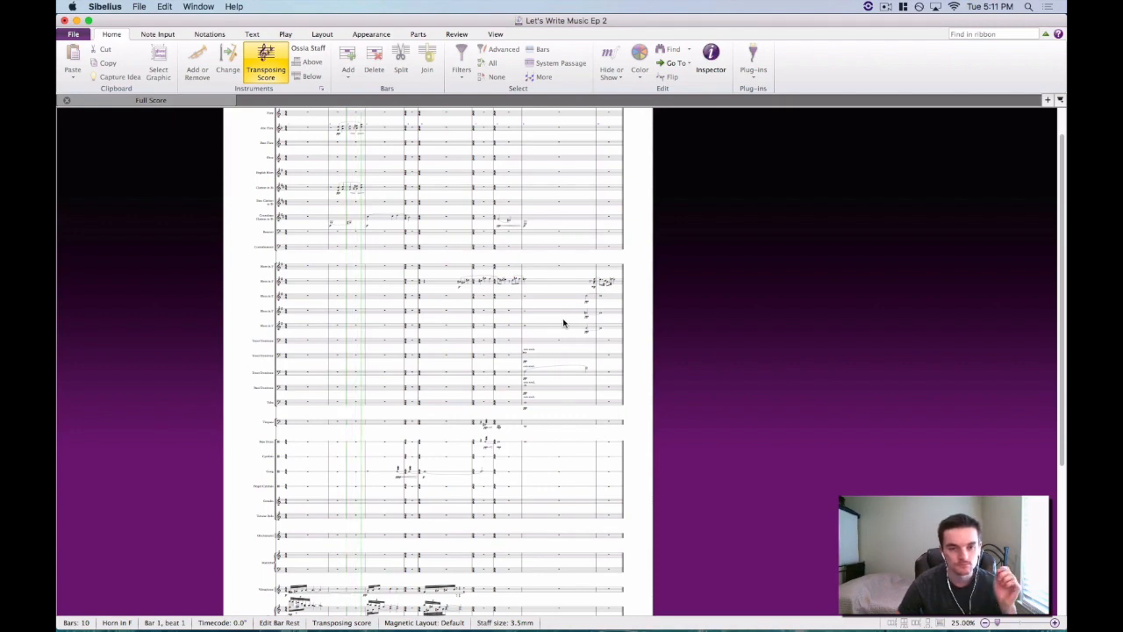
Follow the playback through the percussion, keyboard and string staves of the full score to the final bar, and stop it.
{"action": "scroll", "coordinate": [565, 318], "scroll_direction": "down", "scroll_amount": 5}
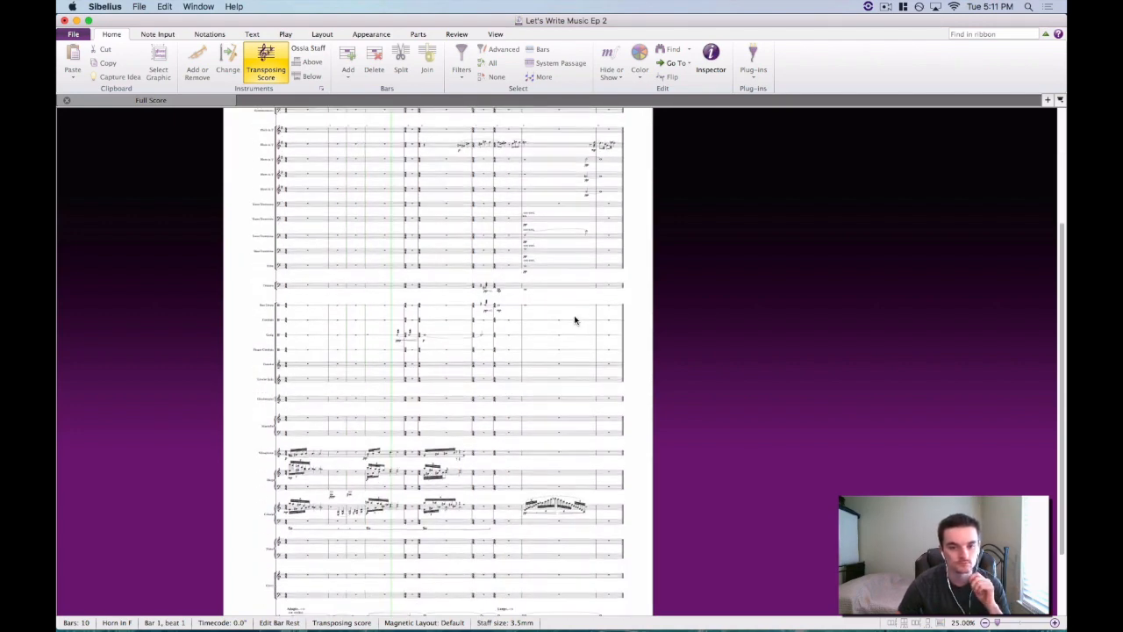
{"action": "scroll", "coordinate": [577, 319], "scroll_direction": "down", "scroll_amount": 3}
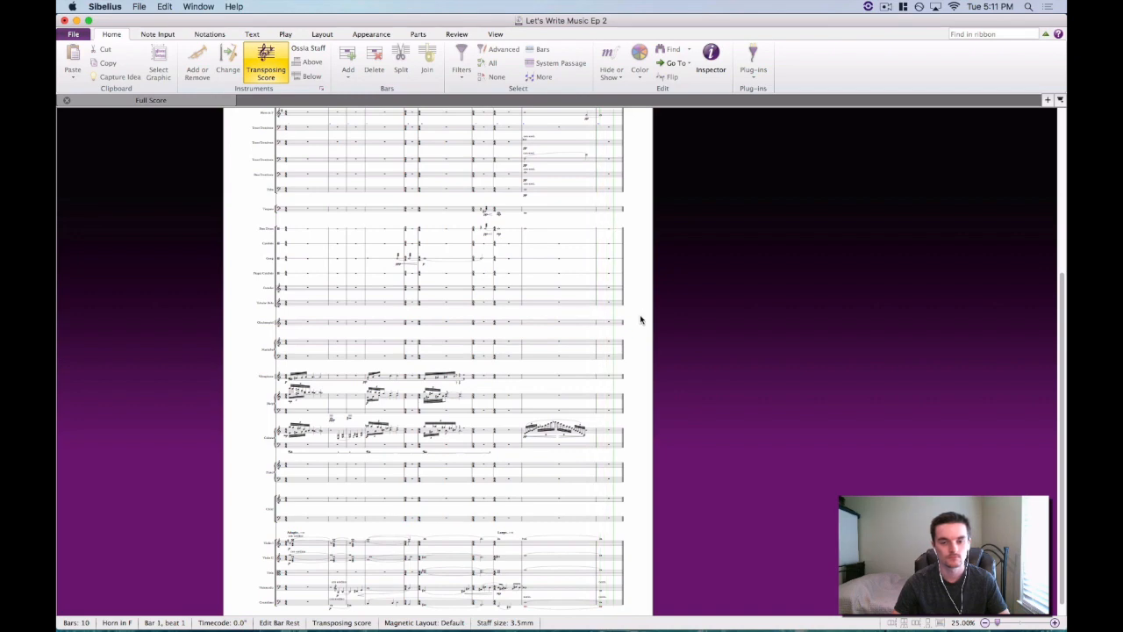
{"action": "key", "text": "space"}
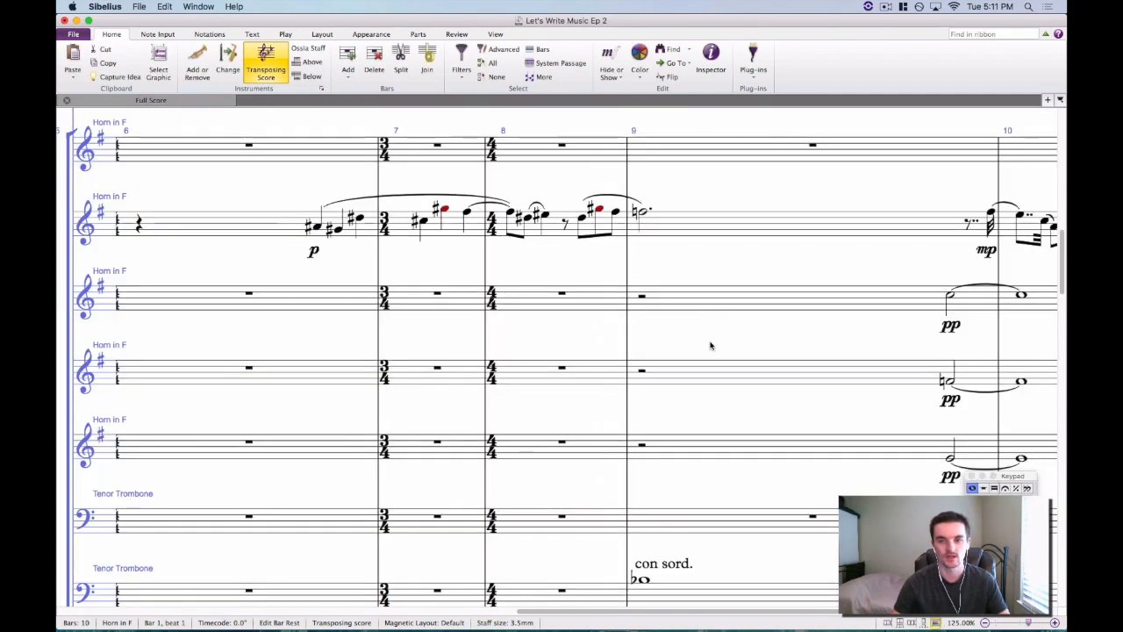
Review the string, choir and percussion writing in bars 6 to 10 of the full score.
{"action": "left_click_drag", "start_coordinate": [688, 357], "coordinate": [611, 301]}
{"action": "scroll", "coordinate": [612, 300], "scroll_direction": "down", "scroll_amount": 15}
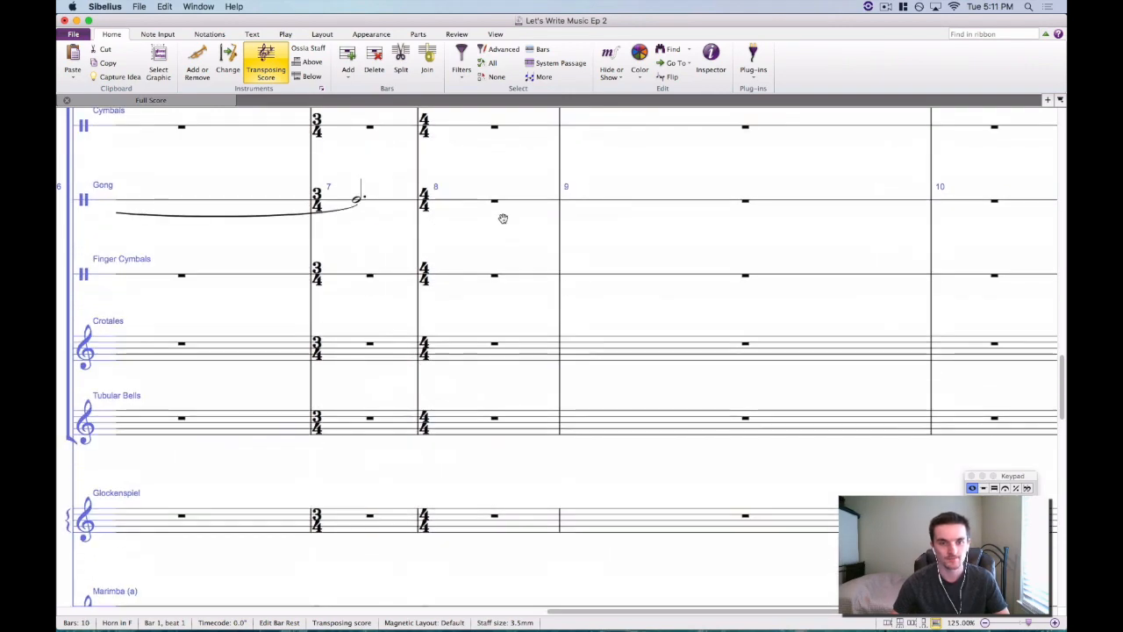
{"action": "scroll", "coordinate": [504, 219], "scroll_direction": "down", "scroll_amount": 5}
{"action": "scroll", "coordinate": [464, 193], "scroll_direction": "down", "scroll_amount": 5}
{"action": "scroll", "coordinate": [637, 197], "scroll_direction": "down", "scroll_amount": 8}
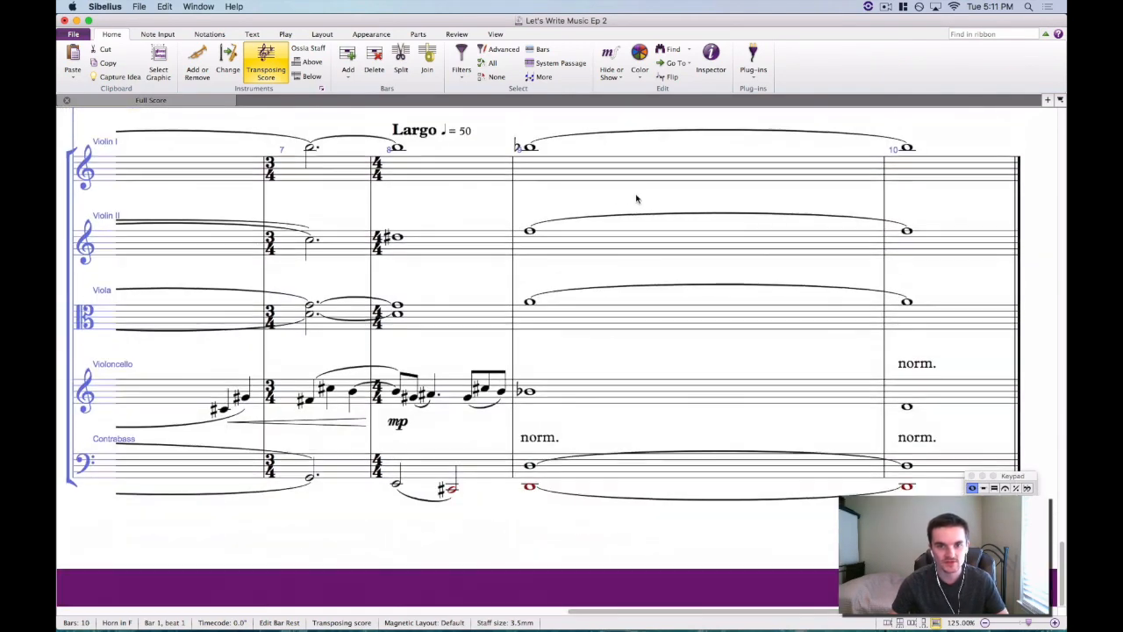
{"action": "scroll", "coordinate": [453, 349], "scroll_direction": "up", "scroll_amount": 2}
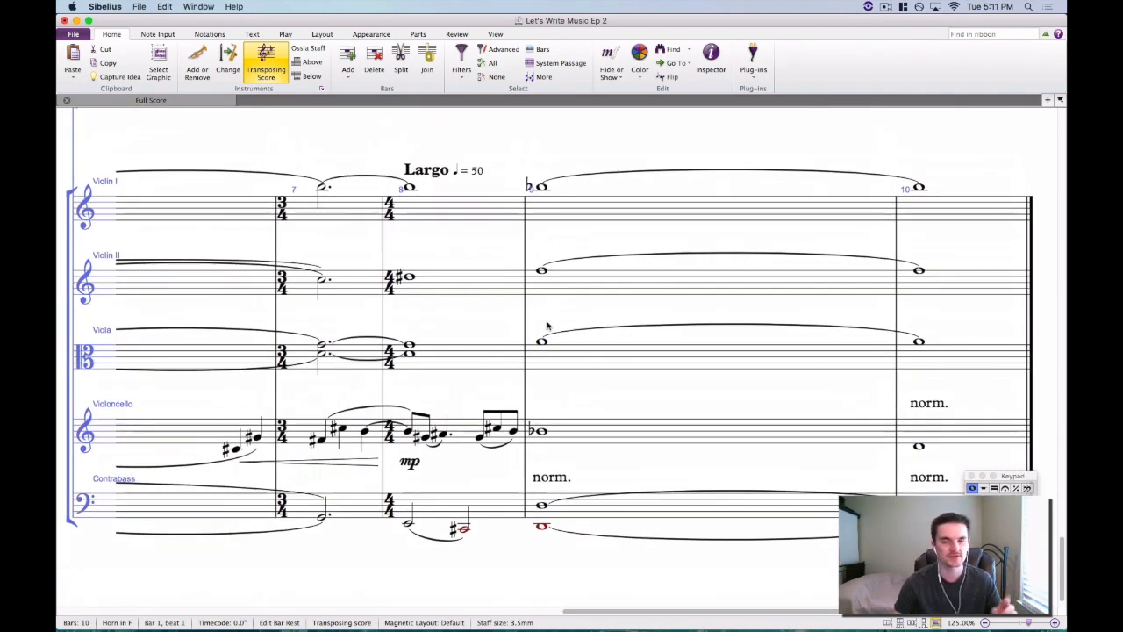
{"action": "scroll", "coordinate": [501, 331], "scroll_direction": "down", "scroll_amount": 2}
{"action": "scroll", "coordinate": [509, 322], "scroll_direction": "up", "scroll_amount": 15}
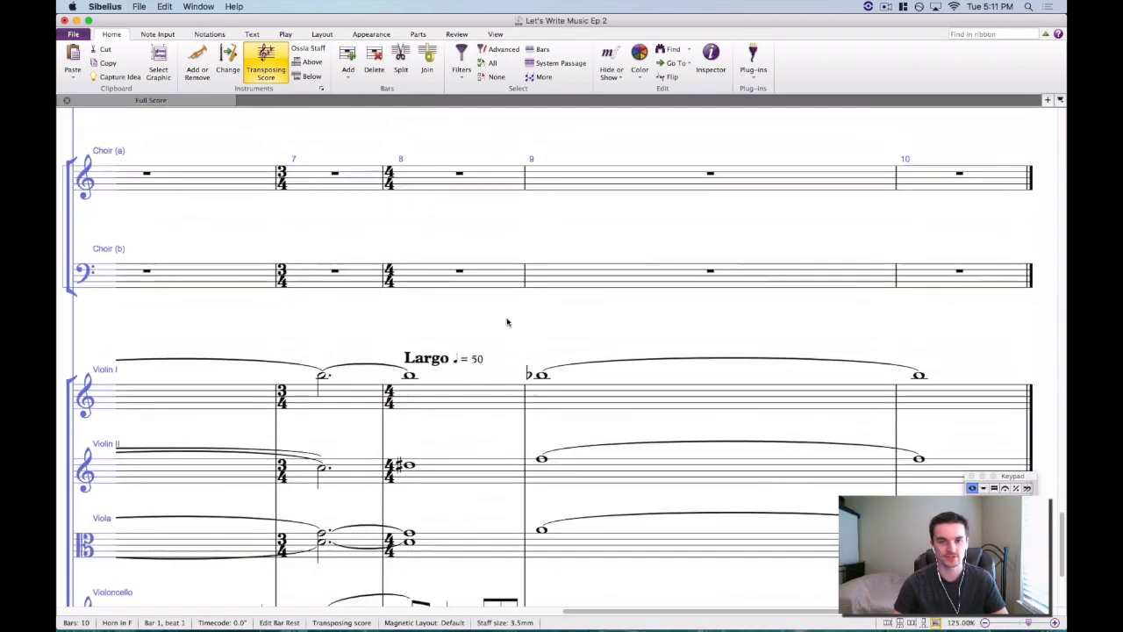
{"action": "scroll", "coordinate": [517, 307], "scroll_direction": "down", "scroll_amount": 12}
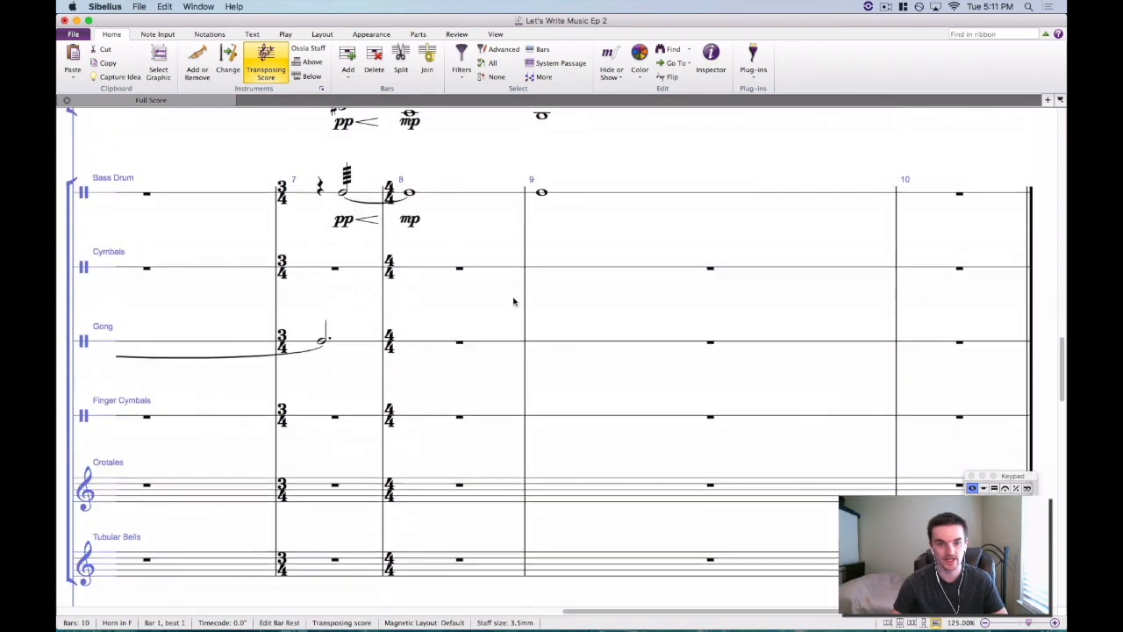
Respell the flat note in the celesta's upper quintuplet in bar 6 enharmonically as a sharp.
{"action": "left_click_drag", "start_coordinate": [324, 165], "coordinate": [733, 336]}
{"action": "scroll", "coordinate": [733, 336], "scroll_direction": "left", "scroll_amount": 6}
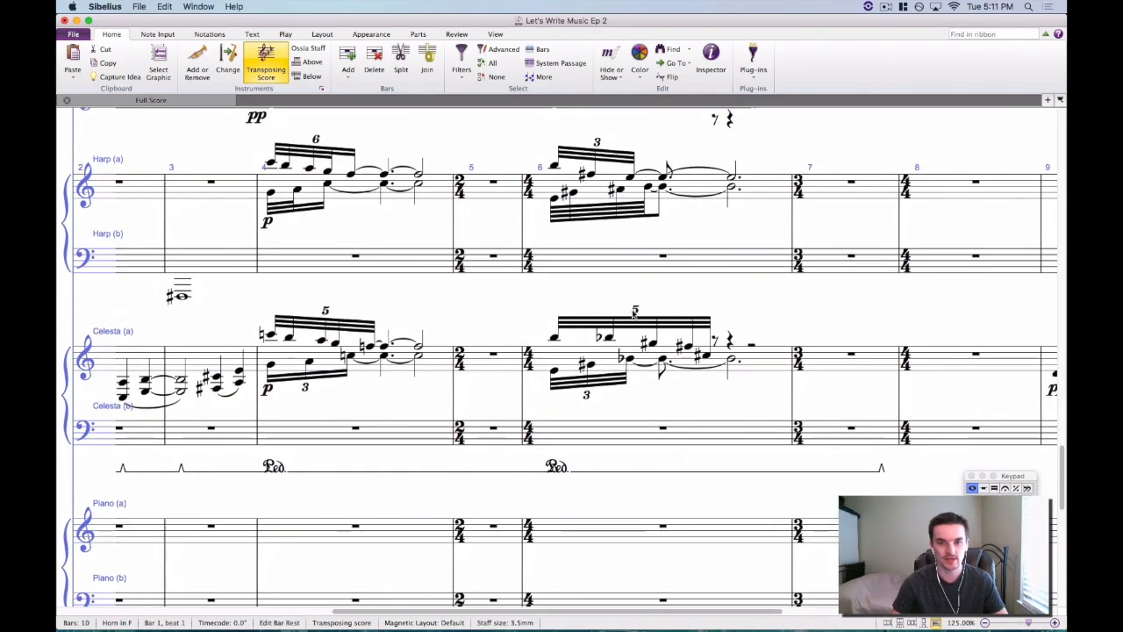
{"action": "left_click", "coordinate": [689, 348]}
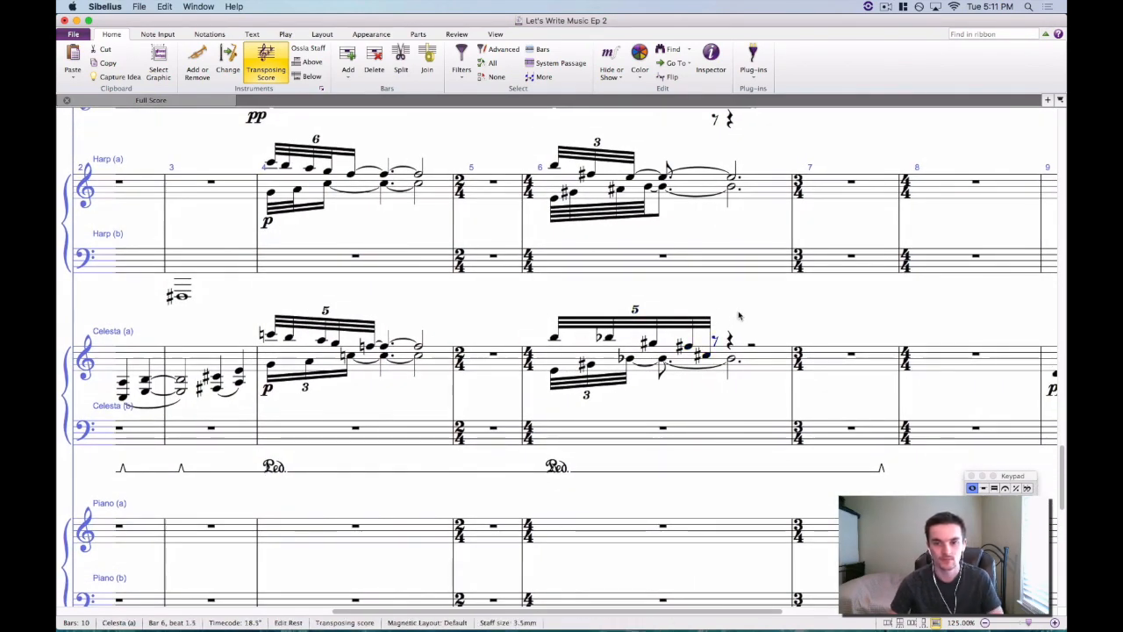
{"action": "left_click", "coordinate": [605, 265]}
{"action": "left_click", "coordinate": [606, 304]}
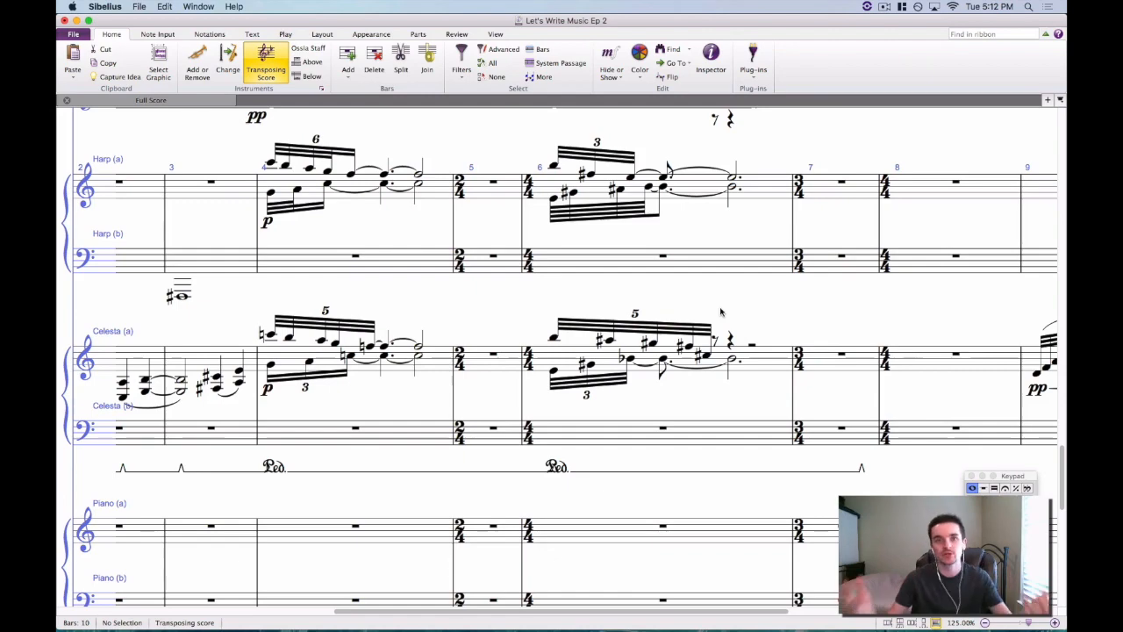
Examine the celesta run in bar 9, the low woodwinds and the horn parts across bars 9 and 10.
{"action": "left_click_drag", "start_coordinate": [811, 296], "coordinate": [151, 279]}
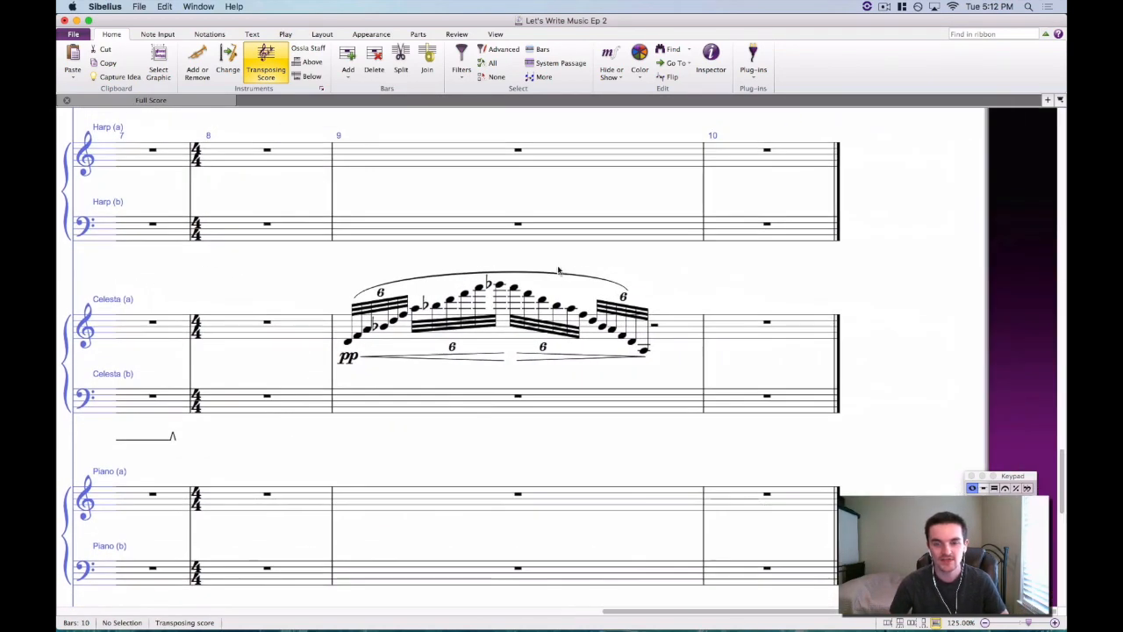
{"action": "scroll", "coordinate": [555, 283], "scroll_direction": "up", "scroll_amount": 5}
{"action": "scroll", "coordinate": [553, 280], "scroll_direction": "up", "scroll_amount": 20}
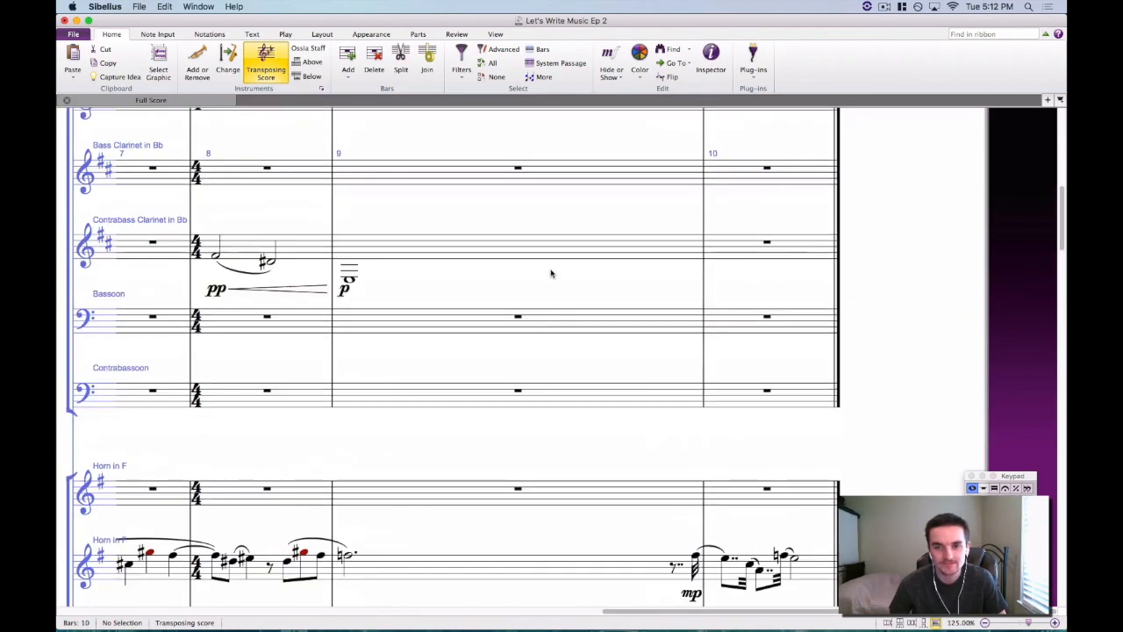
{"action": "scroll", "coordinate": [550, 273], "scroll_direction": "up", "scroll_amount": 5}
{"action": "scroll", "coordinate": [745, 296], "scroll_direction": "down", "scroll_amount": 15}
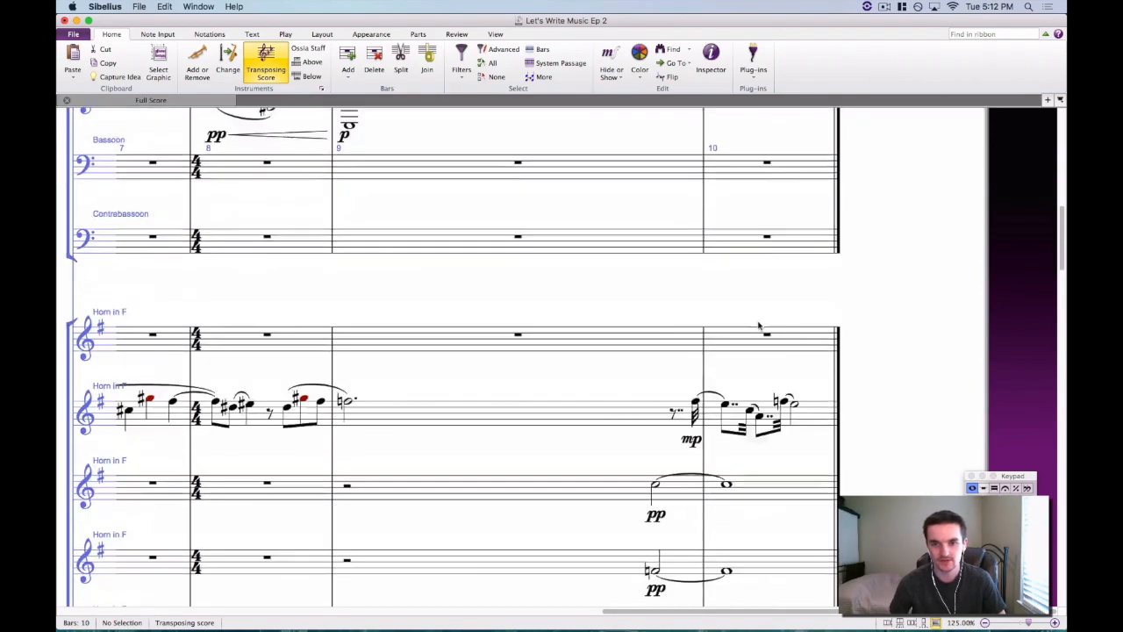
{"action": "left_click_drag", "start_coordinate": [878, 241], "coordinate": [752, 346]}
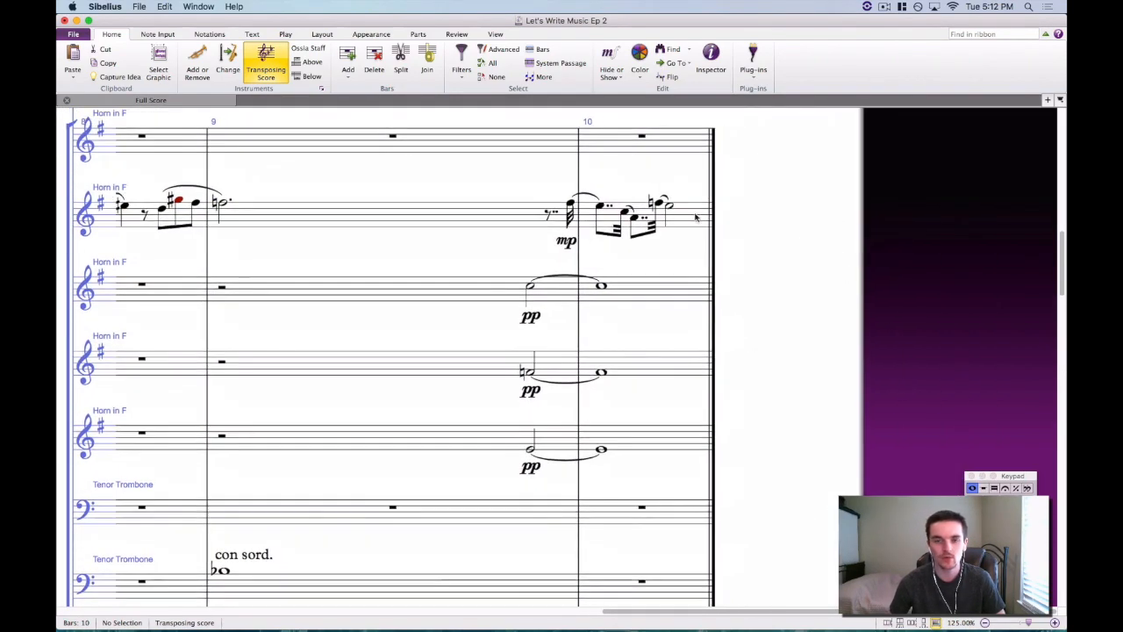
{"action": "left_click", "coordinate": [697, 219]}
{"action": "left_click", "coordinate": [416, 168]}
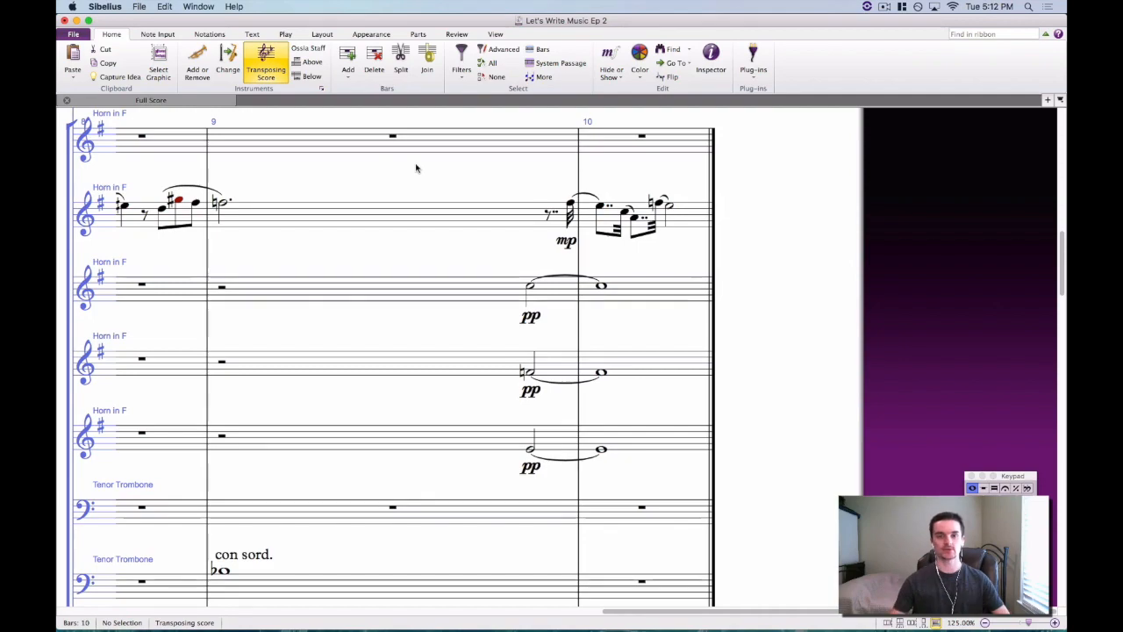
{"action": "left_click", "coordinate": [700, 223]}
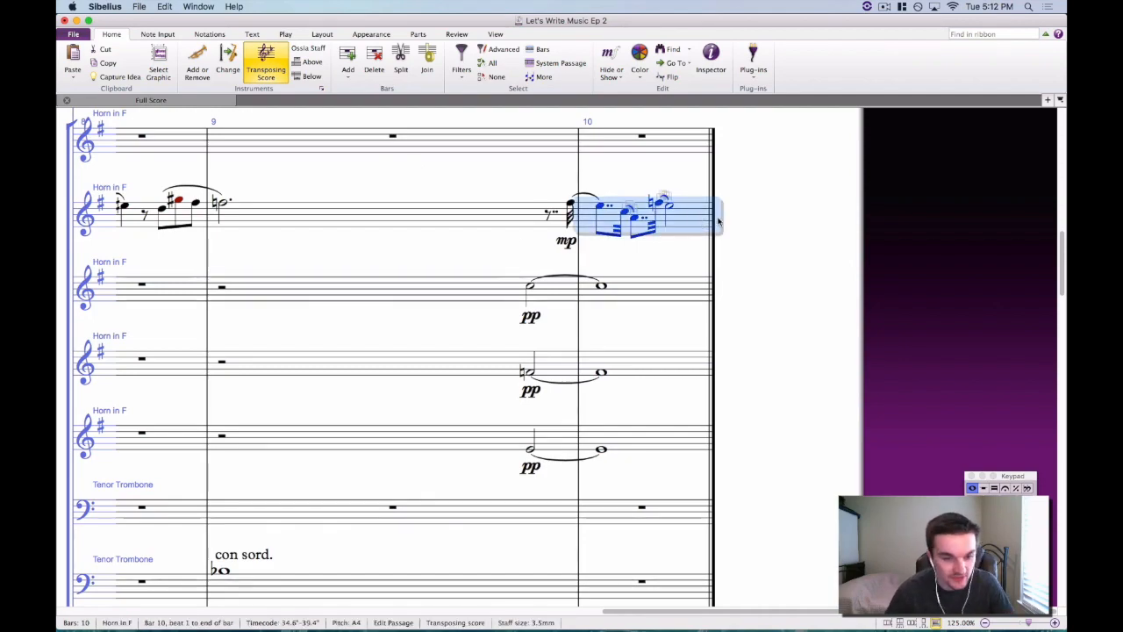
{"action": "key", "text": "Escape"}
{"action": "left_click_drag", "start_coordinate": [530, 198], "coordinate": [506, 188]}
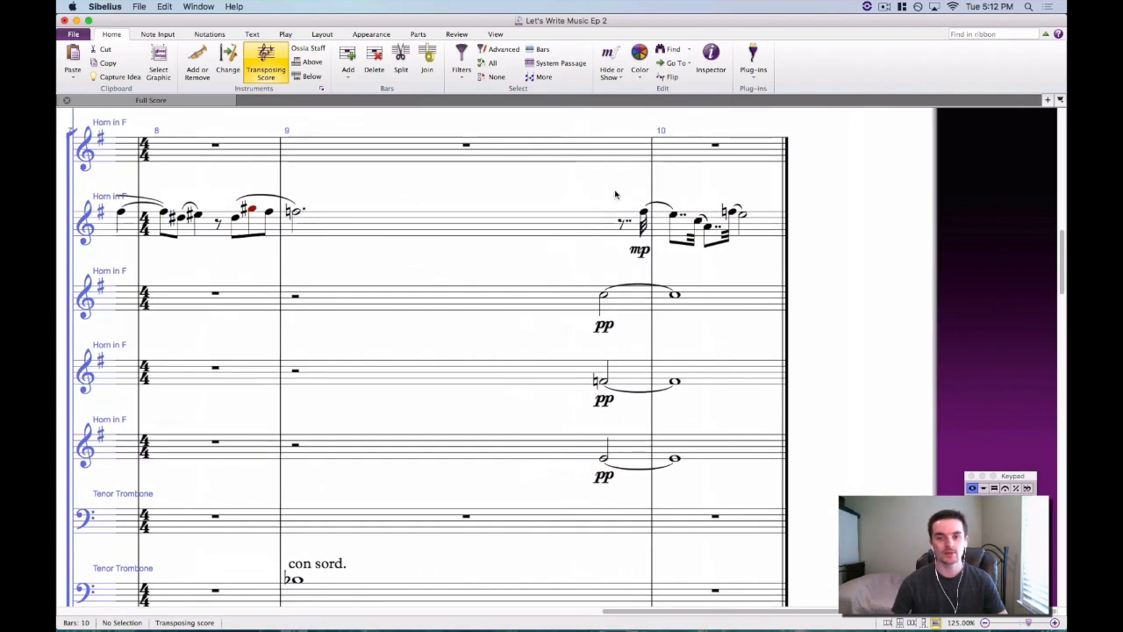
{"action": "left_click_drag", "start_coordinate": [669, 194], "coordinate": [565, 186]}
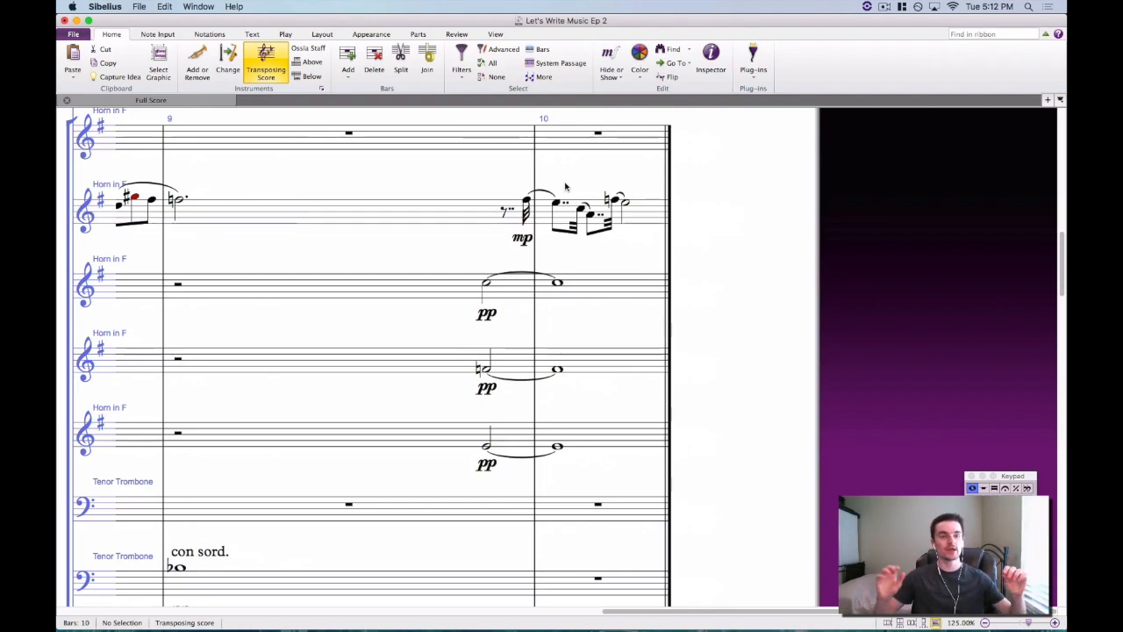
Switch to the Let's Write Music Episode 2 MELODIC SKETCH score and play it from the Violin I note in bar 5.
{"action": "mouse_move", "coordinate": [617, 628]}
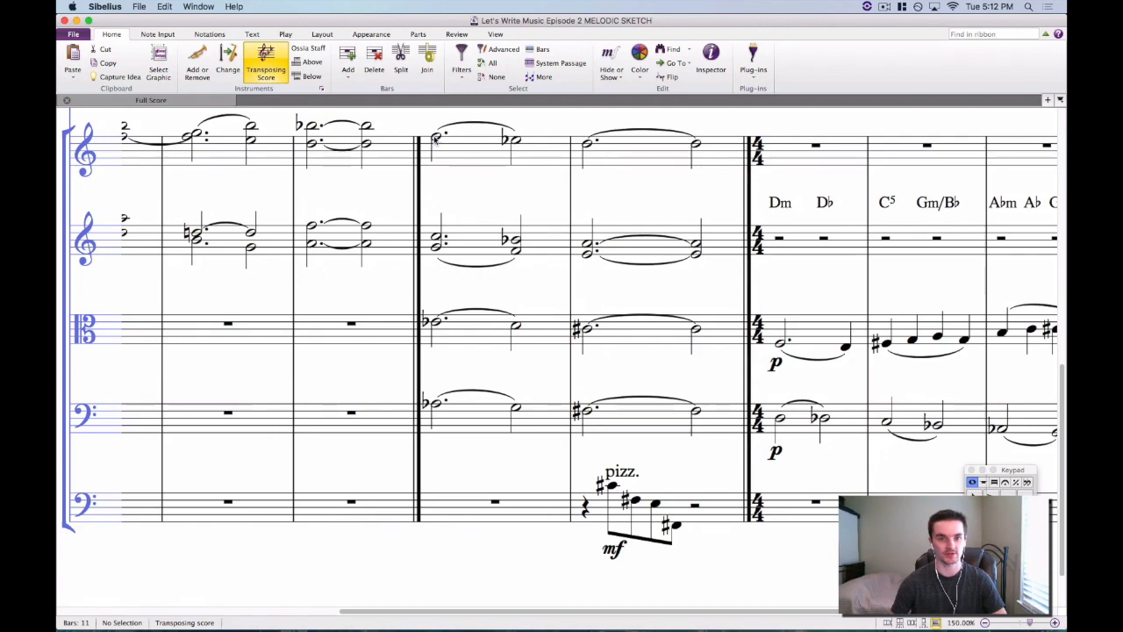
{"action": "left_click", "coordinate": [436, 139]}
{"action": "scroll", "coordinate": [509, 157], "scroll_direction": "down", "scroll_amount": 5}
{"action": "scroll", "coordinate": [541, 217], "scroll_direction": "up", "scroll_amount": 5}
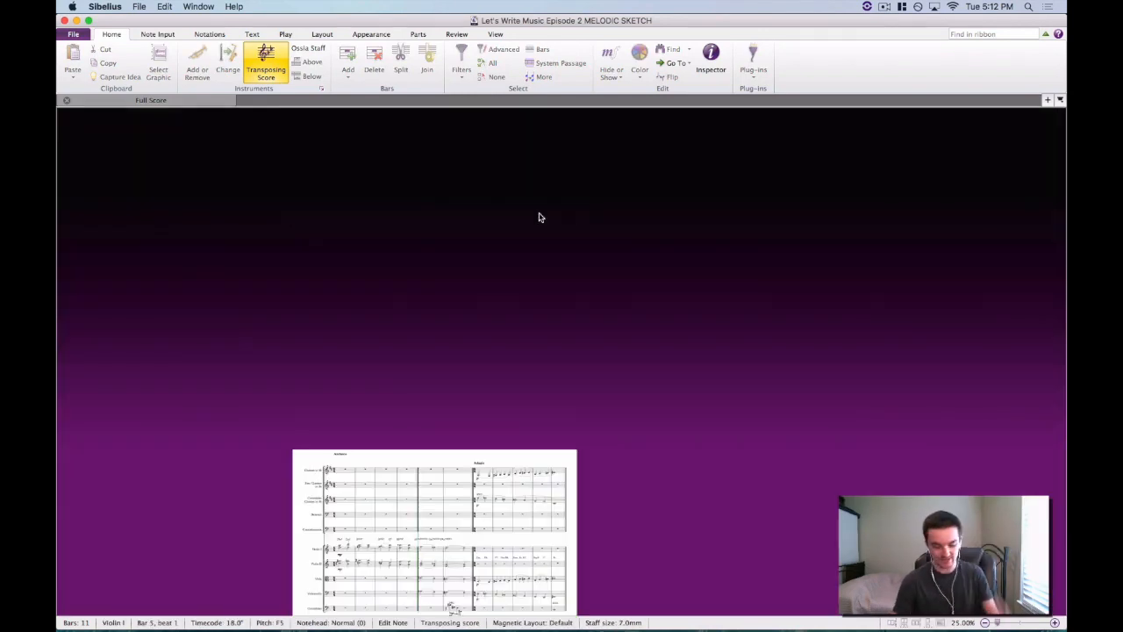
{"action": "scroll", "coordinate": [540, 217], "scroll_direction": "up", "scroll_amount": 4}
{"action": "scroll", "coordinate": [492, 246], "scroll_direction": "down", "scroll_amount": 2}
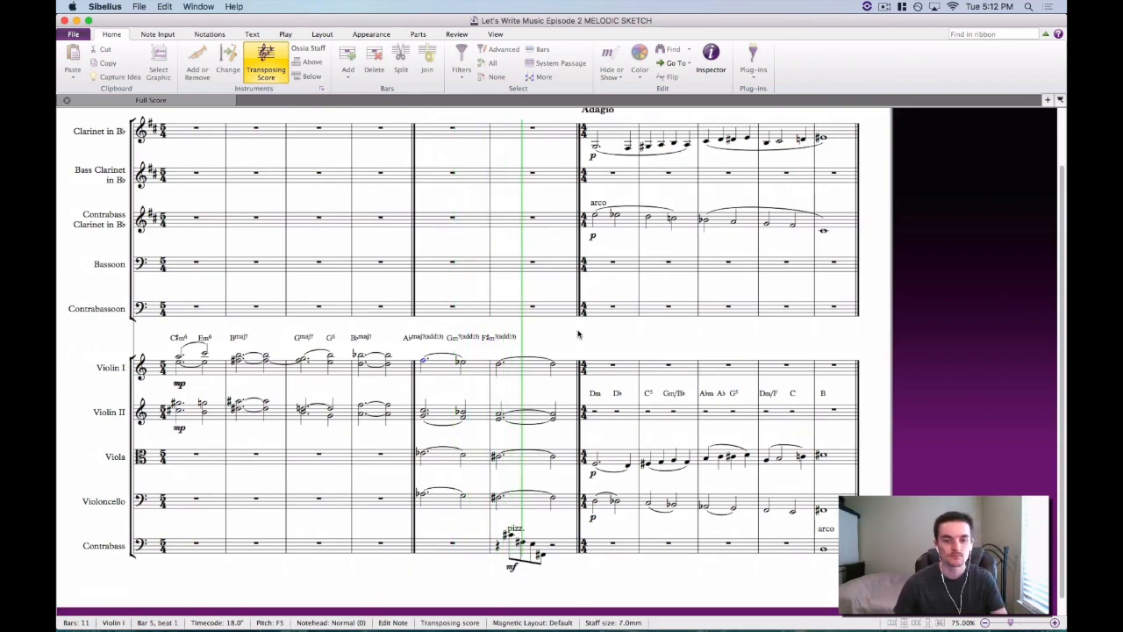
Examine the string harmony and chord symbols around bars 5 and 6 of the sketch, and minimise its window to return to the full score.
{"action": "scroll", "coordinate": [578, 333], "scroll_direction": "up", "scroll_amount": 2}
{"action": "left_click_drag", "start_coordinate": [727, 326], "coordinate": [643, 133]}
{"action": "scroll", "coordinate": [671, 138], "scroll_direction": "down", "scroll_amount": 2}
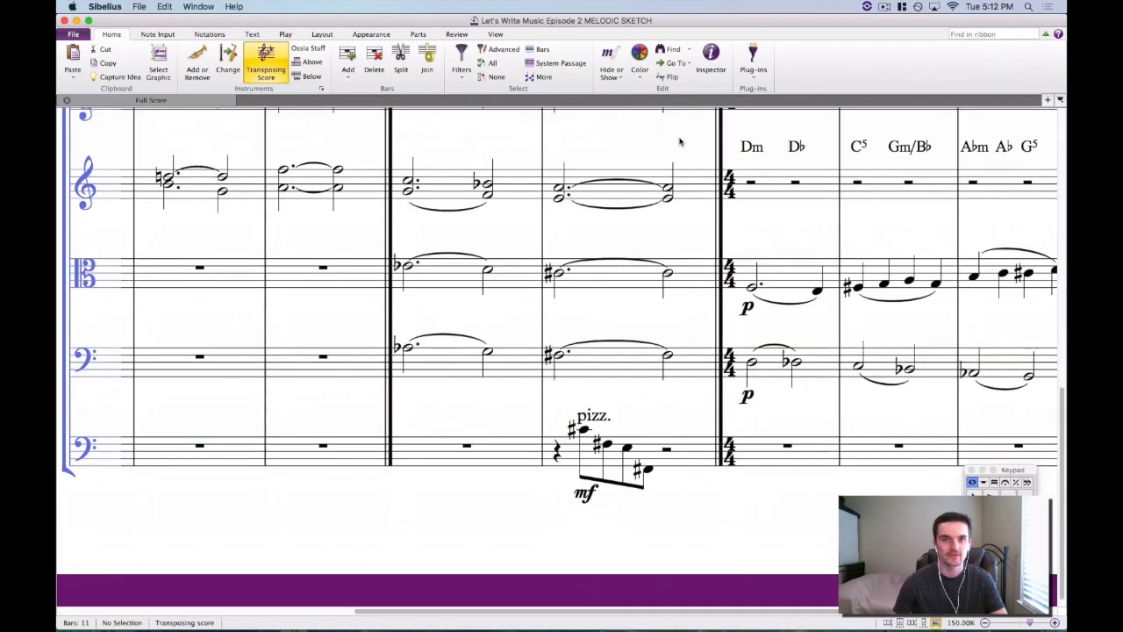
{"action": "scroll", "coordinate": [679, 142], "scroll_direction": "up", "scroll_amount": 2}
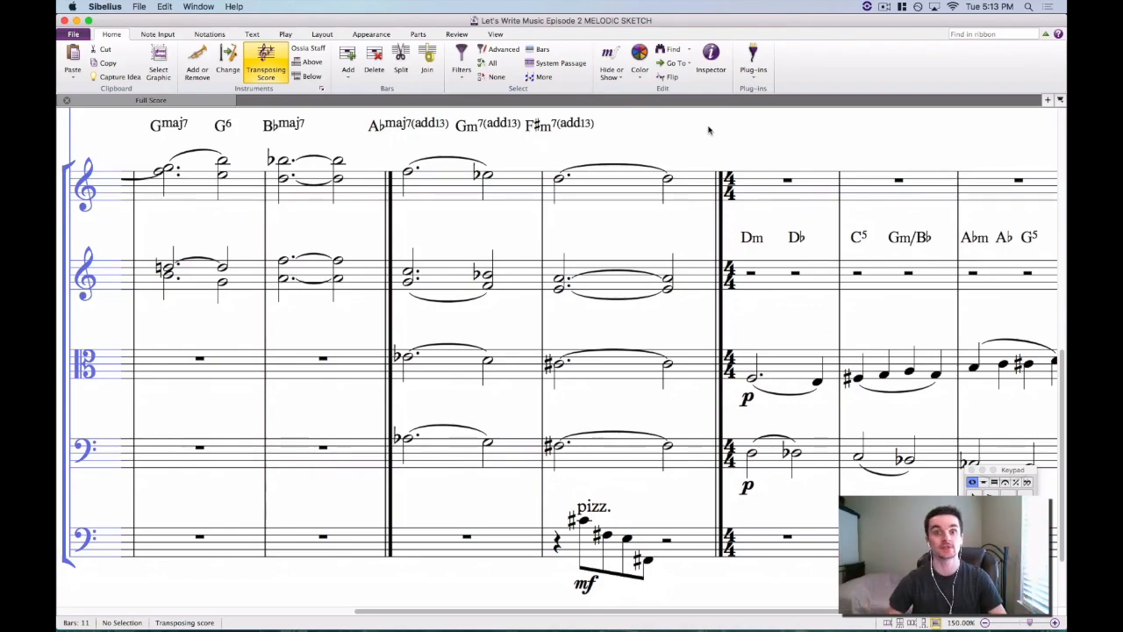
{"action": "left_click_drag", "start_coordinate": [709, 130], "coordinate": [603, 145]}
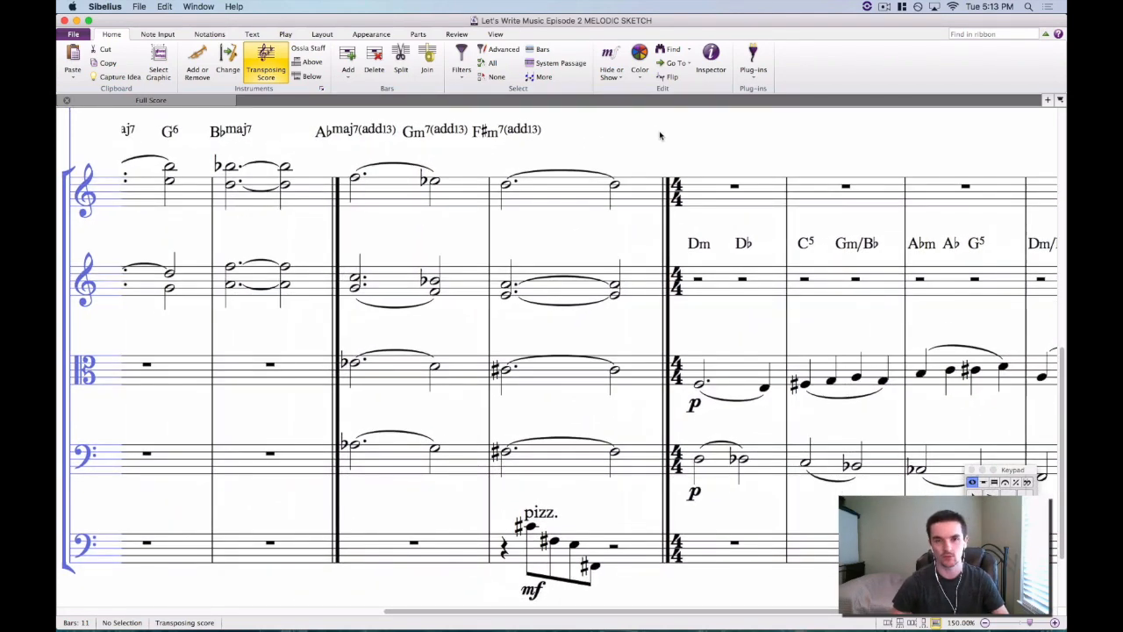
{"action": "left_click_drag", "start_coordinate": [690, 147], "coordinate": [723, 125]}
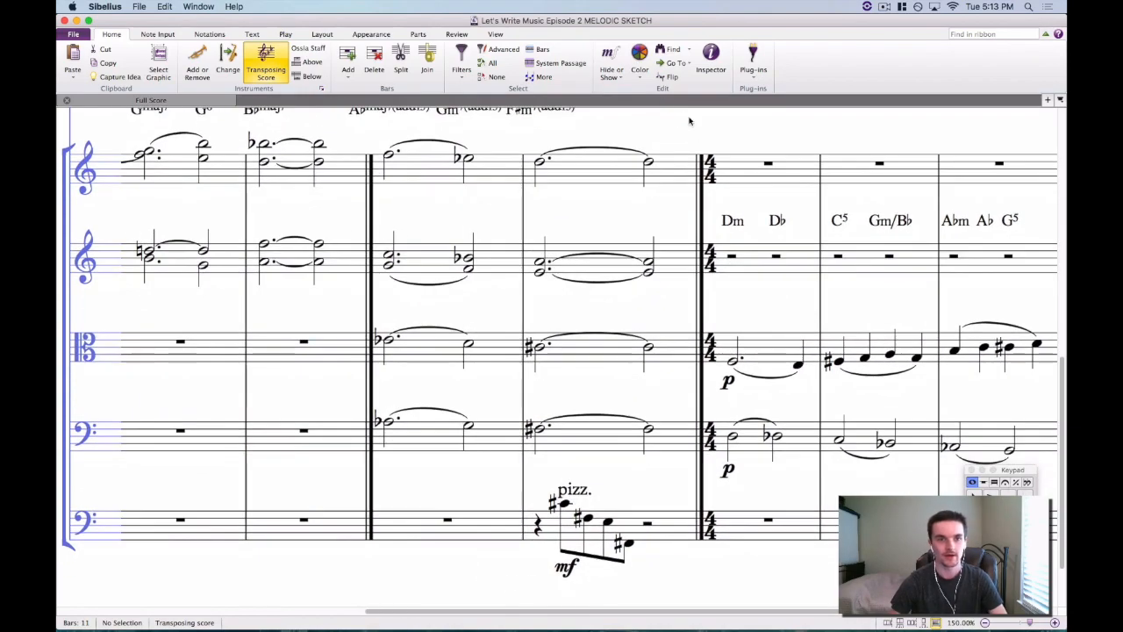
{"action": "left_click", "coordinate": [76, 21]}
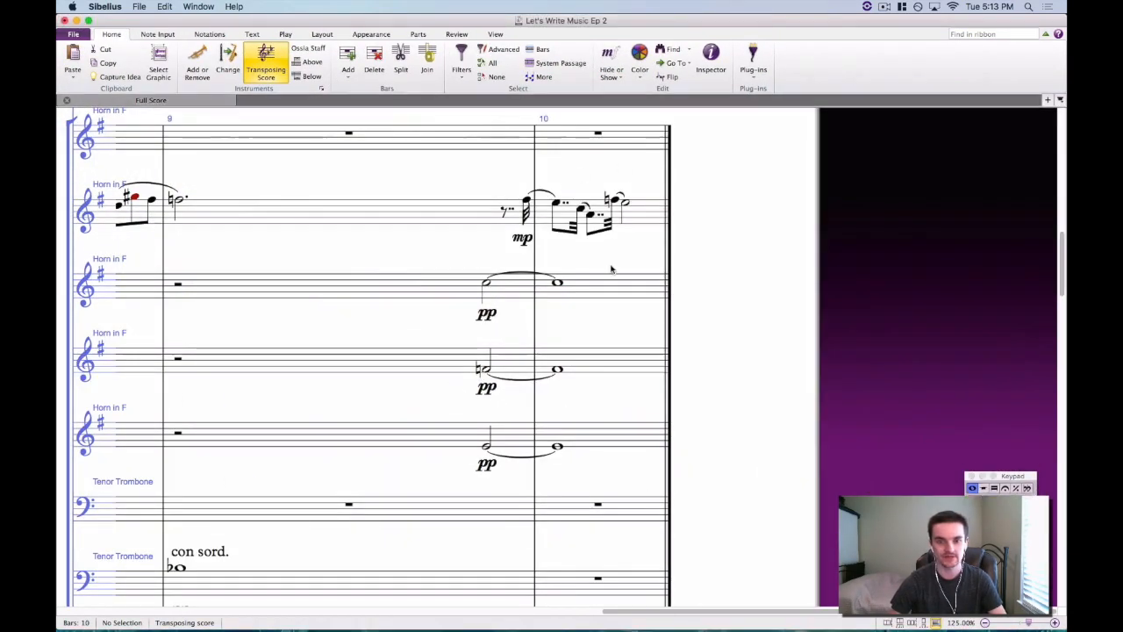
Repeat the second horn's last half note of bar 10 into bar 11 and tie the two notes together.
{"action": "scroll", "coordinate": [579, 264], "scroll_direction": "right", "scroll_amount": 3}
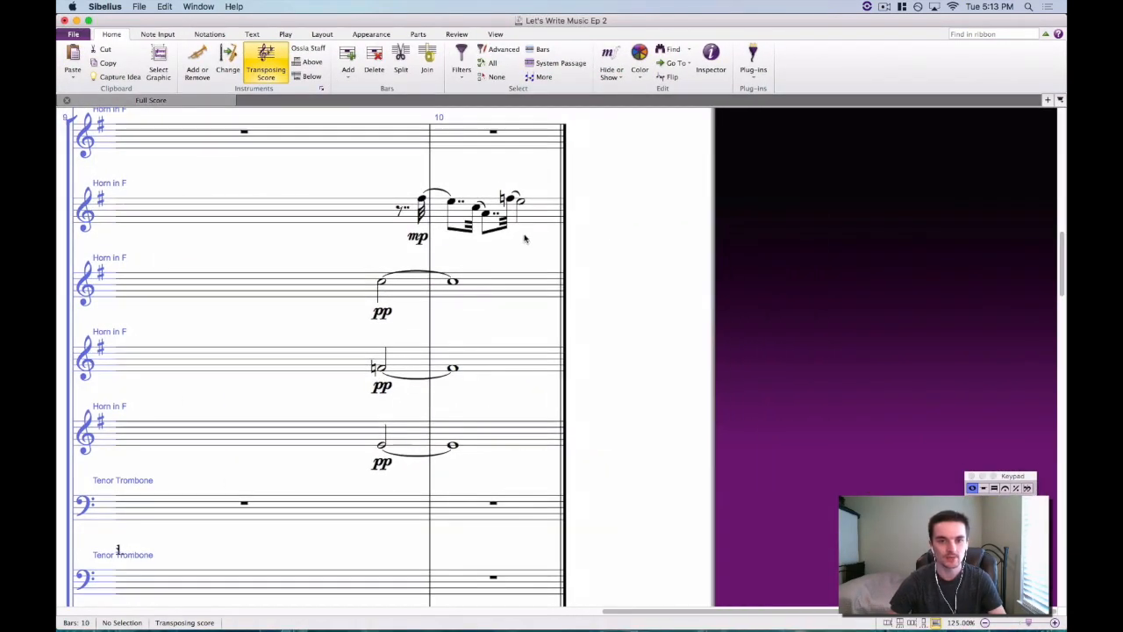
{"action": "left_click", "coordinate": [521, 202]}
{"action": "key", "text": "r"}
{"action": "key", "text": "KP_Enter"}
{"action": "key", "text": "KP_Enter"}
{"action": "left_click", "coordinate": [520, 202]}
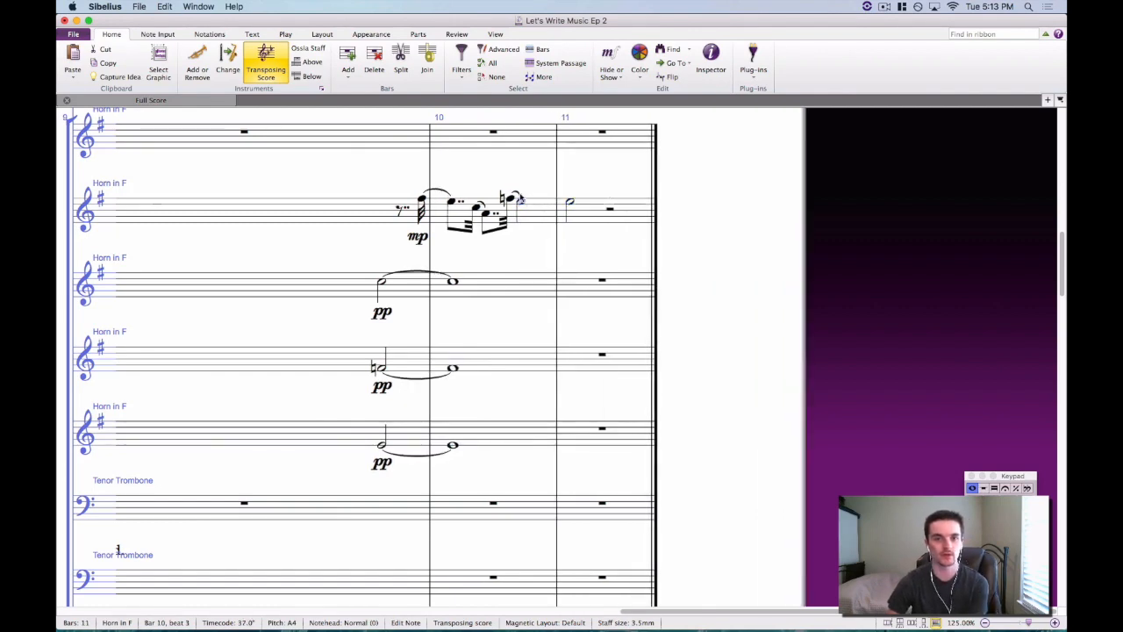
{"action": "key", "text": "KP_Enter"}
{"action": "key", "text": "Escape"}
Extend the second horn's short slur at the end of bar 10 to the half note in bar 11.
{"action": "left_click", "coordinate": [794, 195]}
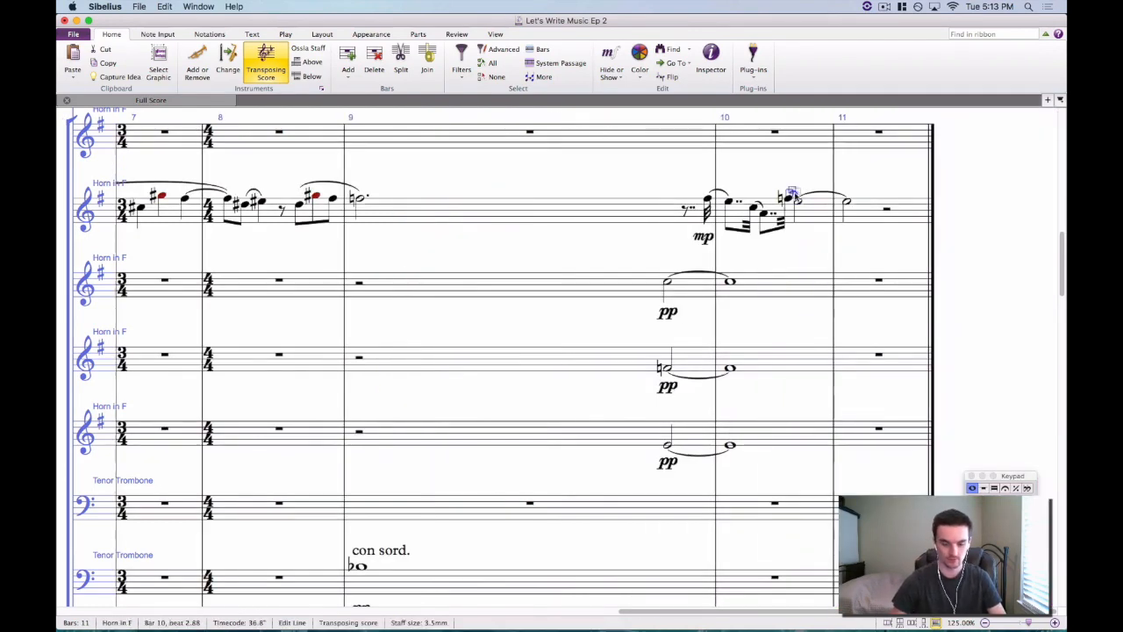
{"action": "left_click", "coordinate": [797, 196]}
{"action": "key", "text": "space"}
Add a decrescendo hairpin under the second horn's half note in bar 11.
{"action": "left_click", "coordinate": [849, 202]}
{"action": "key", "text": "shift+period"}
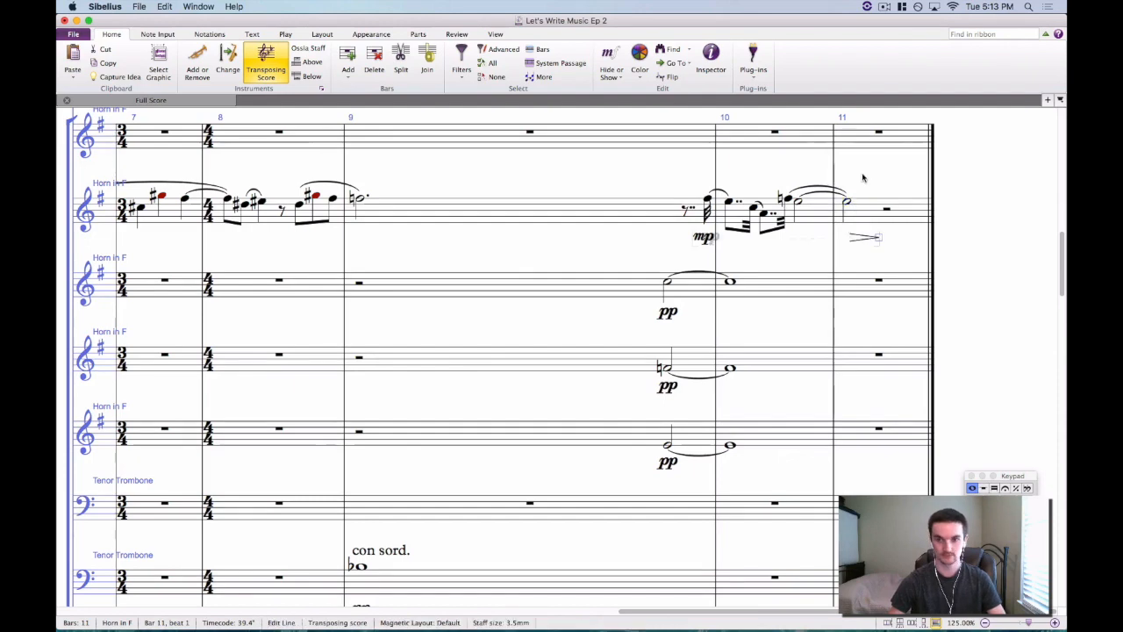
{"action": "key", "text": "Escape"}
{"action": "scroll", "coordinate": [699, 220], "scroll_direction": "right", "scroll_amount": 3}
{"action": "scroll", "coordinate": [700, 221], "scroll_direction": "down", "scroll_amount": 1}
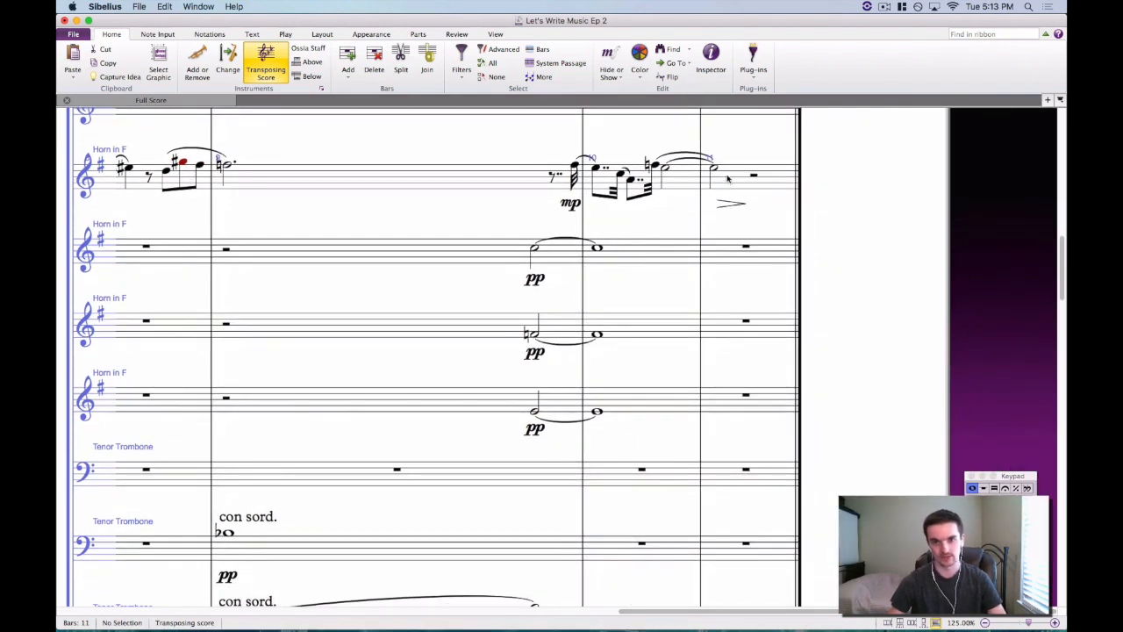
Insert a 2/4 time signature at the barline between bars 10 and 11.
{"action": "scroll", "coordinate": [710, 201], "scroll_direction": "up", "scroll_amount": 5}
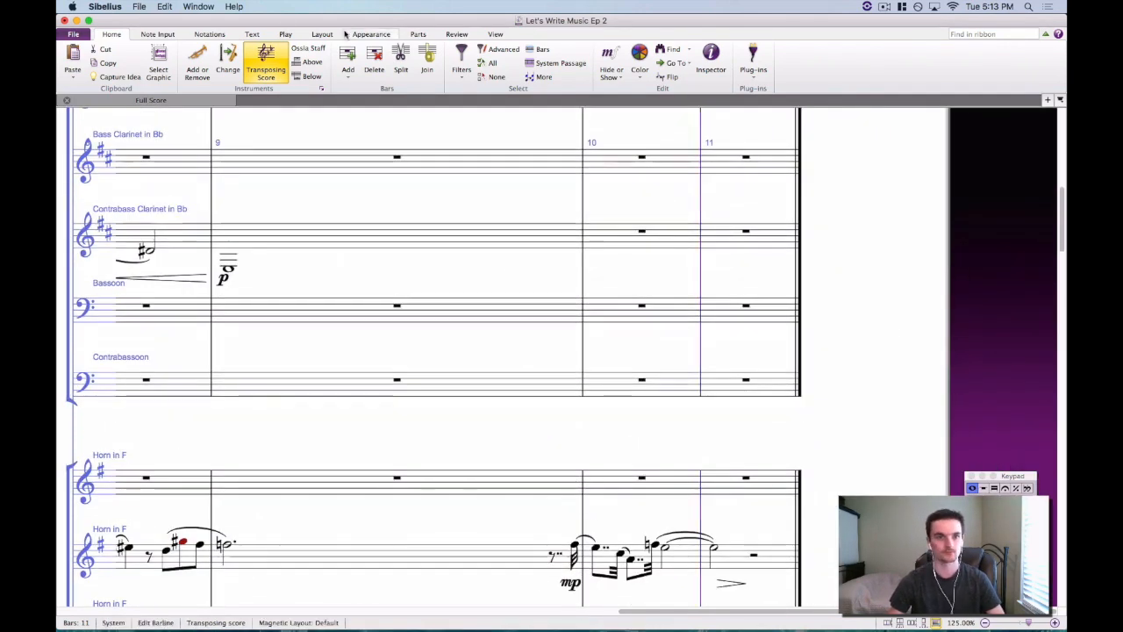
{"action": "left_click", "coordinate": [209, 33]}
{"action": "left_click", "coordinate": [146, 68]}
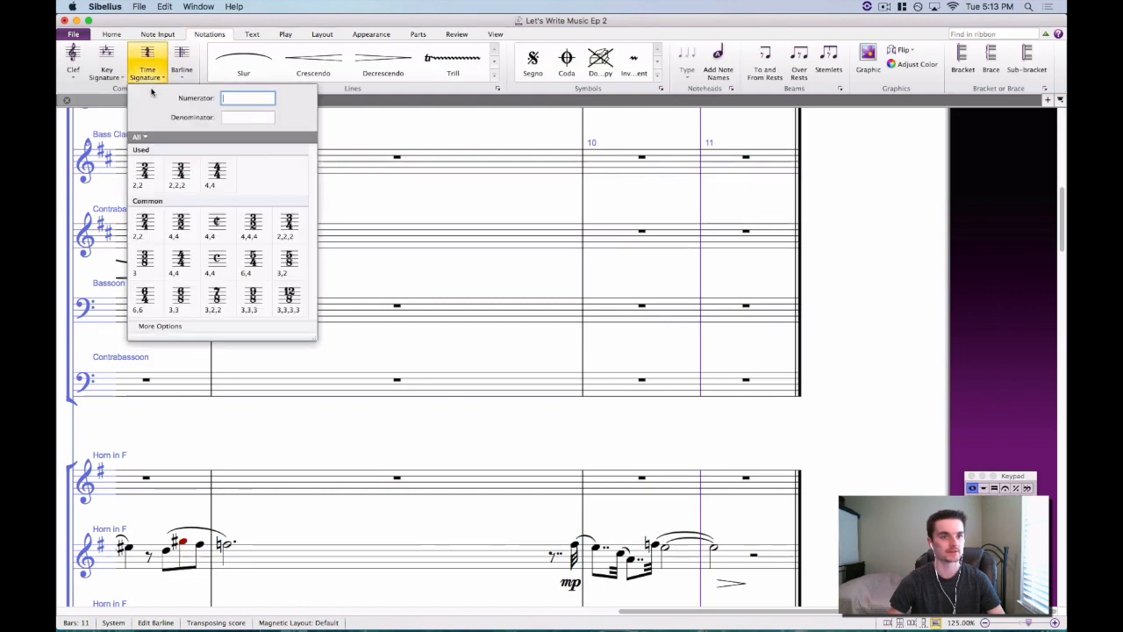
{"action": "left_click", "coordinate": [156, 174]}
{"action": "key", "text": "Escape"}
{"action": "scroll", "coordinate": [827, 168], "scroll_direction": "down", "scroll_amount": 4}
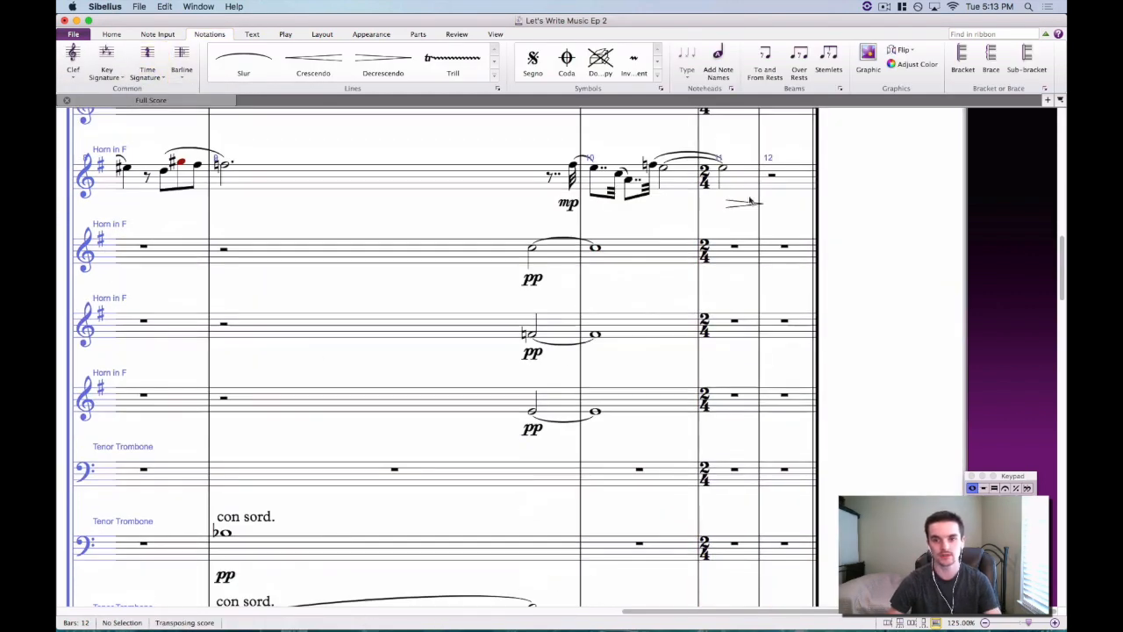
Replace the decrescendo hairpin under the second horn's half note with a new one spanning only bar 11.
{"action": "left_click", "coordinate": [741, 208]}
{"action": "key", "text": "Delete"}
{"action": "left_click", "coordinate": [739, 182]}
{"action": "key", "text": "shift+h"}
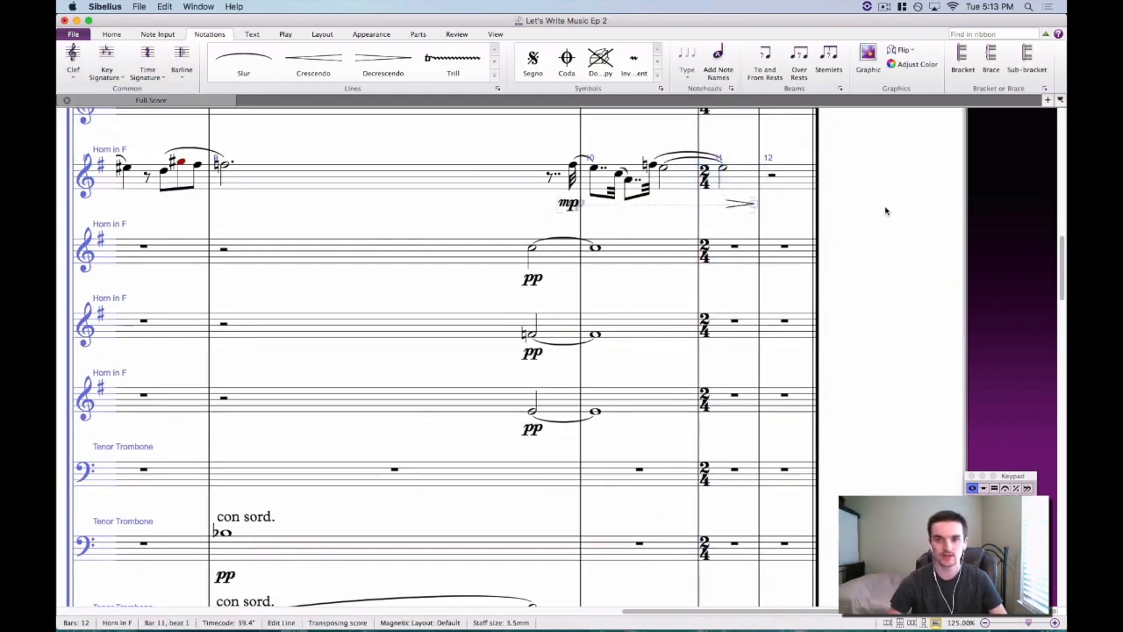
{"action": "key", "text": "Escape"}
{"action": "scroll", "coordinate": [869, 210], "scroll_direction": "down", "scroll_amount": 2}
{"action": "scroll", "coordinate": [738, 220], "scroll_direction": "up", "scroll_amount": 4}
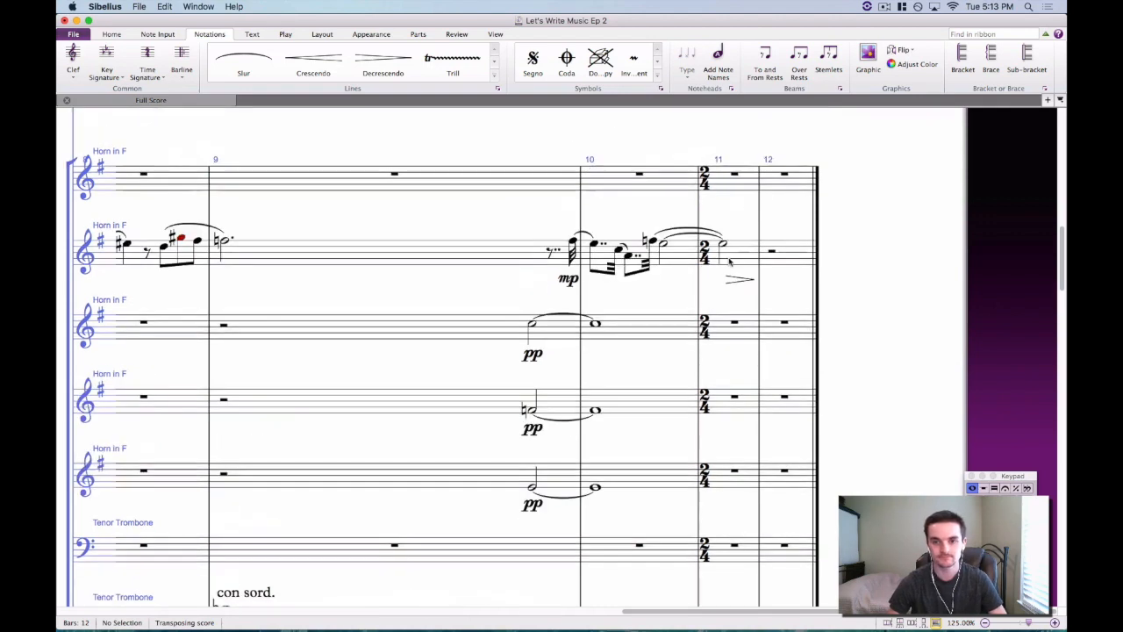
Repeat the third horn's bar 10 note as a half note in bar 11, removing the surplus tie and bar 12 note.
{"action": "left_click", "coordinate": [729, 261]}
{"action": "left_click", "coordinate": [599, 326]}
{"action": "key", "text": "r"}
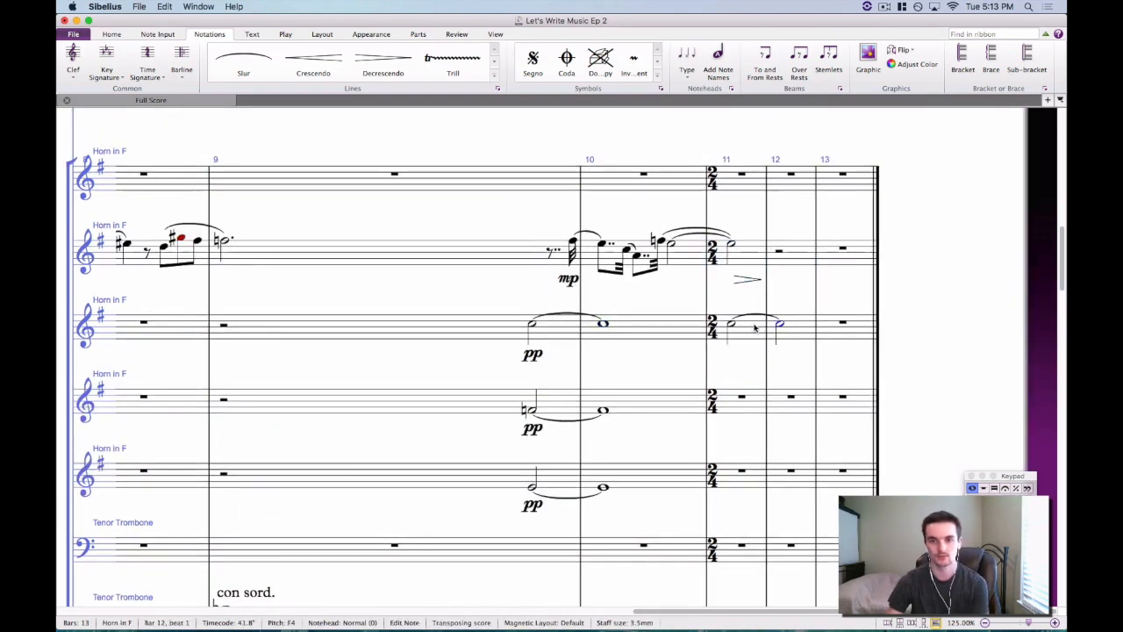
{"action": "left_click", "coordinate": [756, 319]}
{"action": "key", "text": "Delete"}
{"action": "left_click", "coordinate": [799, 328]}
{"action": "key", "text": "Delete"}
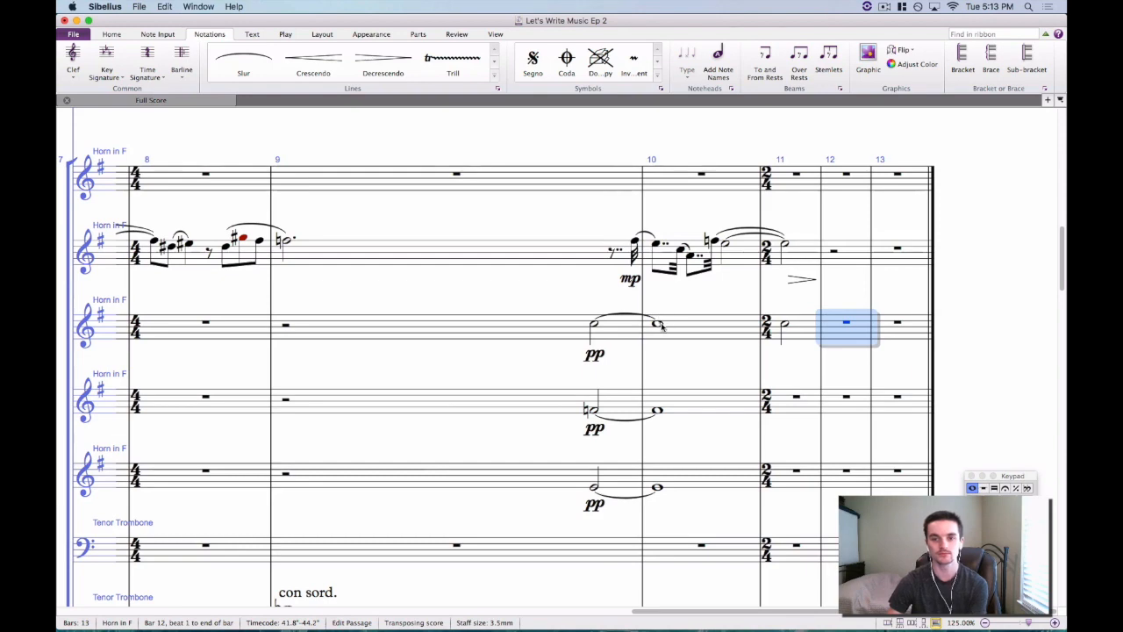
Tie the third horn's whole note in bar 10 to the half note in bar 11.
{"action": "left_click", "coordinate": [660, 325]}
{"action": "key", "text": "KP_Enter"}
{"action": "key", "text": "Escape"}
Copy the third horn's bar 11 half note to the fourth horn and lower it to a written F natural.
{"action": "scroll", "coordinate": [772, 356], "scroll_direction": "down", "scroll_amount": 4}
{"action": "left_click", "coordinate": [796, 182]}
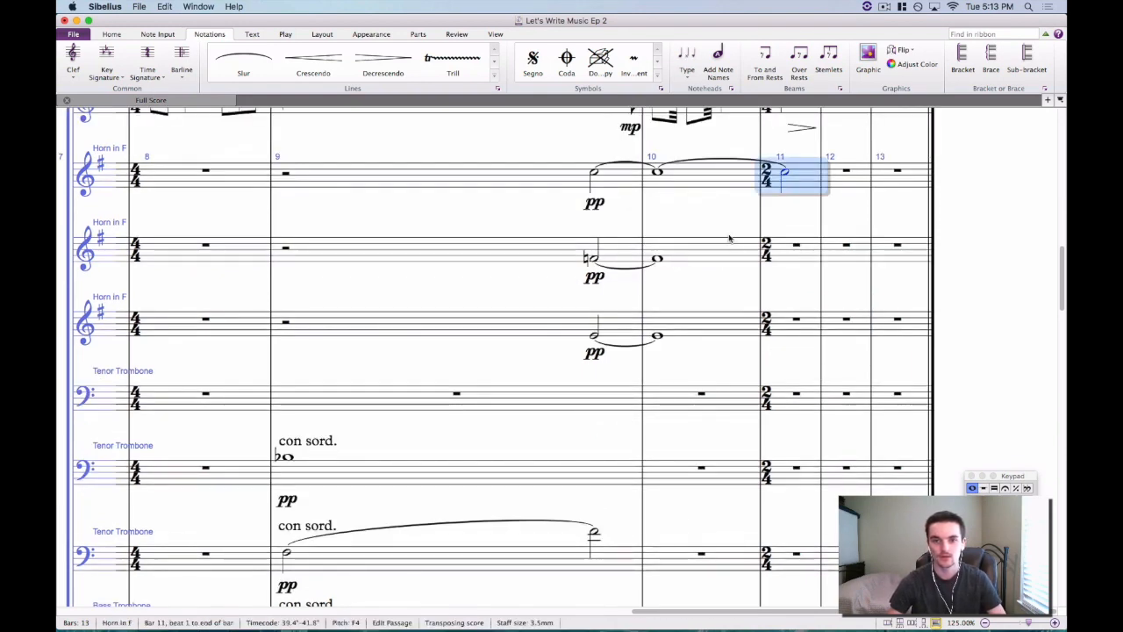
{"action": "left_click", "coordinate": [786, 252], "text": "alt"}
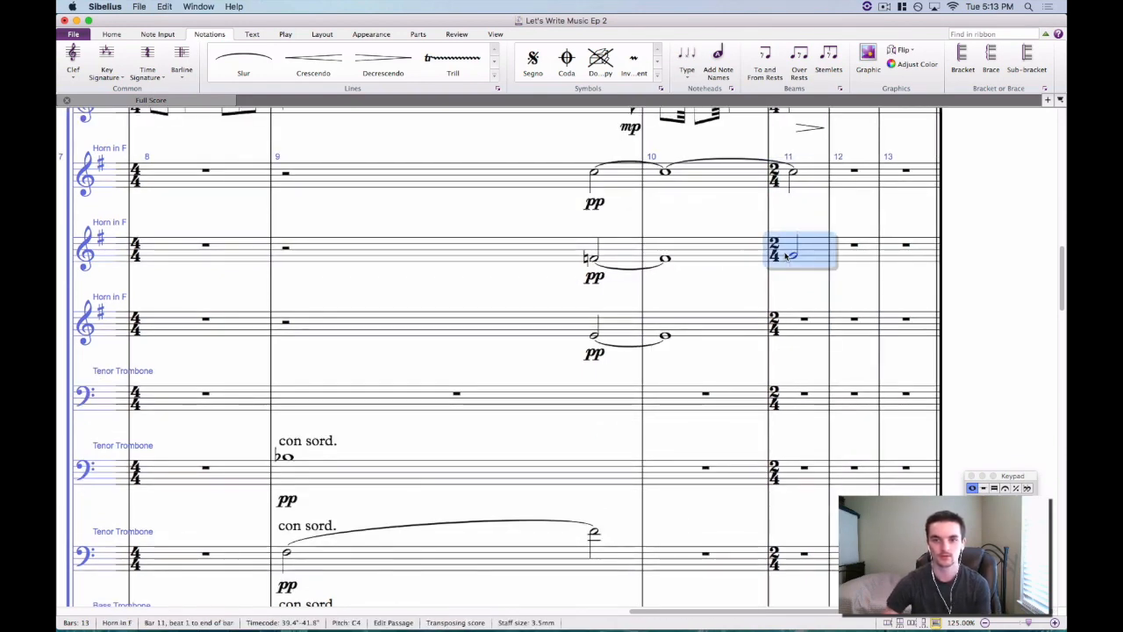
{"action": "left_click_drag", "start_coordinate": [790, 256], "coordinate": [792, 261]}
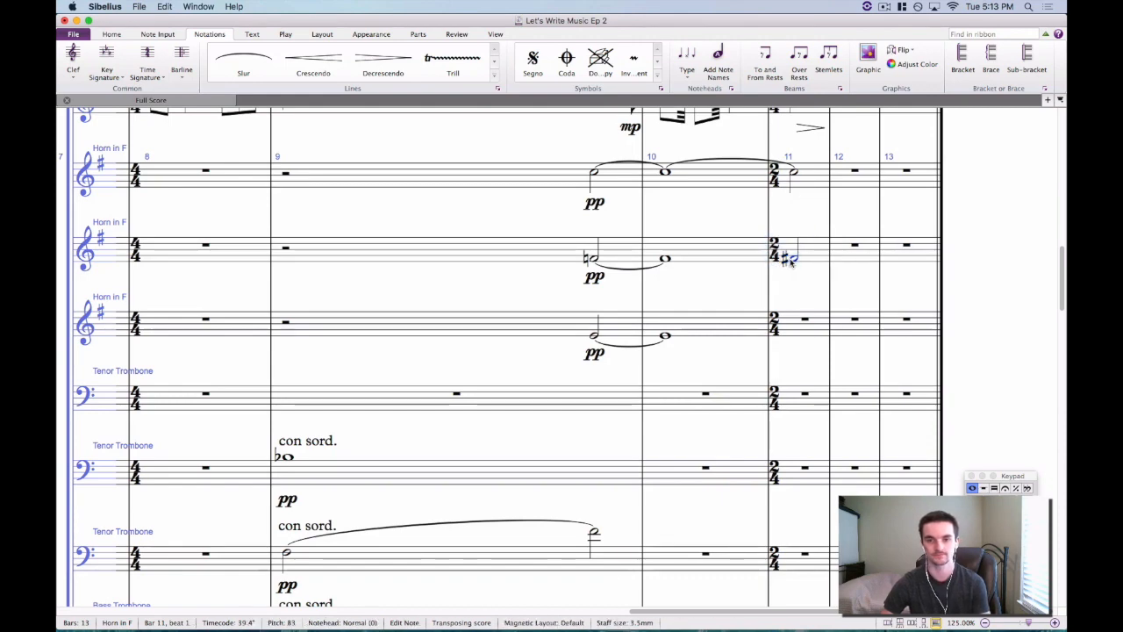
{"action": "key", "text": "Down"}
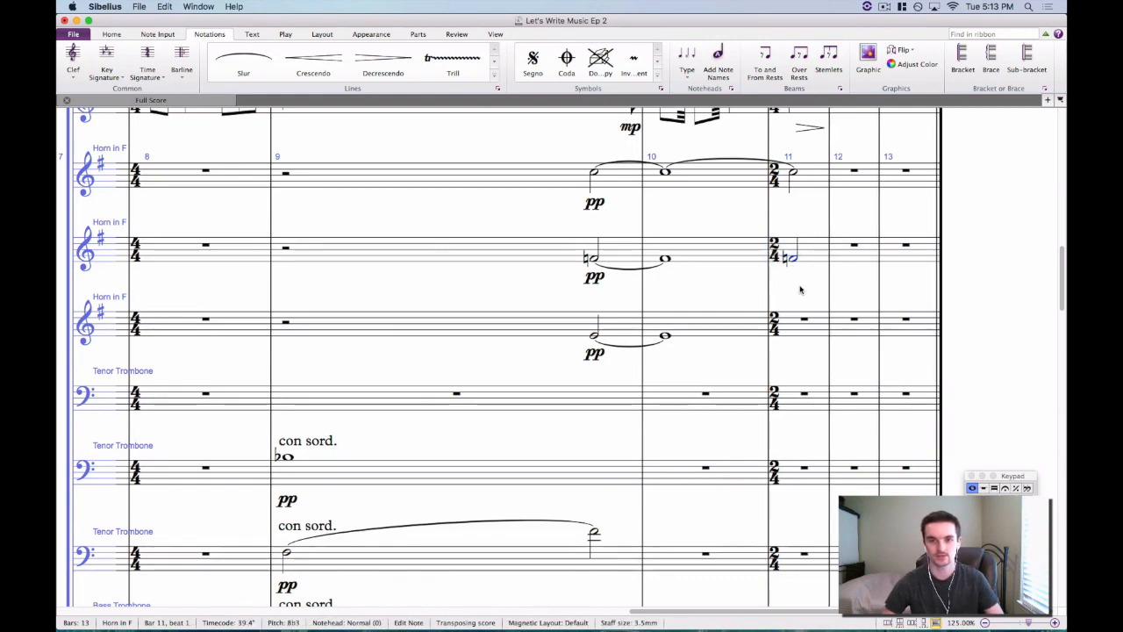
Tie the fourth horn's whole note in bar 10 to the half note in bar 11.
{"action": "left_click", "coordinate": [666, 259]}
{"action": "key", "text": "Return"}
{"action": "key", "text": "Escape"}
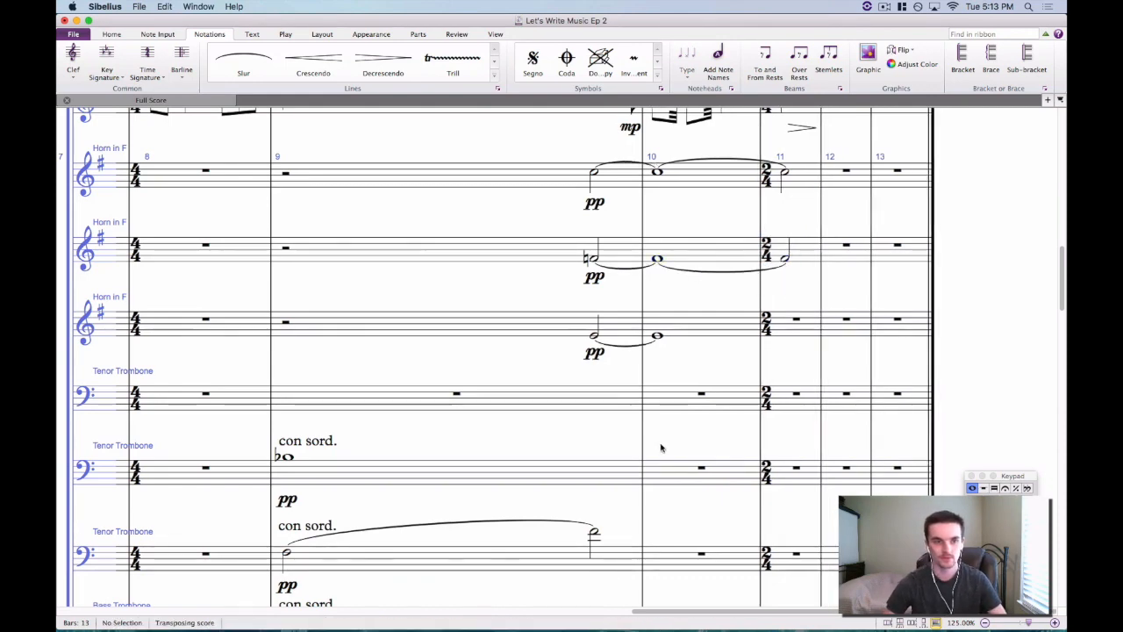
Place an open key signature, without accidentals on any transposing instrument, at the start of the score.
{"action": "left_click_drag", "start_coordinate": [791, 613], "coordinate": [166, 565]}
{"action": "scroll", "coordinate": [537, 452], "scroll_direction": "up", "scroll_amount": 5}
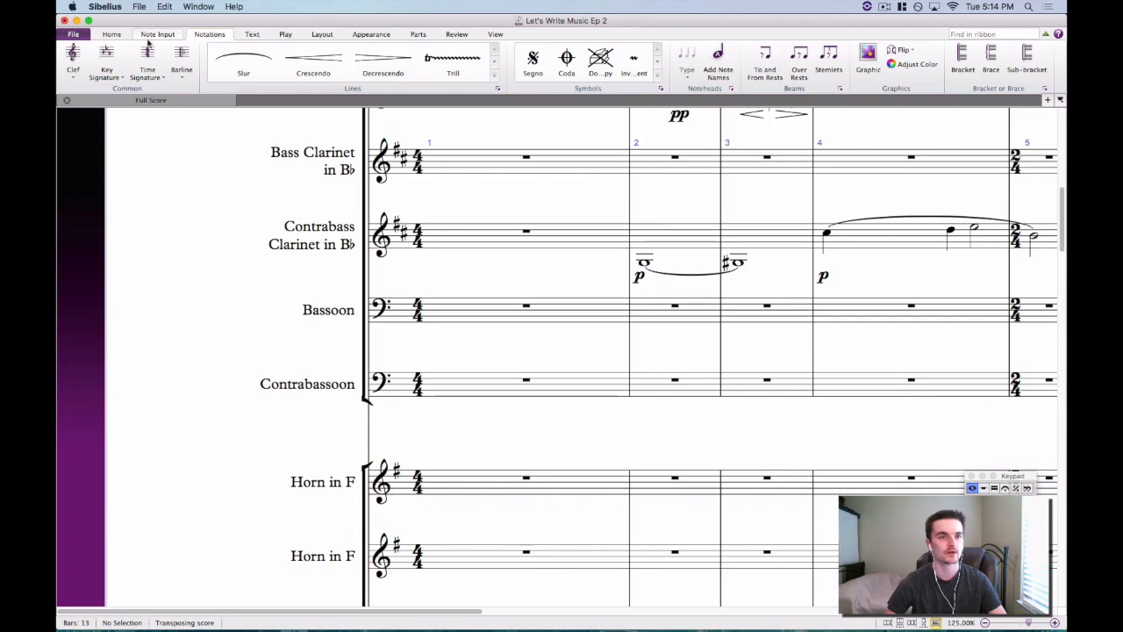
{"action": "left_click", "coordinate": [106, 61]}
{"action": "left_click", "coordinate": [250, 139]}
{"action": "left_click", "coordinate": [409, 176]}
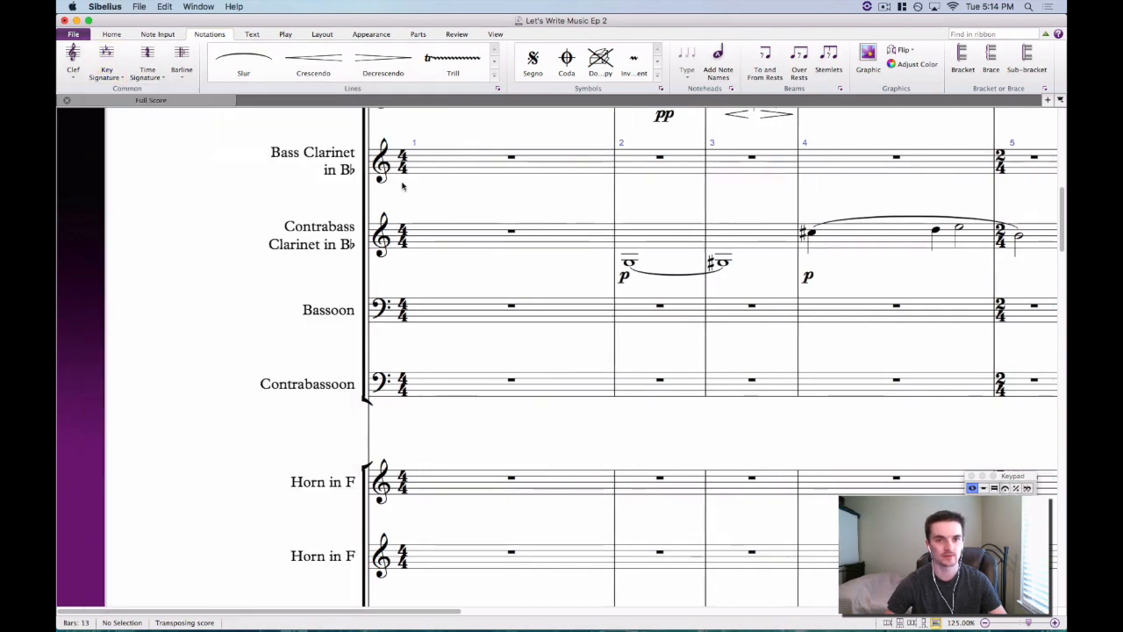
Repeat the lowest horn's bar 10 note as a half note in bar 11 only, and tie the two notes.
{"action": "left_click_drag", "start_coordinate": [313, 612], "coordinate": [843, 616]}
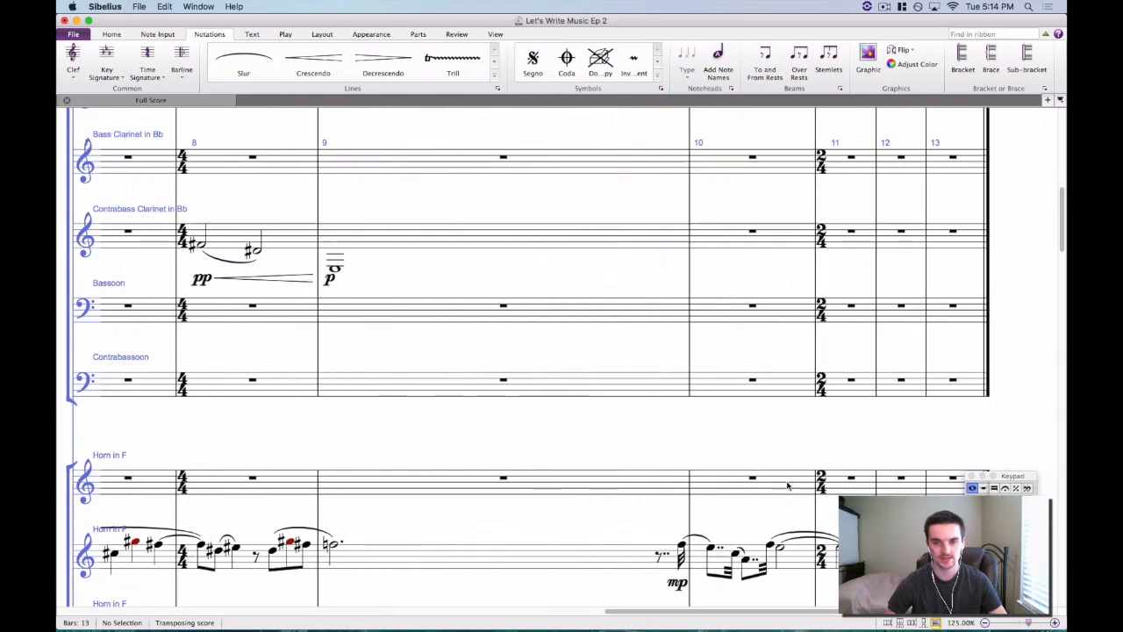
{"action": "scroll", "coordinate": [790, 491], "scroll_direction": "up", "scroll_amount": 10}
{"action": "scroll", "coordinate": [790, 491], "scroll_direction": "right", "scroll_amount": 5}
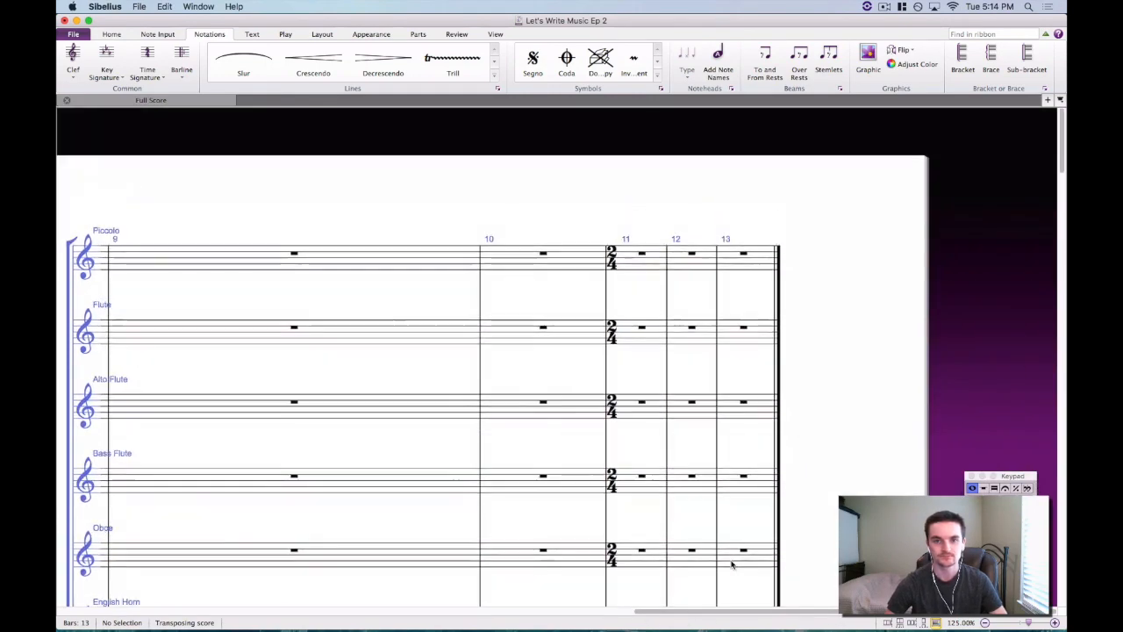
{"action": "scroll", "coordinate": [727, 509], "scroll_direction": "down", "scroll_amount": 15}
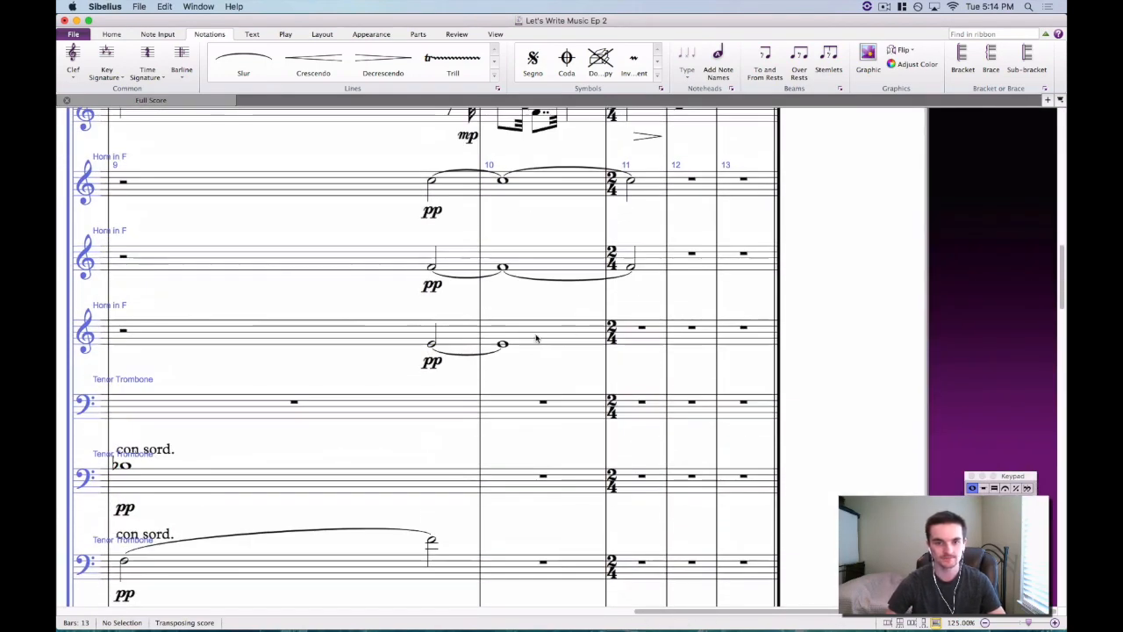
{"action": "left_click", "coordinate": [505, 344]}
{"action": "key", "text": "r"}
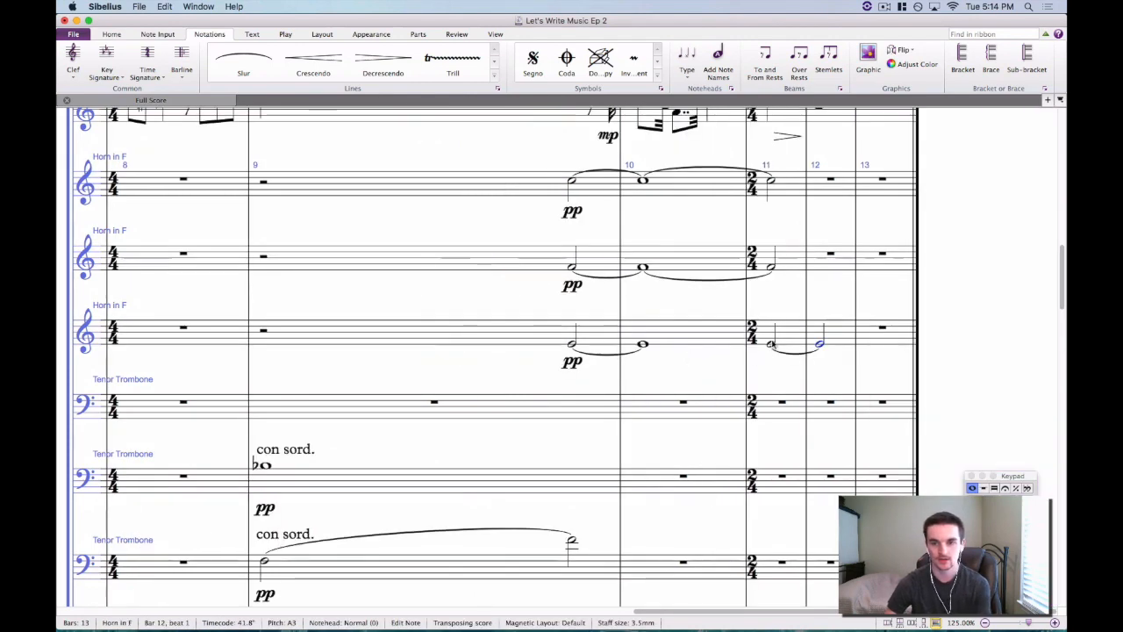
{"action": "key", "text": "Delete"}
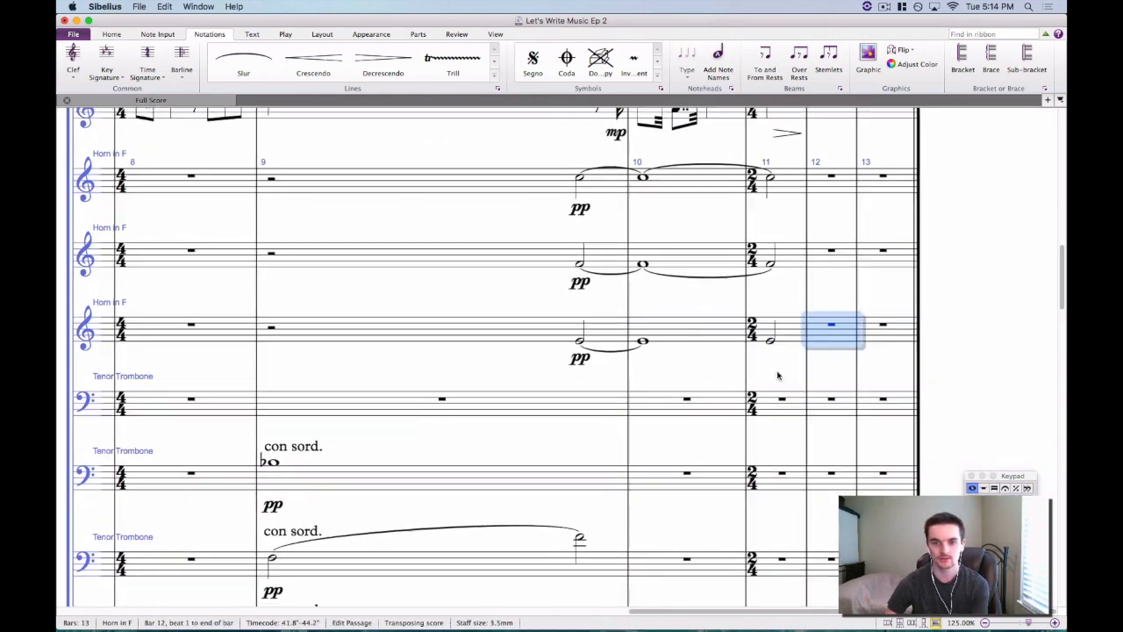
{"action": "left_click", "coordinate": [645, 341]}
{"action": "key", "text": "Escape"}
Review the horn, trombone, tuba and percussion staves from bar 8 to the end of the score.
{"action": "scroll", "coordinate": [768, 367], "scroll_direction": "down", "scroll_amount": 10}
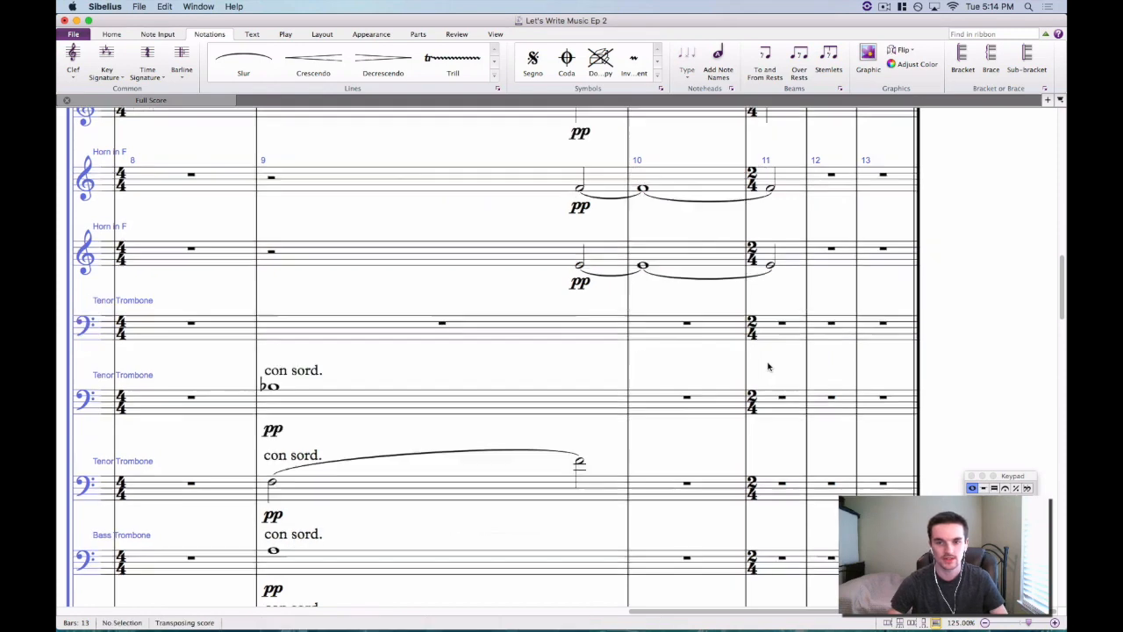
{"action": "scroll", "coordinate": [769, 367], "scroll_direction": "up", "scroll_amount": 10}
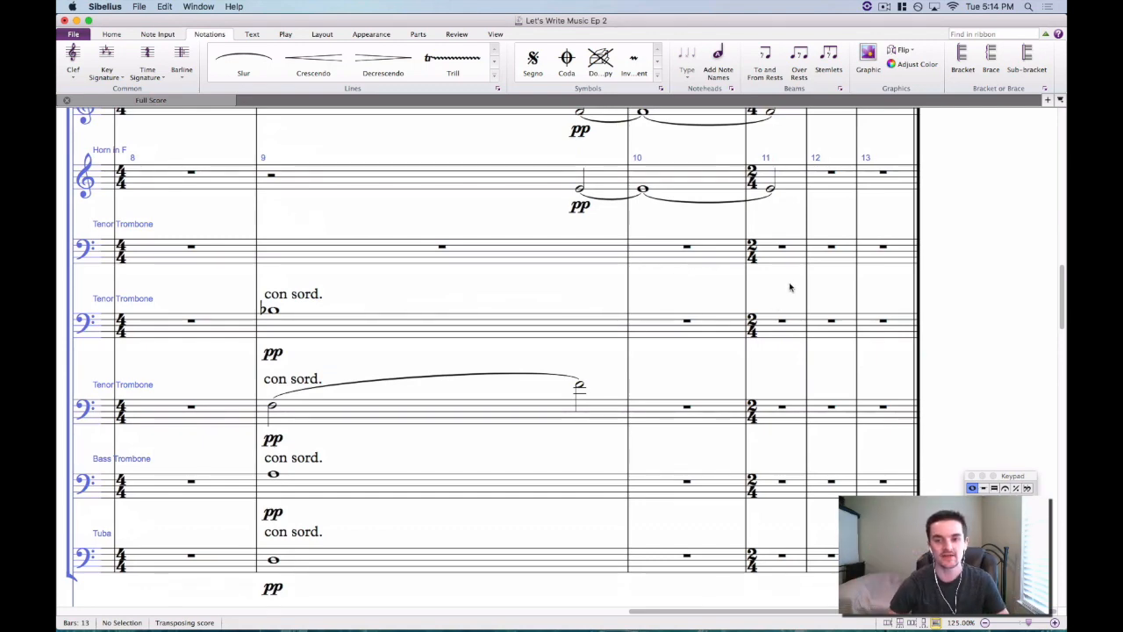
{"action": "scroll", "coordinate": [790, 290], "scroll_direction": "down", "scroll_amount": 8}
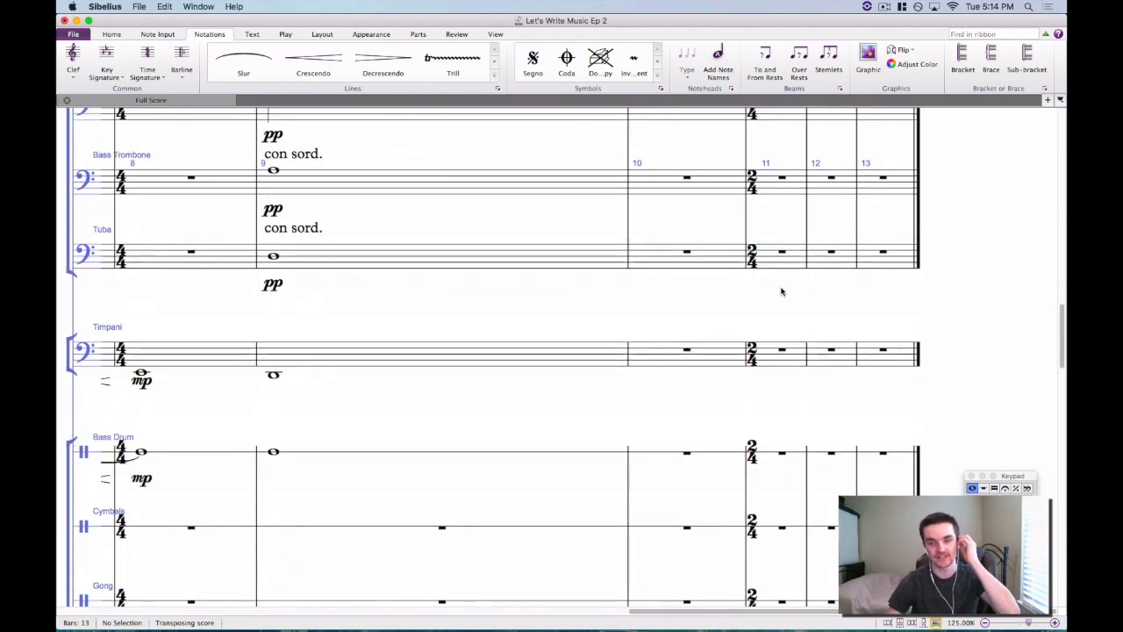
{"action": "scroll", "coordinate": [776, 274], "scroll_direction": "up", "scroll_amount": 6}
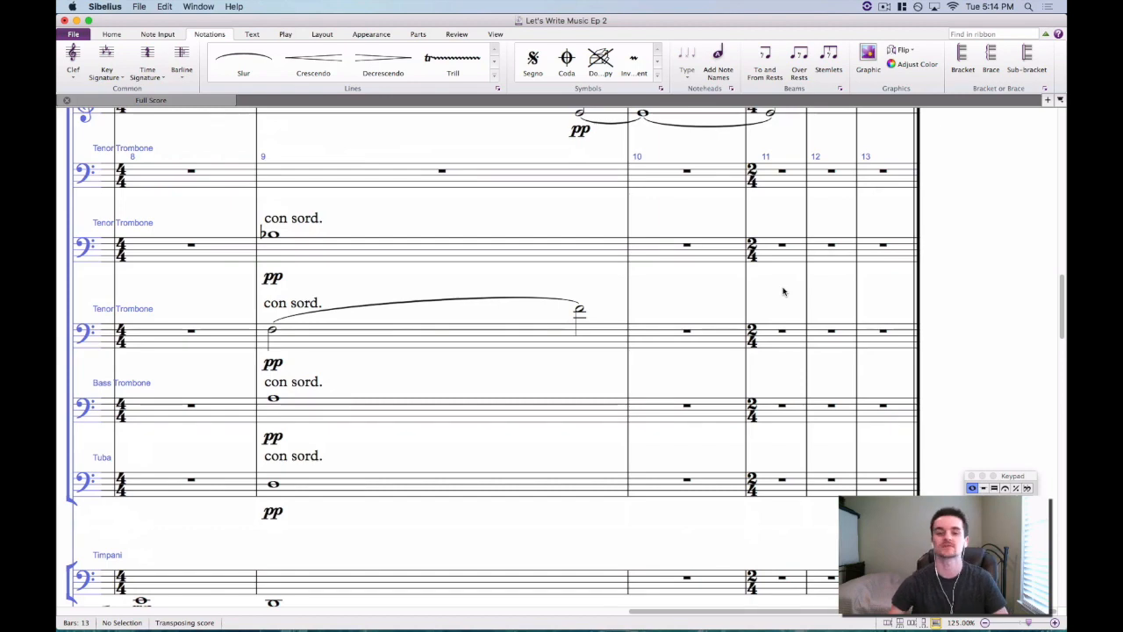
{"action": "scroll", "coordinate": [772, 325], "scroll_direction": "down", "scroll_amount": 3}
{"action": "scroll", "coordinate": [795, 275], "scroll_direction": "down", "scroll_amount": 3}
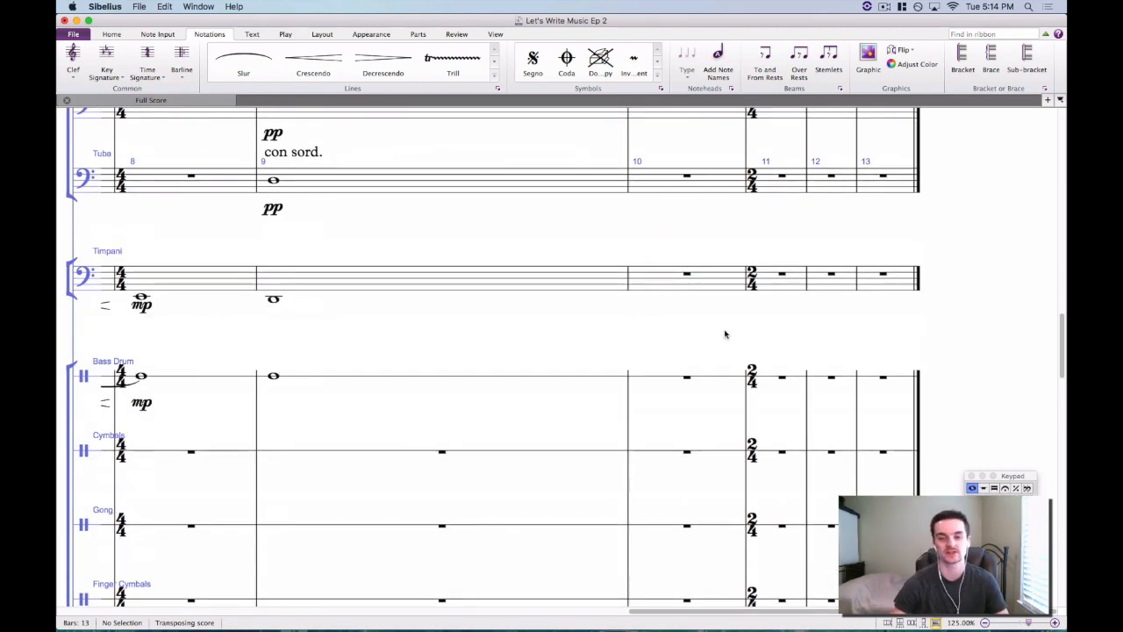
Repeat bar 10 of all five string staves, from Violin I to Contrabass, into bars 11 and 12.
{"action": "scroll", "coordinate": [730, 330], "scroll_direction": "down", "scroll_amount": 15}
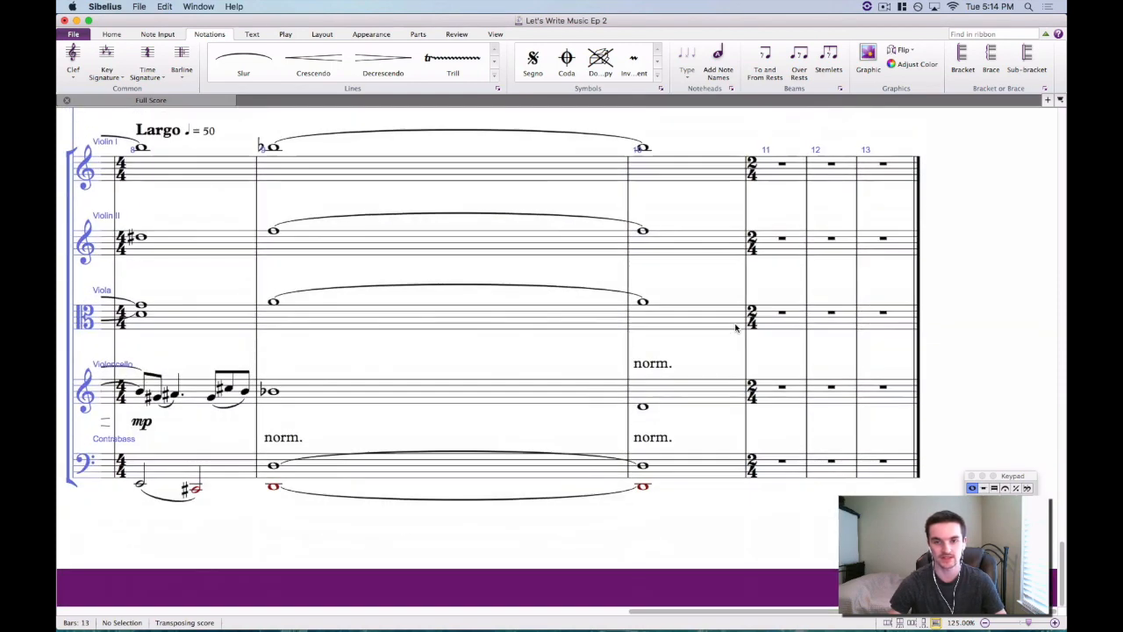
{"action": "left_click", "coordinate": [702, 176]}
{"action": "left_click", "coordinate": [690, 467], "text": "shift"}
{"action": "key", "text": "r"}
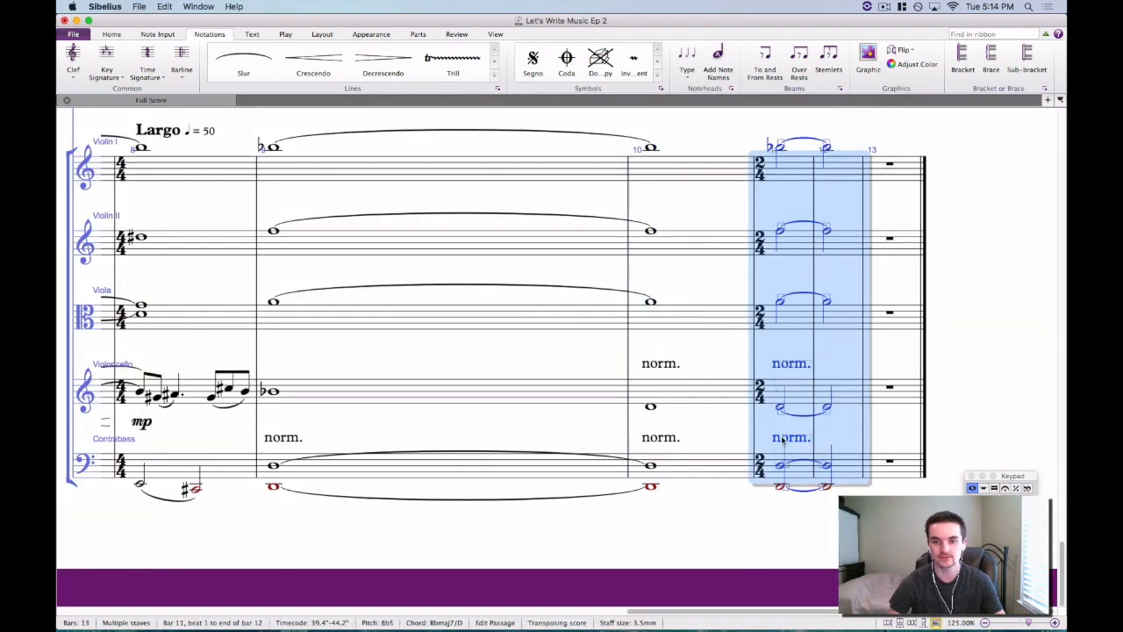
Delete the redundant norm. markings from the contrabass in bars 10 and 11 and from the cello in bar 11.
{"action": "left_click", "coordinate": [783, 441]}
{"action": "key", "text": "Delete"}
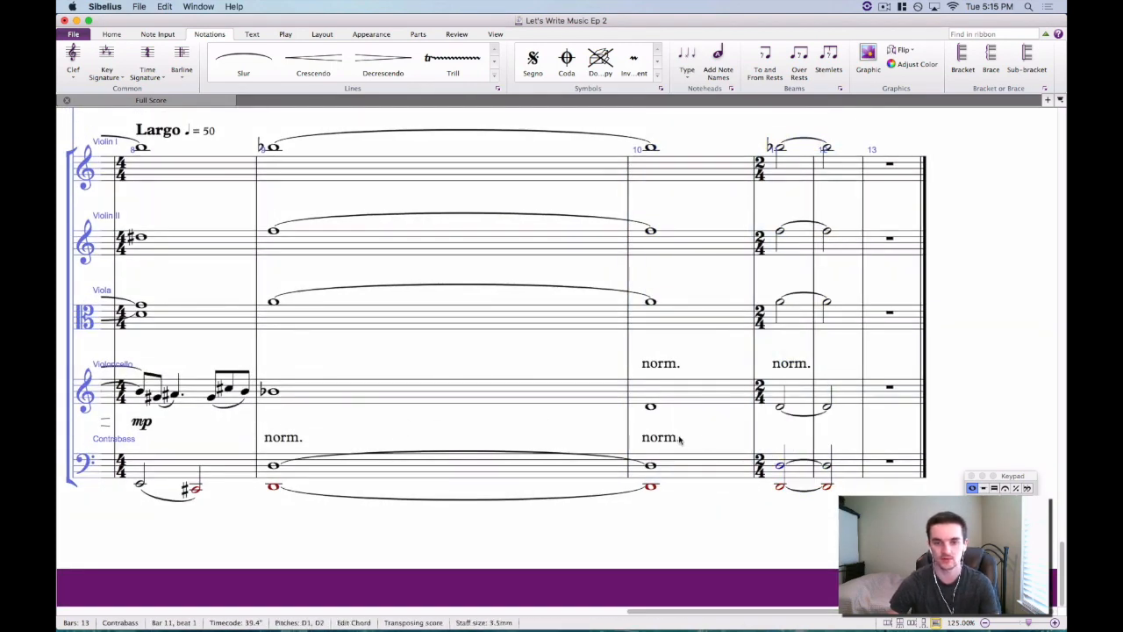
{"action": "left_click", "coordinate": [662, 437]}
{"action": "key", "text": "Delete"}
{"action": "left_click", "coordinate": [420, 321]}
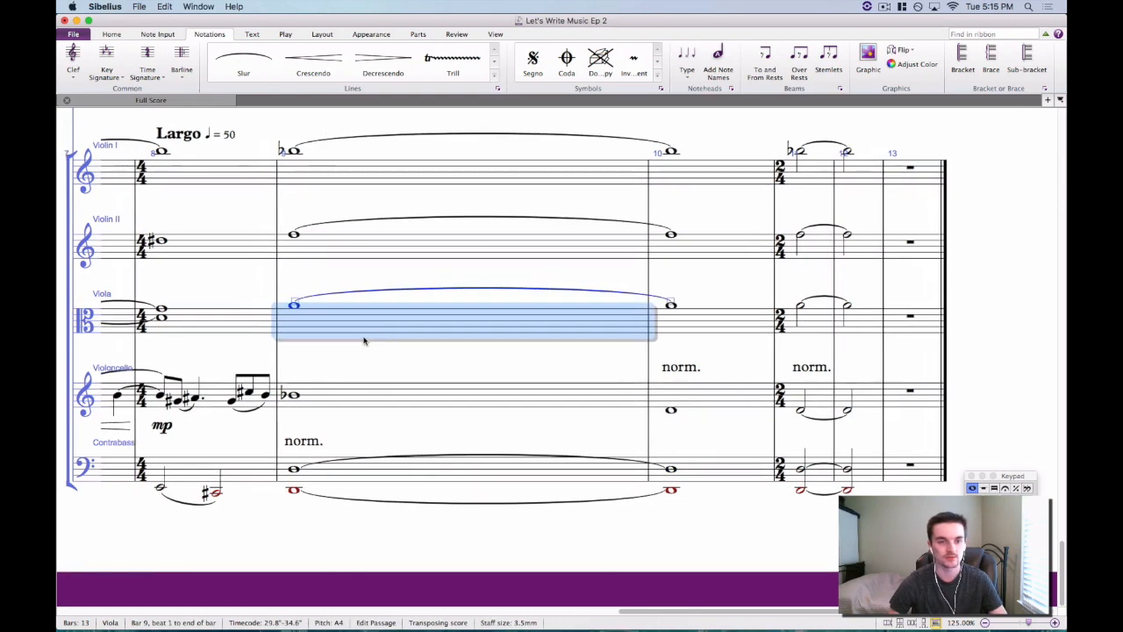
{"action": "key", "text": "Escape"}
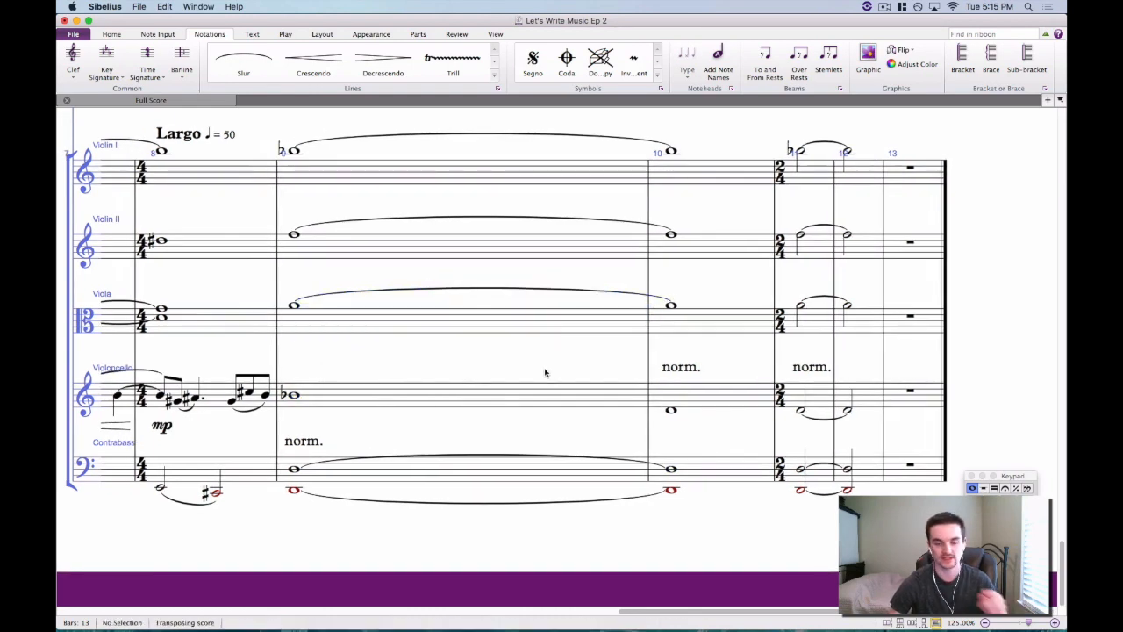
{"action": "left_click", "coordinate": [809, 368]}
{"action": "key", "text": "Delete"}
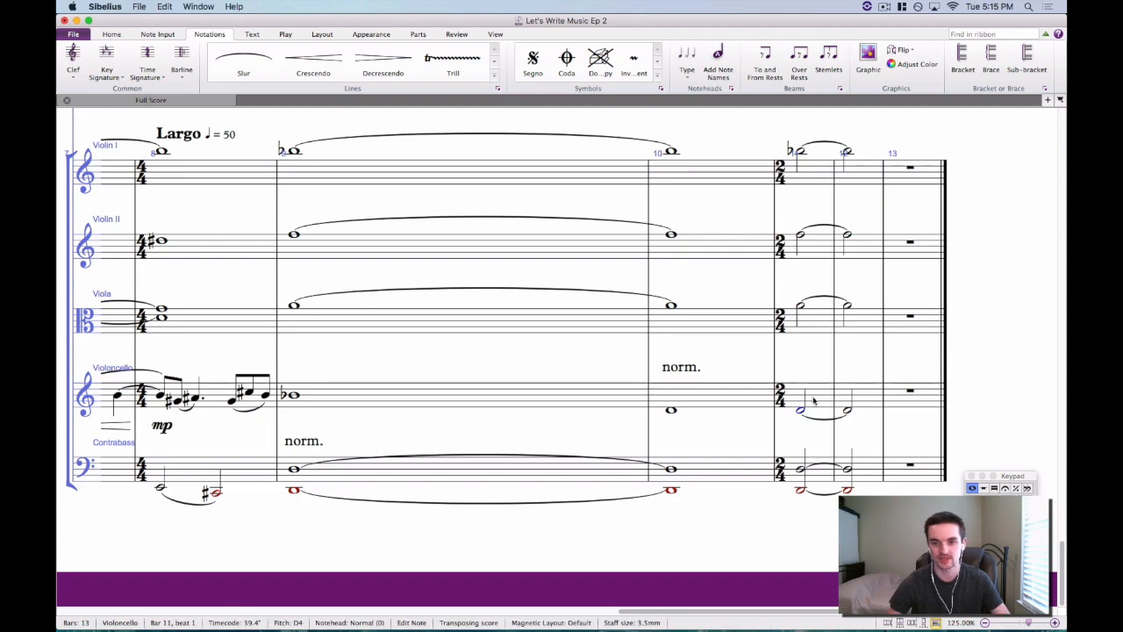
Clear the repeated half notes from bar 12 in all five string staves.
{"action": "left_click", "coordinate": [814, 401]}
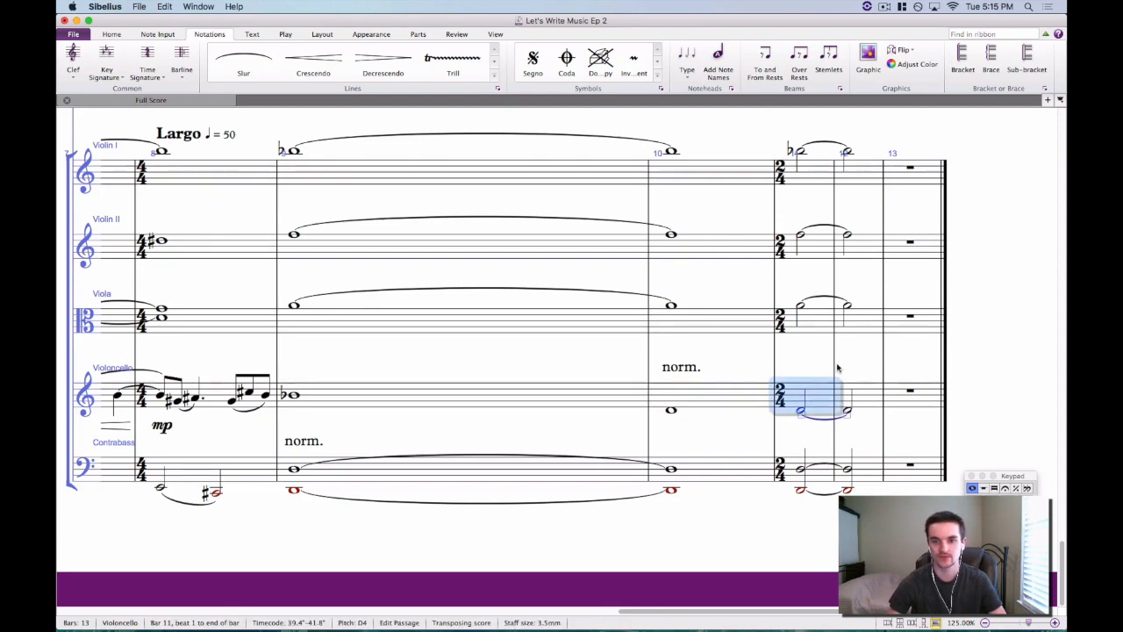
{"action": "left_click", "coordinate": [860, 170]}
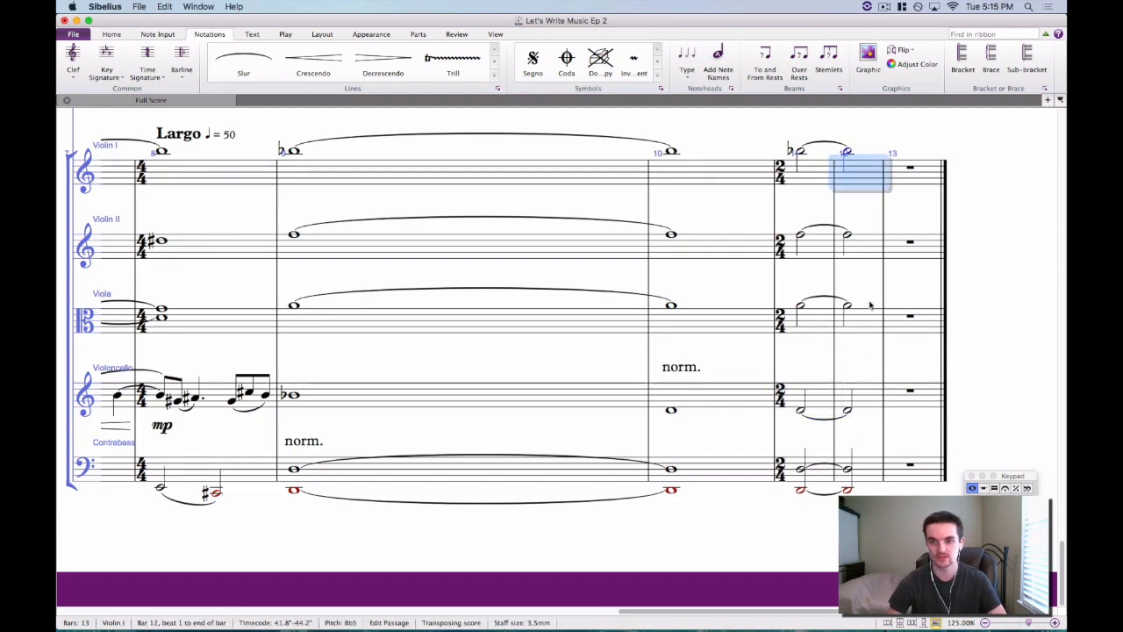
{"action": "left_click", "coordinate": [852, 467], "text": "shift"}
{"action": "key", "text": "Delete"}
{"action": "key", "text": "Escape"}
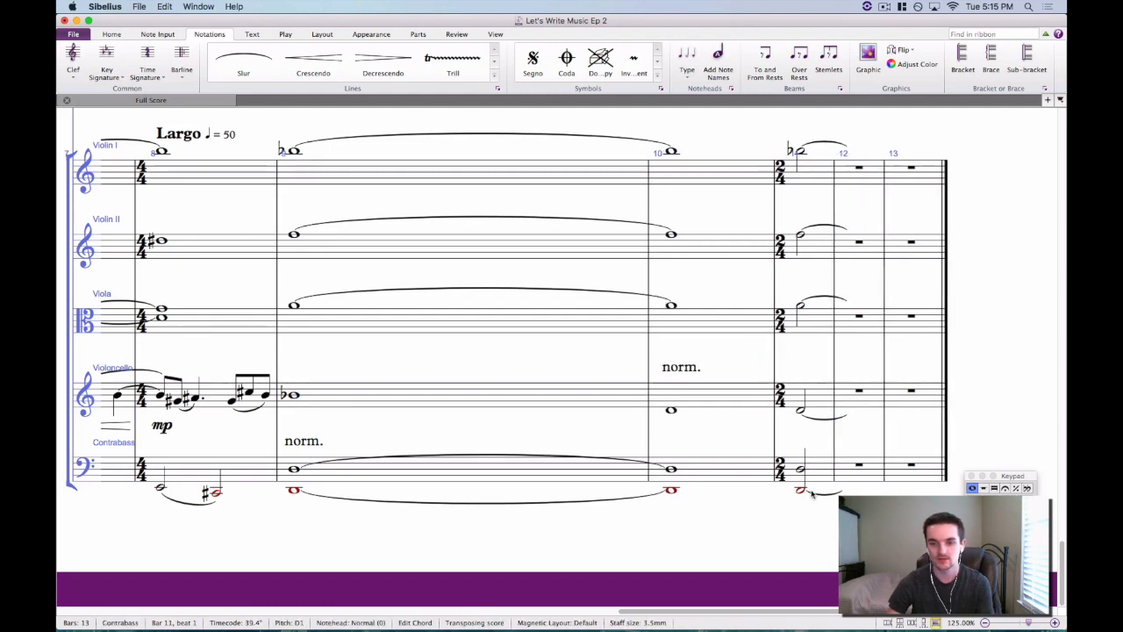
Remove the leftover ties running out of bar 11 in the Violin I, Violin II, Viola and Violoncello staves.
{"action": "left_click", "coordinate": [827, 327]}
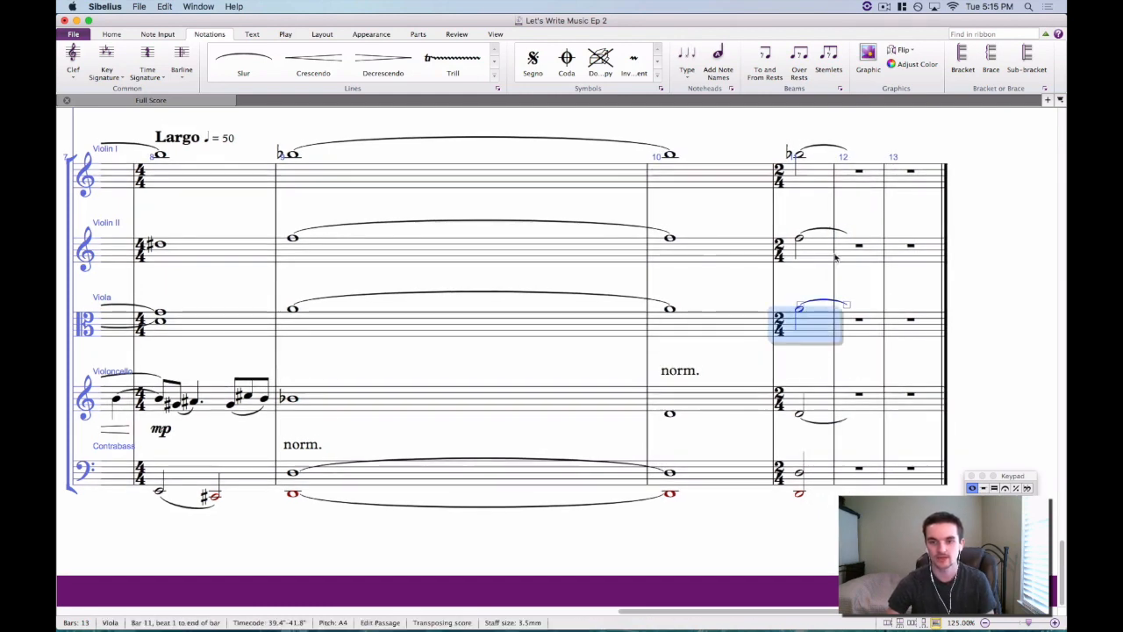
{"action": "left_click", "coordinate": [818, 181]}
{"action": "left_click", "coordinate": [817, 397], "text": "shift"}
{"action": "key", "text": "KP_Enter"}
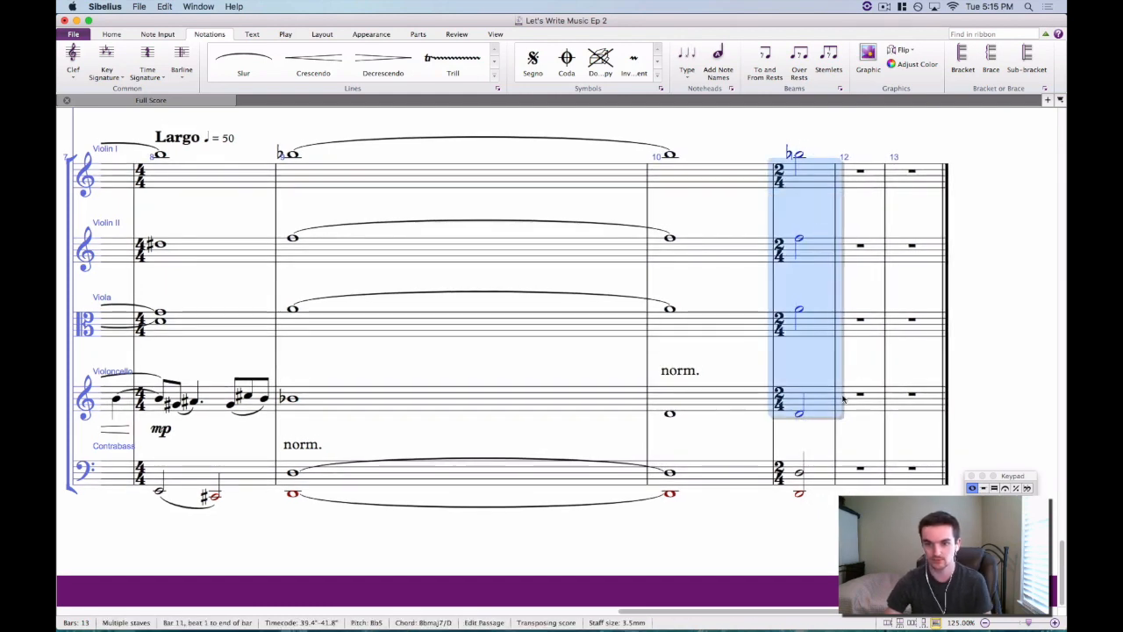
{"action": "key", "text": "Escape"}
Tie the bar 10 whole notes to the bar 11 half notes in each of the five string staves.
{"action": "left_click", "coordinate": [726, 193]}
{"action": "key", "text": "KP_Enter"}
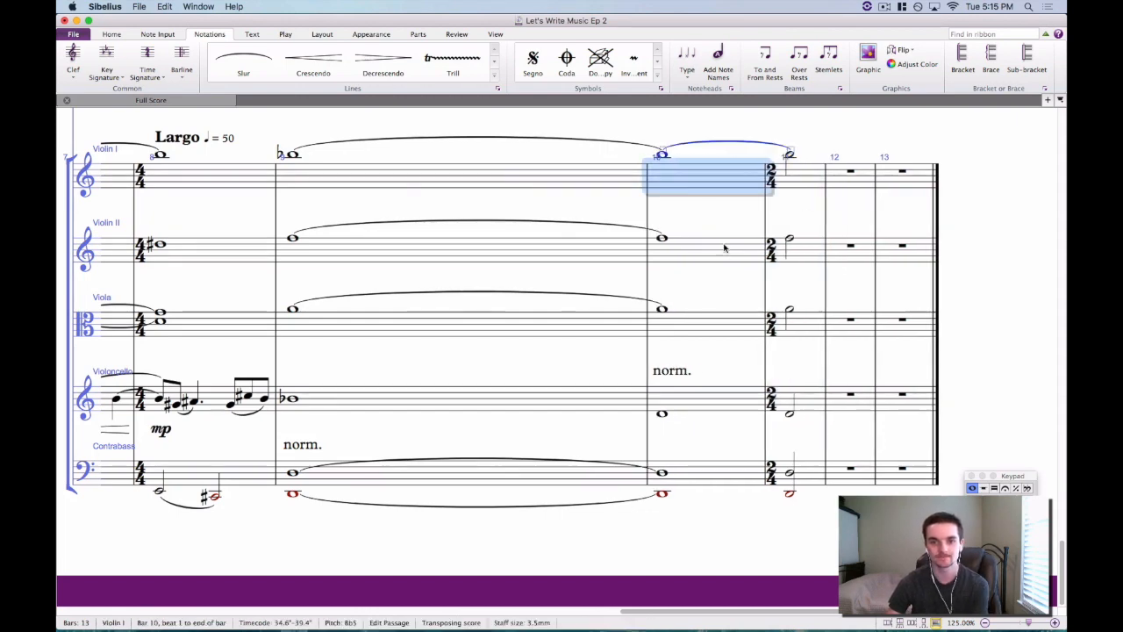
{"action": "left_click", "coordinate": [724, 248]}
{"action": "key", "text": "KP_Enter"}
{"action": "left_click", "coordinate": [726, 322]}
{"action": "key", "text": "KP_Enter"}
{"action": "left_click", "coordinate": [728, 397]}
{"action": "key", "text": "KP_Enter"}
{"action": "left_click", "coordinate": [707, 479]}
{"action": "key", "text": "KP_Enter"}
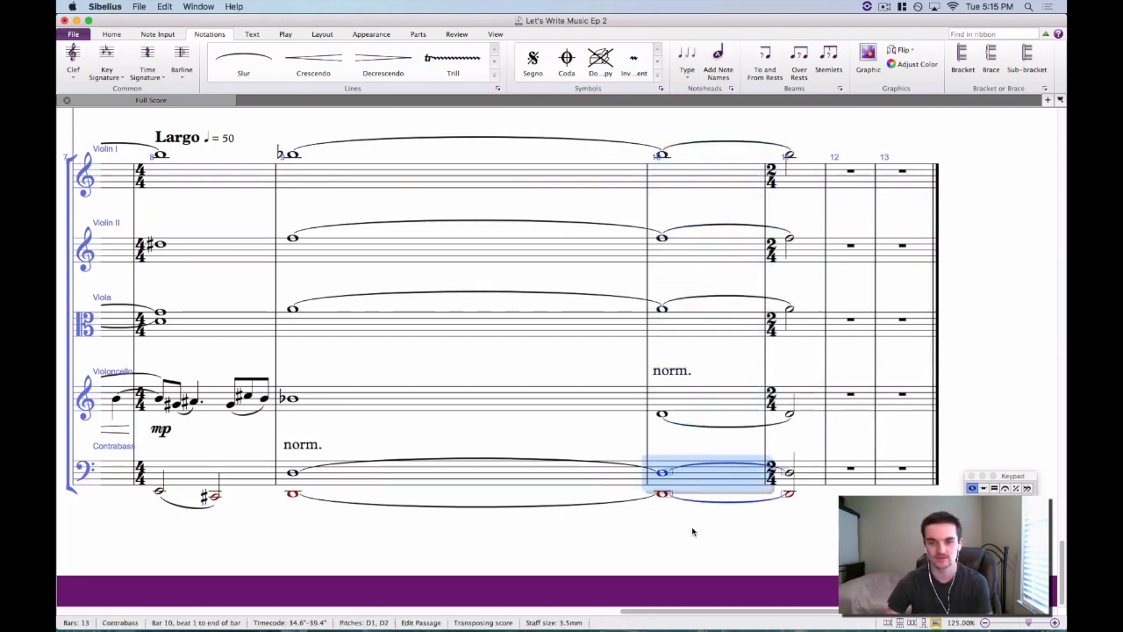
Add a decrescendo hairpin under bar 11 in each of the five string staves.
{"action": "left_click", "coordinate": [692, 532]}
{"action": "left_click", "coordinate": [792, 473]}
{"action": "left_click", "coordinate": [811, 475]}
{"action": "key", "text": "shift+h"}
{"action": "left_click", "coordinate": [809, 395]}
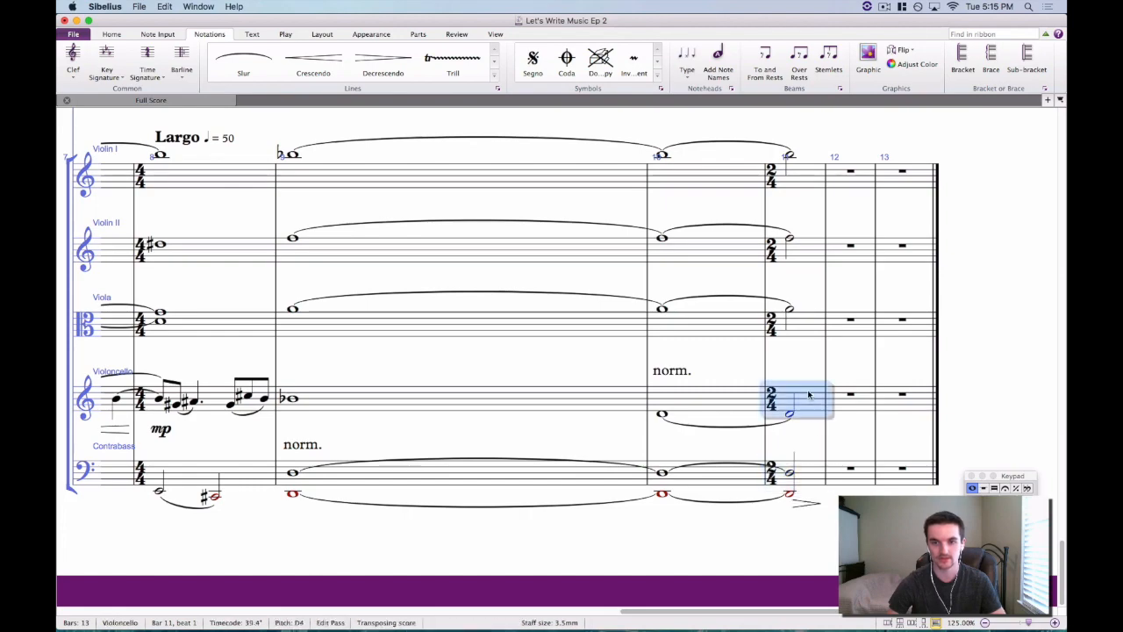
{"action": "key", "text": "shift+h"}
{"action": "left_click", "coordinate": [815, 320]}
{"action": "key", "text": "shift+h"}
{"action": "left_click", "coordinate": [816, 233]}
{"action": "key", "text": "shift+h"}
{"action": "left_click", "coordinate": [816, 169]}
{"action": "key", "text": "shift+h"}
Add decrescendo hairpins under bar 11 in the three lowest Horn in F staves.
{"action": "scroll", "coordinate": [805, 171], "scroll_direction": "up", "scroll_amount": 5}
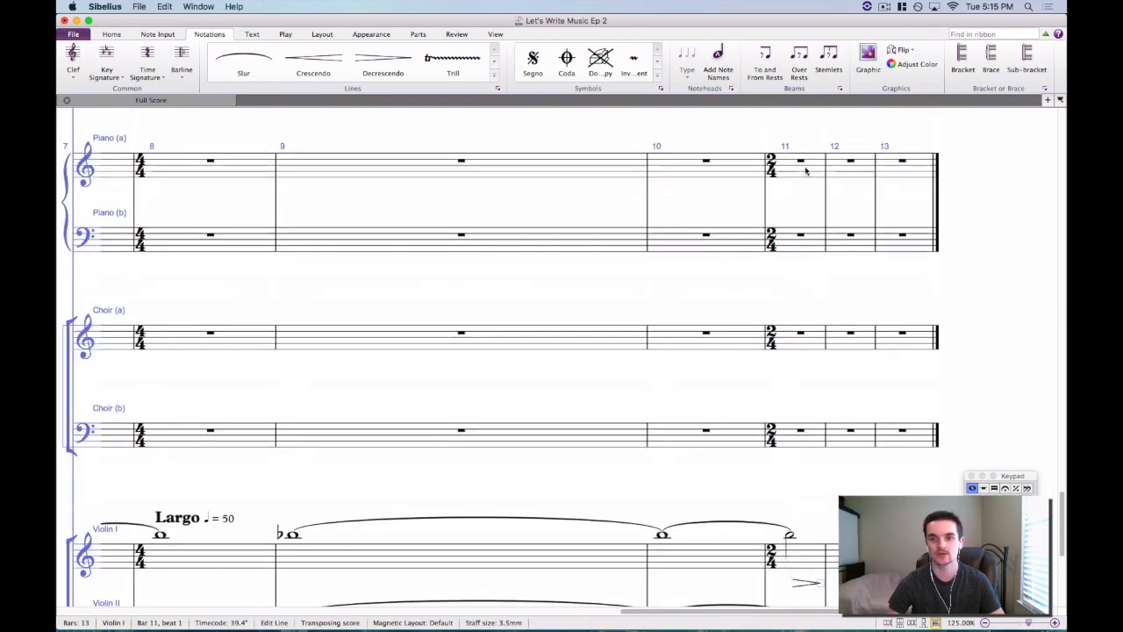
{"action": "scroll", "coordinate": [806, 171], "scroll_direction": "up", "scroll_amount": 15}
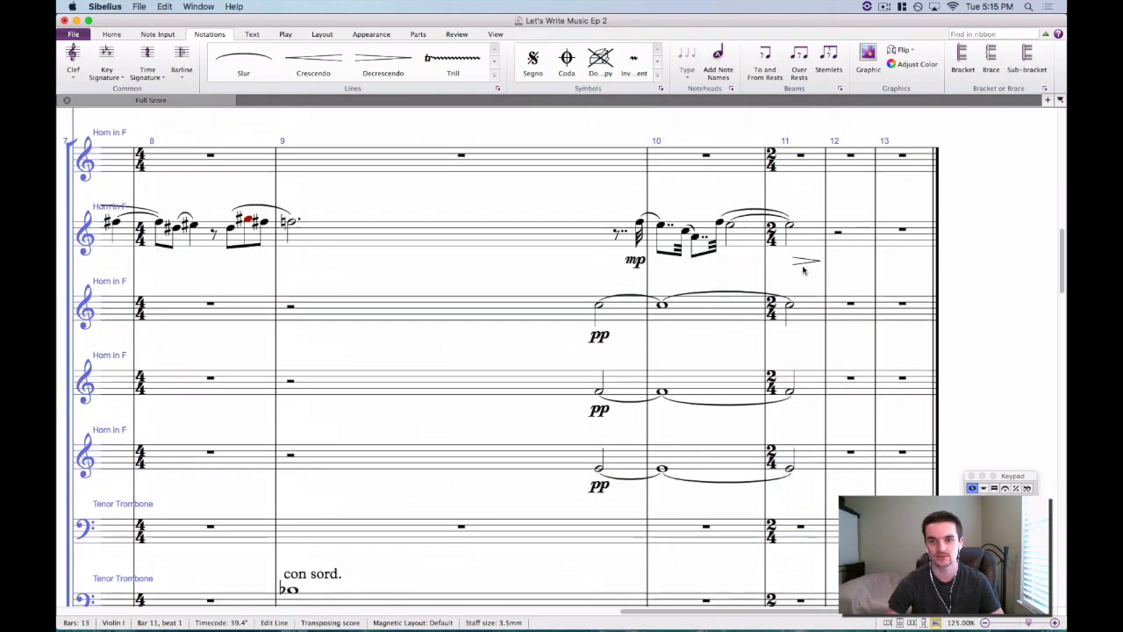
{"action": "left_click", "coordinate": [803, 310]}
{"action": "key", "text": "shift+h"}
{"action": "left_click", "coordinate": [801, 386]}
{"action": "key", "text": "shift+h"}
{"action": "left_click", "coordinate": [807, 457]}
{"action": "key", "text": "shift+h"}
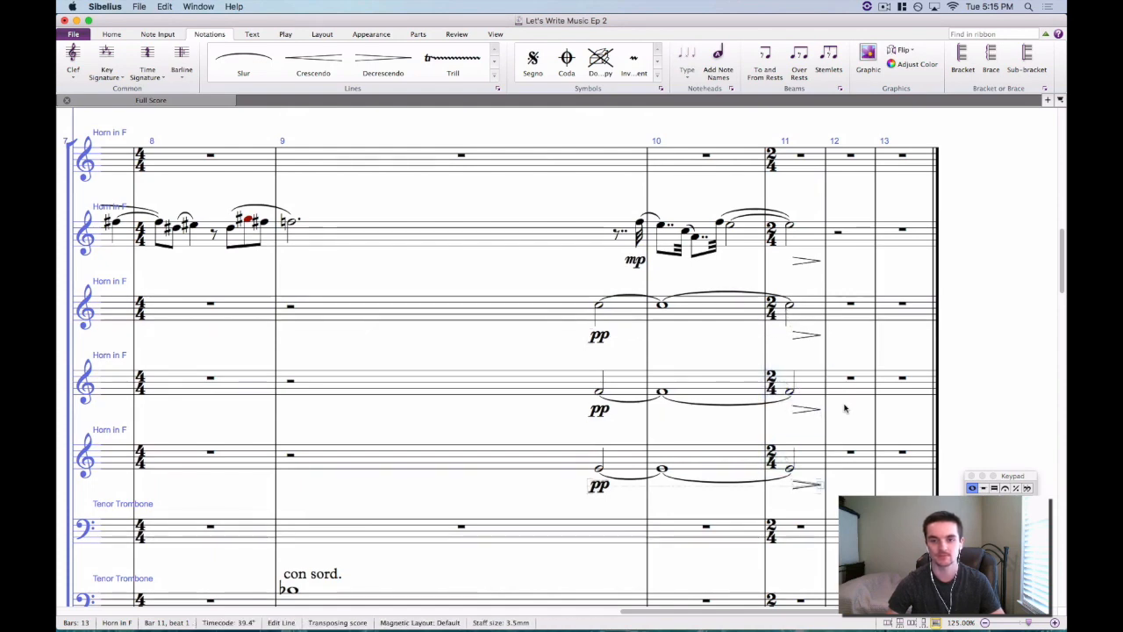
{"action": "key", "text": "Escape"}
Play back the score from the eighth rest in bar 8 of the second horn through the empty closing bars.
{"action": "scroll", "coordinate": [679, 349], "scroll_direction": "left", "scroll_amount": 5}
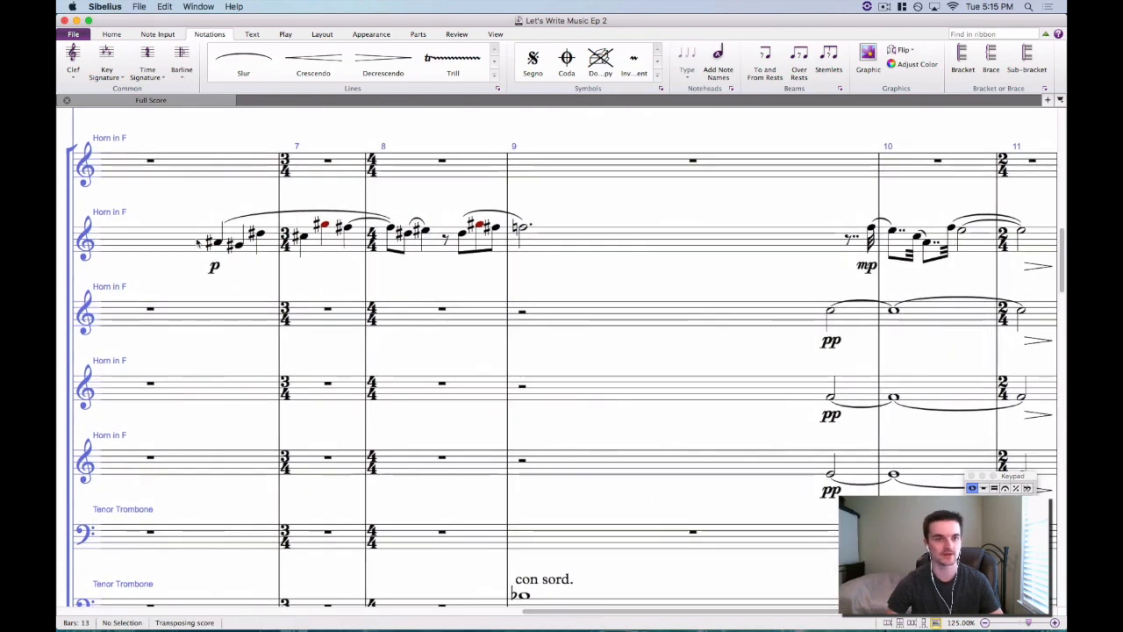
{"action": "left_click", "coordinate": [445, 242]}
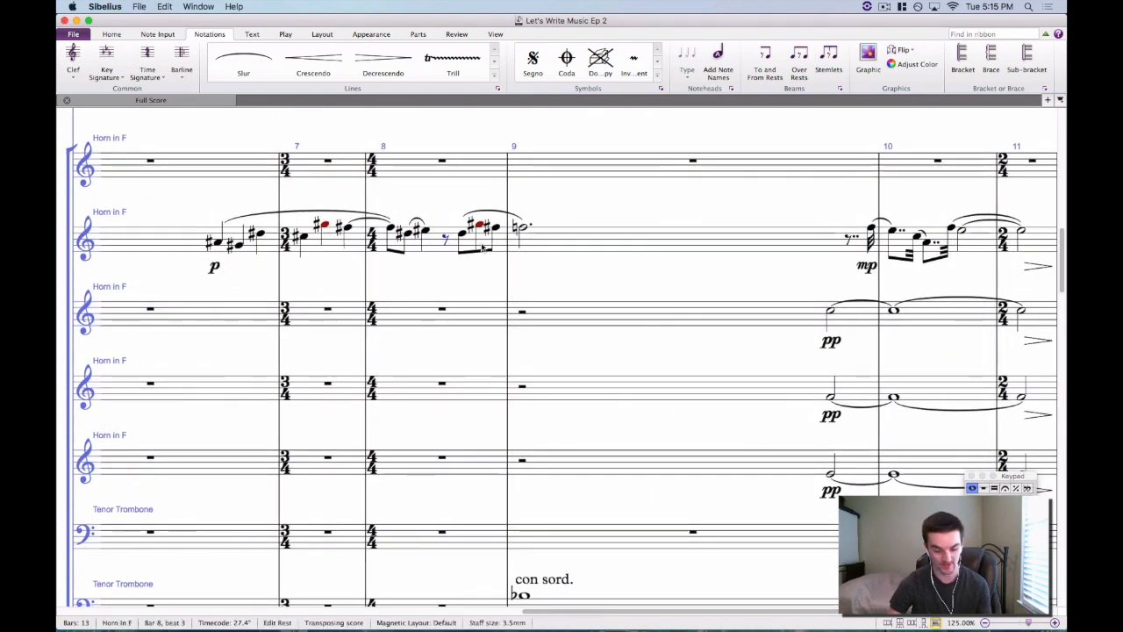
{"action": "key", "text": "p"}
{"action": "scroll", "coordinate": [629, 243], "scroll_direction": "down", "scroll_amount": 8}
{"action": "scroll", "coordinate": [628, 243], "scroll_direction": "down", "scroll_amount": 10}
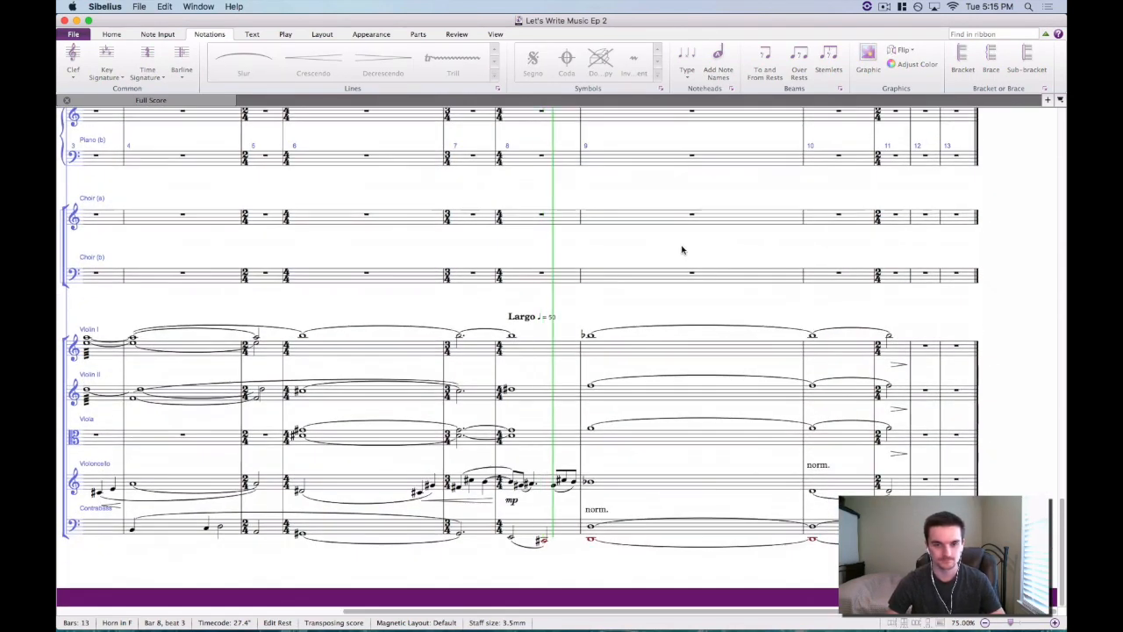
{"action": "key", "text": "XF86AudioRaiseVolume"}
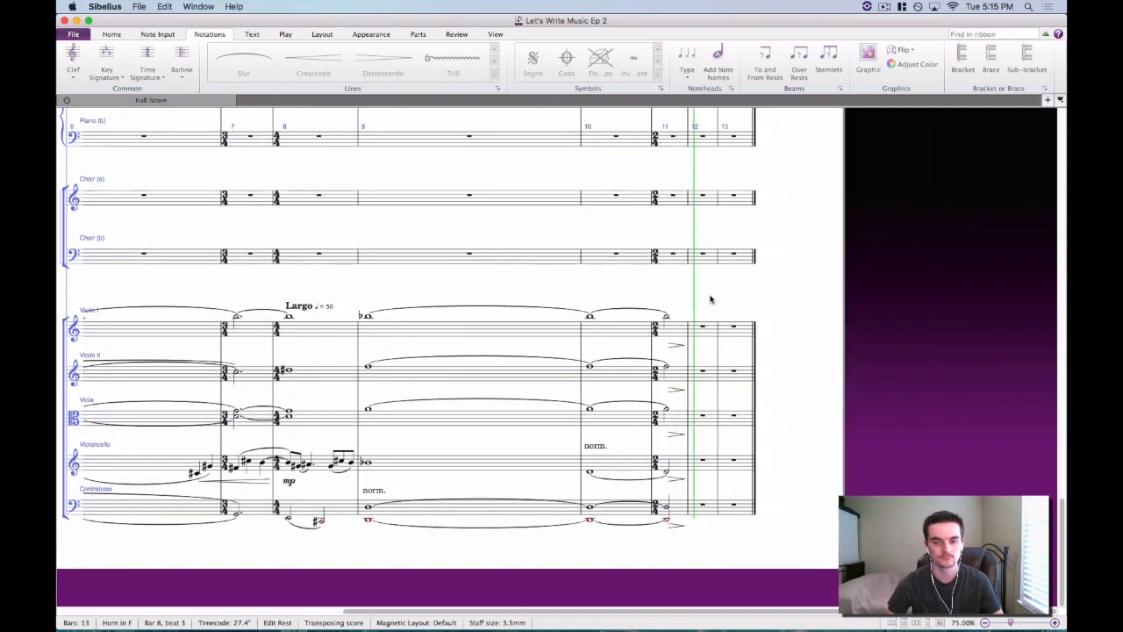
{"action": "scroll", "coordinate": [707, 293], "scroll_direction": "up", "scroll_amount": 1}
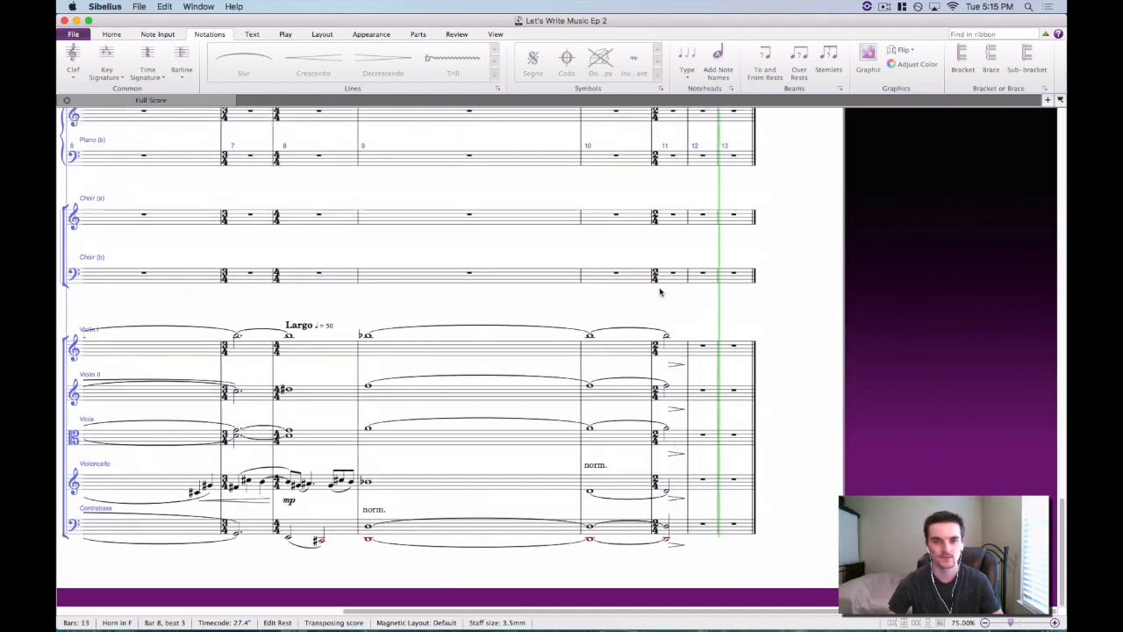
{"action": "key", "text": "space"}
Try shortening the bar 11 half notes to eighth notes in the three lowest Horn in F staves.
{"action": "scroll", "coordinate": [809, 376], "scroll_direction": "down", "scroll_amount": 5}
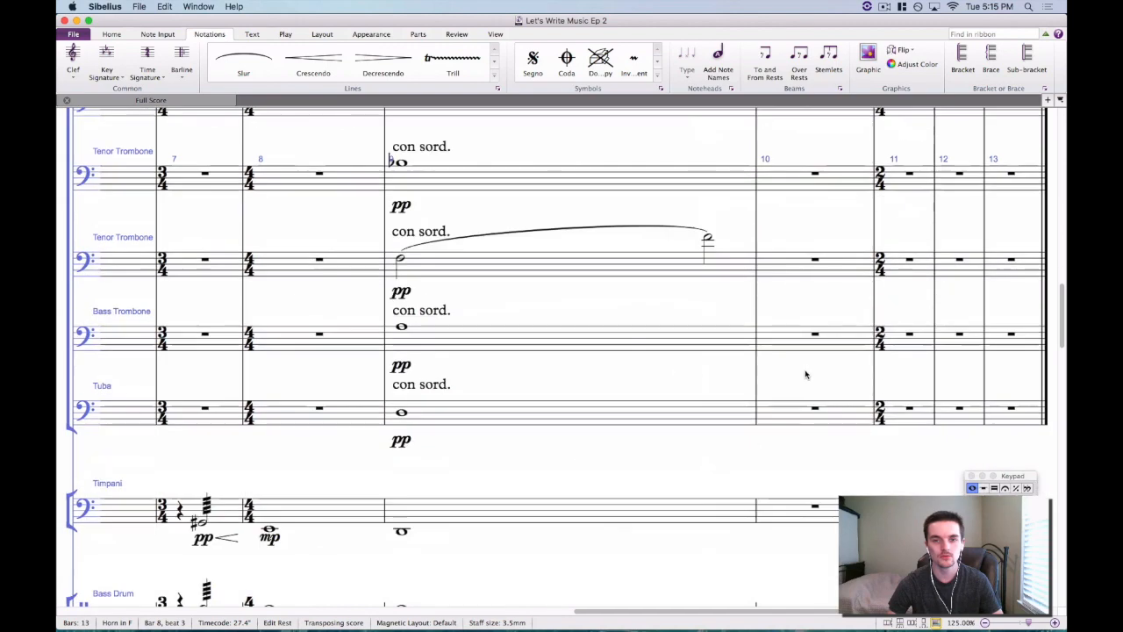
{"action": "left_click_drag", "start_coordinate": [823, 325], "coordinate": [627, 366]}
{"action": "scroll", "coordinate": [625, 366], "scroll_direction": "up", "scroll_amount": 10}
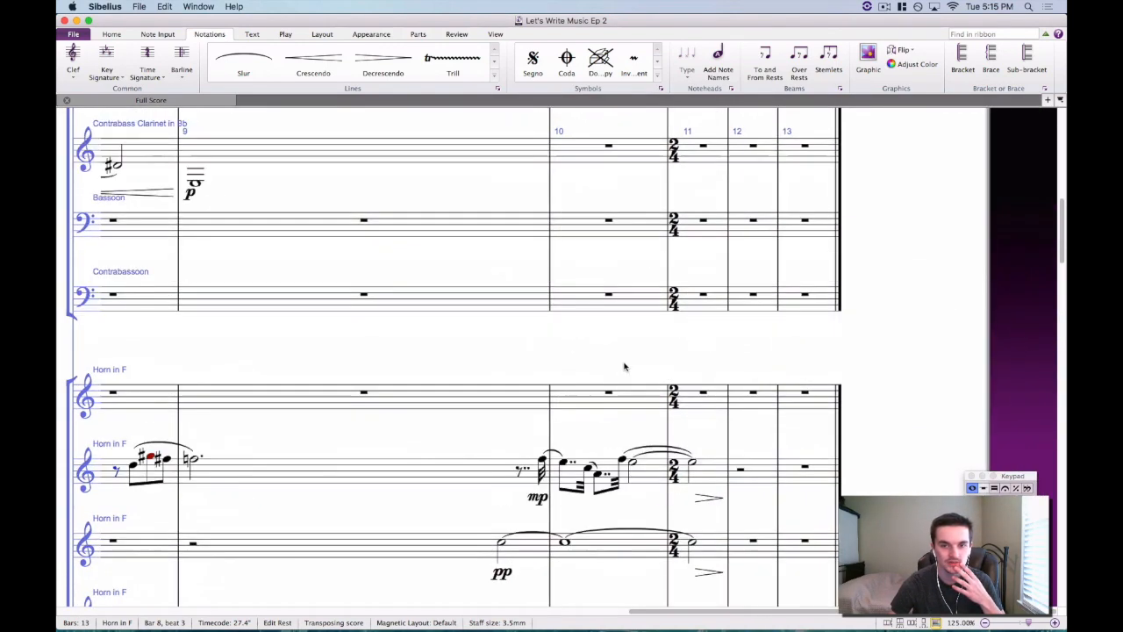
{"action": "scroll", "coordinate": [624, 367], "scroll_direction": "down", "scroll_amount": 5}
{"action": "key", "text": "Escape"}
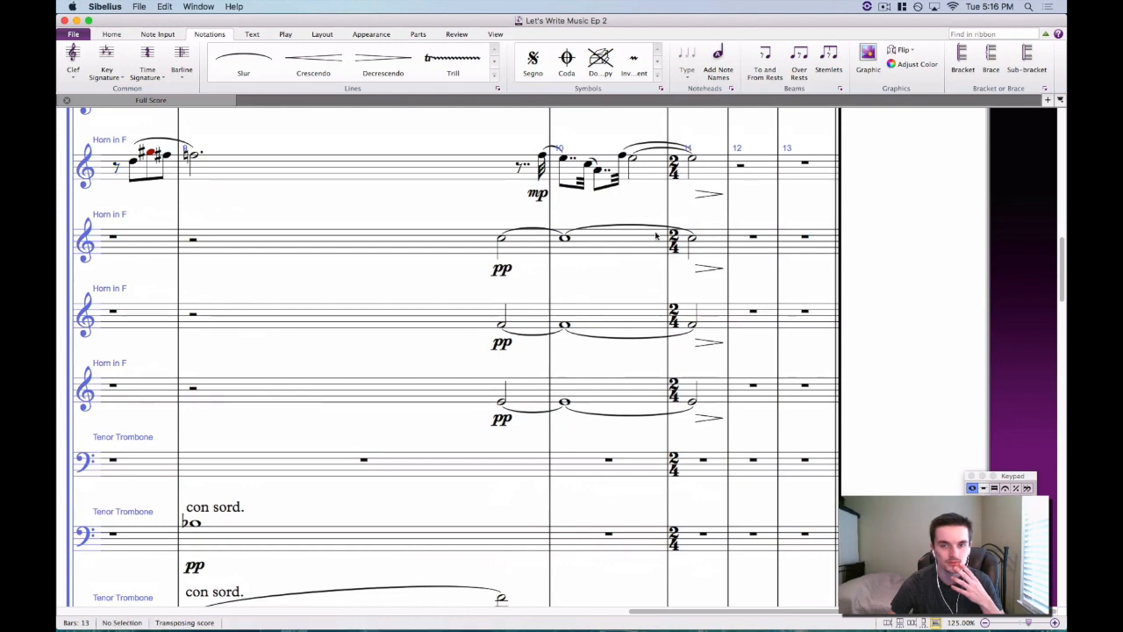
{"action": "left_click", "coordinate": [694, 239]}
{"action": "key", "text": "3"}
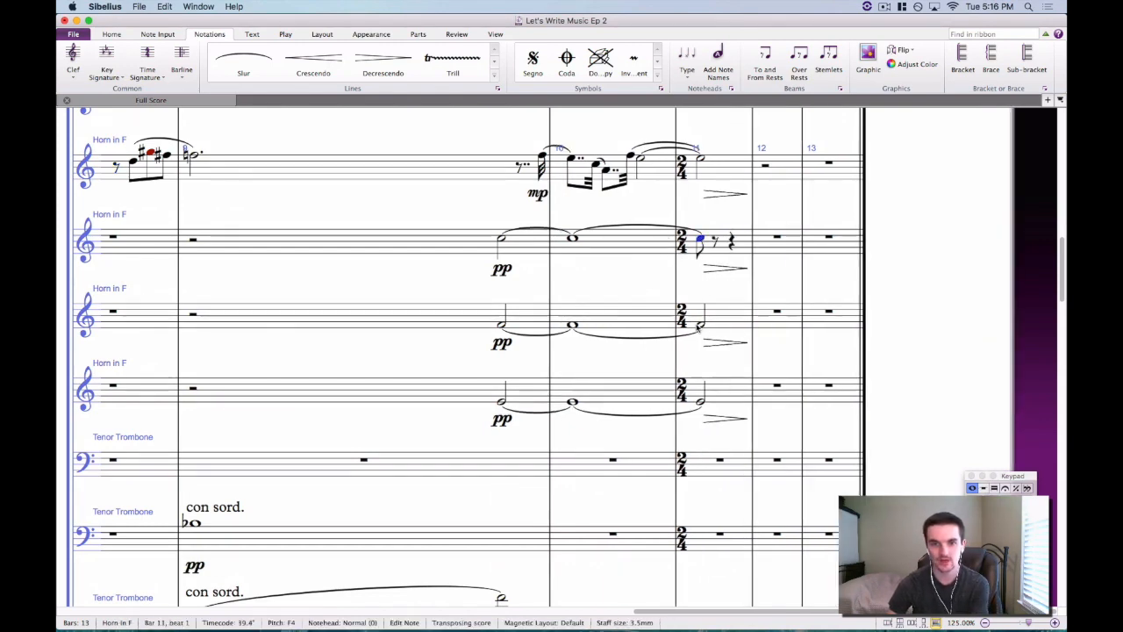
{"action": "left_click", "coordinate": [699, 326]}
{"action": "key", "text": "3"}
{"action": "left_click", "coordinate": [700, 402]}
{"action": "key", "text": "3"}
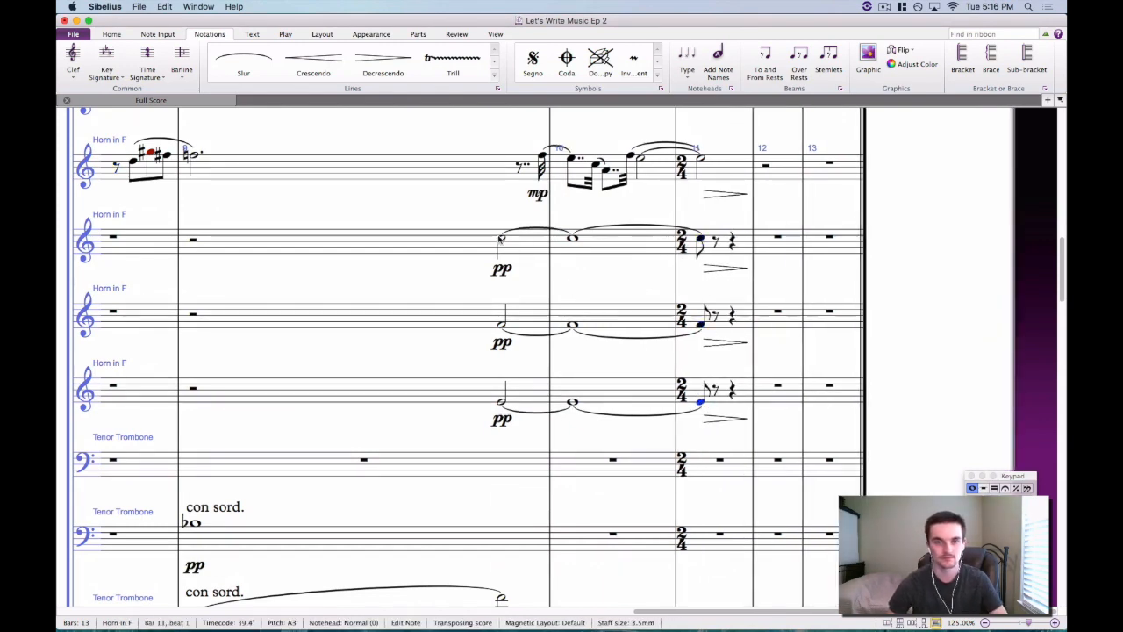
Play back the passage from the third horn's pp entrance in bar 9 through bar 11.
{"action": "left_click", "coordinate": [501, 239]}
{"action": "key", "text": "space"}
{"action": "scroll", "coordinate": [693, 258], "scroll_direction": "down", "scroll_amount": 4}
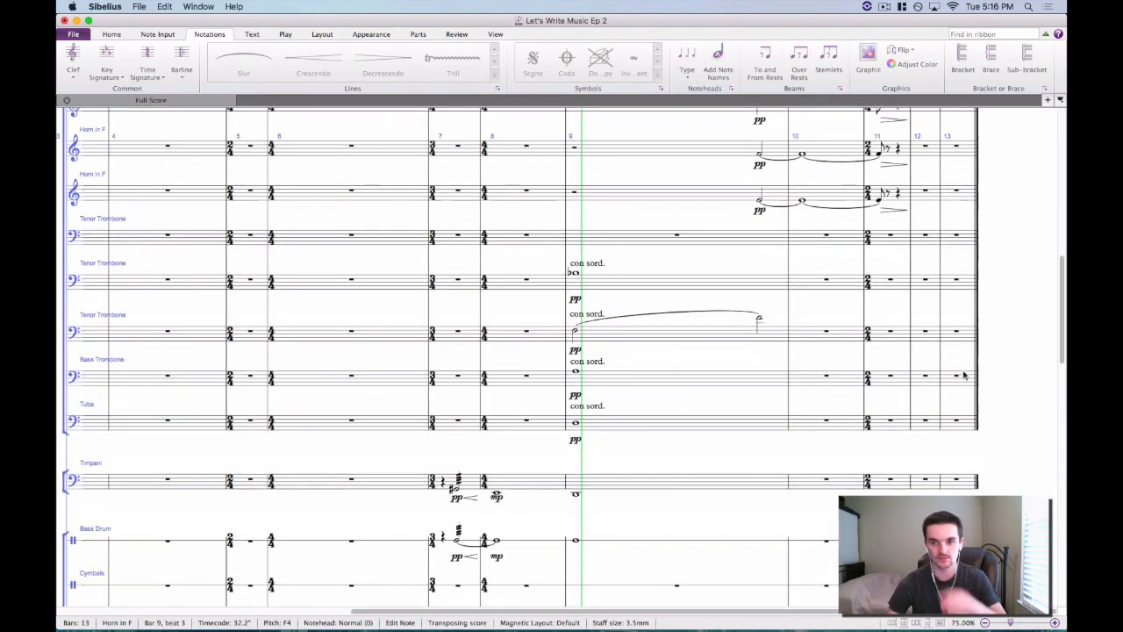
{"action": "scroll", "coordinate": [964, 375], "scroll_direction": "down", "scroll_amount": 10}
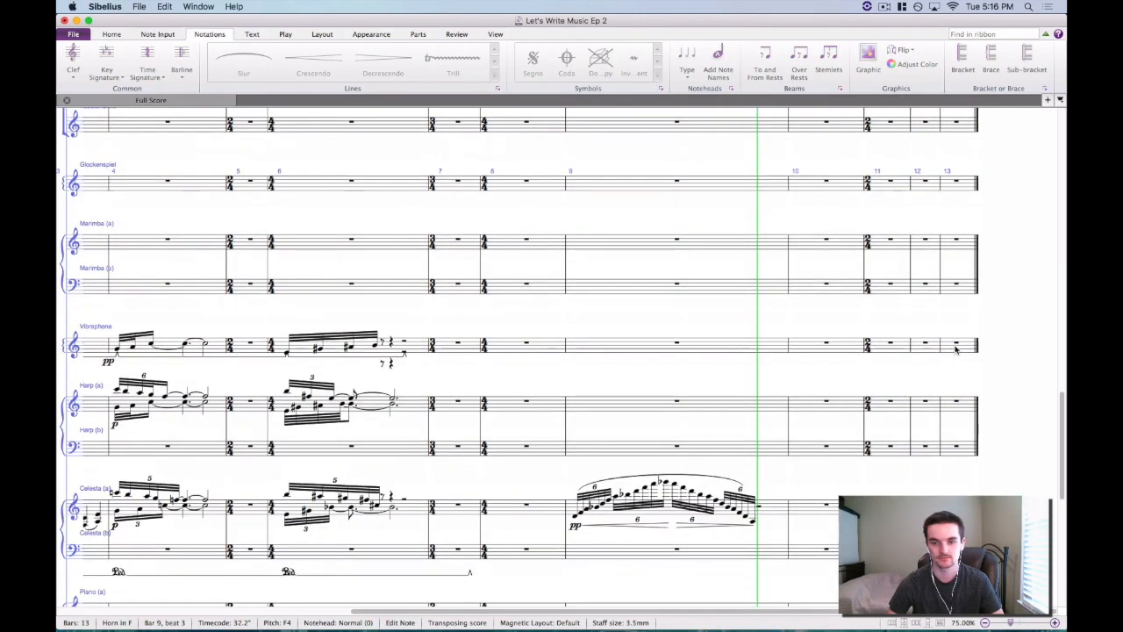
{"action": "scroll", "coordinate": [955, 349], "scroll_direction": "down", "scroll_amount": 10}
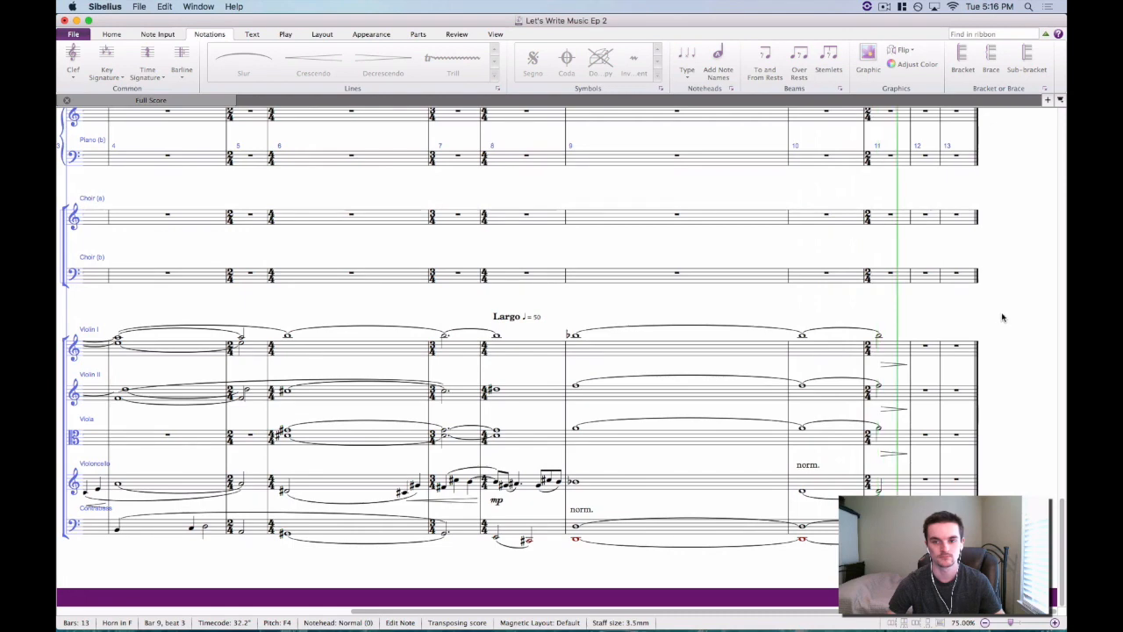
{"action": "key", "text": "space"}
Undo the shortening of the bar 11 notes in the three lowest horn staves.
{"action": "key", "text": "super+equal"}
{"action": "key", "text": "super+equal"}
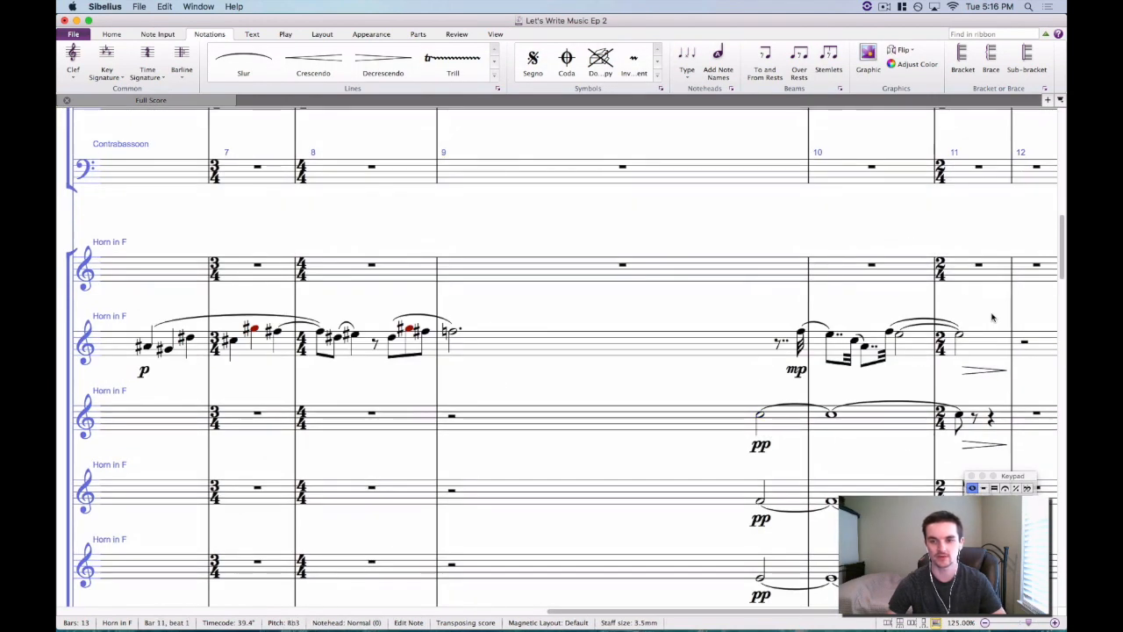
{"action": "key", "text": "super+z"}
{"action": "key", "text": "super+z"}
{"action": "scroll", "coordinate": [1005, 437], "scroll_direction": "down", "scroll_amount": 3}
{"action": "scroll", "coordinate": [878, 351], "scroll_direction": "right", "scroll_amount": 3}
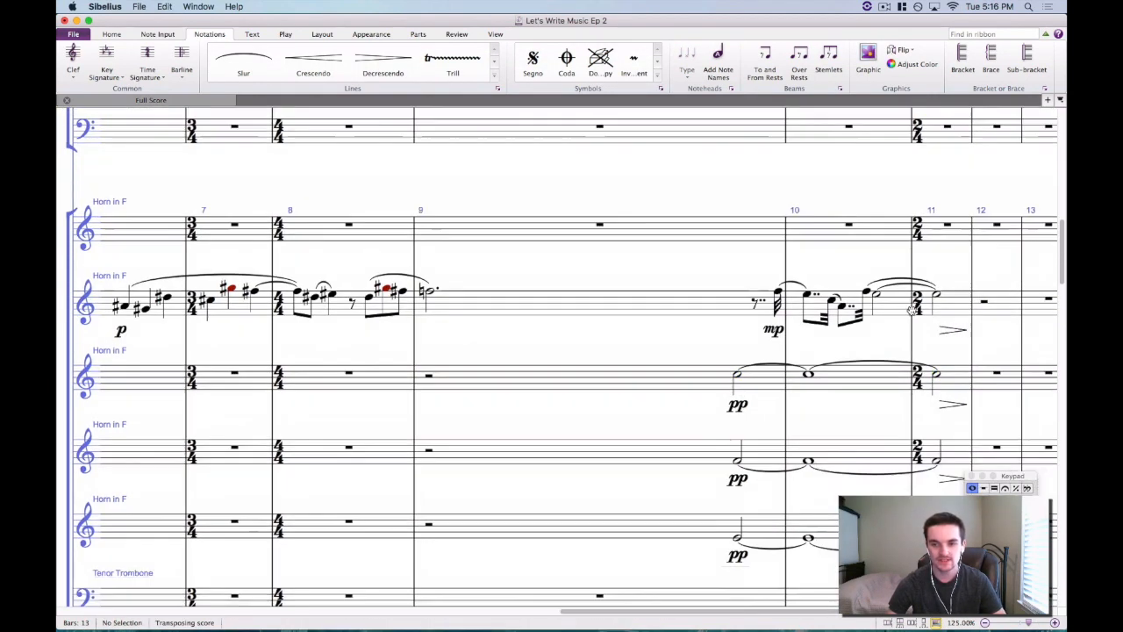
Clear the half rest from bar 12 of the second Horn in F staff, leaving a full-bar rest.
{"action": "scroll", "coordinate": [764, 236], "scroll_direction": "up", "scroll_amount": 8}
{"action": "scroll", "coordinate": [789, 263], "scroll_direction": "up", "scroll_amount": 3}
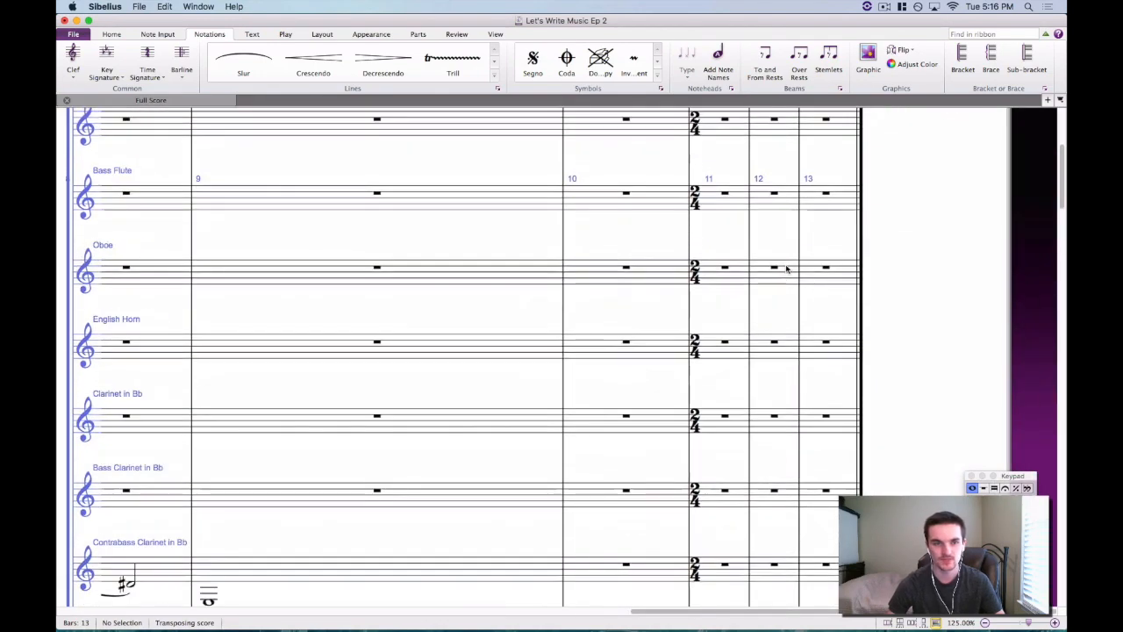
{"action": "scroll", "coordinate": [787, 268], "scroll_direction": "down", "scroll_amount": 10}
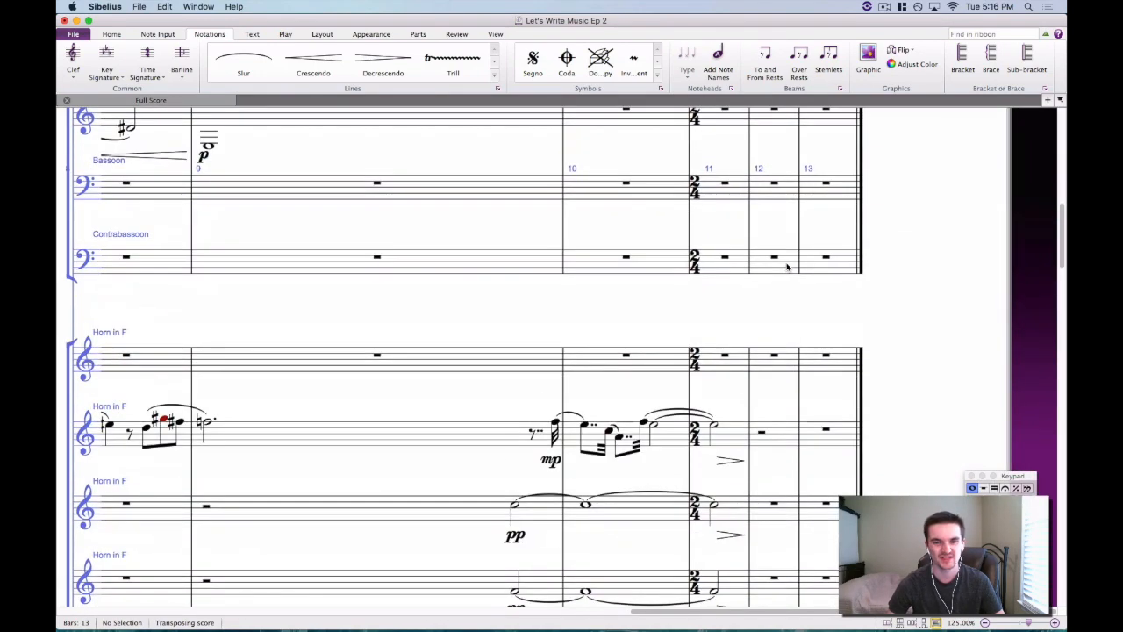
{"action": "left_click_drag", "start_coordinate": [774, 252], "coordinate": [675, 275]}
{"action": "left_click", "coordinate": [669, 230]}
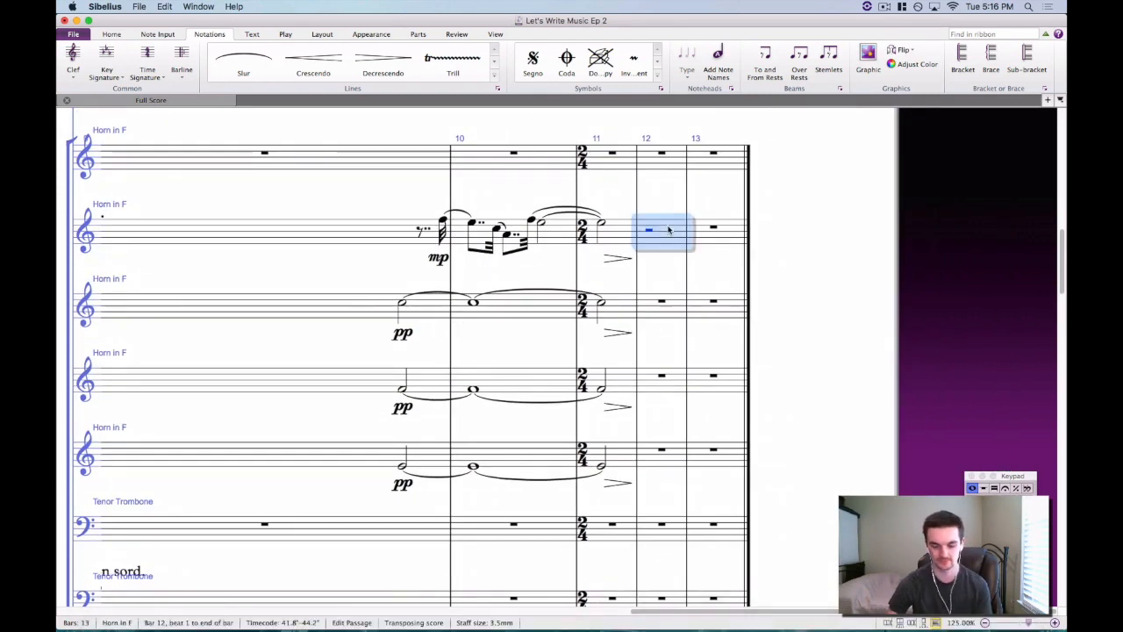
{"action": "key", "text": "Escape"}
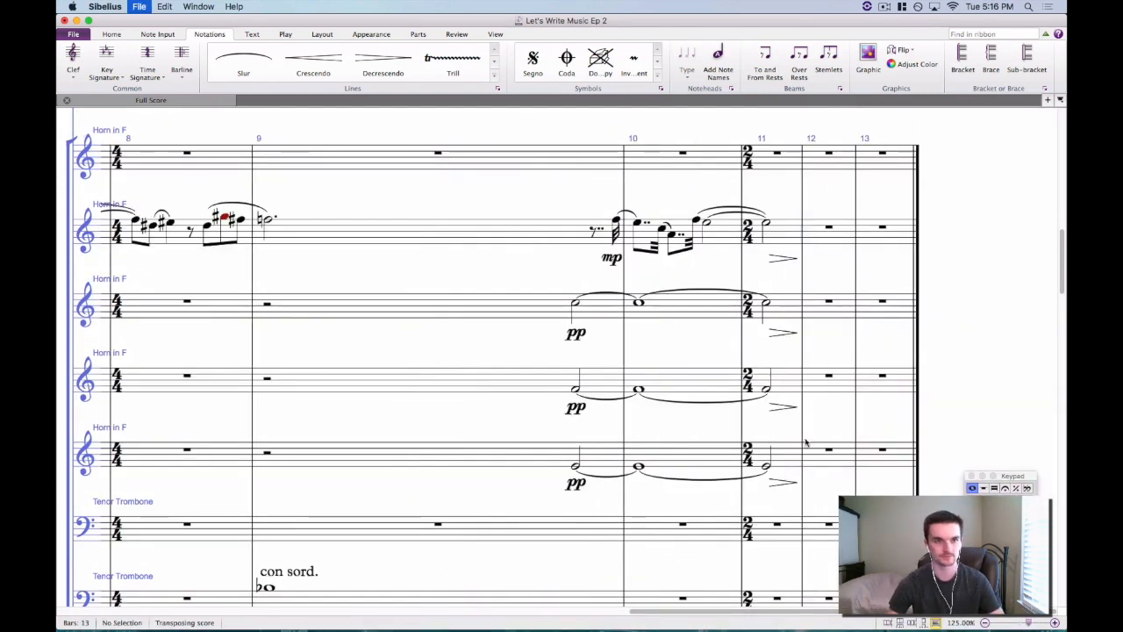
Switch to the Let's Write Music Episode 2 MELODIC SKETCH score and copy bars 5 and 6 of the upper four string staves.
{"action": "mouse_move", "coordinate": [798, 611]}
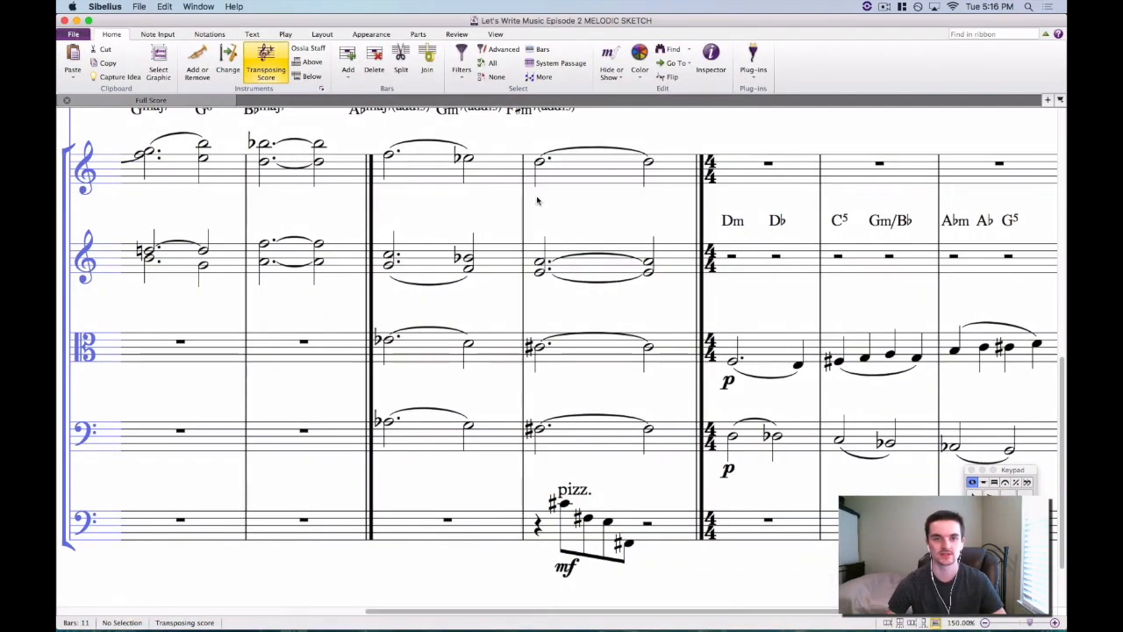
{"action": "left_click", "coordinate": [436, 183]}
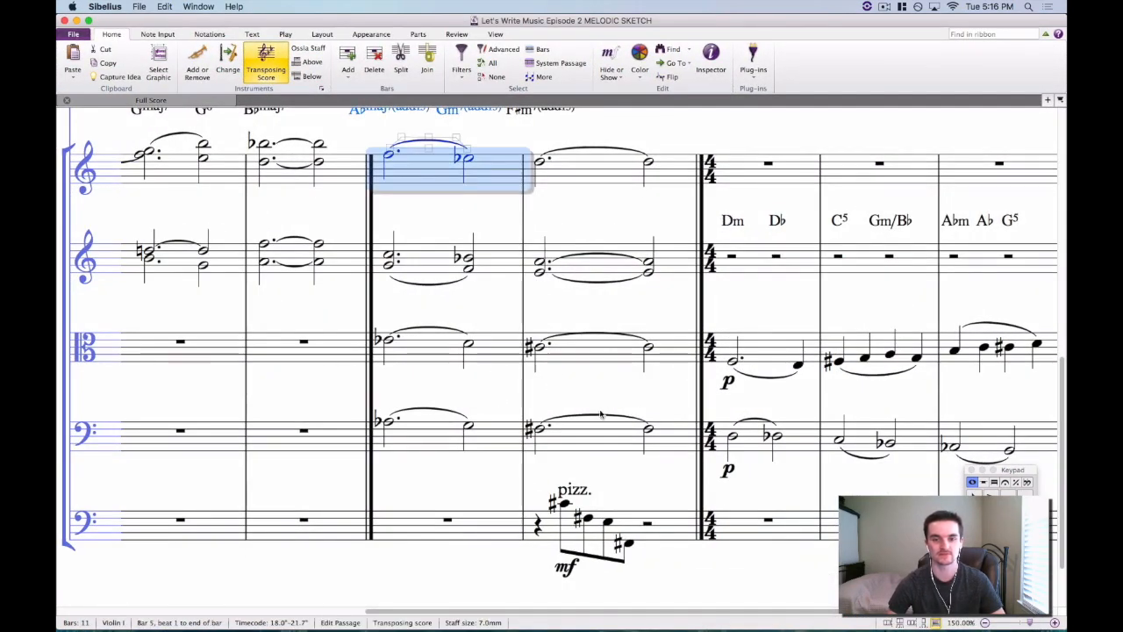
{"action": "left_click", "coordinate": [565, 380], "text": "shift"}
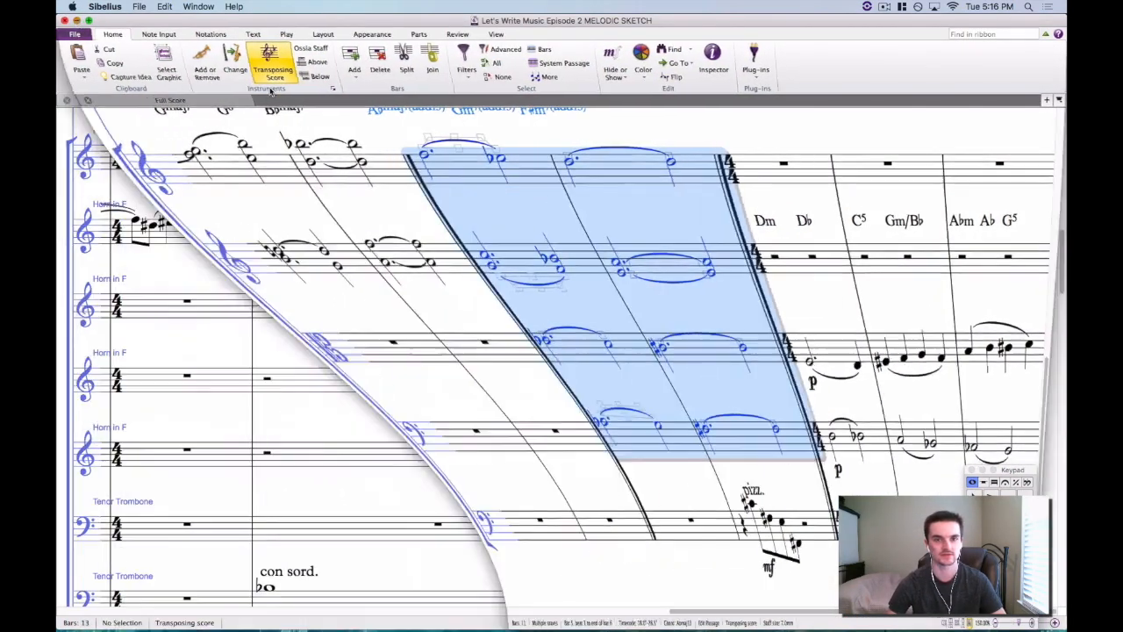
Return to the Let's Write Music Ep 2 score and paste the copied passage at bar 12, starting on the Flute staff.
{"action": "scroll", "coordinate": [823, 246], "scroll_direction": "down", "scroll_amount": 2}
{"action": "scroll", "coordinate": [823, 245], "scroll_direction": "up", "scroll_amount": 10}
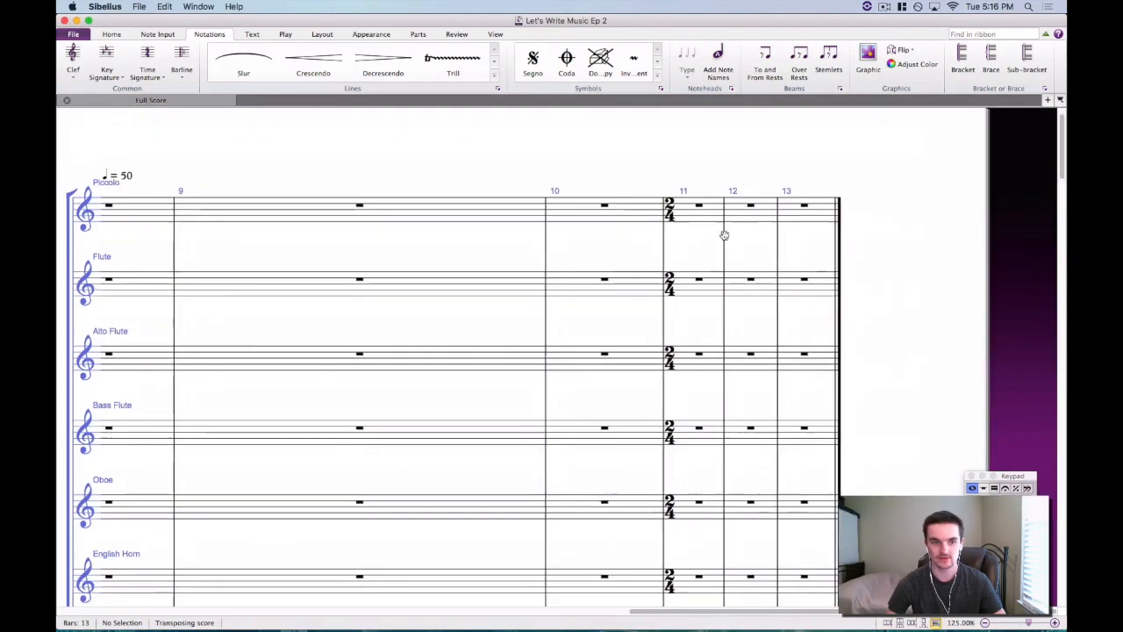
{"action": "left_click", "coordinate": [714, 256]}
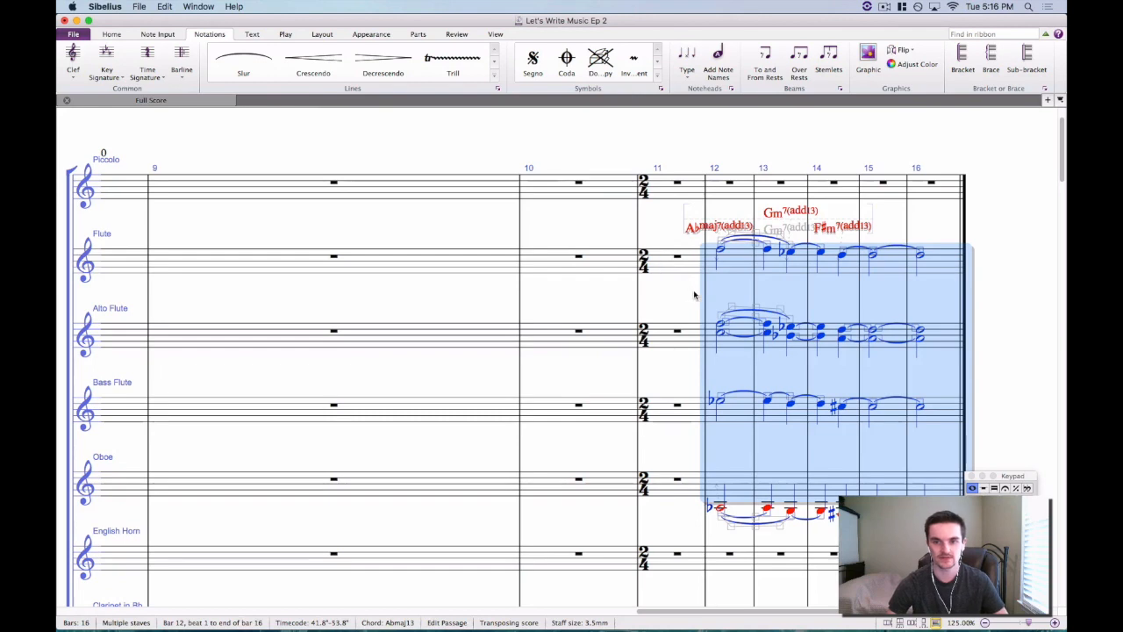
{"action": "key", "text": "Escape"}
Transpose the Flute line in bars 12 to 16 up an octave.
{"action": "left_click_drag", "start_coordinate": [726, 293], "coordinate": [663, 263]}
{"action": "left_click", "coordinate": [658, 219]}
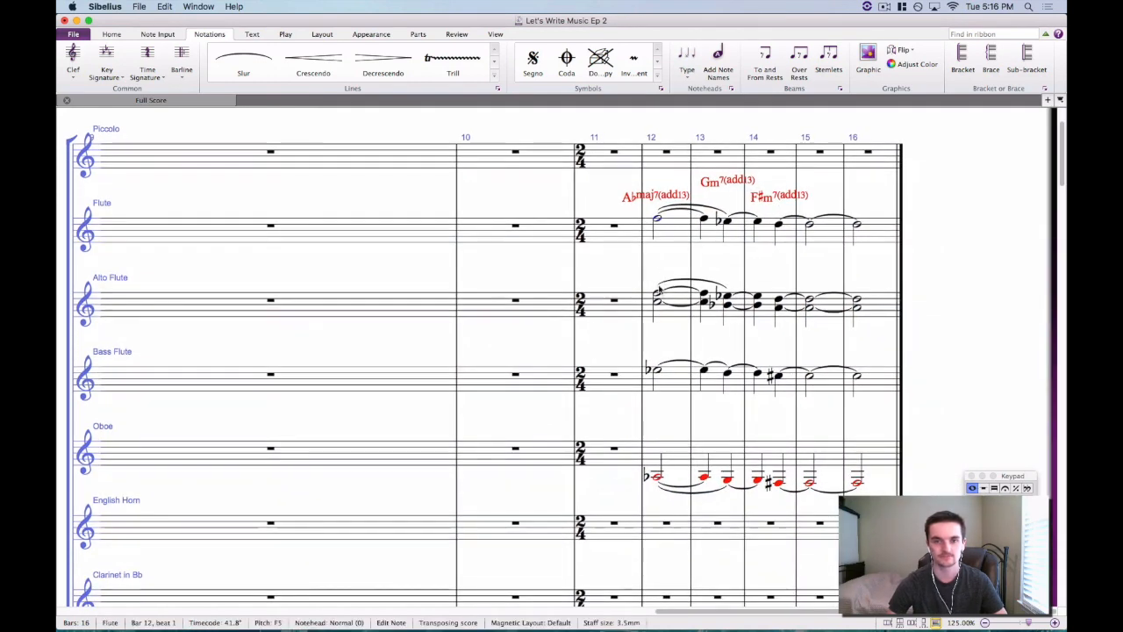
{"action": "left_click", "coordinate": [658, 301]}
{"action": "left_click", "coordinate": [661, 313]}
{"action": "key", "text": "Escape"}
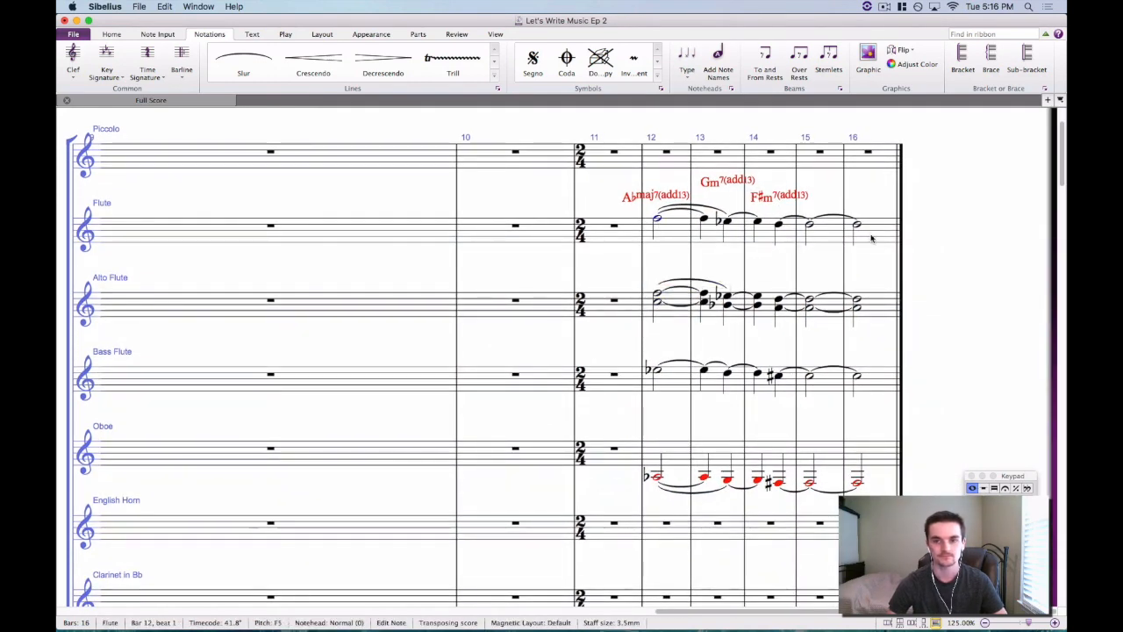
{"action": "left_click", "coordinate": [872, 239]}
{"action": "left_click", "coordinate": [679, 236], "text": "shift"}
{"action": "key", "text": "super+Up"}
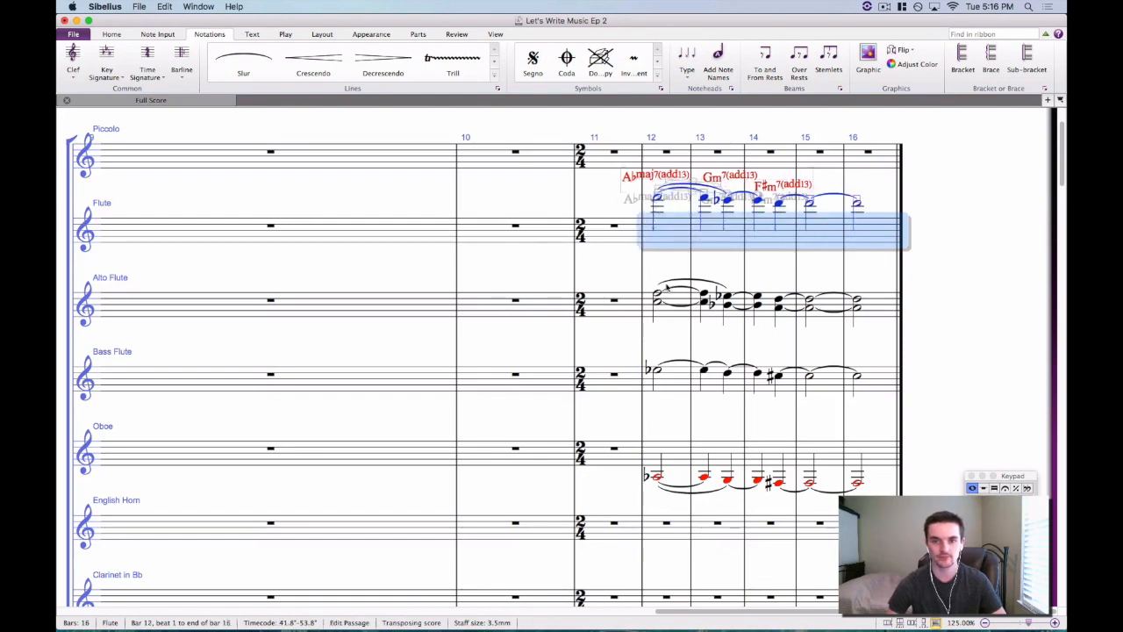
Raise the lower notes of the Alto Flute chords in bars 12 to 16 by an octave.
{"action": "left_click", "coordinate": [656, 302]}
{"action": "left_click", "coordinate": [705, 303], "text": "super"}
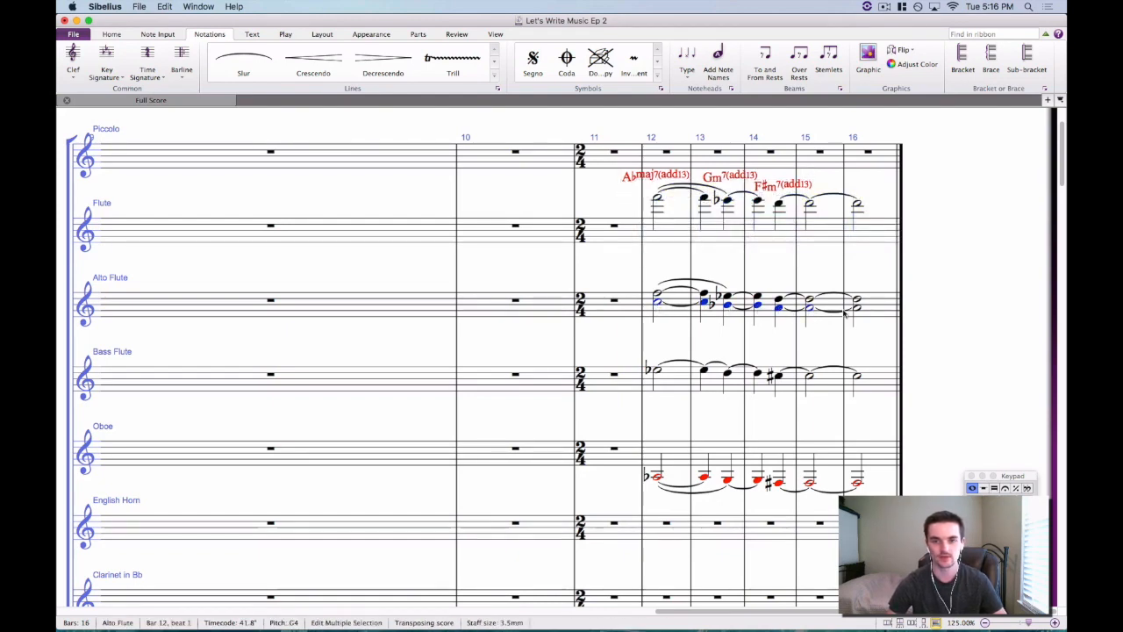
{"action": "key", "text": "super+Up"}
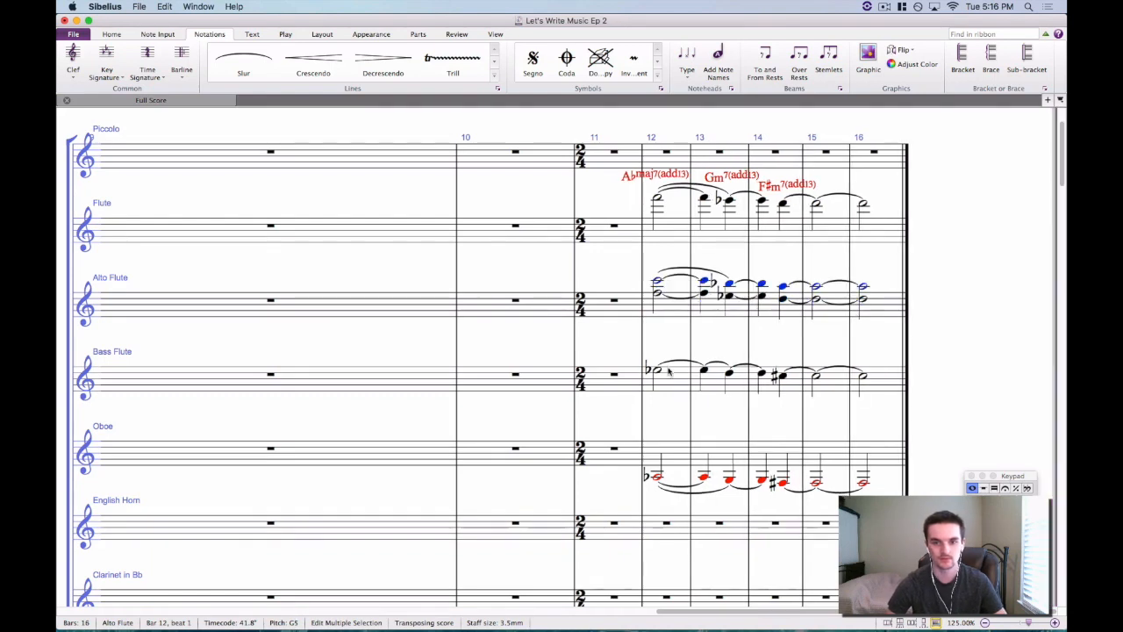
Audition the opening notes of the pasted passage in the Flute, Alto Flute and Bass Flute staves.
{"action": "left_click", "coordinate": [659, 282]}
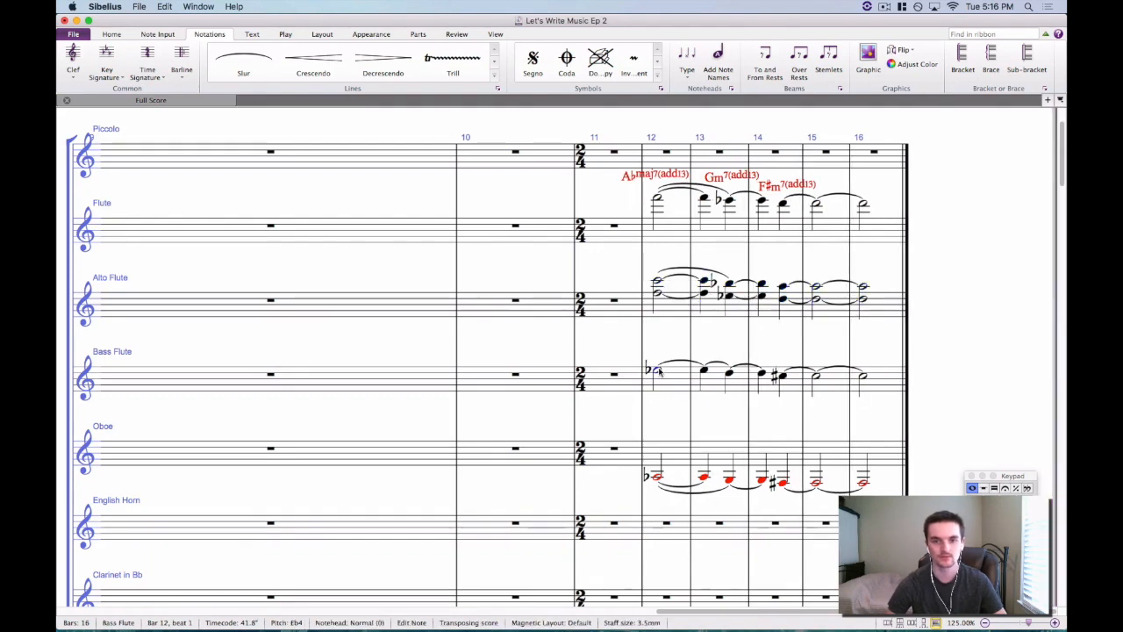
{"action": "left_click", "coordinate": [659, 202]}
{"action": "left_click", "coordinate": [619, 200]}
{"action": "left_click_drag", "start_coordinate": [864, 273], "coordinate": [790, 268]}
{"action": "left_click", "coordinate": [630, 279]}
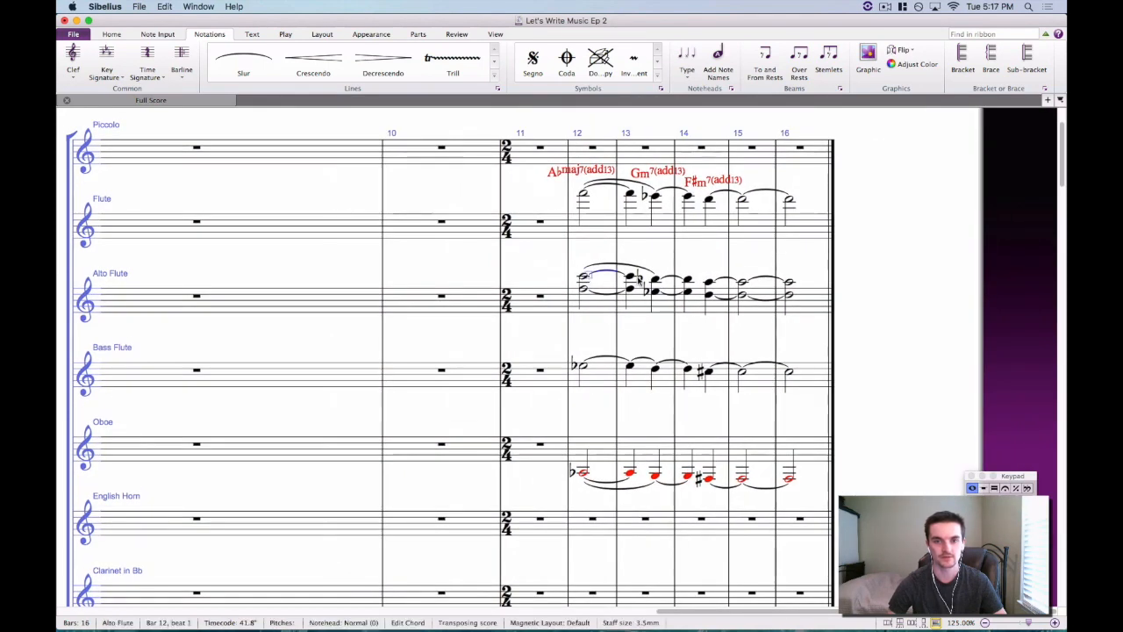
Cut the out-of-range line from the Oboe staff in bars 12 to 16.
{"action": "key", "text": "Left"}
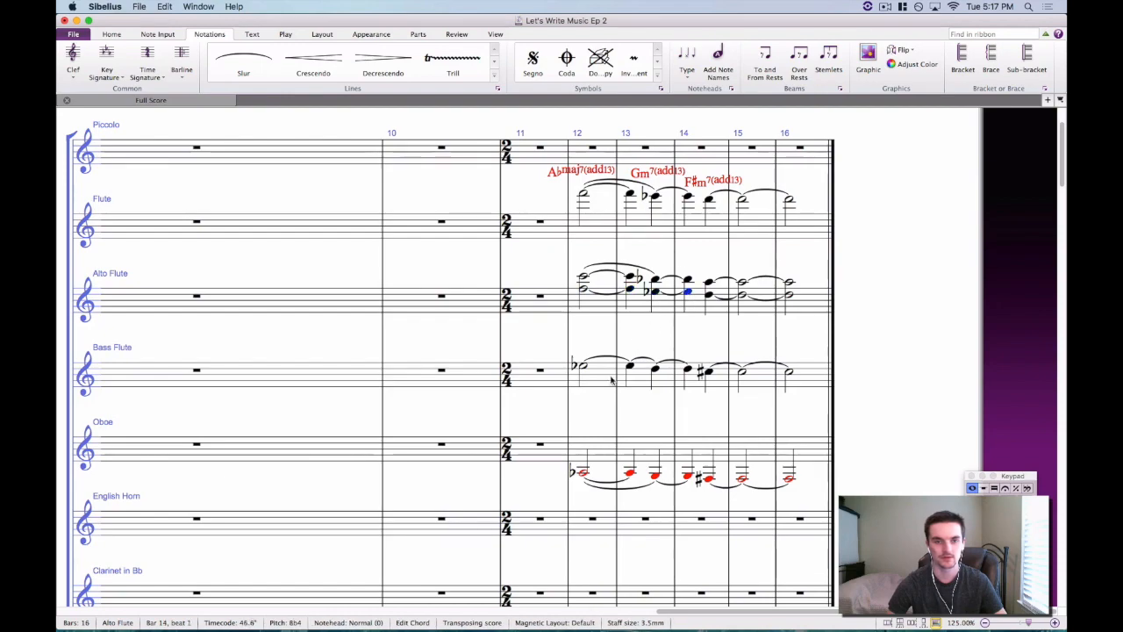
{"action": "left_click_drag", "start_coordinate": [597, 346], "coordinate": [617, 285]}
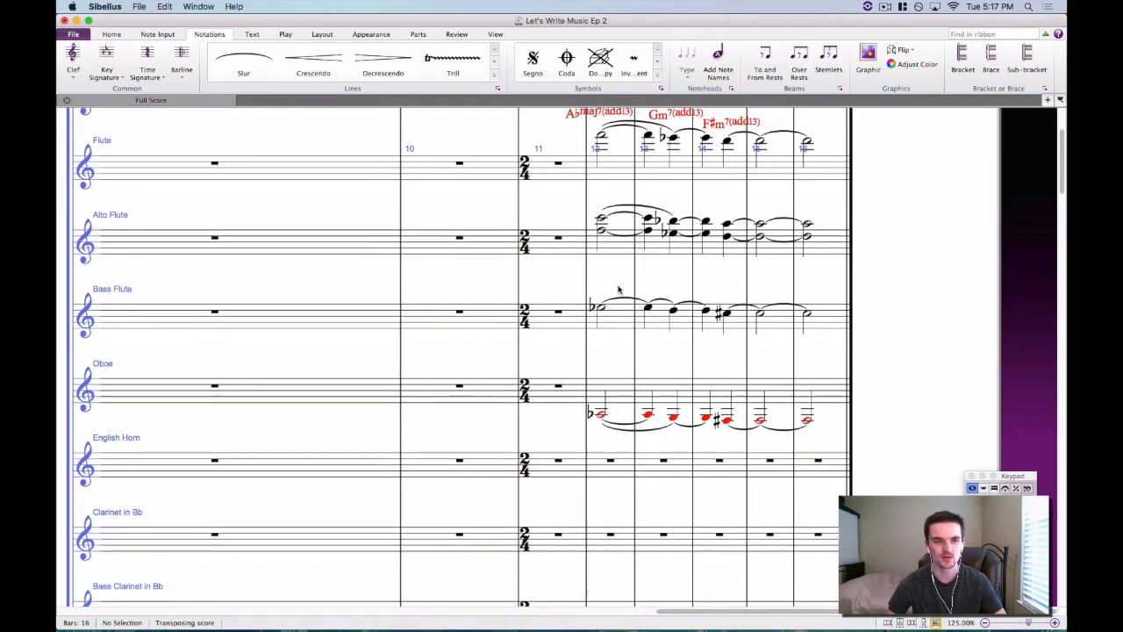
{"action": "left_click_drag", "start_coordinate": [615, 371], "coordinate": [729, 221]}
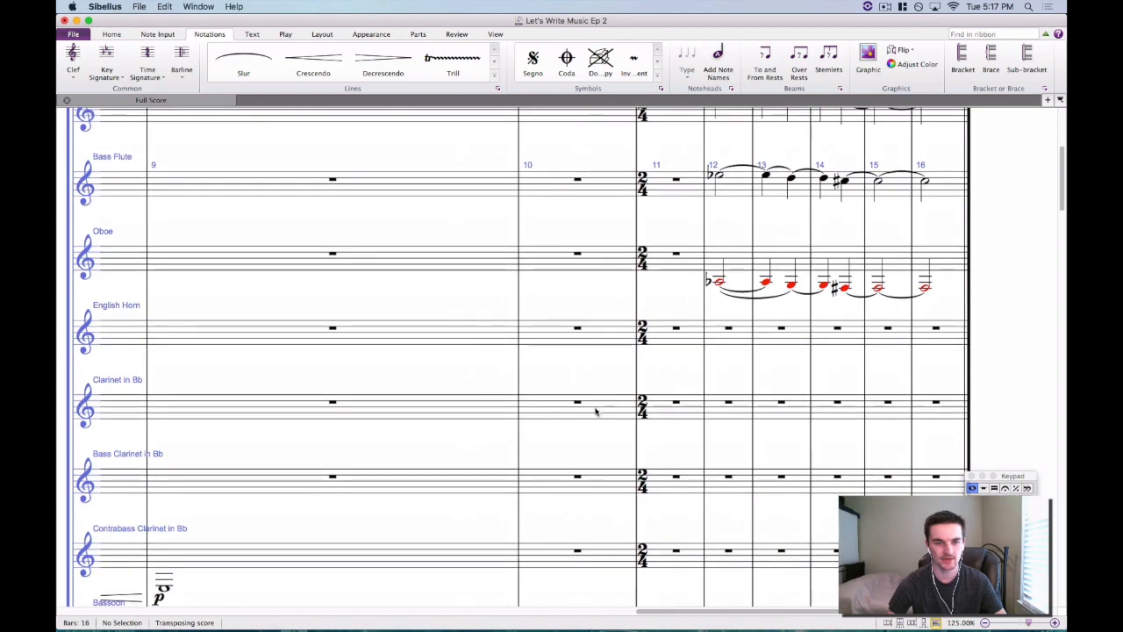
{"action": "left_click_drag", "start_coordinate": [664, 612], "coordinate": [778, 483]}
{"action": "scroll", "coordinate": [773, 478], "scroll_direction": "up", "scroll_amount": 5}
{"action": "scroll", "coordinate": [768, 474], "scroll_direction": "down", "scroll_amount": 3}
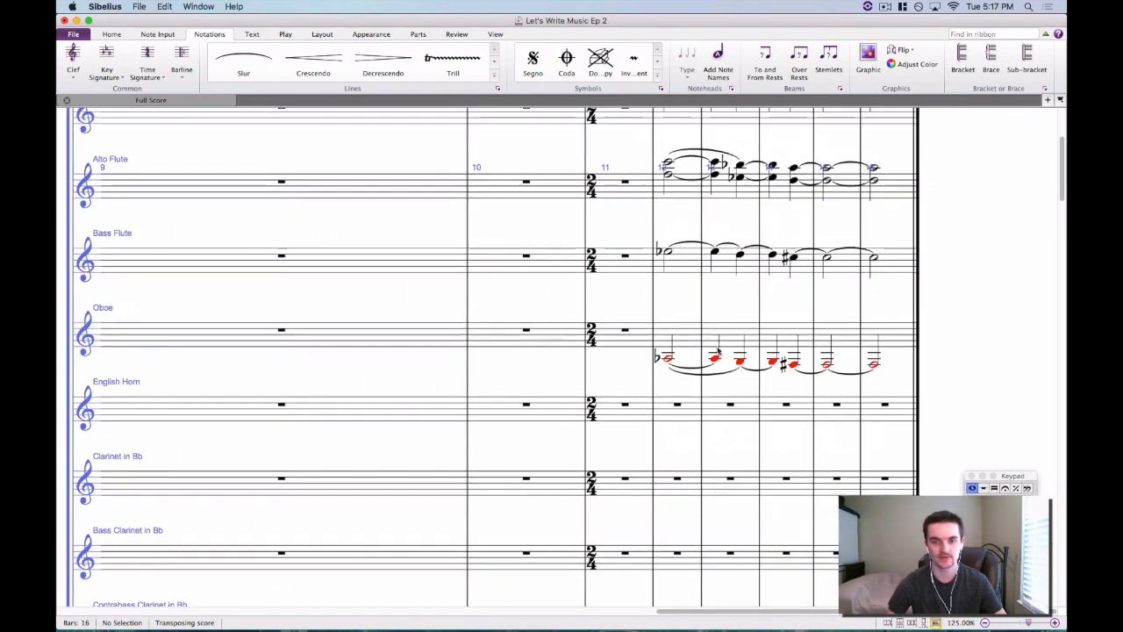
{"action": "left_click", "coordinate": [680, 331]}
{"action": "left_click", "coordinate": [877, 342], "text": "shift"}
{"action": "key", "text": "Delete"}
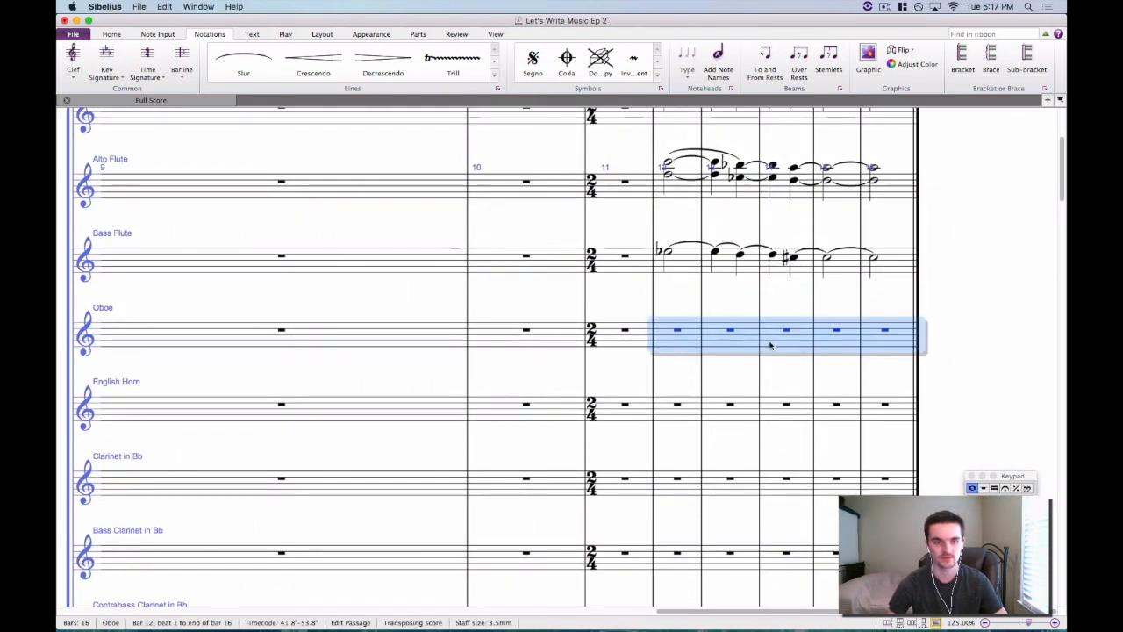
Paste the cut line at bar 12 of the Bass Clarinet staff and add a p dynamic under its first note.
{"action": "scroll", "coordinate": [746, 345], "scroll_direction": "down", "scroll_amount": 3}
{"action": "left_click", "coordinate": [669, 404]}
{"action": "key", "text": "ctrl+v"}
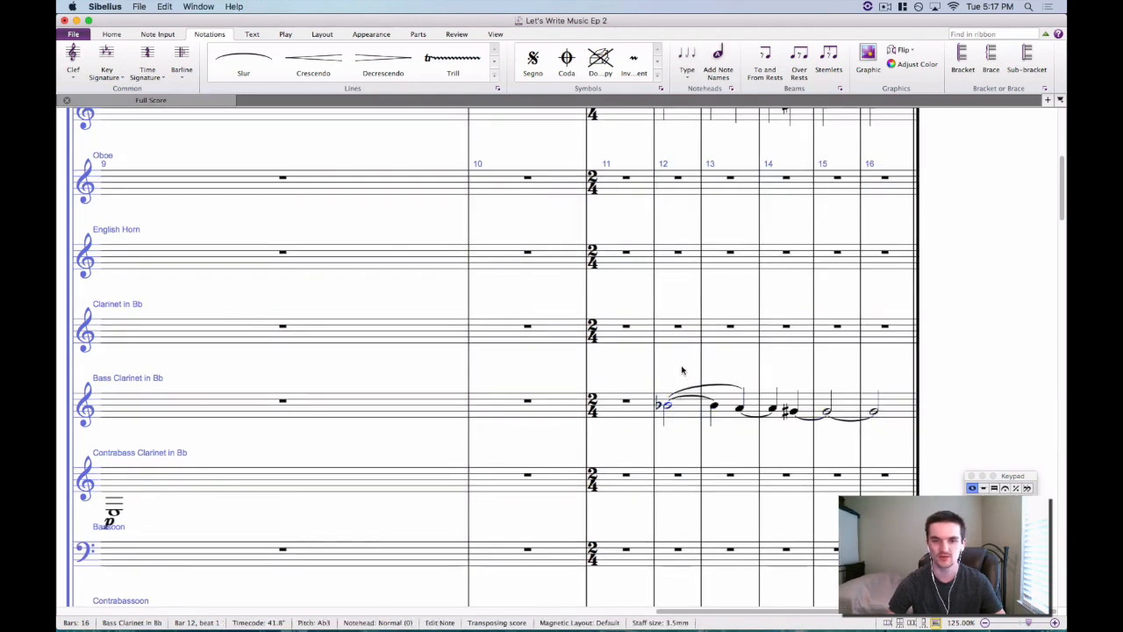
{"action": "key", "text": "Escape"}
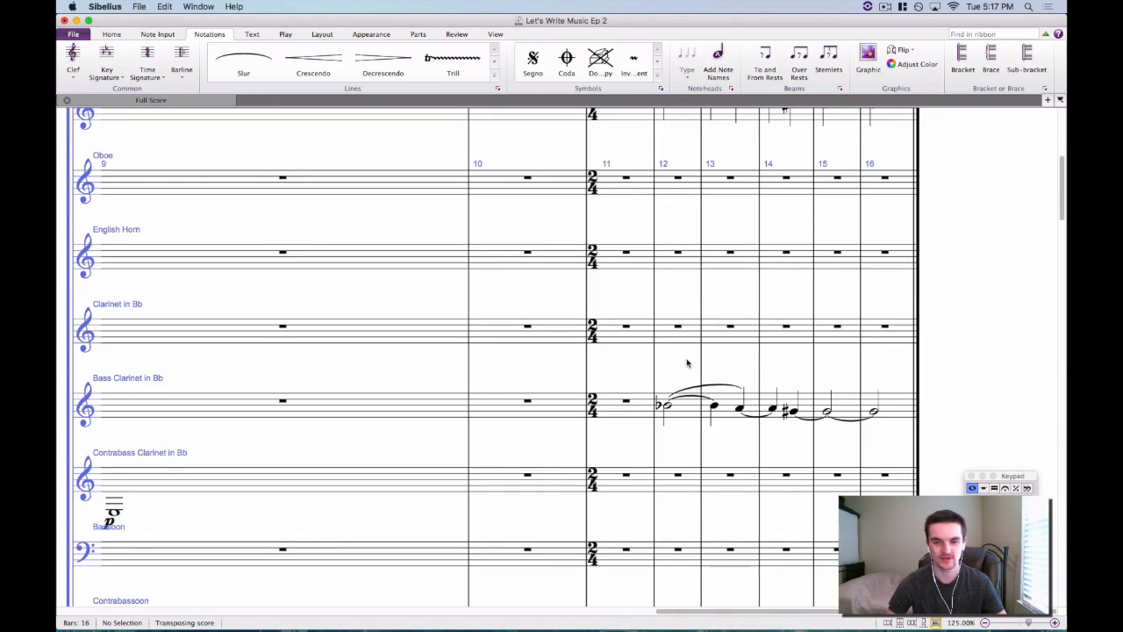
{"action": "left_click", "coordinate": [669, 406]}
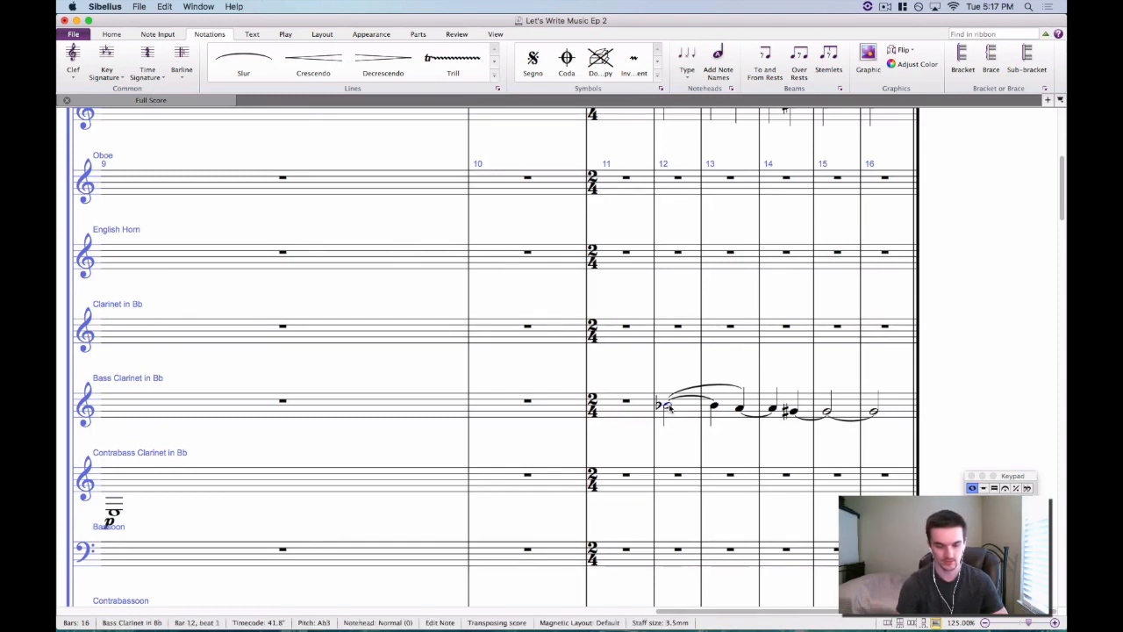
{"action": "key", "text": "ctrl+e"}
{"action": "key", "text": "ctrl+p"}
{"action": "key", "text": "Escape"}
{"action": "key", "text": "Escape"}
Move the Bass Clarinet line of bars 12 to 16, with its p dynamic, to the Bassoon staff at bar 12.
{"action": "scroll", "coordinate": [713, 454], "scroll_direction": "up", "scroll_amount": 2}
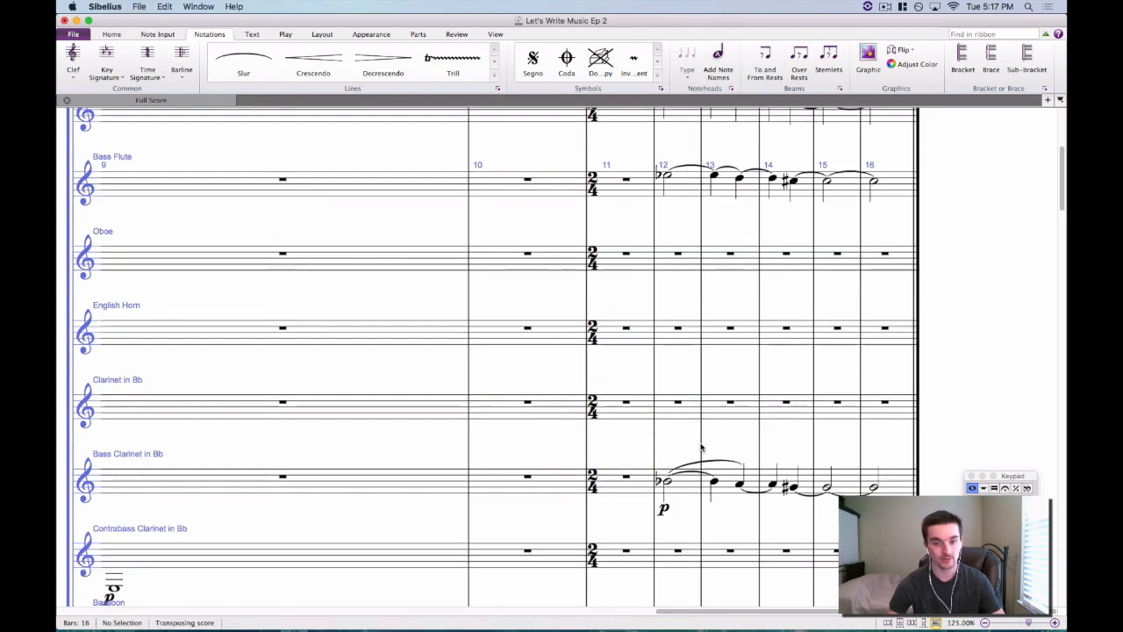
{"action": "left_click", "coordinate": [687, 488]}
{"action": "key", "text": "ctrl+shift+End"}
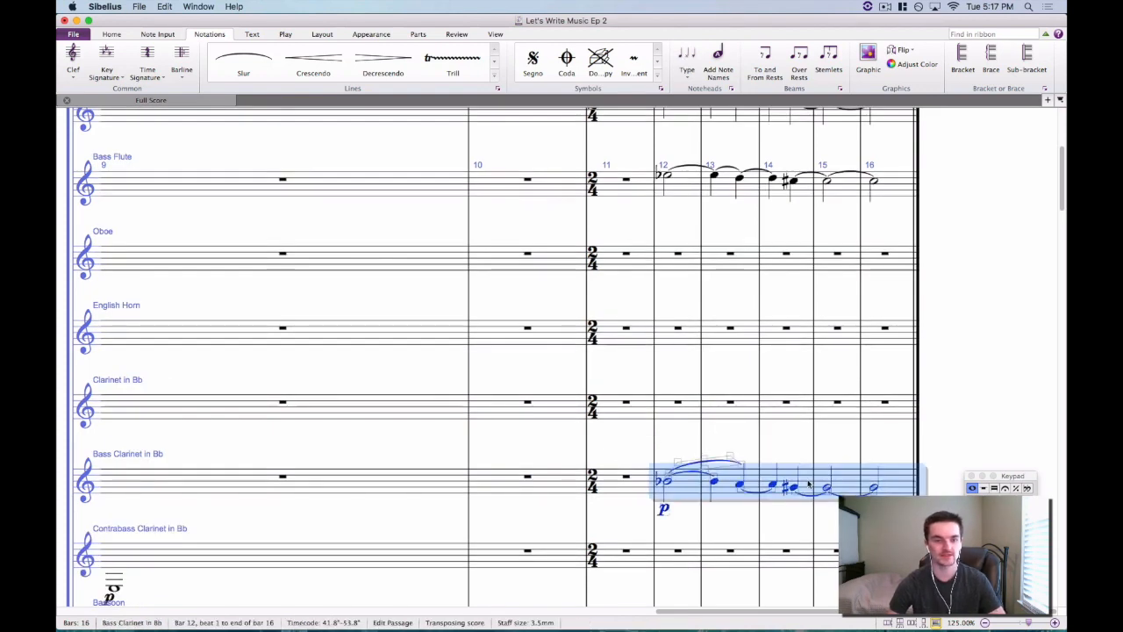
{"action": "key", "text": "Delete"}
{"action": "scroll", "coordinate": [737, 474], "scroll_direction": "down", "scroll_amount": 10}
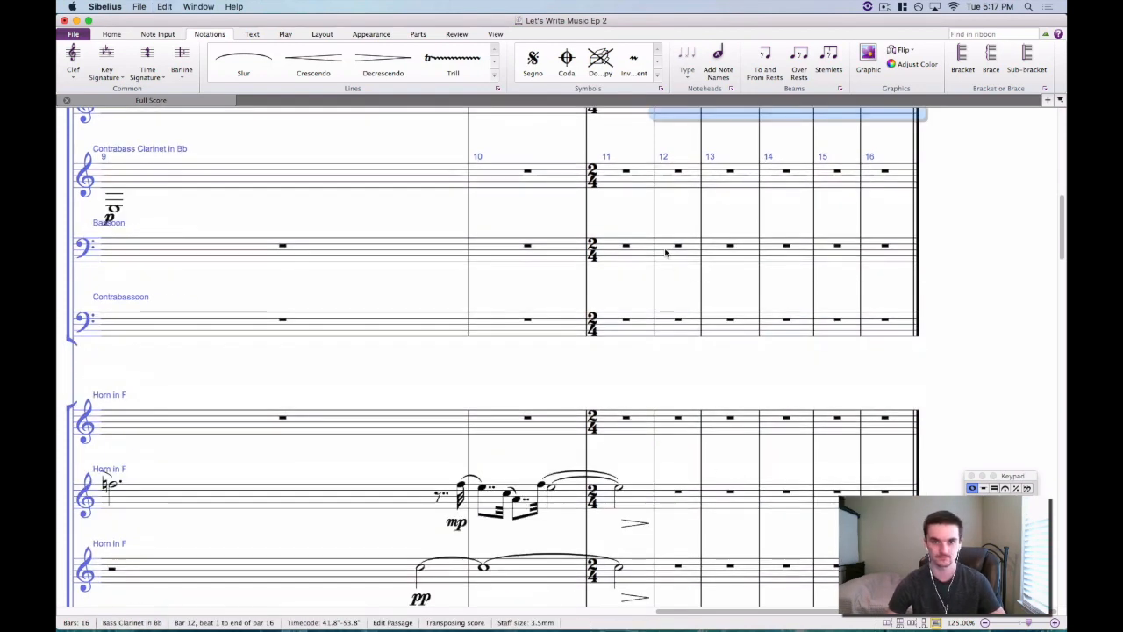
{"action": "left_click", "coordinate": [666, 250]}
{"action": "key", "text": "super+v"}
Audition the Bassoon notes and extend the slur starting in bar 12 to the first note of bar 14.
{"action": "left_click", "coordinate": [670, 237]}
{"action": "key", "text": "Right"}
{"action": "key", "text": "Right"}
{"action": "key", "text": "Right"}
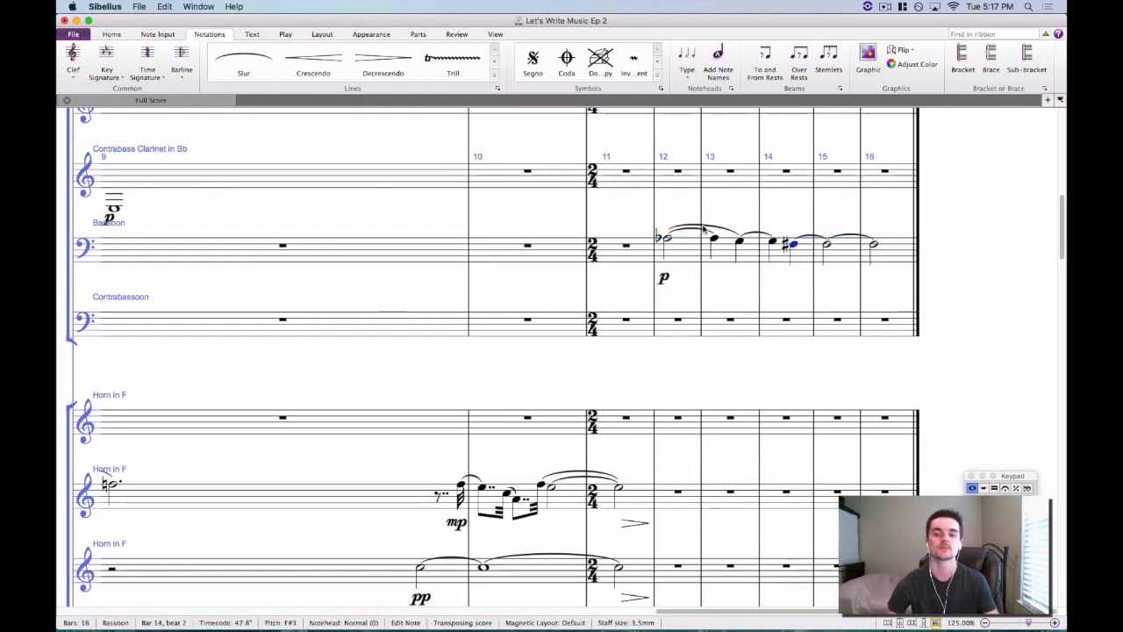
{"action": "left_click", "coordinate": [740, 230]}
{"action": "key", "text": "s"}
{"action": "key", "text": "space"}
{"action": "key", "text": "space"}
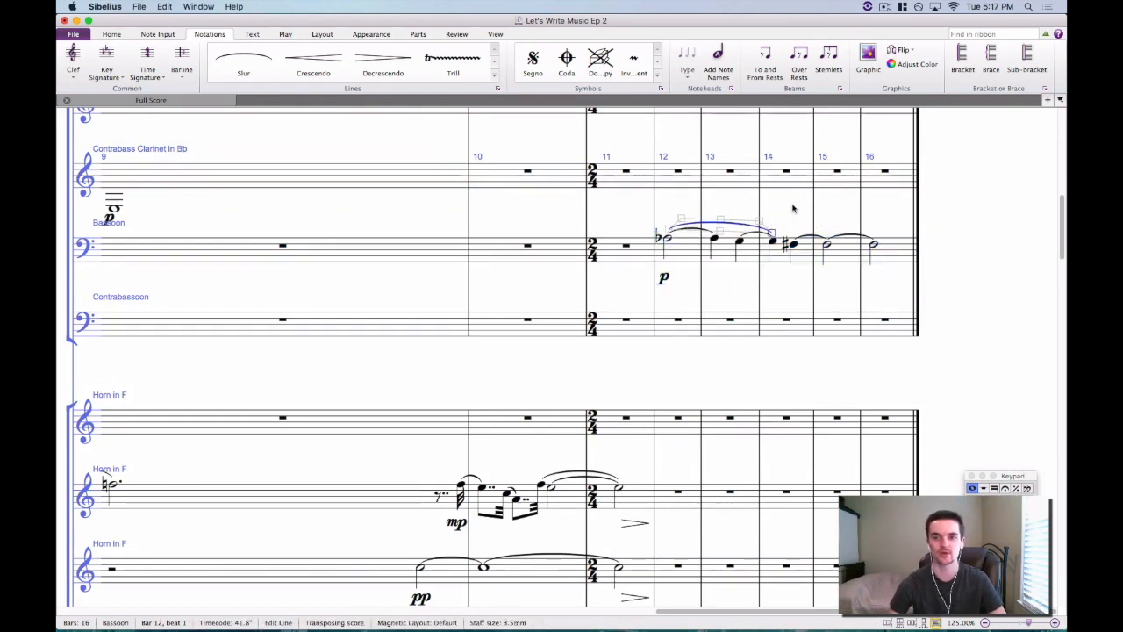
{"action": "key", "text": "Escape"}
Check the source passage's time signature in the MELODIC SKETCH score, and return to the Let's Write Music Ep 2 score.
{"action": "scroll", "coordinate": [784, 211], "scroll_direction": "up", "scroll_amount": 2}
{"action": "mouse_move", "coordinate": [860, 618]}
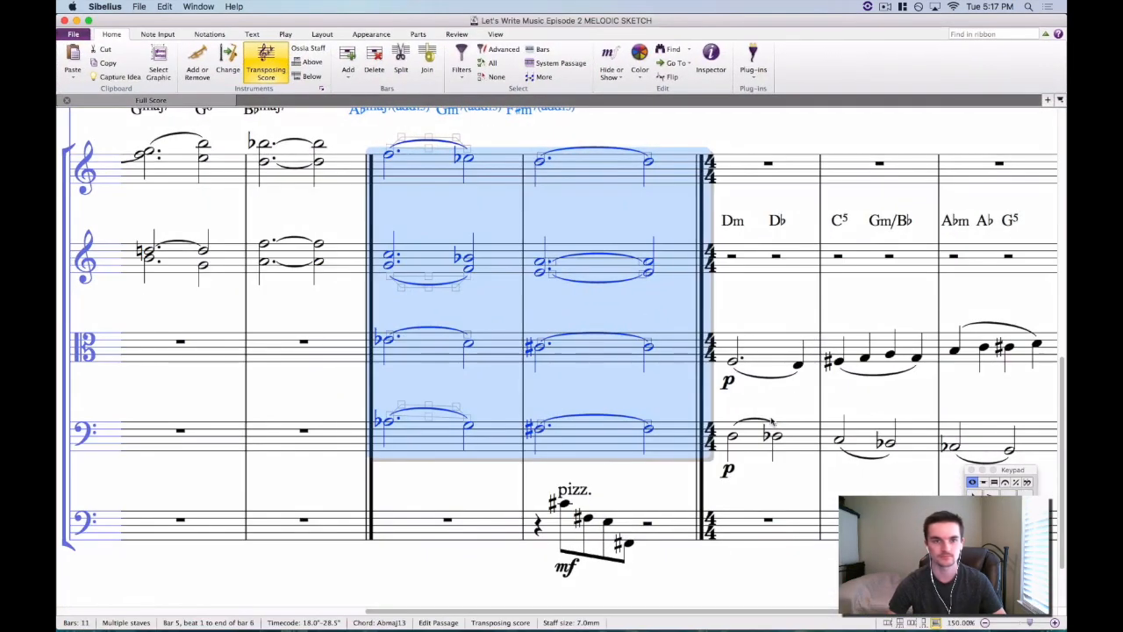
{"action": "scroll", "coordinate": [588, 294], "scroll_direction": "up", "scroll_amount": 5}
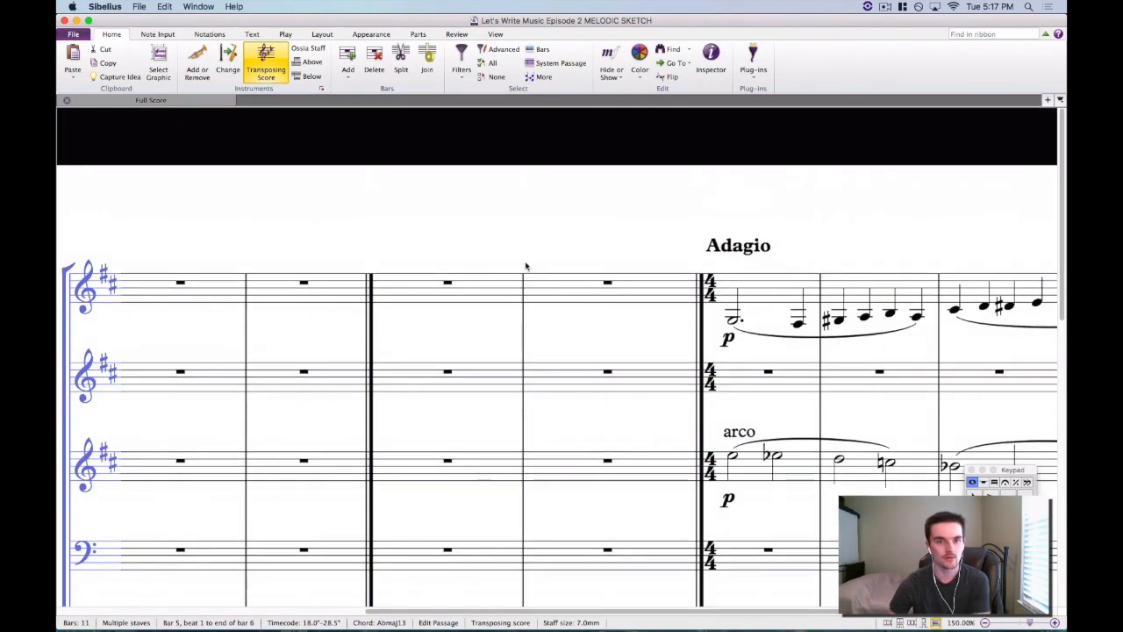
{"action": "scroll", "coordinate": [279, 222], "scroll_direction": "left", "scroll_amount": 5}
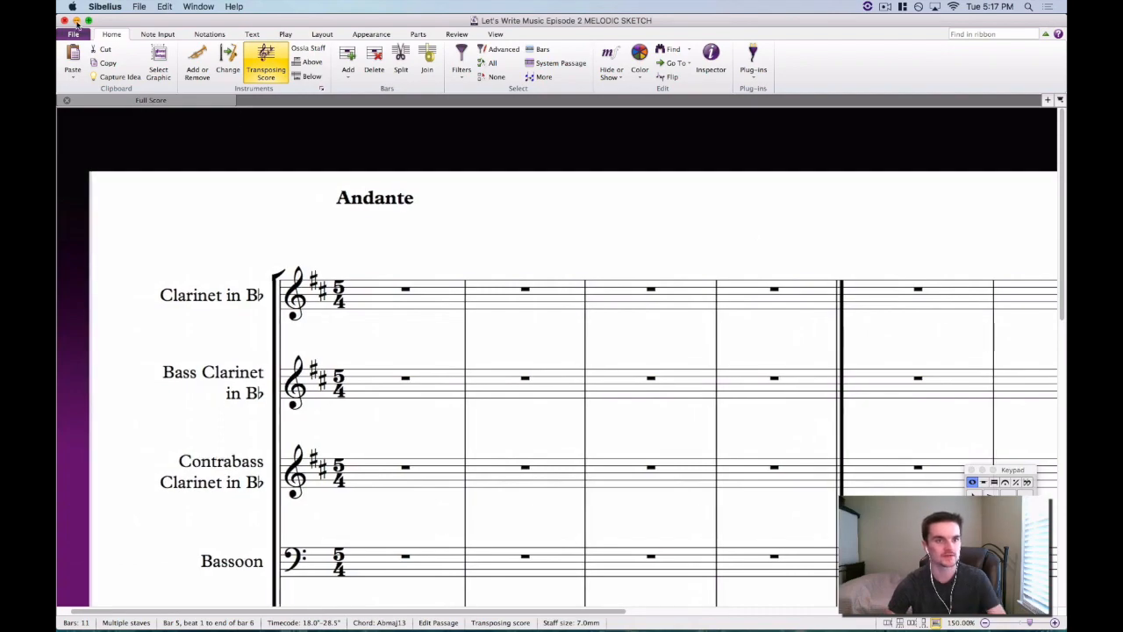
{"action": "left_click", "coordinate": [77, 20]}
{"action": "scroll", "coordinate": [690, 312], "scroll_direction": "up", "scroll_amount": 5}
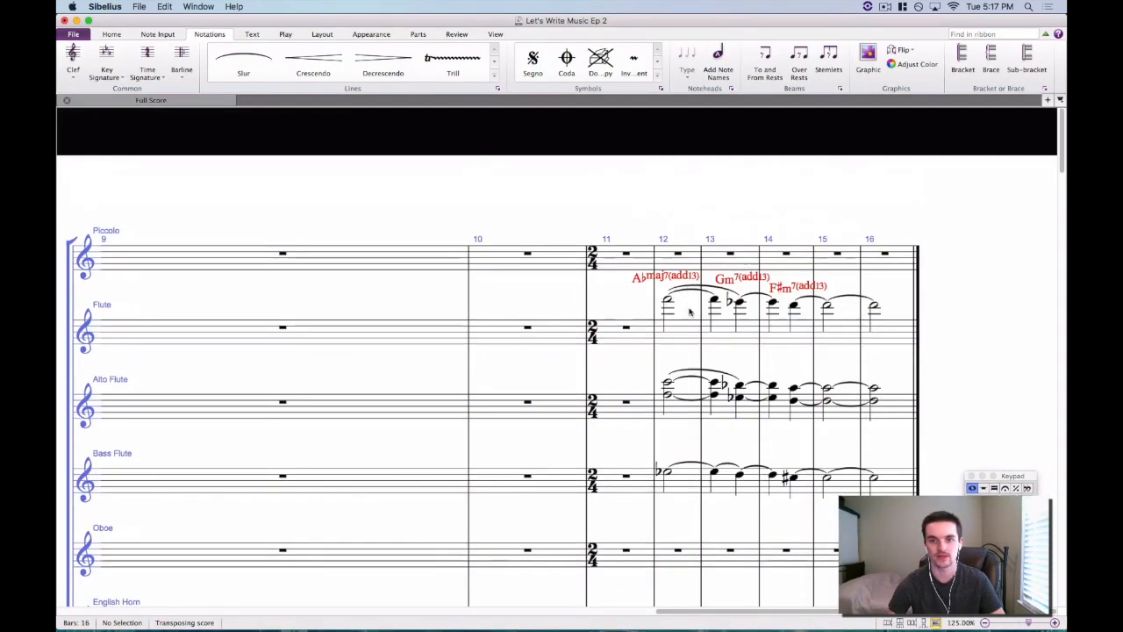
Clear the pasted woodwind passage in bars 12 to 16, from the Flute staff down to the Bassoon staff.
{"action": "left_click", "coordinate": [682, 332]}
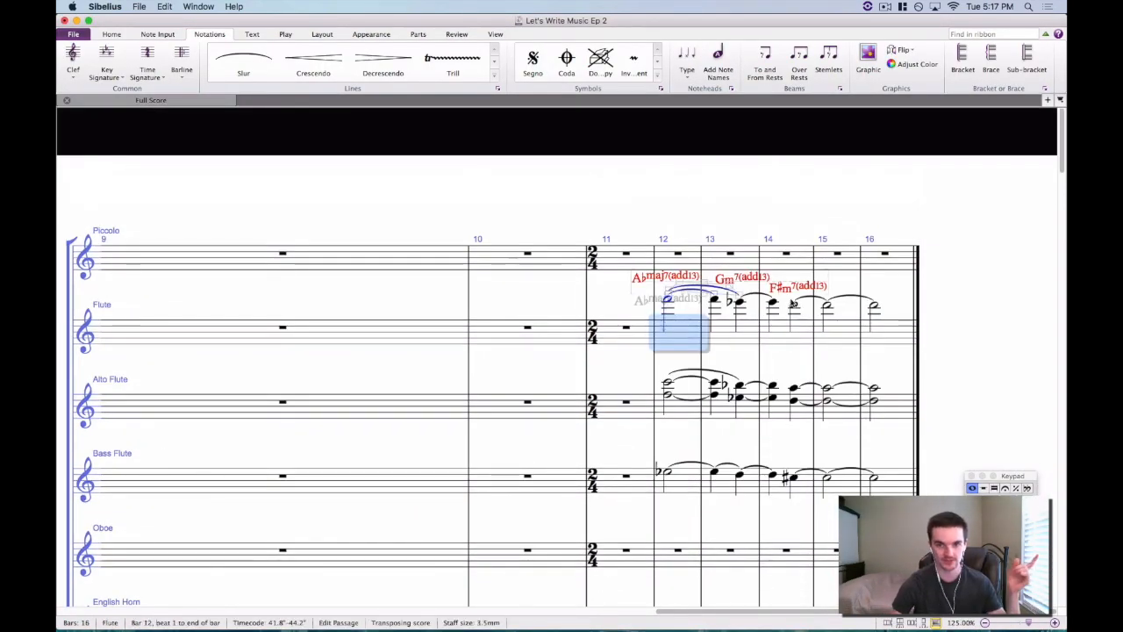
{"action": "scroll", "coordinate": [769, 318], "scroll_direction": "down", "scroll_amount": 2}
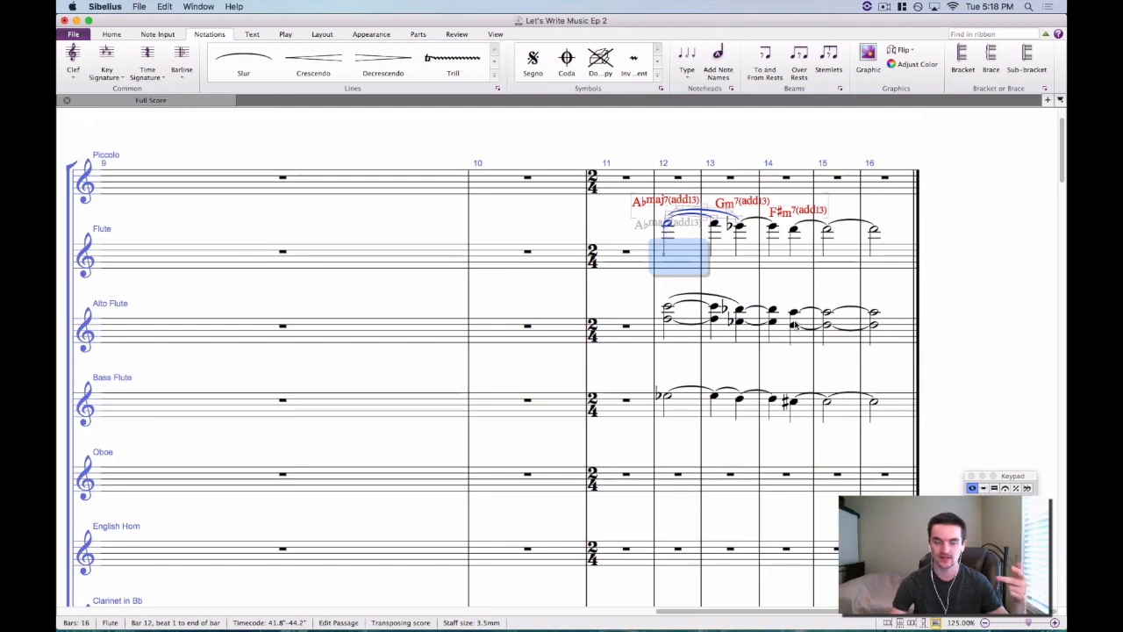
{"action": "scroll", "coordinate": [794, 314], "scroll_direction": "down", "scroll_amount": 2}
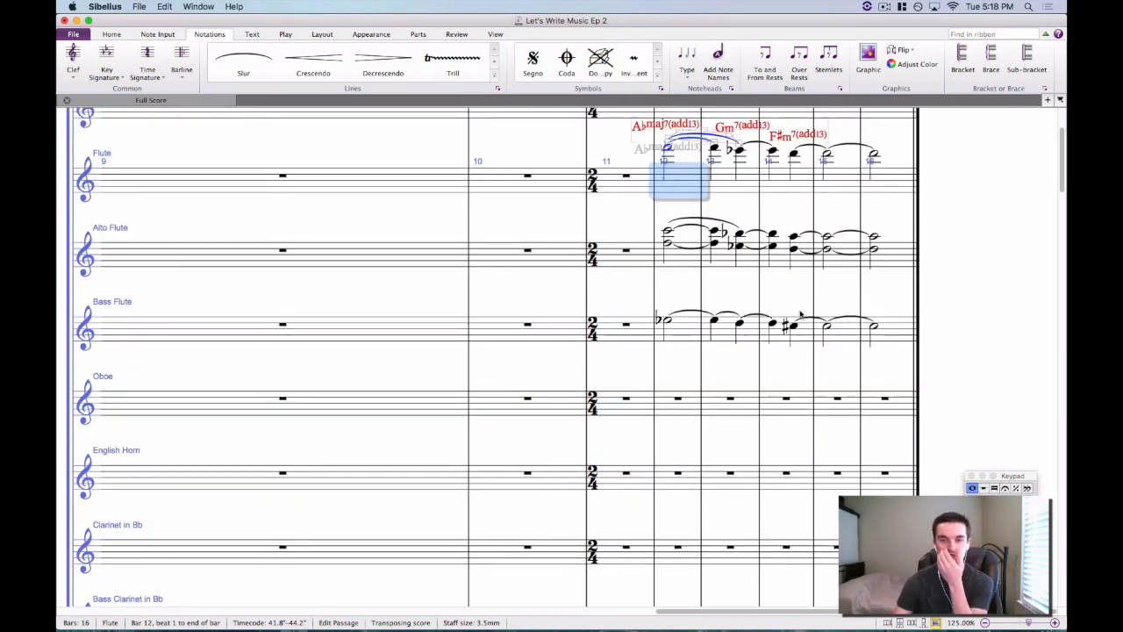
{"action": "scroll", "coordinate": [790, 307], "scroll_direction": "down", "scroll_amount": 4}
{"action": "scroll", "coordinate": [793, 301], "scroll_direction": "down", "scroll_amount": 8}
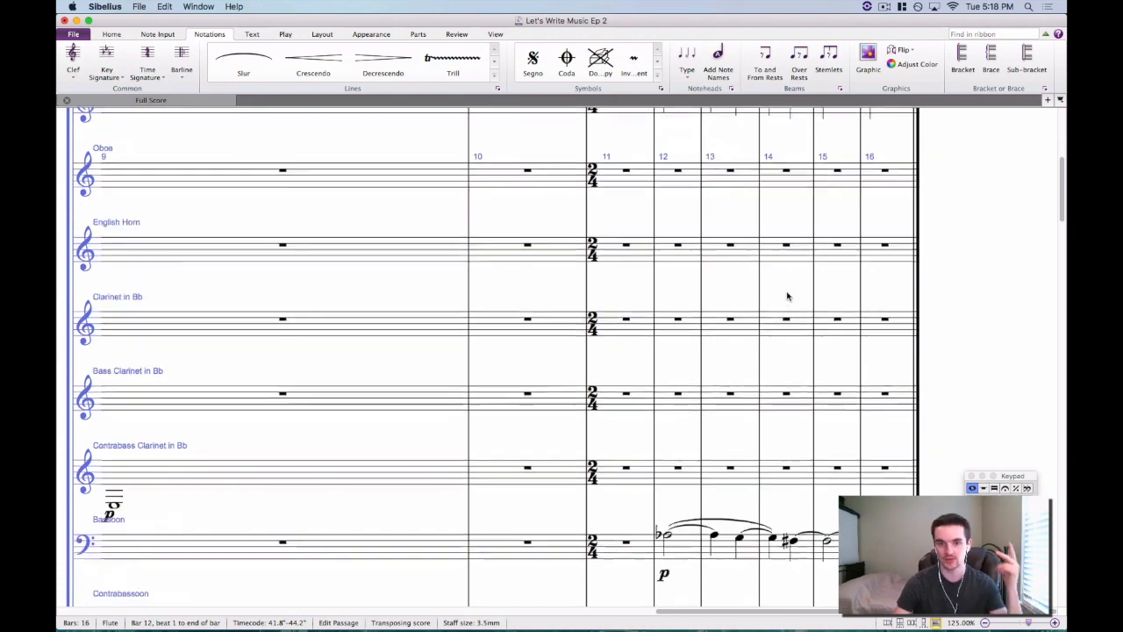
{"action": "left_click", "coordinate": [693, 317]}
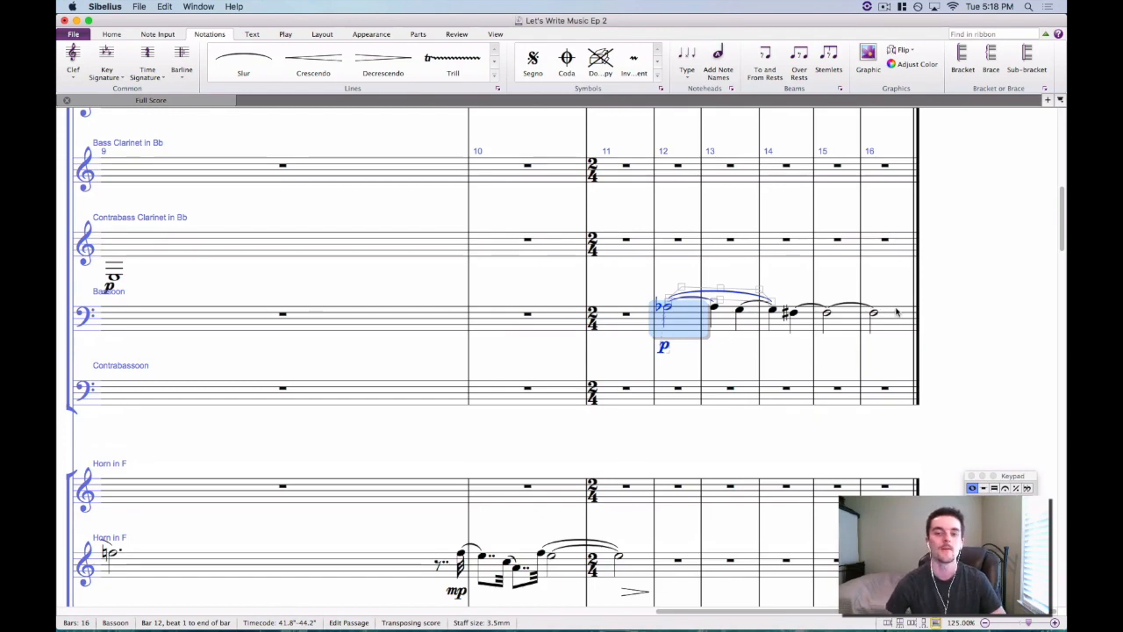
{"action": "scroll", "coordinate": [863, 318], "scroll_direction": "up", "scroll_amount": 15}
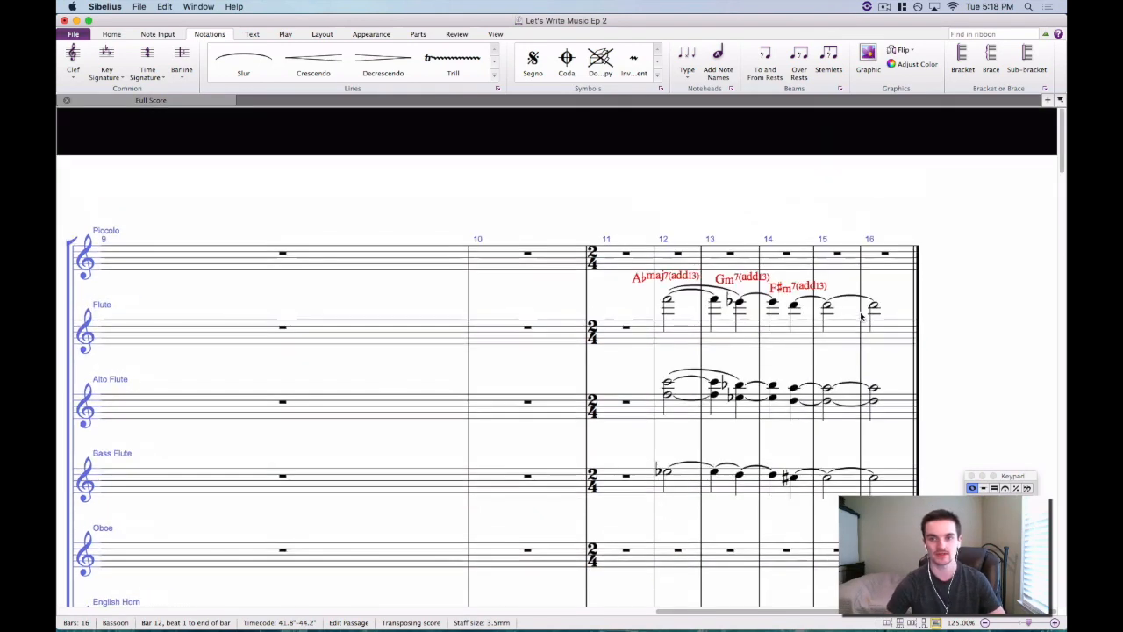
{"action": "left_click", "coordinate": [863, 317], "text": "shift"}
{"action": "scroll", "coordinate": [674, 225], "scroll_direction": "down", "scroll_amount": 5}
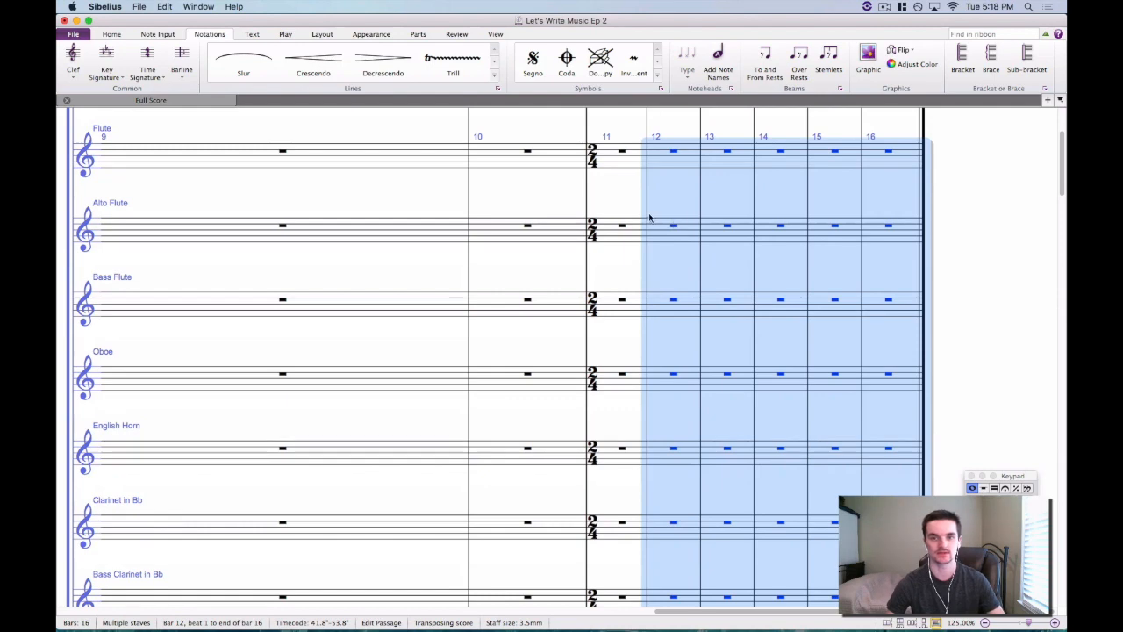
Insert a 5/4 time signature at the start of bar 12.
{"action": "left_click", "coordinate": [649, 218]}
{"action": "left_click", "coordinate": [153, 61]}
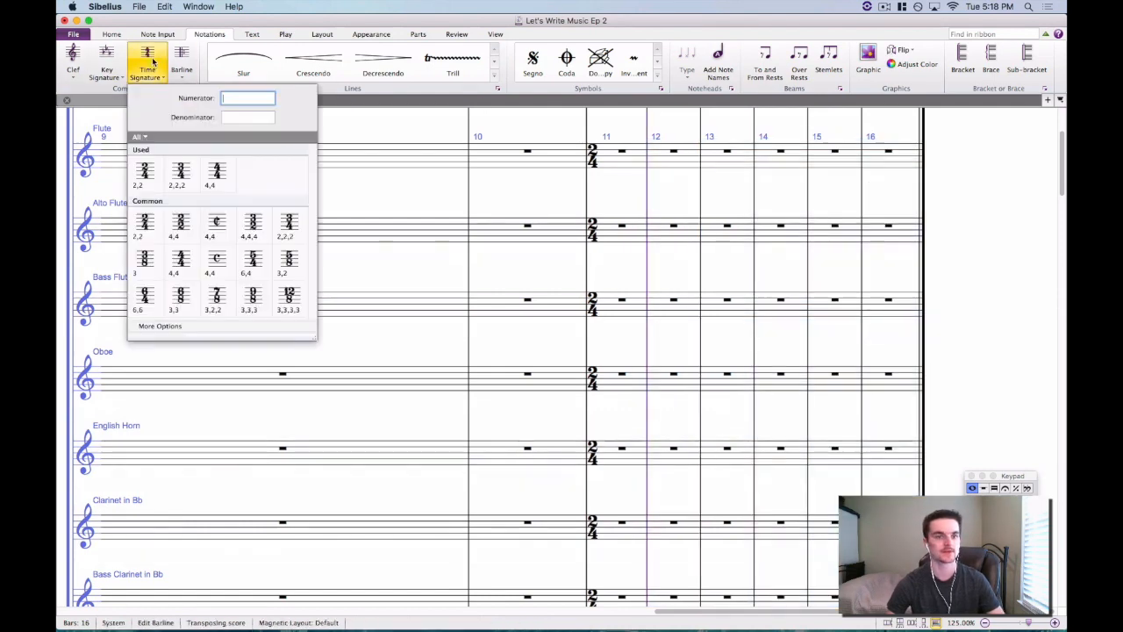
{"action": "left_click", "coordinate": [253, 259]}
{"action": "scroll", "coordinate": [701, 359], "scroll_direction": "down", "scroll_amount": 10}
{"action": "scroll", "coordinate": [731, 281], "scroll_direction": "up", "scroll_amount": 10}
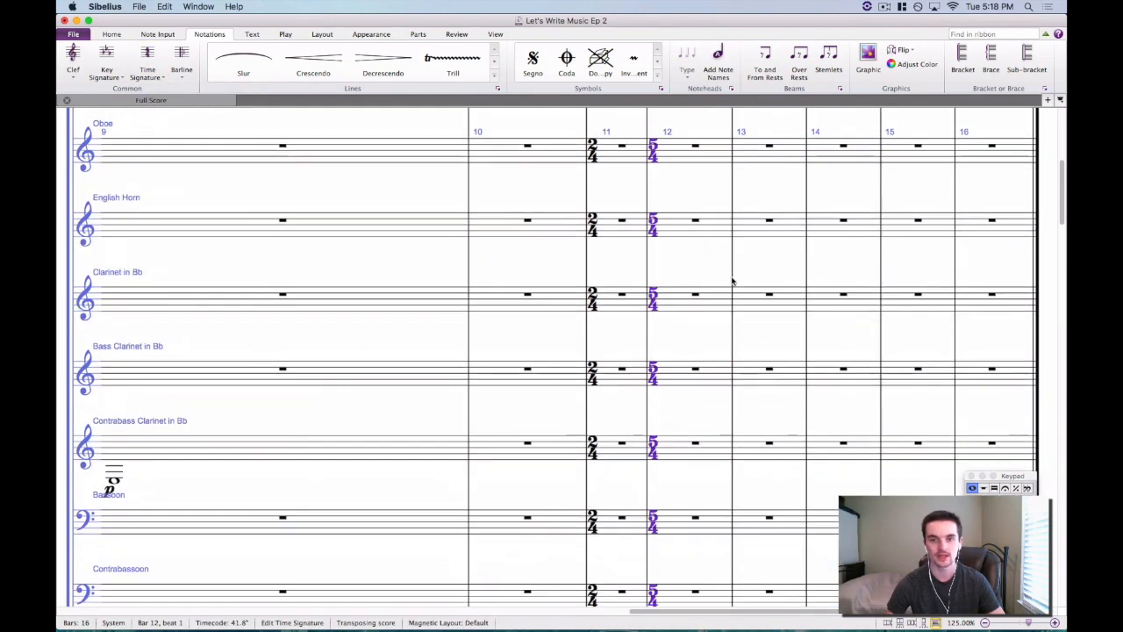
Copy the bars 5 and 6 string chords from the MELODIC SKETCH and paste them at bar 12, starting on the Flute staff.
{"action": "left_click", "coordinate": [669, 221]}
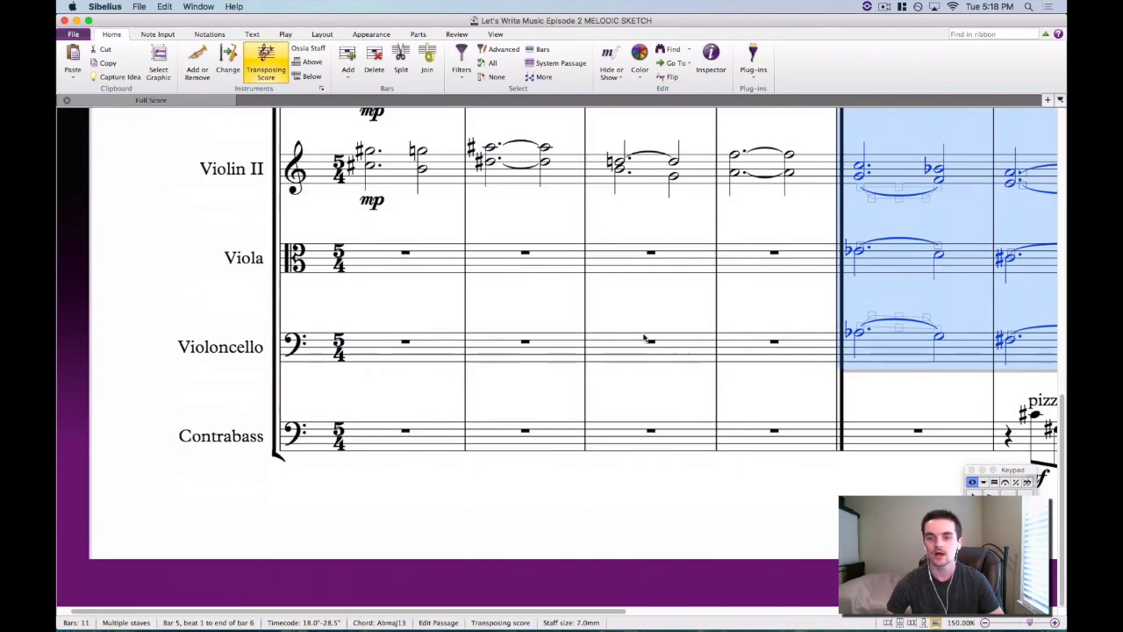
{"action": "left_click_drag", "start_coordinate": [883, 401], "coordinate": [437, 448]}
{"action": "key", "text": "super+c"}
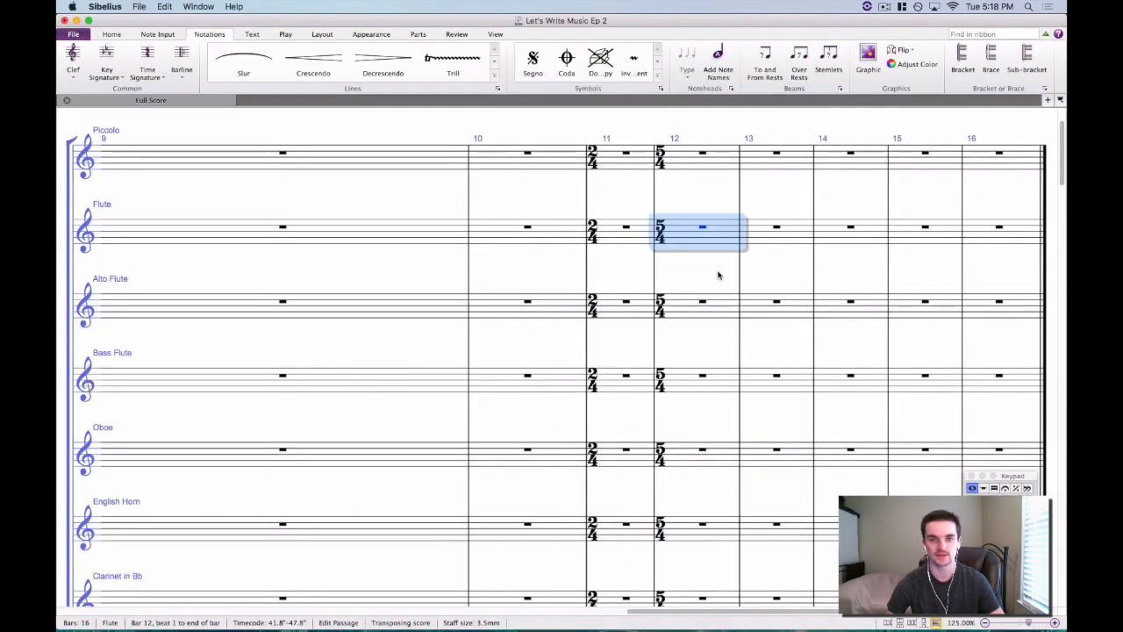
{"action": "left_click", "coordinate": [705, 248]}
{"action": "left_click", "coordinate": [700, 232]}
{"action": "key", "text": "super+v"}
{"action": "left_click", "coordinate": [854, 264]}
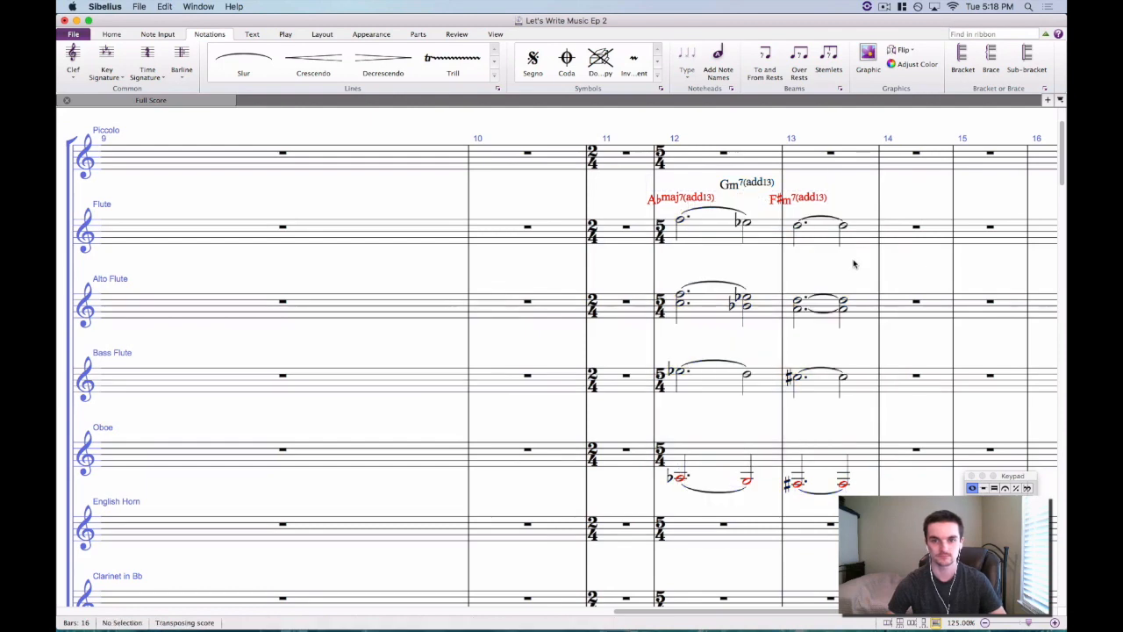
Transpose the Flute line in bars 12 and 13 up an octave.
{"action": "left_click_drag", "start_coordinate": [854, 264], "coordinate": [690, 205]}
{"action": "left_click", "coordinate": [562, 180]}
{"action": "left_click", "coordinate": [669, 184], "text": "shift"}
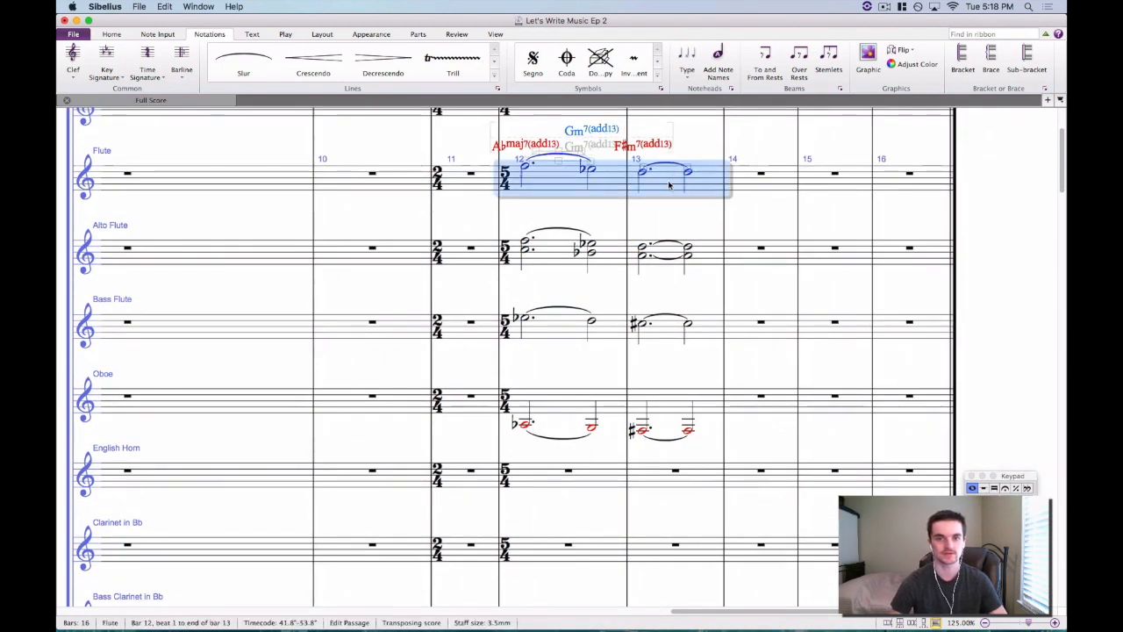
{"action": "key", "text": "super+Up"}
Raise the lower notes of the Alto Flute chords in bars 12 and 13 by an octave.
{"action": "left_click", "coordinate": [523, 252]}
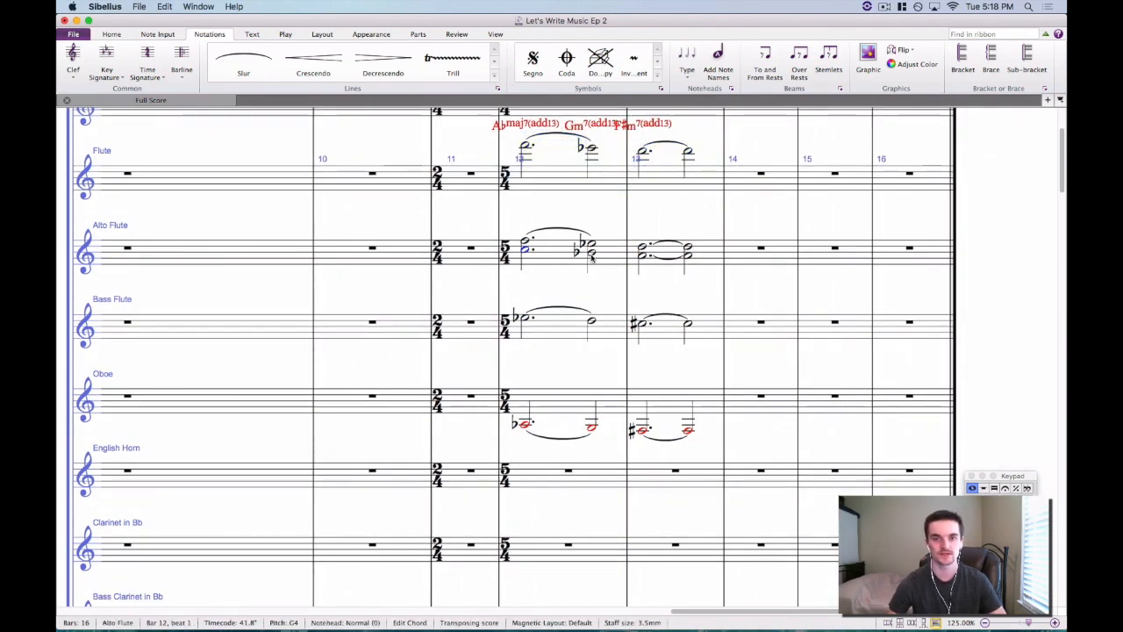
{"action": "left_click", "coordinate": [592, 255], "text": "super"}
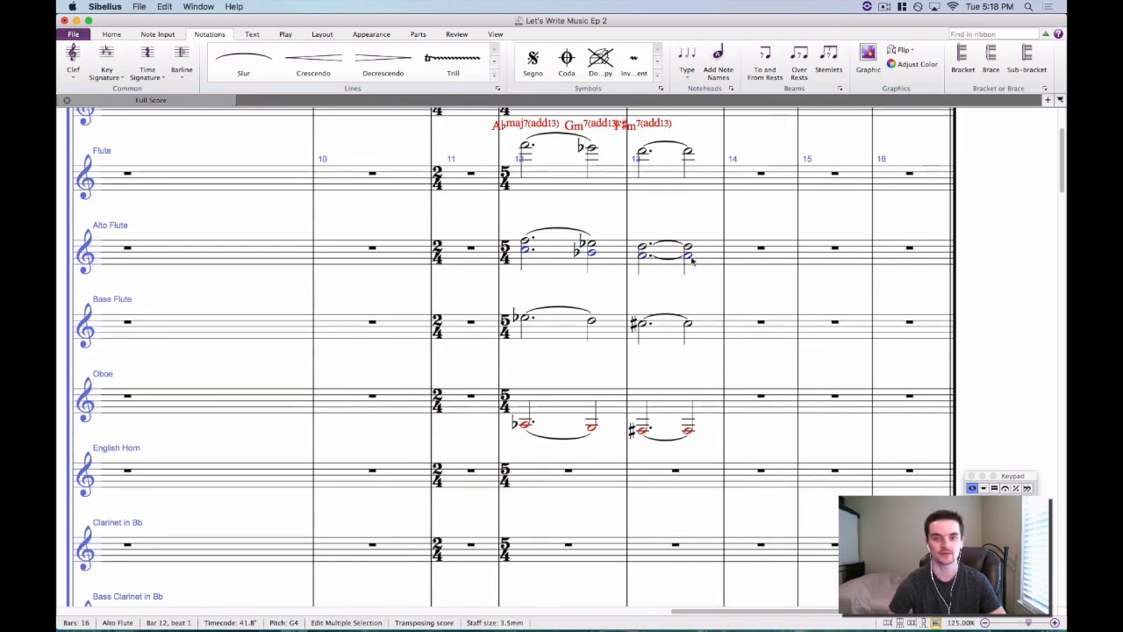
{"action": "key", "text": "super+Up"}
{"action": "key", "text": "Escape"}
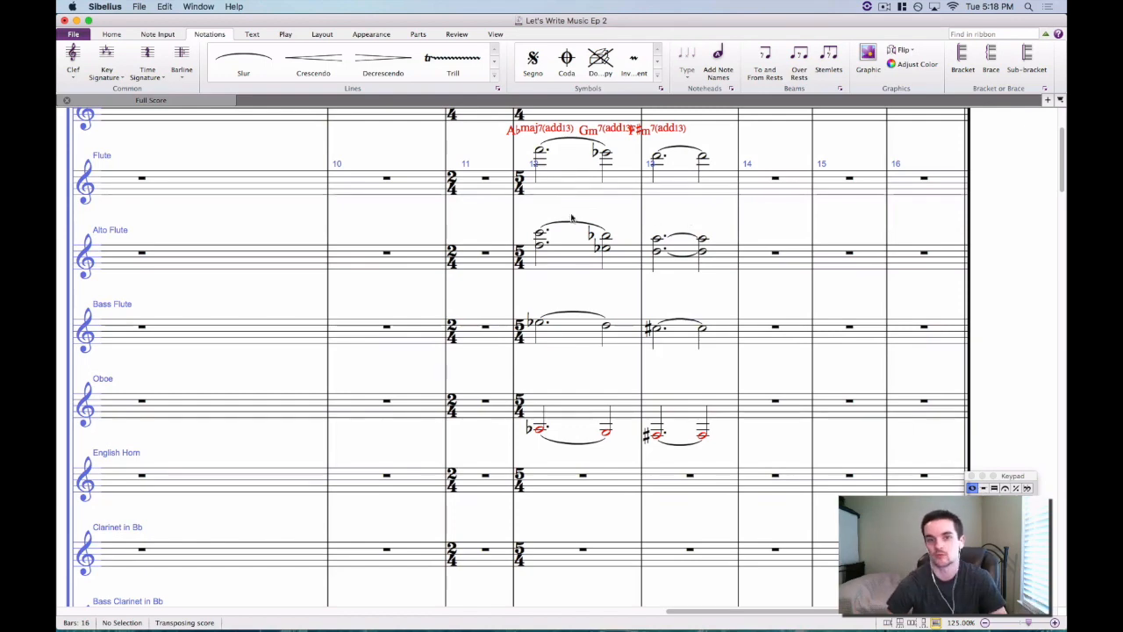
Delete the A♭maj7(add13), Gm7(add13) and F♯m7(add13) chord symbols above the Flute staff in bars 12 and 13.
{"action": "left_click", "coordinate": [553, 129]}
{"action": "key", "text": "Delete"}
{"action": "left_click", "coordinate": [605, 130]}
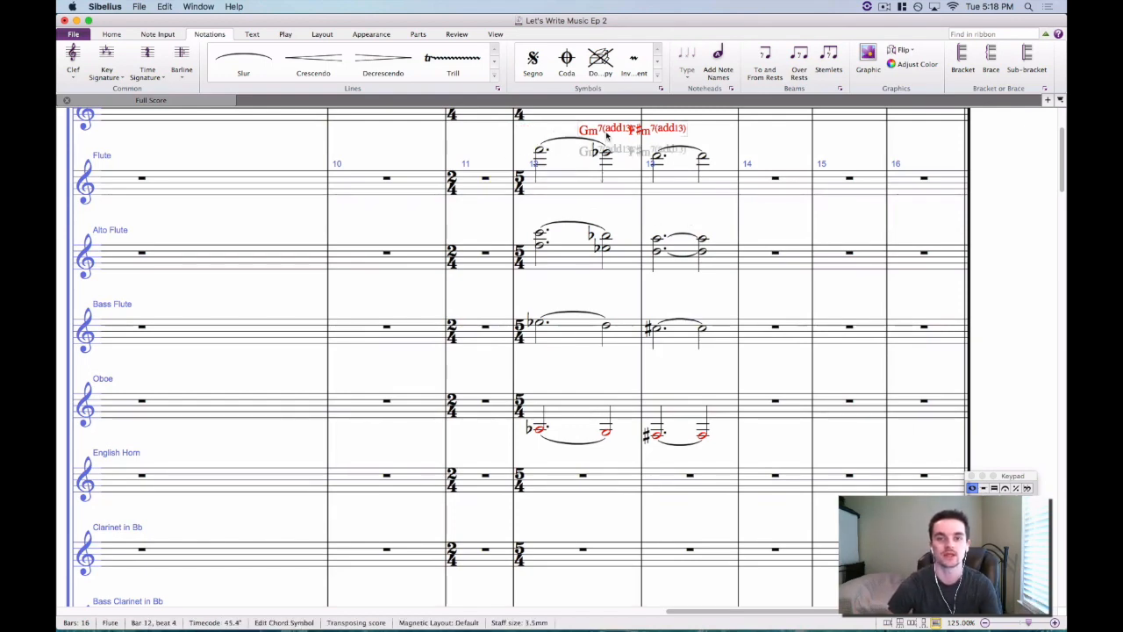
{"action": "key", "text": "Delete"}
{"action": "left_click", "coordinate": [667, 136]}
{"action": "key", "text": "Delete"}
{"action": "left_click", "coordinate": [712, 143]}
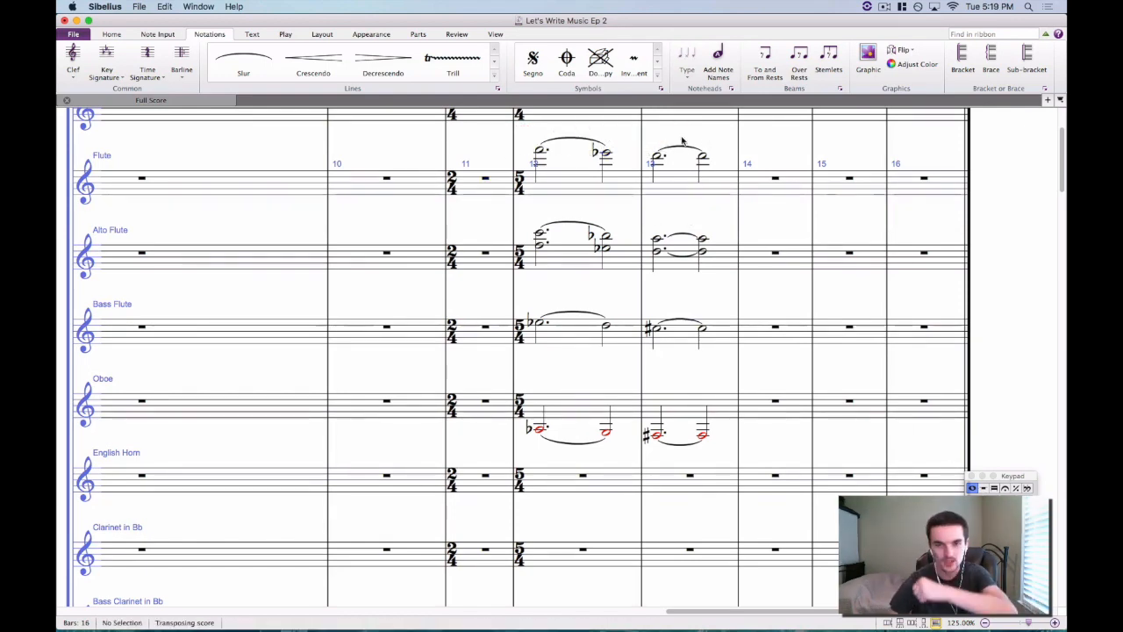
Move the Oboe passage in bars 12 and 13 to the same bars of the Bassoon staff.
{"action": "scroll", "coordinate": [675, 149], "scroll_direction": "up", "scroll_amount": 4}
{"action": "scroll", "coordinate": [657, 184], "scroll_direction": "down", "scroll_amount": 4}
{"action": "left_click_drag", "start_coordinate": [626, 201], "coordinate": [570, 158]}
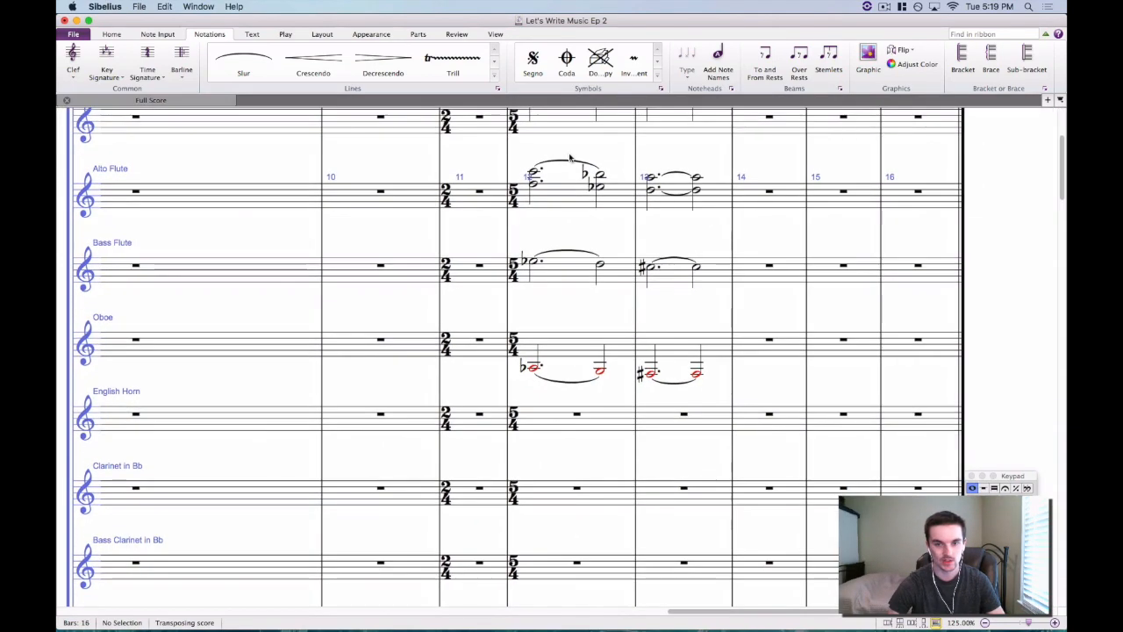
{"action": "scroll", "coordinate": [584, 282], "scroll_direction": "down", "scroll_amount": 2}
{"action": "left_click", "coordinate": [579, 267]}
{"action": "left_click", "coordinate": [682, 269], "text": "shift"}
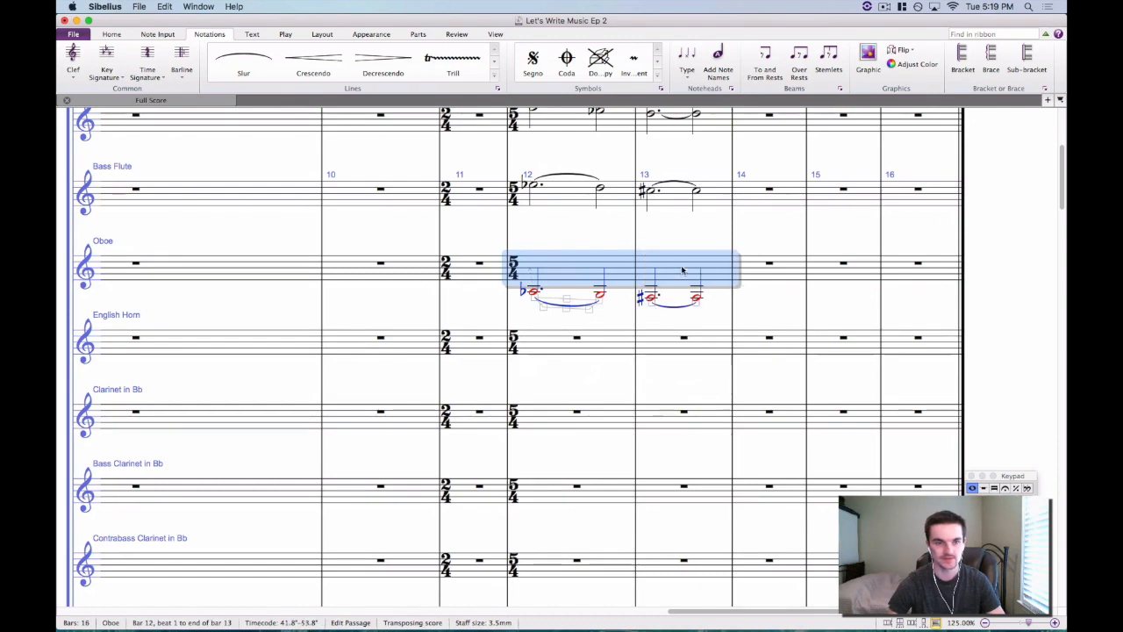
{"action": "key", "text": "Delete"}
{"action": "scroll", "coordinate": [567, 427], "scroll_direction": "down", "scroll_amount": 6}
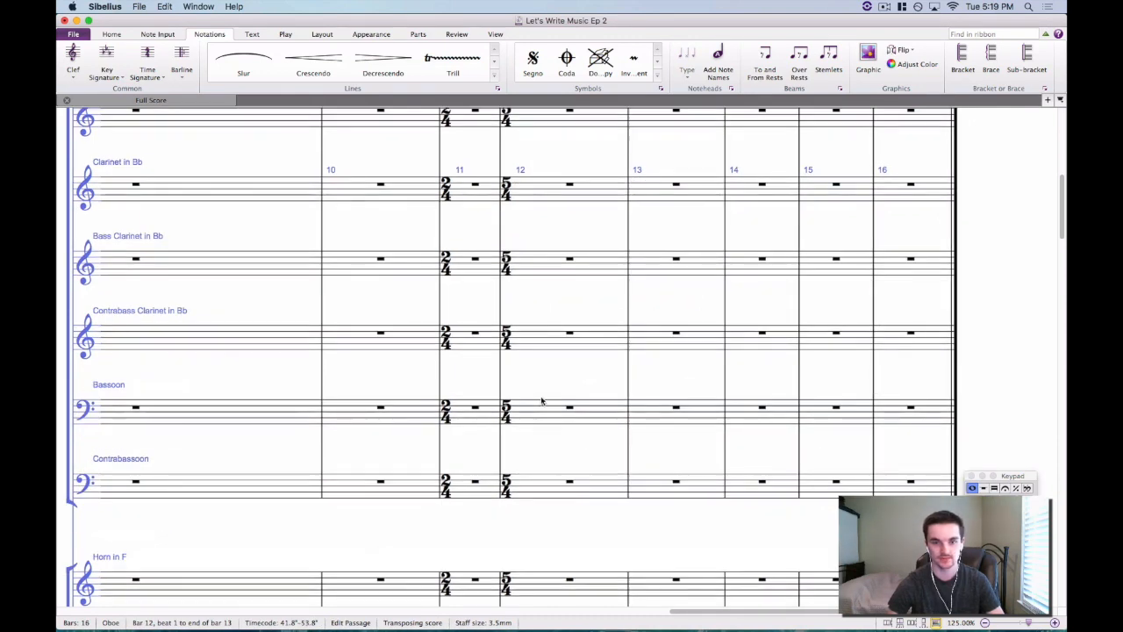
{"action": "left_click", "coordinate": [541, 401]}
{"action": "key", "text": "super+v"}
Add a p dynamic to the Bassoon's first note in bar 12.
{"action": "key", "text": "super+e"}
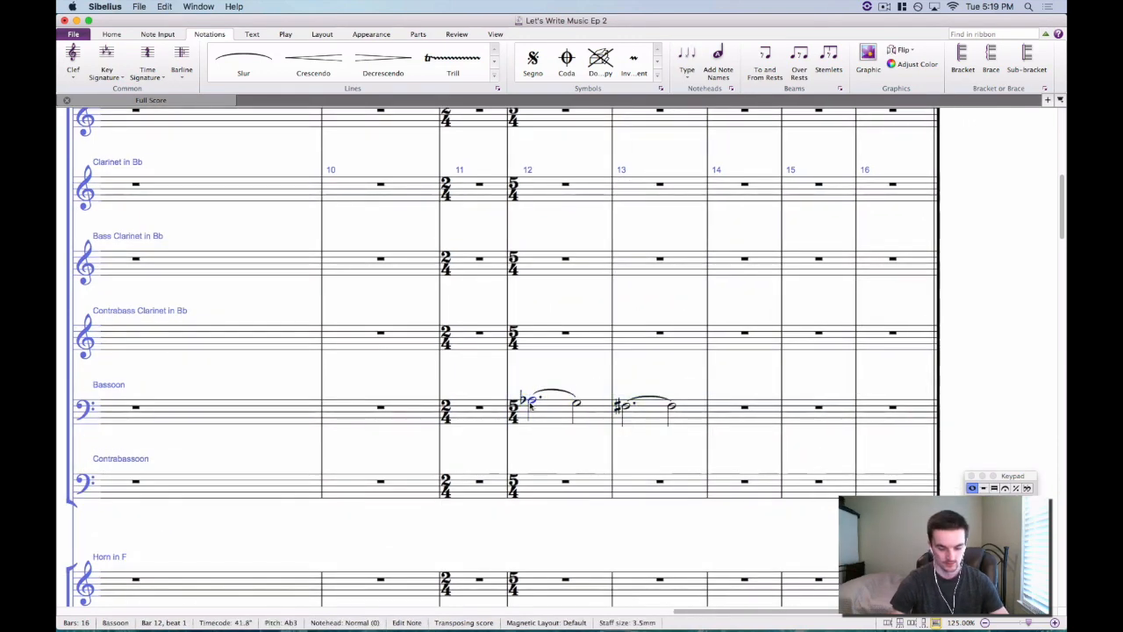
{"action": "type", "text": "p"}
{"action": "key", "text": "Escape"}
{"action": "key", "text": "Escape"}
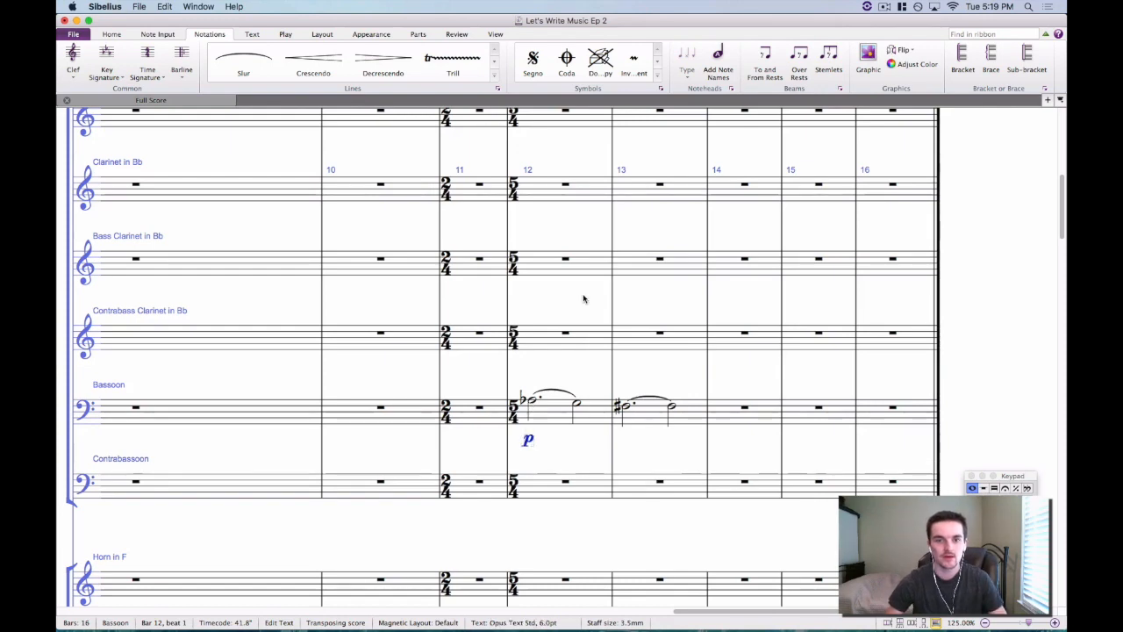
Cut the lower notes of the Alto Flute chords in bars 12 and 13.
{"action": "scroll", "coordinate": [583, 298], "scroll_direction": "up", "scroll_amount": 8}
{"action": "left_click", "coordinate": [618, 272]}
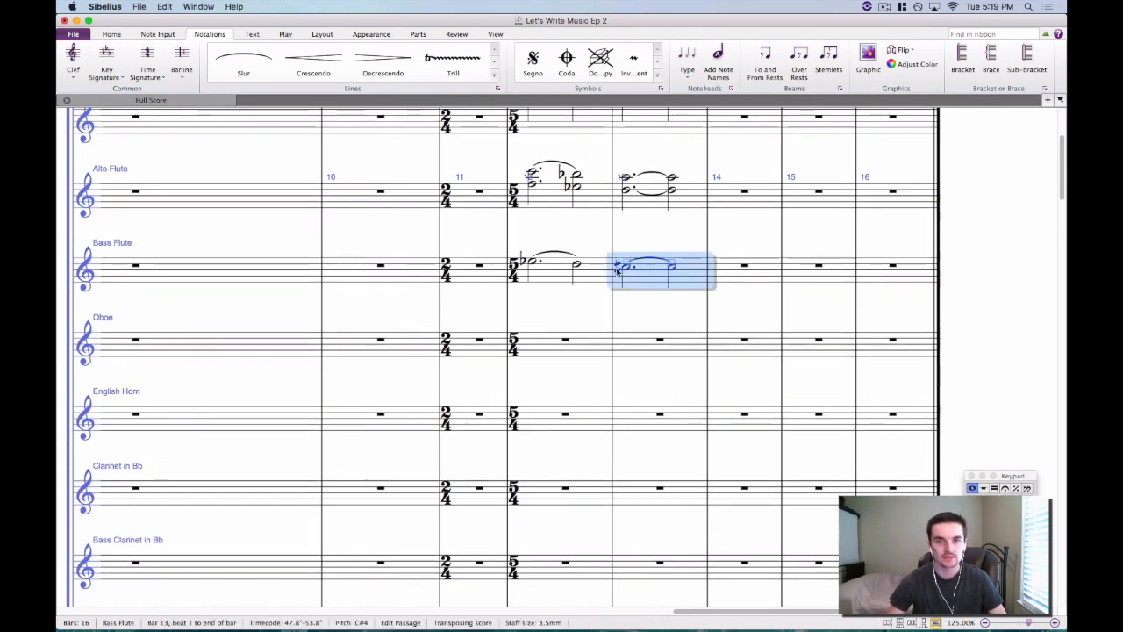
{"action": "left_click", "coordinate": [575, 280], "text": "shift"}
{"action": "left_click", "coordinate": [533, 184]}
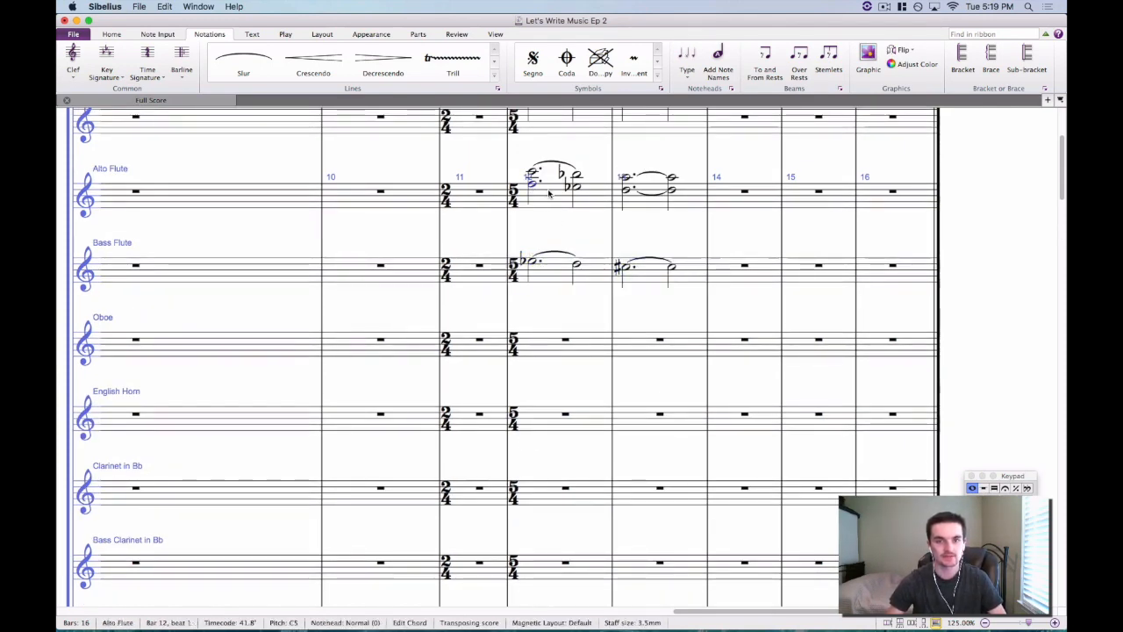
{"action": "scroll", "coordinate": [531, 319], "scroll_direction": "up", "scroll_amount": 3}
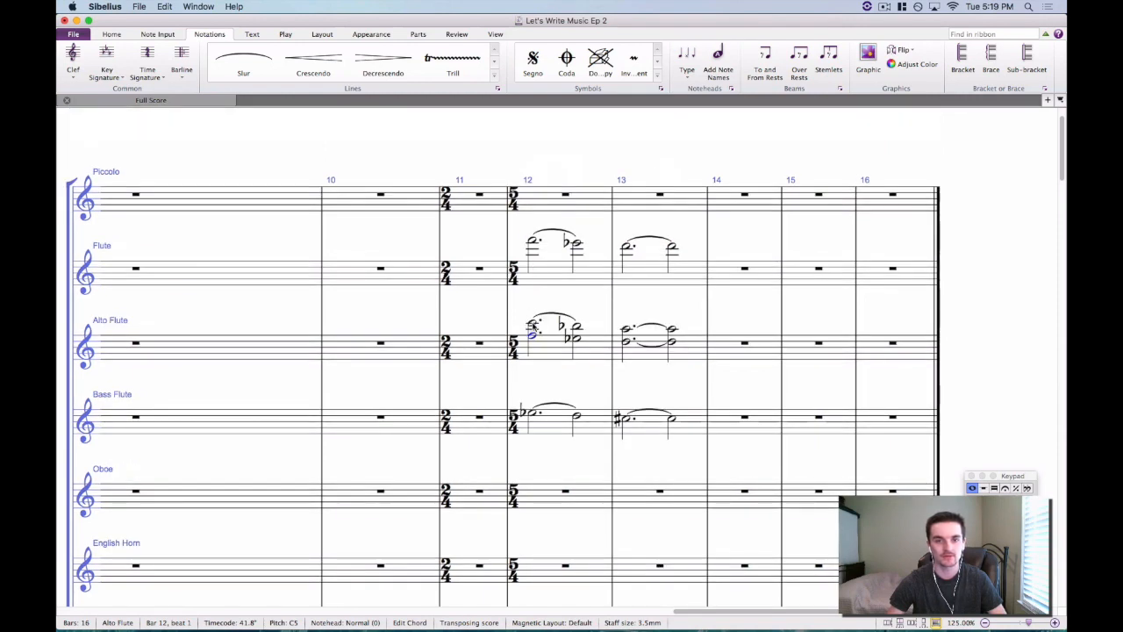
{"action": "left_click", "coordinate": [531, 244]}
{"action": "left_click", "coordinate": [532, 323]}
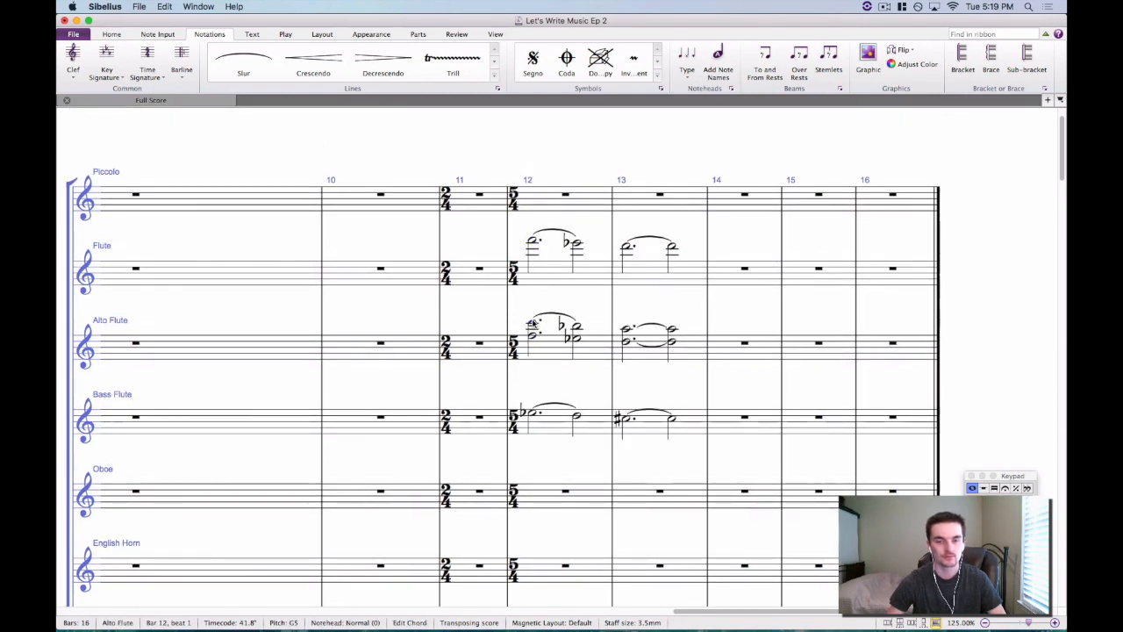
{"action": "left_click", "coordinate": [576, 325], "text": "super"}
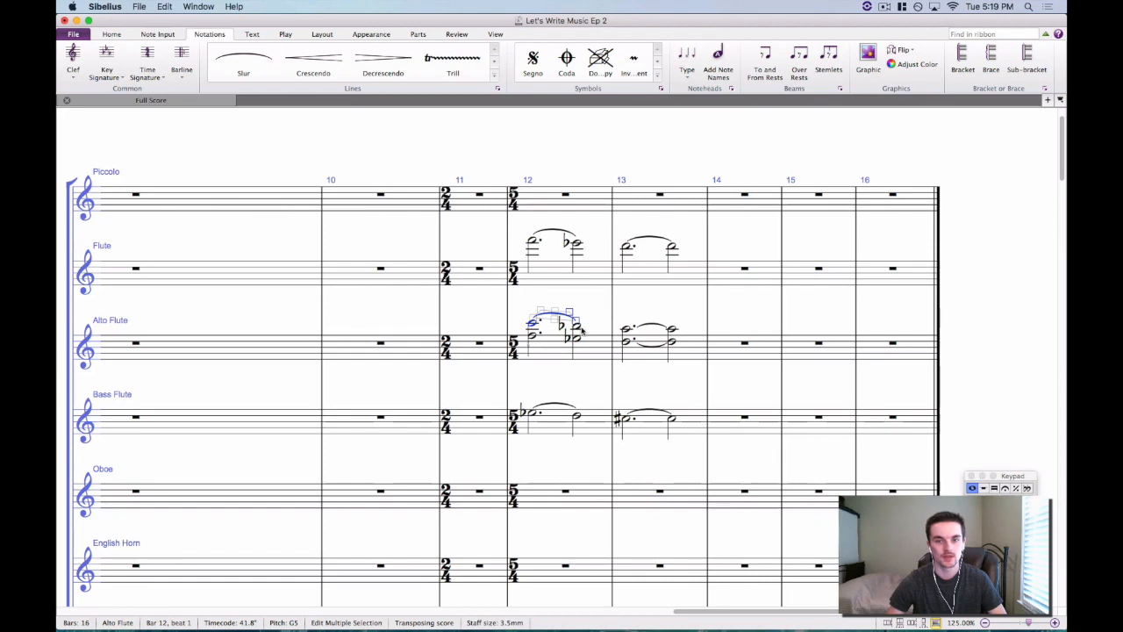
{"action": "left_click", "coordinate": [577, 326]}
{"action": "left_click", "coordinate": [533, 336]}
{"action": "left_click", "coordinate": [577, 337], "text": "super"}
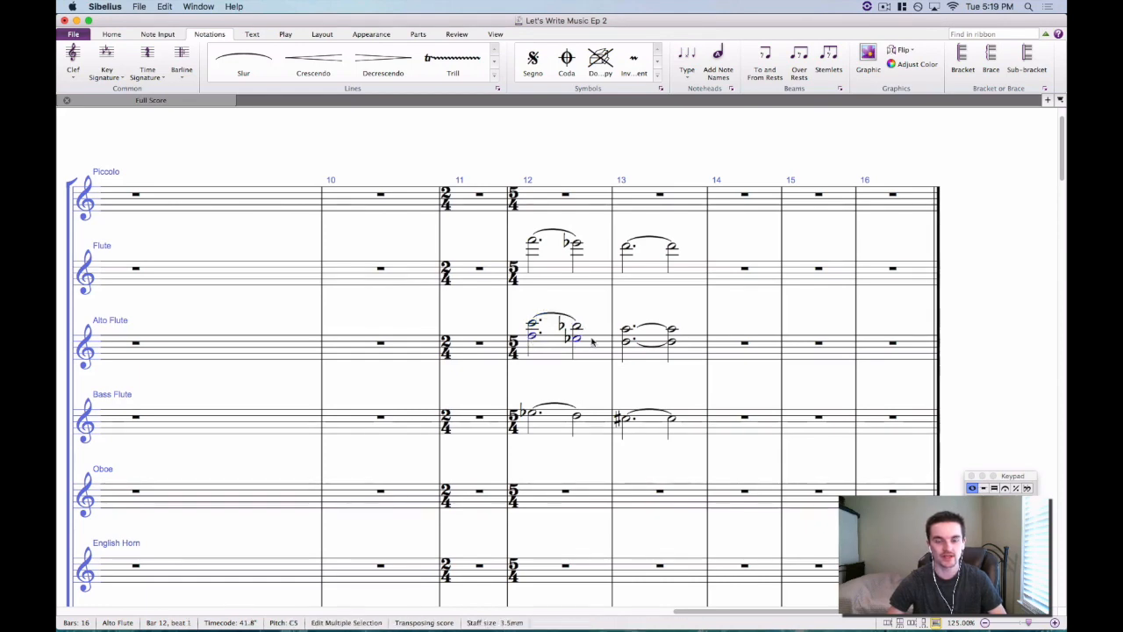
{"action": "left_click", "coordinate": [625, 342], "text": "super"}
{"action": "key", "text": "Delete"}
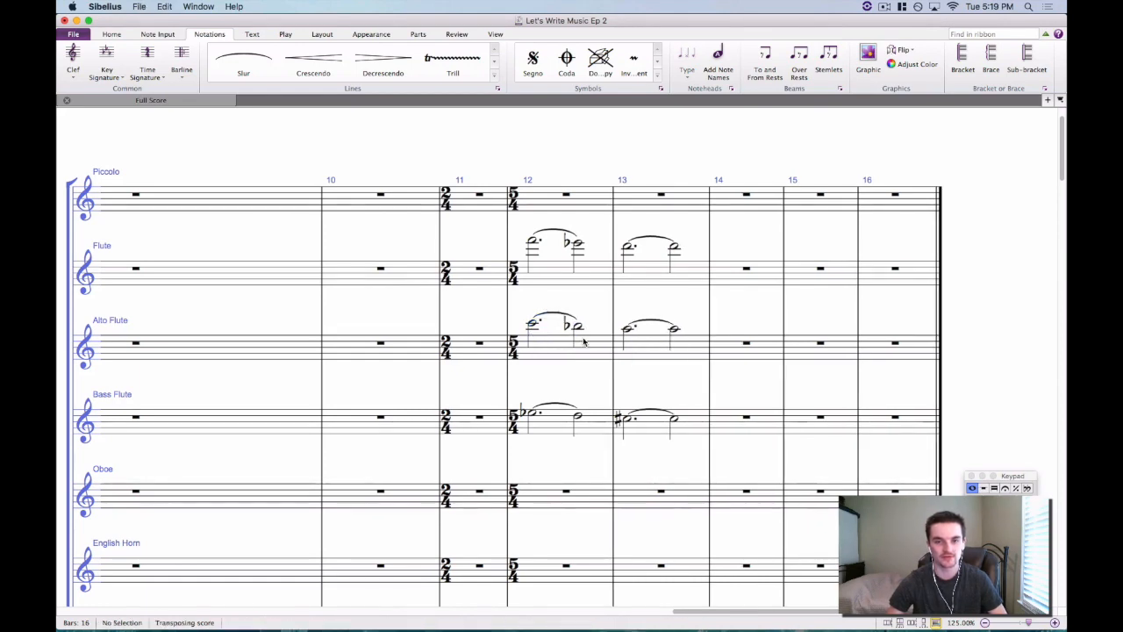
Paste the cut notes onto the Oboe staff at bar 12.
{"action": "scroll", "coordinate": [584, 342], "scroll_direction": "down", "scroll_amount": 5}
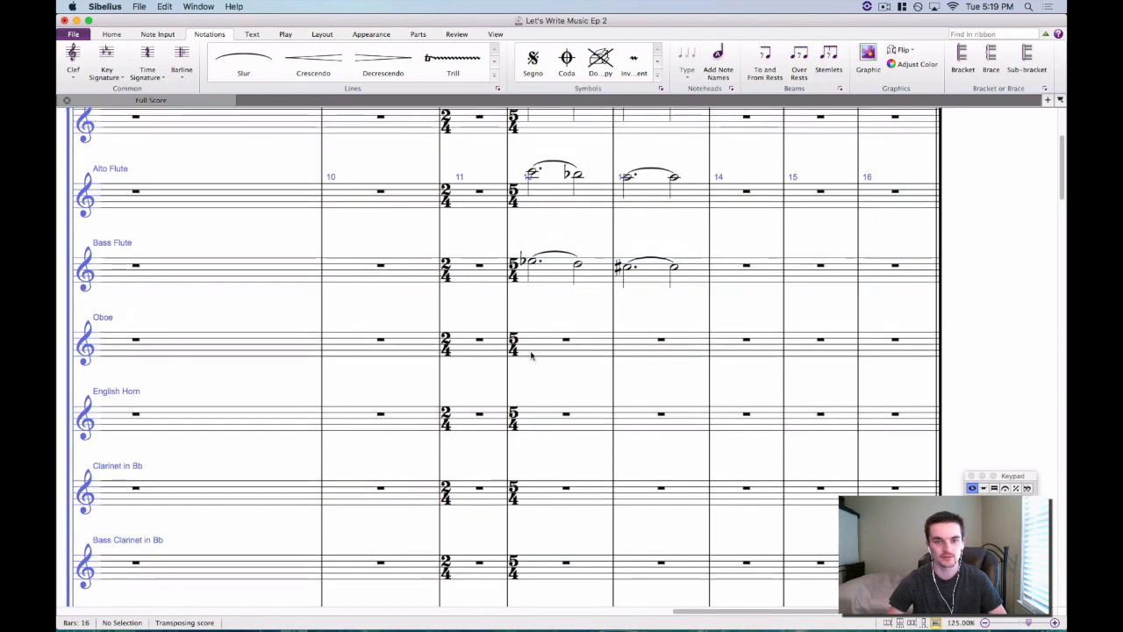
{"action": "left_click", "coordinate": [525, 344]}
{"action": "key", "text": "super+v"}
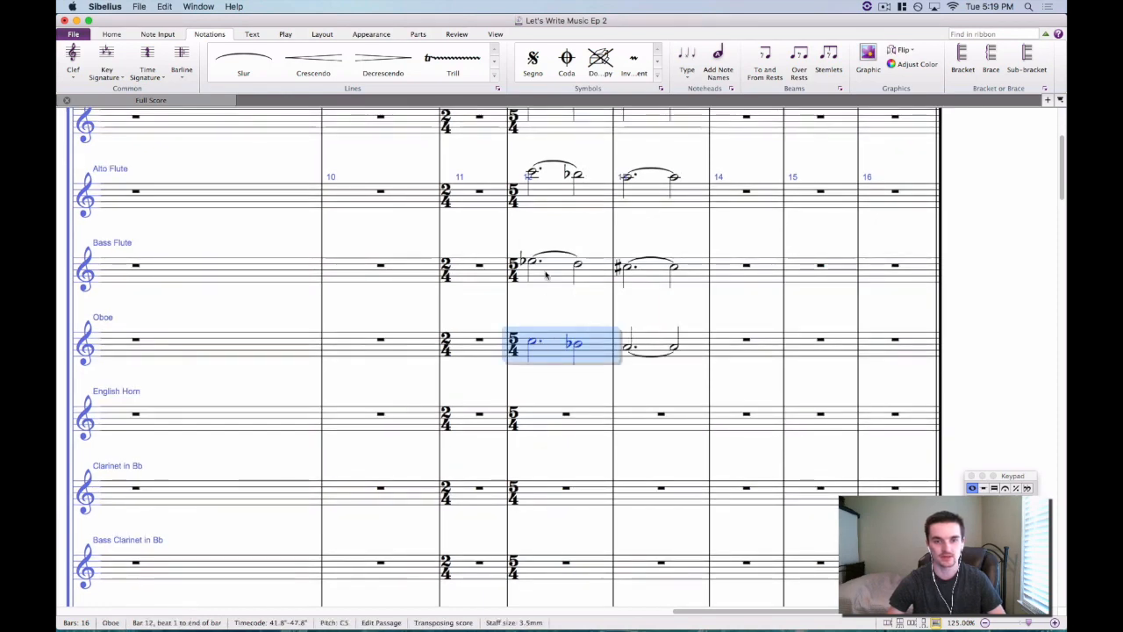
Move the Bass Flute passage in bars 12 and 13 to the English Horn staff.
{"action": "left_click", "coordinate": [604, 274]}
{"action": "left_click", "coordinate": [646, 273], "text": "shift"}
{"action": "key", "text": "super+x"}
{"action": "key", "text": "super+v"}
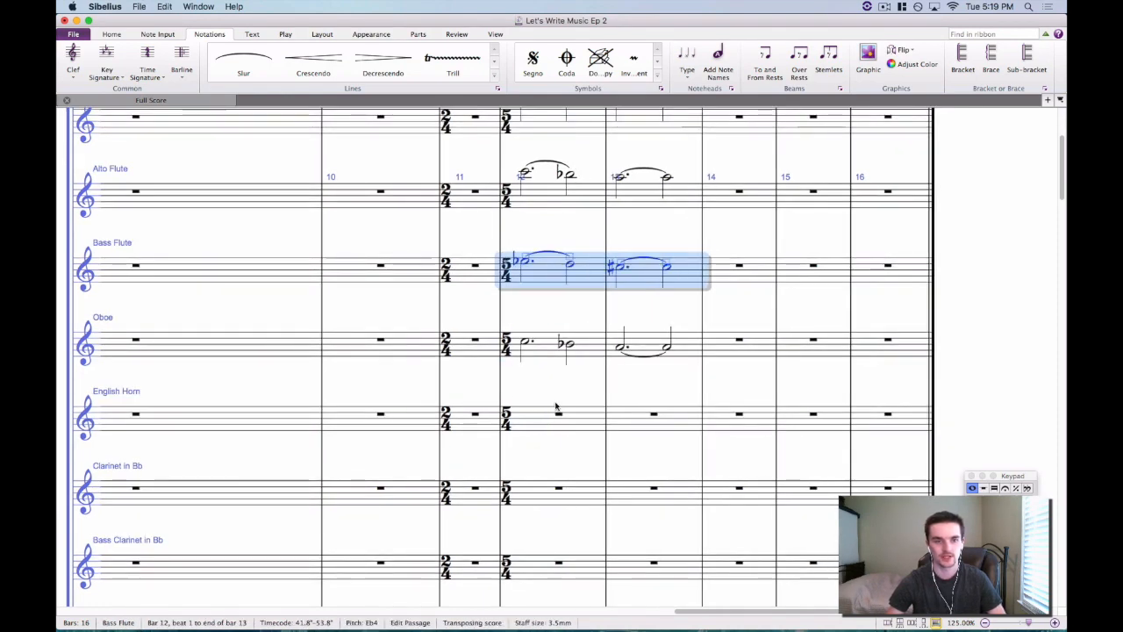
{"action": "key", "text": "super+x"}
{"action": "left_click", "coordinate": [548, 422]}
{"action": "key", "text": "super+v"}
Reduce the Oboe and English Horn passages in bars 12 and 13 onto the existing Clarinet in Bb staff.
{"action": "left_click", "coordinate": [604, 351]}
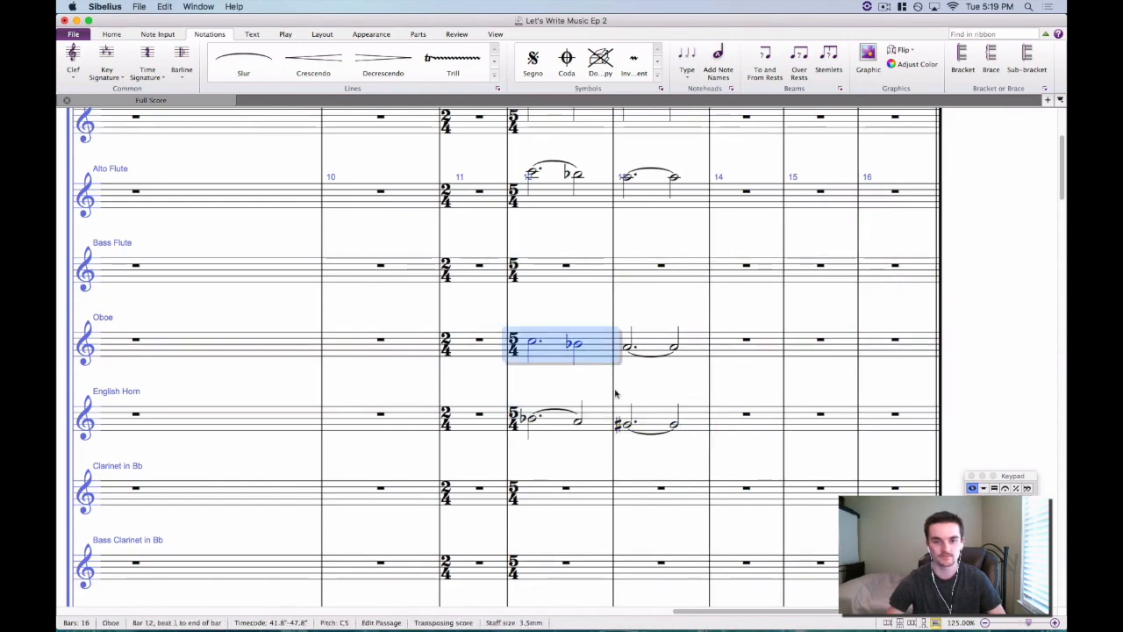
{"action": "left_click", "coordinate": [634, 414], "text": "shift"}
{"action": "left_click", "coordinate": [692, 429], "text": "shift"}
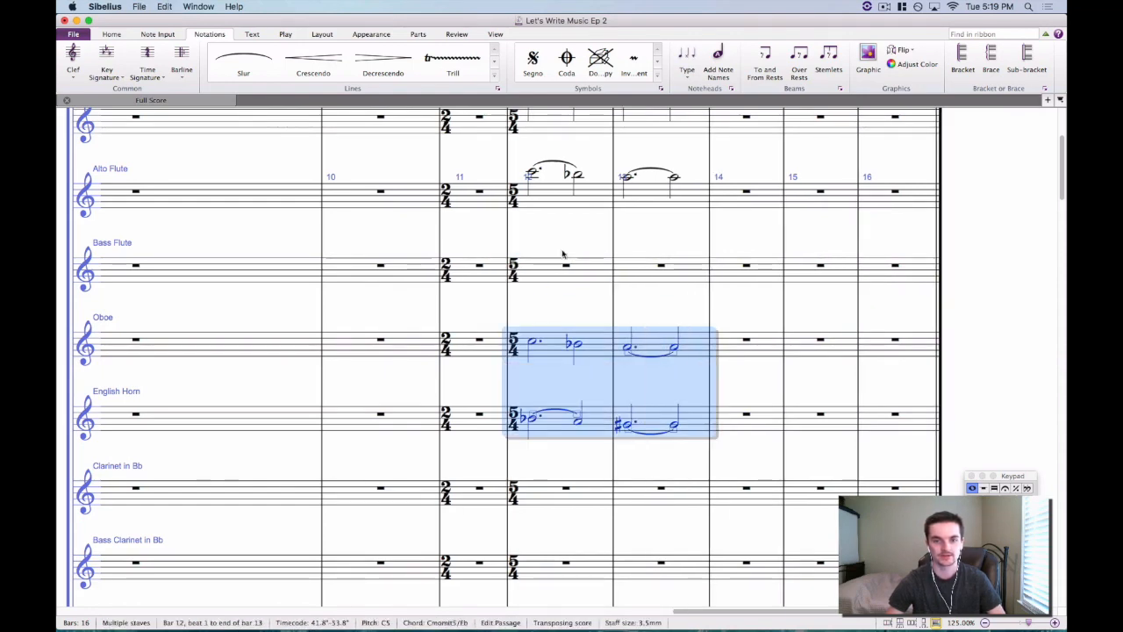
{"action": "left_click", "coordinate": [153, 32]}
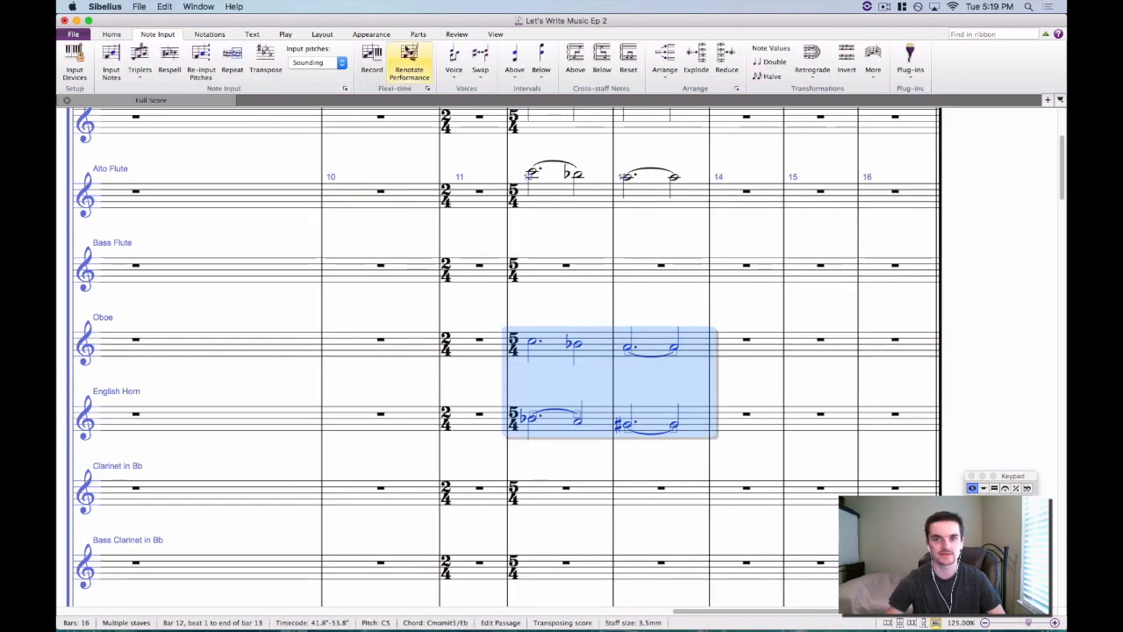
{"action": "left_click", "coordinate": [727, 59]}
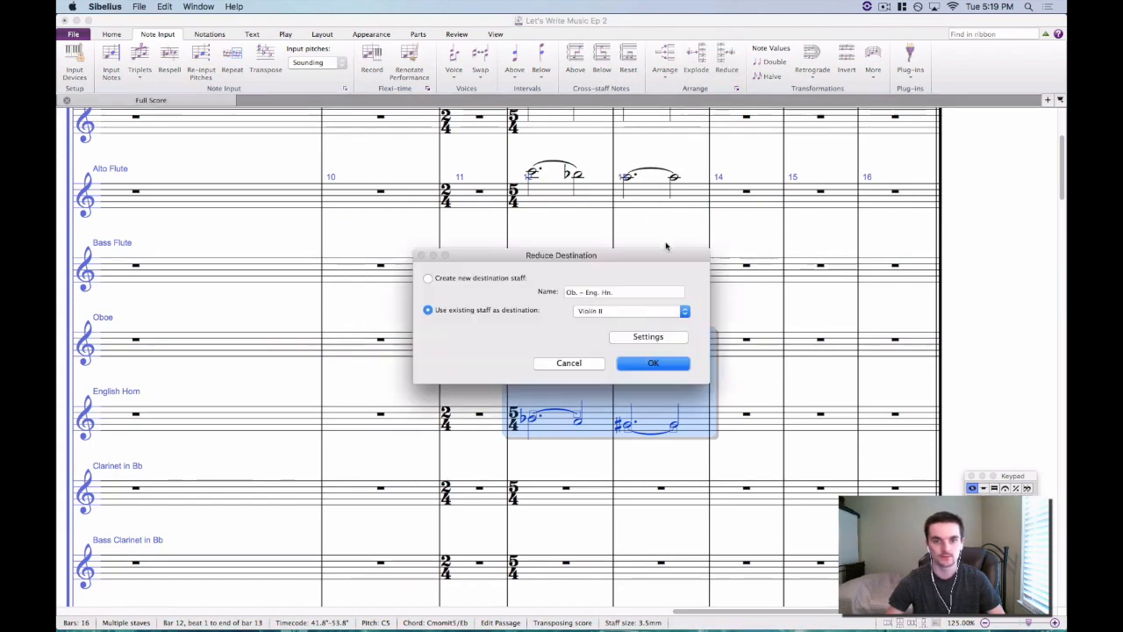
{"action": "left_click", "coordinate": [588, 314]}
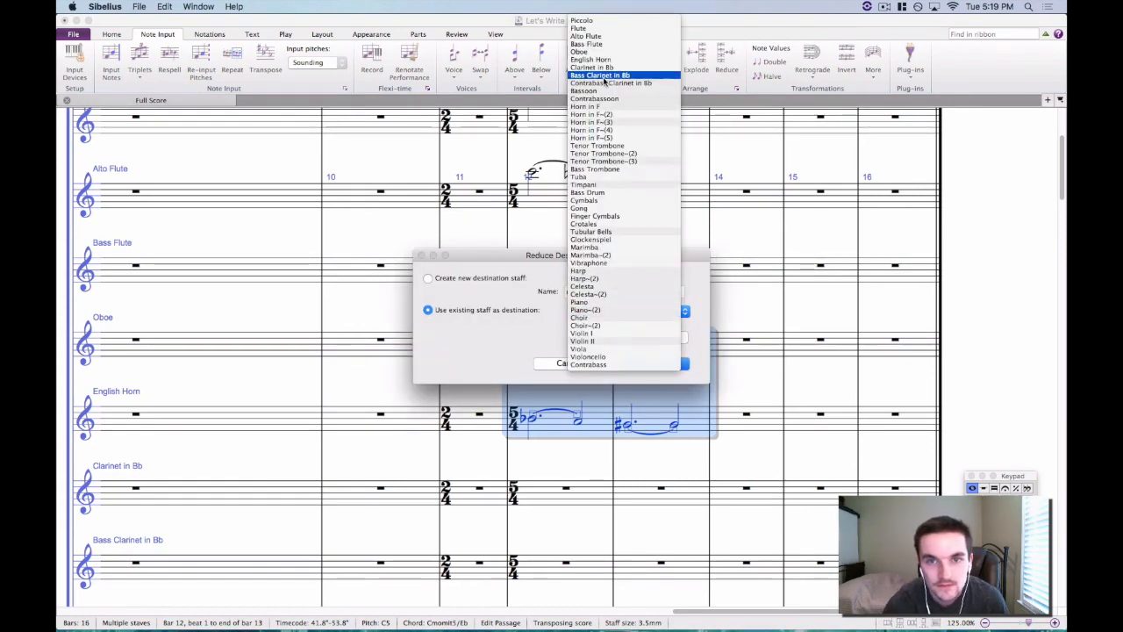
{"action": "left_click", "coordinate": [602, 68]}
{"action": "left_click", "coordinate": [654, 363]}
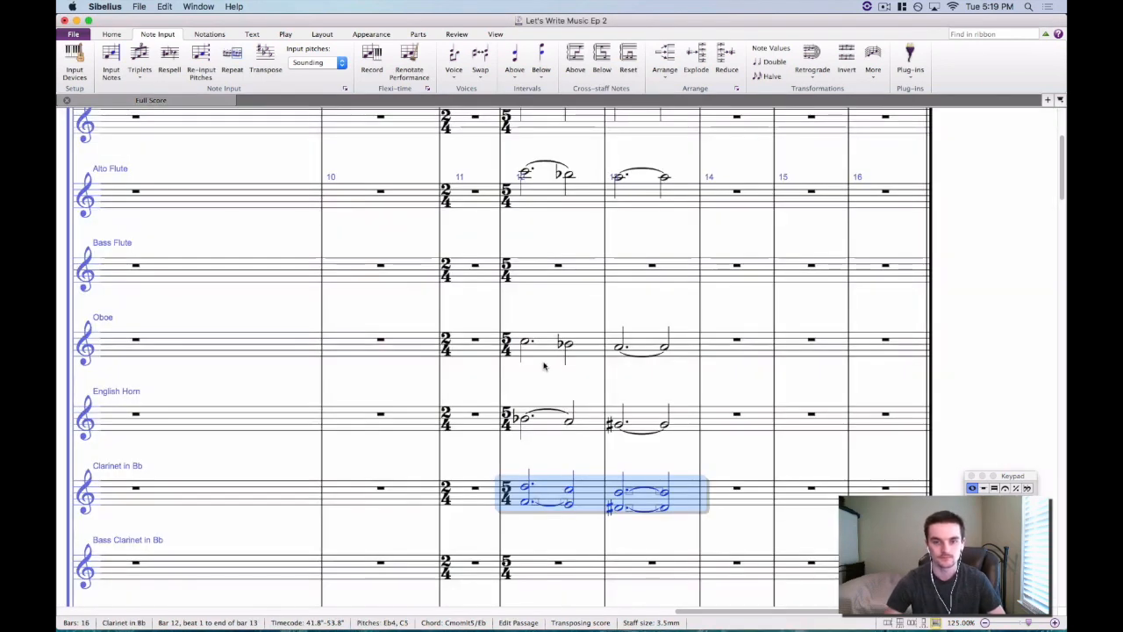
Delete the Oboe and English Horn passages in bars 12 and 13.
{"action": "left_click", "coordinate": [546, 398]}
{"action": "left_click", "coordinate": [550, 413]}
{"action": "left_click", "coordinate": [652, 338], "text": "shift"}
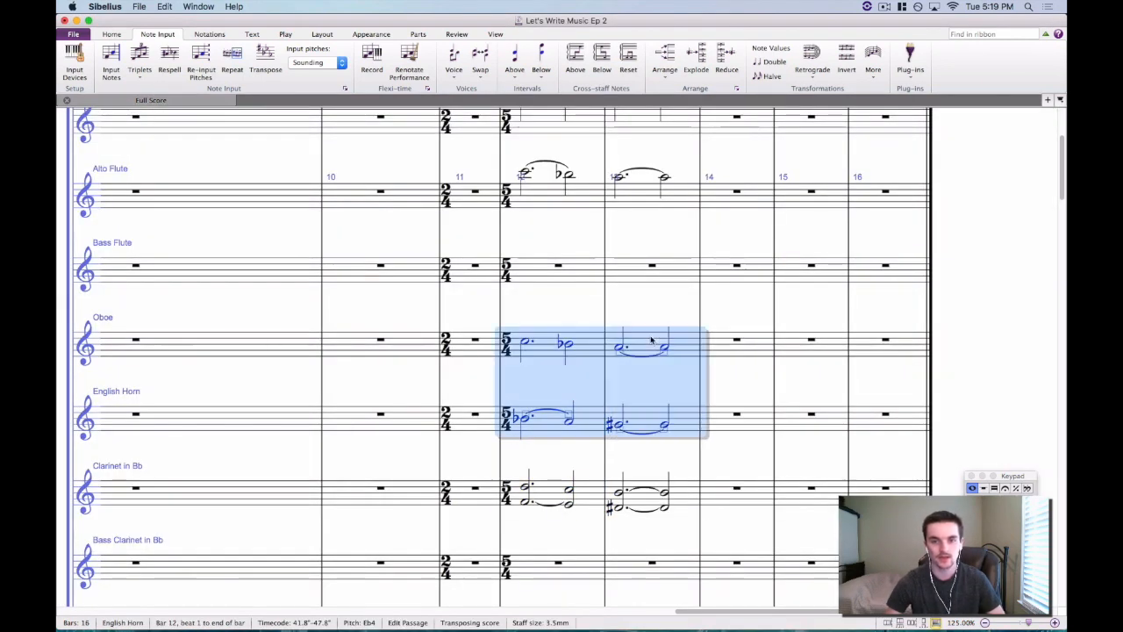
{"action": "key", "text": "Delete"}
Add a p dynamic to the Clarinet in Bb's first chord in bar 12.
{"action": "left_click", "coordinate": [527, 491]}
{"action": "key", "text": "super+e"}
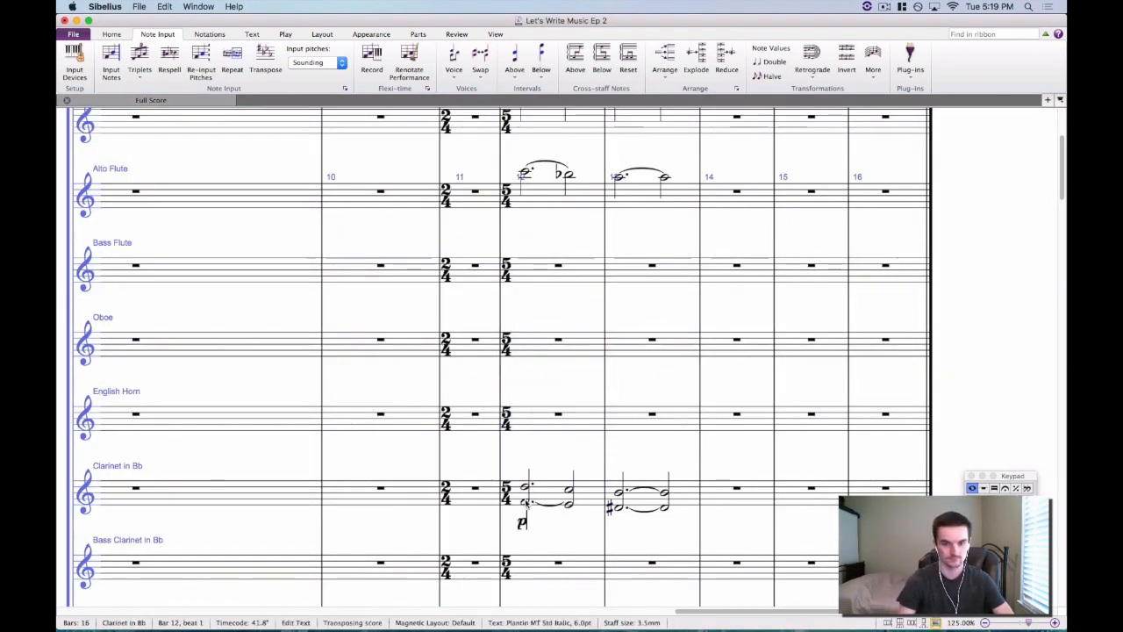
{"action": "type", "text": "p"}
{"action": "key", "text": "Escape"}
{"action": "key", "text": "Escape"}
Delete the slur between the lower notes of the Clarinet in Bb chords in bar 12.
{"action": "left_click", "coordinate": [526, 502]}
{"action": "key", "text": "Right"}
{"action": "key", "text": "Right"}
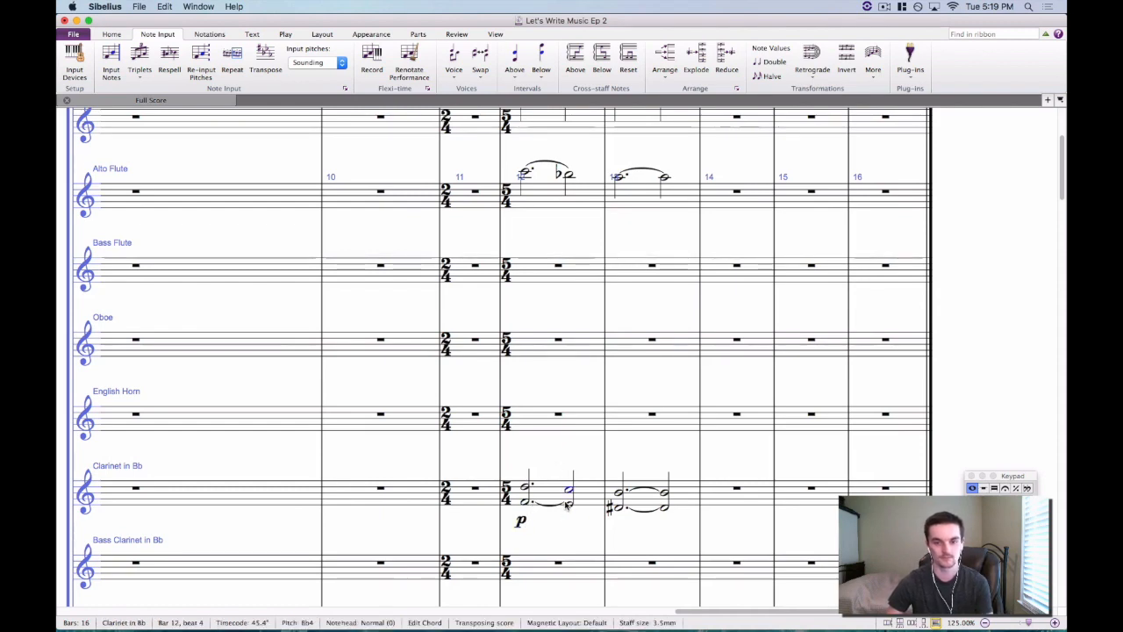
{"action": "left_click", "coordinate": [554, 511]}
{"action": "left_click", "coordinate": [560, 505]}
{"action": "key", "text": "Delete"}
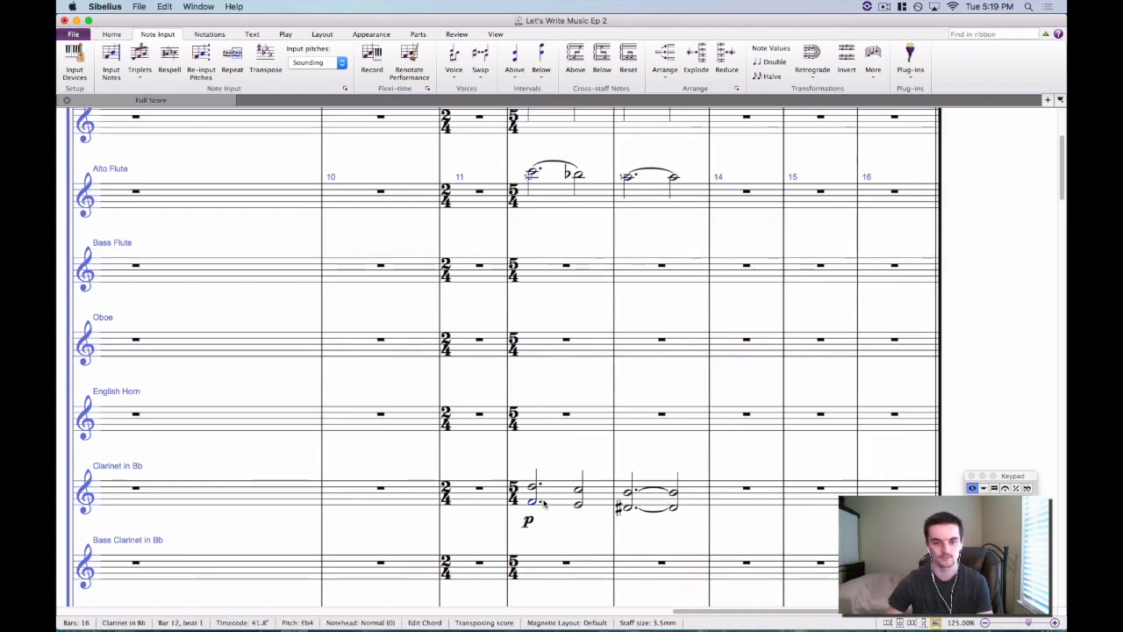
{"action": "key", "text": "Escape"}
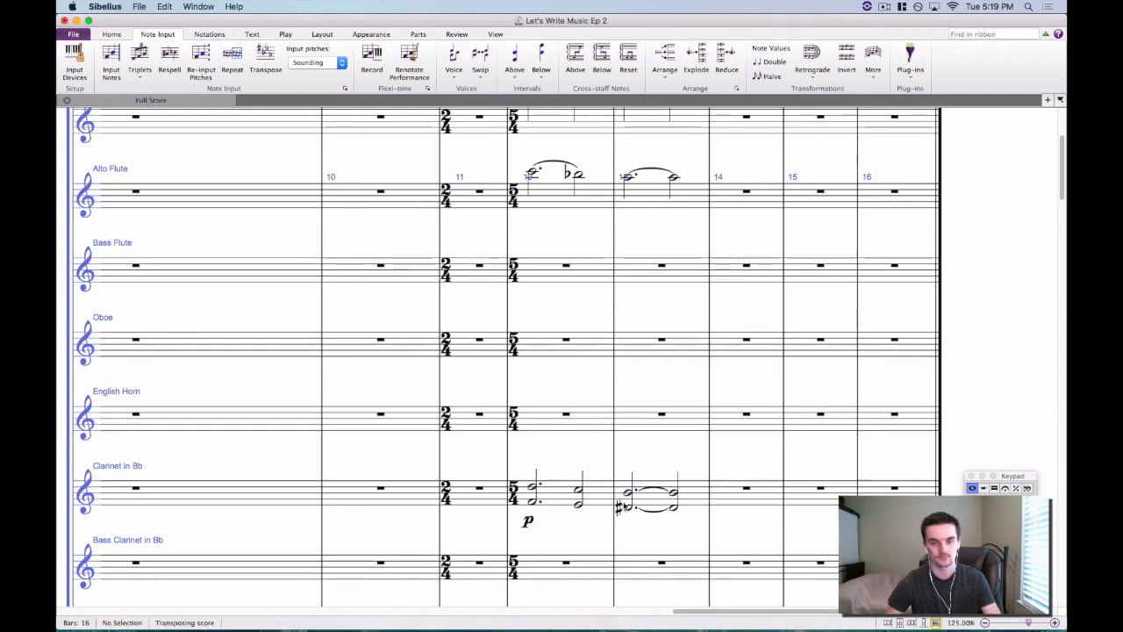
{"action": "key", "text": "Escape"}
Add one slur across the Clarinet in Bb chords from the start of bar 12 to the end of bar 13.
{"action": "left_click", "coordinate": [533, 488]}
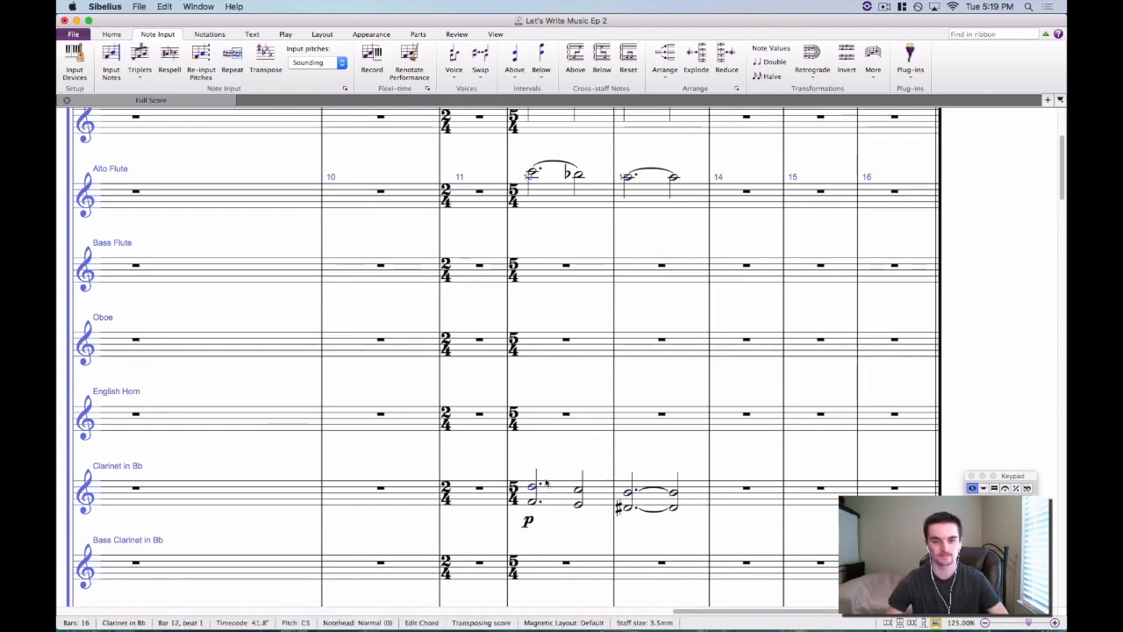
{"action": "key", "text": "s"}
{"action": "key", "text": "space"}
{"action": "key", "text": "space"}
{"action": "key", "text": "Escape"}
Delete the Alto Flute's slur in bar 12 and try to remove its tie in bar 13.
{"action": "scroll", "coordinate": [554, 356], "scroll_direction": "up", "scroll_amount": 5}
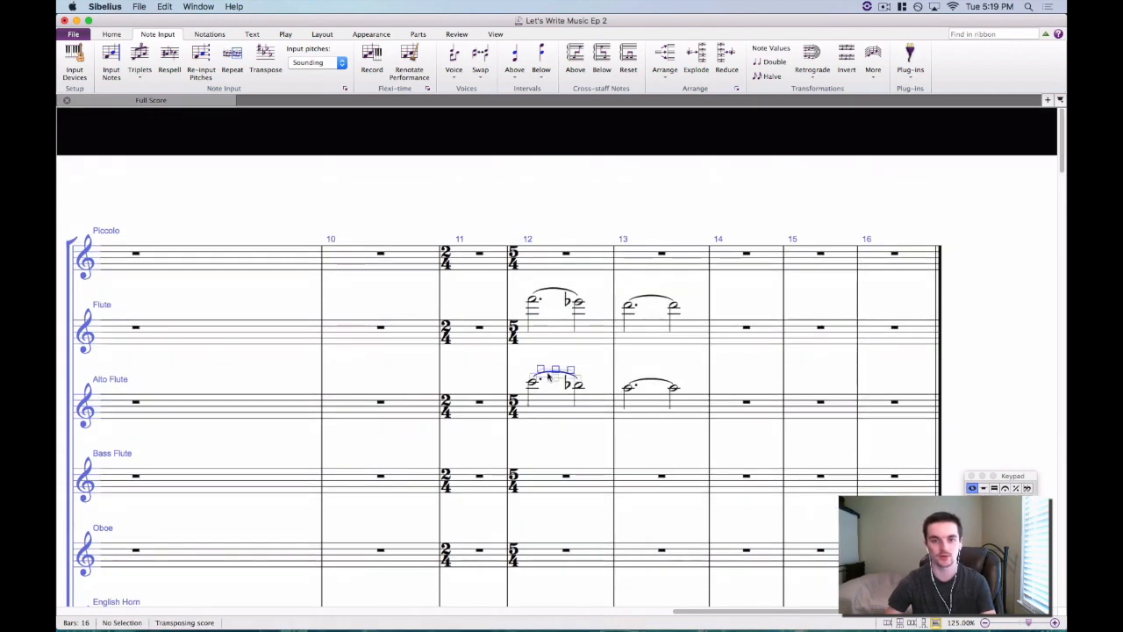
{"action": "key", "text": "Delete"}
{"action": "left_click", "coordinate": [655, 381]}
{"action": "key", "text": "Delete"}
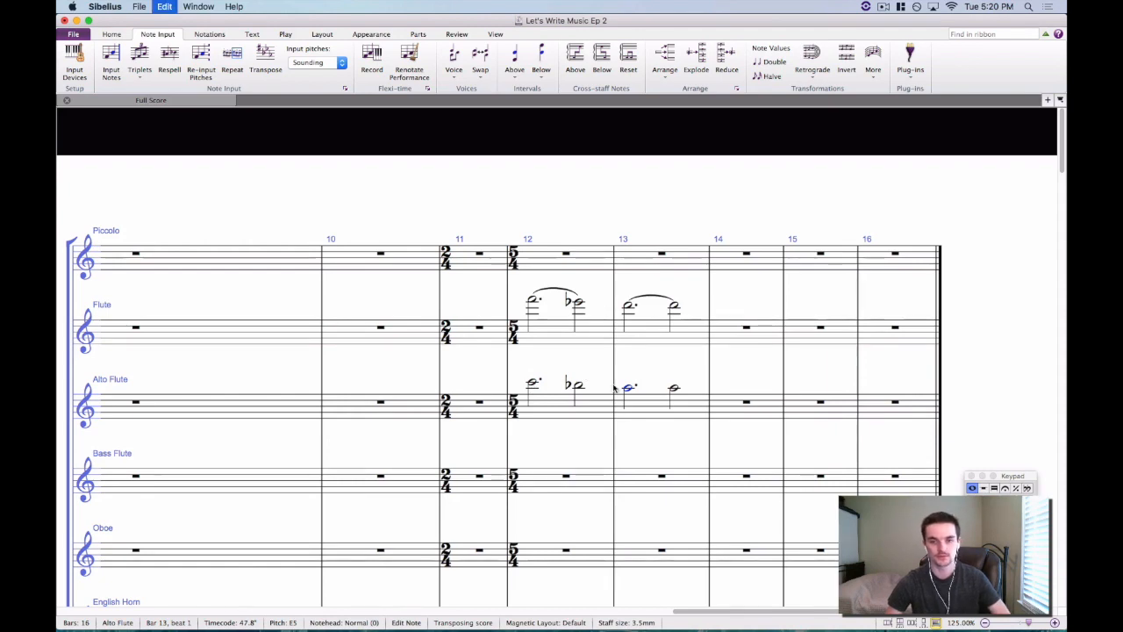
{"action": "key", "text": "s"}
{"action": "key", "text": "Escape"}
{"action": "key", "text": "space"}
{"action": "key", "text": "space"}
{"action": "key", "text": "space"}
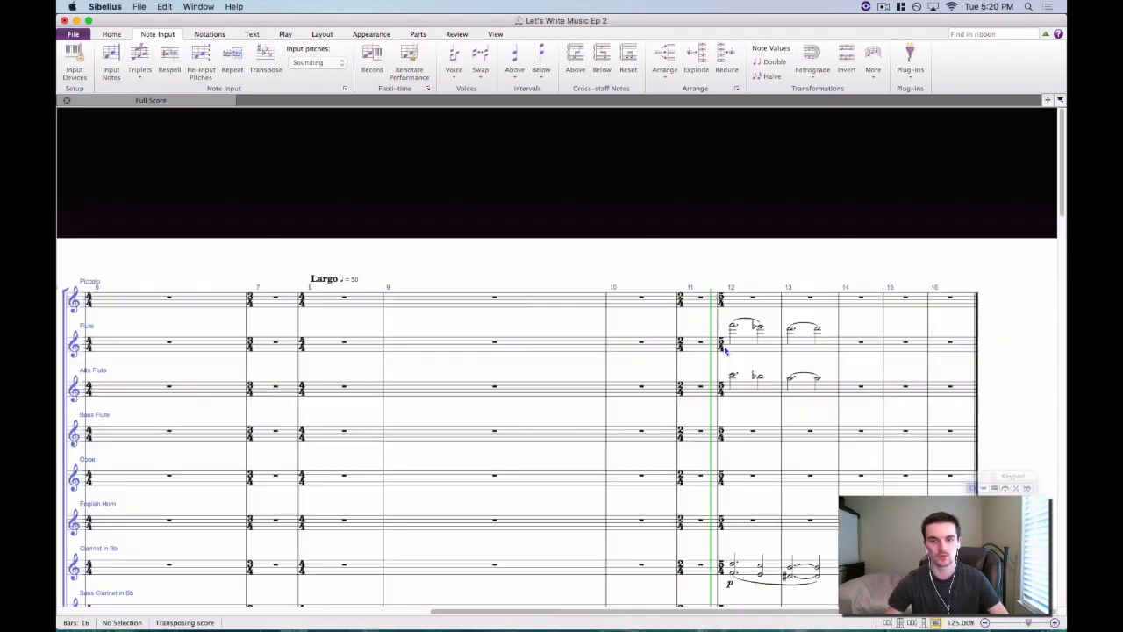
{"action": "key", "text": "space"}
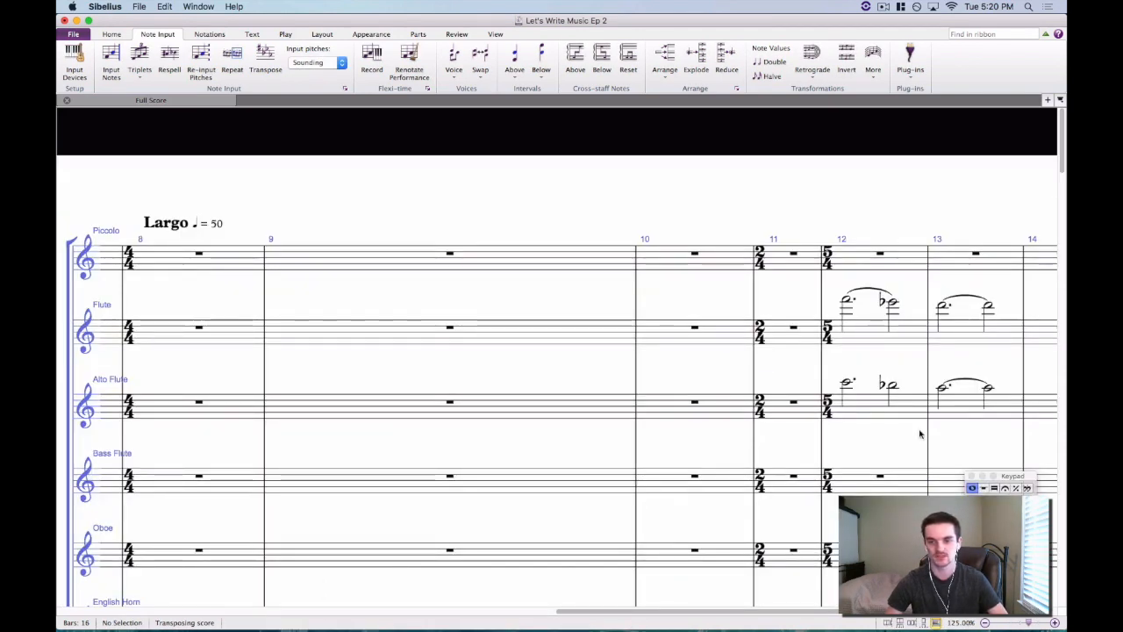
Add one slur across the Alto Flute line from the start of bar 12 to the end of bar 13.
{"action": "left_click", "coordinate": [848, 383]}
{"action": "key", "text": "s"}
{"action": "key", "text": "space"}
{"action": "key", "text": "space"}
{"action": "key", "text": "Escape"}
Replace the Flute's bar 12 slur with one spanning from the start of bar 12 to the end of bar 13.
{"action": "left_click_drag", "start_coordinate": [983, 362], "coordinate": [797, 360]}
{"action": "left_click", "coordinate": [687, 289]}
{"action": "key", "text": "Delete"}
{"action": "key", "text": "s"}
{"action": "key", "text": "space"}
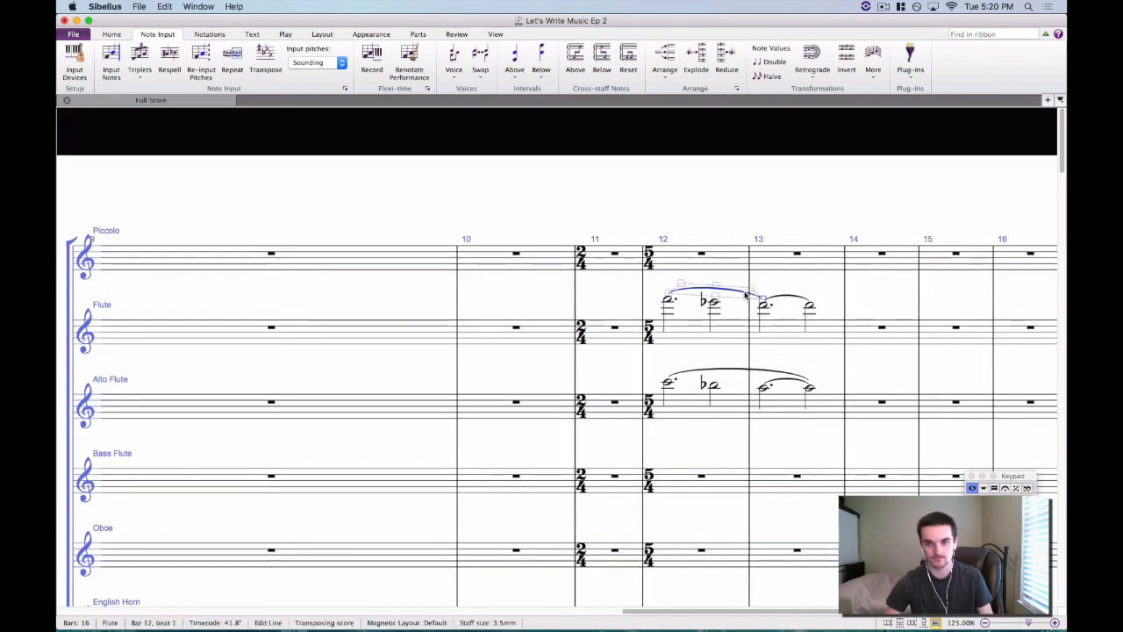
{"action": "key", "text": "space"}
Add a p dynamic to the first note of bar 12 on both the Flute and Alto Flute staves.
{"action": "left_click", "coordinate": [668, 301]}
{"action": "key", "text": "super+e"}
{"action": "key", "text": "super+p"}
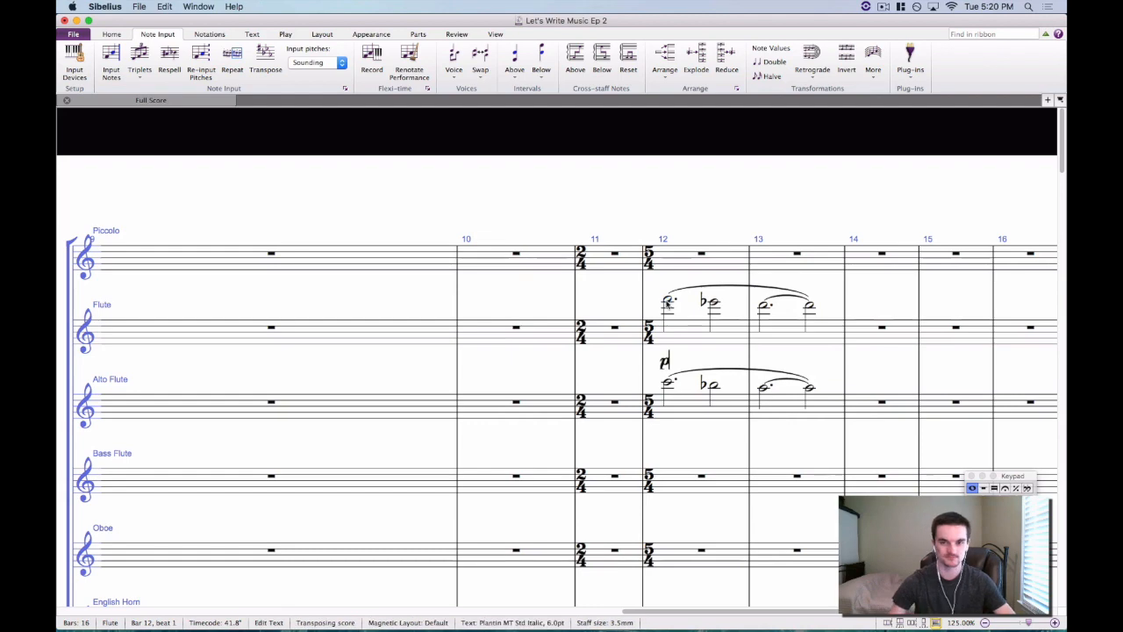
{"action": "left_click", "coordinate": [669, 384]}
{"action": "key", "text": "super+e"}
{"action": "key", "text": "super+p"}
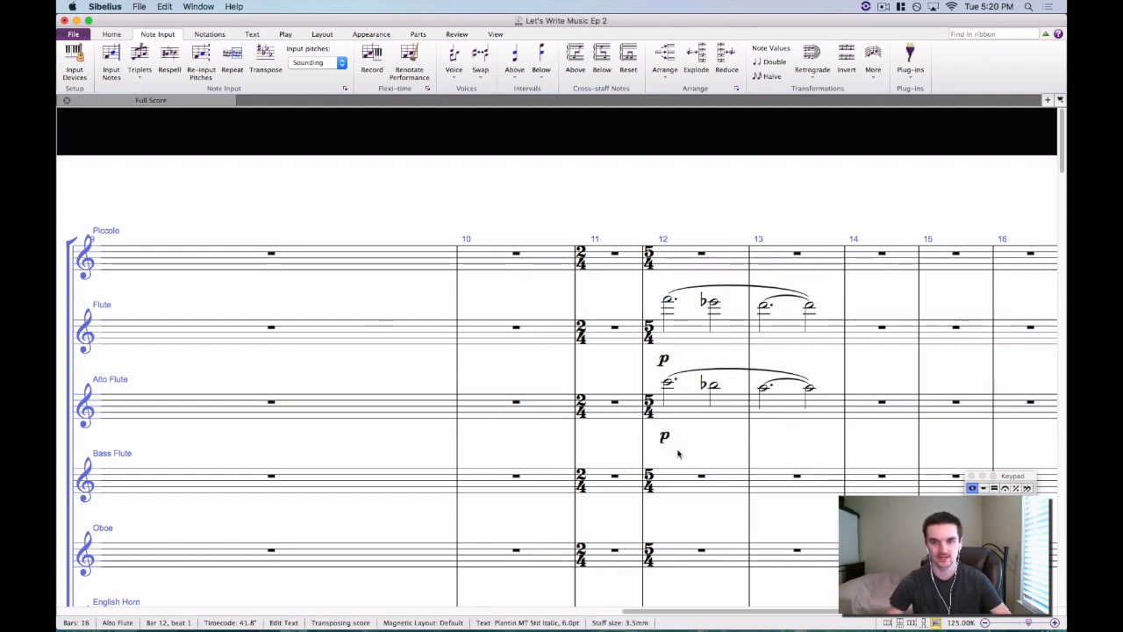
{"action": "key", "text": "Escape"}
{"action": "scroll", "coordinate": [777, 368], "scroll_direction": "down", "scroll_amount": 3}
{"action": "scroll", "coordinate": [746, 346], "scroll_direction": "up", "scroll_amount": 2}
{"action": "scroll", "coordinate": [729, 352], "scroll_direction": "down", "scroll_amount": 6}
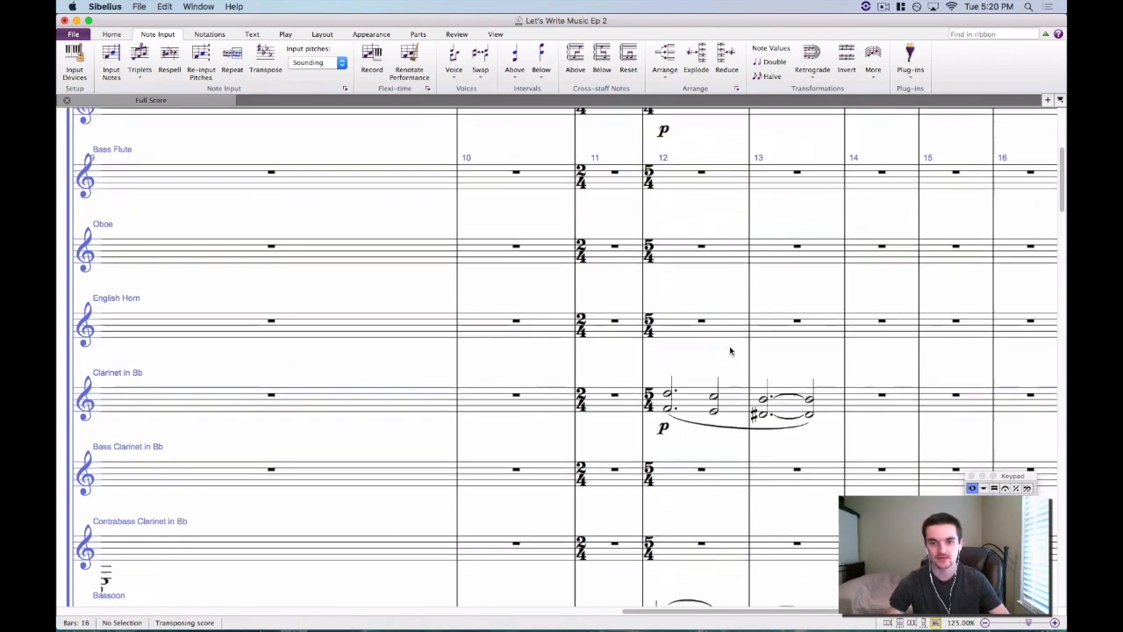
Replace the Bassoon's bar 12 slur with one spanning from the start of bar 12 to the end of bar 13.
{"action": "left_click", "coordinate": [688, 374]}
{"action": "key", "text": "Delete"}
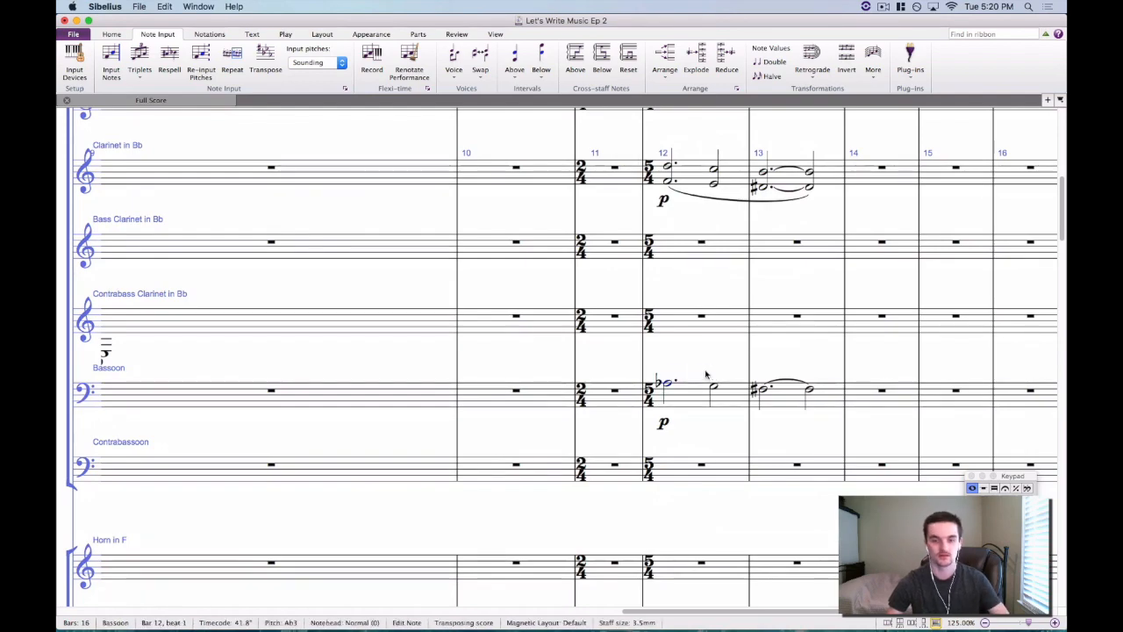
{"action": "key", "text": "s"}
{"action": "key", "text": "space"}
{"action": "key", "text": "space"}
{"action": "key", "text": "Escape"}
{"action": "scroll", "coordinate": [714, 413], "scroll_direction": "down", "scroll_amount": 10}
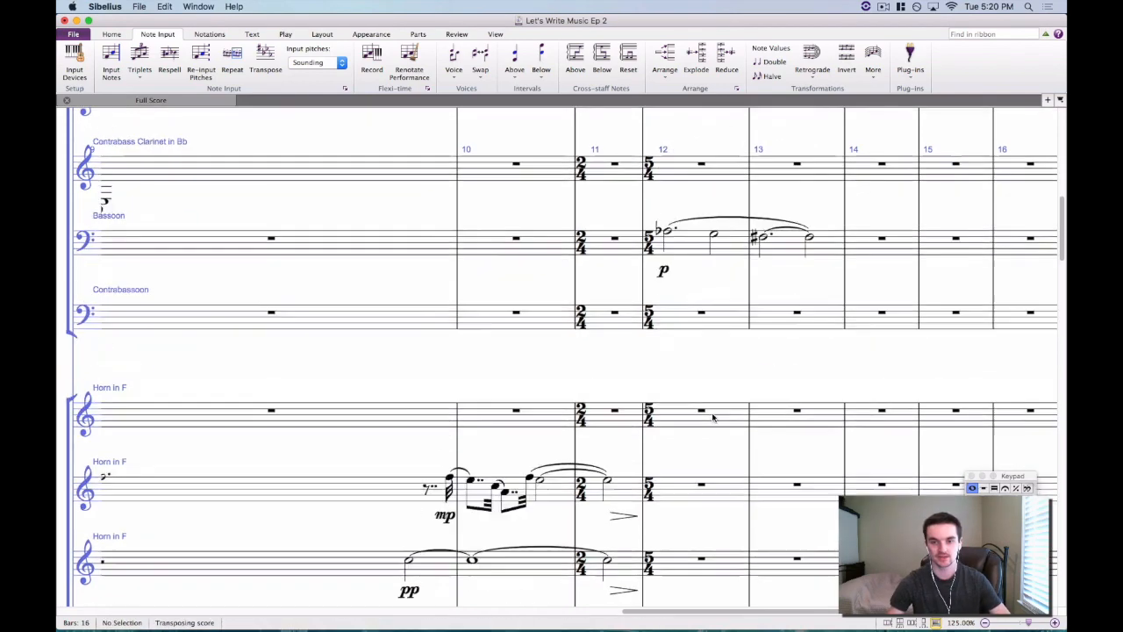
Look over the remaining staves down to the strings and play back the woodwind chords in bars 12 and 13.
{"action": "scroll", "coordinate": [716, 438], "scroll_direction": "down", "scroll_amount": 15}
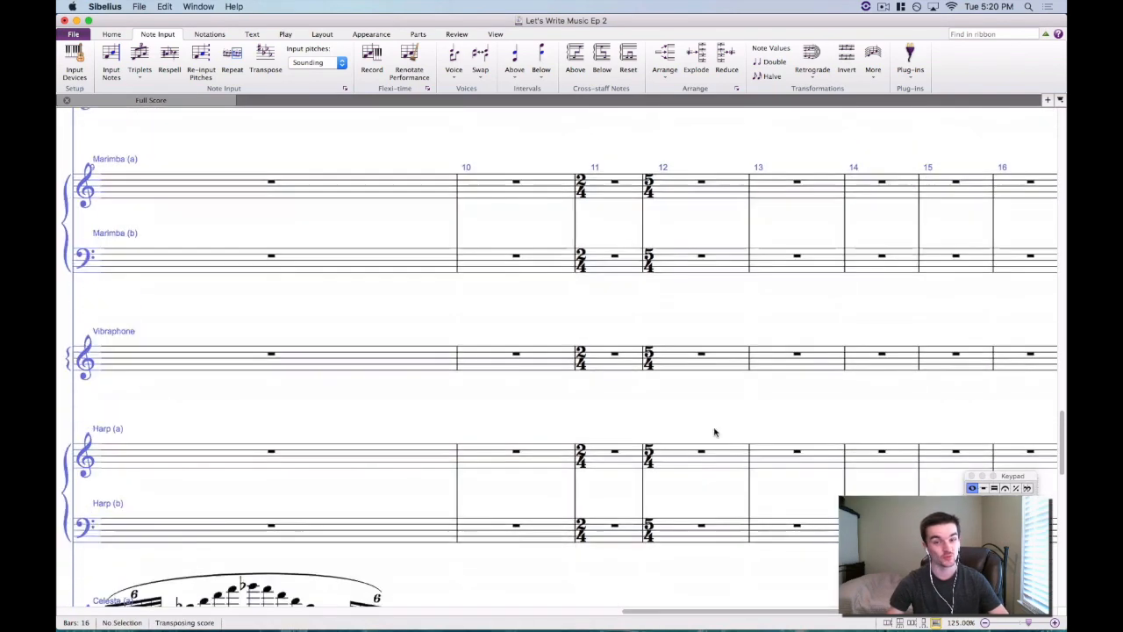
{"action": "scroll", "coordinate": [714, 433], "scroll_direction": "down", "scroll_amount": 3}
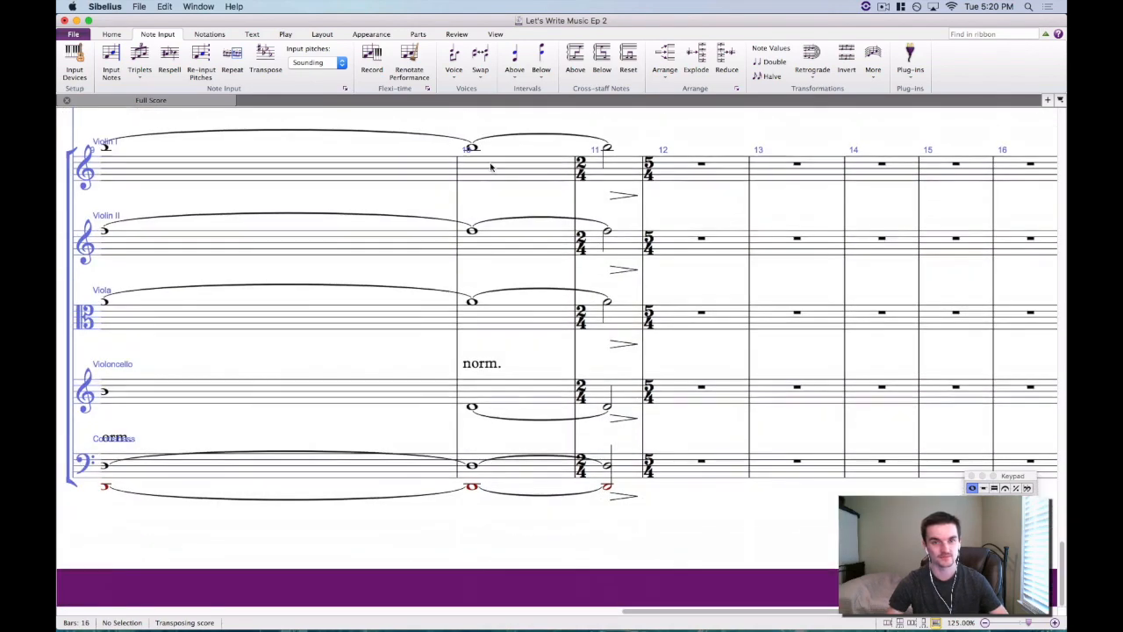
{"action": "scroll", "coordinate": [614, 158], "scroll_direction": "up", "scroll_amount": 18}
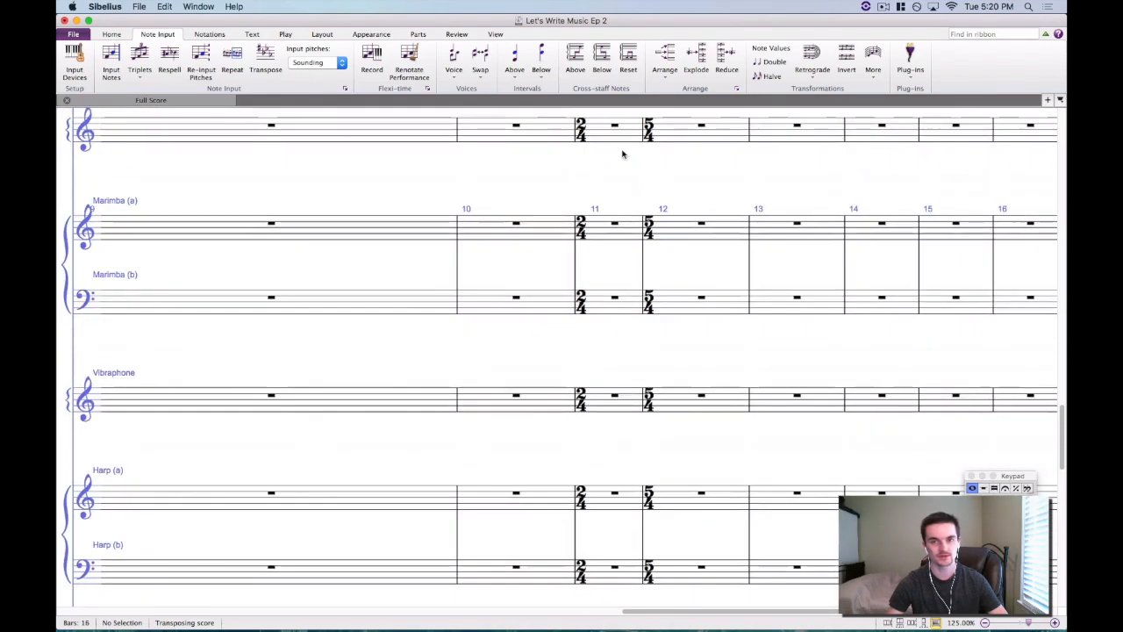
{"action": "scroll", "coordinate": [608, 172], "scroll_direction": "up", "scroll_amount": 10}
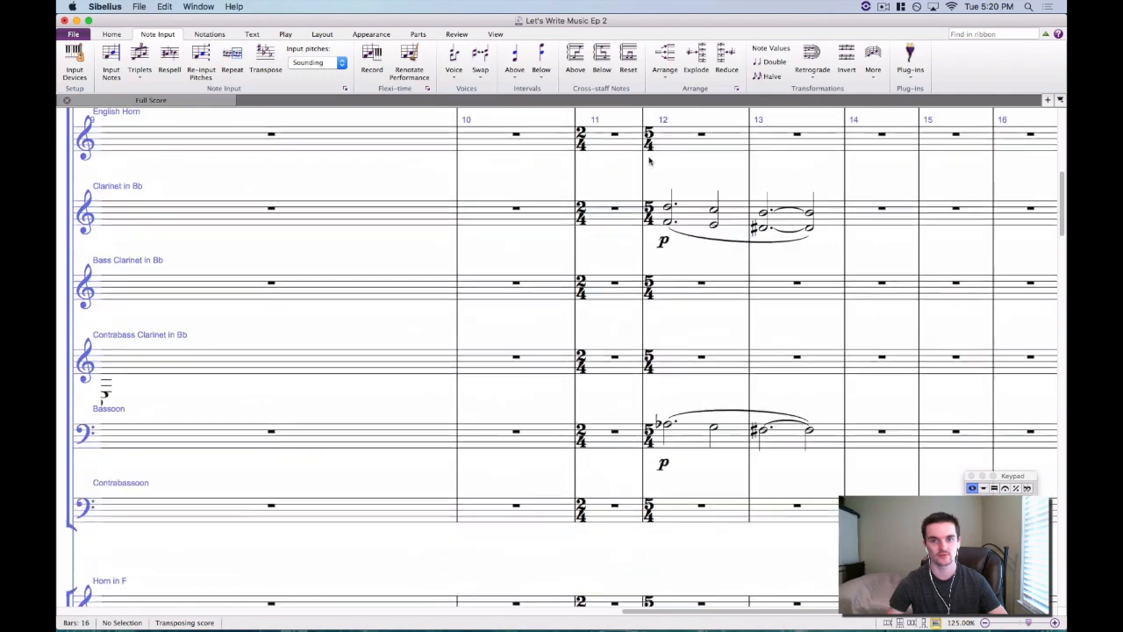
{"action": "left_click", "coordinate": [672, 207]}
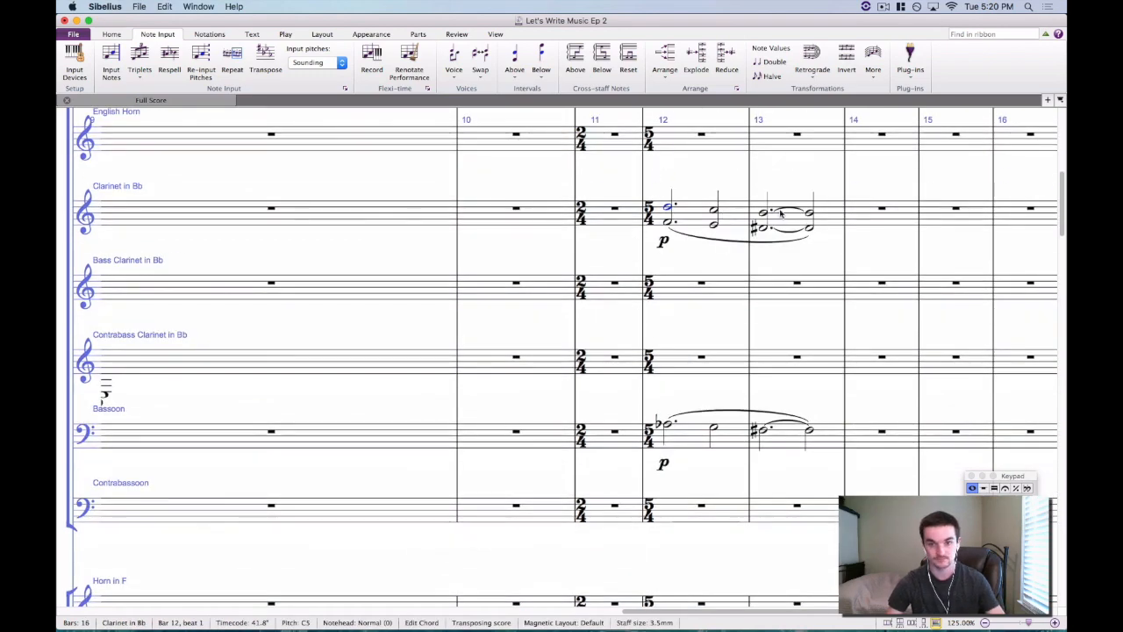
{"action": "key", "text": "super+minus"}
{"action": "key", "text": "super+minus"}
{"action": "left_click_drag", "start_coordinate": [760, 188], "coordinate": [588, 301]}
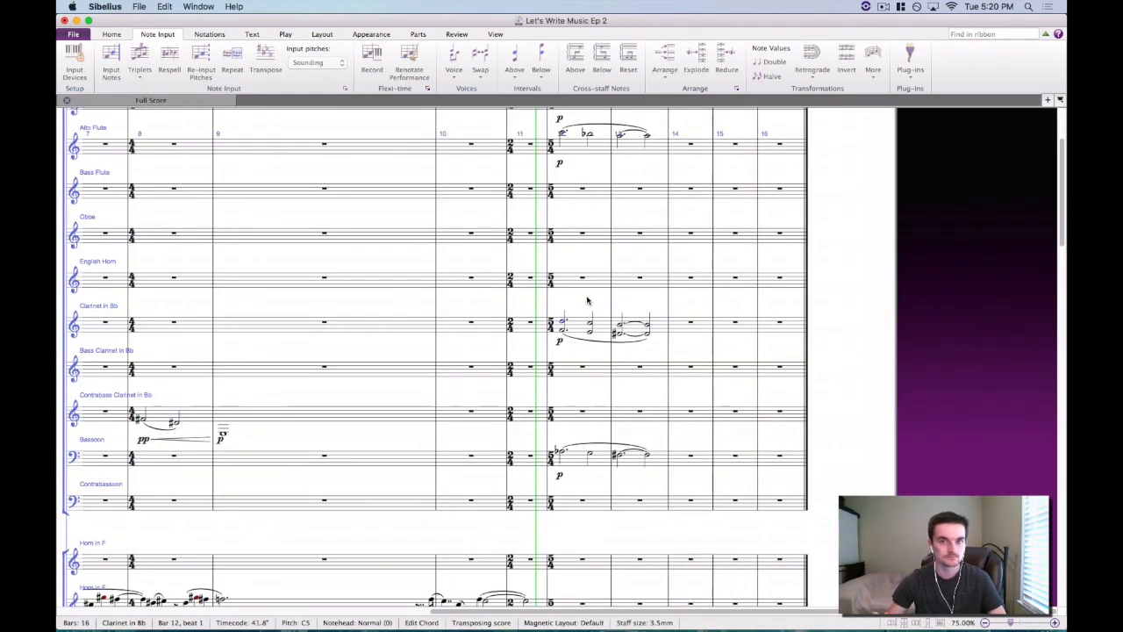
{"action": "key", "text": "space"}
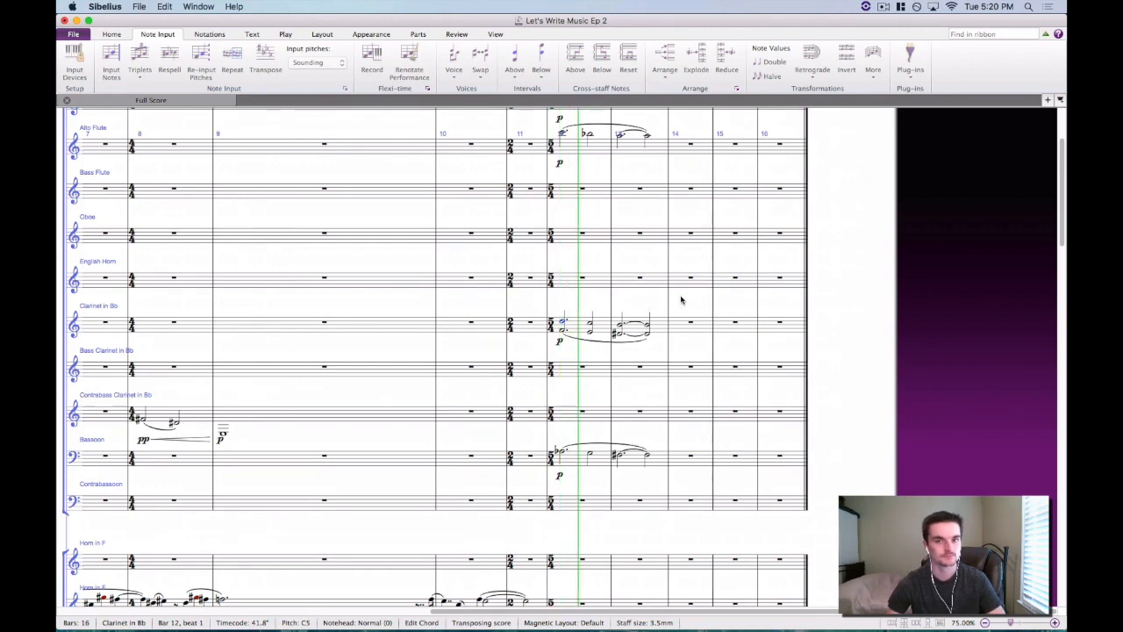
{"action": "scroll", "coordinate": [671, 300], "scroll_direction": "up", "scroll_amount": 4}
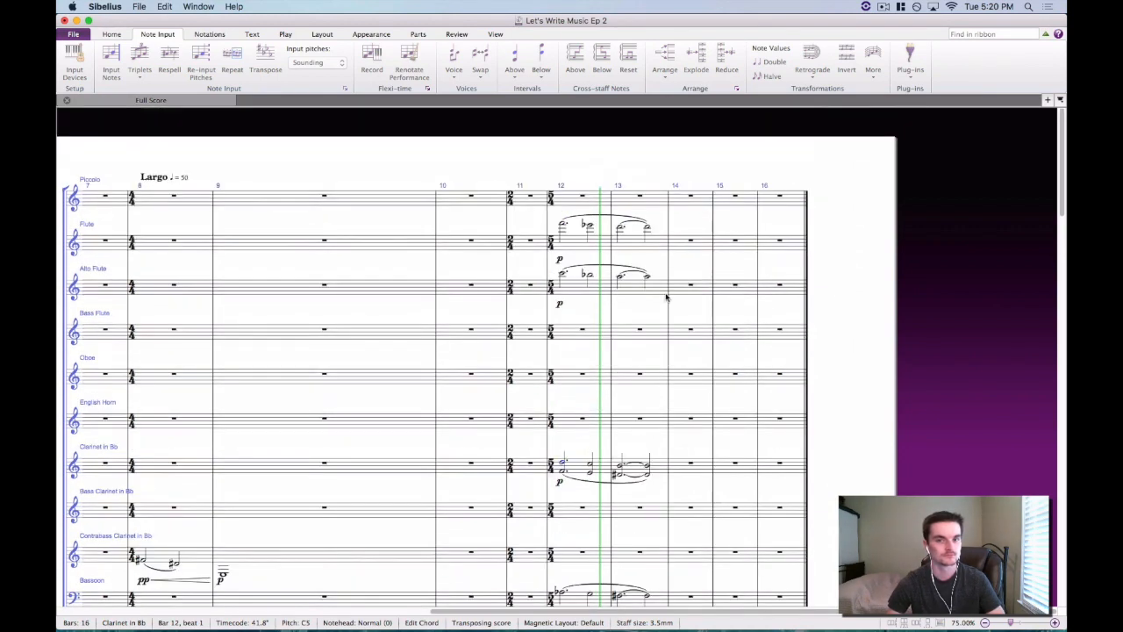
{"action": "key", "text": "space"}
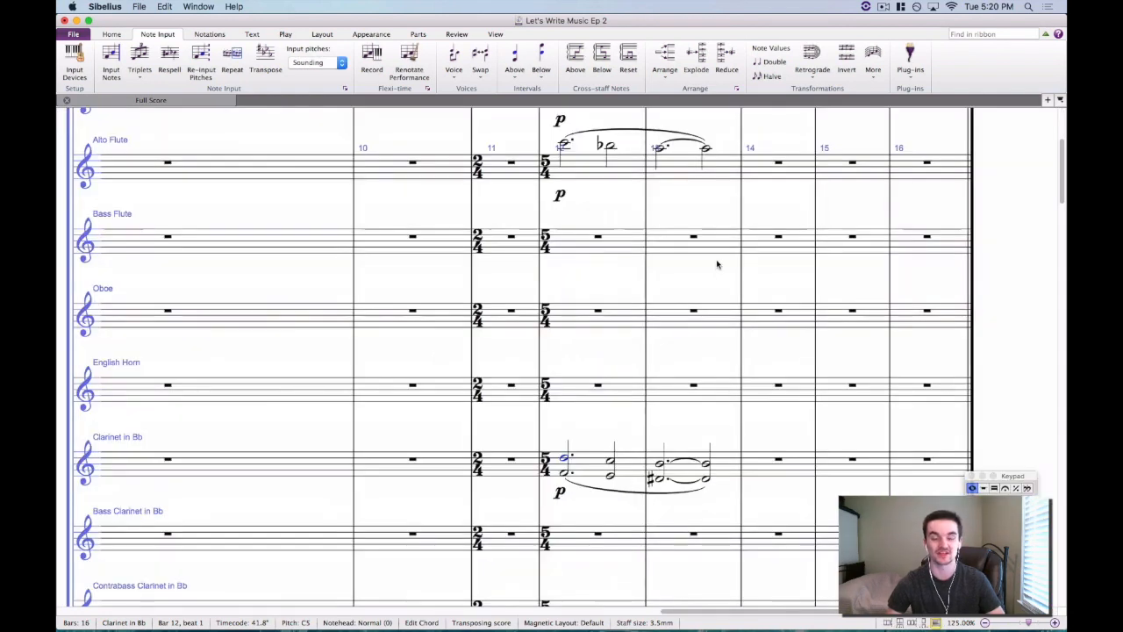
Switch to the Let's Write Music Episode 2 MELODIC SKETCH score, view its opening tempo marking, and return to Let's Write Music Ep 2.
{"action": "scroll", "coordinate": [685, 304], "scroll_direction": "up", "scroll_amount": 6}
{"action": "mouse_move", "coordinate": [840, 620]}
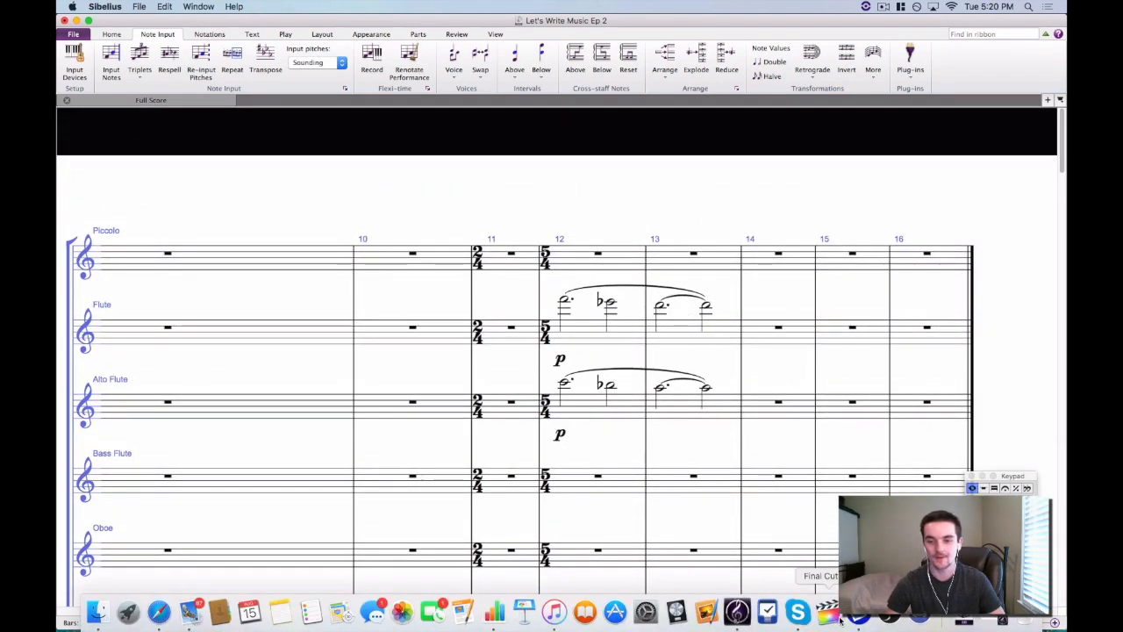
{"action": "left_click", "coordinate": [985, 623]}
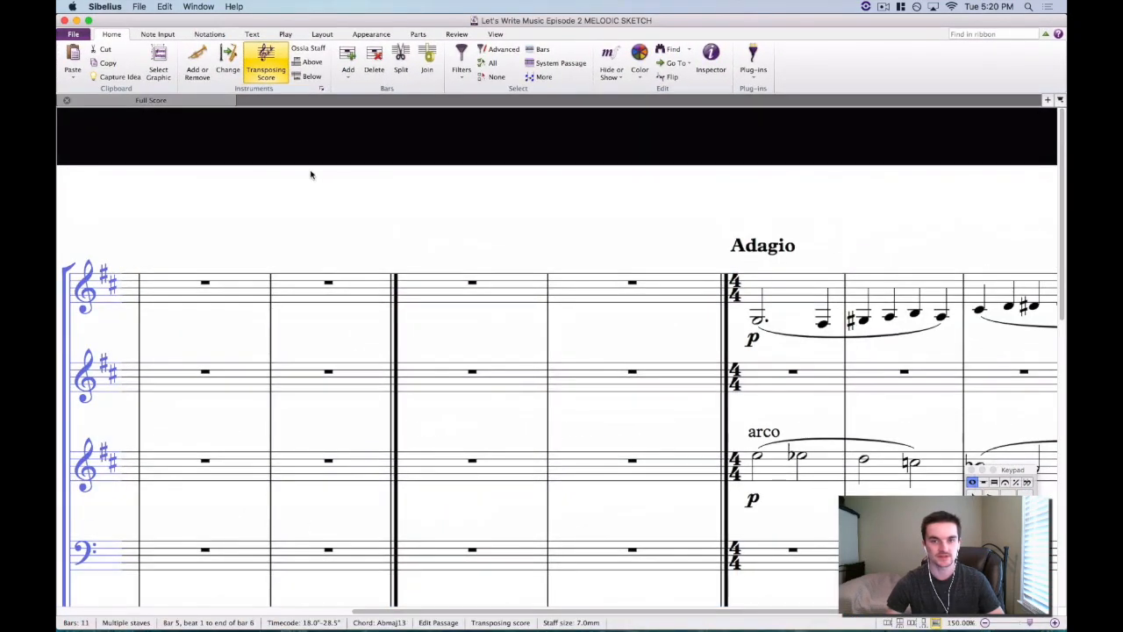
{"action": "left_click_drag", "start_coordinate": [295, 207], "coordinate": [911, 225]}
{"action": "left_click", "coordinate": [564, 213]}
{"action": "left_click", "coordinate": [660, 218]}
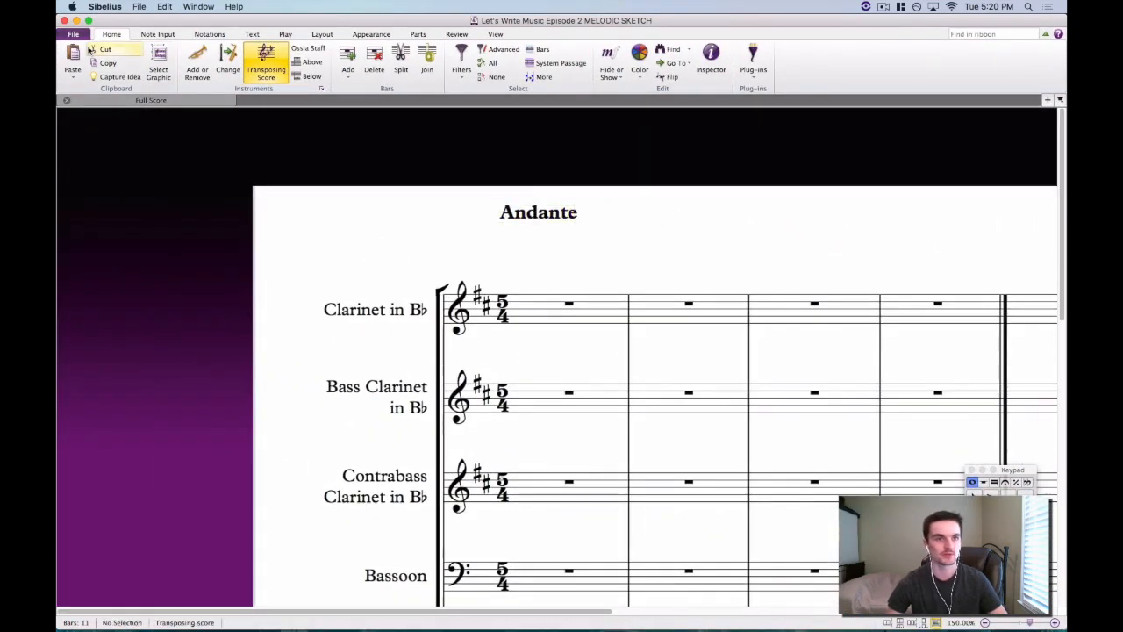
{"action": "left_click", "coordinate": [76, 20]}
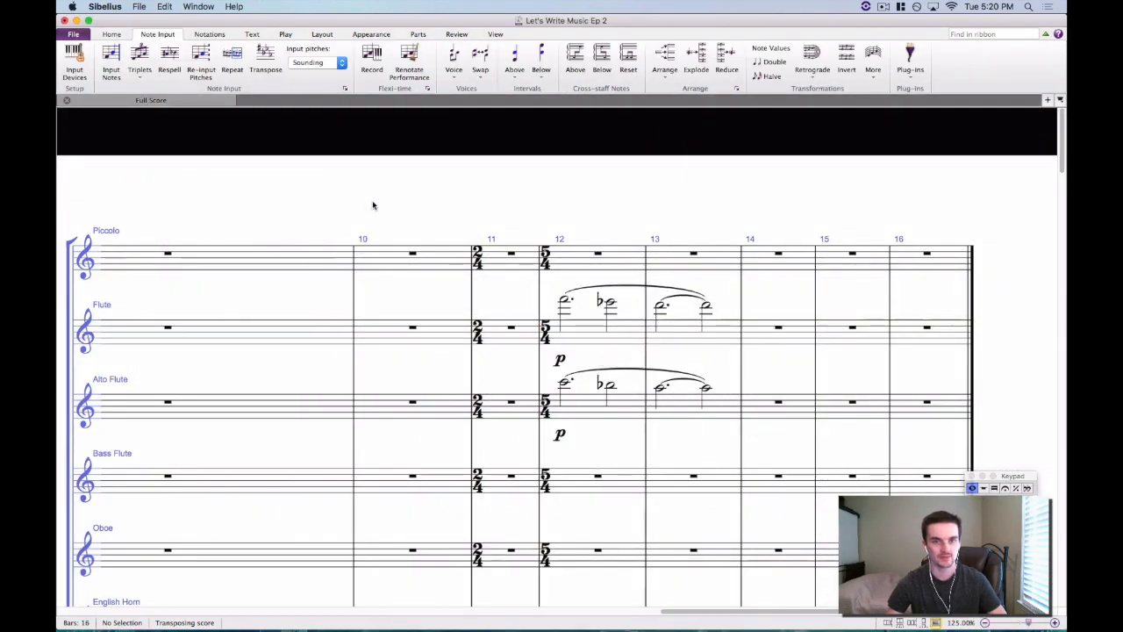
Copy the Largo tempo marking from bar 8 to the start of bar 12.
{"action": "left_click_drag", "start_coordinate": [705, 612], "coordinate": [296, 596]}
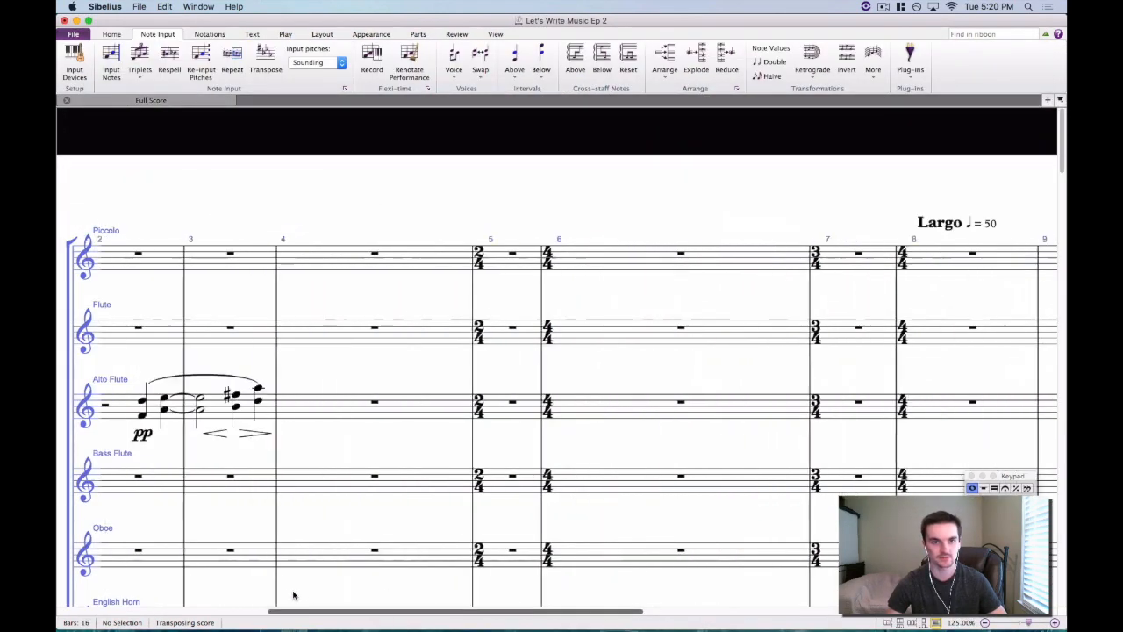
{"action": "scroll", "coordinate": [366, 594], "scroll_direction": "right", "scroll_amount": 3}
{"action": "left_click", "coordinate": [790, 222]}
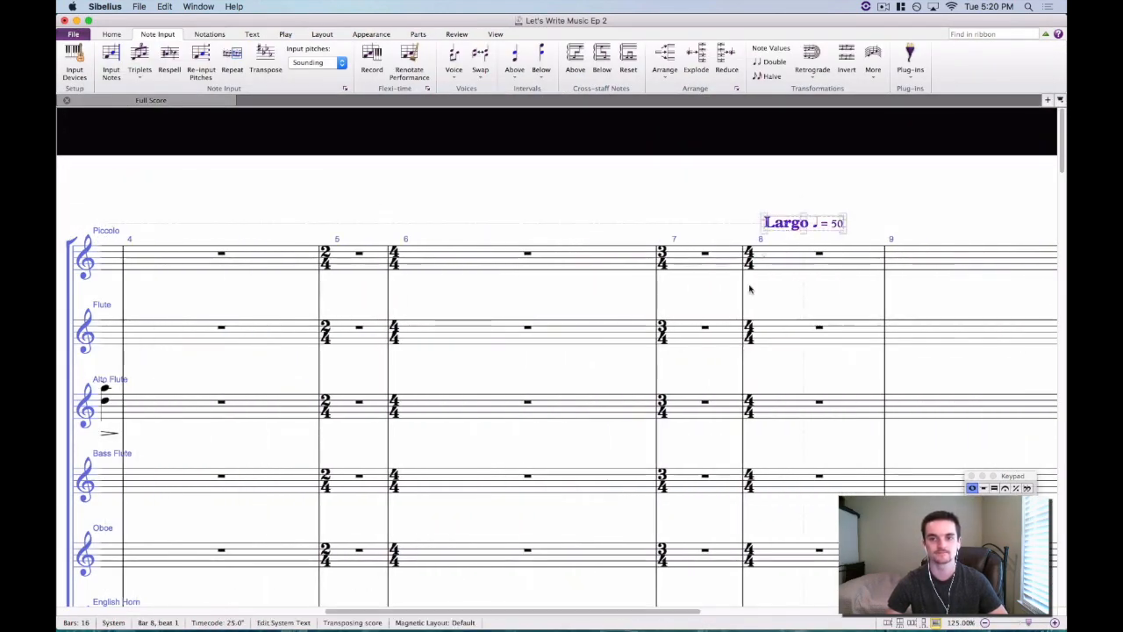
{"action": "left_click_drag", "start_coordinate": [454, 614], "coordinate": [768, 621]}
{"action": "left_click", "coordinate": [639, 269]}
{"action": "key", "text": "super+v"}
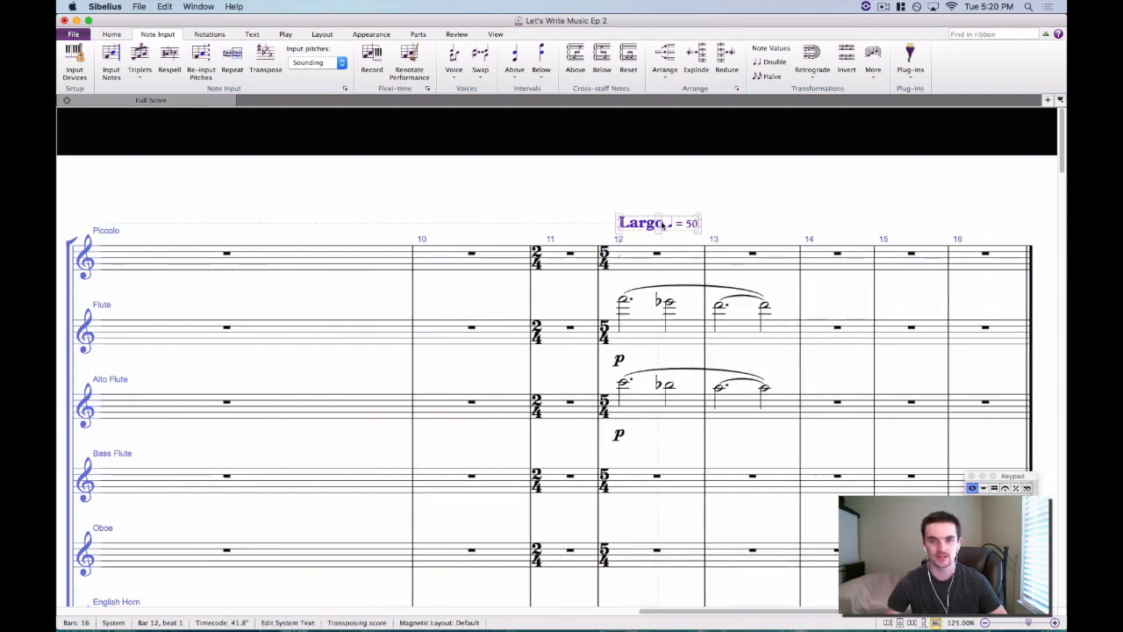
Change the tempo marking at bar 12 to Light with a quarter note equal to 90.
{"action": "double_click", "coordinate": [667, 225]}
{"action": "left_click_drag", "start_coordinate": [664, 224], "coordinate": [625, 225]}
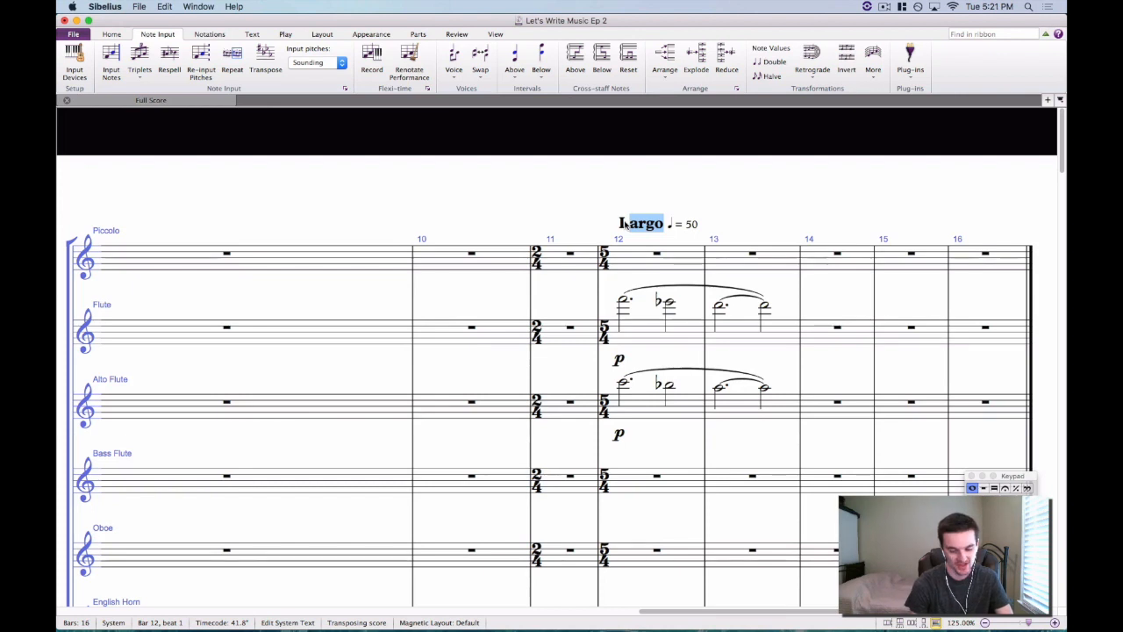
{"action": "type", "text": "Li"}
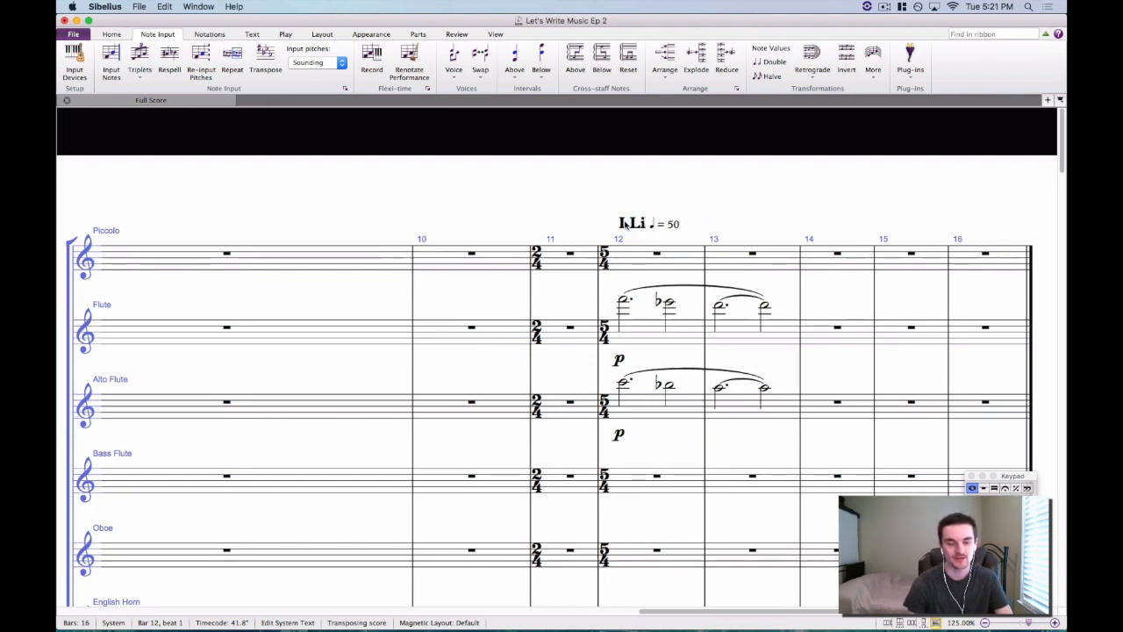
{"action": "key", "text": "BackSpace"}
{"action": "key", "text": "BackSpace"}
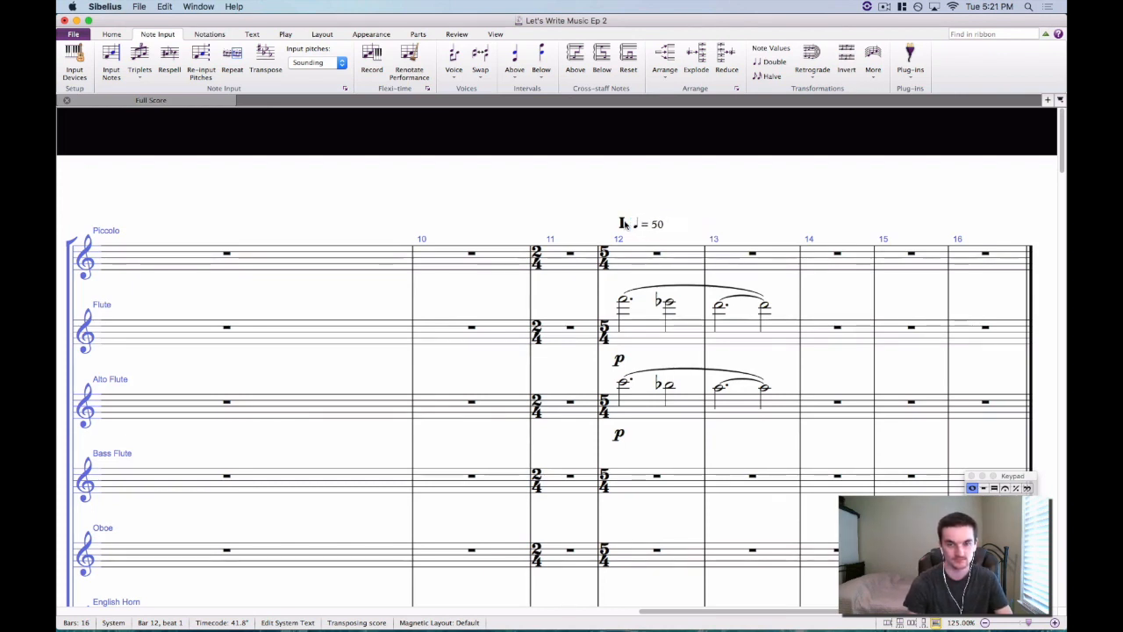
{"action": "type", "text": "Light"}
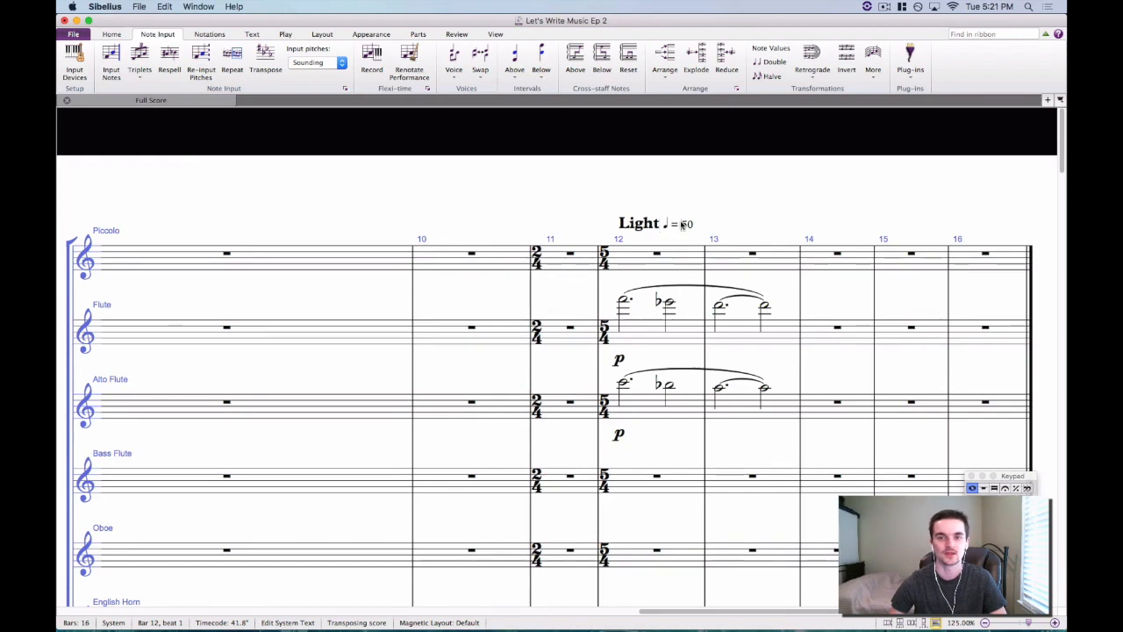
{"action": "key", "text": "BackSpace"}
{"action": "type", "text": "9"}
{"action": "key", "text": "Escape"}
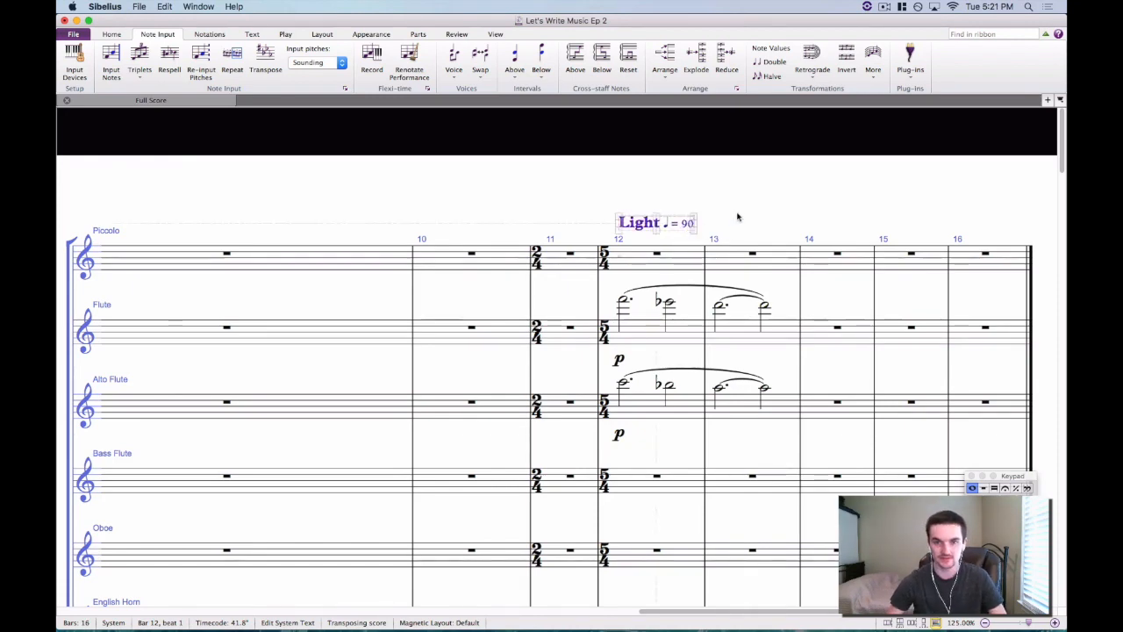
{"action": "key", "text": "Escape"}
Play back the woodwind chords from bar 12 at the new tempo.
{"action": "left_click", "coordinate": [624, 300]}
{"action": "key", "text": "super+minus"}
{"action": "key", "text": "super+minus"}
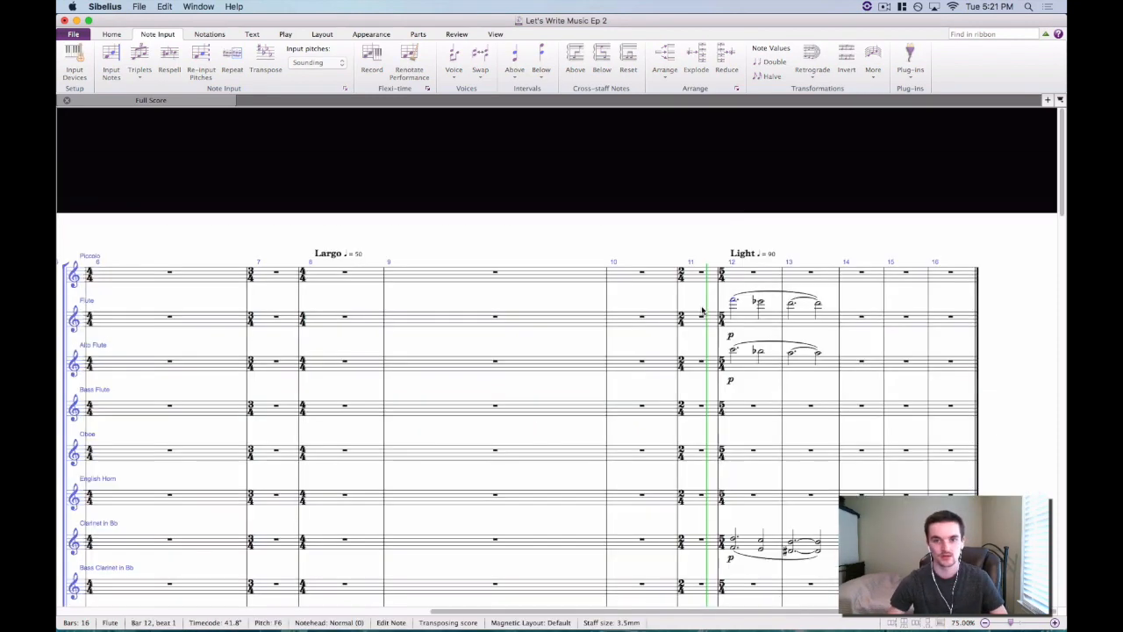
{"action": "scroll", "coordinate": [774, 326], "scroll_direction": "down", "scroll_amount": 3}
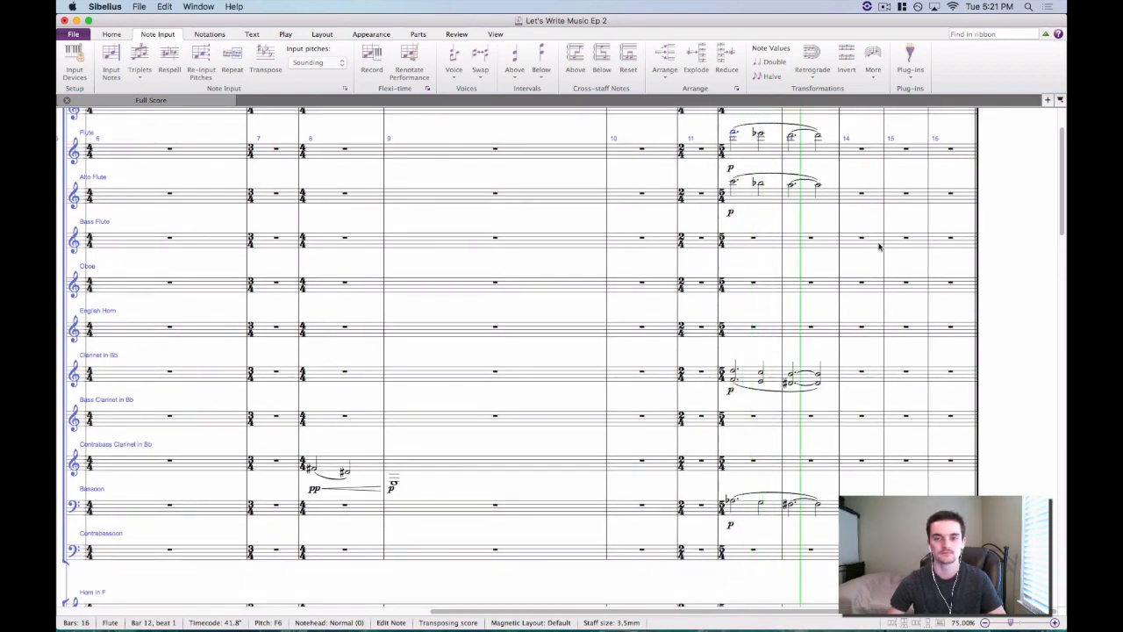
{"action": "key", "text": "Escape"}
Reduce the Flute through Bassoon parts of bars 12 and 13 onto the existing Celesta staff.
{"action": "key", "text": "super+plus"}
{"action": "key", "text": "super+plus"}
{"action": "left_click_drag", "start_coordinate": [786, 274], "coordinate": [623, 248]}
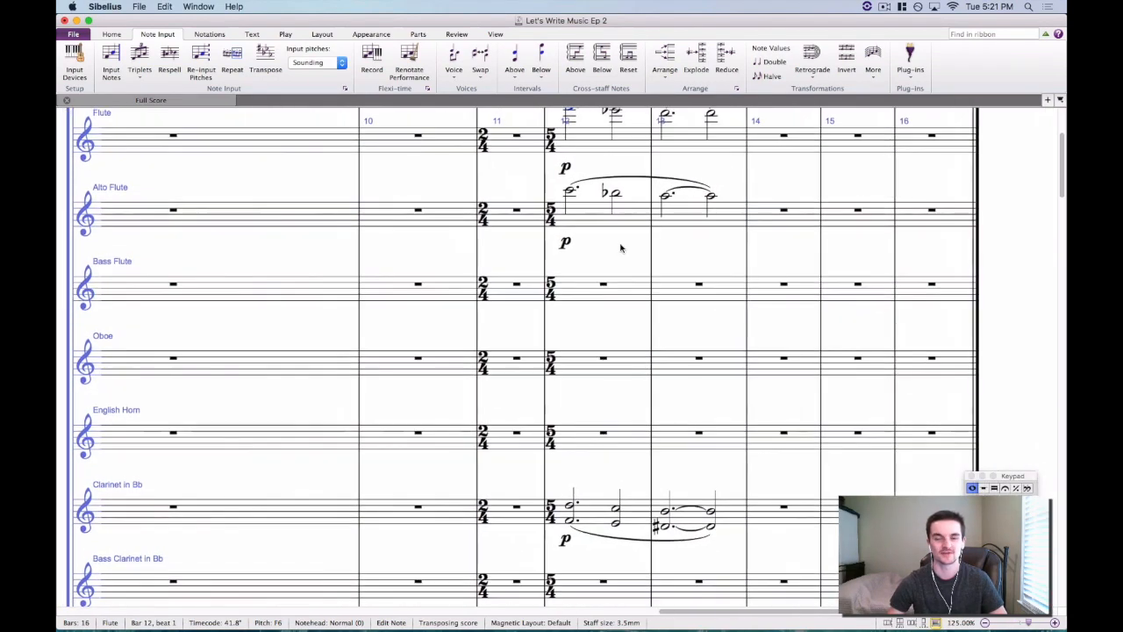
{"action": "scroll", "coordinate": [619, 246], "scroll_direction": "up", "scroll_amount": 2}
{"action": "left_click", "coordinate": [614, 289]}
{"action": "scroll", "coordinate": [667, 246], "scroll_direction": "down", "scroll_amount": 1}
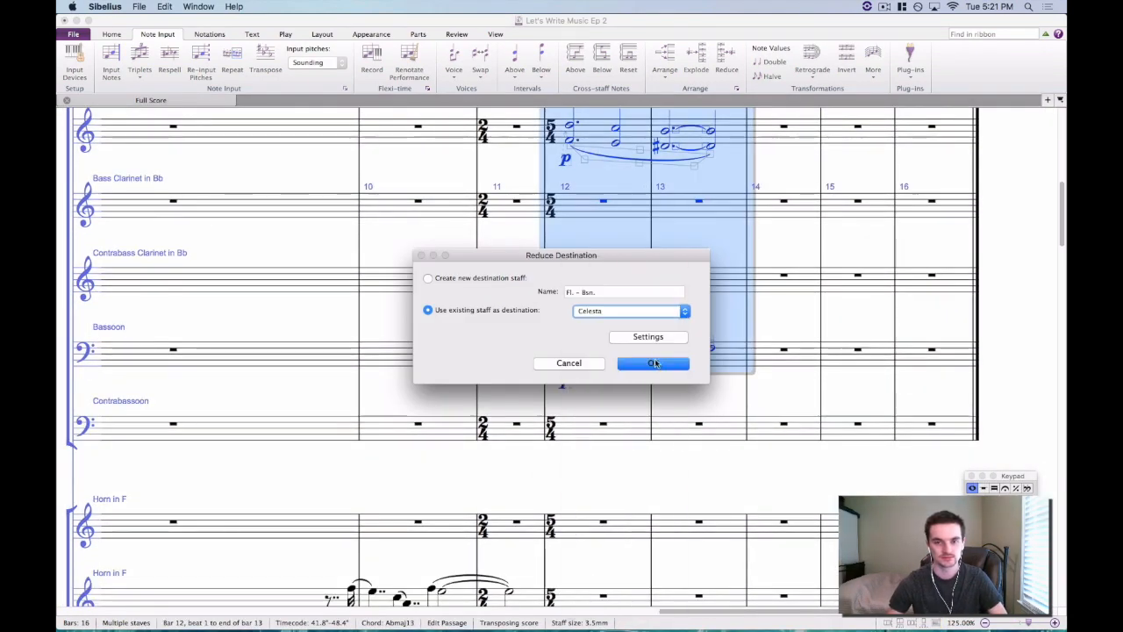
{"action": "left_click", "coordinate": [655, 362]}
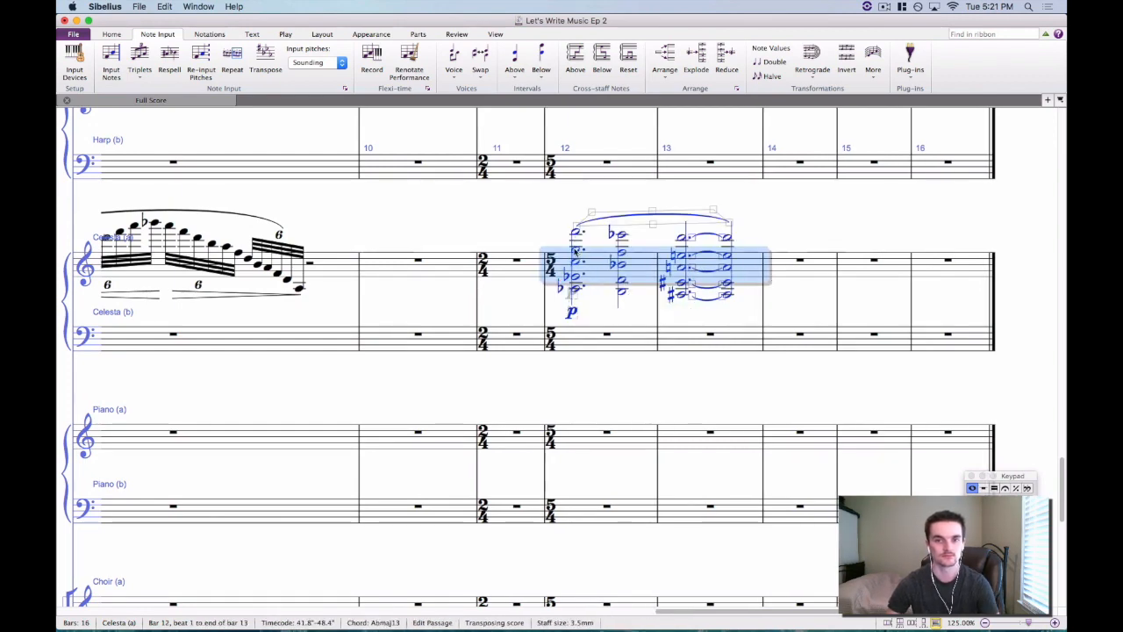
{"action": "key", "text": "Escape"}
Raise the lowest note, Ab4, of the first Celesta chord in bar 12 by an octave.
{"action": "left_click", "coordinate": [619, 234]}
{"action": "key", "text": "Right"}
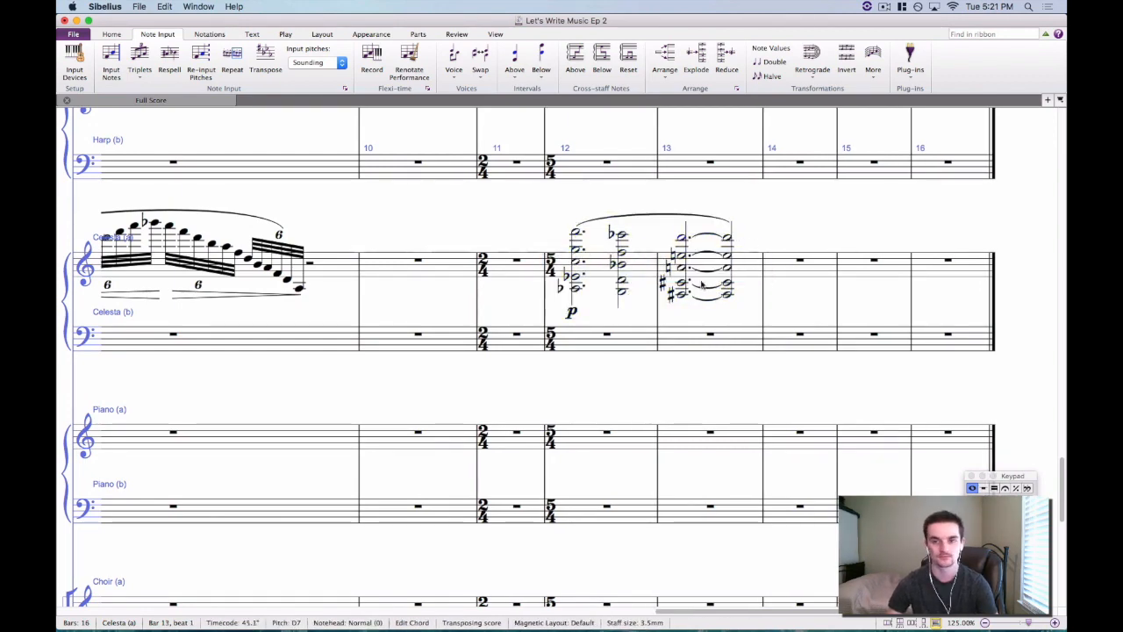
{"action": "key", "text": "Escape"}
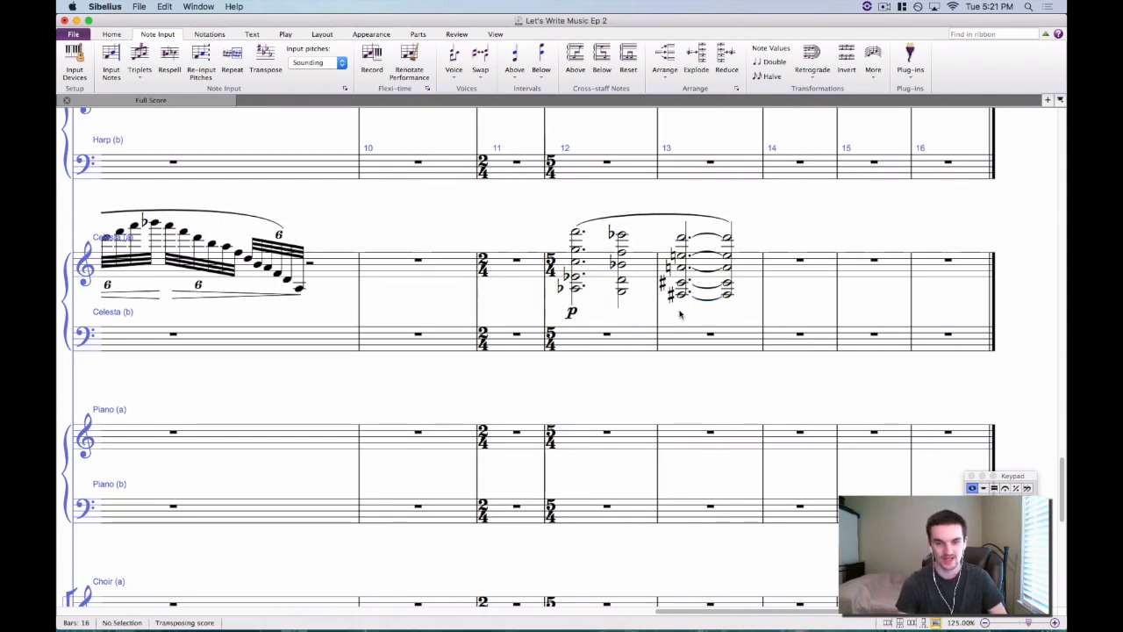
{"action": "key", "text": "super+equal"}
{"action": "key", "text": "super+equal"}
{"action": "scroll", "coordinate": [680, 314], "scroll_direction": "up", "scroll_amount": 3}
{"action": "scroll", "coordinate": [680, 314], "scroll_direction": "right", "scroll_amount": 3}
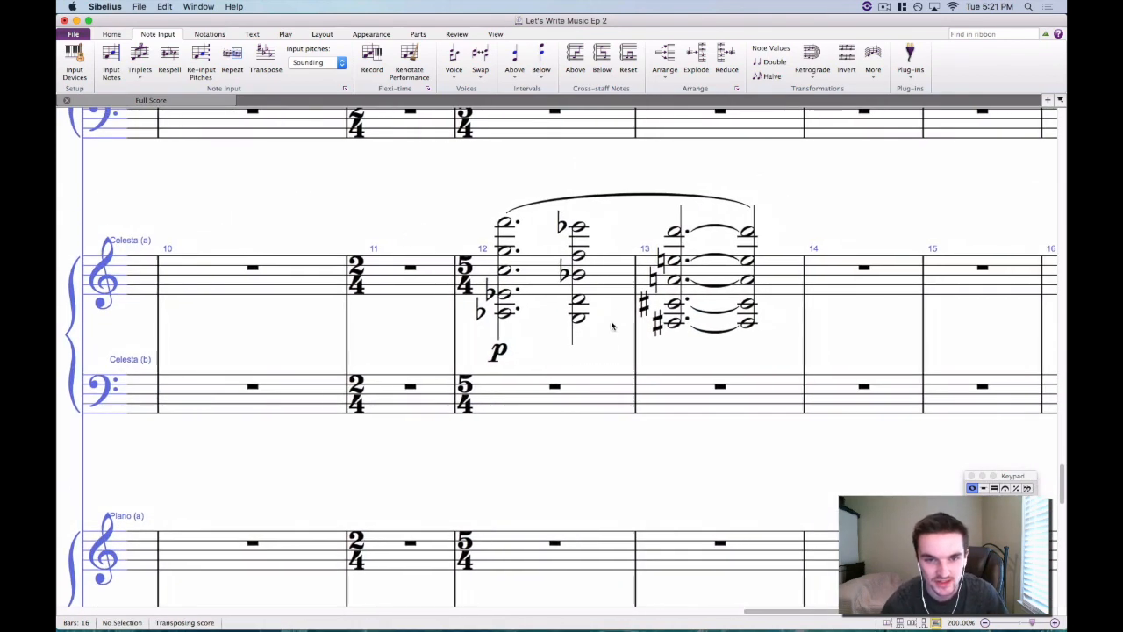
{"action": "left_click", "coordinate": [504, 270]}
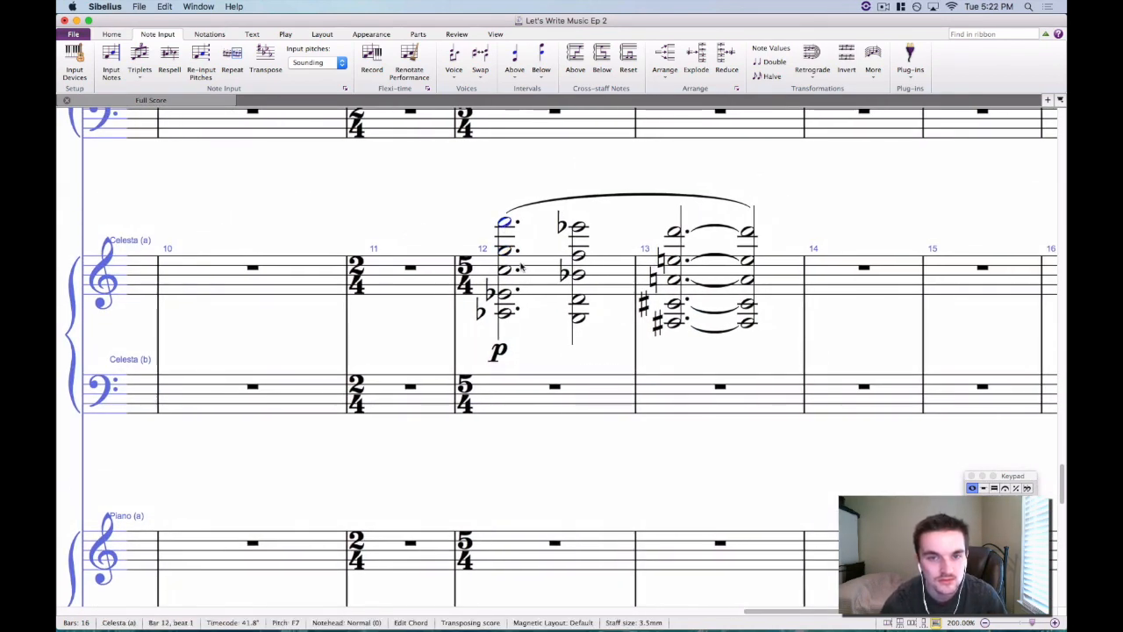
{"action": "left_click", "coordinate": [509, 312]}
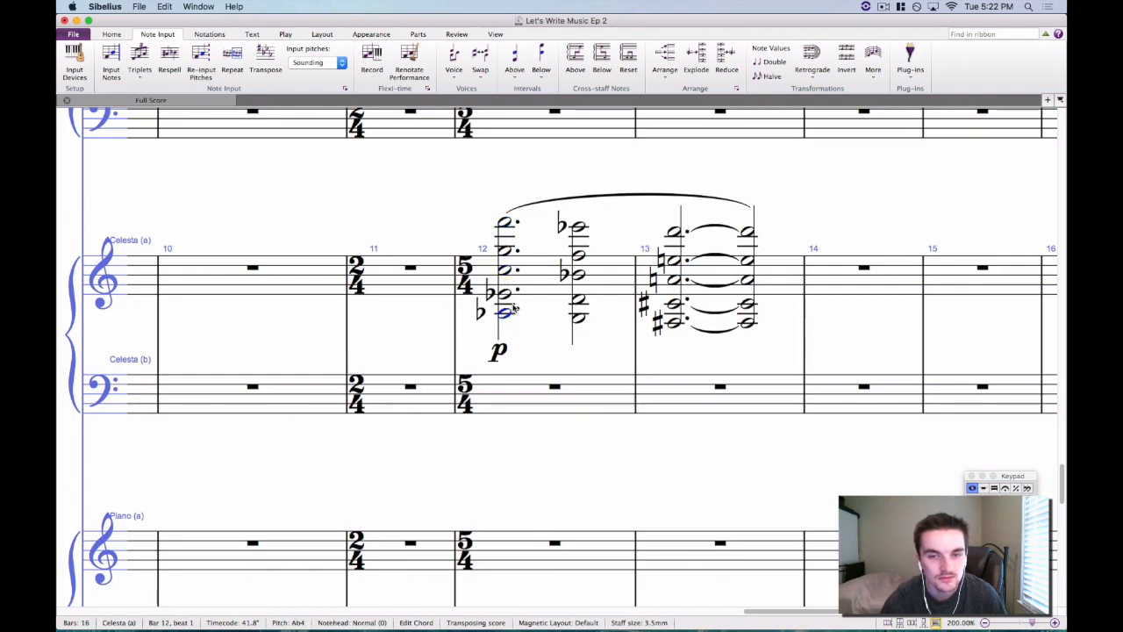
{"action": "key", "text": "super+Up"}
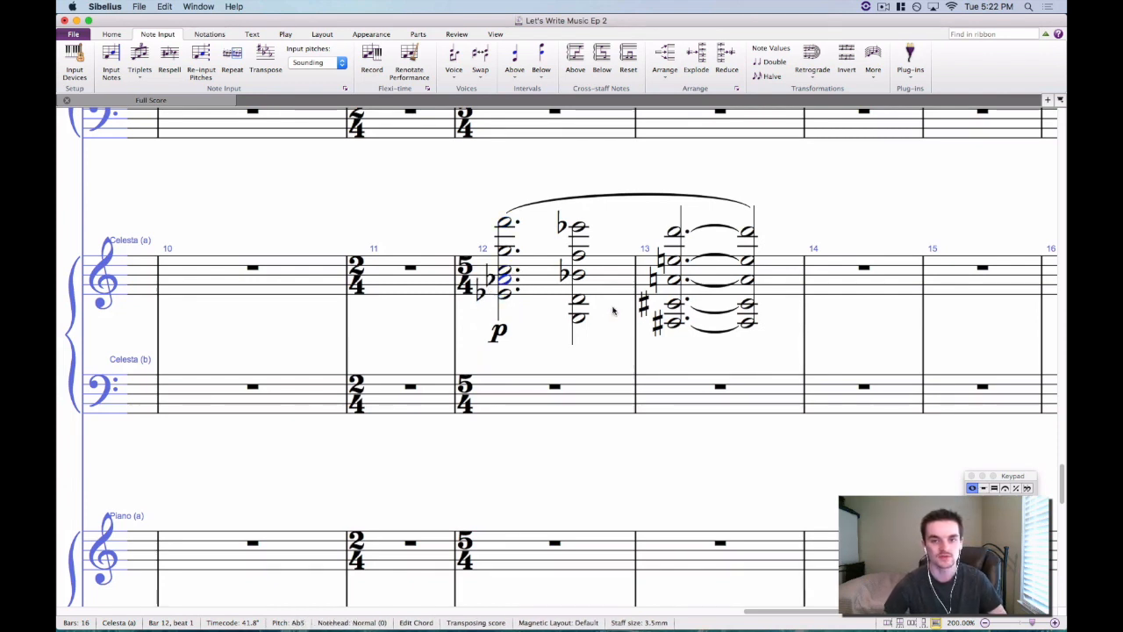
Raise the lowest note of the second Celesta chord in bar 12 and of both tied chords in bar 13 by an octave.
{"action": "left_click", "coordinate": [583, 325]}
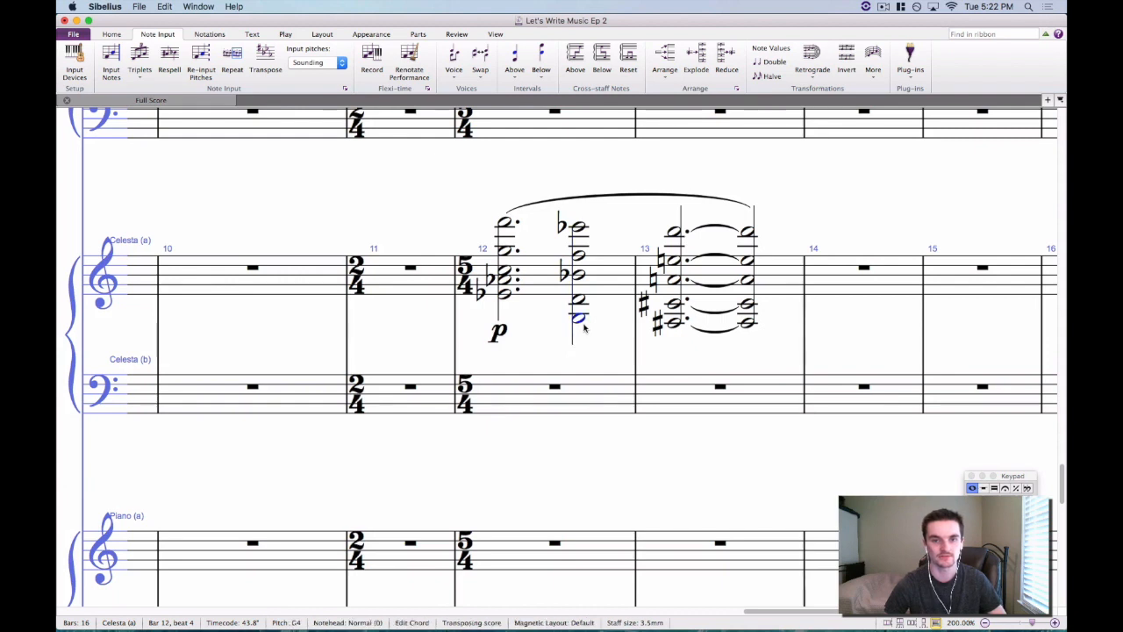
{"action": "key", "text": "Escape"}
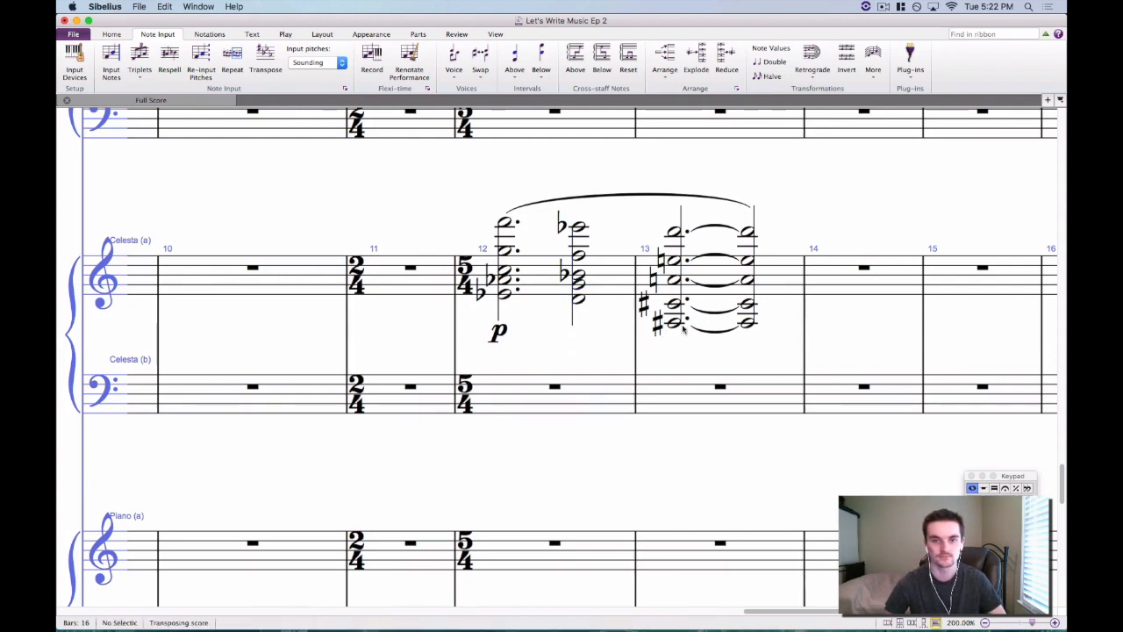
{"action": "left_click", "coordinate": [679, 325]}
{"action": "left_click", "coordinate": [748, 323], "text": "super"}
{"action": "key", "text": "super+Up"}
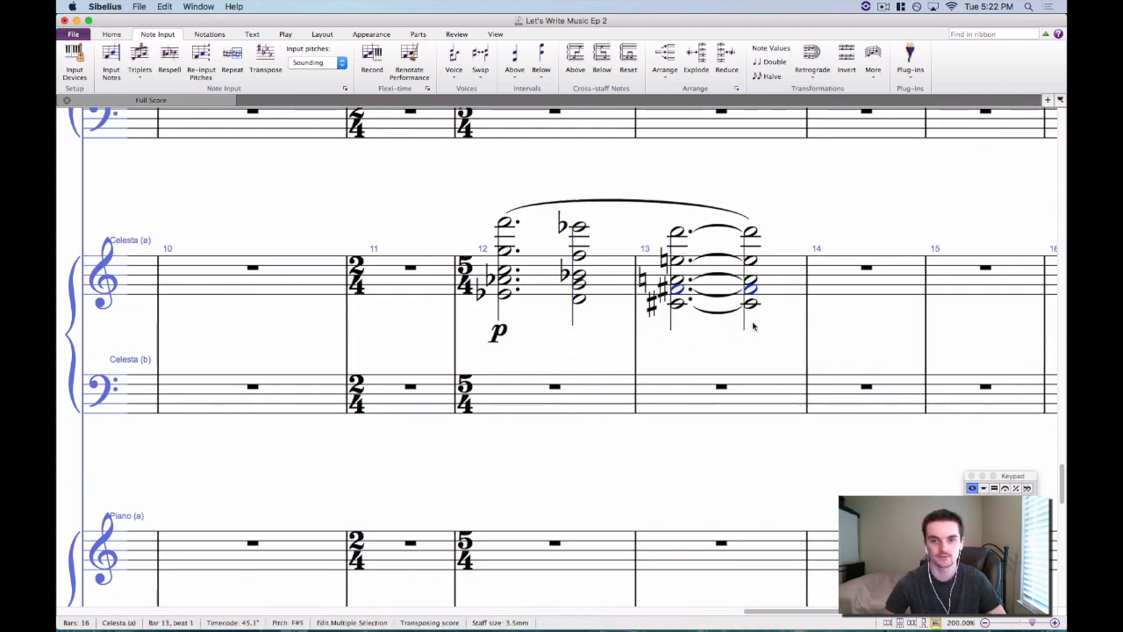
Delete the slur above the Celesta chords in bars 12 and 13.
{"action": "left_click_drag", "start_coordinate": [654, 348], "coordinate": [615, 364]}
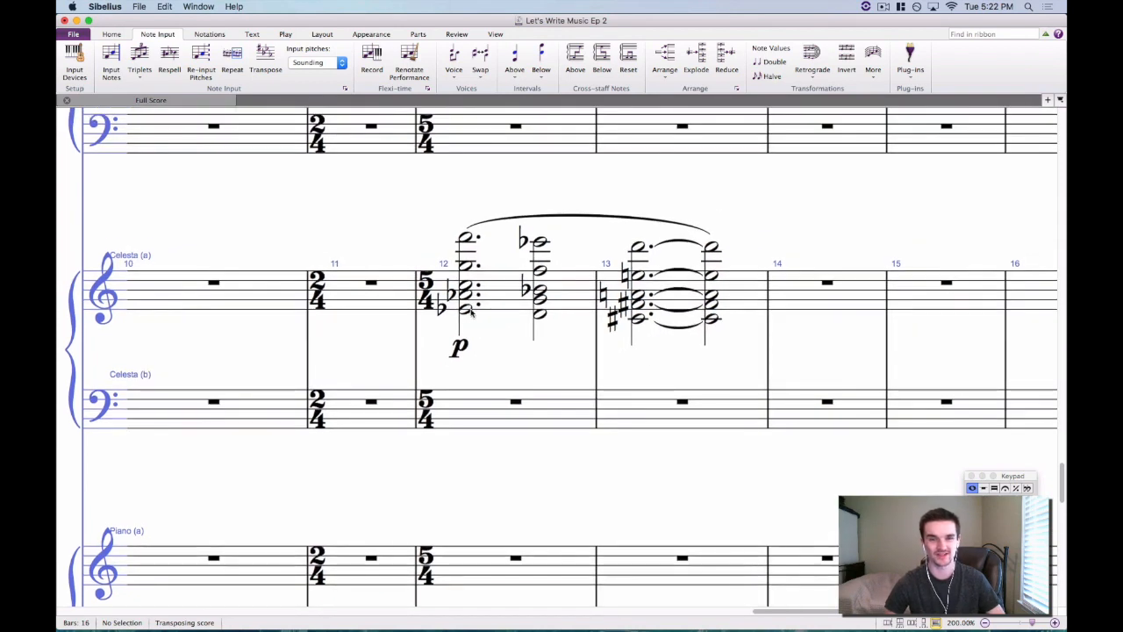
{"action": "left_click", "coordinate": [551, 215]}
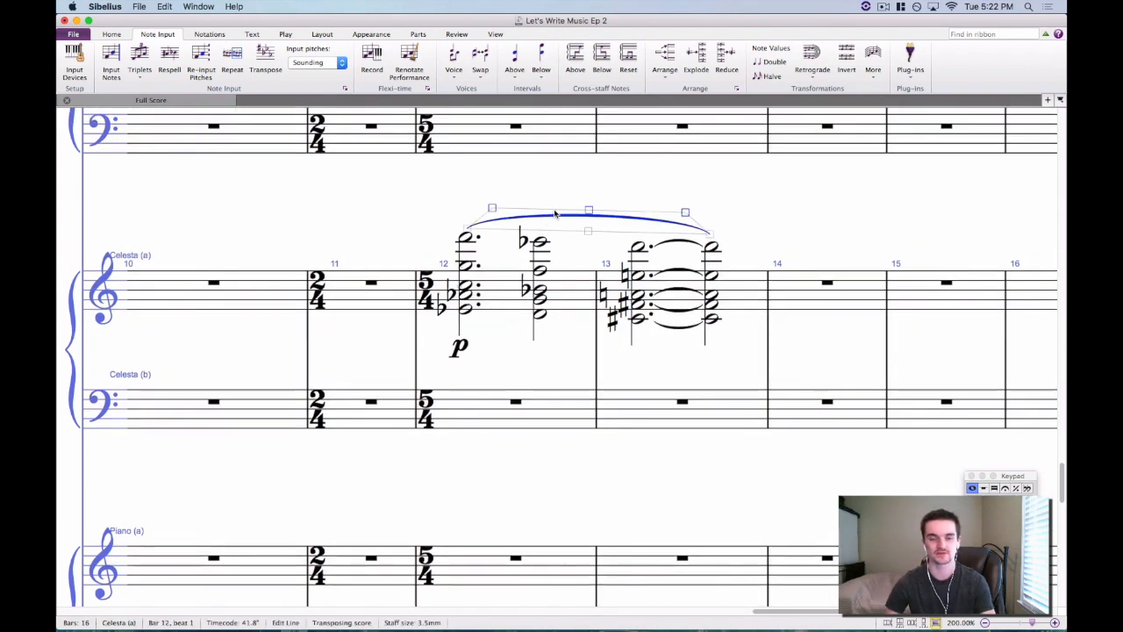
{"action": "key", "text": "Delete"}
{"action": "key", "text": "Escape"}
{"action": "left_click_drag", "start_coordinate": [594, 219], "coordinate": [613, 220]}
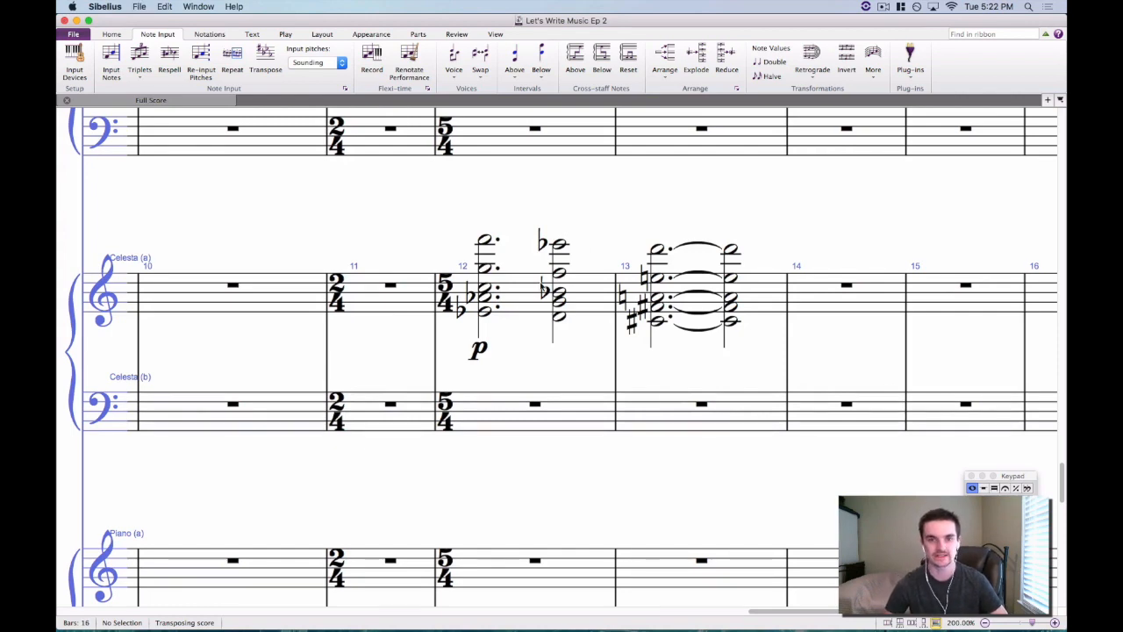
Try moving the three lower notes of each Celesta chord in bars 12 and 13 onto the lower Celesta staff.
{"action": "left_click", "coordinate": [488, 312]}
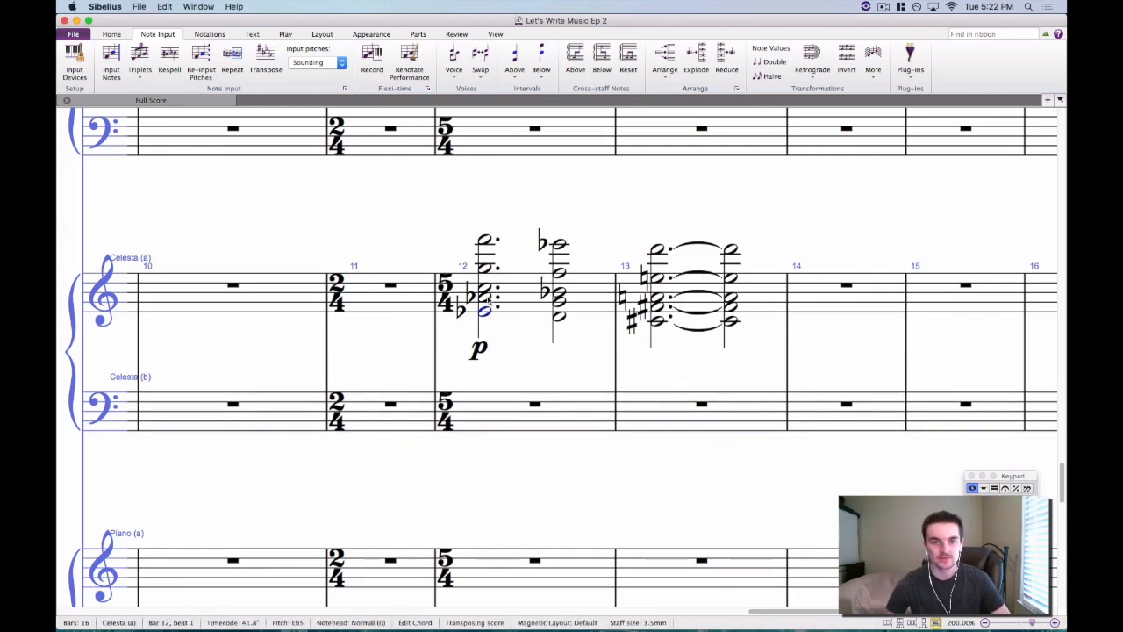
{"action": "left_click", "coordinate": [561, 318], "text": "super"}
{"action": "left_click", "coordinate": [562, 302], "text": "super"}
{"action": "left_click", "coordinate": [562, 293], "text": "super"}
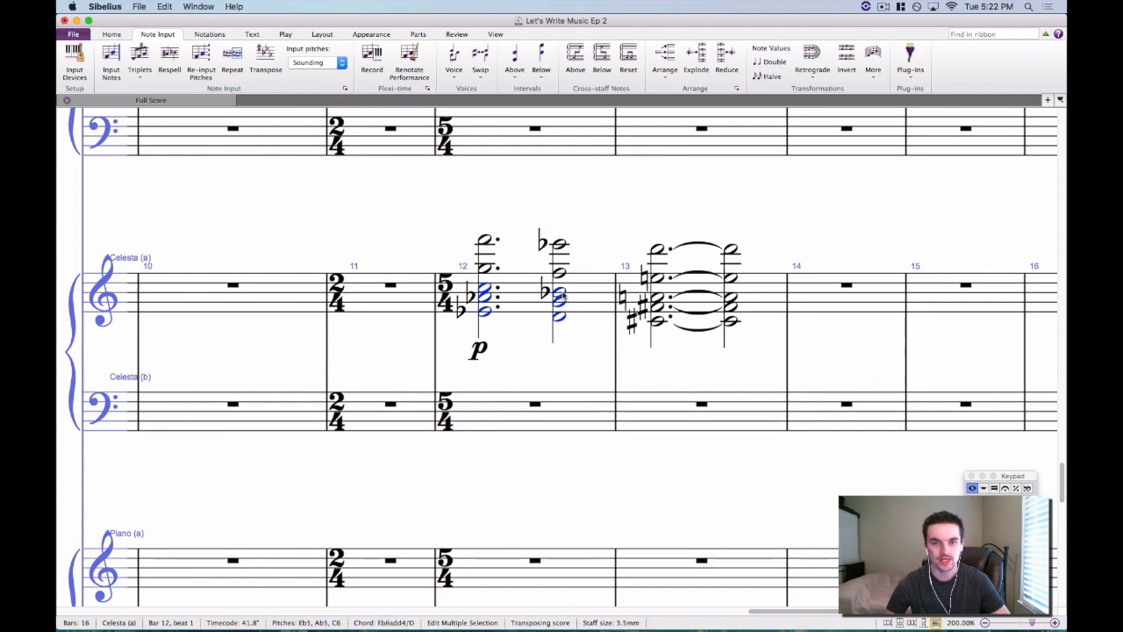
{"action": "left_click", "coordinate": [659, 322], "text": "super"}
{"action": "left_click", "coordinate": [659, 307], "text": "super"}
{"action": "left_click", "coordinate": [659, 298], "text": "super"}
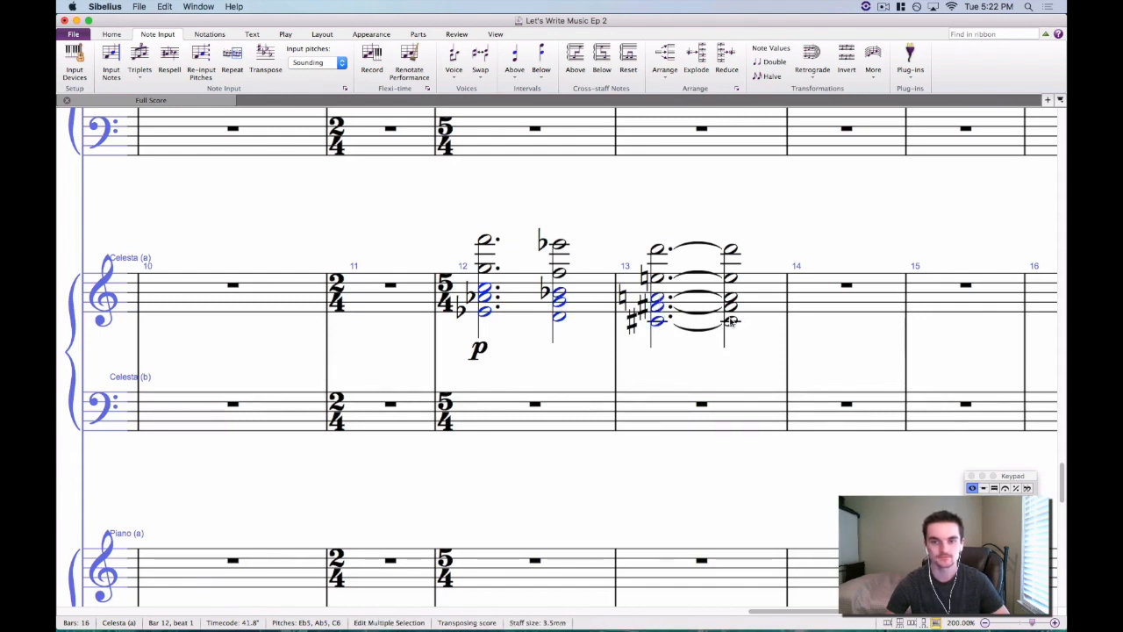
{"action": "key", "text": "Delete"}
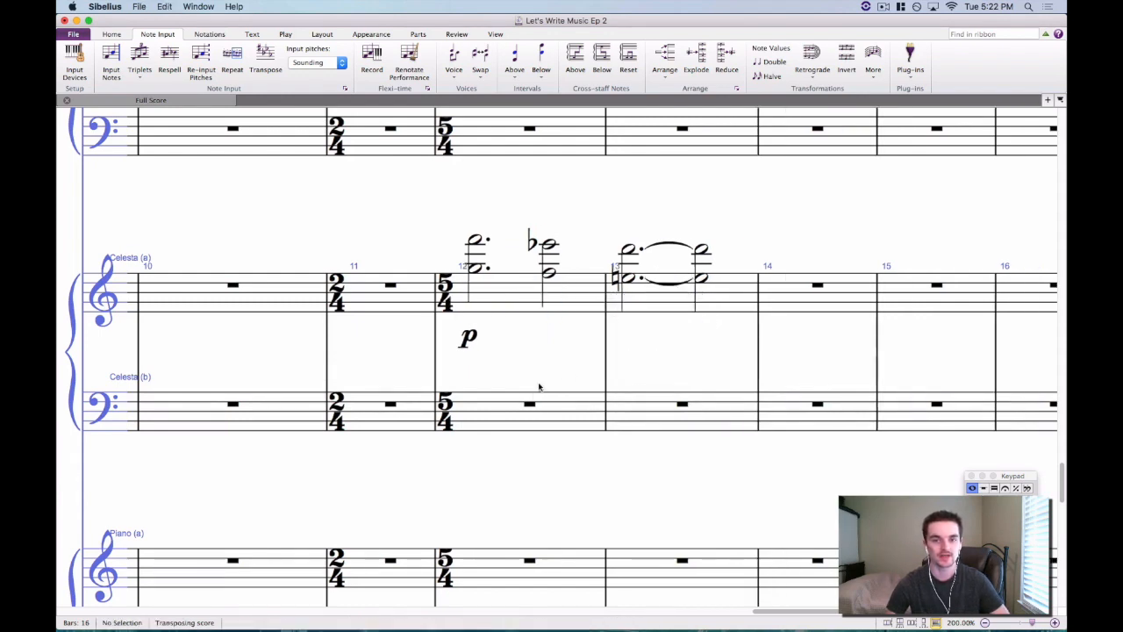
{"action": "key", "text": "super+v"}
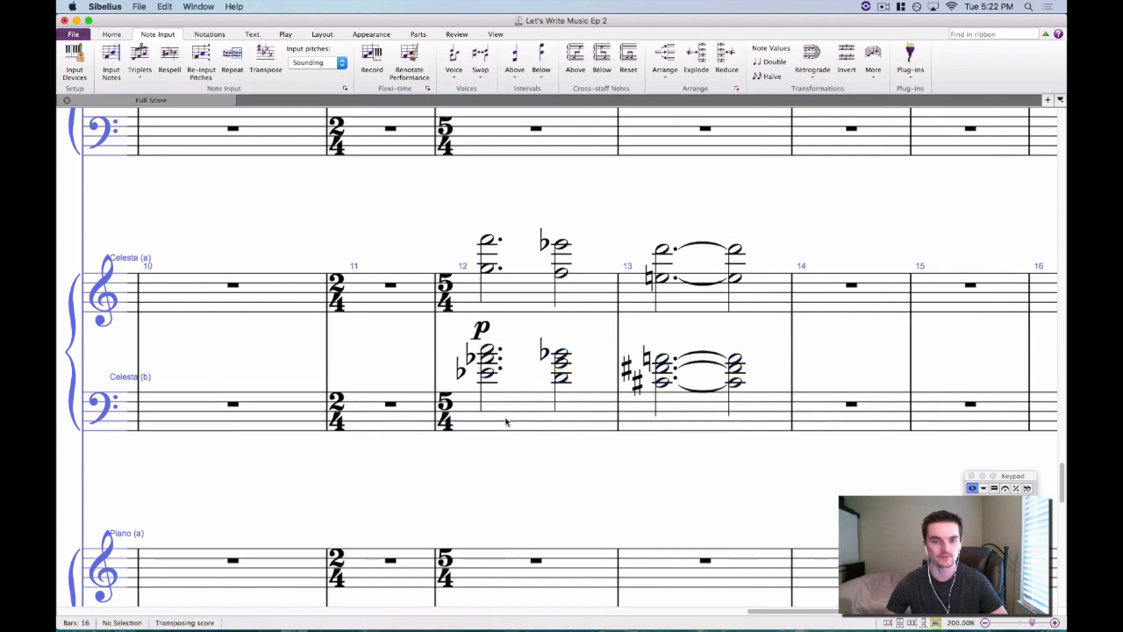
Change the lower Celesta staff to treble clef from bar 12 and remove the bass clef before bar 13.
{"action": "left_click", "coordinate": [505, 402]}
{"action": "left_click", "coordinate": [209, 34]}
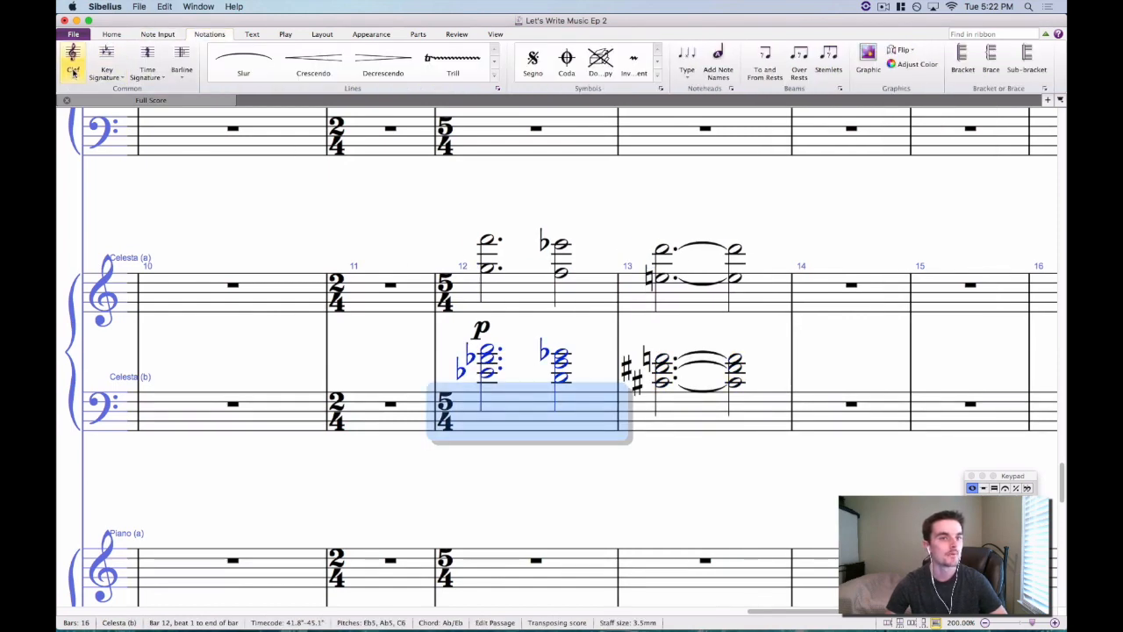
{"action": "left_click", "coordinate": [73, 60]}
{"action": "left_click", "coordinate": [92, 123]}
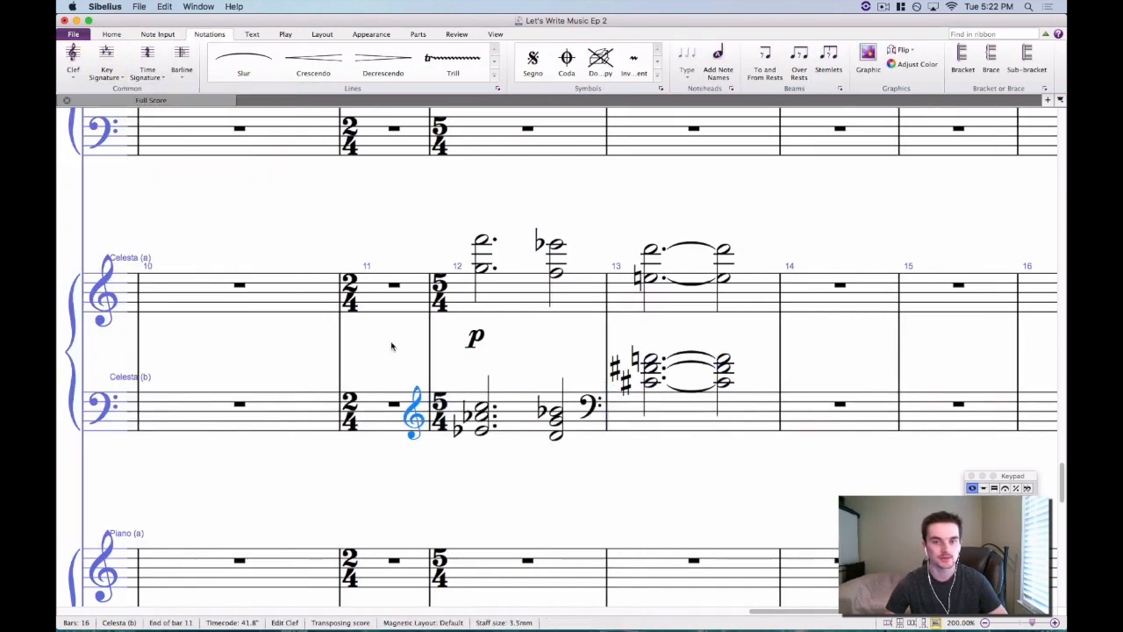
{"action": "left_click", "coordinate": [597, 408]}
{"action": "key", "text": "Delete"}
Play back the two-staff Celesta chords from bar 12.
{"action": "left_click", "coordinate": [497, 239]}
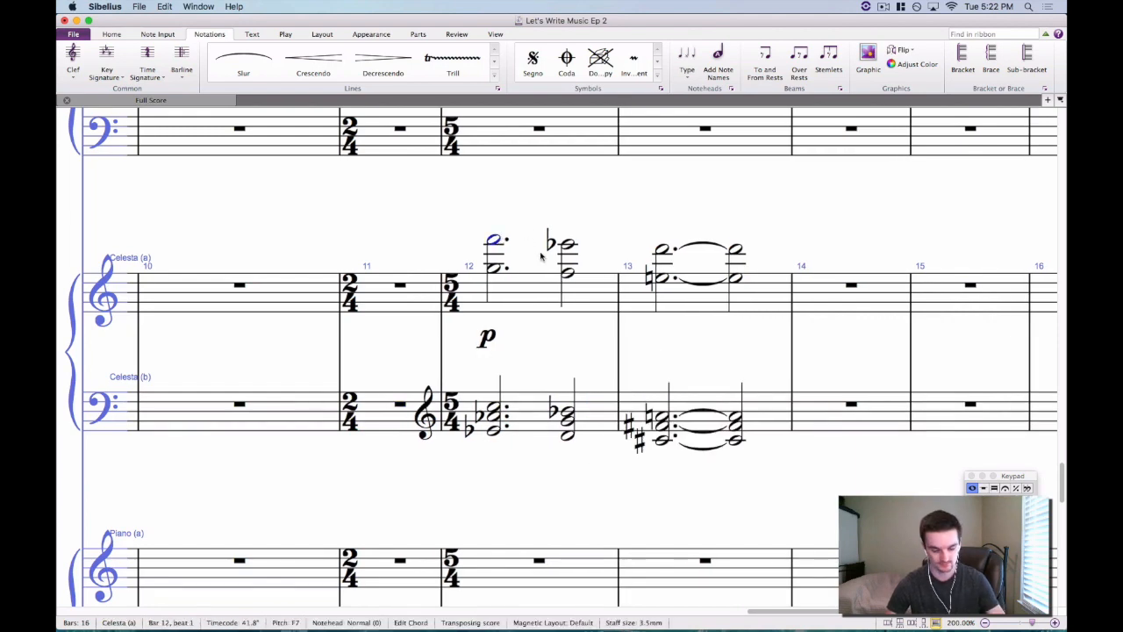
{"action": "key", "text": "p"}
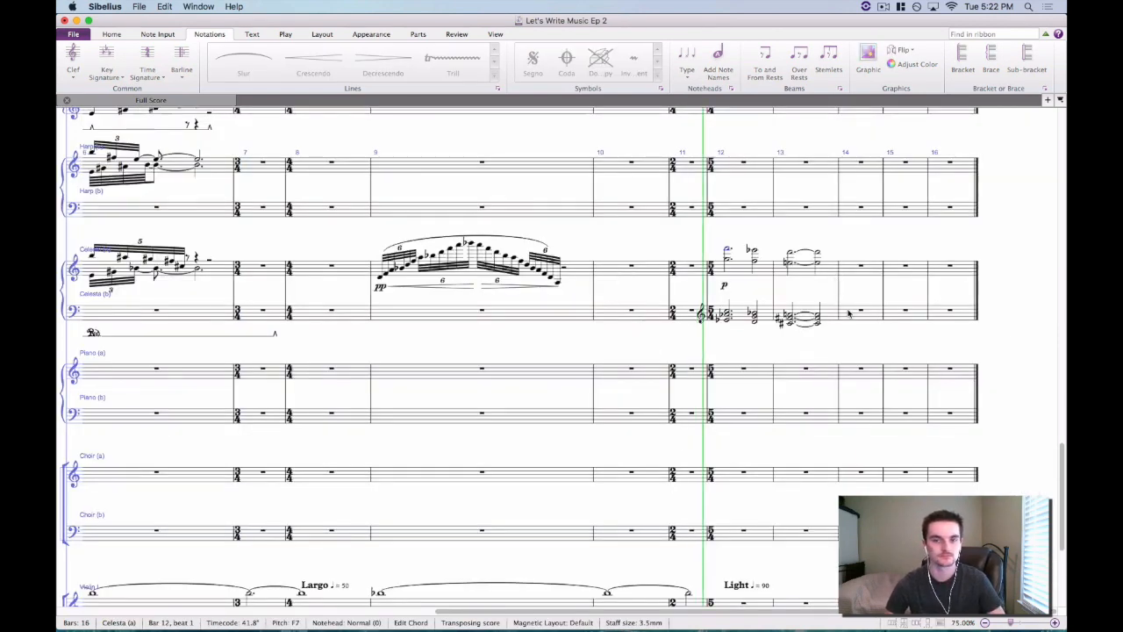
{"action": "scroll", "coordinate": [905, 295], "scroll_direction": "down", "scroll_amount": 1}
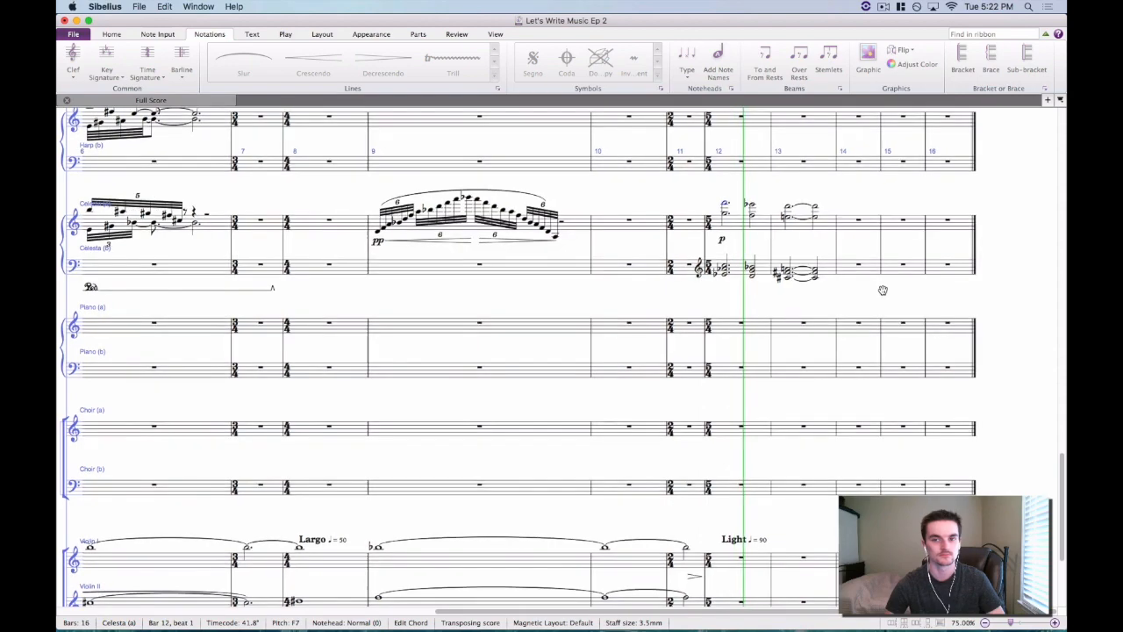
{"action": "scroll", "coordinate": [825, 290], "scroll_direction": "right", "scroll_amount": 2}
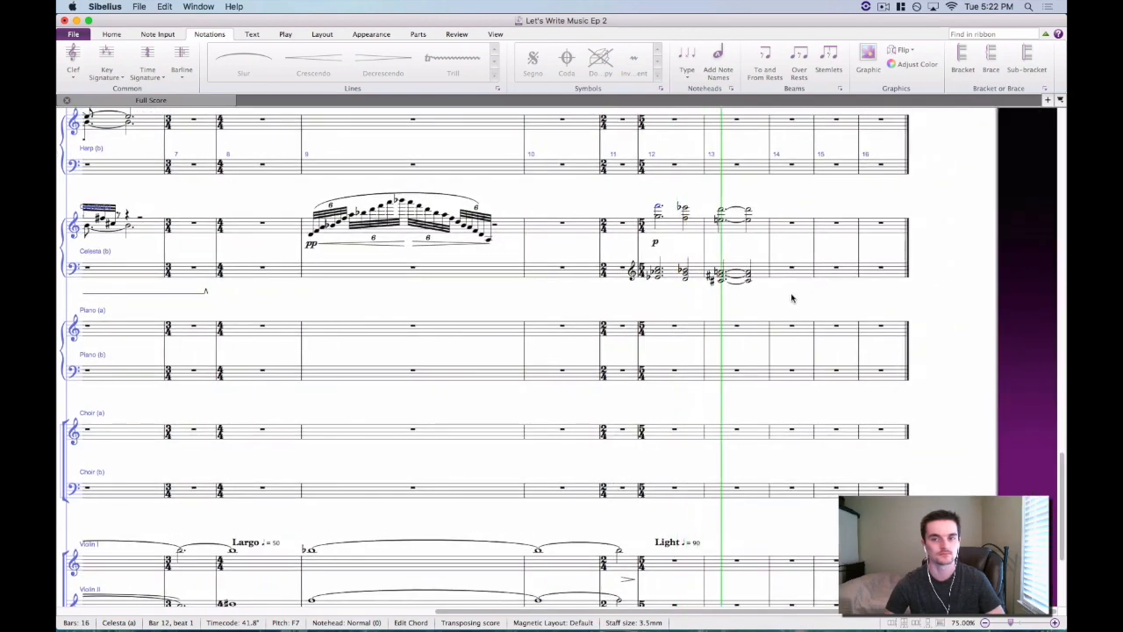
{"action": "key", "text": "Escape"}
Undo the clef changes and the split of the Celesta chords across two staves.
{"action": "left_click_drag", "start_coordinate": [777, 436], "coordinate": [631, 428]}
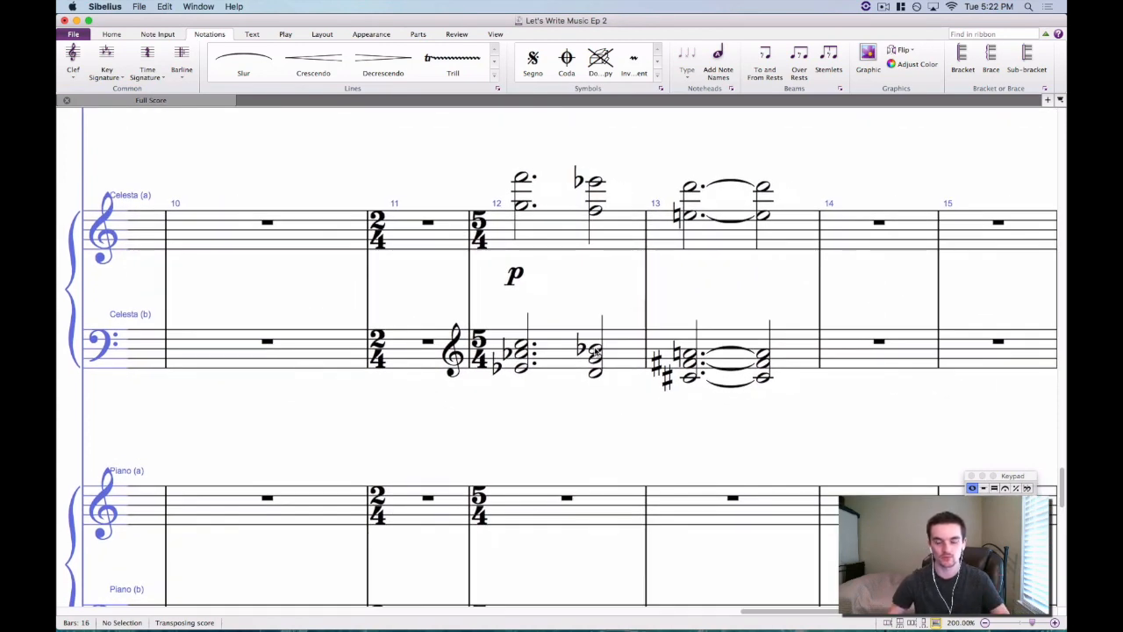
{"action": "key", "text": "super+z"}
{"action": "key", "text": "super+z"}
{"action": "key", "text": "super+z"}
{"action": "key", "text": "super+z"}
{"action": "key", "text": "super+z"}
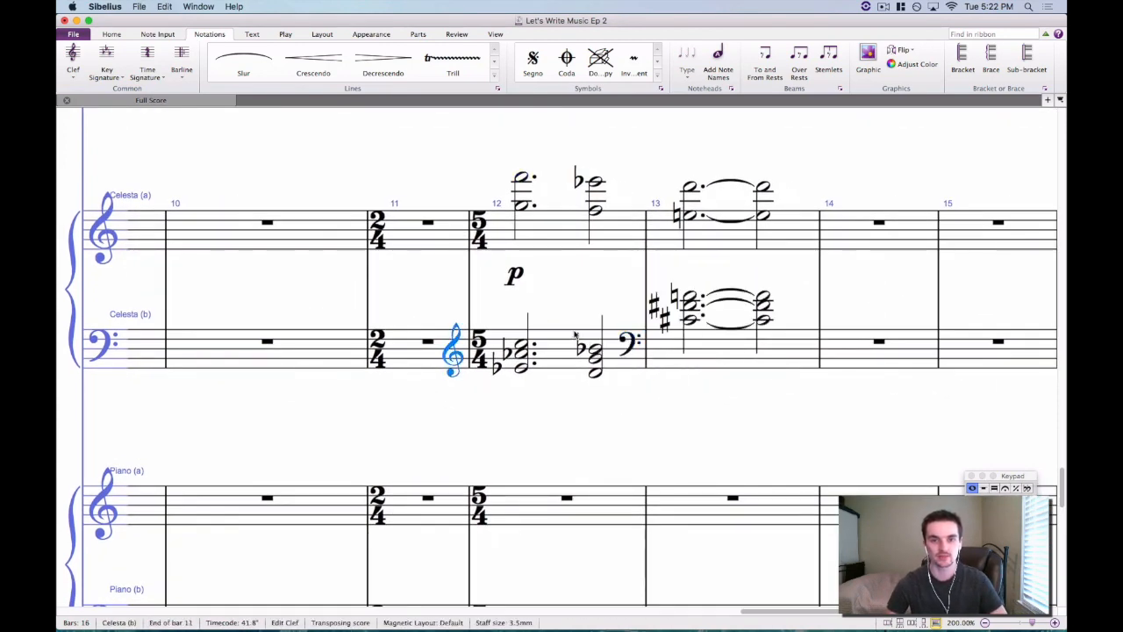
{"action": "key", "text": "super+z"}
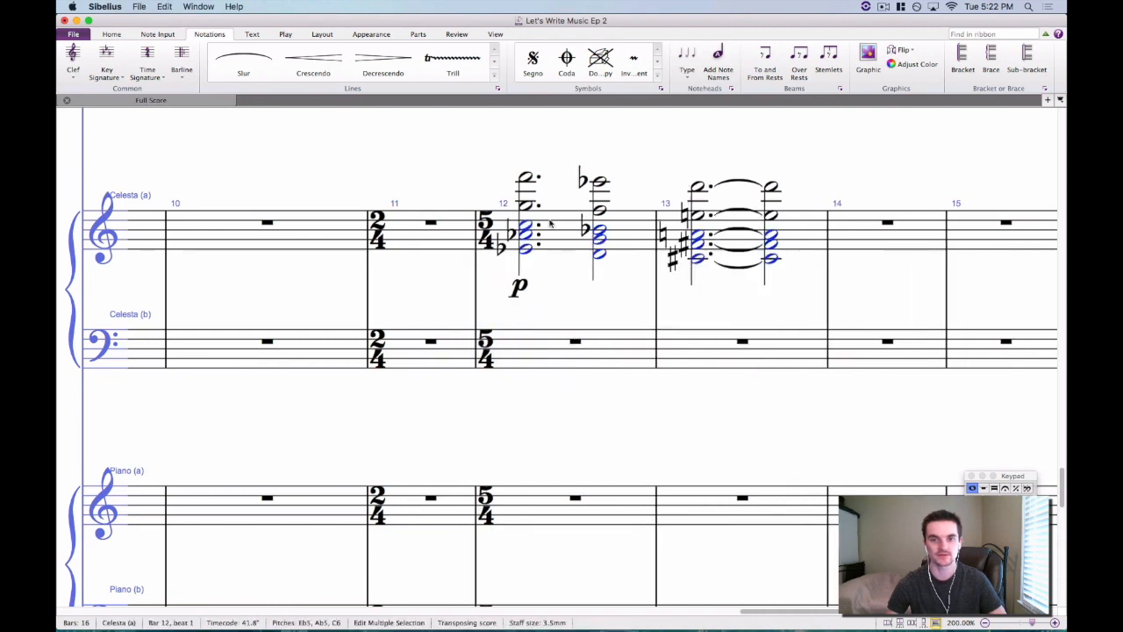
Add arpeggio lines to both Celesta chords in bar 12 and the first chord in bar 13.
{"action": "left_click", "coordinate": [526, 179]}
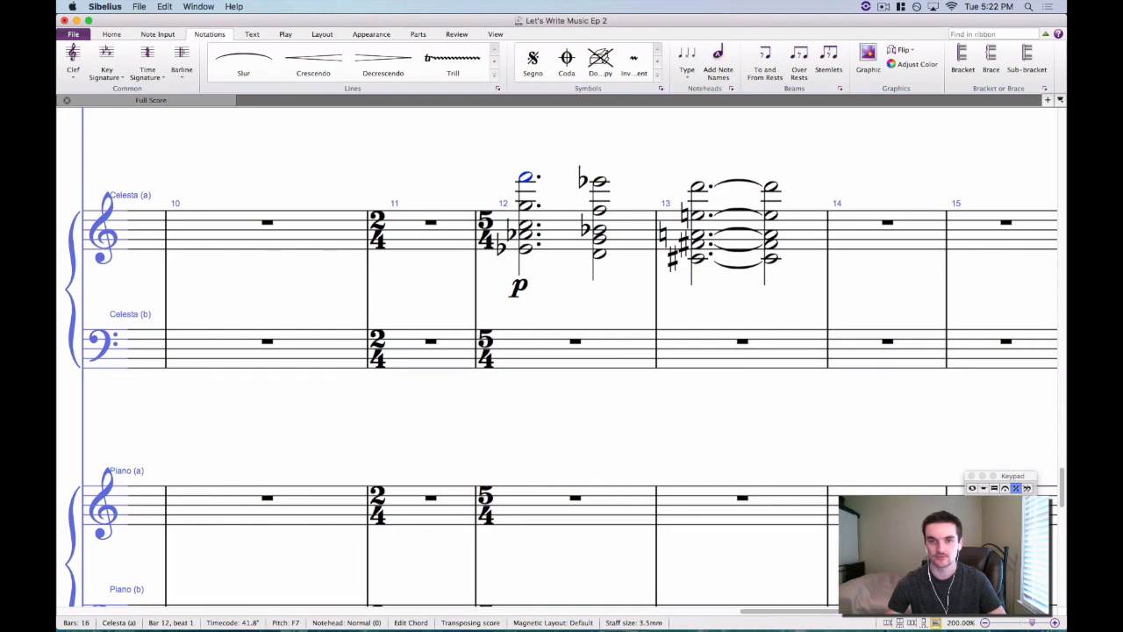
{"action": "key", "text": "KP_Divide"}
{"action": "left_click", "coordinate": [615, 181]}
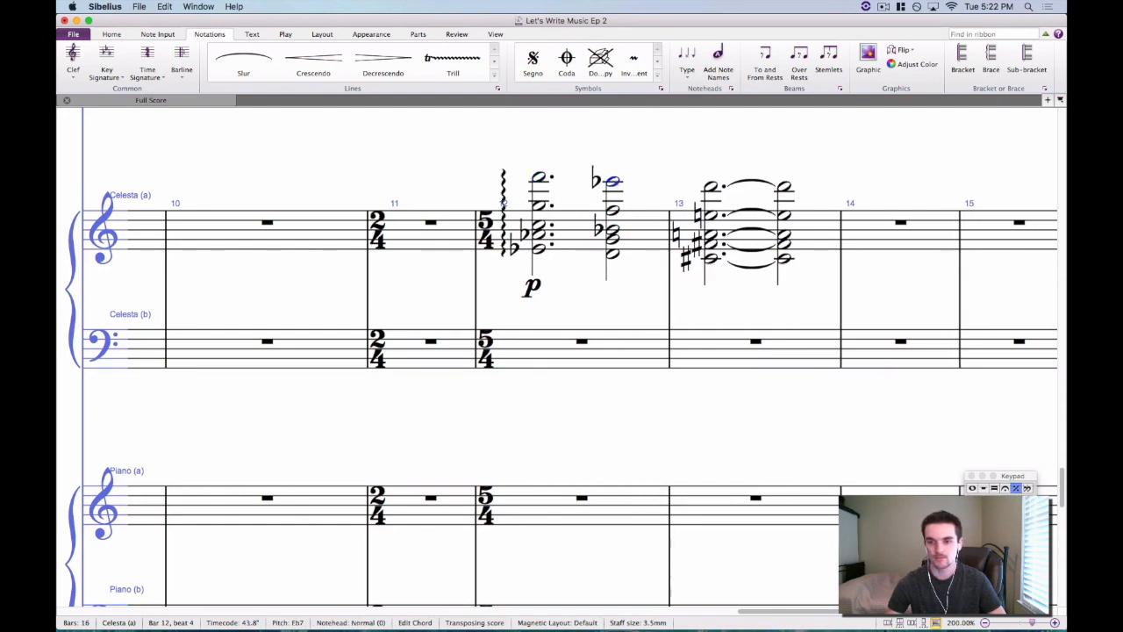
{"action": "key", "text": "KP_Divide"}
{"action": "left_click", "coordinate": [707, 186]}
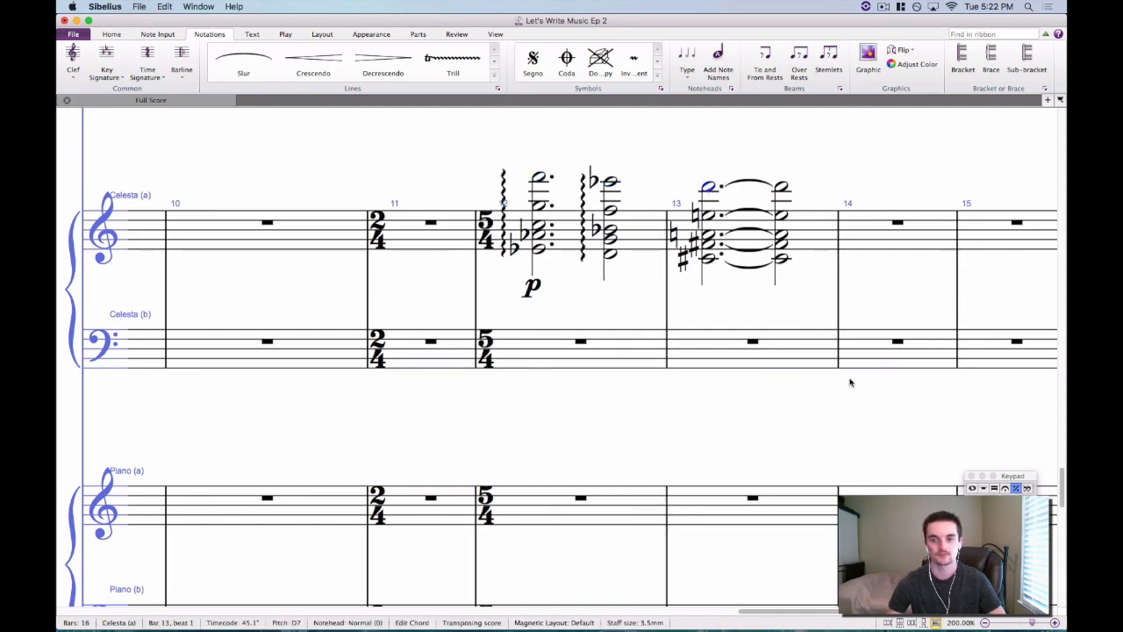
{"action": "key", "text": "KP_Divide"}
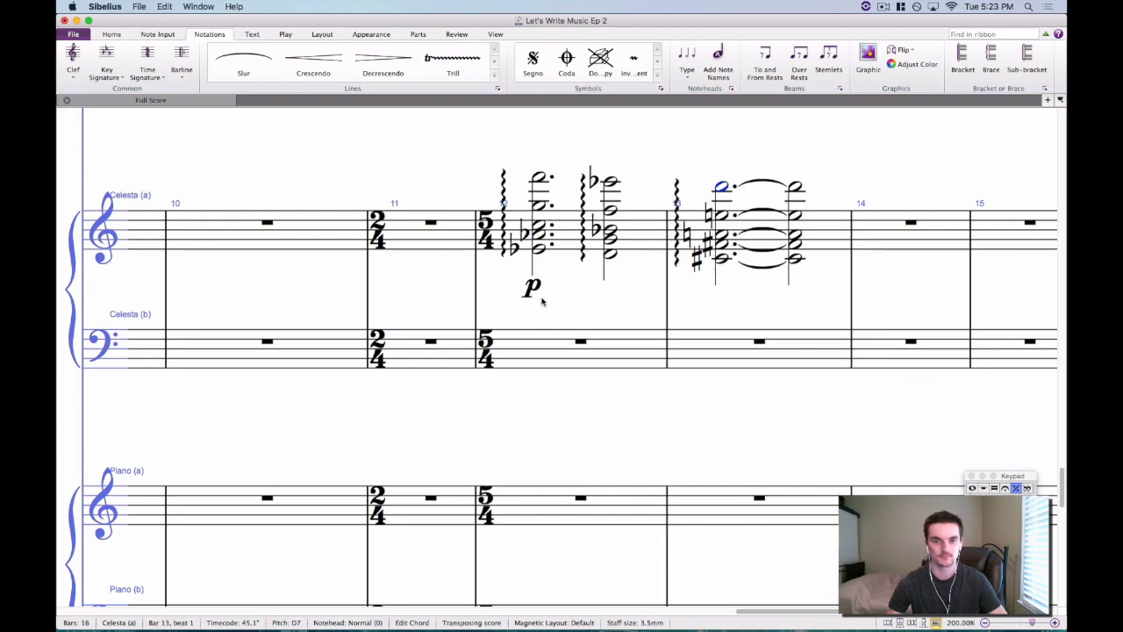
Change the Celesta dynamic in bar 12 to pp and play back the chords from there.
{"action": "double_click", "coordinate": [534, 290]}
{"action": "left_click", "coordinate": [538, 180]}
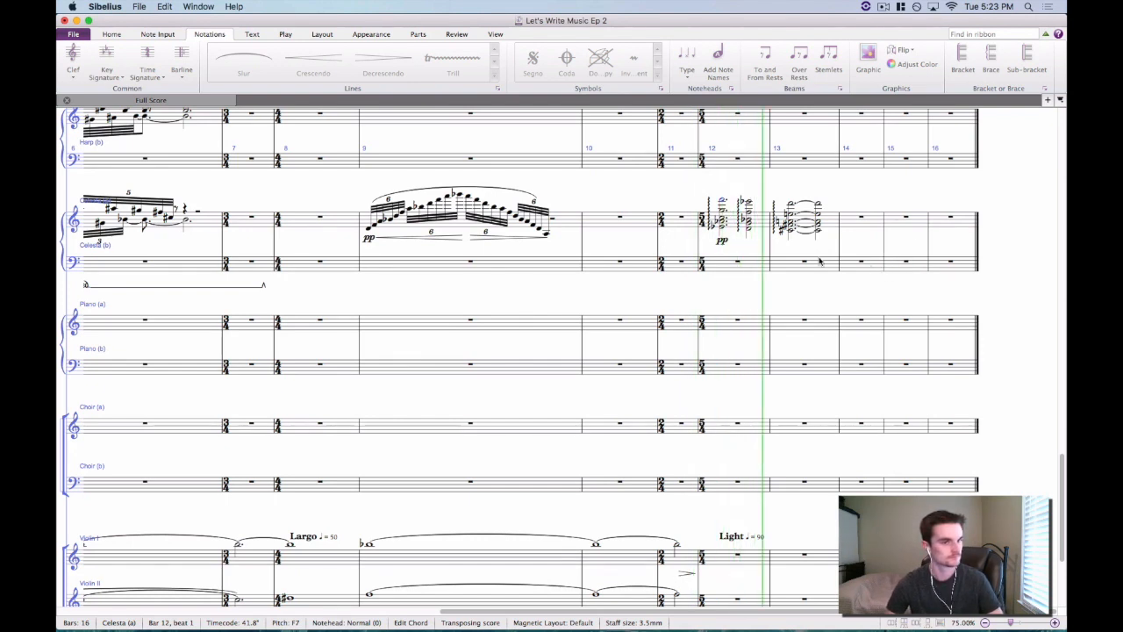
{"action": "key", "text": "space"}
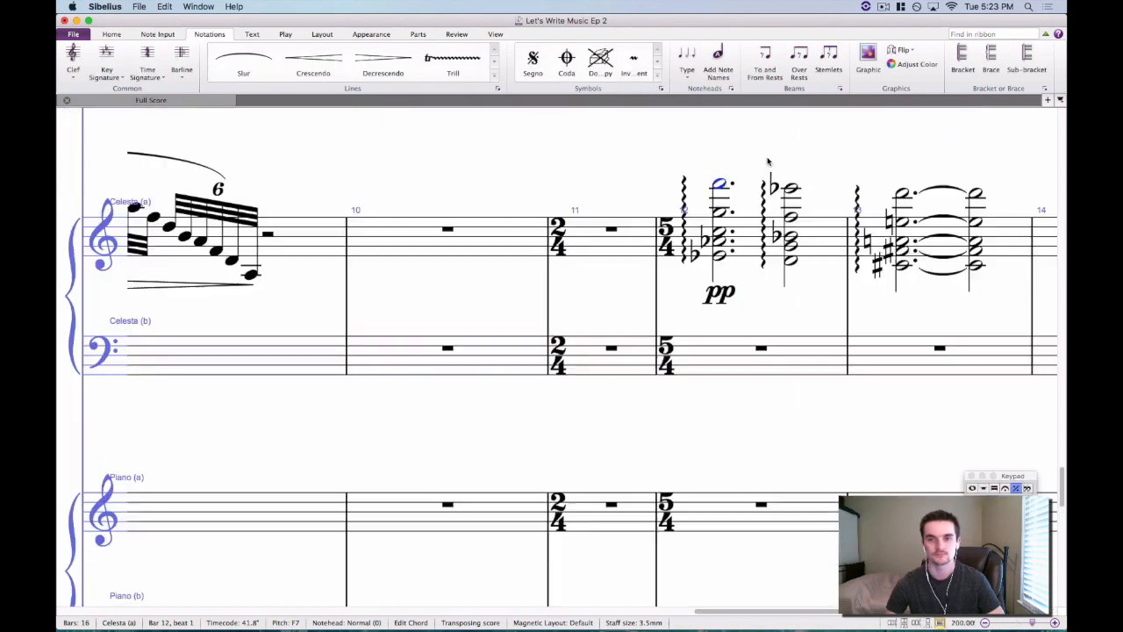
{"action": "key", "text": "Escape"}
Delete the three arpeggio lines from the Celesta chords in bars 12 and 13.
{"action": "scroll", "coordinate": [846, 143], "scroll_direction": "up", "scroll_amount": 3}
{"action": "scroll", "coordinate": [845, 143], "scroll_direction": "right", "scroll_amount": 3}
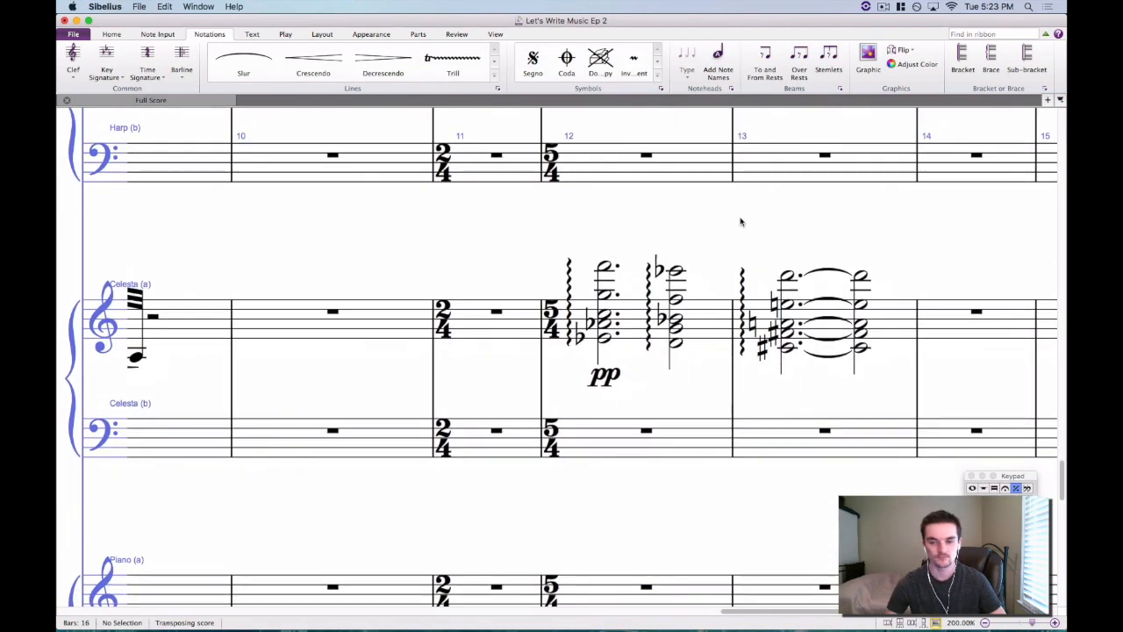
{"action": "scroll", "coordinate": [658, 237], "scroll_direction": "left", "scroll_amount": 2}
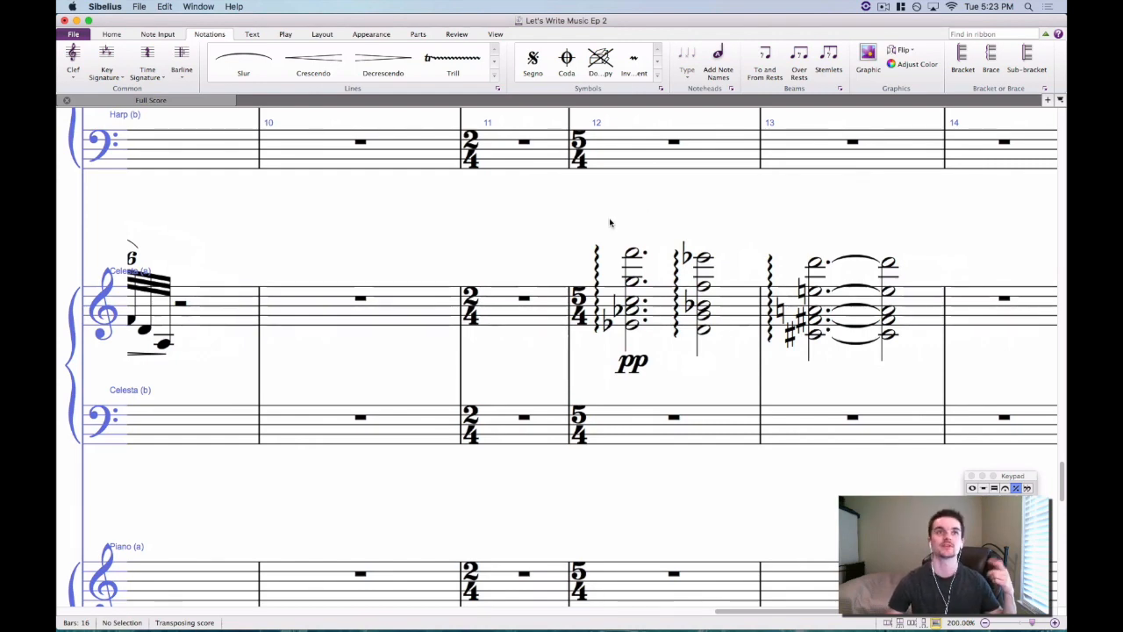
{"action": "mouse_move", "coordinate": [613, 214]}
{"action": "left_mouse_down"}
{"action": "mouse_move", "coordinate": [643, 209]}
{"action": "mouse_move", "coordinate": [628, 204]}
{"action": "left_mouse_up"}
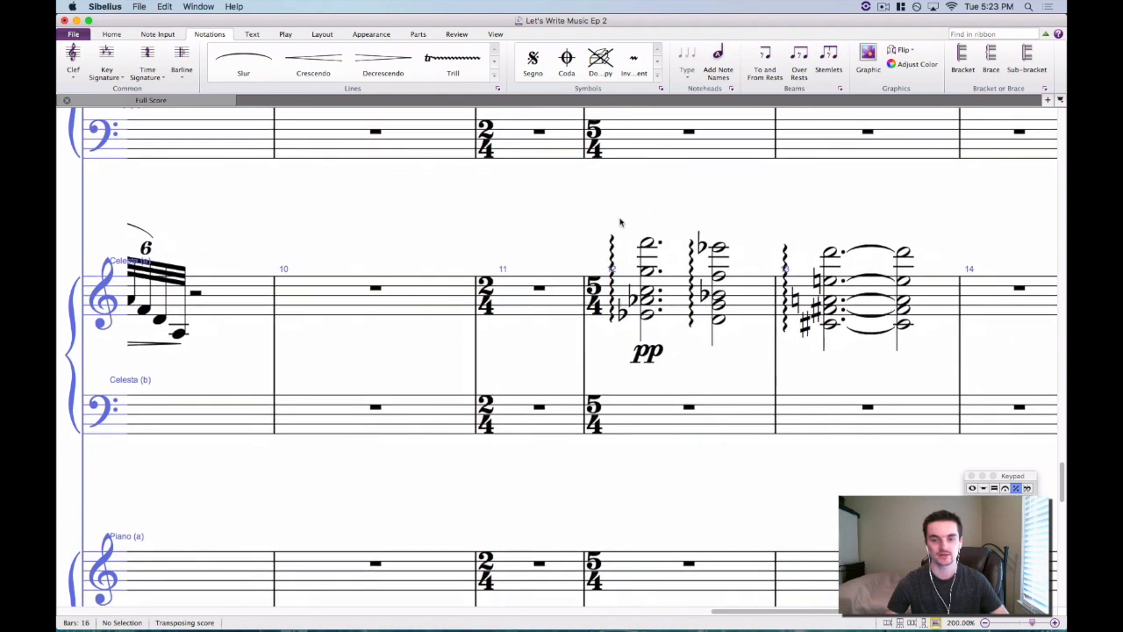
{"action": "left_click", "coordinate": [613, 257]}
{"action": "key", "text": "Delete"}
{"action": "left_click", "coordinate": [680, 277]}
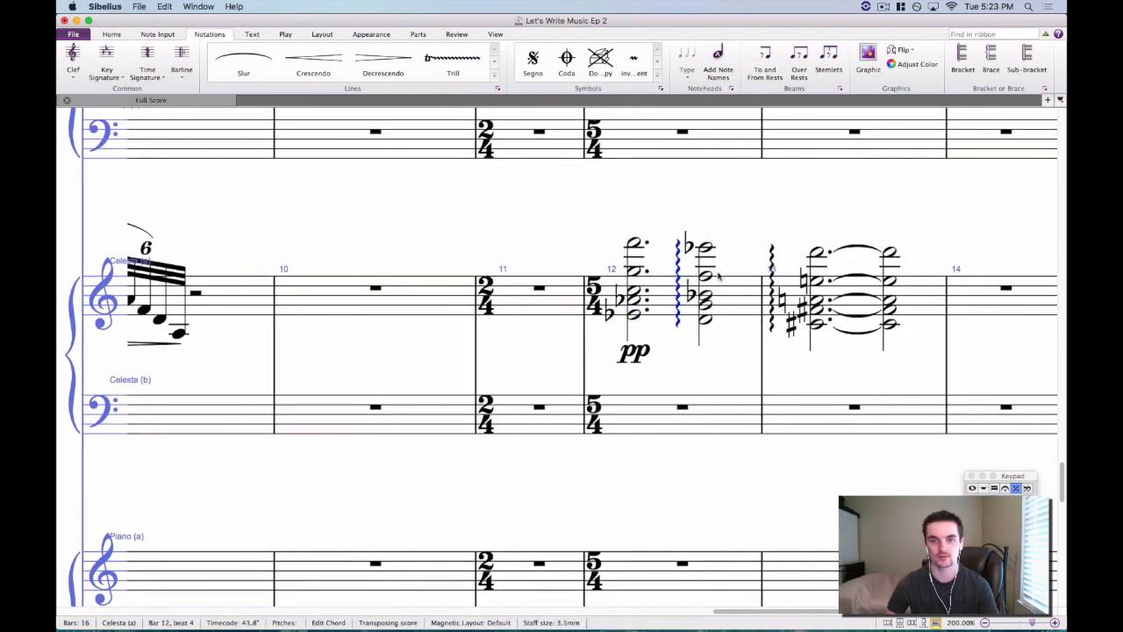
{"action": "key", "text": "Delete"}
{"action": "left_click", "coordinate": [778, 277]}
{"action": "key", "text": "Delete"}
{"action": "key", "text": "Escape"}
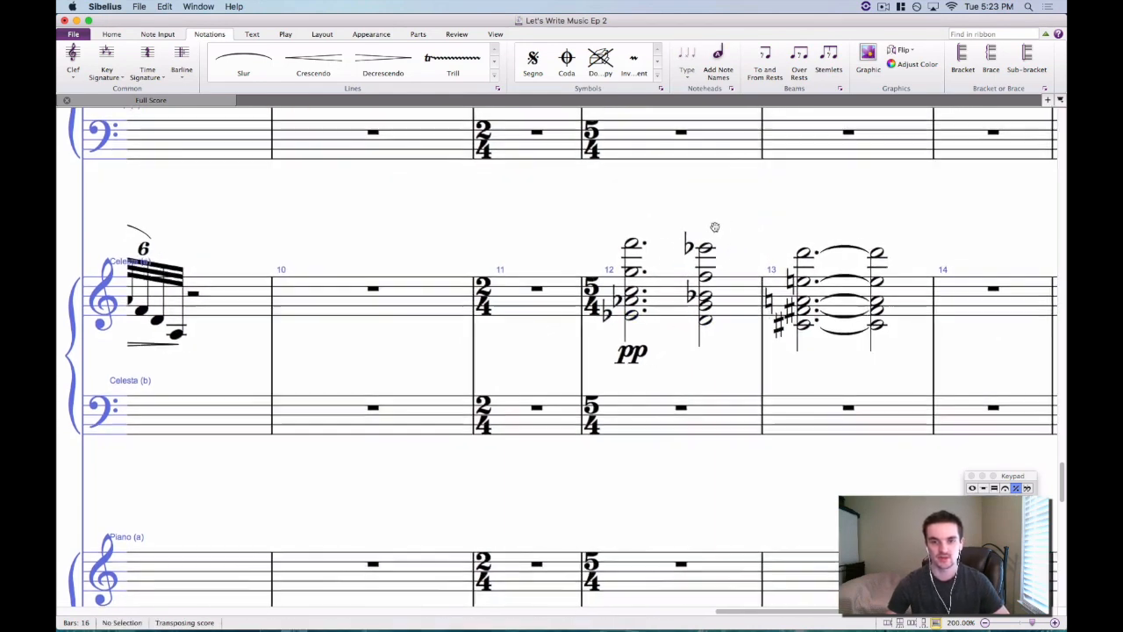
Add ascending grace notes Eb5, Ab5, C6 and G6 before the first Celesta chord in bar 12.
{"action": "key", "text": "super+equal"}
{"action": "scroll", "coordinate": [605, 215], "scroll_direction": "up", "scroll_amount": 2}
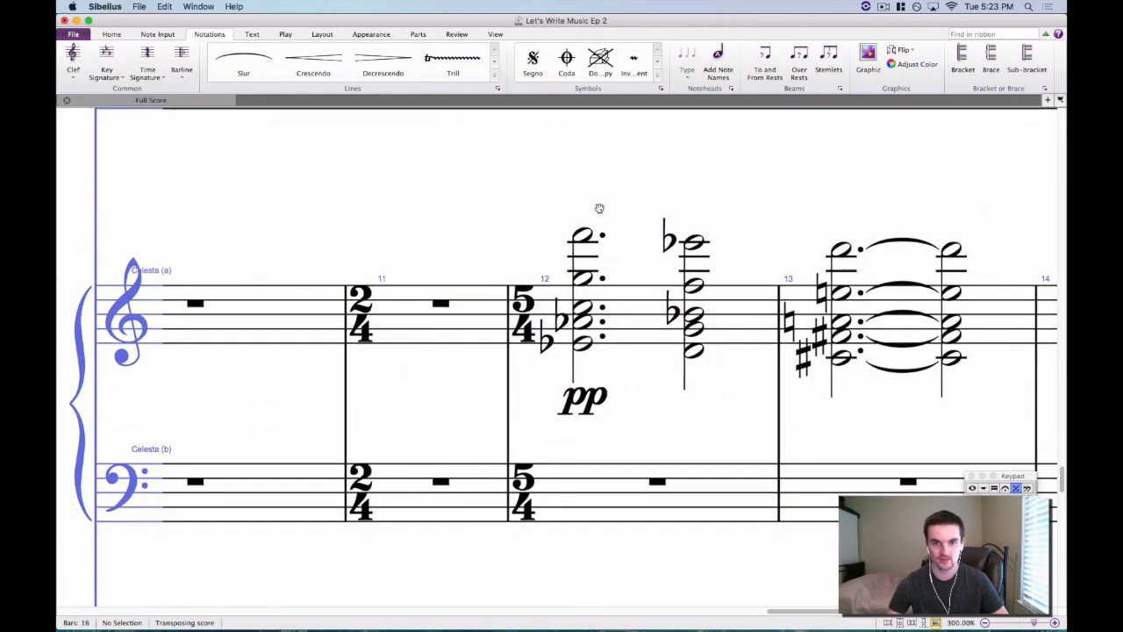
{"action": "scroll", "coordinate": [571, 281], "scroll_direction": "right", "scroll_amount": 3}
{"action": "left_click", "coordinate": [537, 313]}
{"action": "key", "text": "alt+Up"}
{"action": "key", "text": "alt+Up"}
{"action": "key", "text": "F8"}
{"action": "key", "text": "g"}
{"action": "key", "text": "c"}
{"action": "key", "text": "s"}
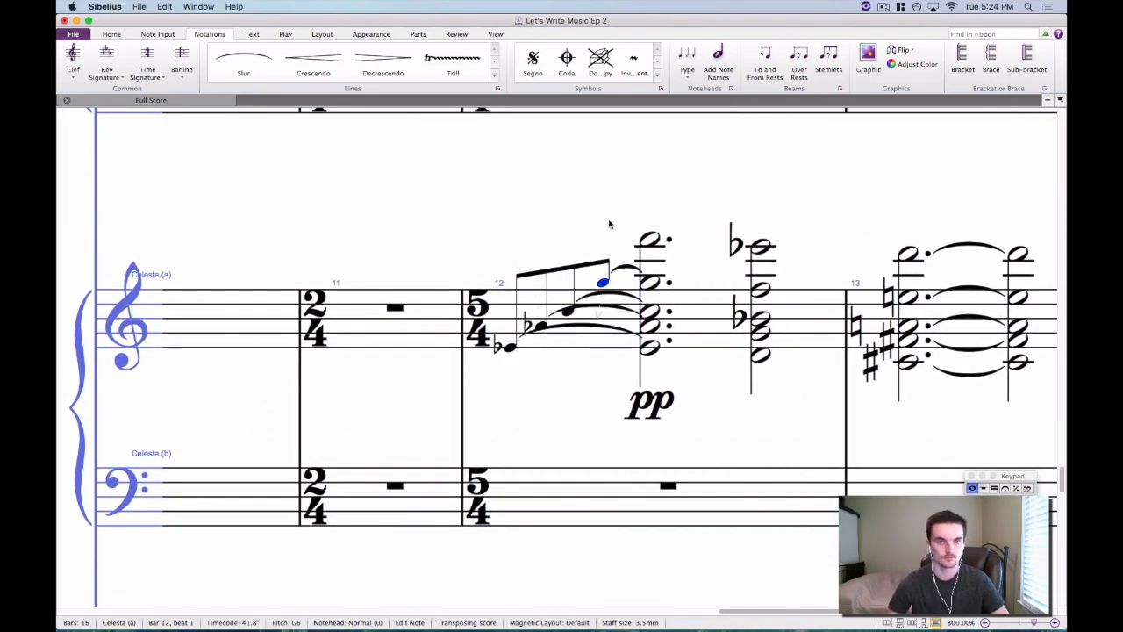
Slur the grace notes into the top of the first Celesta chord in bar 12 and shorten their note values.
{"action": "key", "text": "x"}
{"action": "scroll", "coordinate": [514, 373], "scroll_direction": "right", "scroll_amount": 2}
{"action": "key", "text": "s"}
{"action": "scroll", "coordinate": [514, 373], "scroll_direction": "left", "scroll_amount": 3}
{"action": "left_click", "coordinate": [621, 343], "text": "super"}
{"action": "left_click", "coordinate": [737, 338]}
Remove the ties linking the four grace notes to the first Celesta chord in bar 12.
{"action": "left_click", "coordinate": [535, 369]}
{"action": "left_click", "coordinate": [566, 348], "text": "super"}
{"action": "left_click", "coordinate": [594, 331], "text": "super"}
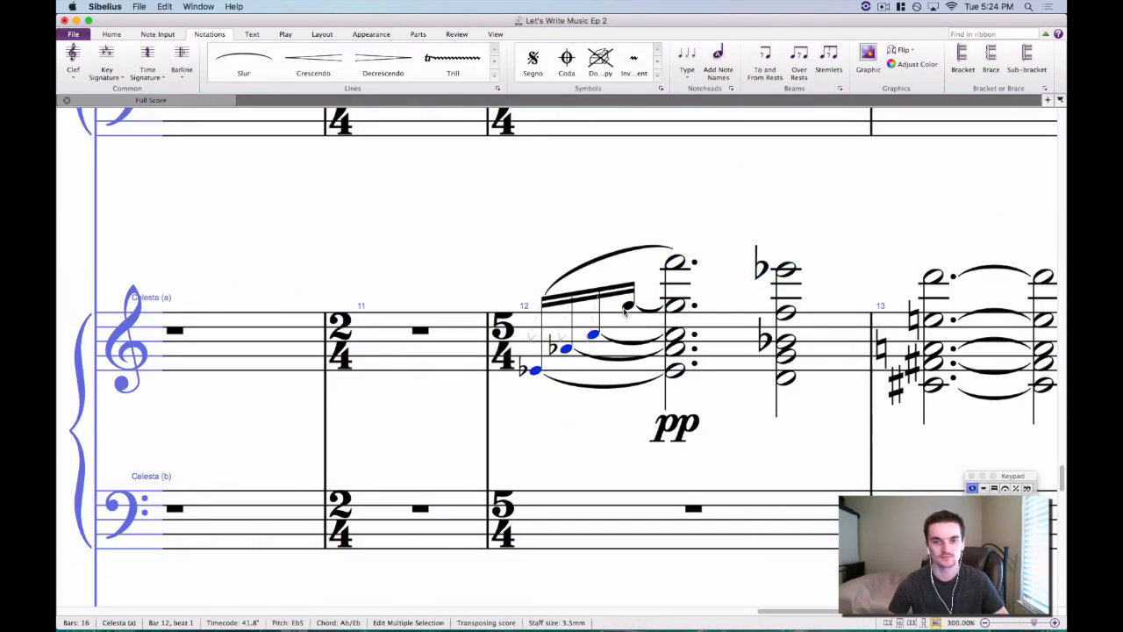
{"action": "left_click", "coordinate": [711, 338]}
{"action": "key", "text": "Escape"}
{"action": "scroll", "coordinate": [572, 225], "scroll_direction": "up", "scroll_amount": 3}
{"action": "scroll", "coordinate": [572, 226], "scroll_direction": "left", "scroll_amount": 1}
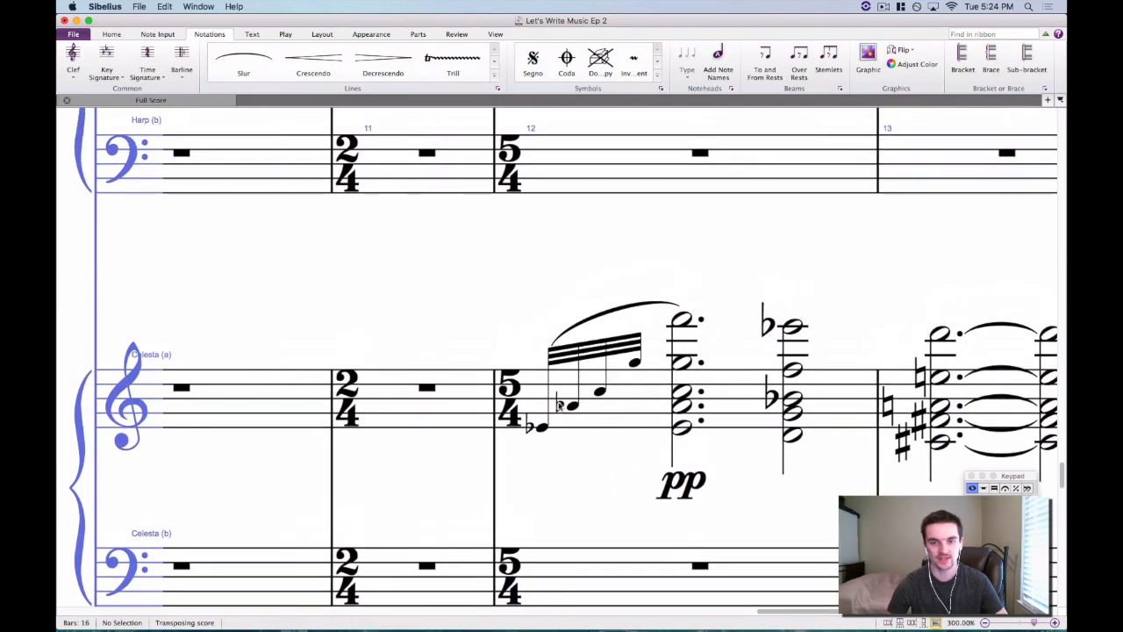
Replace the grace notes before the first Celesta chord of bar 12 with a slurred 64th-note run Eb5, Ab5, C6, G6 ending bar 11.
{"action": "left_click", "coordinate": [540, 428]}
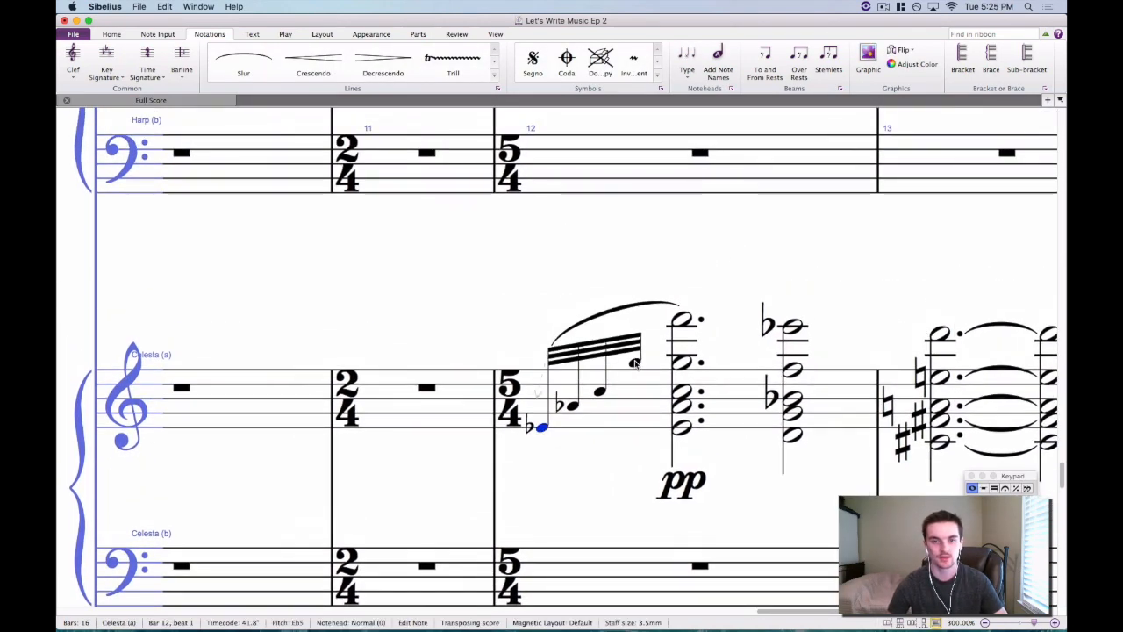
{"action": "left_click", "coordinate": [636, 300], "text": "shift"}
{"action": "left_click", "coordinate": [635, 288]}
{"action": "left_click", "coordinate": [619, 306]}
{"action": "key", "text": "Delete"}
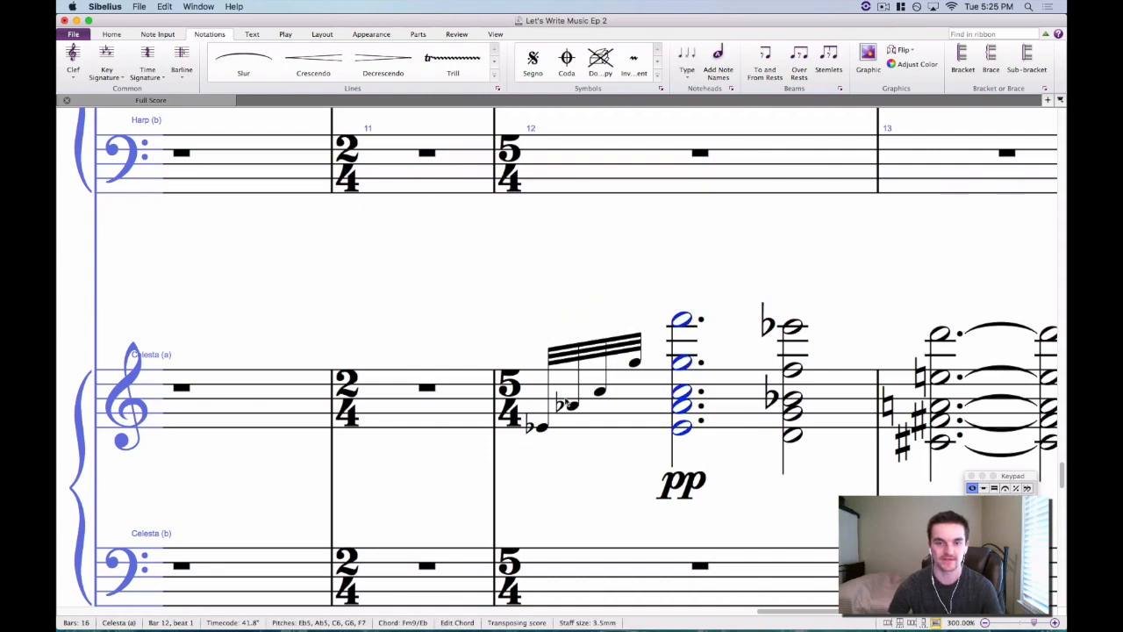
{"action": "key", "text": "Delete"}
{"action": "left_click", "coordinate": [427, 387]}
{"action": "key", "text": "Return"}
{"action": "key", "text": "s"}
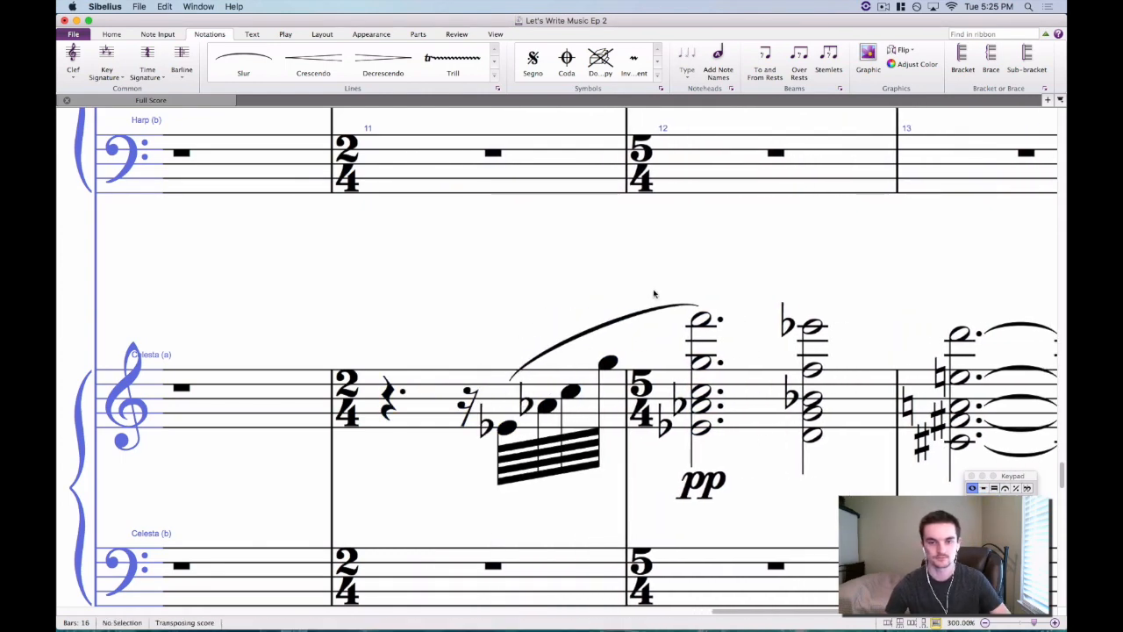
Reduce the Celesta chords in bars 12–13 to their top notes, leading into the second and third with slurred ascending 32nd-note runs.
{"action": "key", "text": "super+minus"}
{"action": "left_click", "coordinate": [368, 400]}
{"action": "left_click", "coordinate": [707, 319], "text": "shift"}
{"action": "key", "text": "p"}
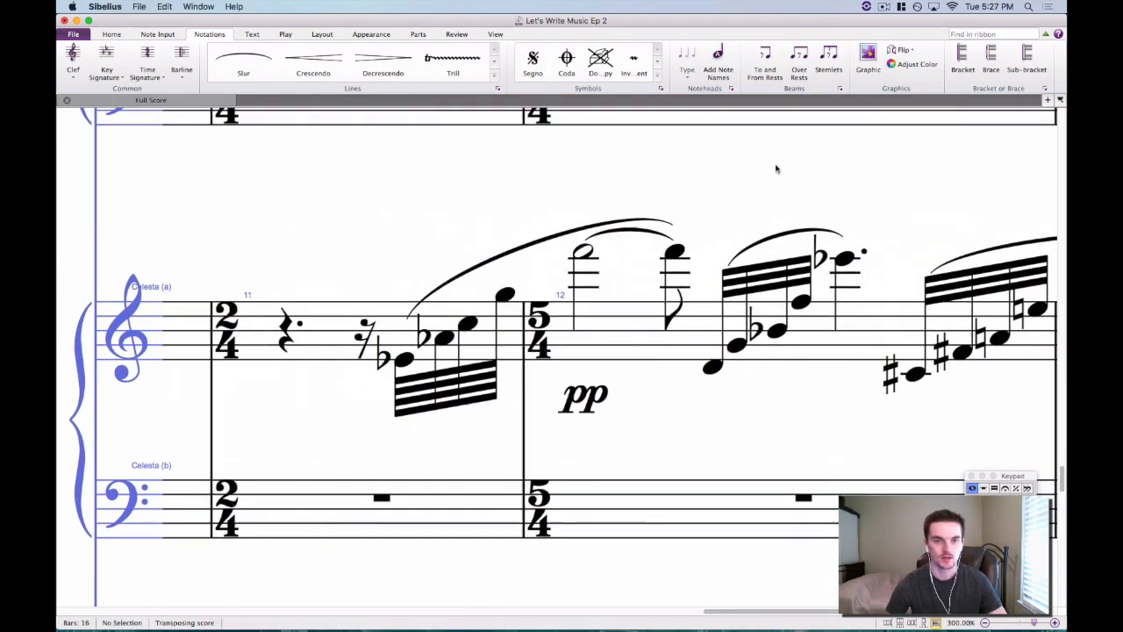
Save the score and play it back from the start of the Celesta run in bar 9 through bar 13.
{"action": "key", "text": "super+minus"}
{"action": "key", "text": "super+minus"}
{"action": "key", "text": "super+minus"}
{"action": "key", "text": "super+minus"}
{"action": "key", "text": "super+minus"}
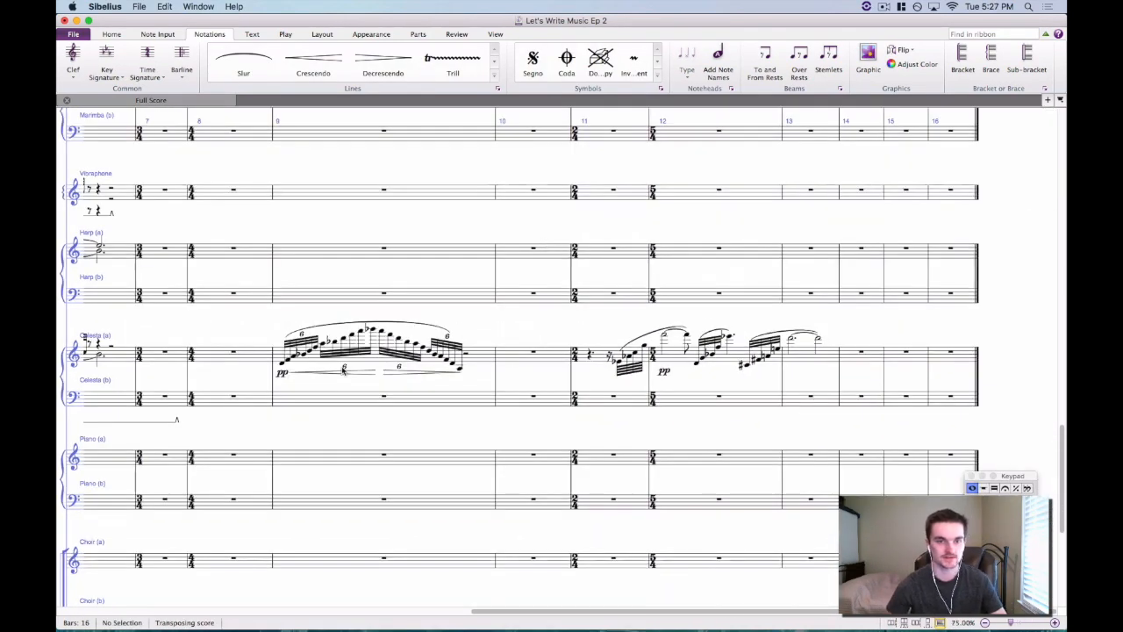
{"action": "left_click", "coordinate": [283, 364]}
{"action": "key", "text": "super+equal"}
{"action": "key", "text": "super+equal"}
{"action": "key", "text": "super+equal"}
{"action": "key", "text": "super+equal"}
{"action": "key", "text": "super+equal"}
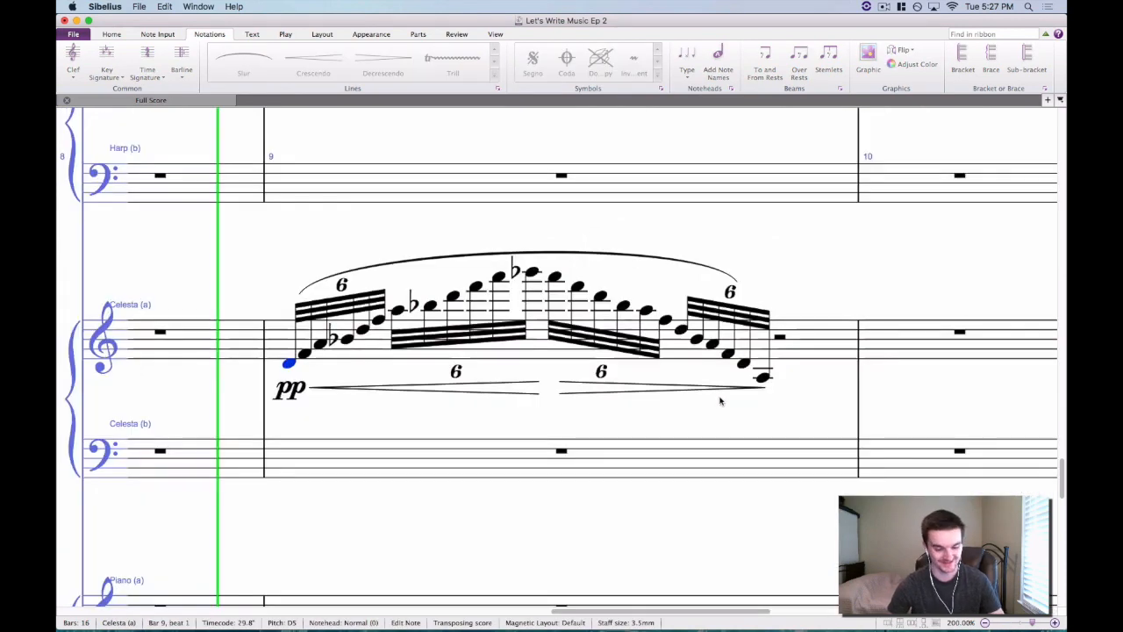
{"action": "key", "text": "super+s"}
{"action": "key", "text": "space"}
{"action": "scroll", "coordinate": [732, 392], "scroll_direction": "down", "scroll_amount": 10}
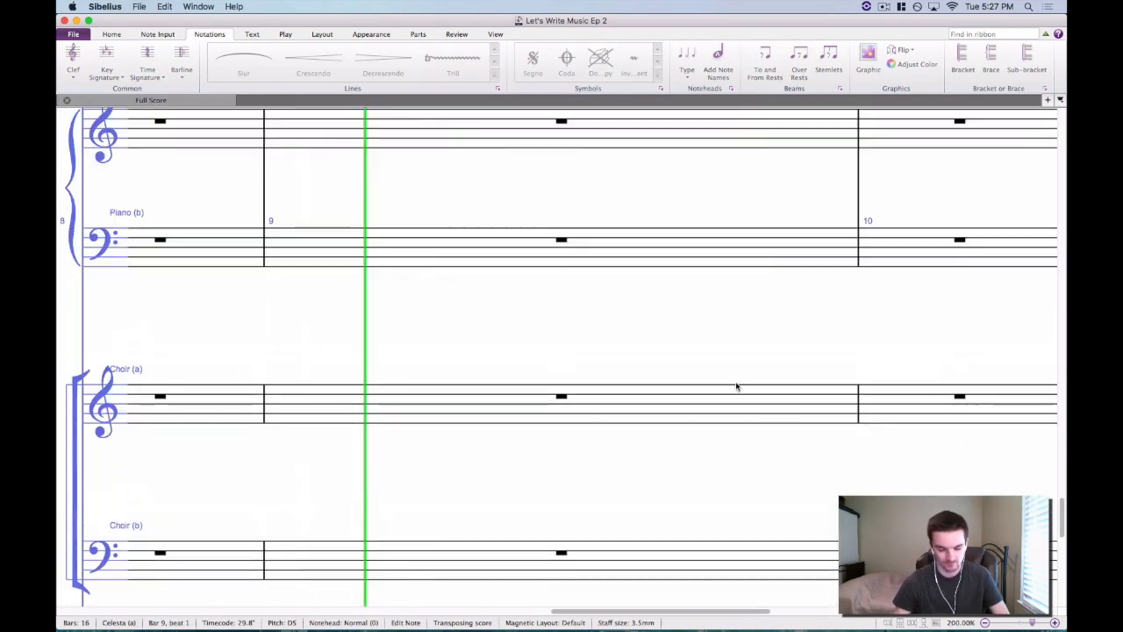
{"action": "key", "text": "super+minus"}
{"action": "key", "text": "super+minus"}
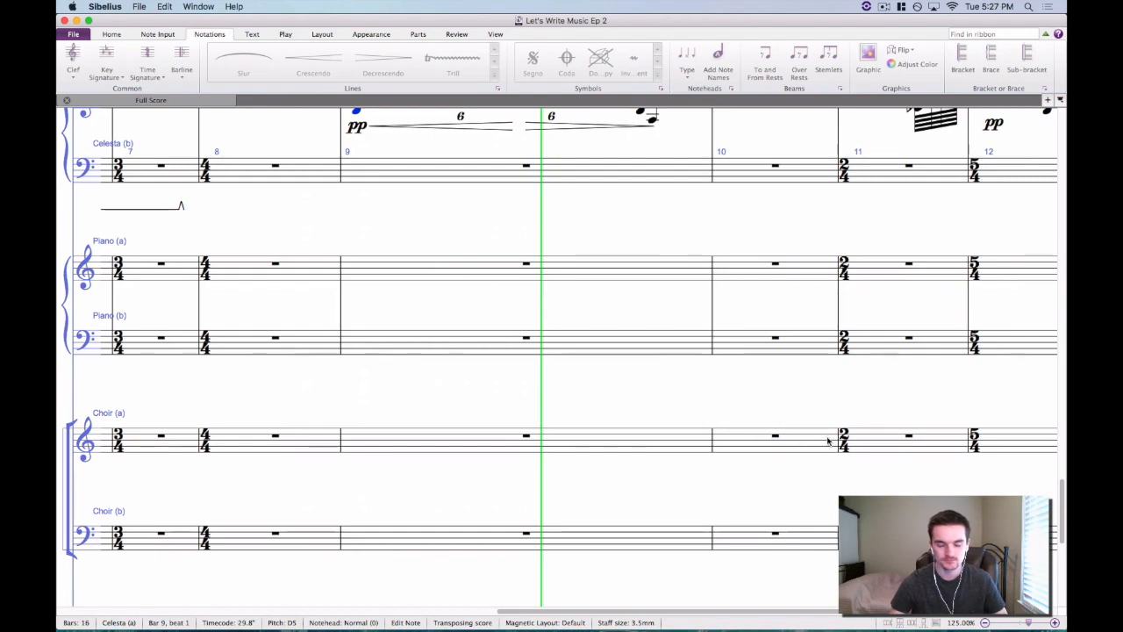
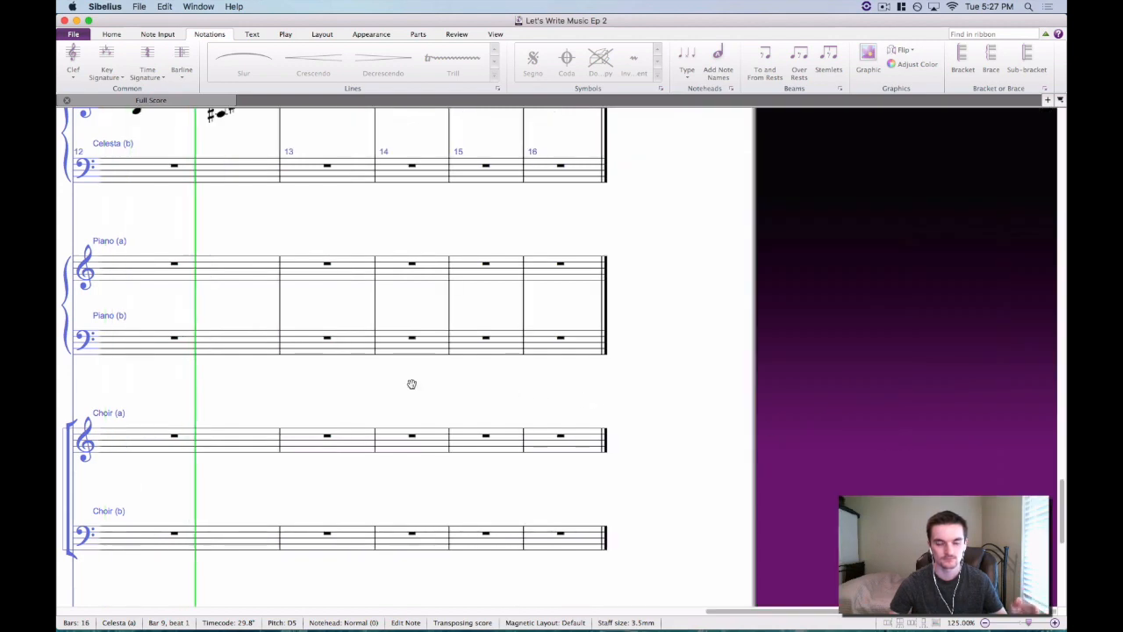
{"action": "left_click_drag", "start_coordinate": [412, 383], "coordinate": [717, 413]}
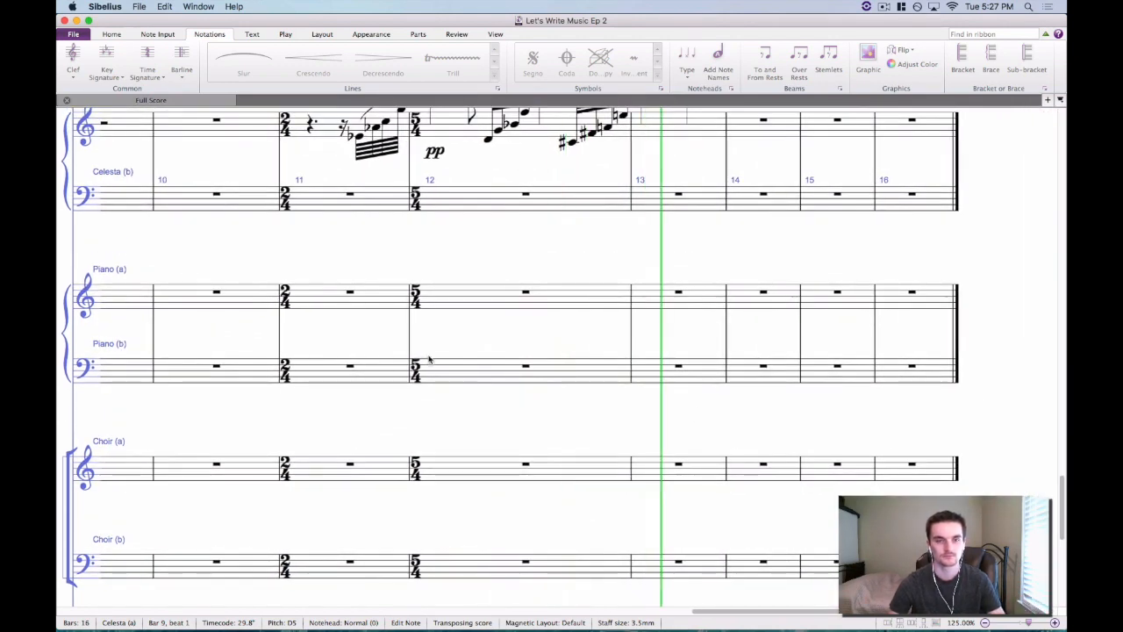
{"action": "key", "text": "space"}
Change the bar 12 dynamics of the Flute and Alto Flute to pp.
{"action": "scroll", "coordinate": [483, 349], "scroll_direction": "up", "scroll_amount": 20}
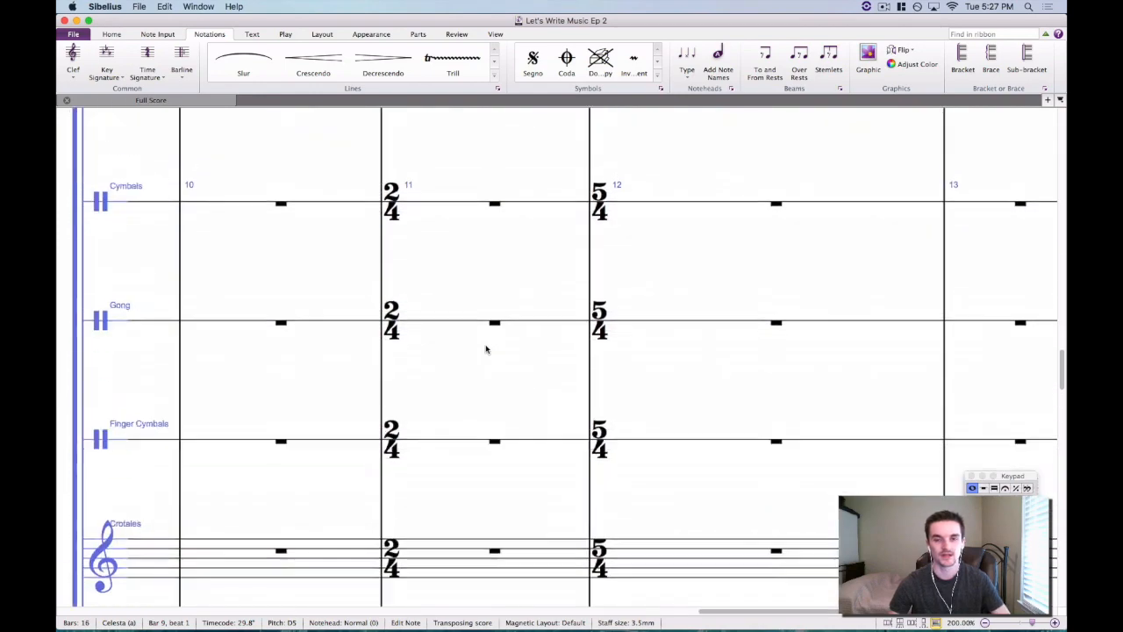
{"action": "scroll", "coordinate": [494, 347], "scroll_direction": "up", "scroll_amount": 10}
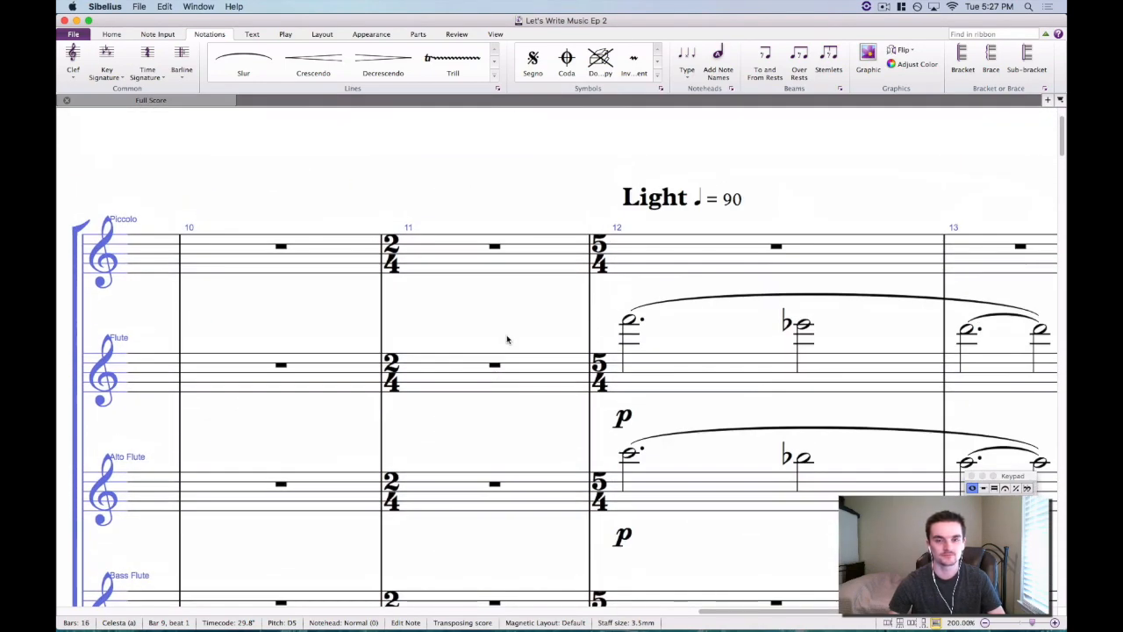
{"action": "left_click_drag", "start_coordinate": [506, 339], "coordinate": [444, 234]}
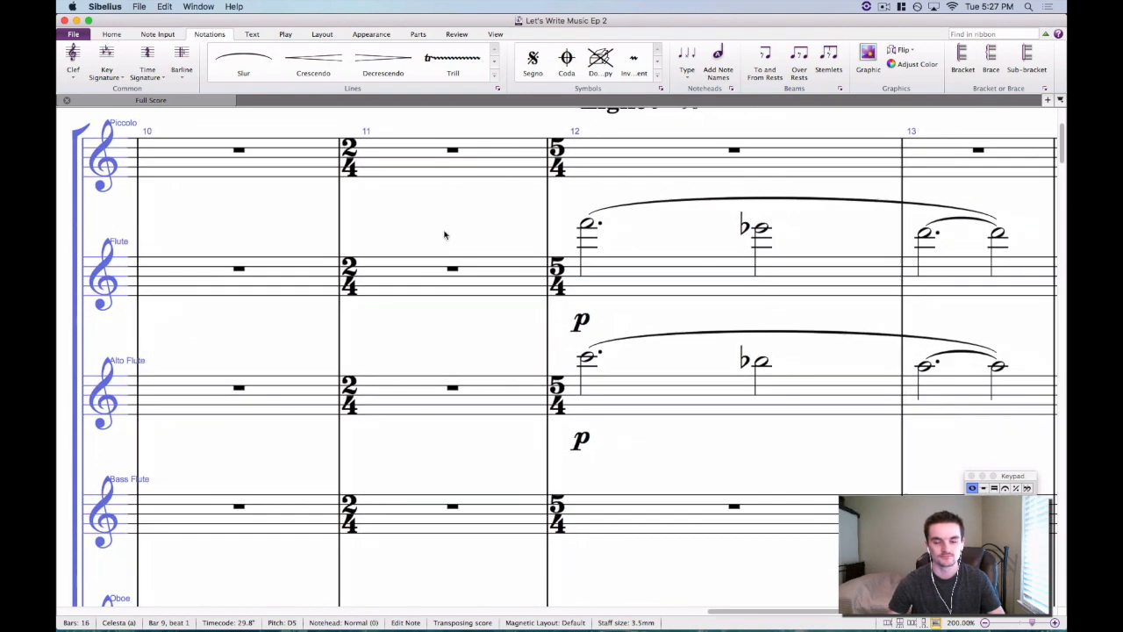
{"action": "double_click", "coordinate": [579, 323]}
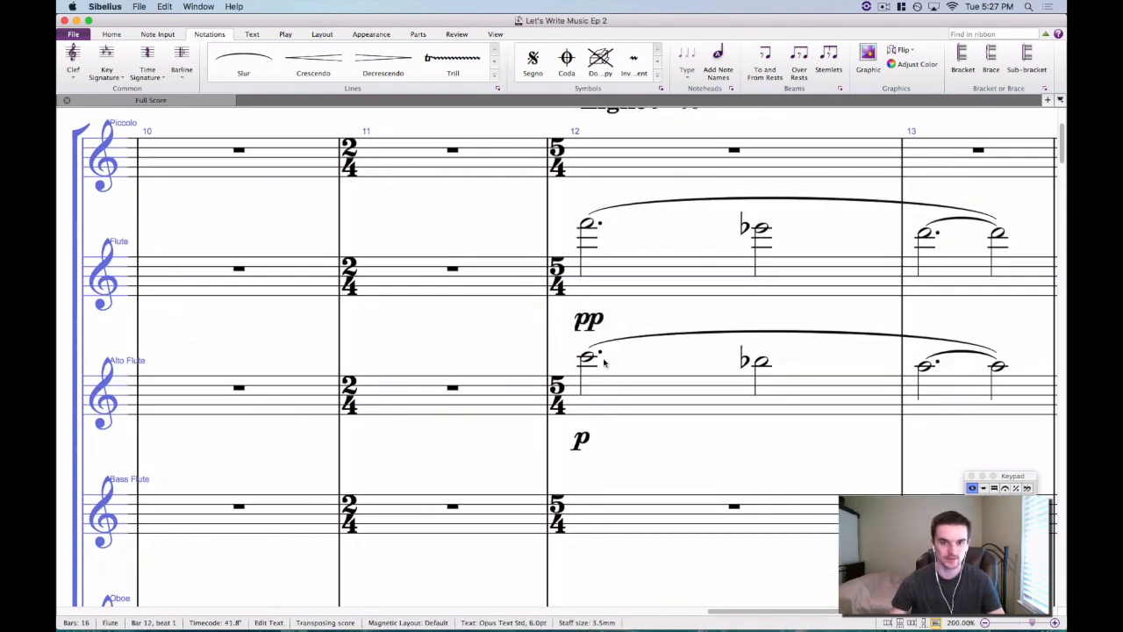
{"action": "double_click", "coordinate": [581, 439]}
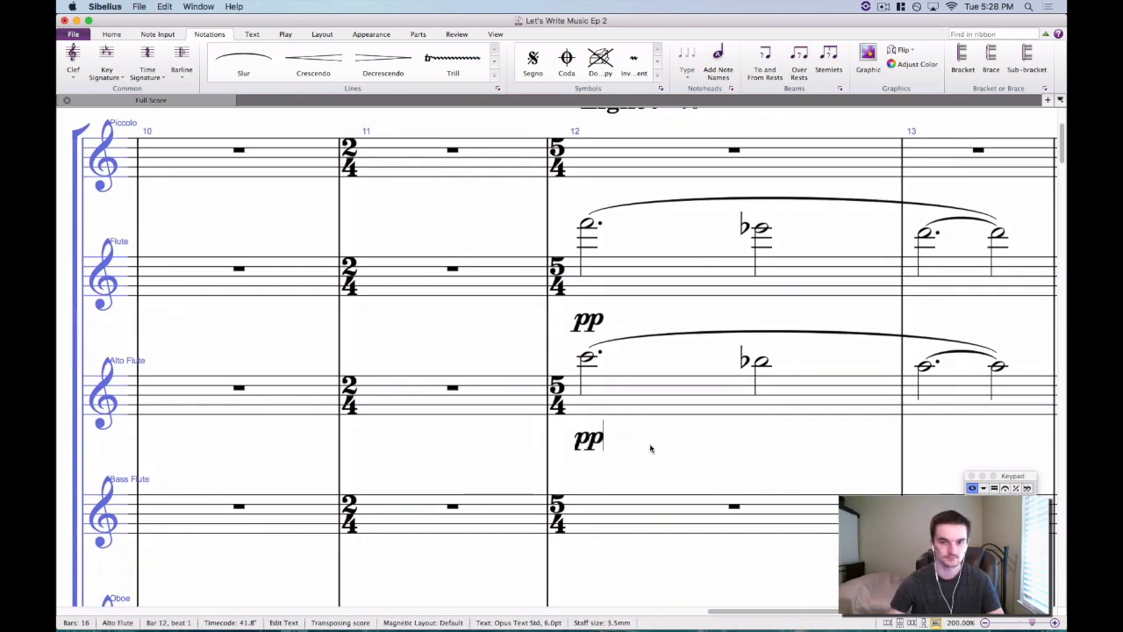
{"action": "key", "text": "Escape"}
{"action": "key", "text": "Escape"}
{"action": "scroll", "coordinate": [595, 260], "scroll_direction": "down", "scroll_amount": 5}
{"action": "double_click", "coordinate": [584, 194]}
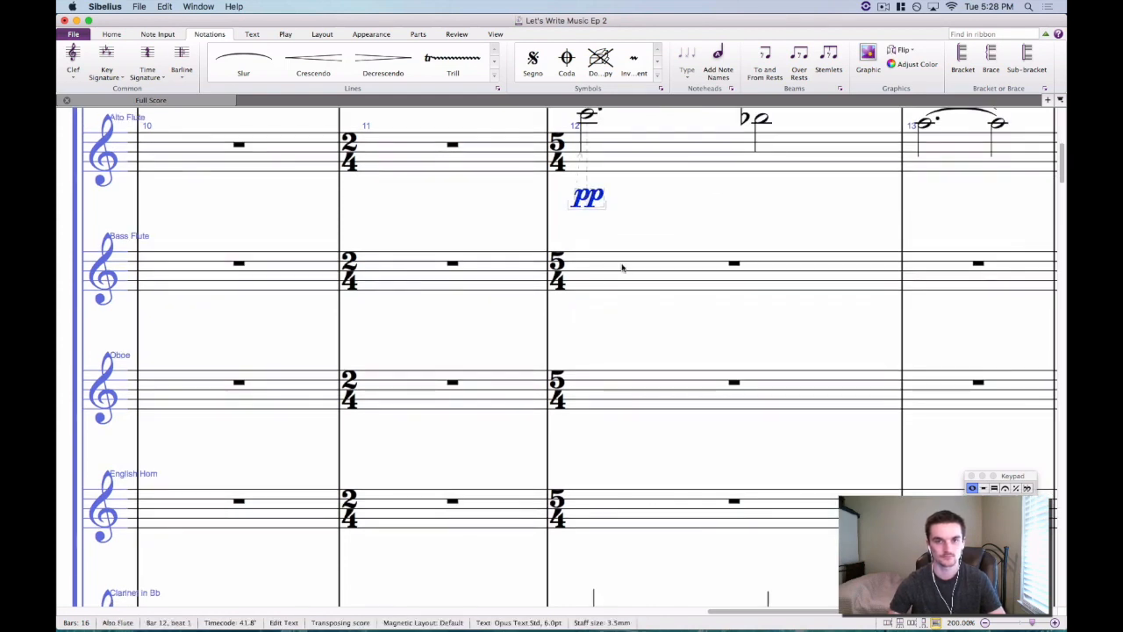
Change the bar 12 dynamics of the Clarinet in Bb and Bassoon to pp.
{"action": "scroll", "coordinate": [615, 281], "scroll_direction": "down", "scroll_amount": 5}
{"action": "double_click", "coordinate": [583, 308]}
{"action": "type", "text": "pp"}
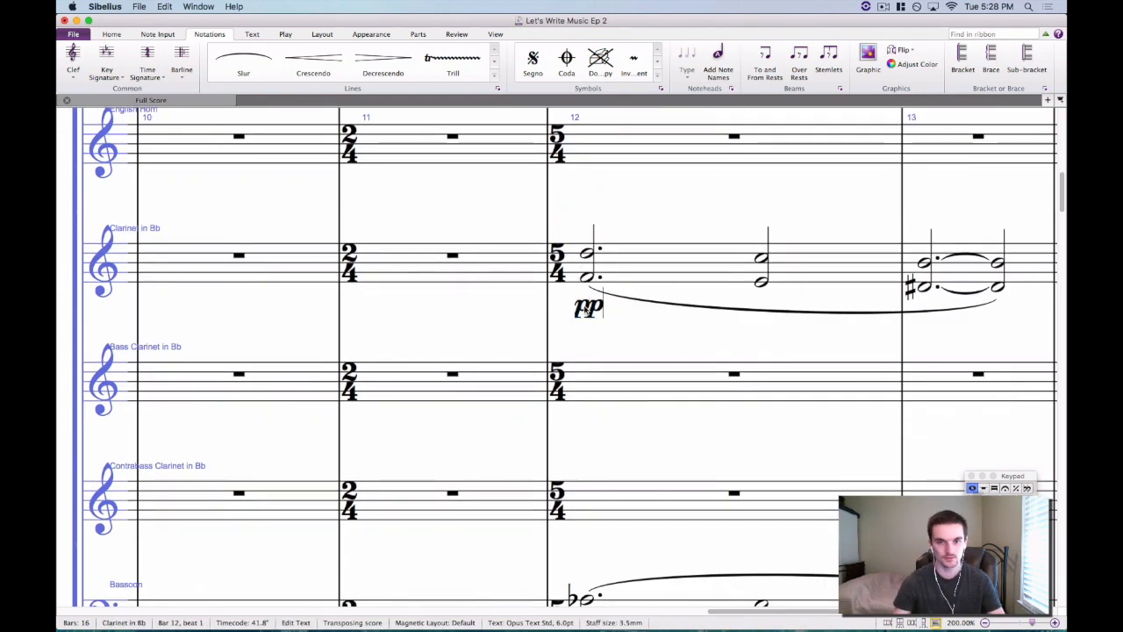
{"action": "key", "text": "Escape"}
{"action": "key", "text": "Escape"}
{"action": "scroll", "coordinate": [588, 362], "scroll_direction": "down", "scroll_amount": 5}
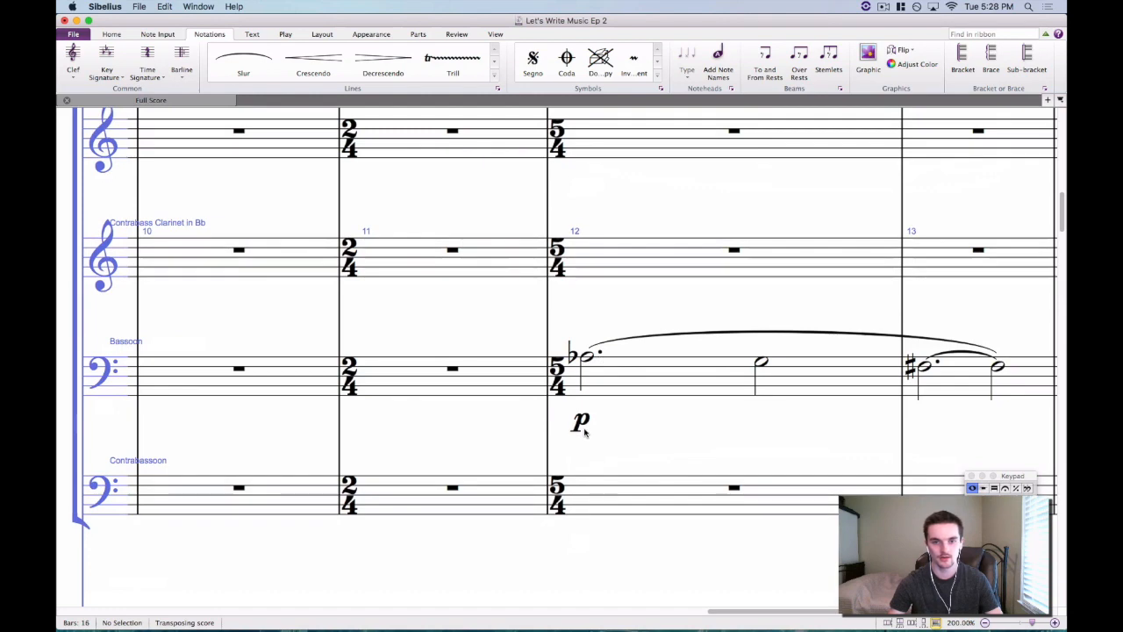
{"action": "double_click", "coordinate": [584, 428]}
{"action": "key", "text": "Escape"}
{"action": "key", "text": "Escape"}
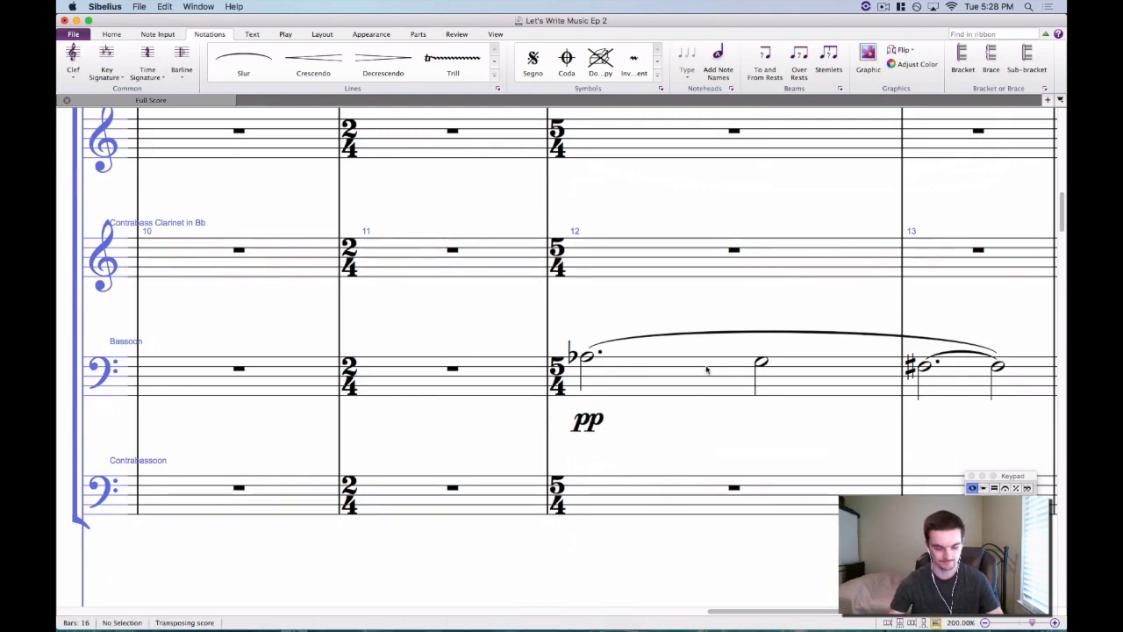
Add a crescendo hairpin through bar 12 of the Bassoon, arriving at a p dynamic on the first note of bar 13.
{"action": "left_click", "coordinate": [707, 371]}
{"action": "key", "text": "h"}
{"action": "left_click", "coordinate": [928, 370]}
{"action": "key", "text": "ctrl+e"}
{"action": "type", "text": "p"}
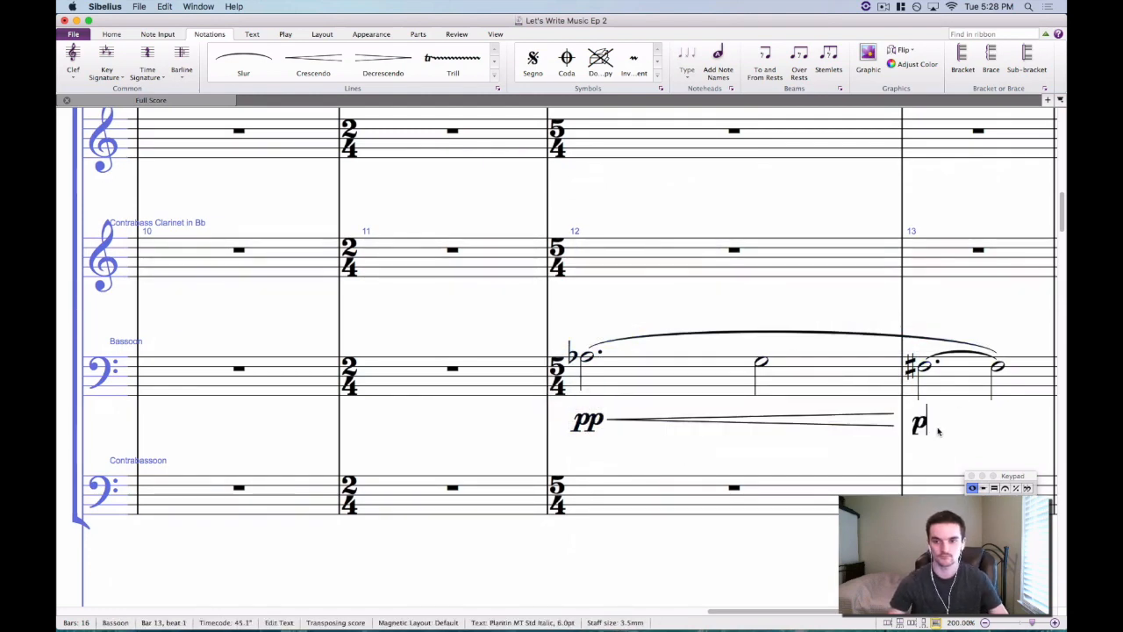
Copy the Bassoon's crescendo hairpin and p dynamic to the Clarinet, Alto Flute and Flute parts from beat 1 of bar 12.
{"action": "left_click", "coordinate": [734, 418], "text": "super"}
{"action": "key", "text": "super+c"}
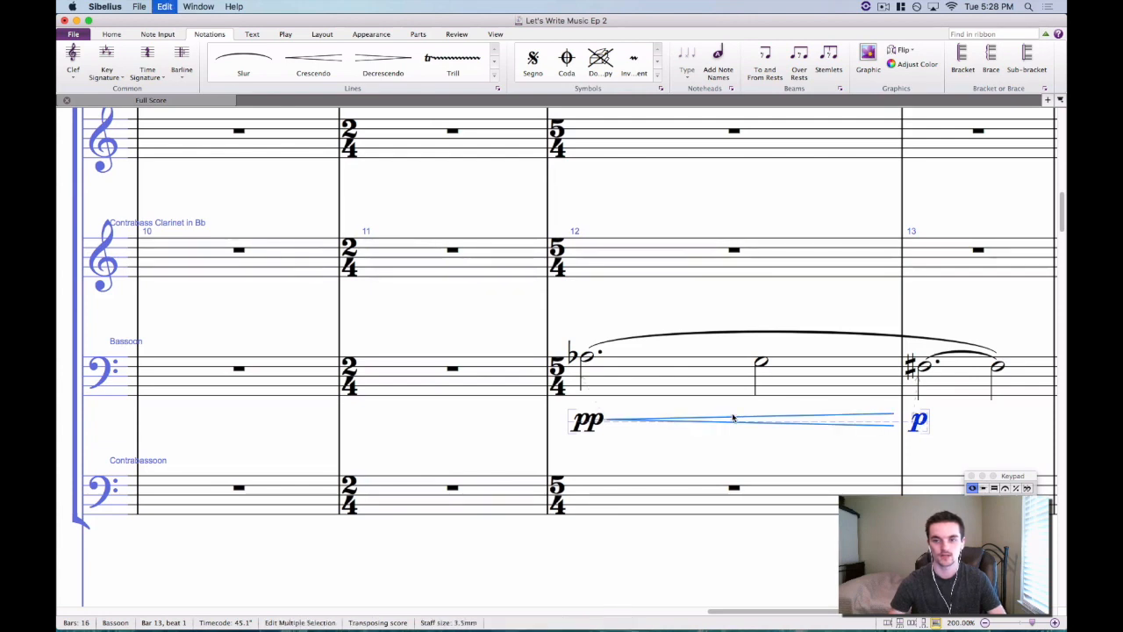
{"action": "scroll", "coordinate": [743, 423], "scroll_direction": "up", "scroll_amount": 5}
{"action": "left_click", "coordinate": [588, 375]}
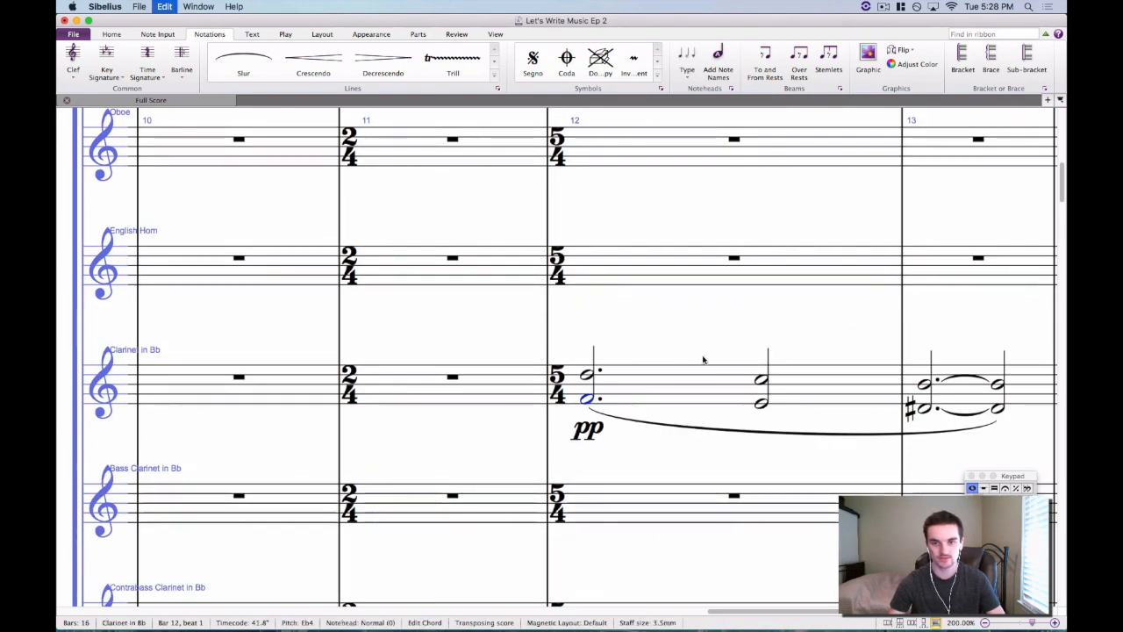
{"action": "key", "text": "super+v"}
{"action": "scroll", "coordinate": [711, 360], "scroll_direction": "up", "scroll_amount": 5}
{"action": "scroll", "coordinate": [711, 361], "scroll_direction": "up", "scroll_amount": 3}
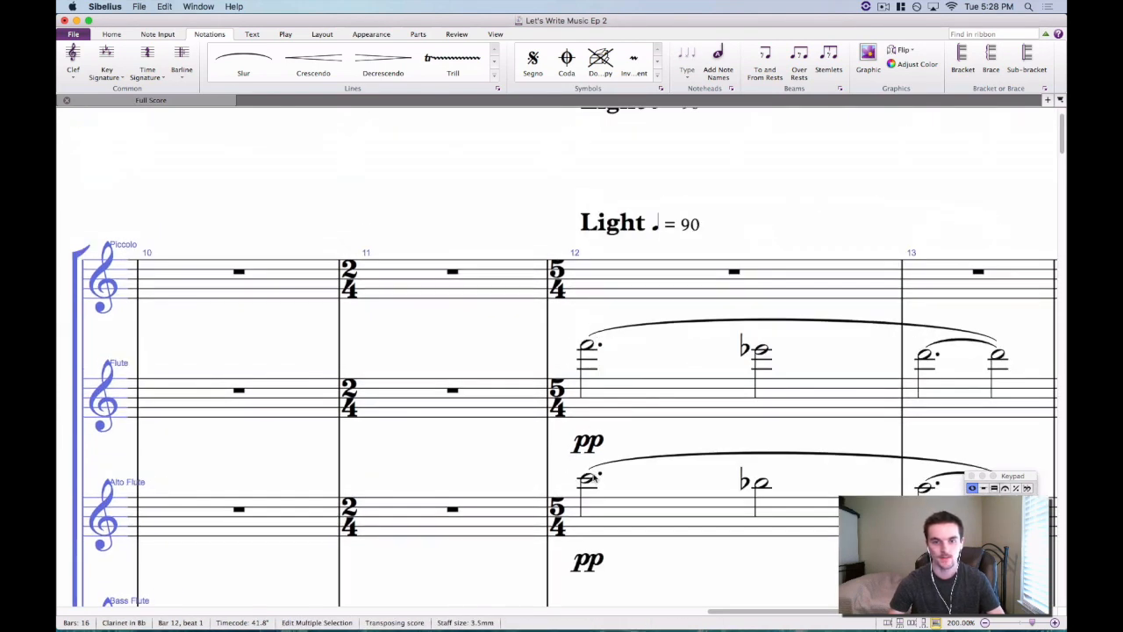
{"action": "left_click", "coordinate": [589, 479]}
{"action": "key", "text": "super+v"}
{"action": "left_click", "coordinate": [588, 348]}
{"action": "key", "text": "super+v"}
Play back the transition from bar 11 into bar 12 and check the Celesta and string parts there.
{"action": "left_click", "coordinate": [584, 291]}
{"action": "scroll", "coordinate": [703, 353], "scroll_direction": "down", "scroll_amount": 8}
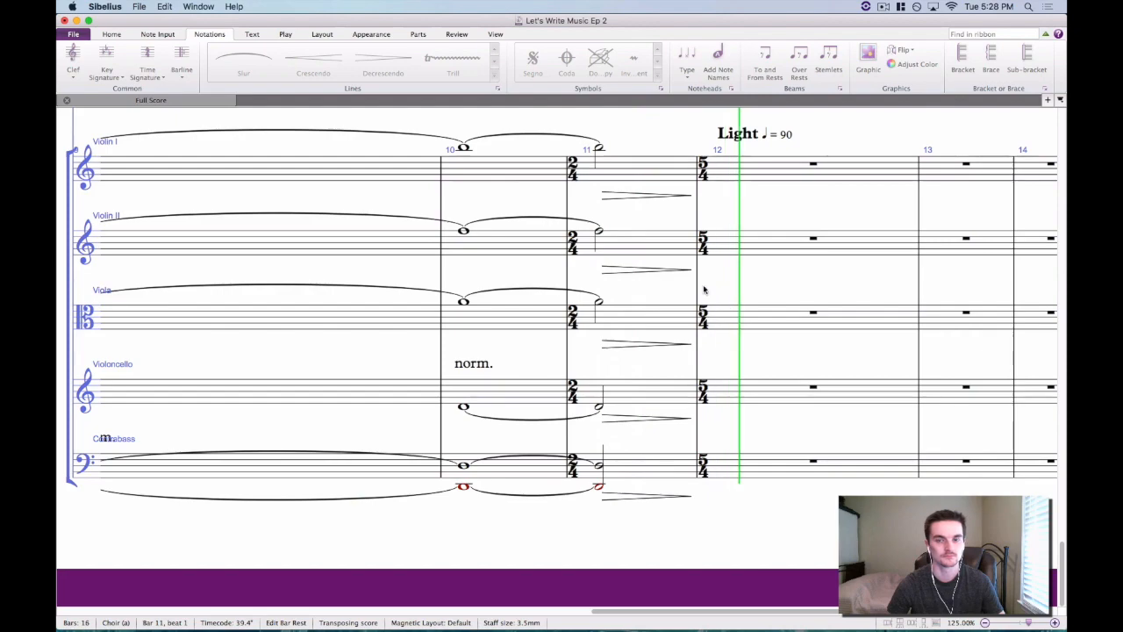
{"action": "key", "text": "space"}
{"action": "scroll", "coordinate": [619, 299], "scroll_direction": "down", "scroll_amount": 5}
{"action": "scroll", "coordinate": [619, 298], "scroll_direction": "down", "scroll_amount": 15}
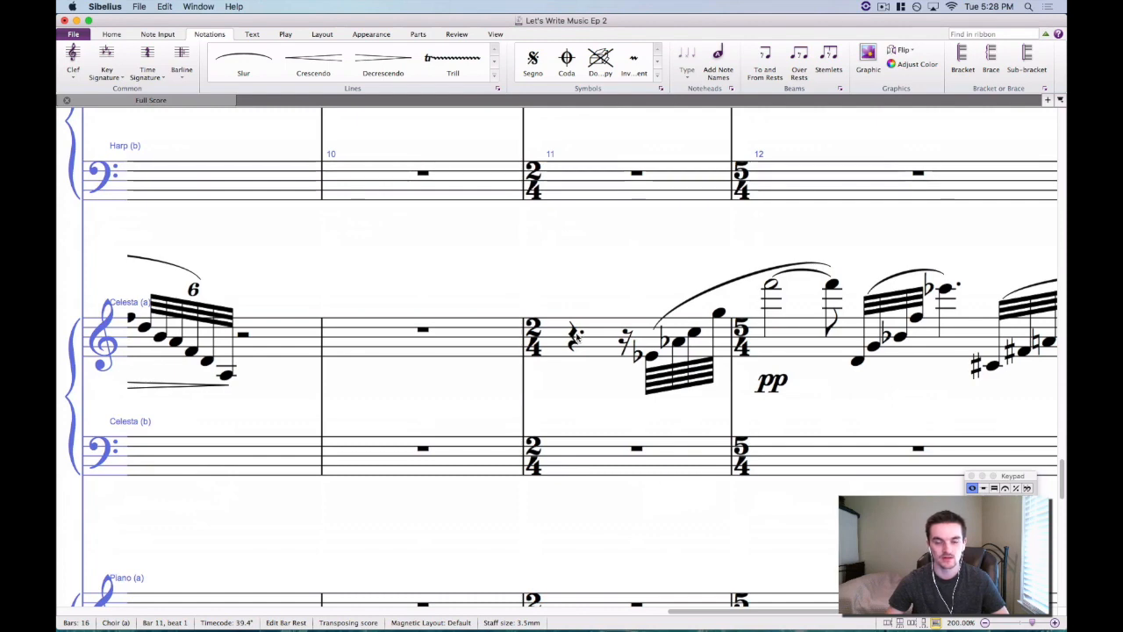
{"action": "scroll", "coordinate": [629, 312], "scroll_direction": "down", "scroll_amount": 3}
{"action": "scroll", "coordinate": [629, 312], "scroll_direction": "up", "scroll_amount": 15}
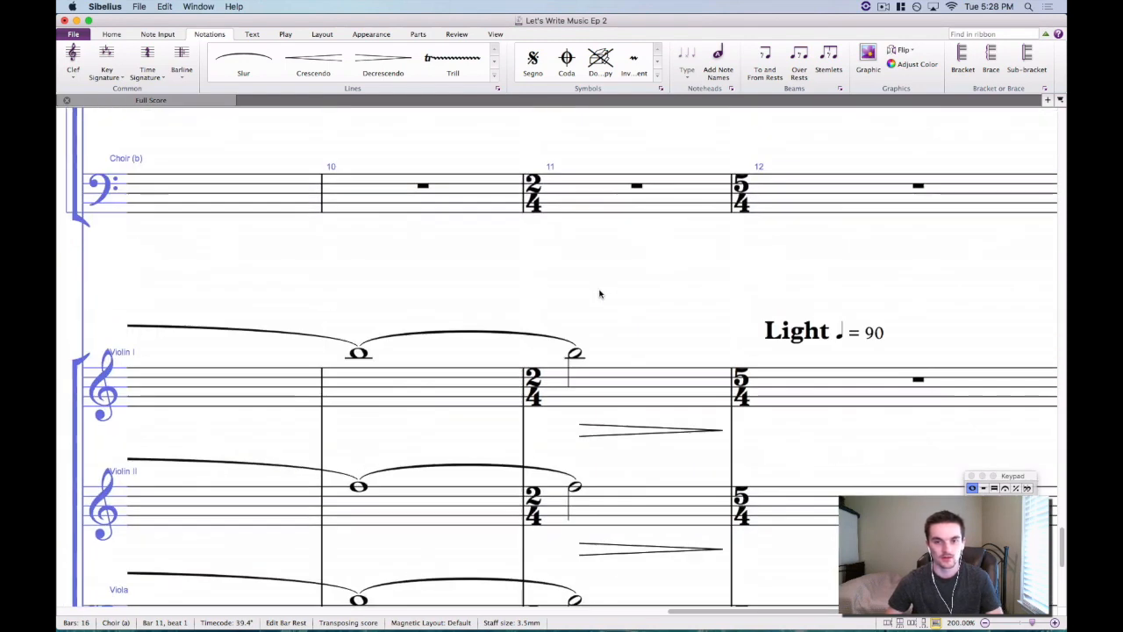
Shorten the bar 11 notes of Violin I, Violin II, Viola, Violoncello and Contrabass to dotted quarter notes.
{"action": "left_click", "coordinate": [575, 113]}
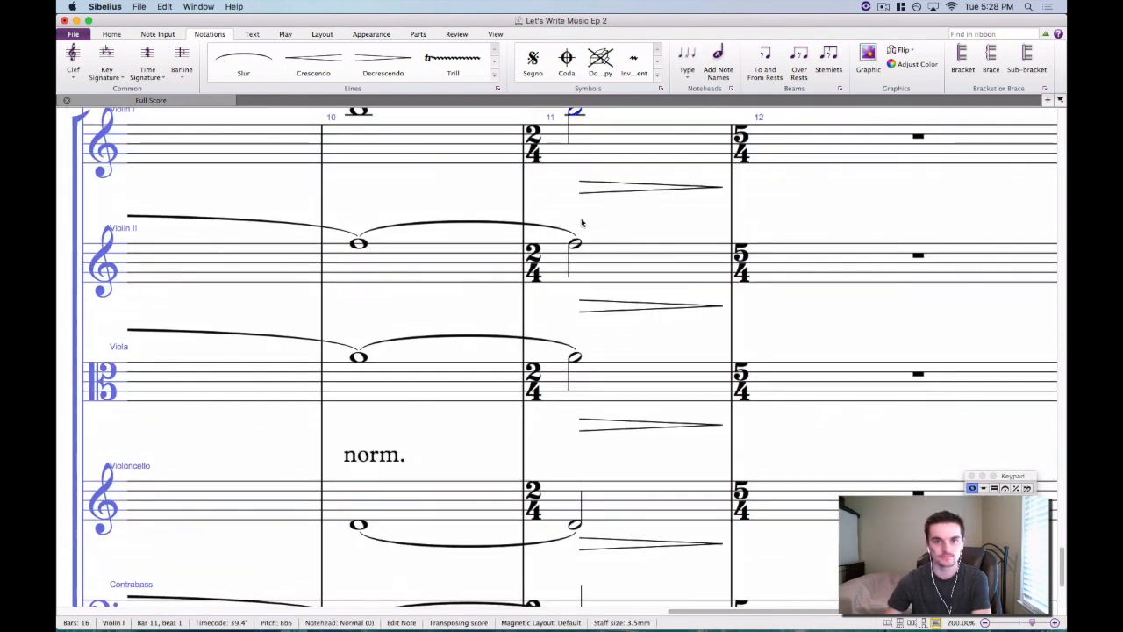
{"action": "key", "text": "4"}
{"action": "key", "text": "period"}
{"action": "left_click", "coordinate": [563, 243]}
{"action": "key", "text": "4"}
{"action": "key", "text": "period"}
{"action": "left_click", "coordinate": [565, 375]}
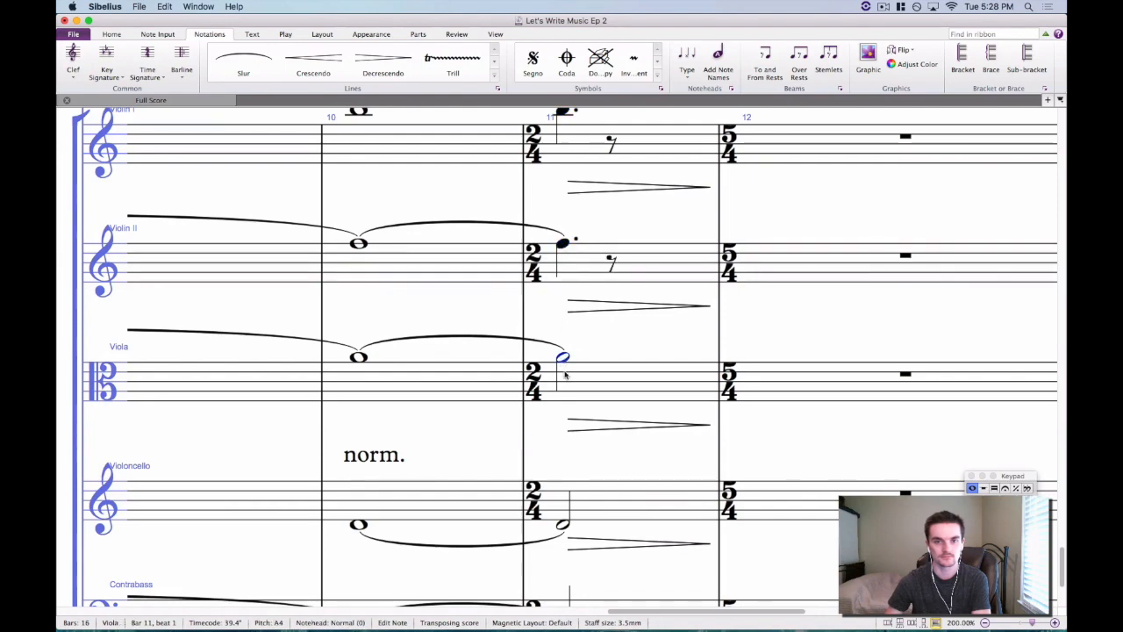
{"action": "left_click", "coordinate": [566, 525]}
{"action": "key", "text": "4"}
{"action": "key", "text": "period"}
{"action": "scroll", "coordinate": [555, 396], "scroll_direction": "down", "scroll_amount": 6}
{"action": "left_click", "coordinate": [565, 376]}
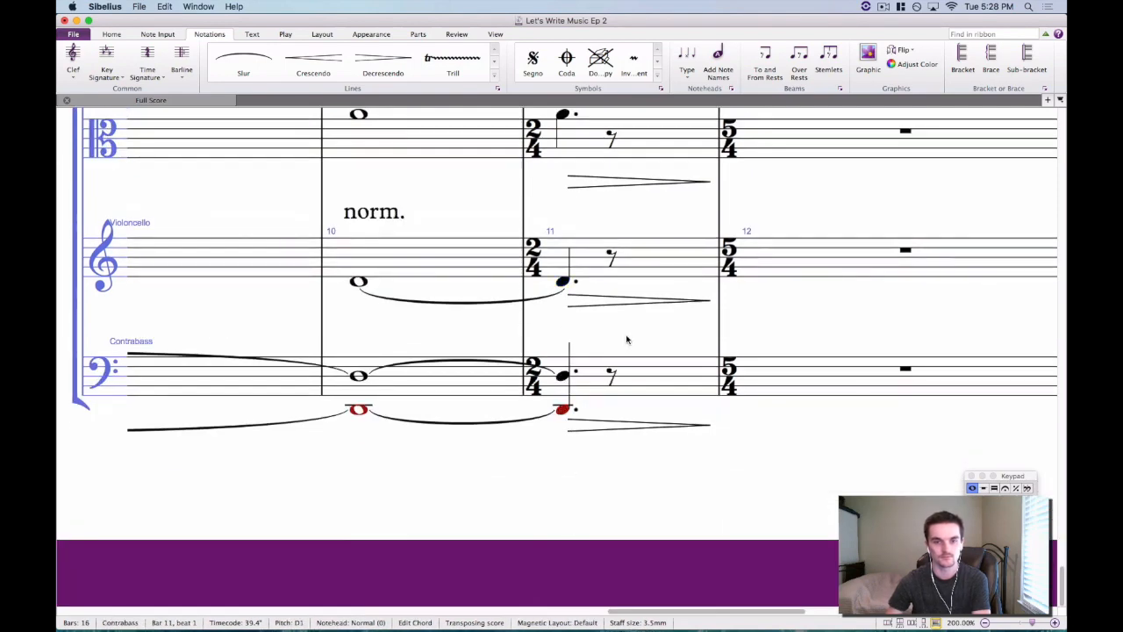
Shorten the held bar 11 notes in the second, third and fourth Horn in F staves to dotted quarter notes.
{"action": "scroll", "coordinate": [610, 348], "scroll_direction": "up", "scroll_amount": 20}
{"action": "scroll", "coordinate": [610, 348], "scroll_direction": "up", "scroll_amount": 20}
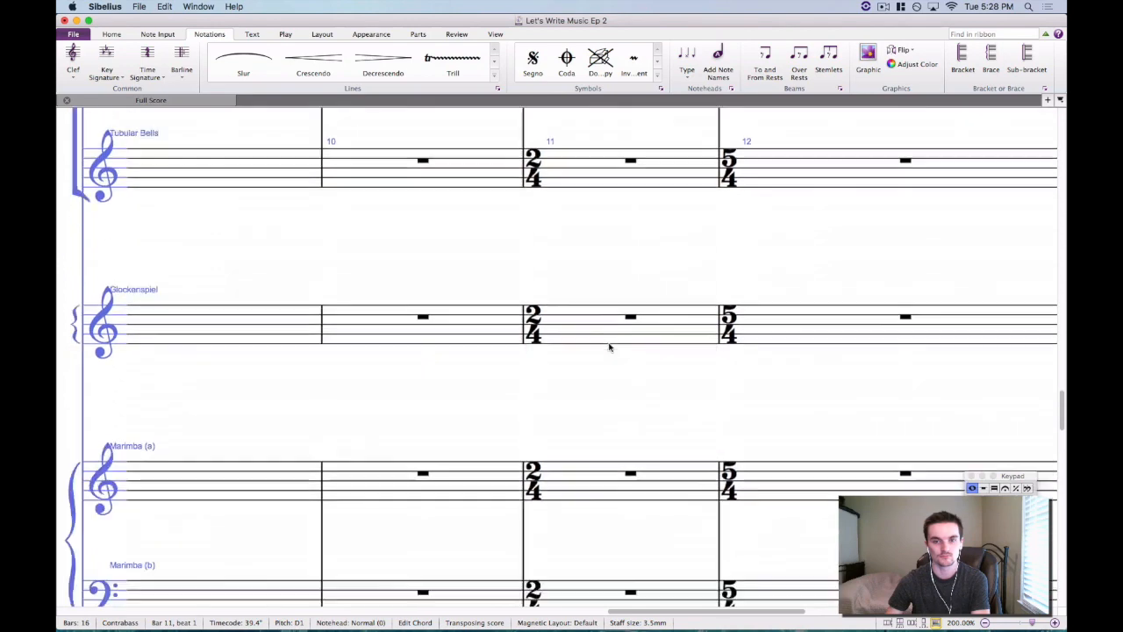
{"action": "scroll", "coordinate": [617, 333], "scroll_direction": "up", "scroll_amount": 3}
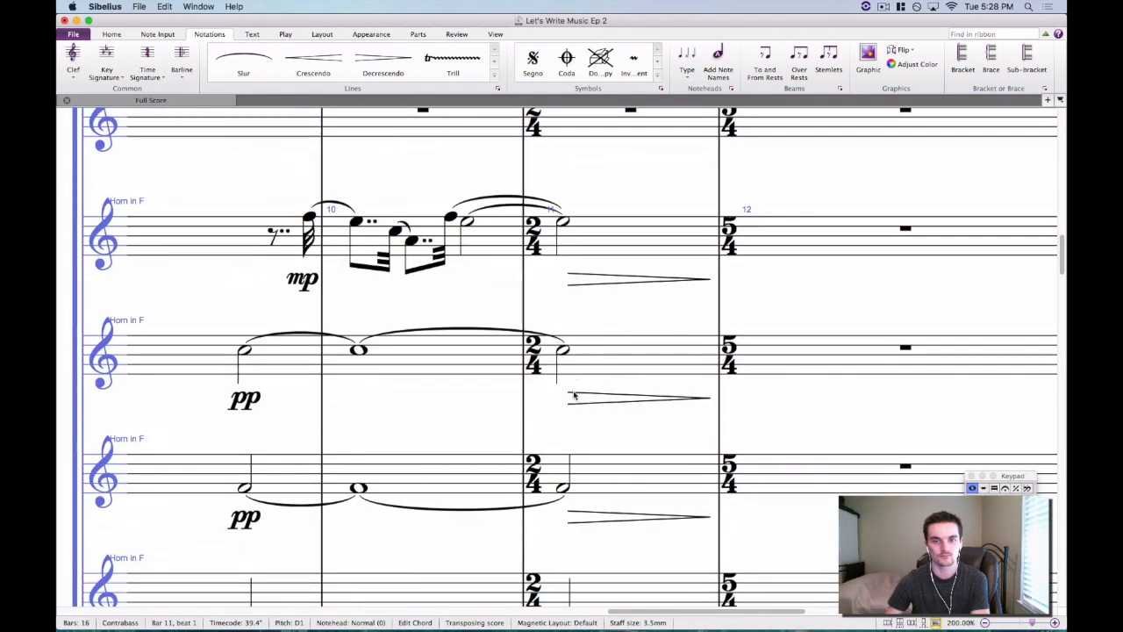
{"action": "left_click", "coordinate": [561, 351]}
{"action": "key", "text": "4"}
{"action": "key", "text": "period"}
{"action": "left_click", "coordinate": [563, 489]}
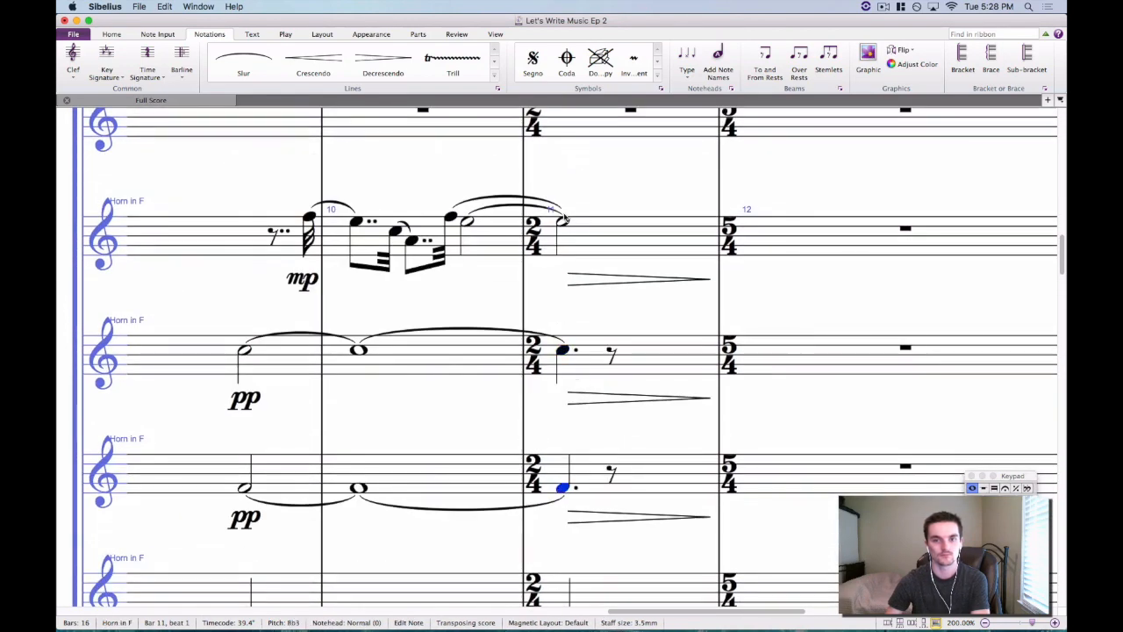
{"action": "left_click", "coordinate": [562, 221]}
{"action": "key", "text": "4"}
{"action": "key", "text": "period"}
Play back the score from the horn entry on beat 3 of bar 9.
{"action": "scroll", "coordinate": [567, 222], "scroll_direction": "up", "scroll_amount": 9}
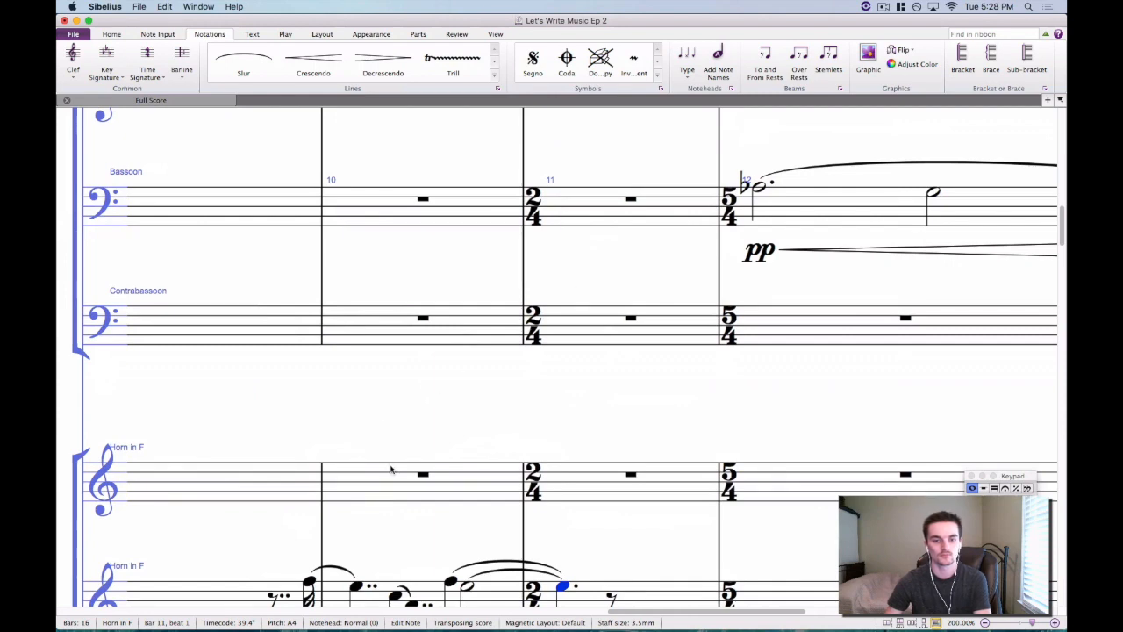
{"action": "scroll", "coordinate": [292, 404], "scroll_direction": "down", "scroll_amount": 5}
{"action": "scroll", "coordinate": [291, 404], "scroll_direction": "left", "scroll_amount": 5}
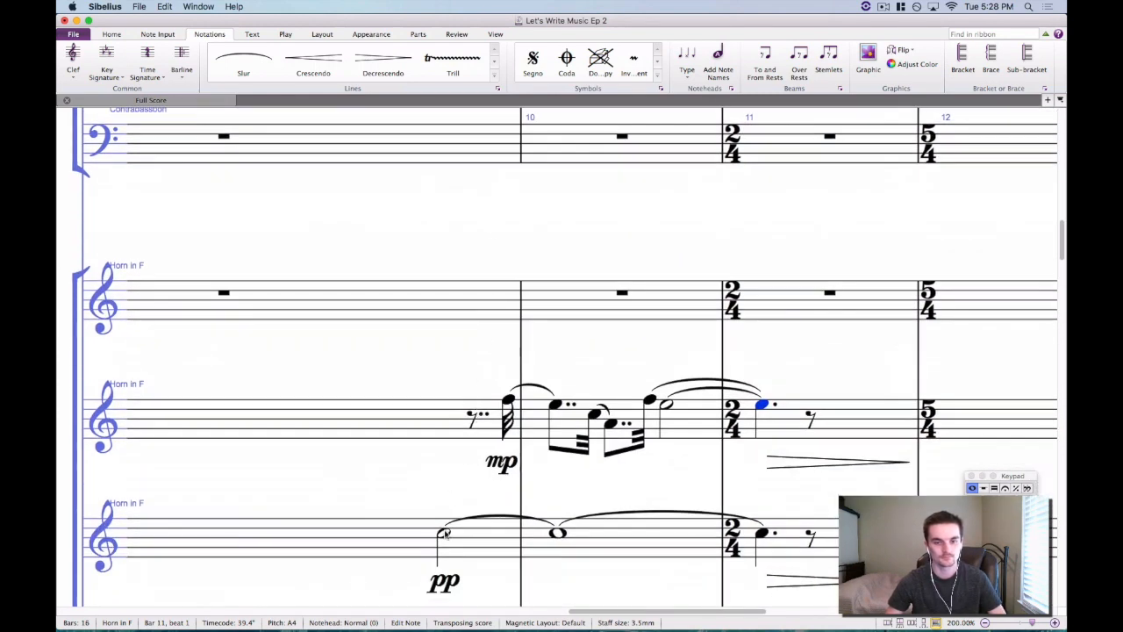
{"action": "left_click", "coordinate": [444, 533]}
{"action": "key", "text": "super+minus"}
{"action": "key", "text": "super+minus"}
{"action": "scroll", "coordinate": [694, 531], "scroll_direction": "down", "scroll_amount": 5}
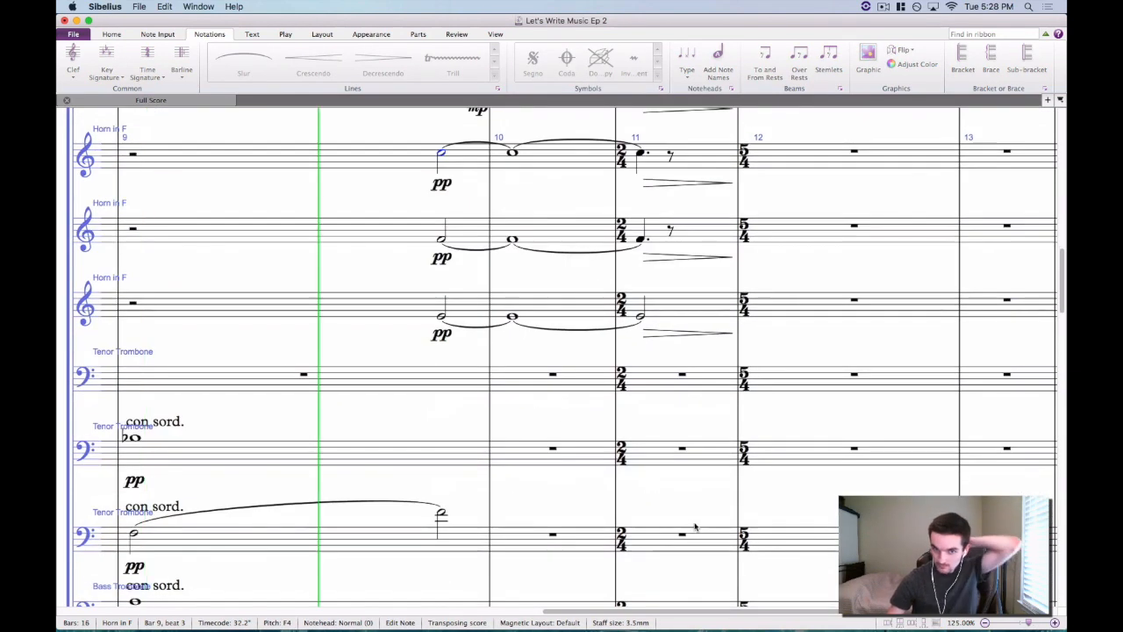
Follow the playback through the Horn in F staves from bar 9 into bar 12, and stop it there.
{"action": "scroll", "coordinate": [694, 526], "scroll_direction": "up", "scroll_amount": 5}
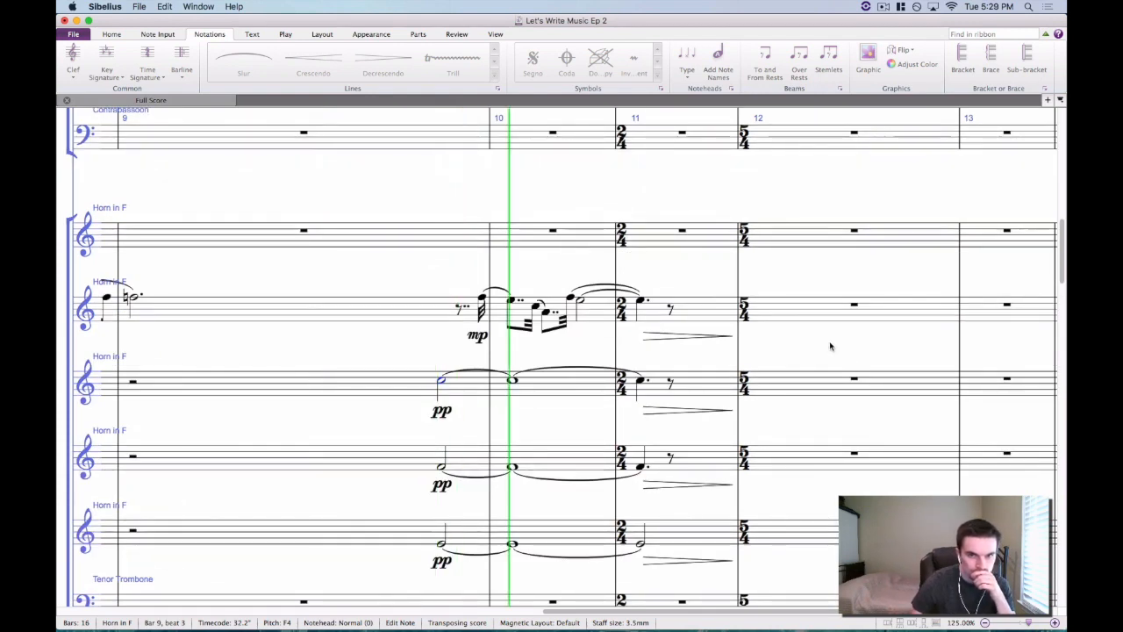
{"action": "left_click_drag", "start_coordinate": [830, 346], "coordinate": [592, 246]}
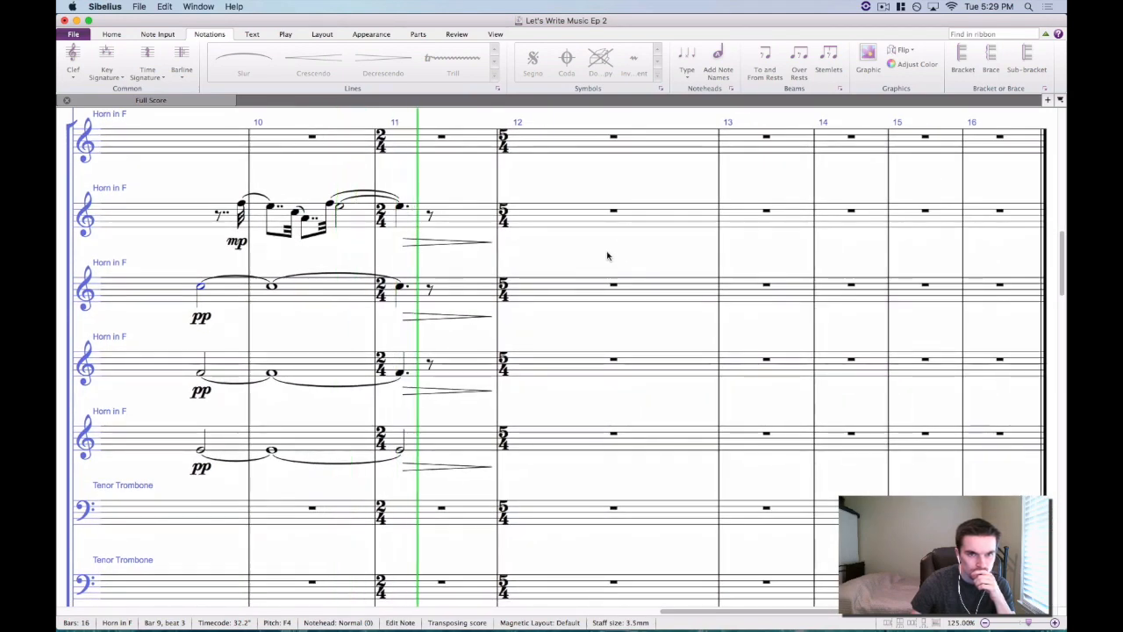
{"action": "scroll", "coordinate": [607, 255], "scroll_direction": "down", "scroll_amount": 4}
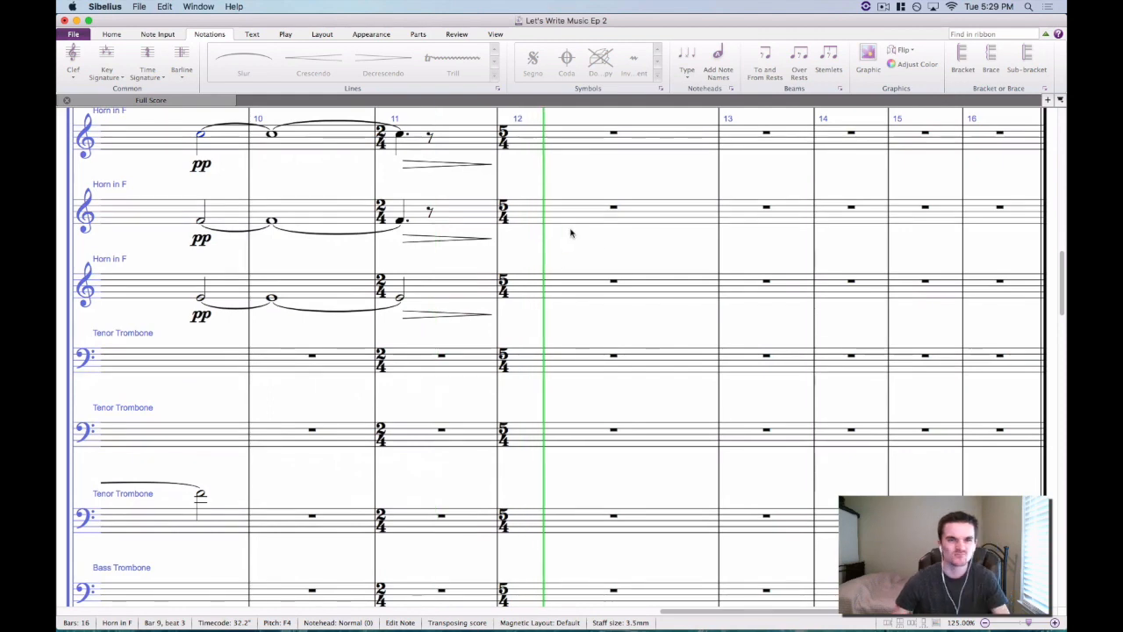
{"action": "key", "text": "space"}
Shorten the held bar 11 note in the lowest Horn in F staff to a dotted quarter note.
{"action": "left_click_drag", "start_coordinate": [396, 211], "coordinate": [416, 176]}
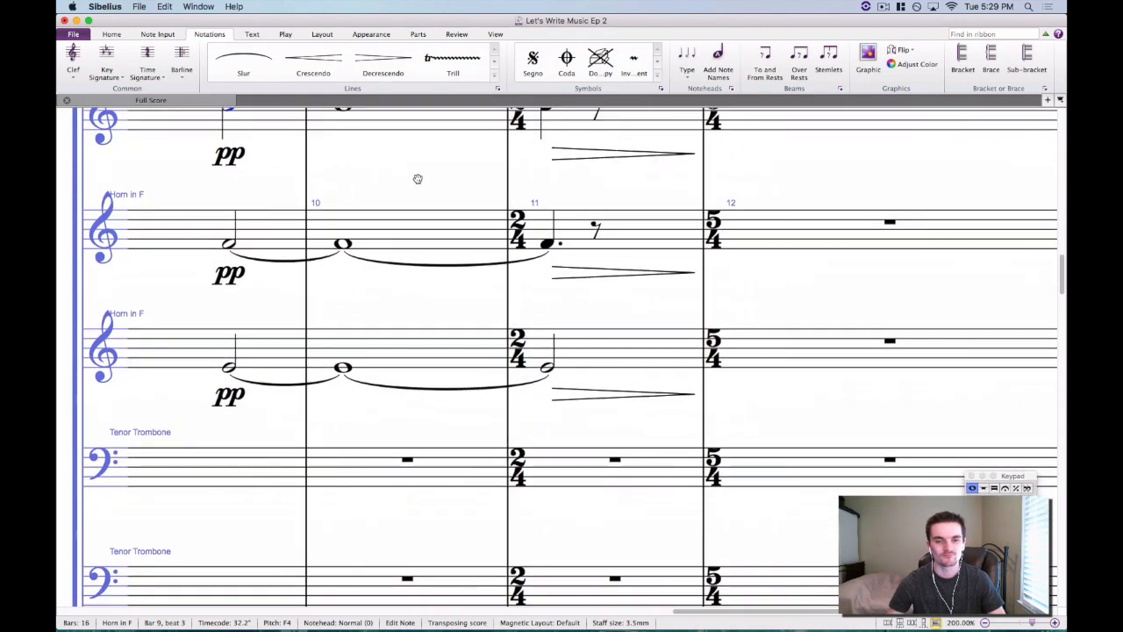
{"action": "left_click", "coordinate": [549, 369]}
{"action": "key", "text": "4"}
{"action": "key", "text": "period"}
{"action": "key", "text": "Escape"}
Add a decrescendo under the bar 10 half note of the second Horn in F staff, leading to pp on bar 11.
{"action": "scroll", "coordinate": [448, 363], "scroll_direction": "up", "scroll_amount": 6}
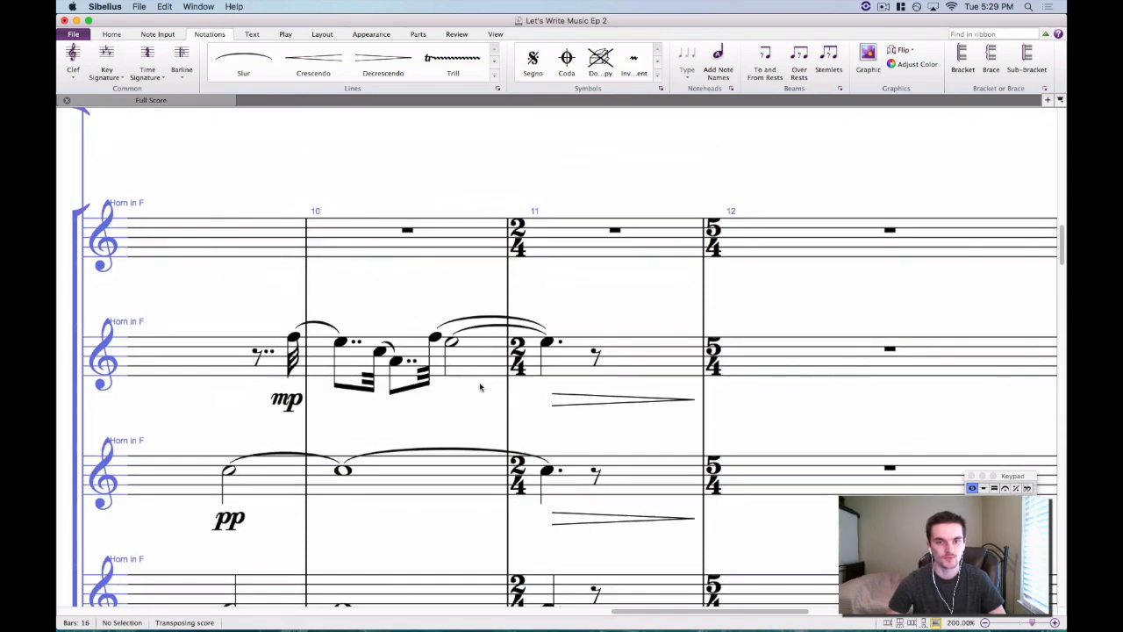
{"action": "left_click", "coordinate": [451, 341]}
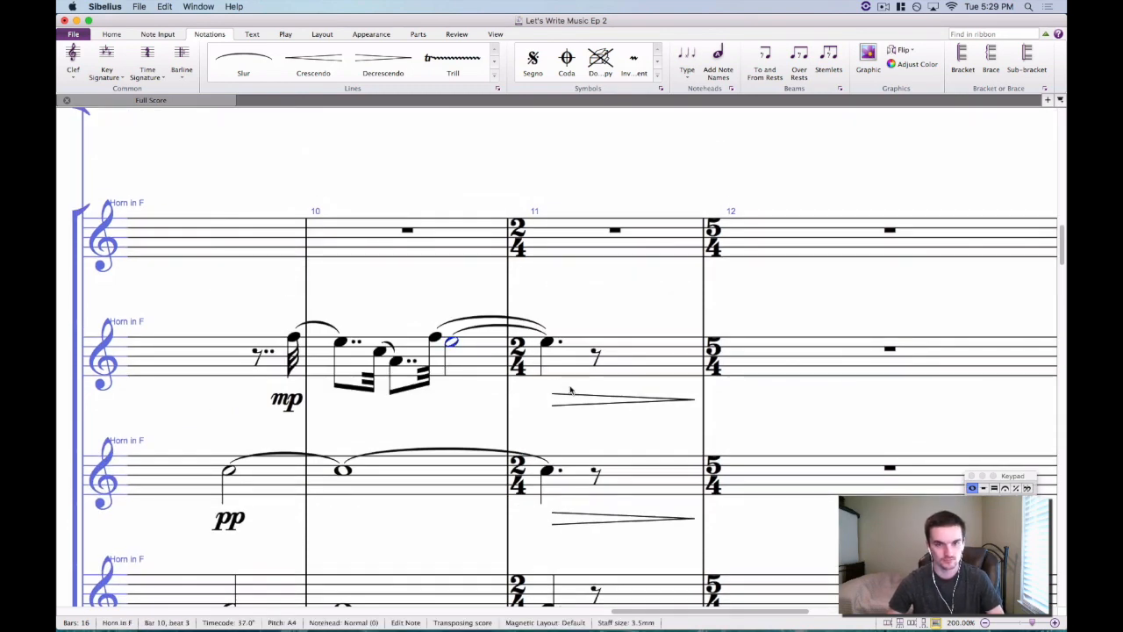
{"action": "key", "text": "h"}
{"action": "left_click", "coordinate": [548, 342]}
{"action": "key", "text": "super+e"}
{"action": "type", "text": "p"}
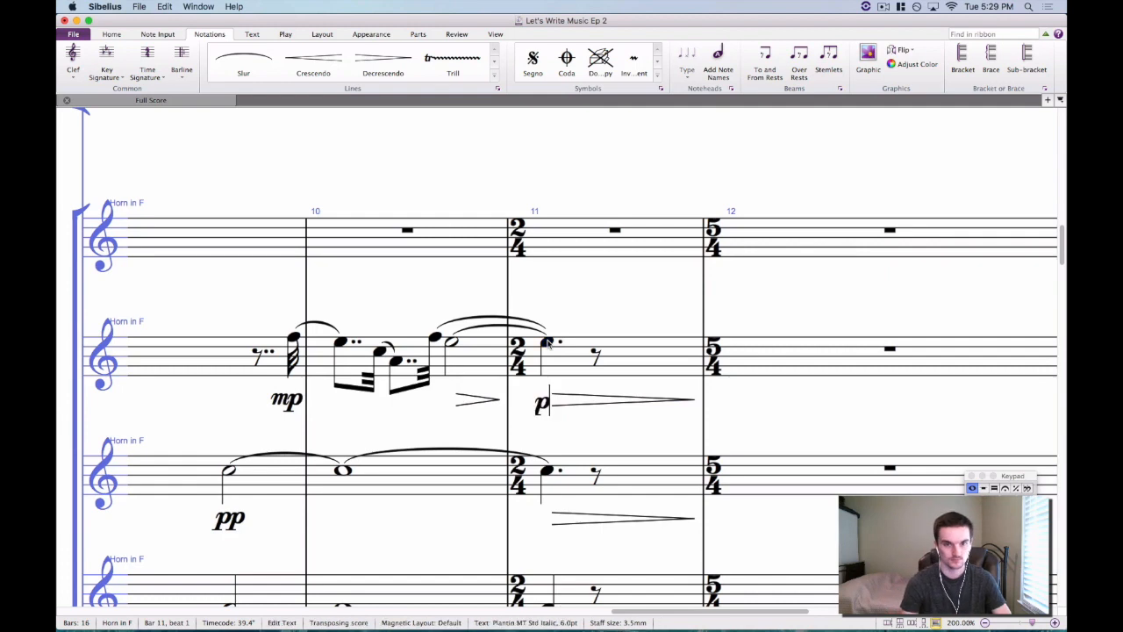
{"action": "key", "text": "Escape"}
{"action": "key", "text": "Escape"}
Delete the long decrescendo under bar 11 of the second Horn in F staff.
{"action": "key", "text": "super+c"}
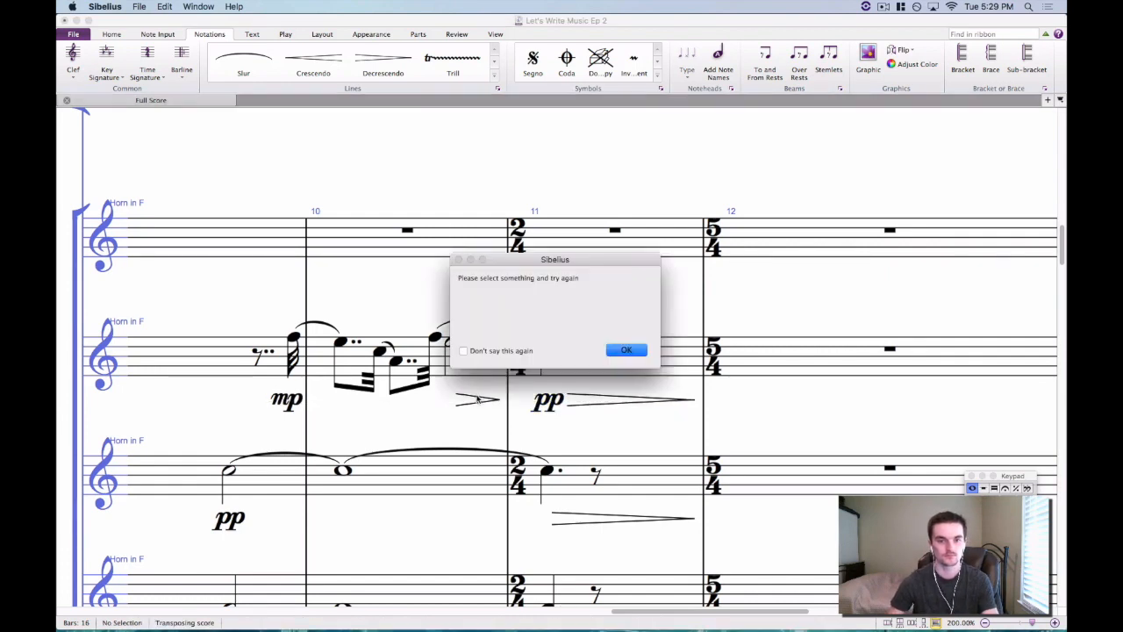
{"action": "left_click", "coordinate": [626, 351]}
{"action": "left_click", "coordinate": [632, 400]}
{"action": "key", "text": "Delete"}
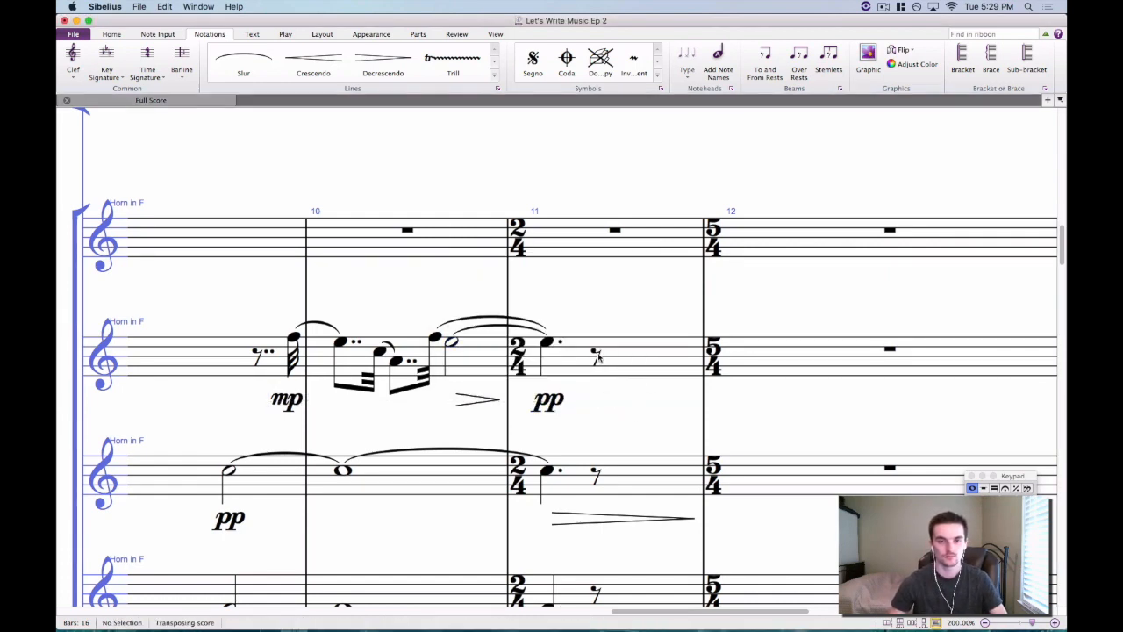
Add a sixteenth note at the same pitch after the dotted quarter in bar 11 of the second Horn in F staff, and tie them.
{"action": "left_click", "coordinate": [598, 355]}
{"action": "scroll", "coordinate": [769, 316], "scroll_direction": "up", "scroll_amount": 10}
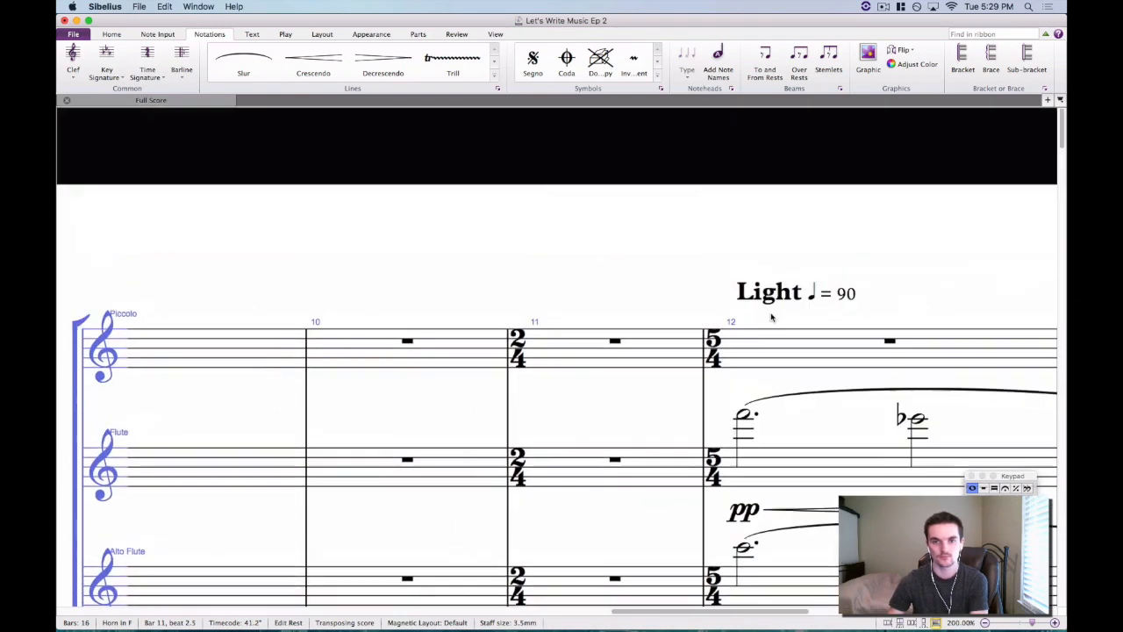
{"action": "scroll", "coordinate": [769, 316], "scroll_direction": "down", "scroll_amount": 10}
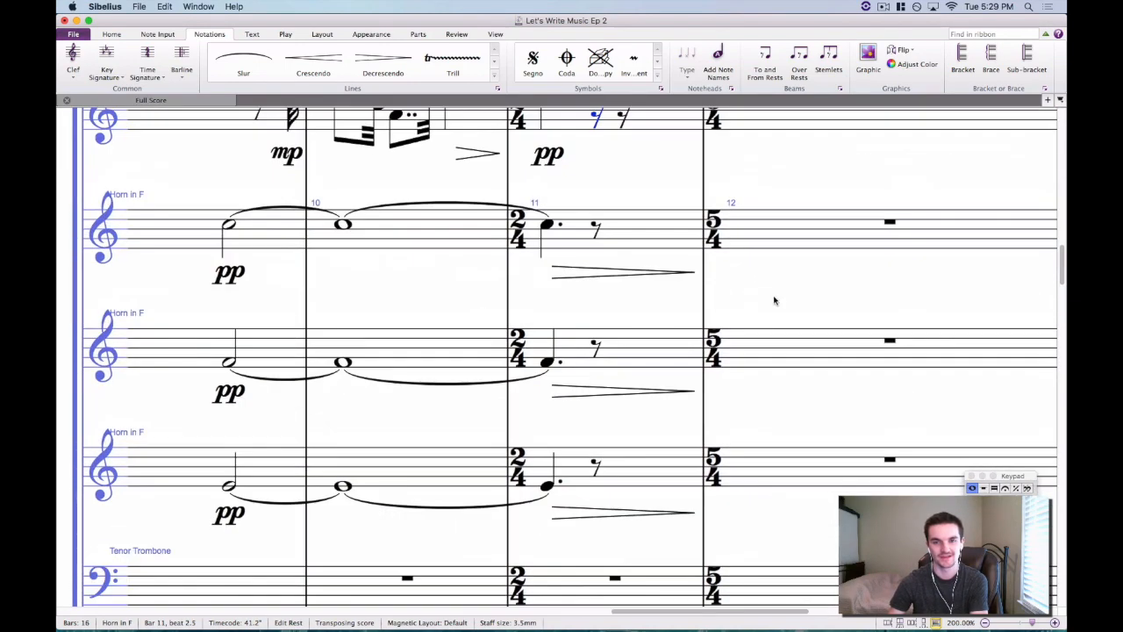
{"action": "key", "text": "b"}
{"action": "key", "text": "super+z"}
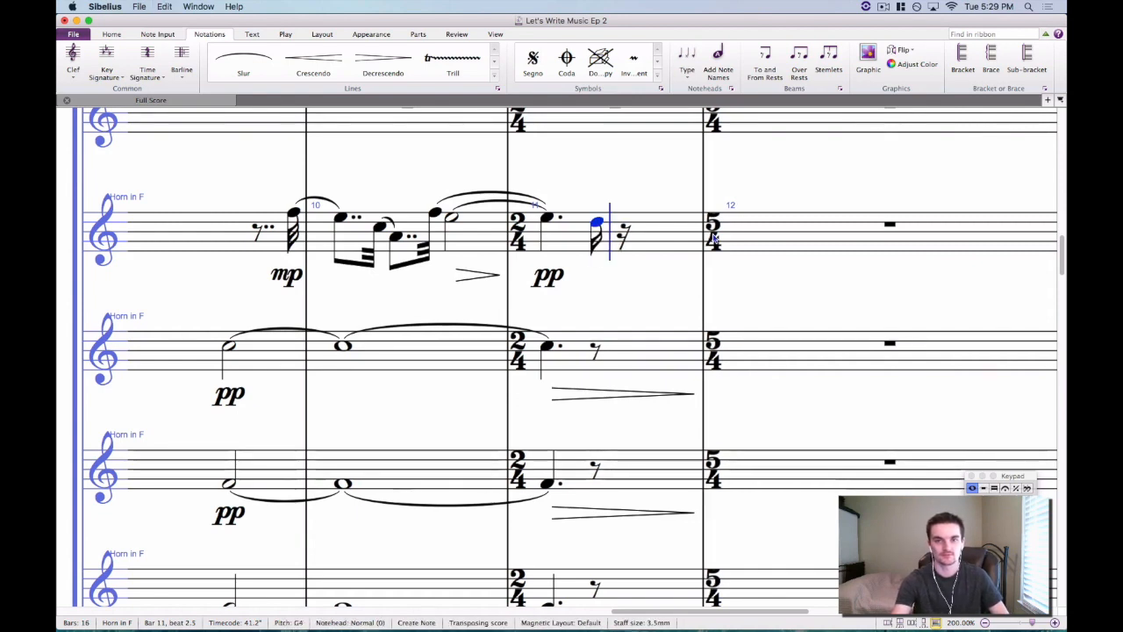
{"action": "key", "text": "a"}
{"action": "key", "text": "super+z"}
{"action": "key", "text": "a"}
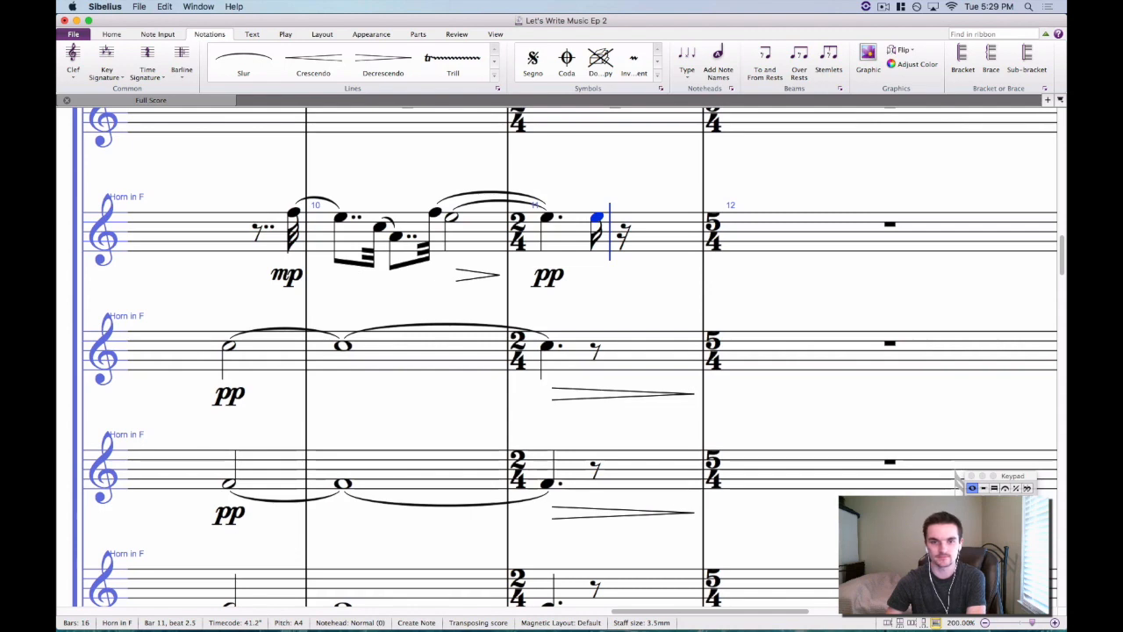
{"action": "key", "text": "Escape"}
{"action": "left_click", "coordinate": [547, 217]}
{"action": "key", "text": "KP_Enter"}
Extend the second Horn in F staff's slur from bar 10 to the tied sixteenth note in bar 11.
{"action": "left_click", "coordinate": [471, 194]}
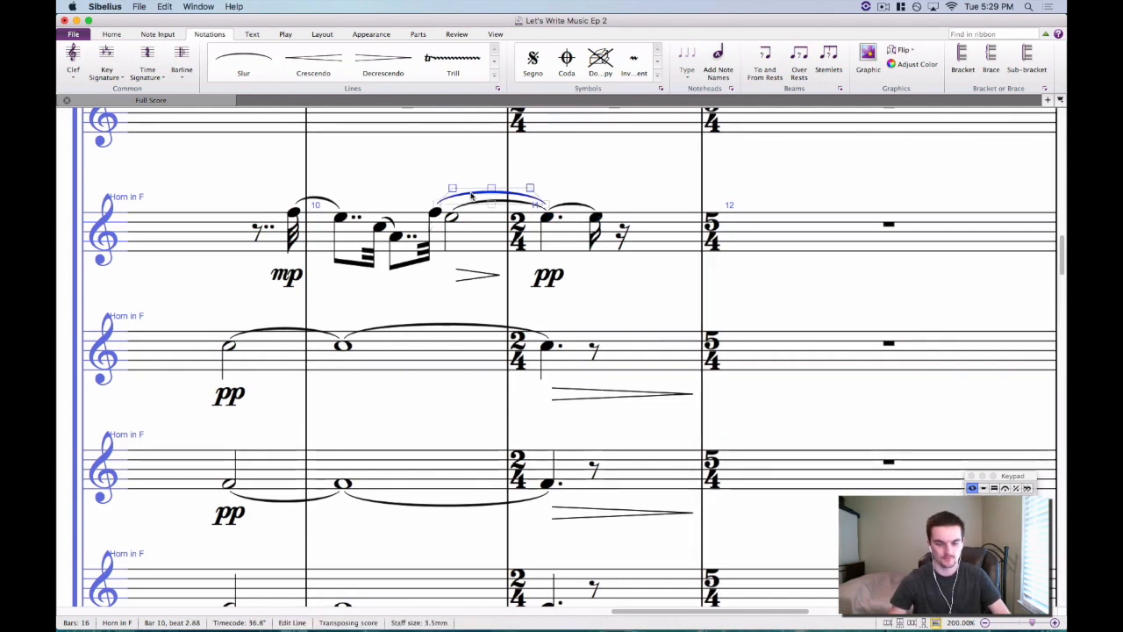
{"action": "key", "text": "shift+space"}
{"action": "left_click_drag", "start_coordinate": [452, 207], "coordinate": [595, 205]}
{"action": "left_click", "coordinate": [652, 237]}
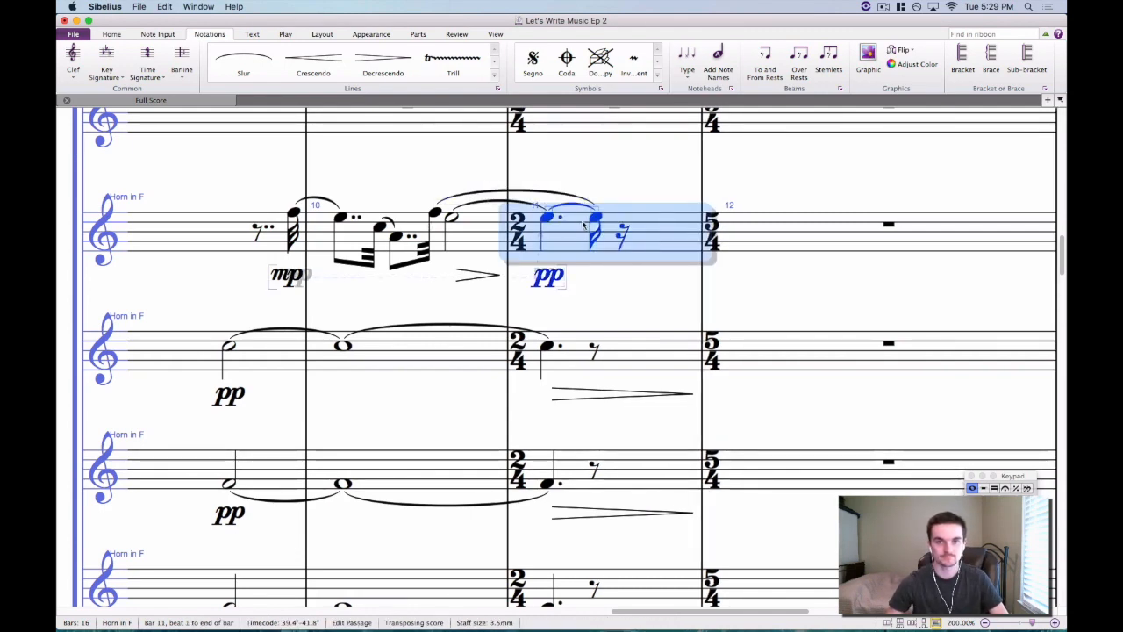
Copy the bar 11 sixteenth note to the third Horn in F staff, lower it to the held pitch and tie it.
{"action": "left_click", "coordinate": [595, 218]}
{"action": "left_click", "coordinate": [595, 355], "text": "alt"}
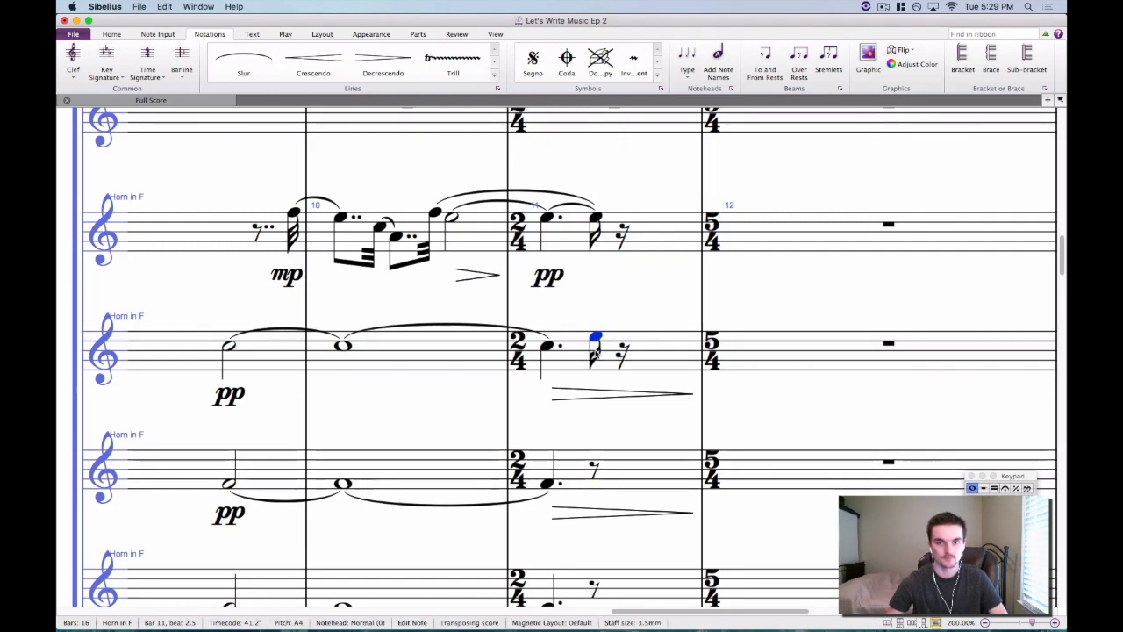
{"action": "key", "text": "Down"}
{"action": "key", "text": "Down"}
{"action": "left_click", "coordinate": [547, 347]}
{"action": "key", "text": "KP_Enter"}
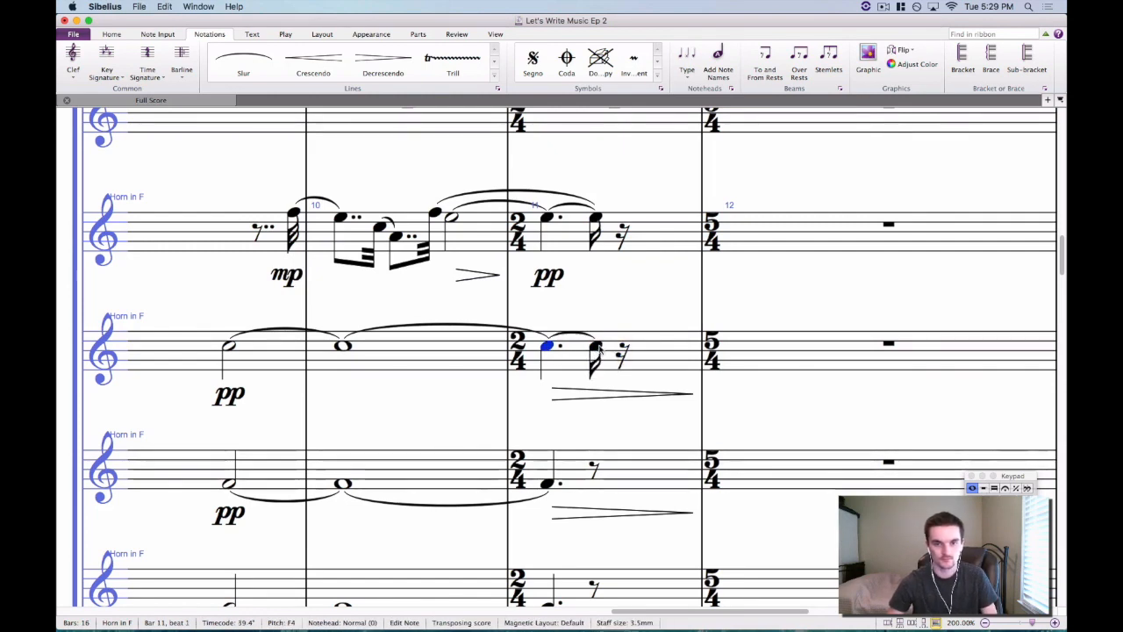
Copy the bar 11 sixteenth note to the fourth Horn in F staff, lower it to the held pitch and tie it.
{"action": "key", "text": "Right"}
{"action": "left_click", "coordinate": [595, 474], "text": "alt"}
{"action": "key", "text": "Down"}
{"action": "key", "text": "Down"}
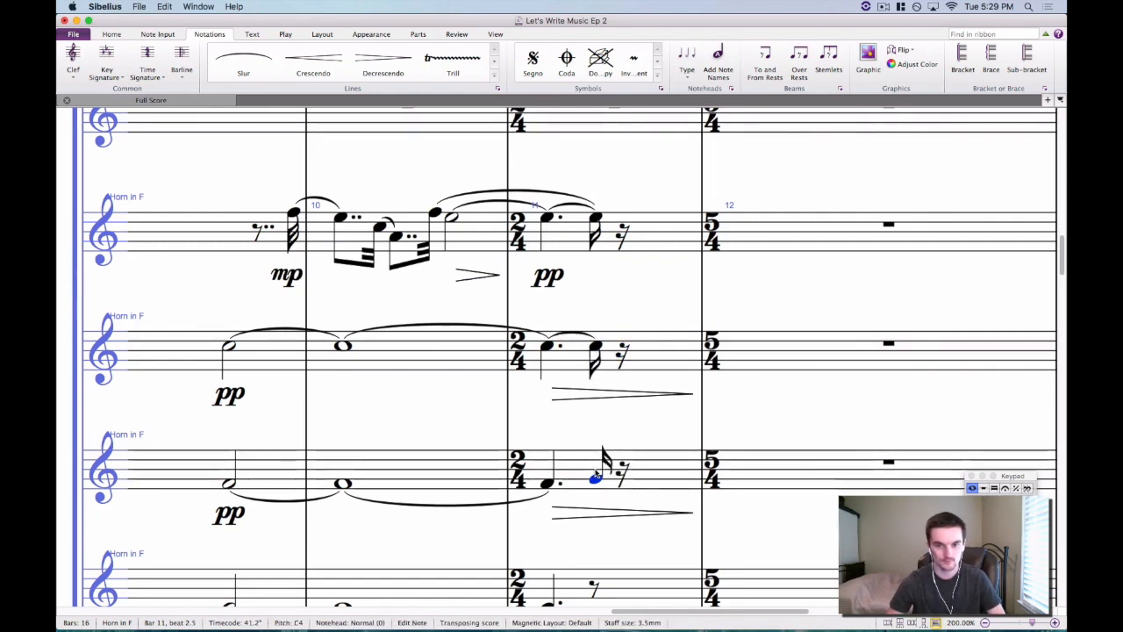
{"action": "left_click", "coordinate": [548, 485]}
{"action": "key", "text": "KP_Enter"}
Replace the long bar 11 decrescendo in the fourth Horn in F staff with a short one ending in ppp.
{"action": "scroll", "coordinate": [673, 450], "scroll_direction": "down", "scroll_amount": 3}
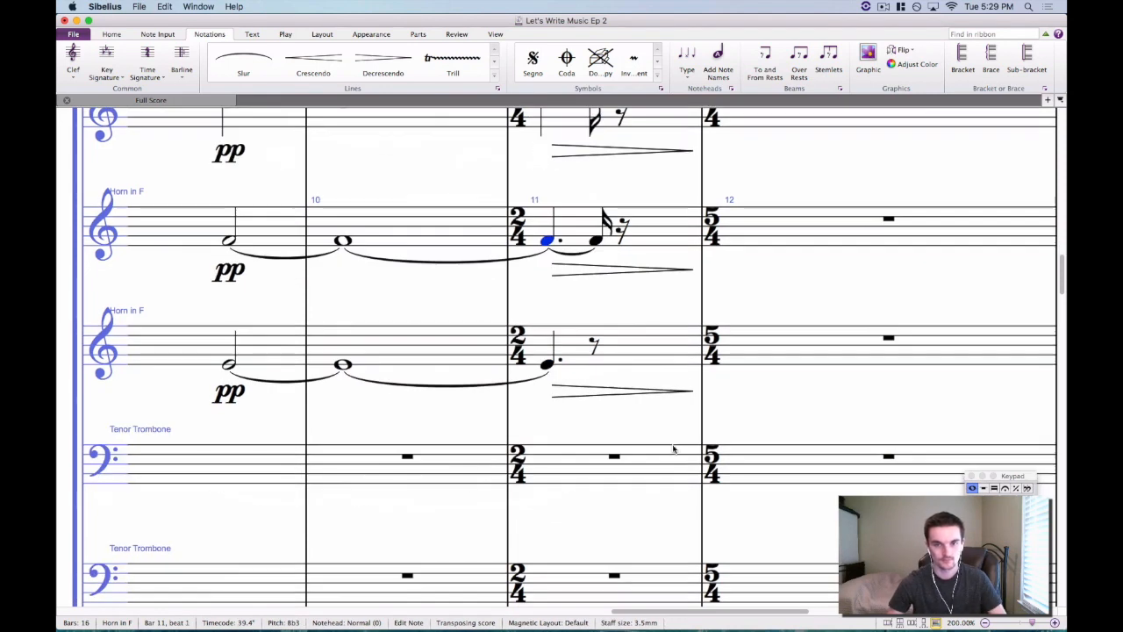
{"action": "left_click", "coordinate": [626, 274]}
{"action": "key", "text": "Delete"}
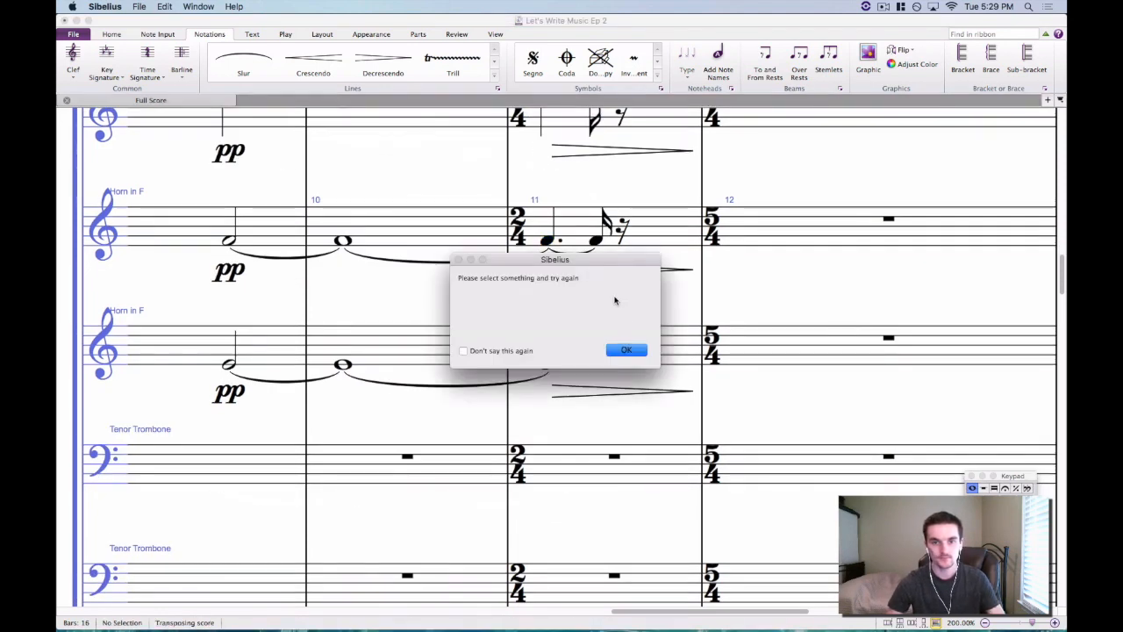
{"action": "left_click", "coordinate": [634, 350]}
{"action": "left_click", "coordinate": [649, 273]}
{"action": "key", "text": "Delete"}
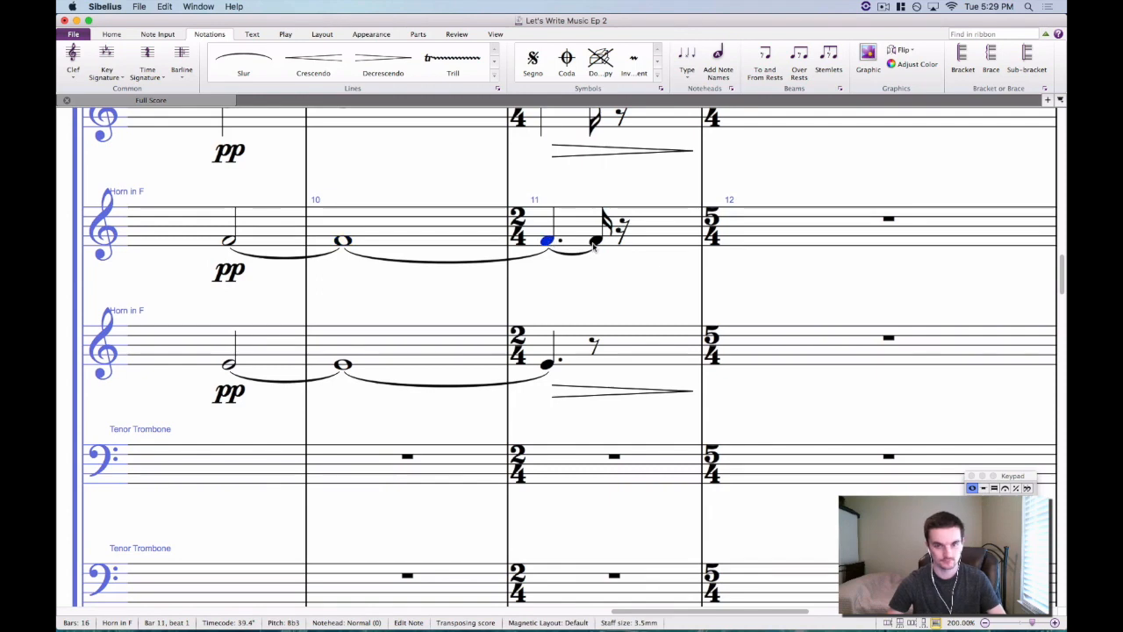
{"action": "key", "text": "shift+h"}
{"action": "left_click", "coordinate": [596, 243]}
{"action": "key", "text": "super+e"}
{"action": "type", "text": "ppp"}
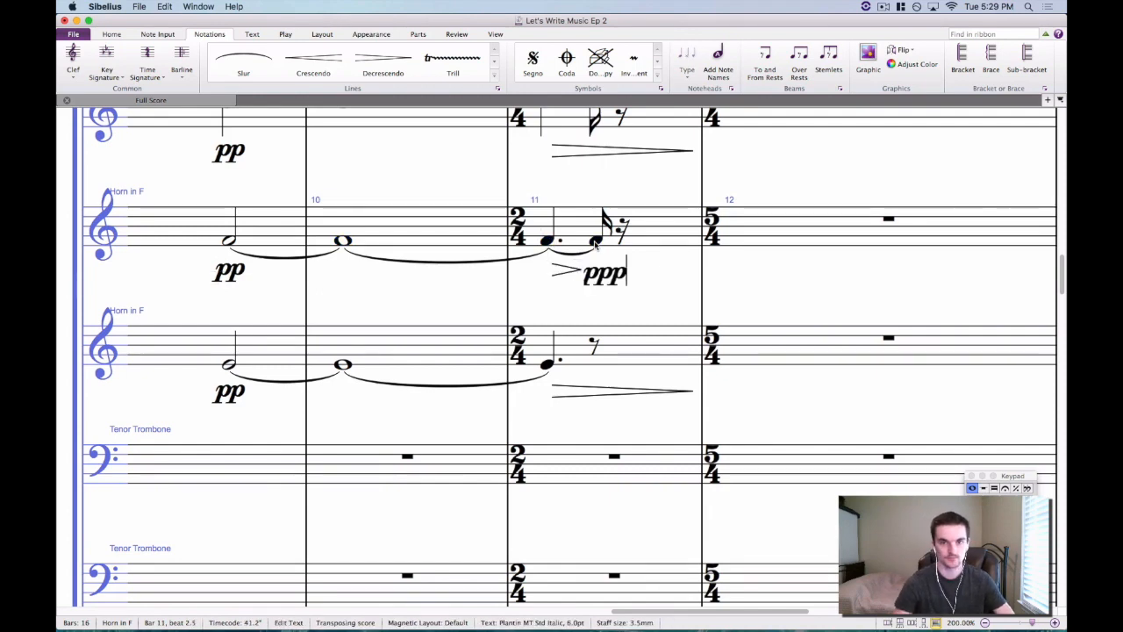
{"action": "left_click", "coordinate": [653, 285]}
Copy the short decrescendo and ppp to bar 11 of the third and second Horn in F staves, removing their old bar 11 markings.
{"action": "scroll", "coordinate": [613, 213], "scroll_direction": "up", "scroll_amount": 5}
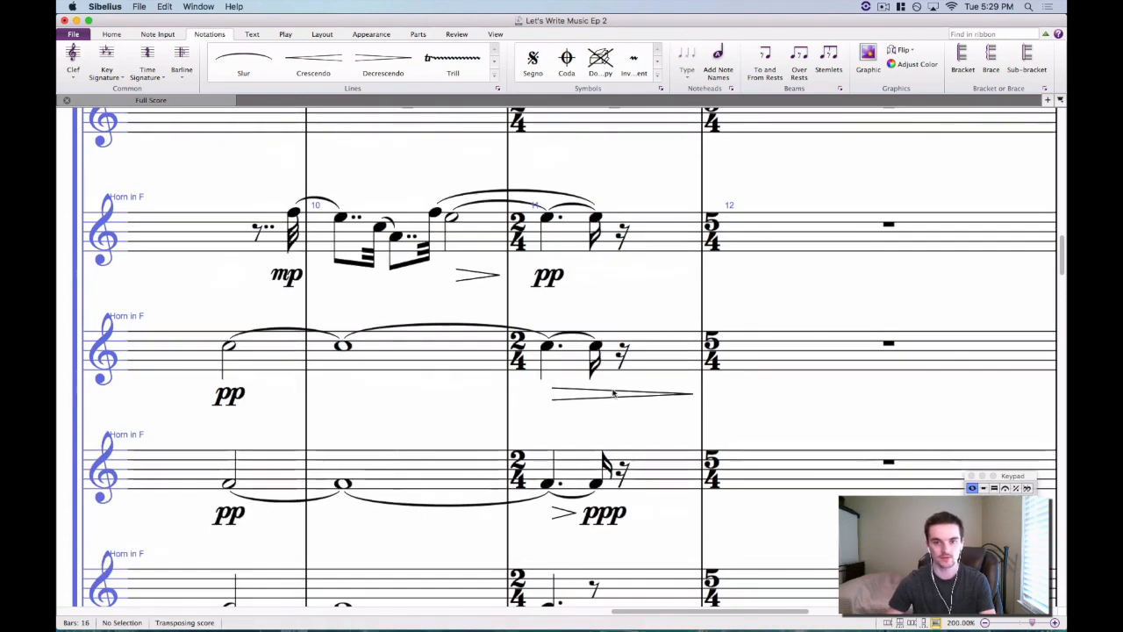
{"action": "left_click", "coordinate": [614, 395]}
{"action": "key", "text": "Delete"}
{"action": "left_click", "coordinate": [564, 515]}
{"action": "left_click", "coordinate": [604, 515], "text": "super"}
{"action": "left_click", "coordinate": [553, 395], "text": "alt"}
{"action": "left_click", "coordinate": [552, 294], "text": "alt"}
{"action": "left_click", "coordinate": [537, 279]}
{"action": "key", "text": "Delete"}
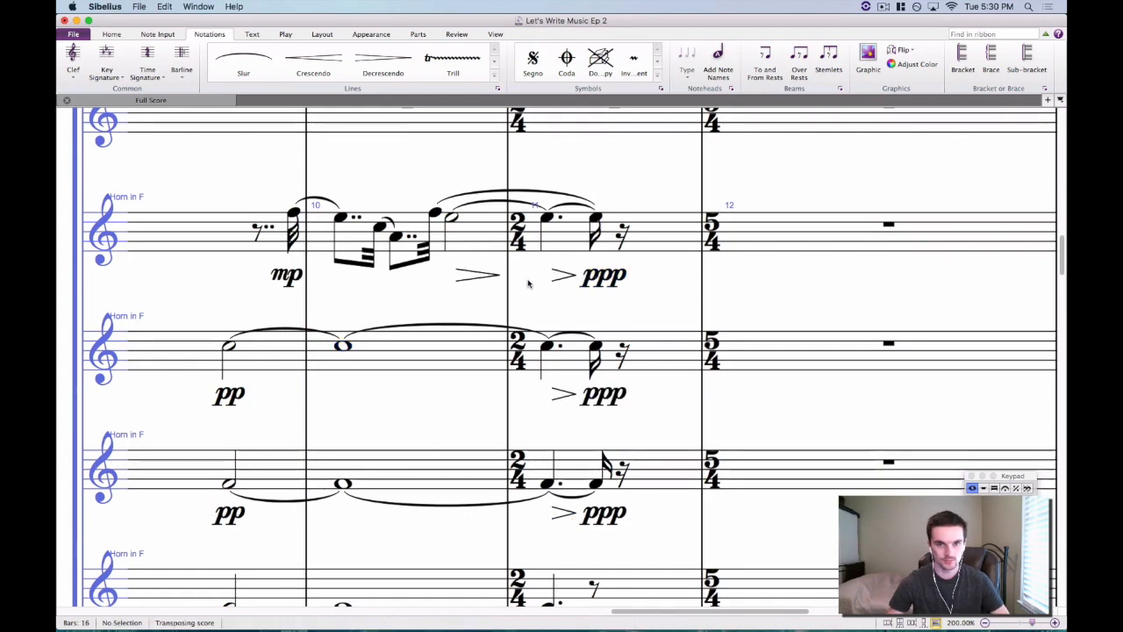
Give the bar 11 string notes the same ending down to the Contrabass: a tied sixteenth note with a short decrescendo to ppp.
{"action": "scroll", "coordinate": [585, 258], "scroll_direction": "down", "scroll_amount": 7}
{"action": "scroll", "coordinate": [637, 157], "scroll_direction": "down", "scroll_amount": 20}
{"action": "key", "text": "super+Up"}
{"action": "key", "text": "super+Up"}
{"action": "key", "text": "Down"}
{"action": "scroll", "coordinate": [645, 378], "scroll_direction": "down", "scroll_amount": 5}
{"action": "left_click", "coordinate": [647, 378], "text": "alt"}
{"action": "left_click", "coordinate": [643, 493], "text": "alt"}
{"action": "scroll", "coordinate": [642, 439], "scroll_direction": "down", "scroll_amount": 10}
{"action": "left_click", "coordinate": [640, 260], "text": "alt"}
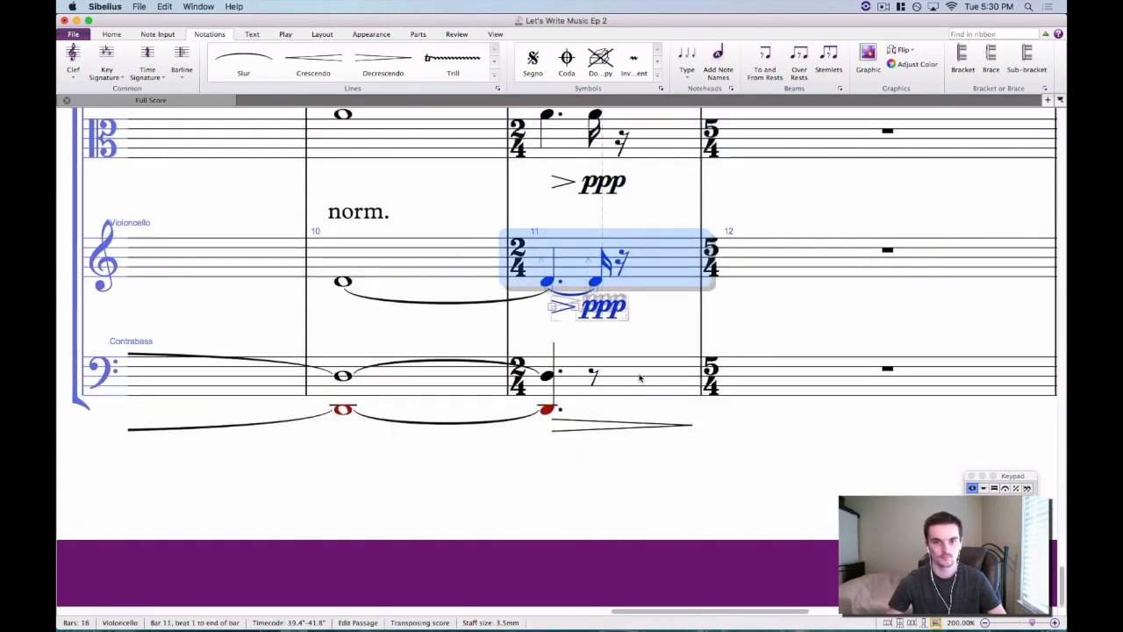
{"action": "left_click", "coordinate": [640, 379], "text": "alt"}
{"action": "key", "text": "Escape"}
Play back the score from the Violin I note at bar 9 into bar 12 and check the new string endings.
{"action": "key", "text": "super+minus"}
{"action": "scroll", "coordinate": [424, 168], "scroll_direction": "right", "scroll_amount": 2}
{"action": "left_click", "coordinate": [520, 210]}
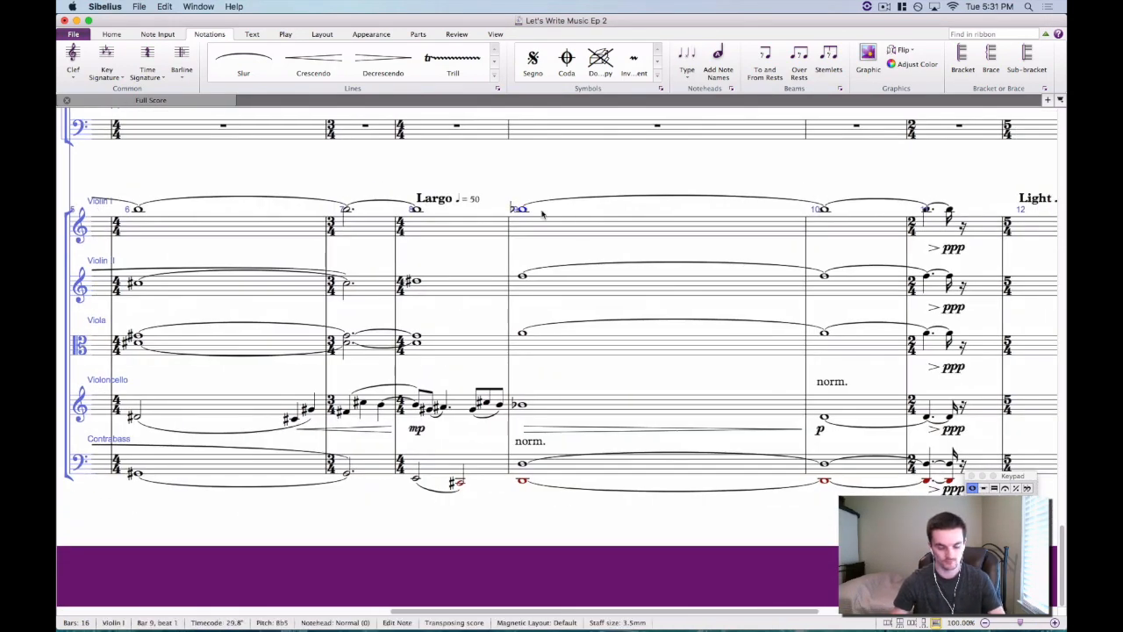
{"action": "key", "text": "super+equal"}
{"action": "key", "text": "space"}
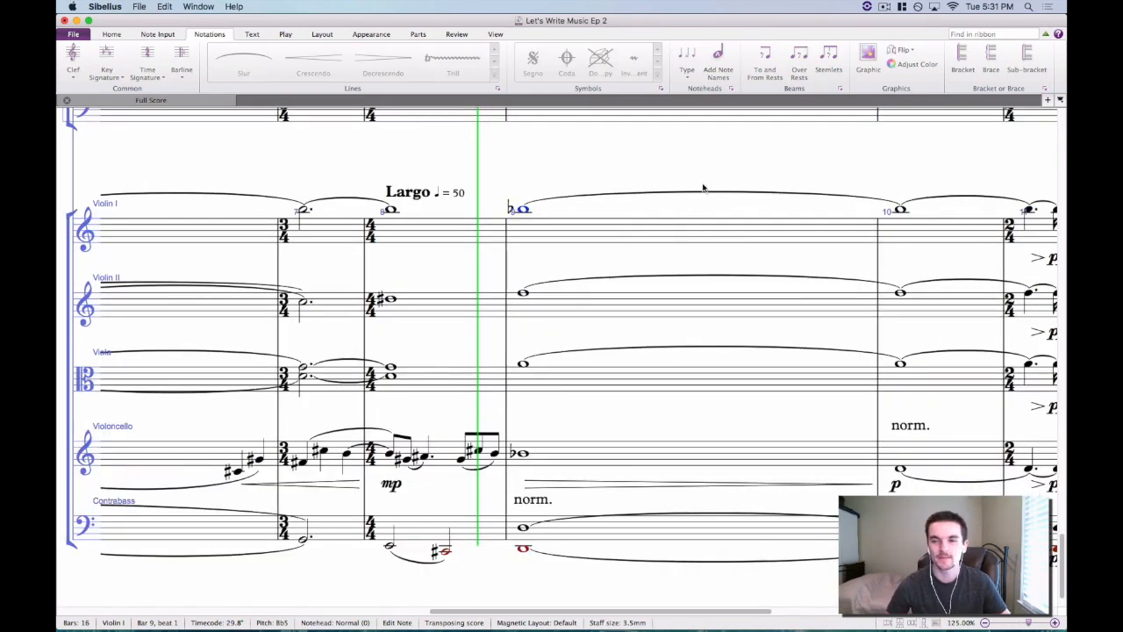
{"action": "scroll", "coordinate": [703, 187], "scroll_direction": "up", "scroll_amount": 15}
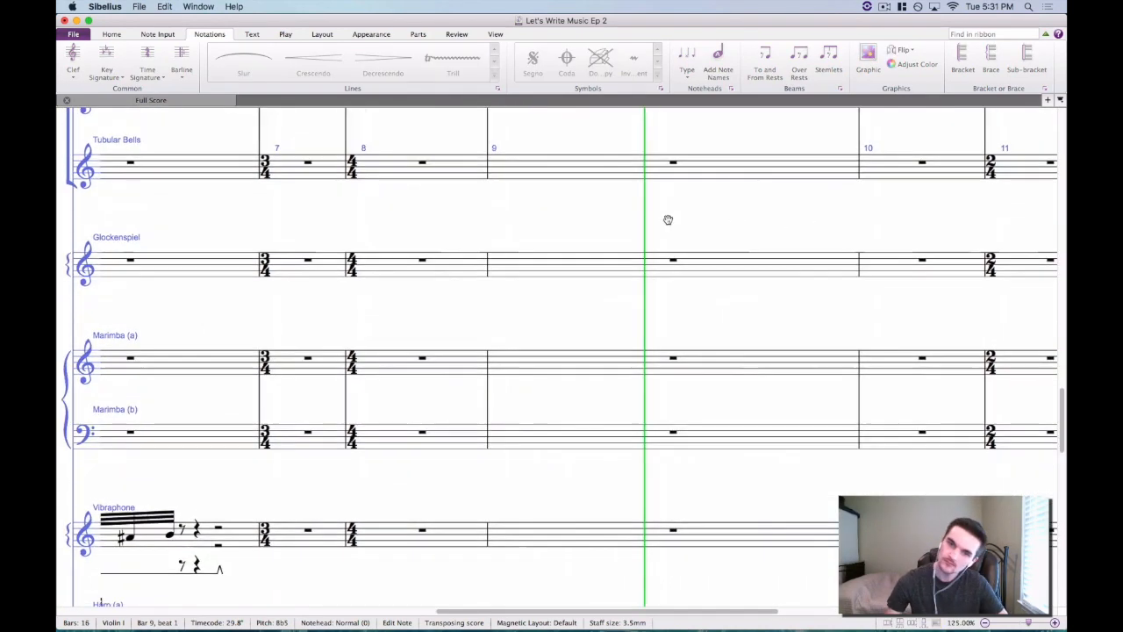
{"action": "scroll", "coordinate": [830, 270], "scroll_direction": "down", "scroll_amount": 15}
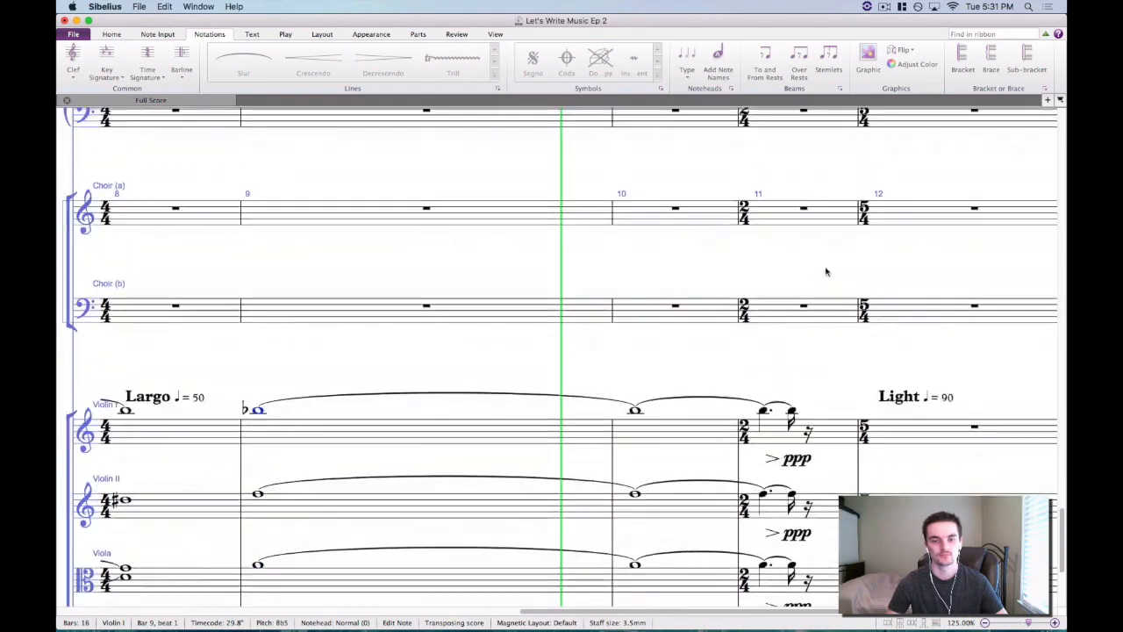
{"action": "scroll", "coordinate": [826, 272], "scroll_direction": "down", "scroll_amount": 5}
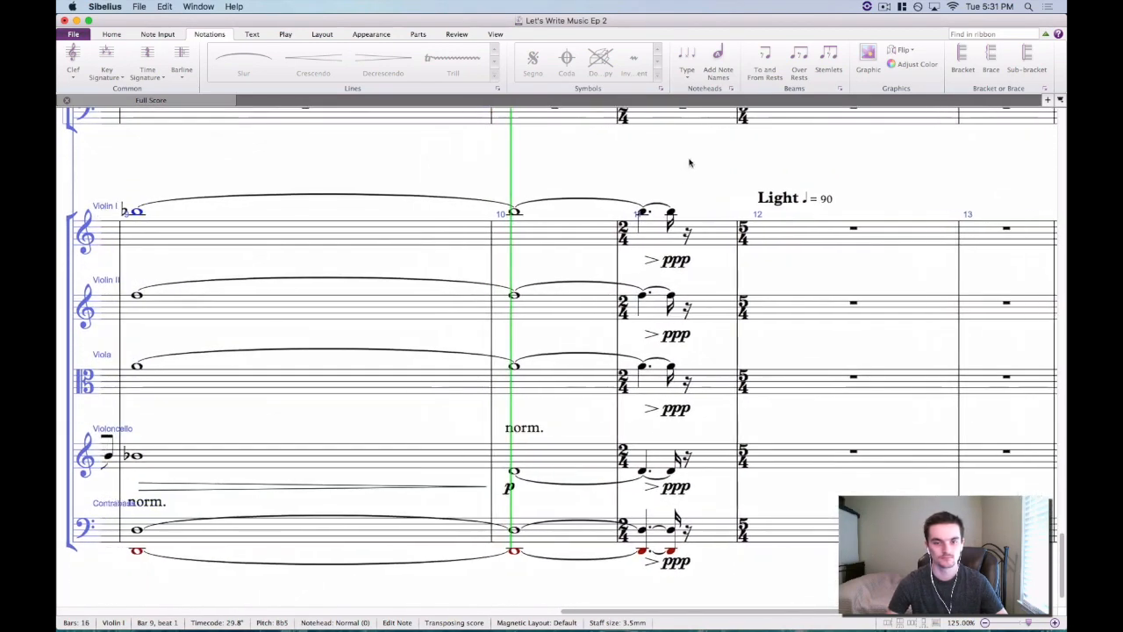
{"action": "left_click_drag", "start_coordinate": [805, 278], "coordinate": [640, 205]}
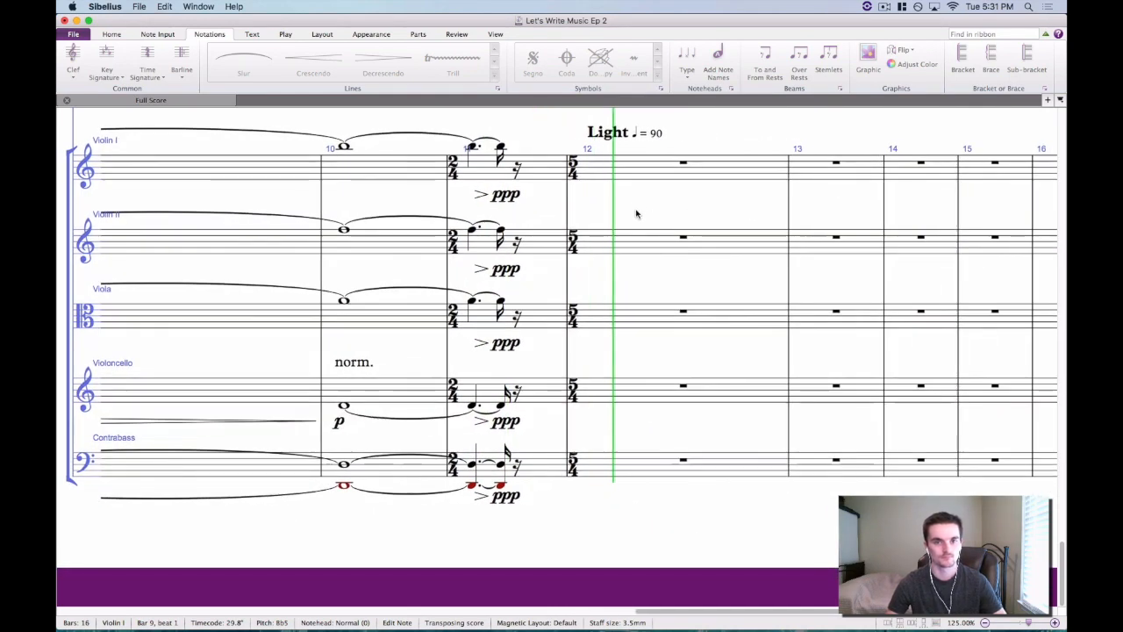
{"action": "key", "text": "space"}
{"action": "left_click_drag", "start_coordinate": [427, 205], "coordinate": [475, 159]}
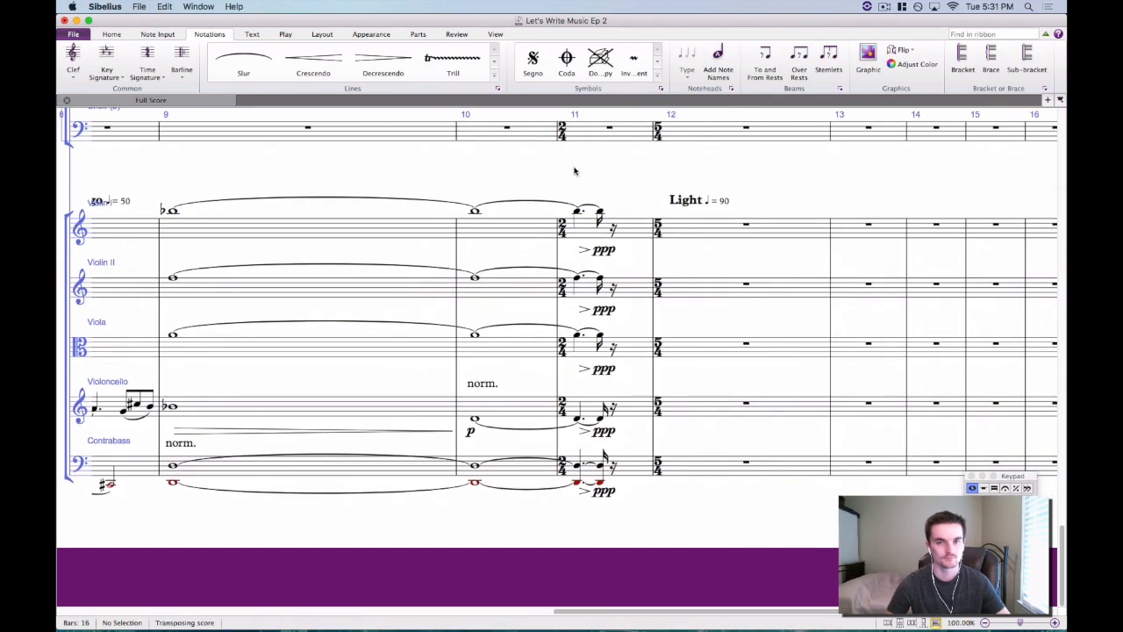
{"action": "left_click_drag", "start_coordinate": [589, 169], "coordinate": [564, 156]}
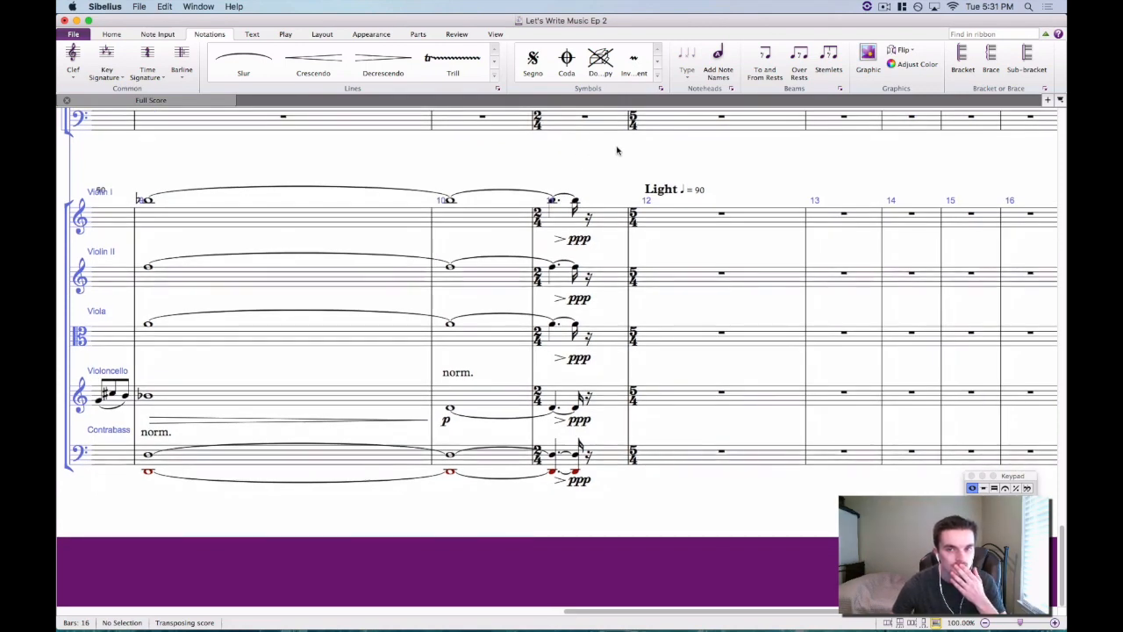
{"action": "left_click_drag", "start_coordinate": [612, 158], "coordinate": [566, 162]}
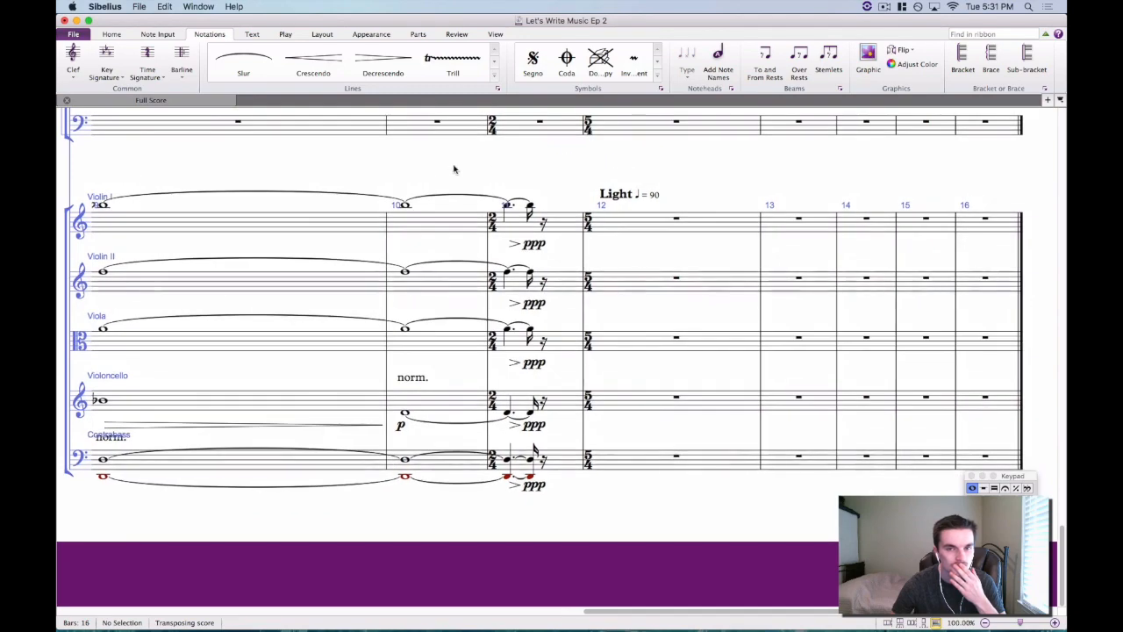
{"action": "scroll", "coordinate": [454, 169], "scroll_direction": "up", "scroll_amount": 10}
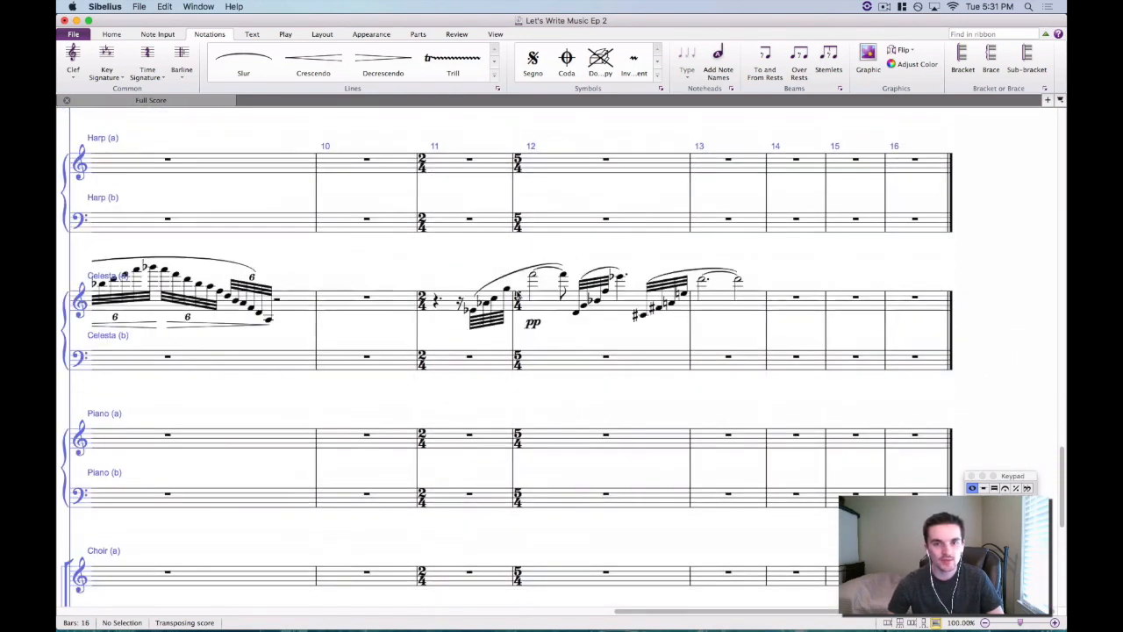
Build a chord under the bar 12 opening half note in Celesta (a) by adding G6, C6, A-flat 5 and E-flat 5.
{"action": "left_click", "coordinate": [532, 278]}
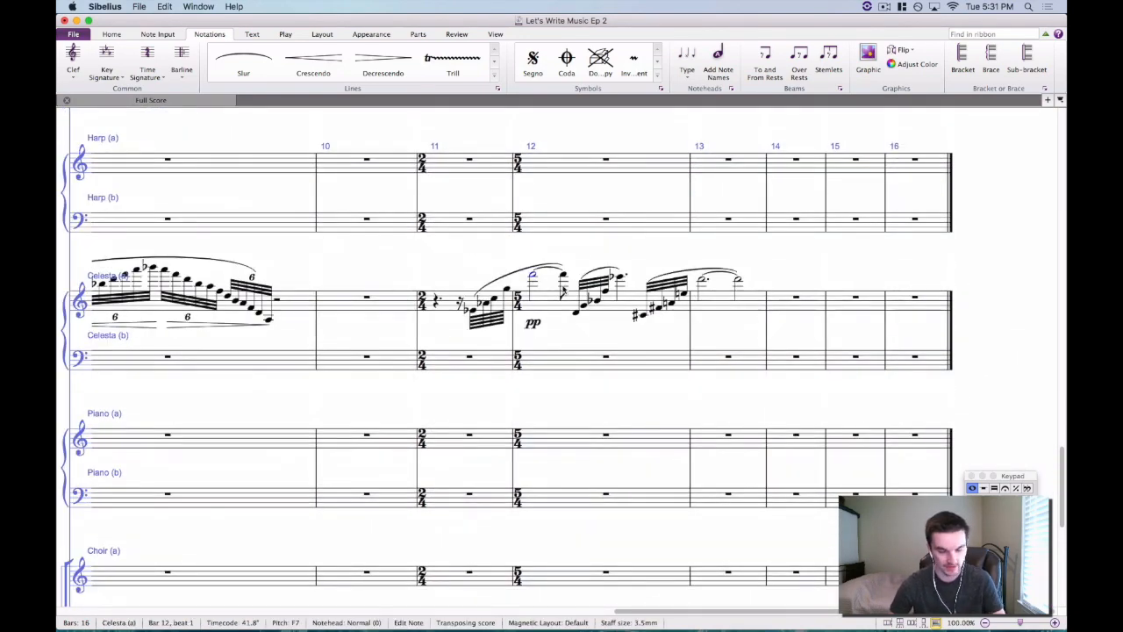
{"action": "key", "text": "shift+7"}
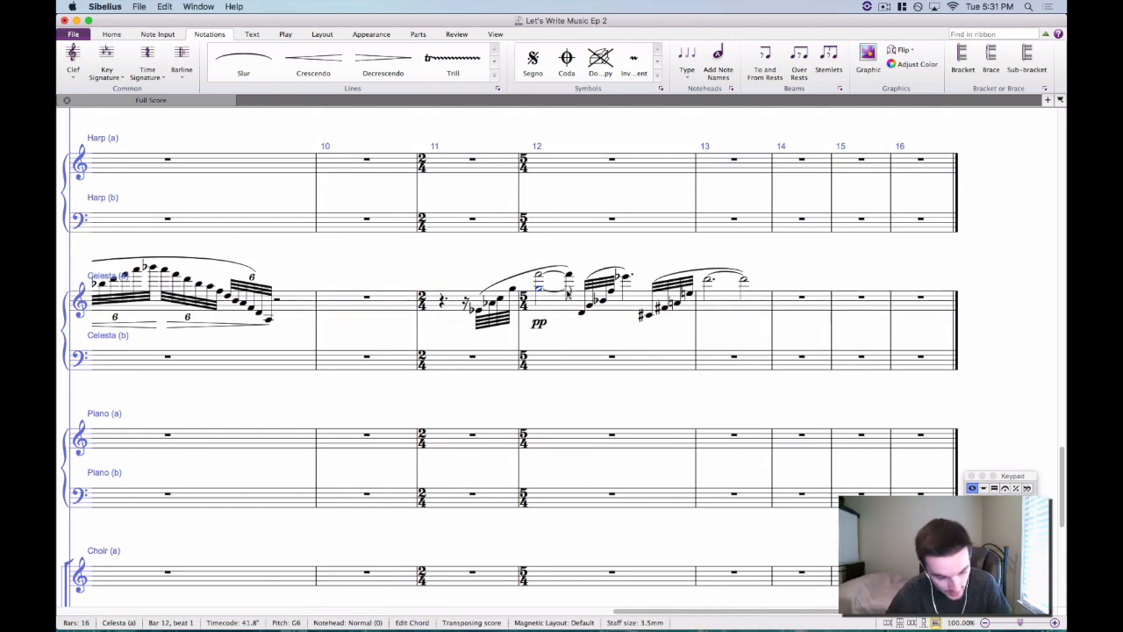
{"action": "key", "text": "shift+alt+5"}
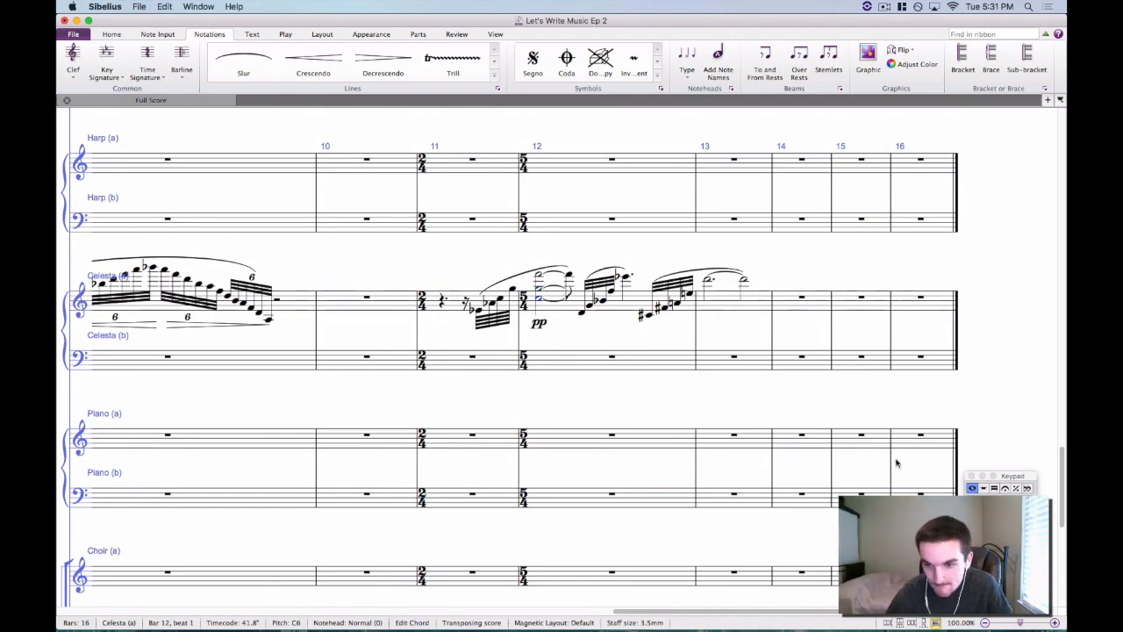
{"action": "key", "text": "shift+alt+3"}
{"action": "key", "text": "9"}
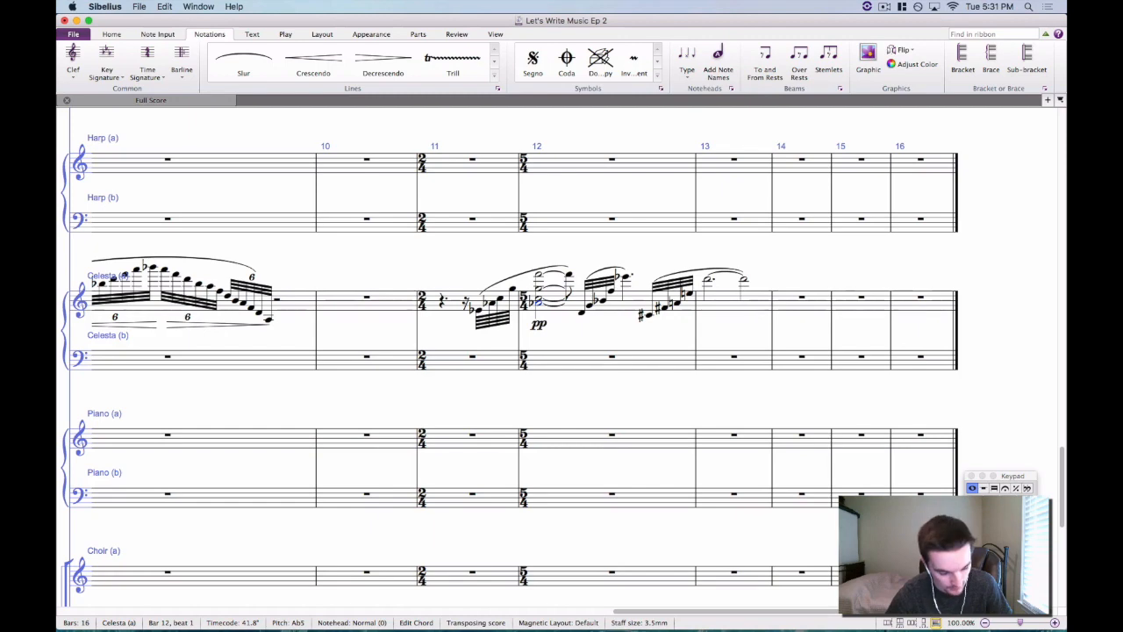
{"action": "key", "text": "shift+alt+4"}
{"action": "key", "text": "9"}
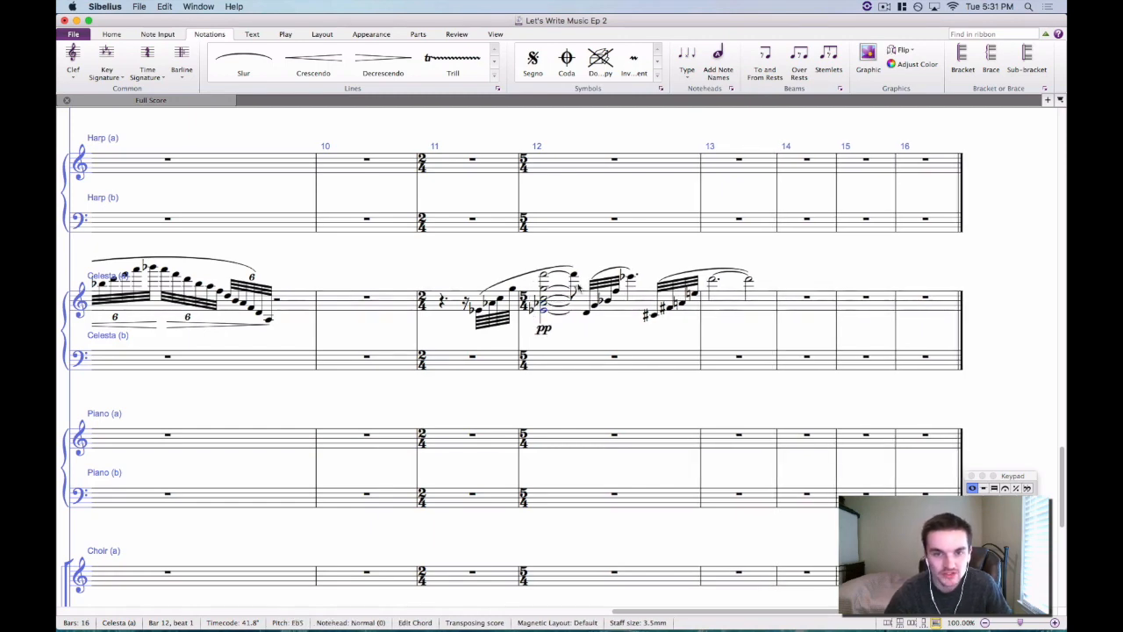
Add the same four lower chord notes to the tied eighth note on beat 3 of Celesta (a) bar 12, keeping E flat.
{"action": "left_click", "coordinate": [574, 277]}
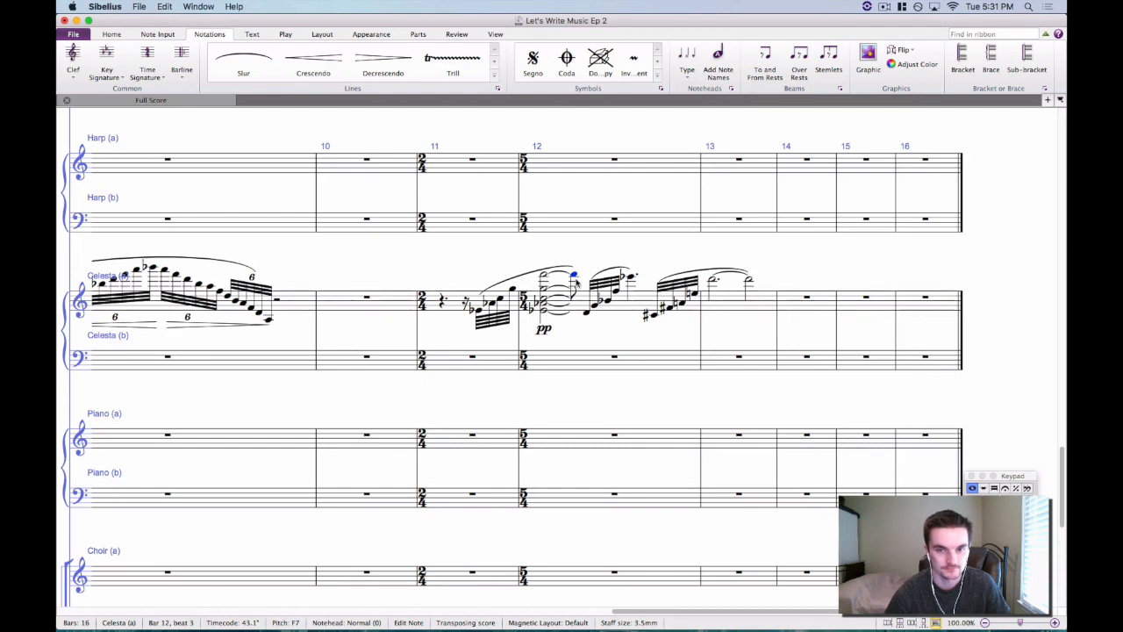
{"action": "left_click", "coordinate": [573, 289]}
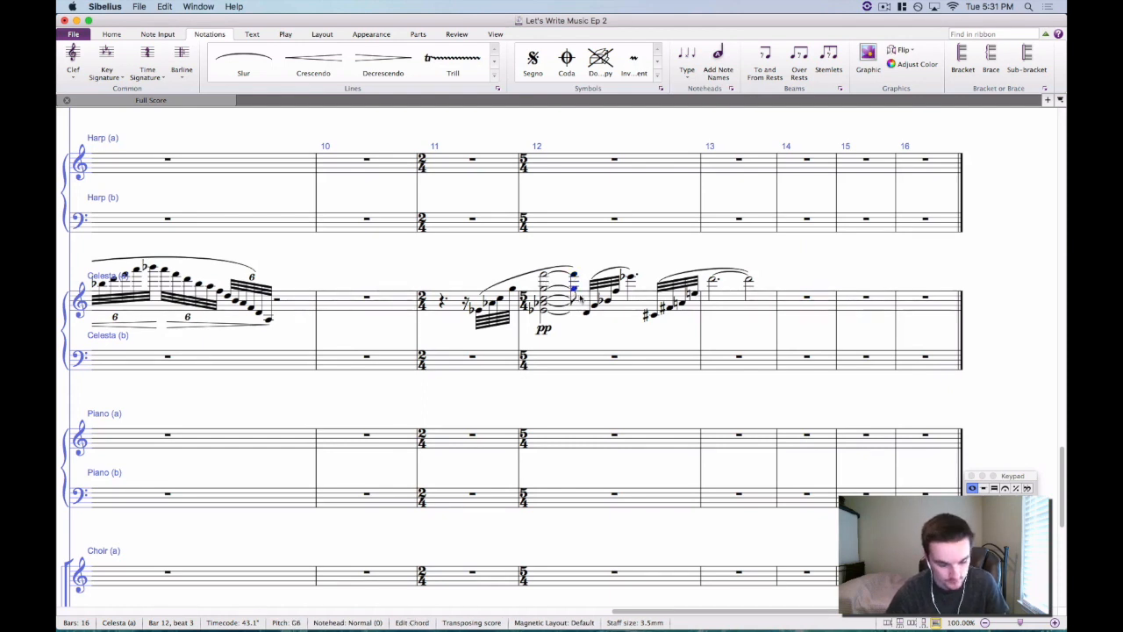
{"action": "key", "text": "a"}
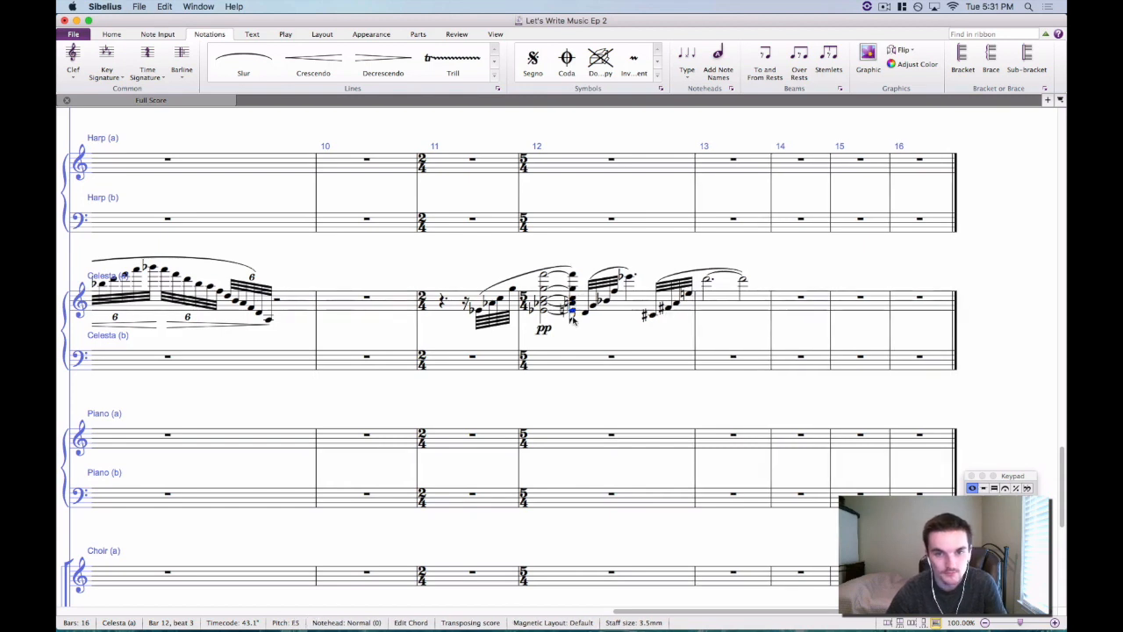
{"action": "key", "text": "super+z"}
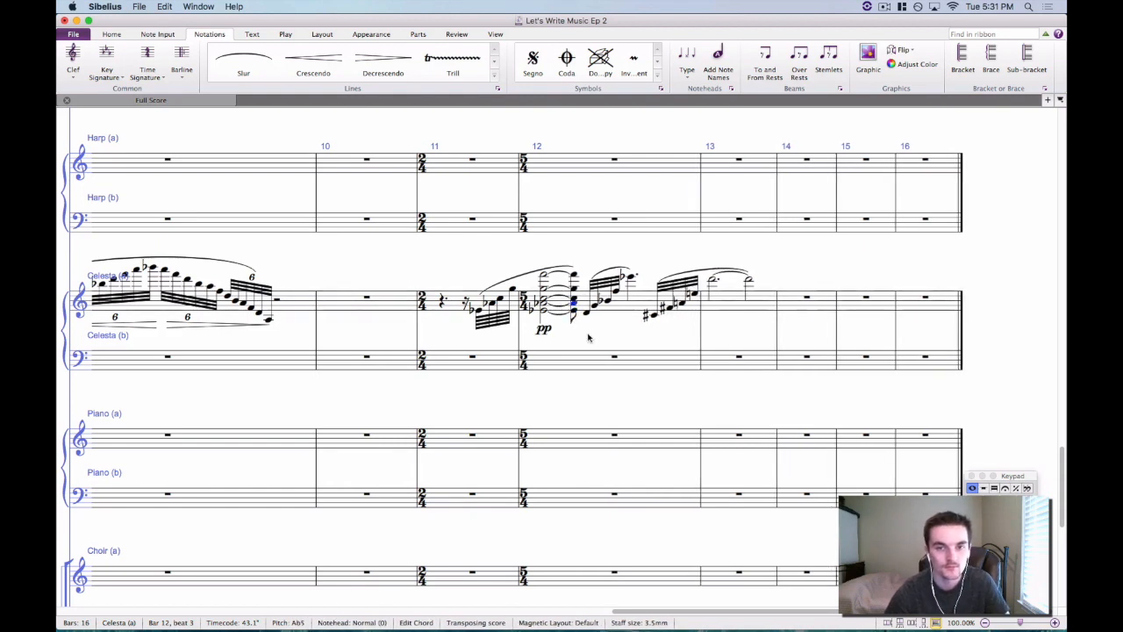
{"action": "left_click", "coordinate": [589, 336]}
Delete the bar 11 pickup run and its slur in Celesta (a), and put an arpeggio line before the bar 12 chord.
{"action": "left_click", "coordinate": [520, 275]}
{"action": "key", "text": "Delete"}
{"action": "left_click_drag", "start_coordinate": [544, 277], "coordinate": [579, 317]}
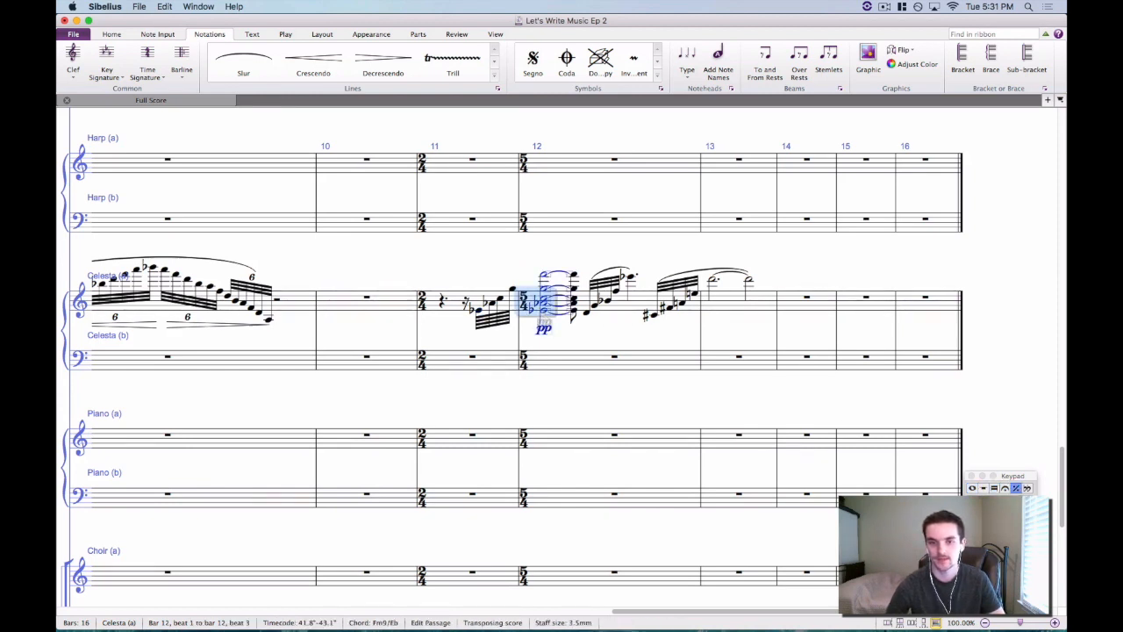
{"action": "left_click", "coordinate": [452, 309]}
{"action": "key", "text": "Delete"}
{"action": "key", "text": "Escape"}
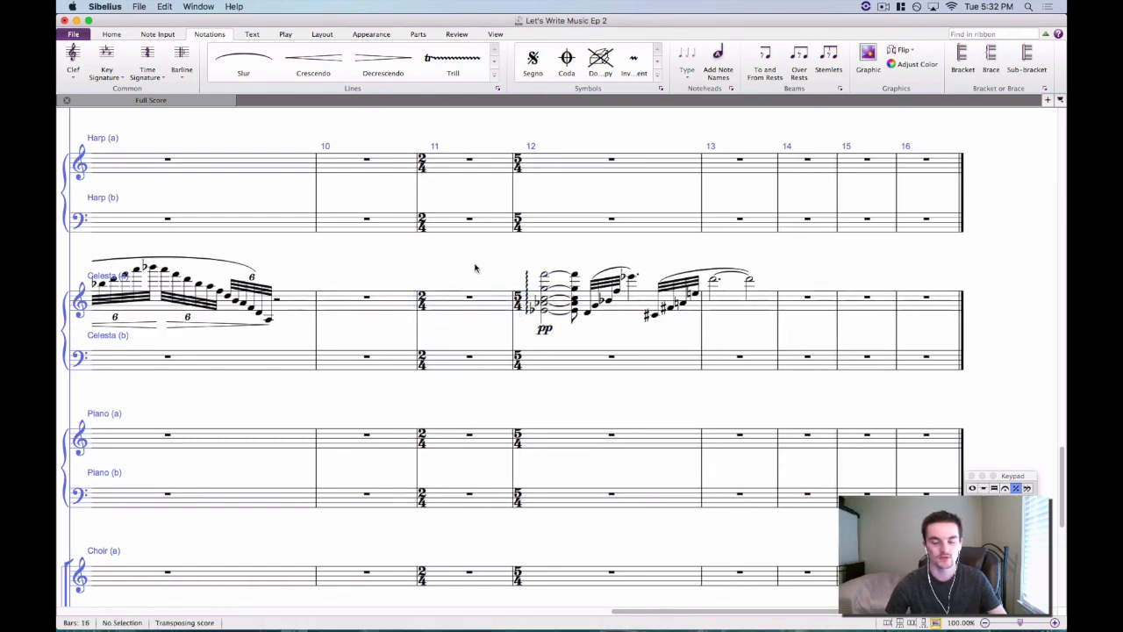
Remove the arpeggio line from the opening chord of bar 12 in Celesta (a).
{"action": "scroll", "coordinate": [476, 260], "scroll_direction": "down", "scroll_amount": 10}
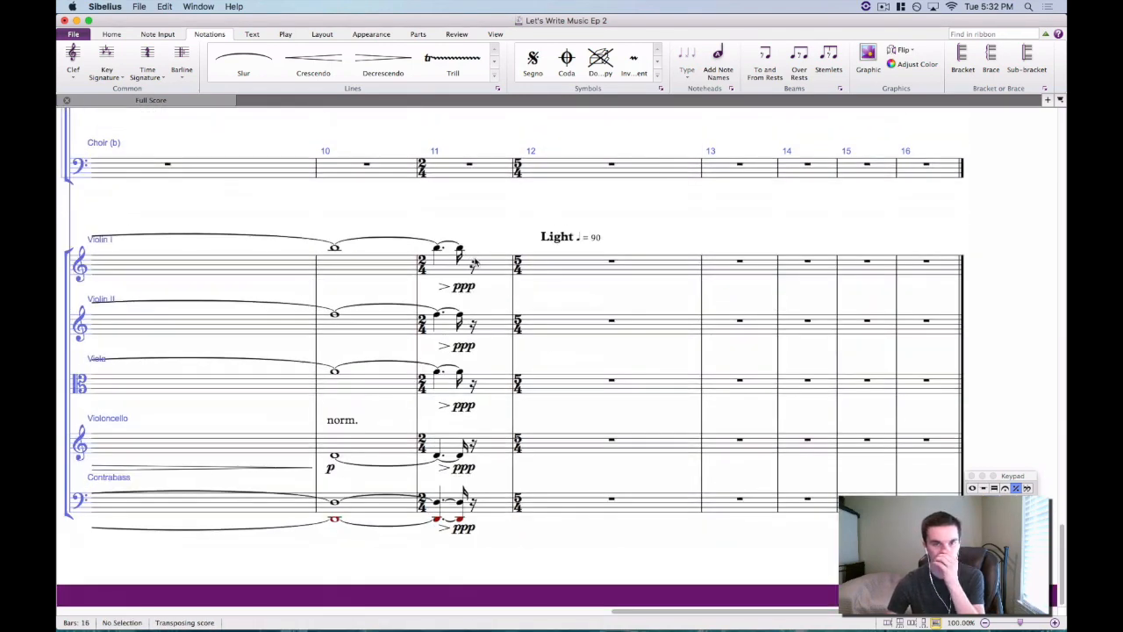
{"action": "scroll", "coordinate": [475, 262], "scroll_direction": "down", "scroll_amount": 1}
{"action": "scroll", "coordinate": [491, 212], "scroll_direction": "left", "scroll_amount": 3}
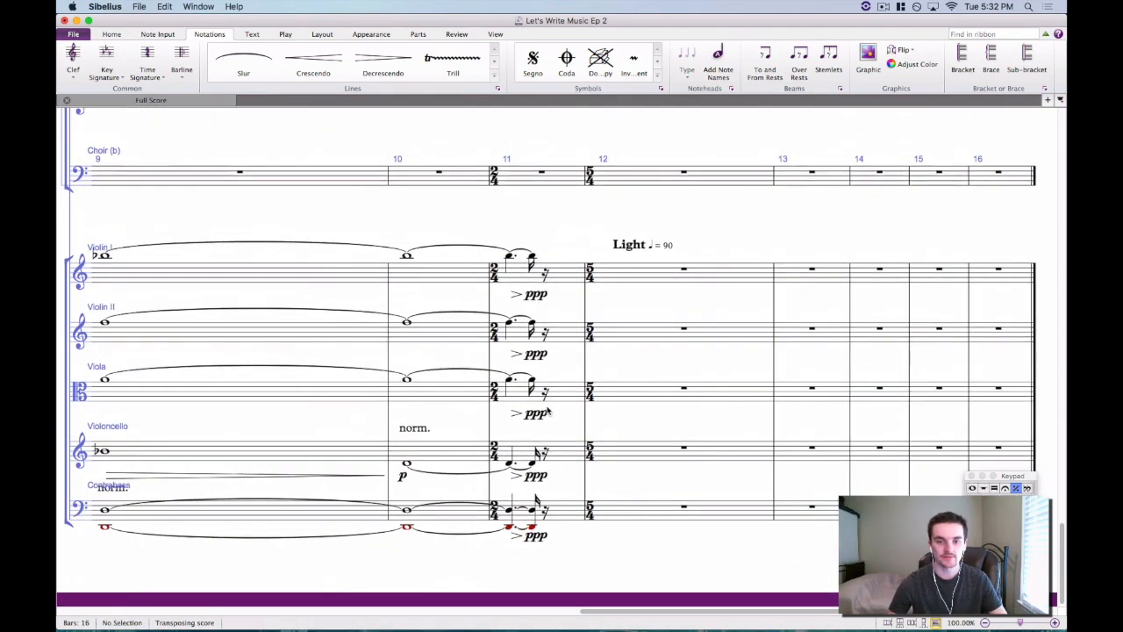
{"action": "left_click", "coordinate": [560, 510]}
{"action": "scroll", "coordinate": [566, 322], "scroll_direction": "up", "scroll_amount": 15}
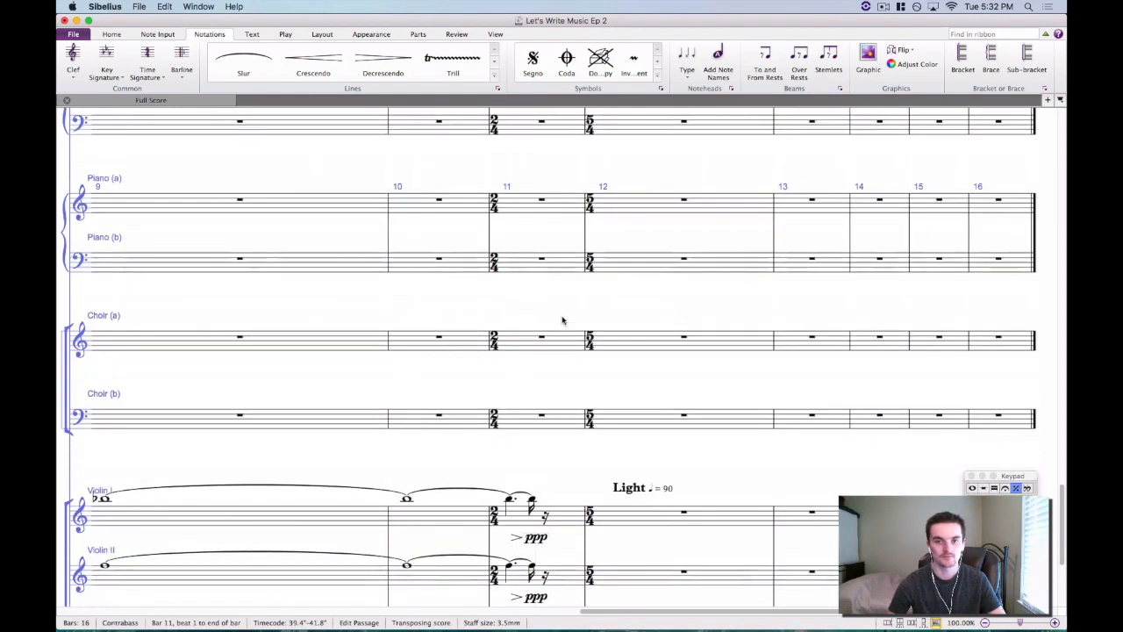
{"action": "scroll", "coordinate": [571, 316], "scroll_direction": "down", "scroll_amount": 10}
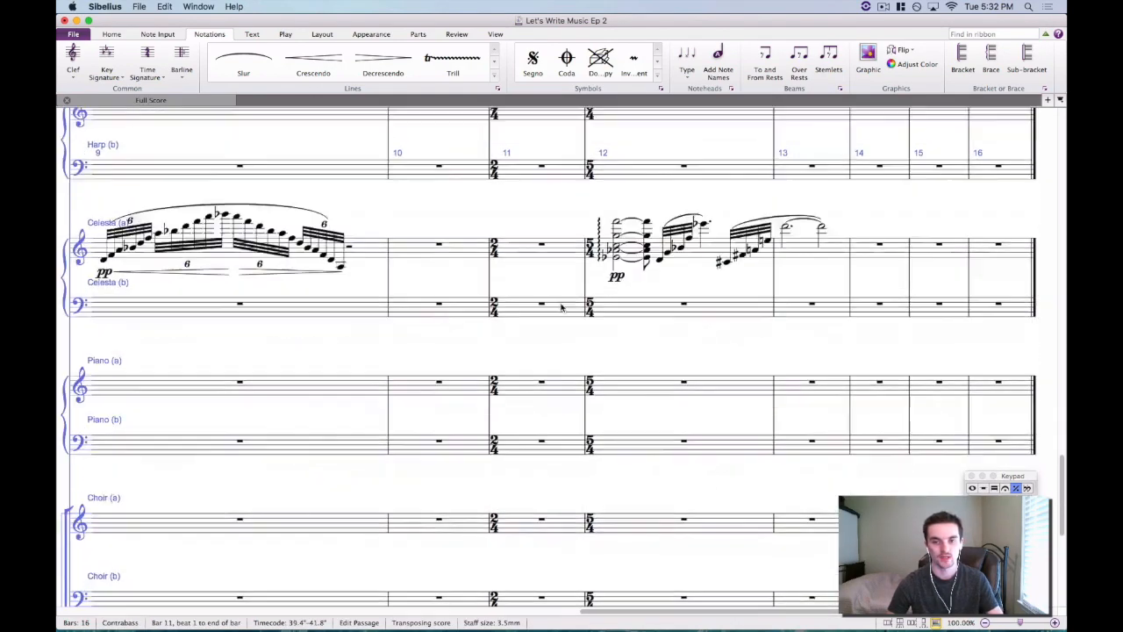
{"action": "left_click", "coordinate": [601, 224]}
{"action": "left_click", "coordinate": [601, 119]}
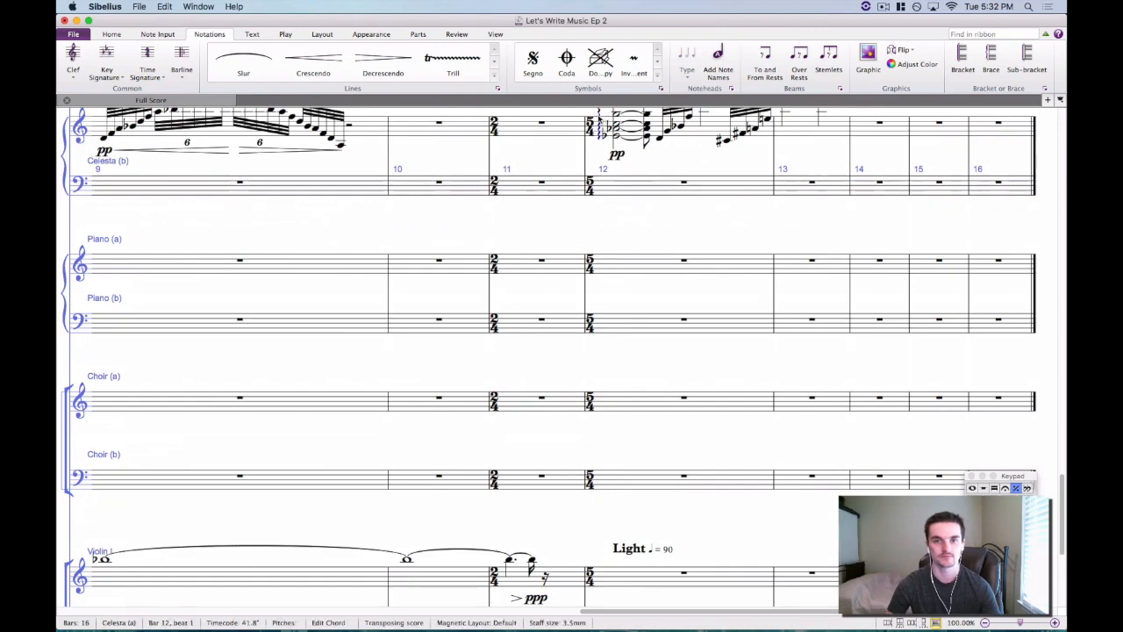
{"action": "scroll", "coordinate": [616, 167], "scroll_direction": "up", "scroll_amount": 2}
{"action": "key", "text": "Escape"}
{"action": "scroll", "coordinate": [579, 201], "scroll_direction": "up", "scroll_amount": 3}
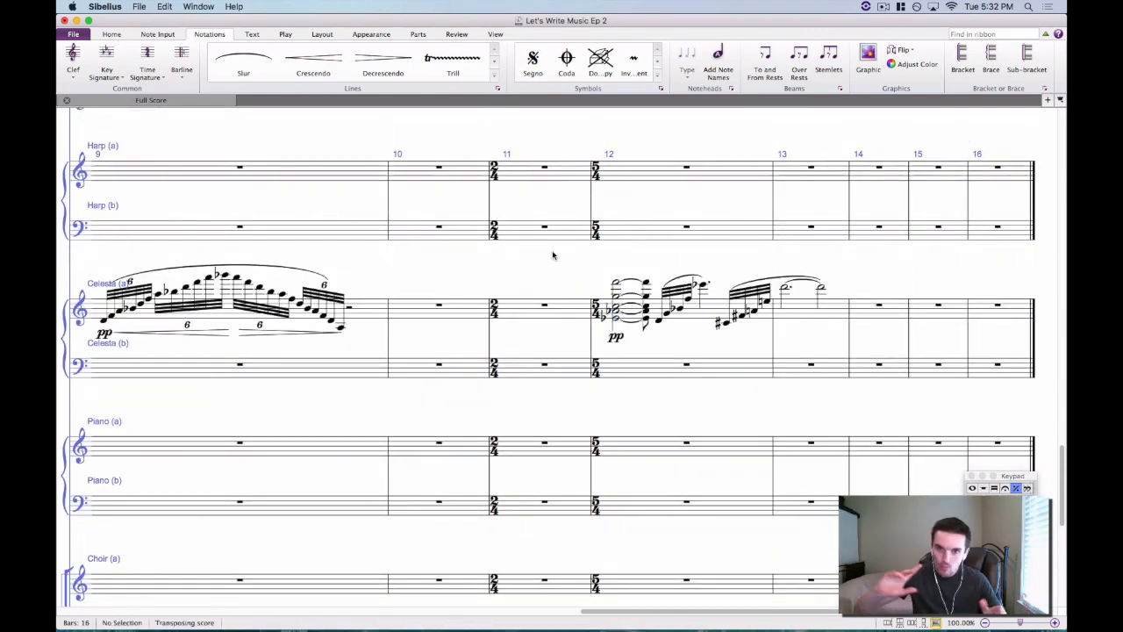
Change the Violin I ending in bar 11 to a dotted quarter note tied to an eighth note on B-flat 5.
{"action": "scroll", "coordinate": [555, 258], "scroll_direction": "down", "scroll_amount": 10}
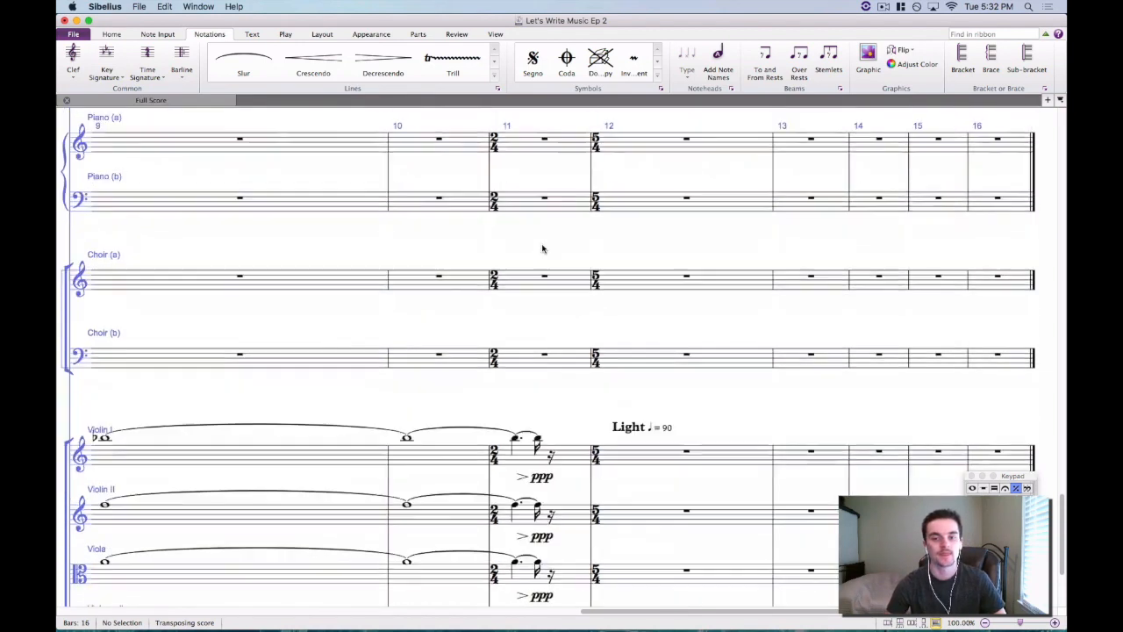
{"action": "left_click", "coordinate": [514, 243]}
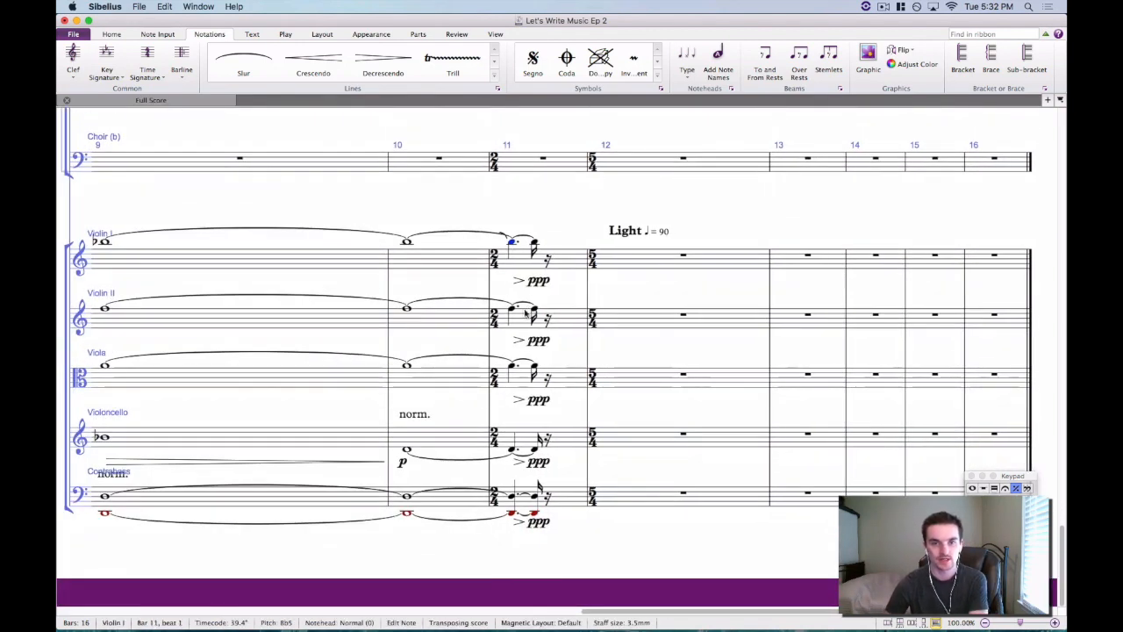
{"action": "key", "text": "super+z"}
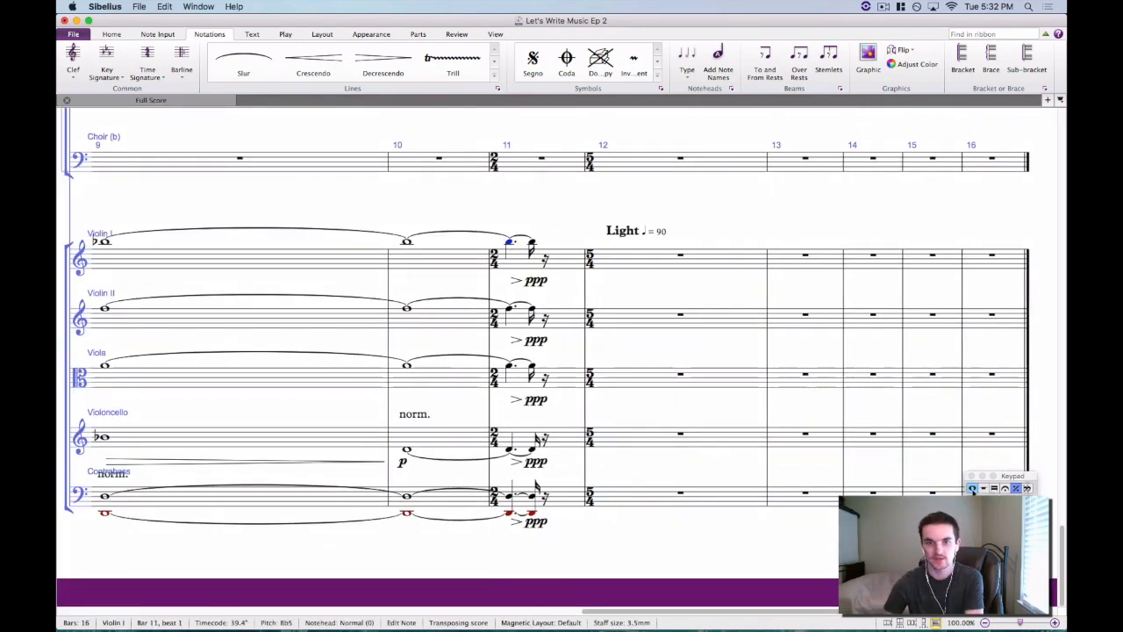
{"action": "left_click", "coordinate": [565, 212]}
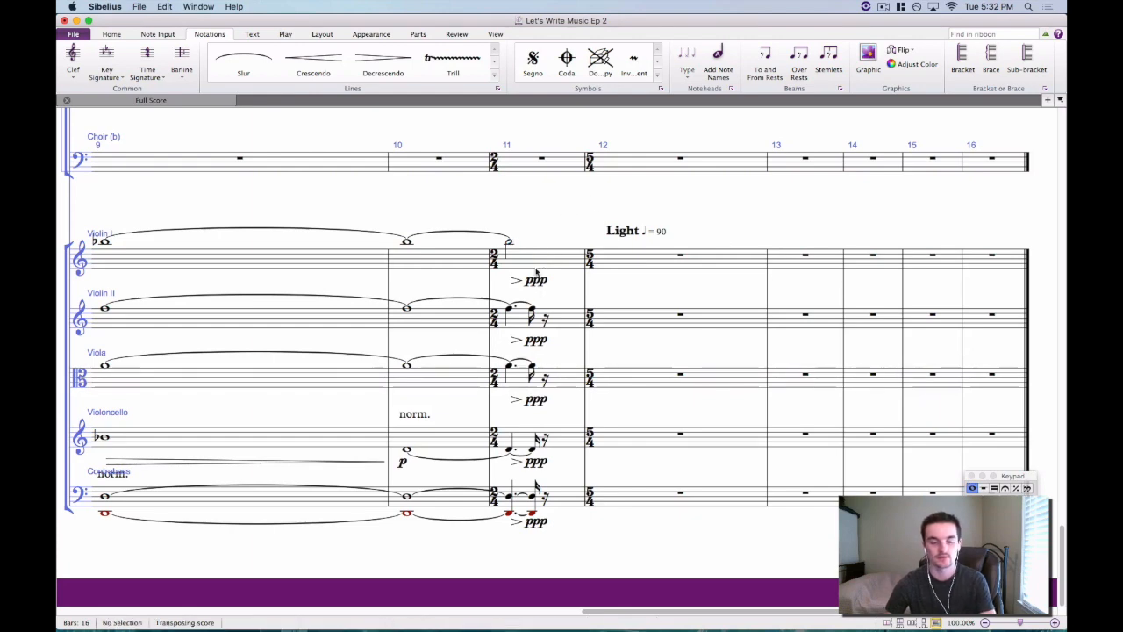
{"action": "left_click", "coordinate": [531, 260]}
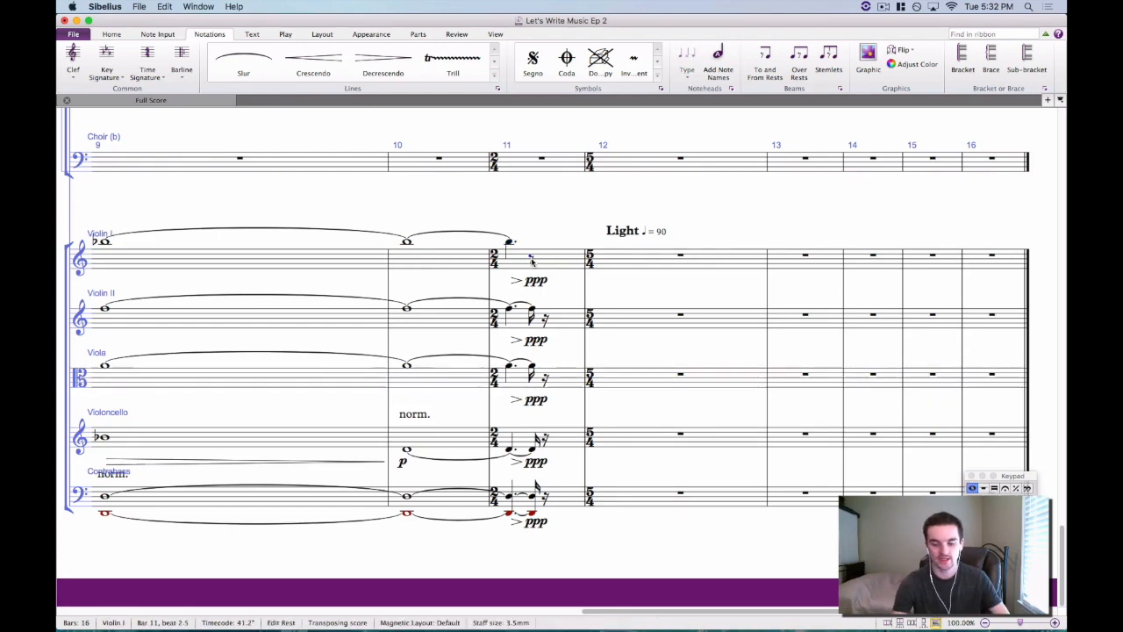
{"action": "key", "text": "super+z"}
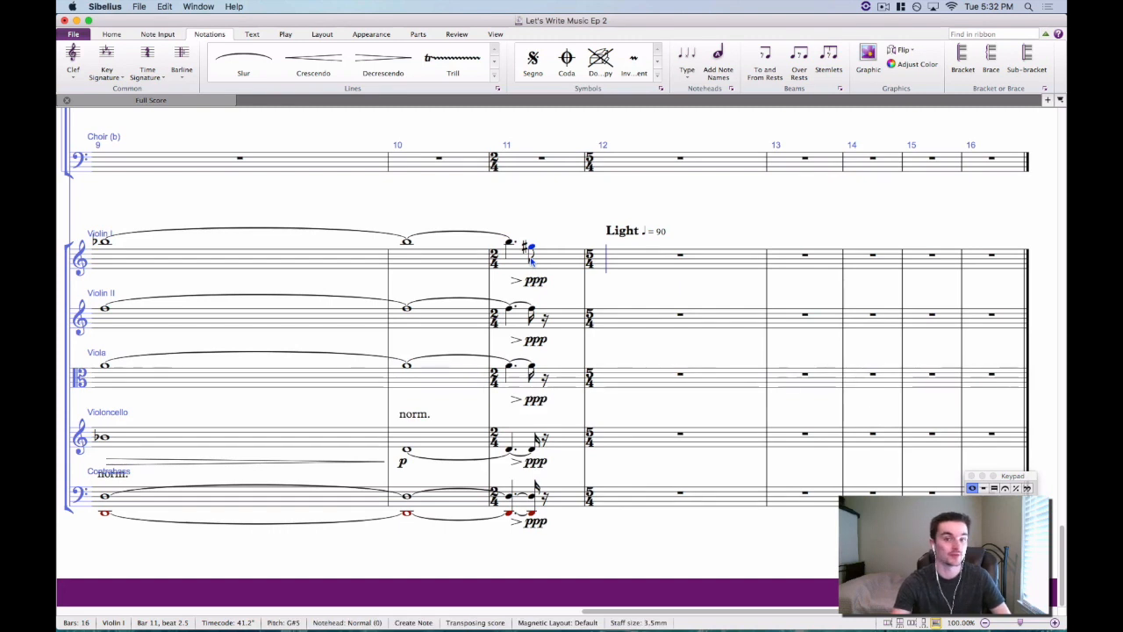
{"action": "key", "text": "super+z"}
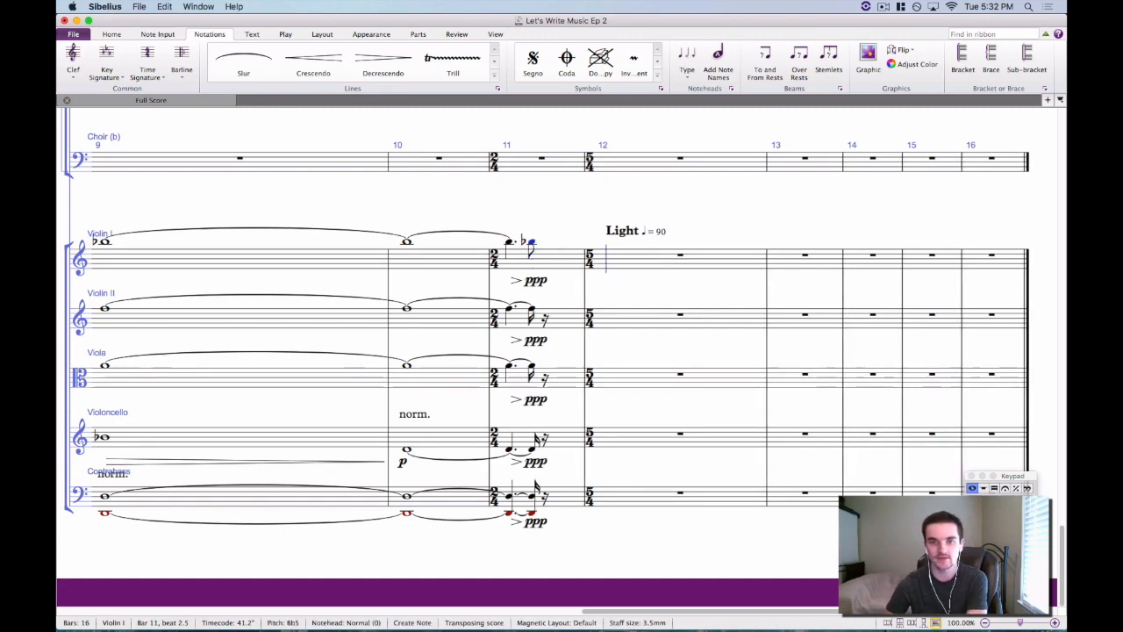
{"action": "key", "text": "Escape"}
{"action": "left_click", "coordinate": [510, 242]}
{"action": "key", "text": "KP_Enter"}
{"action": "key", "text": "Escape"}
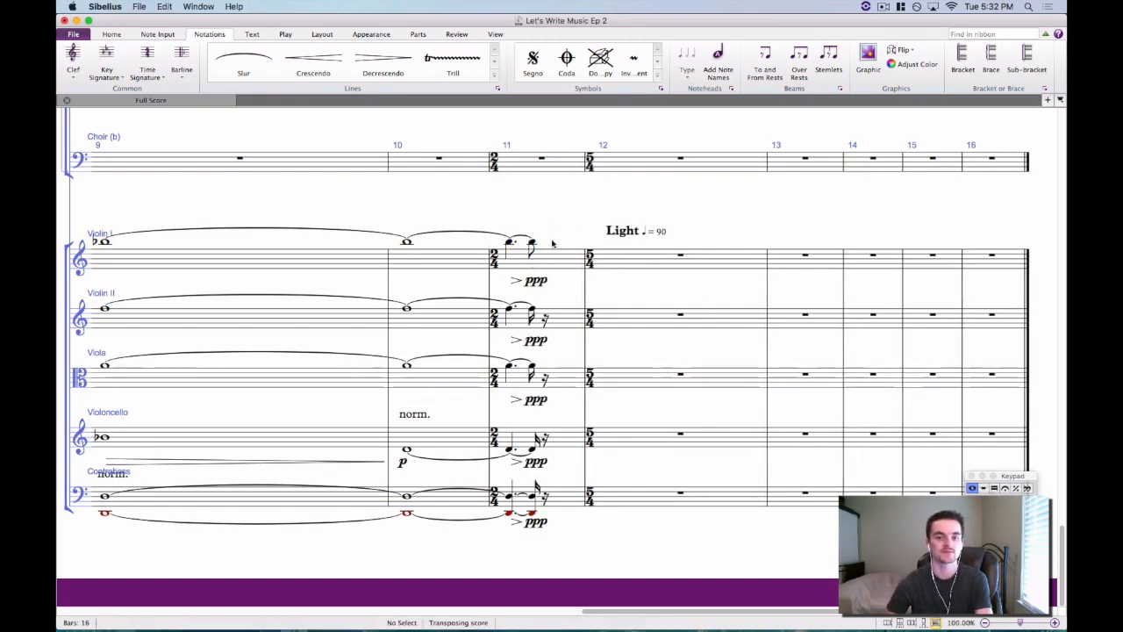
Replace the short bar 11 decrescendo in Violin I with a long one starting on the bar 10 note and leading to ppp.
{"action": "left_click", "coordinate": [518, 279]}
{"action": "key", "text": "Delete"}
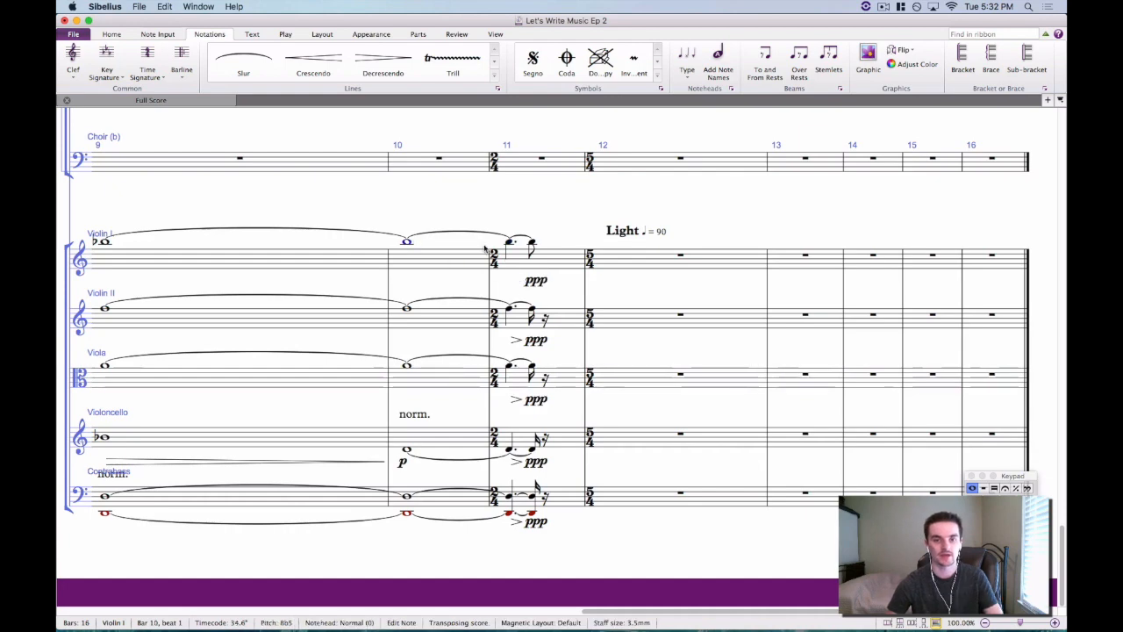
{"action": "left_click", "coordinate": [511, 243], "text": "shift"}
{"action": "key", "text": "shift+h"}
{"action": "left_click_drag", "start_coordinate": [531, 174], "coordinate": [559, 130]}
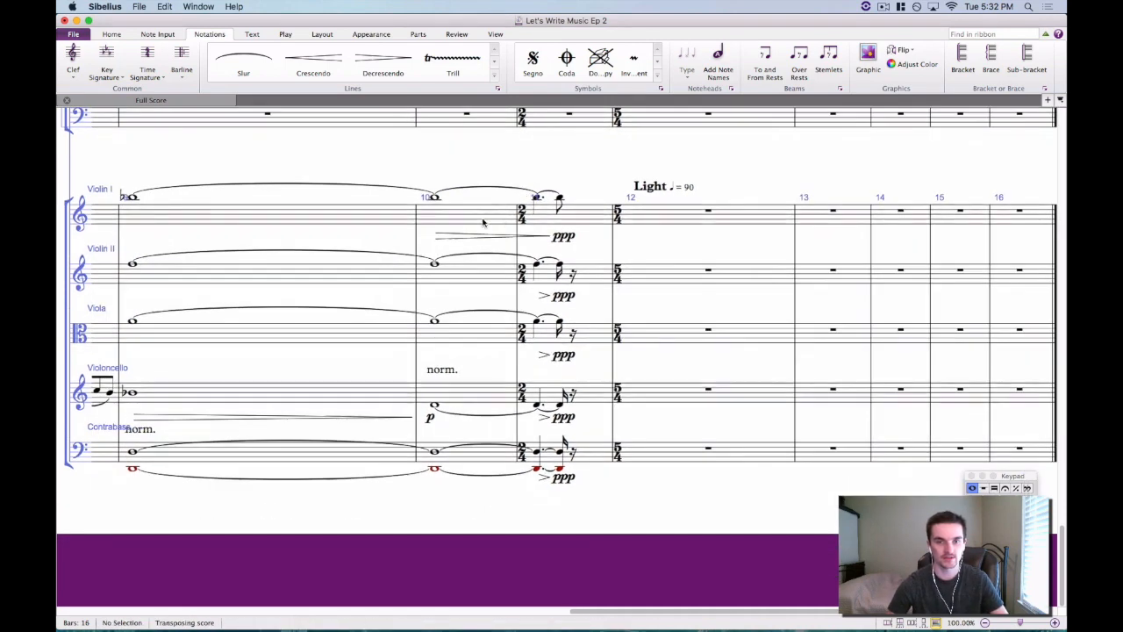
Copy bars 10–11 of Violin I to Violin II and lower the copied notes to F5.
{"action": "left_click", "coordinate": [483, 223]}
{"action": "left_click", "coordinate": [592, 221], "text": "shift"}
{"action": "left_click", "coordinate": [473, 281]}
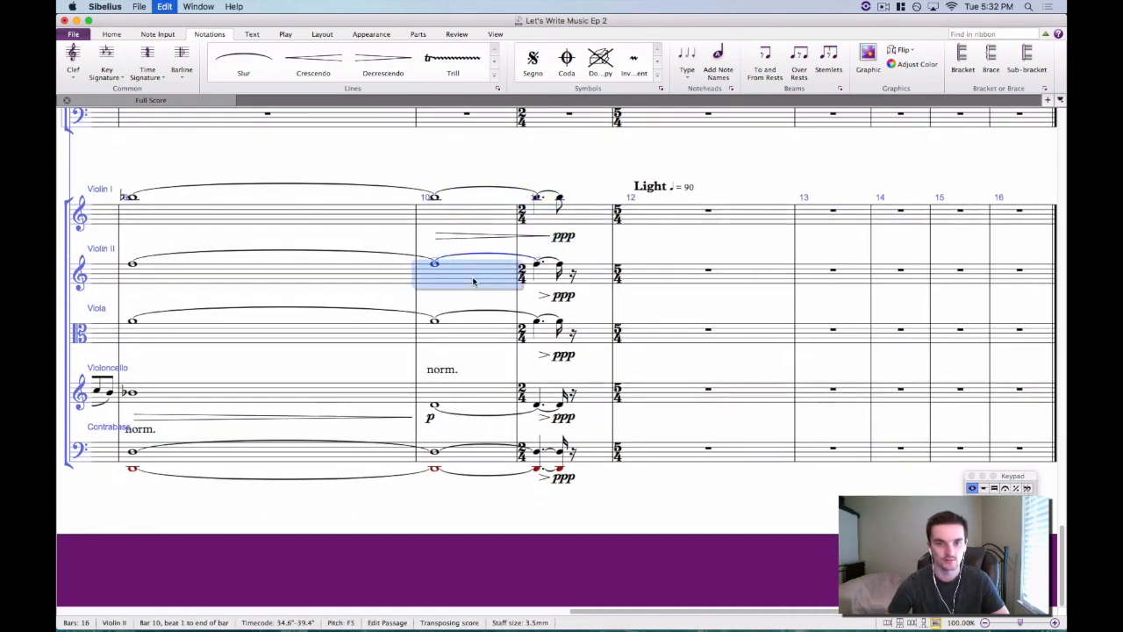
{"action": "key", "text": "super+v"}
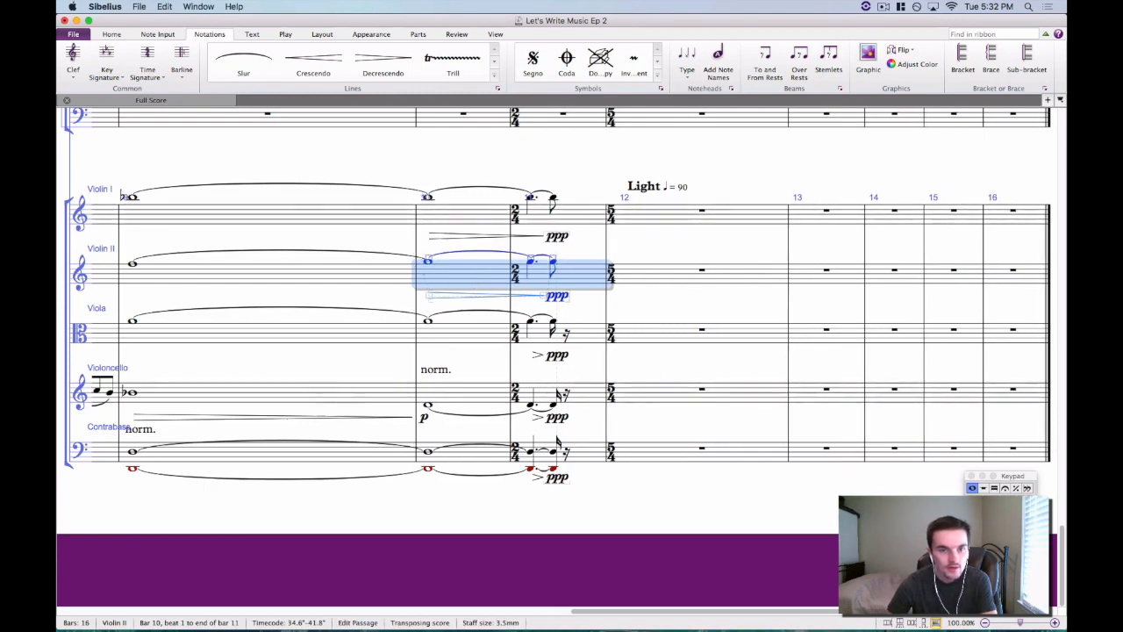
{"action": "key", "text": "Down"}
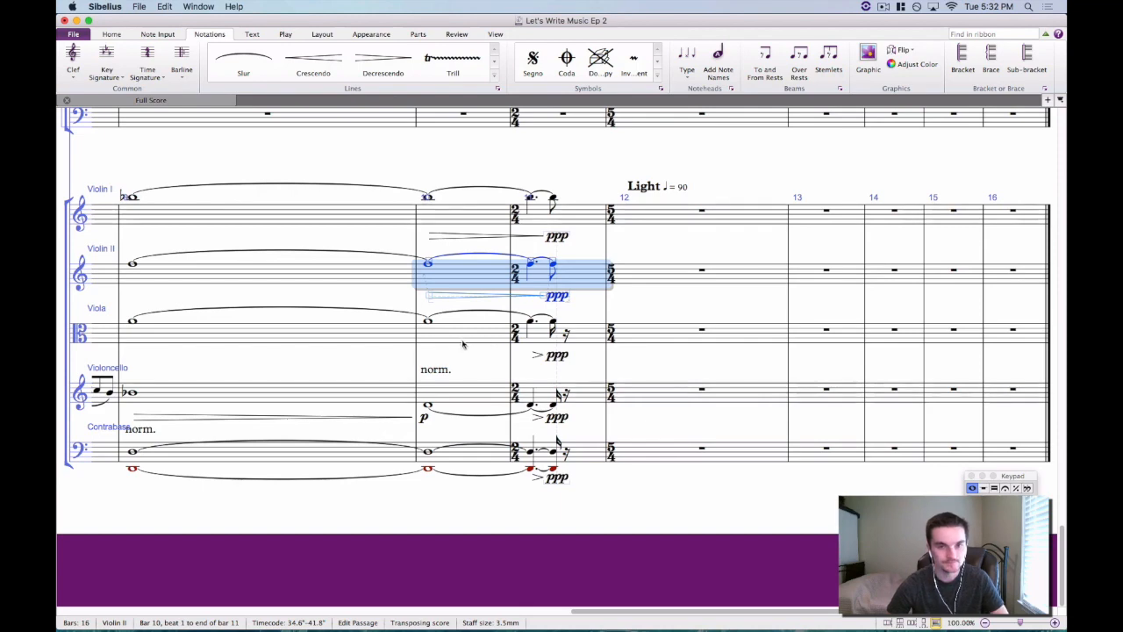
Copy the bars 10–11 ending to the Viola and lower its notes to the Viola's original pitch.
{"action": "left_click", "coordinate": [460, 336], "text": "alt"}
{"action": "key", "text": "Down"}
{"action": "key", "text": "Down"}
{"action": "key", "text": "Down"}
{"action": "key", "text": "Down"}
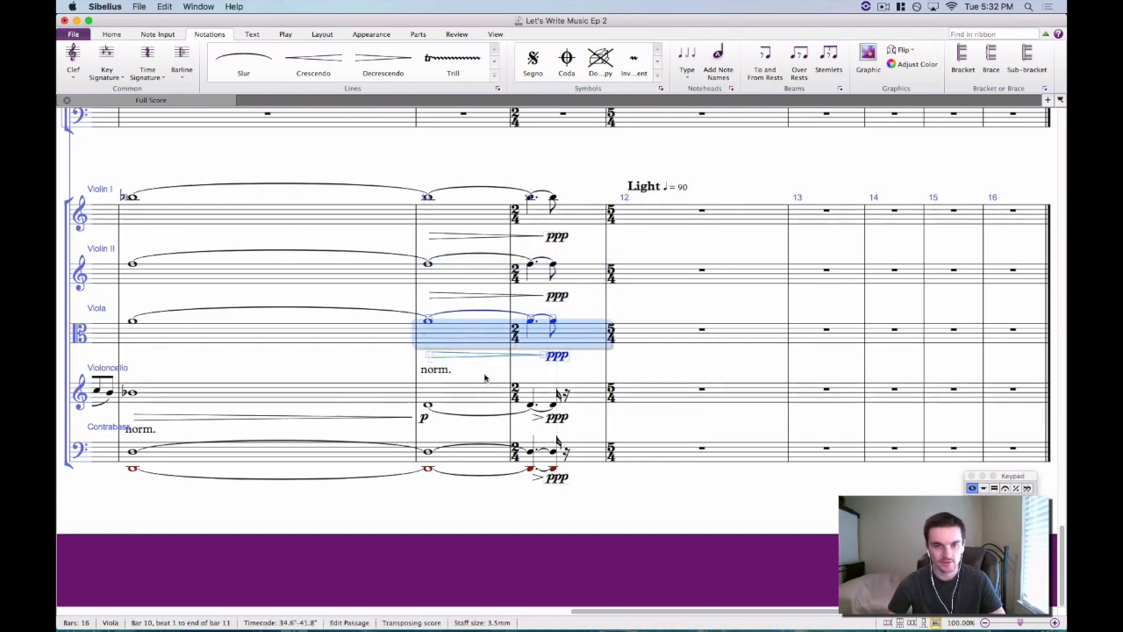
Copy bars 10–11 of the Viola to the Violoncello and lower the notes to the Violoncello's original pitch.
{"action": "key", "text": "super+c"}
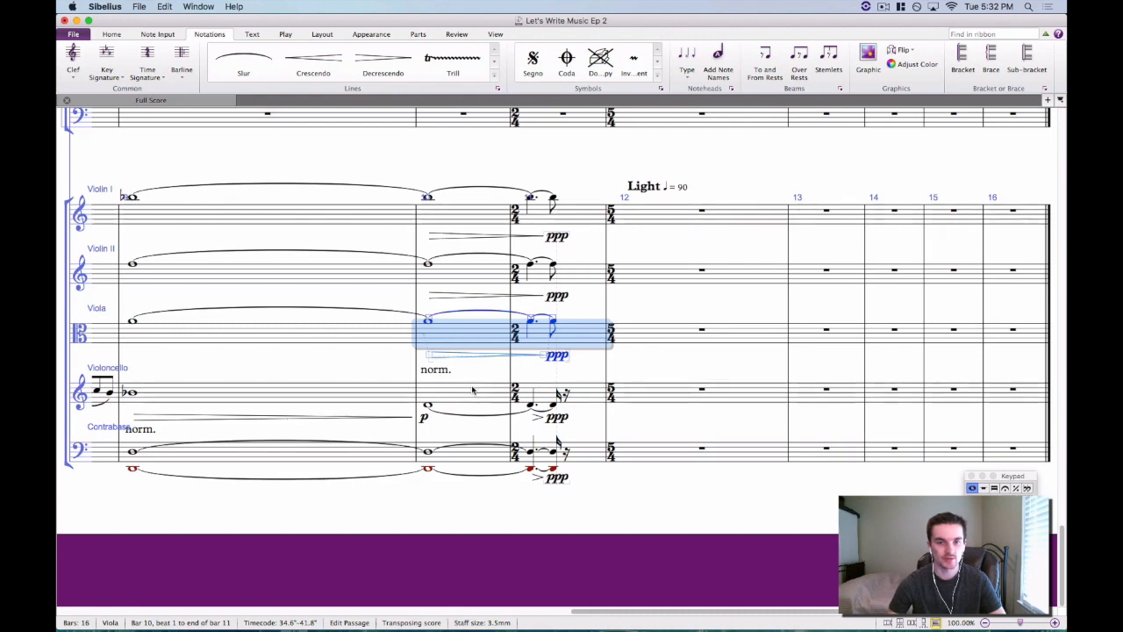
{"action": "left_click", "coordinate": [472, 391]}
{"action": "key", "text": "super+v"}
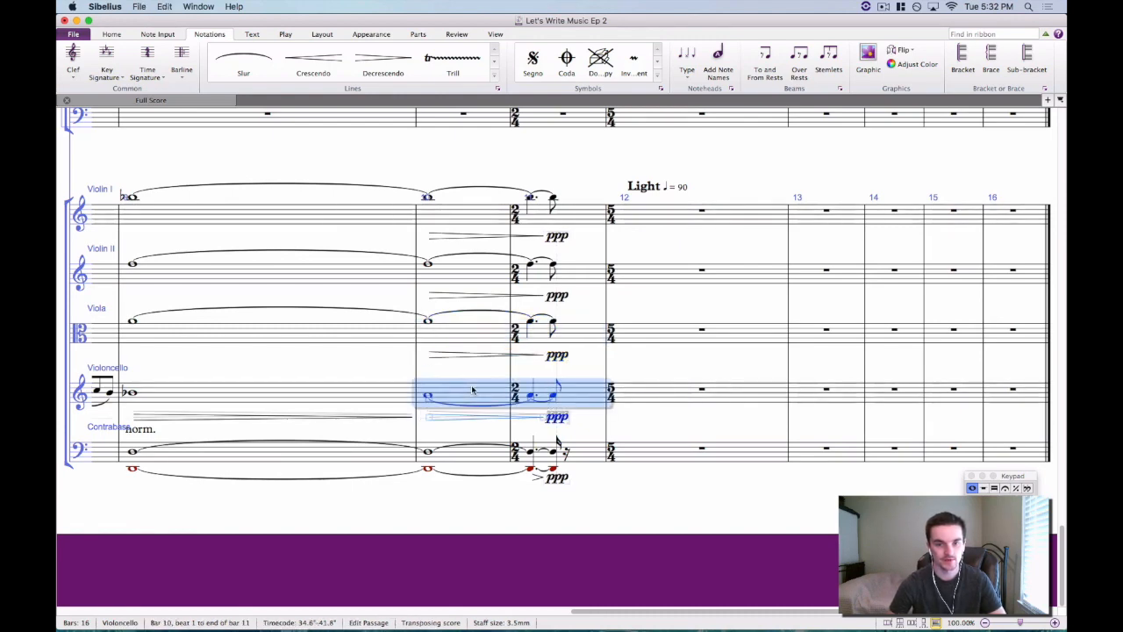
{"action": "key", "text": "super+z"}
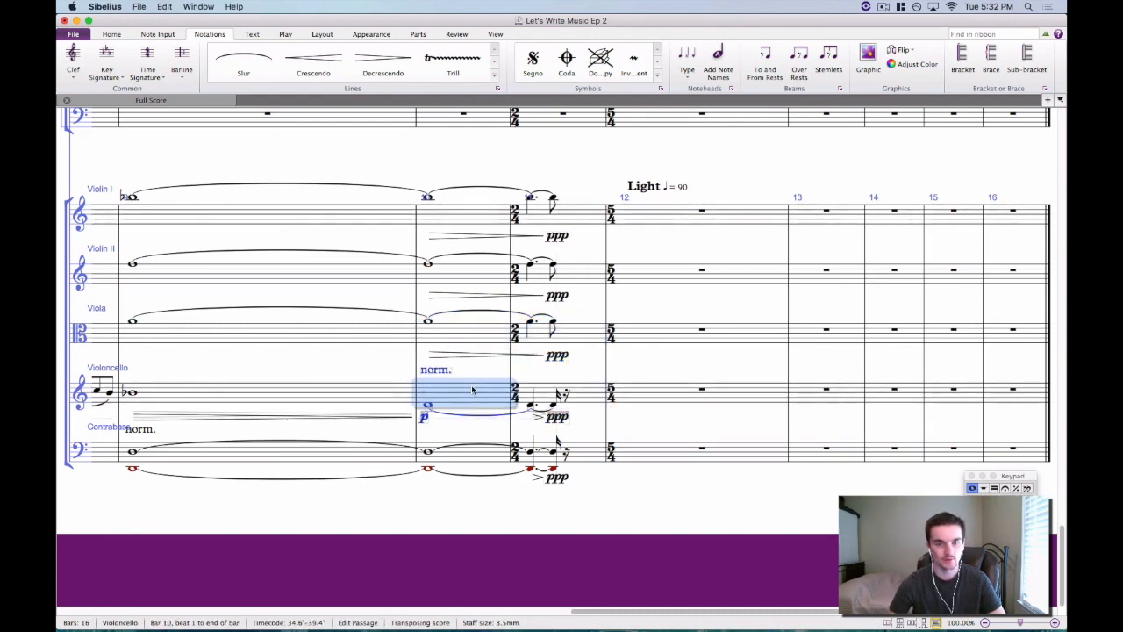
{"action": "key", "text": "super+v"}
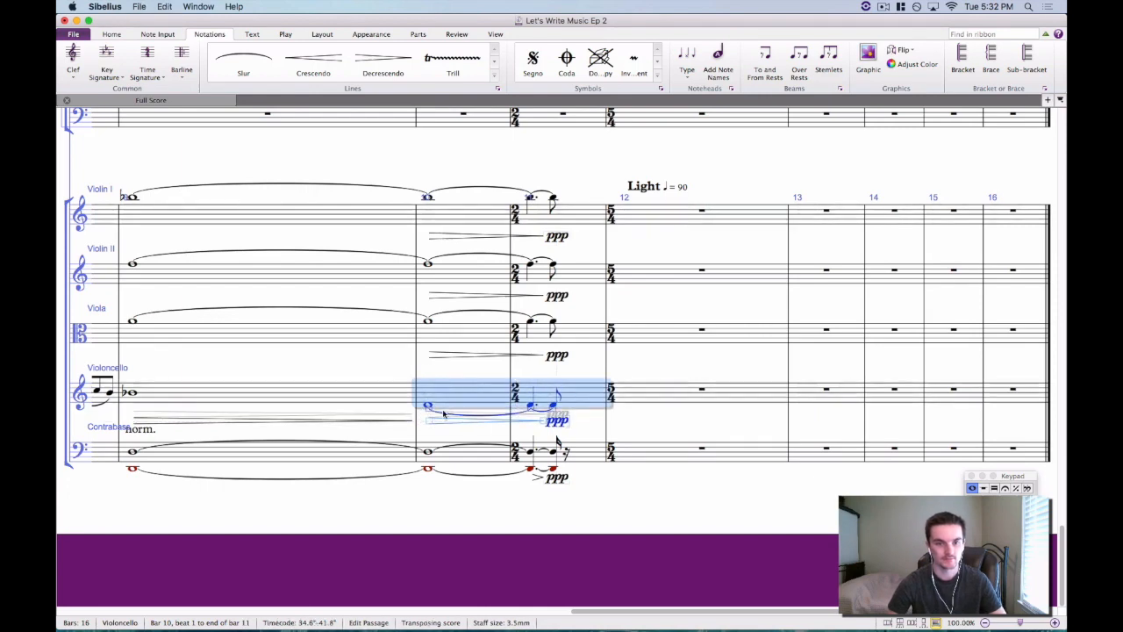
Add the technique text "norm." and a p dynamic to the Violoncello's bar 10 note.
{"action": "left_click", "coordinate": [427, 406]}
{"action": "key", "text": "super+t"}
{"action": "type", "text": "norm"}
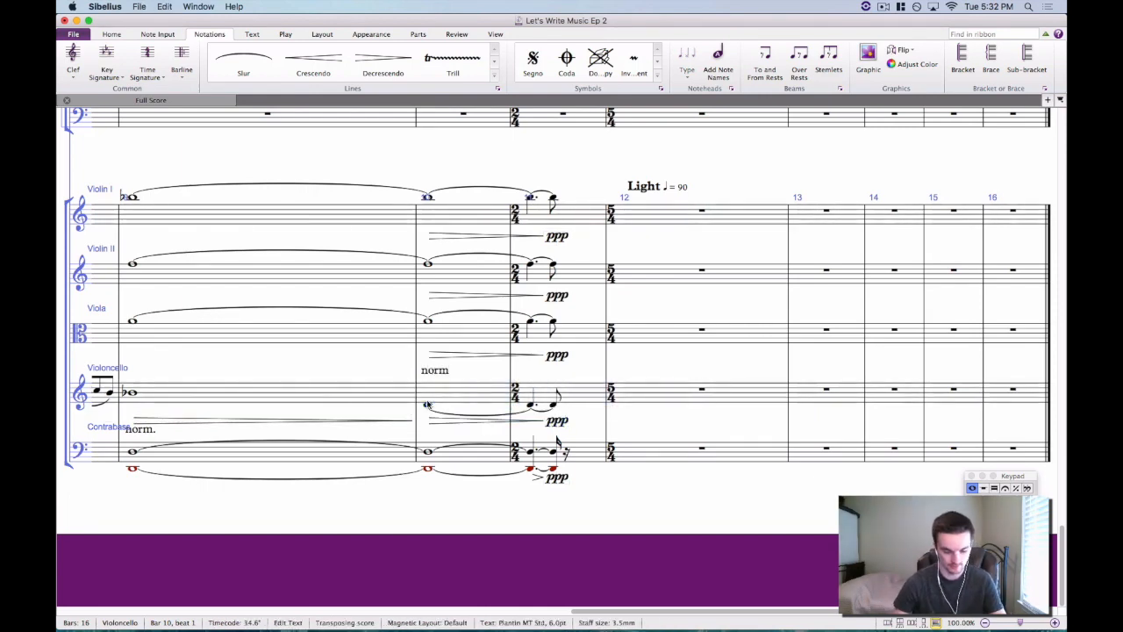
{"action": "type", "text": "."}
{"action": "left_click", "coordinate": [466, 374]}
{"action": "left_click", "coordinate": [429, 405]}
{"action": "key", "text": "super+e"}
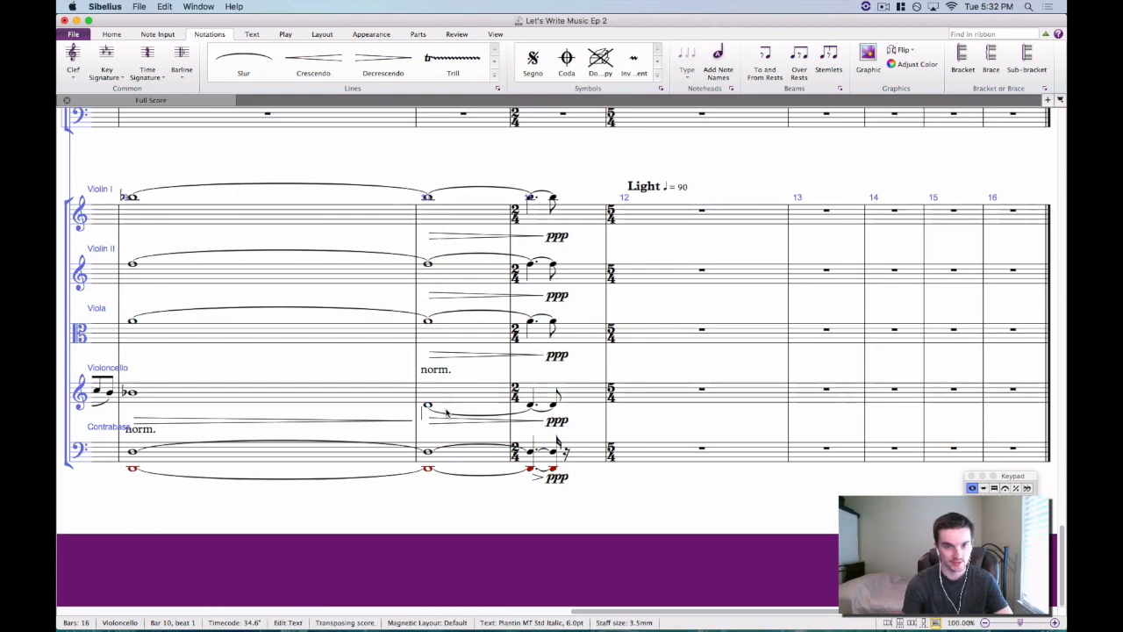
{"action": "type", "text": "p"}
{"action": "key", "text": "Escape"}
Copy the Violoncello's bars 10–11 ending to the Contrabass and restore the Contrabass's original octave pitches.
{"action": "left_click", "coordinate": [493, 424]}
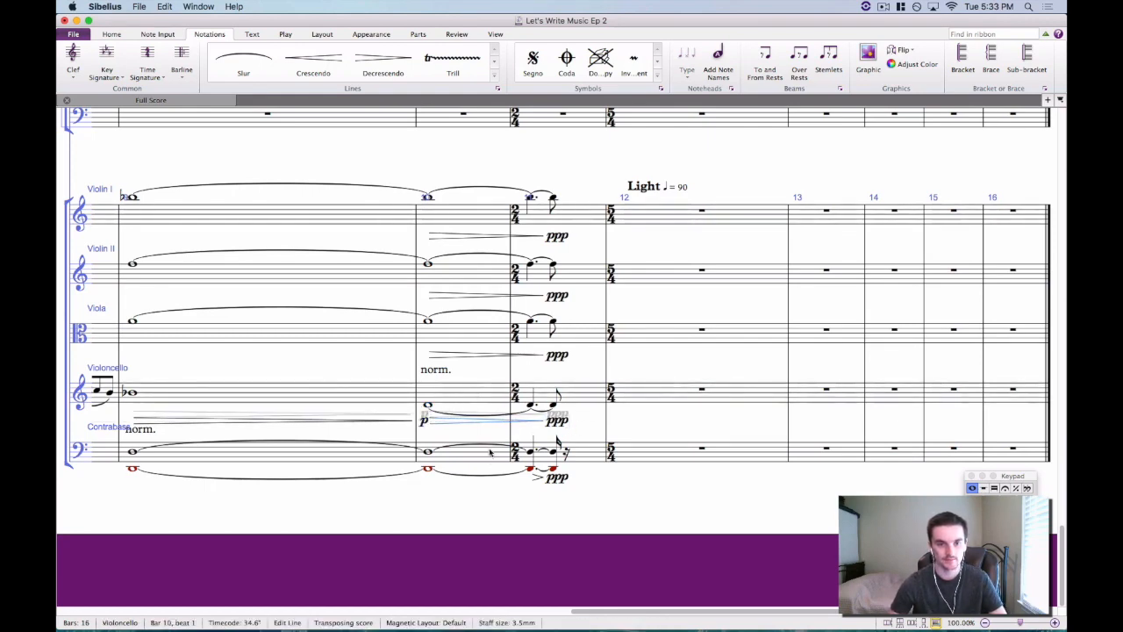
{"action": "left_click", "coordinate": [490, 452]}
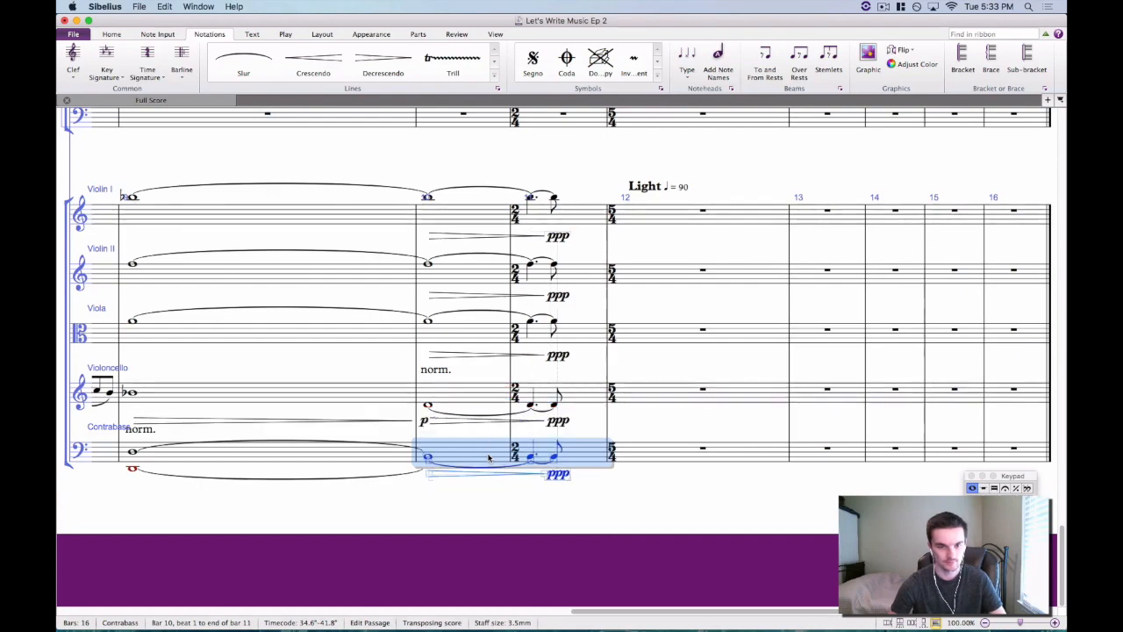
{"action": "key", "text": "x"}
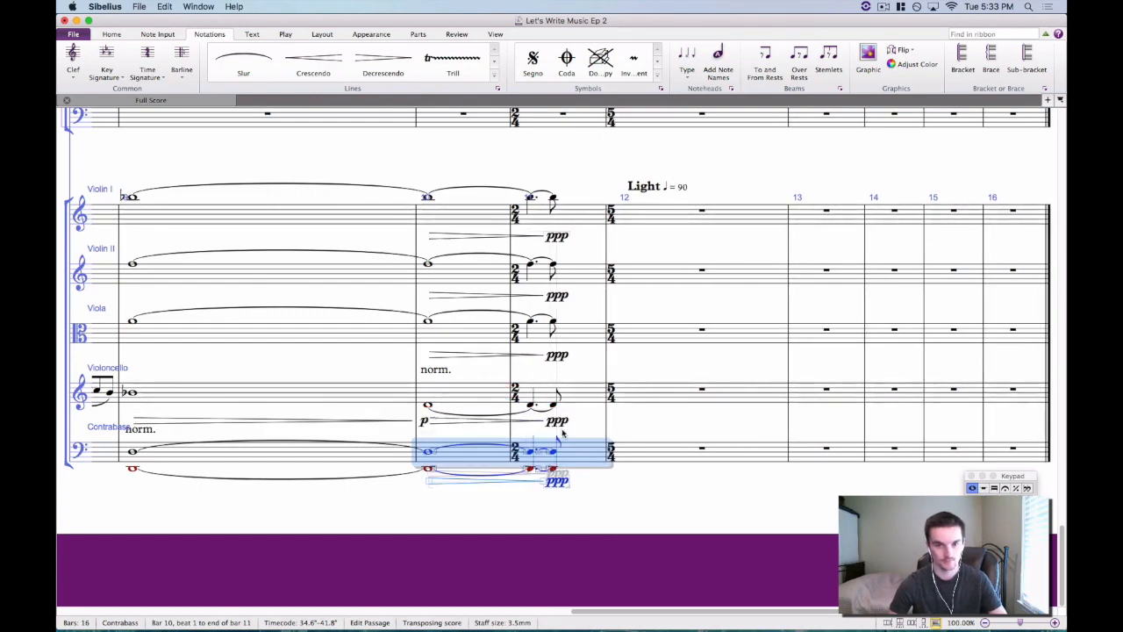
Try to paste the copied string ending into bar 11 of the third Horn in F.
{"action": "scroll", "coordinate": [562, 432], "scroll_direction": "up", "scroll_amount": 10}
{"action": "scroll", "coordinate": [563, 431], "scroll_direction": "up", "scroll_amount": 10}
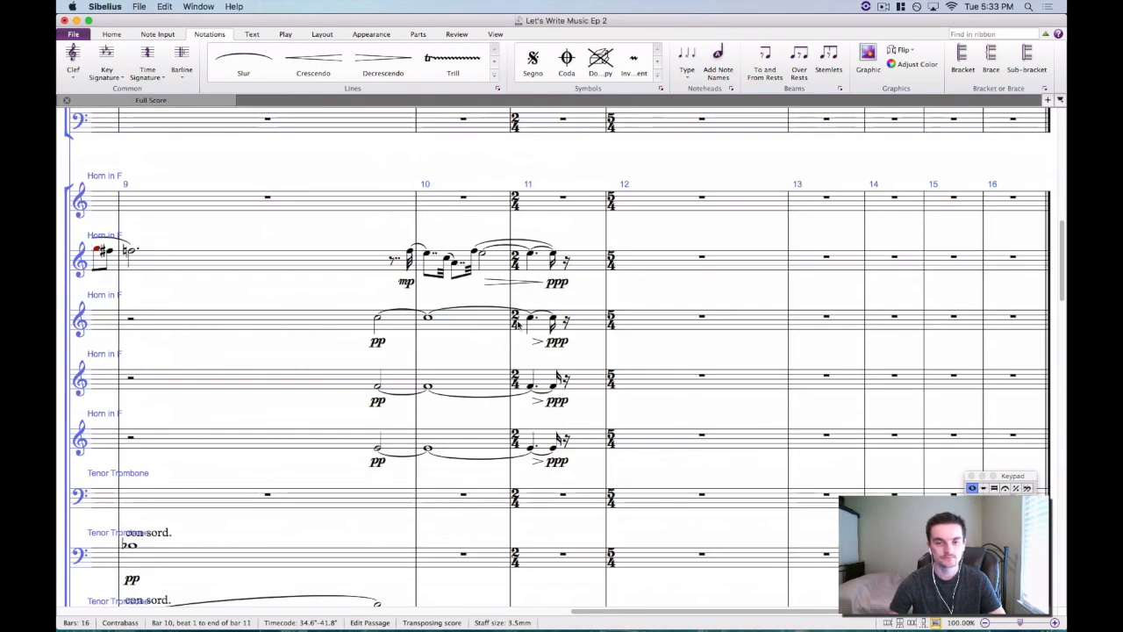
{"action": "left_click", "coordinate": [588, 327]}
{"action": "key", "text": "super+v"}
{"action": "key", "text": "Down"}
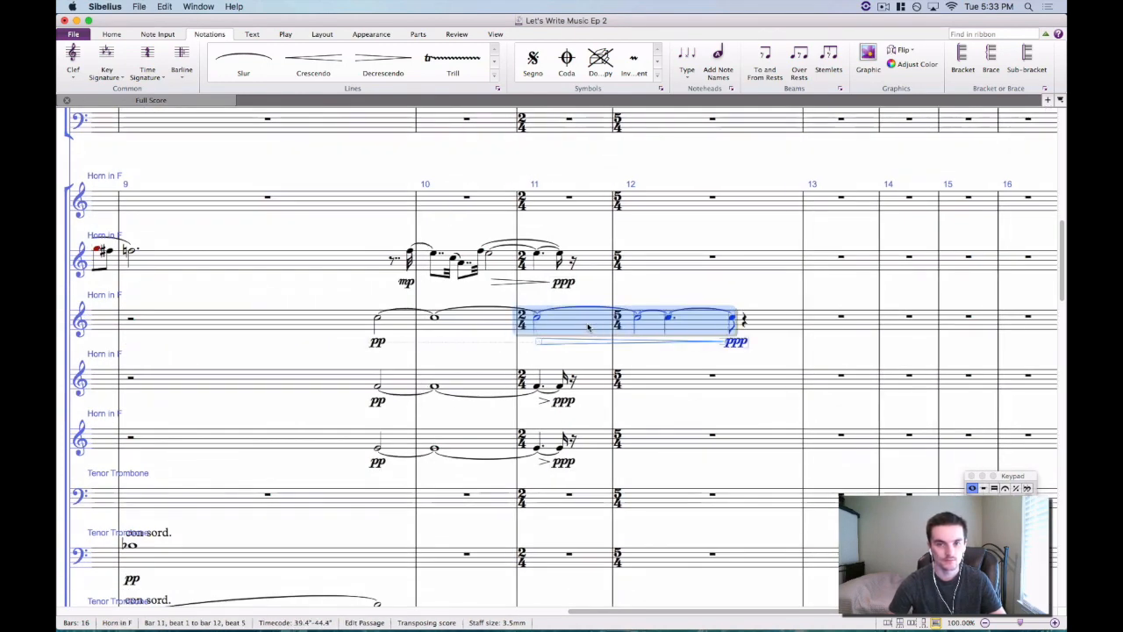
{"action": "key", "text": "super+z"}
{"action": "key", "text": "Up"}
{"action": "key", "text": "super+z"}
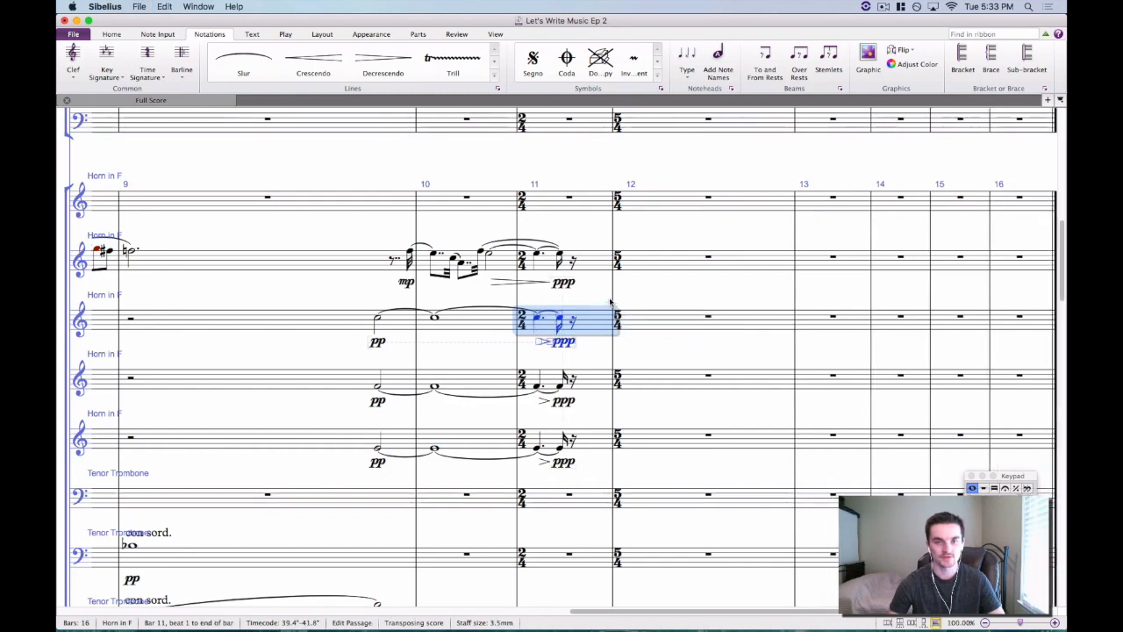
Copy bar 11 of Violin I to the second Horn in F and lower the notes to A4.
{"action": "scroll", "coordinate": [599, 302], "scroll_direction": "down", "scroll_amount": 10}
{"action": "scroll", "coordinate": [593, 299], "scroll_direction": "down", "scroll_amount": 15}
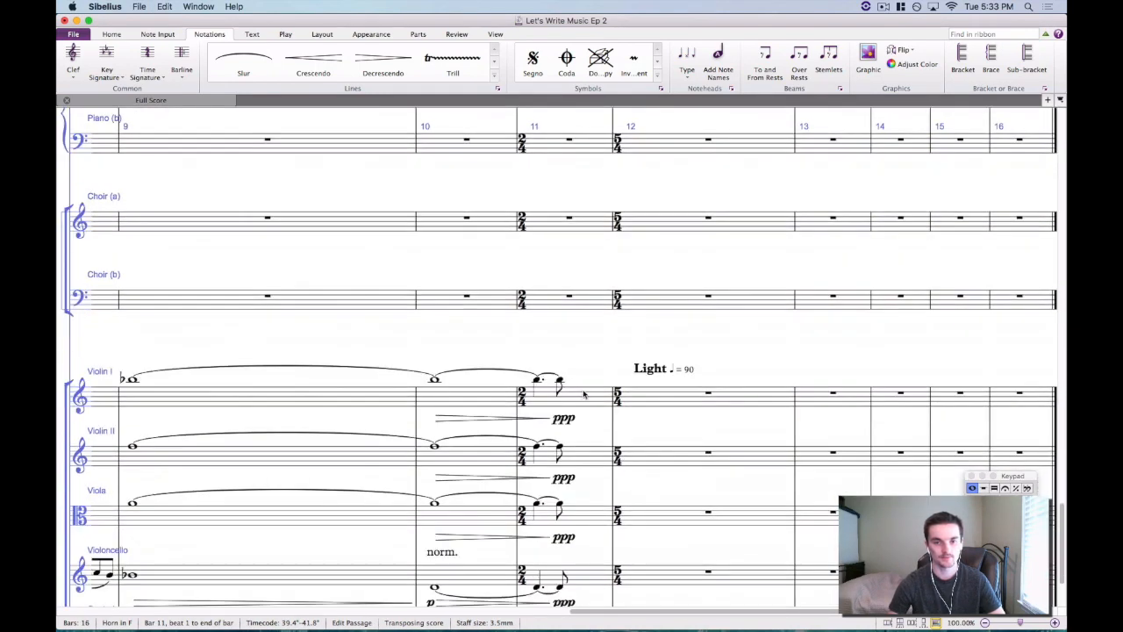
{"action": "left_click", "coordinate": [559, 386]}
{"action": "scroll", "coordinate": [551, 384], "scroll_direction": "up", "scroll_amount": 20}
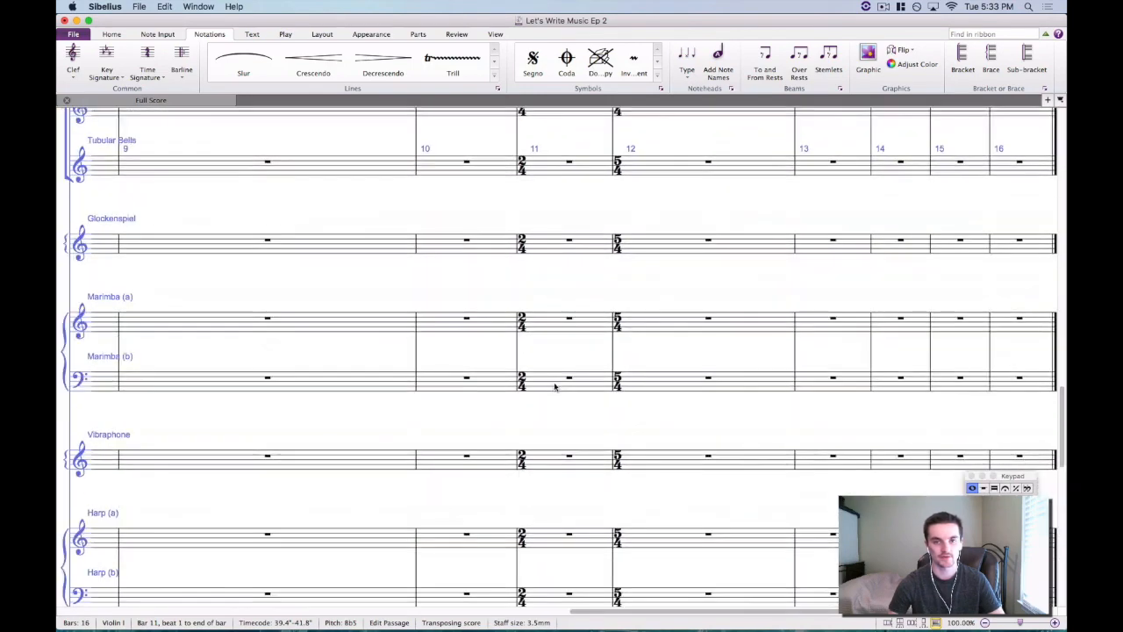
{"action": "scroll", "coordinate": [554, 388], "scroll_direction": "up", "scroll_amount": 5}
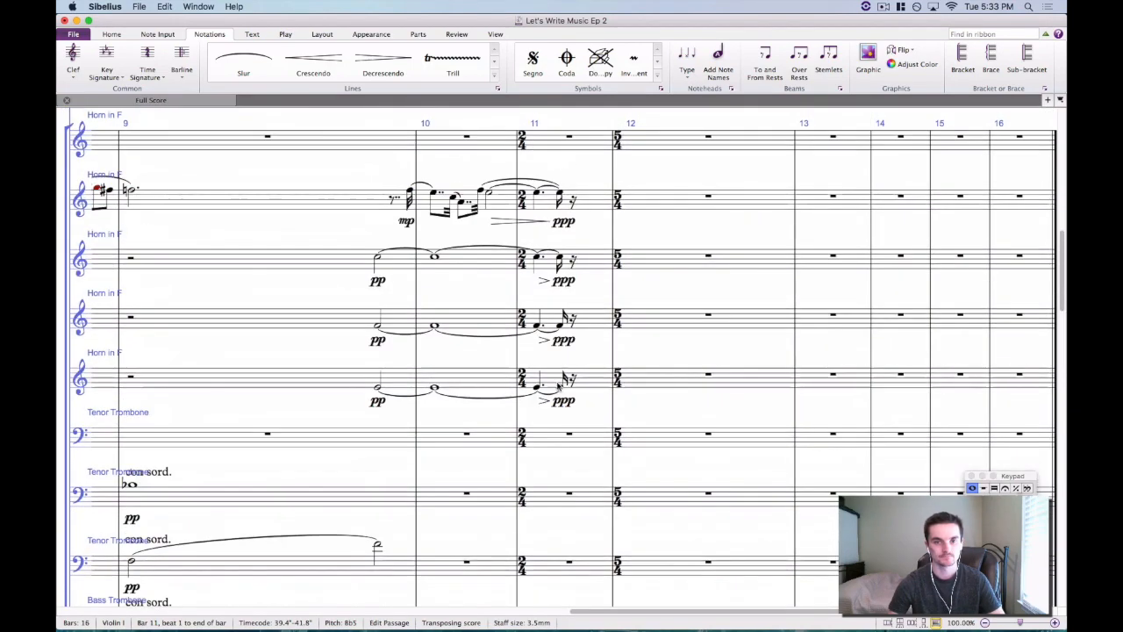
{"action": "left_click", "coordinate": [604, 203]}
{"action": "key", "text": "Down"}
{"action": "key", "text": "Down"}
{"action": "key", "text": "Down"}
{"action": "key", "text": "Down"}
{"action": "key", "text": "Down"}
{"action": "key", "text": "Down"}
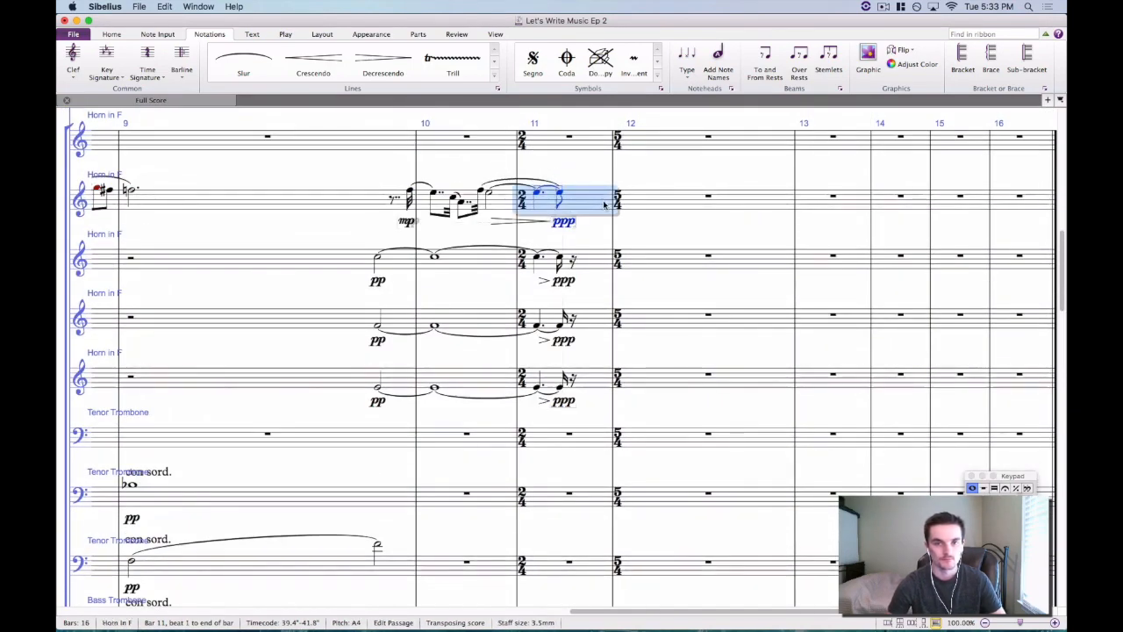
Copy the bar 11 ending to the third, fourth and fifth Horns in F, matching each part's original pitch.
{"action": "left_click", "coordinate": [583, 261]}
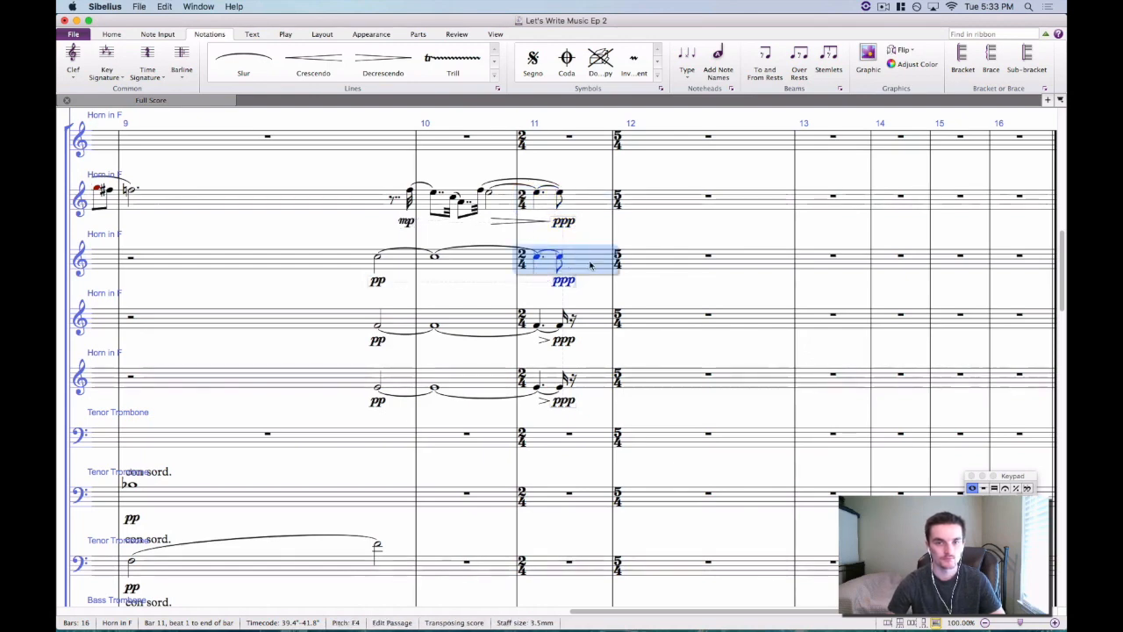
{"action": "left_click", "coordinate": [590, 321], "text": "alt"}
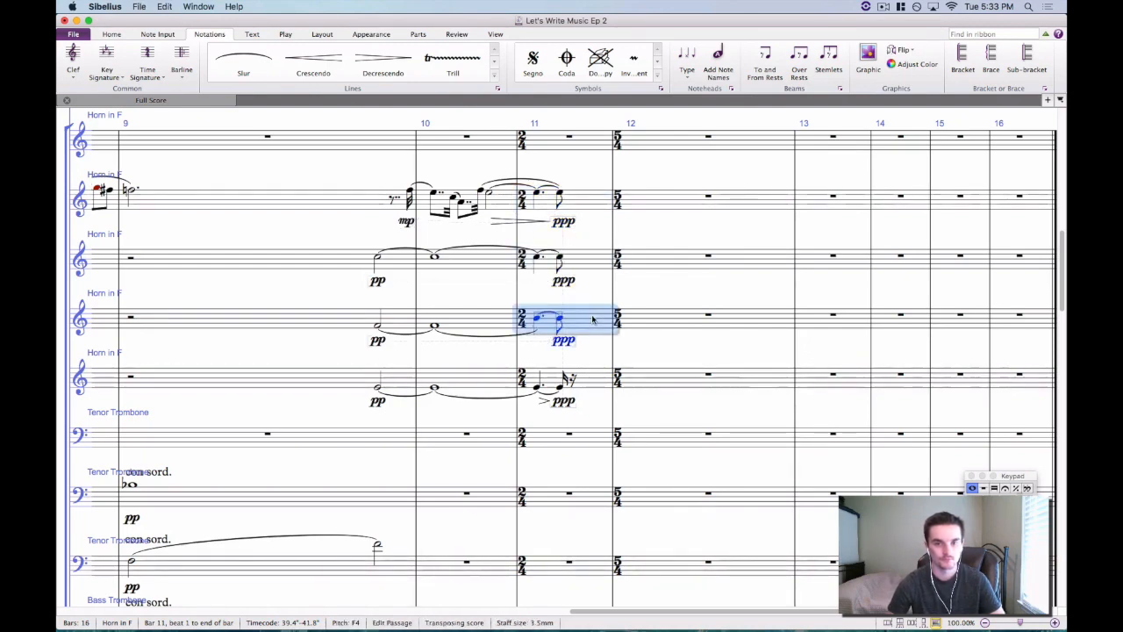
{"action": "left_click", "coordinate": [602, 379], "text": "alt"}
{"action": "key", "text": "Up"}
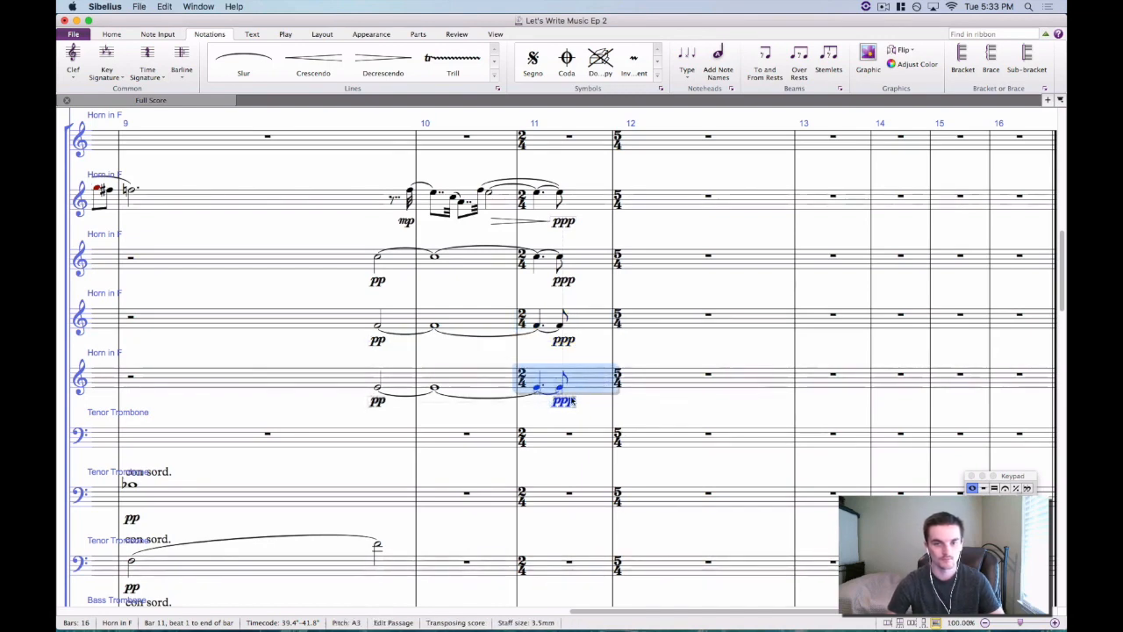
{"action": "left_click", "coordinate": [594, 408]}
Add short decrescendos leading to ppp in bar 11 of the fifth, fourth and third Horns in F.
{"action": "left_click", "coordinate": [434, 388]}
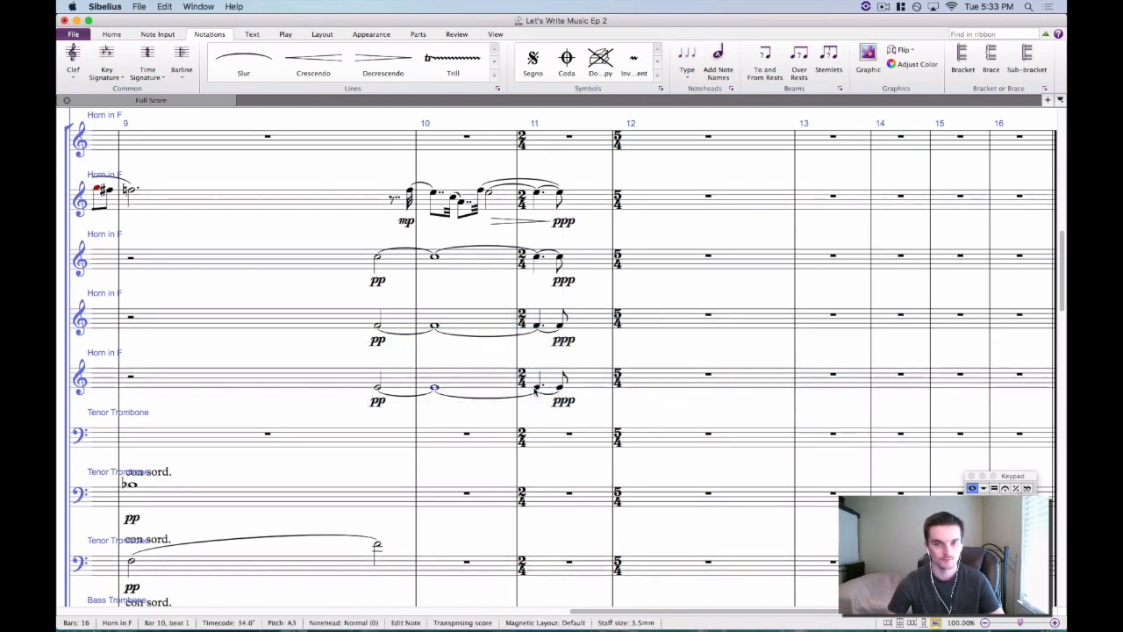
{"action": "key", "text": "shift+period"}
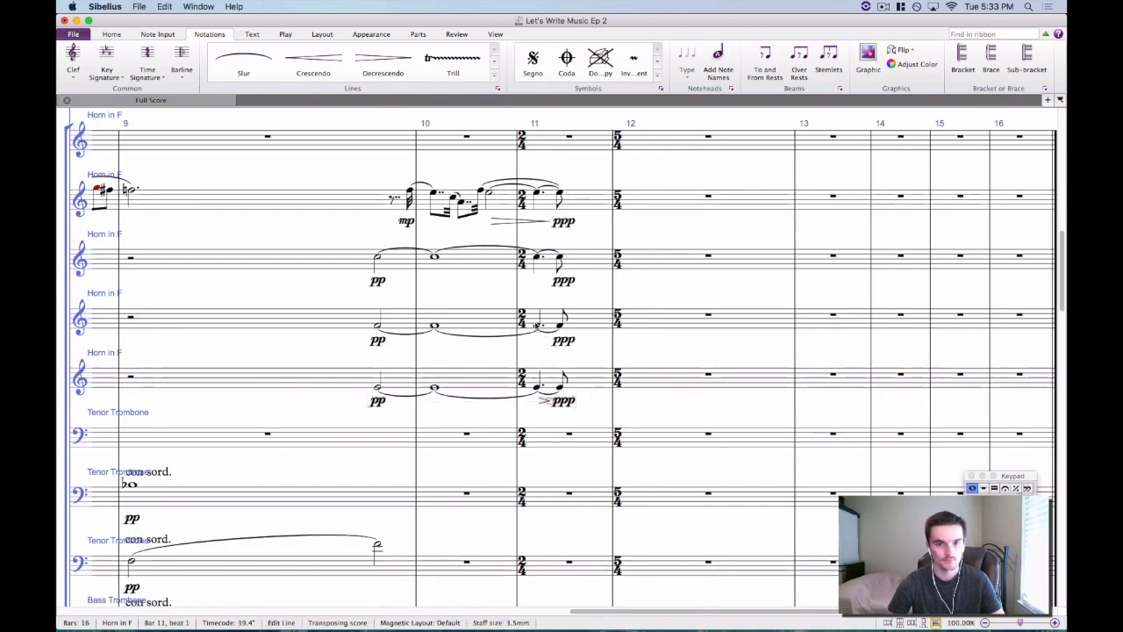
{"action": "left_click", "coordinate": [537, 326]}
{"action": "key", "text": "shift+h"}
{"action": "left_click", "coordinate": [537, 257]}
{"action": "key", "text": "shift+h"}
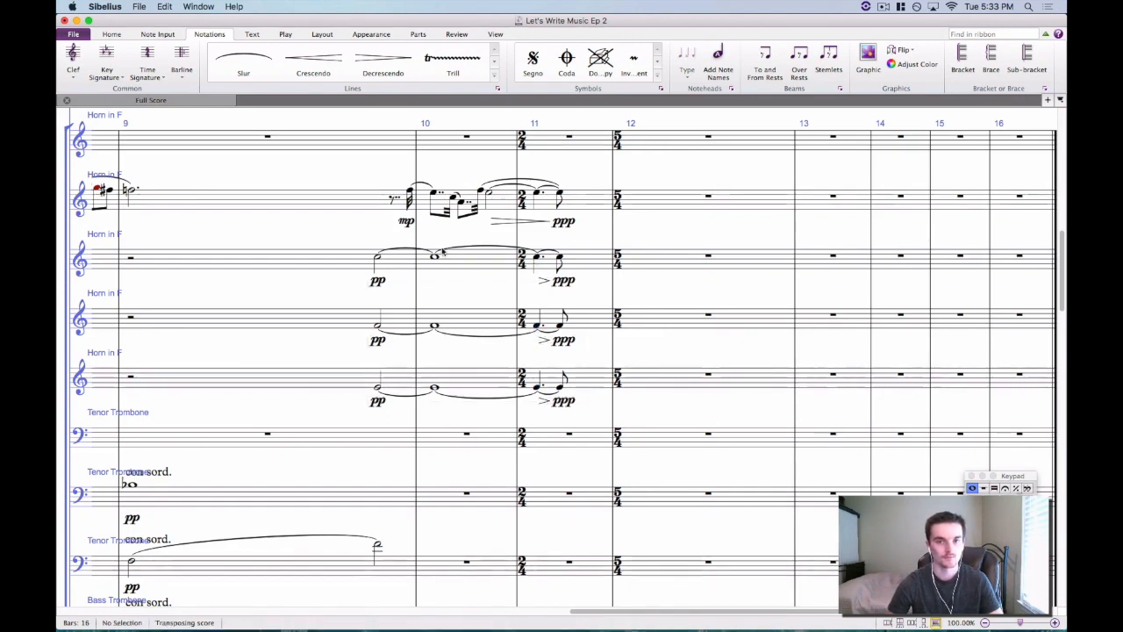
Play back the score from the third Horn in F's bar 9 entry into bar 12 to check the transition.
{"action": "left_click", "coordinate": [376, 257]}
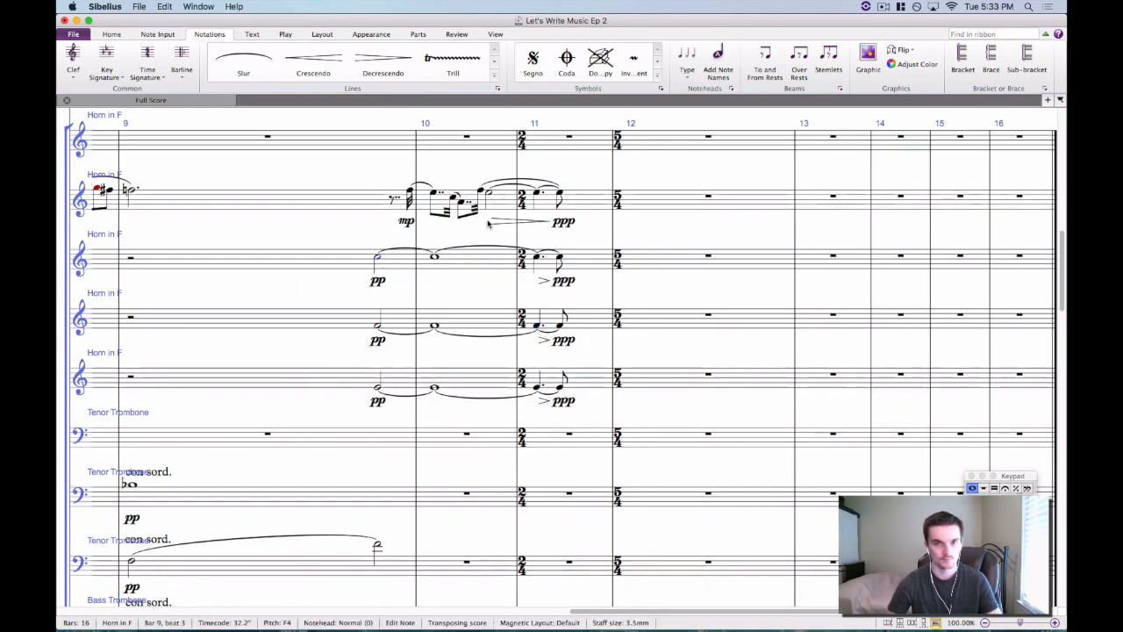
{"action": "key", "text": "space"}
{"action": "scroll", "coordinate": [609, 265], "scroll_direction": "up", "scroll_amount": 10}
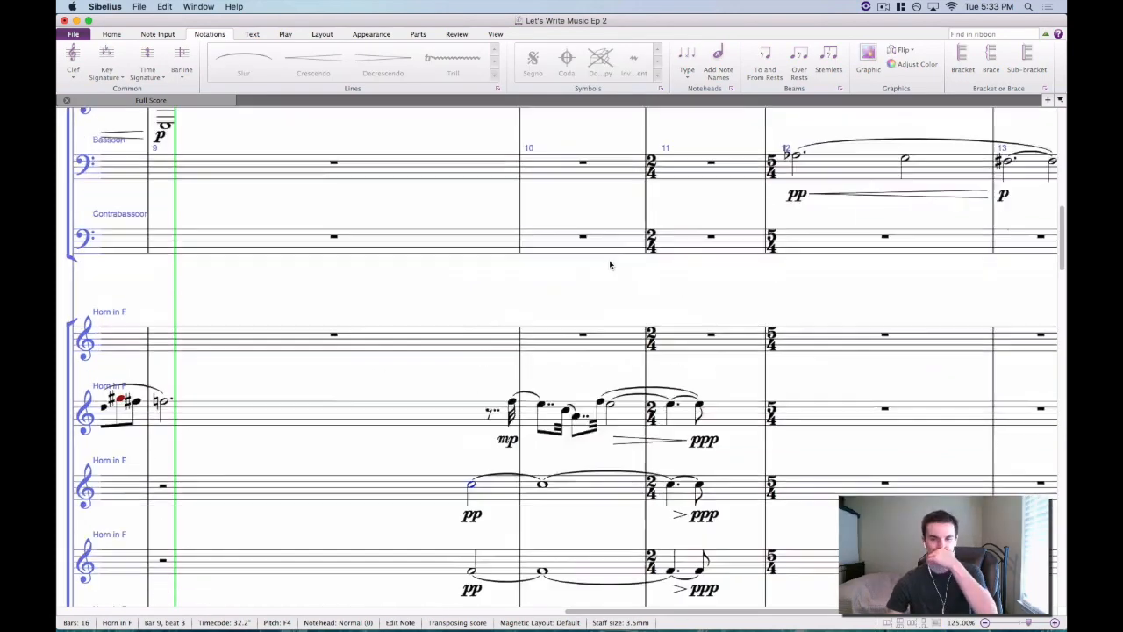
{"action": "scroll", "coordinate": [618, 256], "scroll_direction": "down", "scroll_amount": 10}
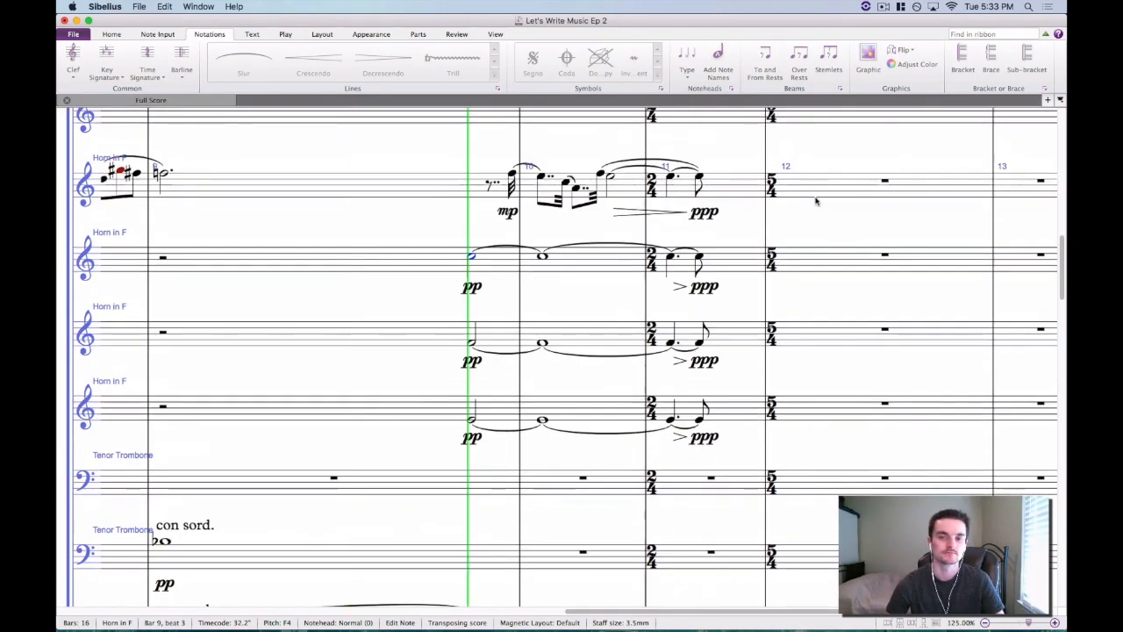
{"action": "left_click_drag", "start_coordinate": [780, 175], "coordinate": [749, 152]}
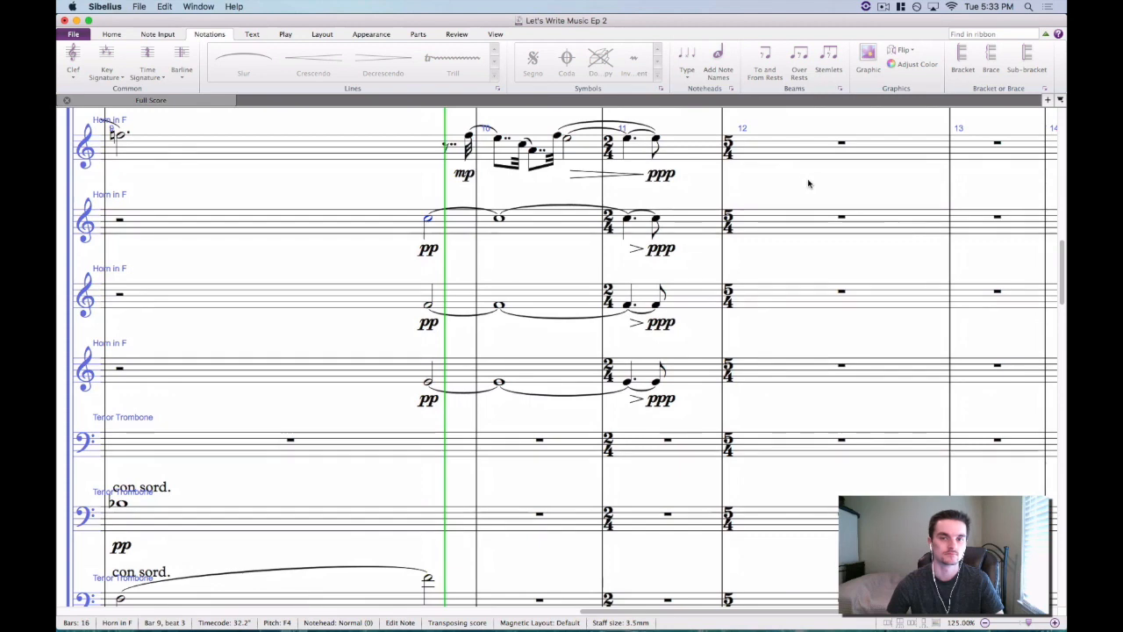
{"action": "left_click_drag", "start_coordinate": [808, 193], "coordinate": [687, 203]}
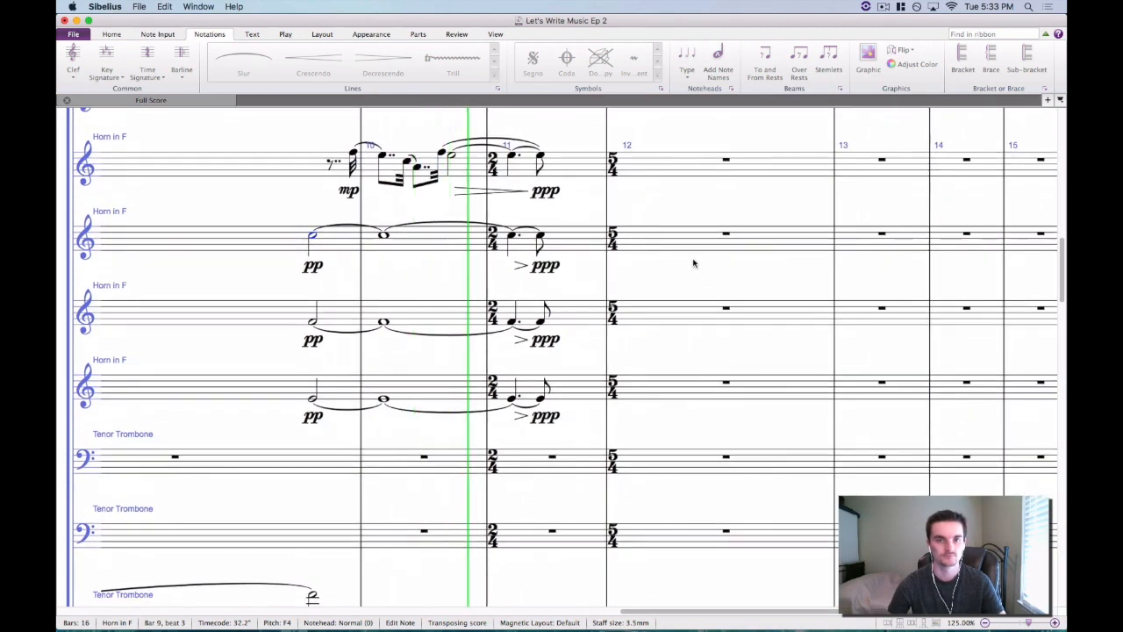
{"action": "scroll", "coordinate": [705, 253], "scroll_direction": "down", "scroll_amount": 5}
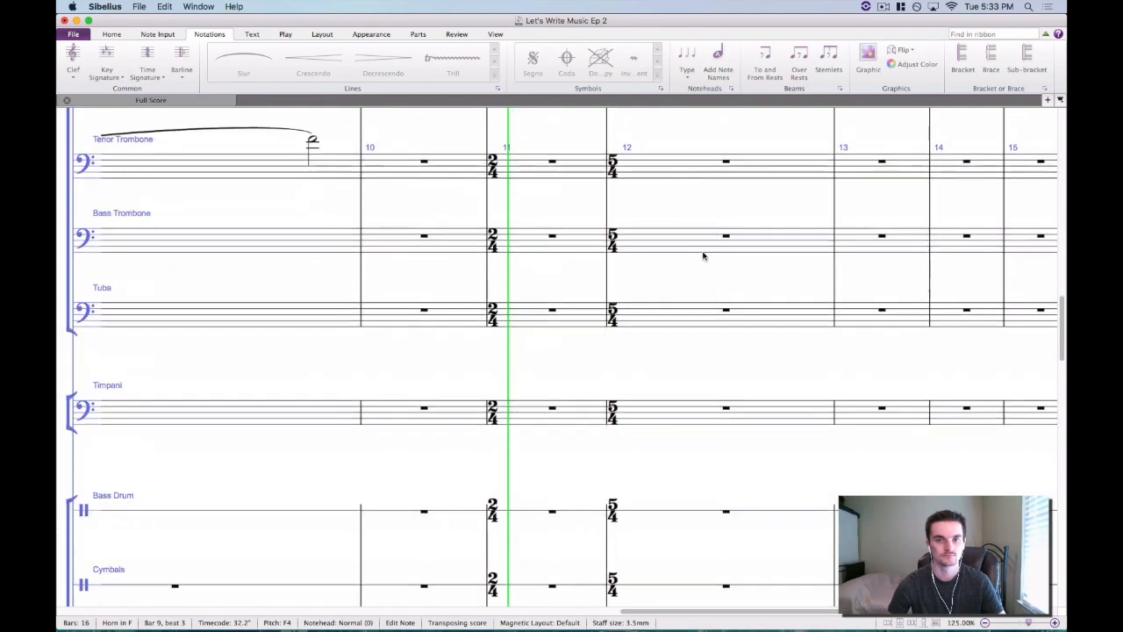
{"action": "scroll", "coordinate": [704, 253], "scroll_direction": "up", "scroll_amount": 9}
{"action": "left_click_drag", "start_coordinate": [723, 341], "coordinate": [614, 342]}
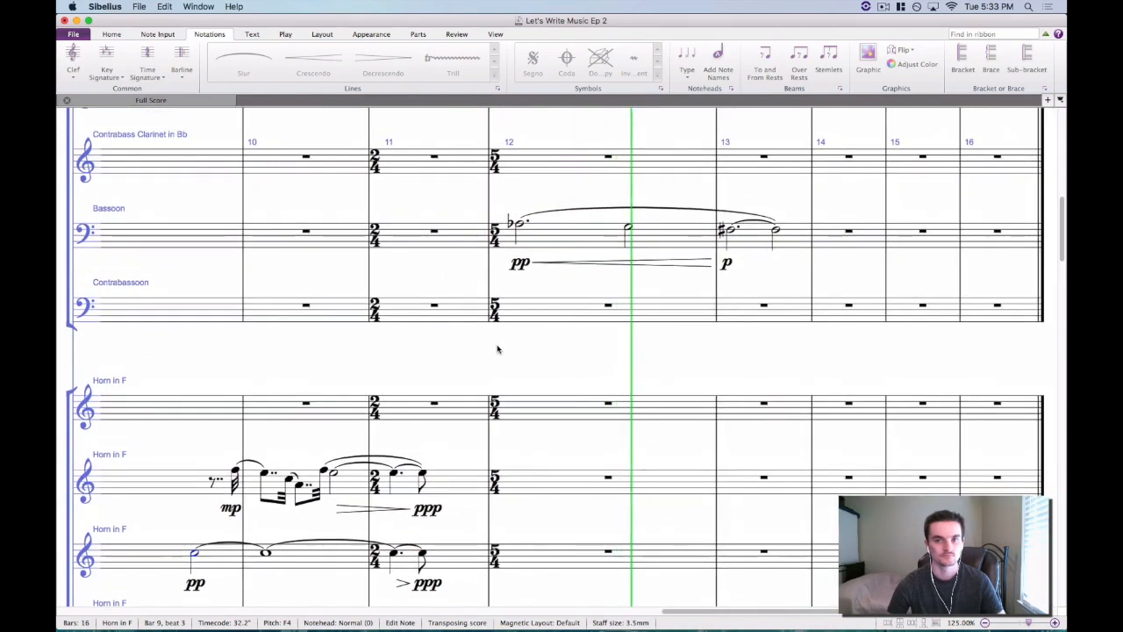
{"action": "key", "text": "space"}
Replace Violin I's long decrescendo from bar 10 with a short one under the dotted quarter in bar 11.
{"action": "scroll", "coordinate": [482, 339], "scroll_direction": "down", "scroll_amount": 15}
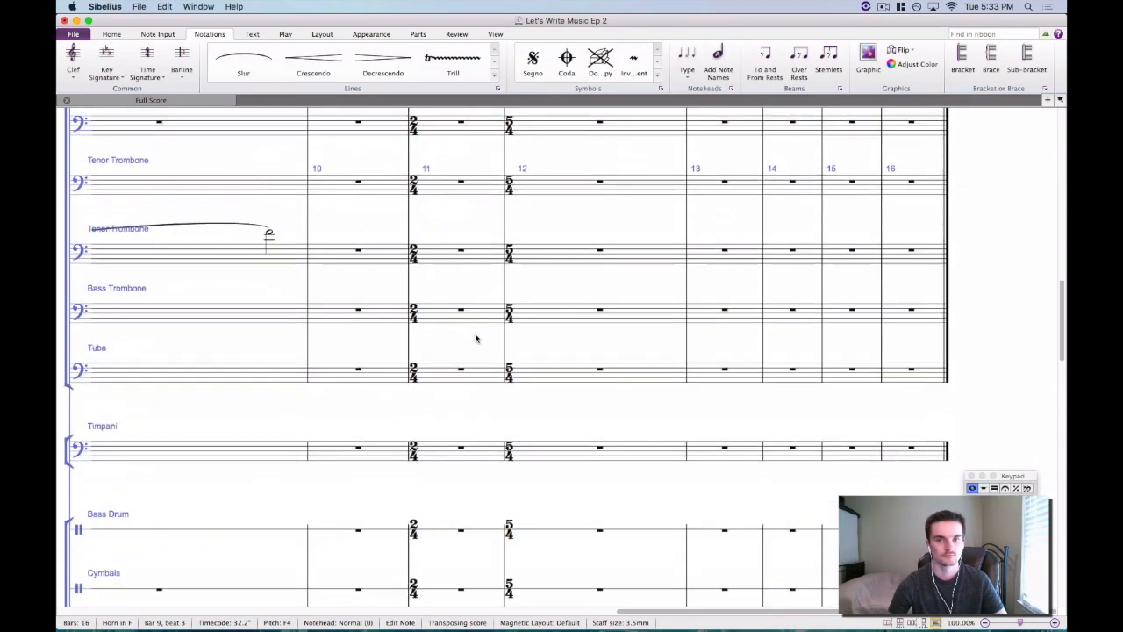
{"action": "scroll", "coordinate": [476, 337], "scroll_direction": "down", "scroll_amount": 10}
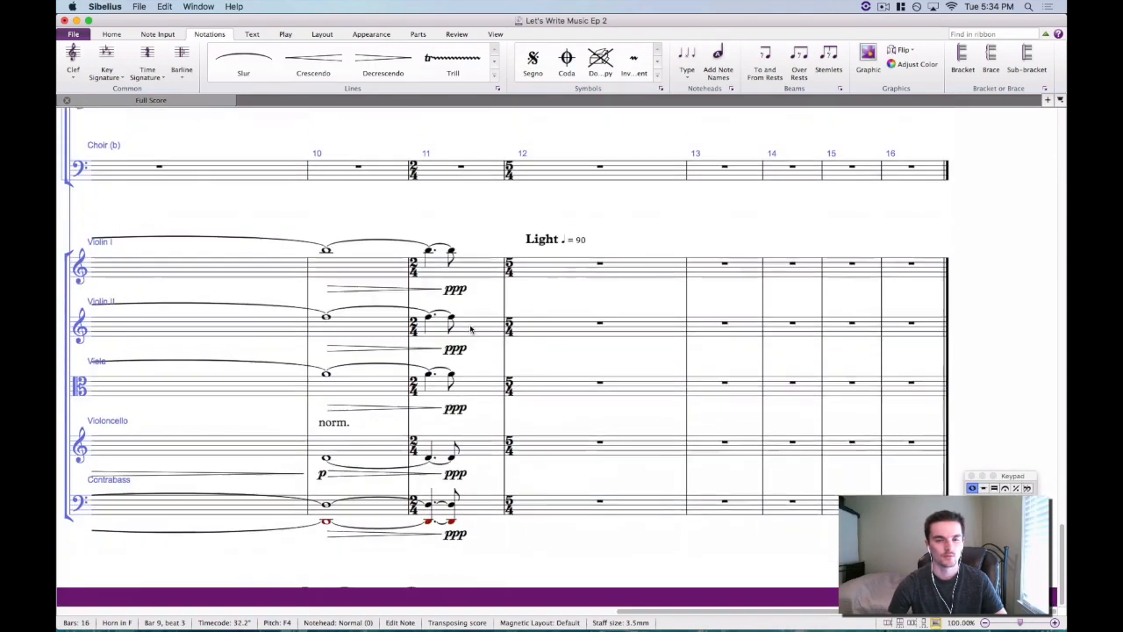
{"action": "scroll", "coordinate": [612, 297], "scroll_direction": "left", "scroll_amount": 5}
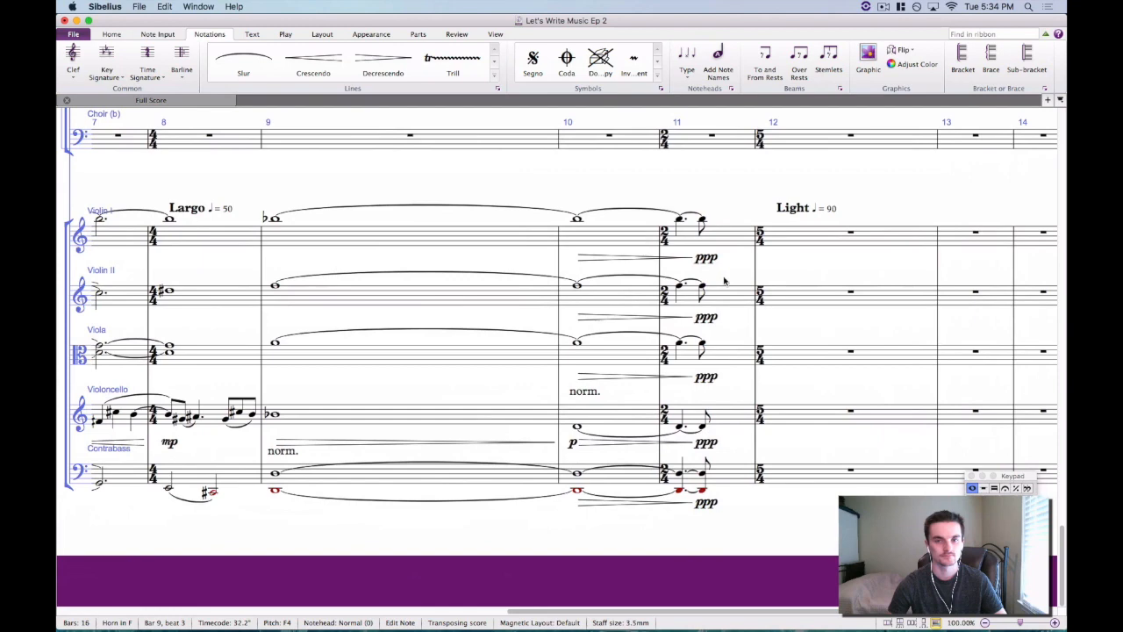
{"action": "left_click", "coordinate": [650, 258]}
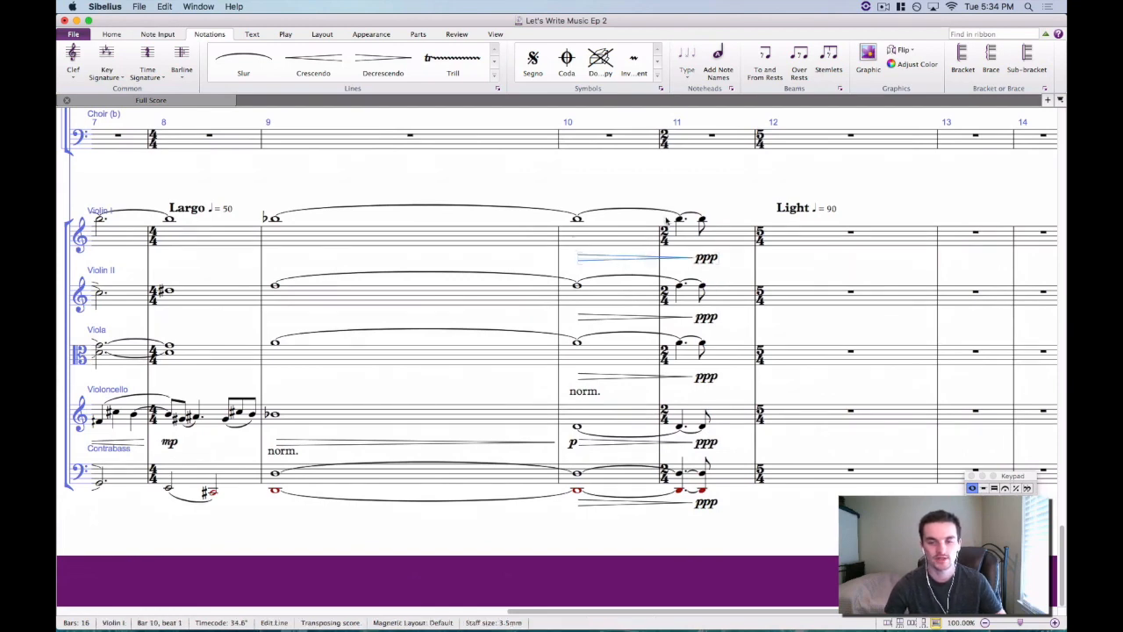
{"action": "key", "text": "Delete"}
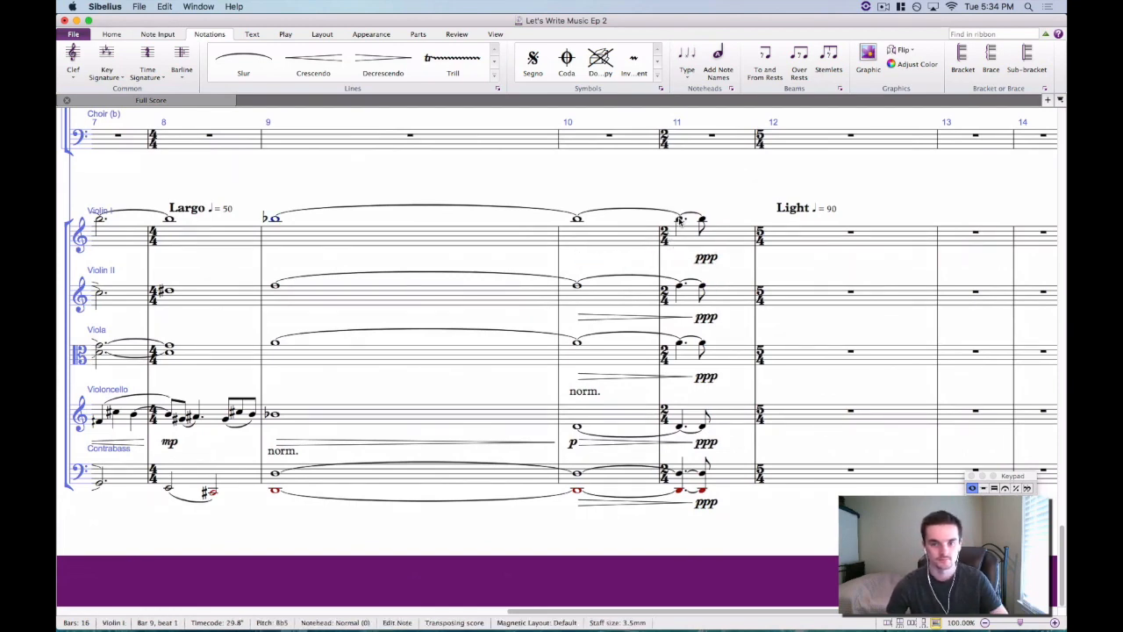
{"action": "left_click", "coordinate": [680, 219]}
{"action": "key", "text": "shift+h"}
Replace the long decrescendos in Violin II and Viola with short ones on their bar 11 dotted quarters.
{"action": "left_click", "coordinate": [677, 321]}
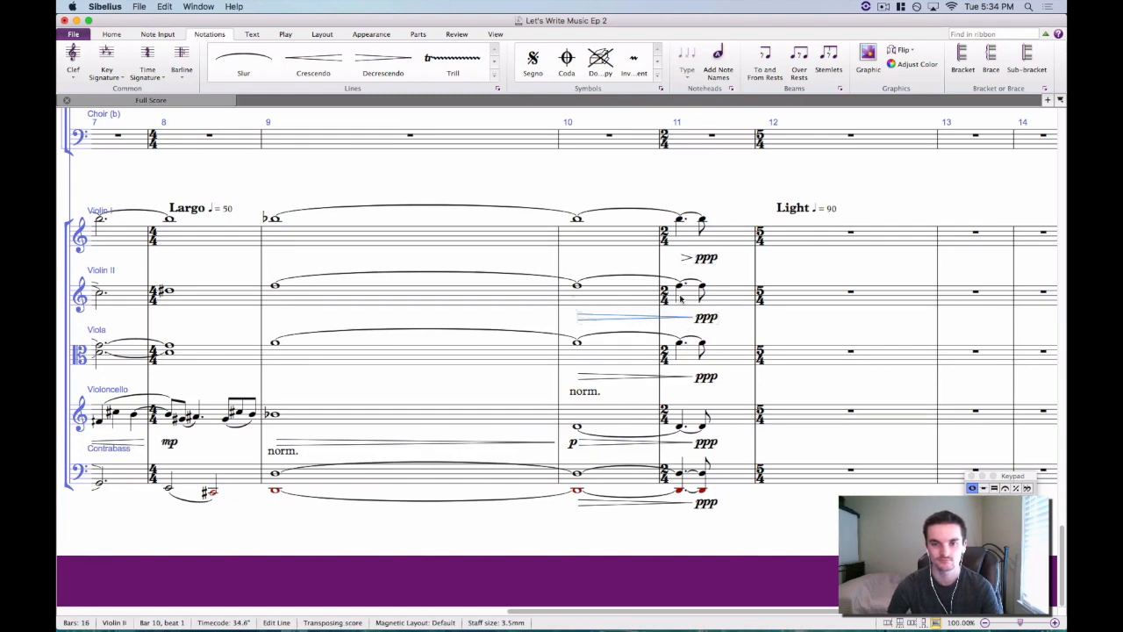
{"action": "key", "text": "Delete"}
{"action": "left_click", "coordinate": [680, 287]}
{"action": "key", "text": "shift+h"}
{"action": "left_click", "coordinate": [678, 379]}
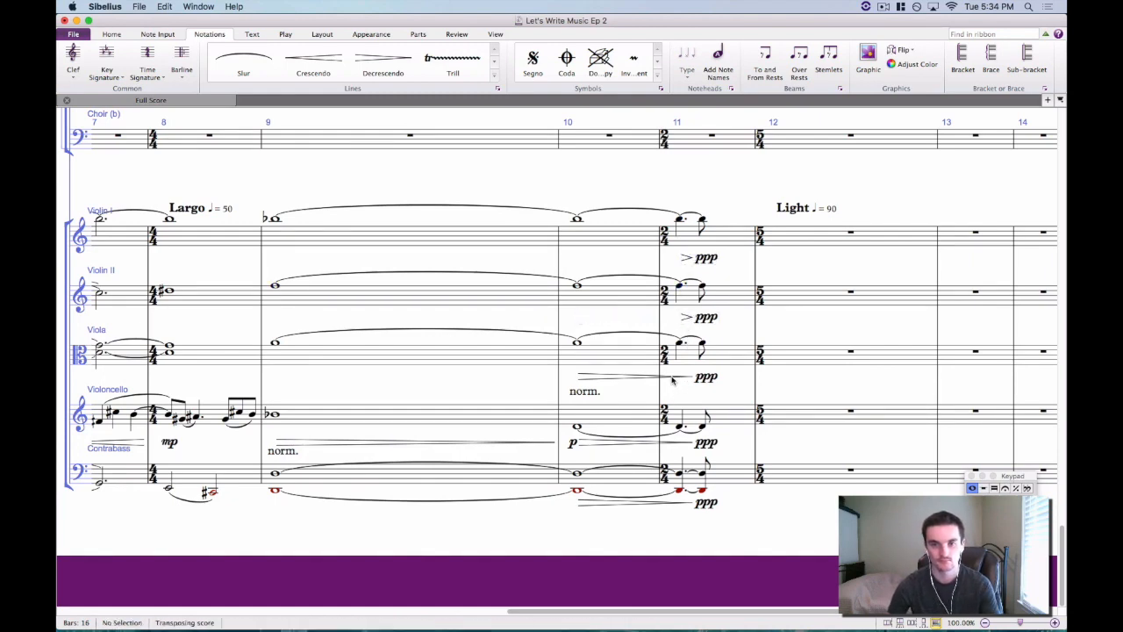
{"action": "key", "text": "Delete"}
{"action": "left_click", "coordinate": [680, 348]}
{"action": "key", "text": "shift+h"}
Replace the long decrescendos in Violoncello and Contrabass with short ones starting in bar 11.
{"action": "left_click", "coordinate": [674, 444]}
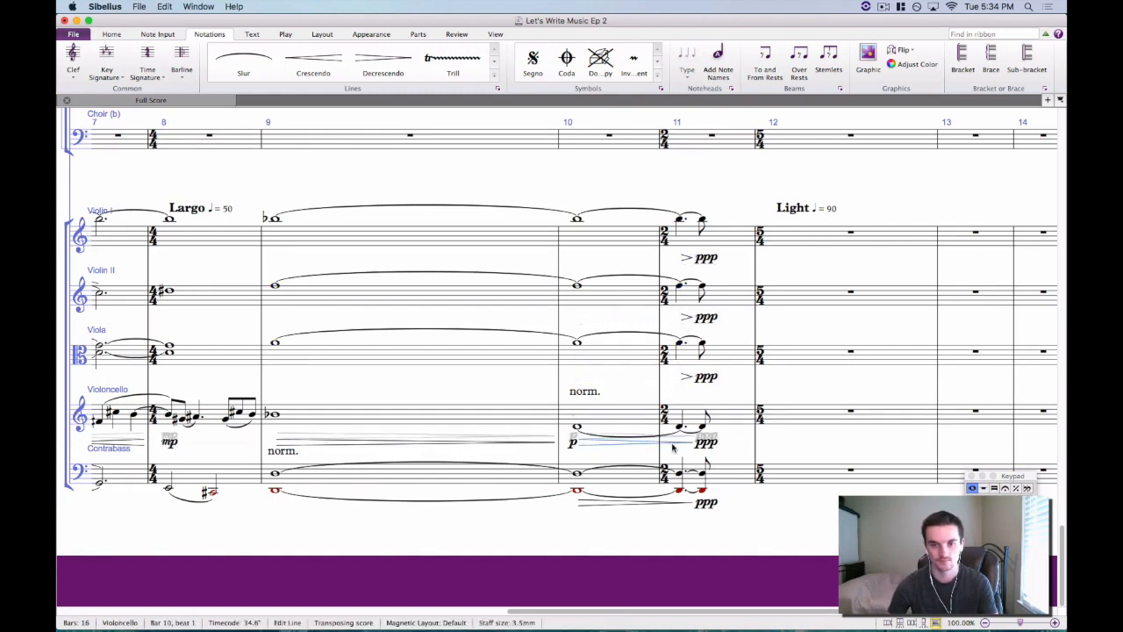
{"action": "key", "text": "Delete"}
{"action": "left_click", "coordinate": [680, 427]}
{"action": "key", "text": "shift+h"}
{"action": "left_click", "coordinate": [671, 504]}
{"action": "key", "text": "Delete"}
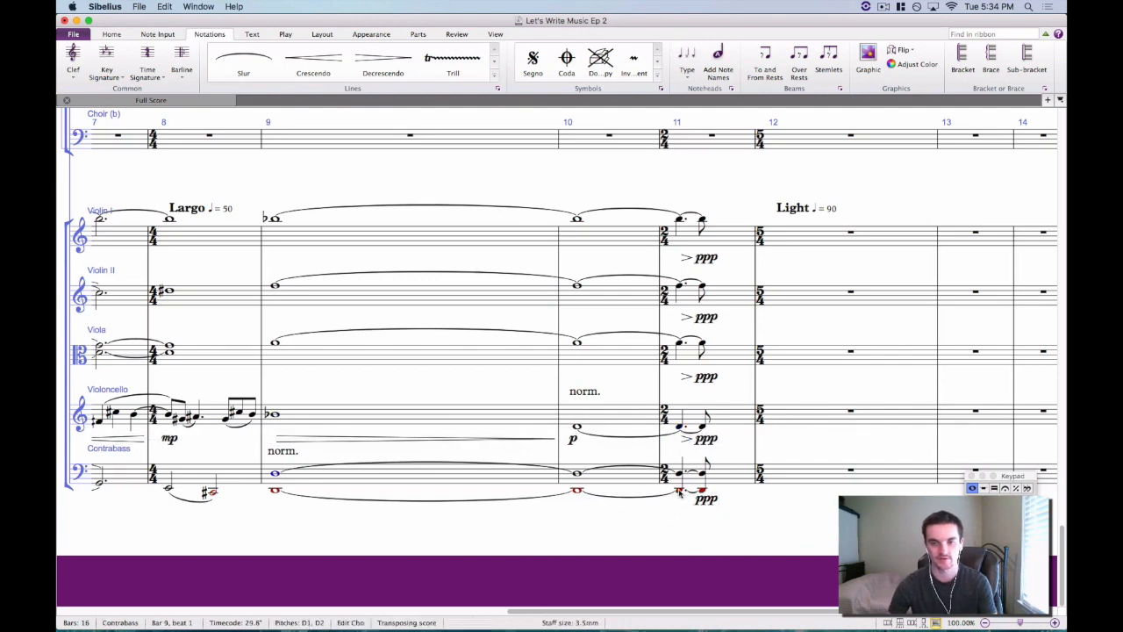
{"action": "left_click", "coordinate": [680, 489]}
{"action": "key", "text": "shift+h"}
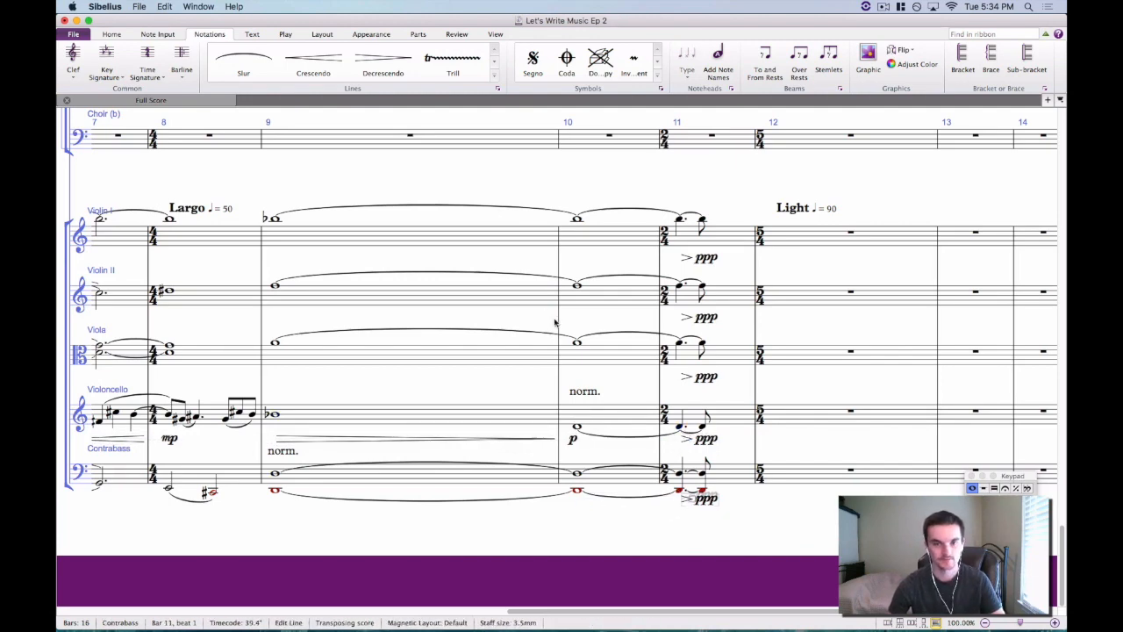
Change the dynamic of the Celesta's opening chord in bar 12 to p.
{"action": "left_click", "coordinate": [274, 218]}
{"action": "scroll", "coordinate": [538, 275], "scroll_direction": "up", "scroll_amount": 15}
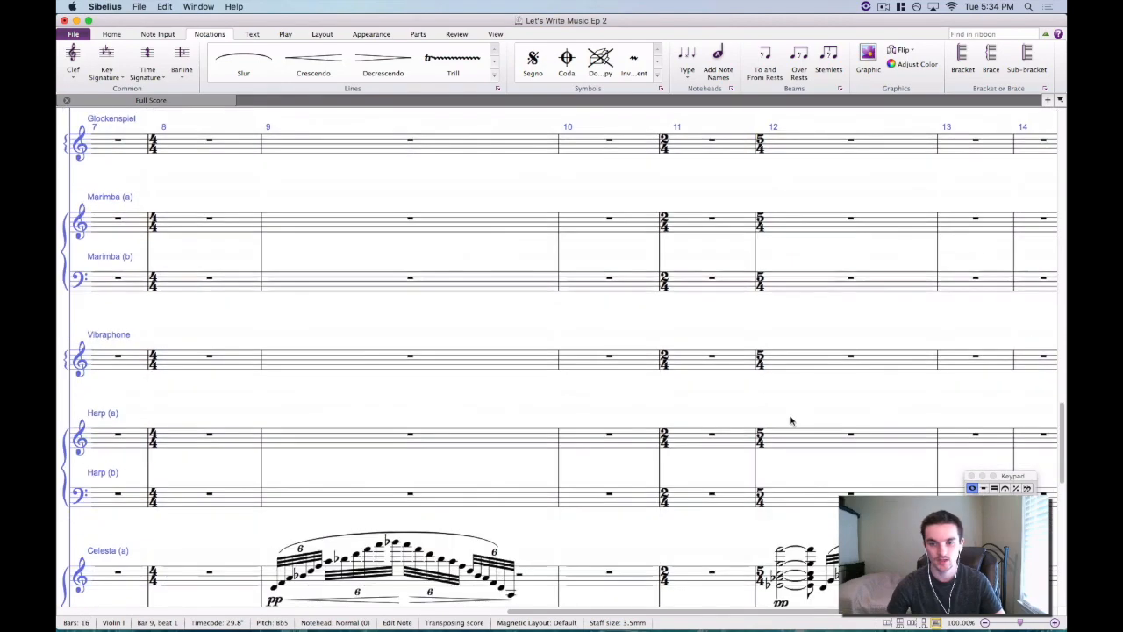
{"action": "scroll", "coordinate": [747, 527], "scroll_direction": "down", "scroll_amount": 5}
{"action": "scroll", "coordinate": [747, 526], "scroll_direction": "right", "scroll_amount": 3}
{"action": "left_click", "coordinate": [651, 416]}
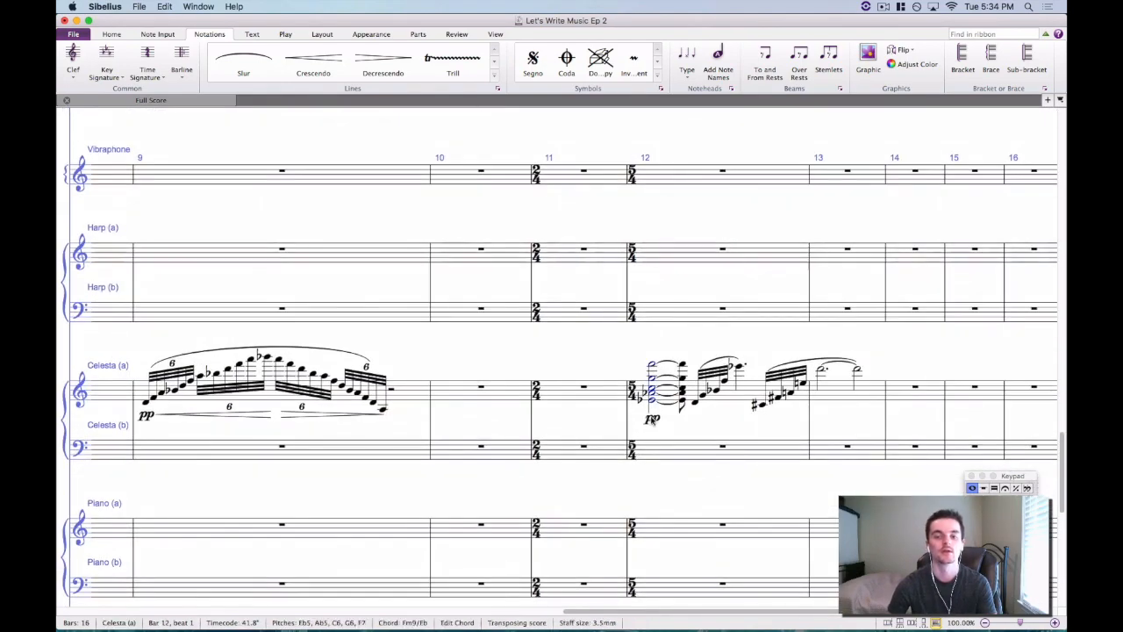
{"action": "key", "text": "Escape"}
{"action": "scroll", "coordinate": [706, 427], "scroll_direction": "down", "scroll_amount": 10}
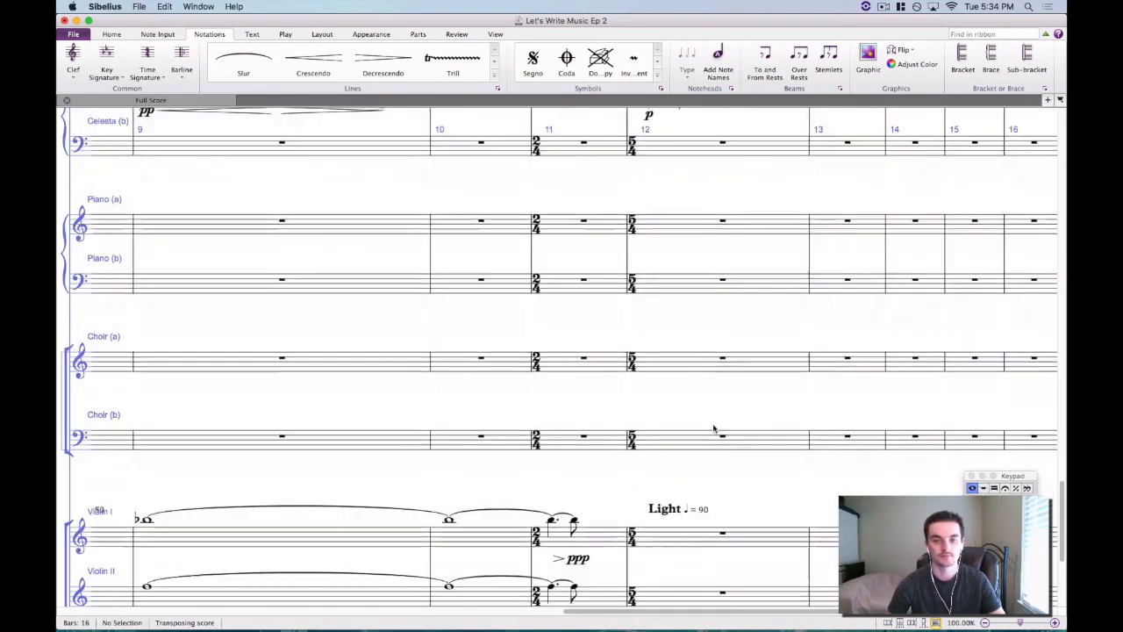
{"action": "scroll", "coordinate": [700, 429], "scroll_direction": "up", "scroll_amount": 15}
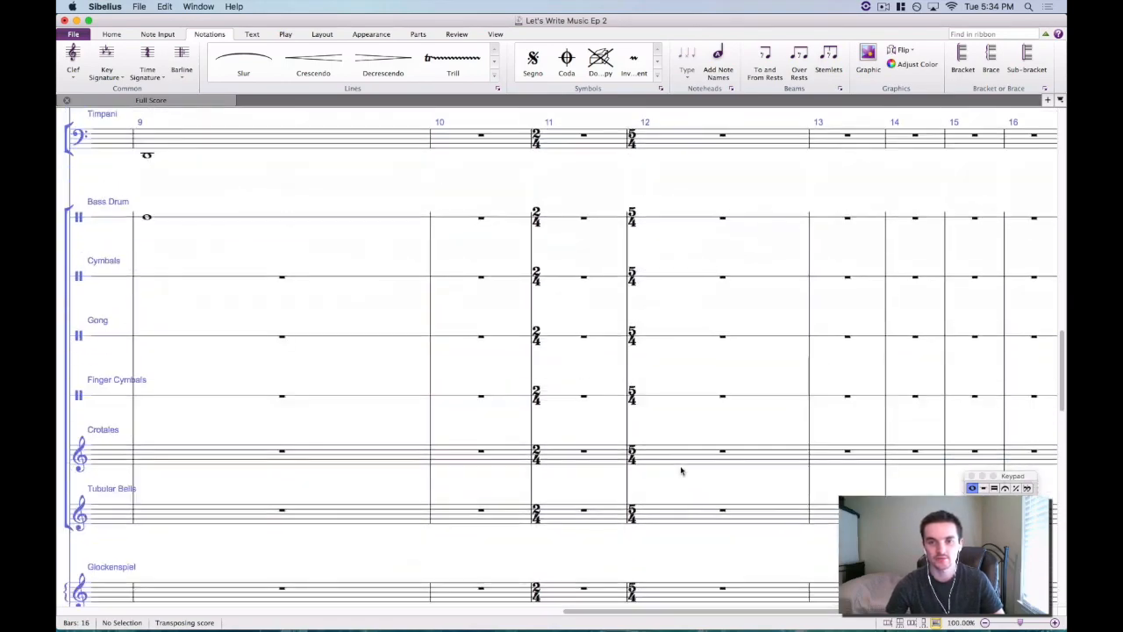
Copy the bassoon passage from bars 12–13 into the contrabass staff at bar 12 and lower it an octave.
{"action": "scroll", "coordinate": [682, 471], "scroll_direction": "up", "scroll_amount": 10}
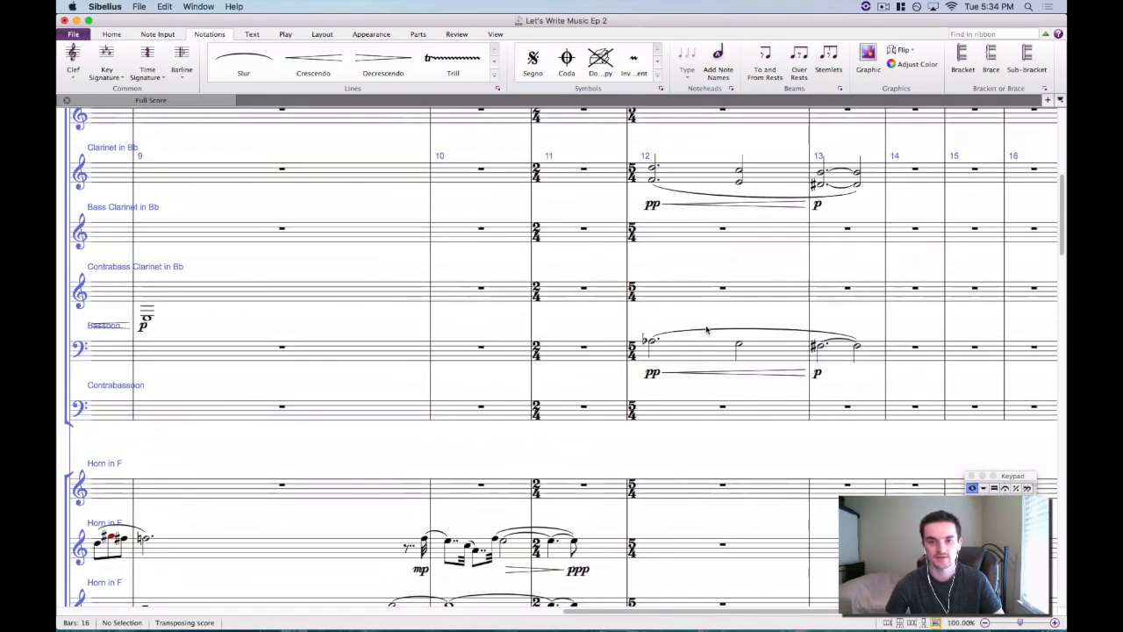
{"action": "left_click", "coordinate": [755, 349]}
{"action": "left_click", "coordinate": [856, 351], "text": "shift"}
{"action": "key", "text": "super+c"}
{"action": "scroll", "coordinate": [725, 382], "scroll_direction": "down", "scroll_amount": 10}
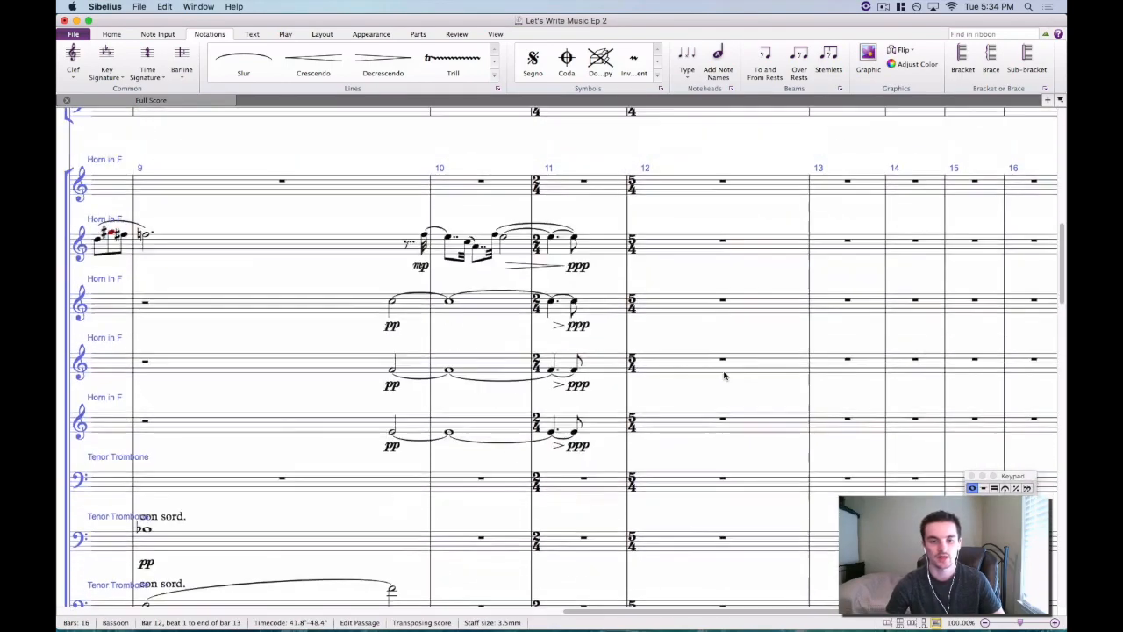
{"action": "scroll", "coordinate": [725, 384], "scroll_direction": "down", "scroll_amount": 15}
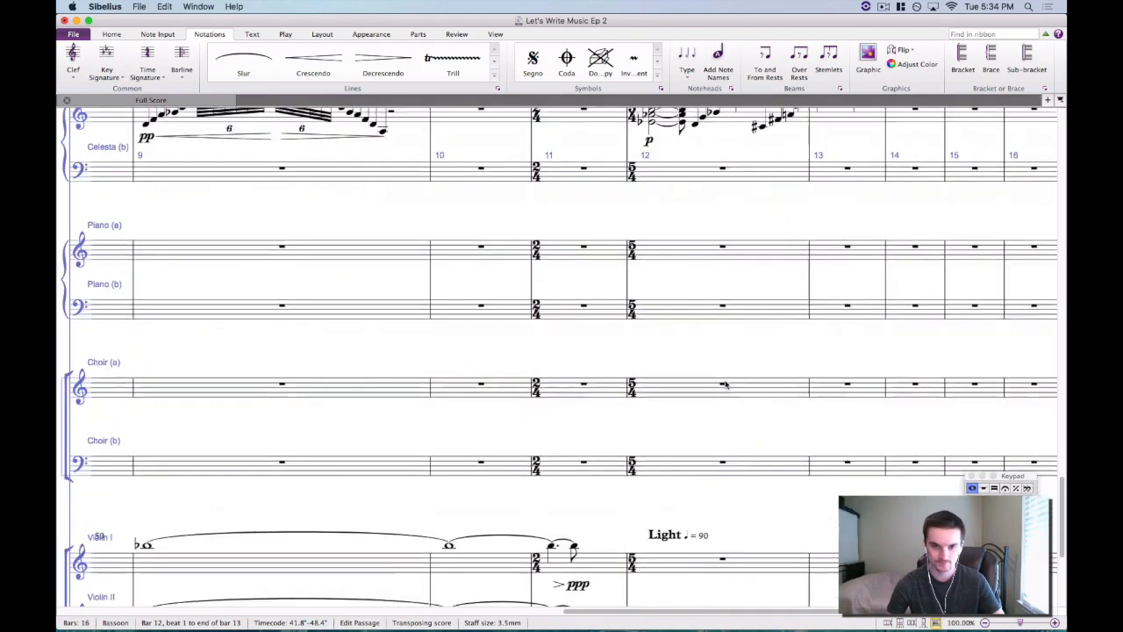
{"action": "left_click", "coordinate": [650, 496]}
{"action": "key", "text": "super+v"}
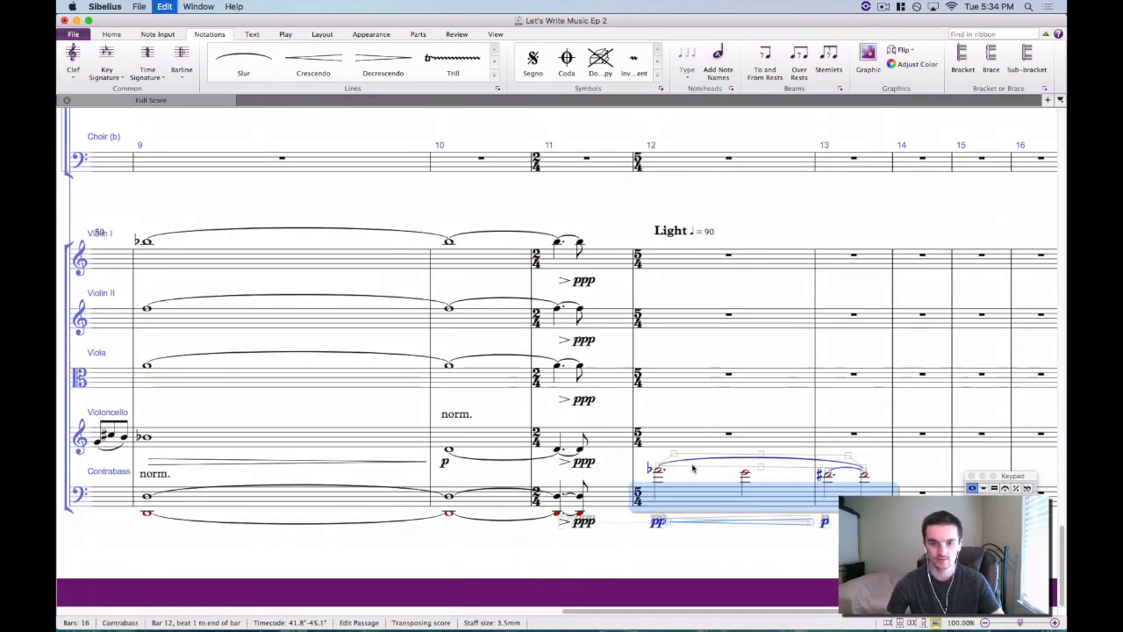
{"action": "key", "text": "Escape"}
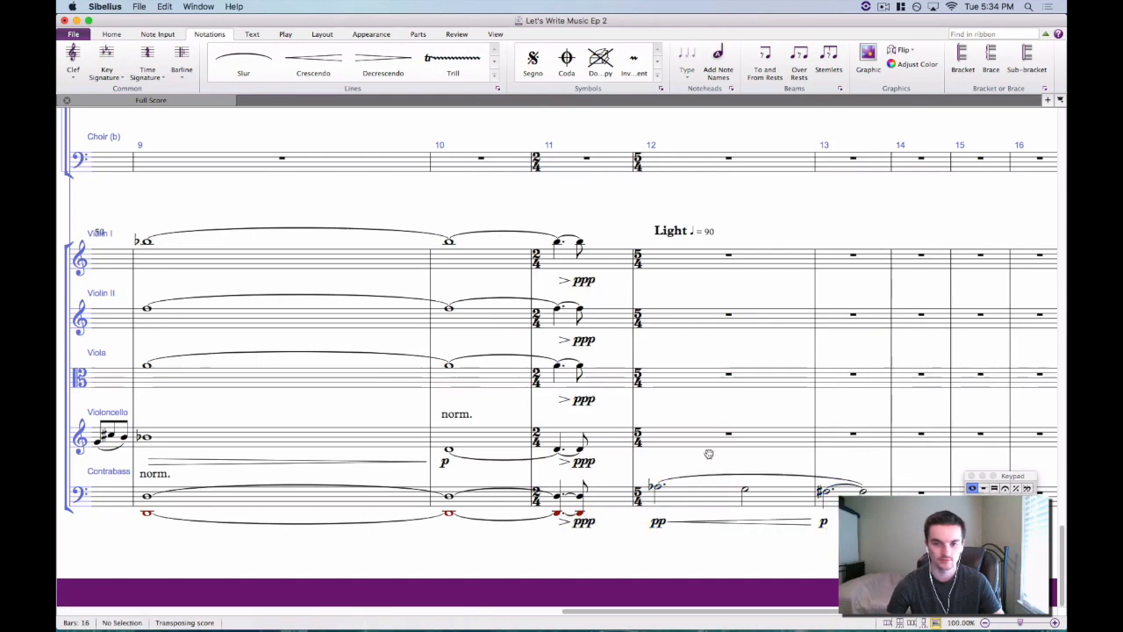
Shorten the contrabass notes in bars 12–13 to quarter notes, removing the slur and the last tied half note.
{"action": "scroll", "coordinate": [615, 458], "scroll_direction": "right", "scroll_amount": 4}
{"action": "scroll", "coordinate": [614, 458], "scroll_direction": "down", "scroll_amount": 1}
{"action": "left_click", "coordinate": [478, 458]}
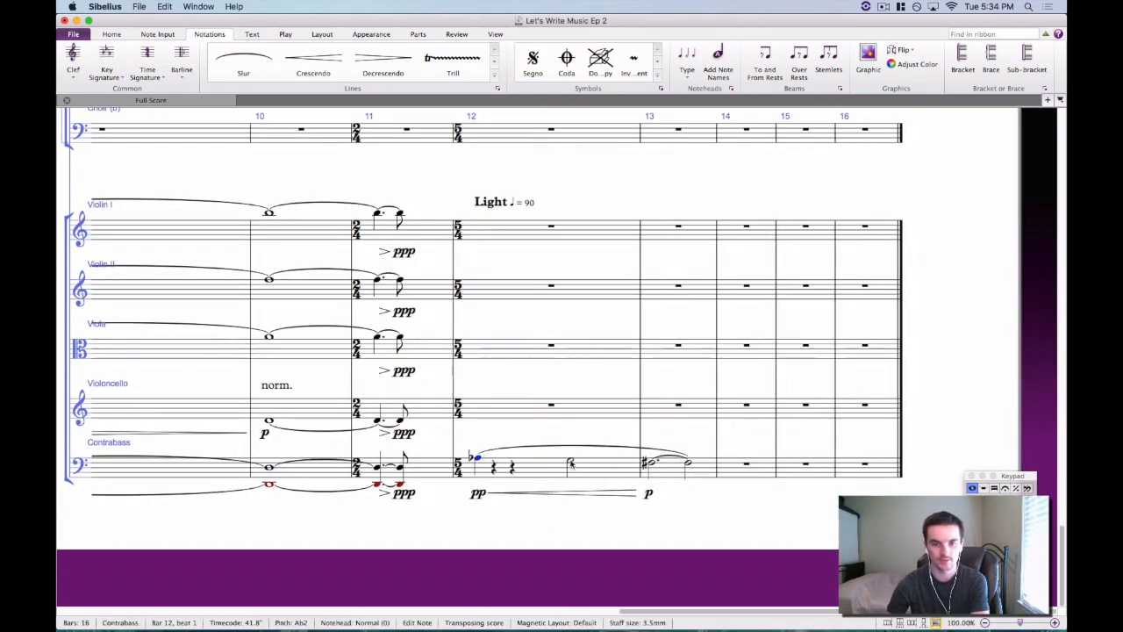
{"action": "left_click", "coordinate": [570, 462]}
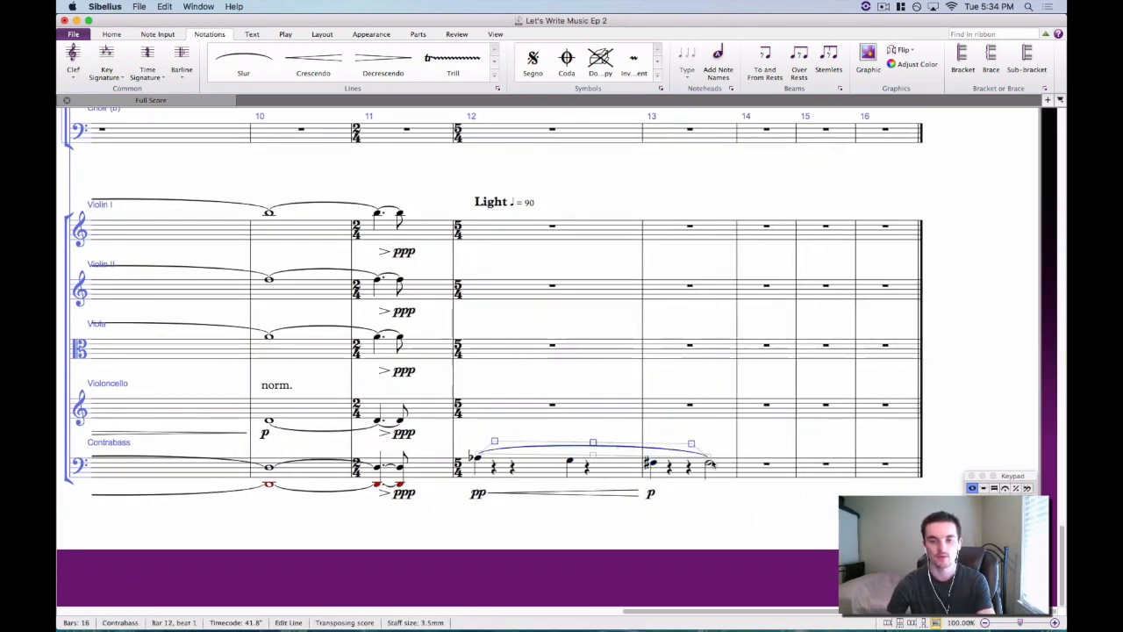
{"action": "left_click", "coordinate": [708, 465]}
{"action": "key", "text": "Delete"}
Delete the crescendo hairpin in bar 12 and the p dynamic in bar 13 from the contrabass staff.
{"action": "left_click", "coordinate": [594, 493]}
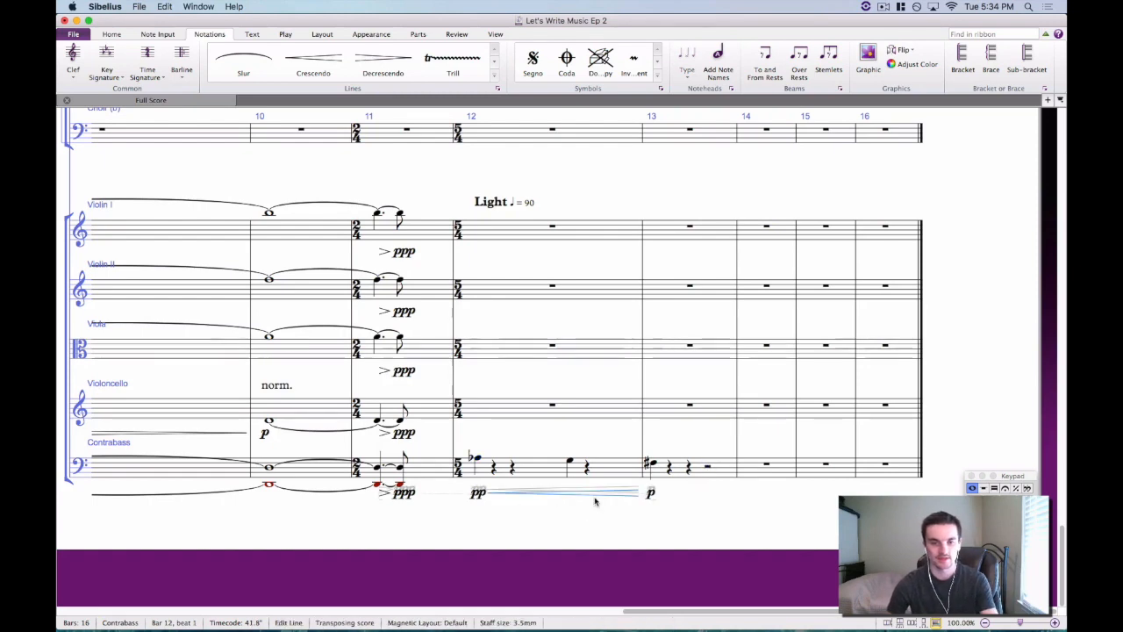
{"action": "key", "text": "Delete"}
{"action": "left_click", "coordinate": [650, 493]}
{"action": "key", "text": "Delete"}
{"action": "key", "text": "Escape"}
Add the technique text "pizz." above the first contrabass note in bar 12.
{"action": "left_click", "coordinate": [476, 459]}
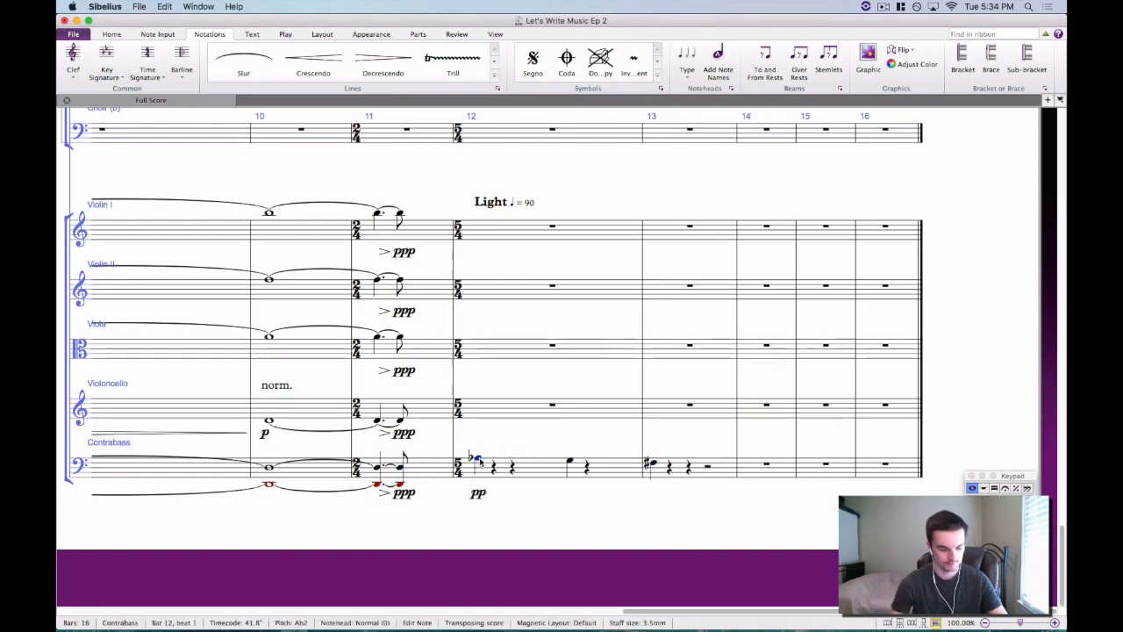
{"action": "key", "text": "super+e"}
{"action": "type", "text": "pizz"}
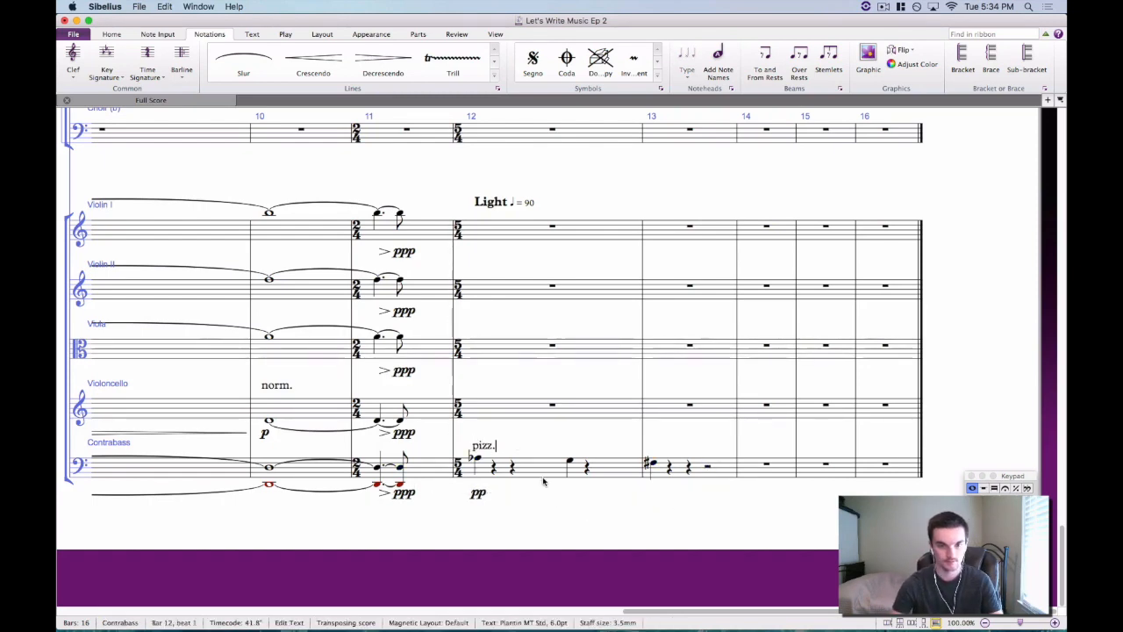
{"action": "type", "text": "."}
{"action": "key", "text": "Escape"}
{"action": "key", "text": "Escape"}
{"action": "left_click", "coordinate": [568, 462]}
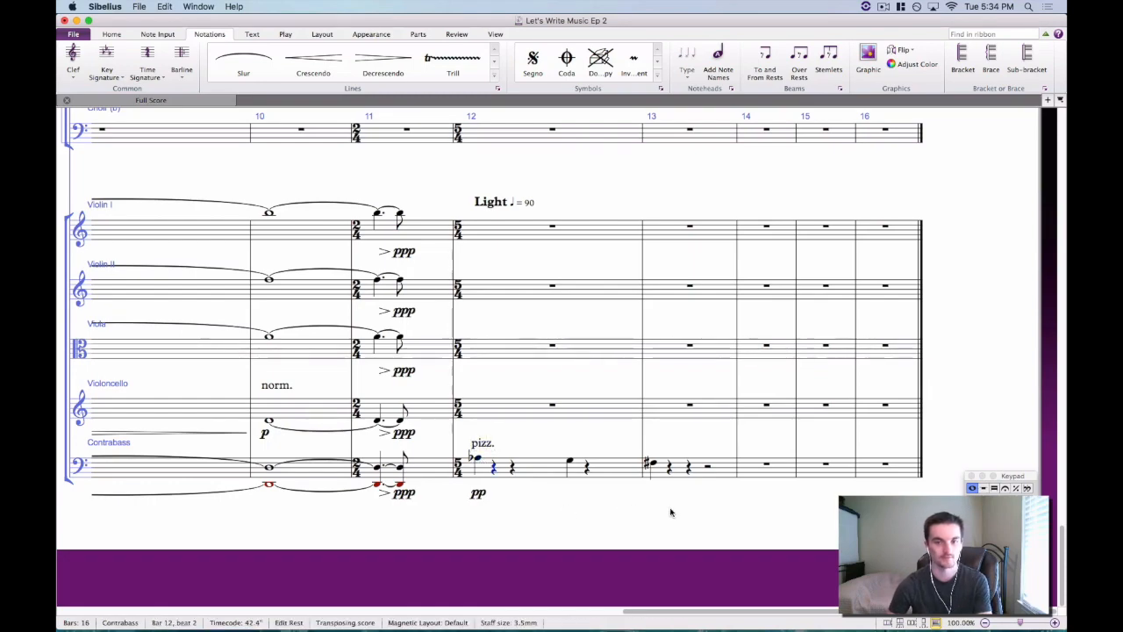
{"action": "key", "text": "Escape"}
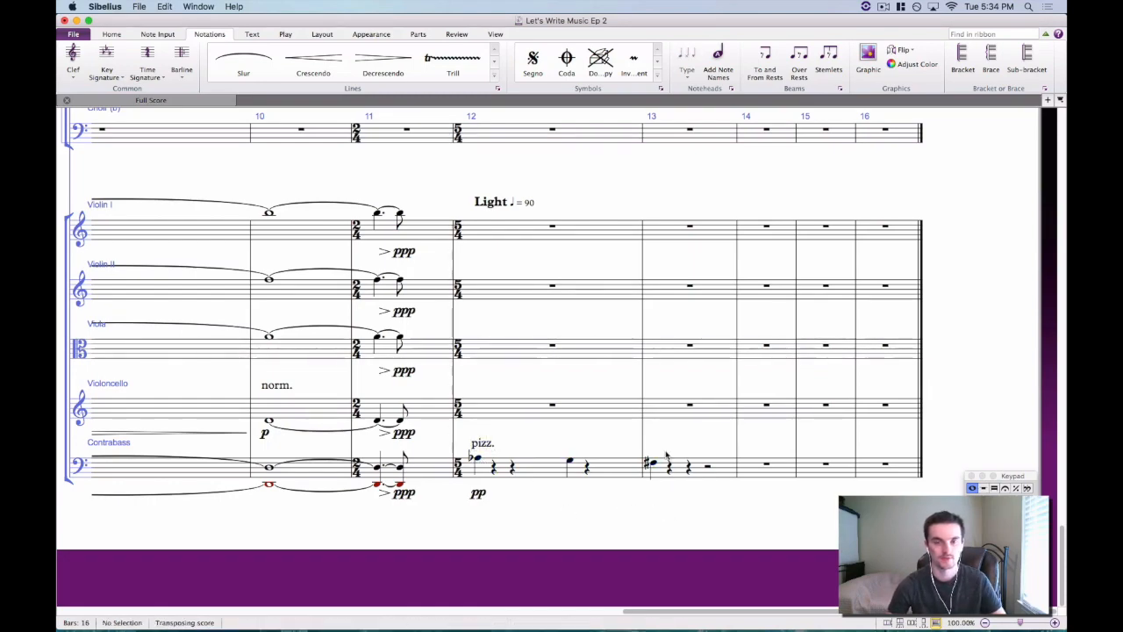
Play back the score from the empty celesta bar 10 into the Light section, then stop playback.
{"action": "scroll", "coordinate": [665, 491], "scroll_direction": "up", "scroll_amount": 10}
{"action": "scroll", "coordinate": [665, 447], "scroll_direction": "up", "scroll_amount": 5}
{"action": "scroll", "coordinate": [640, 441], "scroll_direction": "down", "scroll_amount": 5}
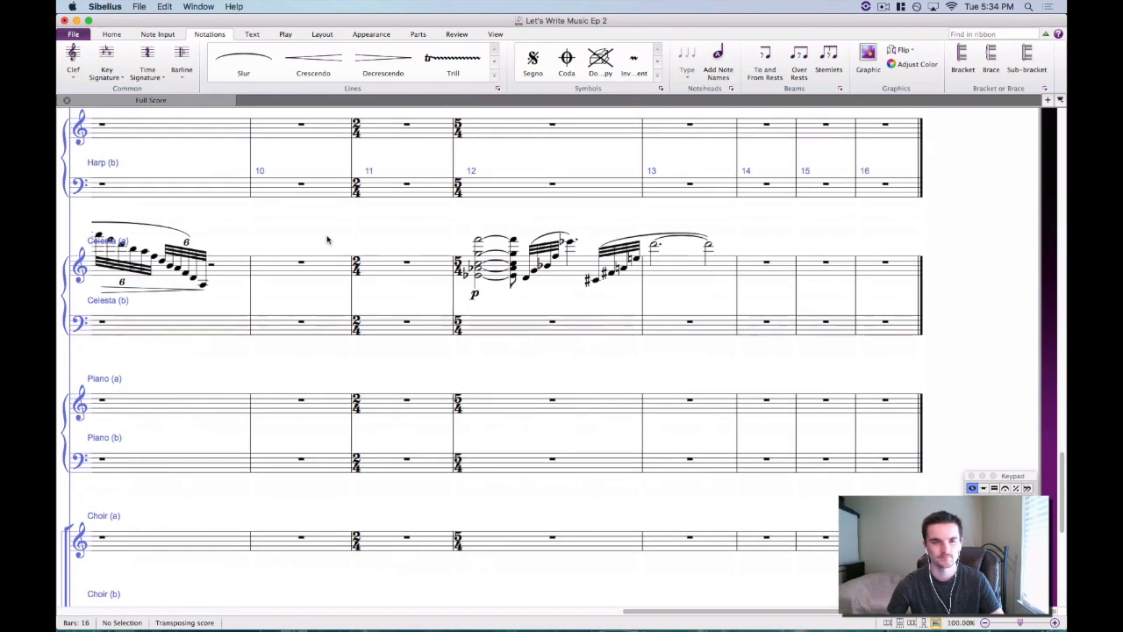
{"action": "left_click_drag", "start_coordinate": [326, 238], "coordinate": [493, 172]}
{"action": "left_click", "coordinate": [473, 189]}
{"action": "key", "text": "super+equal"}
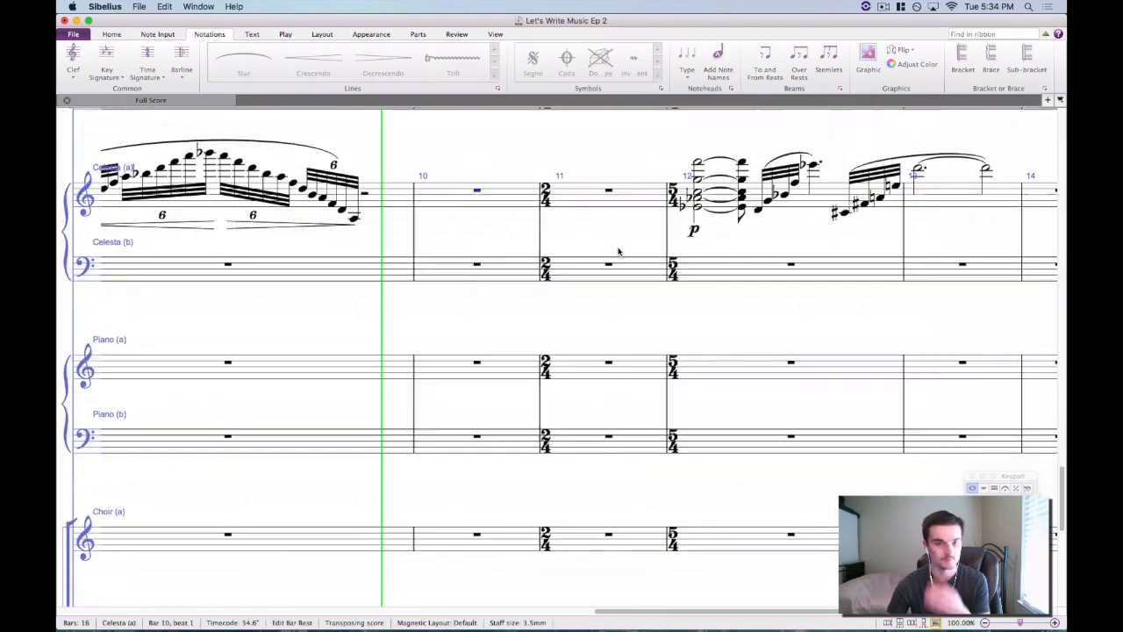
{"action": "scroll", "coordinate": [614, 254], "scroll_direction": "down", "scroll_amount": 10}
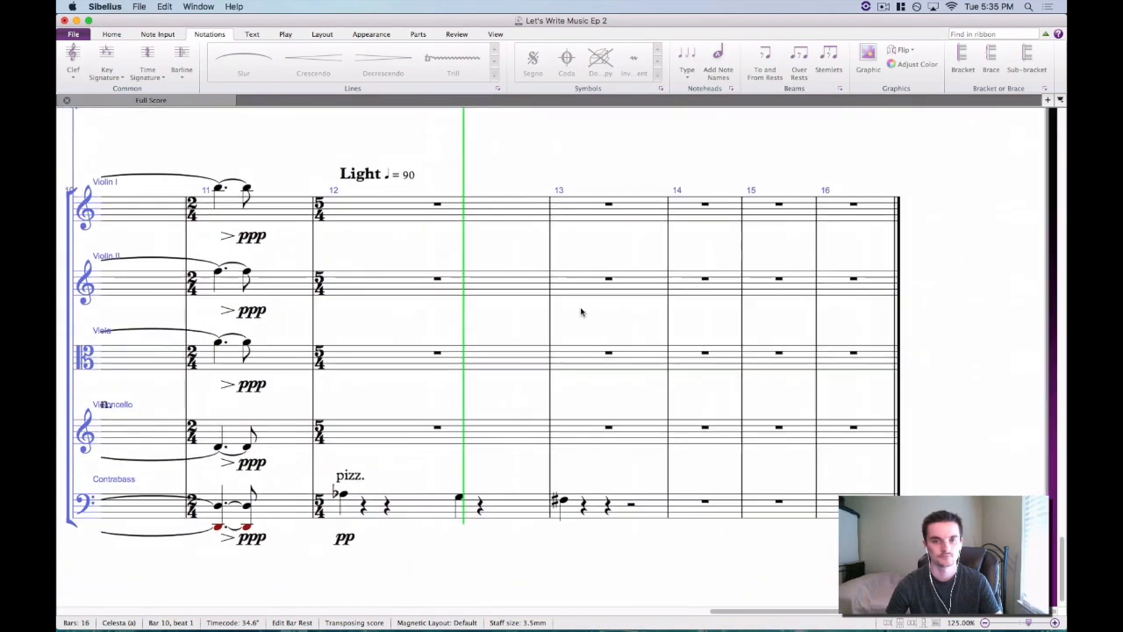
{"action": "key", "text": "Escape"}
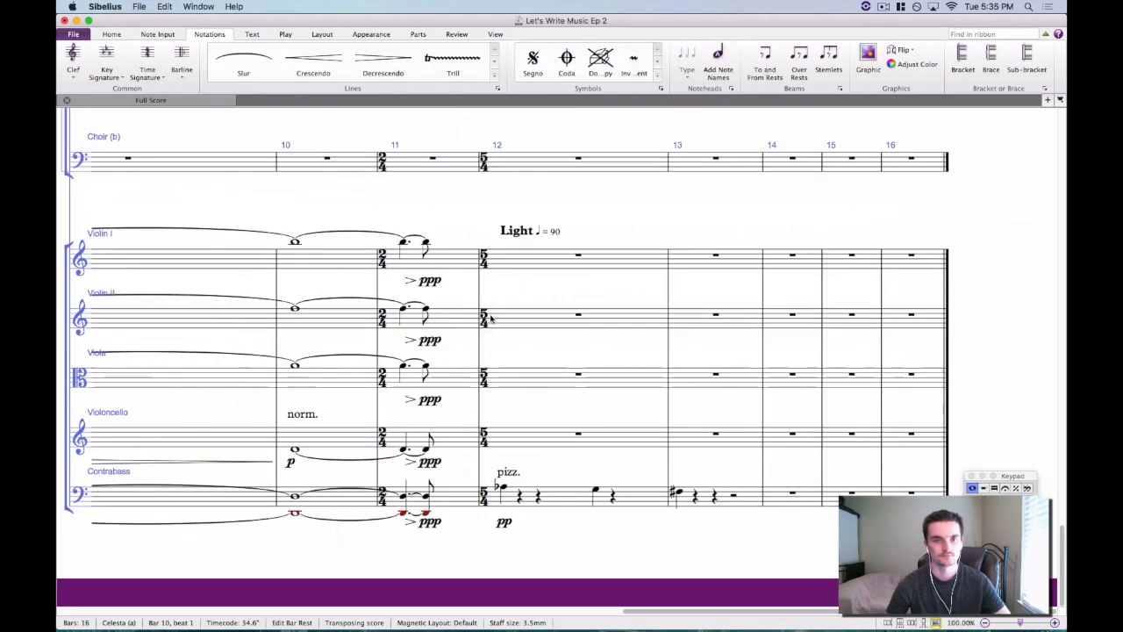
Play back the score from the first Violin I note of bar 9 through bar 11, then stop playback.
{"action": "key", "text": "super+minus"}
{"action": "key", "text": "super+minus"}
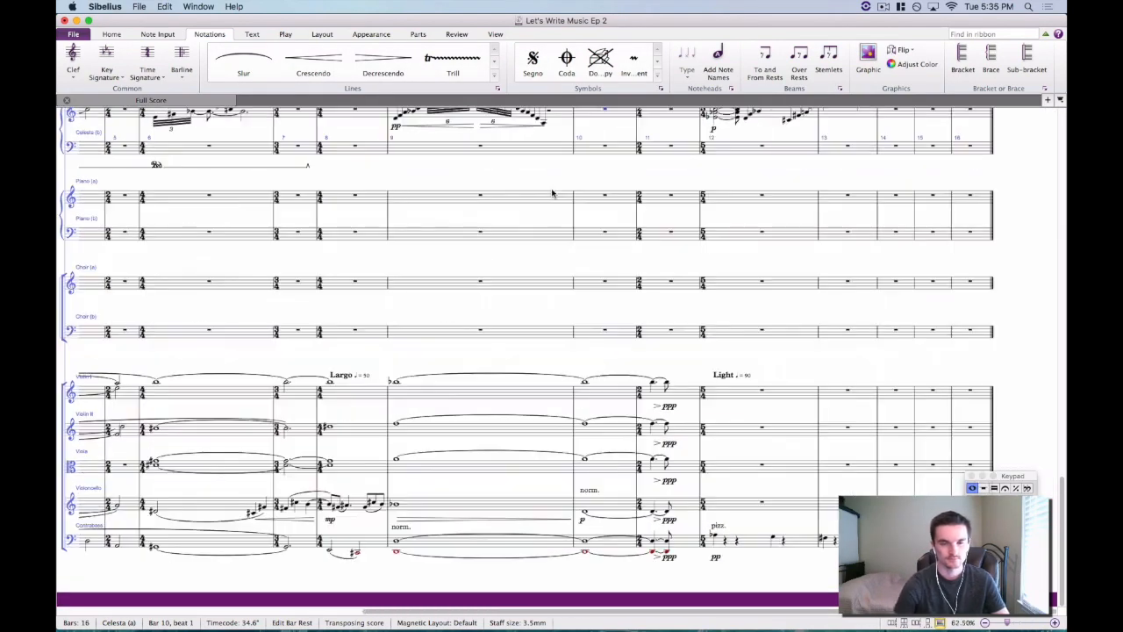
{"action": "scroll", "coordinate": [660, 325], "scroll_direction": "down", "scroll_amount": 3}
{"action": "scroll", "coordinate": [615, 312], "scroll_direction": "left", "scroll_amount": 5}
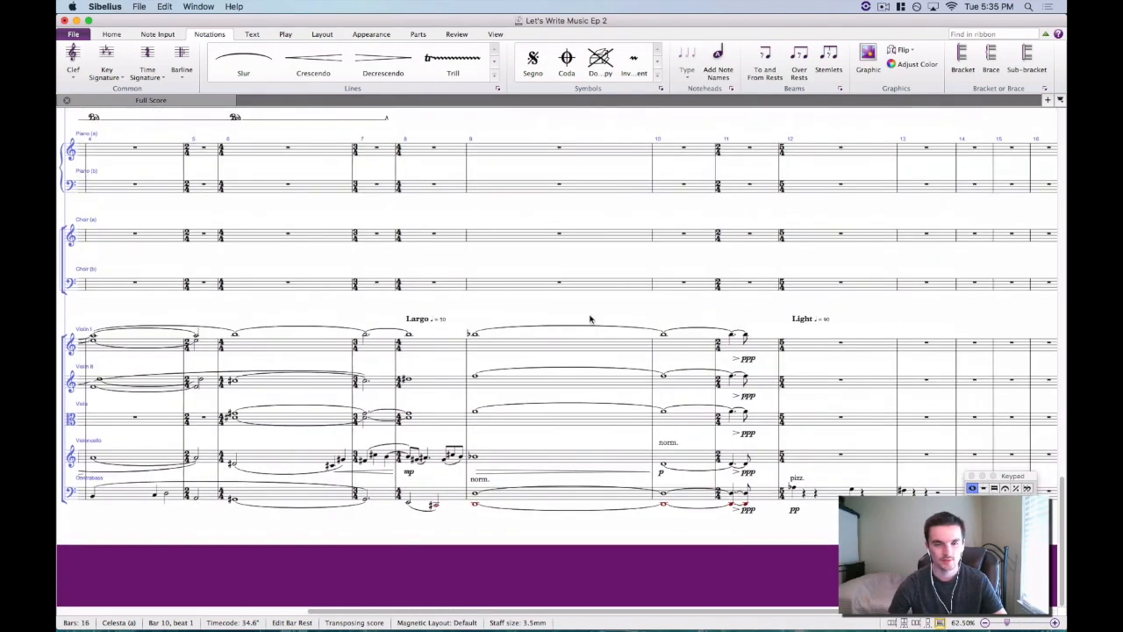
{"action": "left_click", "coordinate": [476, 335]}
{"action": "key", "text": "super+equal"}
{"action": "key", "text": "super+equal"}
{"action": "key", "text": "super+equal"}
{"action": "key", "text": "p"}
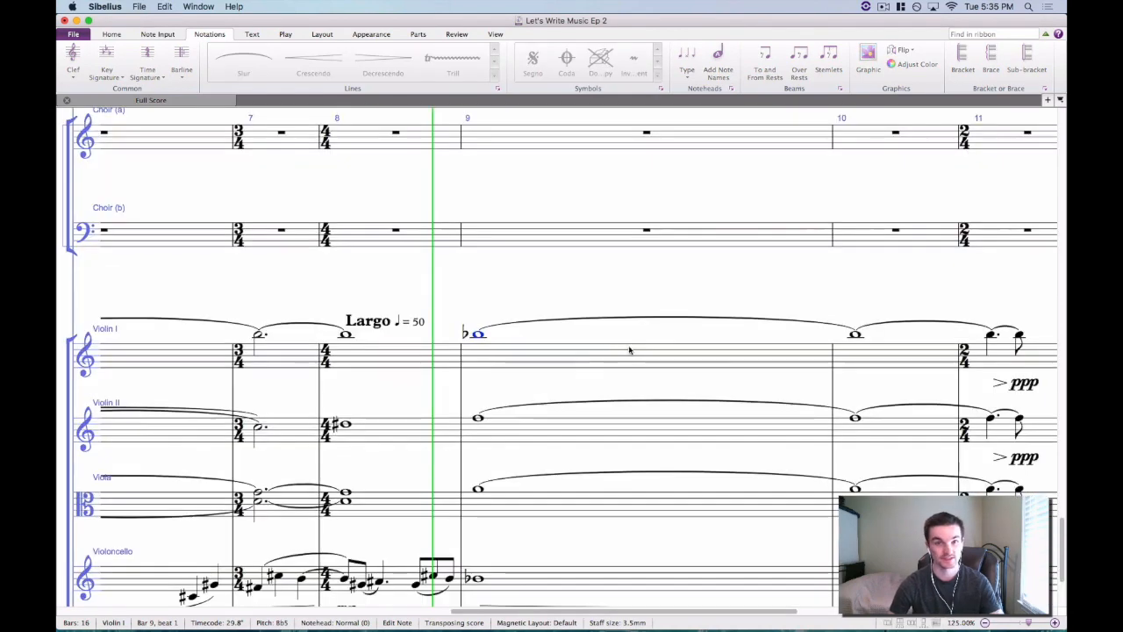
{"action": "left_click_drag", "start_coordinate": [788, 276], "coordinate": [686, 216]}
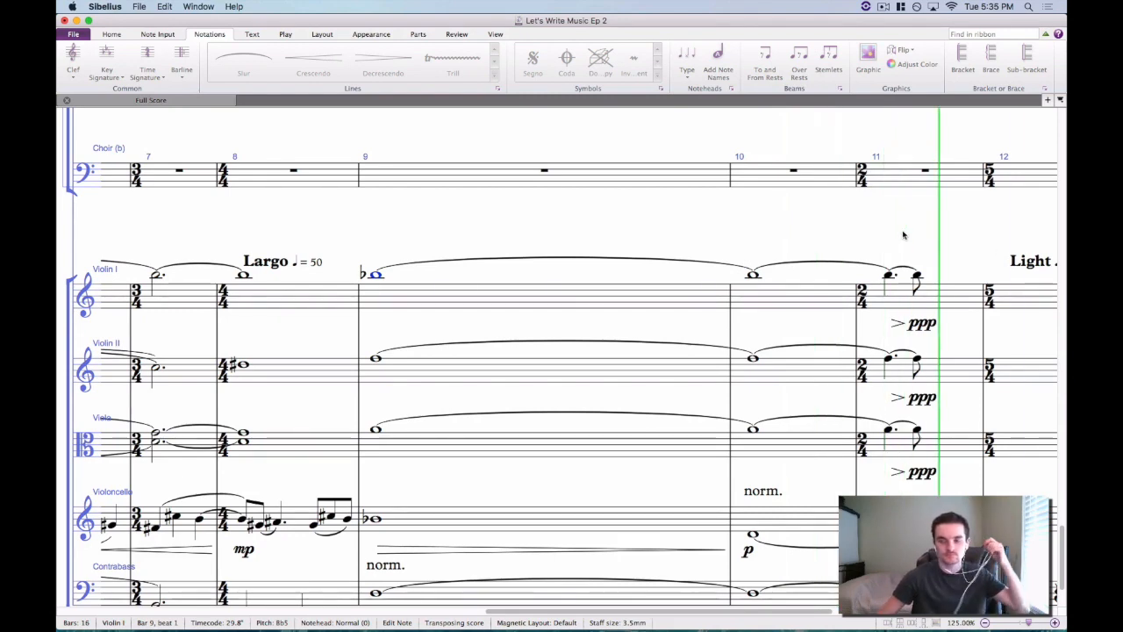
{"action": "key", "text": "space"}
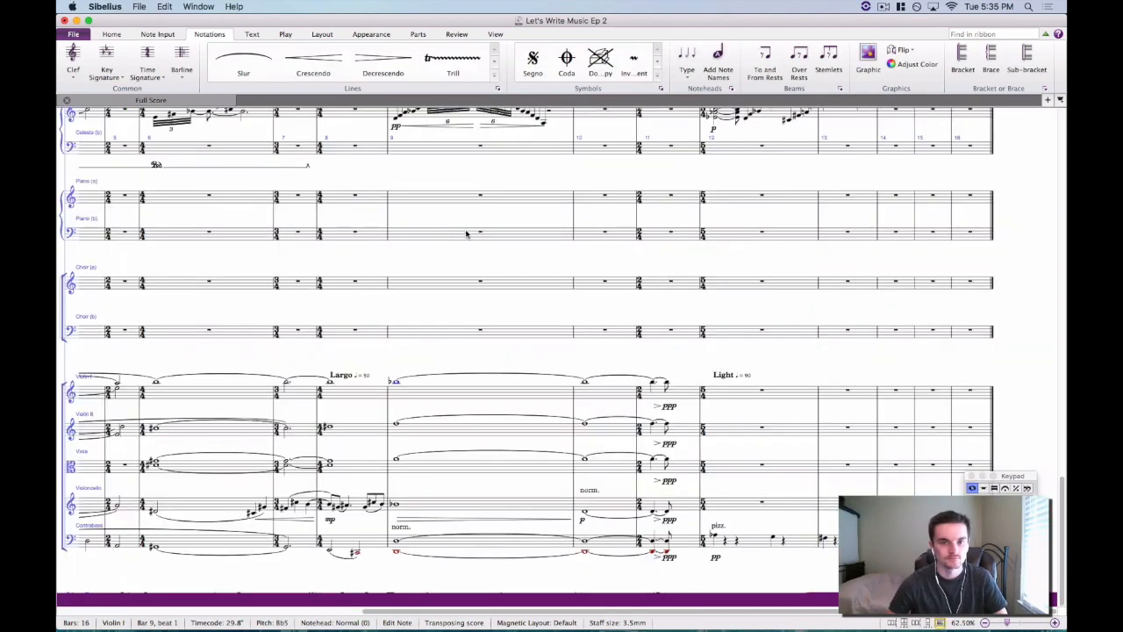
Review the start of the Light section at bar 12, checking the opening alto flute note against the flute part.
{"action": "scroll", "coordinate": [710, 351], "scroll_direction": "down", "scroll_amount": 3}
{"action": "scroll", "coordinate": [709, 351], "scroll_direction": "right", "scroll_amount": 3}
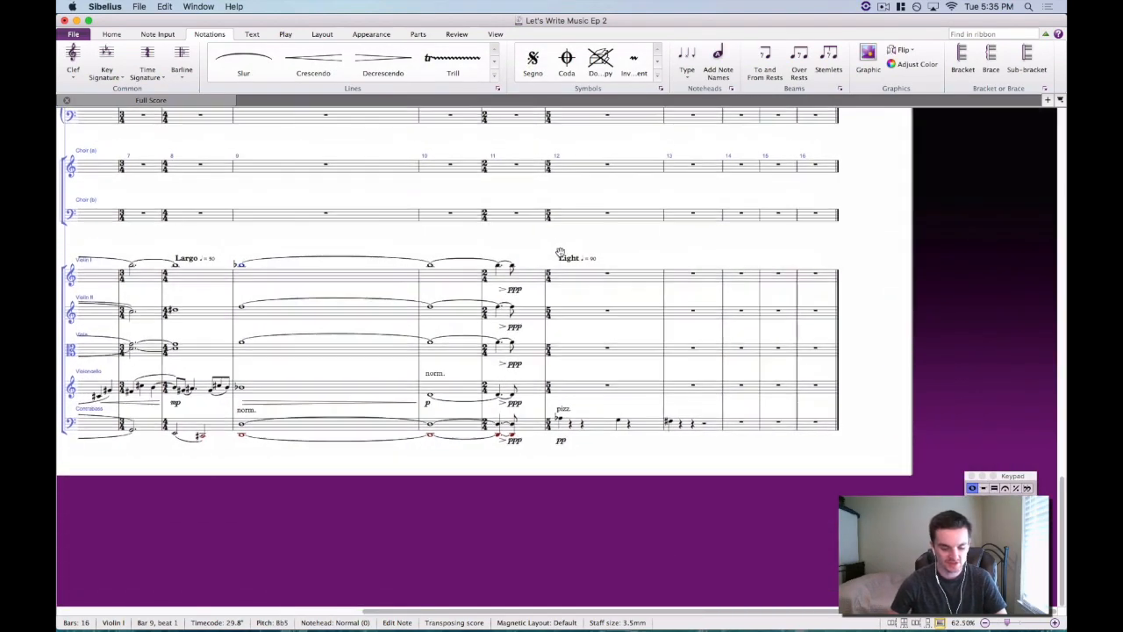
{"action": "key", "text": "super+equal"}
{"action": "key", "text": "super+equal"}
{"action": "left_click_drag", "start_coordinate": [627, 212], "coordinate": [495, 196]}
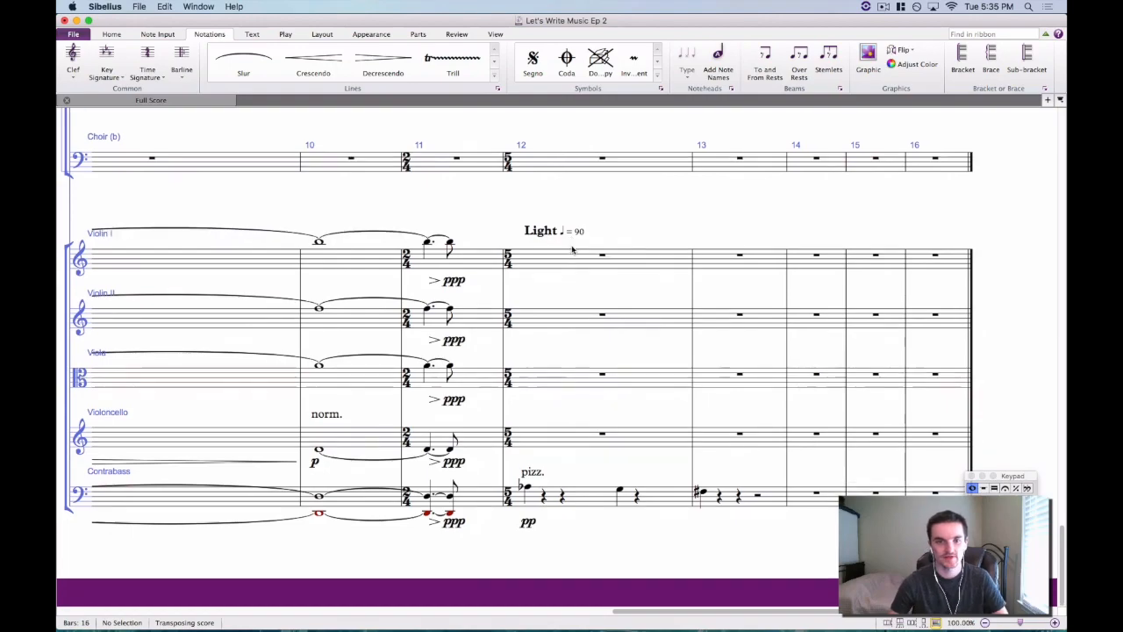
{"action": "scroll", "coordinate": [566, 260], "scroll_direction": "up", "scroll_amount": 10}
{"action": "scroll", "coordinate": [566, 260], "scroll_direction": "up", "scroll_amount": 15}
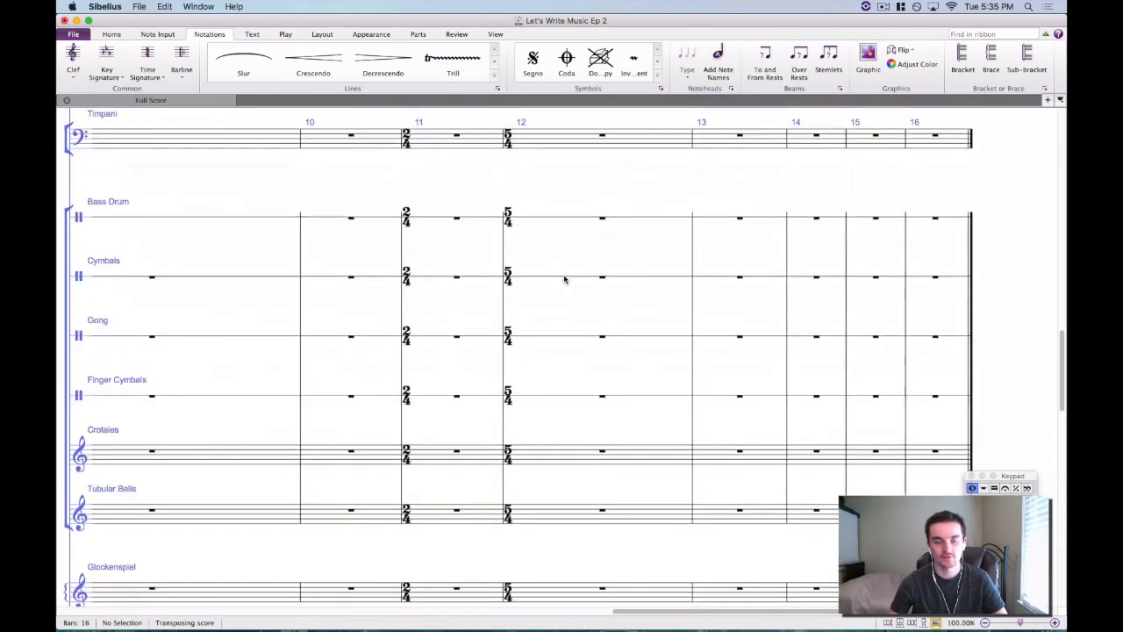
{"action": "scroll", "coordinate": [568, 308], "scroll_direction": "up", "scroll_amount": 8}
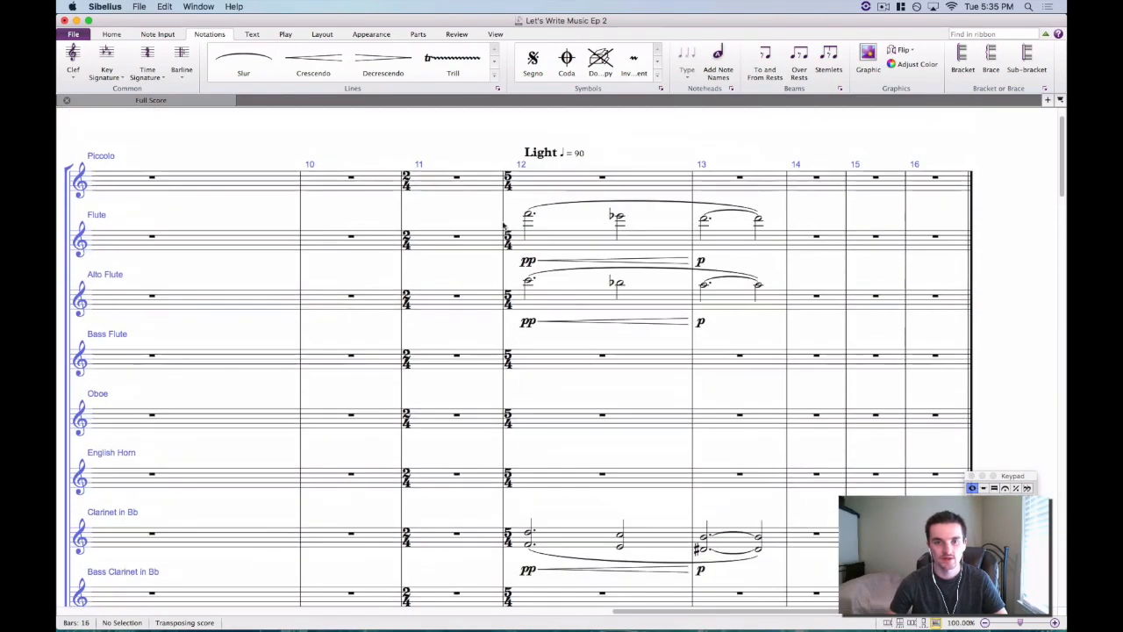
{"action": "left_click", "coordinate": [529, 281]}
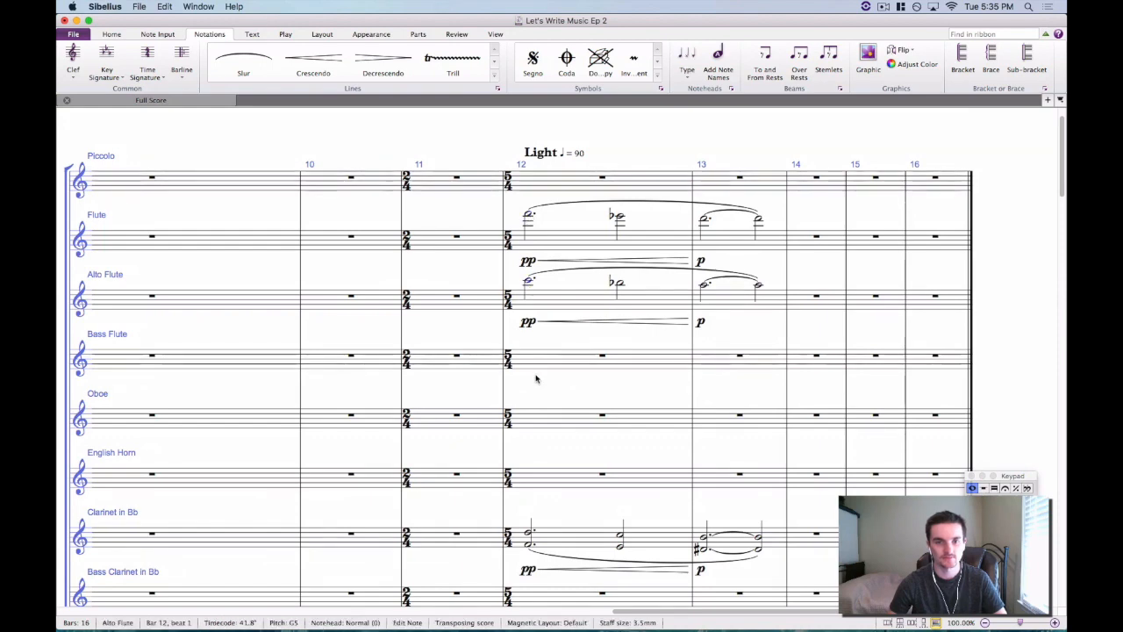
{"action": "key", "text": "Escape"}
Examine the opening clarinet and bassoon notes of bar 12 to check the woodwind voicing.
{"action": "scroll", "coordinate": [562, 309], "scroll_direction": "down", "scroll_amount": 3}
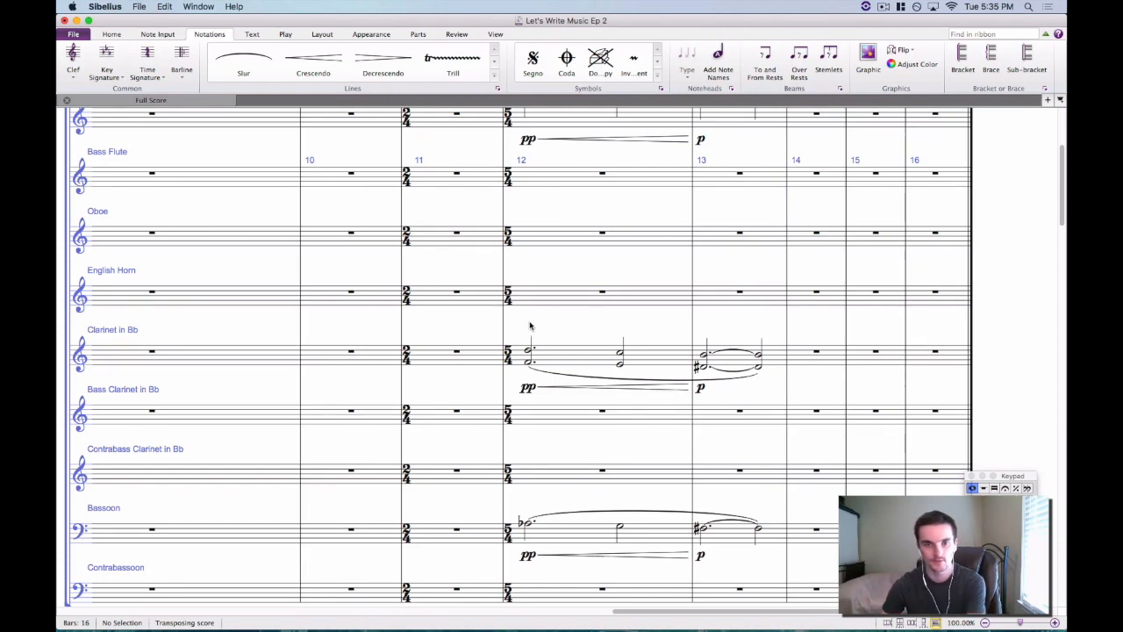
{"action": "left_click", "coordinate": [530, 358]}
{"action": "key", "text": "Escape"}
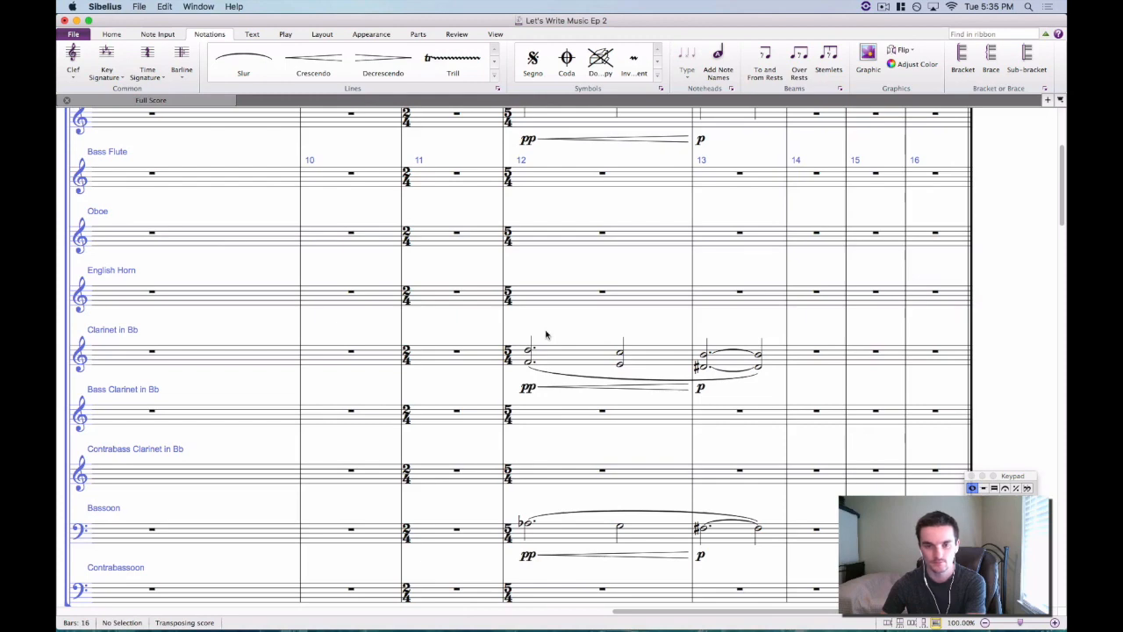
{"action": "left_click", "coordinate": [530, 367]}
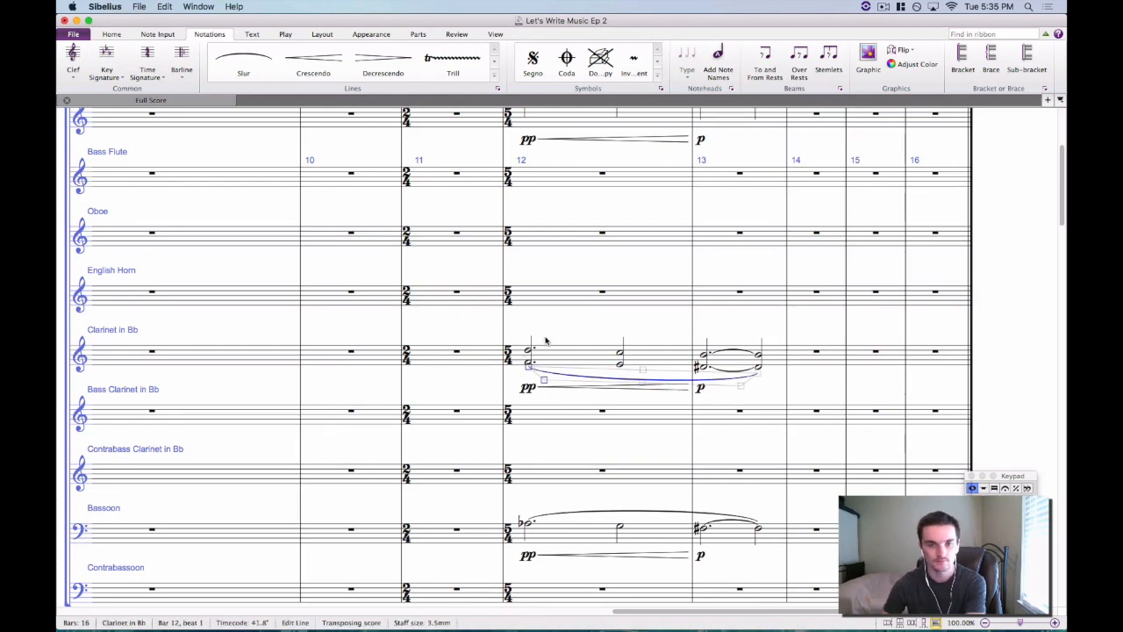
{"action": "key", "text": "Escape"}
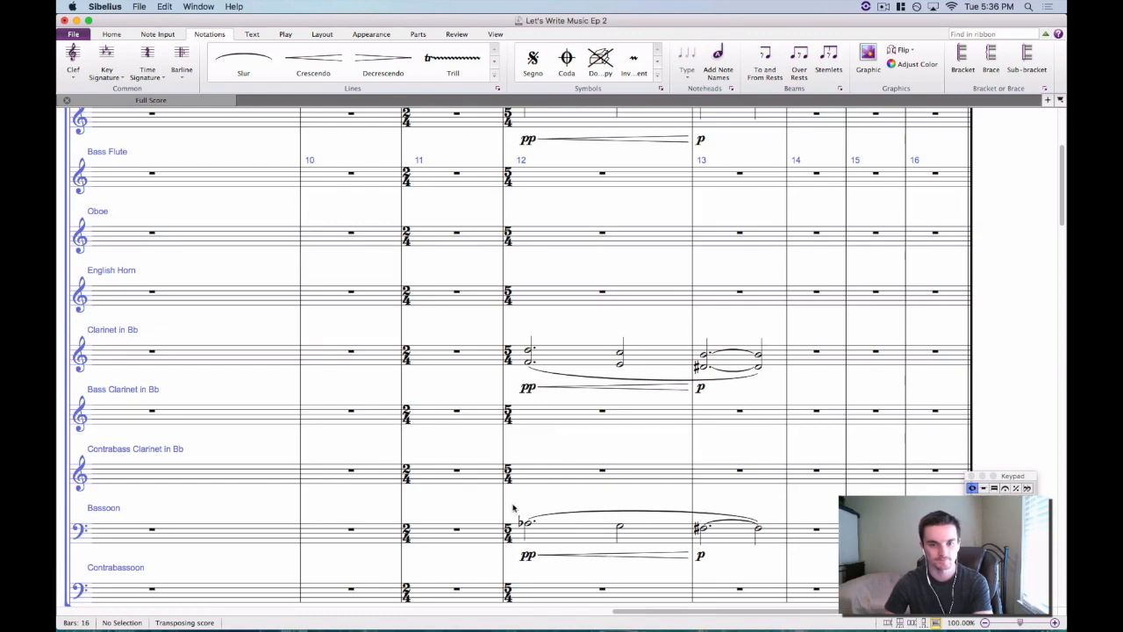
{"action": "left_click", "coordinate": [527, 524]}
{"action": "key", "text": "Escape"}
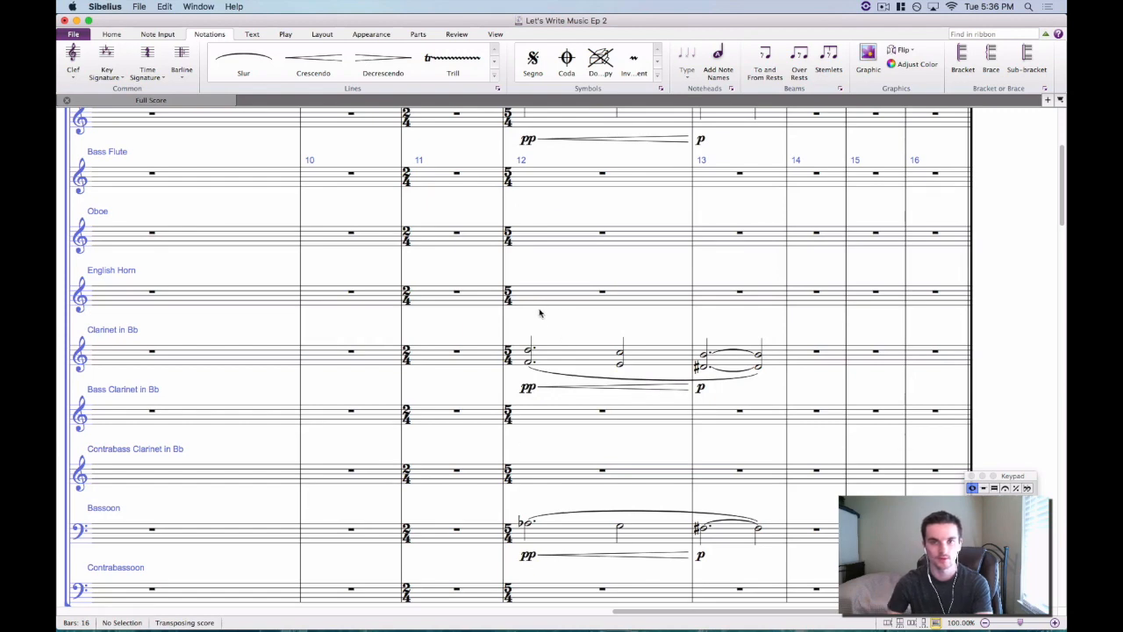
Recheck the opening alto flute note and both opening clarinet notes of bar 12, and look over the percussion staves.
{"action": "scroll", "coordinate": [540, 314], "scroll_direction": "up", "scroll_amount": 5}
{"action": "left_click", "coordinate": [529, 283]}
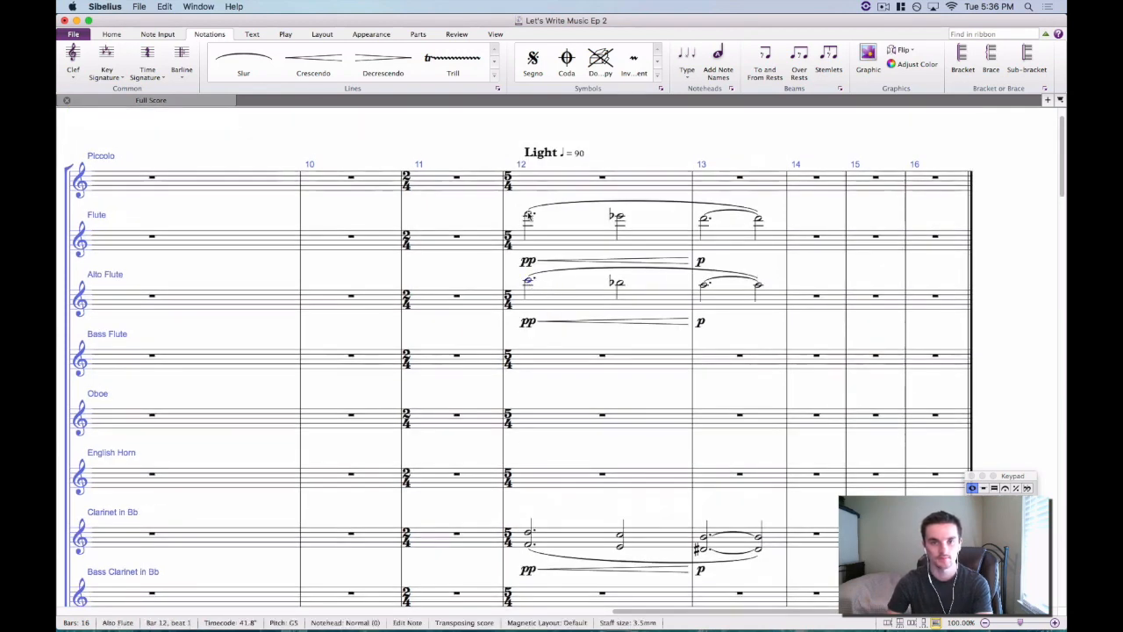
{"action": "key", "text": "Escape"}
{"action": "scroll", "coordinate": [524, 237], "scroll_direction": "down", "scroll_amount": 5}
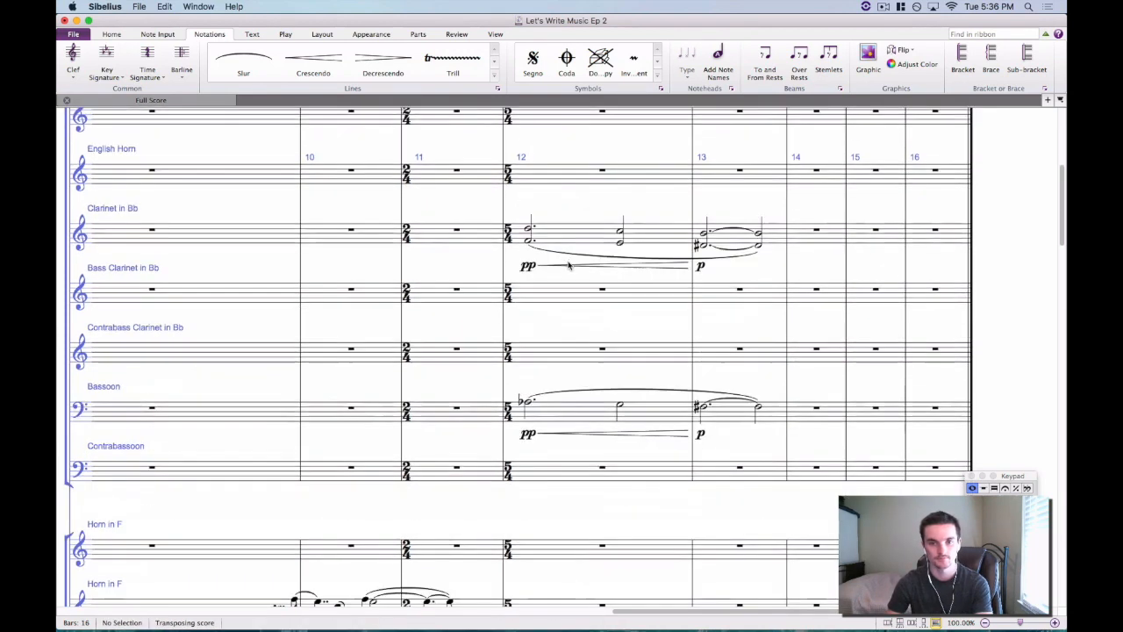
{"action": "left_click", "coordinate": [528, 241]}
{"action": "left_click", "coordinate": [529, 229]}
{"action": "key", "text": "Escape"}
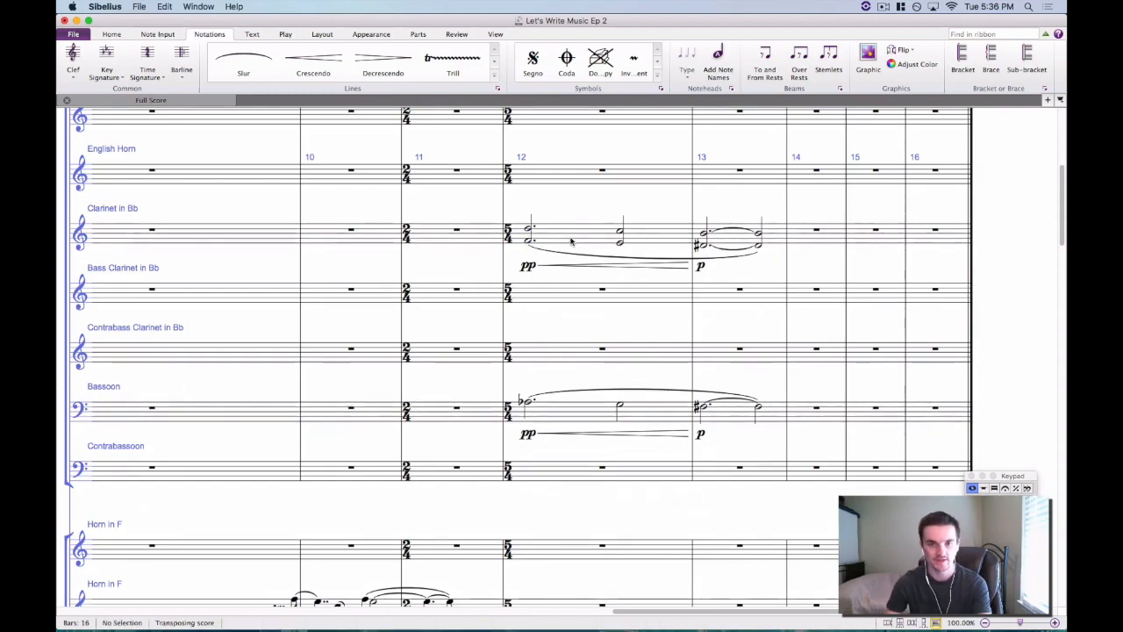
{"action": "scroll", "coordinate": [571, 241], "scroll_direction": "down", "scroll_amount": 20}
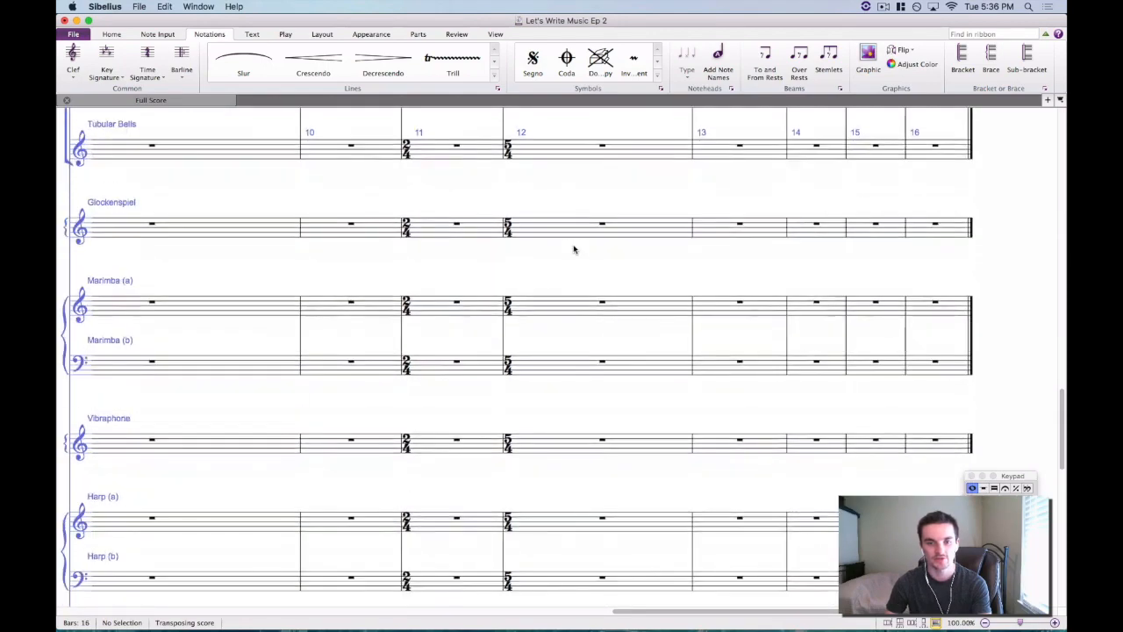
Add an eighth-note C6 at the start of bar 12 in the Violin I staff.
{"action": "scroll", "coordinate": [574, 249], "scroll_direction": "down", "scroll_amount": 12}
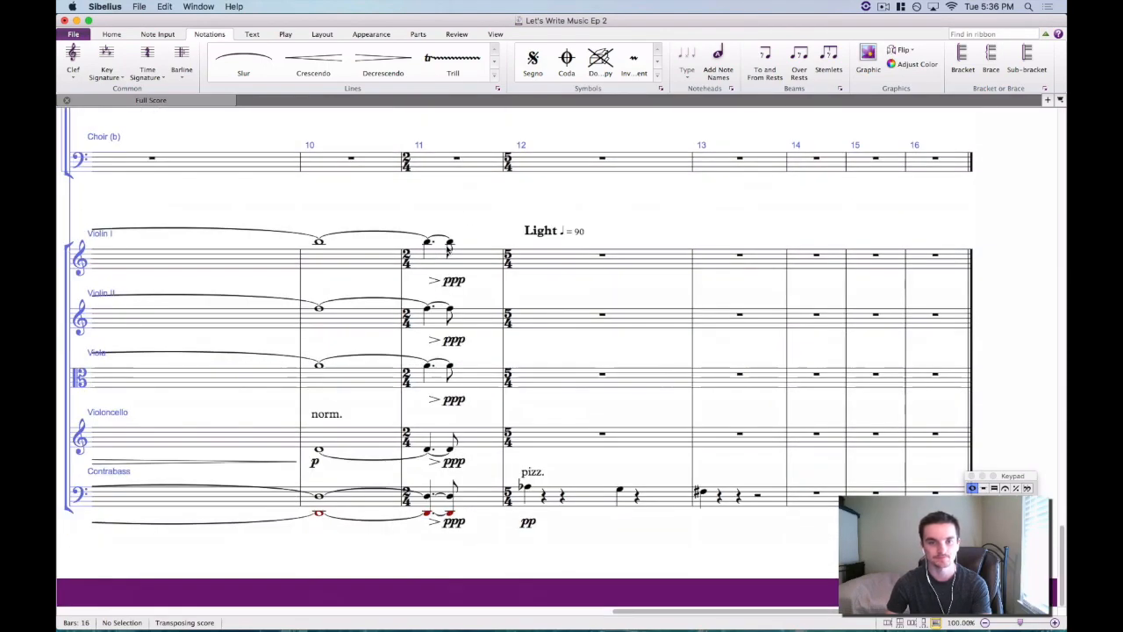
{"action": "left_click", "coordinate": [449, 245]}
{"action": "left_click", "coordinate": [450, 241]}
{"action": "left_click", "coordinate": [465, 238]}
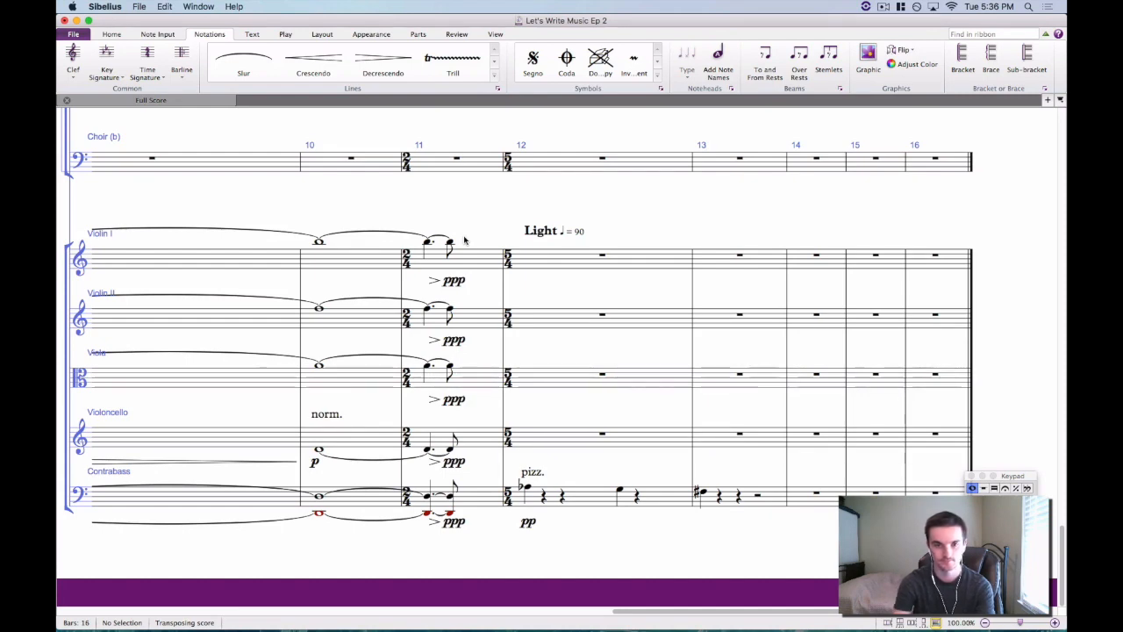
{"action": "left_click", "coordinate": [450, 243]}
{"action": "key", "text": "r"}
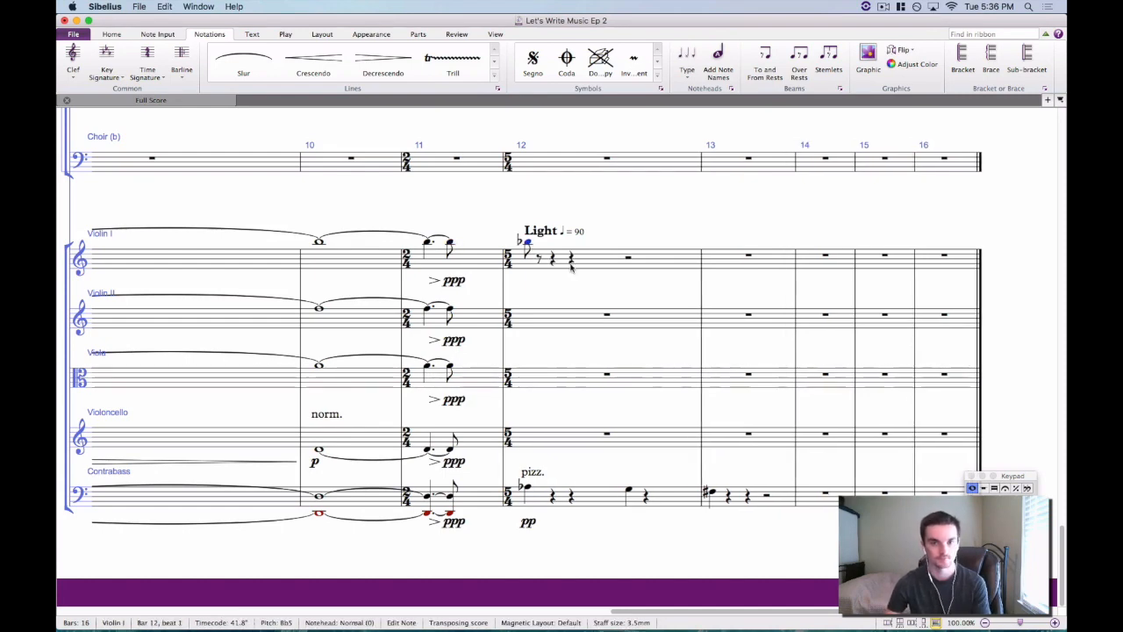
{"action": "key", "text": "Up"}
{"action": "left_click", "coordinate": [502, 220]}
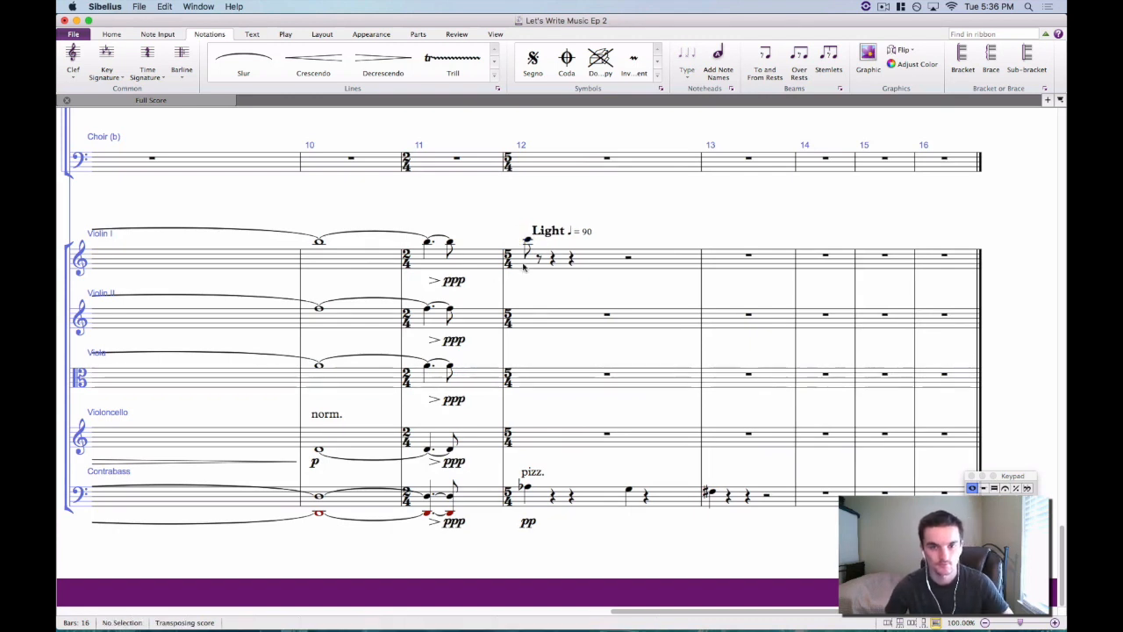
Add opening eighth notes to bar 12, F5 in Violin II and A-flat 4 in the viola.
{"action": "left_click", "coordinate": [451, 308]}
{"action": "key", "text": "r"}
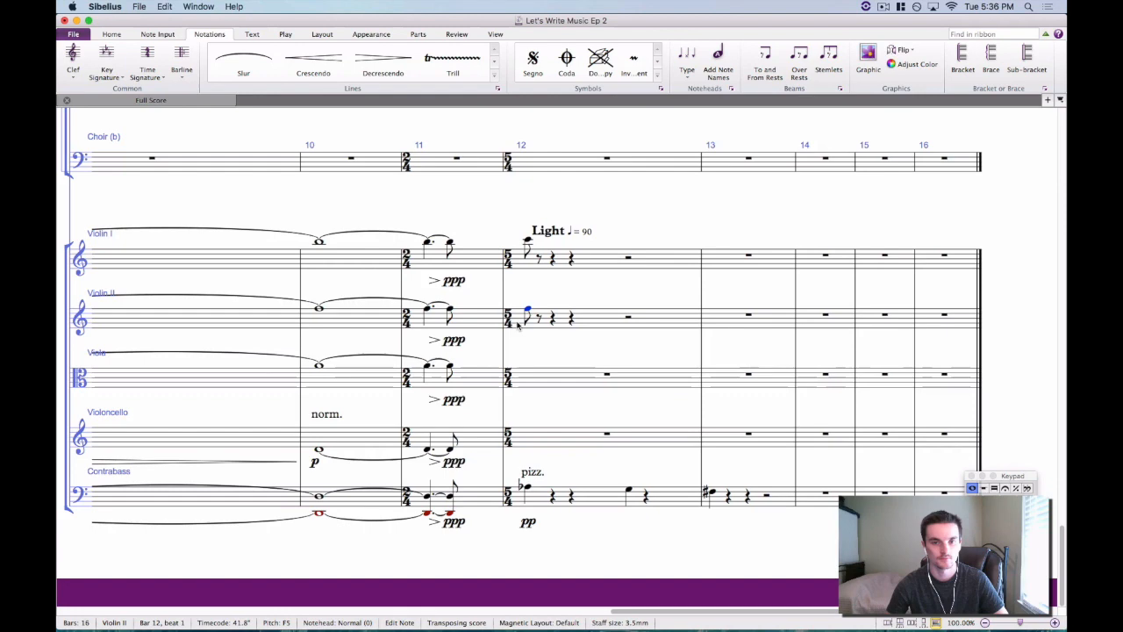
{"action": "left_click", "coordinate": [480, 361]}
{"action": "left_click", "coordinate": [451, 366]}
{"action": "left_click", "coordinate": [474, 362]}
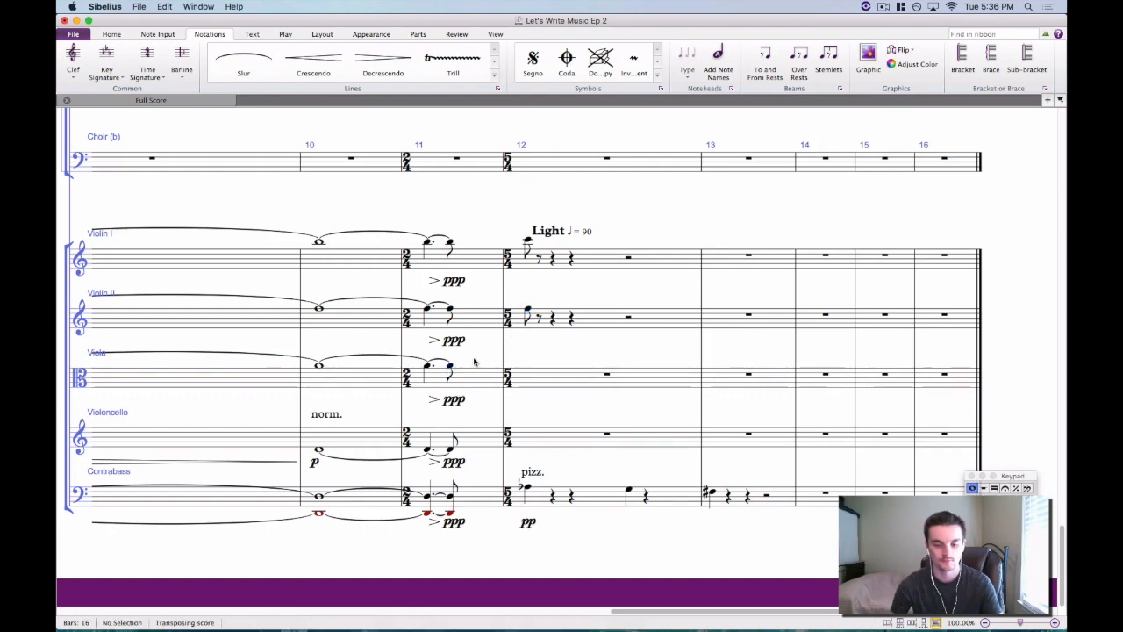
{"action": "left_click", "coordinate": [451, 368]}
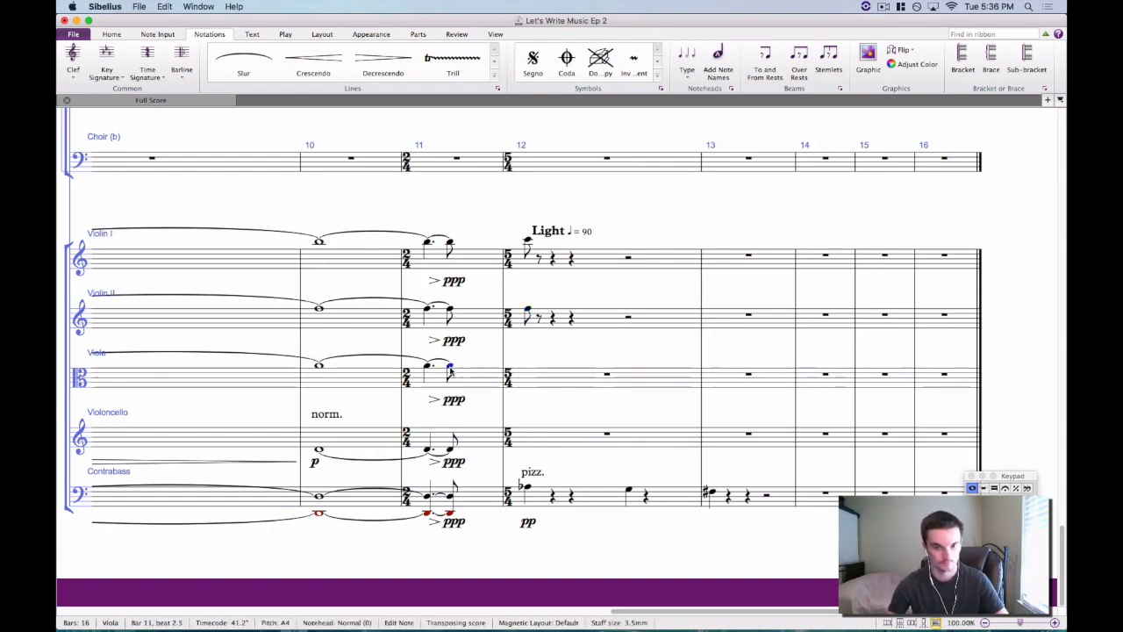
{"action": "key", "text": "r"}
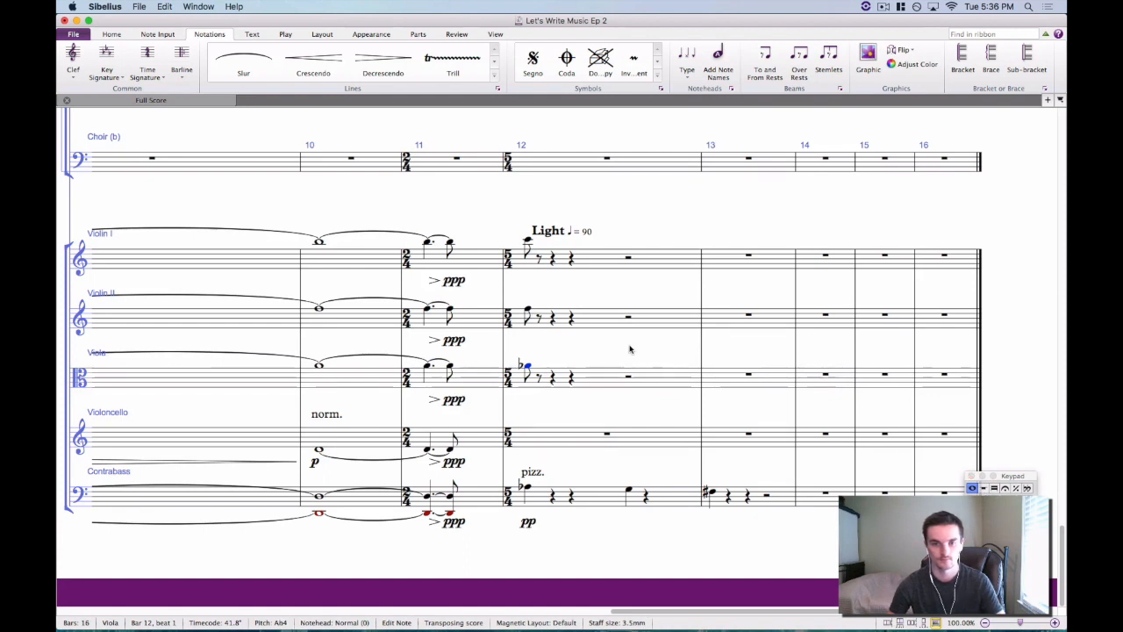
{"action": "left_click", "coordinate": [629, 349]}
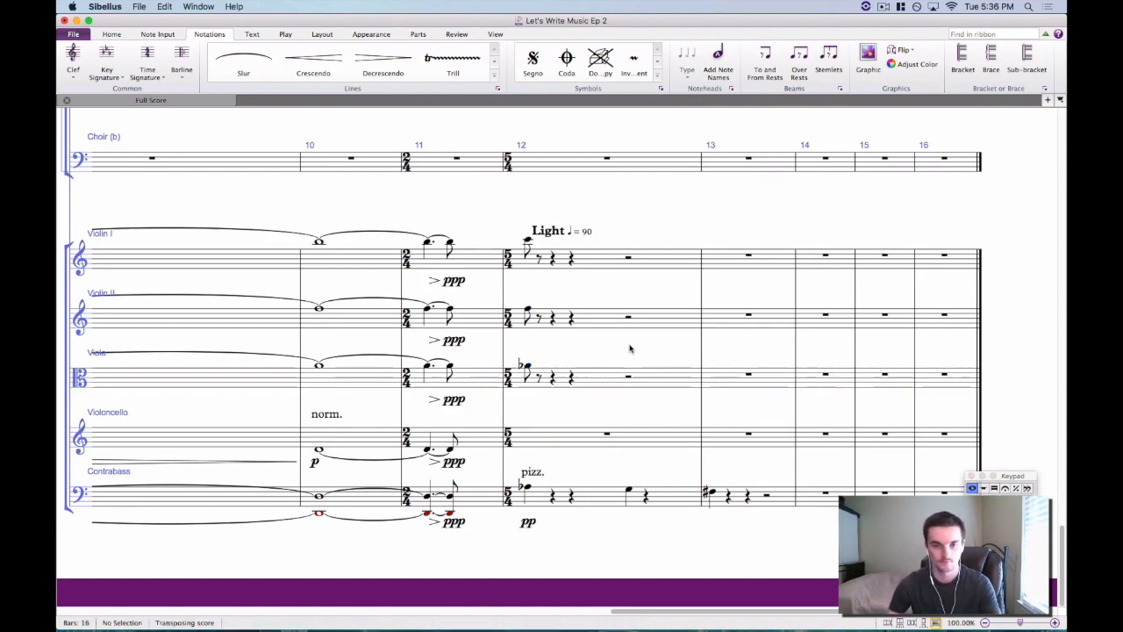
Add an eighth-note E-flat 4 at the start of bar 12 in the cello.
{"action": "left_click", "coordinate": [448, 450]}
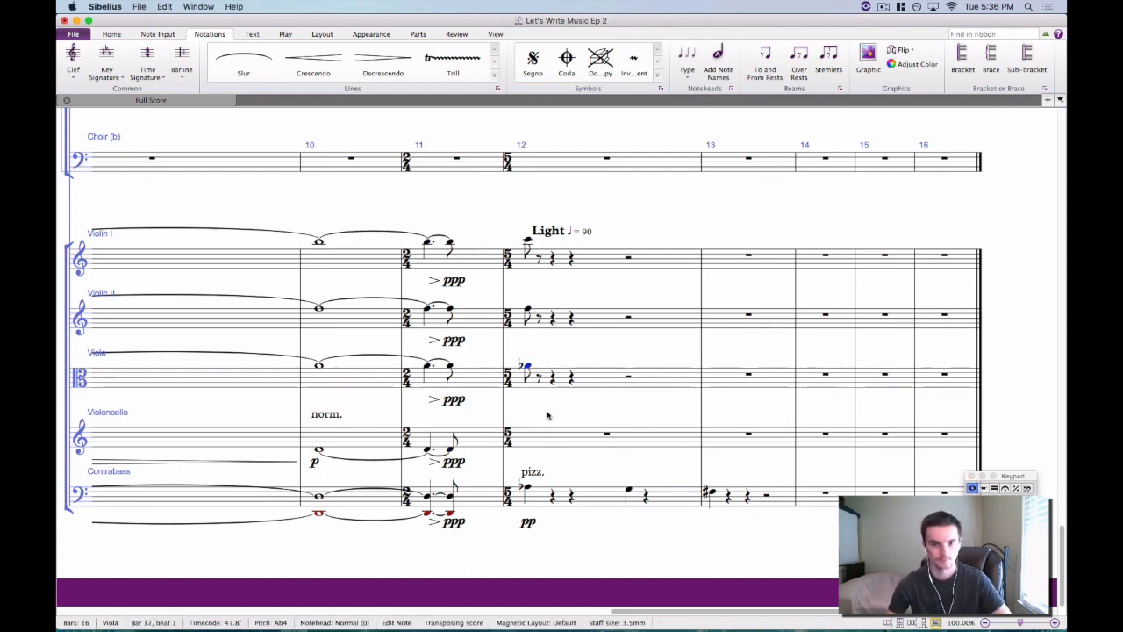
{"action": "left_click", "coordinate": [527, 436]}
{"action": "key", "text": "super+v"}
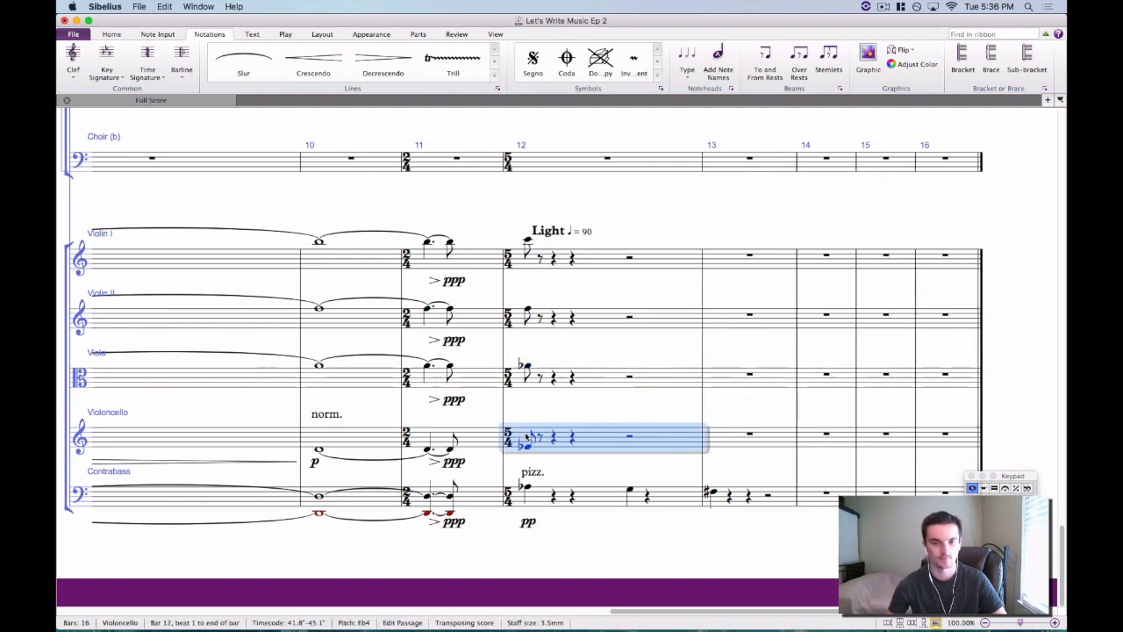
{"action": "left_click_drag", "start_coordinate": [552, 472], "coordinate": [621, 389]}
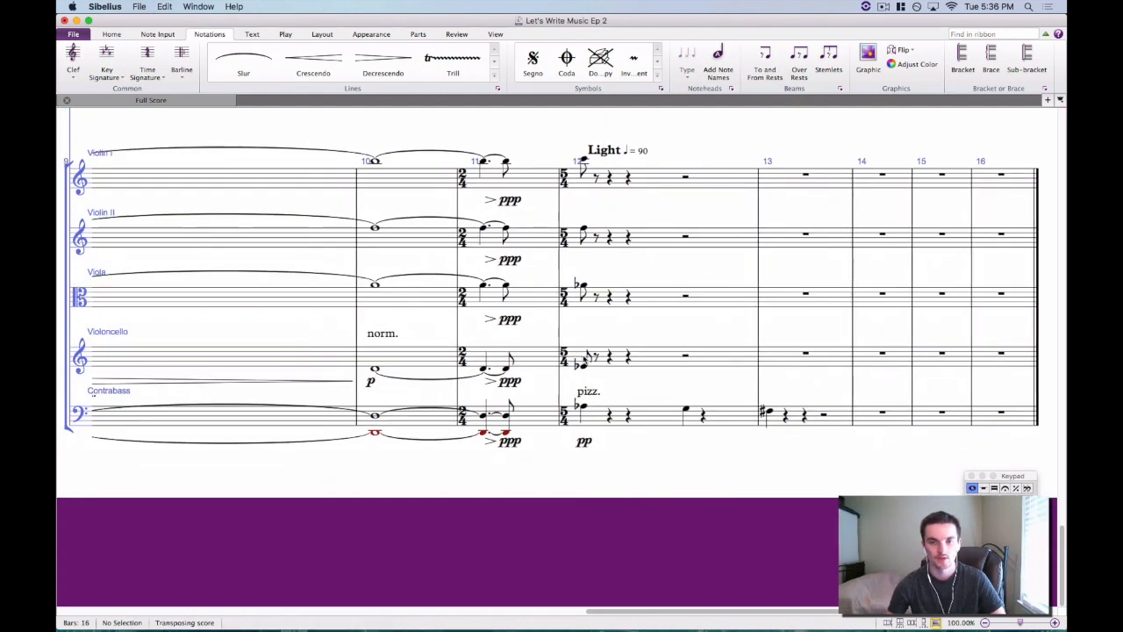
Turn the cello's bar 11 note into a half note and delete the hairpin and ppp beneath it.
{"action": "left_click", "coordinate": [484, 368]}
{"action": "key", "text": "5"}
{"action": "left_click", "coordinate": [486, 380]}
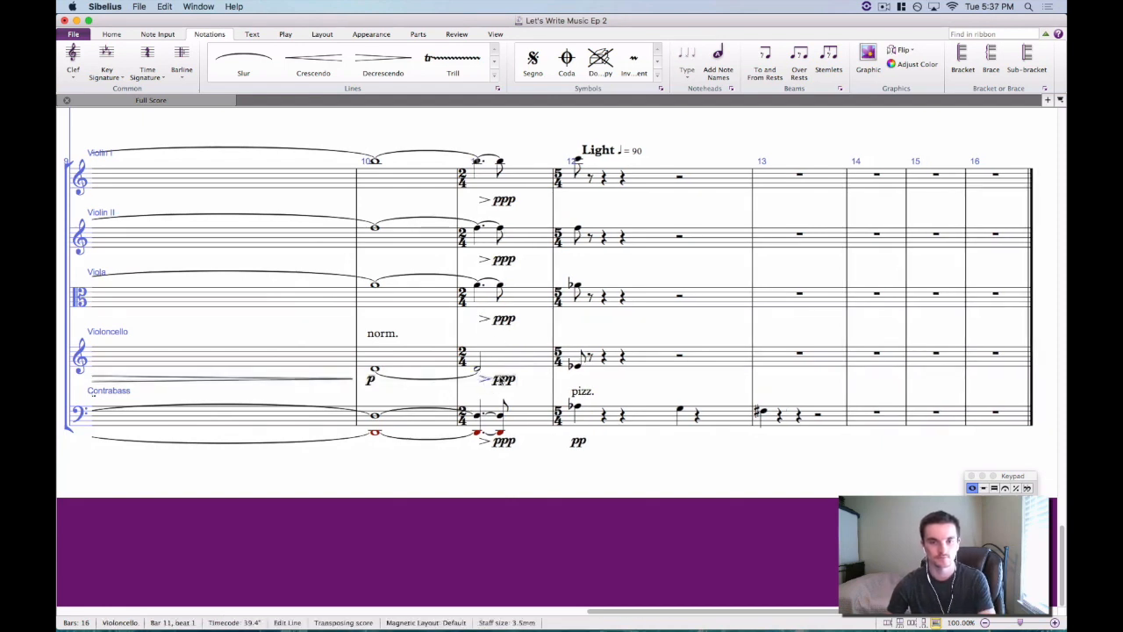
{"action": "key", "text": "Delete"}
{"action": "left_click", "coordinate": [502, 379]}
{"action": "key", "text": "Delete"}
Delete the bar 11 hairpins and ppp markings from the viola, Violin II and Violin I staves.
{"action": "left_click", "coordinate": [503, 319]}
{"action": "key", "text": "Delete"}
{"action": "left_click", "coordinate": [486, 320]}
{"action": "key", "text": "Delete"}
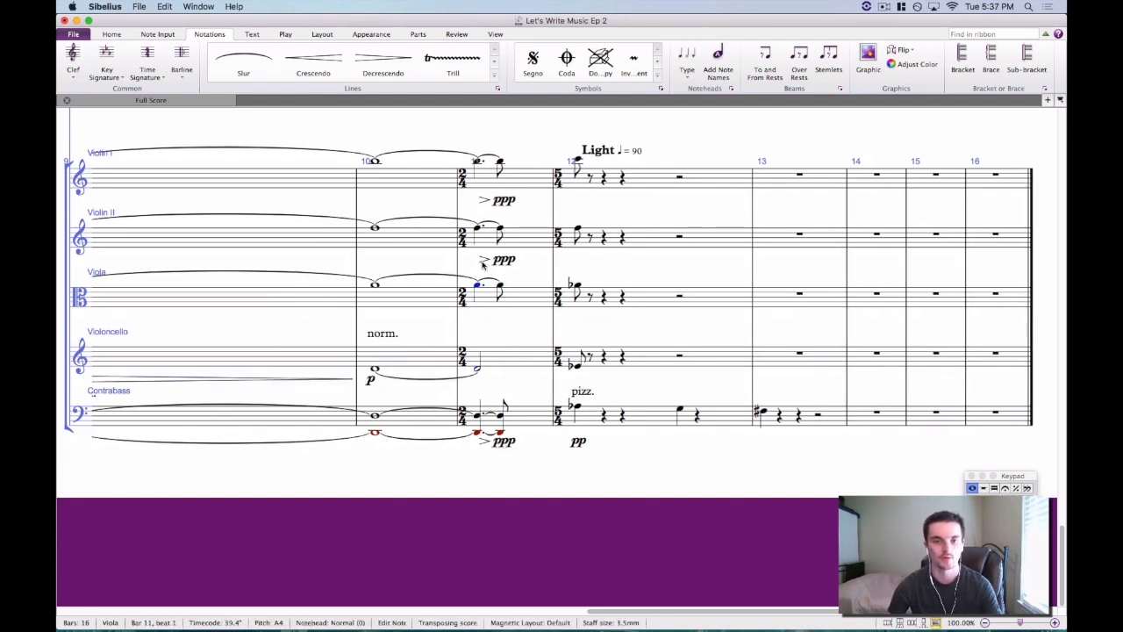
{"action": "left_click", "coordinate": [484, 261]}
{"action": "key", "text": "Delete"}
{"action": "left_click", "coordinate": [501, 260]}
{"action": "key", "text": "Delete"}
{"action": "left_click", "coordinate": [497, 201]}
{"action": "key", "text": "Delete"}
{"action": "left_click", "coordinate": [484, 200]}
{"action": "key", "text": "Delete"}
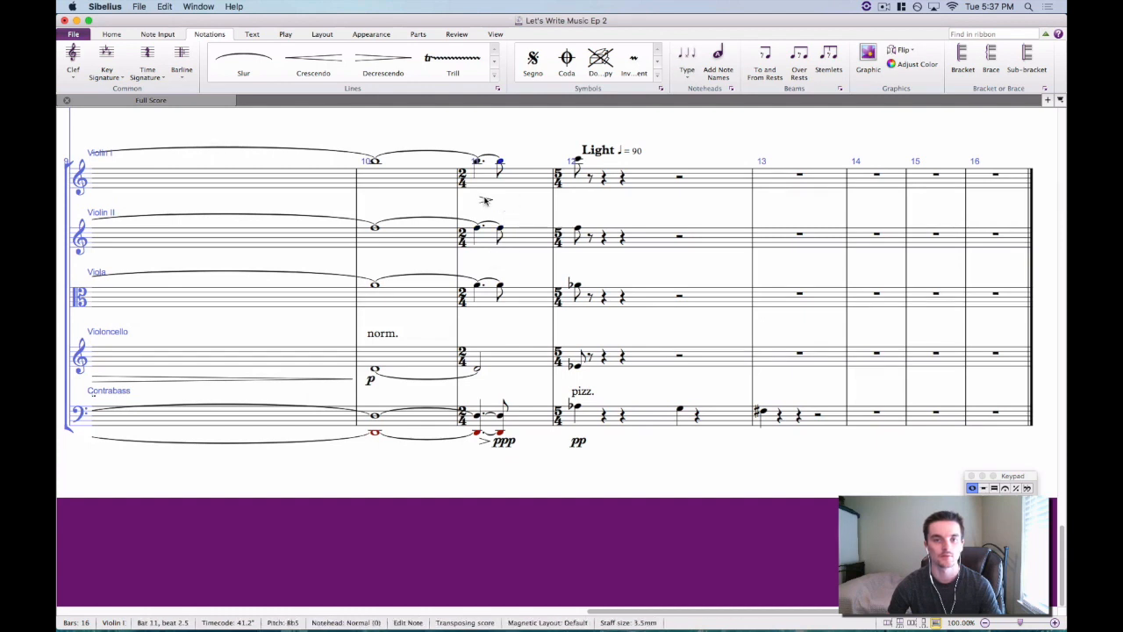
Change the bar 11 notes of Violin I, Violin II and viola to half notes.
{"action": "left_click", "coordinate": [477, 162]}
{"action": "left_click", "coordinate": [477, 229]}
{"action": "key", "text": "5"}
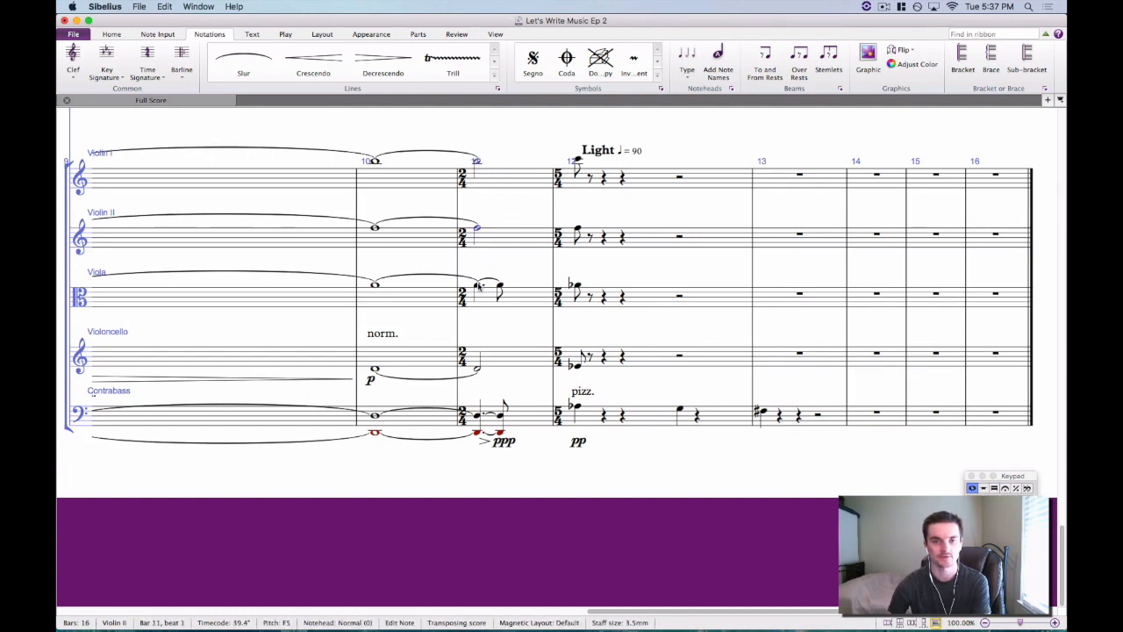
{"action": "left_click", "coordinate": [478, 286]}
{"action": "key", "text": "5"}
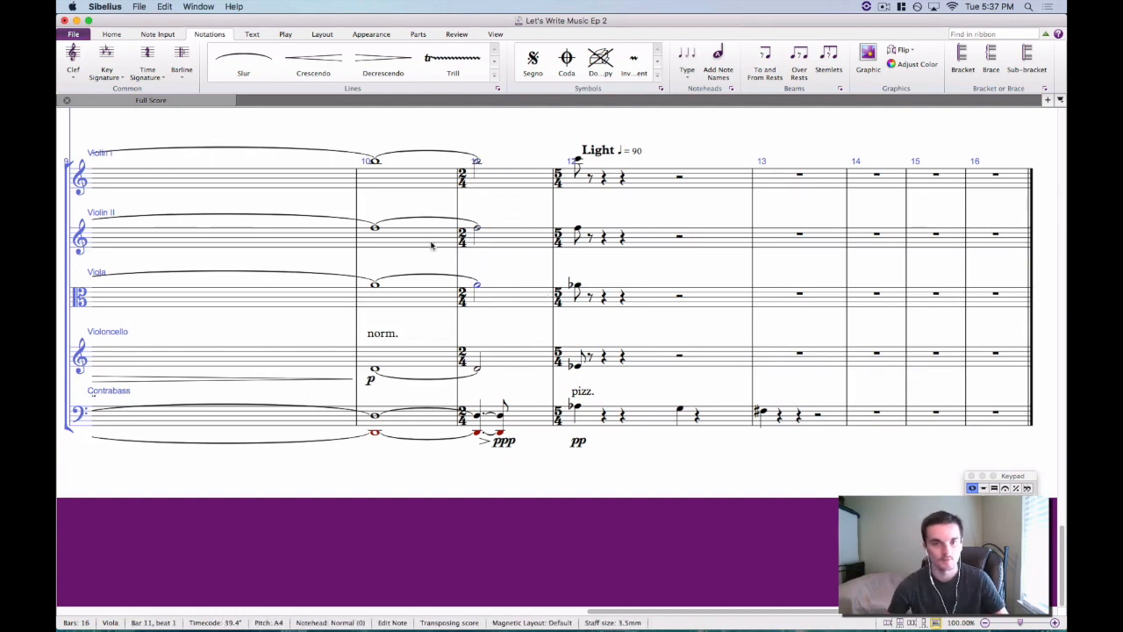
{"action": "key", "text": "Escape"}
Slur the viola and both violins from bar 9, and the cello from bar 10, to the first note of bar 12.
{"action": "scroll", "coordinate": [404, 253], "scroll_direction": "left", "scroll_amount": 5}
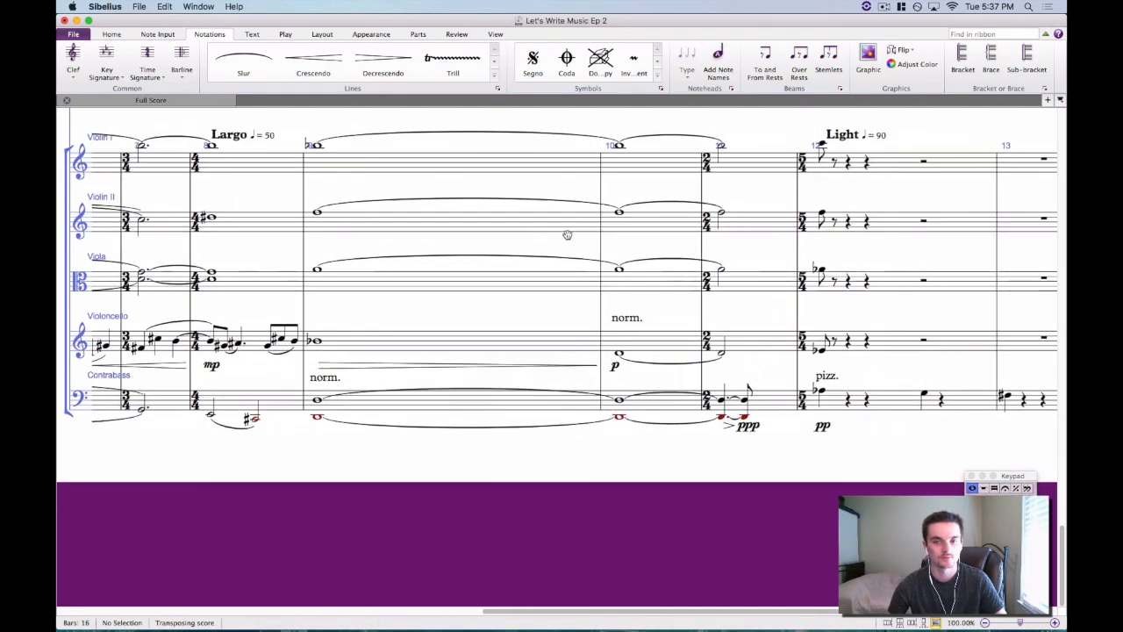
{"action": "left_click", "coordinate": [129, 277]}
{"action": "key", "text": "s"}
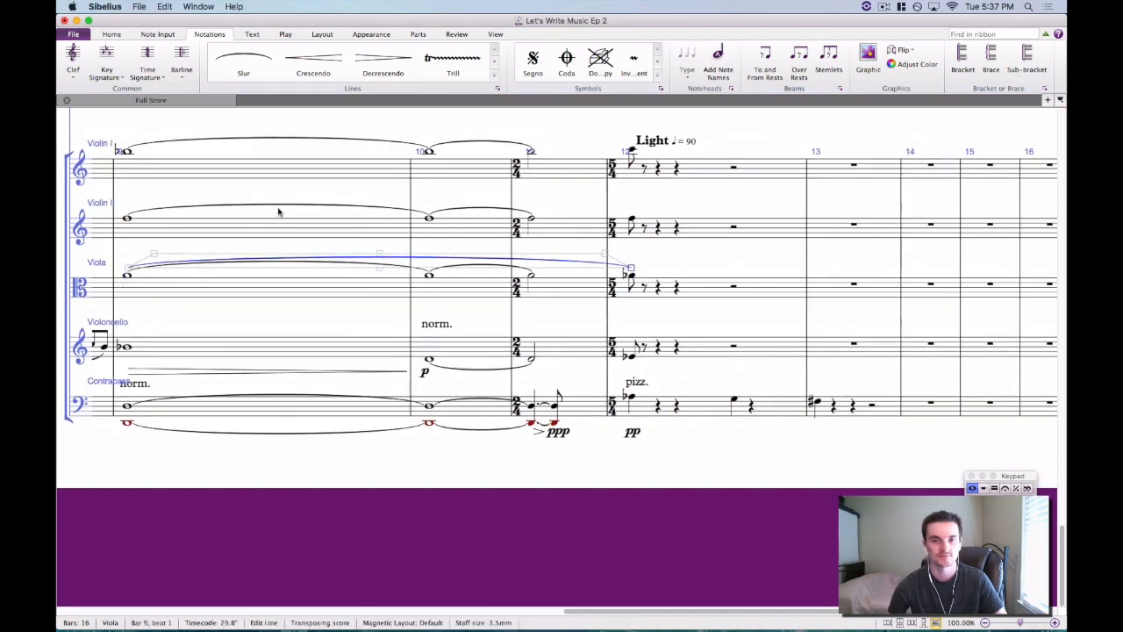
{"action": "left_click", "coordinate": [125, 220]}
{"action": "key", "text": "s"}
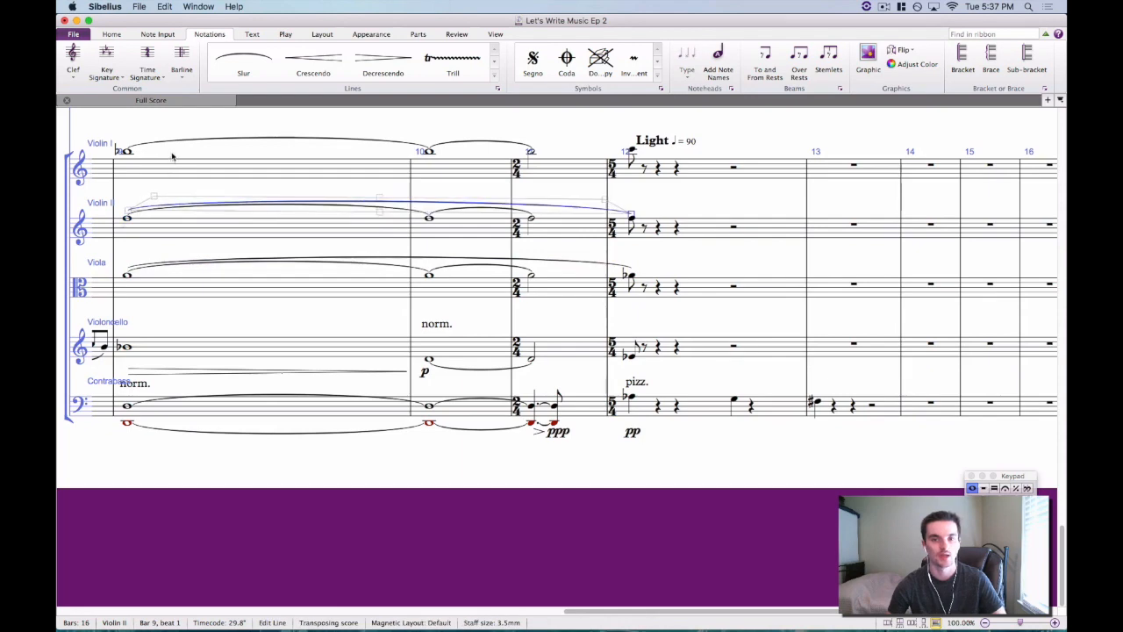
{"action": "left_click", "coordinate": [126, 151]}
{"action": "key", "text": "s"}
{"action": "left_click", "coordinate": [632, 151]}
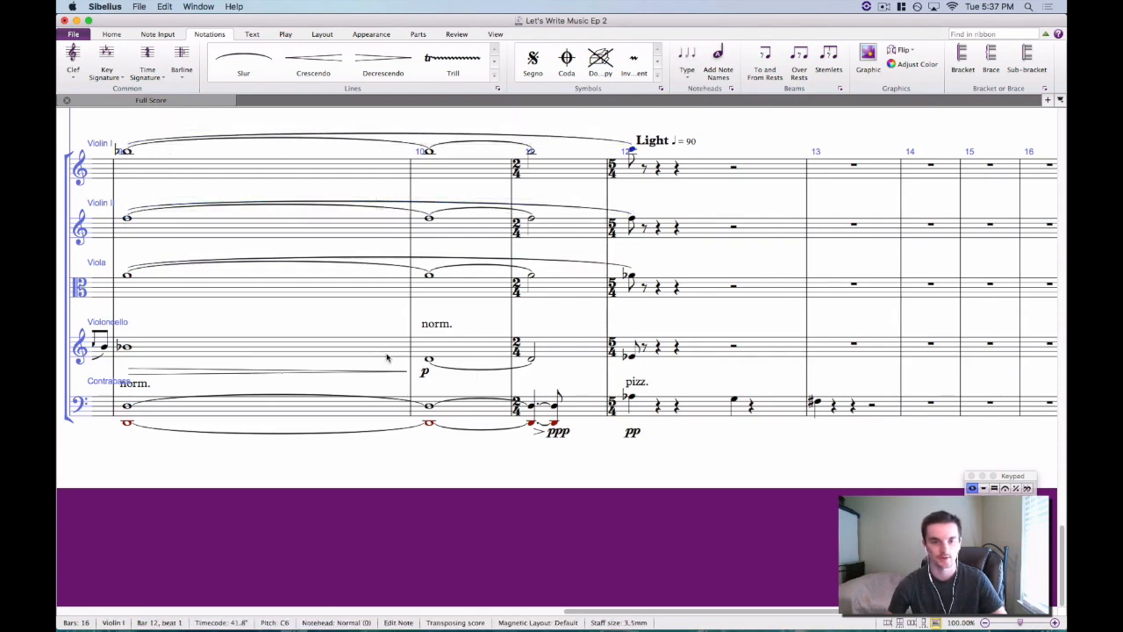
{"action": "left_click", "coordinate": [428, 360]}
{"action": "key", "text": "s"}
Mark the opening bar 12 notes of the cello, viola, Violin II and Violin I with ppp.
{"action": "left_click", "coordinate": [629, 356]}
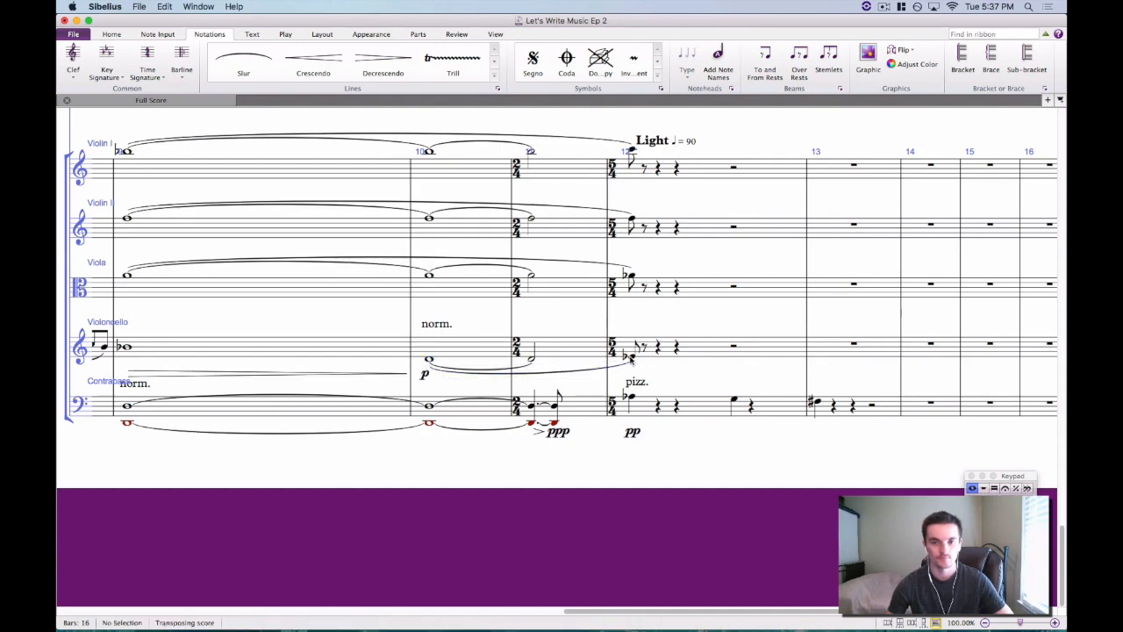
{"action": "key", "text": "super+e"}
{"action": "type", "text": "ppp"}
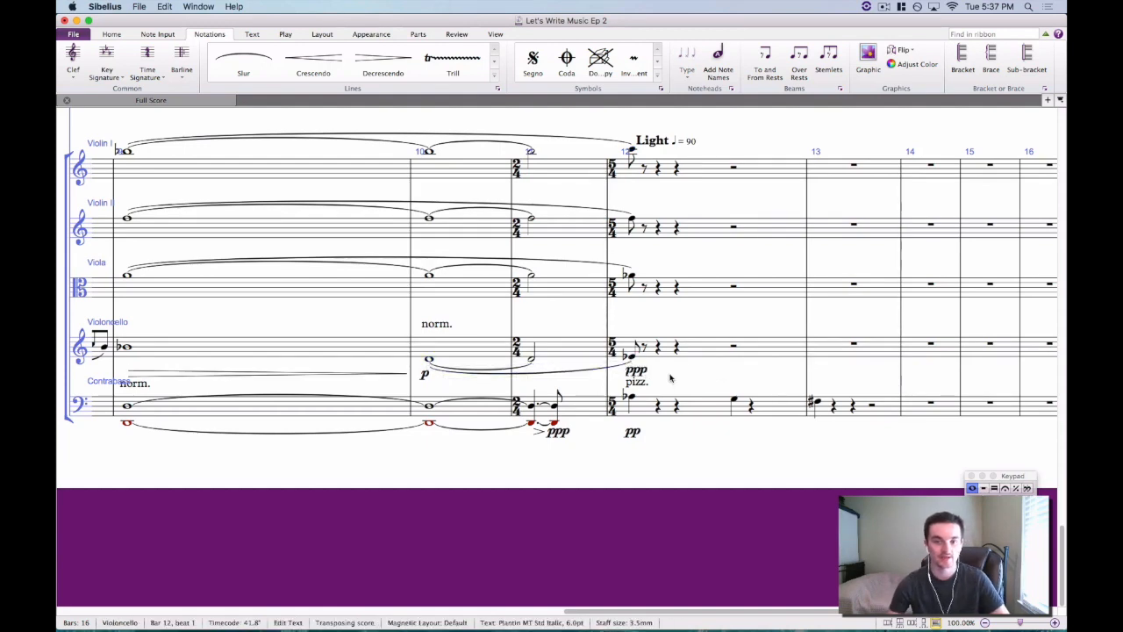
{"action": "key", "text": "super+a"}
{"action": "key", "text": "super+c"}
{"action": "left_click", "coordinate": [632, 277]}
{"action": "key", "text": "super+v"}
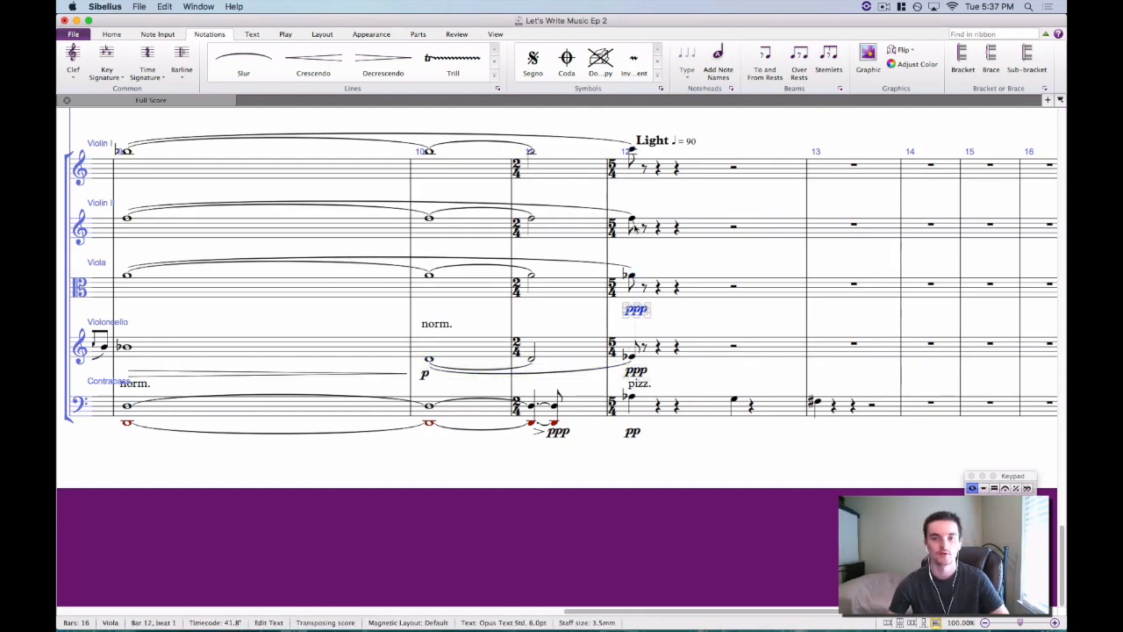
{"action": "left_click", "coordinate": [633, 219]}
{"action": "key", "text": "super+v"}
{"action": "left_click", "coordinate": [633, 150]}
{"action": "key", "text": "super+v"}
Add a hairpin across bar 11 in Violin I, Violin II, viola and cello, leading to bar 12.
{"action": "left_click", "coordinate": [570, 172]}
{"action": "key", "text": "shift+period"}
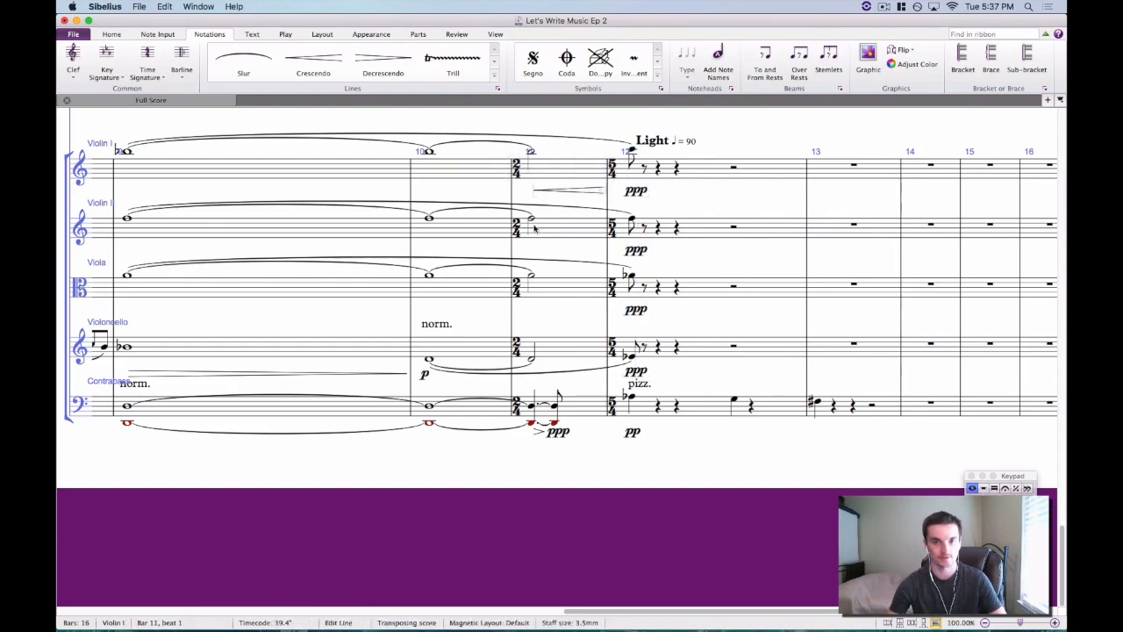
{"action": "left_click", "coordinate": [565, 230]}
{"action": "key", "text": "shift+period"}
{"action": "left_click", "coordinate": [570, 285]}
{"action": "key", "text": "shift+period"}
{"action": "left_click", "coordinate": [565, 342]}
{"action": "key", "text": "shift+period"}
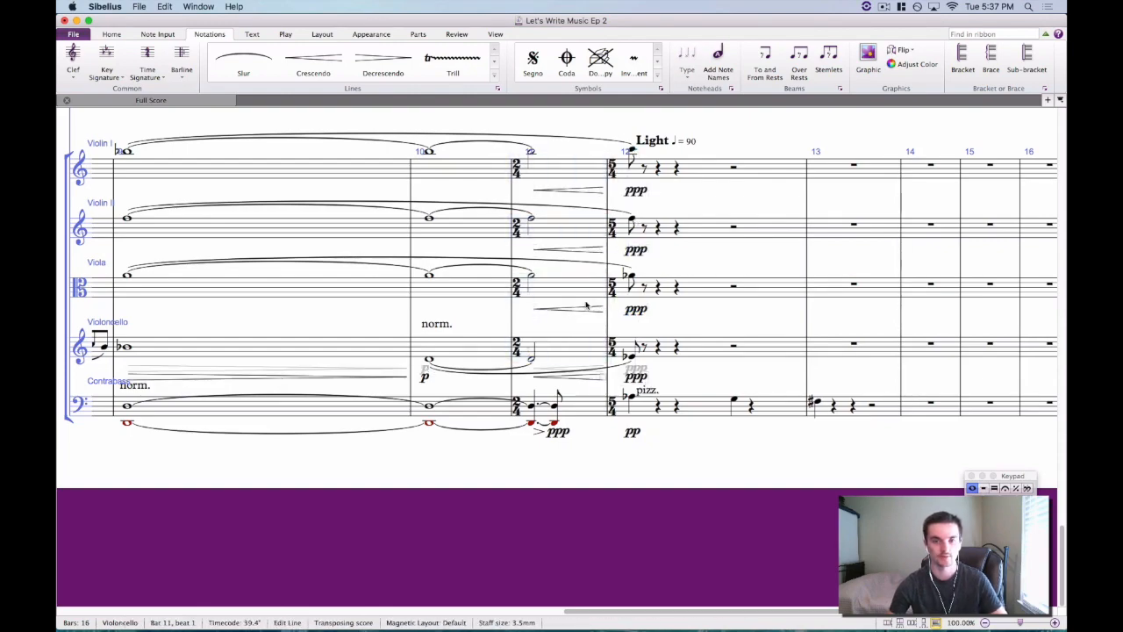
Play back the score from the second horn's note on beat 3.5 of bar 8 into bar 12, stop playback, and return to the strings.
{"action": "scroll", "coordinate": [601, 296], "scroll_direction": "up", "scroll_amount": 10}
{"action": "scroll", "coordinate": [601, 296], "scroll_direction": "up", "scroll_amount": 15}
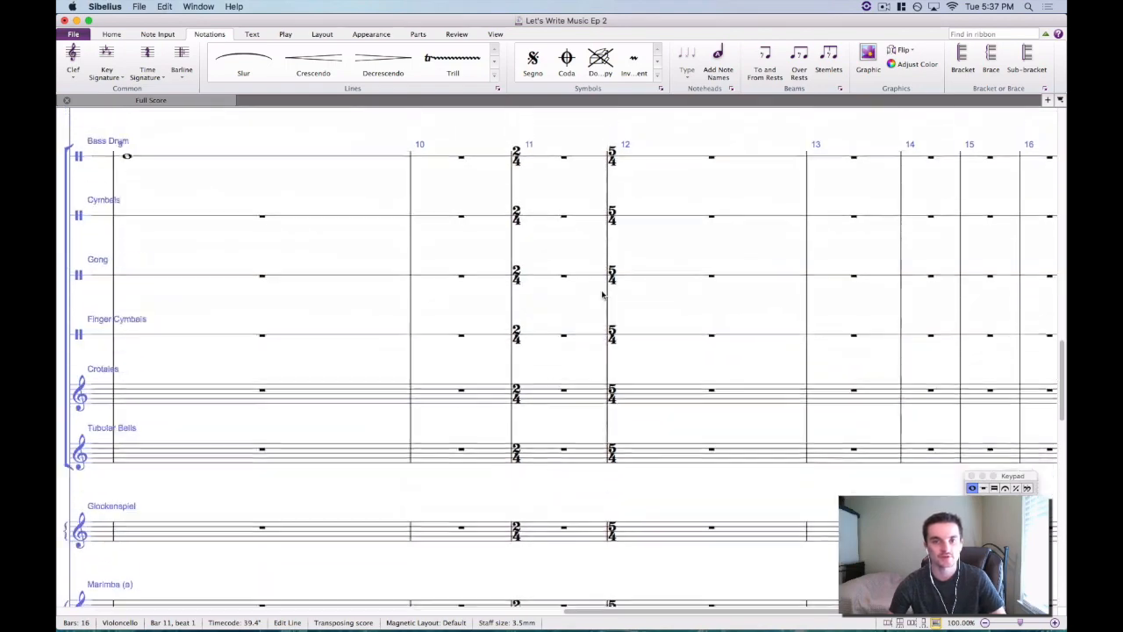
{"action": "key", "text": "Escape"}
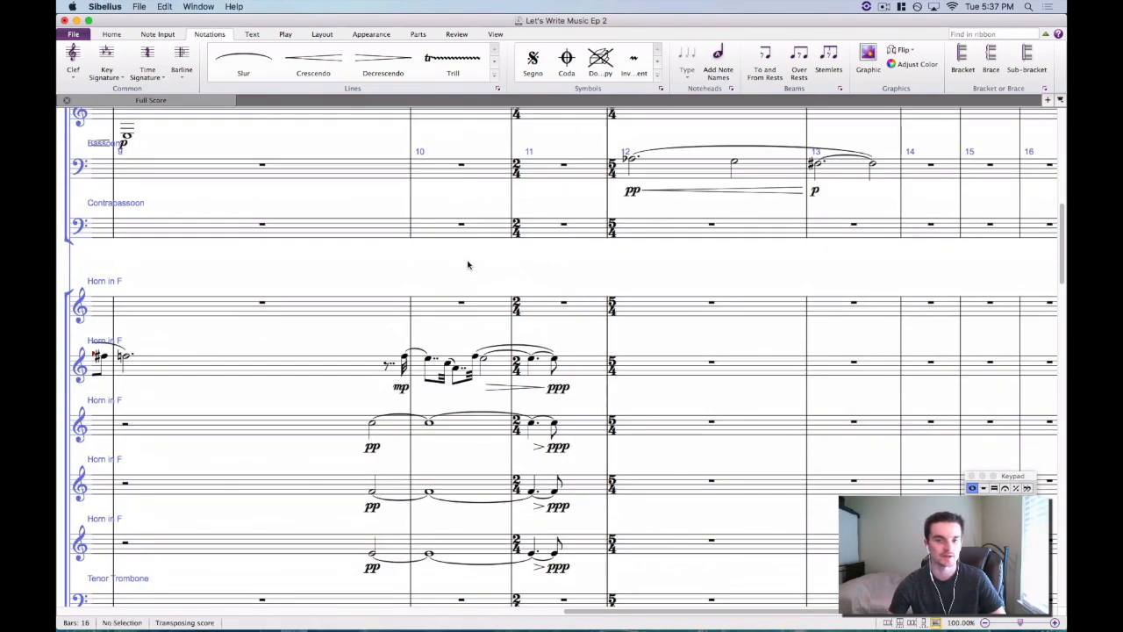
{"action": "scroll", "coordinate": [466, 260], "scroll_direction": "down", "scroll_amount": 2}
{"action": "scroll", "coordinate": [466, 261], "scroll_direction": "left", "scroll_amount": 2}
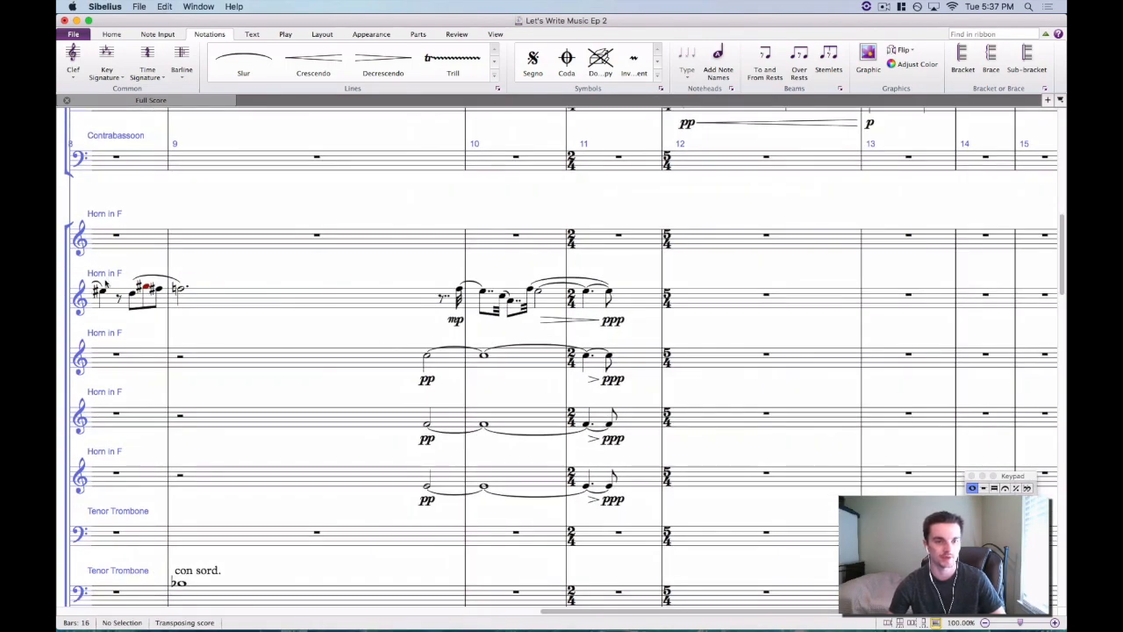
{"action": "left_click", "coordinate": [134, 296]}
{"action": "key", "text": "p"}
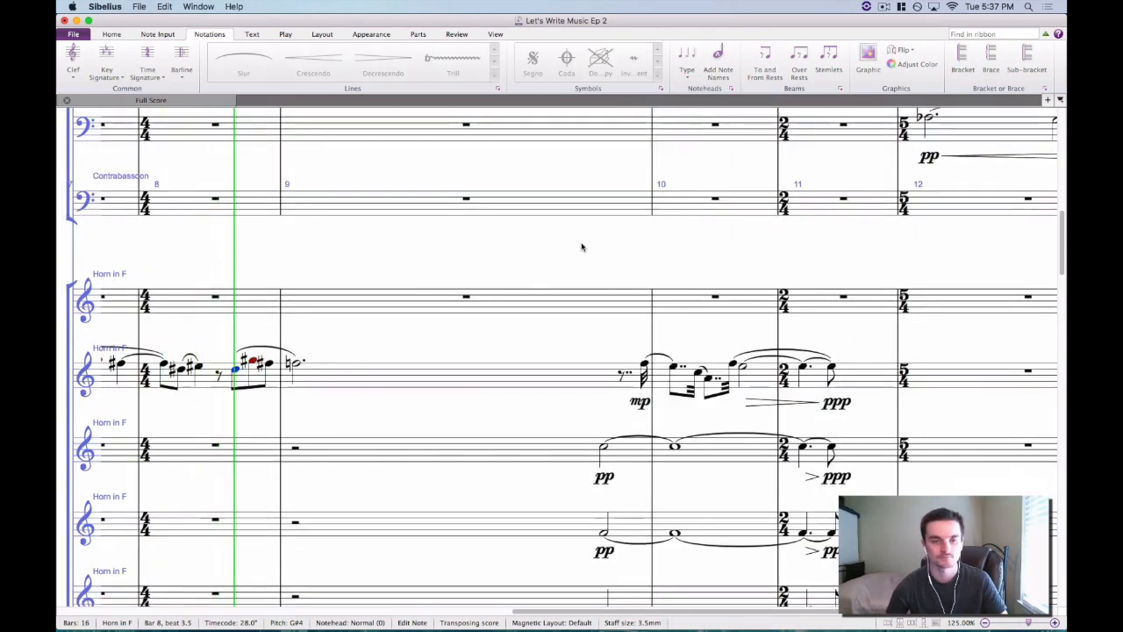
{"action": "key", "text": "XF86AudioRaiseVolume"}
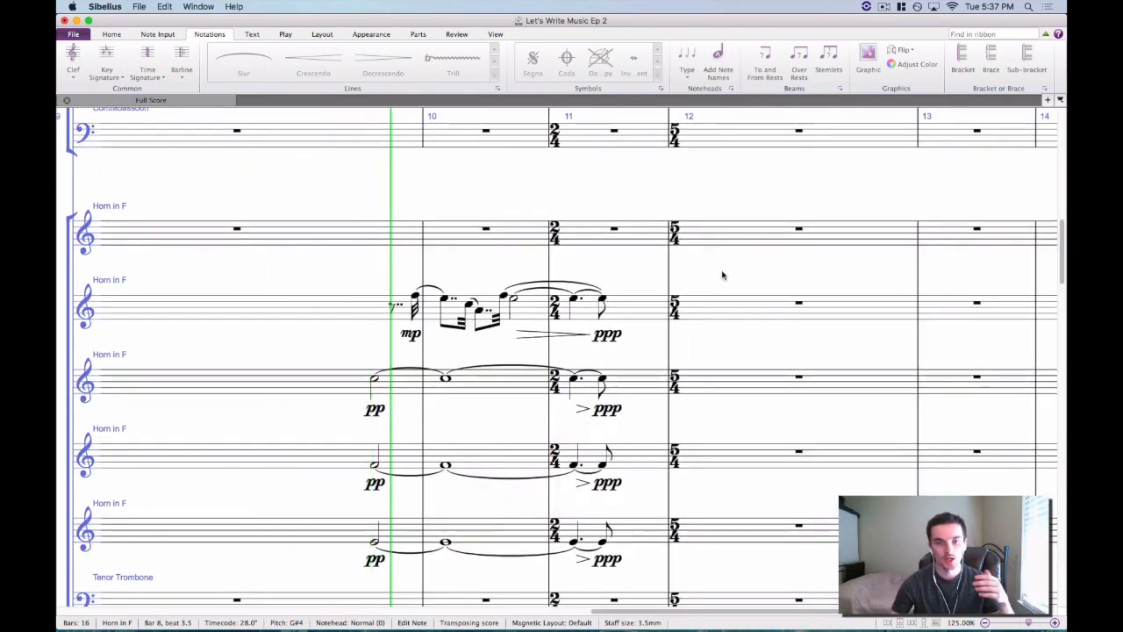
{"action": "scroll", "coordinate": [723, 276], "scroll_direction": "down", "scroll_amount": 3}
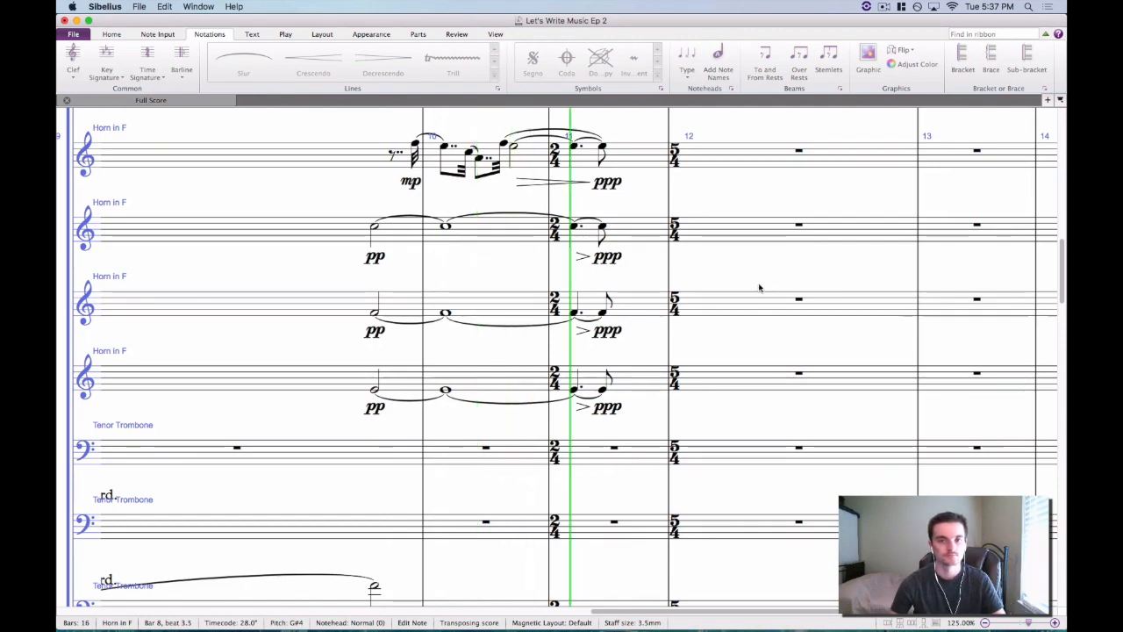
{"action": "scroll", "coordinate": [755, 298], "scroll_direction": "down", "scroll_amount": 8}
{"action": "scroll", "coordinate": [754, 299], "scroll_direction": "down", "scroll_amount": 10}
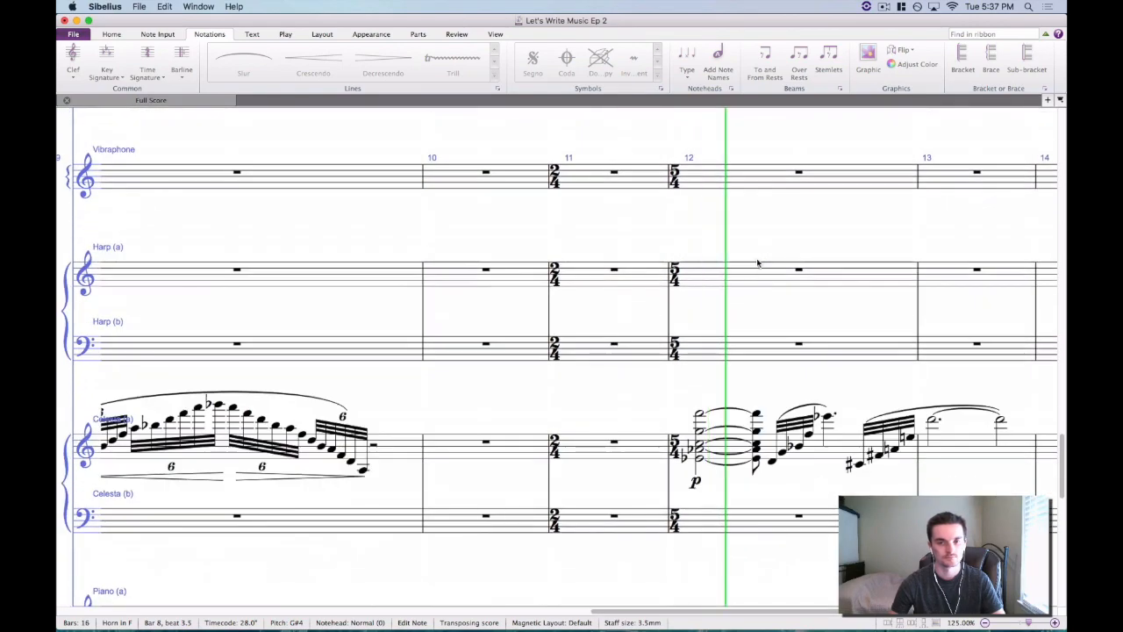
{"action": "key", "text": "space"}
{"action": "scroll", "coordinate": [763, 329], "scroll_direction": "down", "scroll_amount": 15}
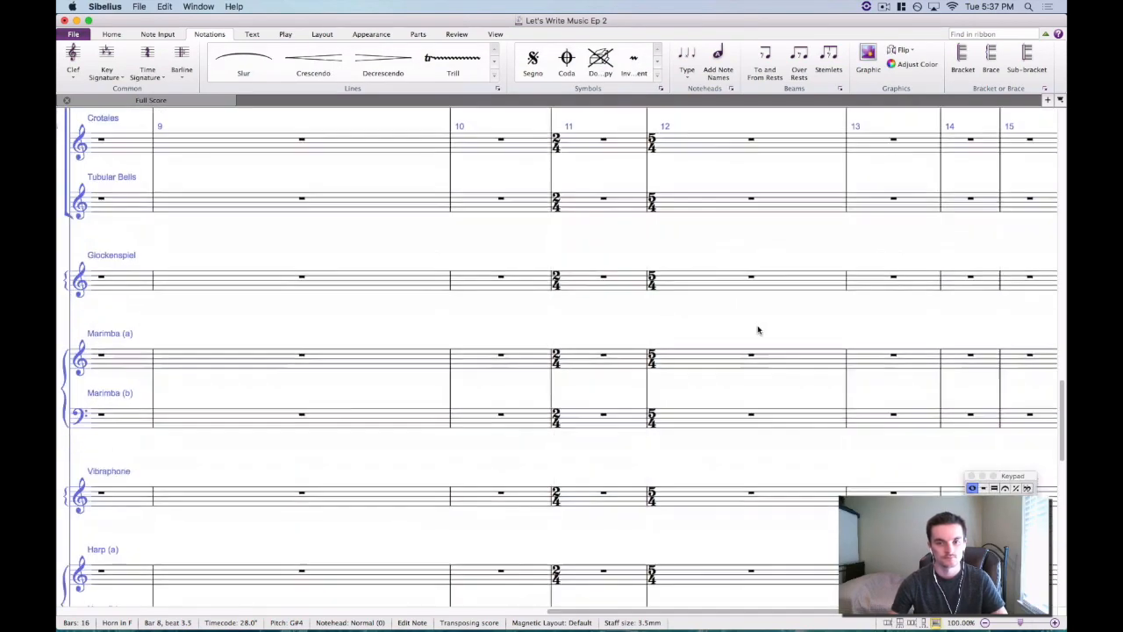
{"action": "scroll", "coordinate": [772, 326], "scroll_direction": "down", "scroll_amount": 5}
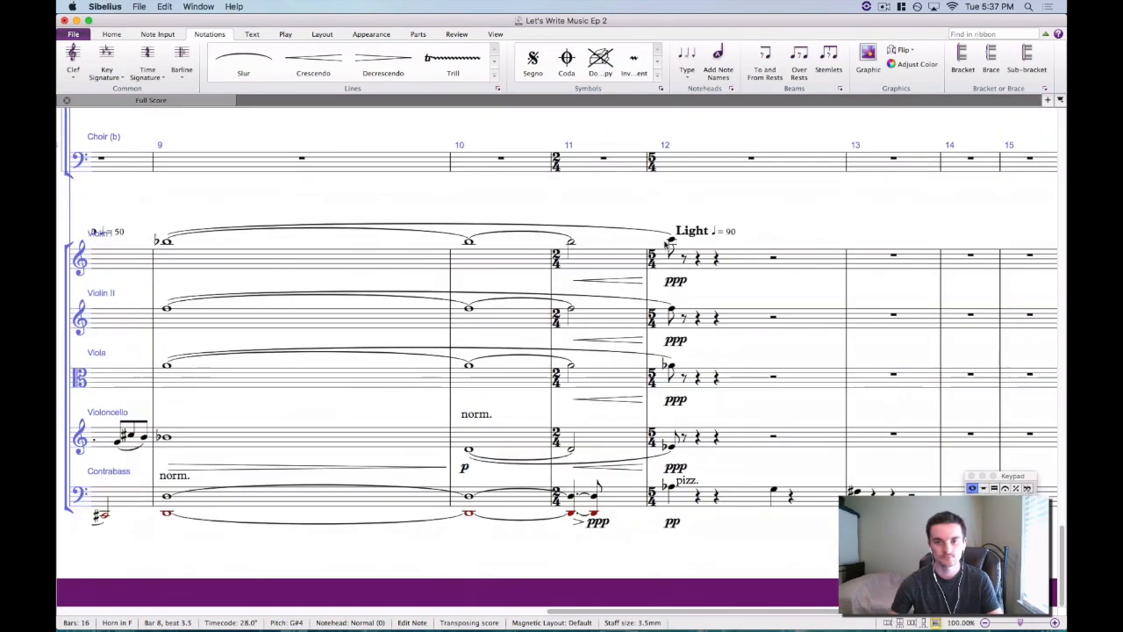
Set the opening bar 12 notes of Violin I, Violin II, viola and cello to quarter notes.
{"action": "left_click", "coordinate": [677, 311]}
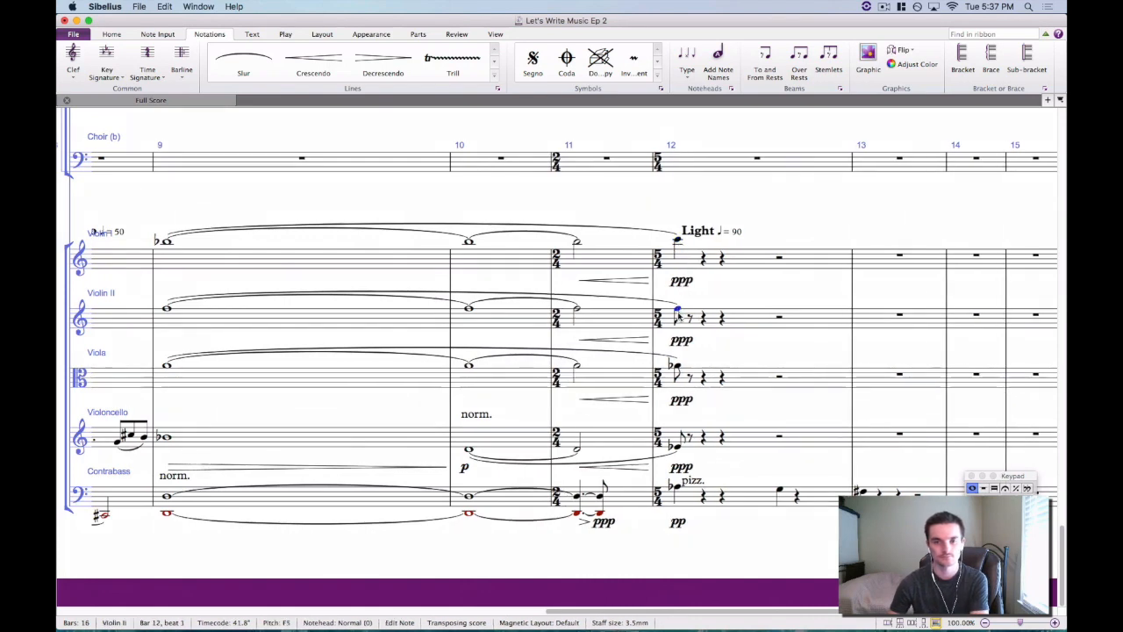
{"action": "left_click", "coordinate": [675, 366]}
{"action": "left_click", "coordinate": [678, 448]}
{"action": "key", "text": "4"}
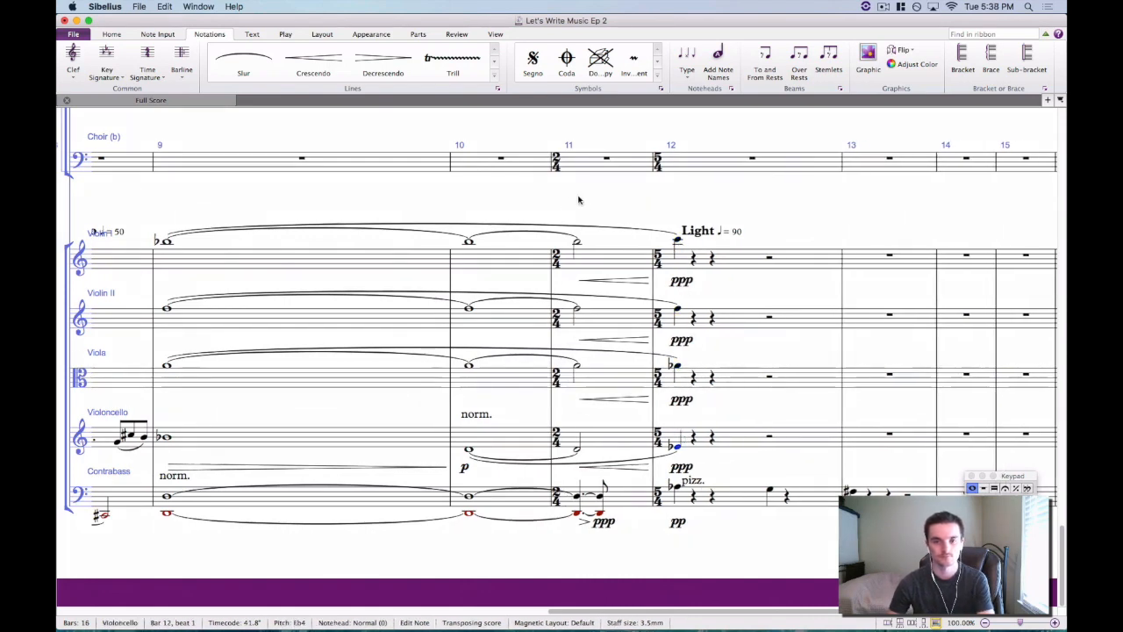
Play back the score from Violin I's bar 9 note and stop just after the Light section starts in bar 12.
{"action": "left_click", "coordinate": [515, 193]}
{"action": "left_click", "coordinate": [166, 242]}
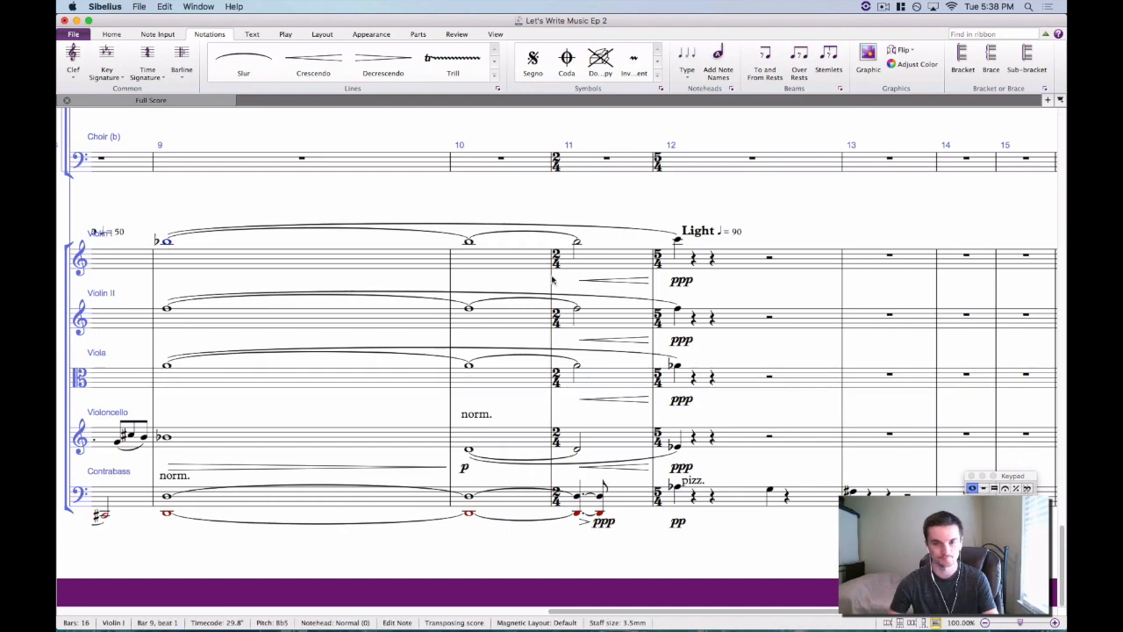
{"action": "key", "text": "super+equal"}
{"action": "key", "text": "p"}
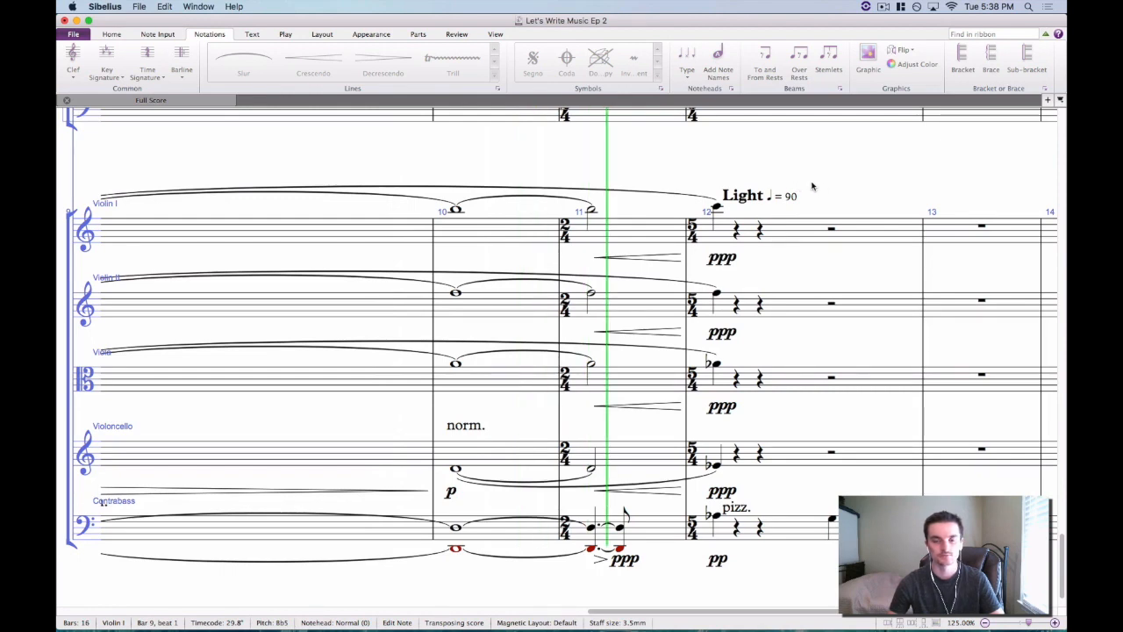
{"action": "left_click_drag", "start_coordinate": [822, 188], "coordinate": [679, 178]}
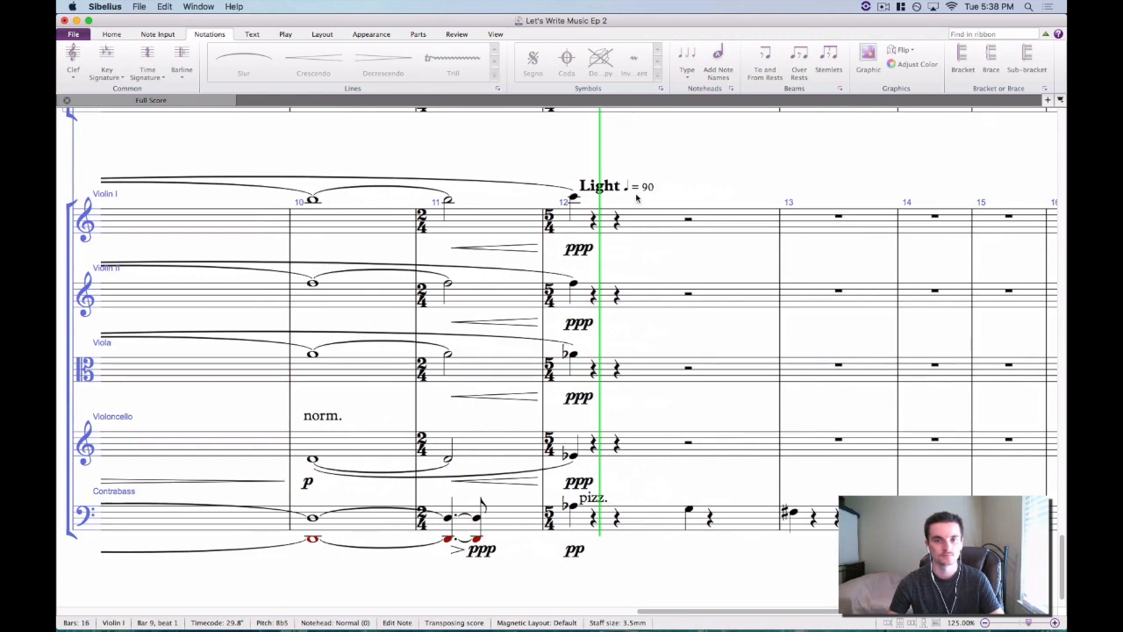
{"action": "key", "text": "space"}
Replace the bar 11 crescendo hairpins in Violin I, Violin II, viola and cello with decrescendos across the same bar.
{"action": "left_click", "coordinate": [442, 282]}
{"action": "key", "text": "Delete"}
{"action": "left_click", "coordinate": [429, 339]}
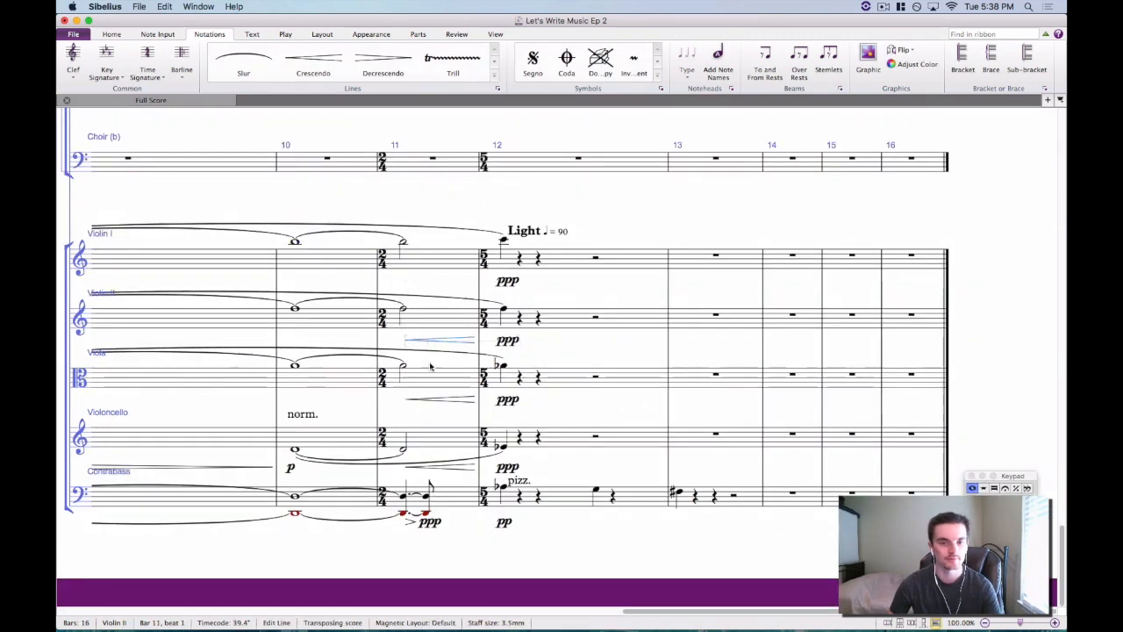
{"action": "key", "text": "Delete"}
{"action": "left_click", "coordinate": [430, 399]}
{"action": "key", "text": "Delete"}
{"action": "left_click", "coordinate": [431, 464]}
{"action": "key", "text": "Delete"}
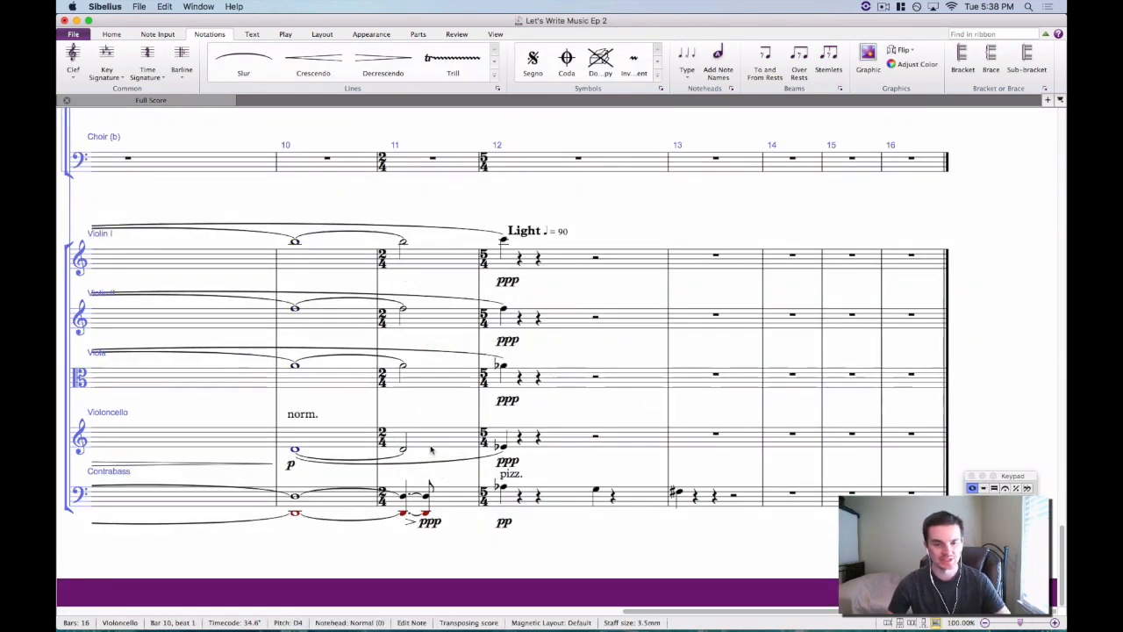
{"action": "key", "text": "super+z"}
{"action": "key", "text": "super+z"}
{"action": "key", "text": "super+z"}
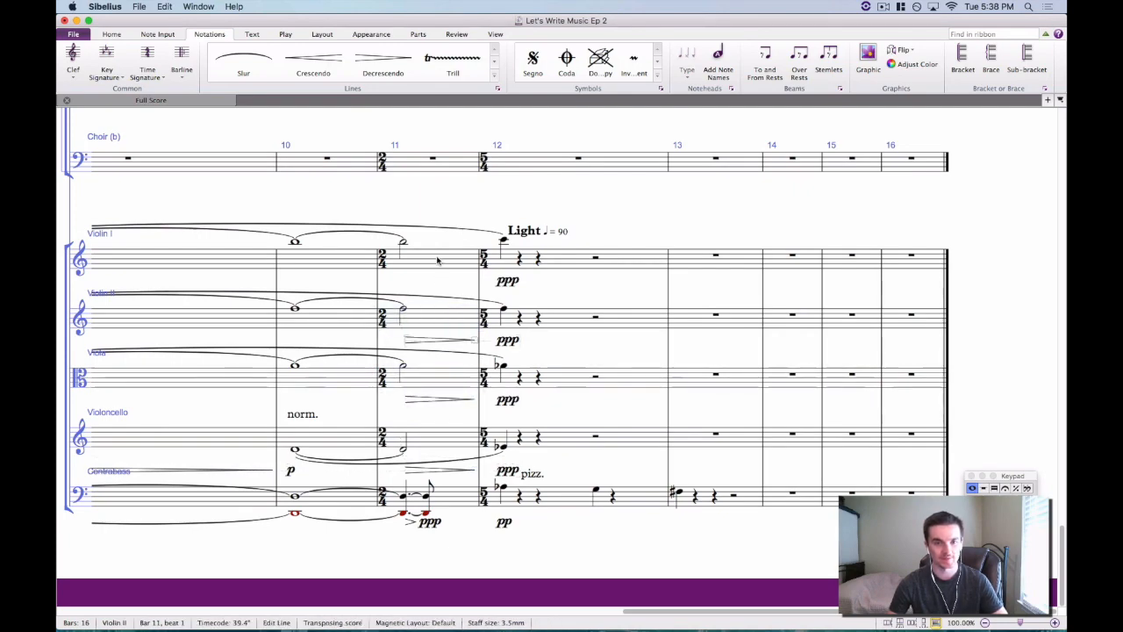
{"action": "key", "text": "super+z"}
Play back from Violin I's bar 9 note through bars 12 and 13, stop playback, and return to the strings.
{"action": "left_click_drag", "start_coordinate": [436, 199], "coordinate": [825, 213]}
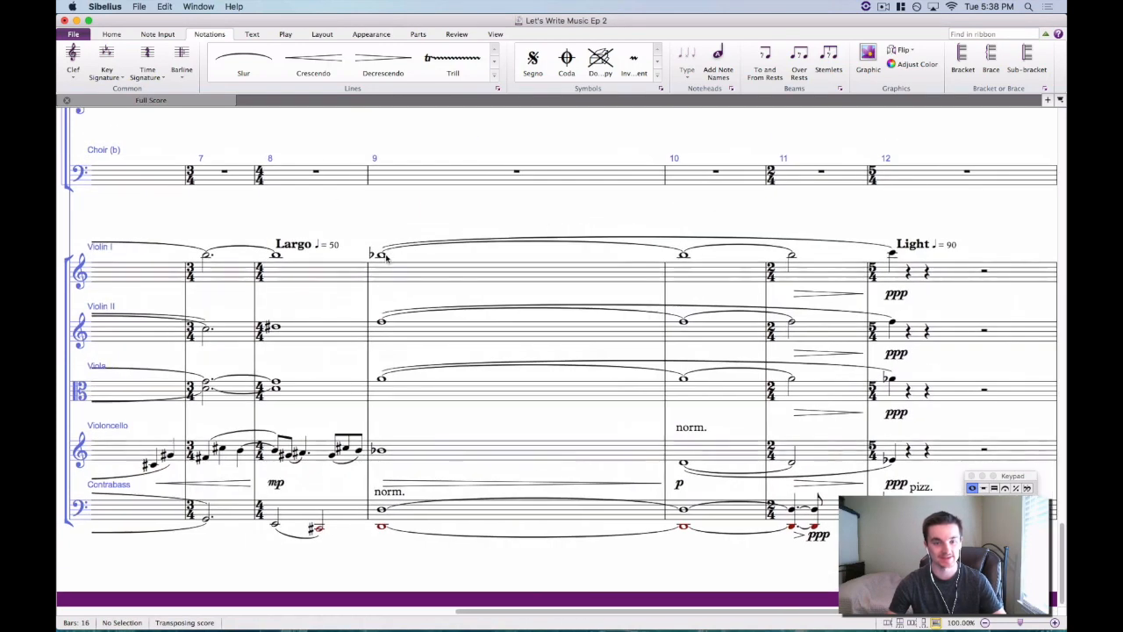
{"action": "left_click", "coordinate": [383, 254]}
{"action": "key", "text": "super+equal"}
{"action": "left_click_drag", "start_coordinate": [732, 195], "coordinate": [528, 161]}
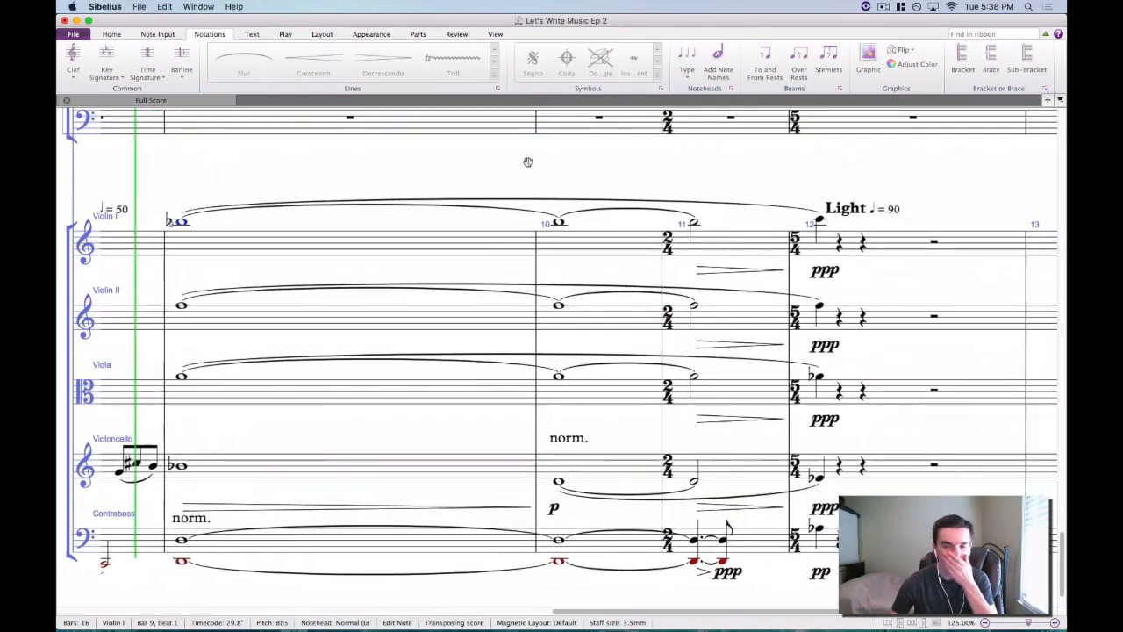
{"action": "key", "text": "space"}
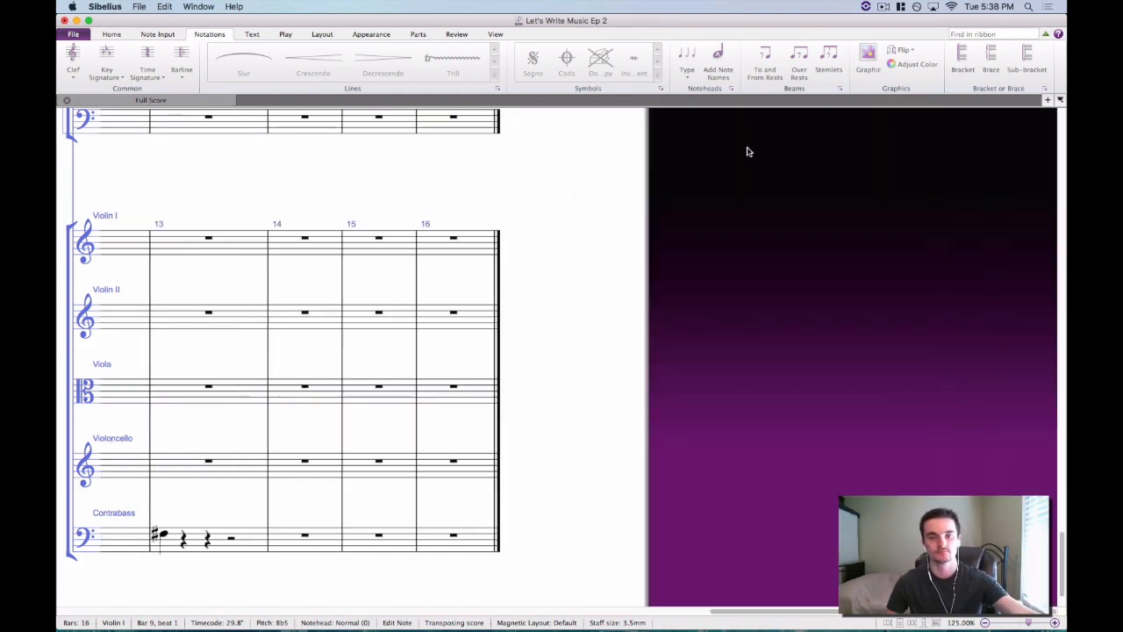
{"action": "left_click_drag", "start_coordinate": [355, 173], "coordinate": [632, 171]}
{"action": "key", "text": "space"}
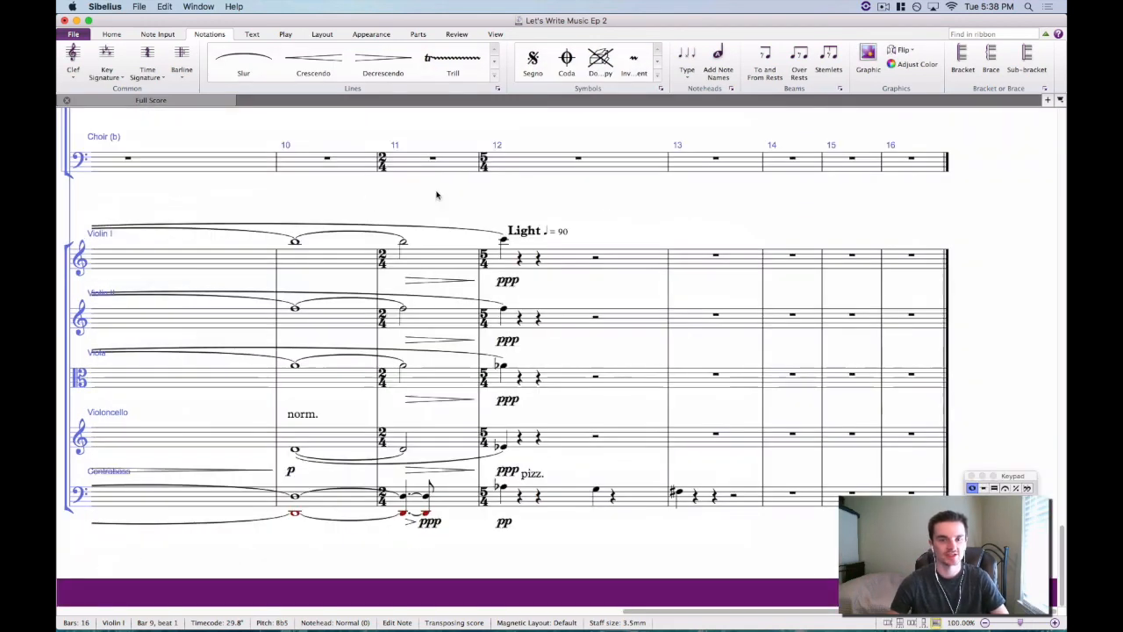
Set the opening bar 12 notes of Violin I, Violin II, viola and cello to eighth notes.
{"action": "left_click", "coordinate": [555, 272]}
{"action": "left_click", "coordinate": [567, 442], "text": "shift"}
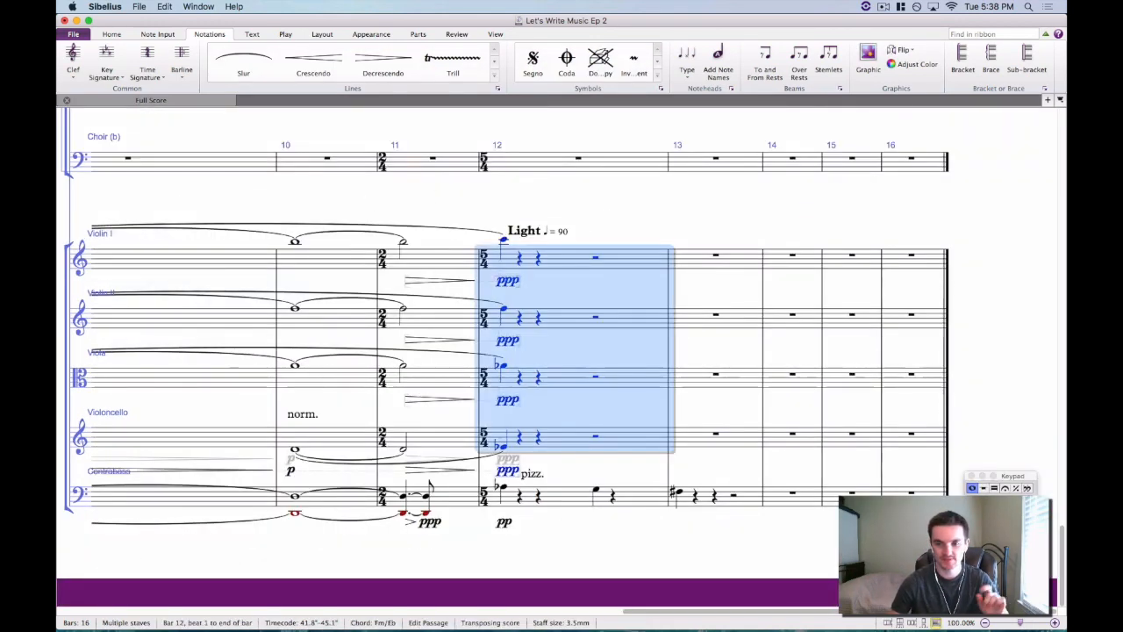
{"action": "left_click_drag", "start_coordinate": [471, 190], "coordinate": [667, 181]}
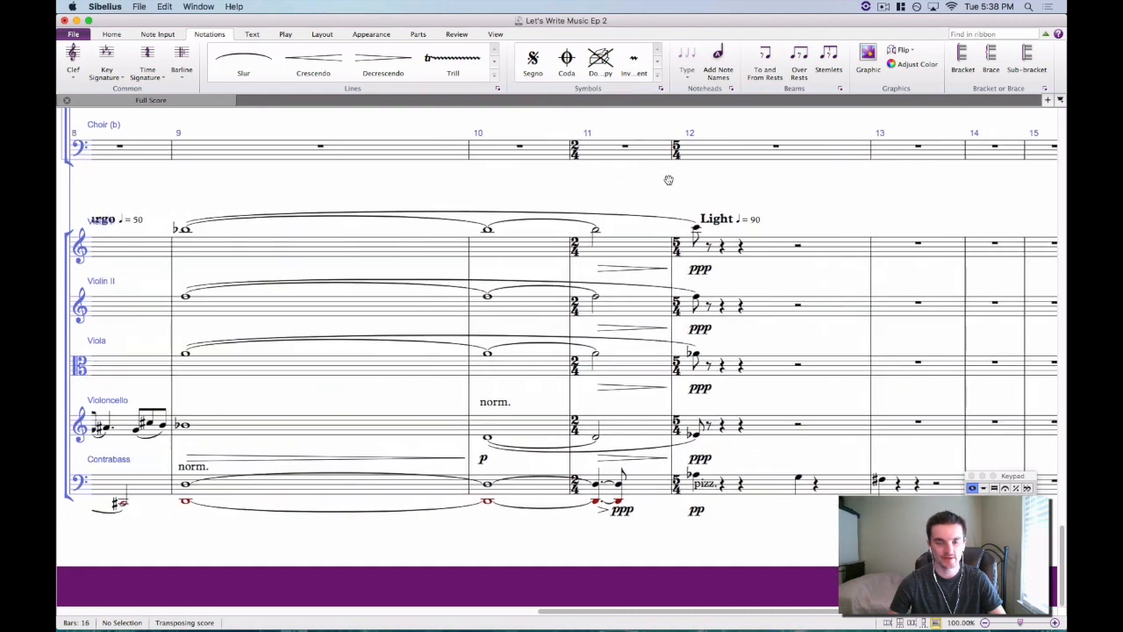
Delete the bar 11 decrescendo hairpins from Violin I, Violin II, viola and cello.
{"action": "left_click", "coordinate": [619, 266]}
{"action": "key", "text": "Delete"}
{"action": "left_click", "coordinate": [618, 326]}
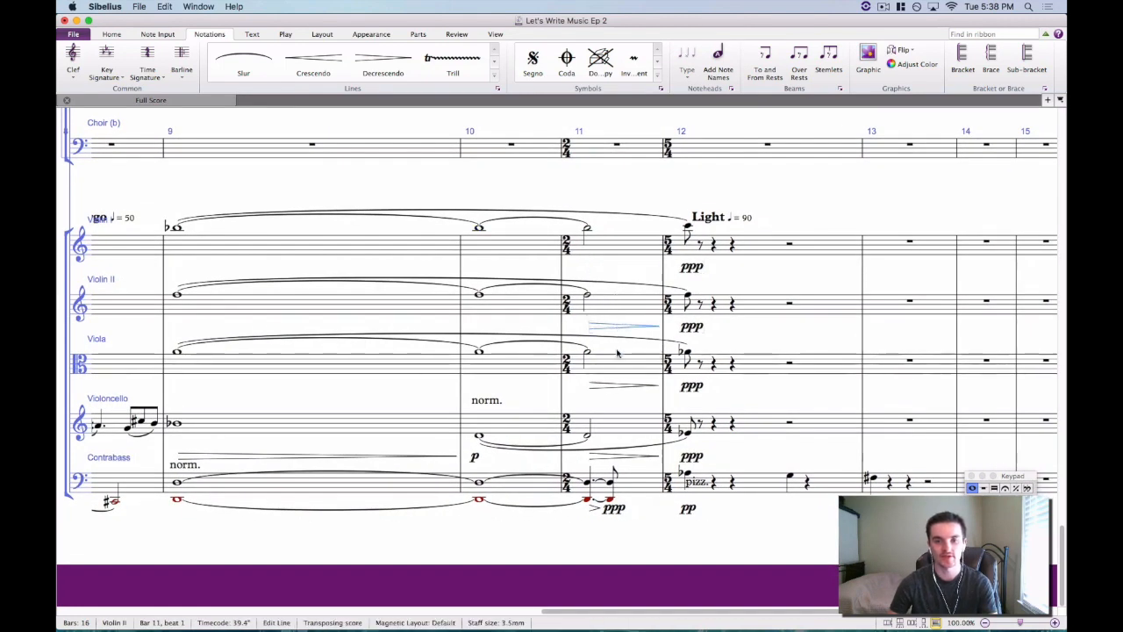
{"action": "key", "text": "Delete"}
{"action": "left_click", "coordinate": [618, 386]}
{"action": "key", "text": "Delete"}
{"action": "left_click", "coordinate": [626, 458]}
{"action": "key", "text": "Delete"}
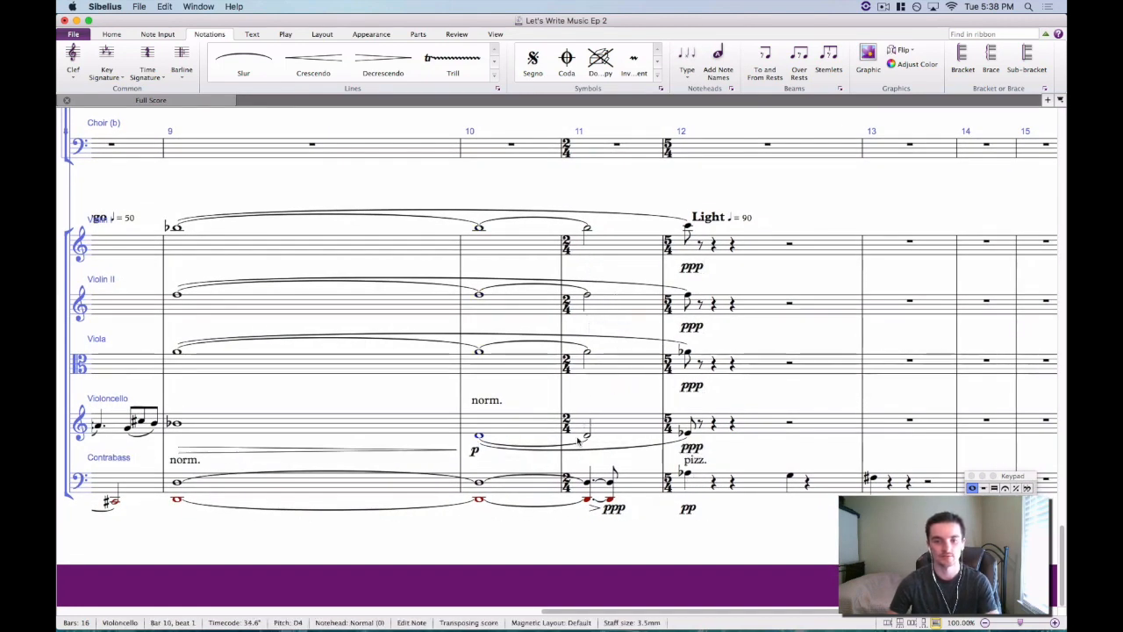
Replace the contrabass's short bar 11 hairpin with a decrescendo from the start of bar 10 to the ppp in bar 11.
{"action": "left_click", "coordinate": [524, 432]}
{"action": "left_click", "coordinate": [593, 510]}
{"action": "key", "text": "Delete"}
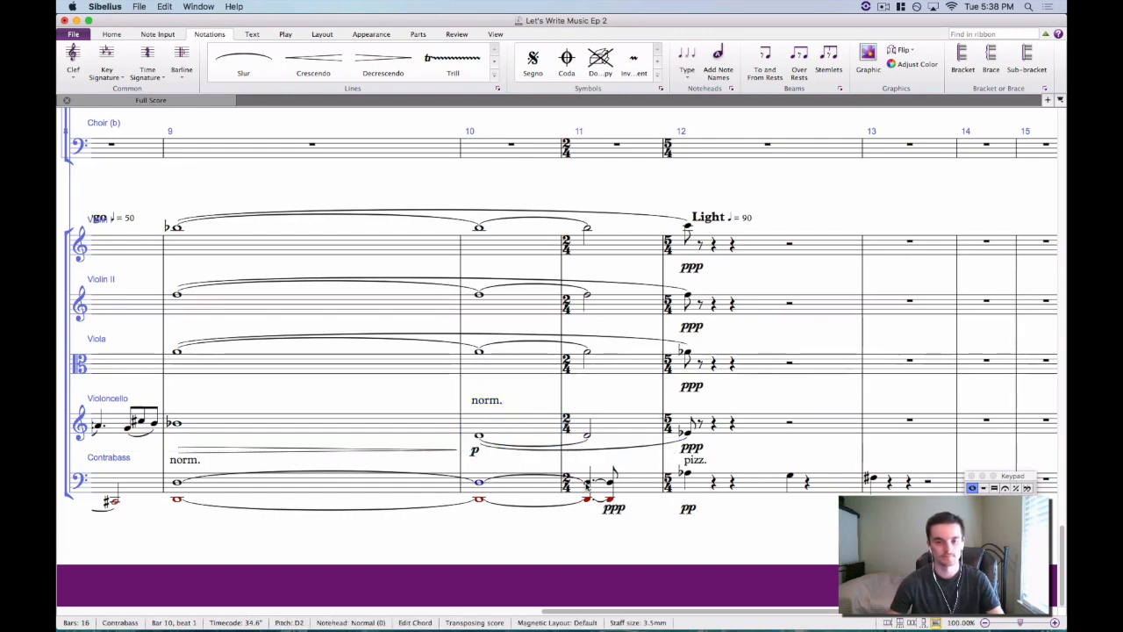
{"action": "left_click", "coordinate": [480, 483], "text": "shift"}
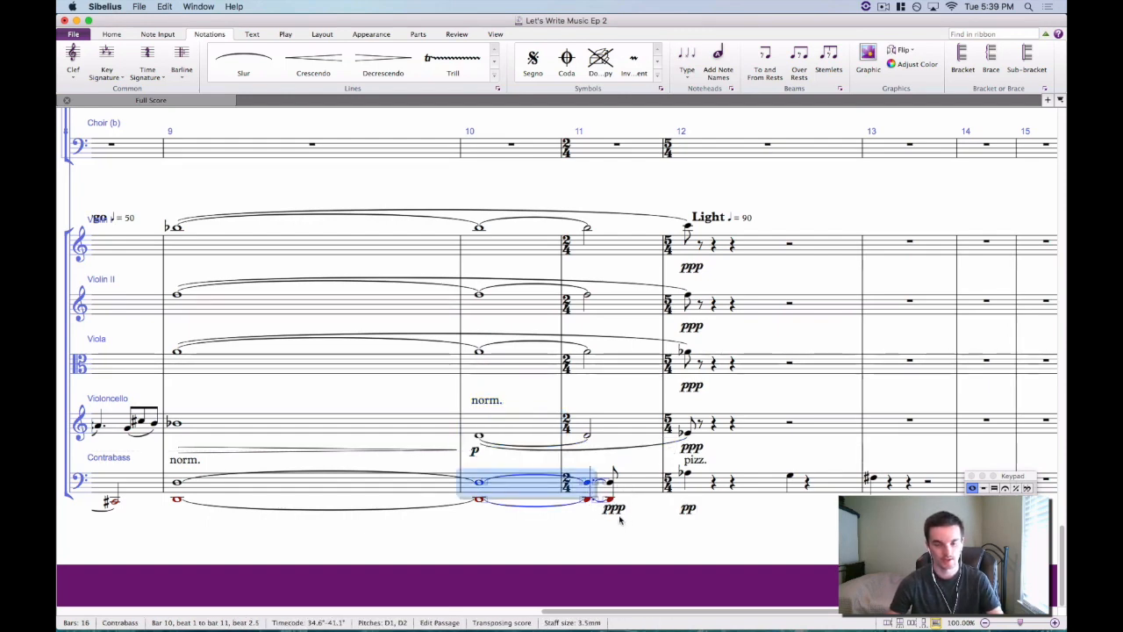
{"action": "key", "text": "shift+h"}
{"action": "left_click", "coordinate": [572, 544]}
Add decrescendo hairpins across bars 10 and 11 in the cello, viola, Violin II and Violin I.
{"action": "left_click", "coordinate": [520, 432]}
{"action": "left_click", "coordinate": [645, 426], "text": "shift"}
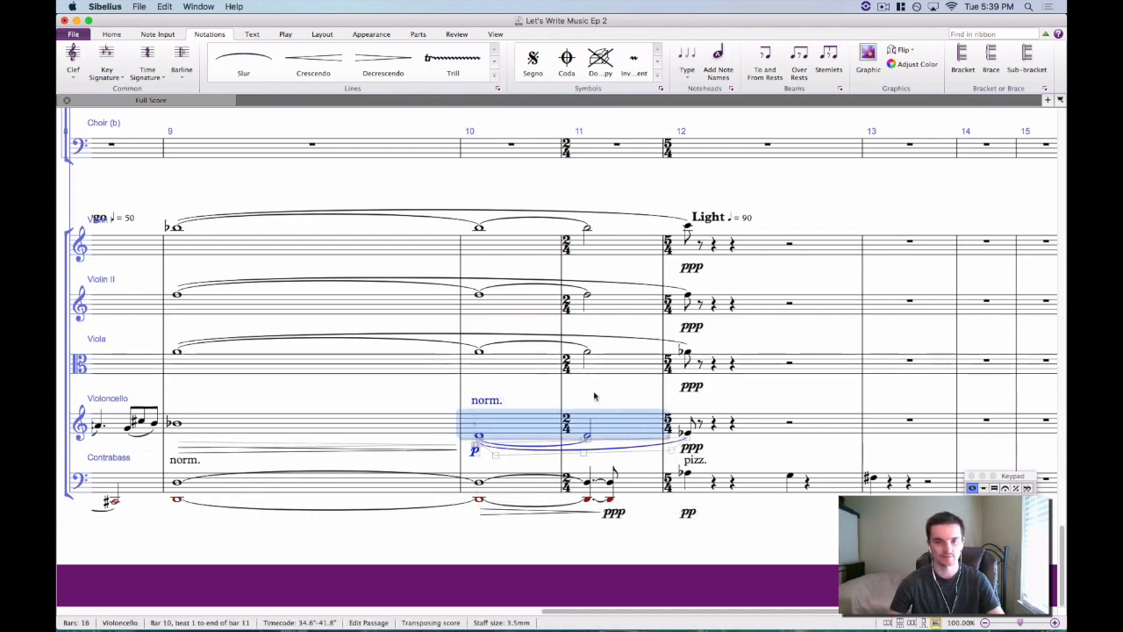
{"action": "key", "text": "shift+h"}
{"action": "left_click", "coordinate": [531, 369]}
{"action": "left_click", "coordinate": [617, 366], "text": "shift"}
{"action": "key", "text": "shift+h"}
{"action": "left_click", "coordinate": [530, 307]}
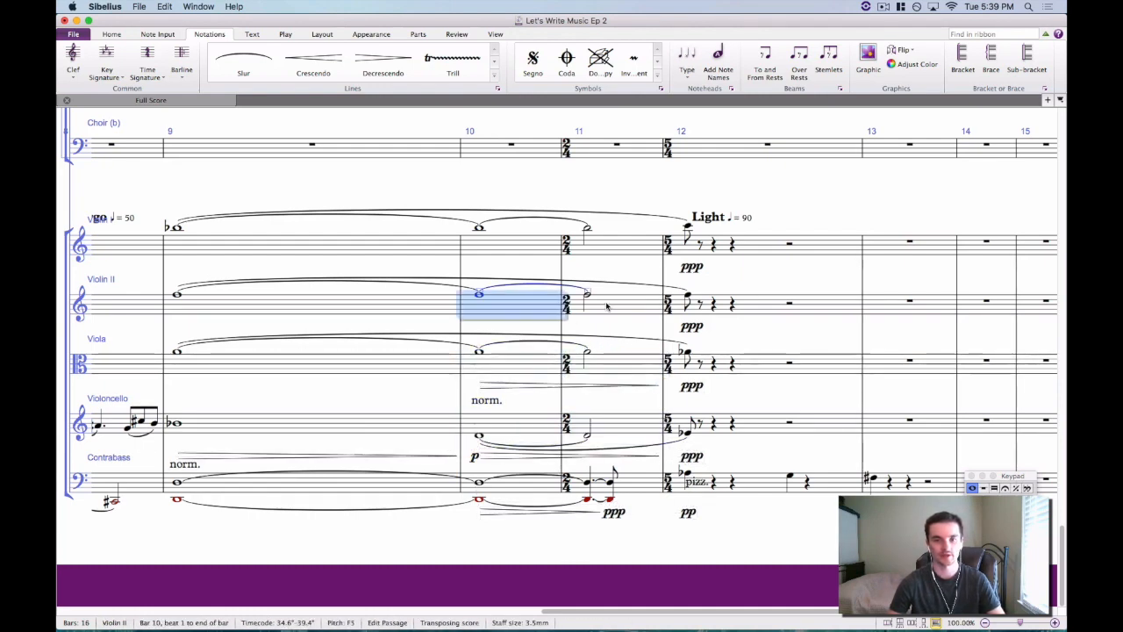
{"action": "left_click", "coordinate": [605, 306], "text": "shift"}
{"action": "key", "text": "shift+h"}
{"action": "left_click", "coordinate": [518, 239]}
{"action": "left_click", "coordinate": [615, 239], "text": "shift"}
{"action": "key", "text": "shift+h"}
{"action": "left_click", "coordinate": [604, 192]}
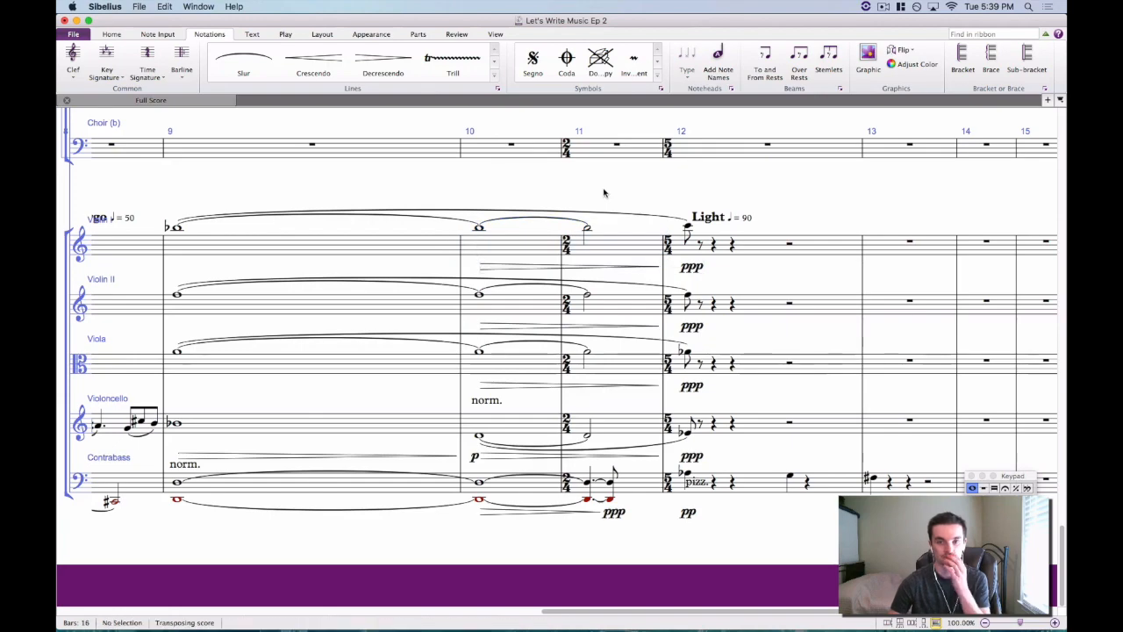
Delete the short bar 11 decrescendo hairpins before the ppp marks in the three lowest horn staves.
{"action": "scroll", "coordinate": [604, 192], "scroll_direction": "up", "scroll_amount": 10}
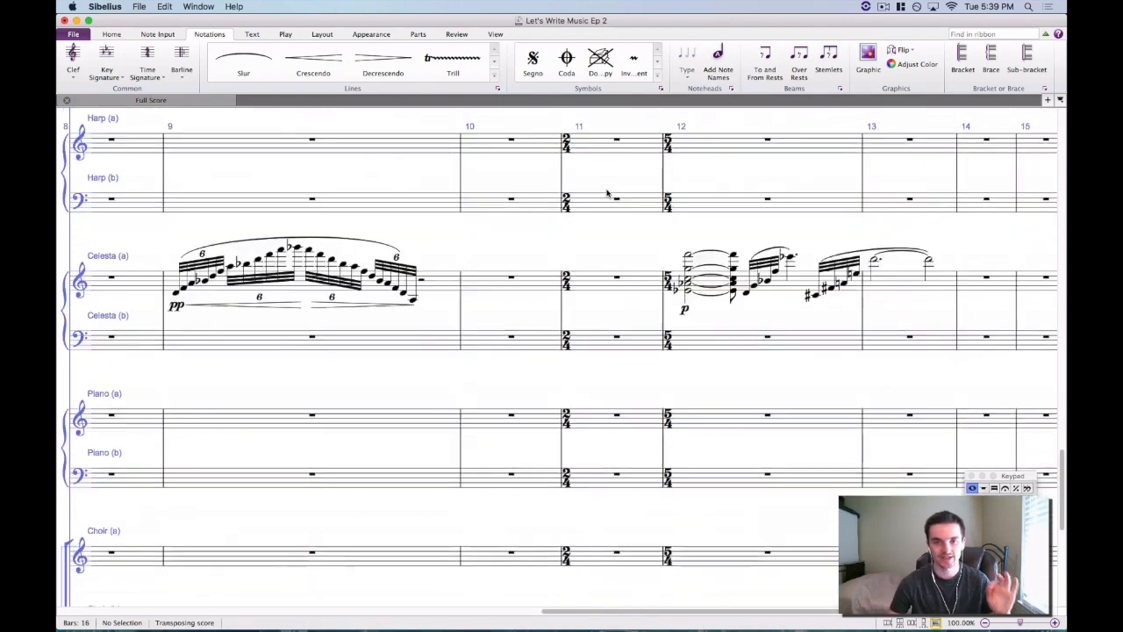
{"action": "scroll", "coordinate": [606, 193], "scroll_direction": "up", "scroll_amount": 3}
{"action": "scroll", "coordinate": [608, 187], "scroll_direction": "down", "scroll_amount": 3}
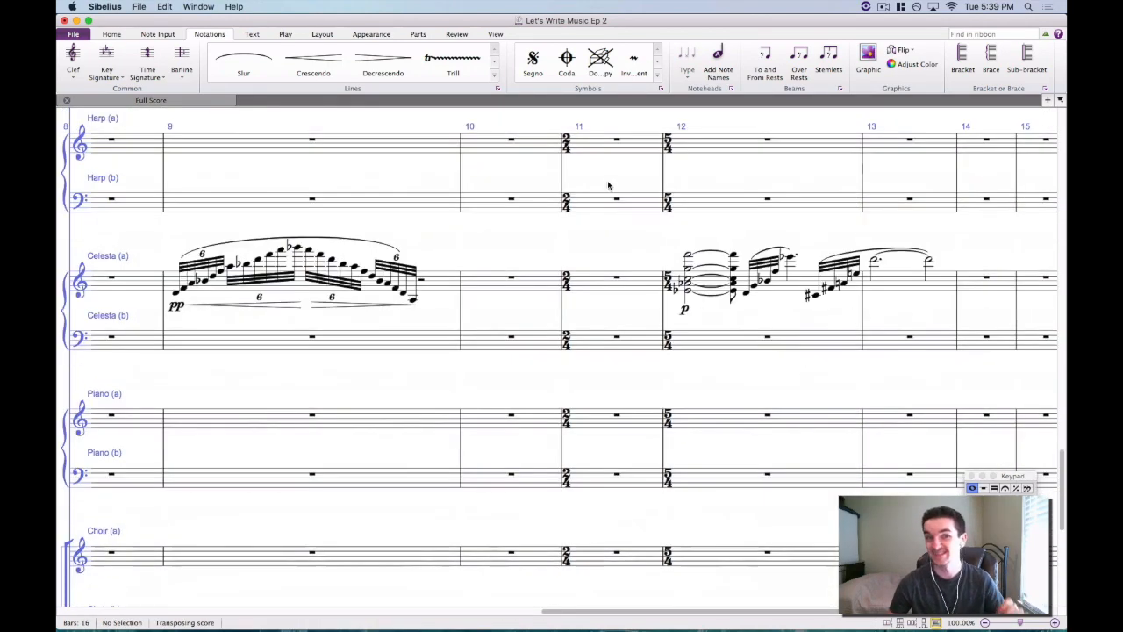
{"action": "scroll", "coordinate": [608, 185], "scroll_direction": "up", "scroll_amount": 15}
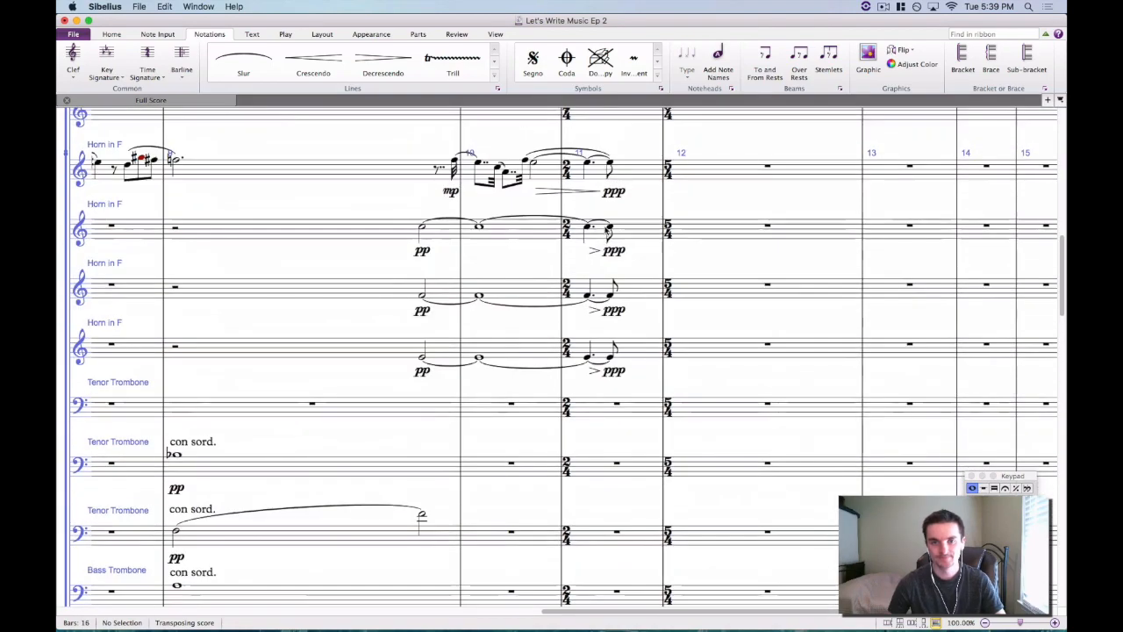
{"action": "scroll", "coordinate": [608, 230], "scroll_direction": "up", "scroll_amount": 5}
{"action": "scroll", "coordinate": [594, 254], "scroll_direction": "down", "scroll_amount": 2}
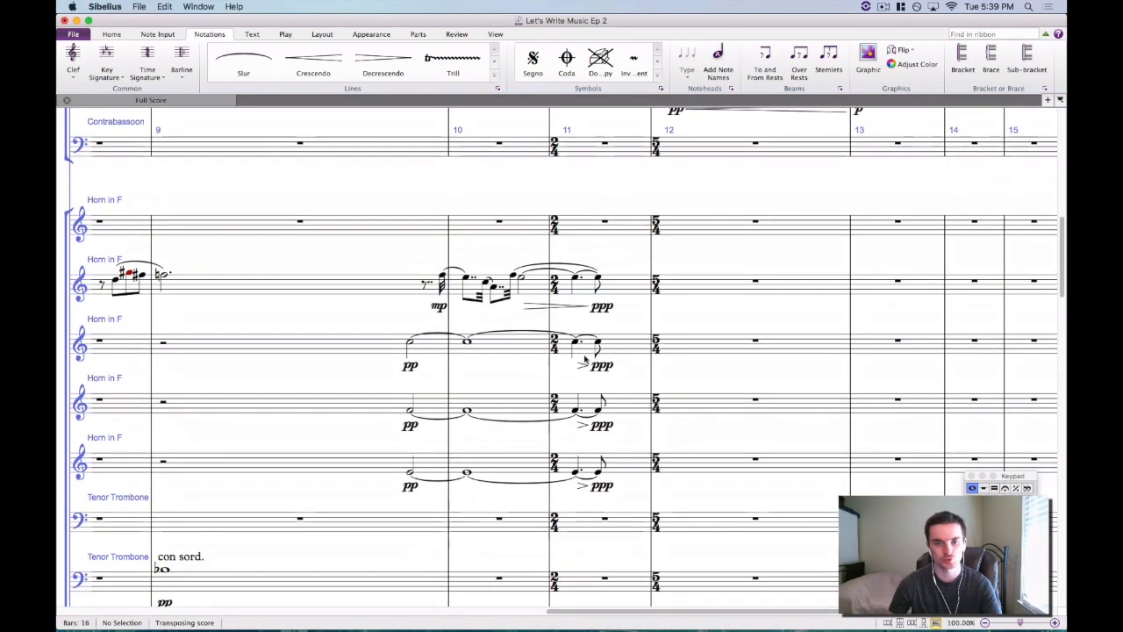
{"action": "left_click", "coordinate": [585, 367]}
{"action": "key", "text": "Delete"}
{"action": "left_click", "coordinate": [585, 426]}
{"action": "key", "text": "Delete"}
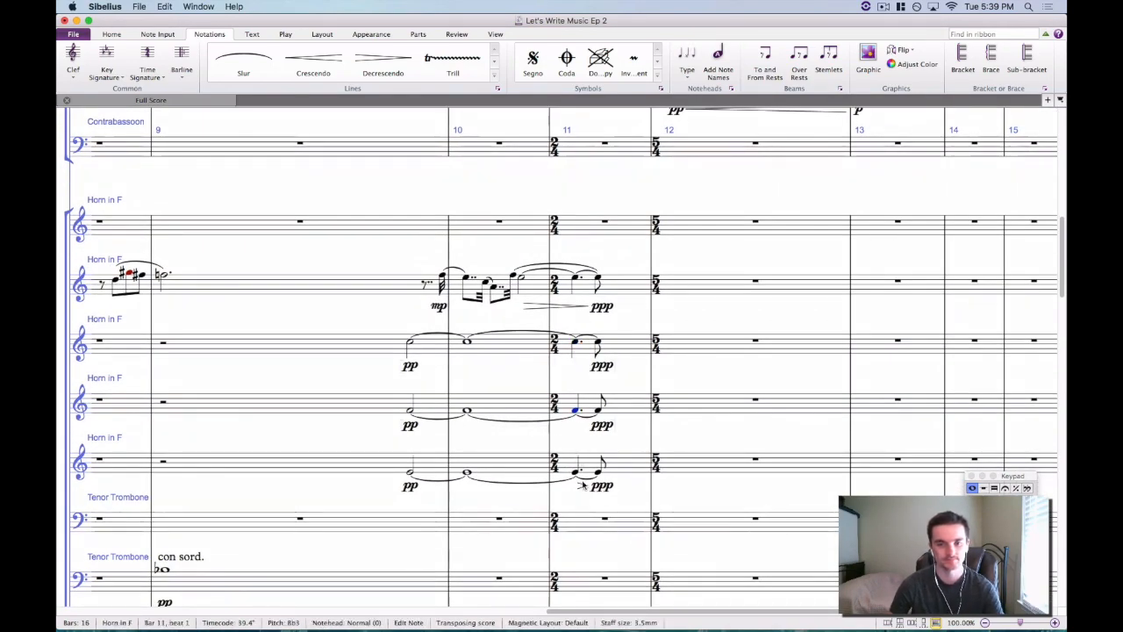
{"action": "left_click", "coordinate": [581, 486]}
{"action": "key", "text": "Delete"}
Add decrescendo hairpins from the bar 10 whole note to the first note of bar 11 in the three lowest horn staves.
{"action": "left_click", "coordinate": [467, 472]}
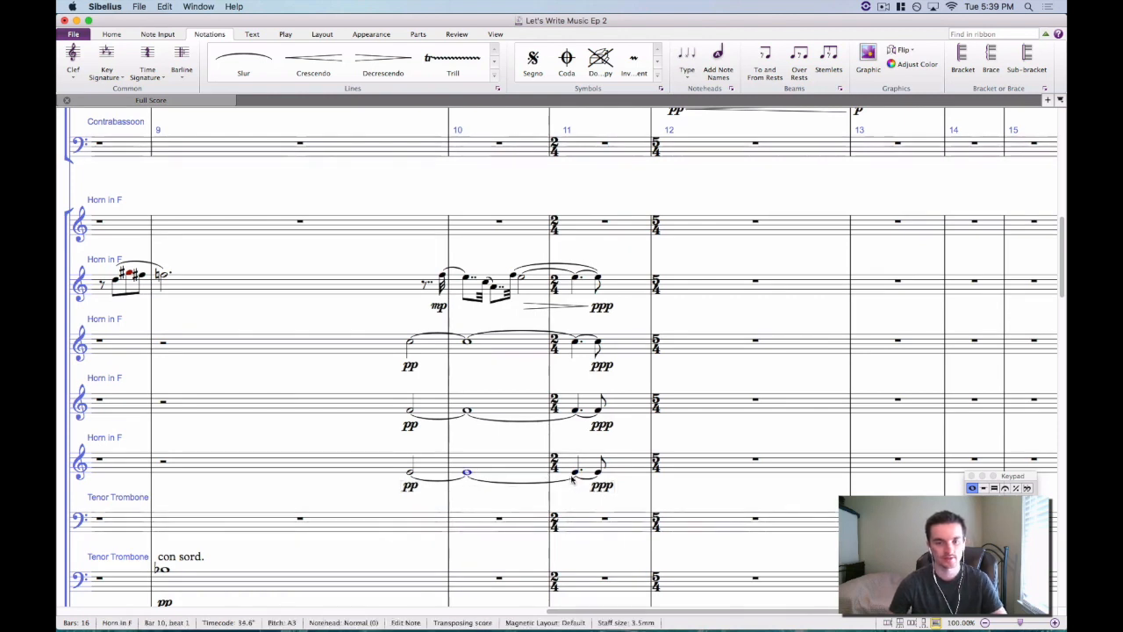
{"action": "left_click", "coordinate": [575, 473], "text": "shift"}
{"action": "key", "text": "shift+h"}
{"action": "left_click", "coordinate": [469, 410]}
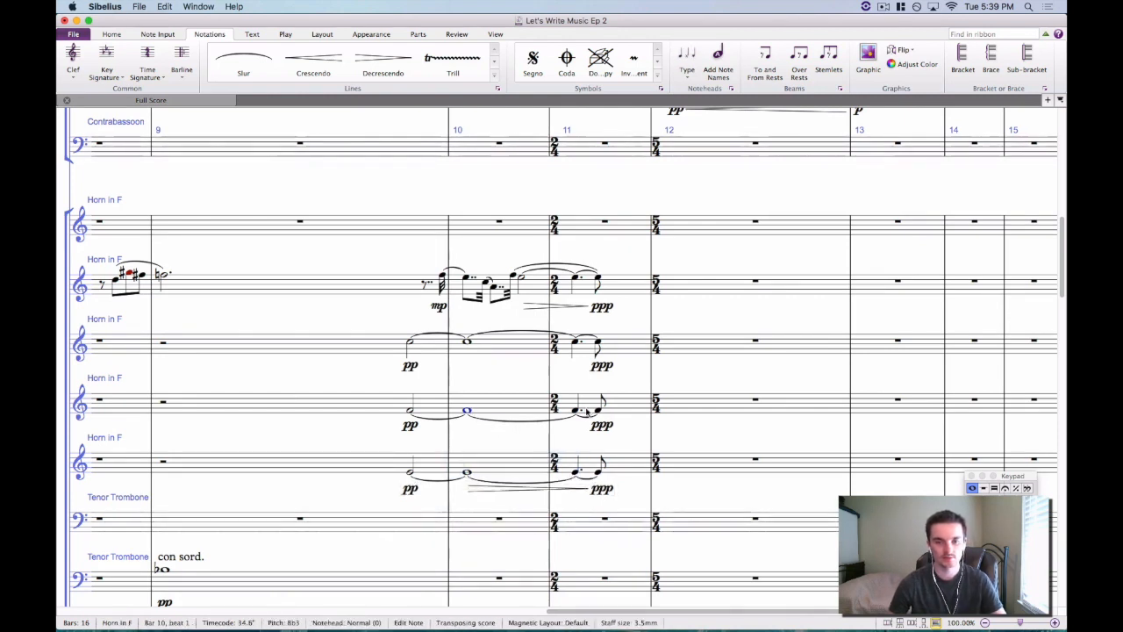
{"action": "left_click", "coordinate": [575, 412], "text": "shift"}
{"action": "key", "text": "shift+h"}
{"action": "left_click", "coordinate": [467, 341]}
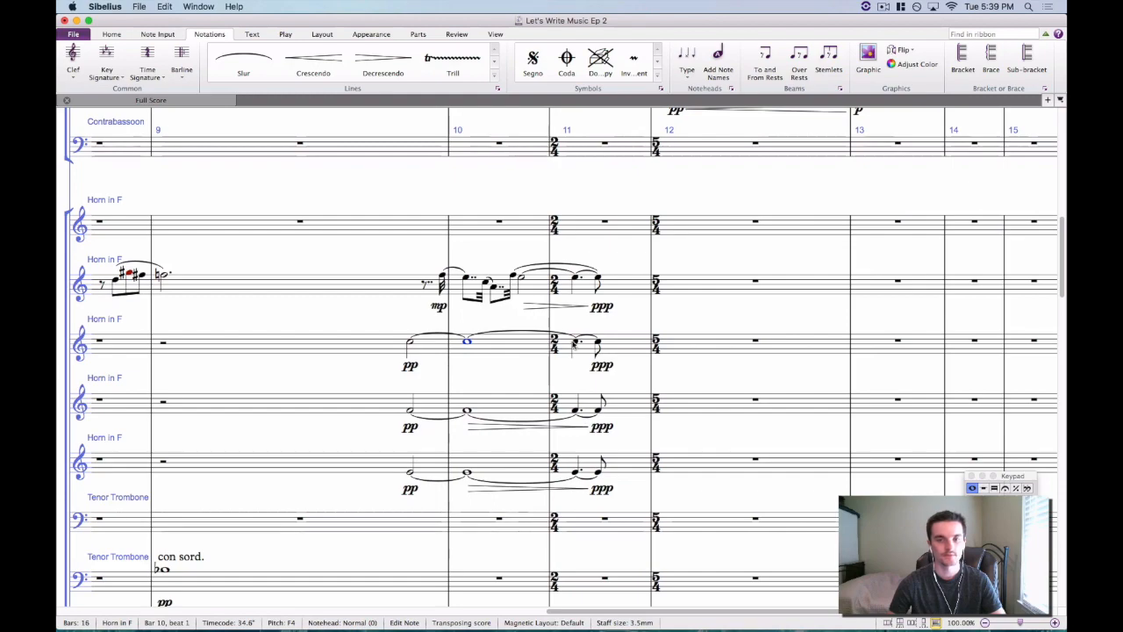
{"action": "left_click", "coordinate": [575, 342], "text": "shift"}
{"action": "key", "text": "shift+h"}
{"action": "left_click", "coordinate": [478, 183]}
Review bars 9 to 13 in the woodwind, brass, percussion and celesta staves.
{"action": "scroll", "coordinate": [478, 183], "scroll_direction": "up", "scroll_amount": 10}
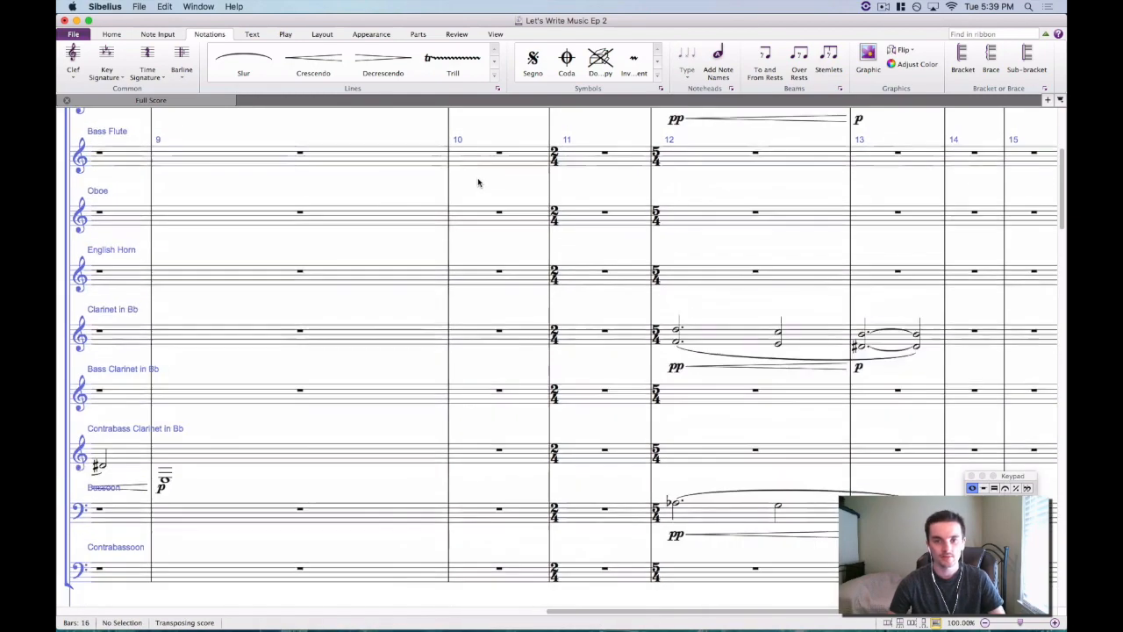
{"action": "scroll", "coordinate": [483, 183], "scroll_direction": "up", "scroll_amount": 3}
{"action": "scroll", "coordinate": [486, 185], "scroll_direction": "down", "scroll_amount": 15}
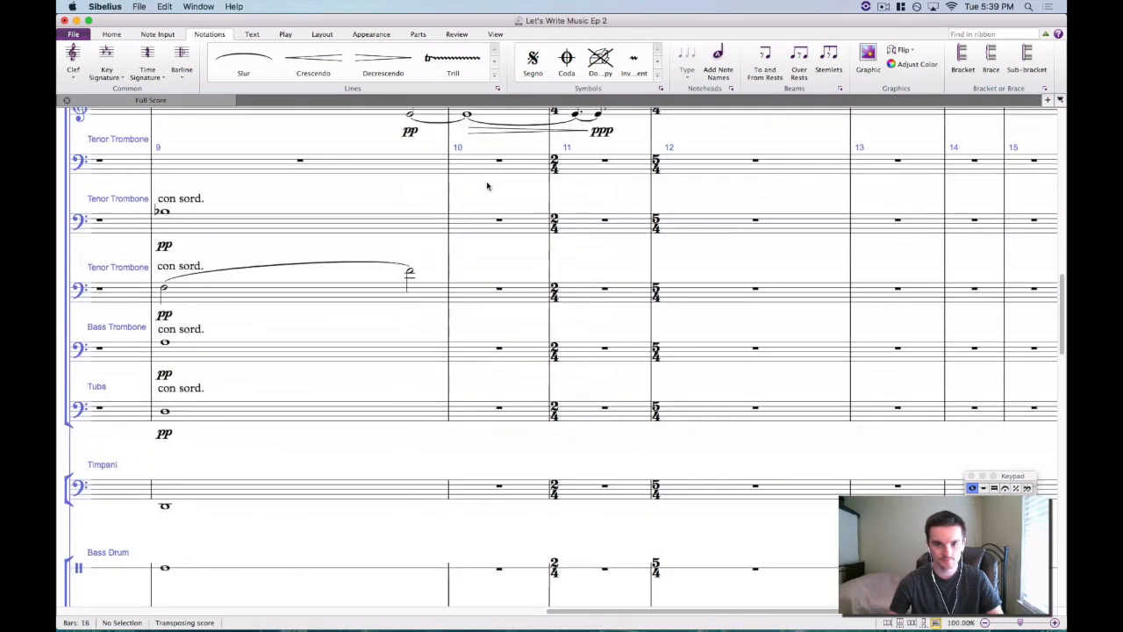
{"action": "scroll", "coordinate": [487, 185], "scroll_direction": "down", "scroll_amount": 15}
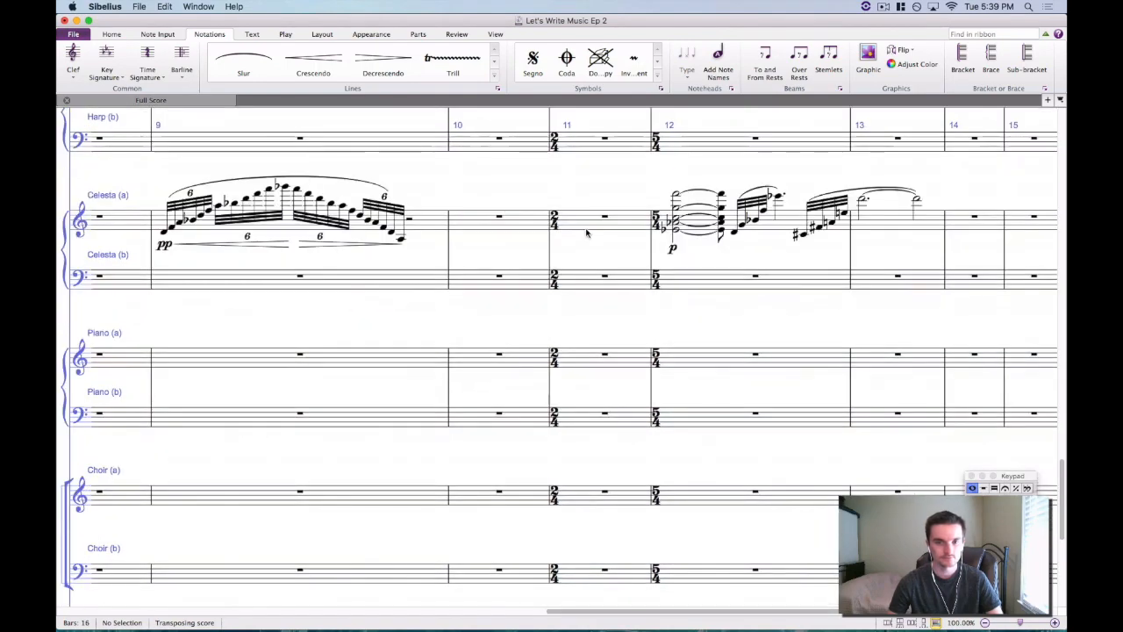
{"action": "left_click", "coordinate": [603, 222]}
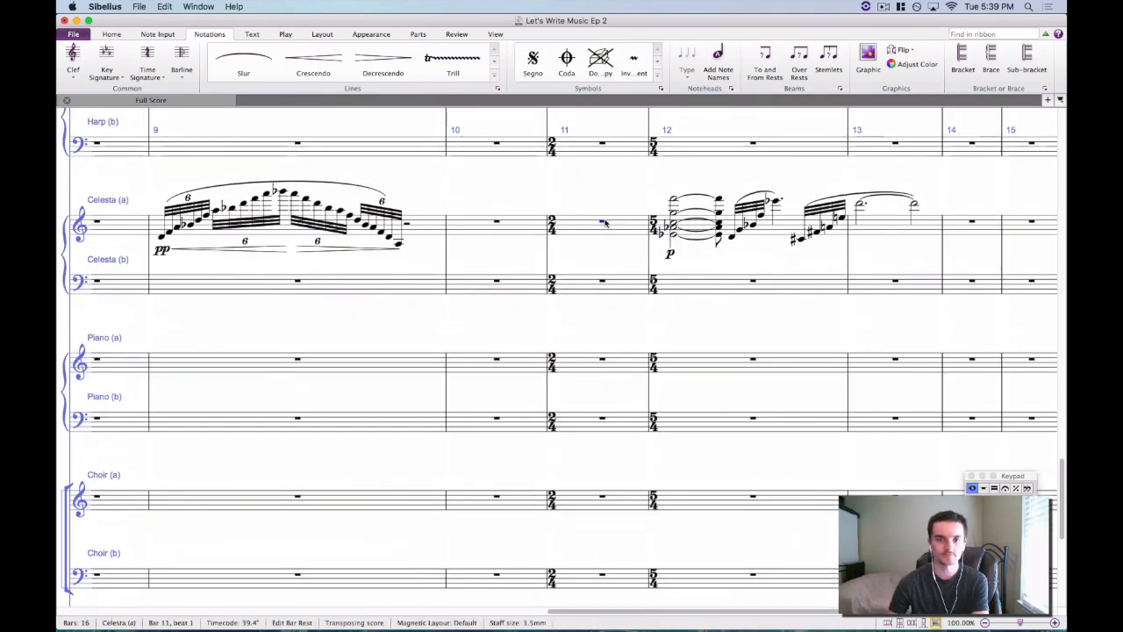
{"action": "scroll", "coordinate": [604, 211], "scroll_direction": "up", "scroll_amount": 5}
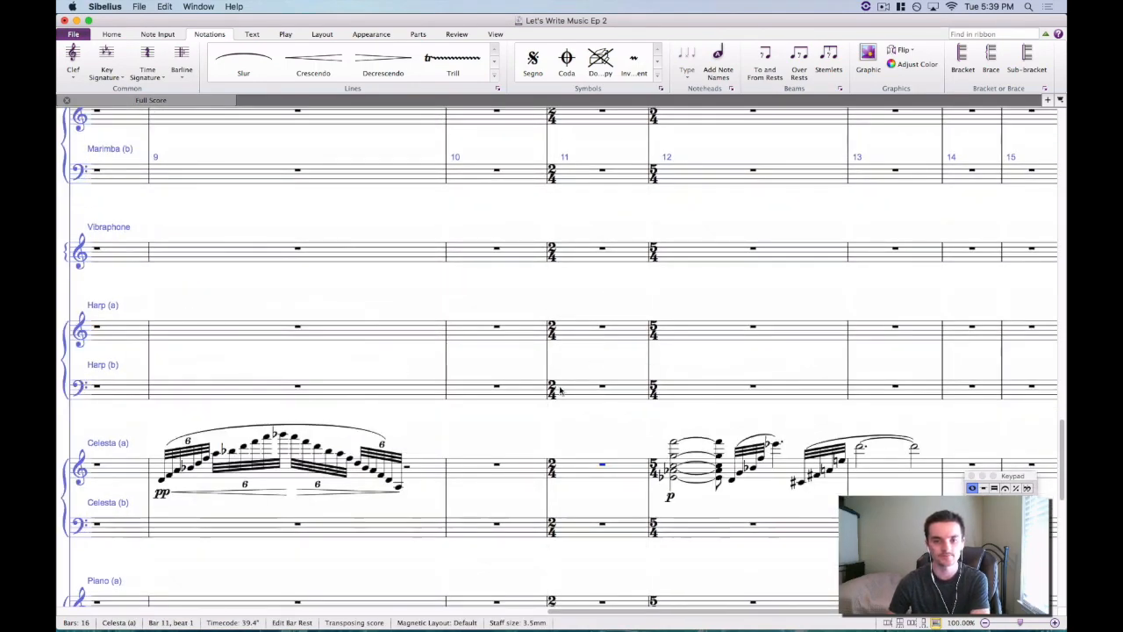
{"action": "scroll", "coordinate": [559, 389], "scroll_direction": "up", "scroll_amount": 20}
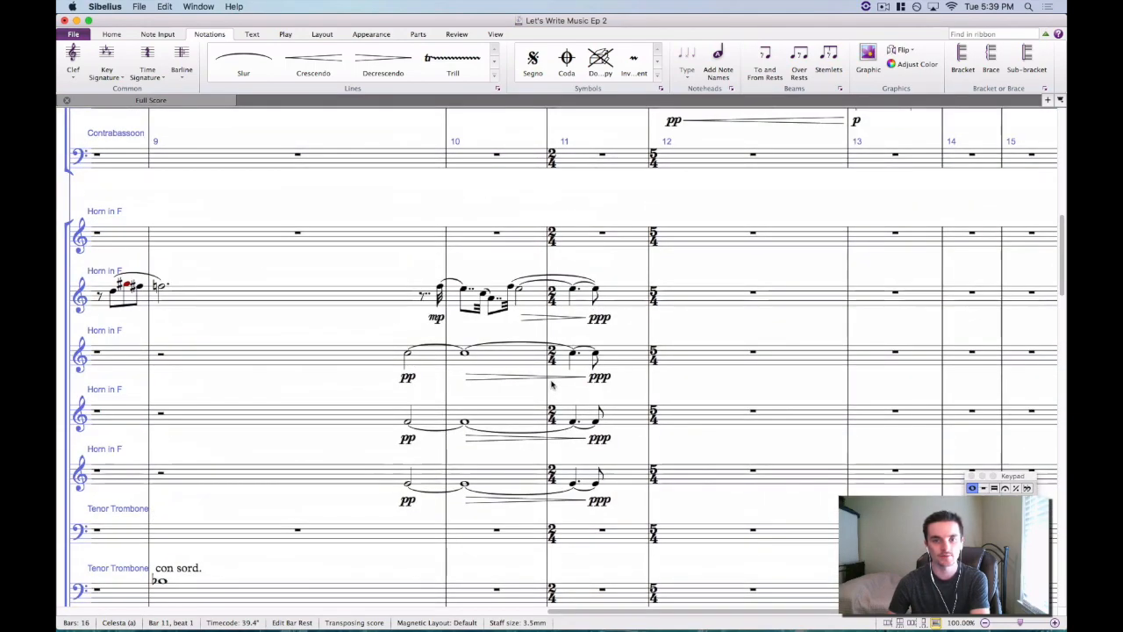
{"action": "scroll", "coordinate": [562, 384], "scroll_direction": "down", "scroll_amount": 4}
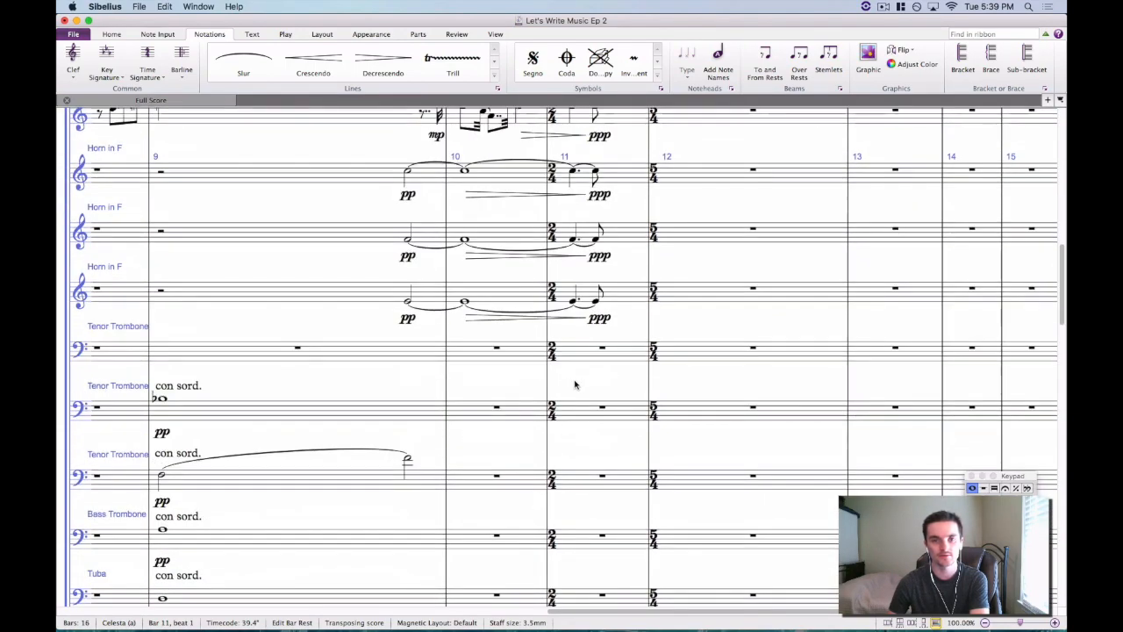
{"action": "scroll", "coordinate": [575, 384], "scroll_direction": "down", "scroll_amount": 15}
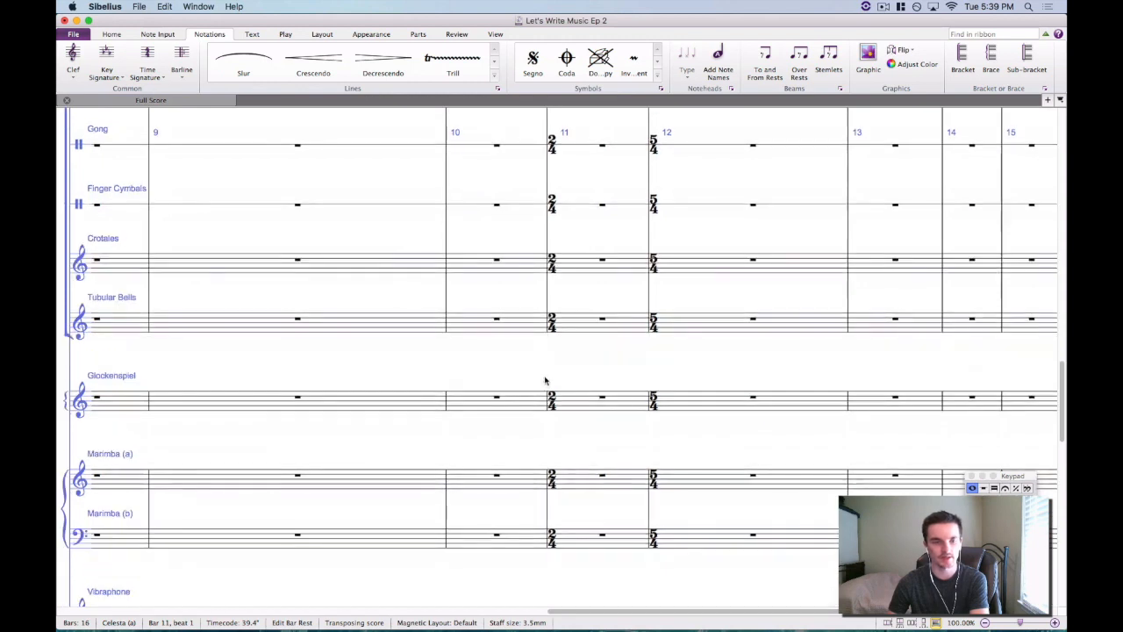
{"action": "left_click", "coordinate": [497, 400]}
{"action": "key", "text": "5"}
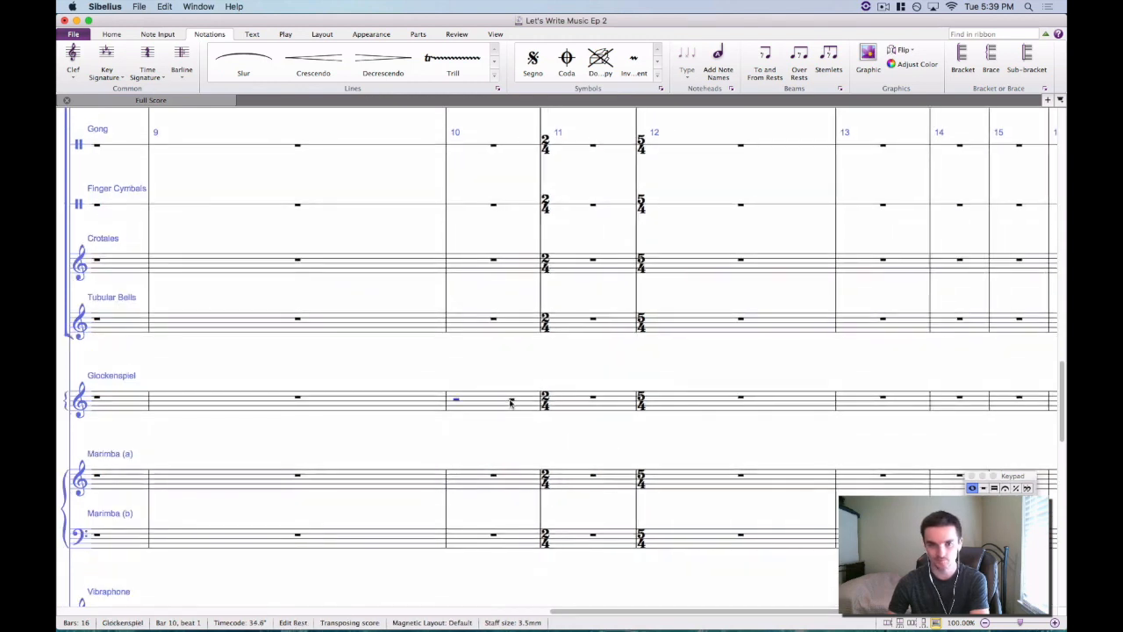
{"action": "left_click", "coordinate": [512, 401]}
{"action": "key", "text": "4"}
{"action": "key", "text": "3"}
{"action": "key", "text": "period"}
{"action": "left_click", "coordinate": [547, 405]}
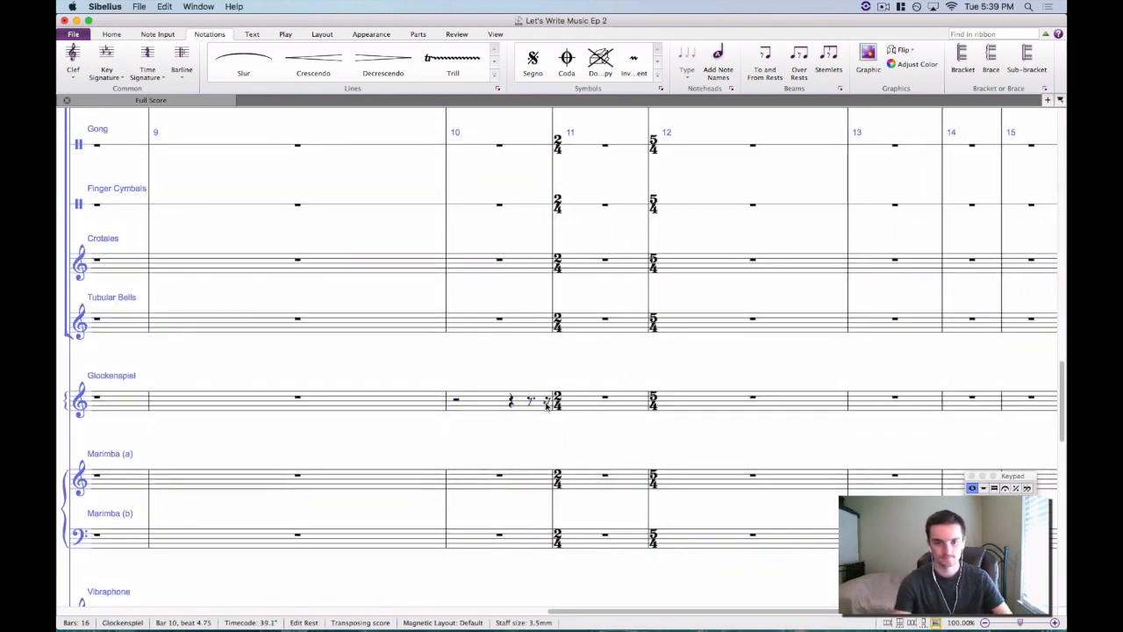
{"action": "key", "text": "a"}
{"action": "key", "text": "super+z"}
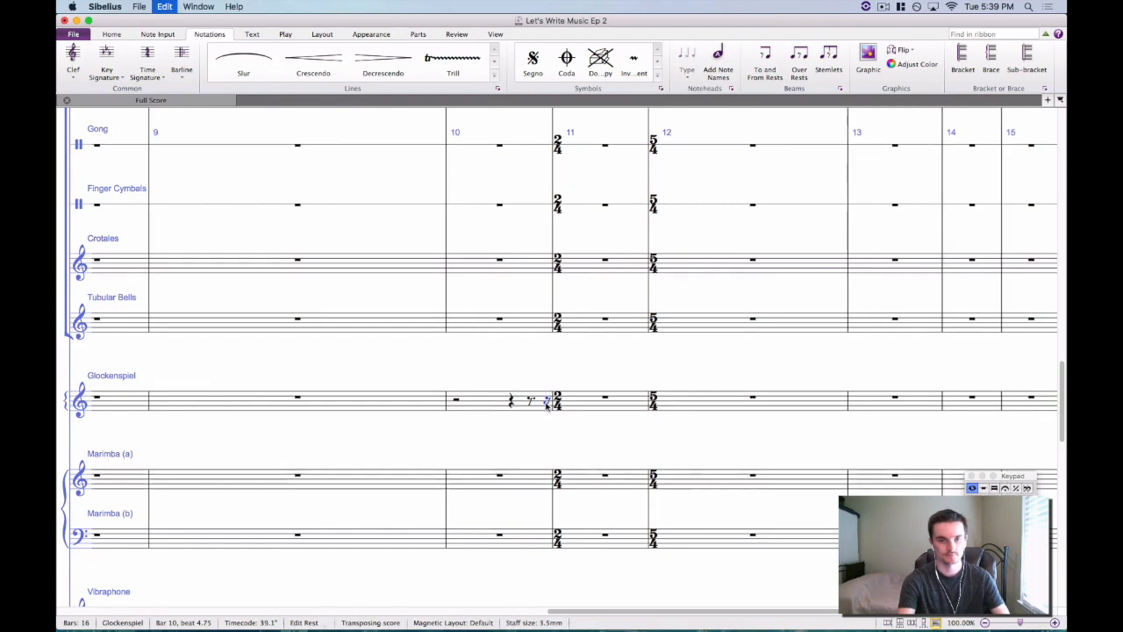
{"action": "left_click", "coordinate": [498, 392]}
{"action": "key", "text": "Delete"}
Subdivide the Vibraphone's bar 10 rest and enter a sixteenth-note B♭5 at the end of the bar.
{"action": "scroll", "coordinate": [487, 452], "scroll_direction": "down", "scroll_amount": 5}
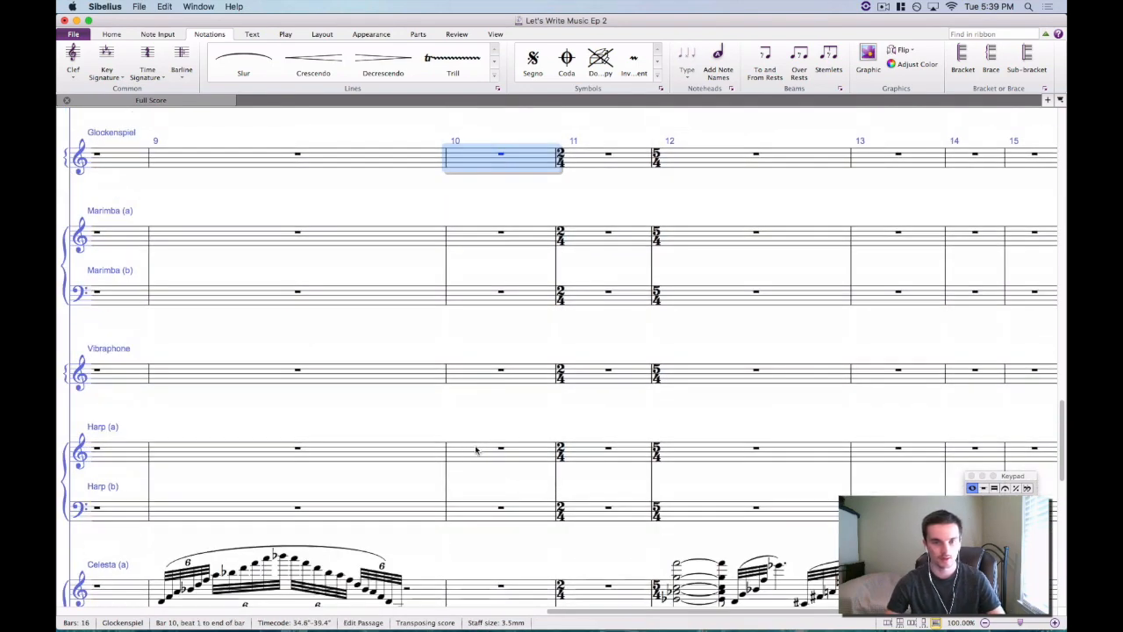
{"action": "left_click", "coordinate": [491, 385]}
{"action": "key", "text": "super+v"}
{"action": "left_click", "coordinate": [531, 375]}
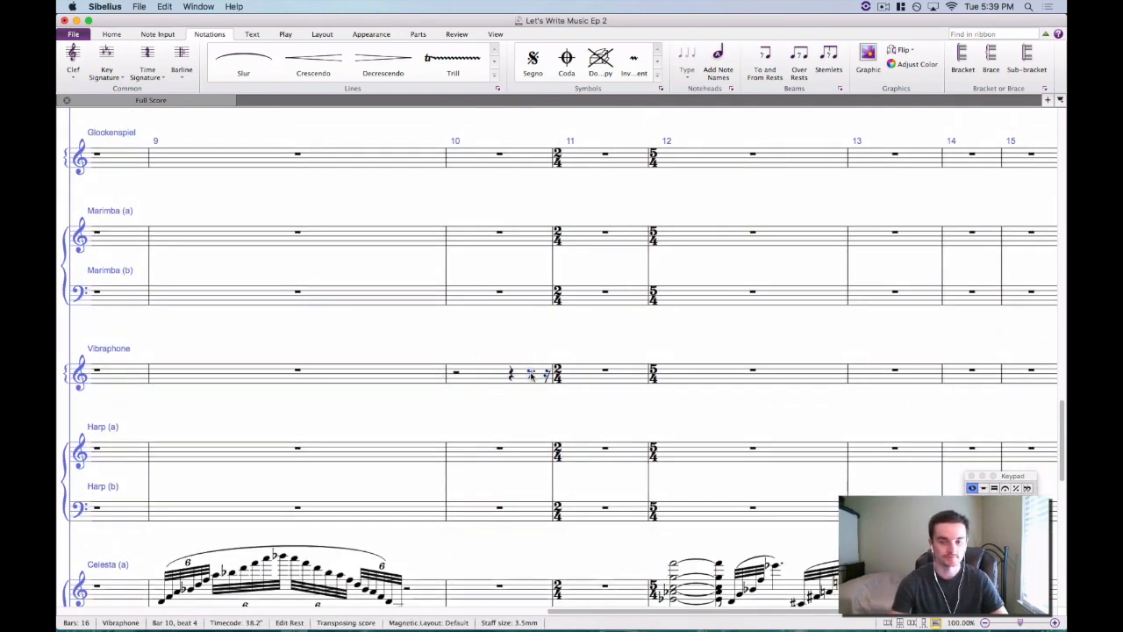
{"action": "left_click", "coordinate": [548, 377]}
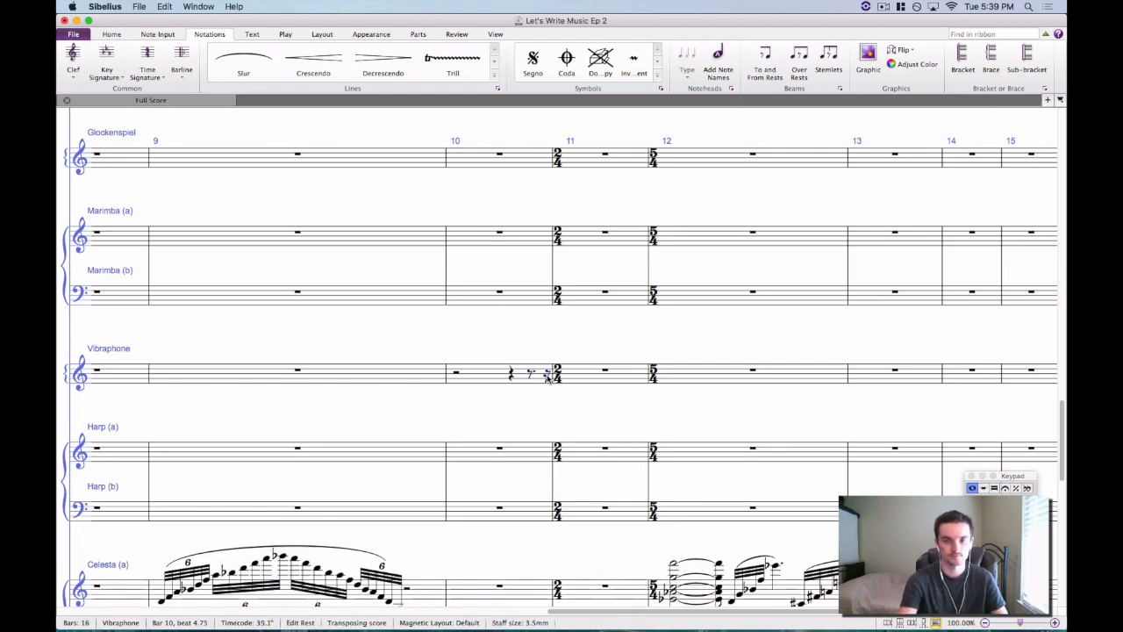
{"action": "key", "text": "b"}
{"action": "key", "text": "super+z"}
{"action": "key", "text": "b"}
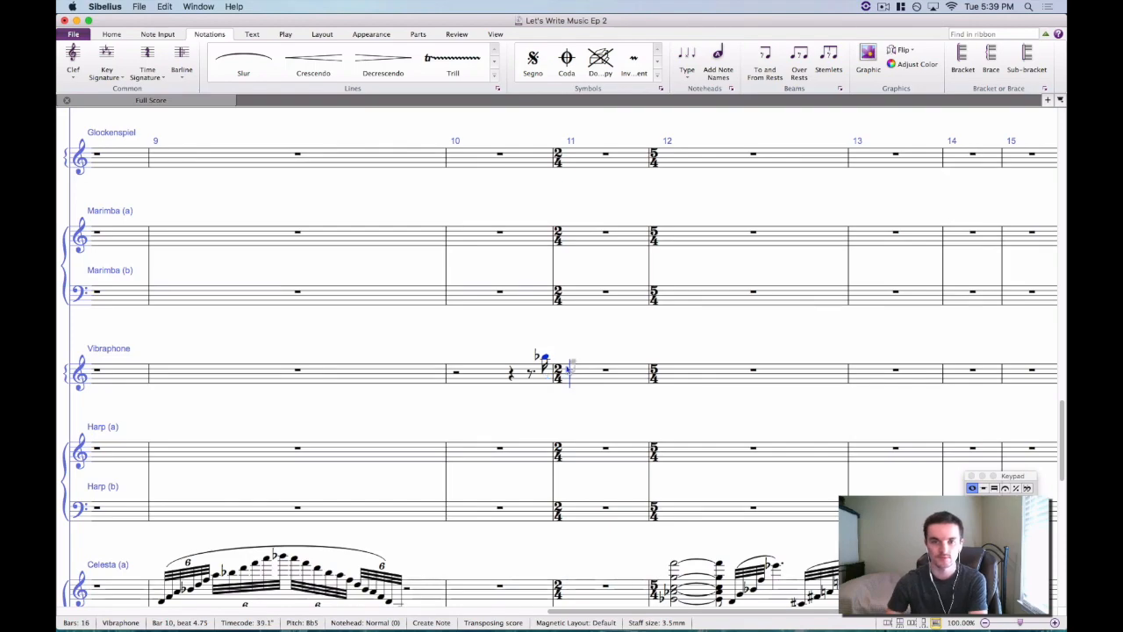
Enter a double-dotted eighth-note A5 and a thirty-second-note F5 on beat 1 of bar 11 in the Vibraphone.
{"action": "scroll", "coordinate": [569, 368], "scroll_direction": "up", "scroll_amount": 15}
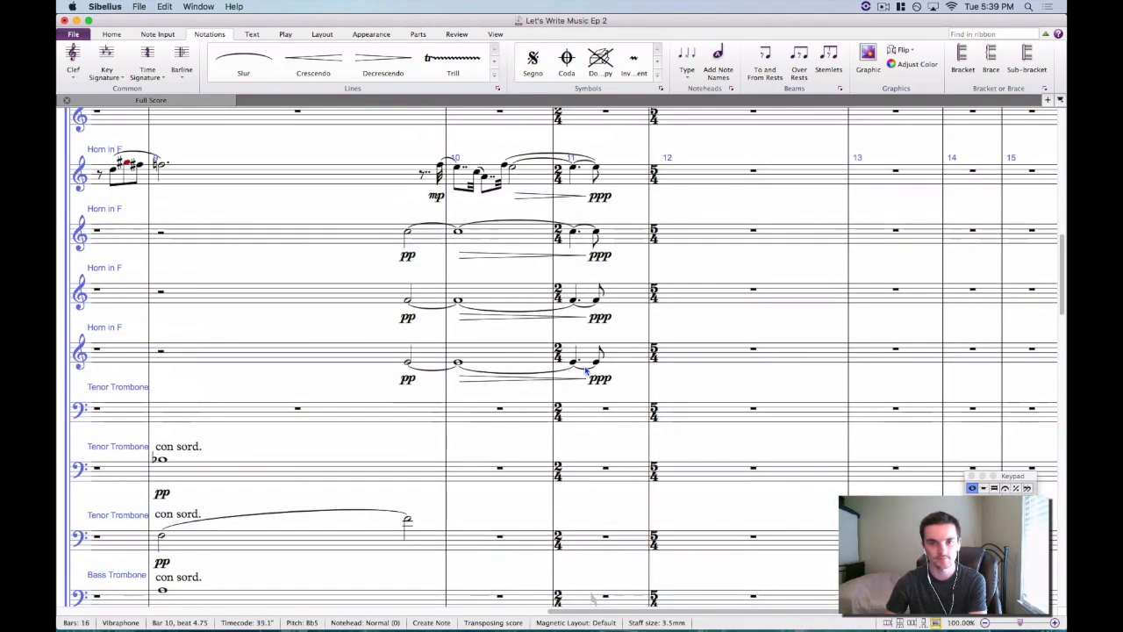
{"action": "scroll", "coordinate": [586, 368], "scroll_direction": "down", "scroll_amount": 10}
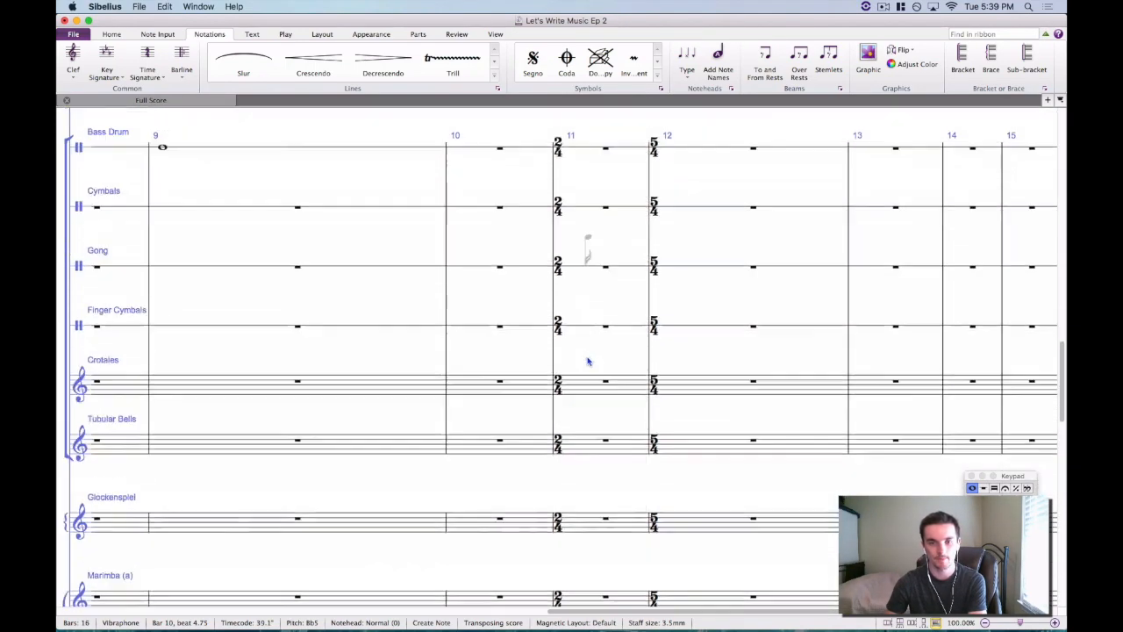
{"action": "scroll", "coordinate": [588, 361], "scroll_direction": "down", "scroll_amount": 6}
{"action": "left_click", "coordinate": [589, 355]}
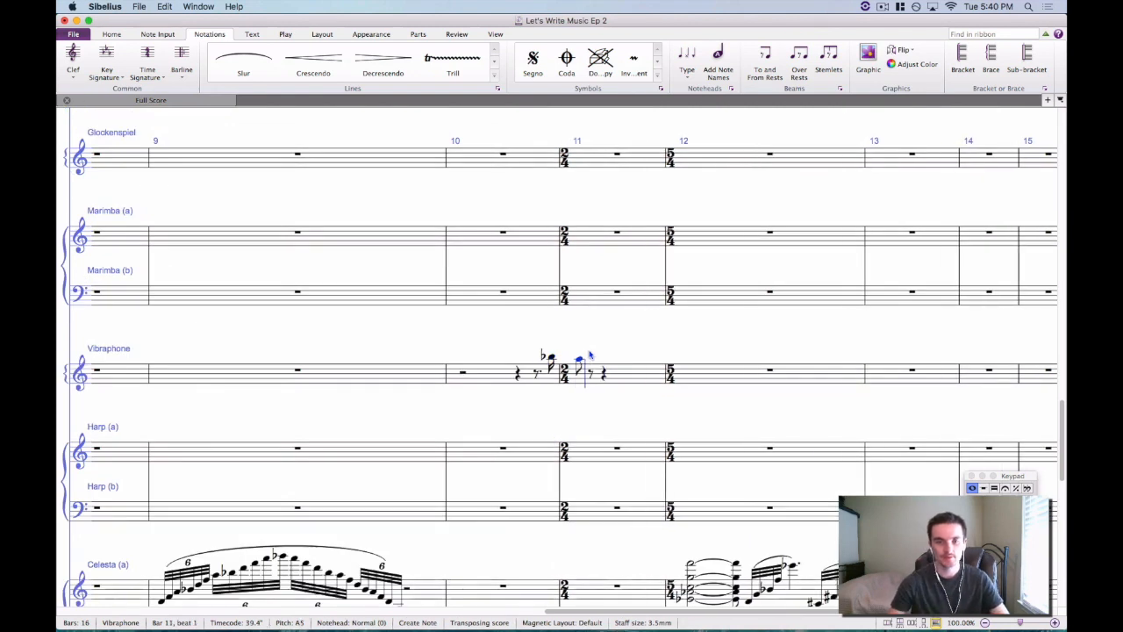
{"action": "key", "text": "Escape"}
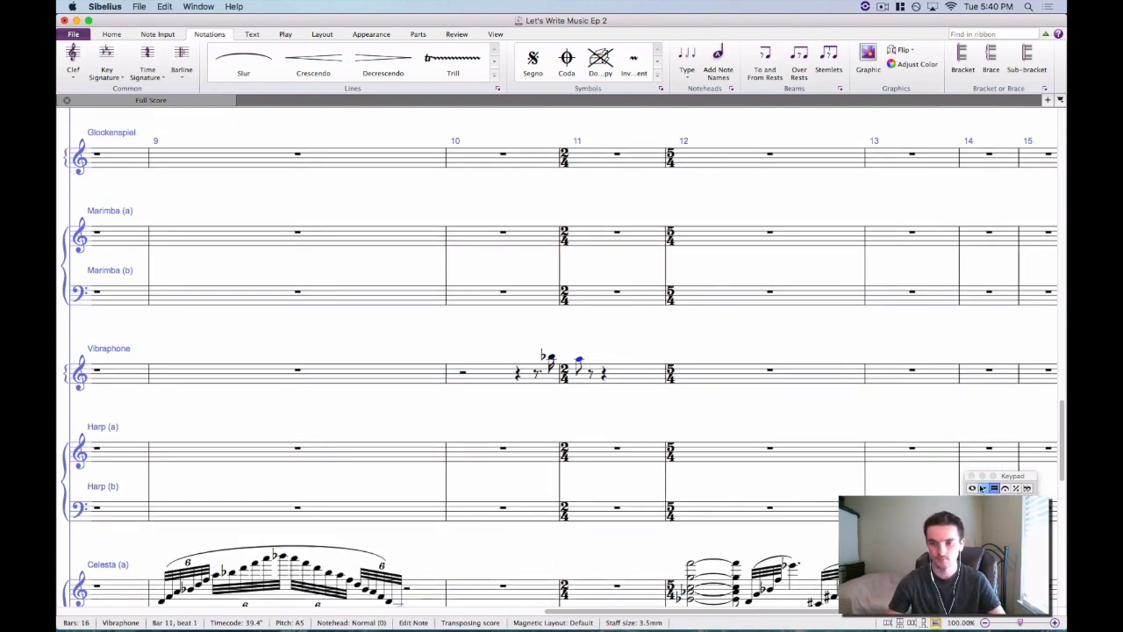
{"action": "key", "text": "period"}
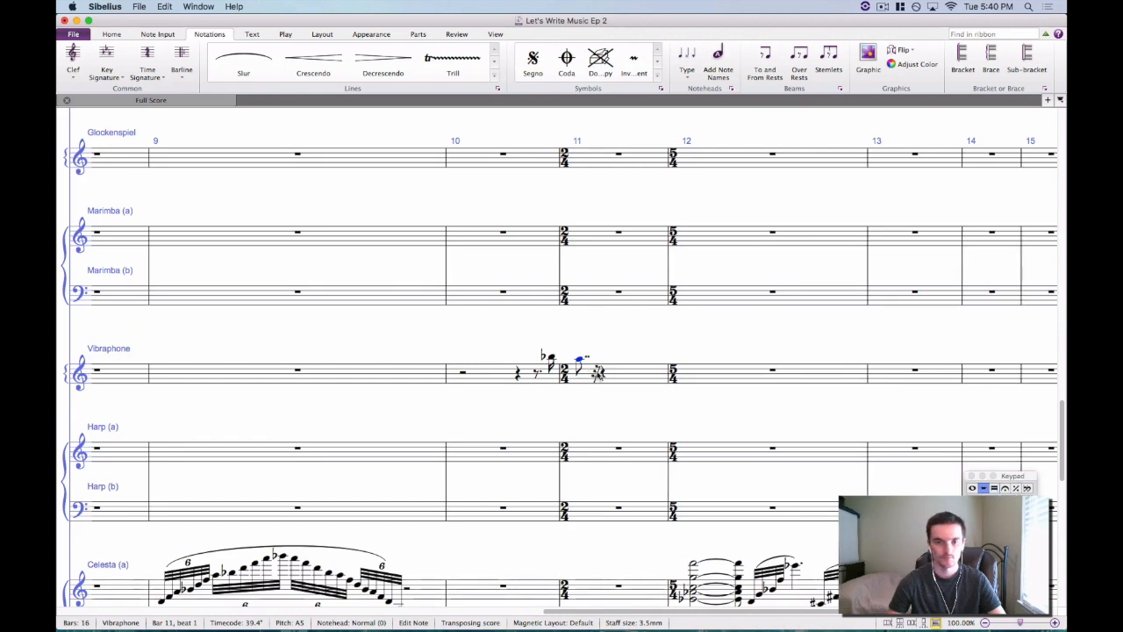
{"action": "key", "text": "f"}
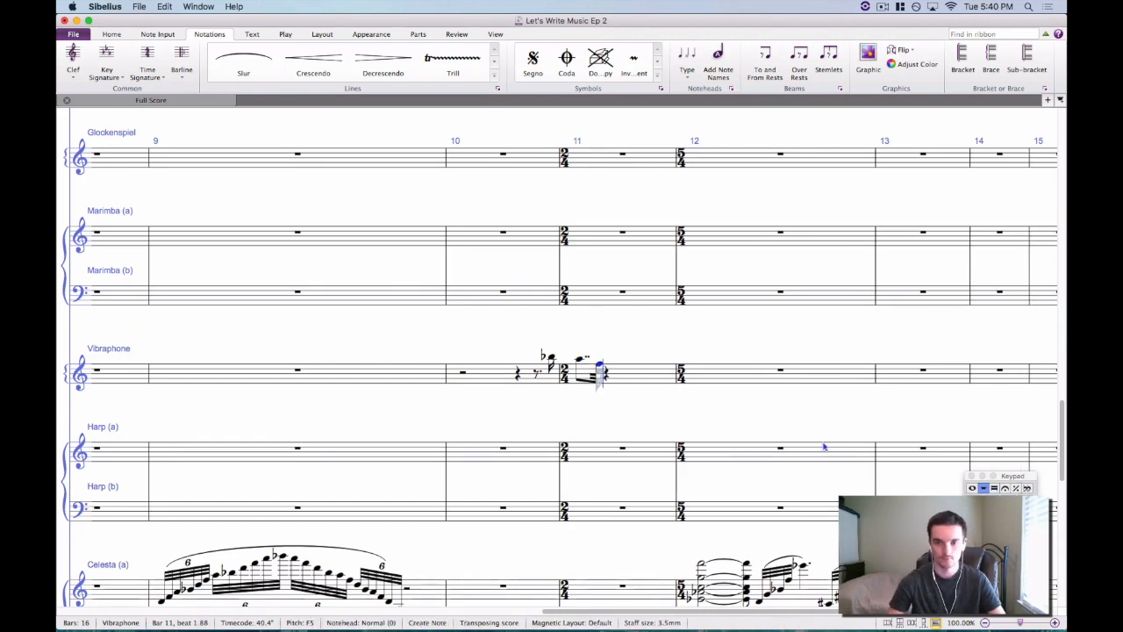
{"action": "key", "text": "Escape"}
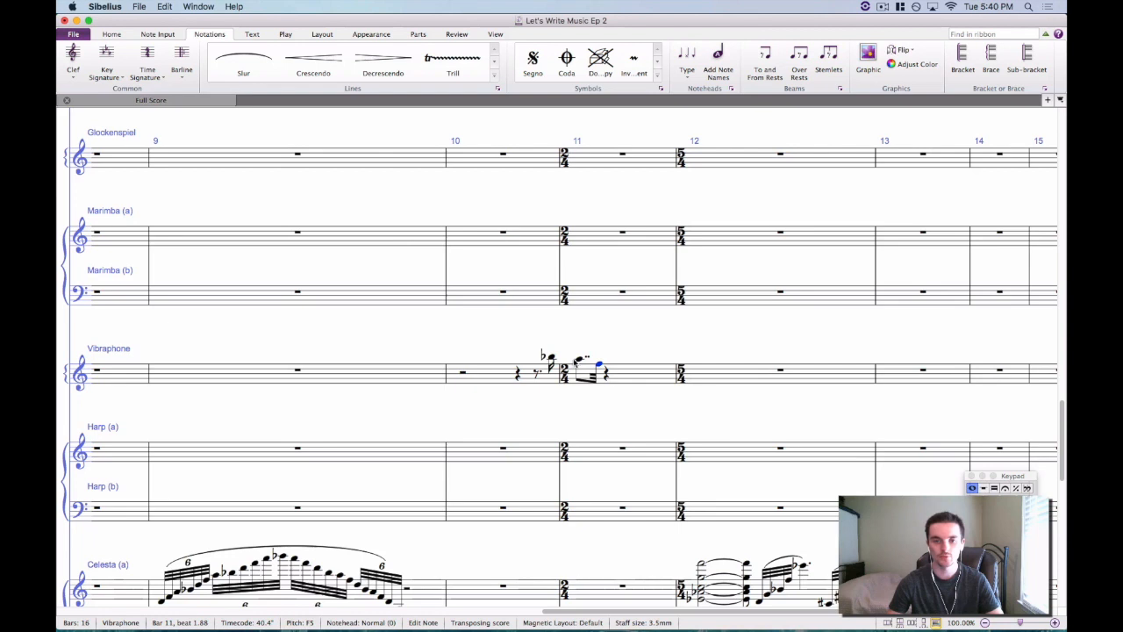
Repeat the Vibraphone's beat 1 dotted figure on beat 2 of bar 11.
{"action": "left_click", "coordinate": [580, 360], "text": "shift"}
{"action": "key", "text": "r"}
{"action": "key", "text": "Escape"}
Change the pitches of the repeated beat 2 figure in Vibraphone bar 11 to D5 and B♭5.
{"action": "left_click", "coordinate": [579, 360]}
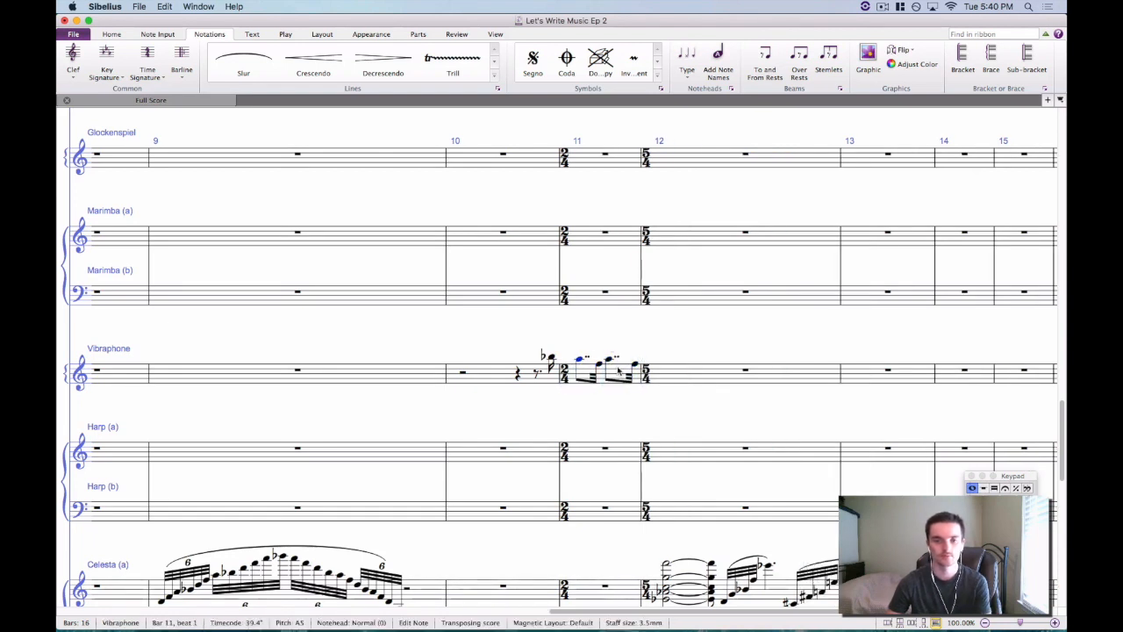
{"action": "key", "text": "Right"}
{"action": "key", "text": "Right"}
{"action": "key", "text": "Down"}
{"action": "key", "text": "Down"}
{"action": "key", "text": "Down"}
{"action": "key", "text": "Down"}
{"action": "key", "text": "Right"}
{"action": "key", "text": "Up"}
{"action": "key", "text": "Up"}
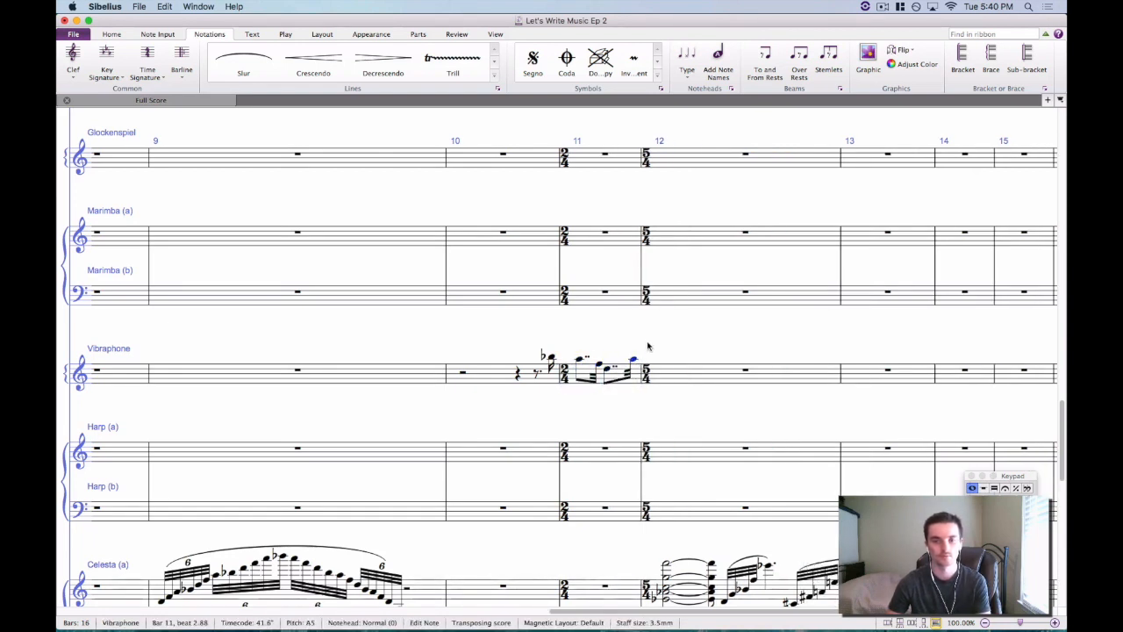
{"action": "key", "text": "Up"}
{"action": "key", "text": "Down"}
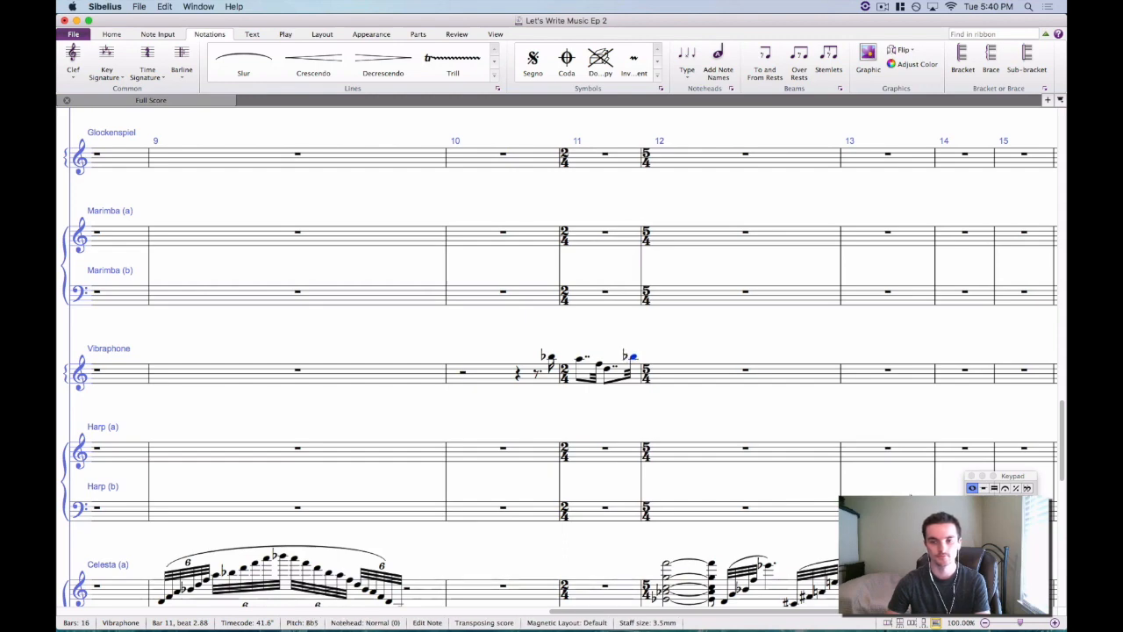
{"action": "left_click", "coordinate": [579, 359]}
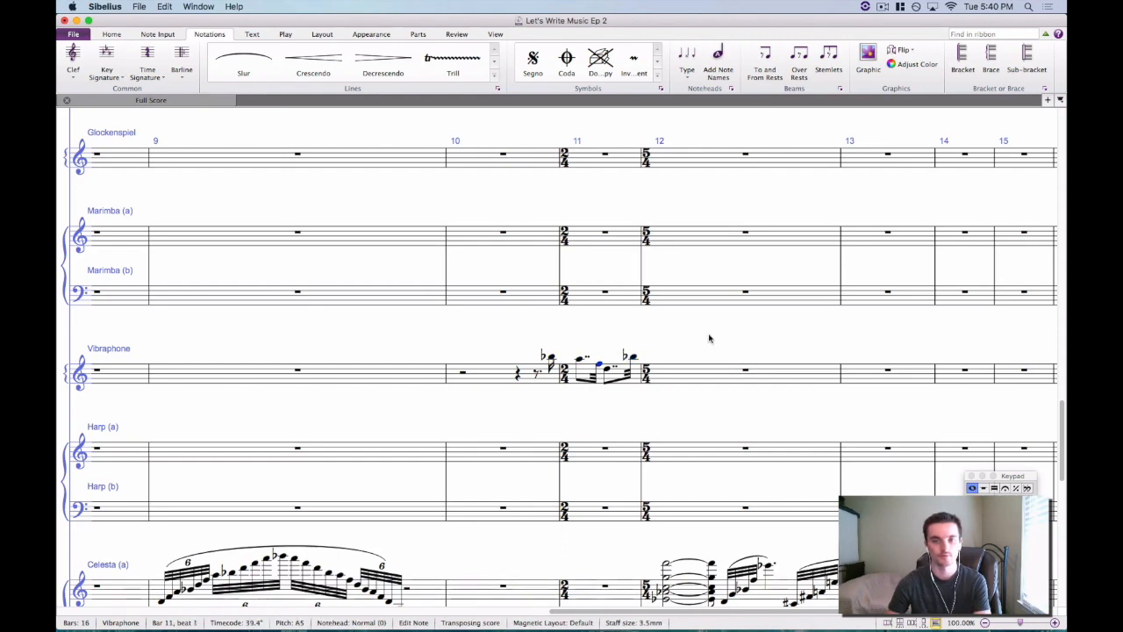
{"action": "left_click_drag", "start_coordinate": [677, 326], "coordinate": [667, 343]}
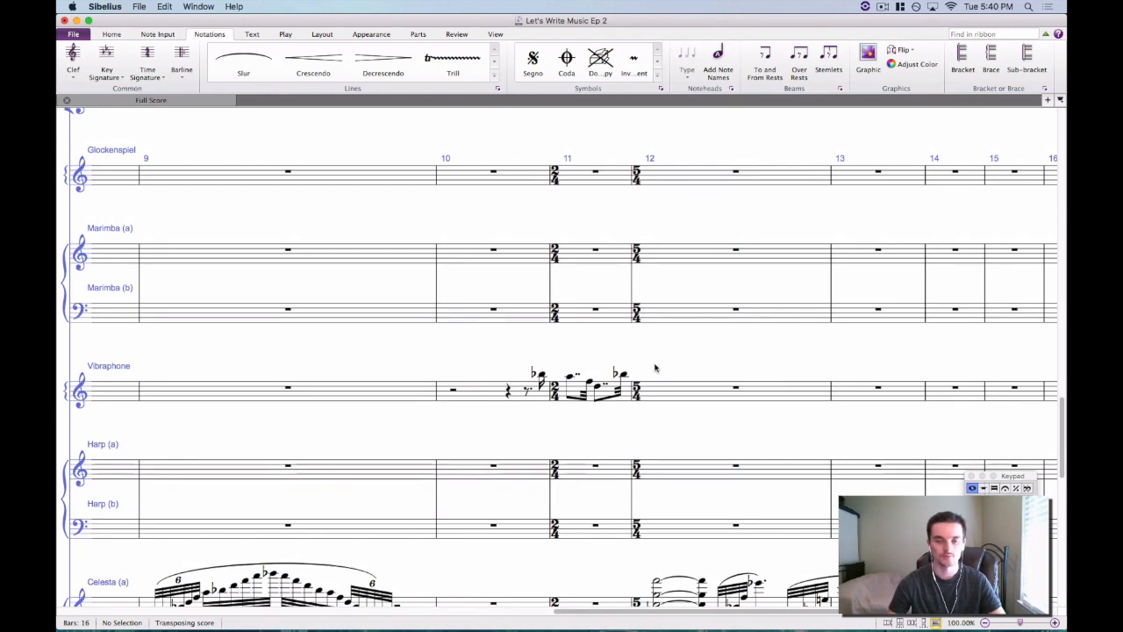
Enter a whole-note C6 at the start of bar 12 in the Vibraphone.
{"action": "left_click", "coordinate": [624, 374]}
{"action": "key", "text": "r"}
{"action": "key", "text": "Up"}
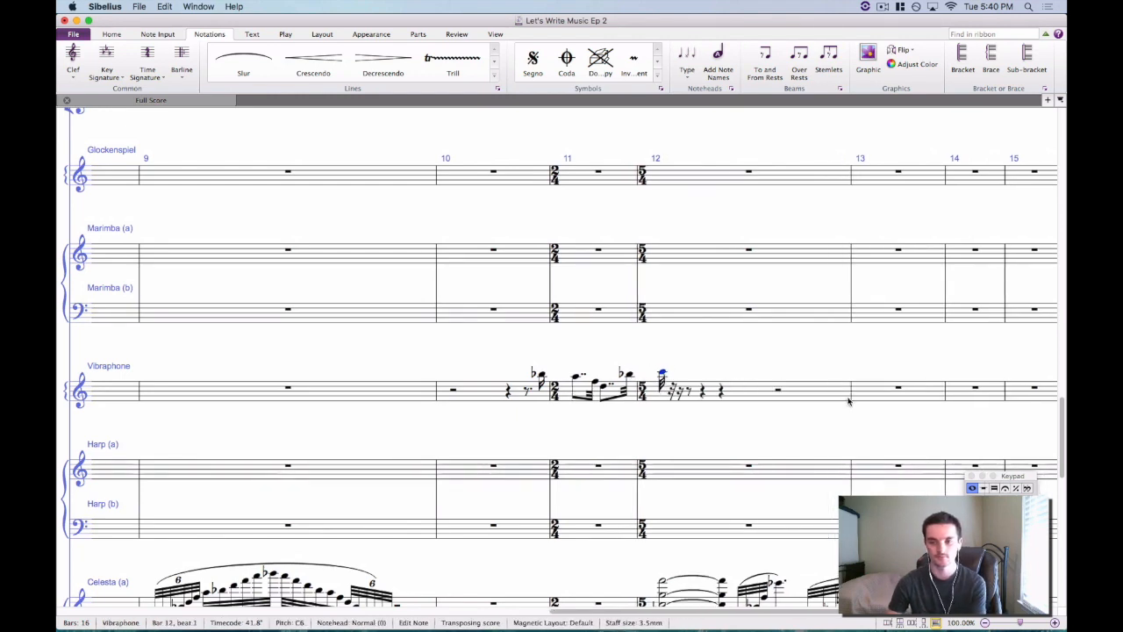
{"action": "key", "text": "6"}
{"action": "key", "text": "Escape"}
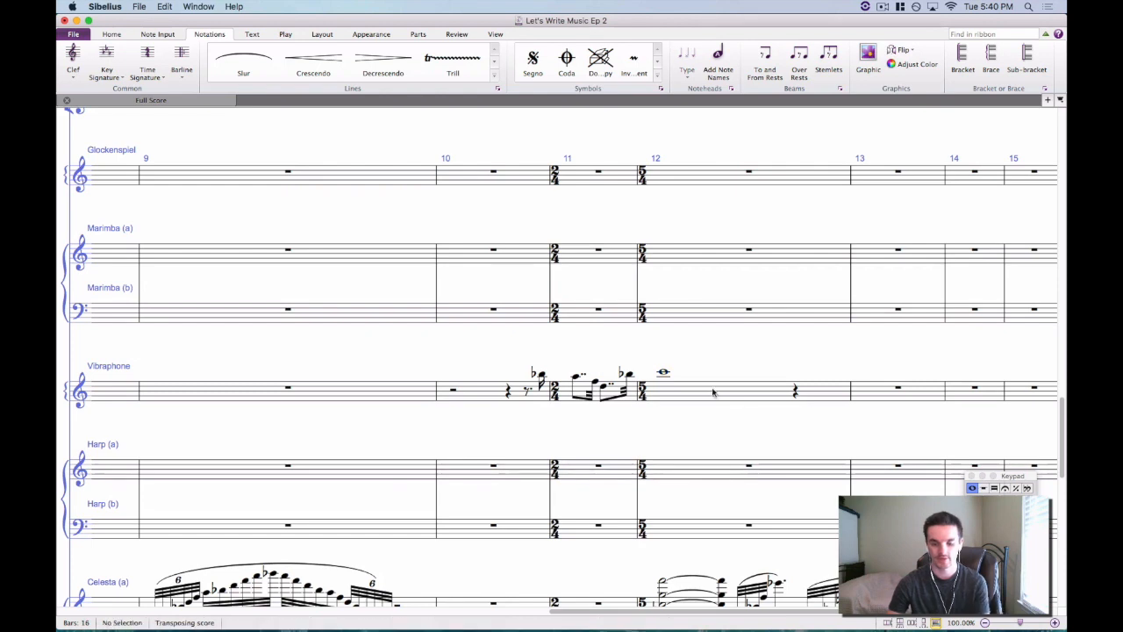
Rework the Vibraphone's bar 12 C6 as a dotted half and a half note, tied over to a C6 in bar 13.
{"action": "left_click", "coordinate": [707, 391]}
{"action": "left_click", "coordinate": [665, 373]}
{"action": "key", "text": "r"}
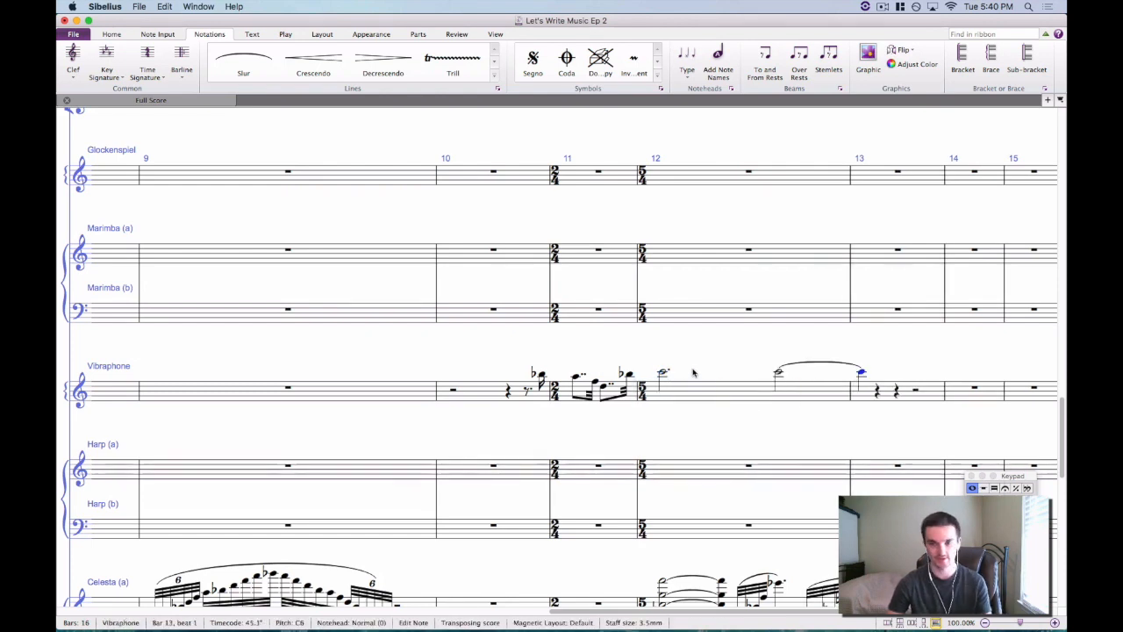
Clear the C6, overhanging tie and rests from Vibraphone bar 13, keeping the two bar 12 C6 notes tied together.
{"action": "key", "text": "Delete"}
{"action": "left_click", "coordinate": [827, 363]}
{"action": "key", "text": "Delete"}
{"action": "key", "text": "Delete"}
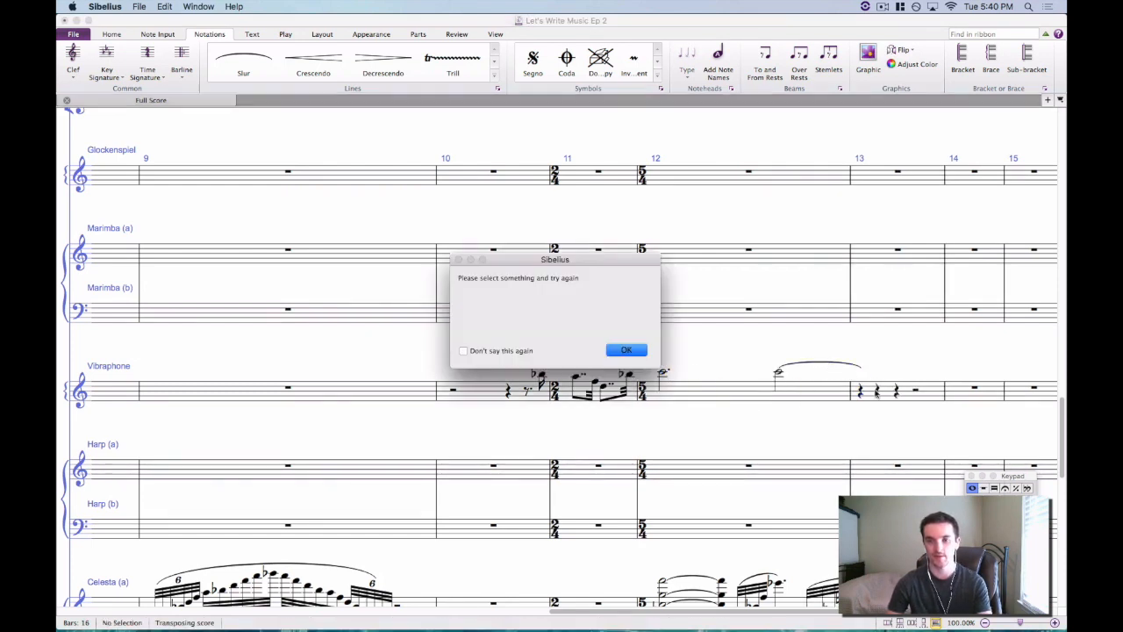
{"action": "left_click", "coordinate": [639, 350]}
{"action": "left_click_drag", "start_coordinate": [836, 361], "coordinate": [832, 363]}
{"action": "left_click", "coordinate": [832, 363]}
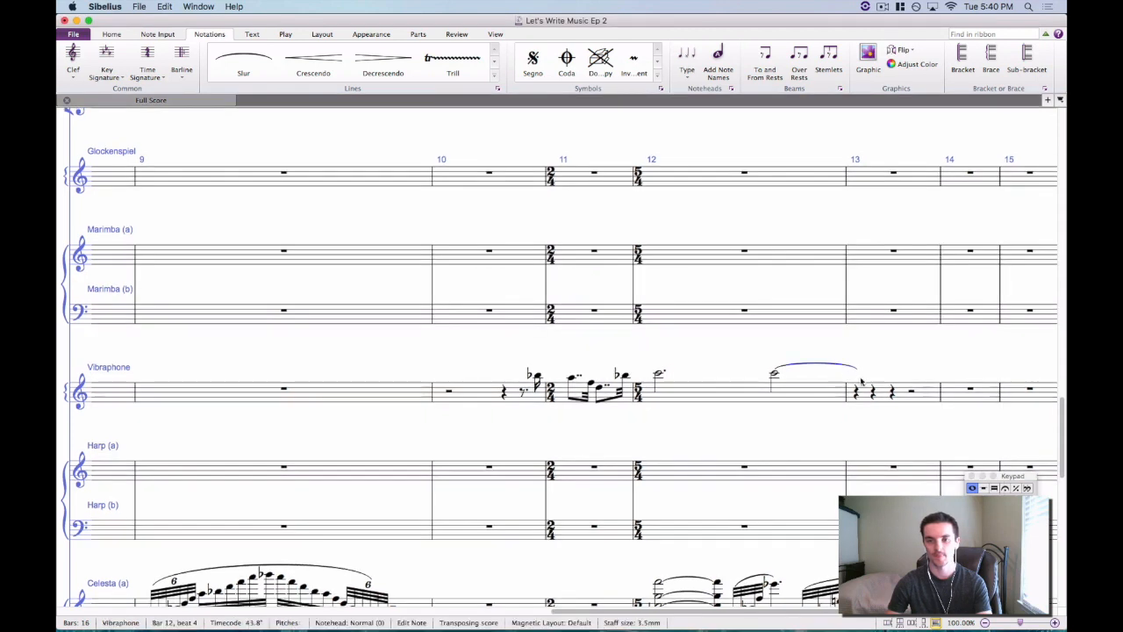
{"action": "key", "text": "Delete"}
{"action": "left_click", "coordinate": [882, 393]}
{"action": "key", "text": "Delete"}
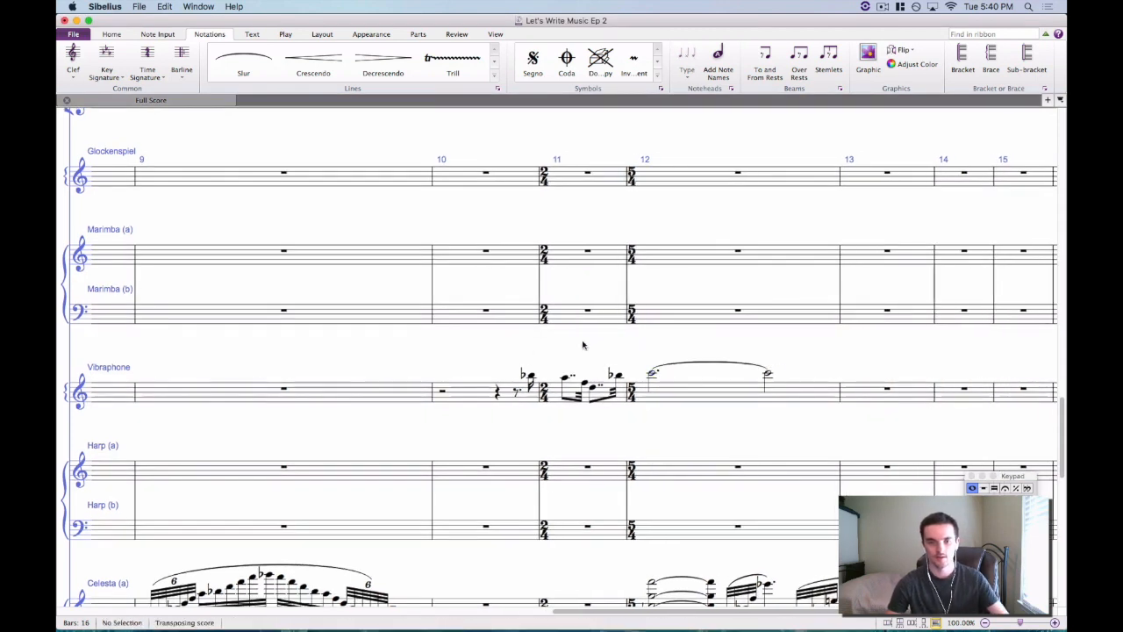
Add Vibraphone slurs from the bar 11 A5 to the D5 and from the last B♭5 to the final C6 of bar 12.
{"action": "left_click", "coordinate": [566, 377]}
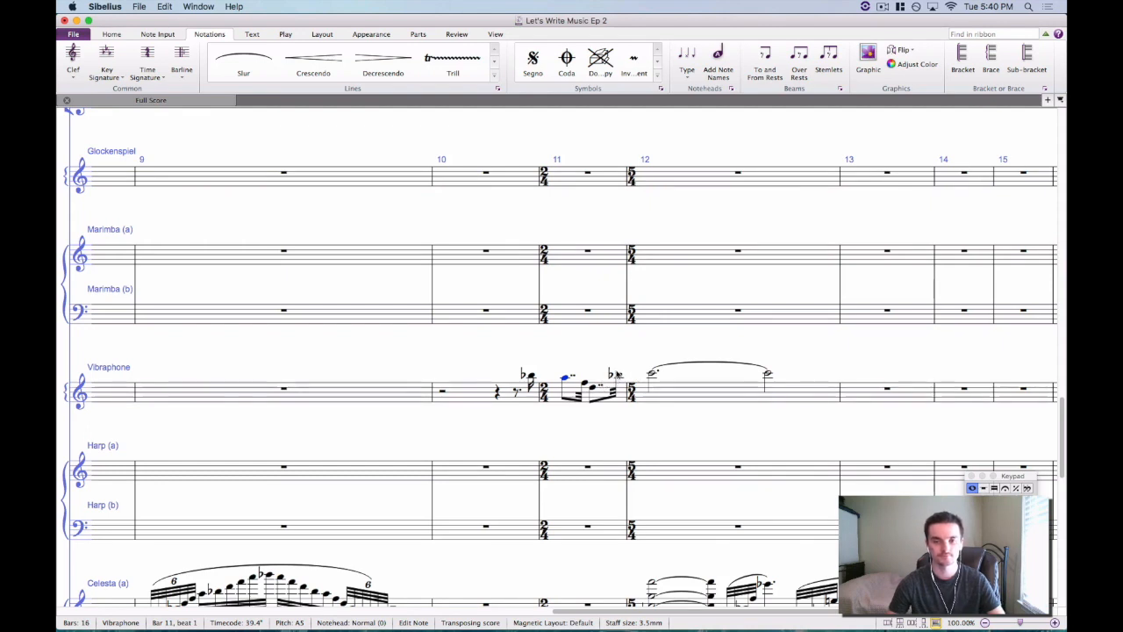
{"action": "key", "text": "s"}
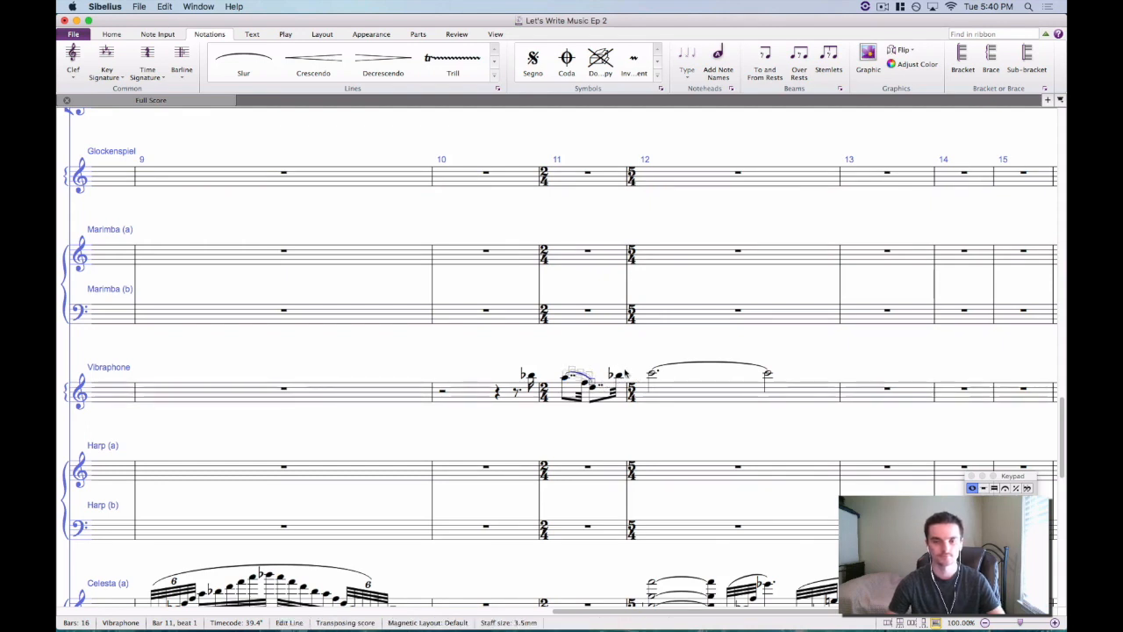
{"action": "left_click", "coordinate": [619, 376]}
{"action": "key", "text": "s"}
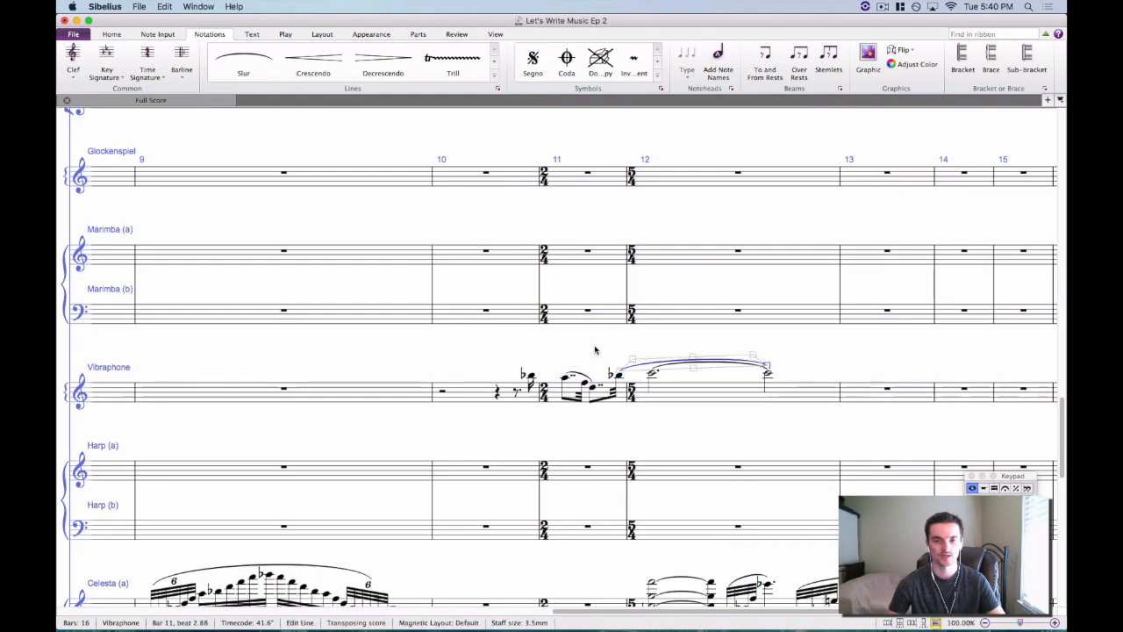
{"action": "left_click", "coordinate": [593, 349]}
Examine the woodwind entries in bars 12 and 13 and the muted trombone and tuba parts in bar 9.
{"action": "scroll", "coordinate": [606, 367], "scroll_direction": "up", "scroll_amount": 15}
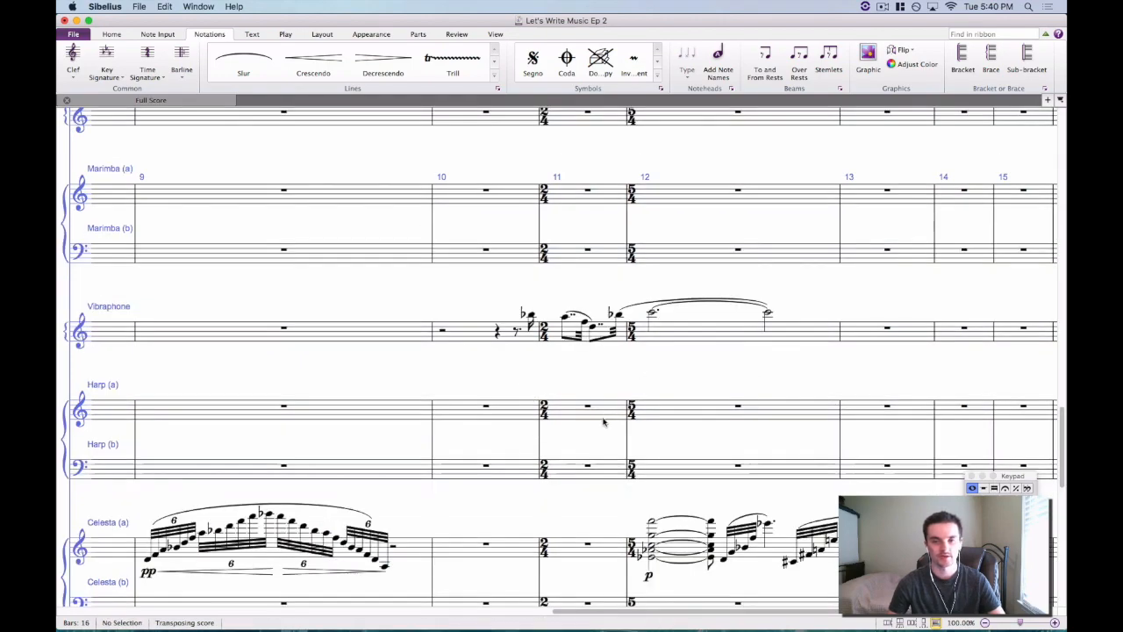
{"action": "scroll", "coordinate": [607, 425], "scroll_direction": "up", "scroll_amount": 10}
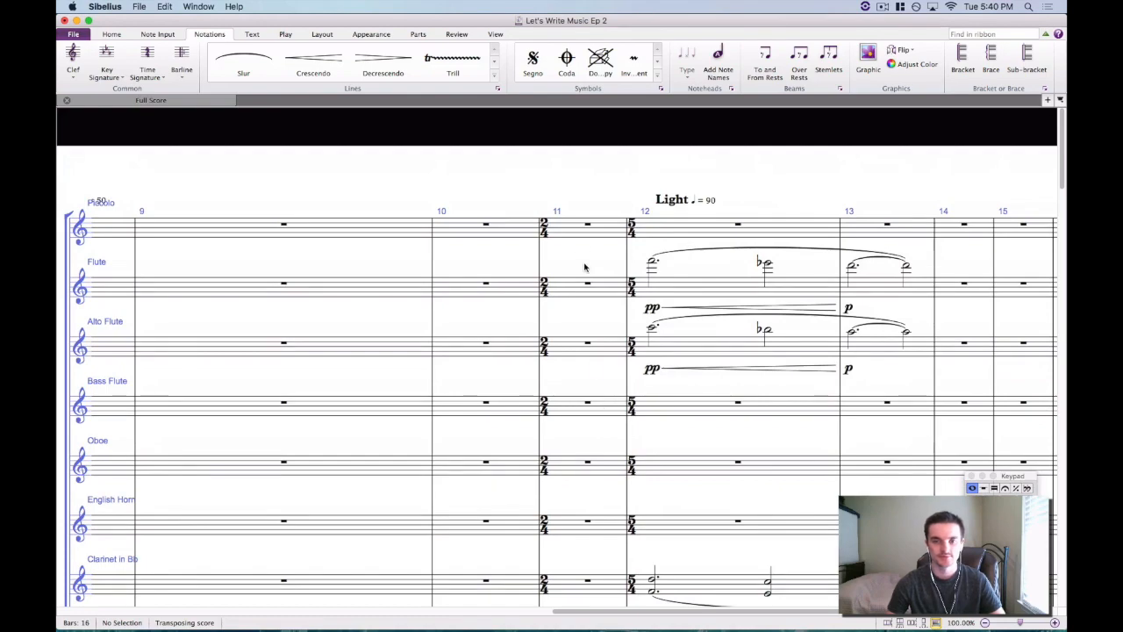
{"action": "scroll", "coordinate": [584, 267], "scroll_direction": "down", "scroll_amount": 4}
{"action": "scroll", "coordinate": [633, 237], "scroll_direction": "down", "scroll_amount": 2}
{"action": "scroll", "coordinate": [633, 238], "scroll_direction": "right", "scroll_amount": 2}
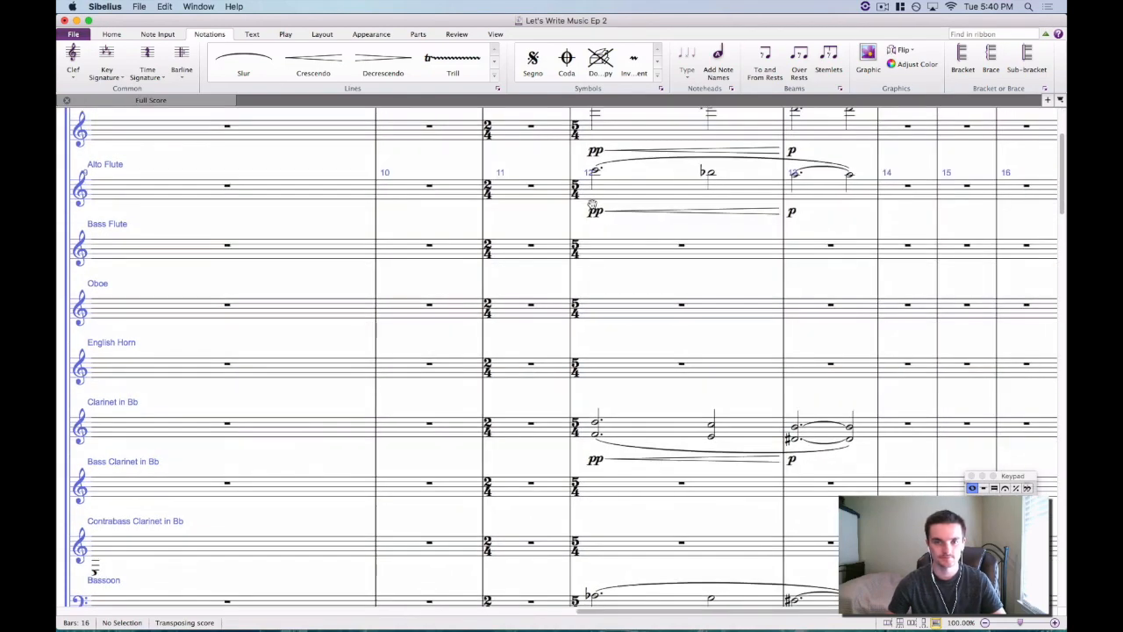
{"action": "scroll", "coordinate": [445, 338], "scroll_direction": "down", "scroll_amount": 15}
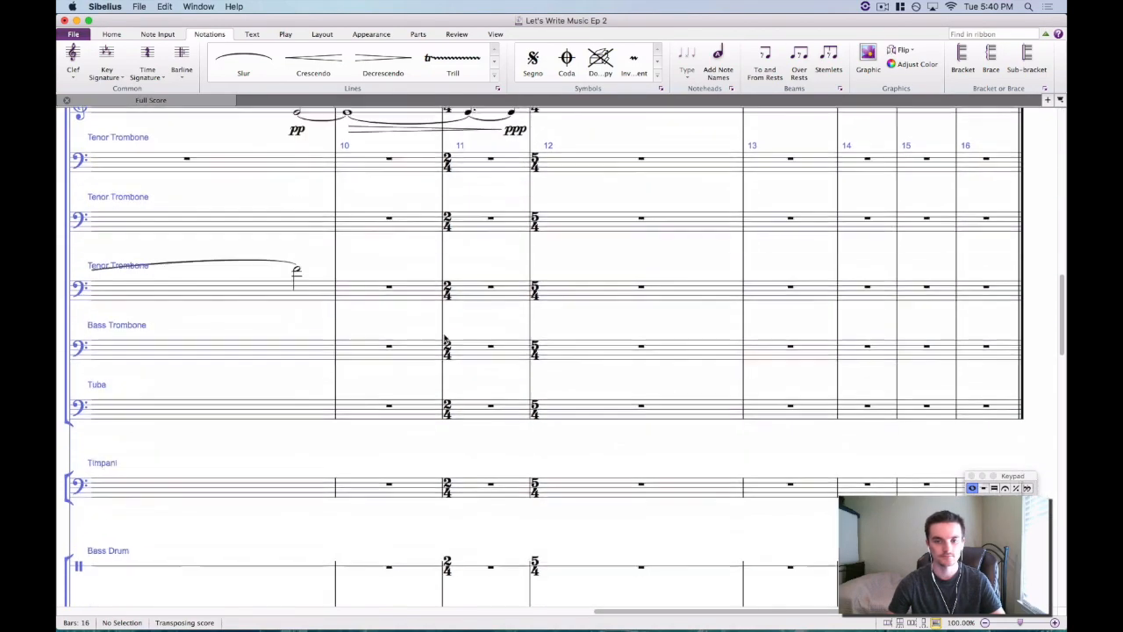
{"action": "scroll", "coordinate": [396, 286], "scroll_direction": "up", "scroll_amount": 5}
{"action": "scroll", "coordinate": [396, 286], "scroll_direction": "left", "scroll_amount": 3}
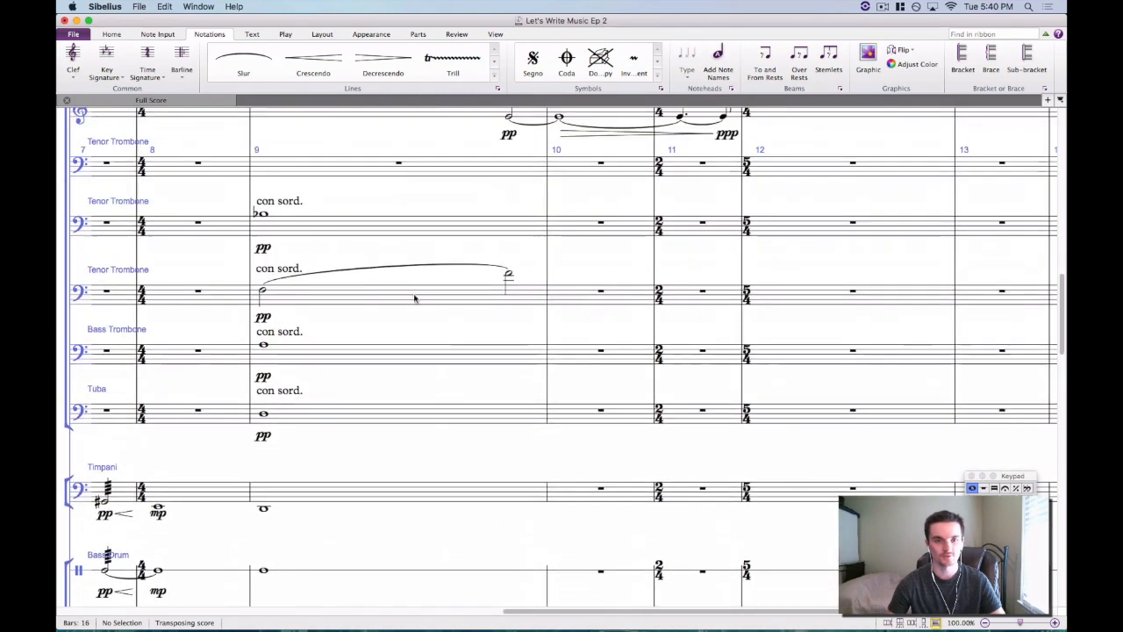
Play back the score from the third Tenor Trombone's F3 at the start of bar 9 through bar 11.
{"action": "left_click", "coordinate": [263, 290]}
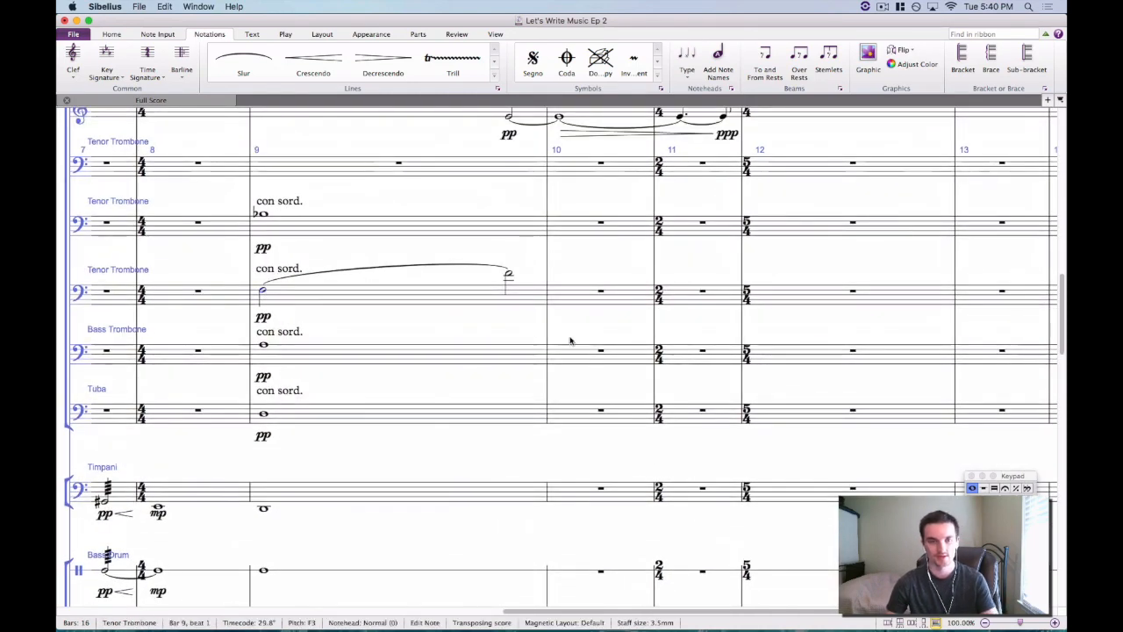
{"action": "key", "text": "super+equal"}
{"action": "scroll", "coordinate": [569, 340], "scroll_direction": "up", "scroll_amount": 2}
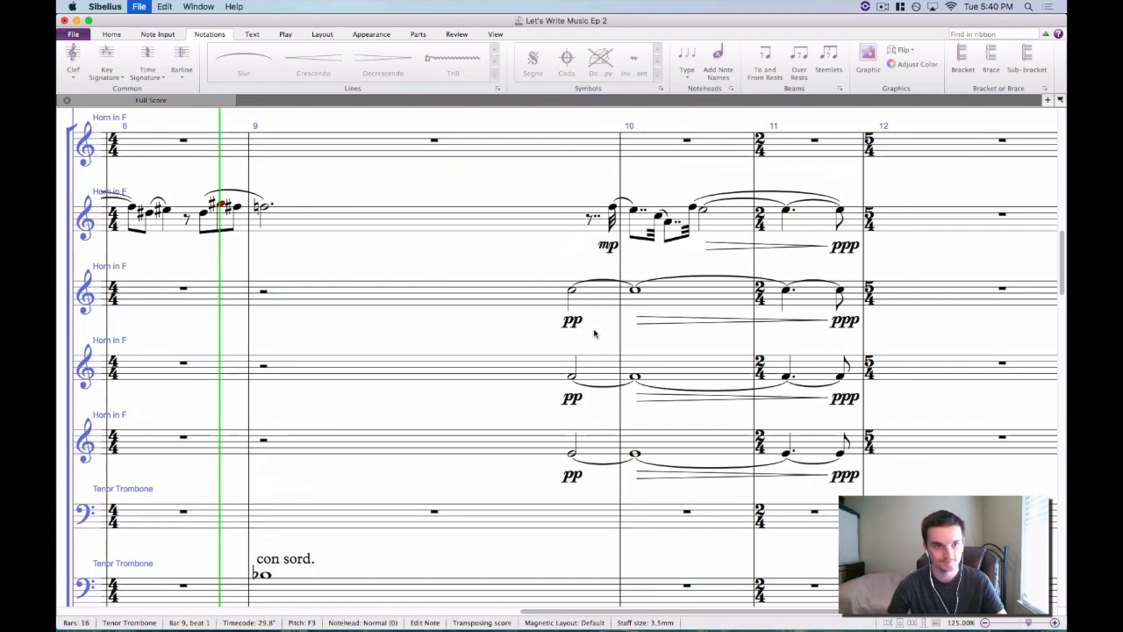
{"action": "key", "text": "space"}
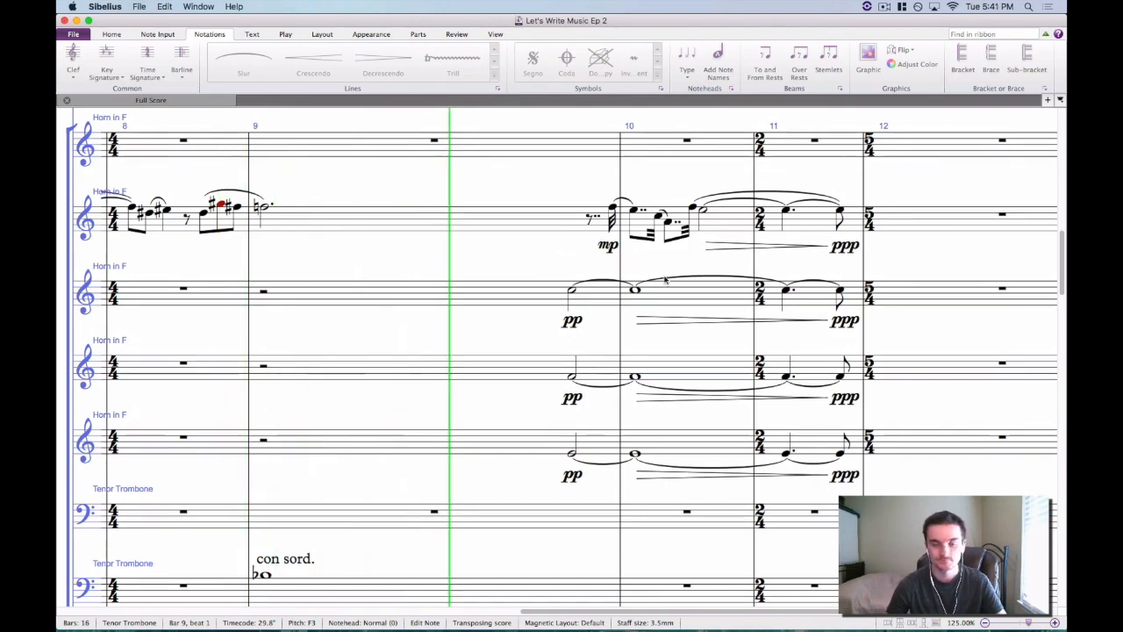
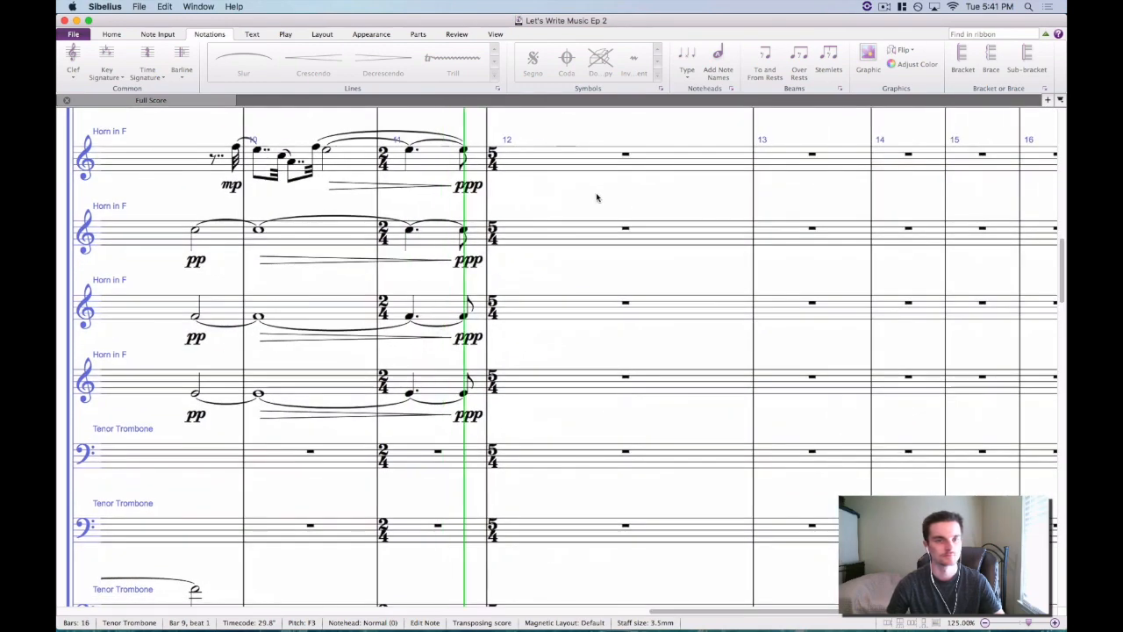
{"action": "key", "text": "space"}
Examine the horn, bassoon and string parts leading into the Light section at bar 12.
{"action": "scroll", "coordinate": [574, 198], "scroll_direction": "left", "scroll_amount": 4}
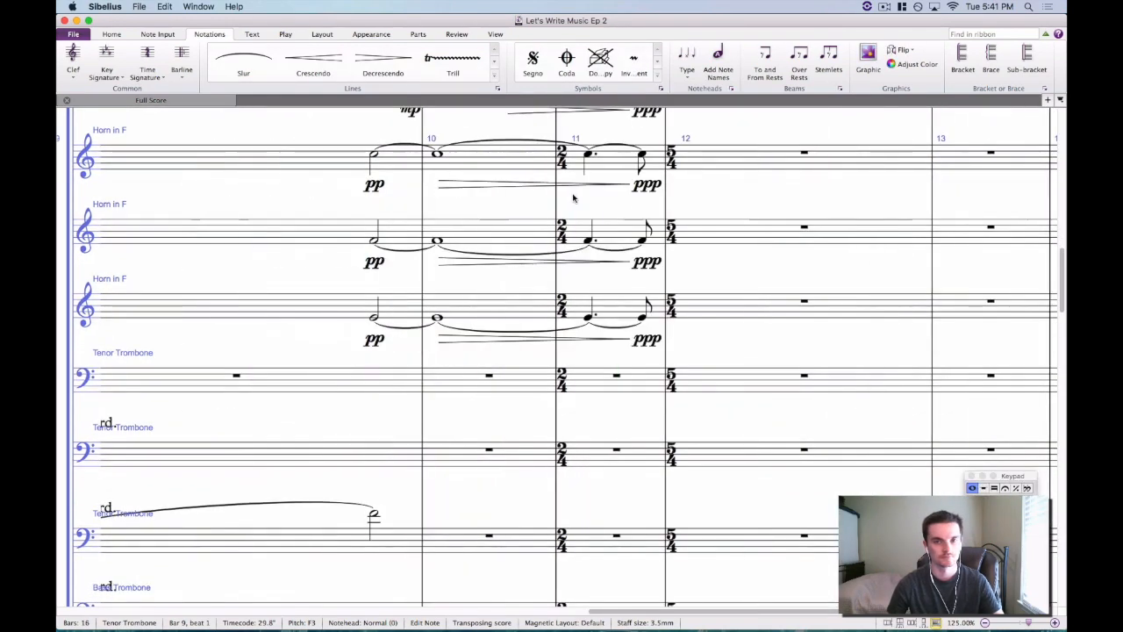
{"action": "scroll", "coordinate": [573, 198], "scroll_direction": "up", "scroll_amount": 10}
{"action": "left_click_drag", "start_coordinate": [658, 254], "coordinate": [634, 245]}
{"action": "scroll", "coordinate": [714, 254], "scroll_direction": "right", "scroll_amount": 2}
{"action": "scroll", "coordinate": [715, 253], "scroll_direction": "down", "scroll_amount": 20}
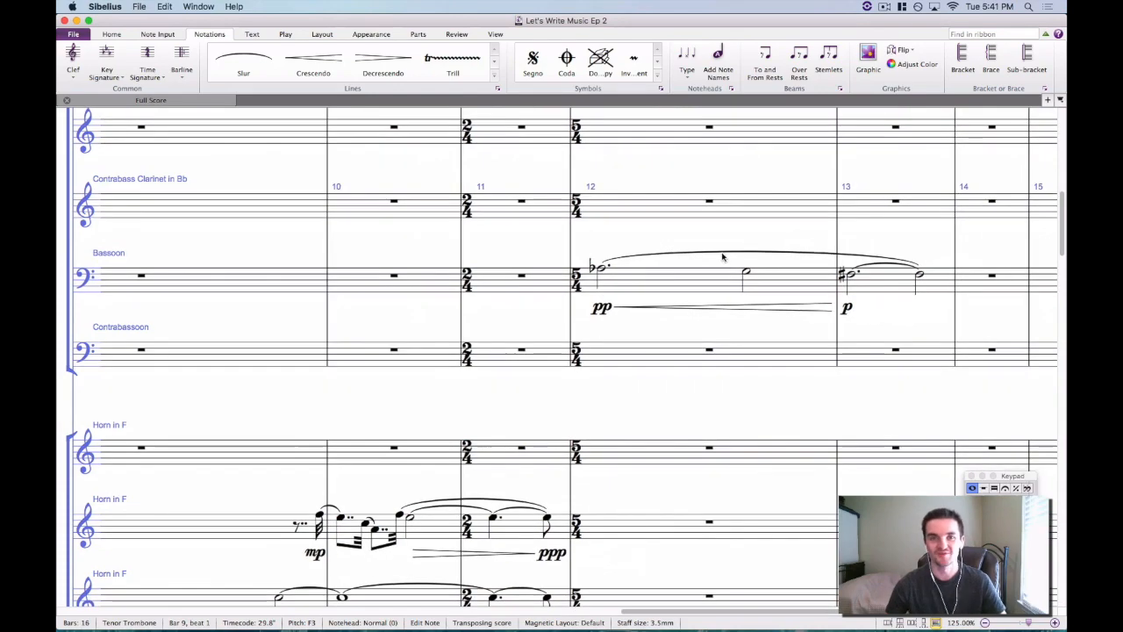
{"action": "scroll", "coordinate": [715, 253], "scroll_direction": "down", "scroll_amount": 15}
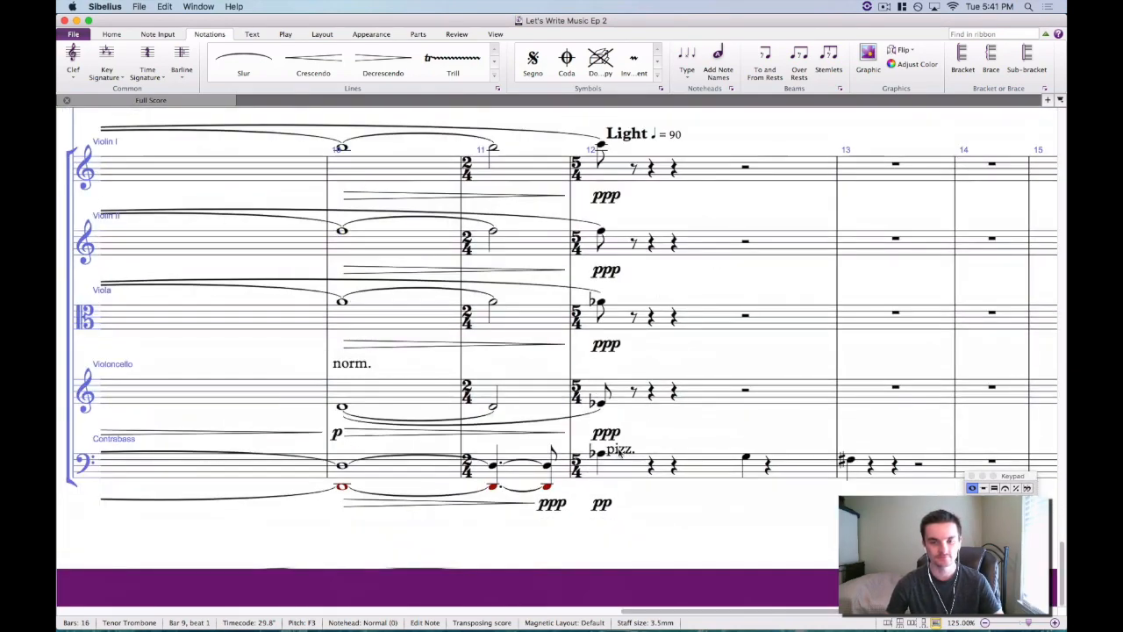
{"action": "left_click", "coordinate": [619, 468]}
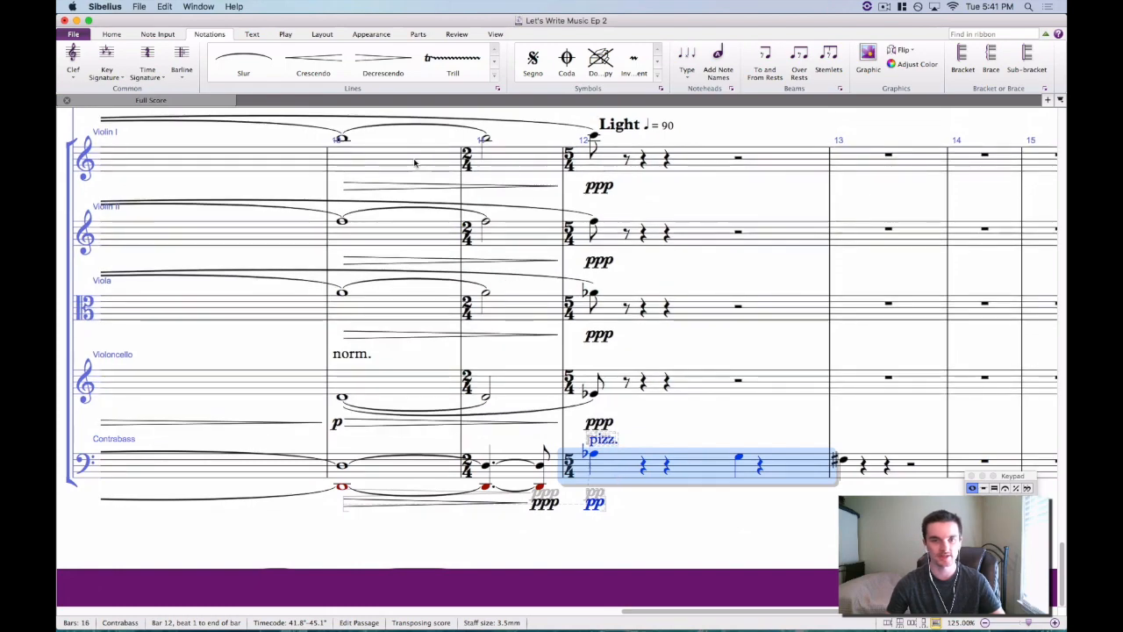
{"action": "scroll", "coordinate": [557, 162], "scroll_direction": "up", "scroll_amount": 10}
{"action": "scroll", "coordinate": [556, 154], "scroll_direction": "down", "scroll_amount": 3}
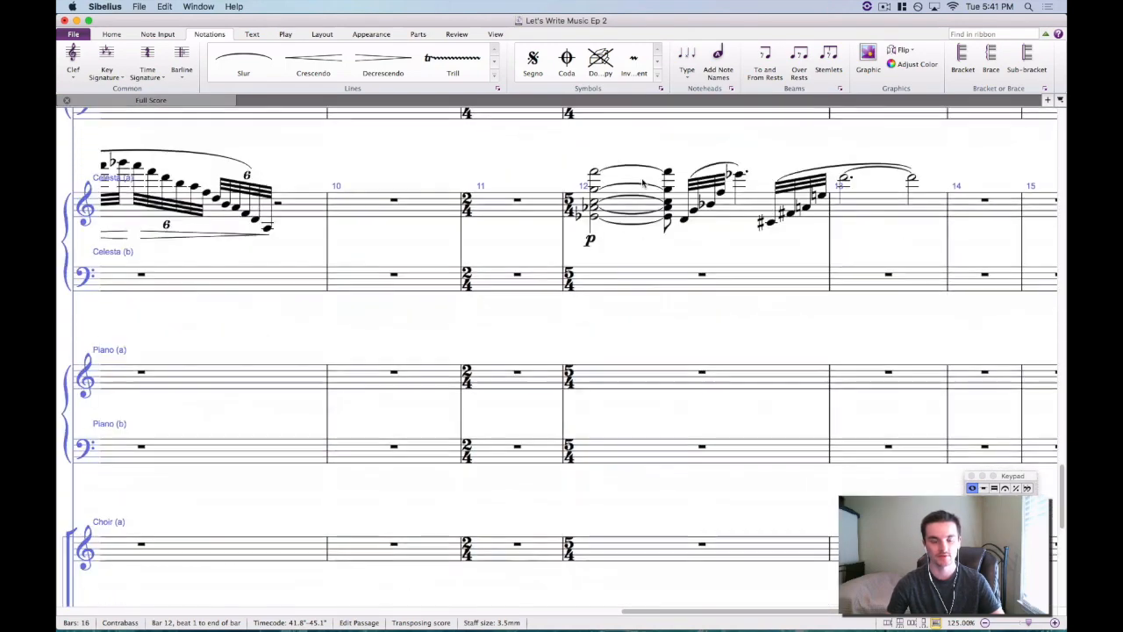
Change the dynamic under the Celesta's bar 12 opening chord to pp.
{"action": "left_click_drag", "start_coordinate": [556, 154], "coordinate": [459, 309]}
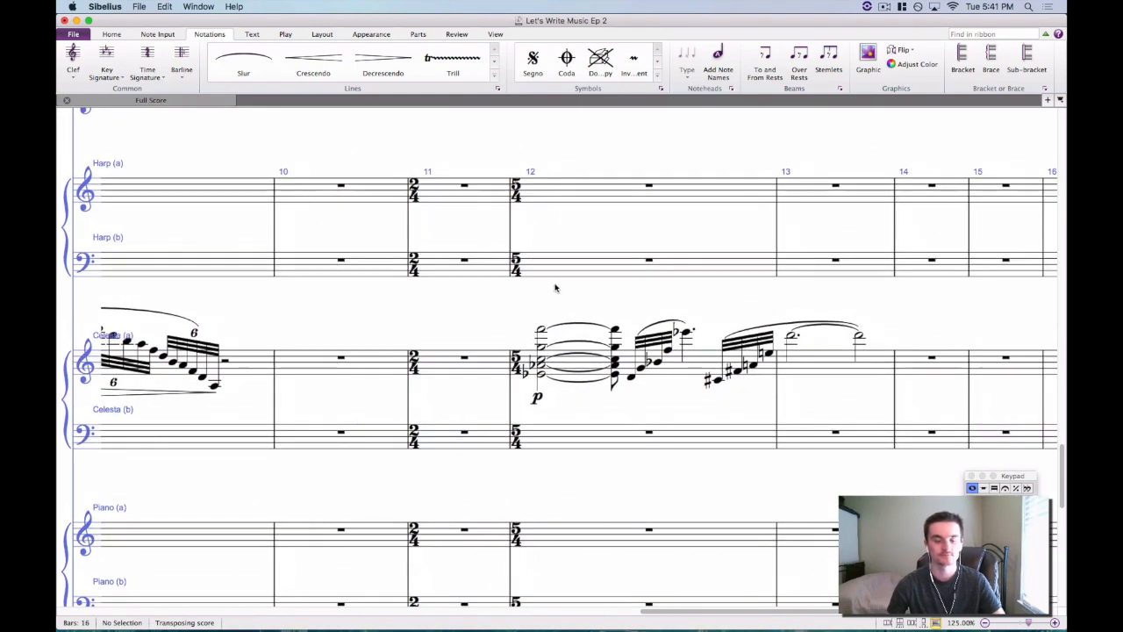
{"action": "scroll", "coordinate": [561, 289], "scroll_direction": "left", "scroll_amount": 5}
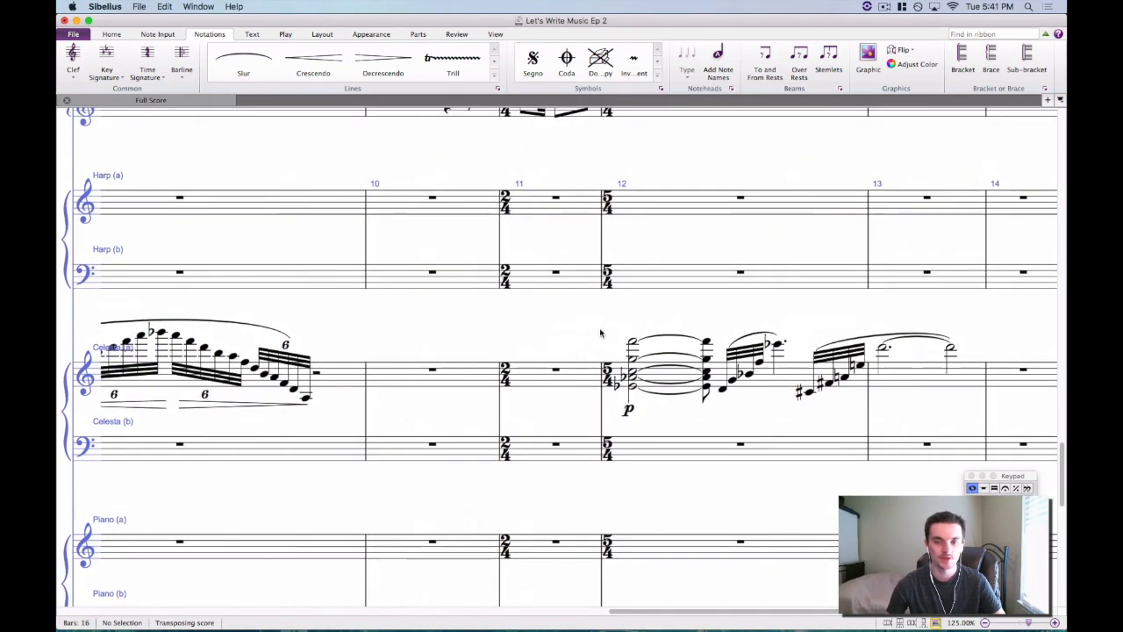
{"action": "left_click", "coordinate": [629, 409]}
{"action": "double_click", "coordinate": [628, 409]}
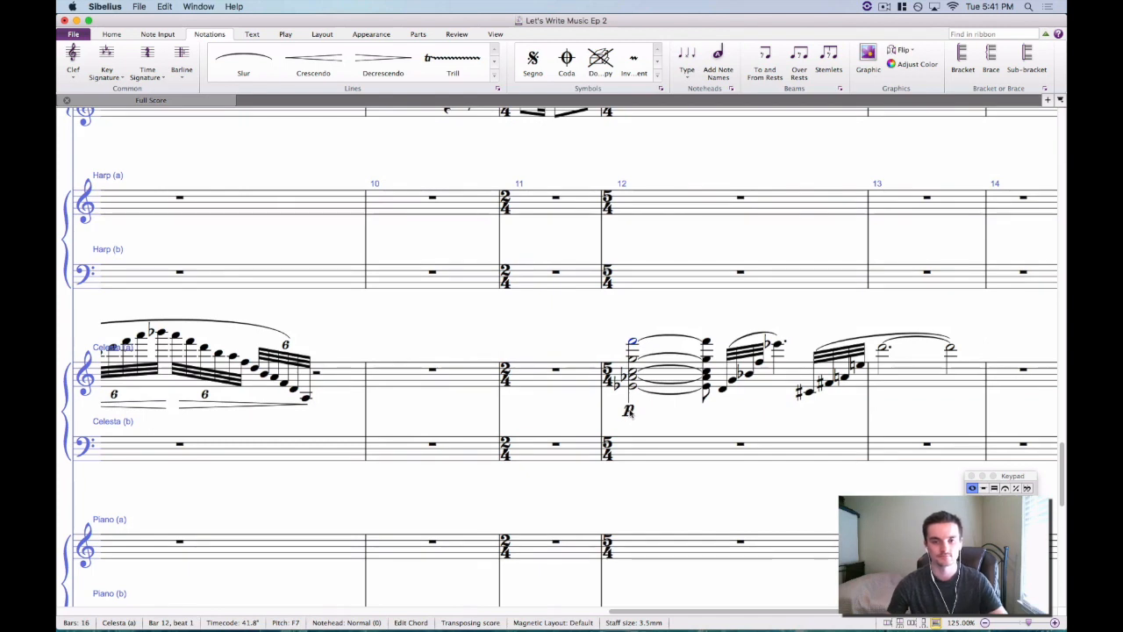
{"action": "left_click", "coordinate": [664, 414]}
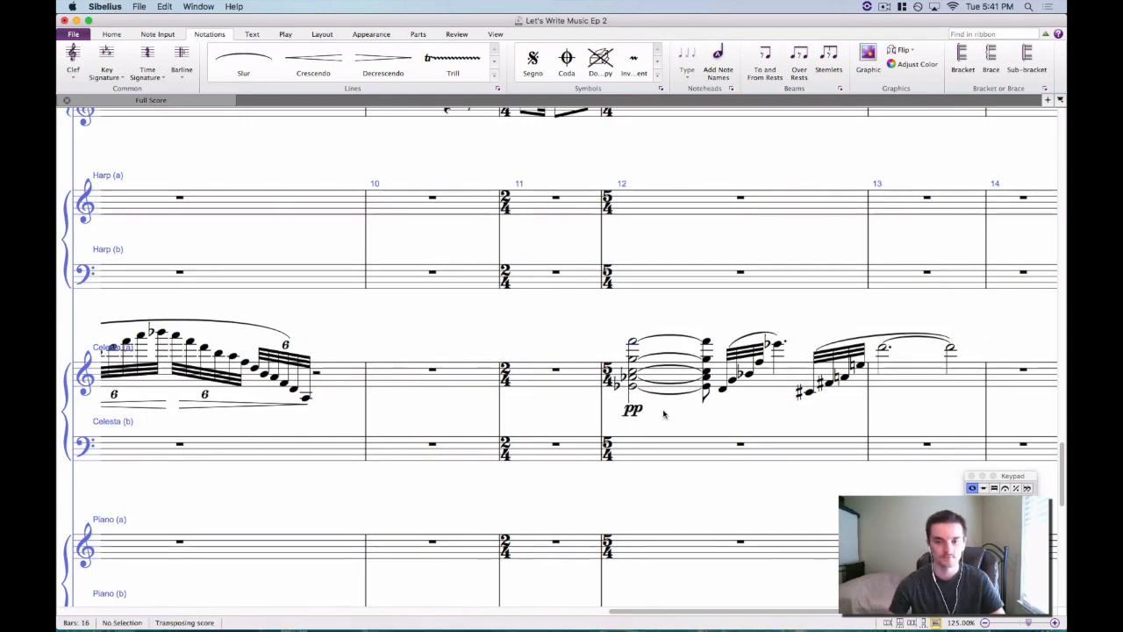
Add an arpeggio line to the Celesta's opening chord in bar 12.
{"action": "left_click", "coordinate": [632, 343]}
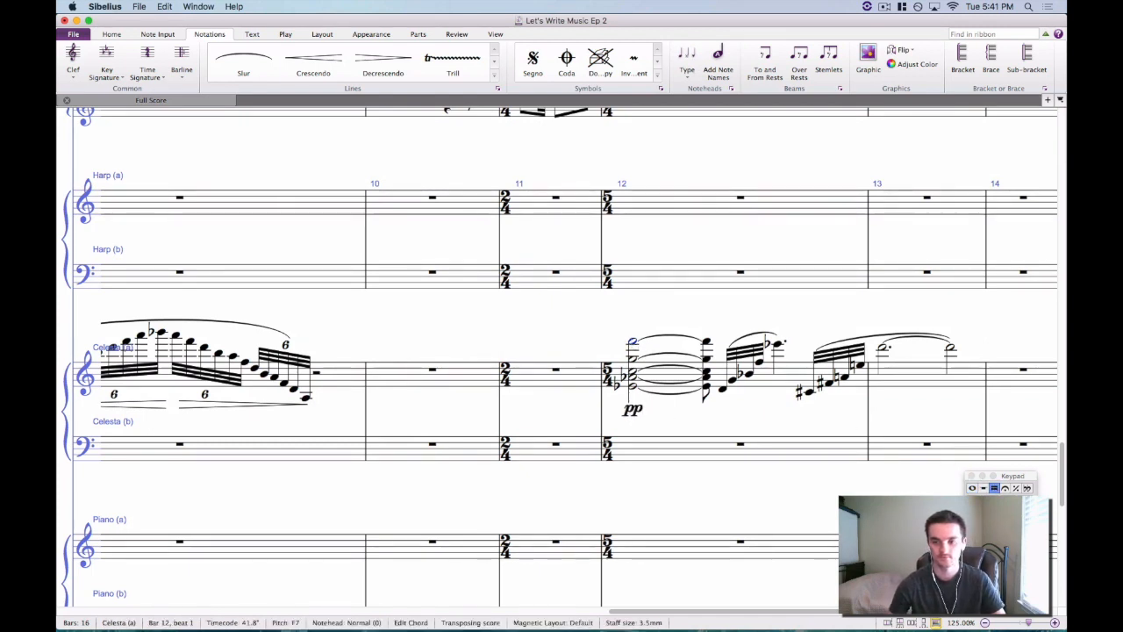
{"action": "key", "text": "KP_Divide"}
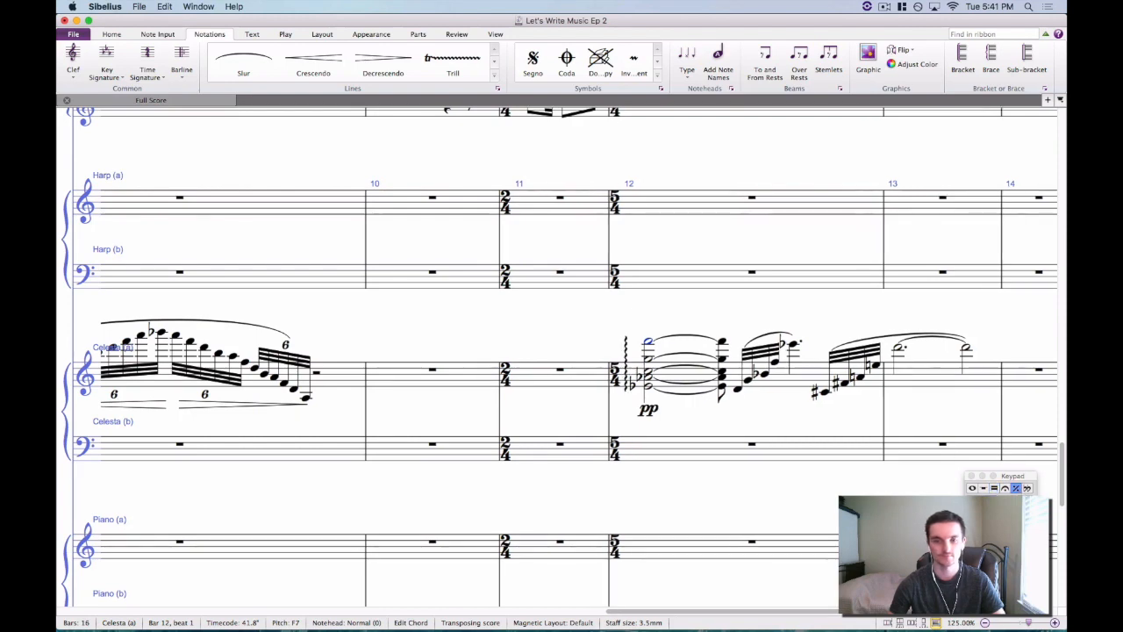
{"action": "left_click", "coordinate": [583, 345]}
Add a crescendo under the Celesta's bar 12, ending in a p dynamic on the D7 that opens bar 13.
{"action": "scroll", "coordinate": [472, 401], "scroll_direction": "up", "scroll_amount": 5}
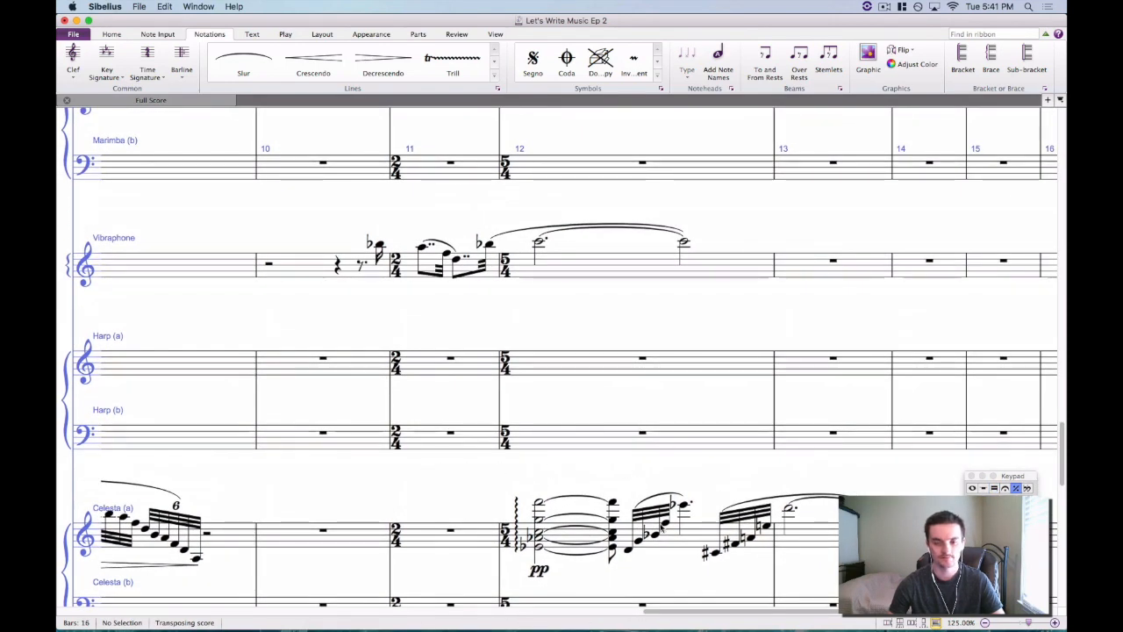
{"action": "left_click", "coordinate": [702, 519]}
{"action": "key", "text": "h"}
{"action": "left_click", "coordinate": [792, 510]}
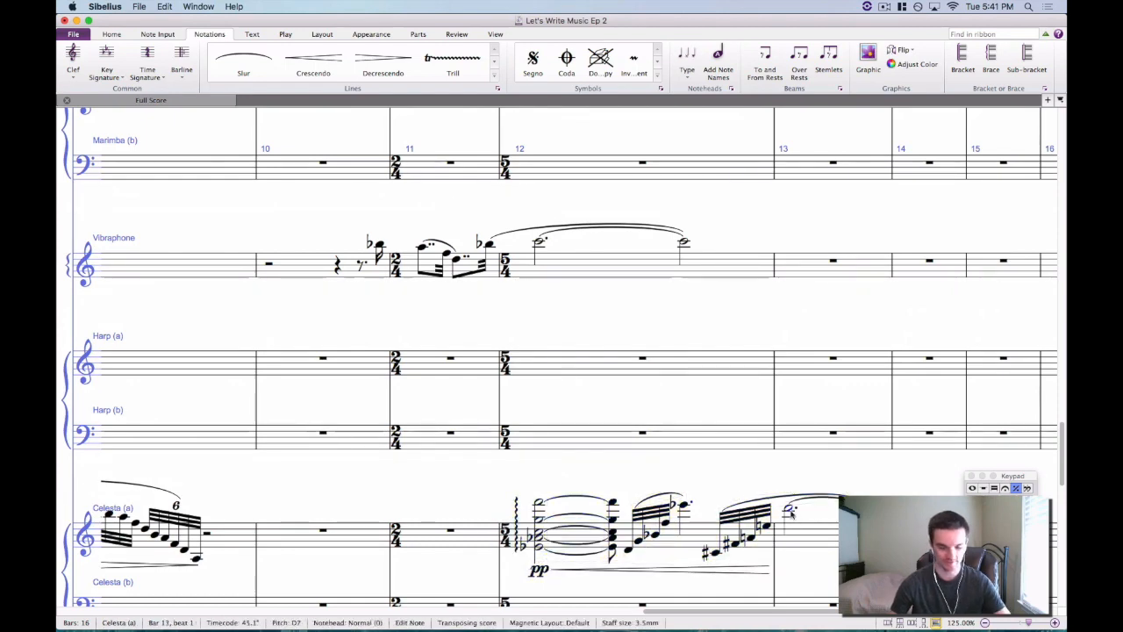
{"action": "key", "text": "super+e"}
{"action": "key", "text": "super+p"}
{"action": "left_click", "coordinate": [538, 307]}
Review the Vibraphone, woodwind, brass and percussion parts around bars 9 to 13 for the transition.
{"action": "left_click_drag", "start_coordinate": [539, 345], "coordinate": [601, 439]}
{"action": "left_click", "coordinate": [551, 339]}
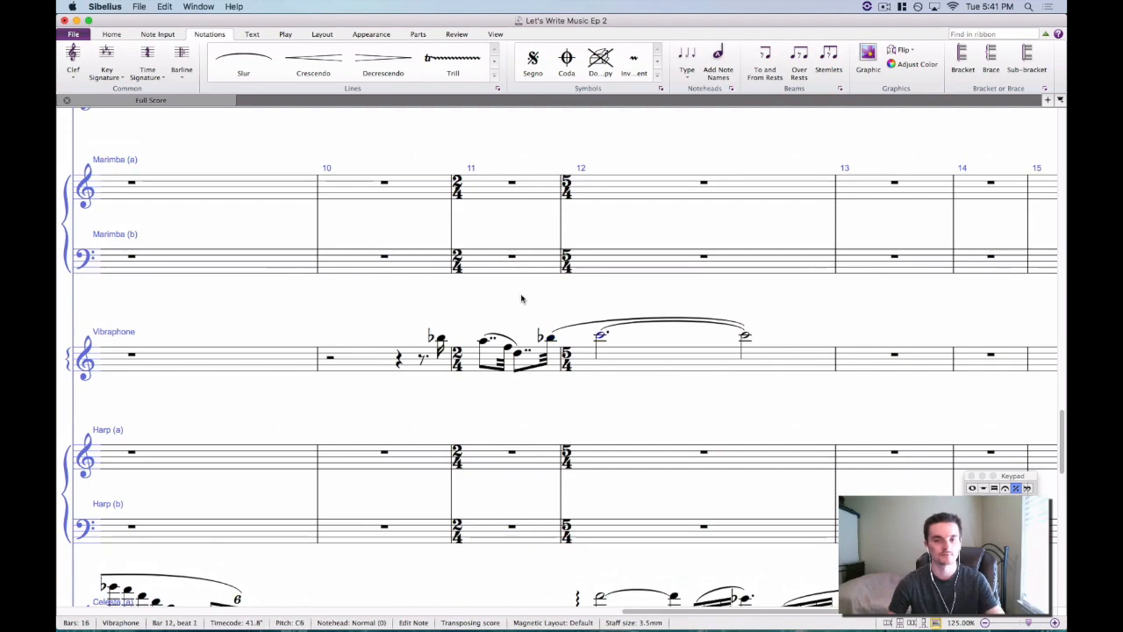
{"action": "left_click", "coordinate": [520, 297]}
{"action": "scroll", "coordinate": [519, 299], "scroll_direction": "up", "scroll_amount": 10}
{"action": "scroll", "coordinate": [522, 325], "scroll_direction": "up", "scroll_amount": 15}
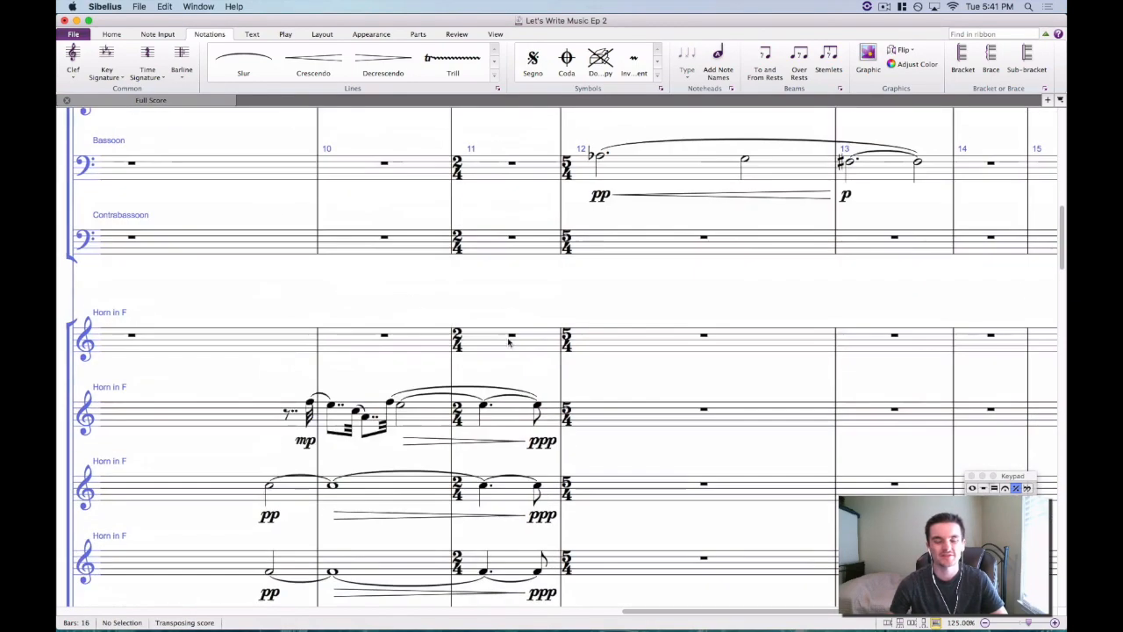
{"action": "scroll", "coordinate": [528, 345], "scroll_direction": "down", "scroll_amount": 5}
{"action": "scroll", "coordinate": [530, 349], "scroll_direction": "down", "scroll_amount": 10}
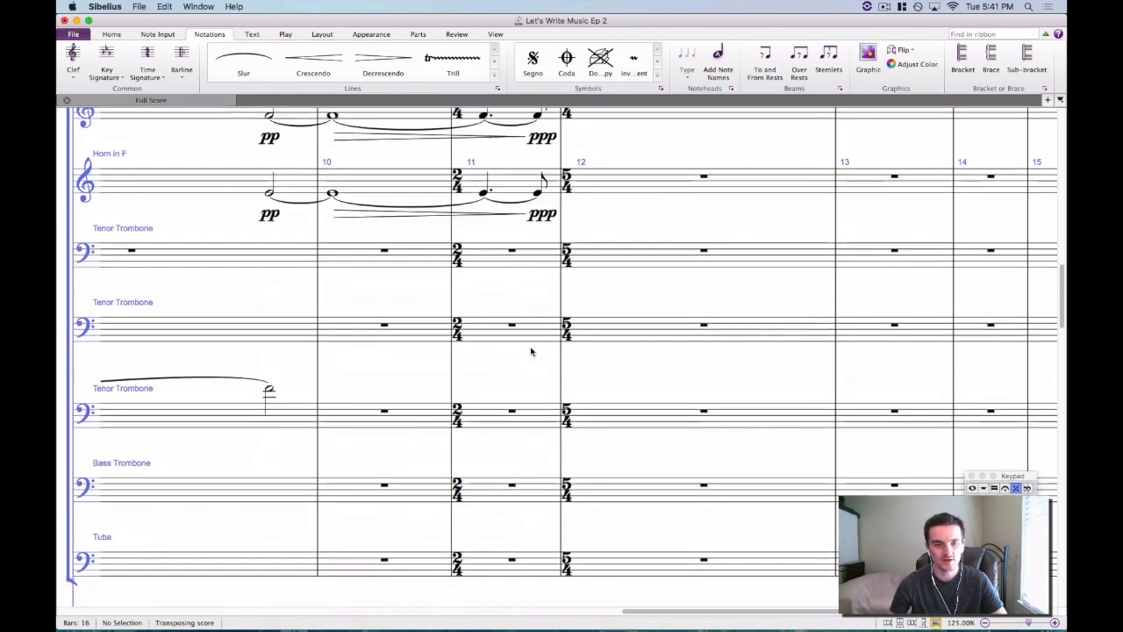
{"action": "left_click_drag", "start_coordinate": [416, 316], "coordinate": [858, 333]}
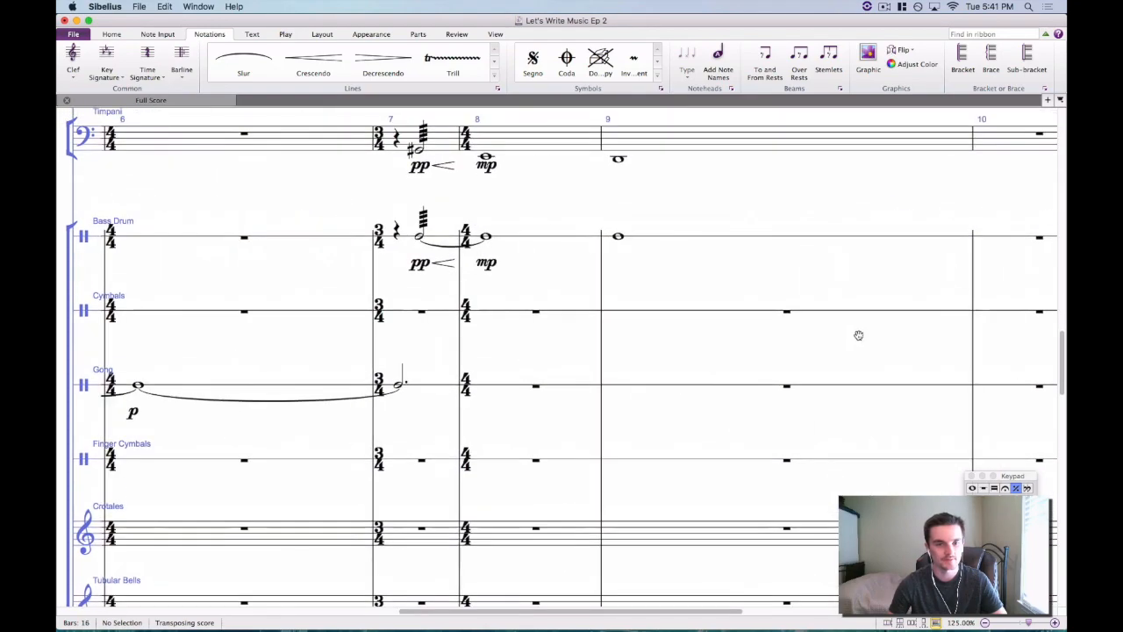
{"action": "left_click_drag", "start_coordinate": [585, 323], "coordinate": [222, 290]}
{"action": "left_click_drag", "start_coordinate": [722, 293], "coordinate": [188, 284]}
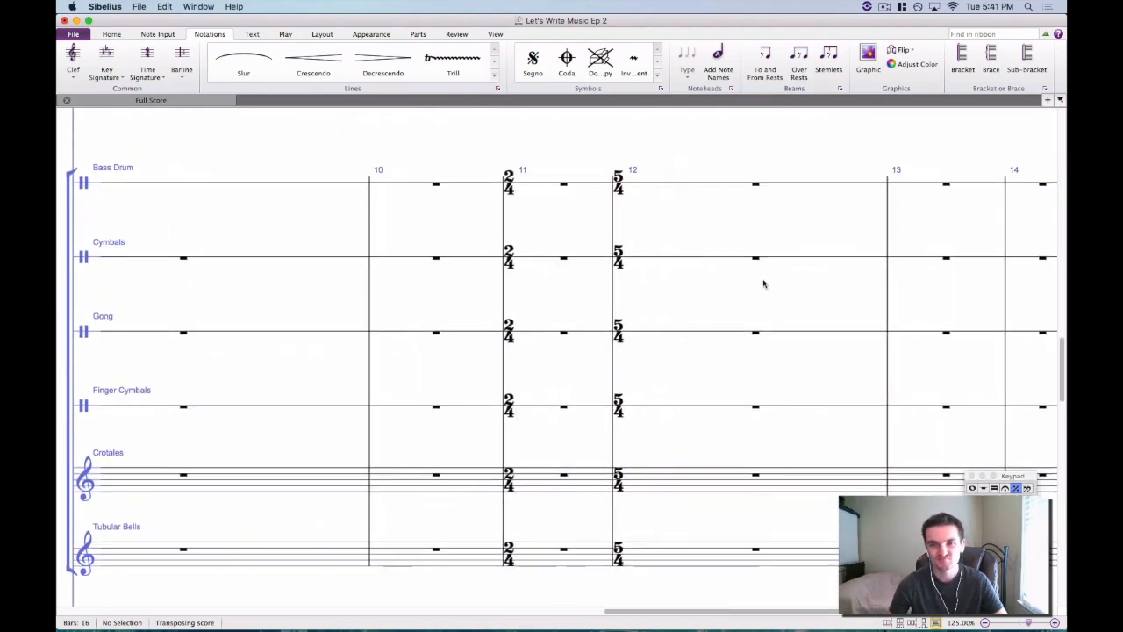
{"action": "scroll", "coordinate": [759, 316], "scroll_direction": "up", "scroll_amount": 10}
{"action": "scroll", "coordinate": [756, 347], "scroll_direction": "up", "scroll_amount": 10}
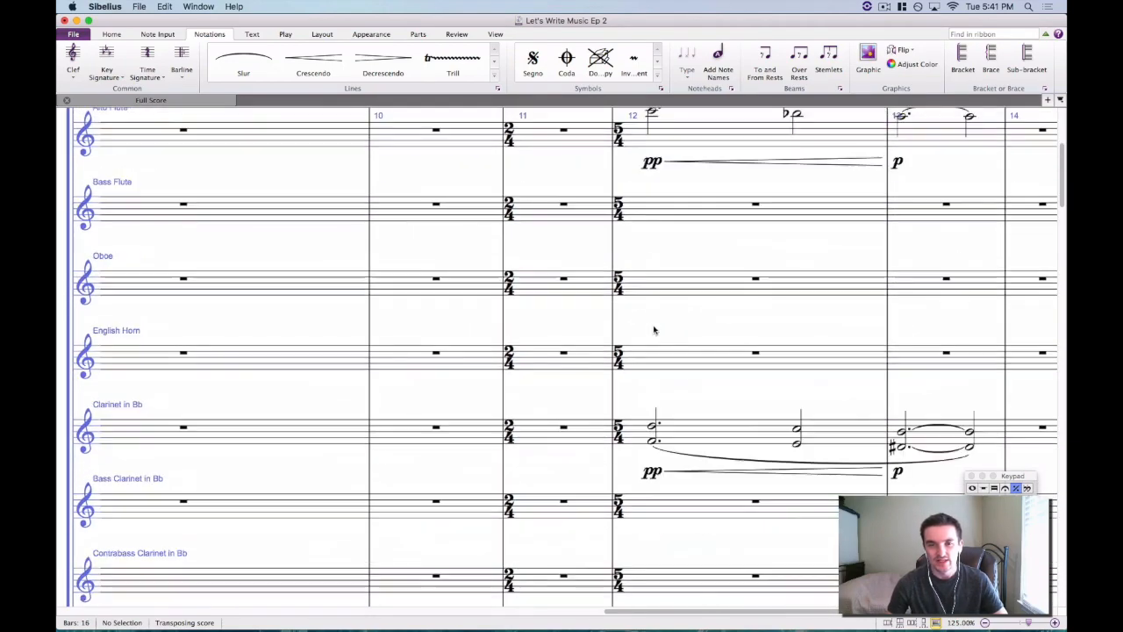
{"action": "scroll", "coordinate": [514, 289], "scroll_direction": "down", "scroll_amount": 10}
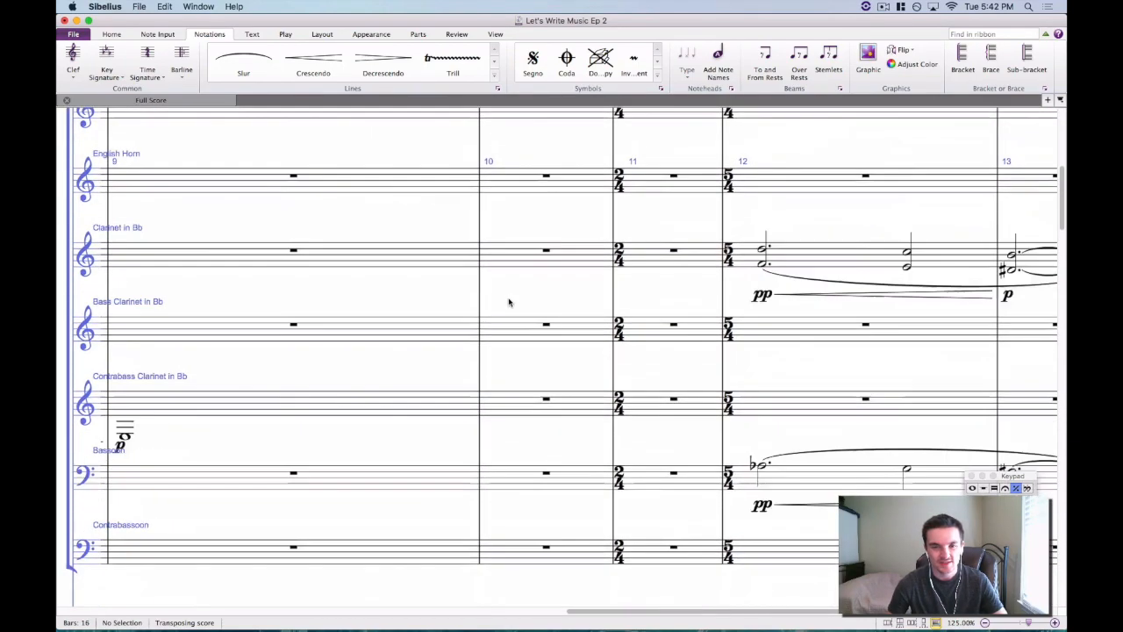
{"action": "scroll", "coordinate": [421, 325], "scroll_direction": "up", "scroll_amount": 3}
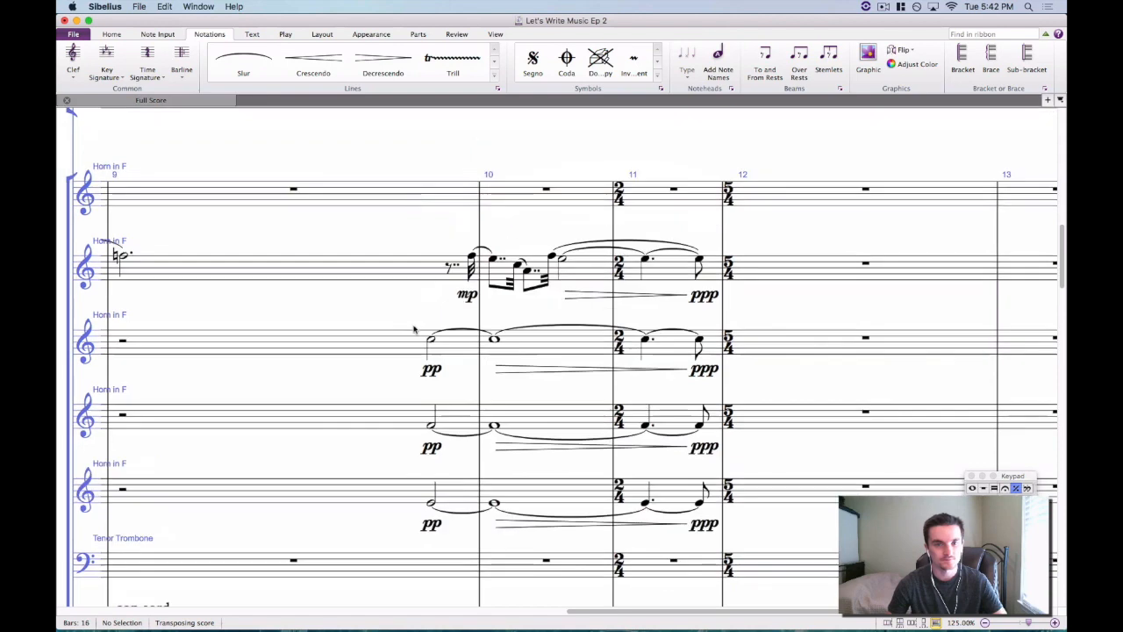
Play back the transition from the third Horn's F4 on beat 3 of bar 9 through bar 11.
{"action": "triple_click", "coordinate": [432, 345]}
{"action": "left_click", "coordinate": [431, 341]}
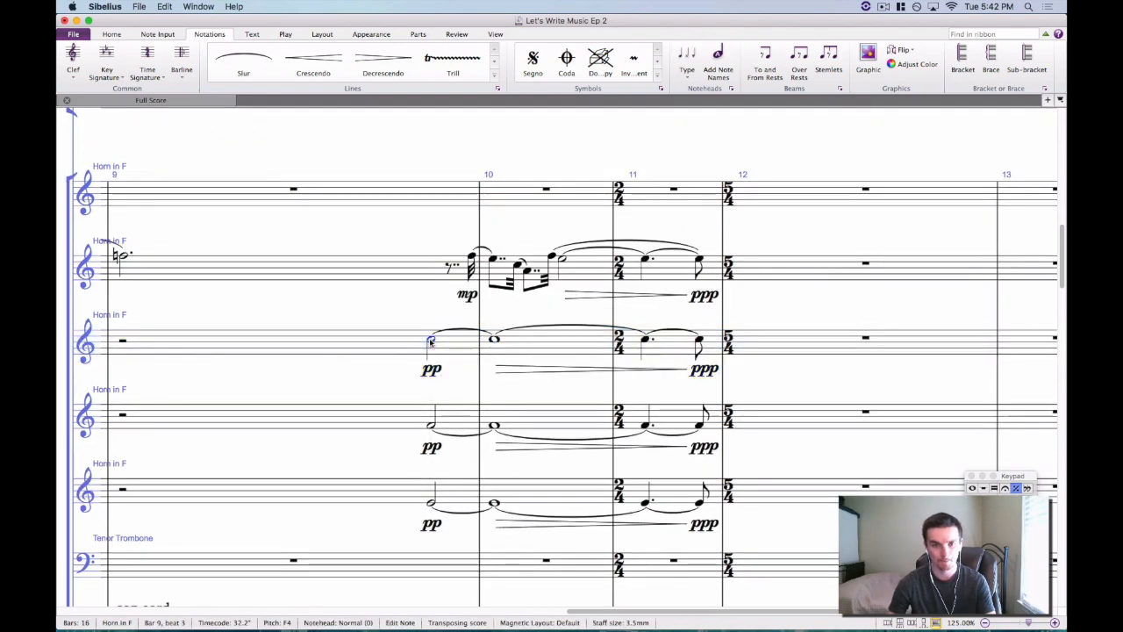
{"action": "key", "text": "space"}
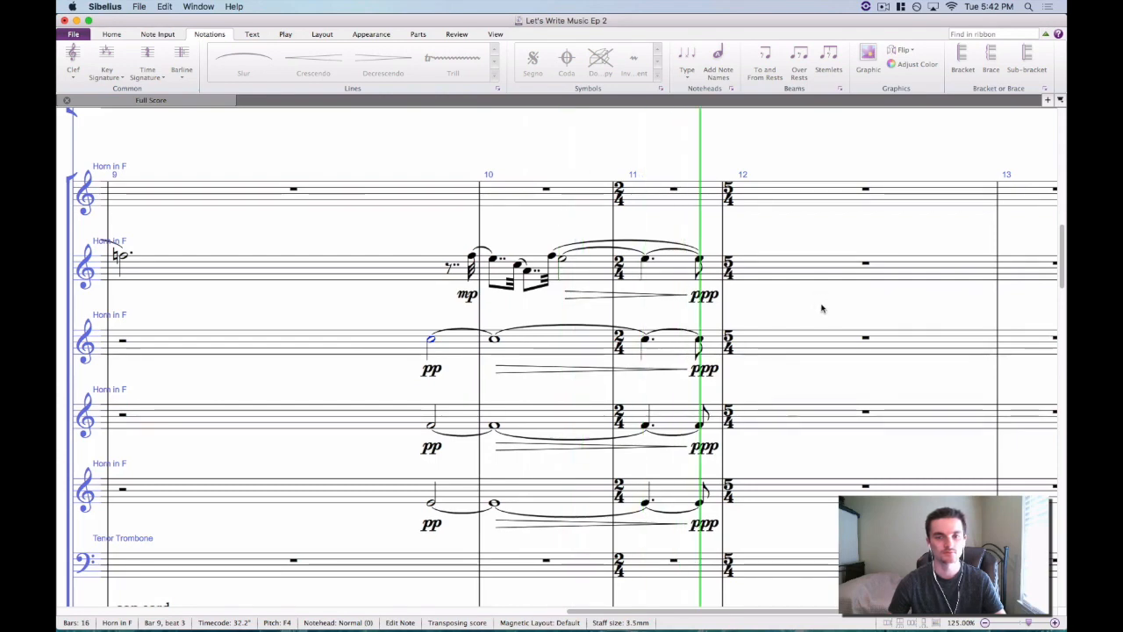
{"action": "key", "text": "space"}
Shorten the Vibraphone's bar 11 D5 to a dotted eighth note.
{"action": "scroll", "coordinate": [816, 306], "scroll_direction": "down", "scroll_amount": 10}
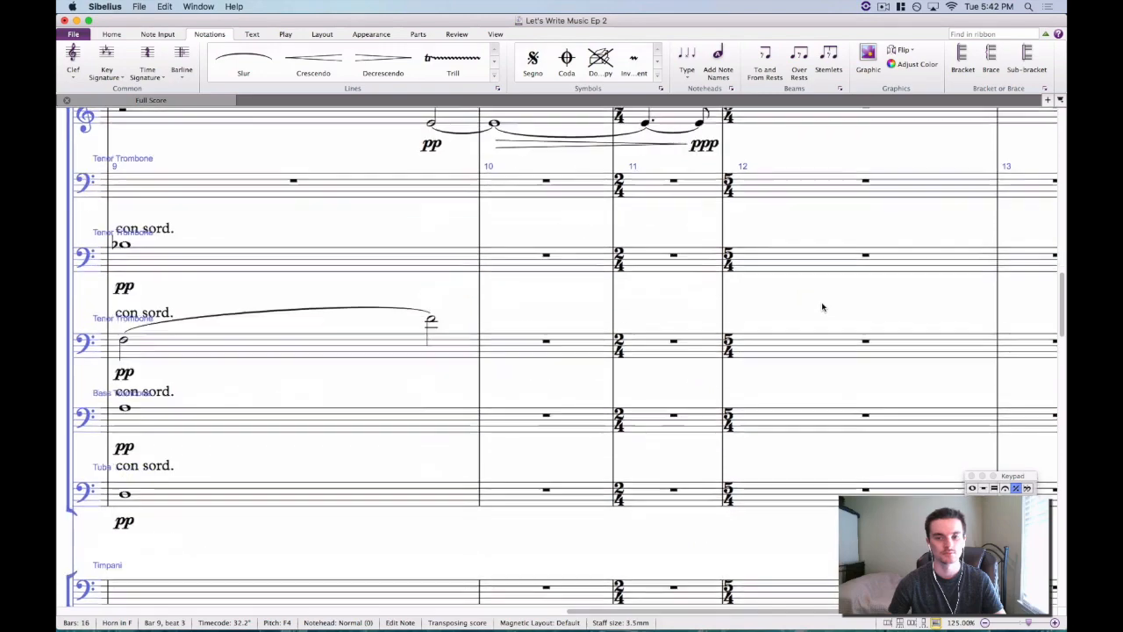
{"action": "scroll", "coordinate": [822, 306], "scroll_direction": "down", "scroll_amount": 10}
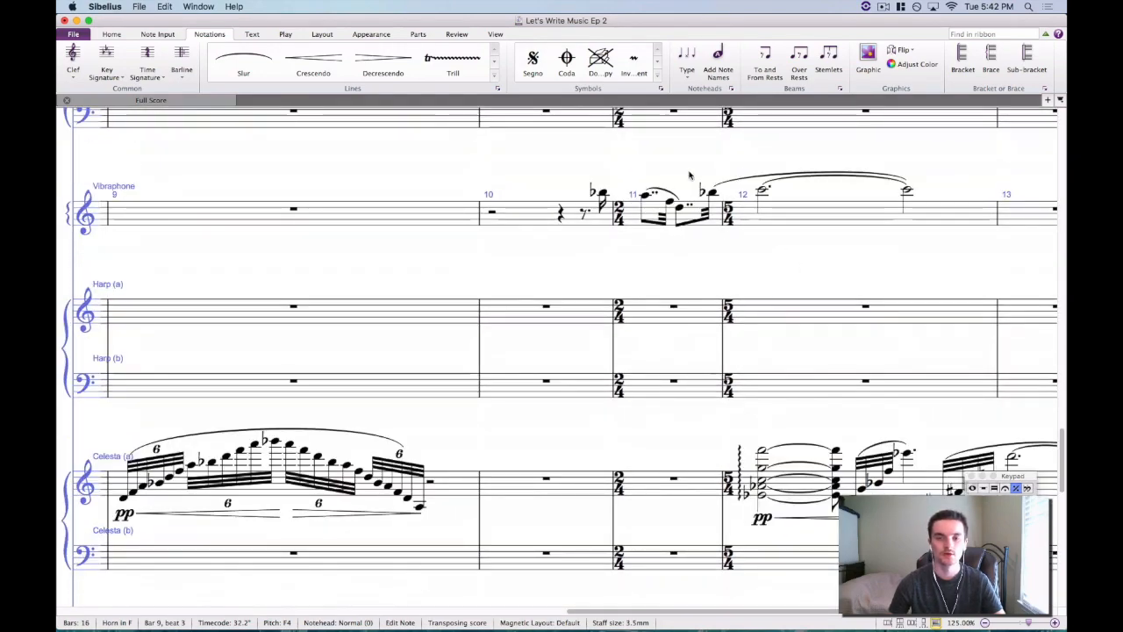
{"action": "left_click_drag", "start_coordinate": [690, 176], "coordinate": [617, 225]}
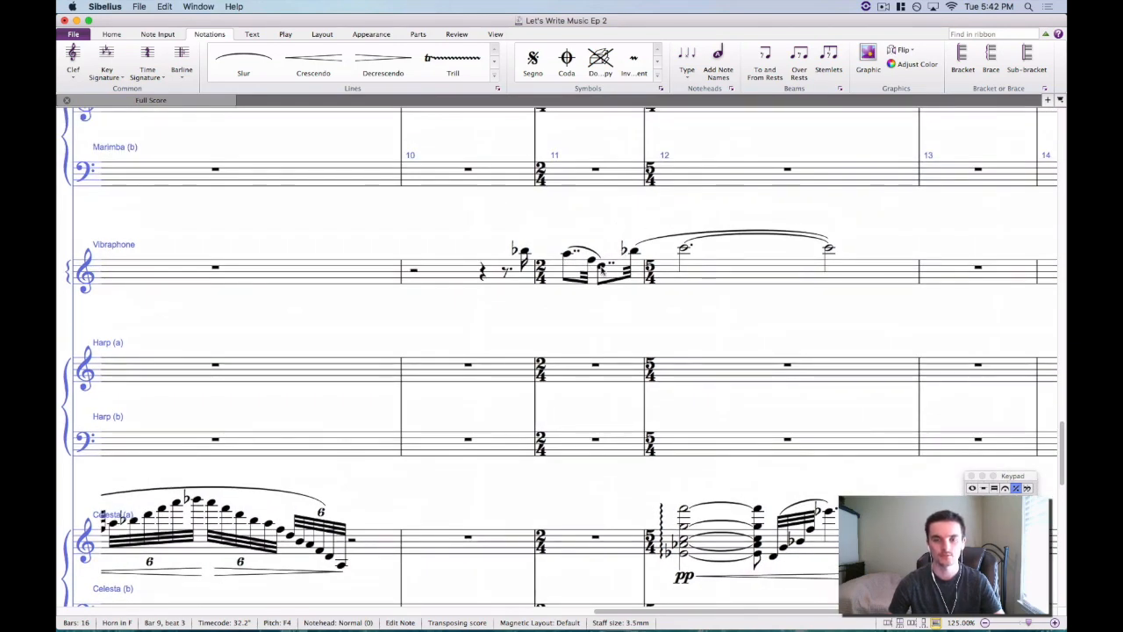
{"action": "left_click", "coordinate": [601, 265]}
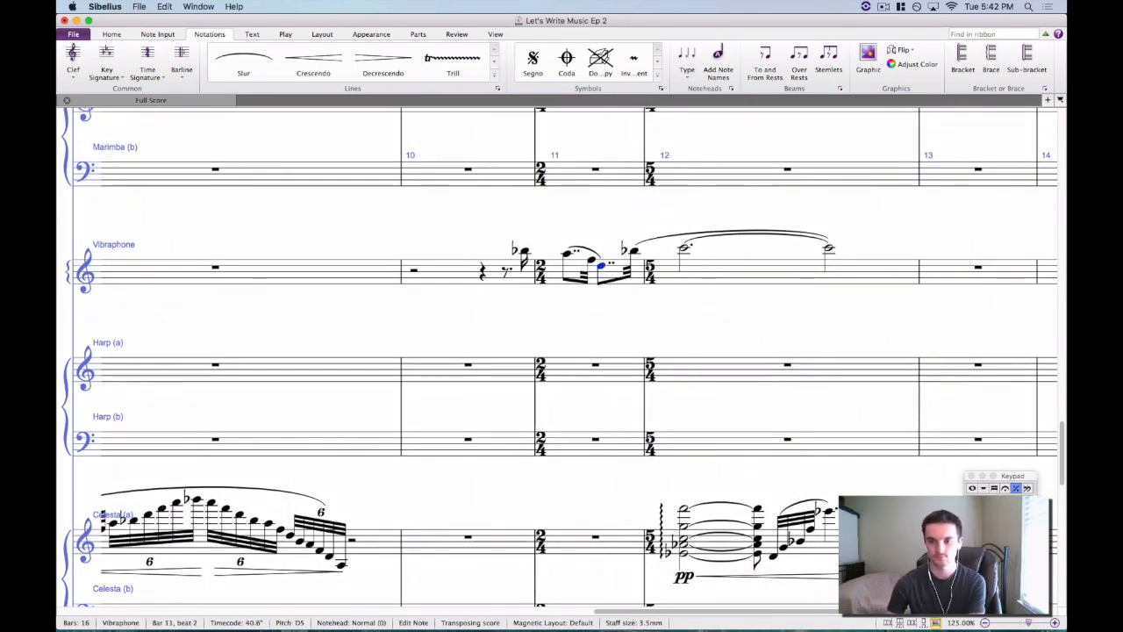
{"action": "key", "text": "Delete"}
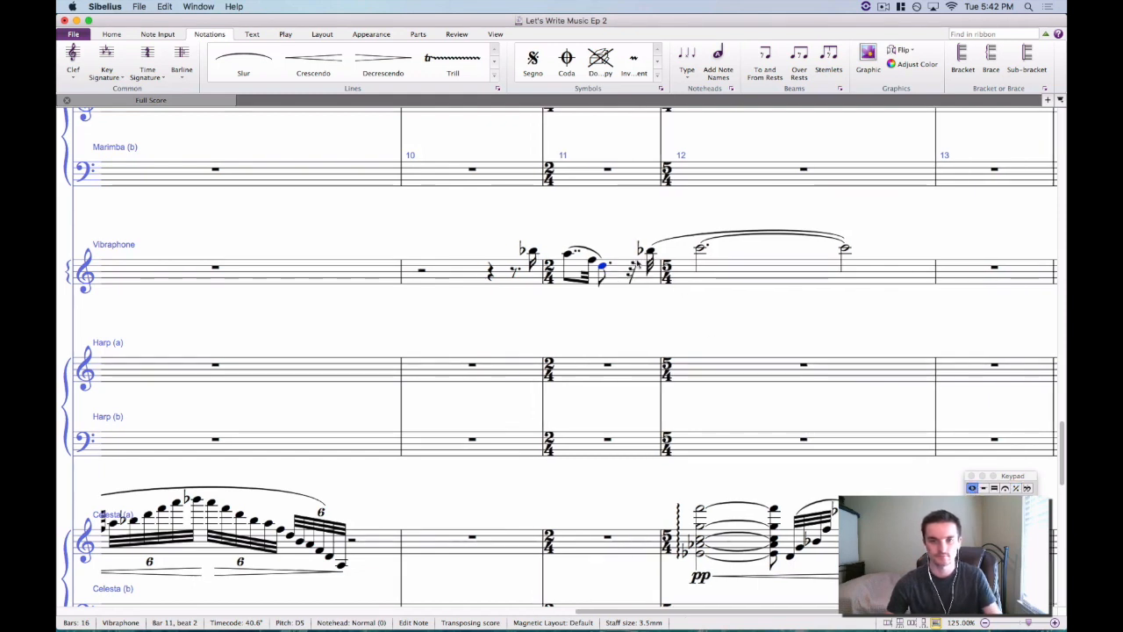
Re-enter the B♭5 at the end of Vibraphone bar 11 as a single sixteenth note.
{"action": "key", "text": "b"}
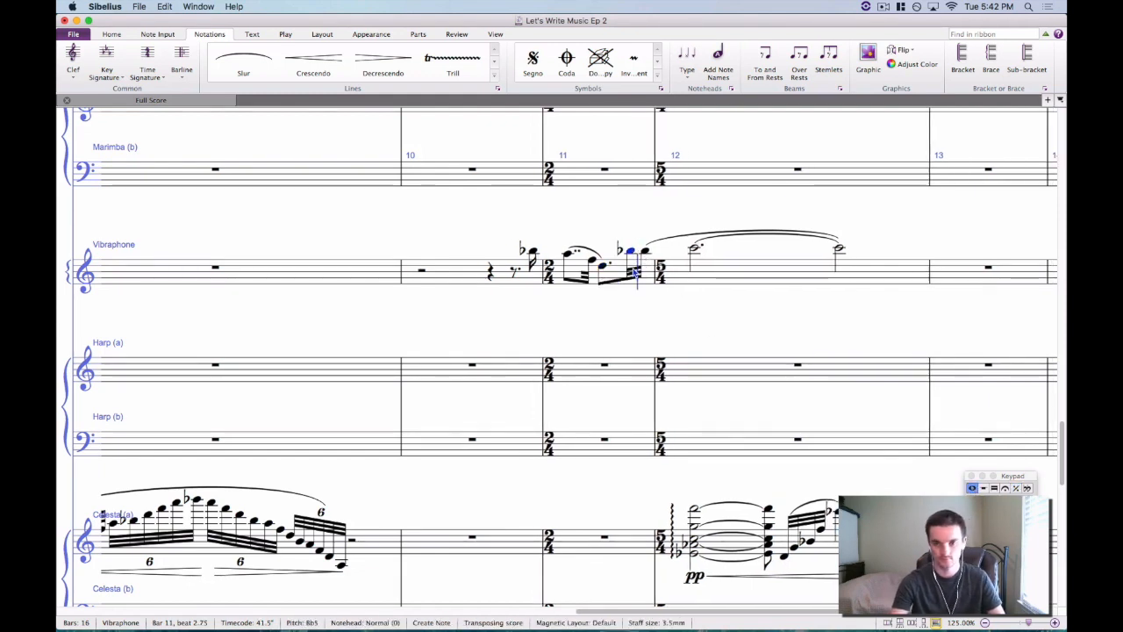
{"action": "key", "text": "super+z"}
{"action": "key", "text": "2"}
{"action": "key", "text": "b"}
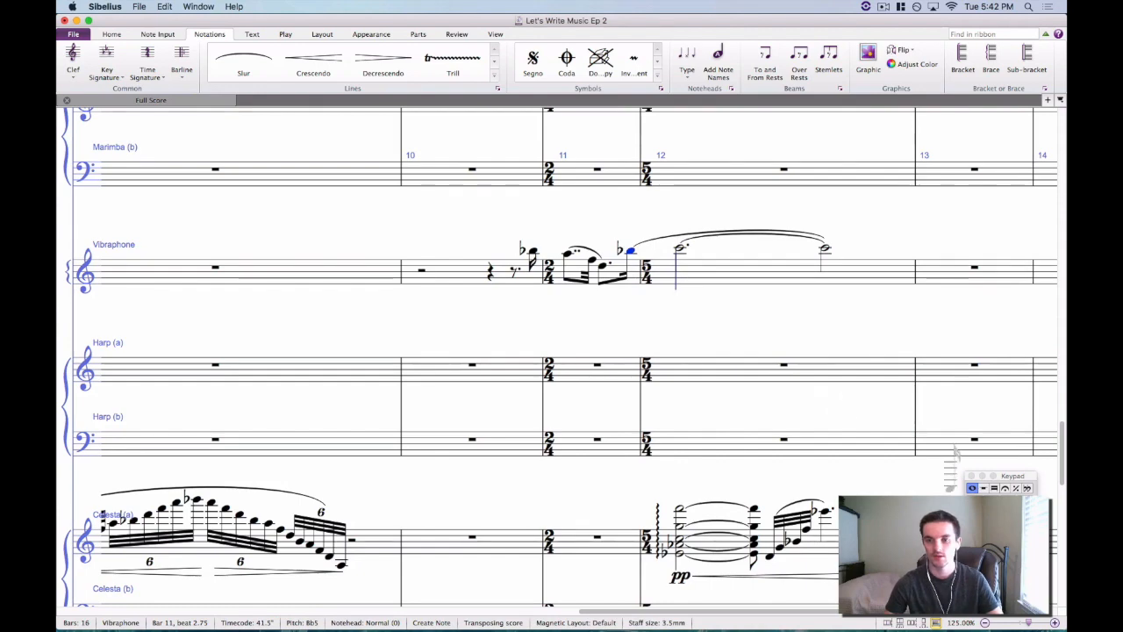
{"action": "key", "text": "Escape"}
{"action": "key", "text": "Escape"}
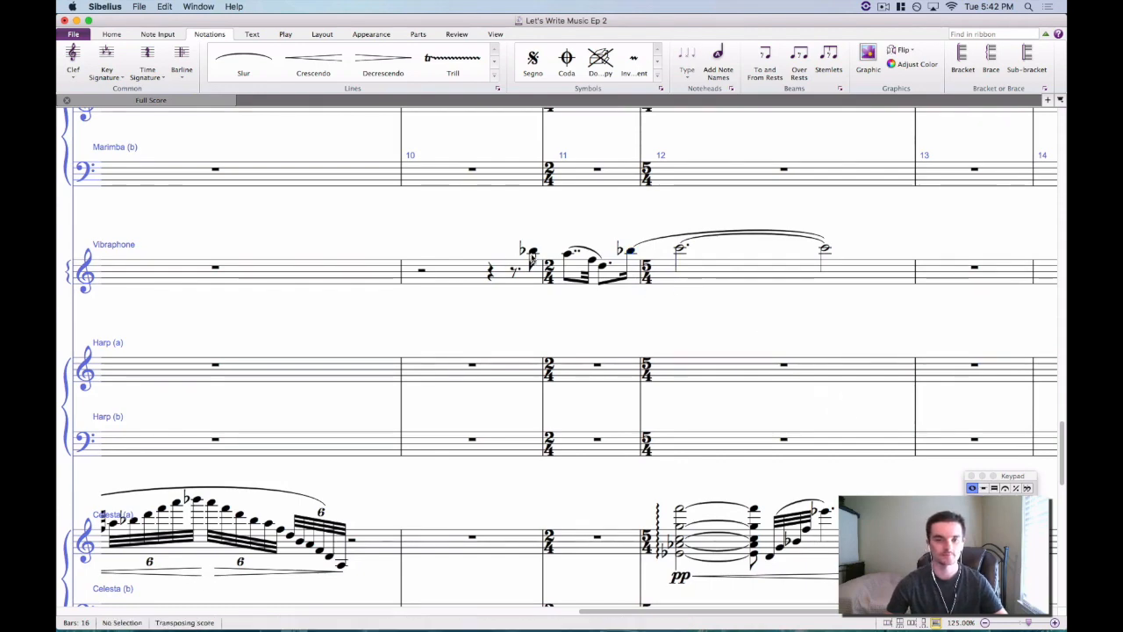
Add an mp dynamic below the Vibraphone's B♭5 pickup note at the end of bar 10.
{"action": "left_click", "coordinate": [530, 253]}
{"action": "key", "text": "super+e"}
{"action": "type", "text": "mp"}
{"action": "key", "text": "Escape"}
{"action": "key", "text": "Escape"}
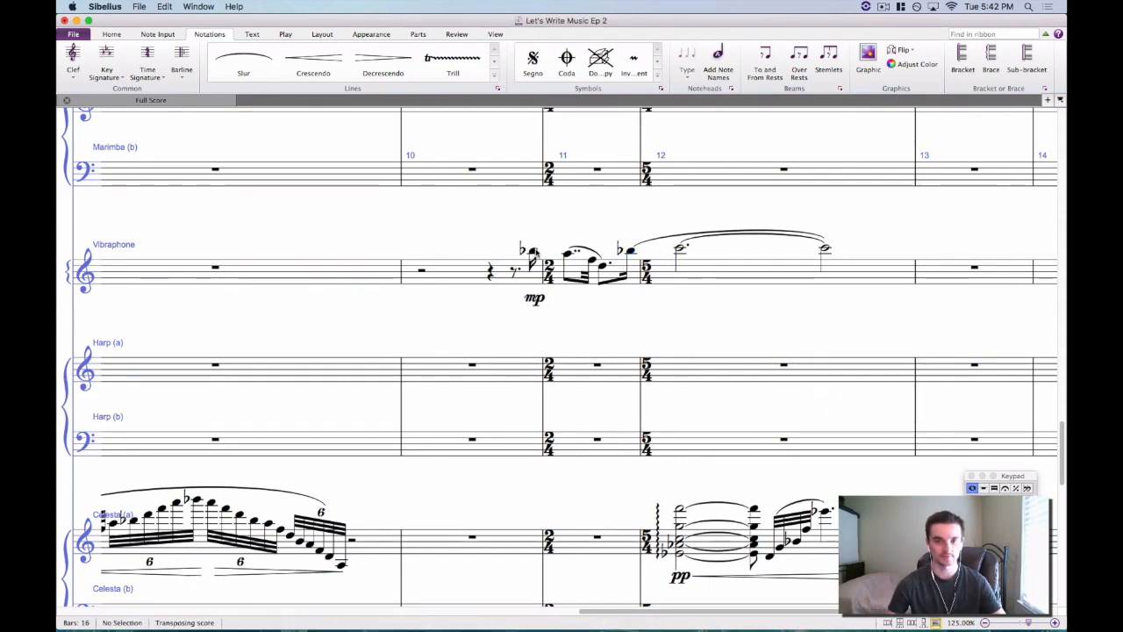
Play back the Vibraphone melody from the B♭5 pickup in bar 10 into bar 12.
{"action": "left_click", "coordinate": [532, 252]}
{"action": "key", "text": "space"}
{"action": "left_click_drag", "start_coordinate": [709, 227], "coordinate": [609, 223]}
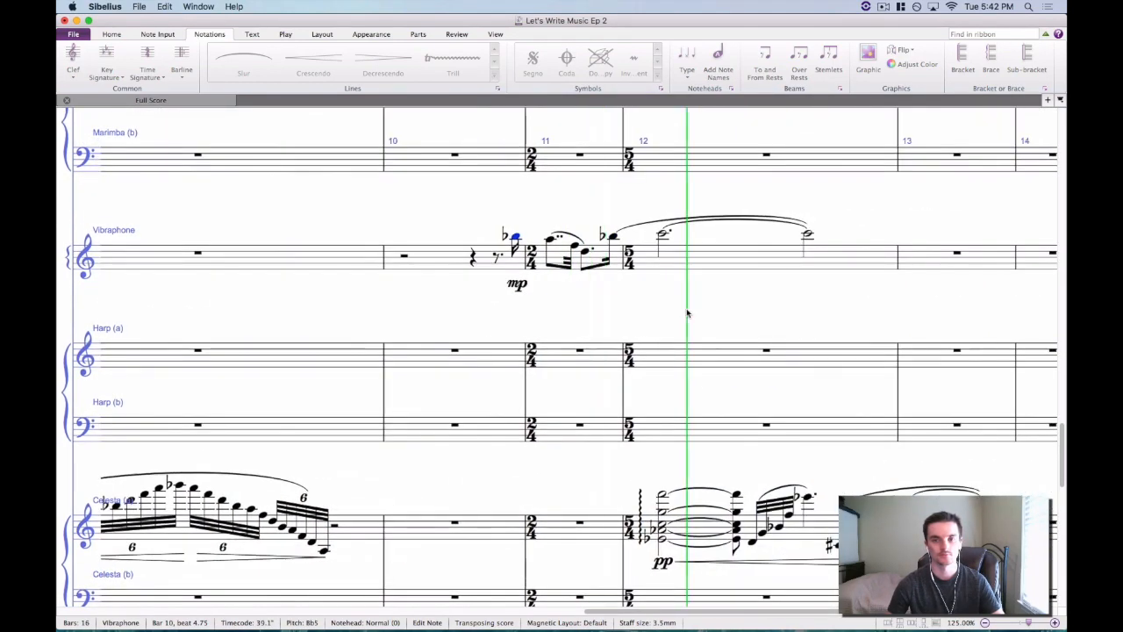
{"action": "key", "text": "Escape"}
{"action": "key", "text": "Escape"}
{"action": "scroll", "coordinate": [638, 316], "scroll_direction": "right", "scroll_amount": 2}
{"action": "scroll", "coordinate": [639, 316], "scroll_direction": "up", "scroll_amount": 2}
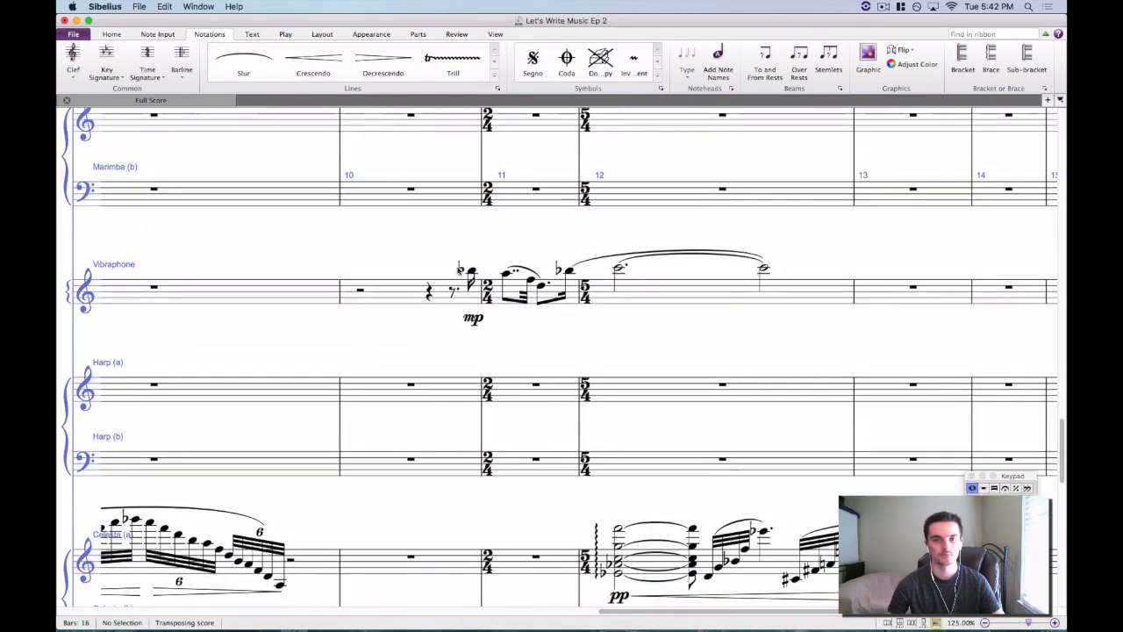
Transpose the Vibraphone passage from the last note of bar 11 through bar 12 down an octave.
{"action": "scroll", "coordinate": [518, 251], "scroll_direction": "right", "scroll_amount": 2}
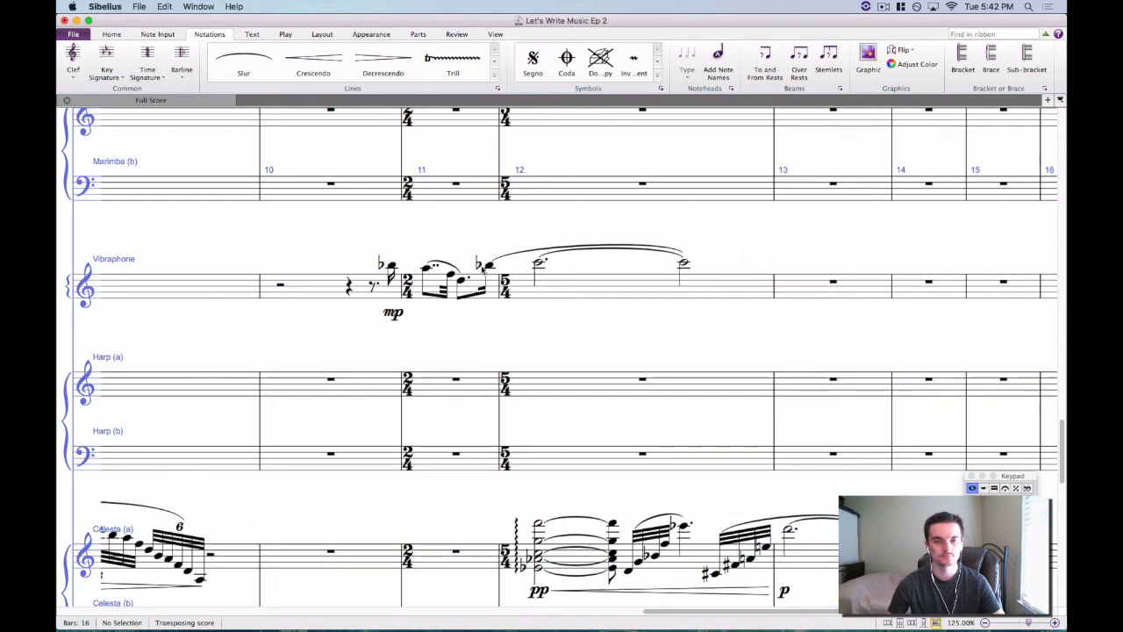
{"action": "left_click", "coordinate": [489, 266]}
{"action": "left_click", "coordinate": [685, 266], "text": "shift"}
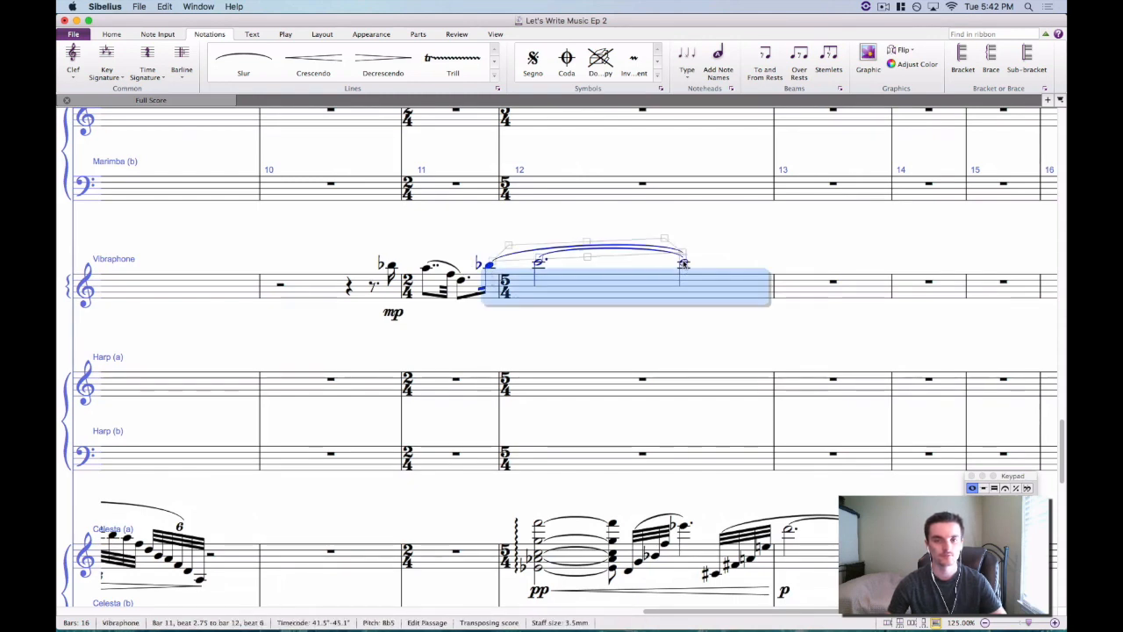
{"action": "key", "text": "Escape"}
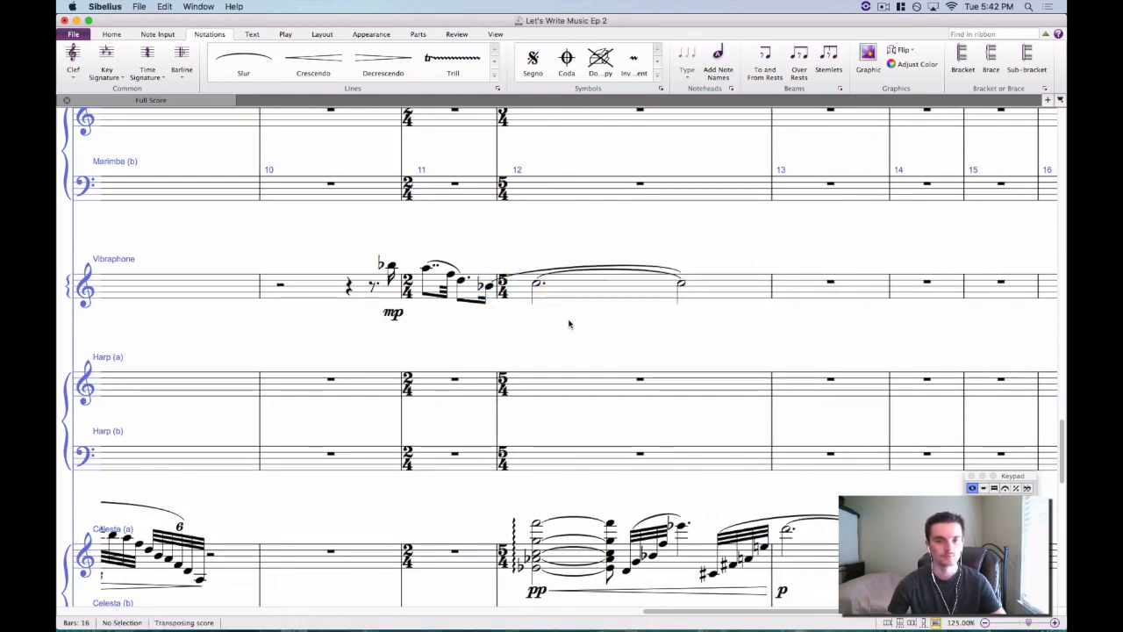
Lower both long Vibraphone notes in bar 12 to A♭4.
{"action": "left_click", "coordinate": [537, 287]}
{"action": "key", "text": "Down"}
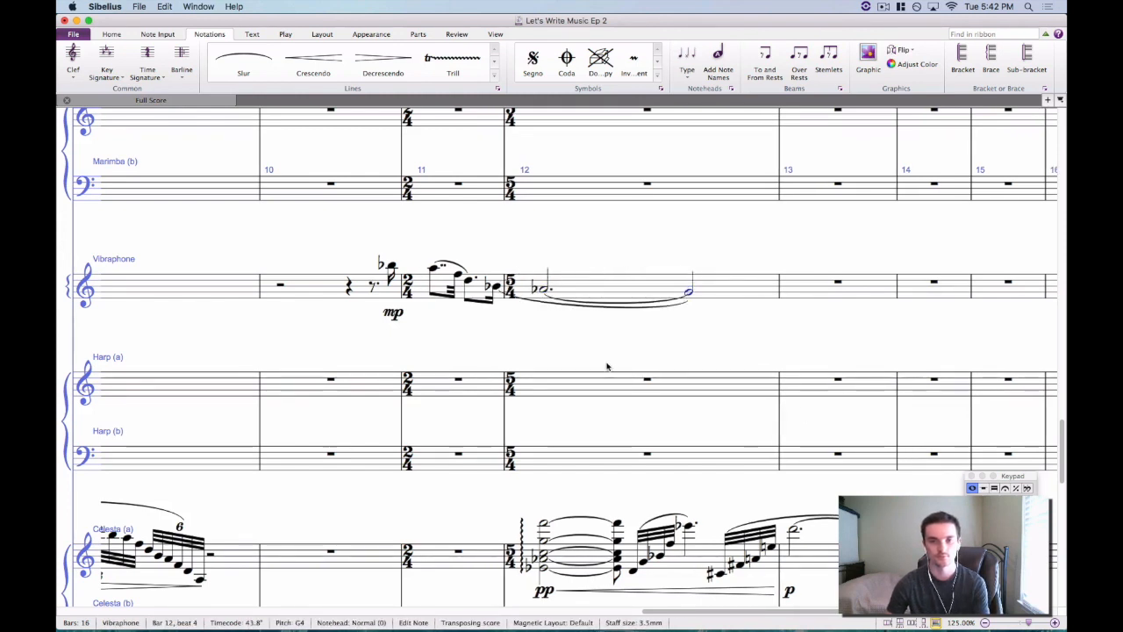
{"action": "key", "text": "Escape"}
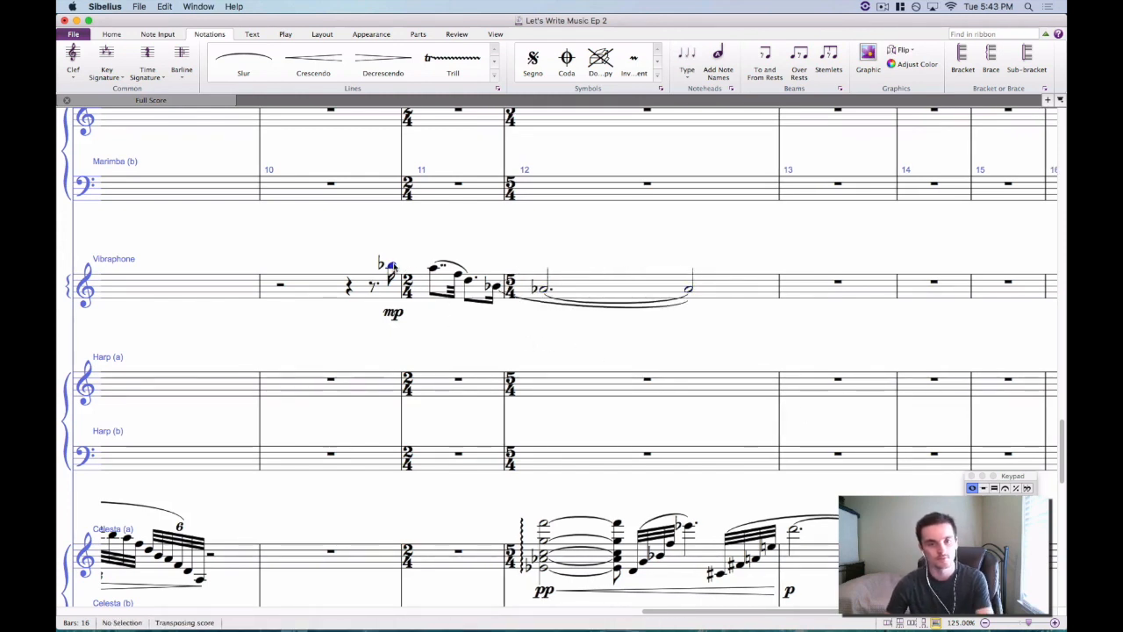
Audition the Vibraphone notes up to the end of bar 11, and play the score from the start of bar 10 into bar 12.
{"action": "key", "text": "Right"}
{"action": "key", "text": "Right"}
{"action": "key", "text": "Right"}
{"action": "key", "text": "Right"}
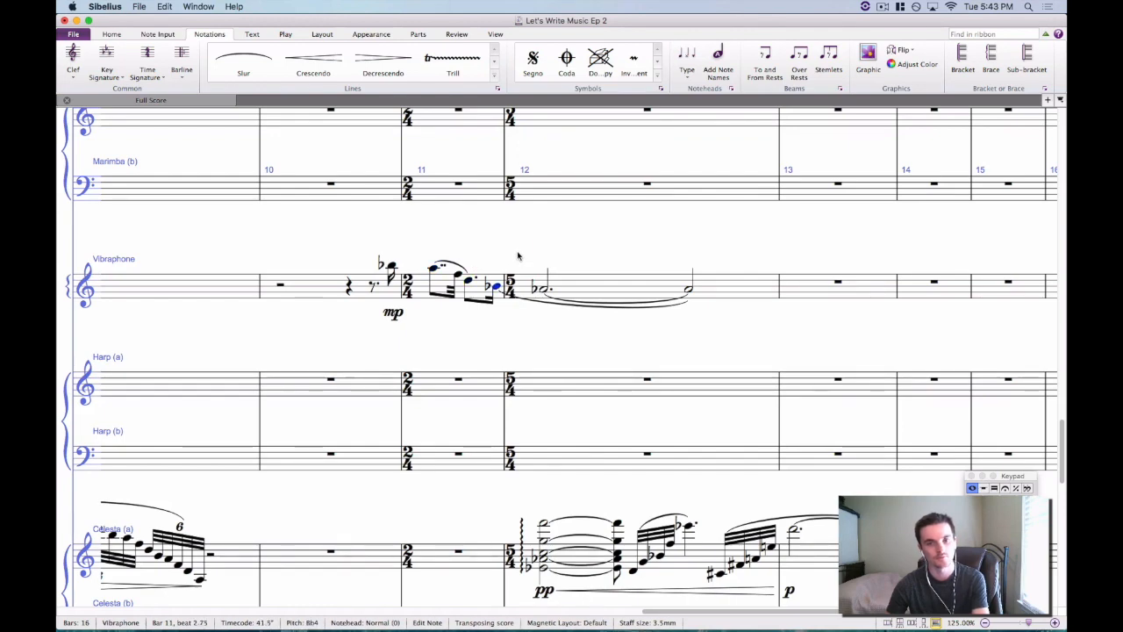
{"action": "key", "text": "Escape"}
{"action": "left_click", "coordinate": [277, 284]}
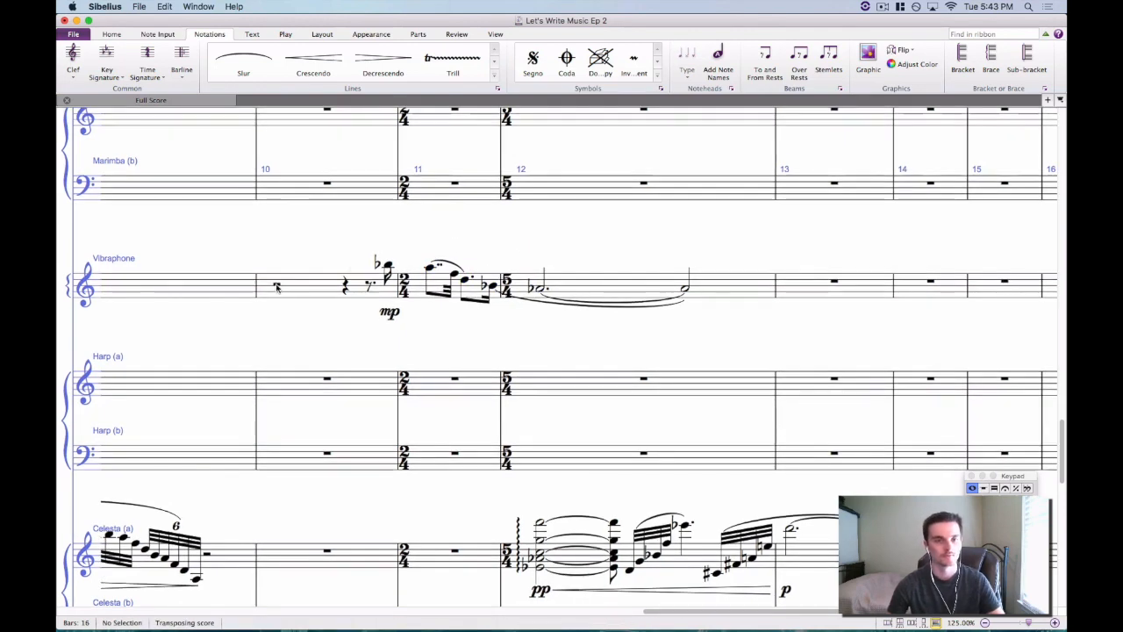
{"action": "key", "text": "space"}
{"action": "scroll", "coordinate": [579, 324], "scroll_direction": "up", "scroll_amount": 15}
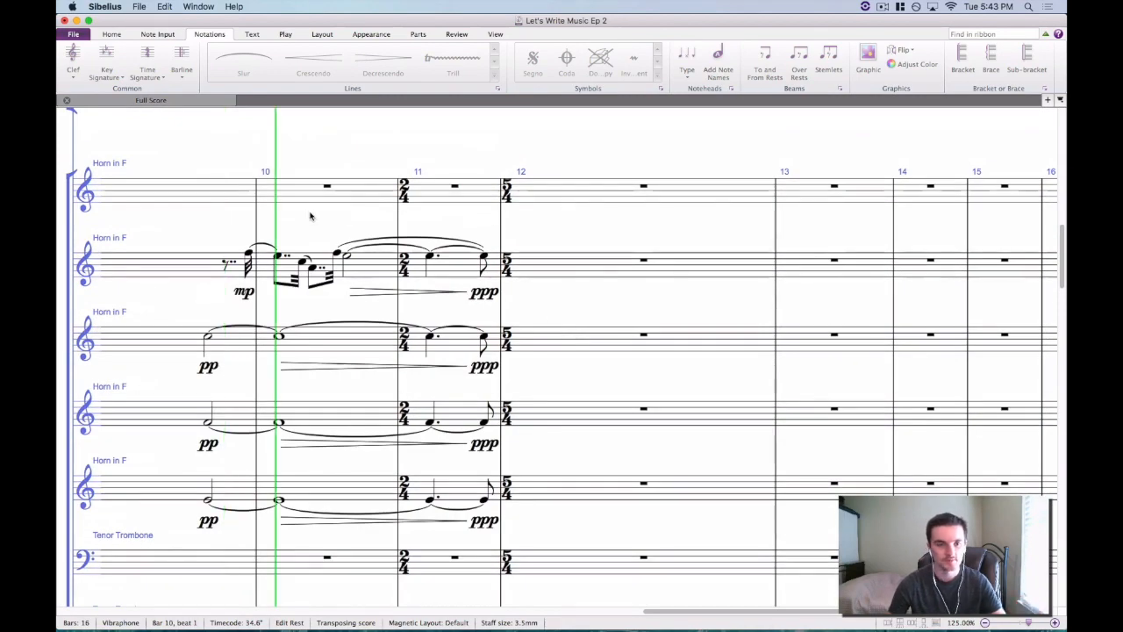
{"action": "left_click_drag", "start_coordinate": [309, 215], "coordinate": [612, 211]}
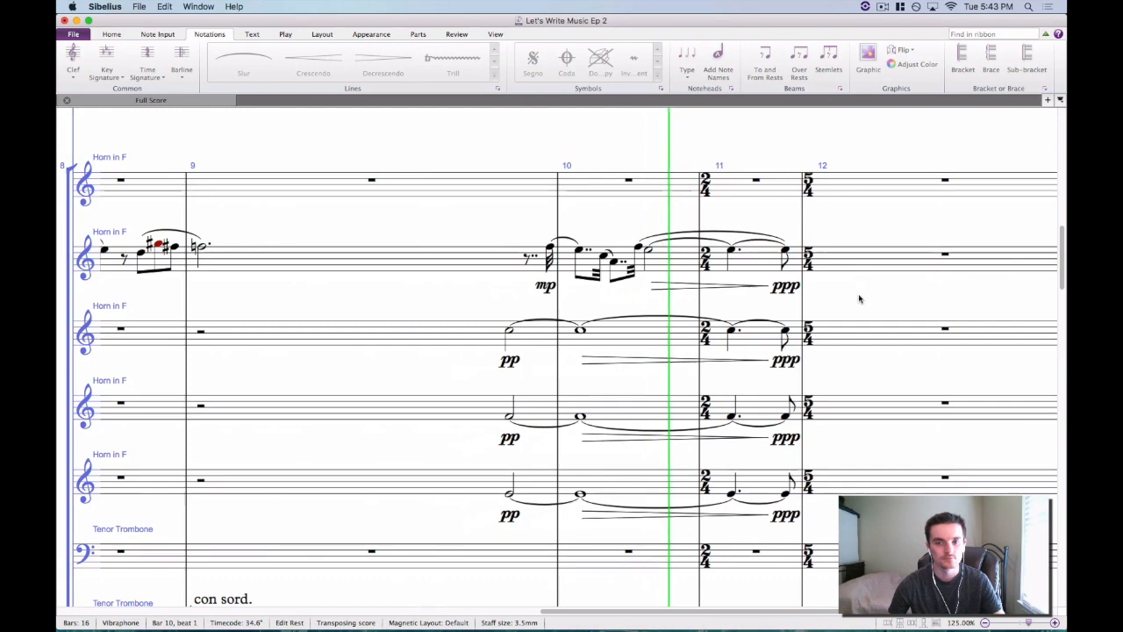
{"action": "left_click_drag", "start_coordinate": [890, 304], "coordinate": [538, 268]}
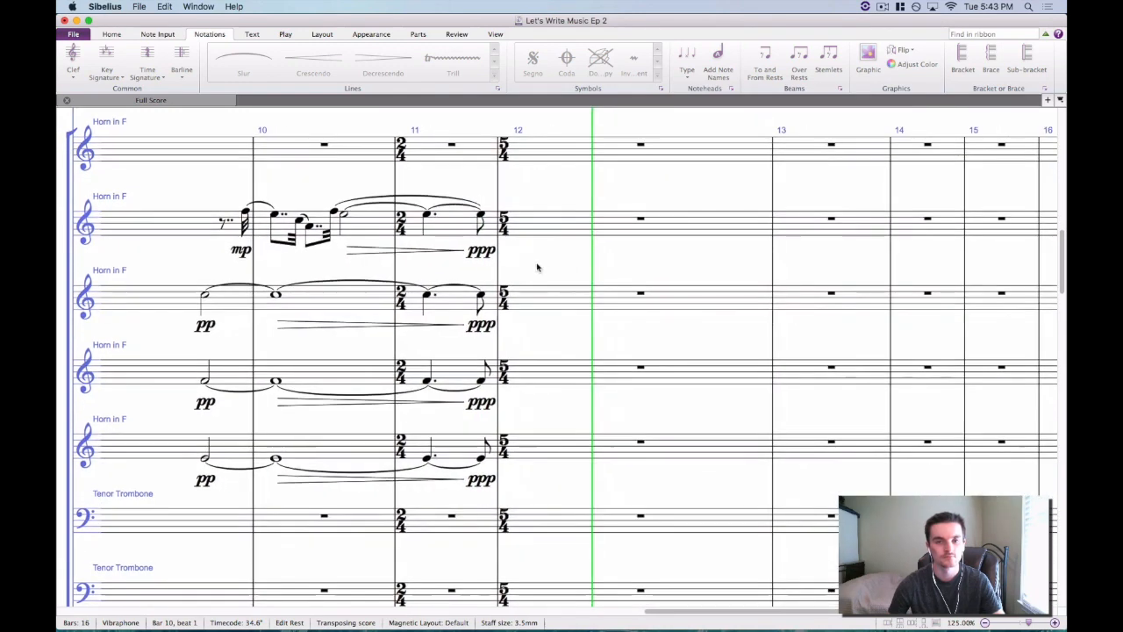
{"action": "key", "text": "space"}
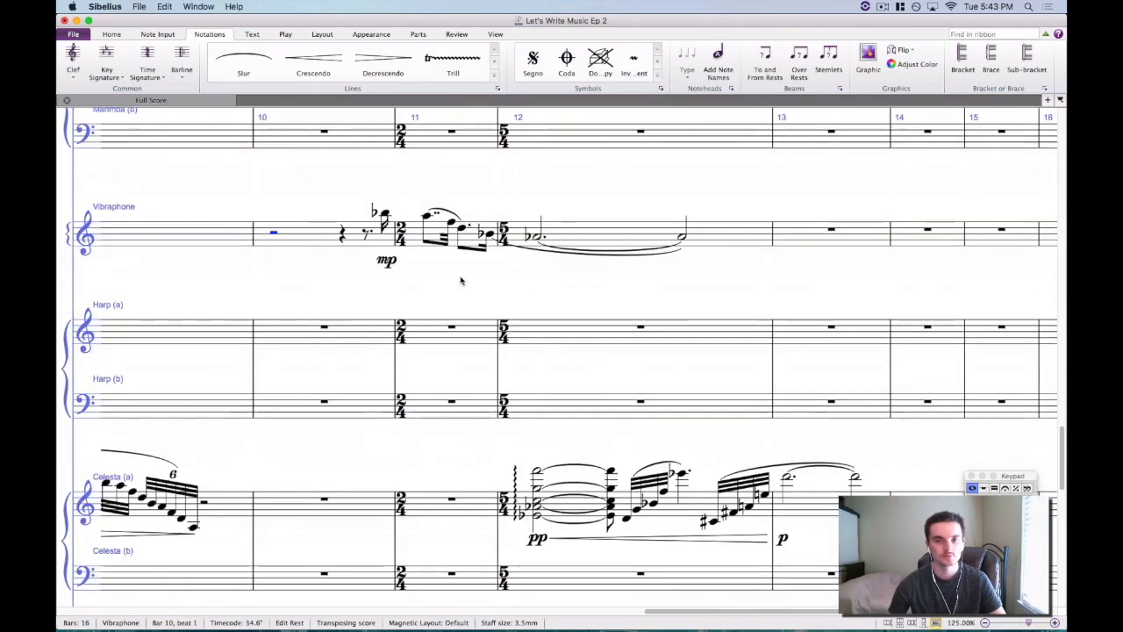
{"action": "key", "text": "Escape"}
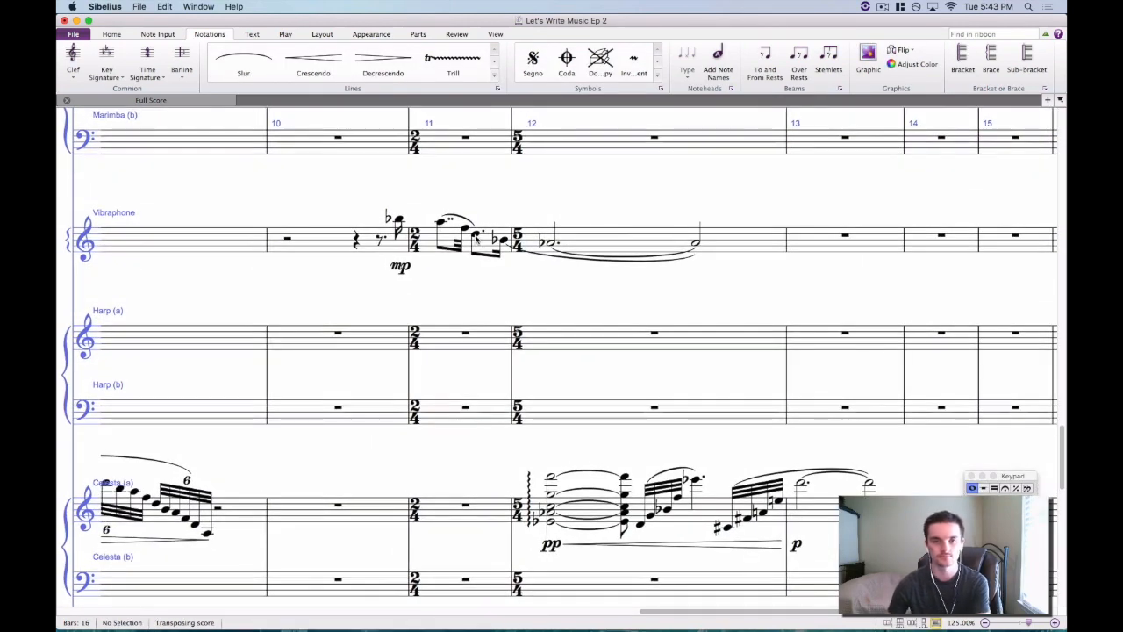
Change the end of Vibraphone bar 11 to two plain eighth notes, D5 and B♭4.
{"action": "left_click", "coordinate": [475, 235]}
{"action": "key", "text": "period"}
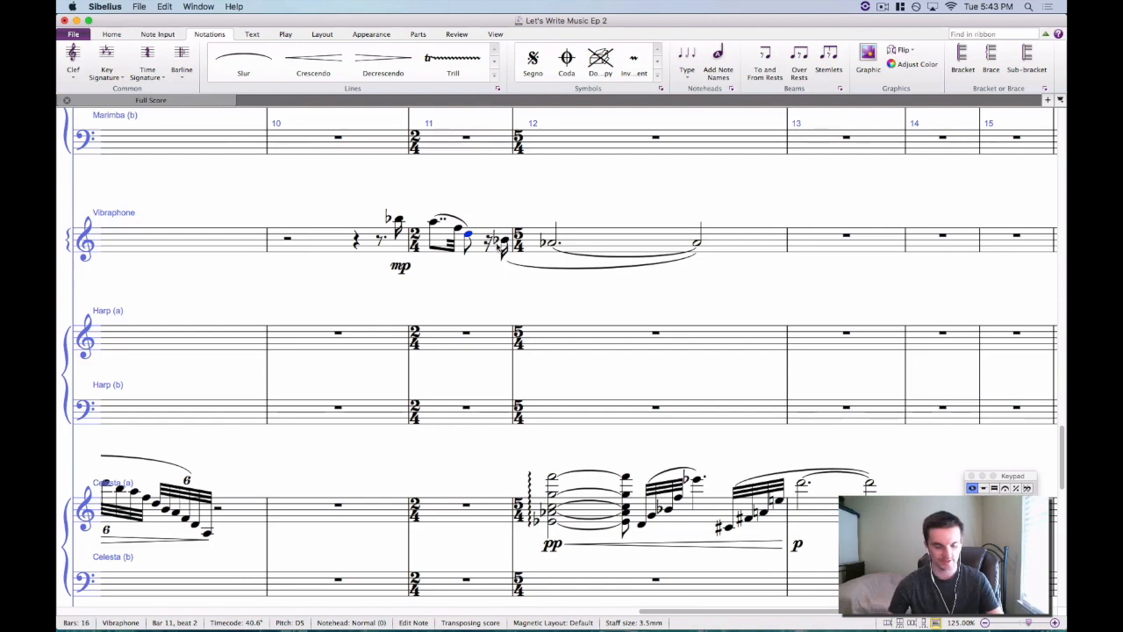
{"action": "key", "text": "b"}
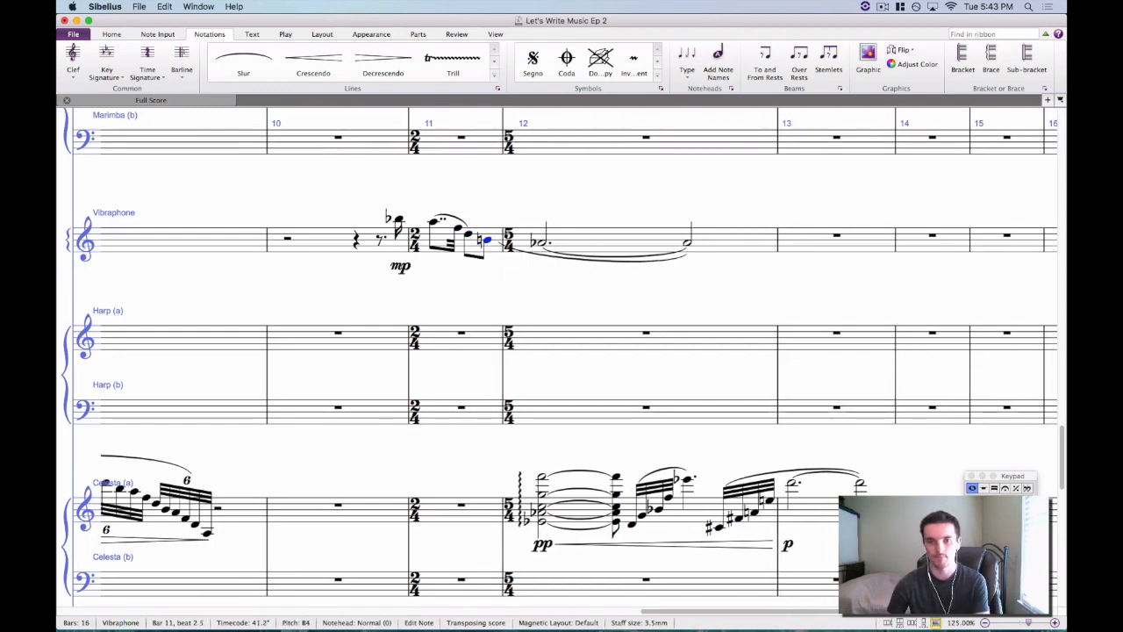
{"action": "key", "text": "KP_9"}
{"action": "left_click", "coordinate": [451, 290]}
{"action": "left_click_drag", "start_coordinate": [451, 291], "coordinate": [502, 305]}
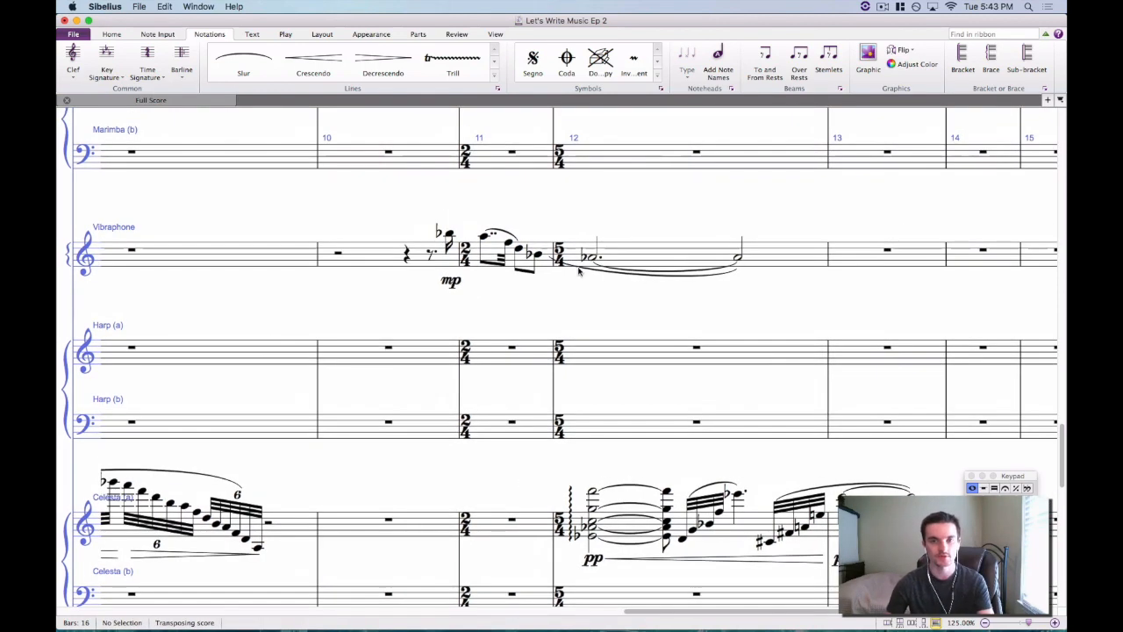
Replace the Vibraphone's slur with a new one from the bar 11 B♭4 into bar 12.
{"action": "left_click", "coordinate": [579, 269]}
{"action": "key", "text": "Delete"}
{"action": "key", "text": "s"}
{"action": "key", "text": "space"}
{"action": "key", "text": "Escape"}
Delete the decrescendo hairpins under bars 10 and 11 in the third, fourth and fifth Horn staves.
{"action": "left_click_drag", "start_coordinate": [574, 323], "coordinate": [645, 416]}
{"action": "scroll", "coordinate": [504, 308], "scroll_direction": "up", "scroll_amount": 10}
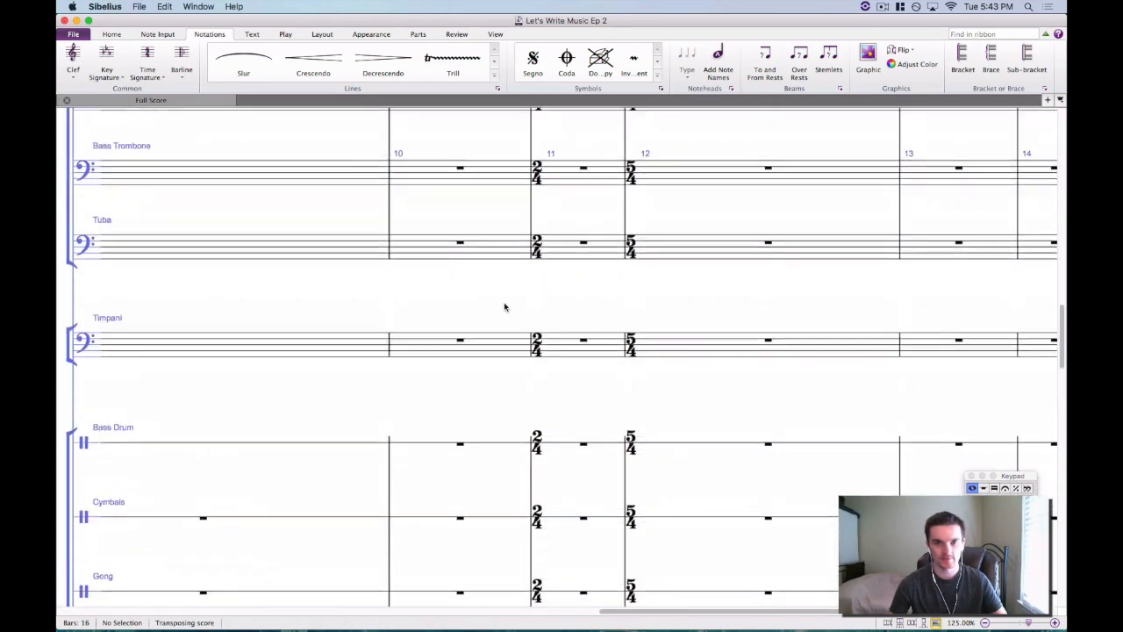
{"action": "scroll", "coordinate": [505, 307], "scroll_direction": "up", "scroll_amount": 8}
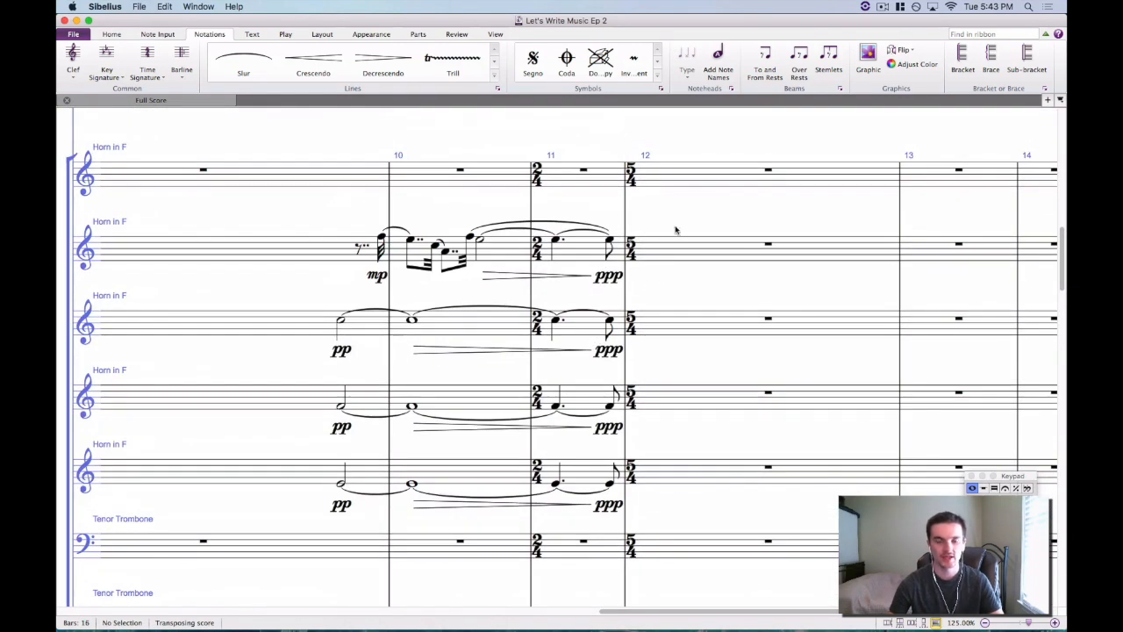
{"action": "left_click_drag", "start_coordinate": [675, 230], "coordinate": [646, 255]}
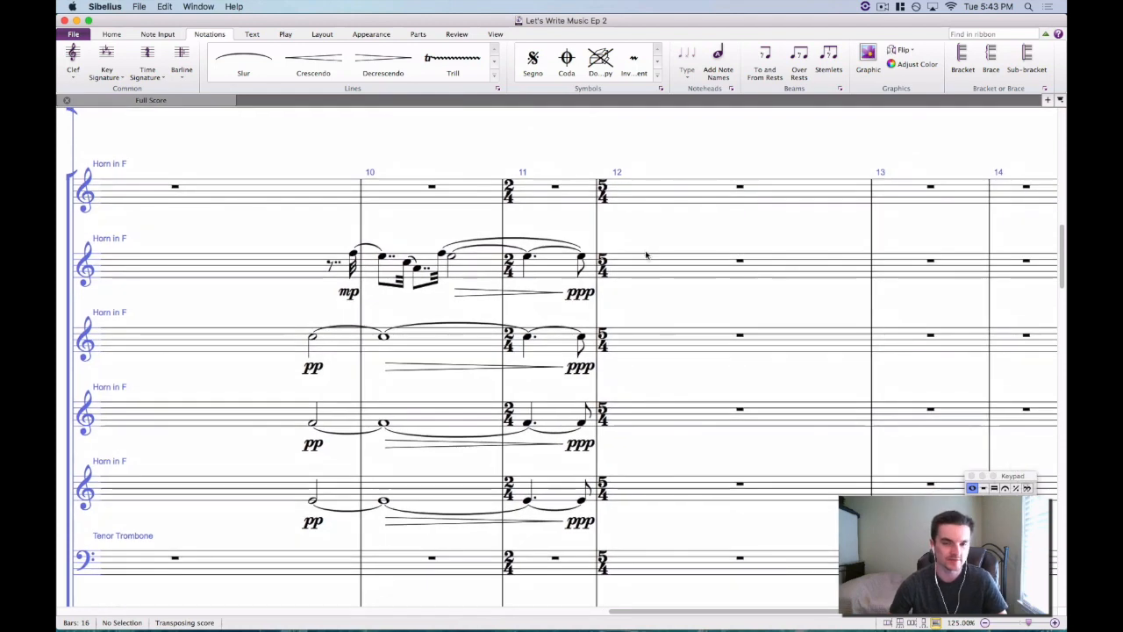
{"action": "left_click", "coordinate": [474, 370]}
{"action": "key", "text": "Delete"}
{"action": "left_click", "coordinate": [455, 444]}
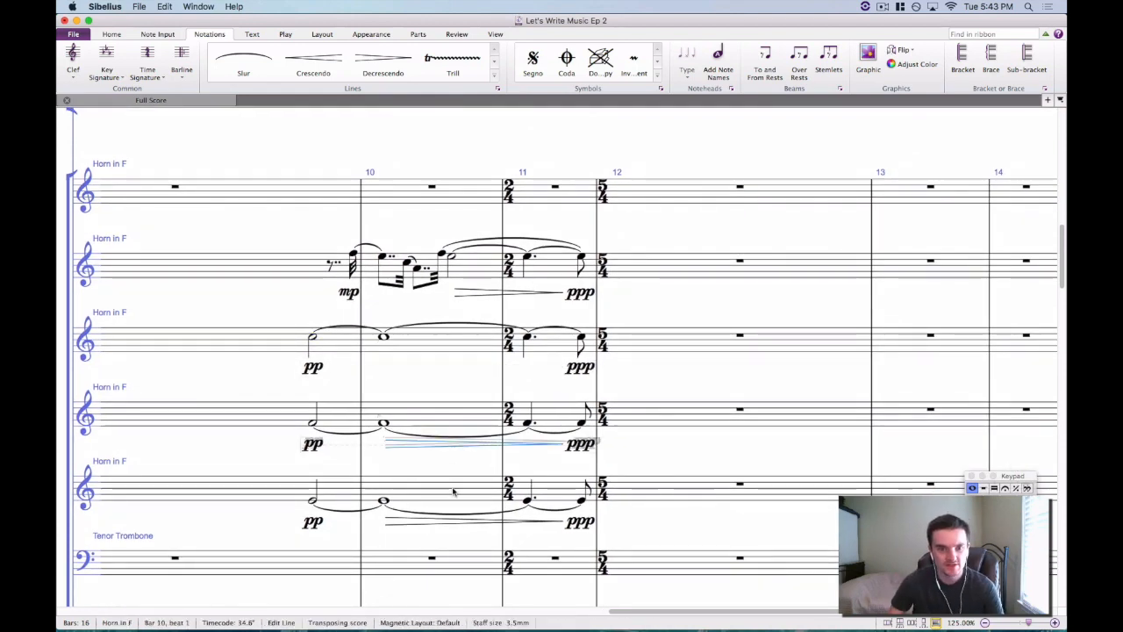
{"action": "key", "text": "Delete"}
{"action": "left_click", "coordinate": [470, 522]}
{"action": "key", "text": "Delete"}
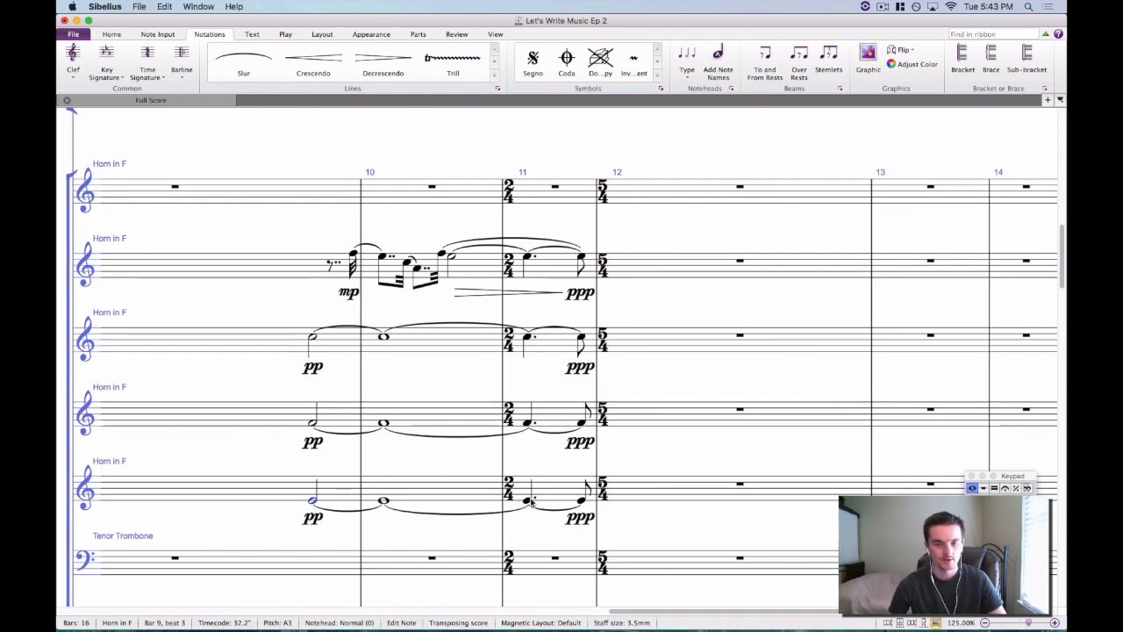
Delete the ppp dynamics at the end of bar 11 in the second through fifth Horn staves.
{"action": "left_click", "coordinate": [581, 518]}
{"action": "key", "text": "Delete"}
{"action": "left_click", "coordinate": [580, 443]}
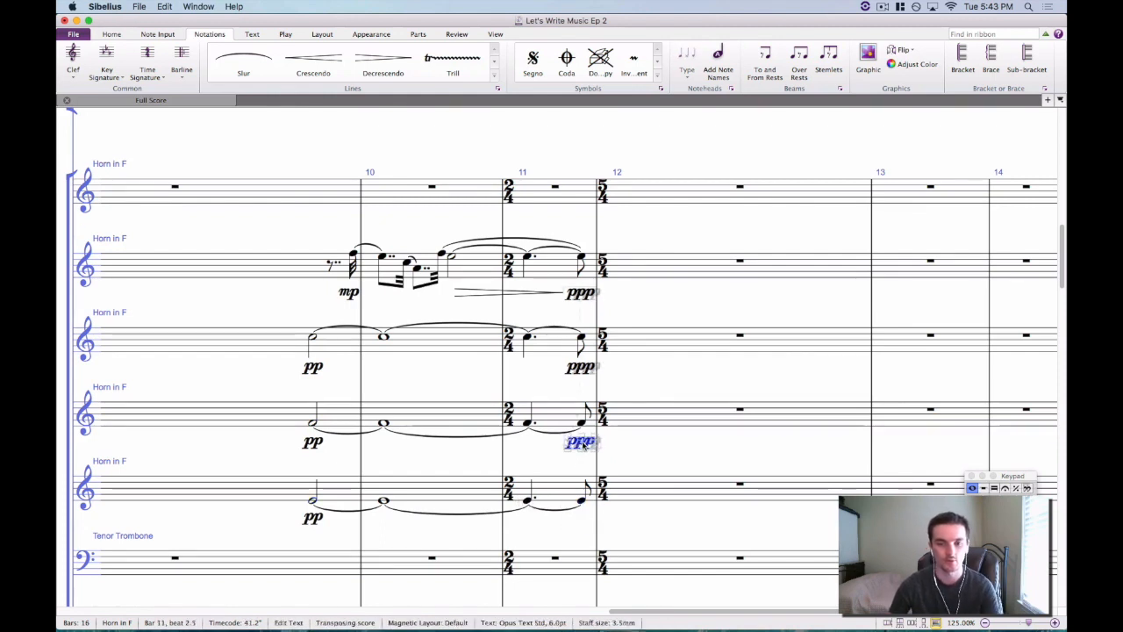
{"action": "key", "text": "Delete"}
{"action": "left_click", "coordinate": [580, 368]}
{"action": "key", "text": "Delete"}
{"action": "left_click", "coordinate": [580, 293]}
{"action": "key", "text": "Delete"}
{"action": "key", "text": "Escape"}
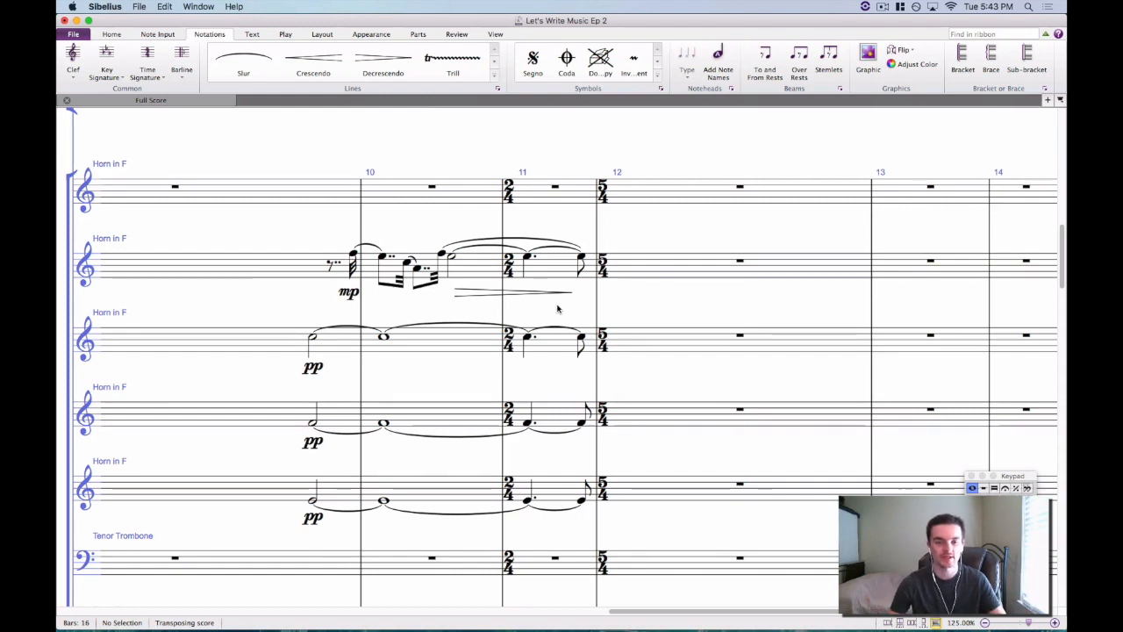
Turn the tied bar 11 notes in the second through fifth Horn staves into single half notes.
{"action": "left_click", "coordinate": [542, 349]}
{"action": "key", "text": "5"}
{"action": "left_click", "coordinate": [548, 416]}
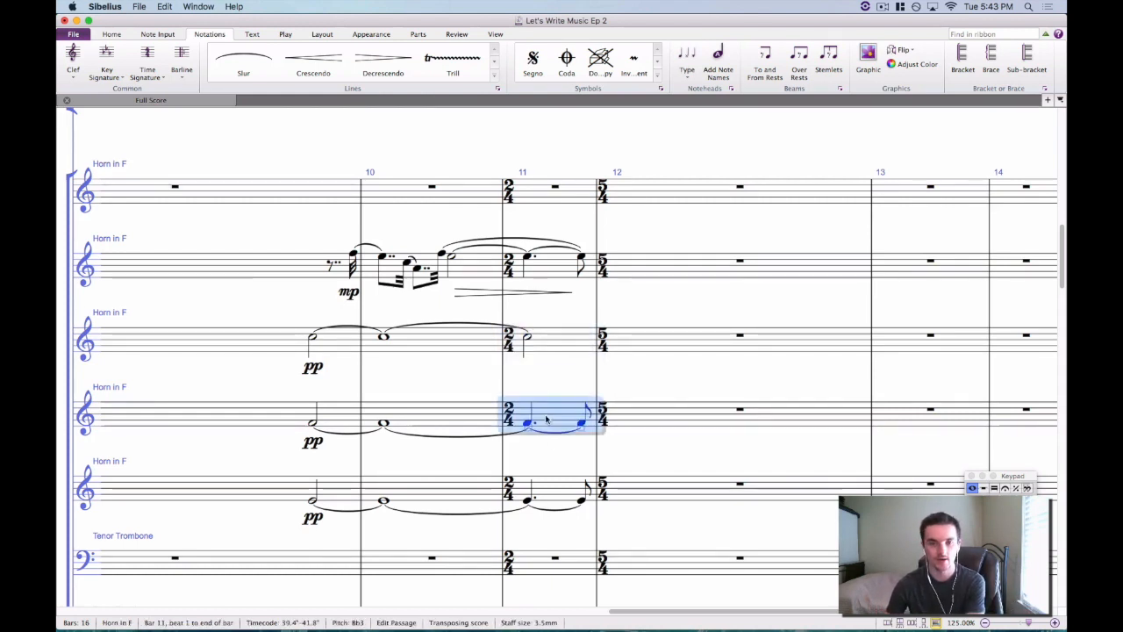
{"action": "key", "text": "5"}
{"action": "left_click", "coordinate": [551, 494]}
{"action": "key", "text": "5"}
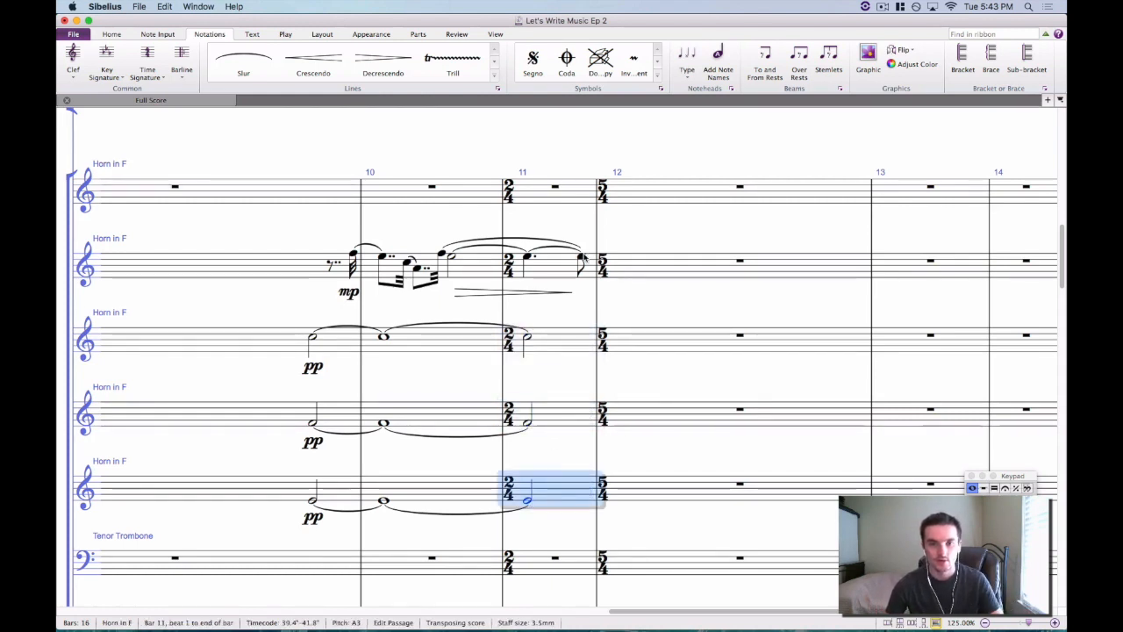
{"action": "left_click", "coordinate": [555, 264]}
{"action": "key", "text": "5"}
Replace the second Horn's long slur in bar 10 with one ending on the bar 11 half note.
{"action": "left_click", "coordinate": [483, 241]}
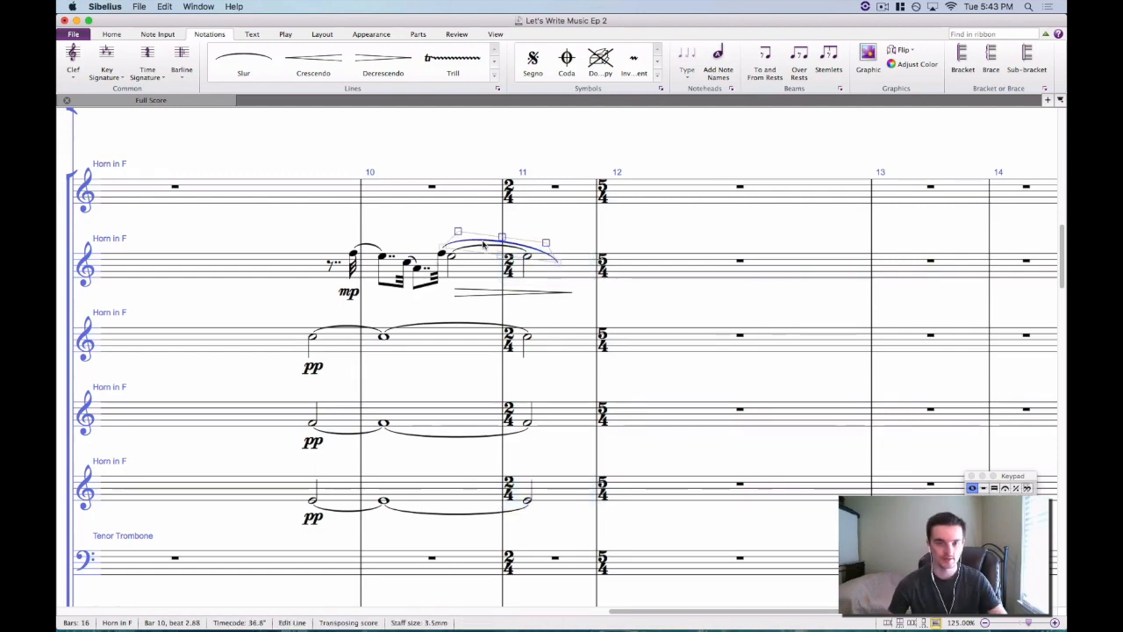
{"action": "key", "text": "Delete"}
{"action": "key", "text": "s"}
{"action": "key", "text": "Escape"}
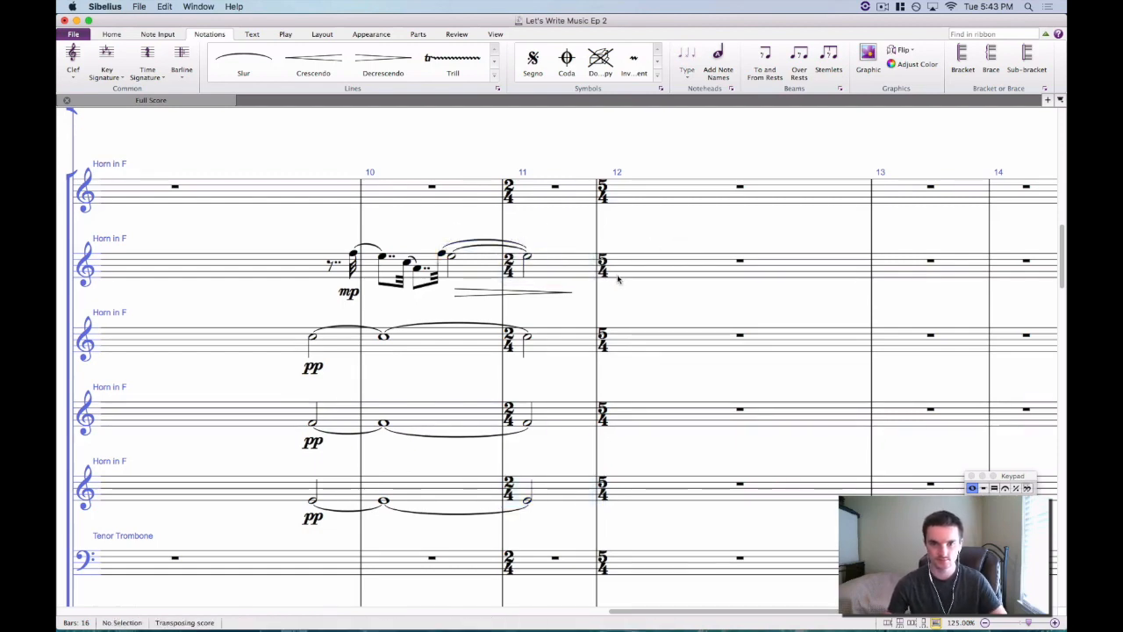
Check the woodwind entries at bar 12 against the Horns, and switch the score from transposed to concert pitch.
{"action": "scroll", "coordinate": [617, 278], "scroll_direction": "up", "scroll_amount": 15}
{"action": "scroll", "coordinate": [617, 281], "scroll_direction": "down", "scroll_amount": 6}
{"action": "scroll", "coordinate": [617, 282], "scroll_direction": "down", "scroll_amount": 4}
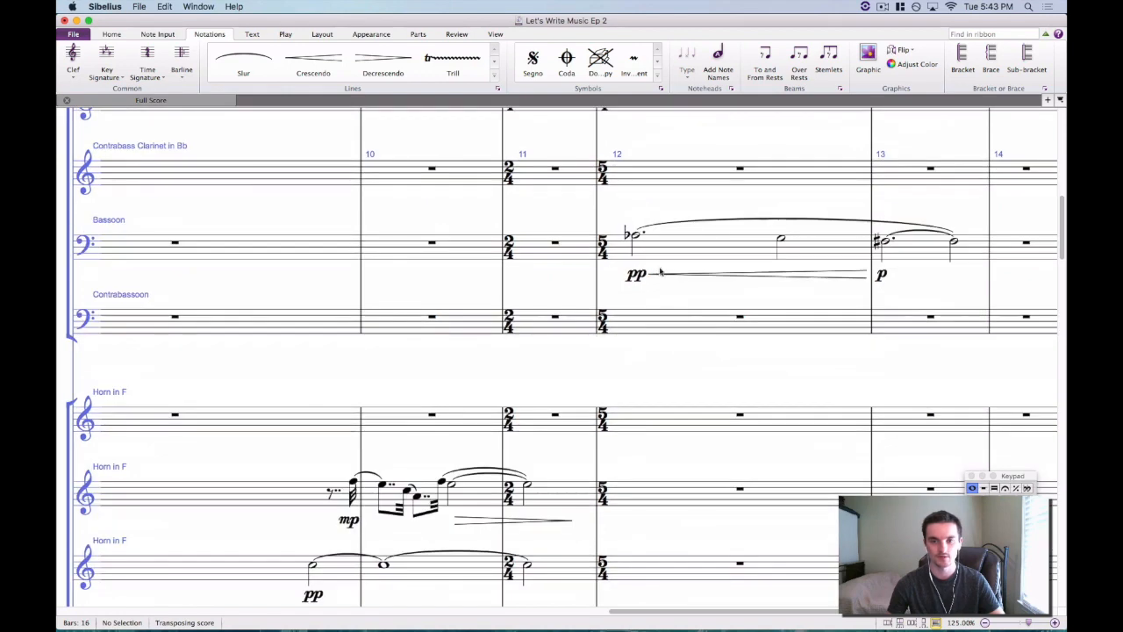
{"action": "scroll", "coordinate": [673, 346], "scroll_direction": "down", "scroll_amount": 3}
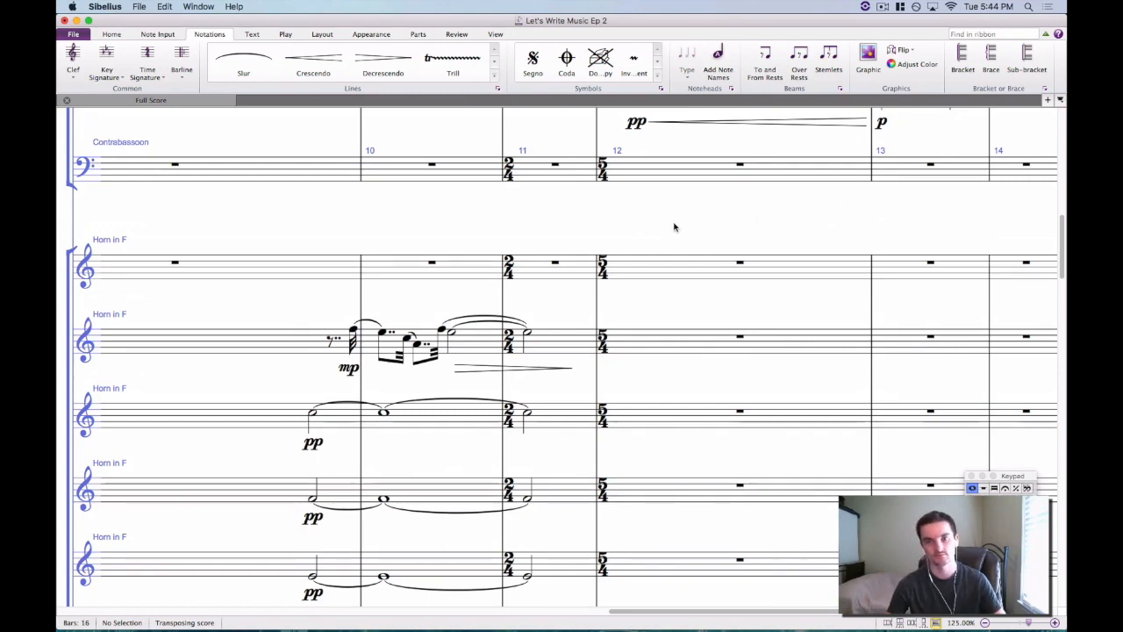
{"action": "scroll", "coordinate": [672, 228], "scroll_direction": "down", "scroll_amount": 2}
{"action": "scroll", "coordinate": [582, 226], "scroll_direction": "down", "scroll_amount": 2}
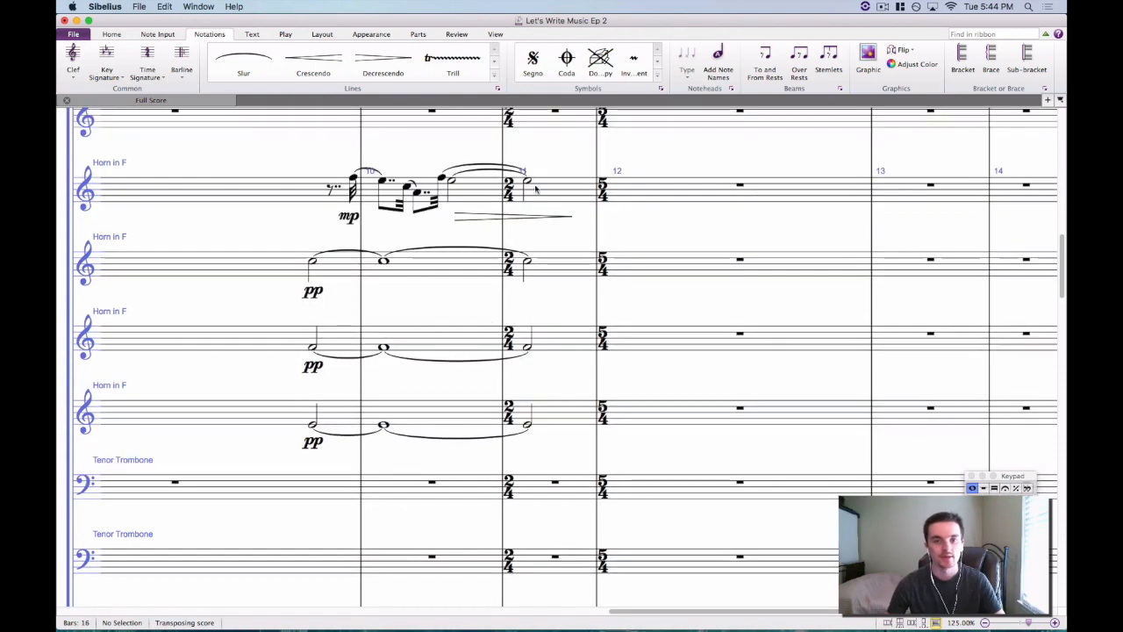
{"action": "left_click", "coordinate": [534, 185]}
{"action": "left_click", "coordinate": [527, 181]}
{"action": "key", "text": "Escape"}
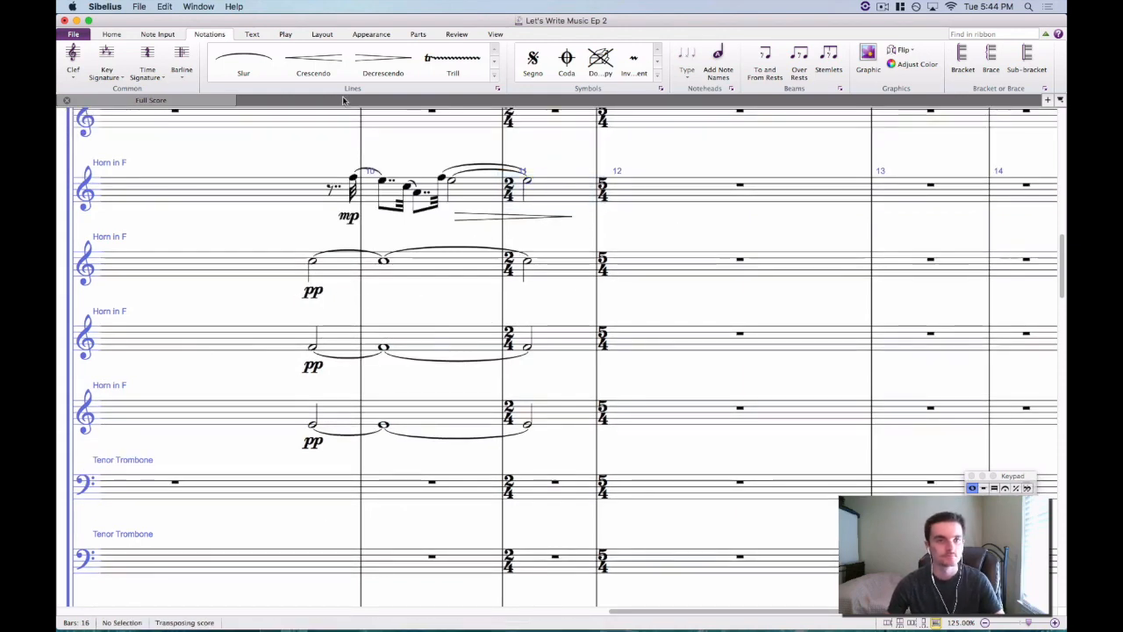
{"action": "left_click", "coordinate": [112, 33]}
{"action": "left_click", "coordinate": [267, 61]}
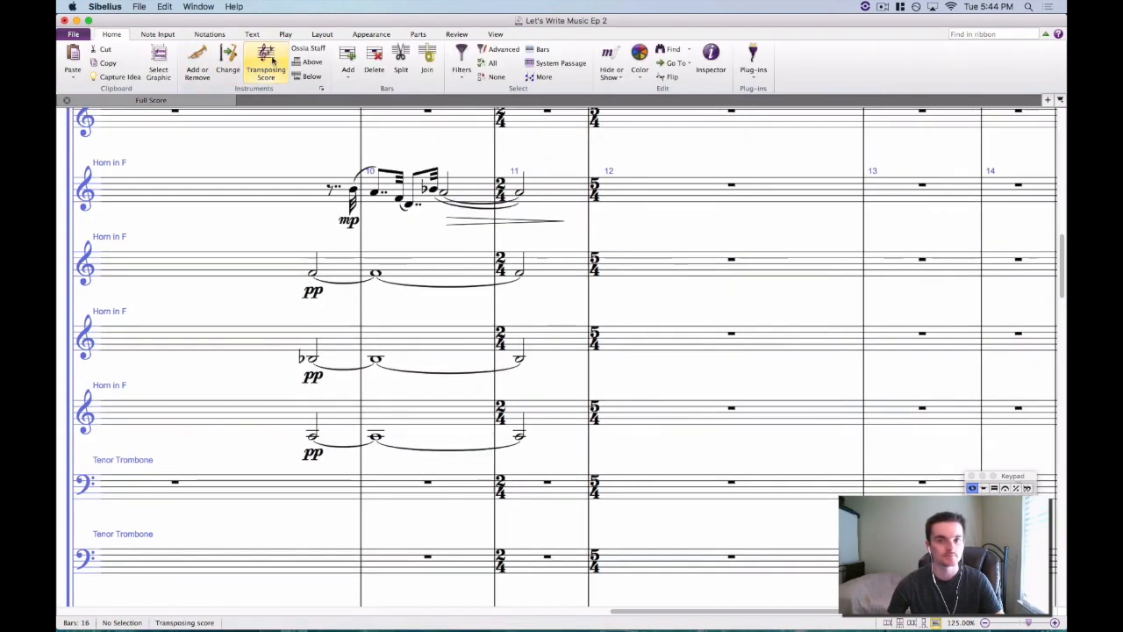
Enter an A-flat eighth note on beat 1 of bar 12 in the second Horn.
{"action": "left_click", "coordinate": [518, 195]}
{"action": "left_click", "coordinate": [637, 202], "text": "alt"}
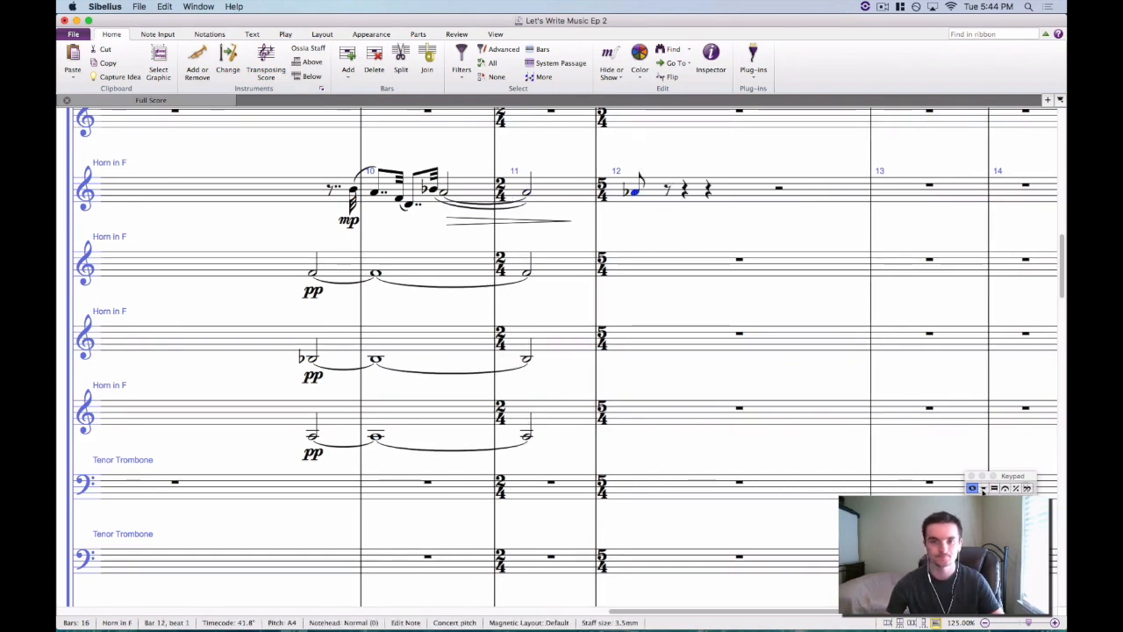
{"action": "key", "text": "9"}
Extend the second Horn's long slur to the bar 12 eighth note and tie the bar 11 half note across the barline.
{"action": "left_click", "coordinate": [473, 212]}
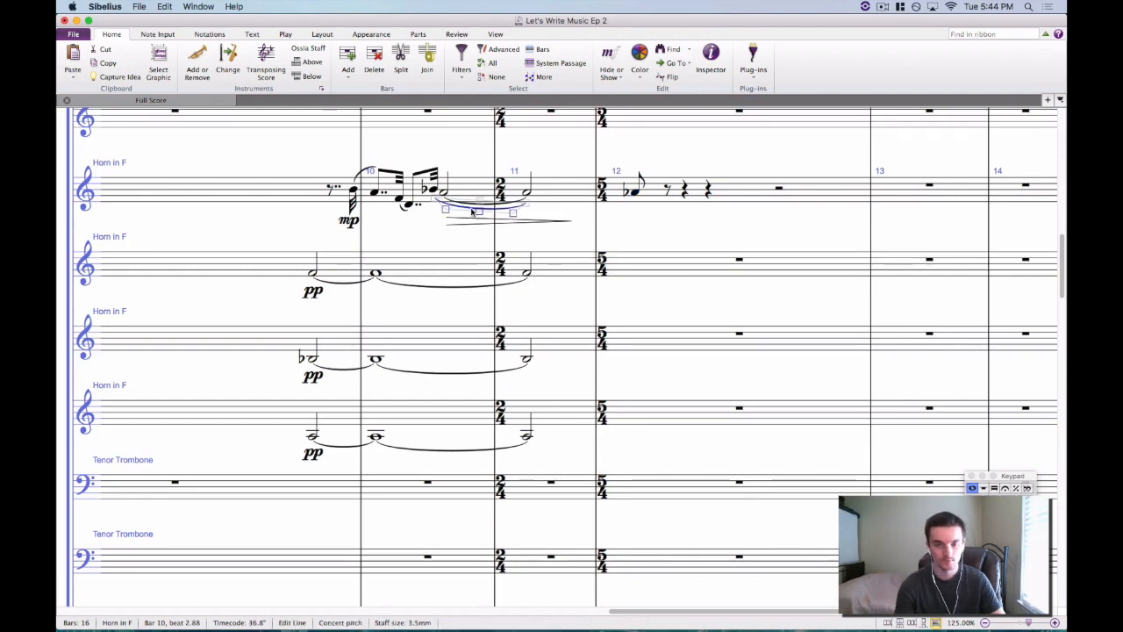
{"action": "left_click", "coordinate": [498, 210]}
{"action": "key", "text": "space"}
{"action": "left_click", "coordinate": [528, 192]}
{"action": "key", "text": "Return"}
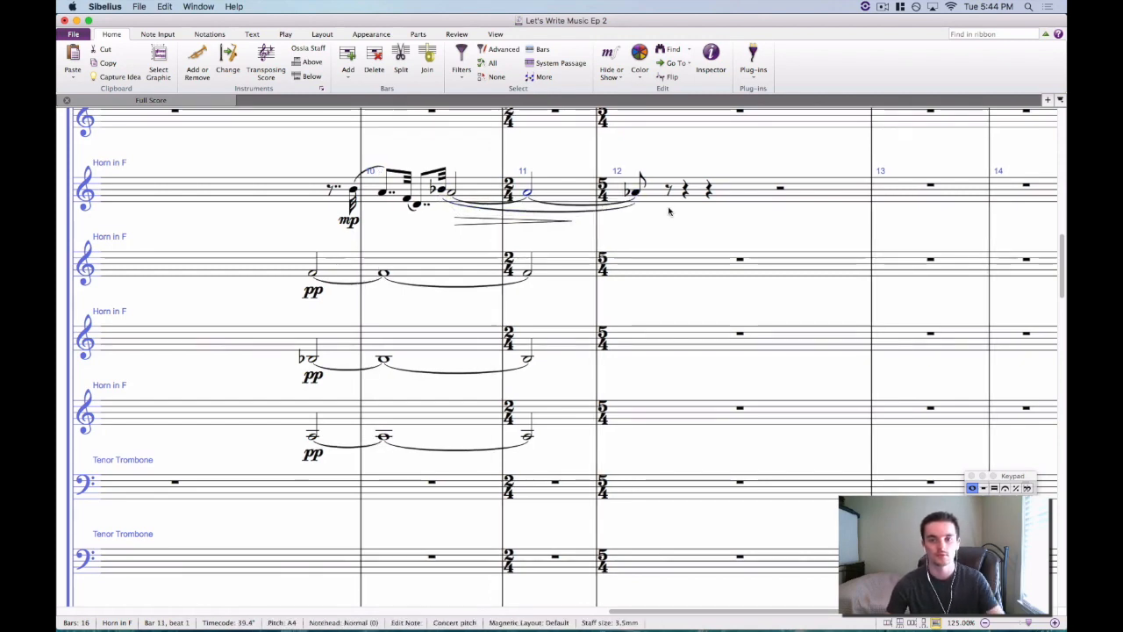
Replace the second Horn's long diminuendo with one under bar 11 only, and mark the bar 12 note pp.
{"action": "left_click_drag", "start_coordinate": [668, 231], "coordinate": [664, 213]}
{"action": "left_click", "coordinate": [552, 208]}
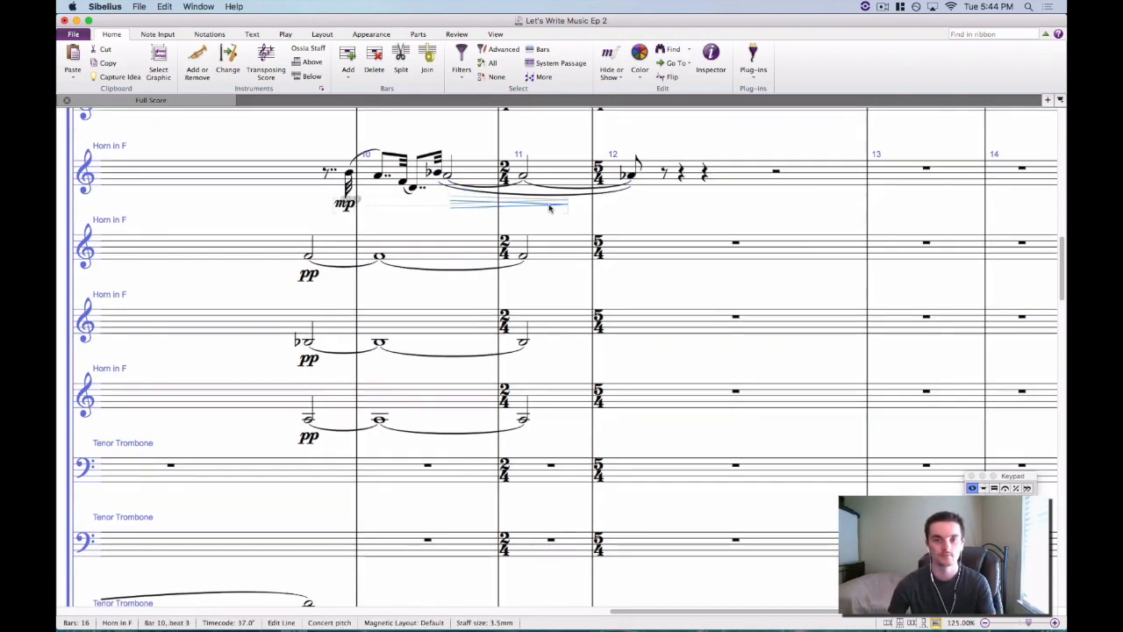
{"action": "key", "text": "Delete"}
{"action": "left_click", "coordinate": [558, 181]}
{"action": "key", "text": "shift+h"}
{"action": "left_click", "coordinate": [632, 176]}
{"action": "key", "text": "super+e"}
{"action": "type", "text": "pp"}
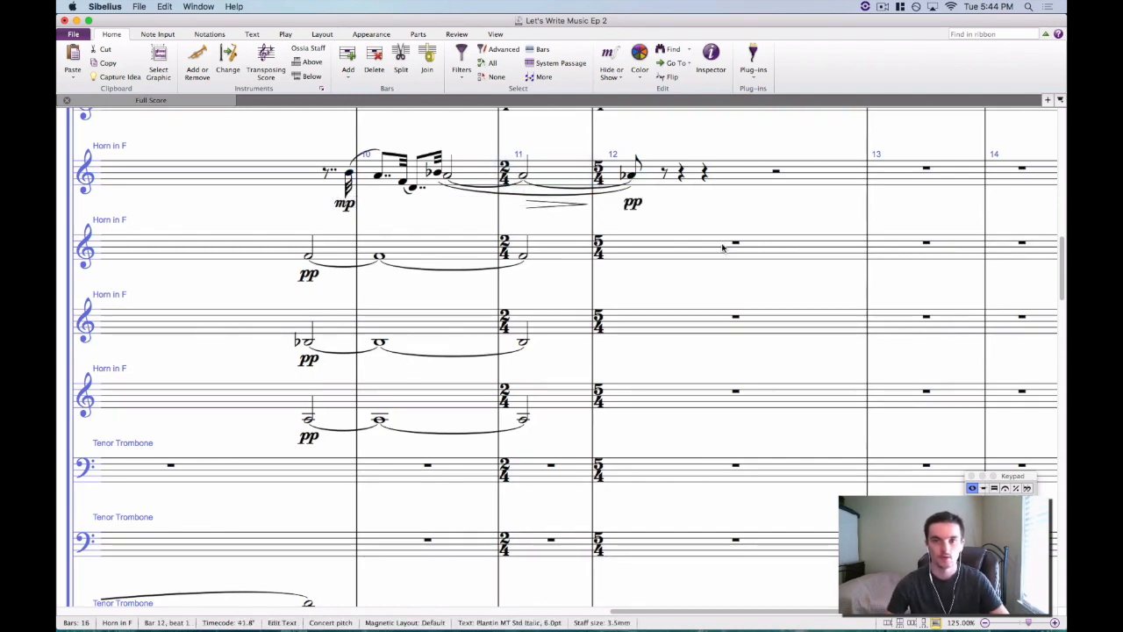
Copy the second Horn's bar 12 into bar 12 of the third Horn.
{"action": "left_click", "coordinate": [724, 248]}
{"action": "left_click", "coordinate": [724, 169]}
{"action": "key", "text": "super+c"}
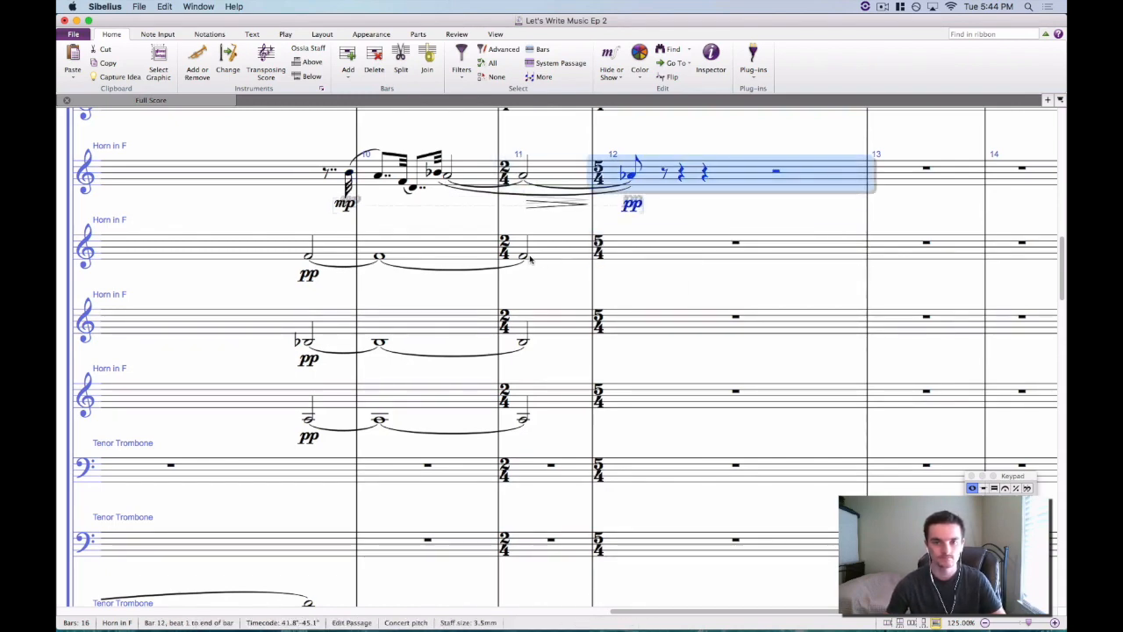
{"action": "left_click", "coordinate": [523, 257]}
{"action": "left_click", "coordinate": [729, 180]}
{"action": "key", "text": "super+c"}
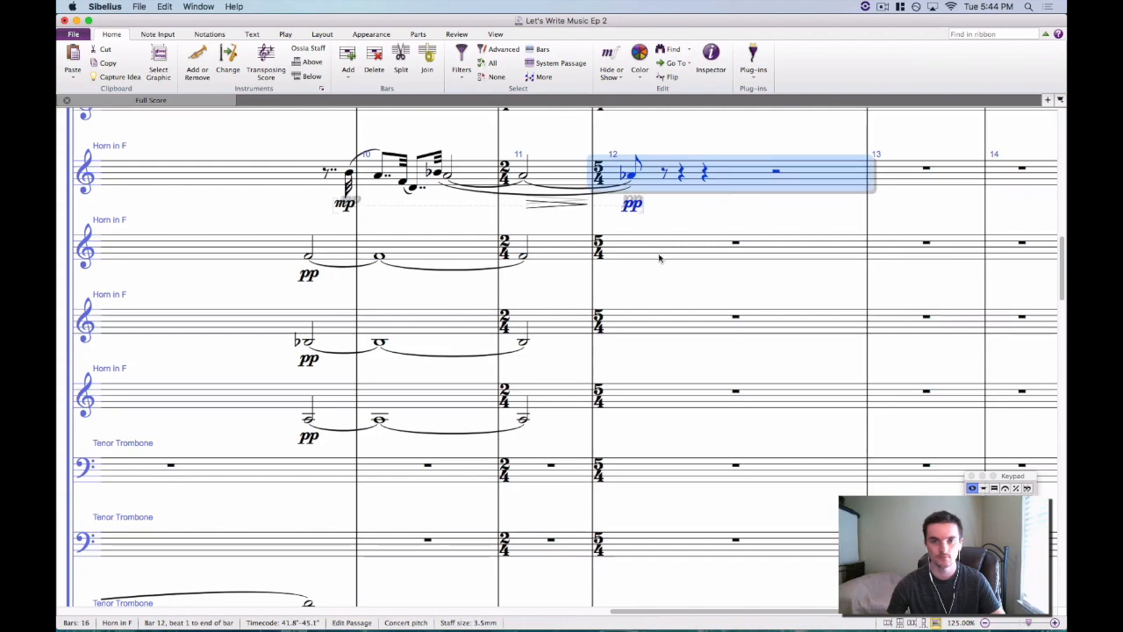
{"action": "left_click", "coordinate": [659, 254]}
{"action": "key", "text": "super+v"}
Lower the third Horn's bar 12 note to F4 and tie its bar 11 half note across the barline.
{"action": "left_click", "coordinate": [639, 251]}
{"action": "key", "text": "Down"}
{"action": "key", "text": "Down"}
{"action": "key", "text": "Down"}
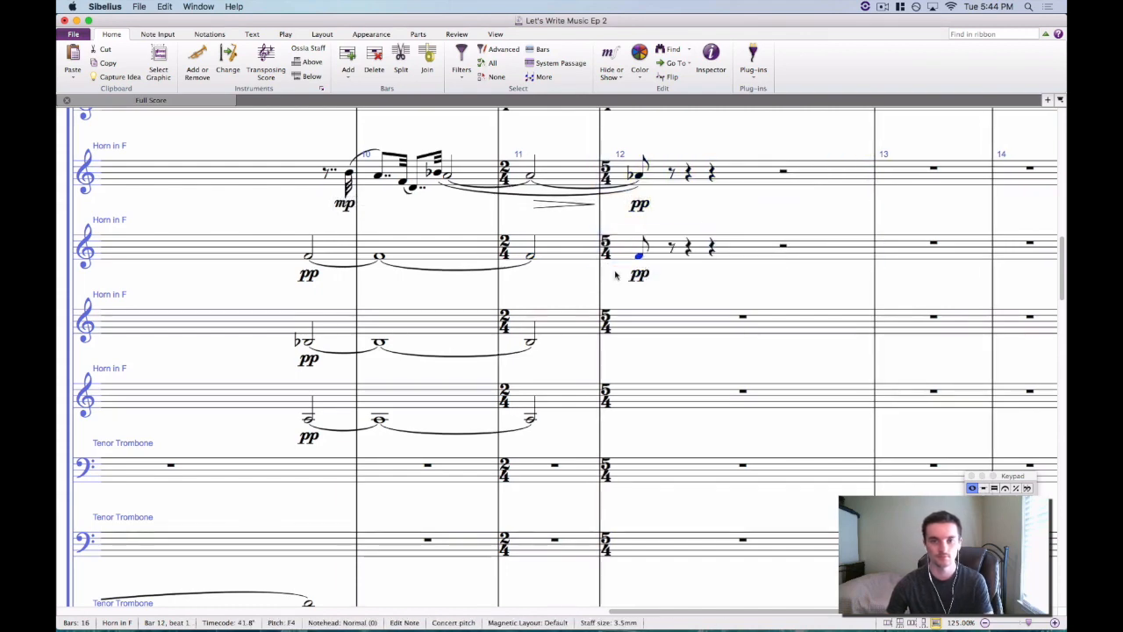
{"action": "left_click", "coordinate": [530, 258]}
{"action": "key", "text": "Return"}
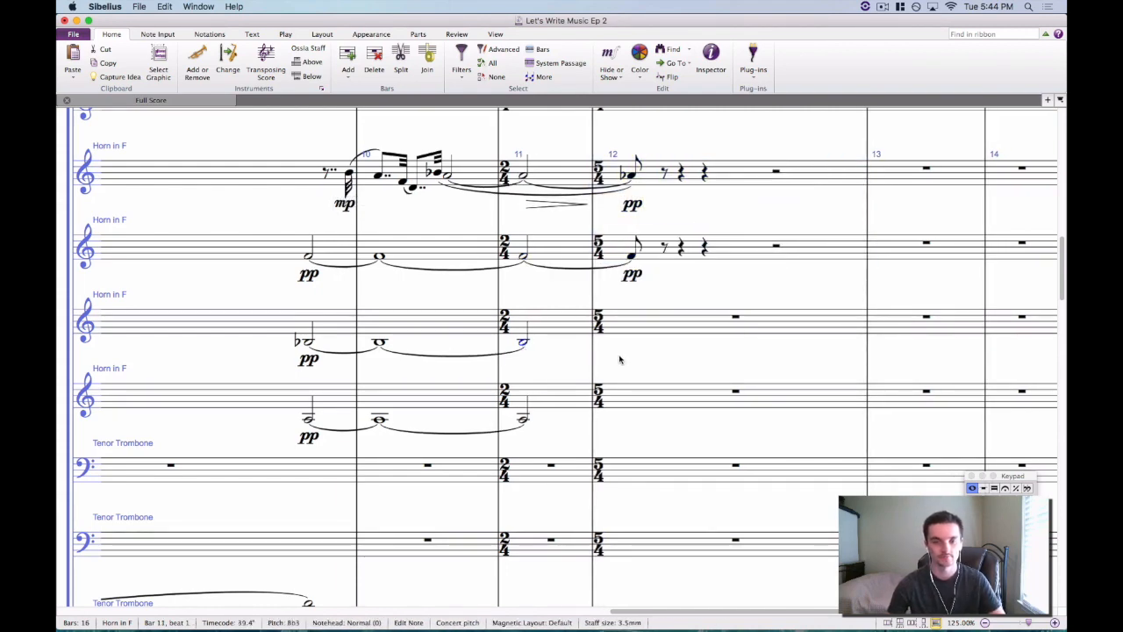
Copy the third Horn's bar 12 into the fourth Horn and tie the fourth Horn's bar 11 half note across the barline.
{"action": "left_click", "coordinate": [622, 360]}
{"action": "left_click", "coordinate": [658, 255]}
{"action": "key", "text": "super+c"}
{"action": "left_click", "coordinate": [637, 321]}
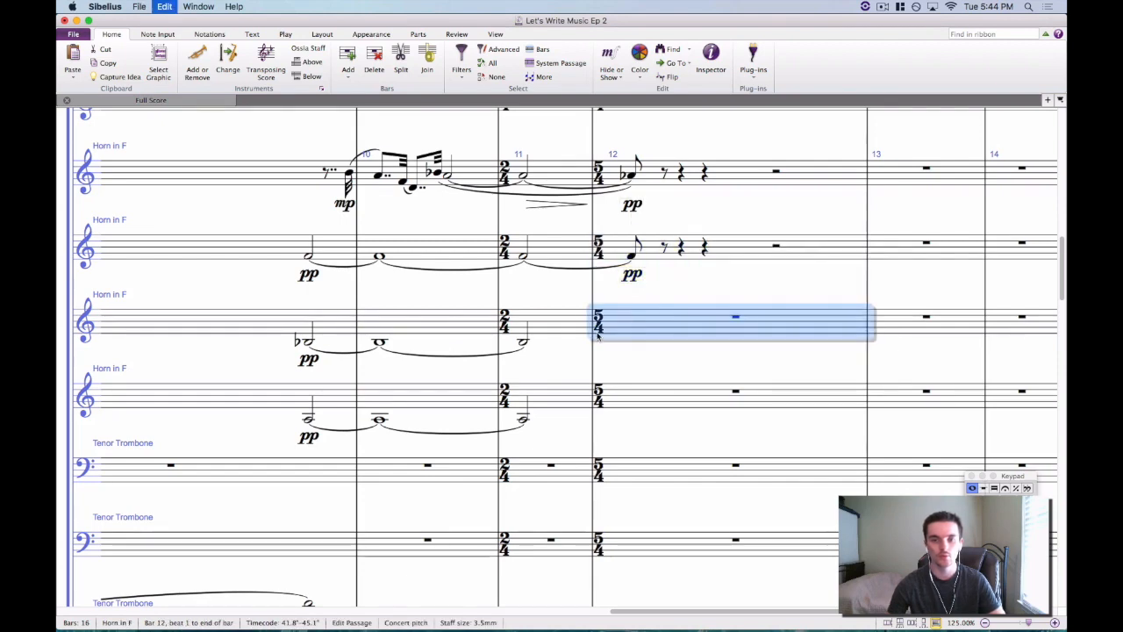
{"action": "key", "text": "super+v"}
{"action": "left_click", "coordinate": [523, 342]}
{"action": "key", "text": "Return"}
Lower the fourth Horn's bar 12 eighth note to B-flat 3.
{"action": "left_click", "coordinate": [631, 331]}
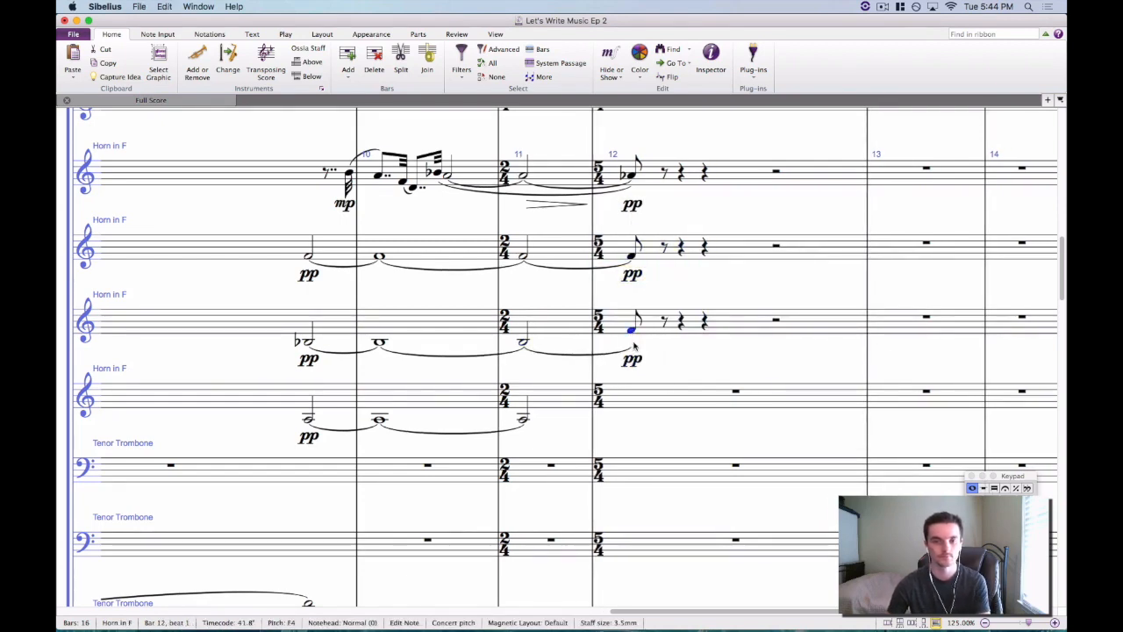
{"action": "key", "text": "Down"}
{"action": "key", "text": "Down"}
{"action": "key", "text": "Down"}
{"action": "key", "text": "Down"}
Enter a low A-flat eighth note on beat 1 of bar 12 in the fifth Horn.
{"action": "left_click", "coordinate": [531, 416]}
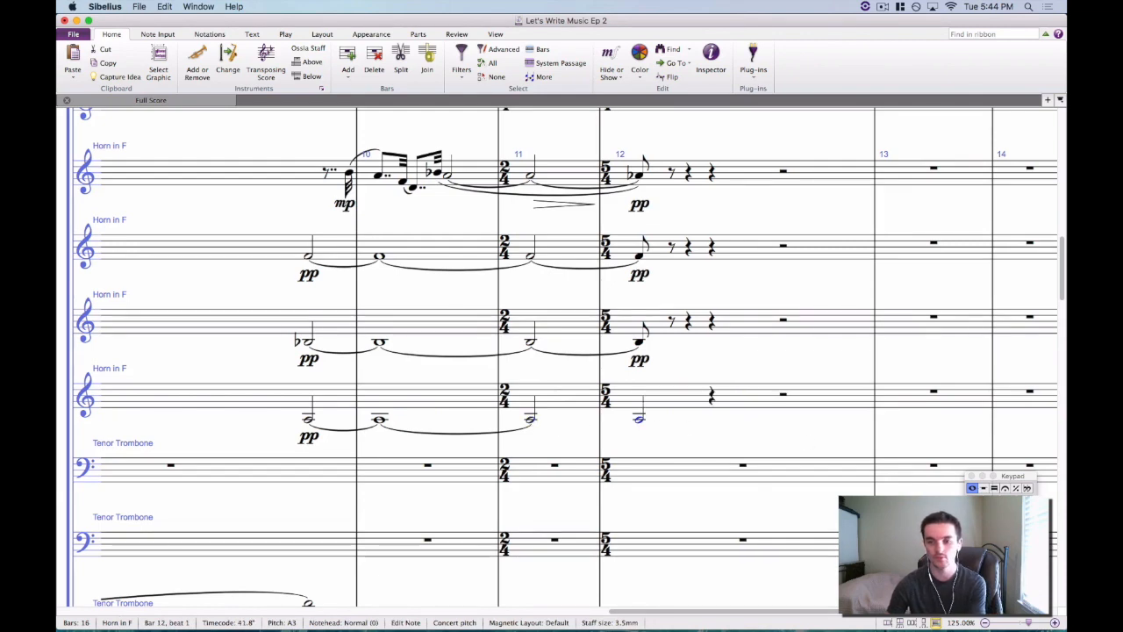
{"action": "key", "text": "Escape"}
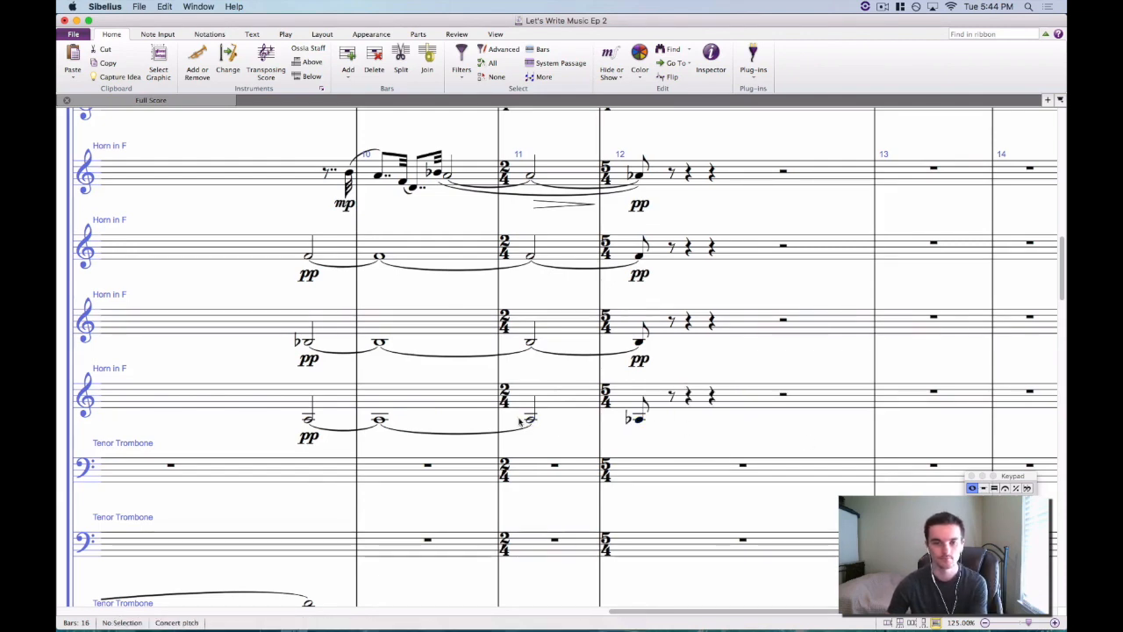
{"action": "left_click", "coordinate": [529, 419]}
{"action": "key", "text": "KP_Enter"}
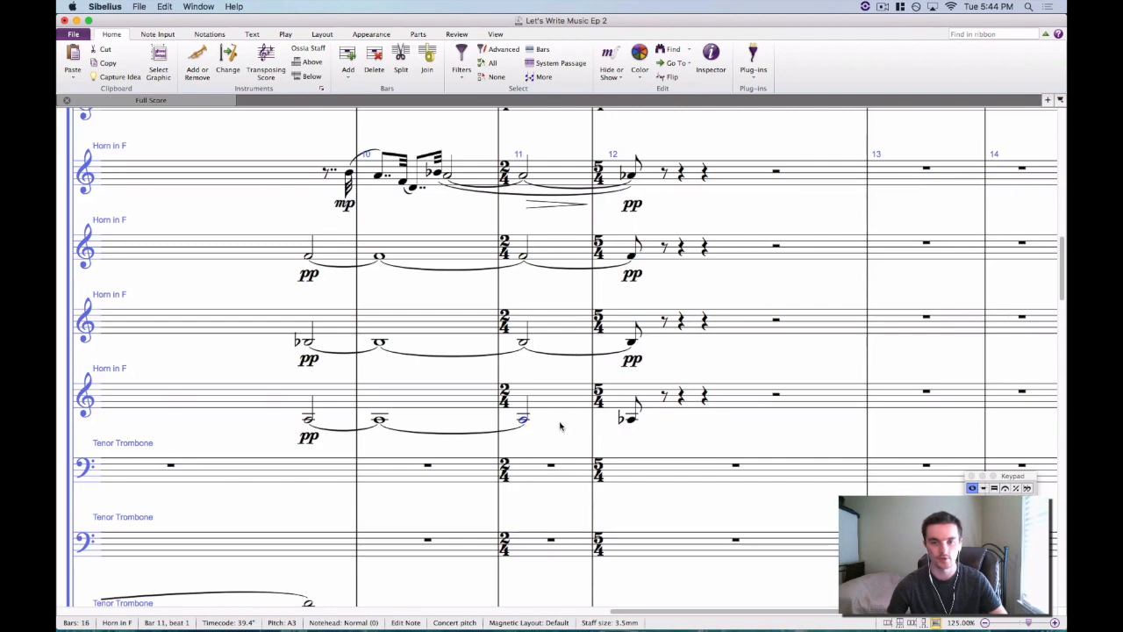
{"action": "key", "text": "Escape"}
Slur the fifth Horn from its bar 9 half note to the eighth note in bar 12.
{"action": "left_click", "coordinate": [308, 421]}
{"action": "key", "text": "s"}
{"action": "key", "text": "space"}
{"action": "key", "text": "space"}
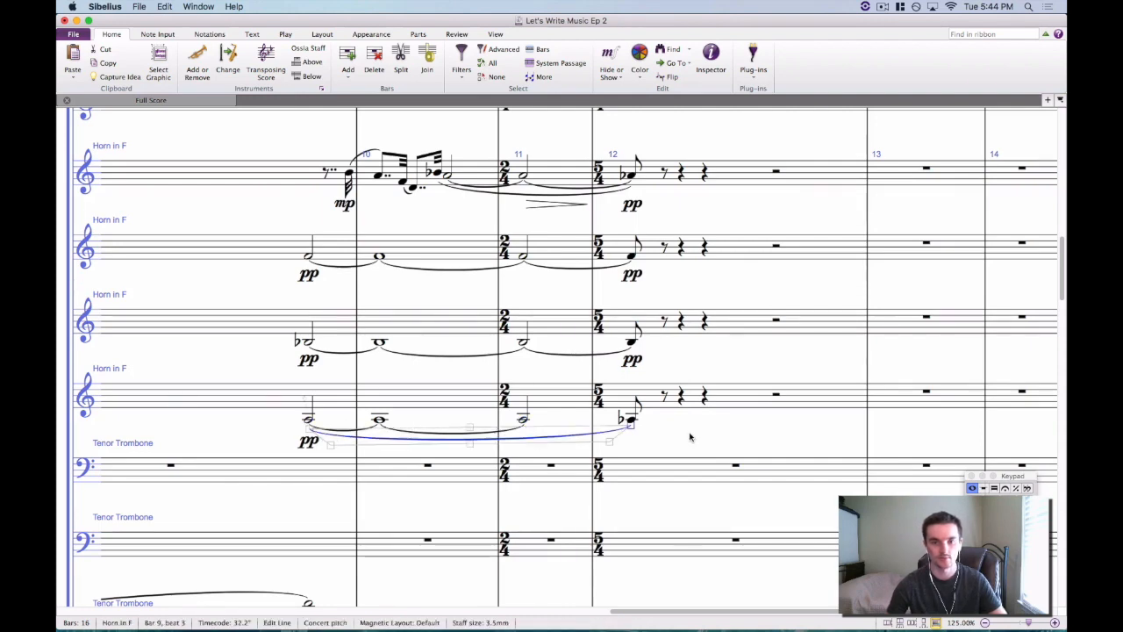
{"action": "key", "text": "Escape"}
Delete the pp dynamics under bar 12 in the second, third and fourth Horns.
{"action": "left_click", "coordinate": [632, 359]}
{"action": "key", "text": "Delete"}
{"action": "left_click", "coordinate": [632, 275]}
{"action": "key", "text": "Delete"}
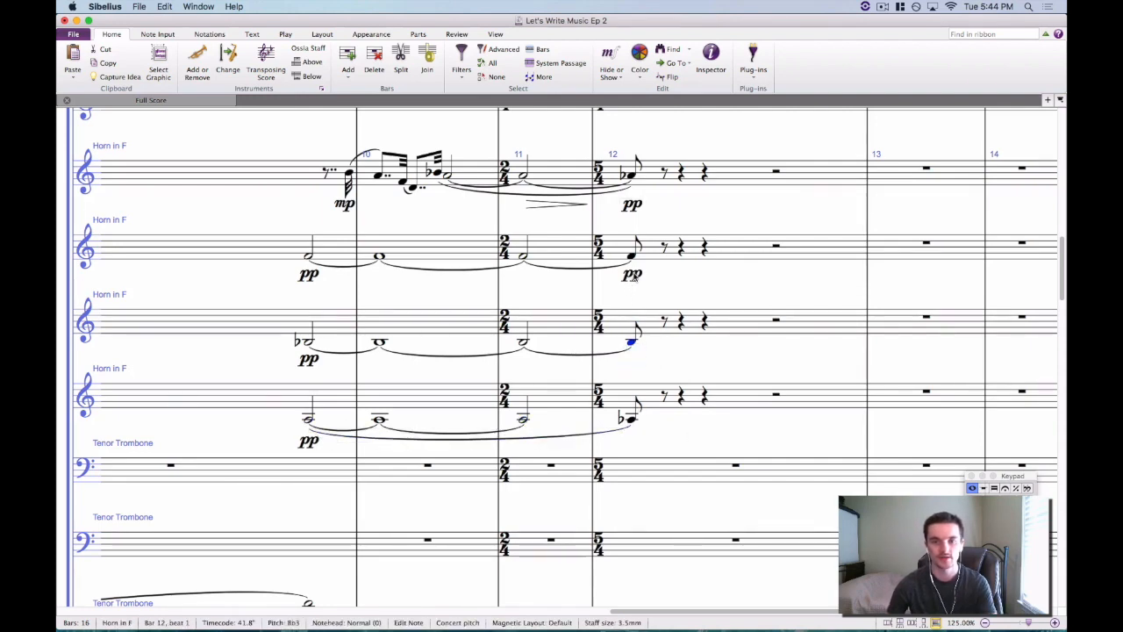
{"action": "left_click", "coordinate": [632, 205]}
{"action": "key", "text": "Delete"}
Mark the bar 12 eighth notes in the second through fifth Horns ppp.
{"action": "key", "text": "super+e"}
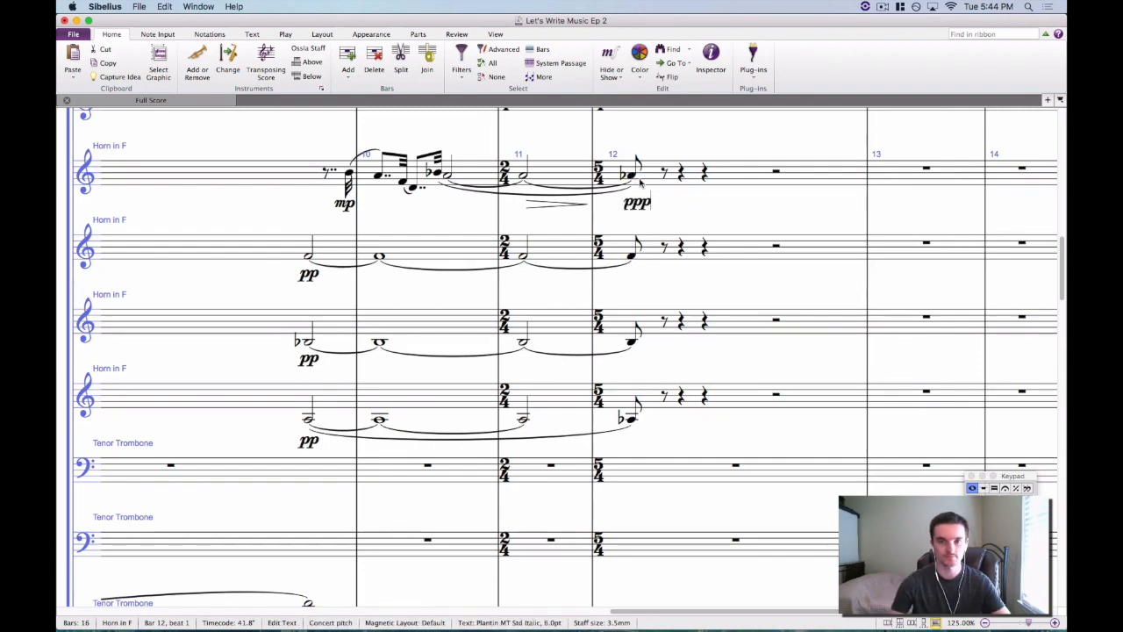
{"action": "key", "text": "super+p"}
{"action": "key", "text": "super+p"}
{"action": "key", "text": "super+p"}
{"action": "left_click", "coordinate": [632, 255], "text": "alt"}
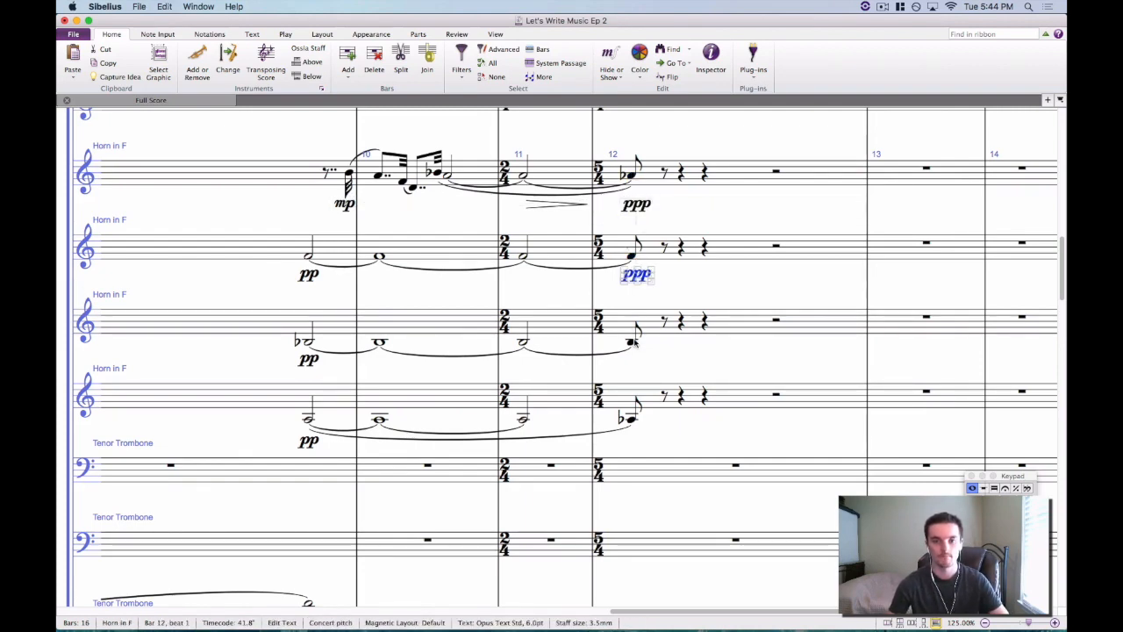
{"action": "left_click", "coordinate": [632, 340], "text": "alt"}
{"action": "left_click", "coordinate": [629, 418], "text": "alt"}
Add diminuendo hairpins under the bar 11 half notes in the third, fourth and fifth Horns.
{"action": "left_click", "coordinate": [561, 396]}
{"action": "key", "text": "shift+h"}
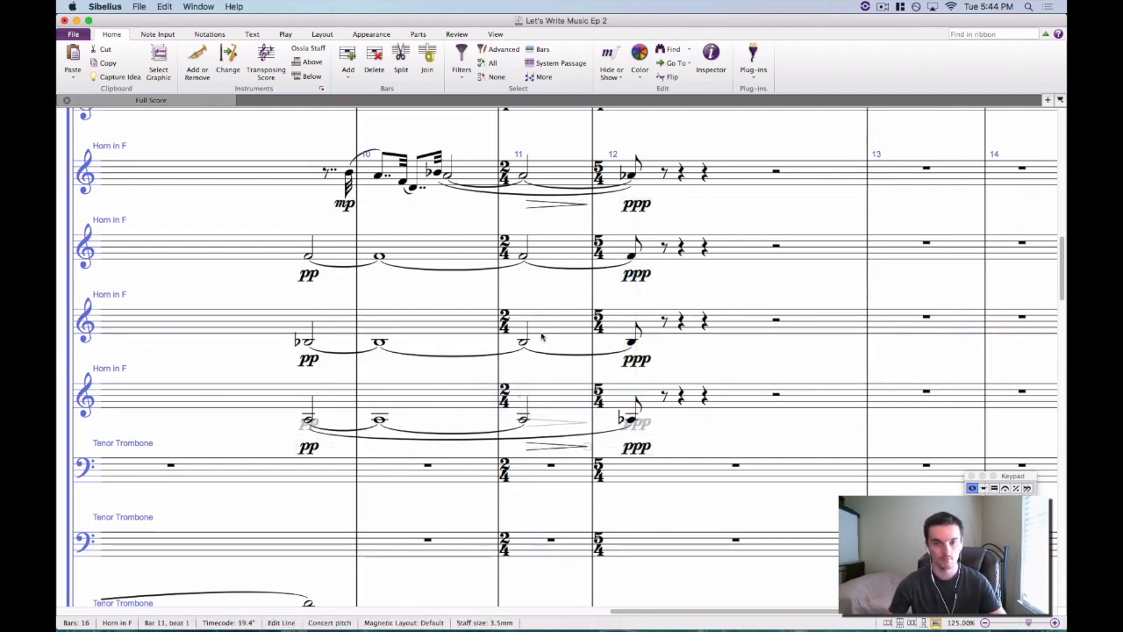
{"action": "left_click", "coordinate": [524, 341], "text": "alt"}
{"action": "left_click", "coordinate": [524, 255], "text": "alt"}
{"action": "key", "text": "Escape"}
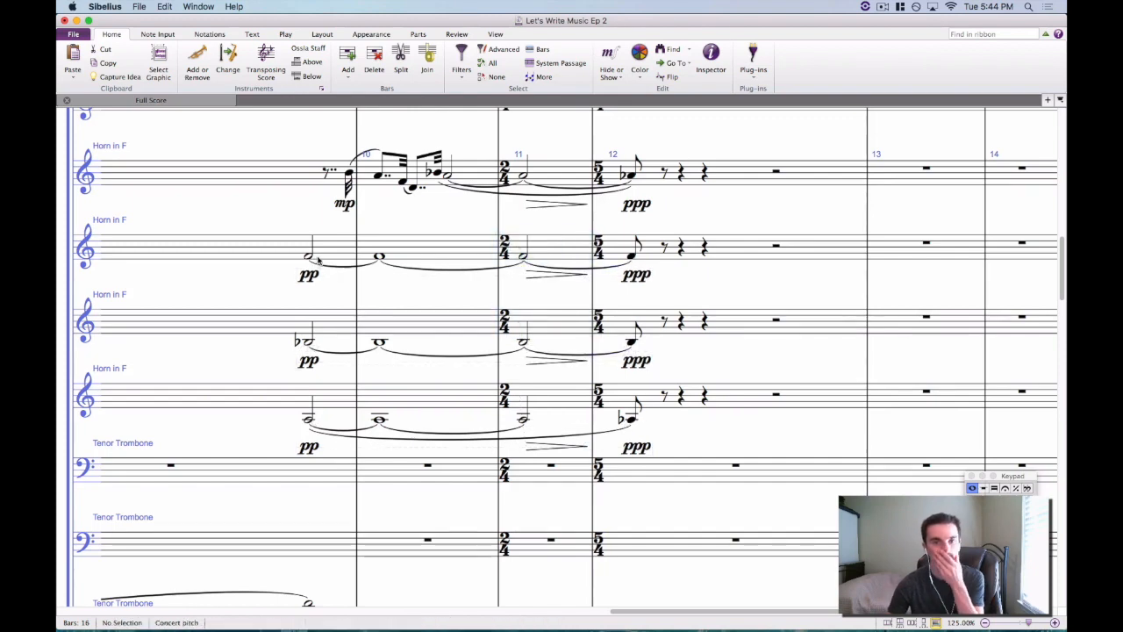
Delete the diminuendo hairpins that start in bar 10 in all five string staves.
{"action": "scroll", "coordinate": [489, 248], "scroll_direction": "down", "scroll_amount": 15}
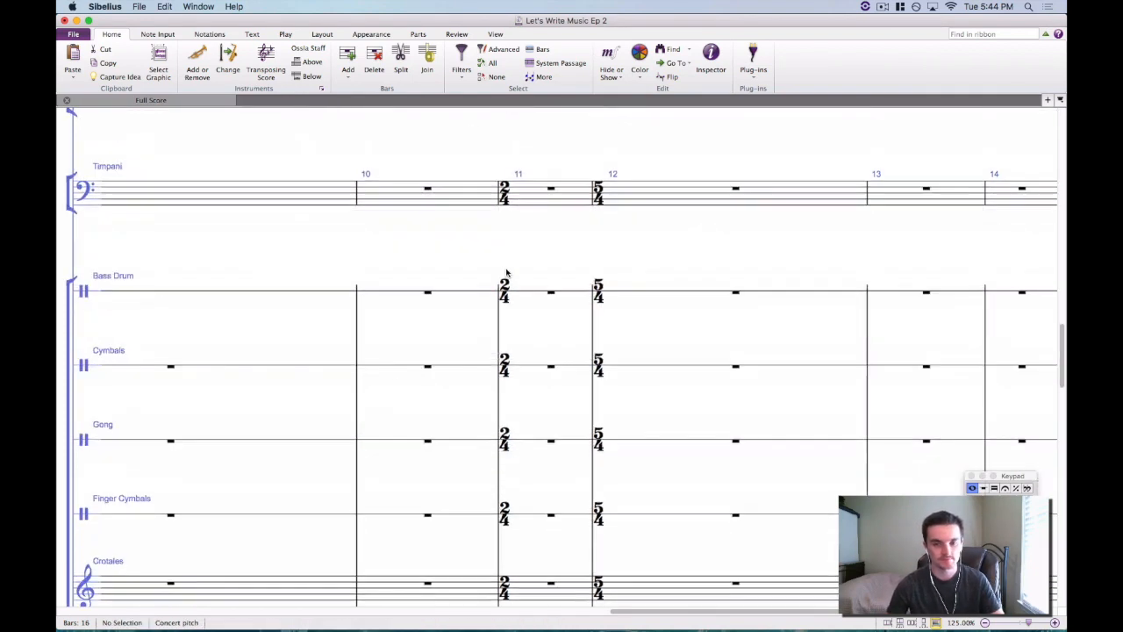
{"action": "scroll", "coordinate": [532, 156], "scroll_direction": "down", "scroll_amount": 15}
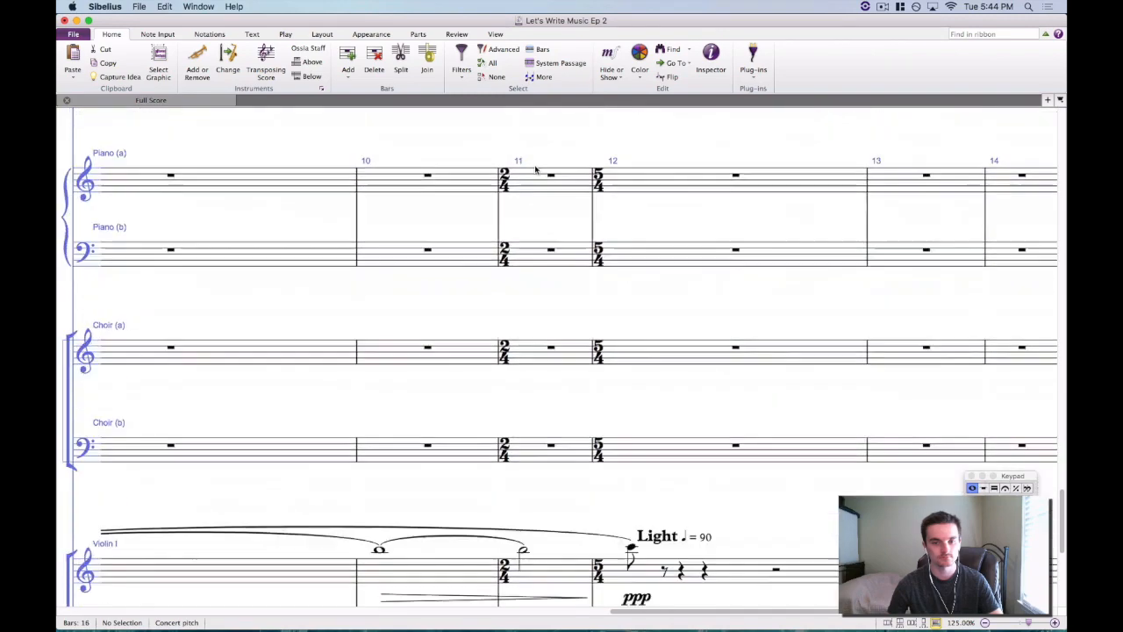
{"action": "left_click", "coordinate": [479, 188]}
{"action": "scroll", "coordinate": [479, 188], "scroll_direction": "left", "scroll_amount": 3}
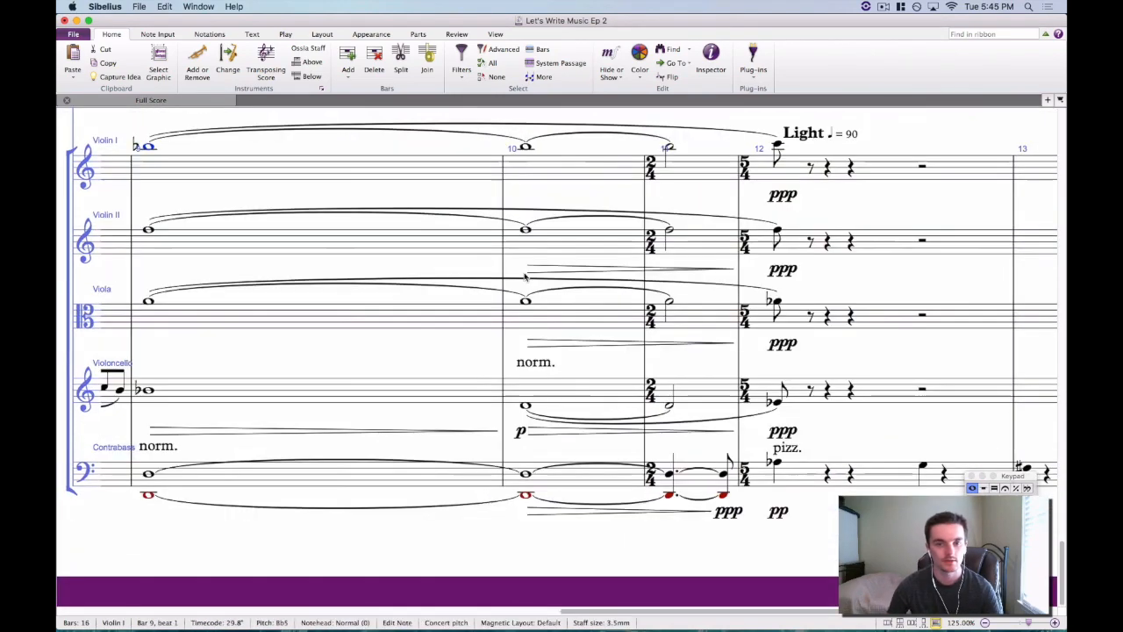
{"action": "left_click", "coordinate": [650, 278]}
{"action": "key", "text": "Delete"}
{"action": "left_click", "coordinate": [606, 346]}
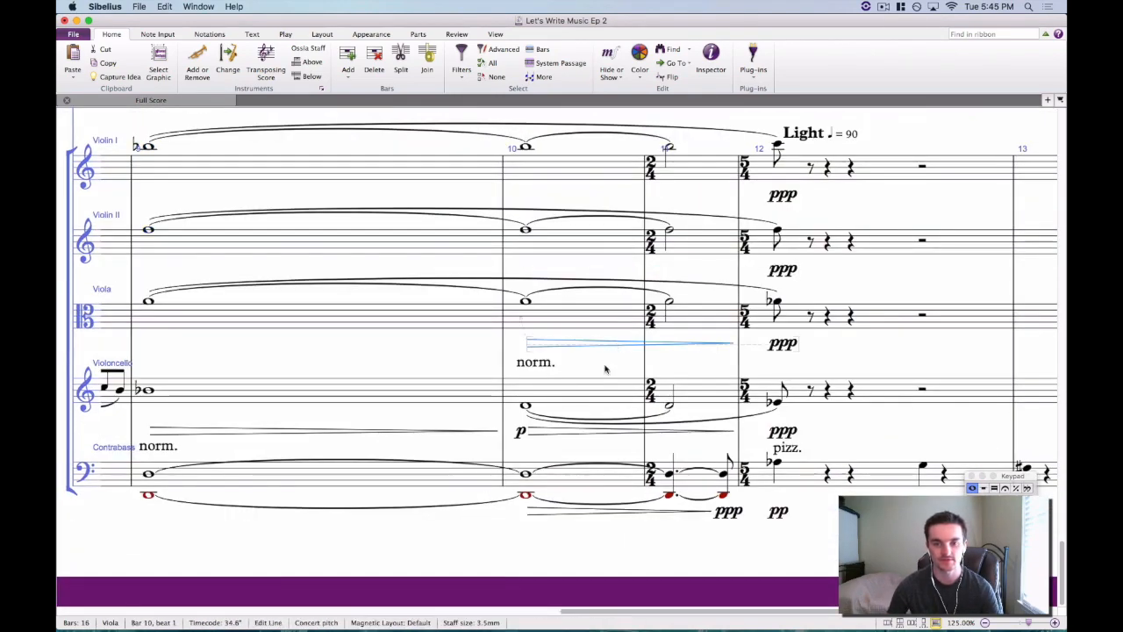
{"action": "key", "text": "Delete"}
{"action": "left_click", "coordinate": [614, 432]}
{"action": "key", "text": "Delete"}
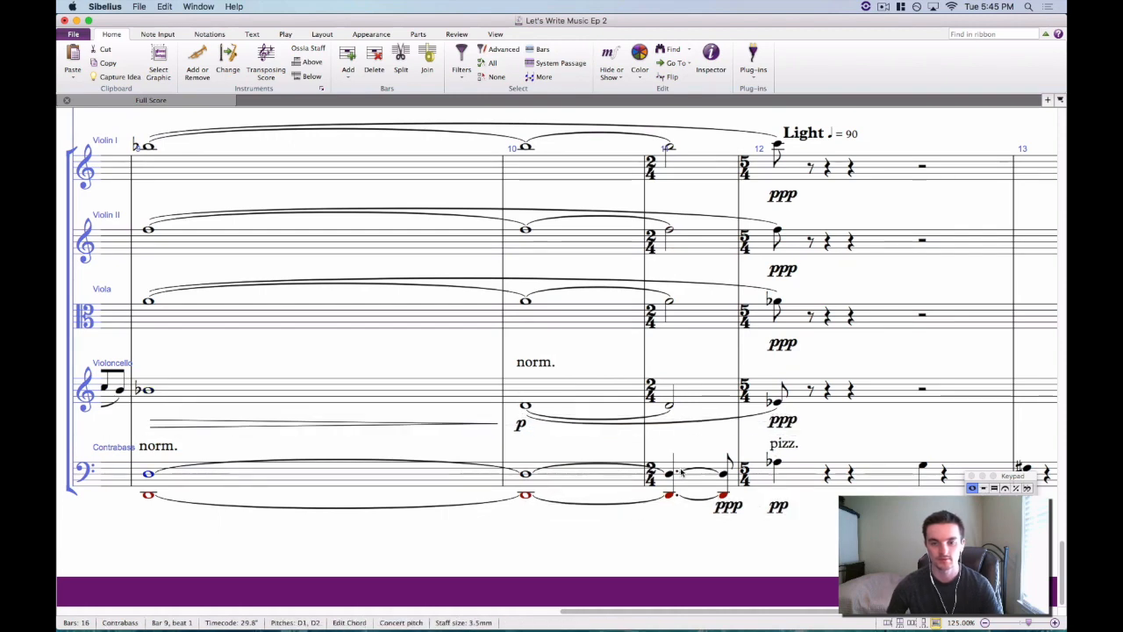
Add diminuendo hairpins starting in bar 11 in the Contrabass, Violoncello, Viola, Violin II and Violin I.
{"action": "left_click", "coordinate": [670, 474]}
{"action": "key", "text": "shift+h"}
{"action": "left_click", "coordinate": [697, 397]}
{"action": "key", "text": "shift+h"}
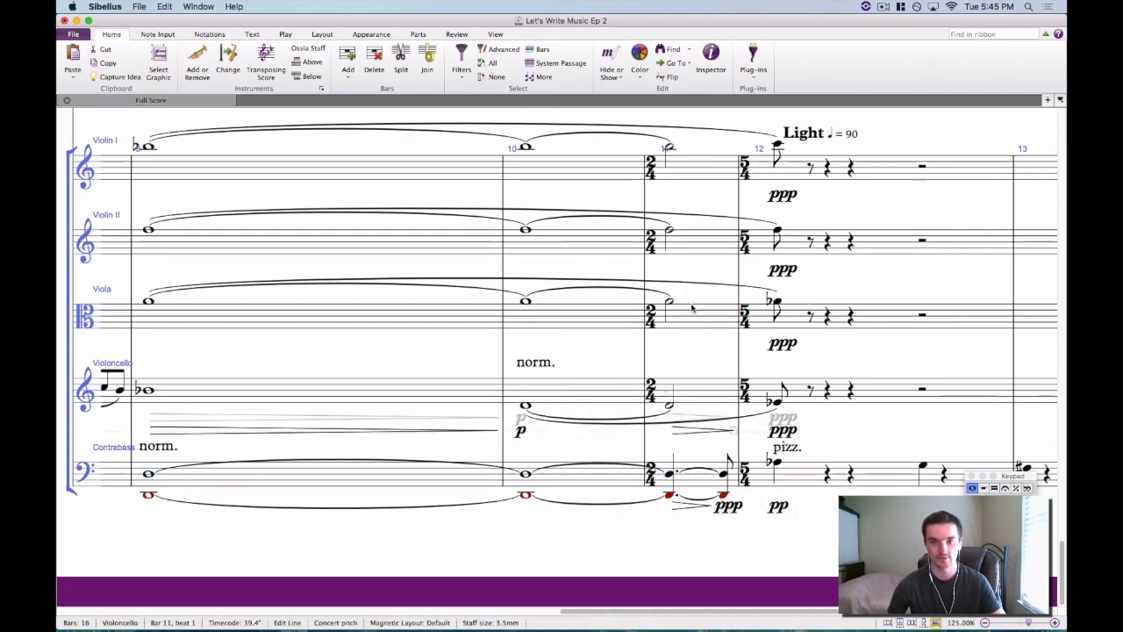
{"action": "left_click", "coordinate": [692, 311]}
{"action": "key", "text": "shift+h"}
{"action": "left_click", "coordinate": [668, 230]}
{"action": "key", "text": "shift+h"}
{"action": "left_click", "coordinate": [669, 147]}
{"action": "key", "text": "shift+h"}
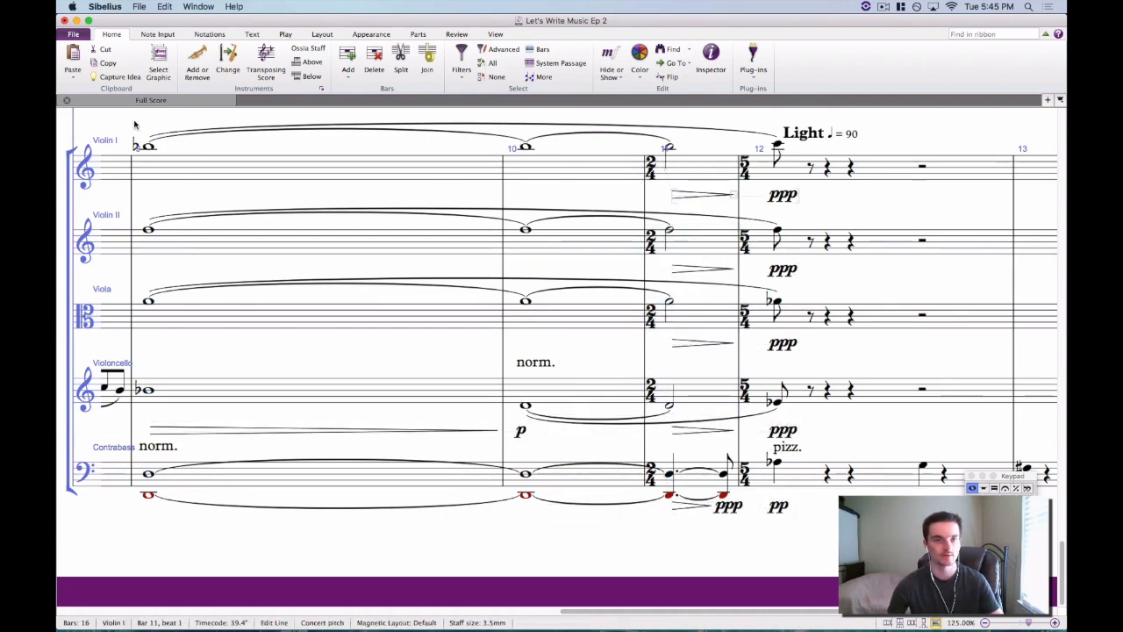
{"action": "key", "text": "Escape"}
Play back the transition from bar 9 into the Light section and review the Vibraphone and Celesta parts around bar 12.
{"action": "scroll", "coordinate": [128, 123], "scroll_direction": "left", "scroll_amount": 5}
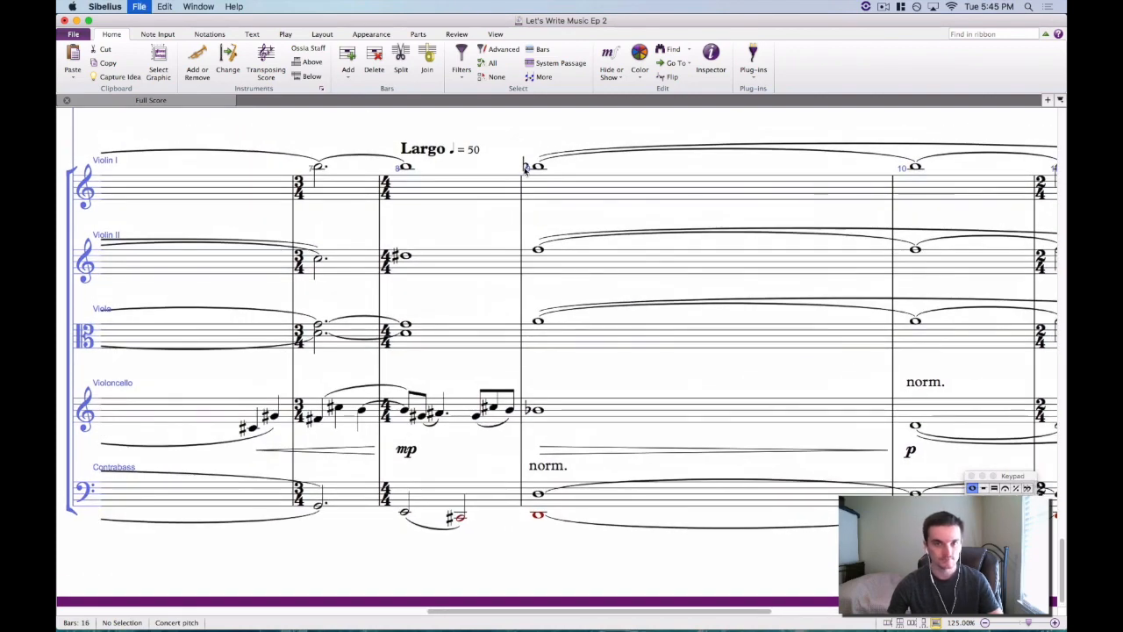
{"action": "left_click", "coordinate": [537, 167]}
{"action": "key", "text": "space"}
{"action": "scroll", "coordinate": [692, 231], "scroll_direction": "up", "scroll_amount": 15}
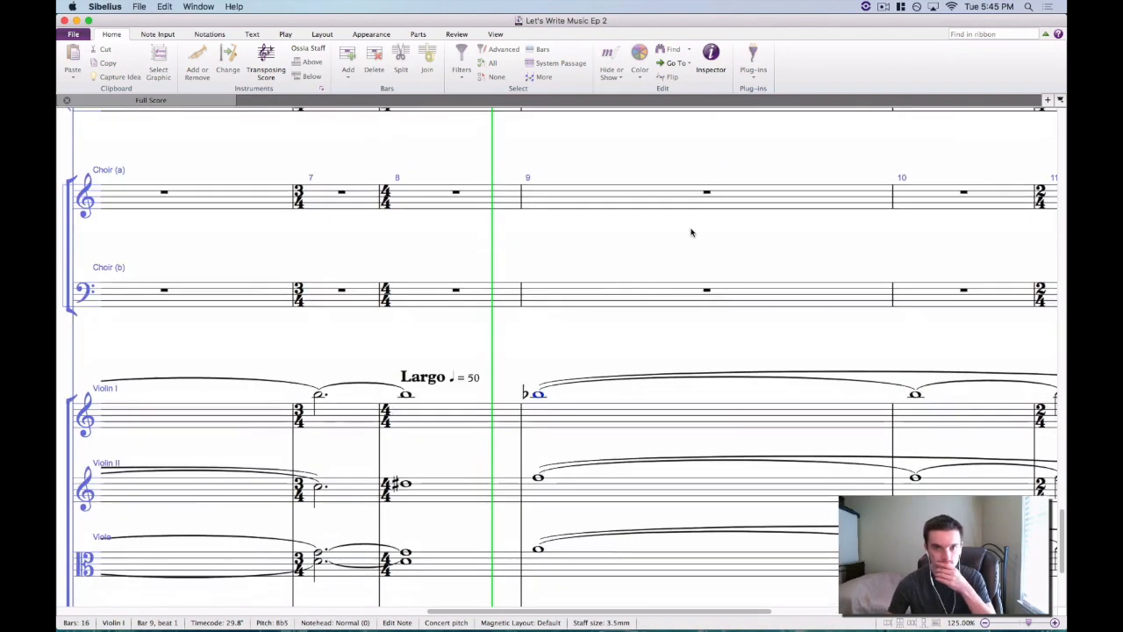
{"action": "scroll", "coordinate": [654, 369], "scroll_direction": "up", "scroll_amount": 15}
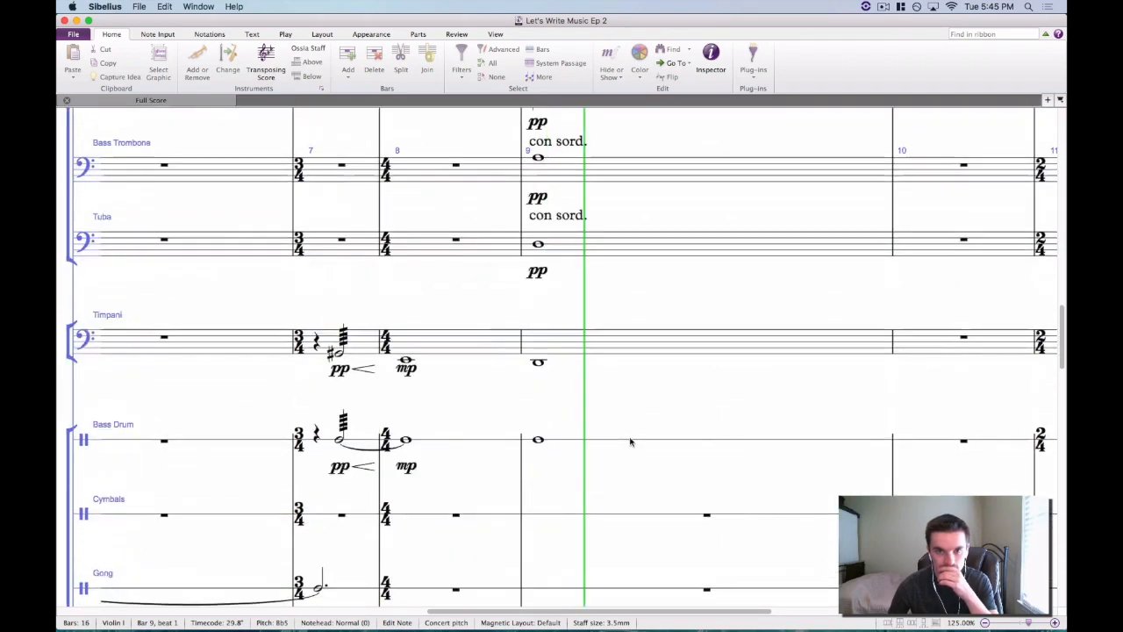
{"action": "key", "text": "super+minus"}
{"action": "key", "text": "super+minus"}
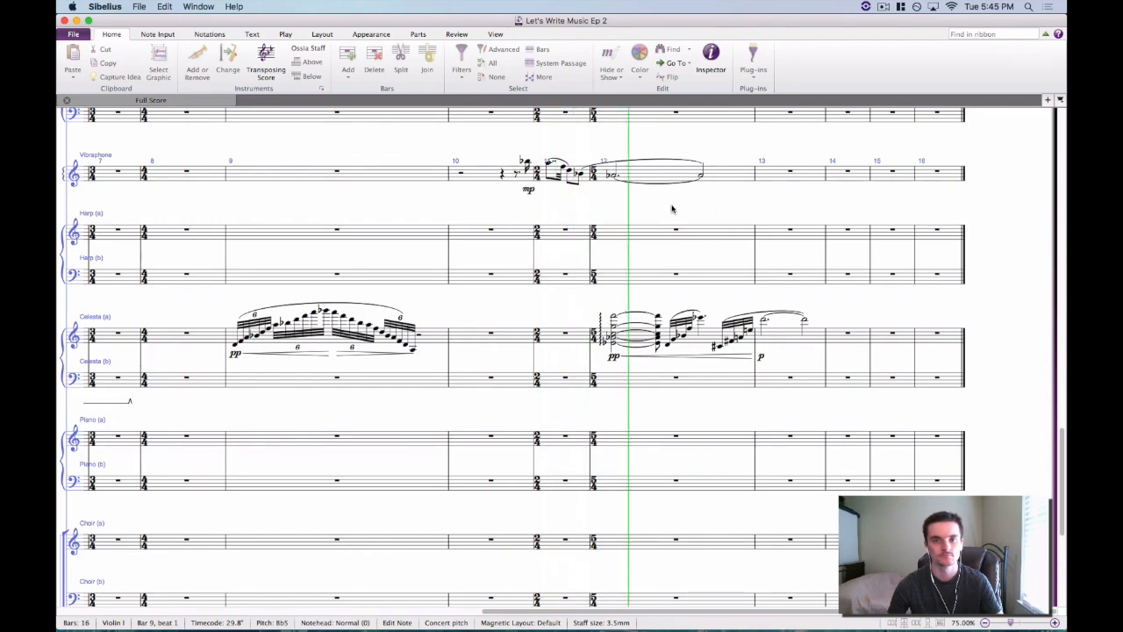
{"action": "scroll", "coordinate": [718, 308], "scroll_direction": "up", "scroll_amount": 5}
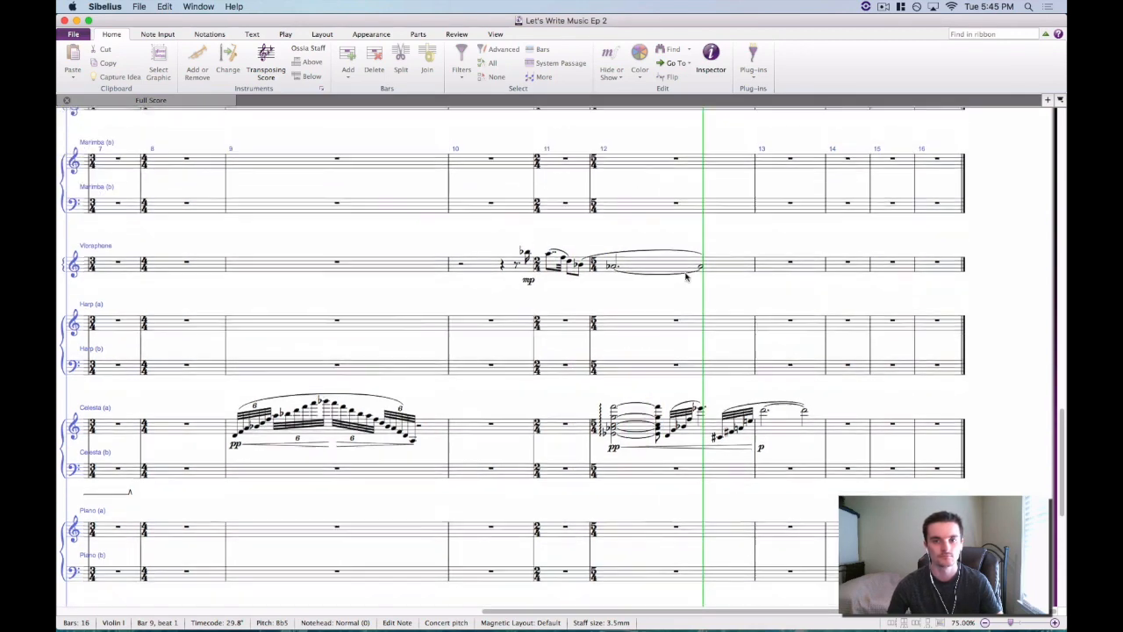
{"action": "key", "text": "space"}
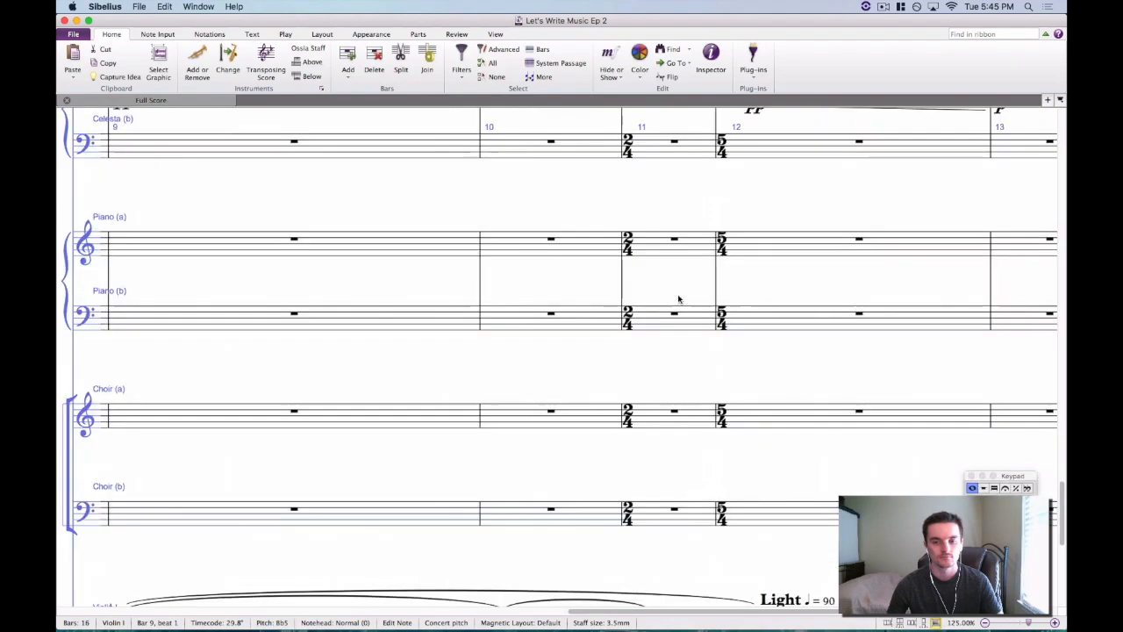
{"action": "left_click_drag", "start_coordinate": [716, 205], "coordinate": [567, 444]}
{"action": "scroll", "coordinate": [567, 445], "scroll_direction": "up", "scroll_amount": 5}
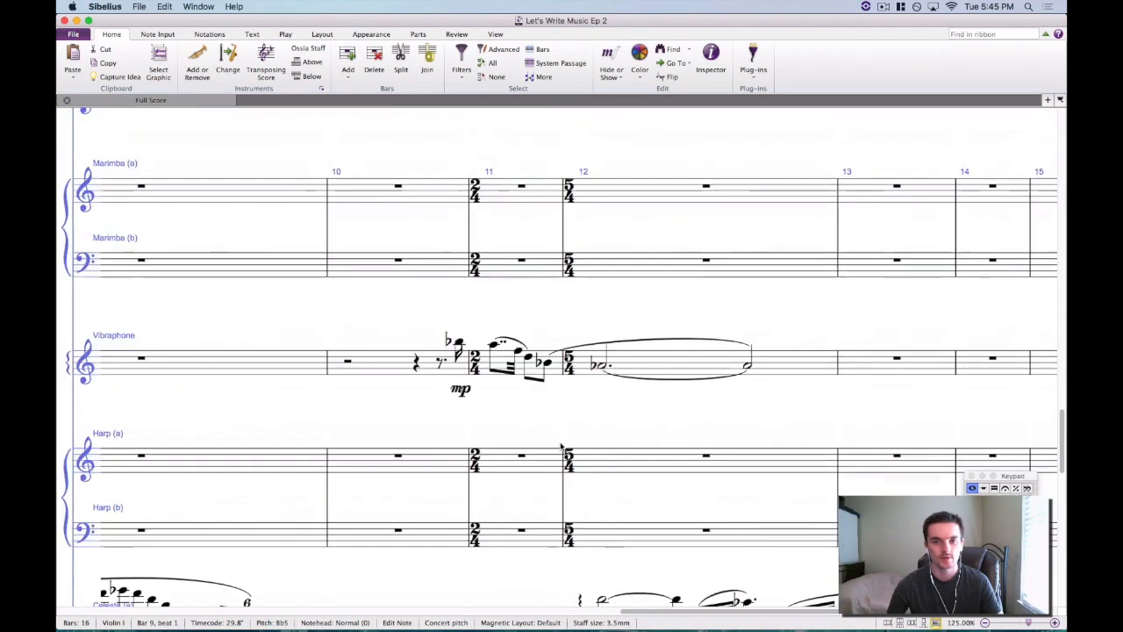
{"action": "scroll", "coordinate": [559, 439], "scroll_direction": "down", "scroll_amount": 3}
{"action": "scroll", "coordinate": [559, 439], "scroll_direction": "down", "scroll_amount": 2}
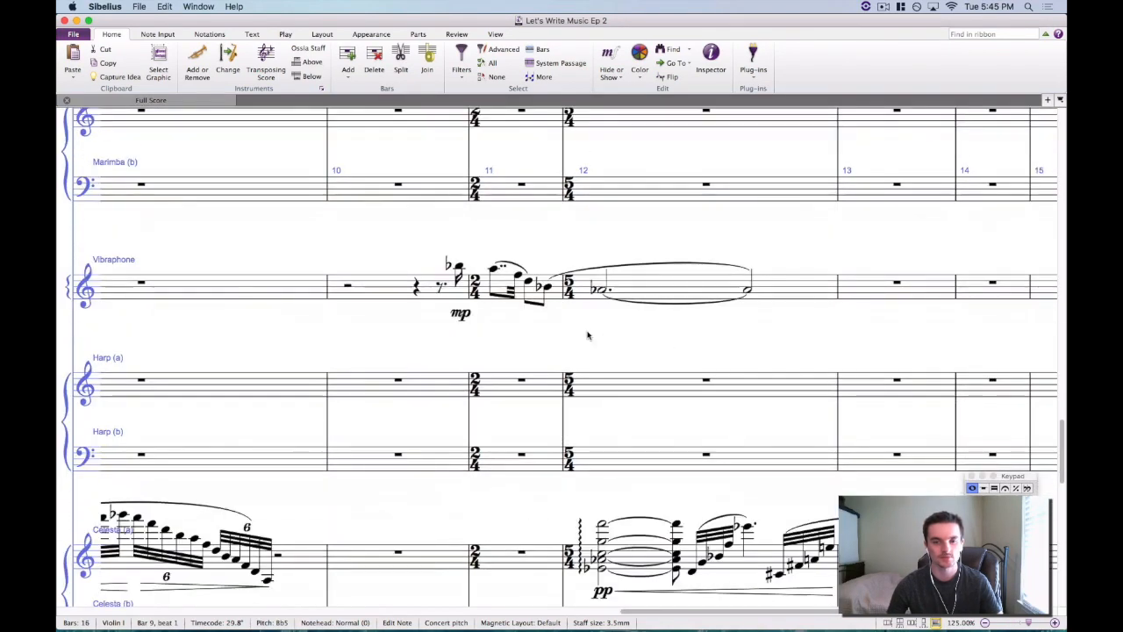
Lengthen the Vibraphone's D on beat 2 of bar 11 to a quarter note, replacing the B-flat that follows it.
{"action": "left_click_drag", "start_coordinate": [588, 324], "coordinate": [675, 311]}
{"action": "left_click", "coordinate": [616, 272]}
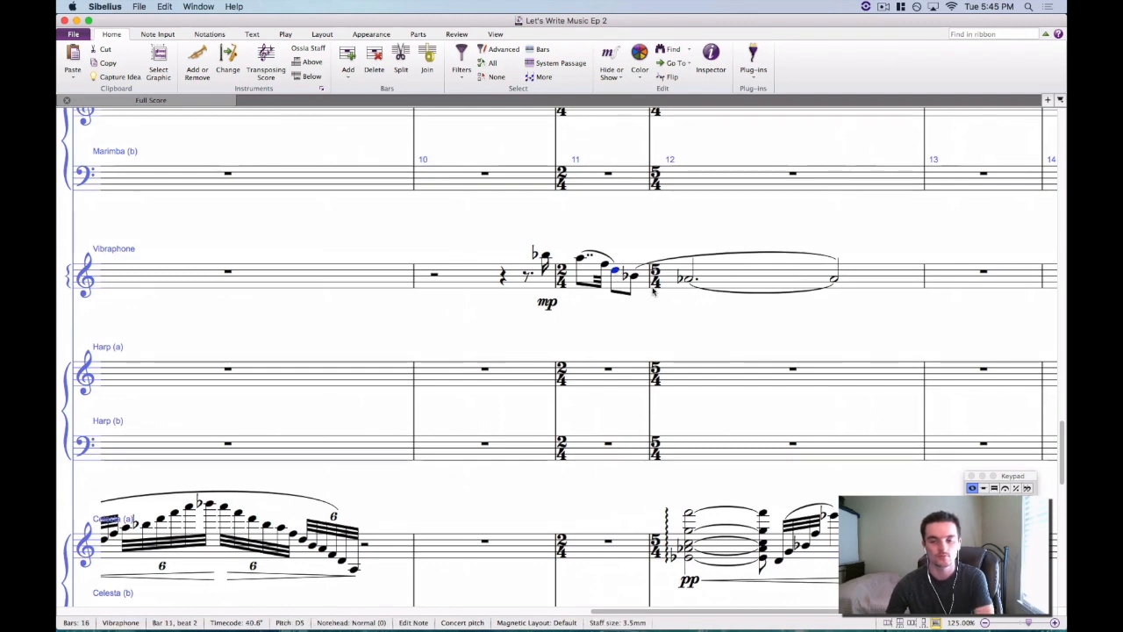
{"action": "left_click", "coordinate": [666, 313]}
{"action": "left_click_drag", "start_coordinate": [666, 314], "coordinate": [634, 311]}
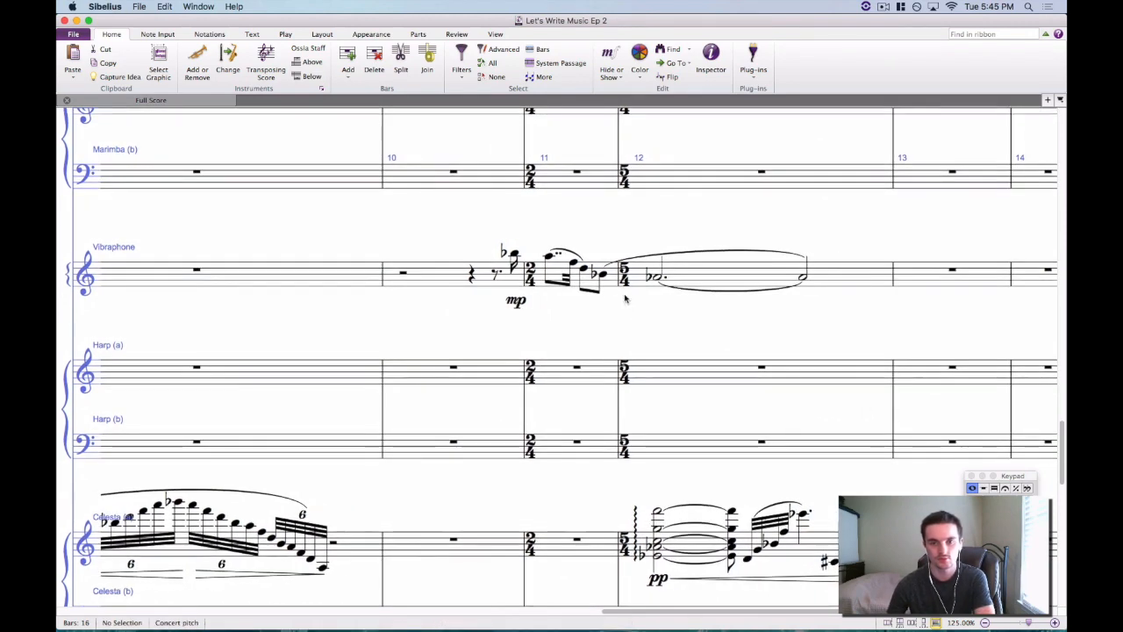
{"action": "left_click", "coordinate": [585, 269]}
{"action": "key", "text": "4"}
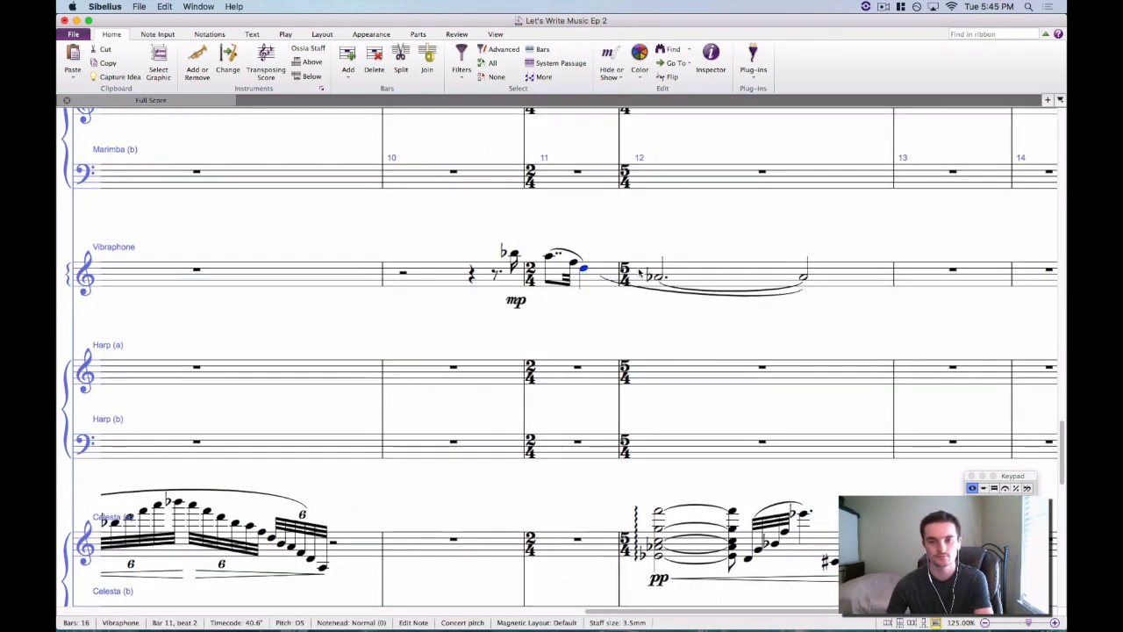
Delete the Vibraphone's held A-flat notes in bar 12 along with their ties, leaving the bar empty.
{"action": "left_click", "coordinate": [697, 290]}
{"action": "key", "text": "Delete"}
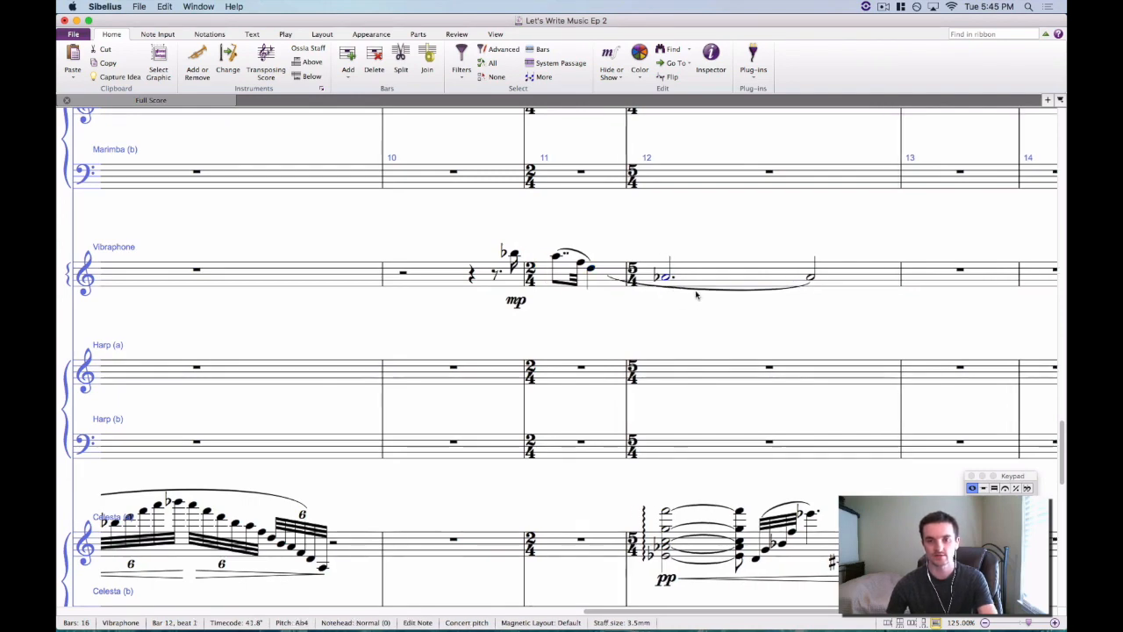
{"action": "left_click", "coordinate": [697, 297]}
{"action": "left_click", "coordinate": [696, 293]}
{"action": "key", "text": "Delete"}
{"action": "left_click", "coordinate": [720, 280]}
{"action": "key", "text": "Delete"}
{"action": "left_click", "coordinate": [701, 336]}
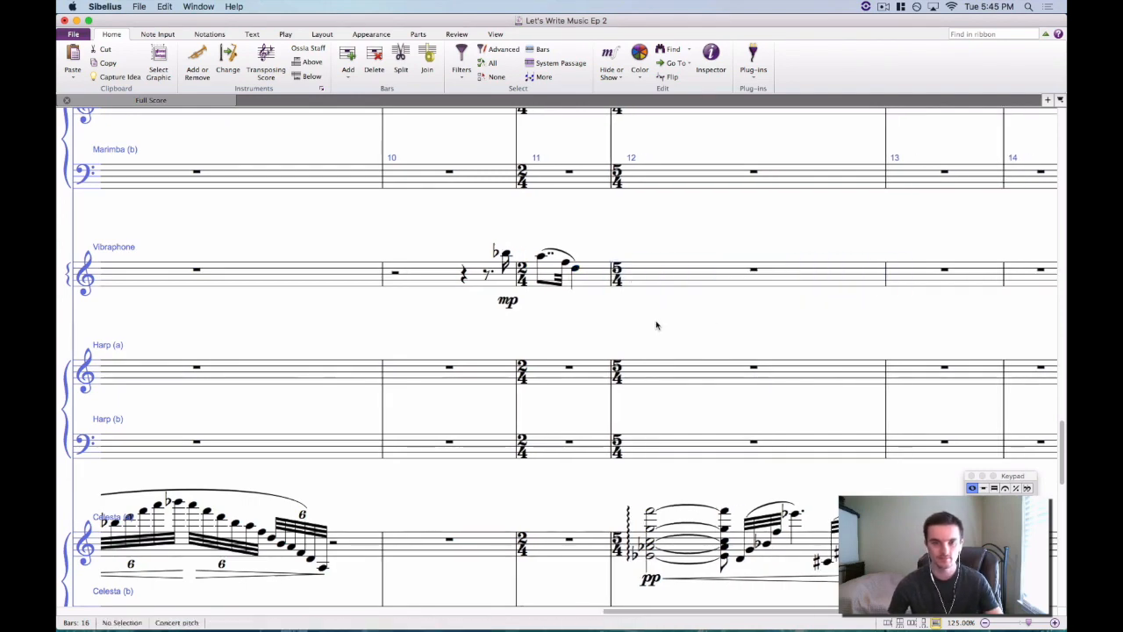
Delete the lower octave notes and their tie from the Contrabass in bar 11, and save the score.
{"action": "scroll", "coordinate": [713, 290], "scroll_direction": "down", "scroll_amount": 15}
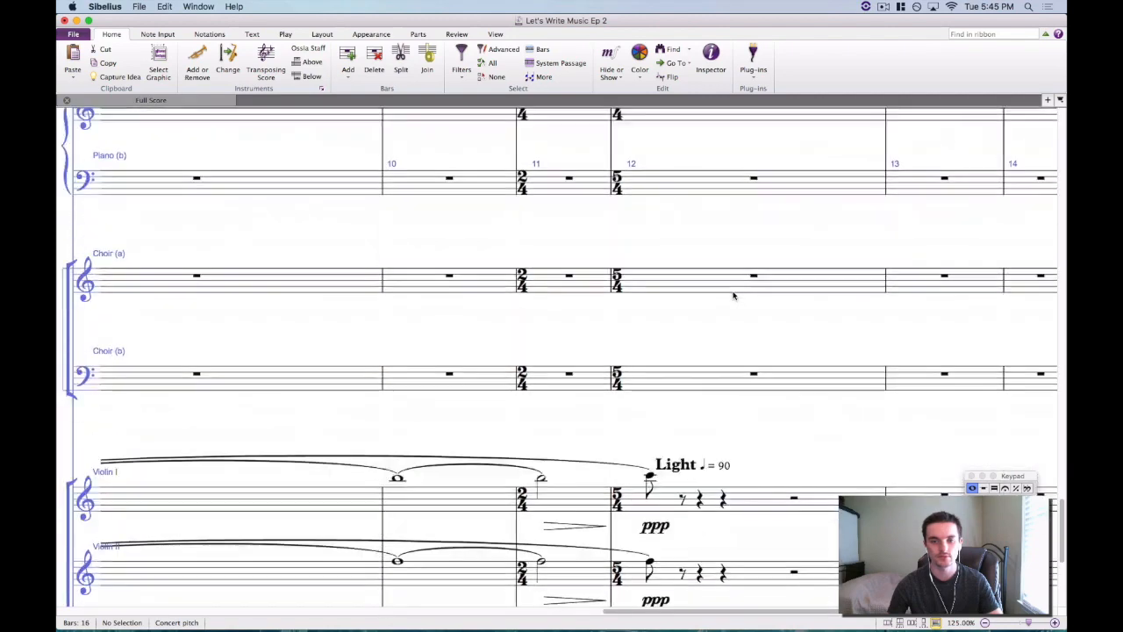
{"action": "left_click_drag", "start_coordinate": [714, 350], "coordinate": [701, 309]}
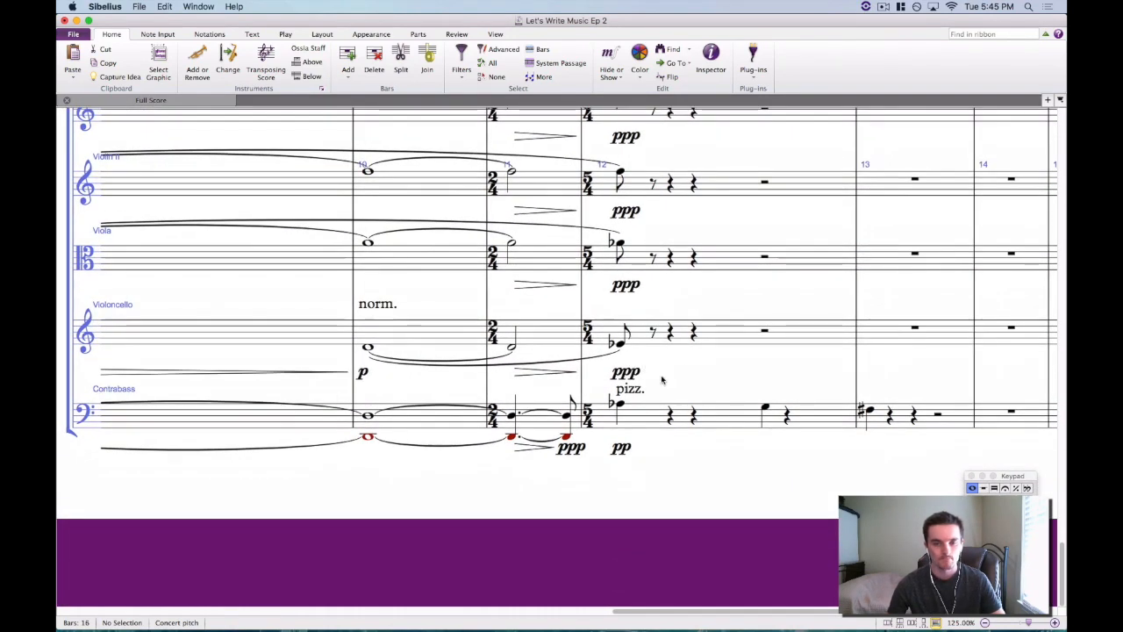
{"action": "left_click", "coordinate": [470, 445]}
{"action": "key", "text": "Delete"}
{"action": "left_click", "coordinate": [512, 437]}
{"action": "key", "text": "Delete"}
{"action": "left_click", "coordinate": [575, 437]}
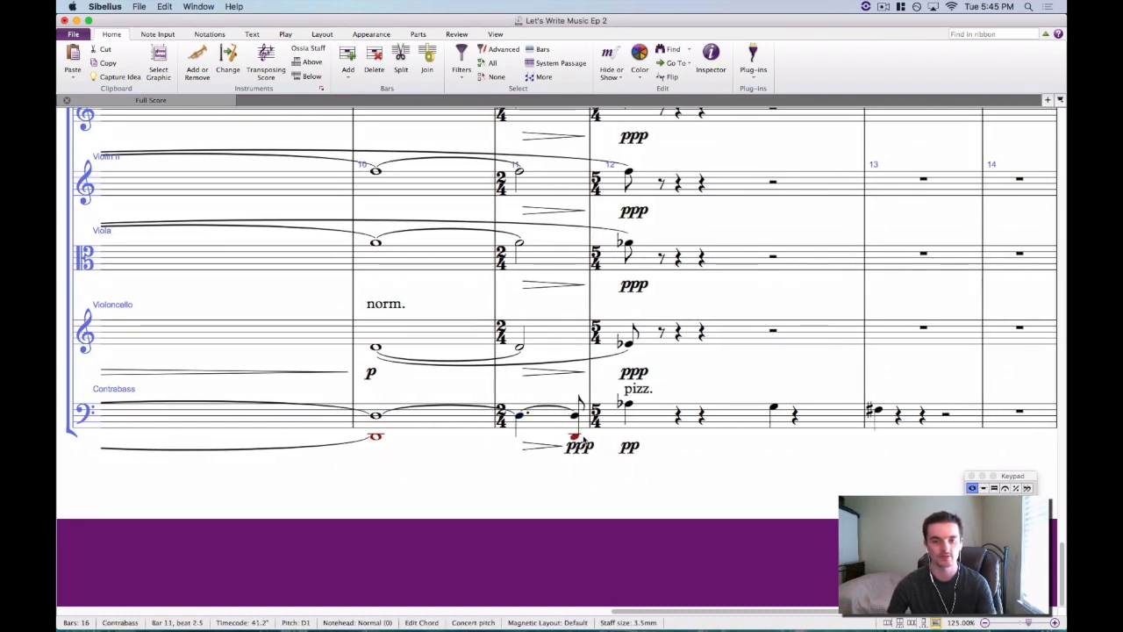
{"action": "key", "text": "Delete"}
{"action": "left_click_drag", "start_coordinate": [518, 491], "coordinate": [660, 506]}
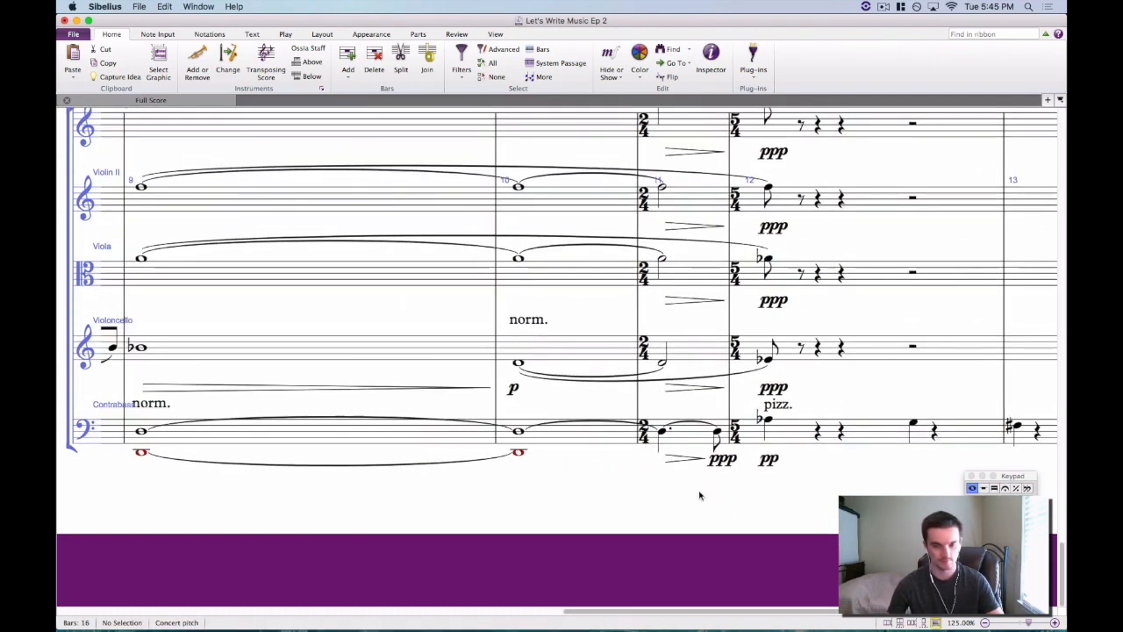
{"action": "key", "text": "super+s"}
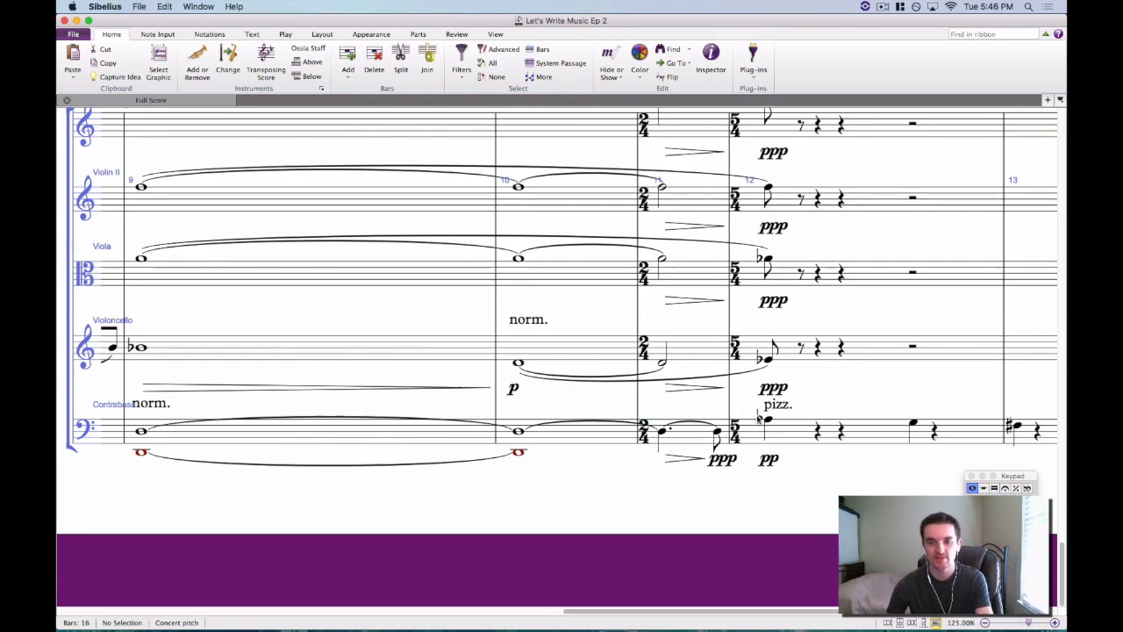
Change the dynamics ending the Contrabass and Violoncello diminuendos to pp.
{"action": "double_click", "coordinate": [734, 464]}
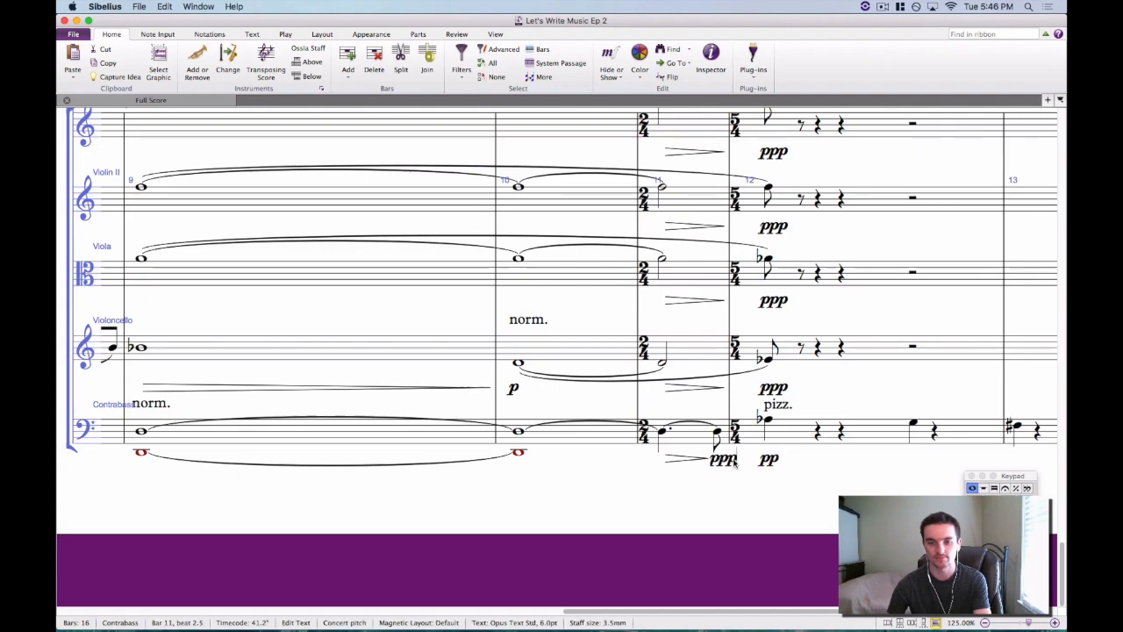
{"action": "double_click", "coordinate": [780, 389]}
{"action": "key", "text": "BackSpace"}
{"action": "left_click", "coordinate": [779, 318]}
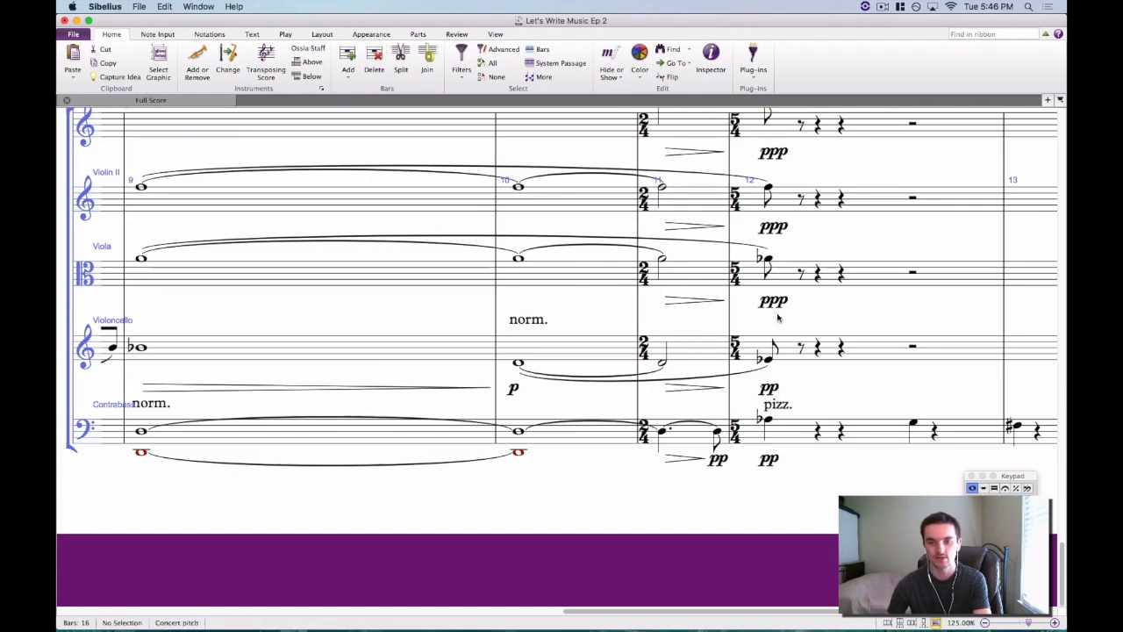
Change the bar 12 dynamics in the Viola, Violin II and Violin I to pp.
{"action": "double_click", "coordinate": [777, 301]}
{"action": "key", "text": "BackSpace"}
{"action": "key", "text": "super+z"}
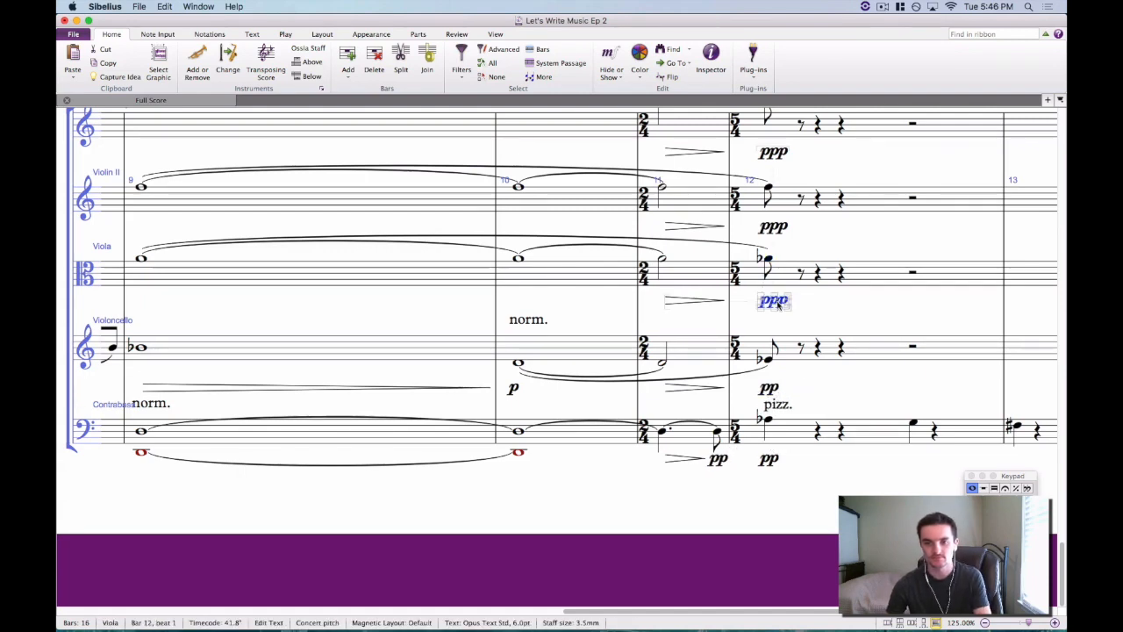
{"action": "left_click", "coordinate": [777, 229]}
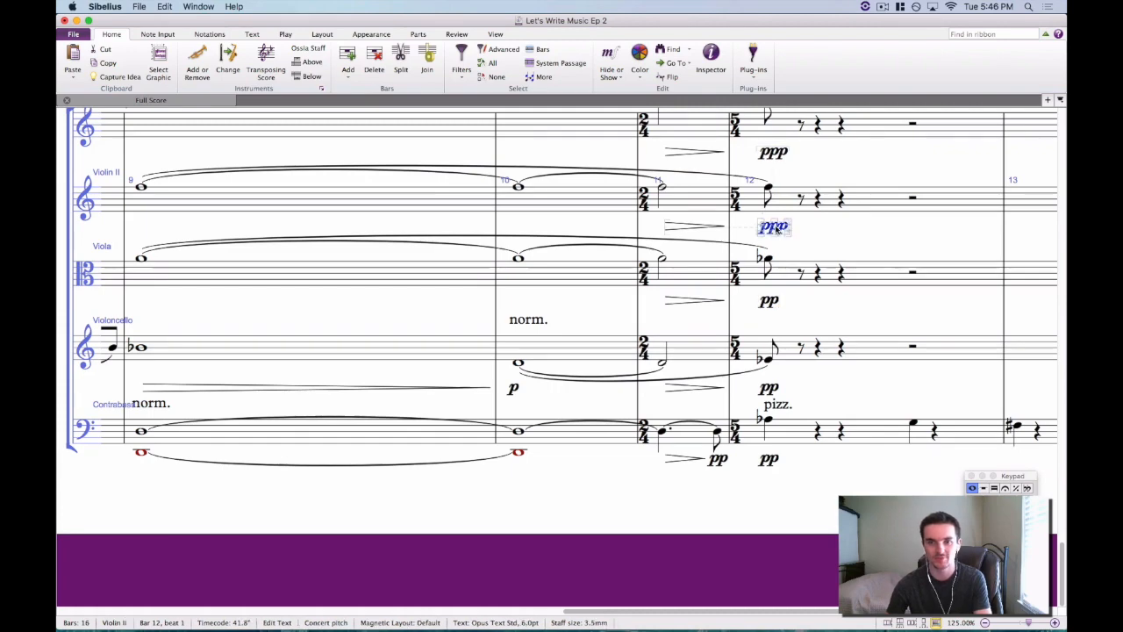
{"action": "double_click", "coordinate": [788, 228]}
{"action": "double_click", "coordinate": [781, 154]}
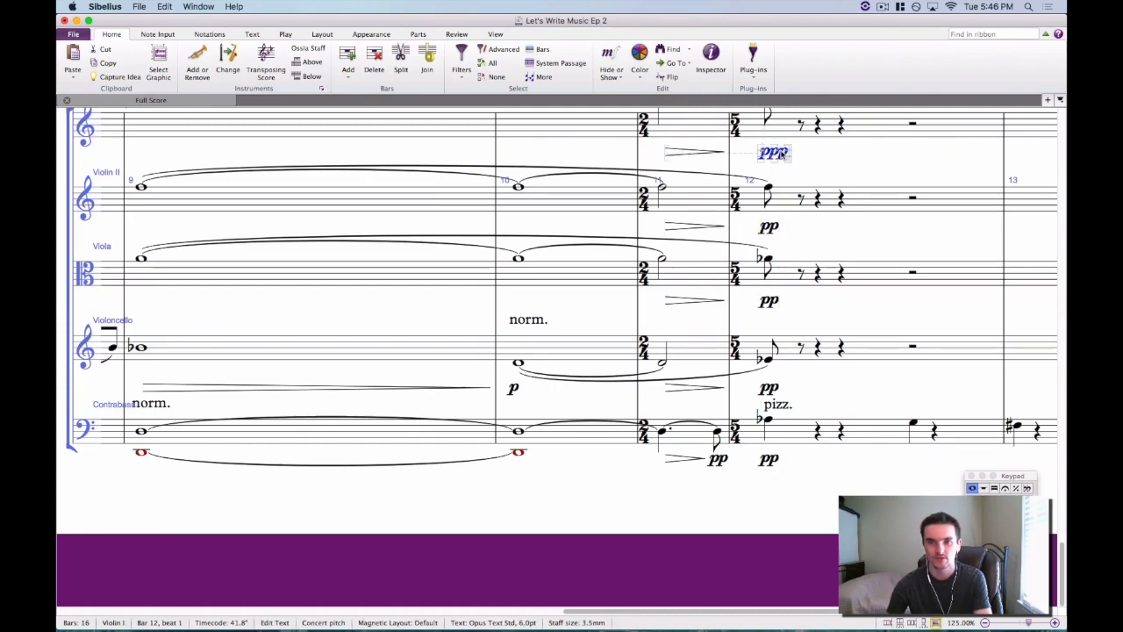
{"action": "key", "text": "Right"}
{"action": "key", "text": "BackSpace"}
{"action": "key", "text": "Escape"}
{"action": "key", "text": "Escape"}
Play back from the second Horn's figure in bar 8 into bar 12, and switch the score to transposing pitch.
{"action": "scroll", "coordinate": [744, 198], "scroll_direction": "up", "scroll_amount": 9}
{"action": "scroll", "coordinate": [744, 197], "scroll_direction": "up", "scroll_amount": 10}
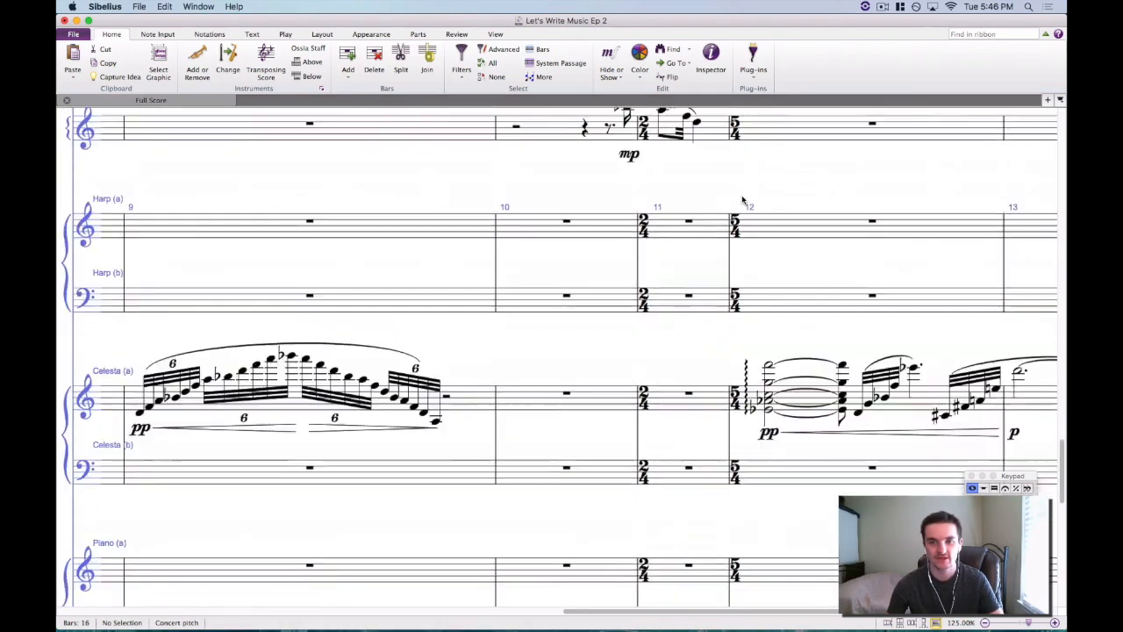
{"action": "scroll", "coordinate": [719, 261], "scroll_direction": "up", "scroll_amount": 15}
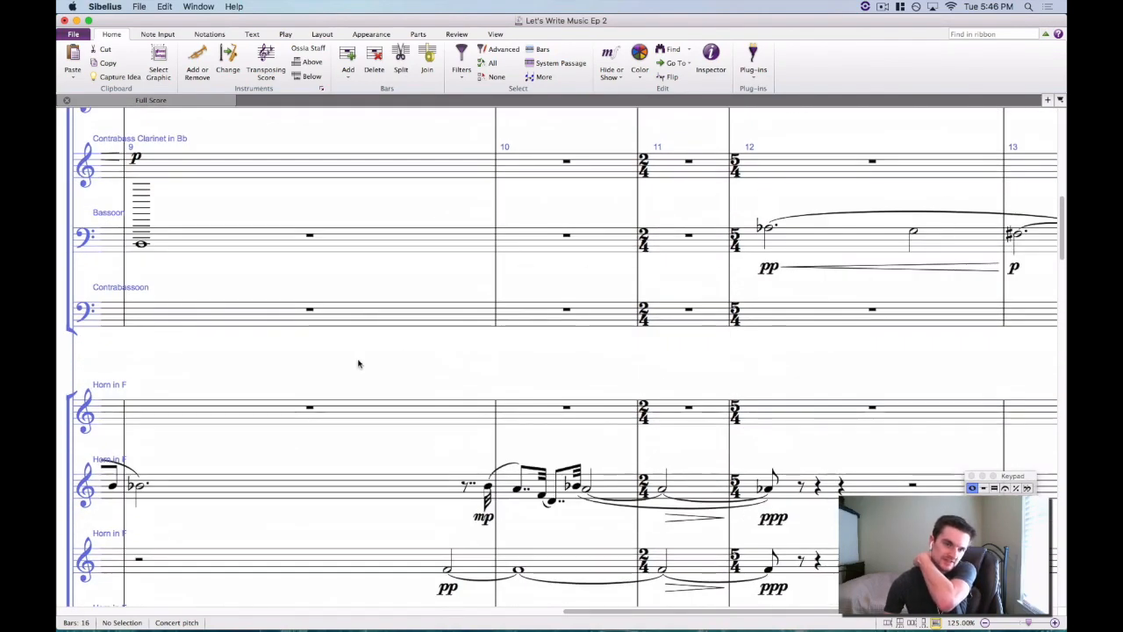
{"action": "scroll", "coordinate": [359, 363], "scroll_direction": "left", "scroll_amount": 8}
{"action": "scroll", "coordinate": [358, 364], "scroll_direction": "down", "scroll_amount": 2}
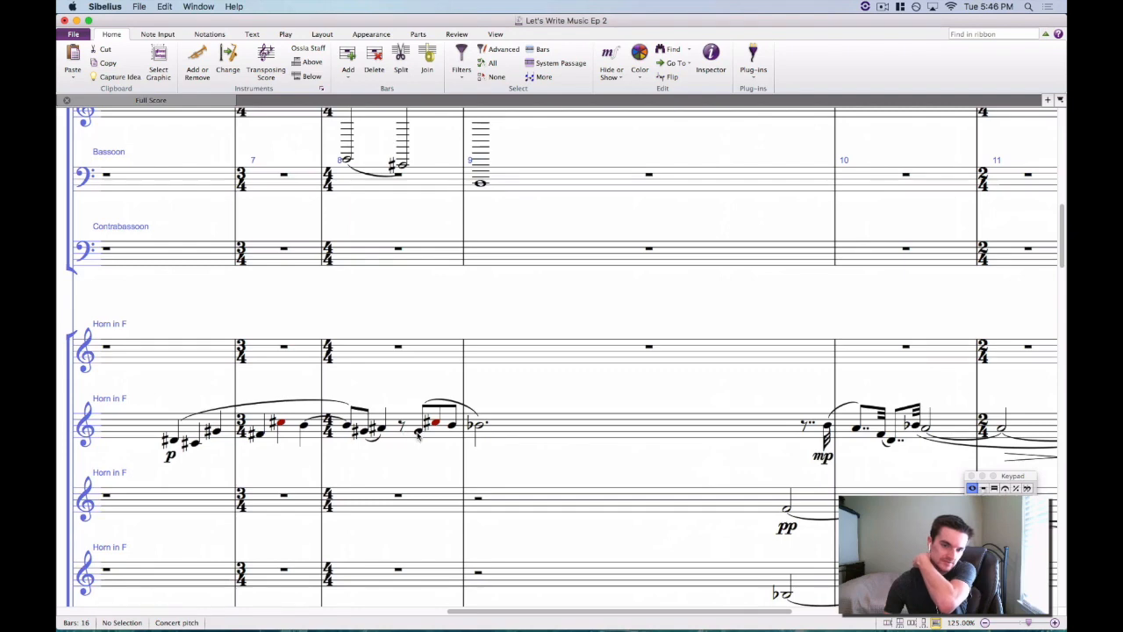
{"action": "left_click", "coordinate": [418, 431]}
{"action": "scroll", "coordinate": [418, 435], "scroll_direction": "down", "scroll_amount": 2}
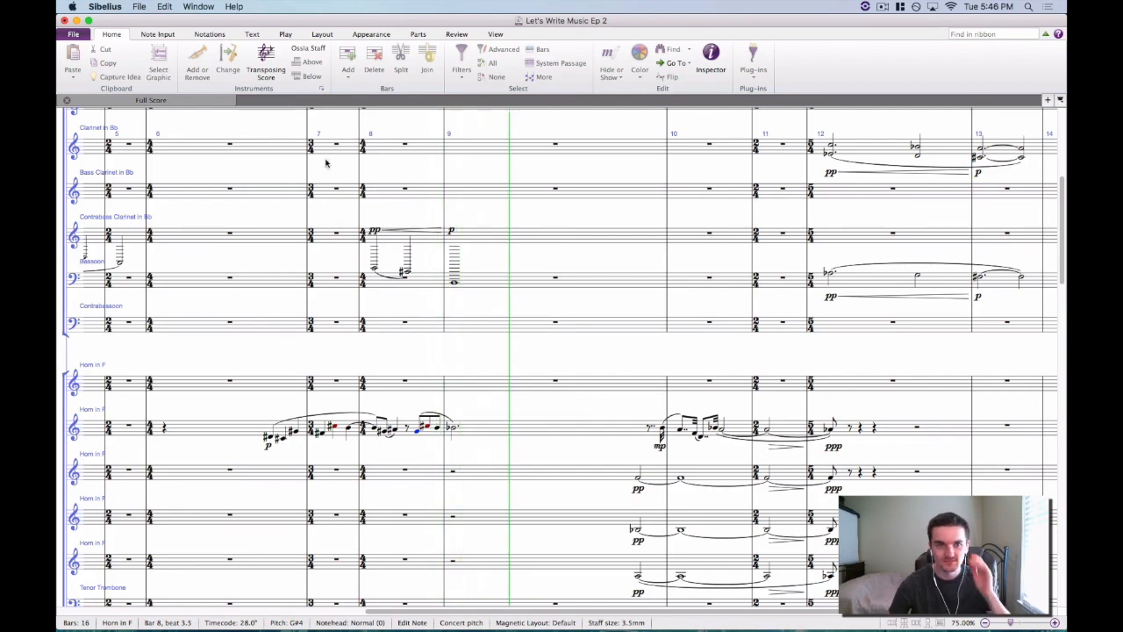
{"action": "left_click", "coordinate": [266, 65]}
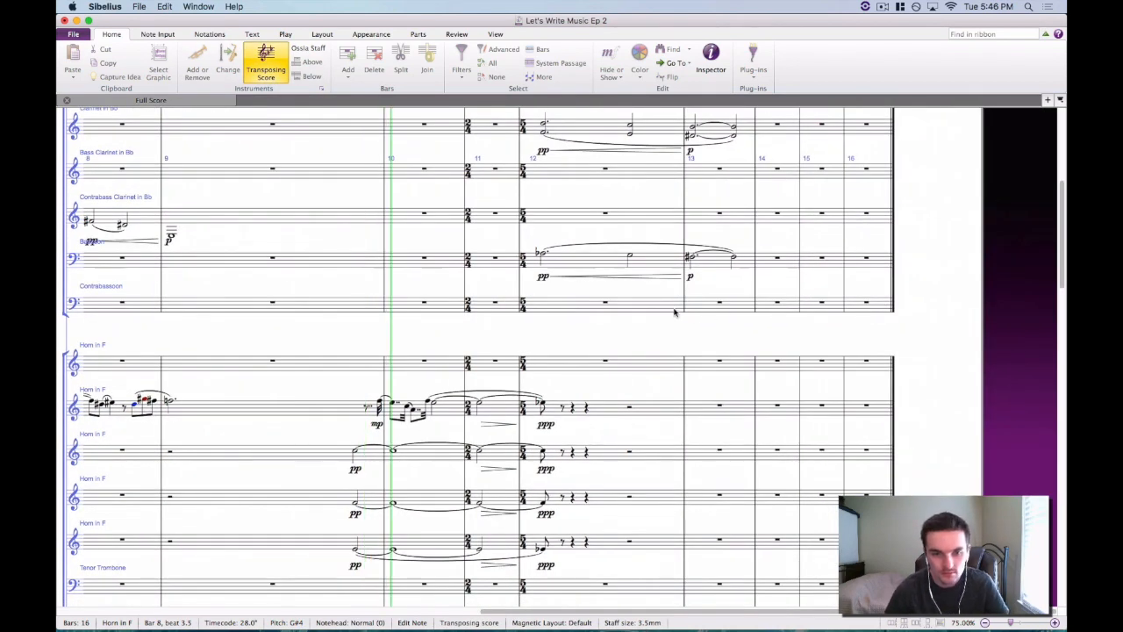
{"action": "scroll", "coordinate": [674, 309], "scroll_direction": "down", "scroll_amount": 2}
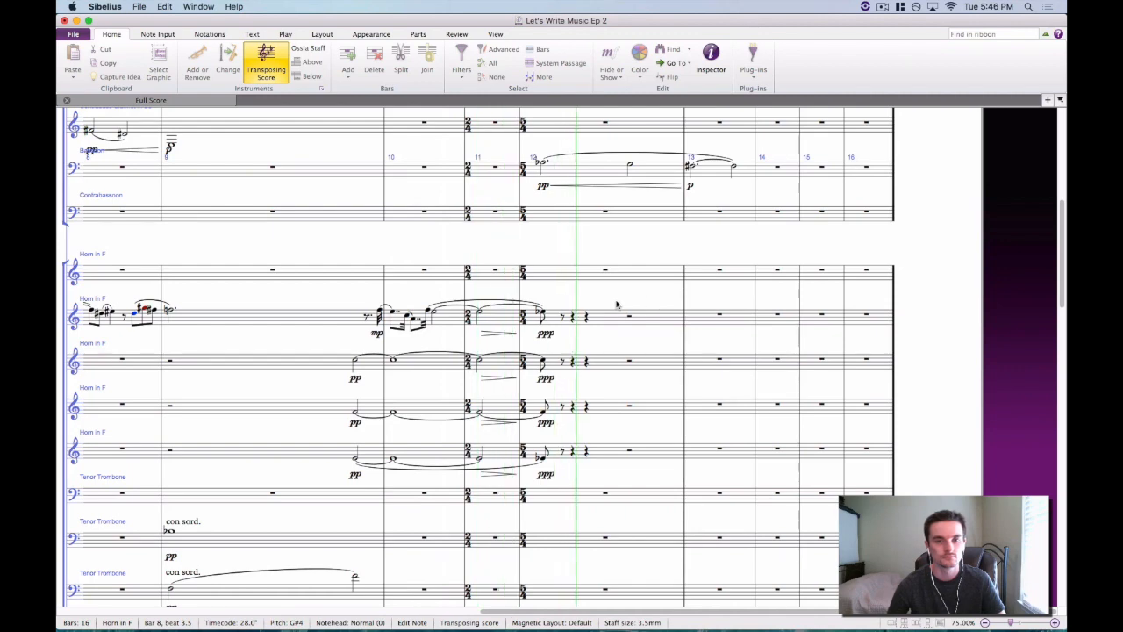
{"action": "key", "text": "space"}
Check the pitches of the Horn chord on the downbeat of bar 12.
{"action": "left_click_drag", "start_coordinate": [797, 268], "coordinate": [692, 377]}
{"action": "scroll", "coordinate": [691, 376], "scroll_direction": "up", "scroll_amount": 6}
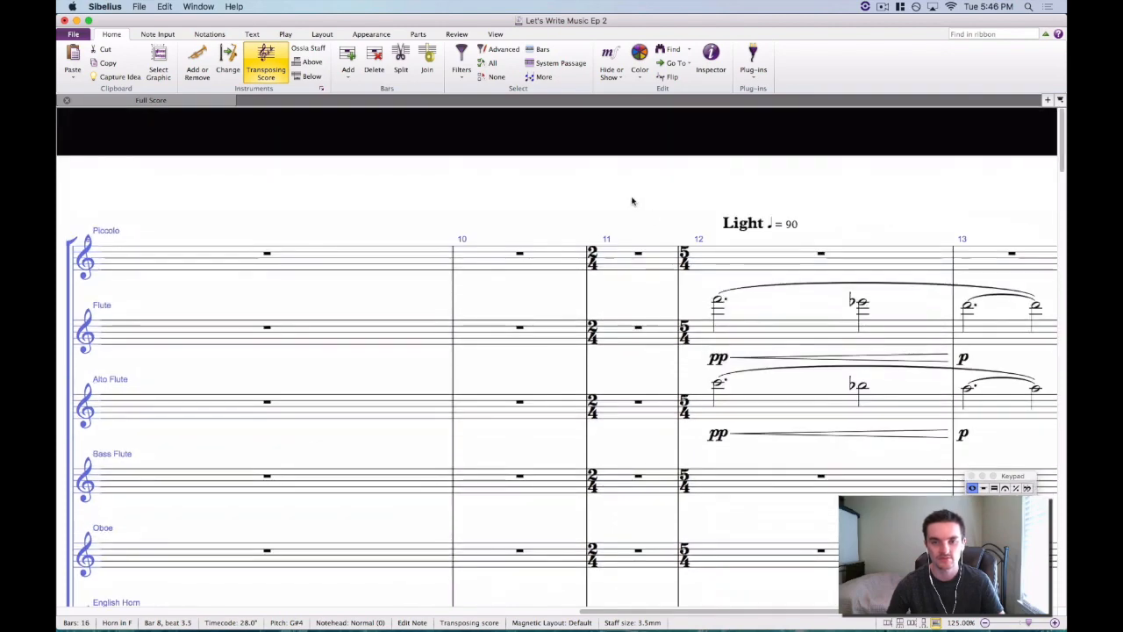
{"action": "scroll", "coordinate": [514, 281], "scroll_direction": "down", "scroll_amount": 10}
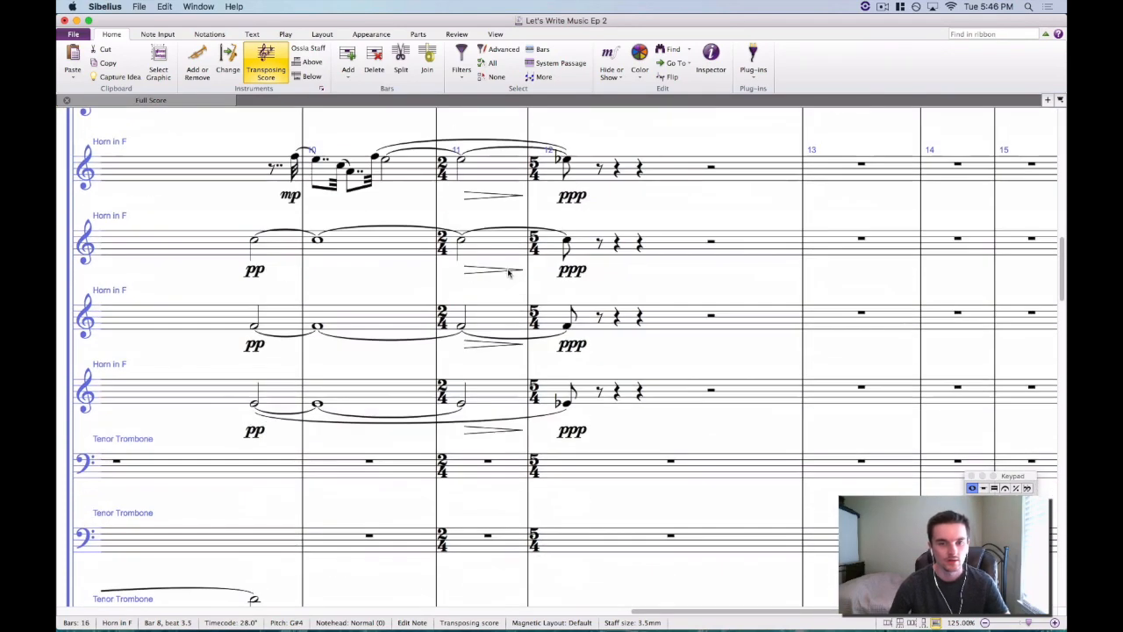
{"action": "left_click", "coordinate": [562, 169]}
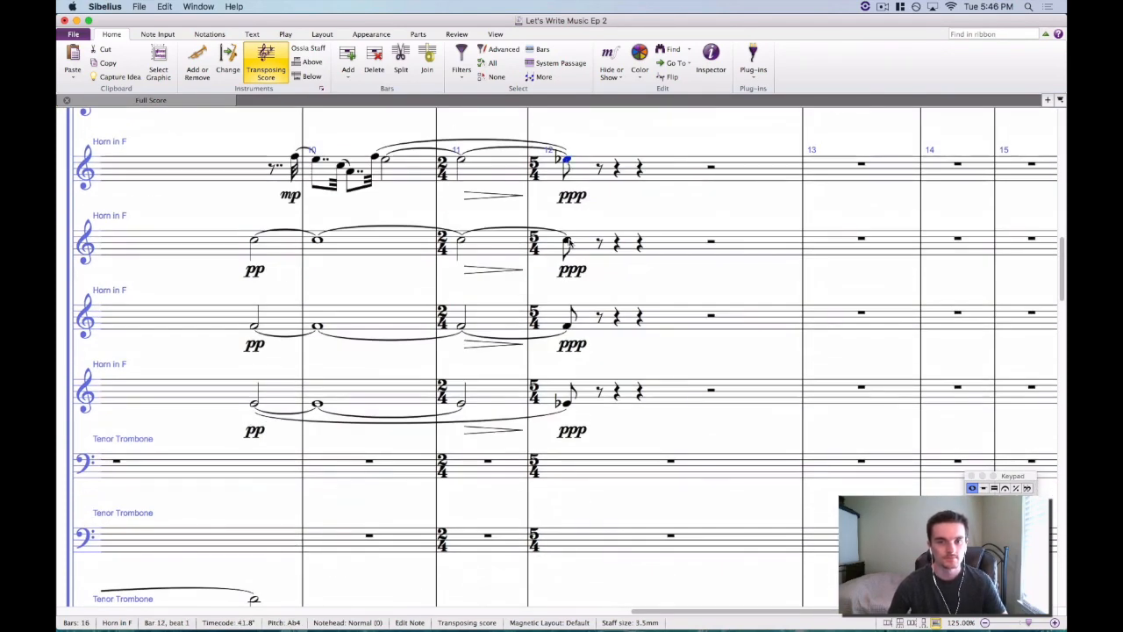
{"action": "left_click", "coordinate": [566, 326]}
{"action": "key", "text": "Escape"}
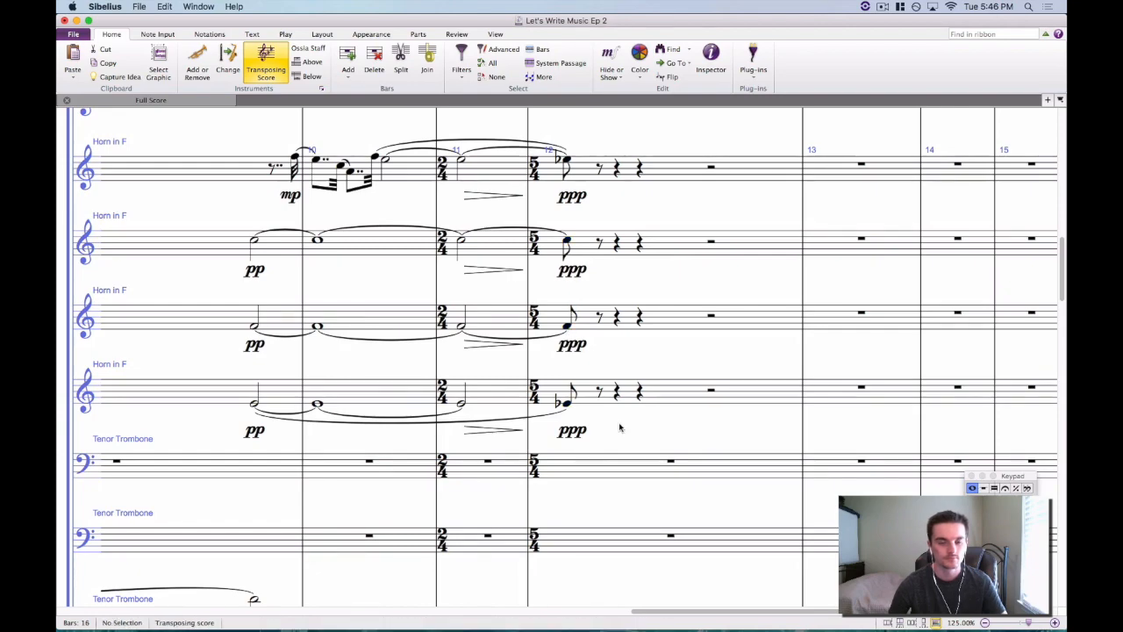
Play back the Vibraphone passage in bars 10 and 11 through the start of bar 12.
{"action": "scroll", "coordinate": [494, 457], "scroll_direction": "down", "scroll_amount": 15}
{"action": "scroll", "coordinate": [497, 457], "scroll_direction": "down", "scroll_amount": 6}
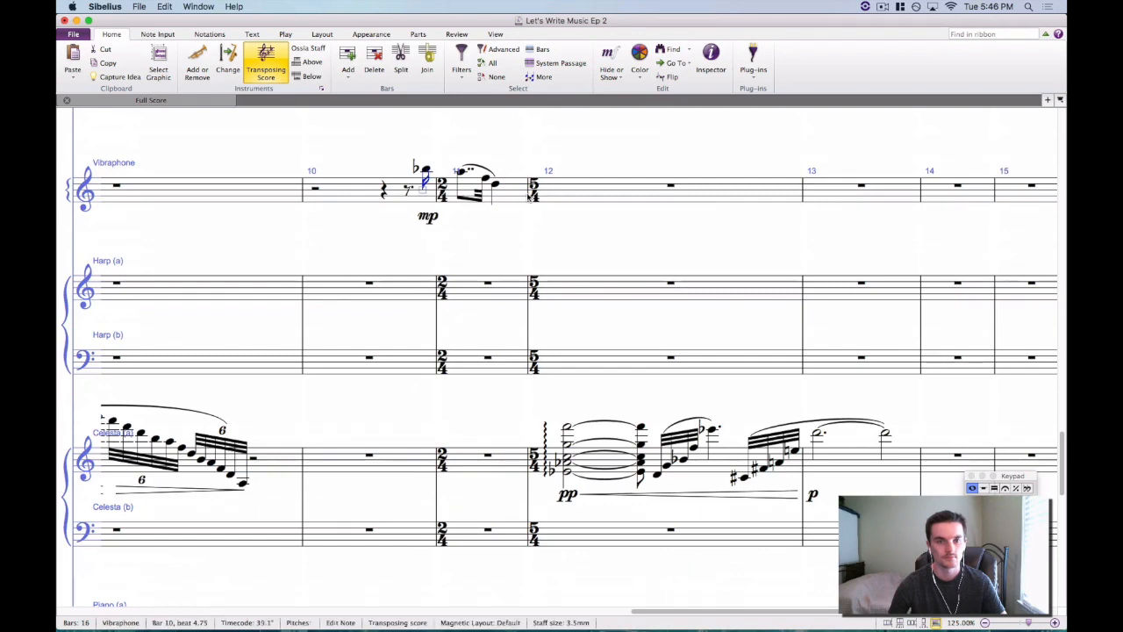
{"action": "left_click", "coordinate": [456, 195]}
{"action": "left_click", "coordinate": [351, 189], "text": "shift"}
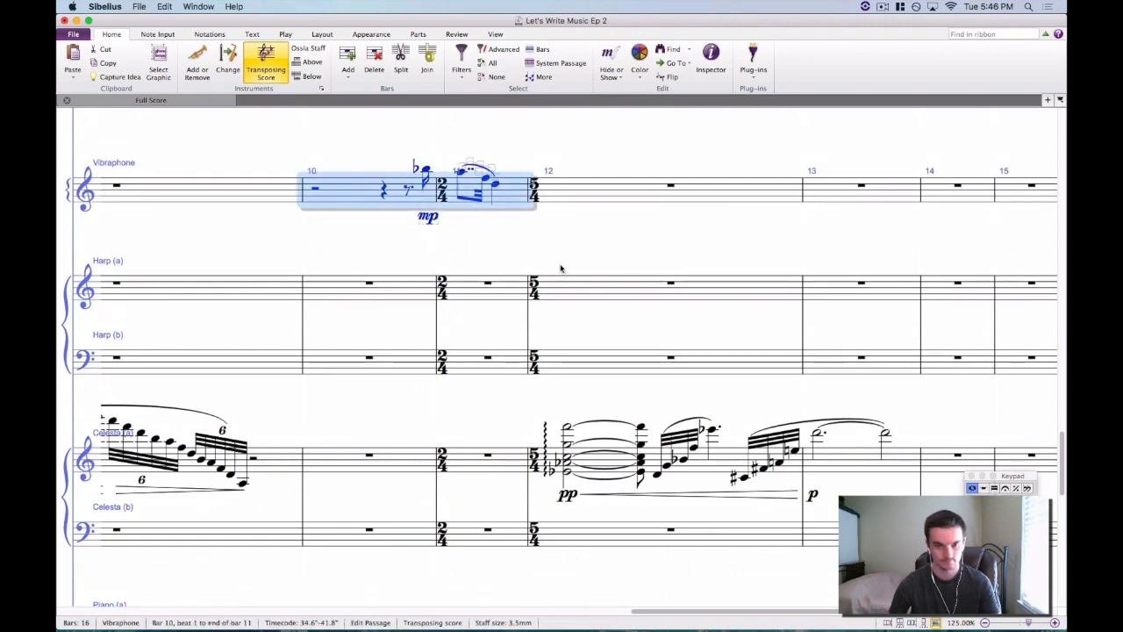
{"action": "key", "text": "p"}
{"action": "scroll", "coordinate": [587, 285], "scroll_direction": "up", "scroll_amount": 2}
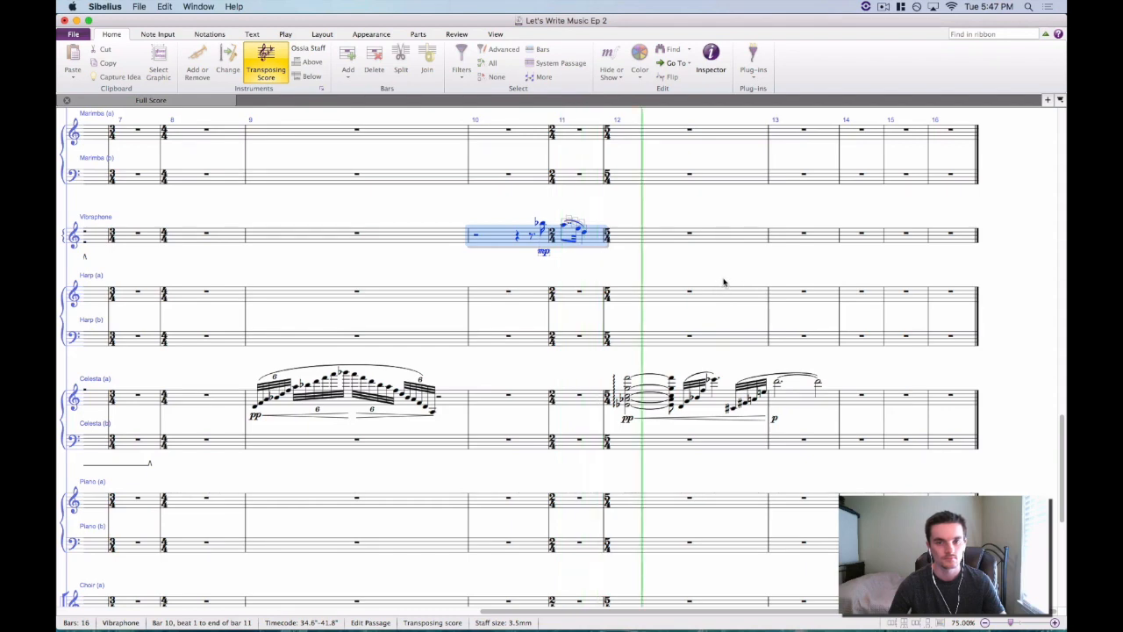
{"action": "key", "text": "space"}
{"action": "key", "text": "Escape"}
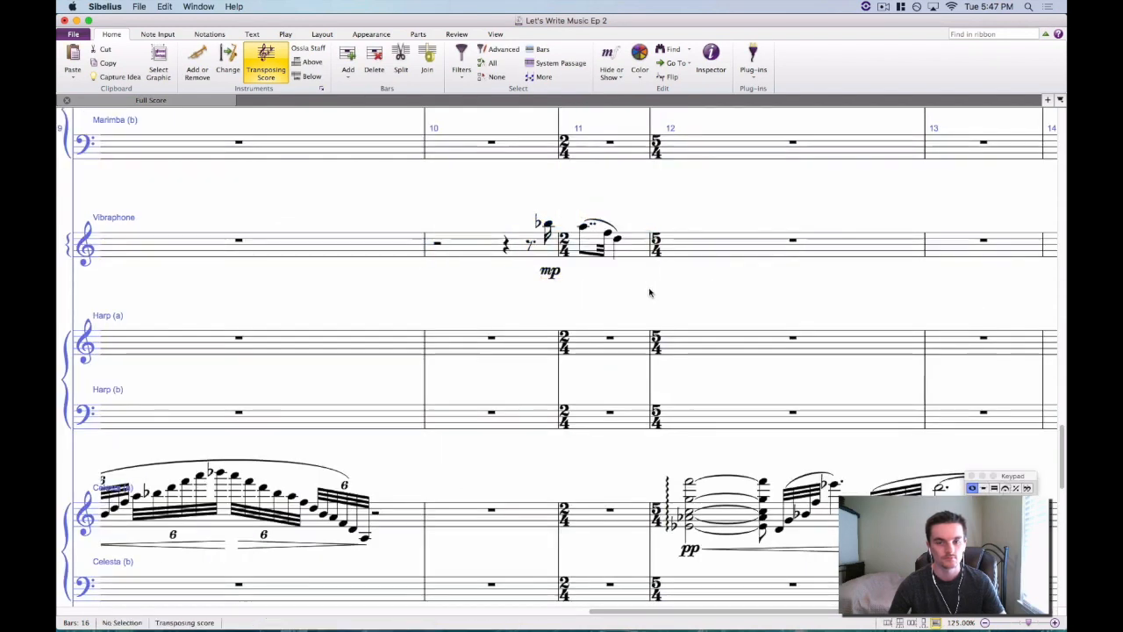
Check the Celesta chord and the string and Contrabass notes on the downbeat of bar 12.
{"action": "scroll", "coordinate": [697, 211], "scroll_direction": "down", "scroll_amount": 5}
{"action": "left_click", "coordinate": [691, 179]}
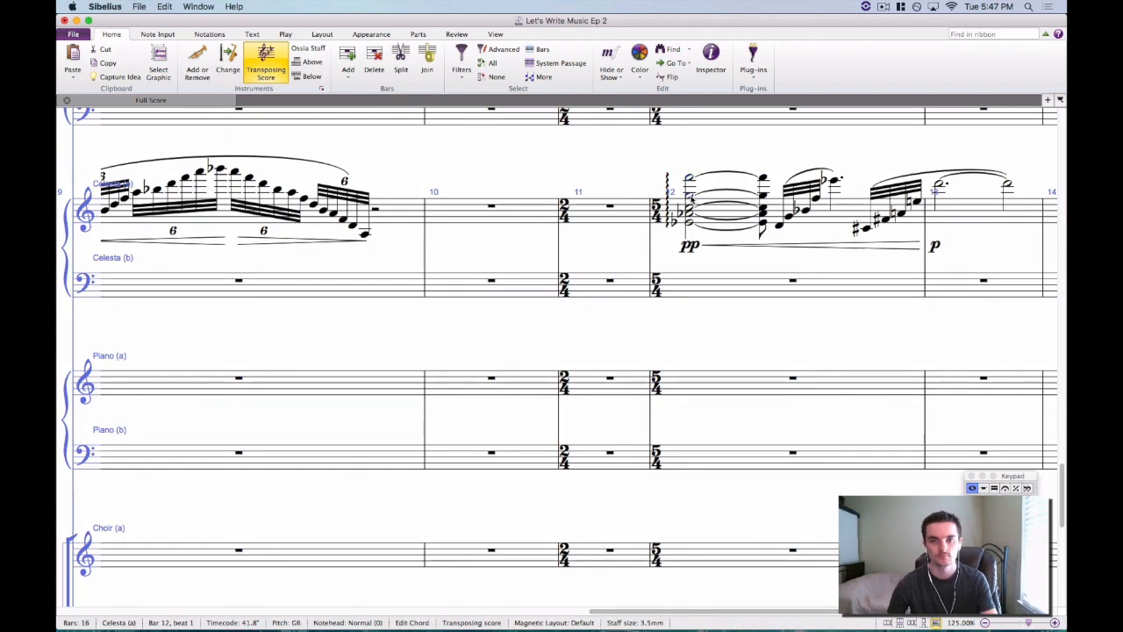
{"action": "key", "text": "Escape"}
{"action": "scroll", "coordinate": [605, 253], "scroll_direction": "down", "scroll_amount": 8}
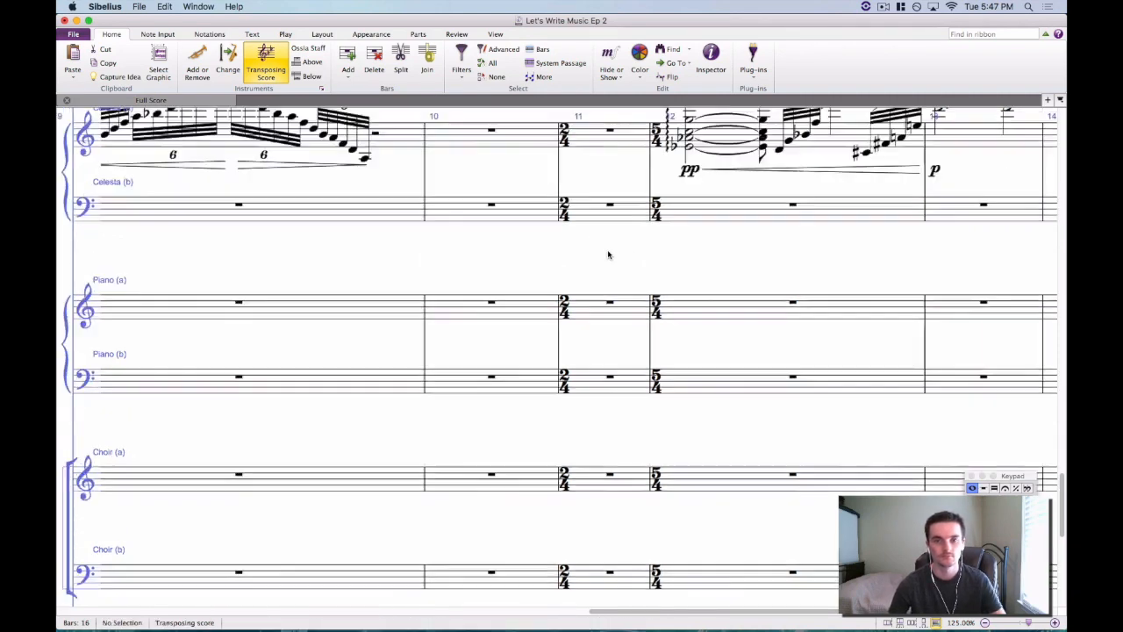
{"action": "scroll", "coordinate": [604, 255], "scroll_direction": "down", "scroll_amount": 3}
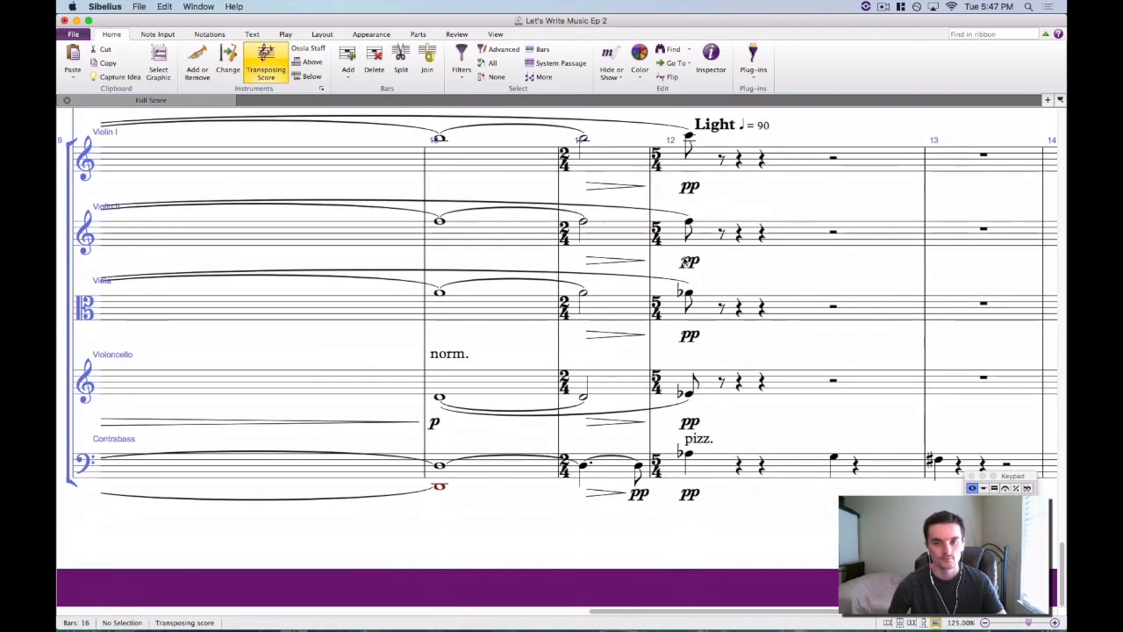
{"action": "left_click", "coordinate": [690, 453]}
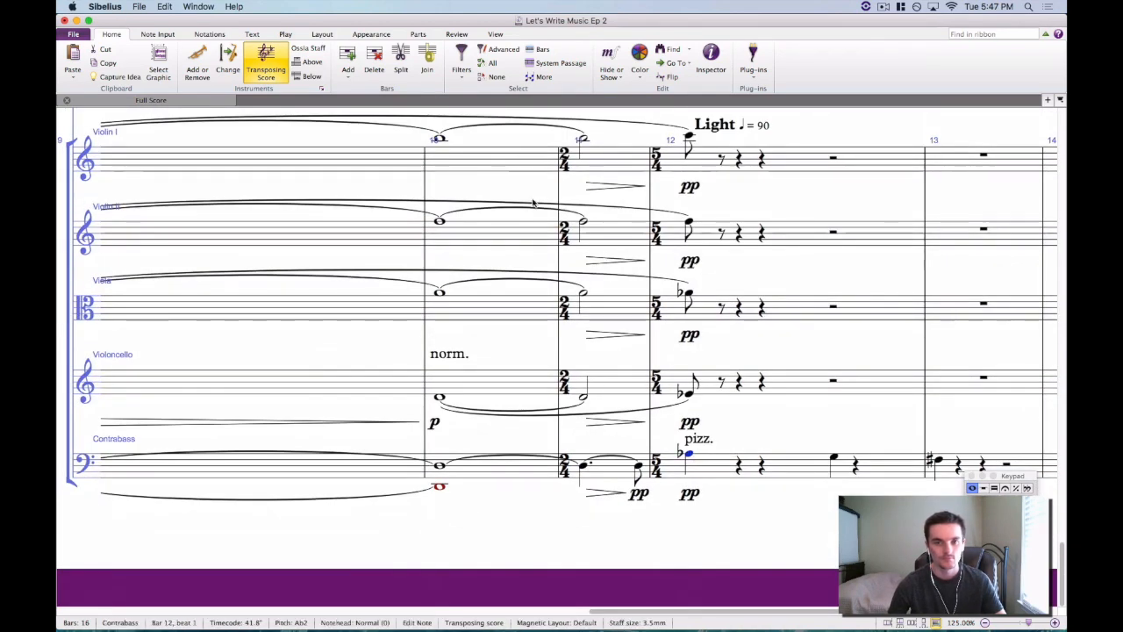
Play back the full string passage from bar 9 into the Light section at bar 12.
{"action": "left_click", "coordinate": [361, 159]}
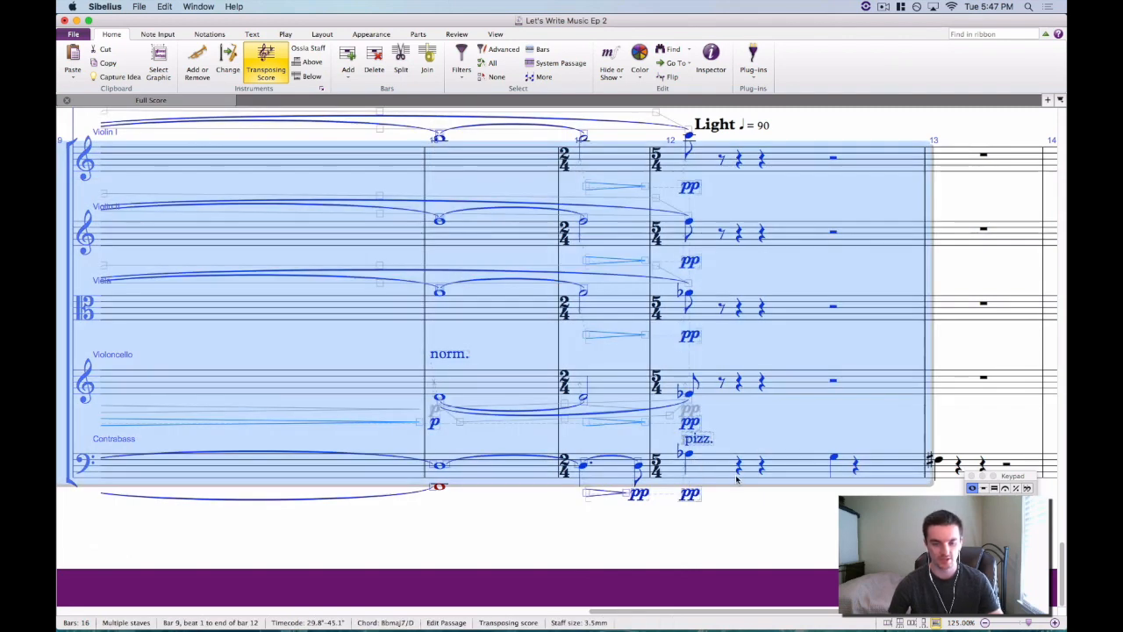
{"action": "left_click", "coordinate": [773, 477], "text": "shift"}
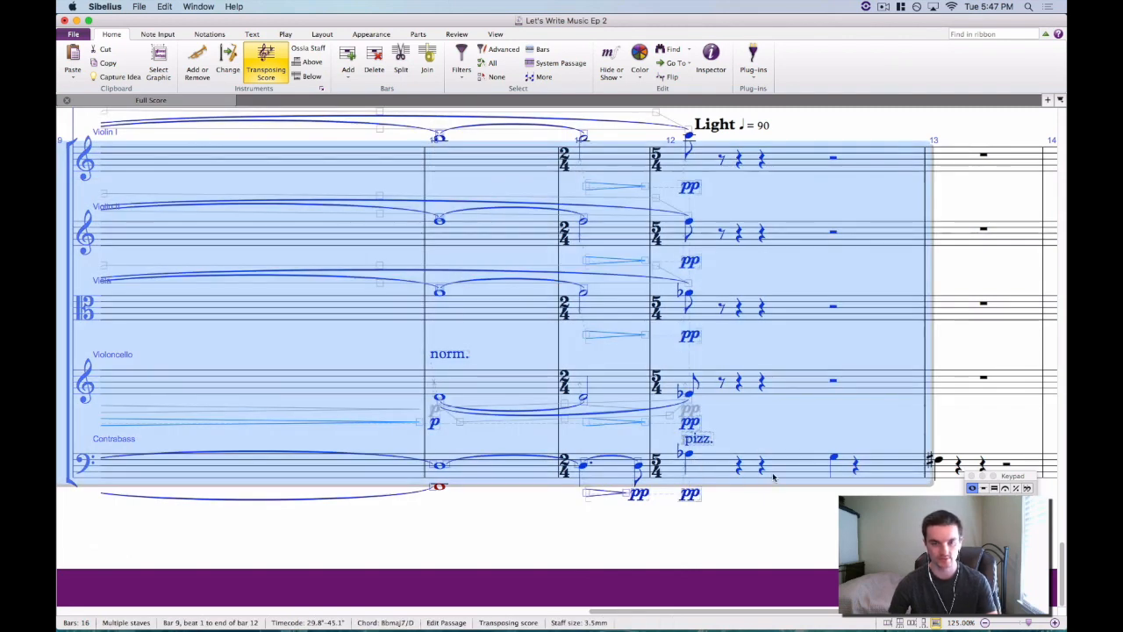
{"action": "key", "text": "super+minus"}
{"action": "key", "text": "super+minus"}
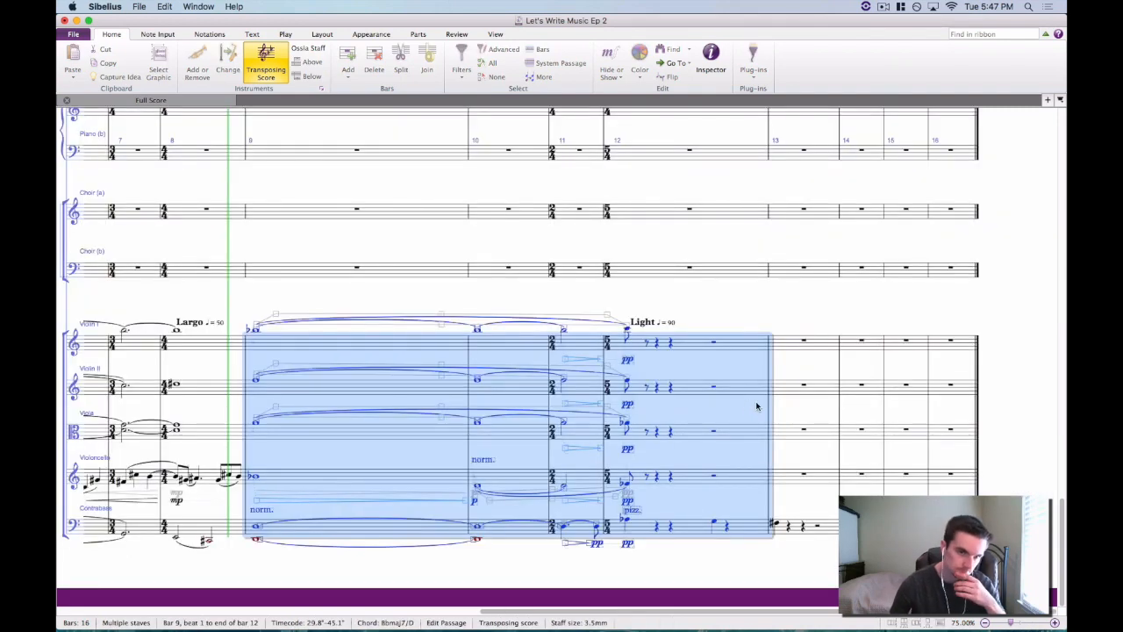
{"action": "key", "text": "space"}
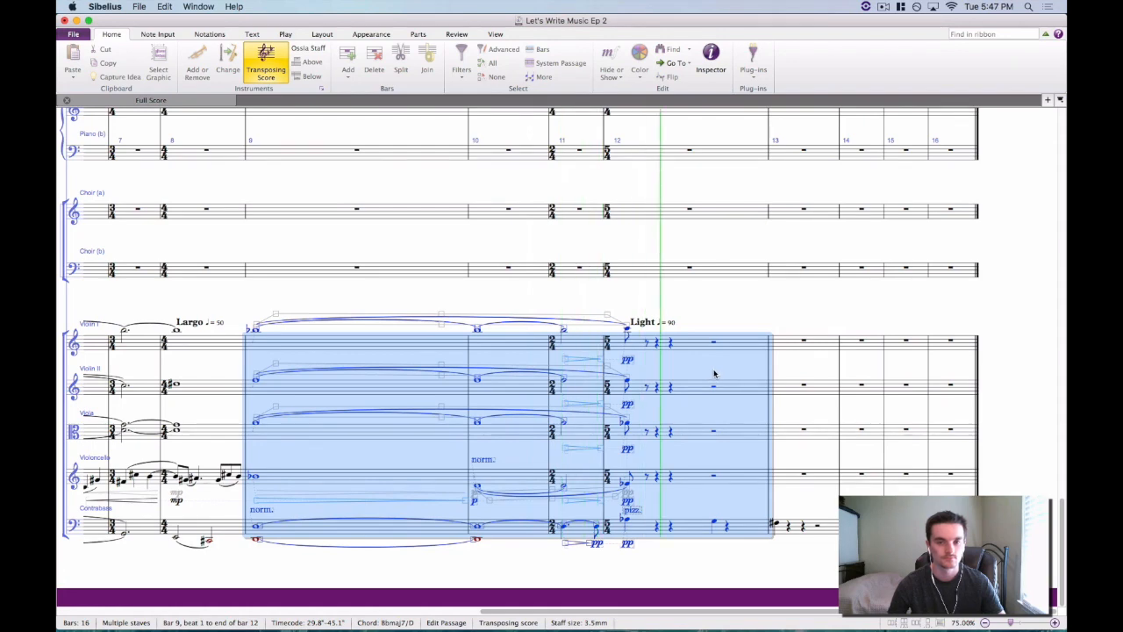
{"action": "key", "text": "space"}
{"action": "key", "text": "Escape"}
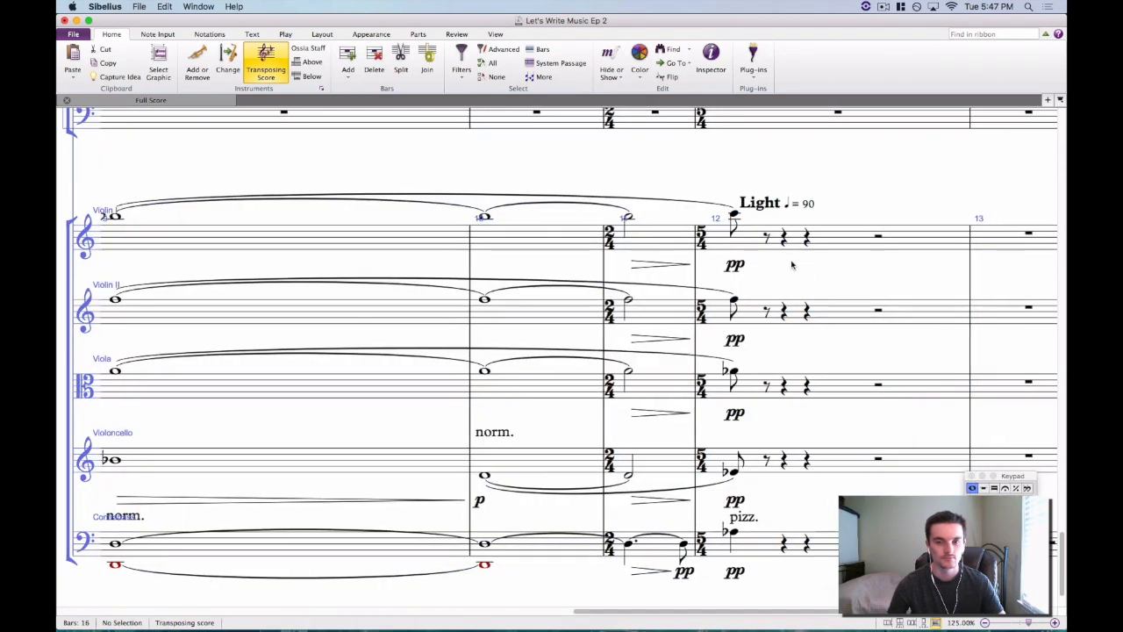
Delete the Contrabass note on the downbeat of bar 12 together with its pizz. text and pp dynamic.
{"action": "scroll", "coordinate": [801, 265], "scroll_direction": "right", "scroll_amount": 3}
{"action": "scroll", "coordinate": [801, 265], "scroll_direction": "down", "scroll_amount": 1}
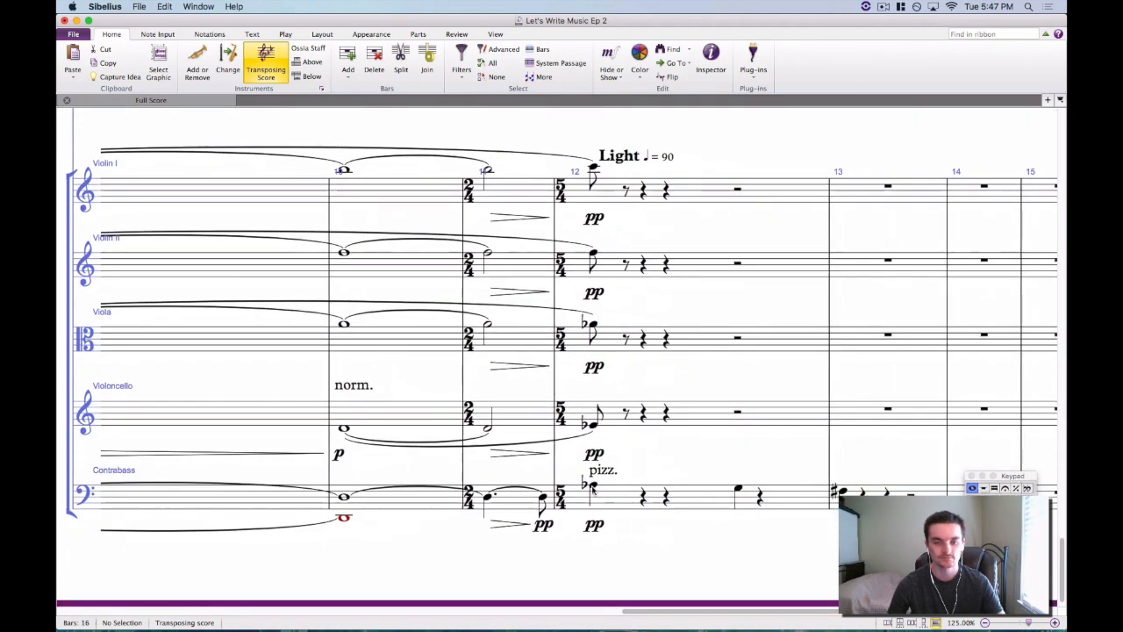
{"action": "left_click", "coordinate": [603, 483]}
{"action": "key", "text": "Delete"}
{"action": "left_click", "coordinate": [607, 473]}
{"action": "key", "text": "Delete"}
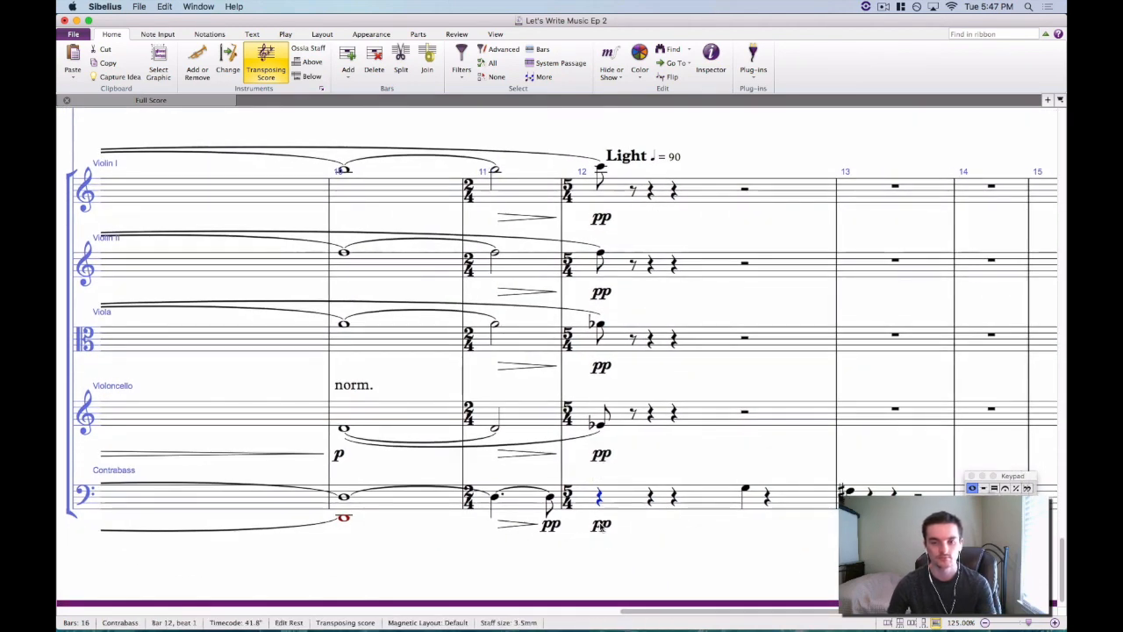
{"action": "left_click", "coordinate": [603, 526]}
{"action": "key", "text": "Delete"}
{"action": "key", "text": "Escape"}
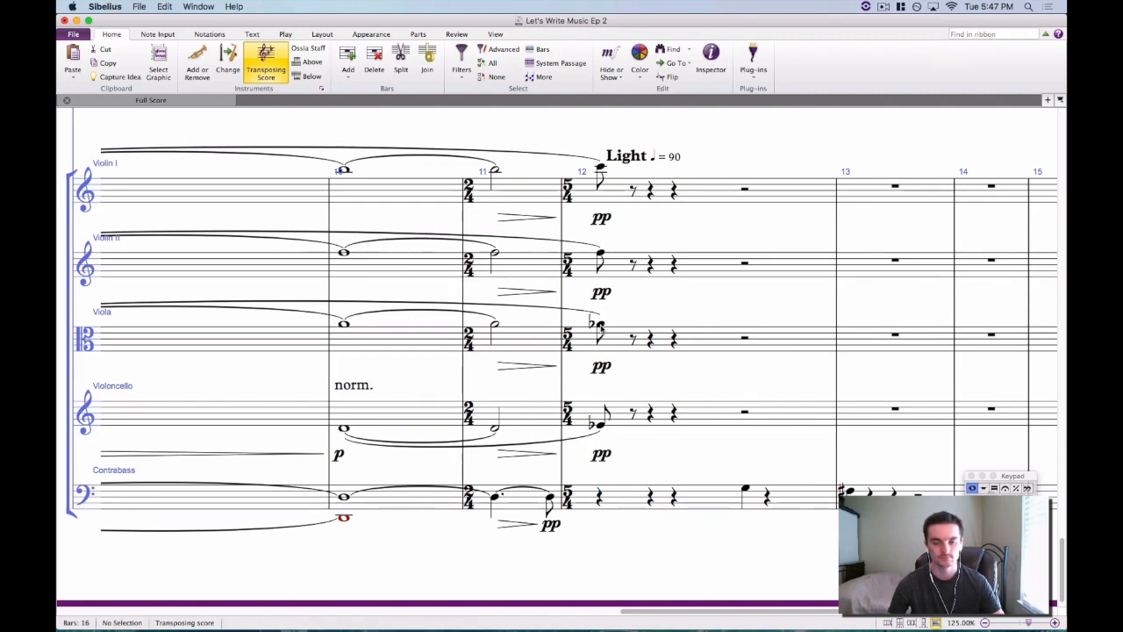
Check the Viola and Violin I notes on bar 12's downbeat, and play back from the Violin I note in bar 9 through bar 13.
{"action": "left_click", "coordinate": [600, 325]}
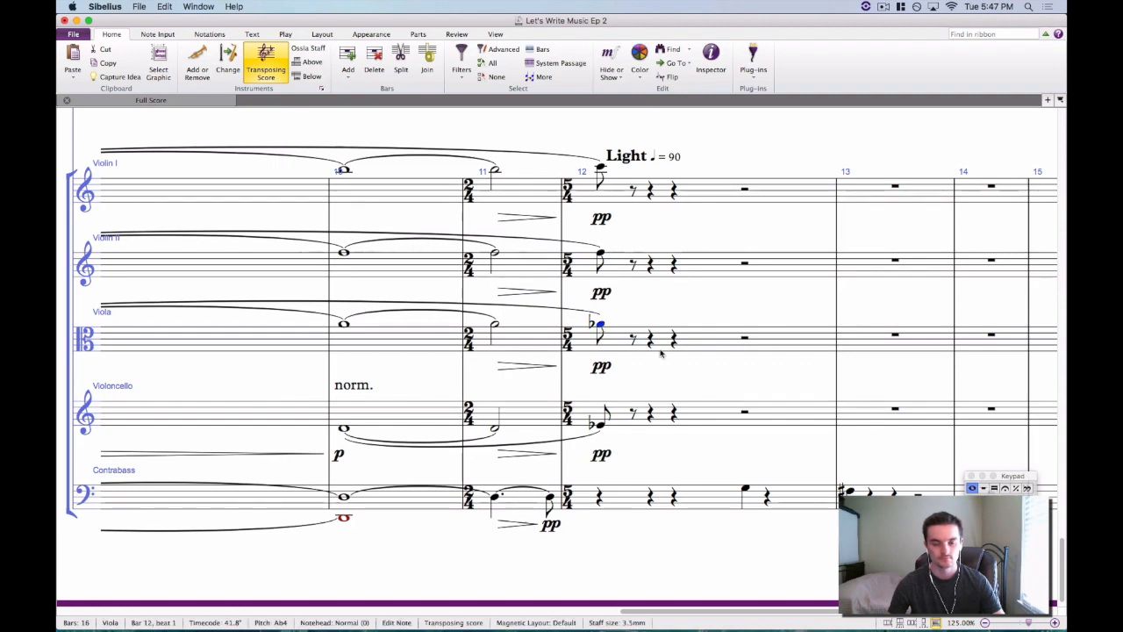
{"action": "left_click_drag", "start_coordinate": [653, 378], "coordinate": [729, 383]}
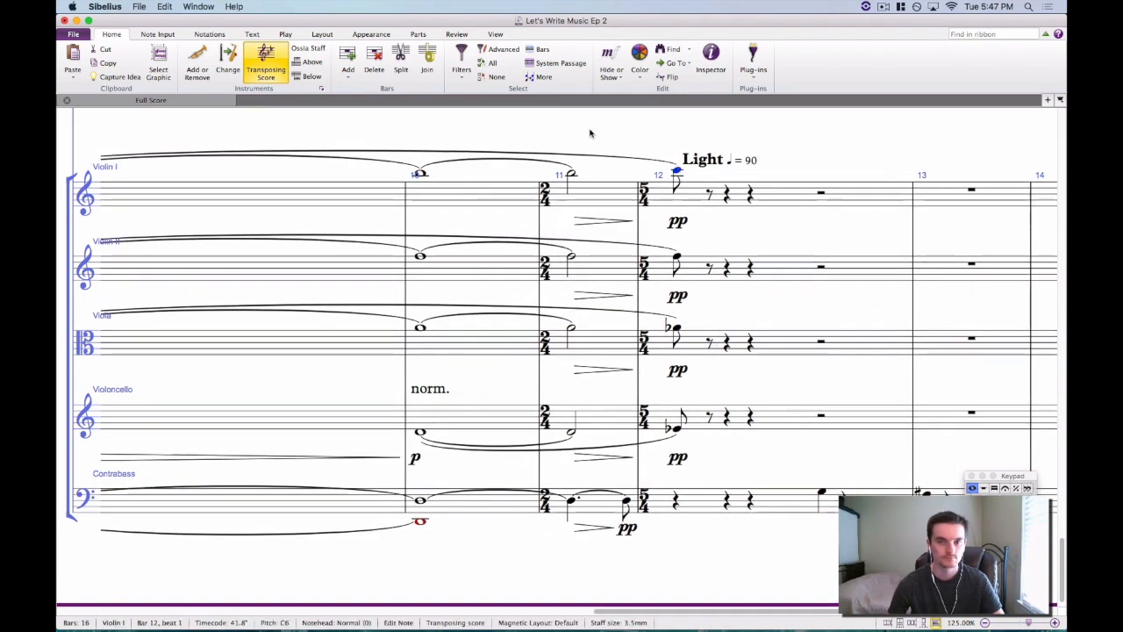
{"action": "left_click_drag", "start_coordinate": [527, 111], "coordinate": [747, 118]}
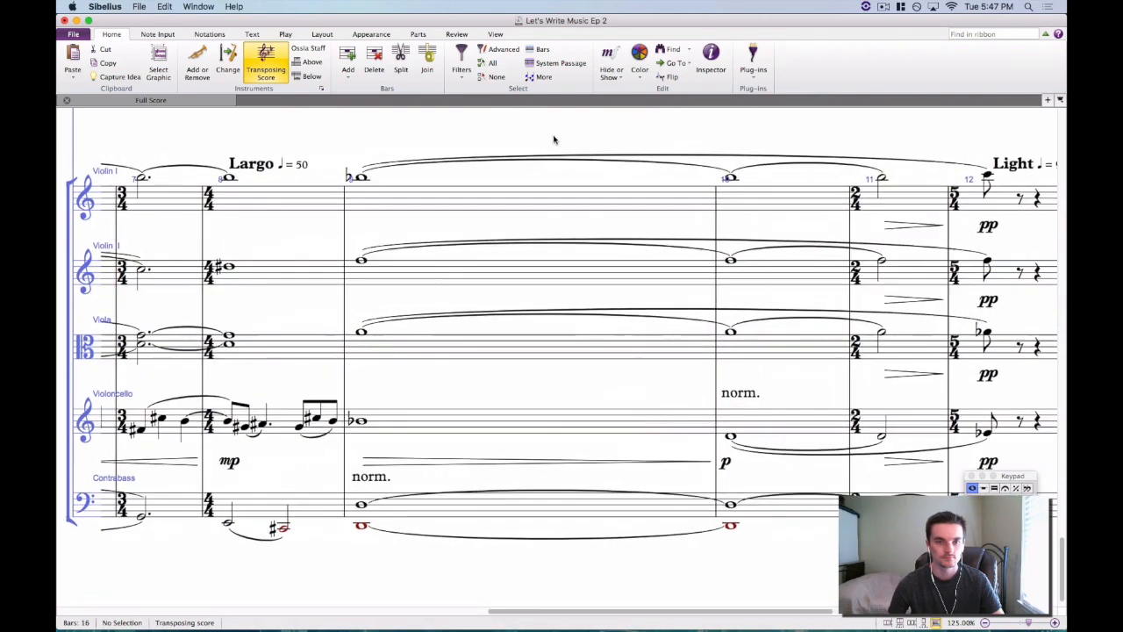
{"action": "left_click", "coordinate": [361, 178]}
{"action": "key", "text": "p"}
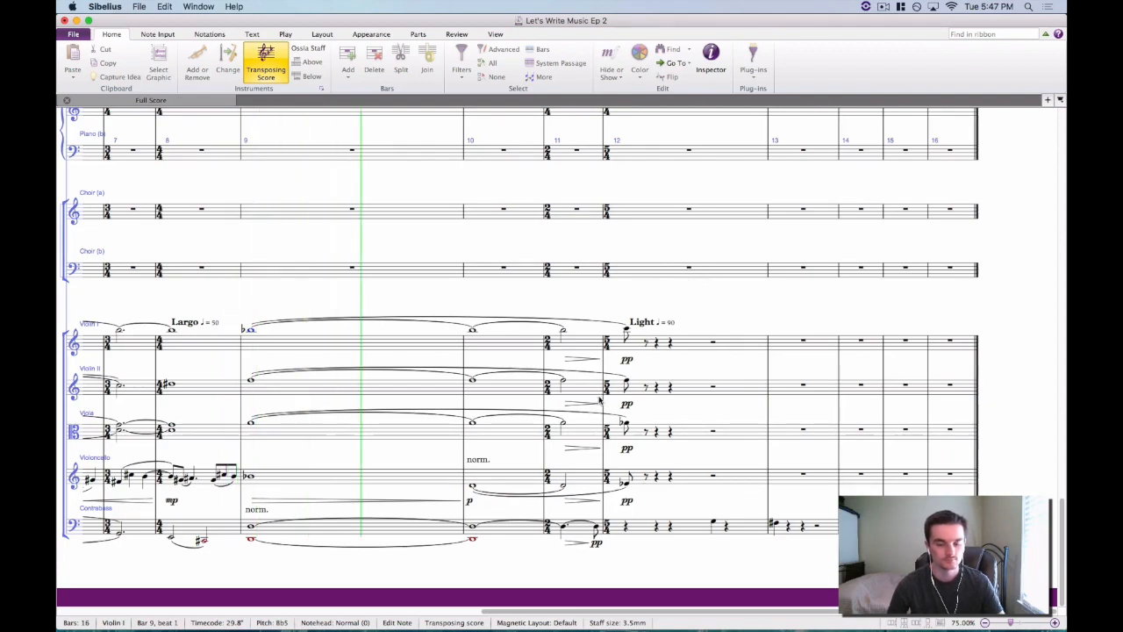
{"action": "scroll", "coordinate": [599, 380], "scroll_direction": "up", "scroll_amount": 5}
{"action": "scroll", "coordinate": [600, 380], "scroll_direction": "up", "scroll_amount": 15}
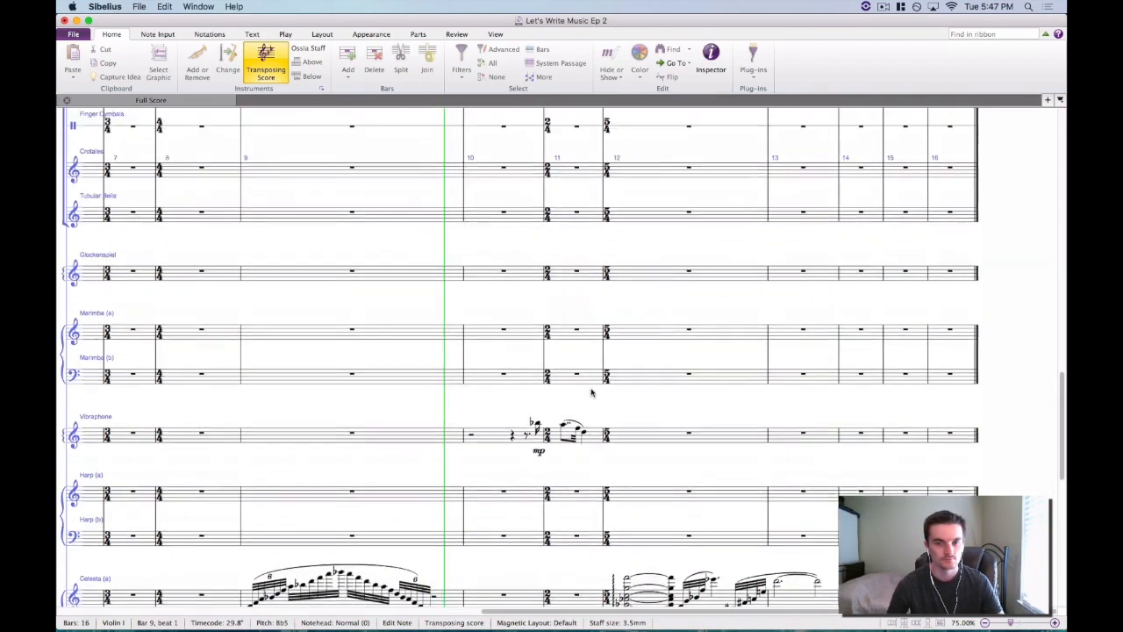
{"action": "scroll", "coordinate": [593, 393], "scroll_direction": "up", "scroll_amount": 8}
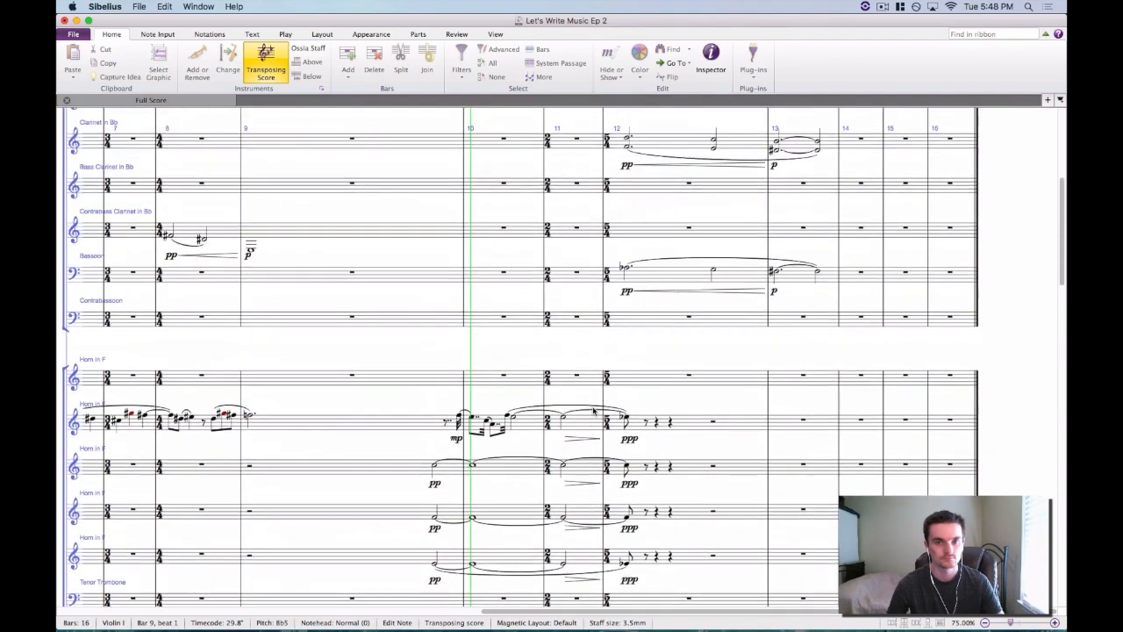
{"action": "scroll", "coordinate": [665, 377], "scroll_direction": "down", "scroll_amount": 15}
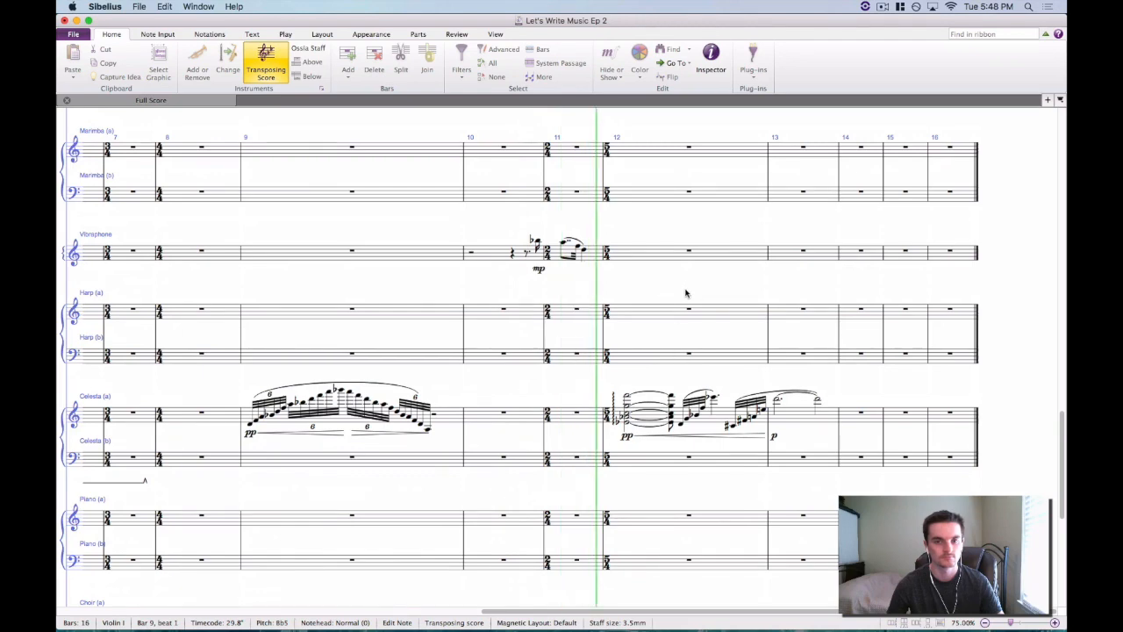
{"action": "scroll", "coordinate": [680, 289], "scroll_direction": "right", "scroll_amount": 3}
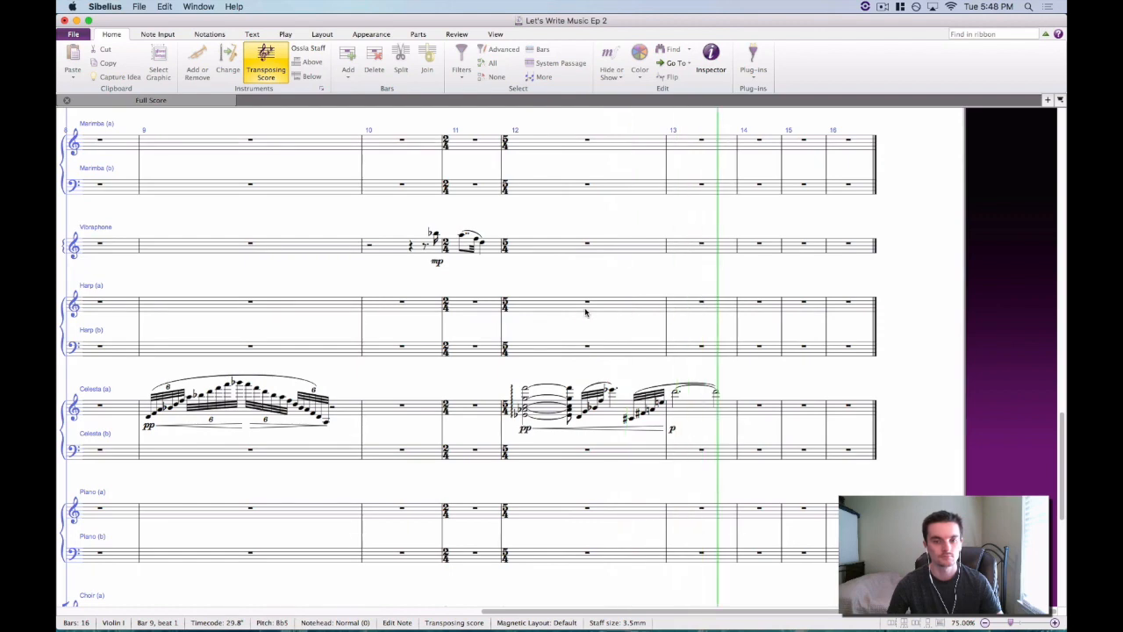
{"action": "key", "text": "Escape"}
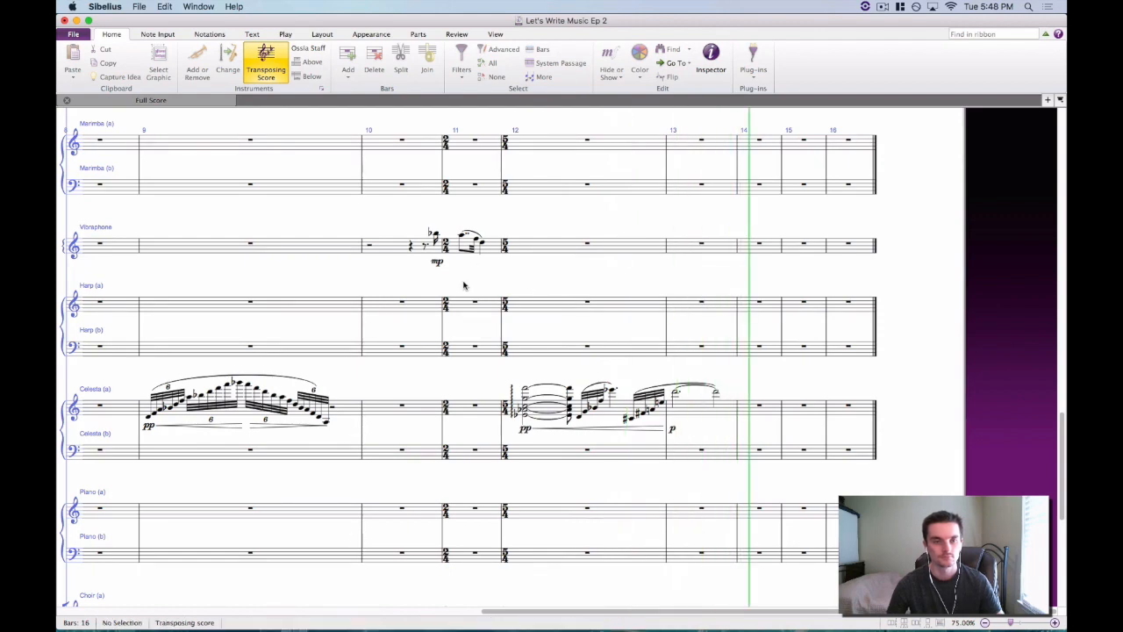
Check the pitches of the Vibraphone figure across bars 10 and 11 and select that passage.
{"action": "key", "text": "super+equal"}
{"action": "key", "text": "super+equal"}
{"action": "left_click_drag", "start_coordinate": [386, 229], "coordinate": [577, 348]}
{"action": "left_click", "coordinate": [532, 273]}
{"action": "key", "text": "Right"}
{"action": "key", "text": "Right"}
{"action": "key", "text": "Right"}
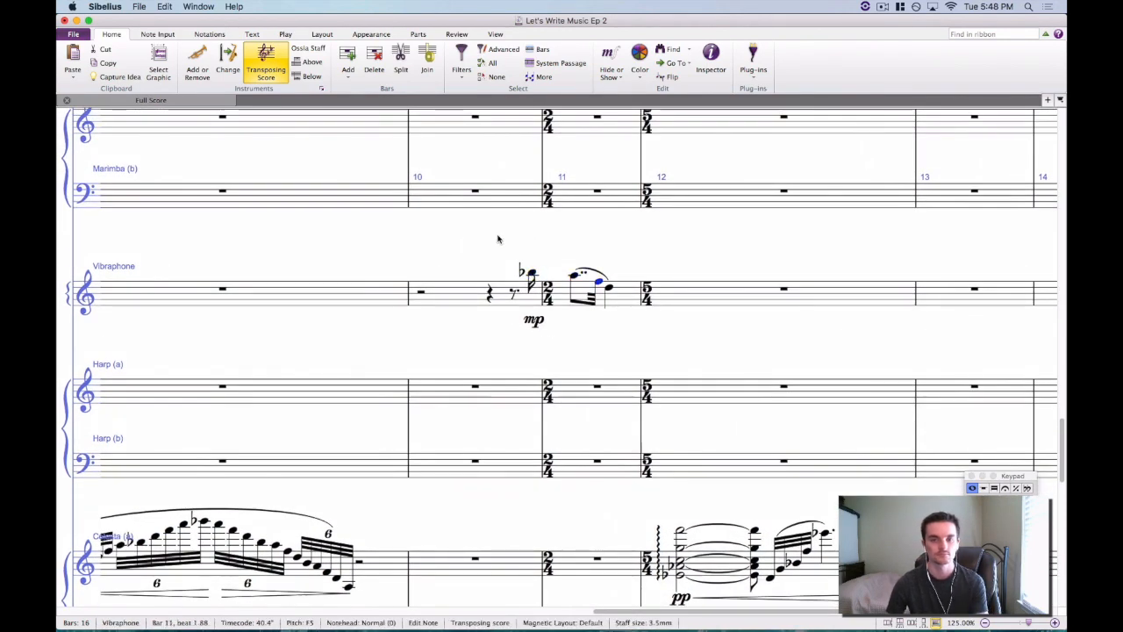
{"action": "left_click", "coordinate": [593, 254]}
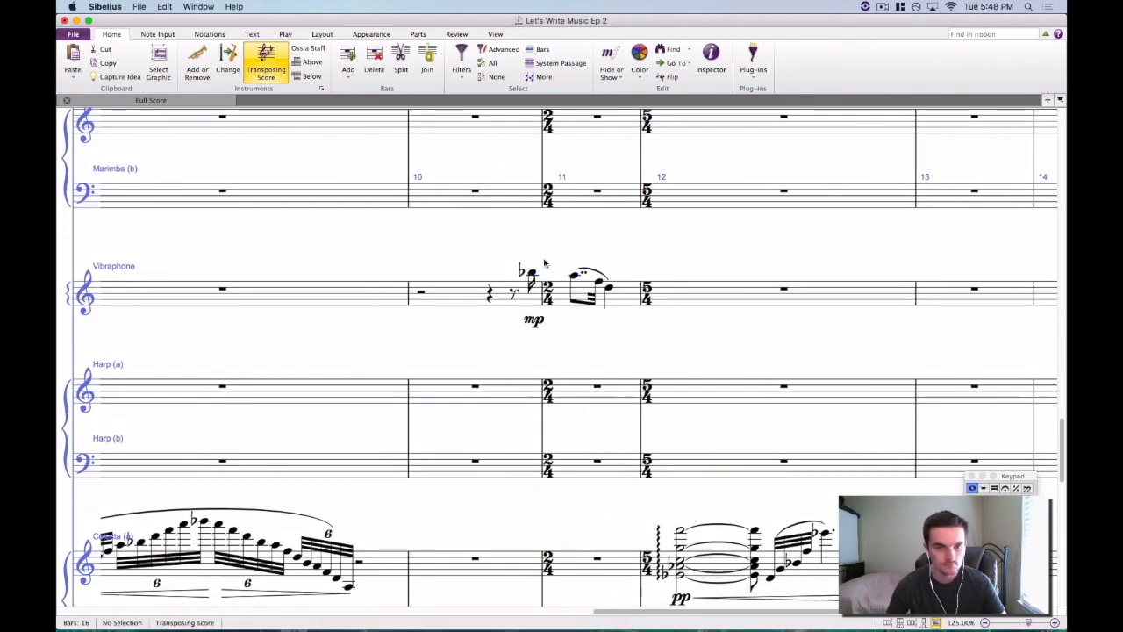
{"action": "left_click_drag", "start_coordinate": [544, 264], "coordinate": [547, 240]}
{"action": "left_click", "coordinate": [465, 279]}
{"action": "left_click", "coordinate": [634, 283], "text": "shift"}
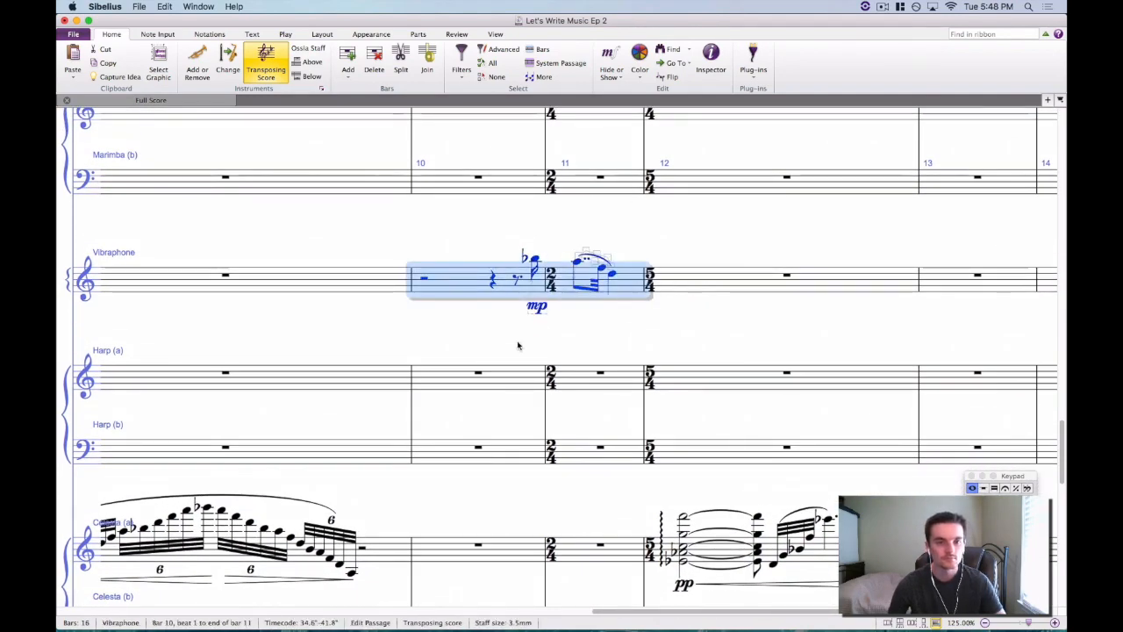
Look over the keyboard, string, brass, woodwind and Horn staves around bars 10 to 13.
{"action": "scroll", "coordinate": [502, 366], "scroll_direction": "down", "scroll_amount": 5}
{"action": "scroll", "coordinate": [500, 365], "scroll_direction": "down", "scroll_amount": 2}
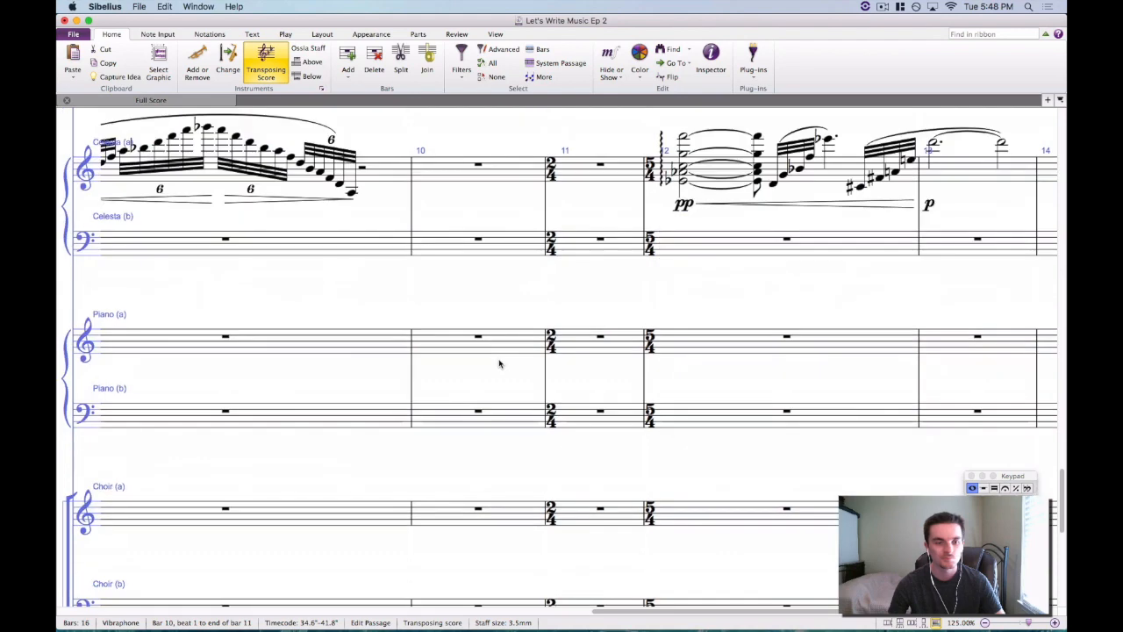
{"action": "scroll", "coordinate": [501, 363], "scroll_direction": "down", "scroll_amount": 6}
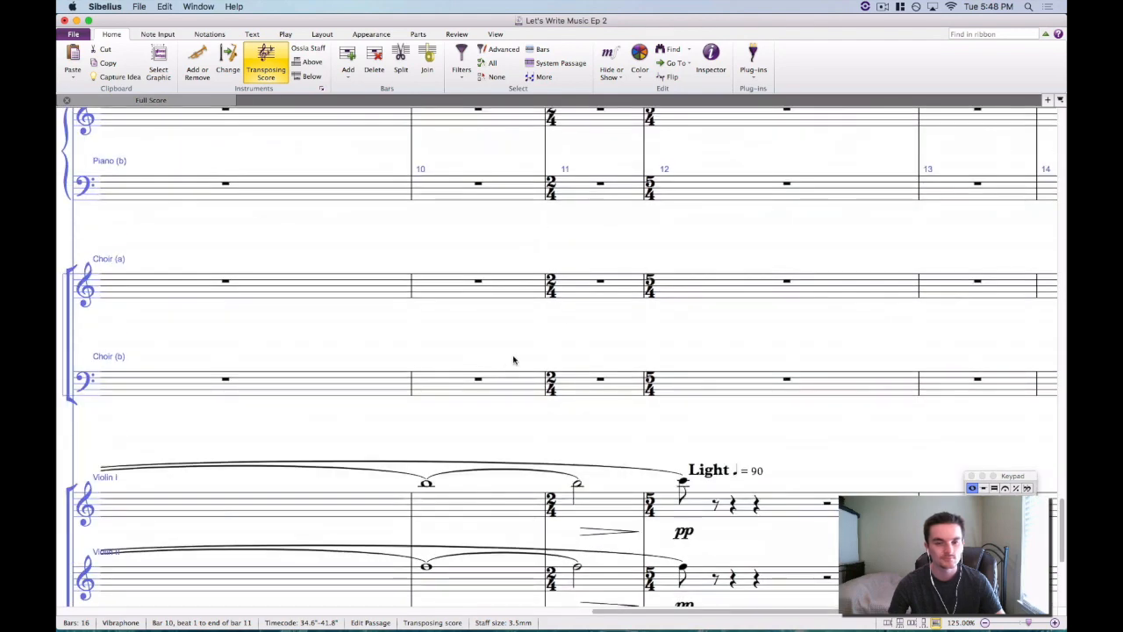
{"action": "scroll", "coordinate": [554, 352], "scroll_direction": "down", "scroll_amount": 9}
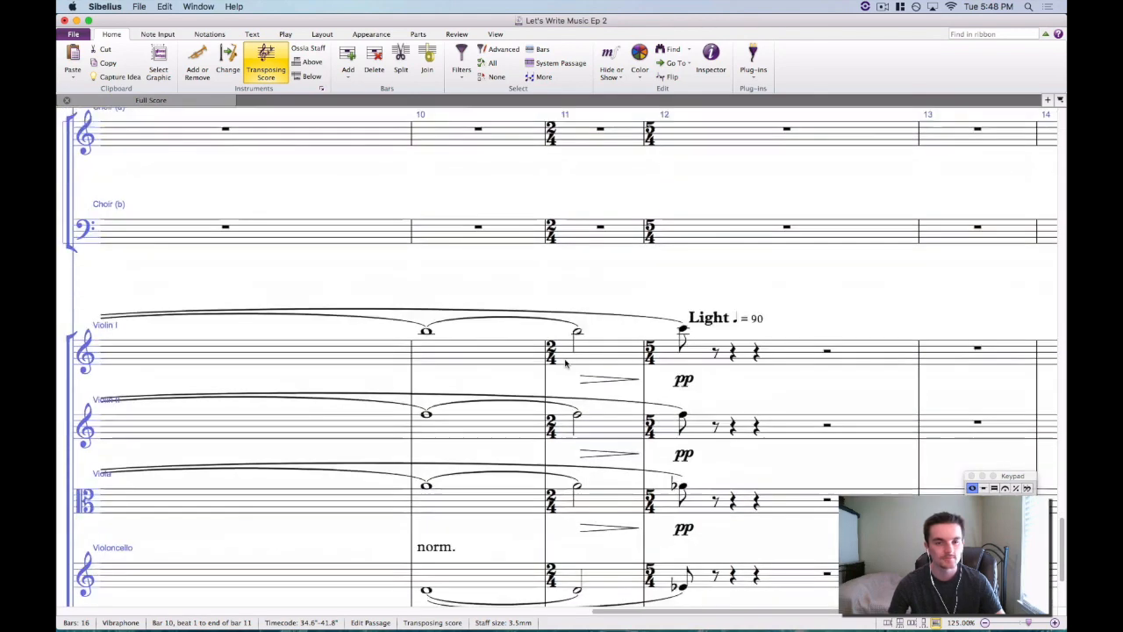
{"action": "left_click_drag", "start_coordinate": [620, 351], "coordinate": [442, 351]}
{"action": "scroll", "coordinate": [439, 360], "scroll_direction": "up", "scroll_amount": 20}
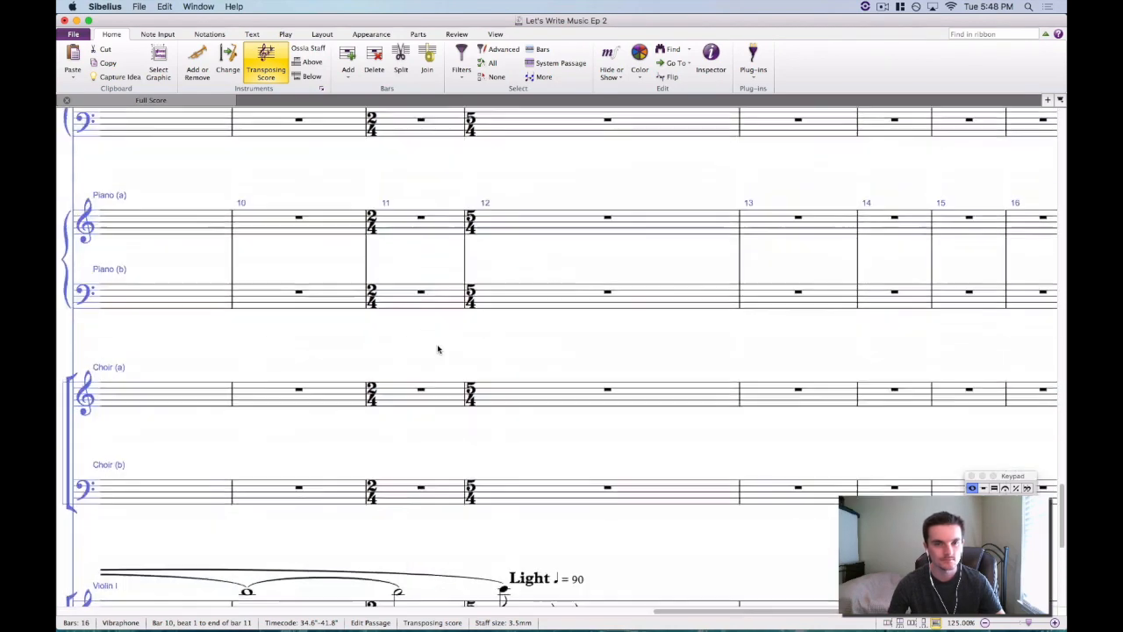
{"action": "scroll", "coordinate": [412, 375], "scroll_direction": "up", "scroll_amount": 20}
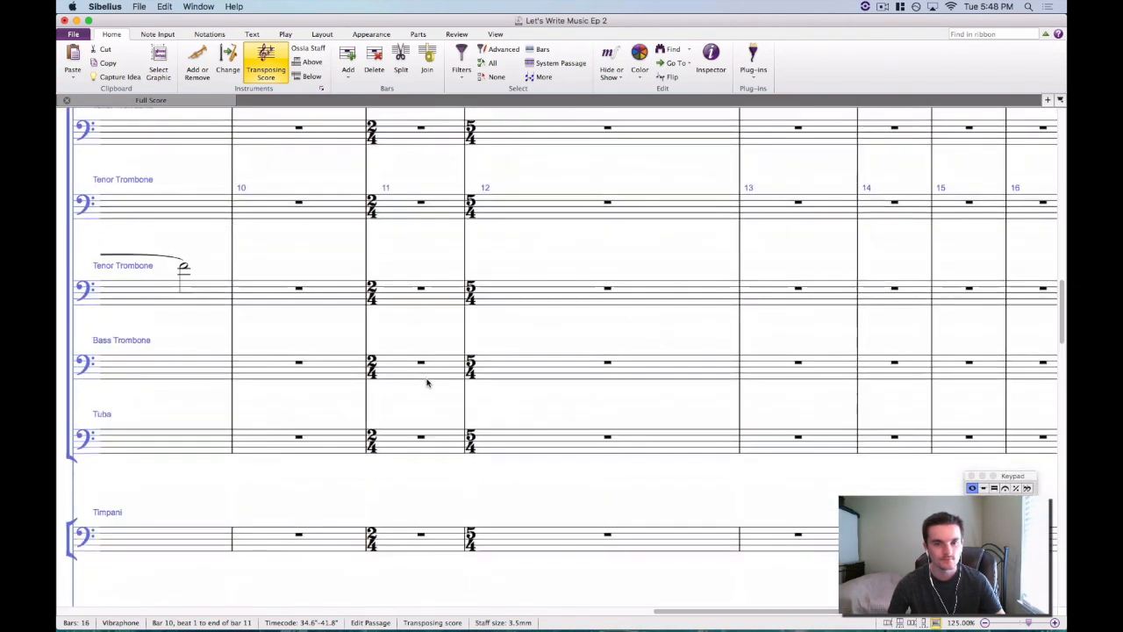
{"action": "left_click_drag", "start_coordinate": [313, 326], "coordinate": [530, 234]}
{"action": "scroll", "coordinate": [532, 234], "scroll_direction": "up", "scroll_amount": 15}
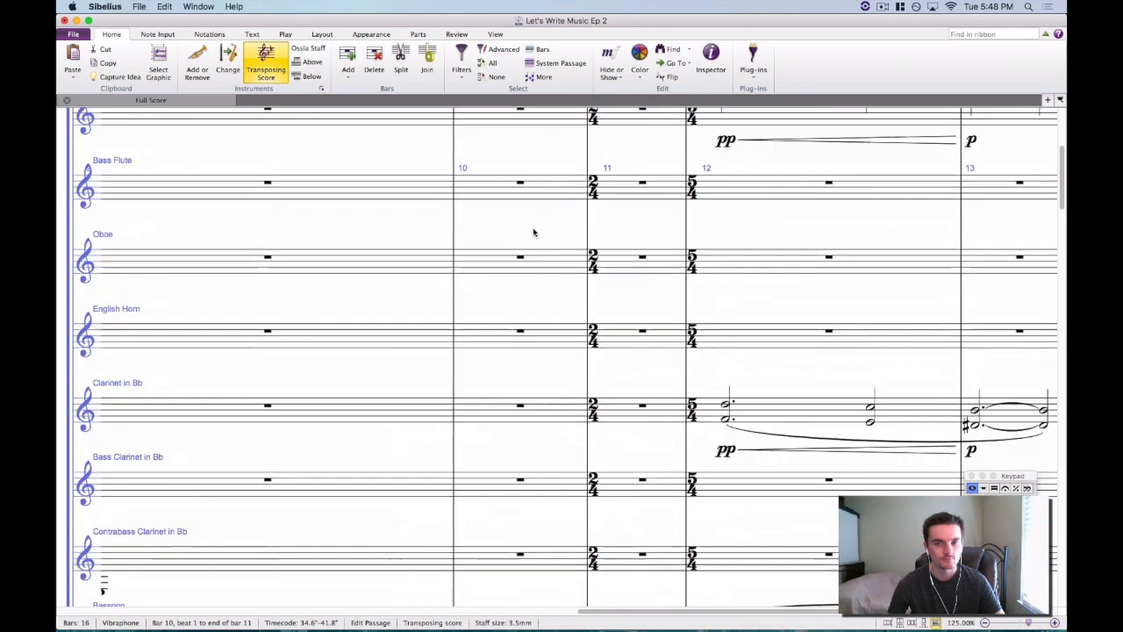
{"action": "left_click", "coordinate": [586, 196]}
{"action": "scroll", "coordinate": [667, 198], "scroll_direction": "right", "scroll_amount": 2}
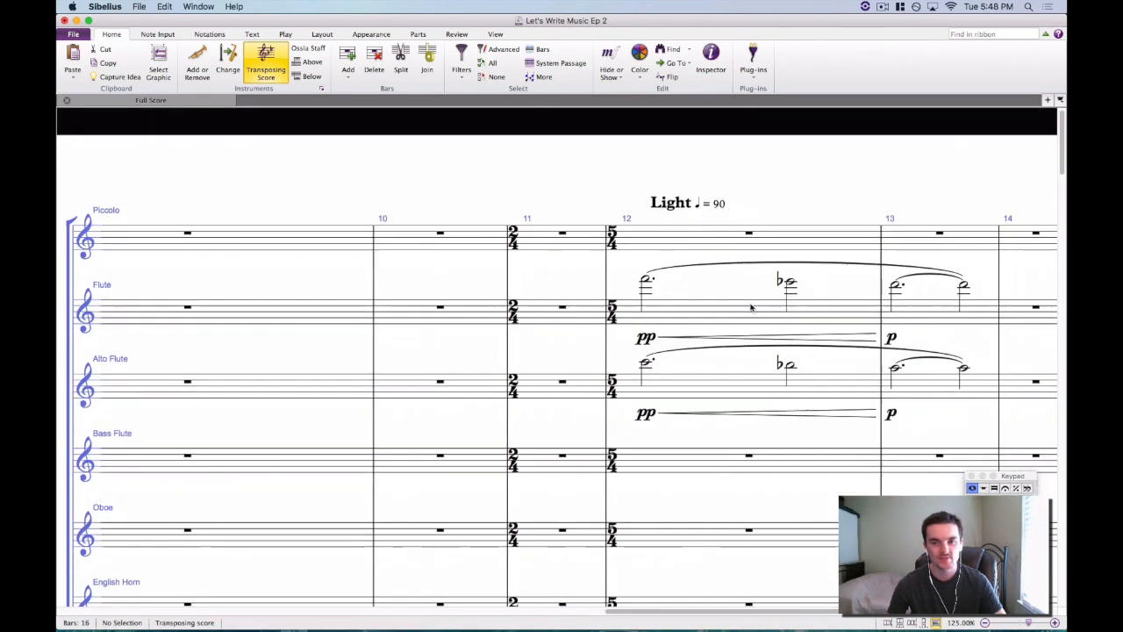
{"action": "scroll", "coordinate": [670, 303], "scroll_direction": "down", "scroll_amount": 5}
{"action": "scroll", "coordinate": [669, 303], "scroll_direction": "down", "scroll_amount": 8}
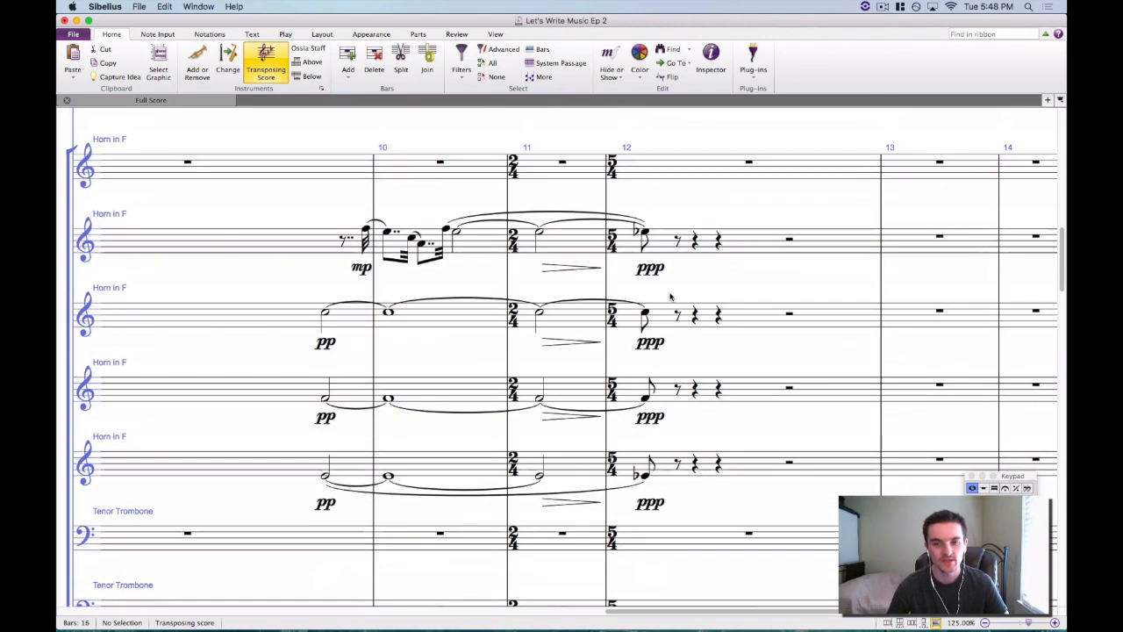
Select the four lower Horn parts from beat 3 of bar 9 to the downbeat of bar 12 and play back the passage.
{"action": "left_click", "coordinate": [316, 242]}
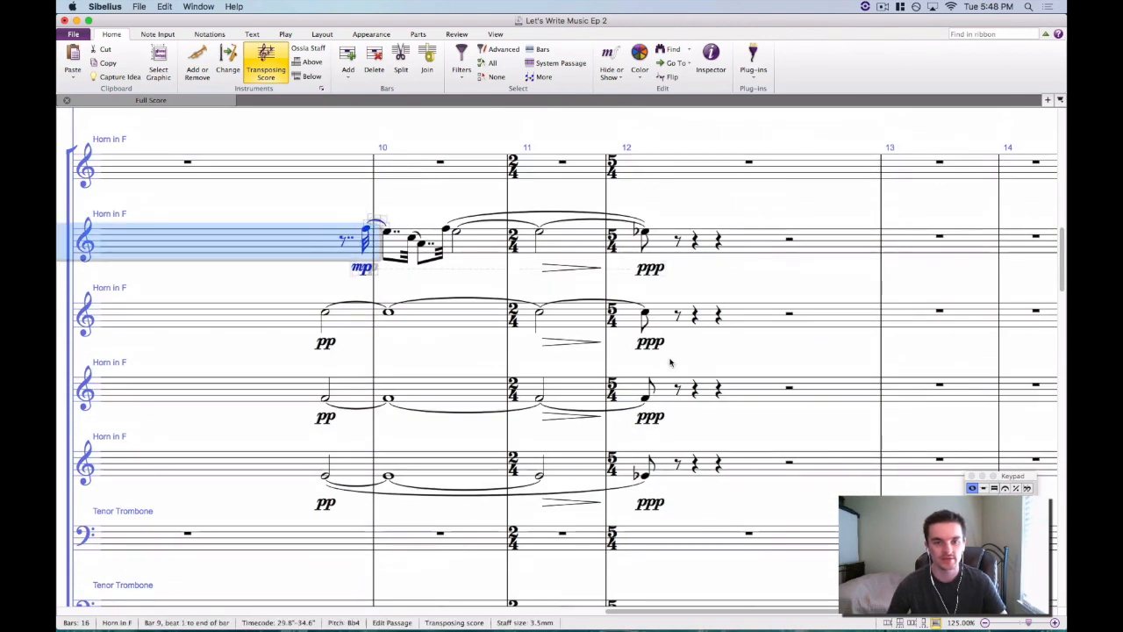
{"action": "left_click", "coordinate": [324, 314]}
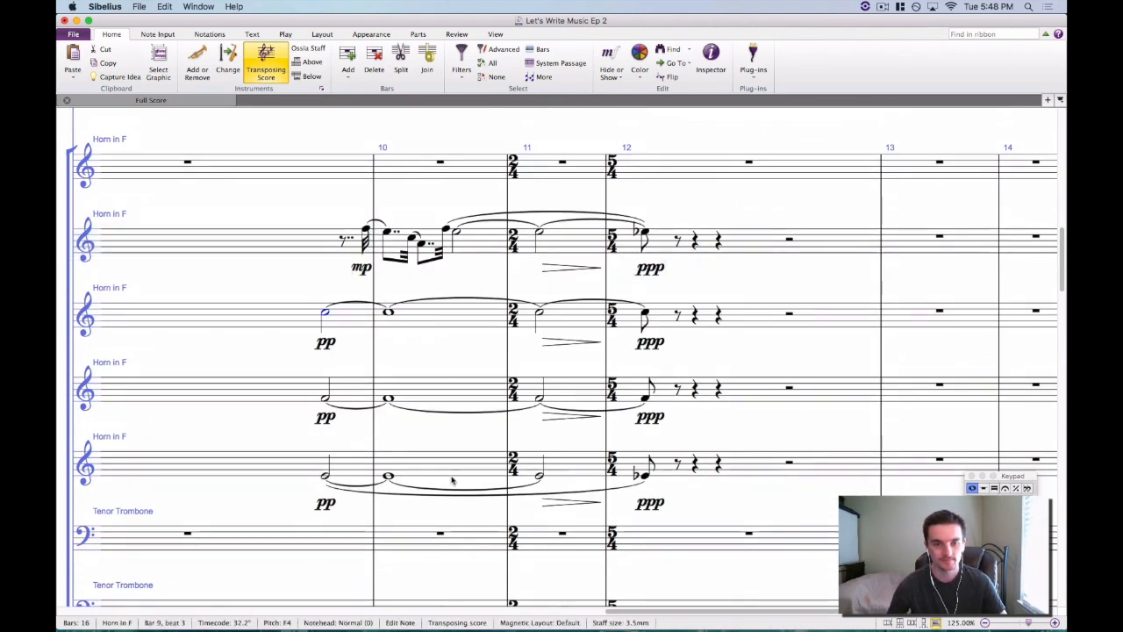
{"action": "key", "text": "Escape"}
{"action": "left_click", "coordinate": [325, 474]}
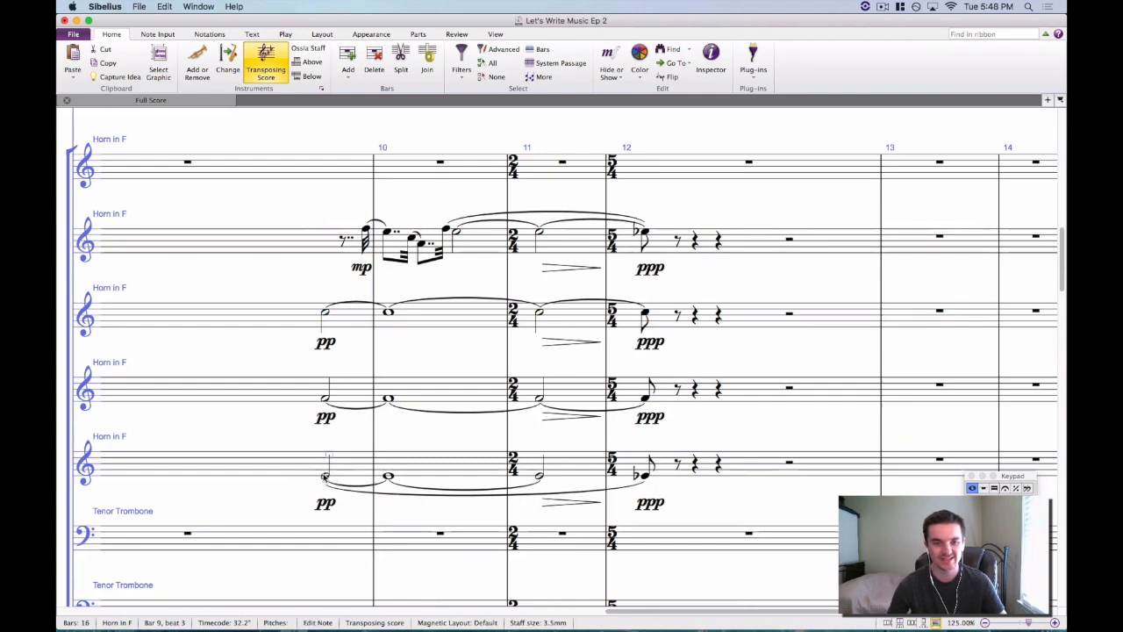
{"action": "left_click", "coordinate": [644, 235], "text": "shift"}
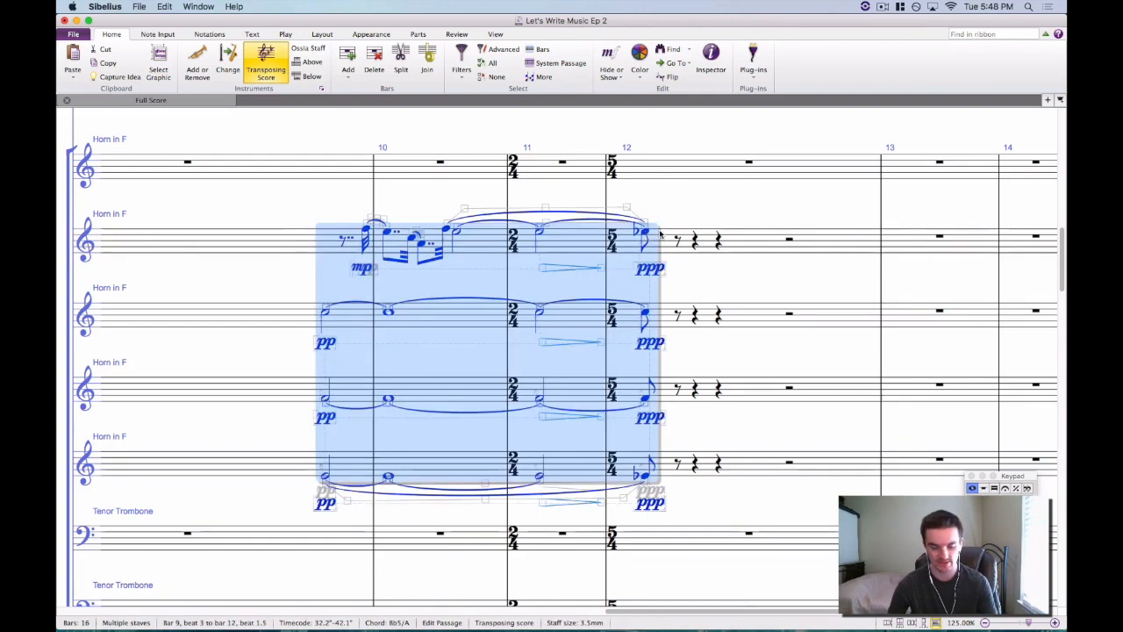
{"action": "key", "text": "super+minus"}
{"action": "key", "text": "super+minus"}
{"action": "key", "text": "]"}
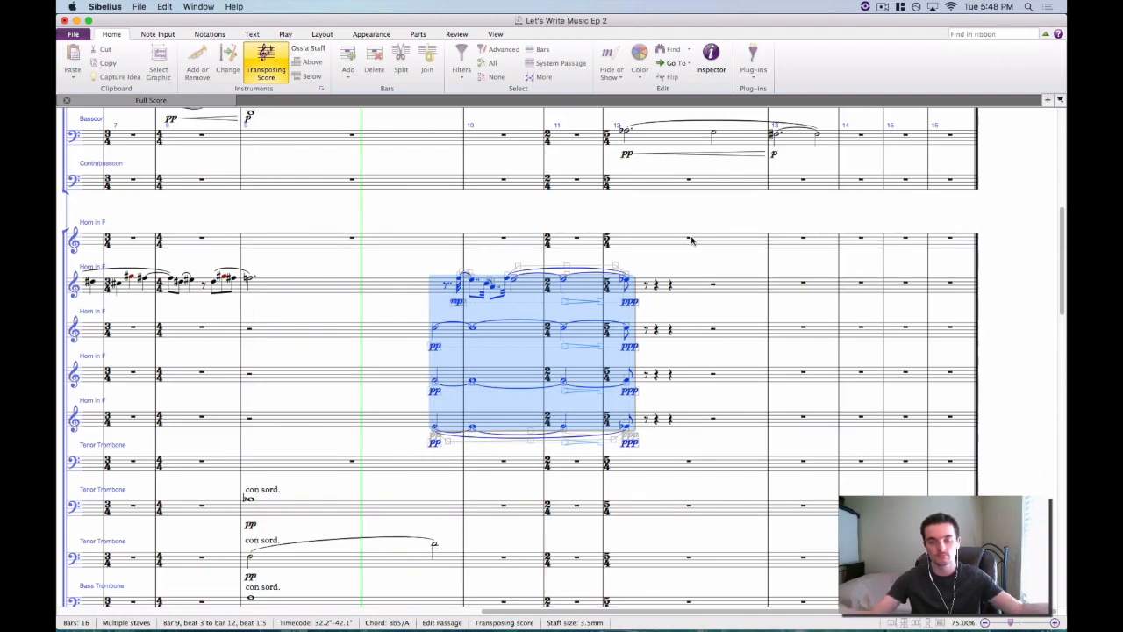
{"action": "key", "text": "y"}
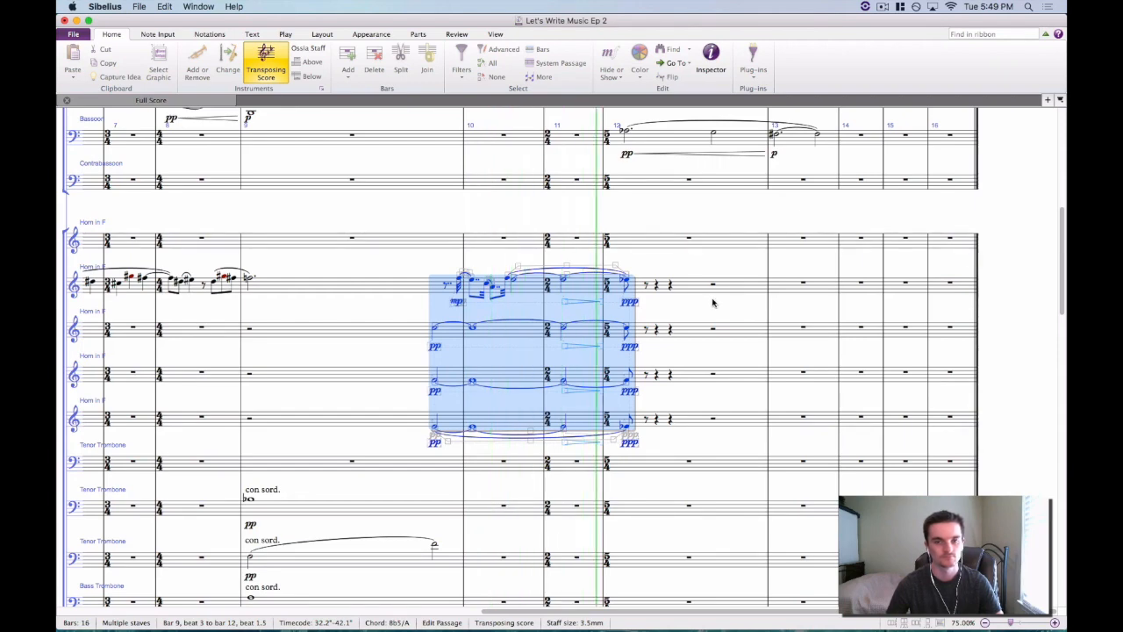
{"action": "key", "text": "space"}
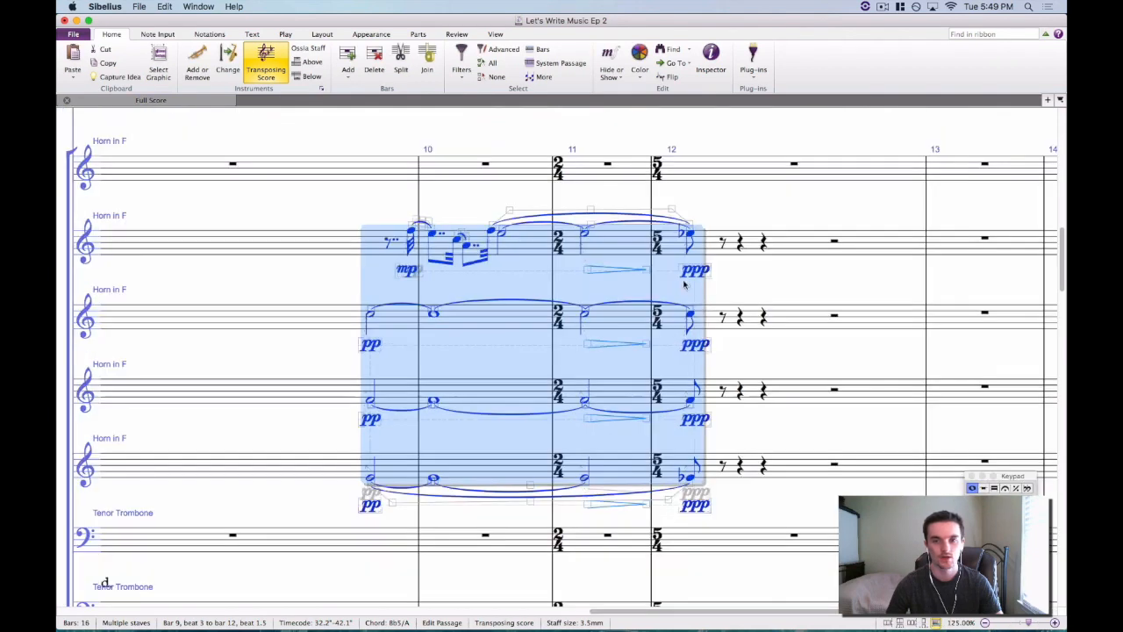
Remove the tie from bar 11's half note to bar 12's downbeat in the second Horn part.
{"action": "left_click", "coordinate": [586, 234]}
{"action": "left_click", "coordinate": [690, 235]}
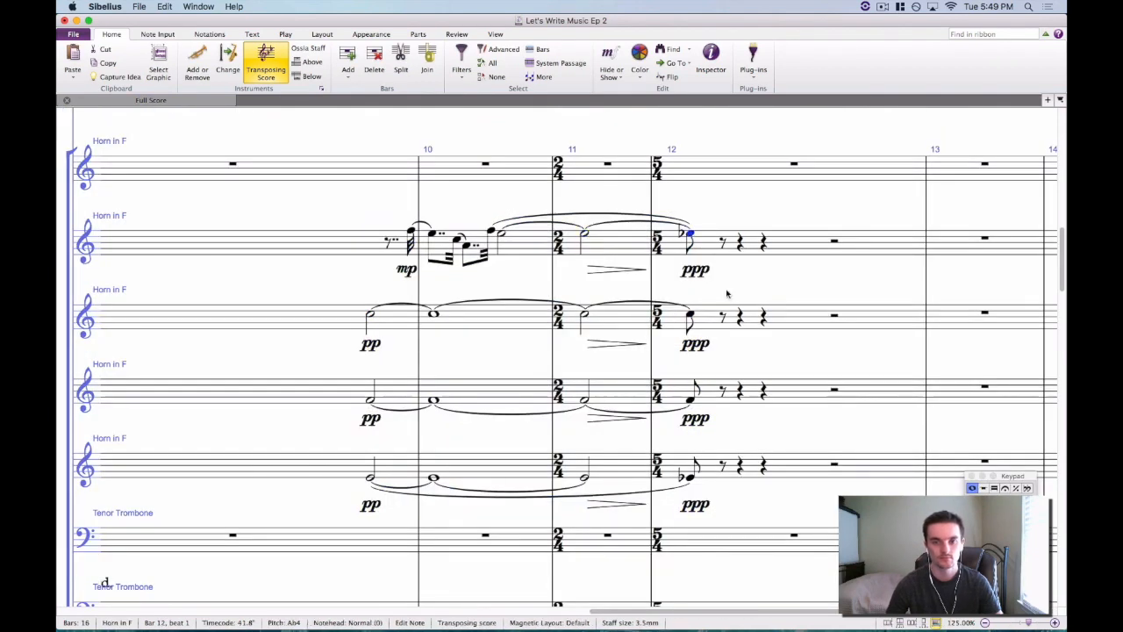
{"action": "left_click_drag", "start_coordinate": [752, 285], "coordinate": [683, 287]}
{"action": "left_click", "coordinate": [560, 225]}
{"action": "key", "text": "Delete"}
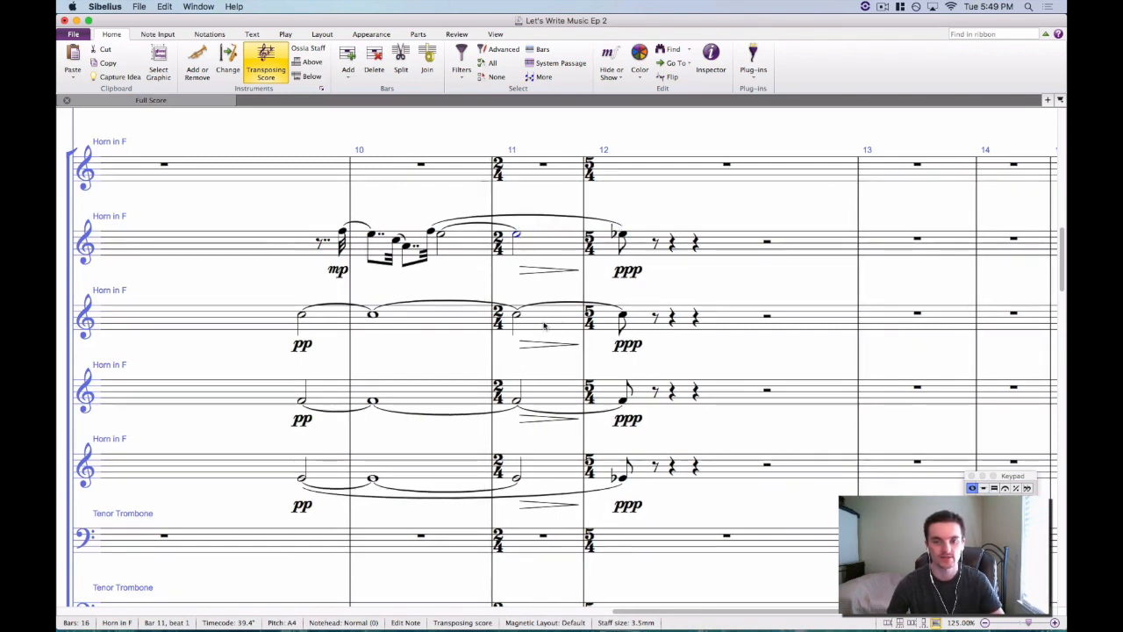
Save the score and play it back from the second Horn's bar 9 note into bar 12, following the string staves.
{"action": "scroll", "coordinate": [205, 238], "scroll_direction": "left", "scroll_amount": 5}
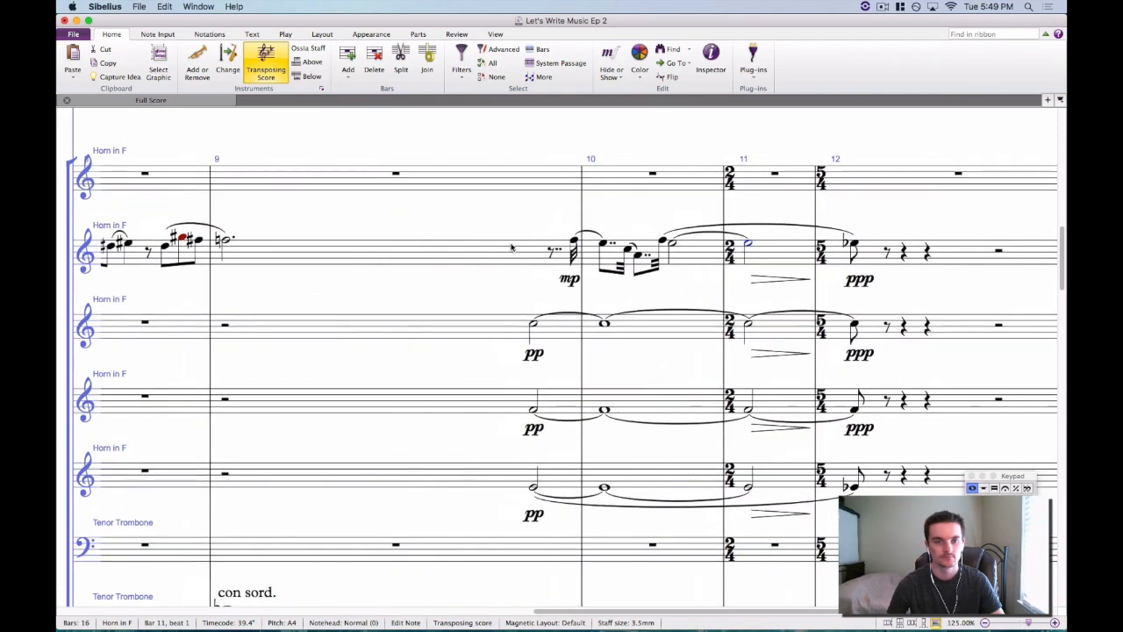
{"action": "left_click", "coordinate": [226, 242]}
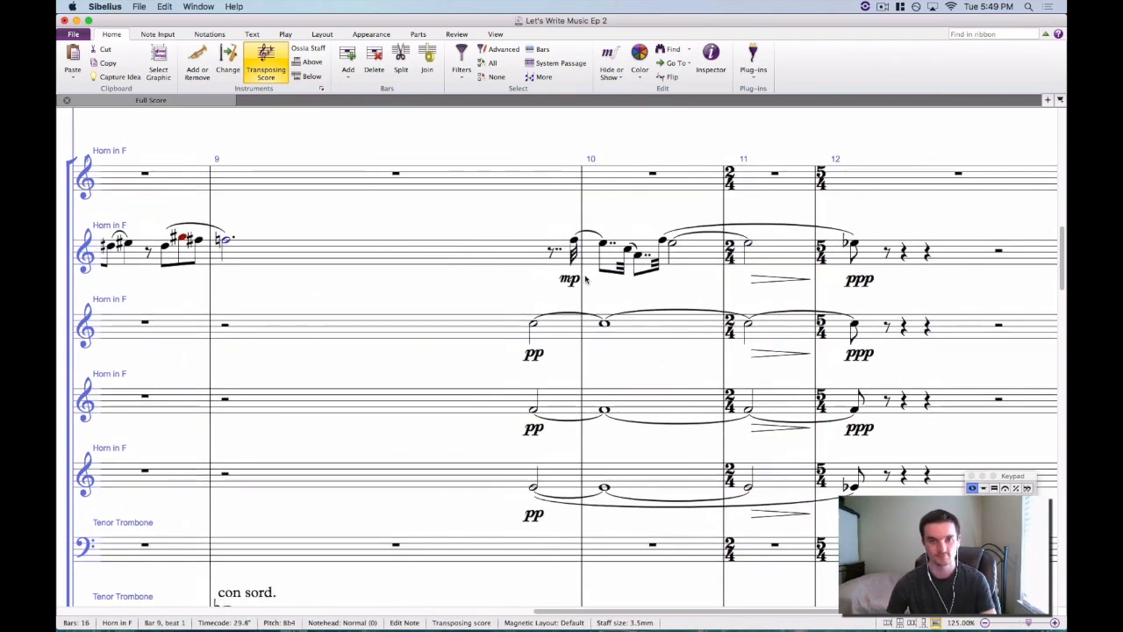
{"action": "key", "text": "super+minus"}
{"action": "key", "text": "super+minus"}
{"action": "key", "text": "super+s"}
{"action": "key", "text": "space"}
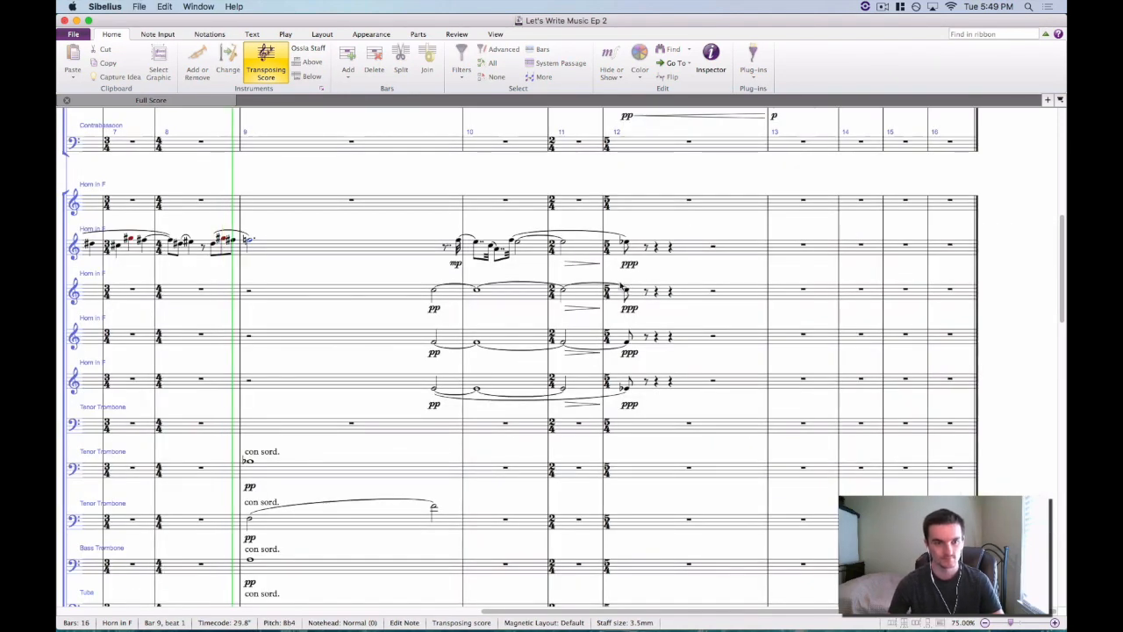
{"action": "scroll", "coordinate": [609, 355], "scroll_direction": "down", "scroll_amount": 10}
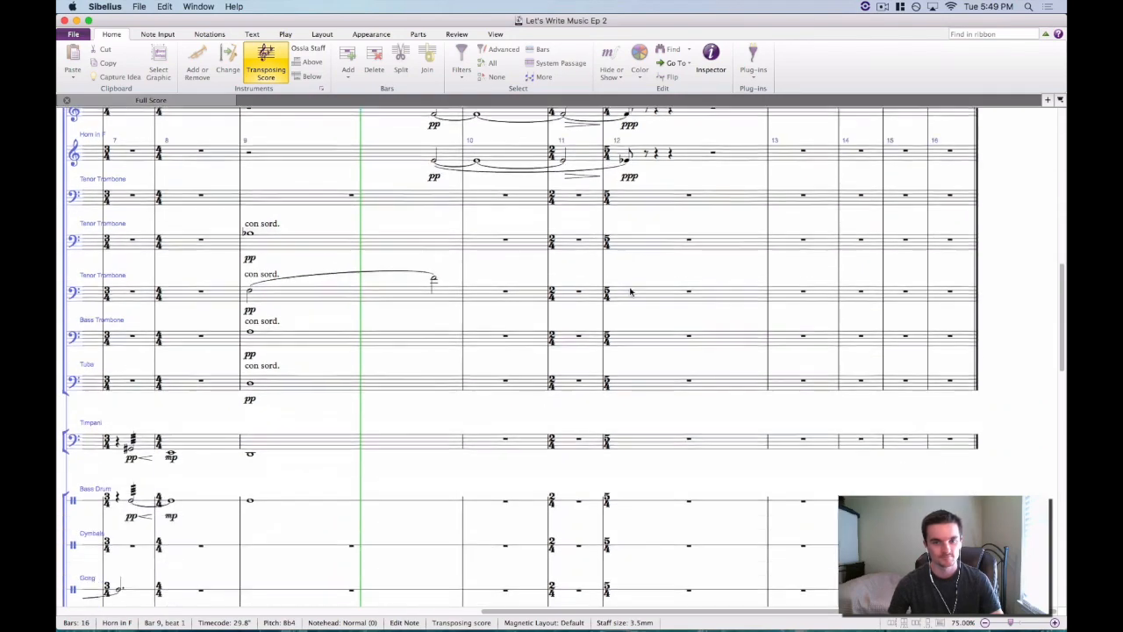
{"action": "scroll", "coordinate": [609, 355], "scroll_direction": "down", "scroll_amount": 20}
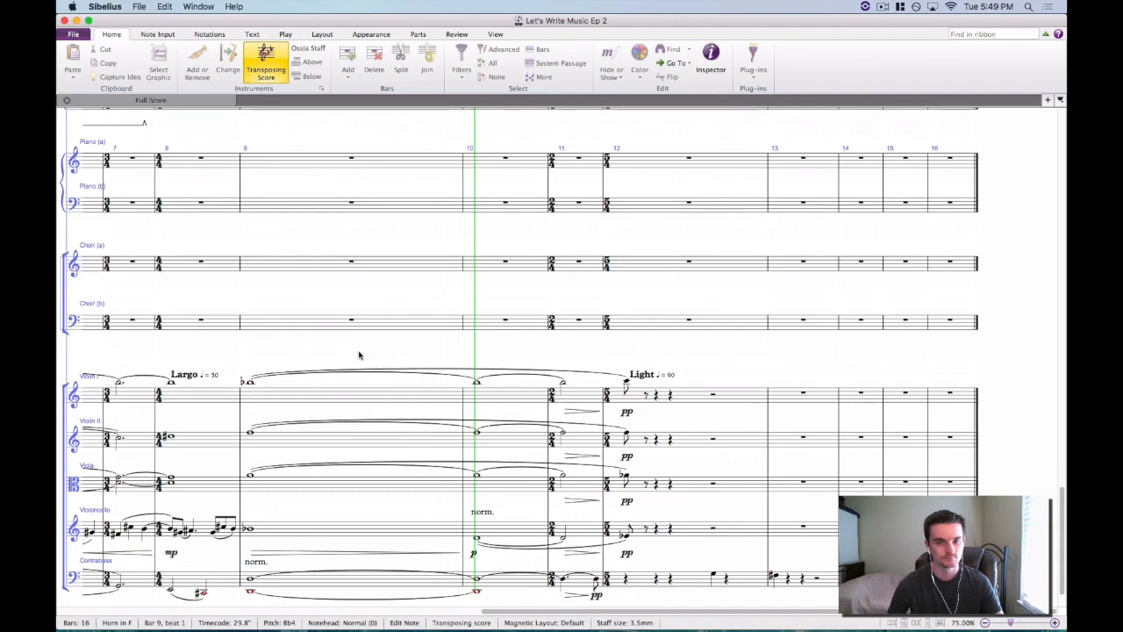
{"action": "left_click_drag", "start_coordinate": [359, 354], "coordinate": [997, 357]}
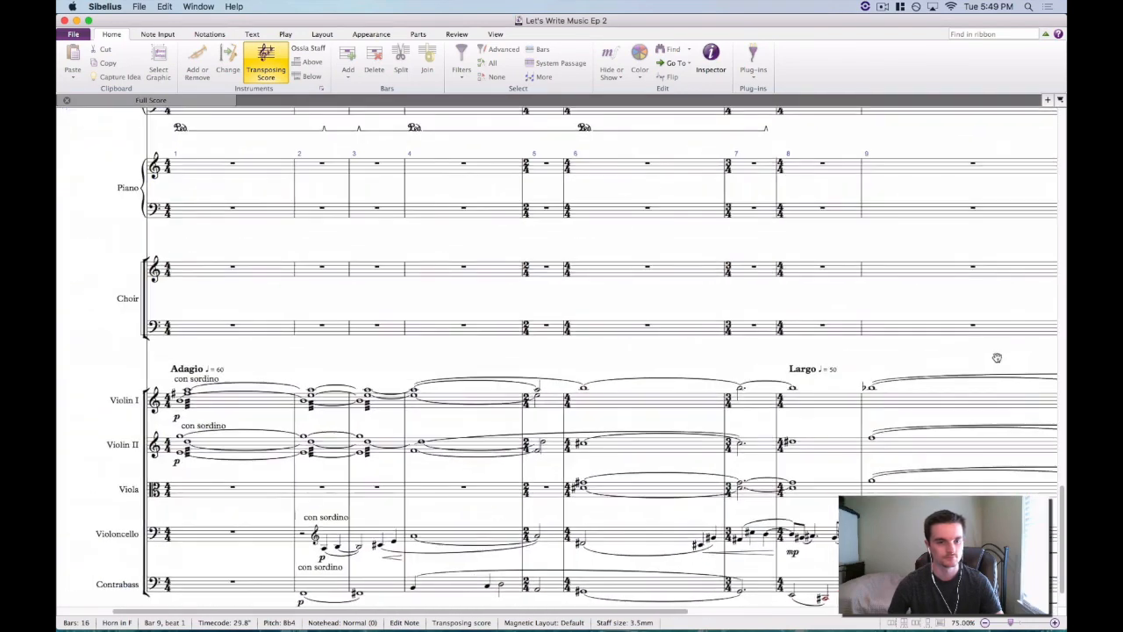
{"action": "key", "text": "space"}
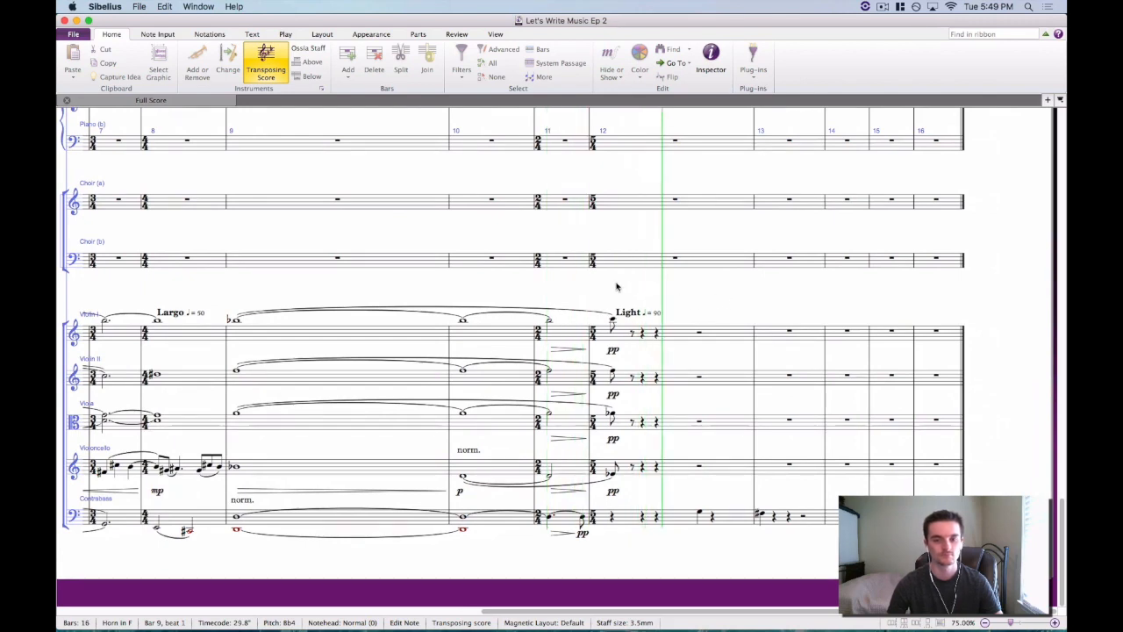
{"action": "key", "text": "space"}
Enter an A-flat quarter note on beat 1 of bar 12 in the Contrabass.
{"action": "scroll", "coordinate": [642, 318], "scroll_direction": "up", "scroll_amount": 10}
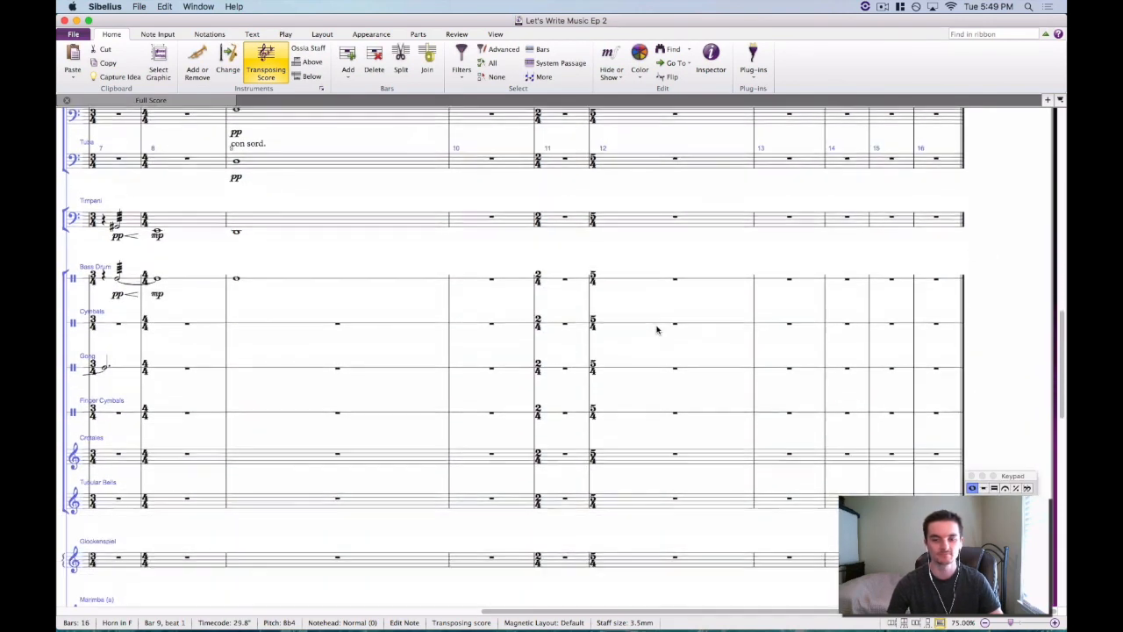
{"action": "scroll", "coordinate": [641, 315], "scroll_direction": "down", "scroll_amount": 10}
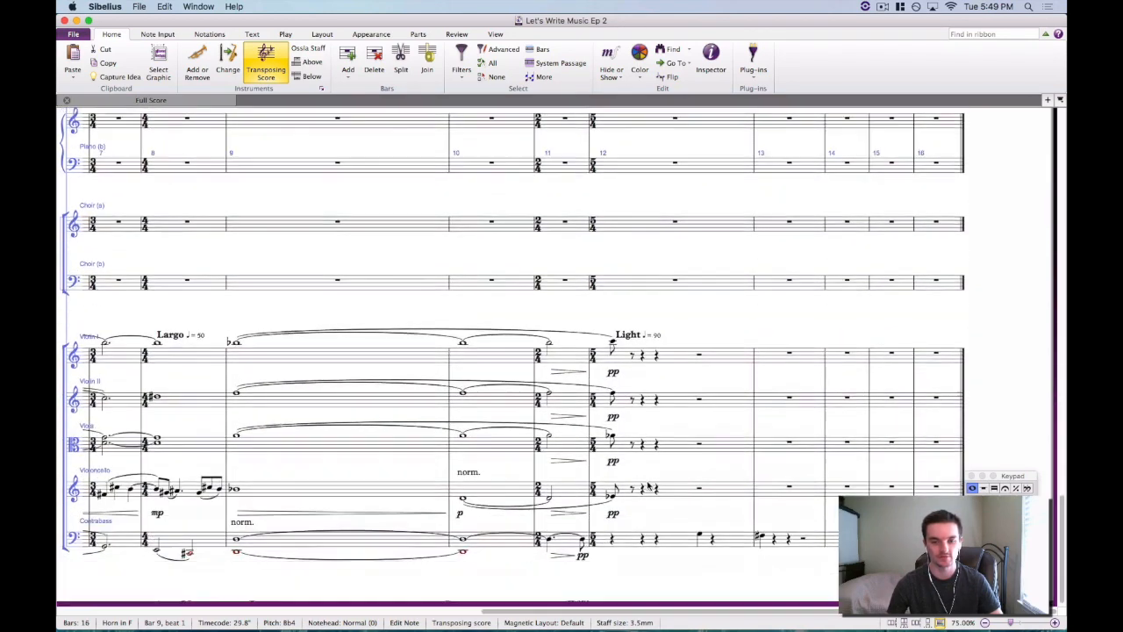
{"action": "left_click", "coordinate": [613, 532]}
{"action": "left_click", "coordinate": [613, 530]}
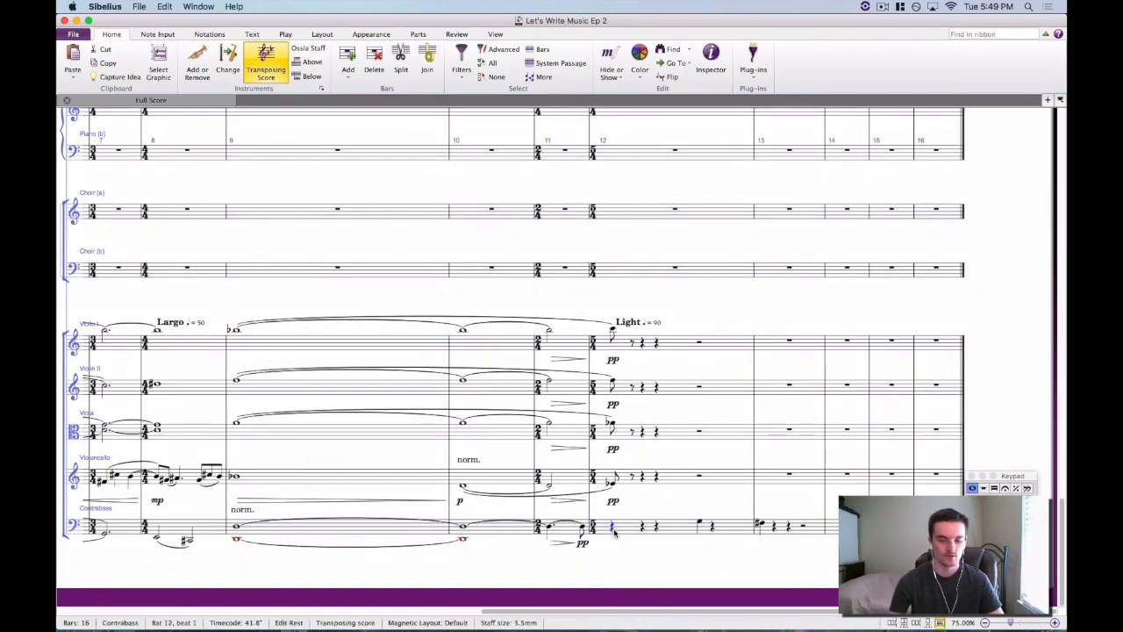
{"action": "key", "text": "super+z"}
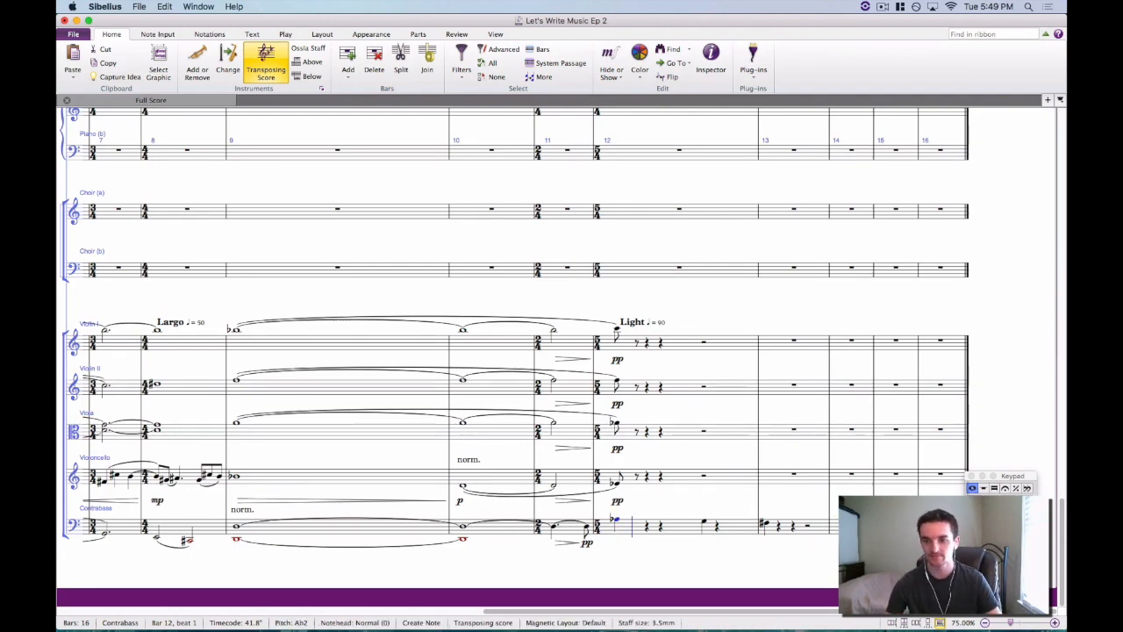
{"action": "key", "text": "Escape"}
Add the technique text "pizz." above the Contrabass note on bar 12's downbeat.
{"action": "scroll", "coordinate": [1045, 262], "scroll_direction": "up", "scroll_amount": 10}
{"action": "scroll", "coordinate": [1044, 253], "scroll_direction": "up", "scroll_amount": 8}
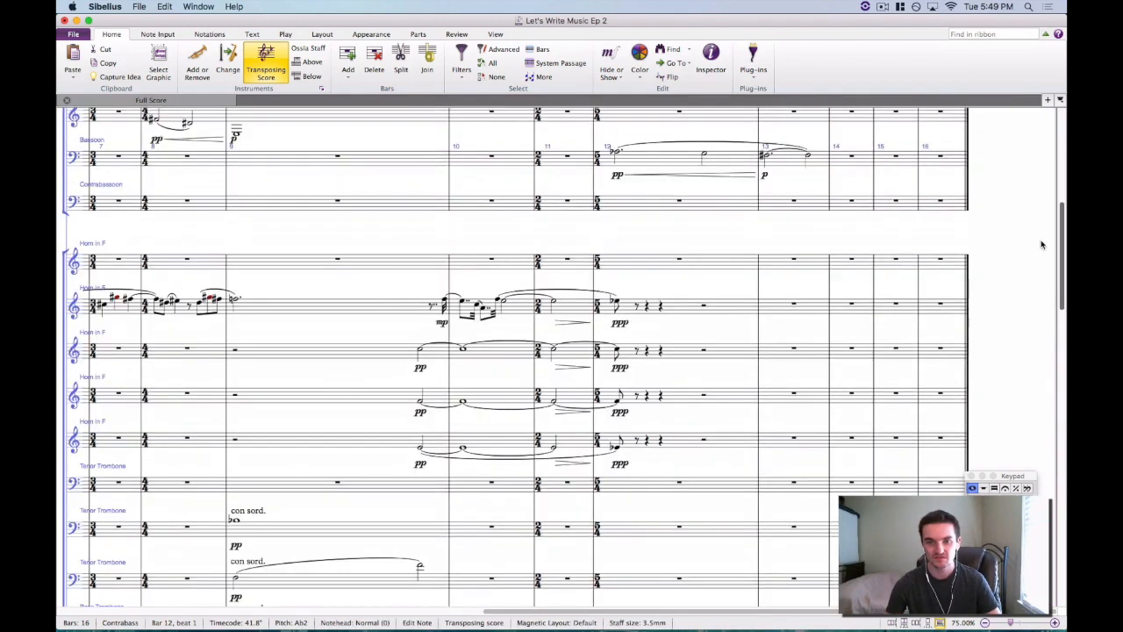
{"action": "scroll", "coordinate": [1042, 245], "scroll_direction": "down", "scroll_amount": 15}
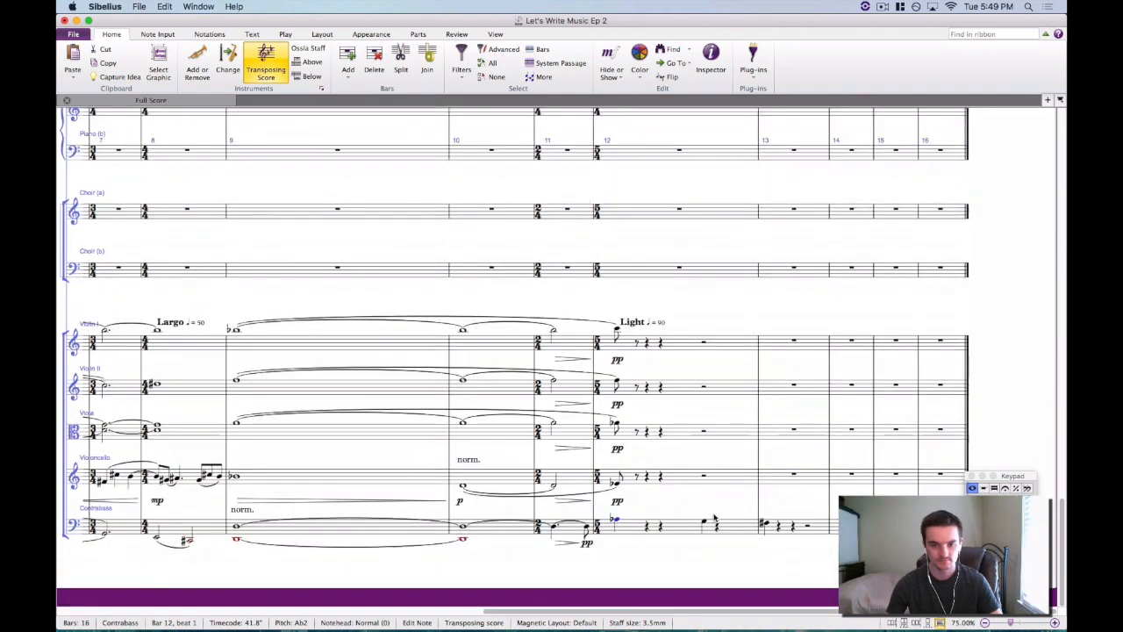
{"action": "key", "text": "super+t"}
{"action": "type", "text": "pizz."}
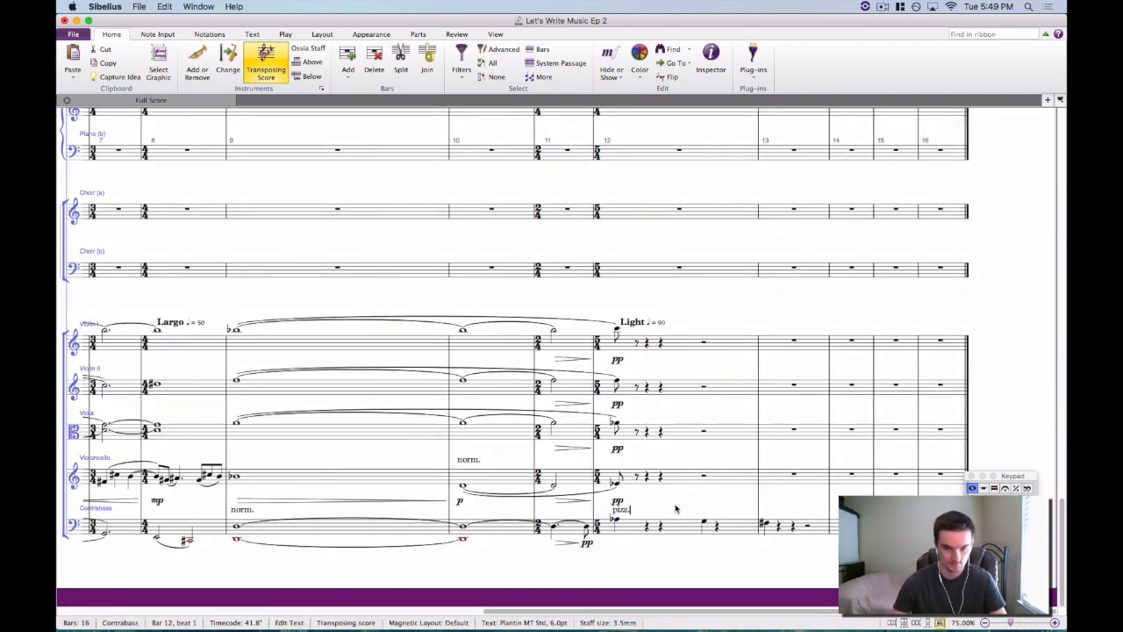
{"action": "left_click", "coordinate": [635, 567]}
{"action": "left_click", "coordinate": [616, 521]}
{"action": "key", "text": "Right"}
{"action": "key", "text": "Right"}
{"action": "key", "text": "Right"}
{"action": "key", "text": "Right"}
{"action": "key", "text": "Right"}
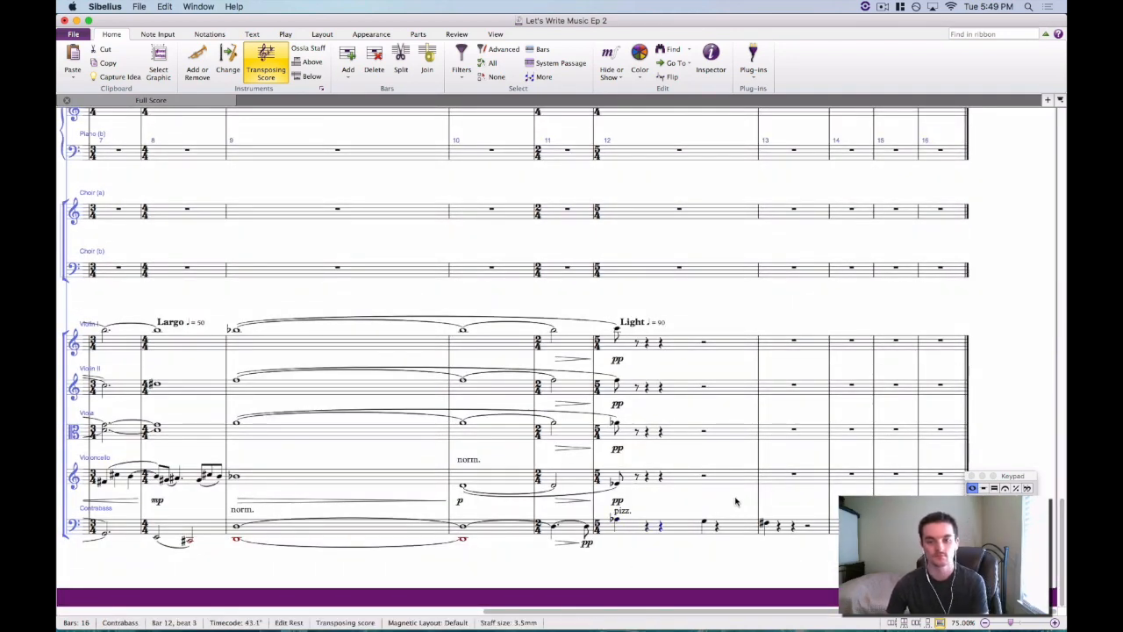
{"action": "left_click", "coordinate": [669, 502]}
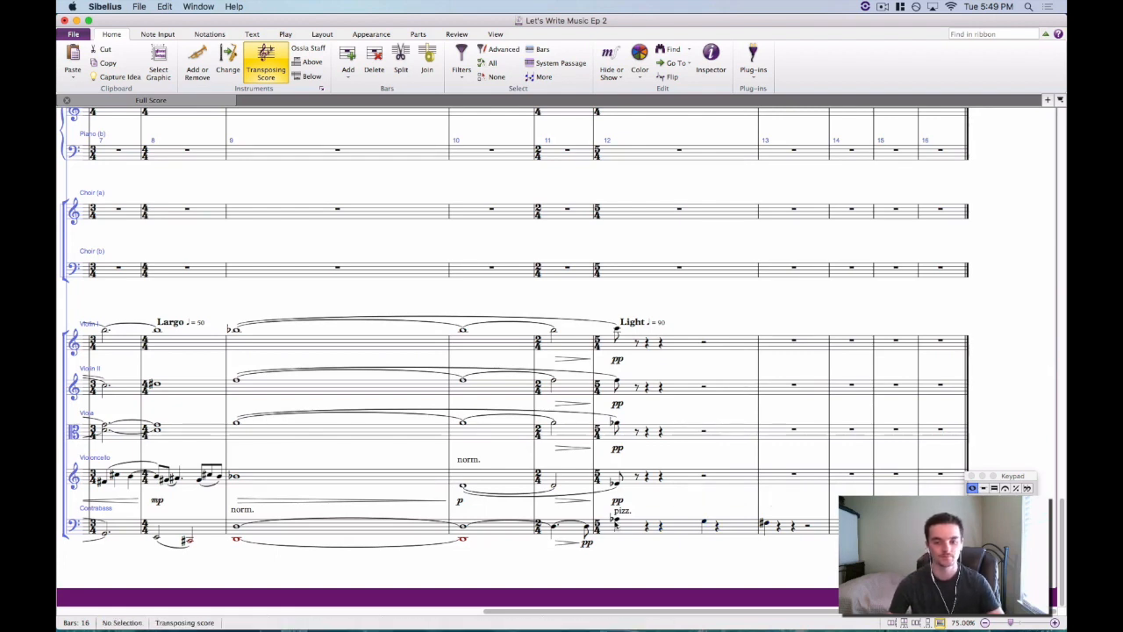
{"action": "left_click", "coordinate": [616, 520]}
{"action": "left_click", "coordinate": [634, 552]}
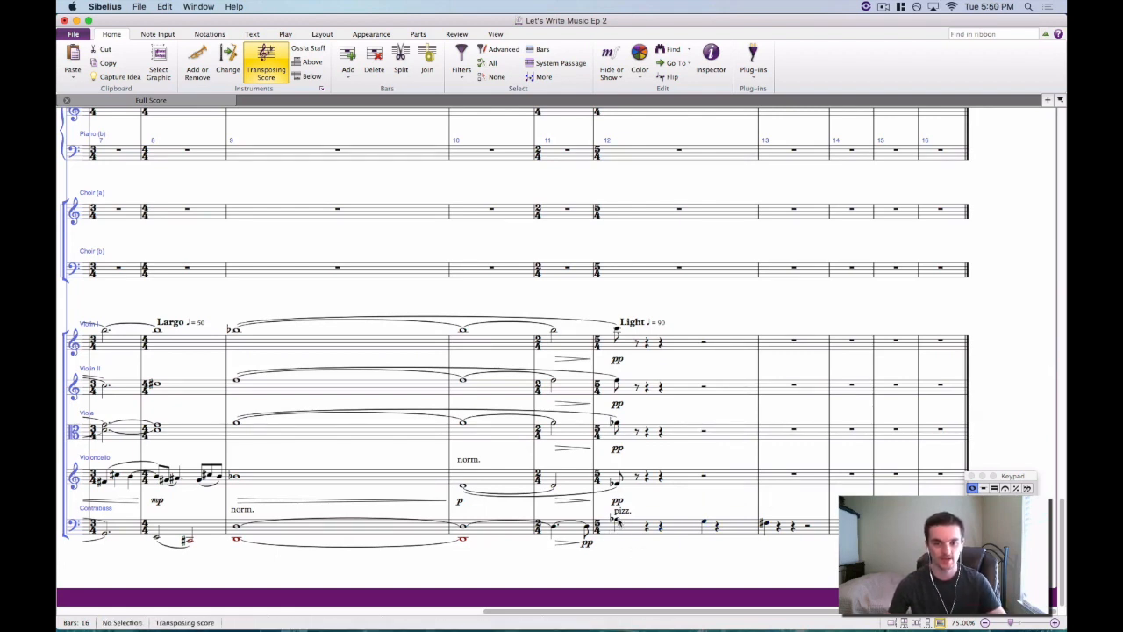
Add a ppp dynamic below the Contrabass note on bar 12's downbeat.
{"action": "left_click", "coordinate": [617, 521]}
{"action": "key", "text": "super+e"}
{"action": "type", "text": "ppp"}
{"action": "left_click", "coordinate": [639, 575]}
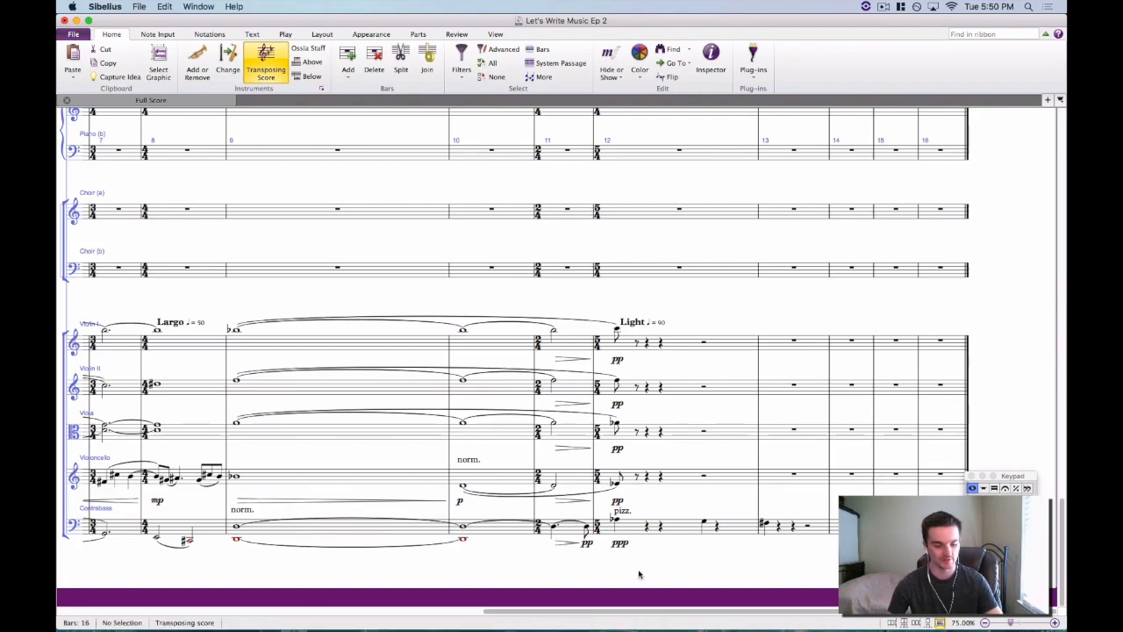
Select the Vibraphone figure across bars 10 and 11 and delete it.
{"action": "scroll", "coordinate": [646, 406], "scroll_direction": "up", "scroll_amount": 10}
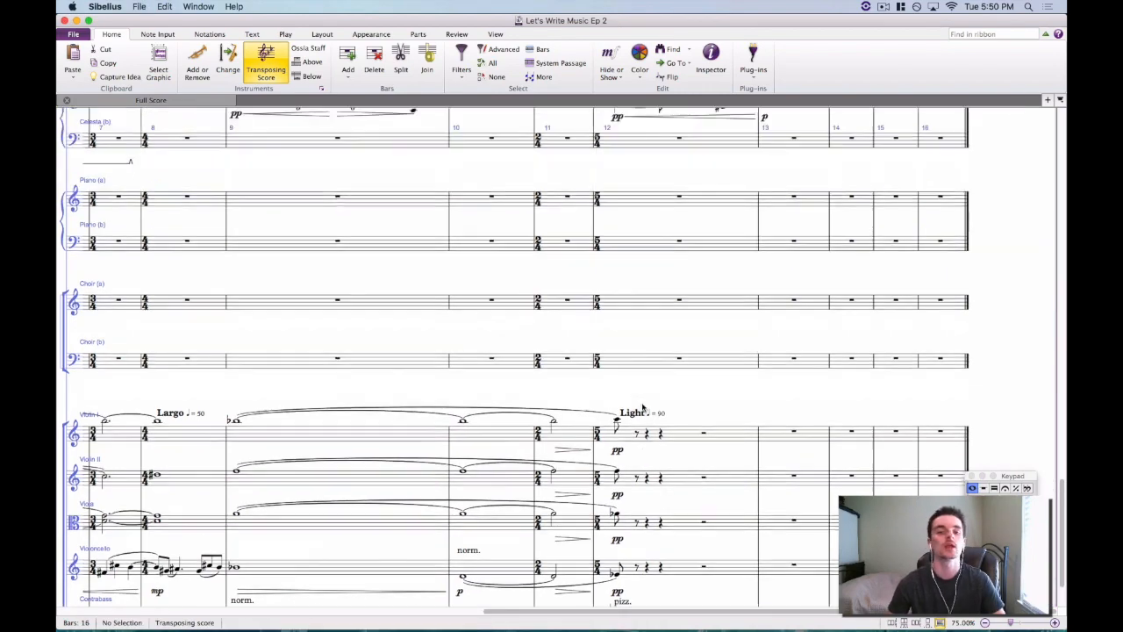
{"action": "scroll", "coordinate": [597, 365], "scroll_direction": "down", "scroll_amount": 4}
{"action": "scroll", "coordinate": [597, 364], "scroll_direction": "right", "scroll_amount": 3}
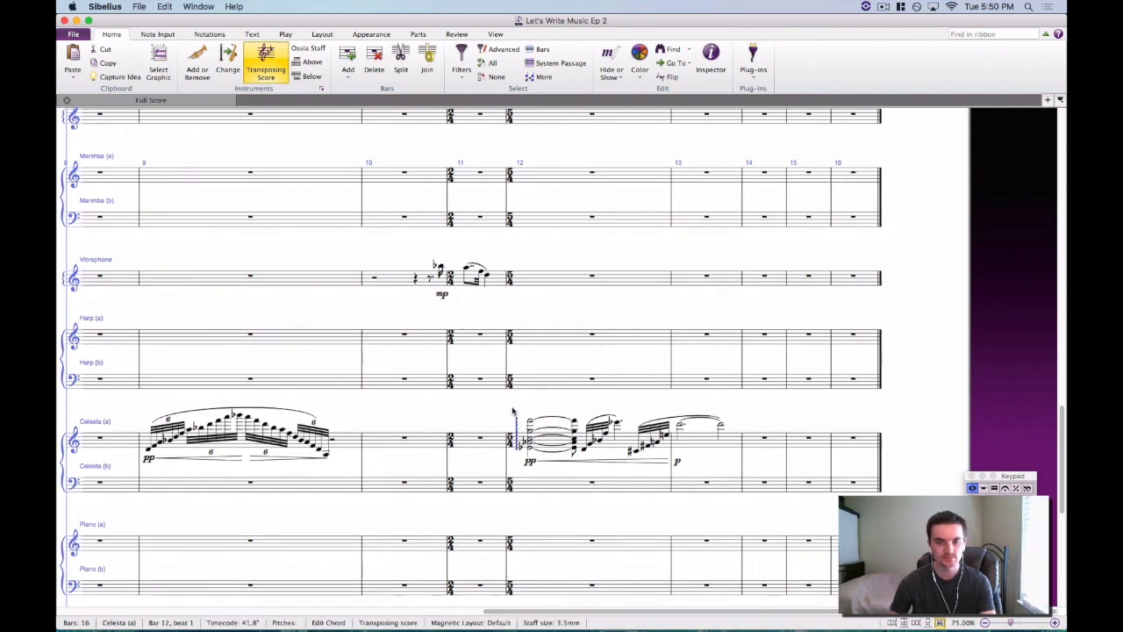
{"action": "scroll", "coordinate": [502, 404], "scroll_direction": "left", "scroll_amount": 3}
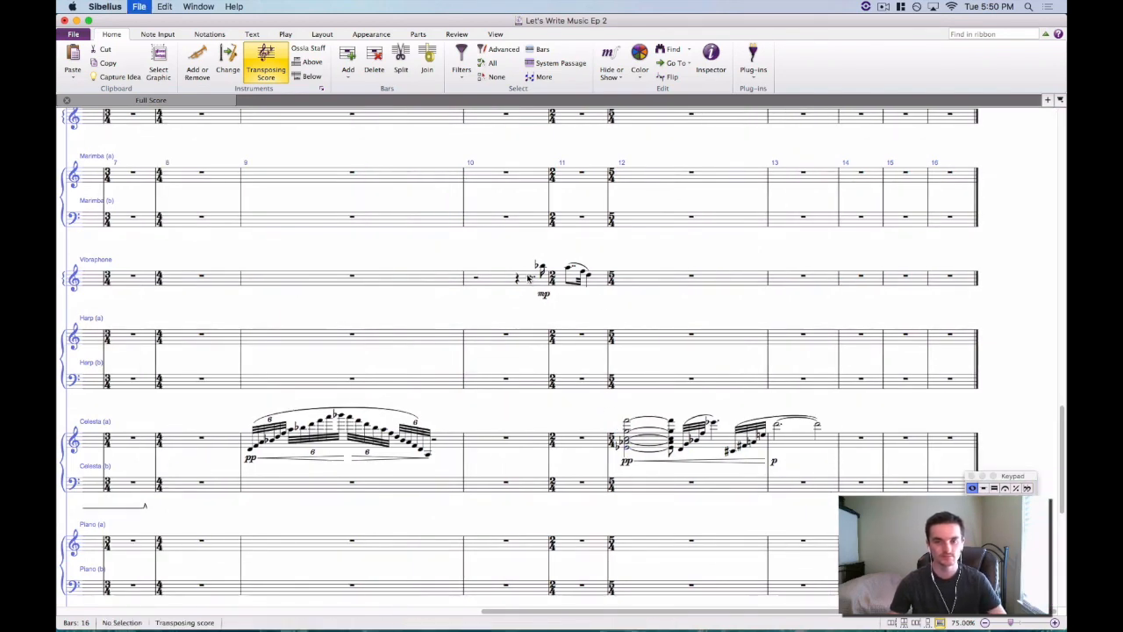
{"action": "left_click", "coordinate": [527, 279]}
{"action": "left_click", "coordinate": [566, 276], "text": "shift"}
{"action": "key", "text": "Delete"}
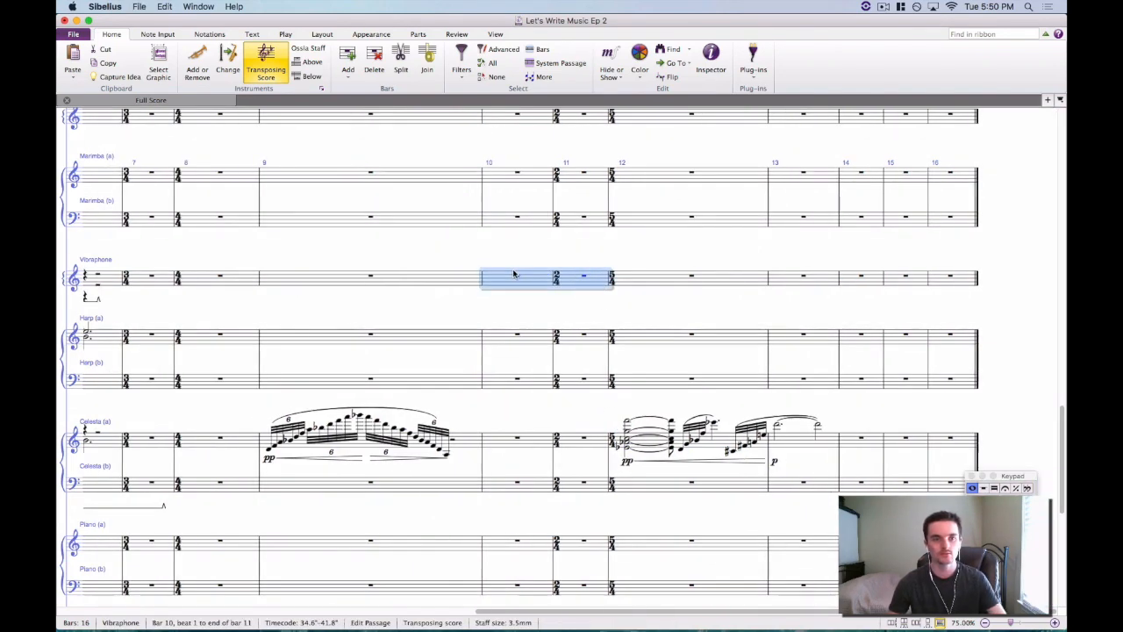
Look over the Horn parts around bars 9 to 12 and undo the removal of the Vibraphone figure.
{"action": "scroll", "coordinate": [517, 282], "scroll_direction": "up", "scroll_amount": 5}
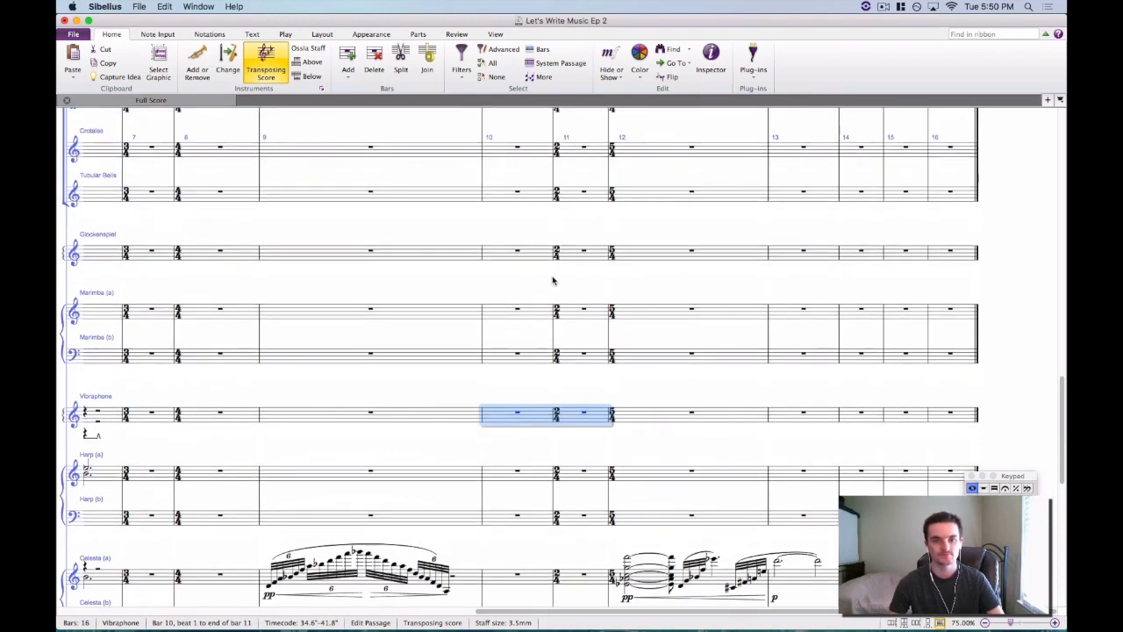
{"action": "scroll", "coordinate": [553, 281], "scroll_direction": "up", "scroll_amount": 15}
{"action": "scroll", "coordinate": [551, 282], "scroll_direction": "up", "scroll_amount": 5}
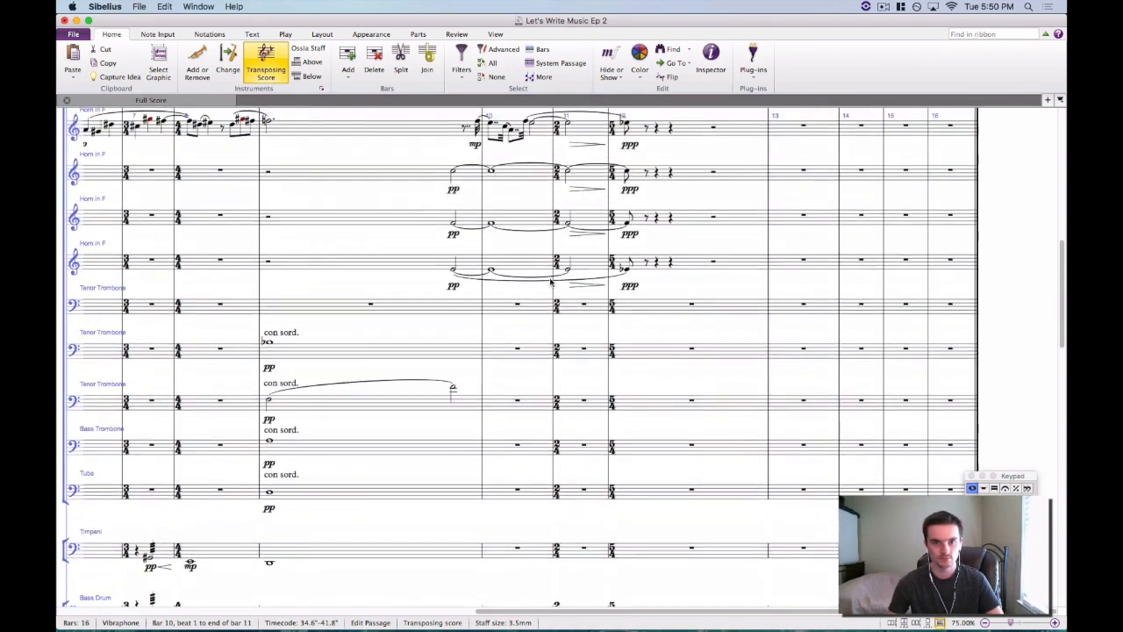
{"action": "scroll", "coordinate": [551, 276], "scroll_direction": "up", "scroll_amount": 7}
{"action": "key", "text": "Escape"}
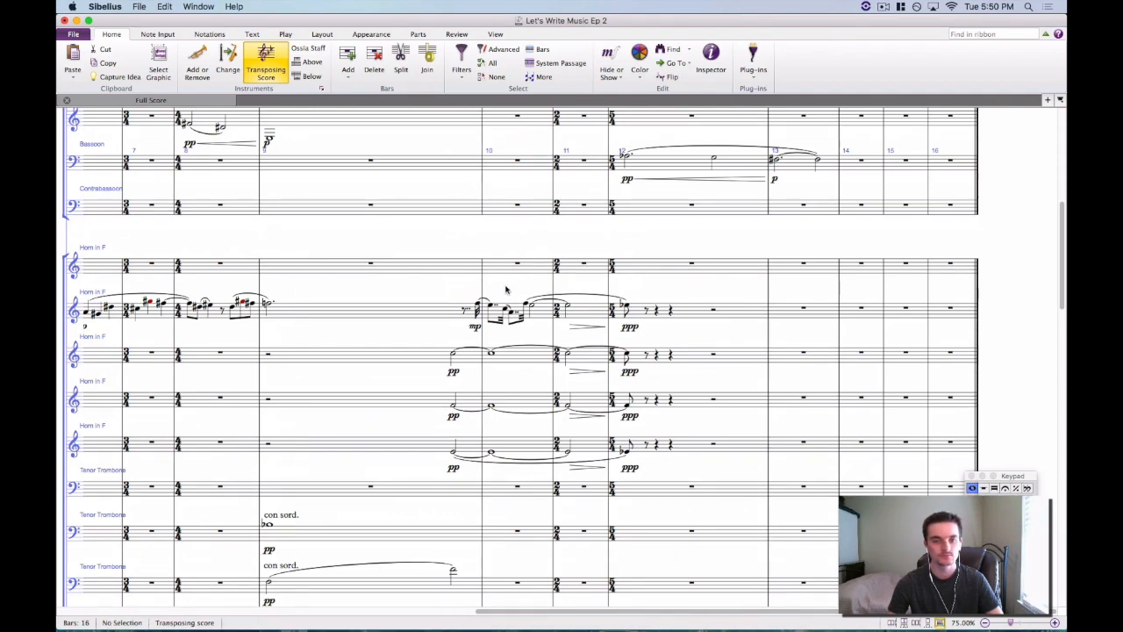
{"action": "left_click_drag", "start_coordinate": [505, 290], "coordinate": [586, 252]}
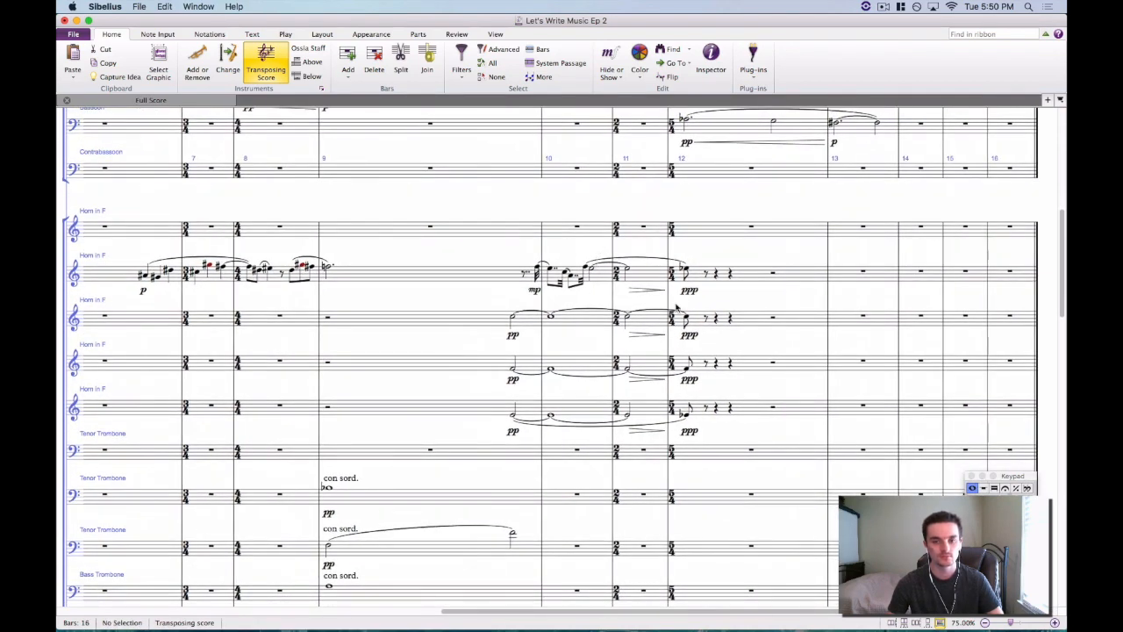
{"action": "key", "text": "super+z"}
{"action": "key", "text": "super+z"}
{"action": "key", "text": "super+z"}
Copy the Vibraphone figure from bars 10 and 11 into the same bars of the Tuba and lower it an octave.
{"action": "scroll", "coordinate": [639, 308], "scroll_direction": "up", "scroll_amount": 3}
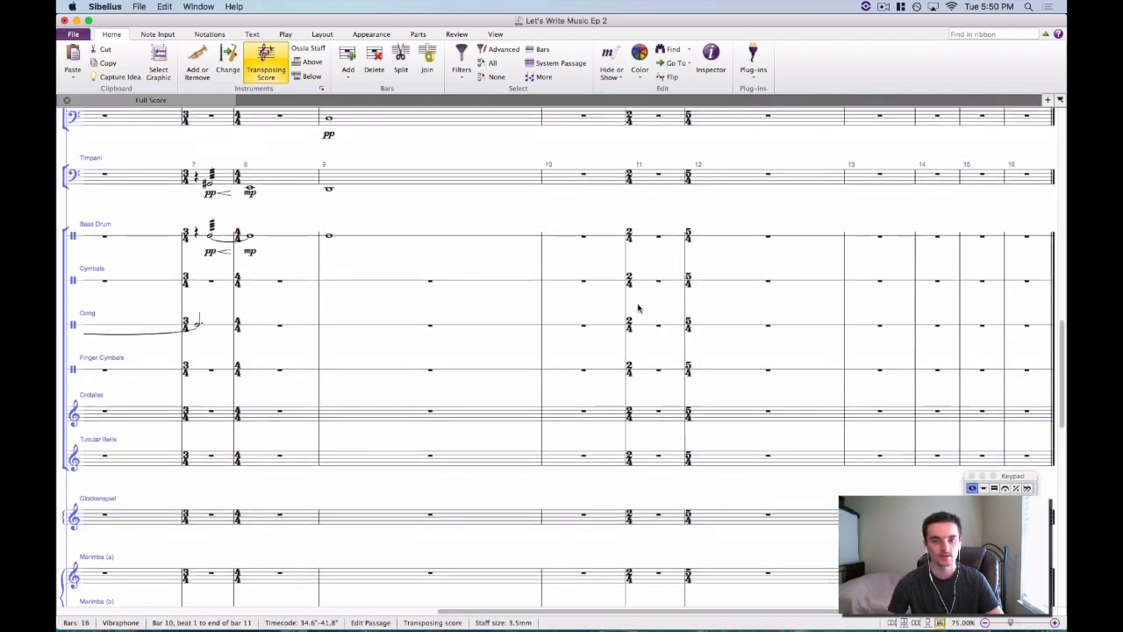
{"action": "scroll", "coordinate": [639, 308], "scroll_direction": "up", "scroll_amount": 8}
{"action": "scroll", "coordinate": [562, 374], "scroll_direction": "up", "scroll_amount": 2}
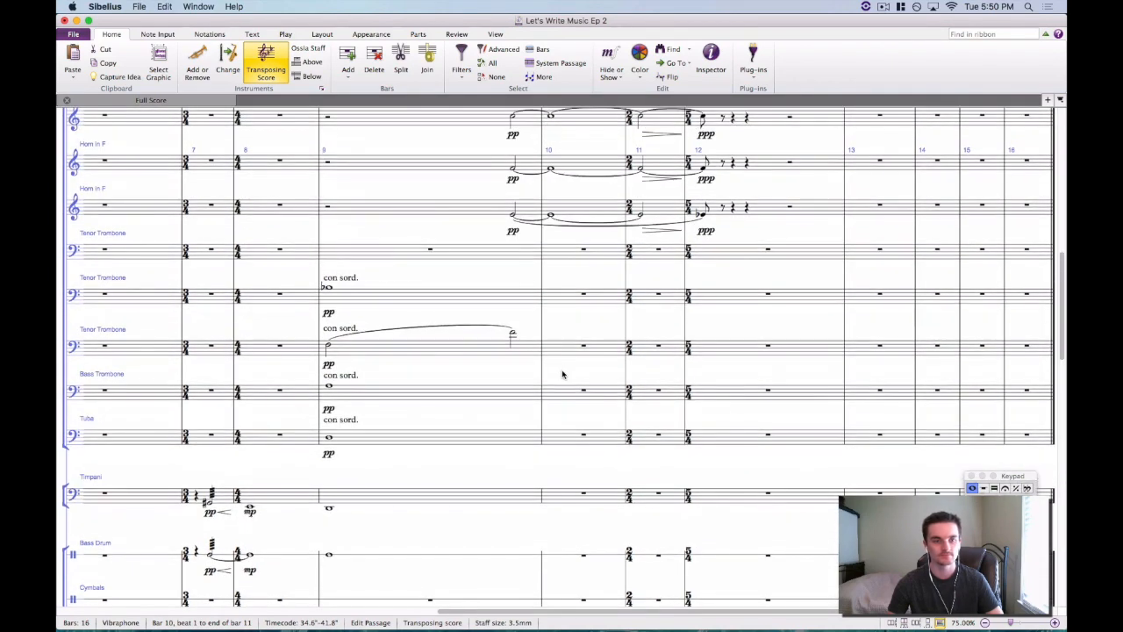
{"action": "left_click", "coordinate": [554, 435]}
{"action": "key", "text": "super+v"}
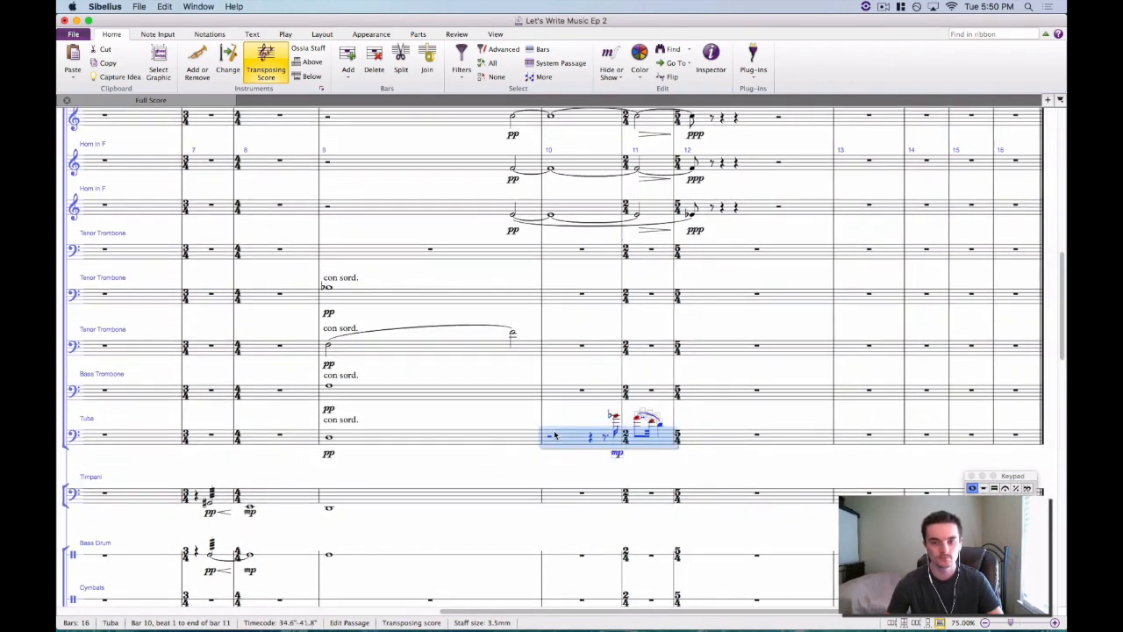
{"action": "key", "text": "Escape"}
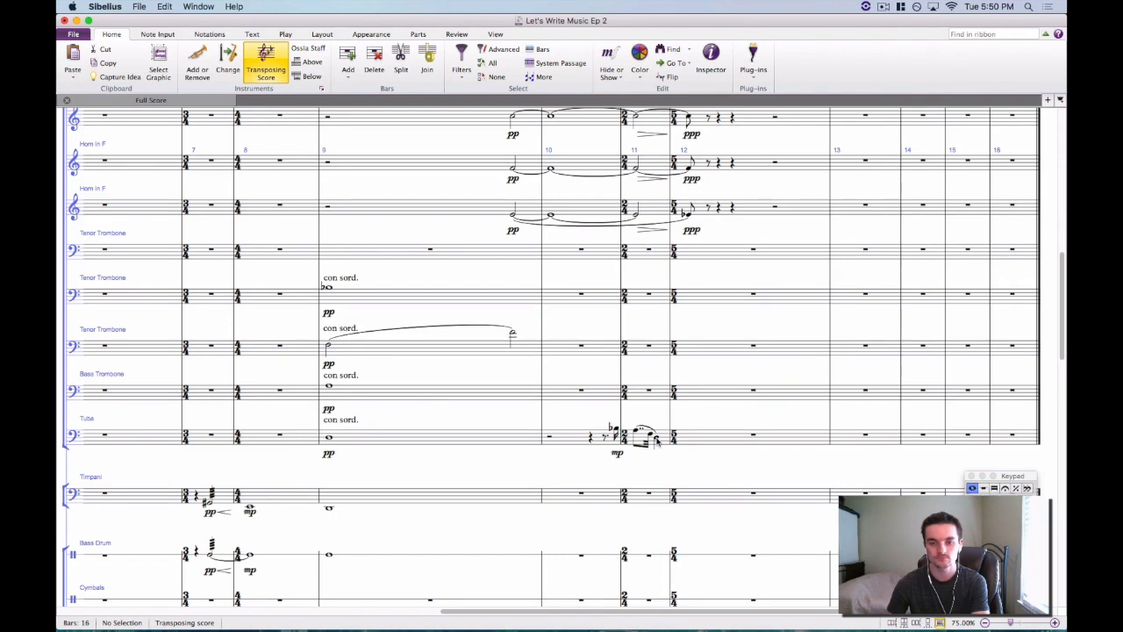
Repeat the Tuba's first double-dotted figure on beat 2 of bar 11 and delete the slur over the first one.
{"action": "left_click", "coordinate": [655, 438]}
{"action": "left_click", "coordinate": [651, 437], "text": "shift"}
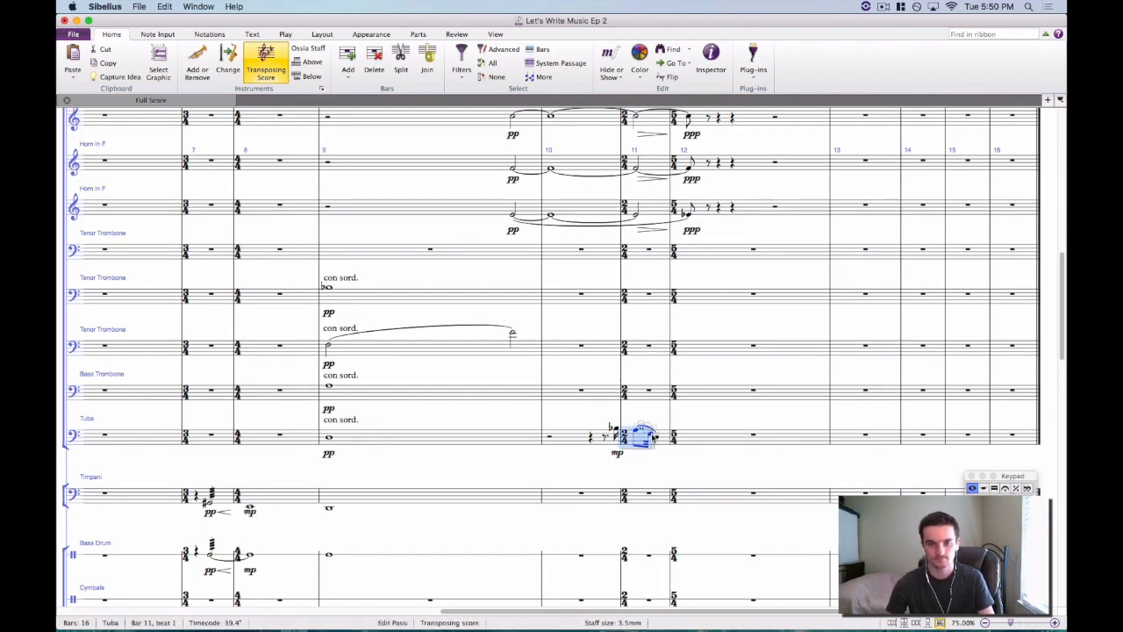
{"action": "key", "text": "r"}
{"action": "left_click", "coordinate": [653, 427]}
{"action": "key", "text": "Delete"}
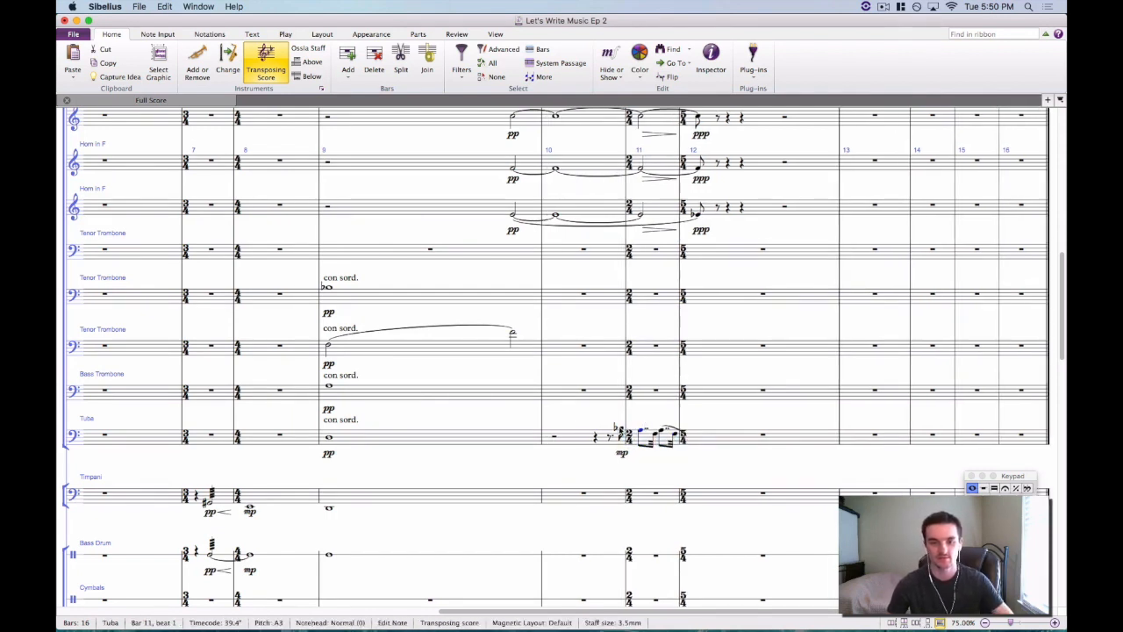
Change the Tuba's dynamic at the end of bar 10 to p.
{"action": "left_click", "coordinate": [621, 430]}
{"action": "double_click", "coordinate": [623, 454]}
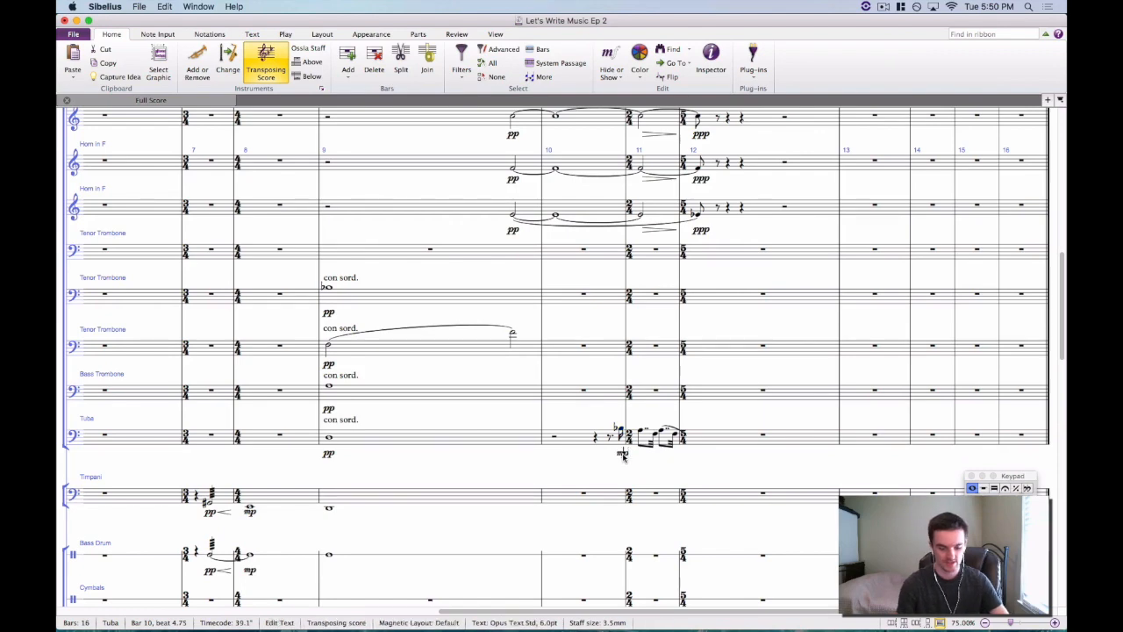
{"action": "left_click", "coordinate": [636, 460]}
Slur the Tuba's pickup note at the end of bar 10 to the first note of bar 11.
{"action": "key", "text": "super+equal"}
{"action": "key", "text": "super+equal"}
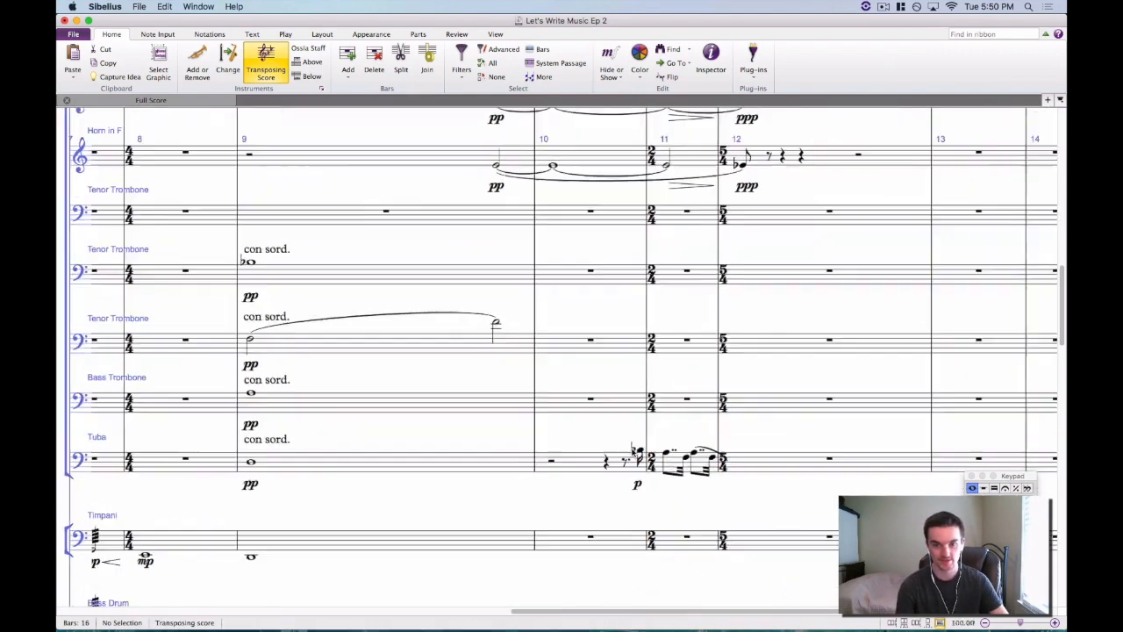
{"action": "left_click_drag", "start_coordinate": [560, 414], "coordinate": [371, 323]}
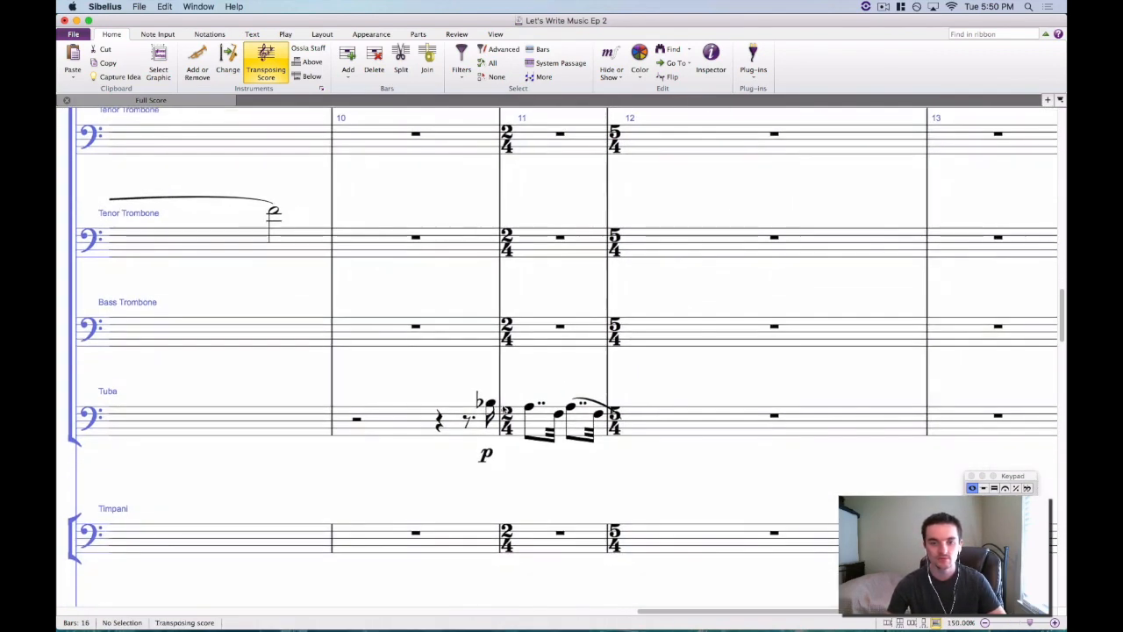
{"action": "left_click", "coordinate": [489, 408]}
{"action": "key", "text": "s"}
Slur the Tuba's short note before beat 2 of bar 11 into a lowered beat-2 note, and raise the bar's last note to A3.
{"action": "left_click", "coordinate": [559, 414]}
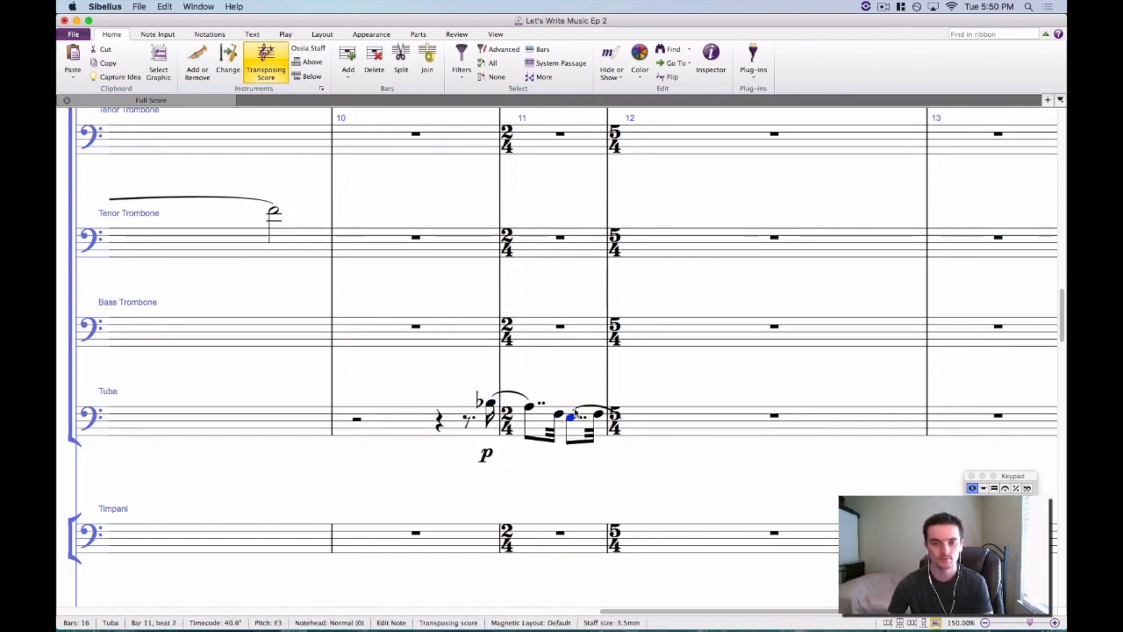
{"action": "left_click", "coordinate": [598, 414]}
{"action": "key", "text": "Up"}
{"action": "key", "text": "Up"}
{"action": "left_click", "coordinate": [569, 386]}
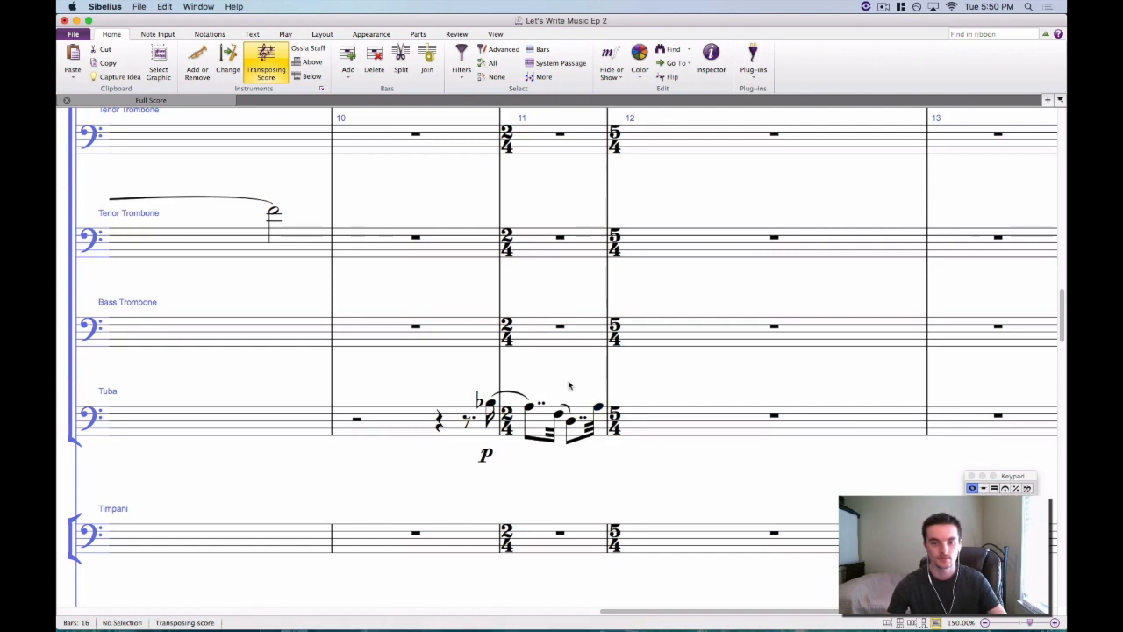
Repeat the Tuba's last note of bar 11 on beat 1 of bar 12 as an eighth note and flatten it.
{"action": "left_click", "coordinate": [599, 406]}
{"action": "key", "text": "r"}
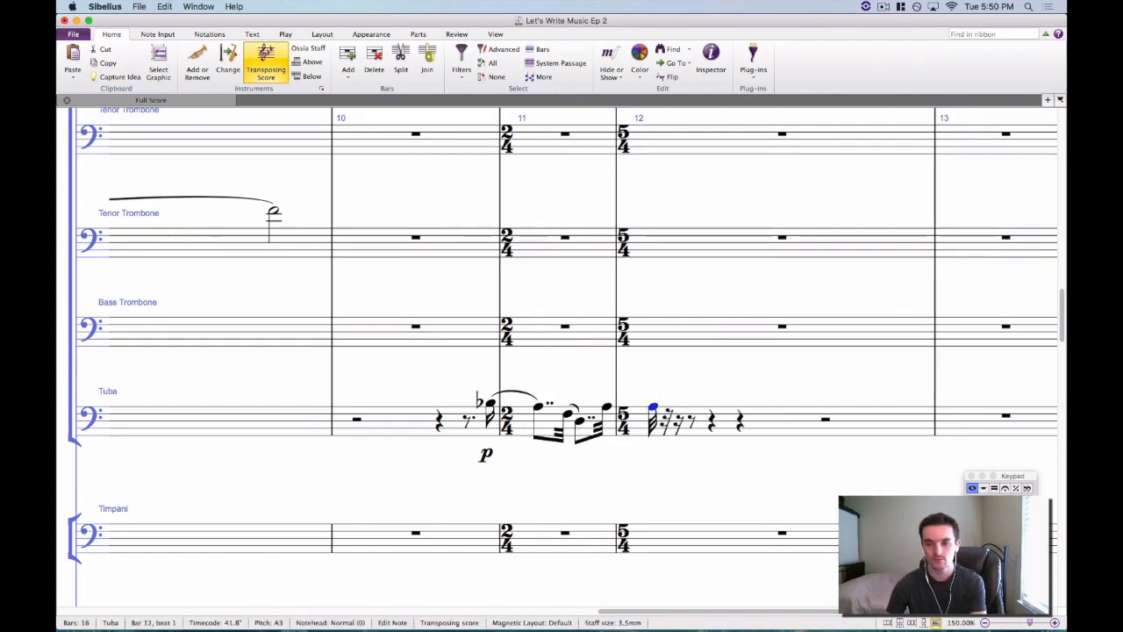
{"action": "key", "text": "3"}
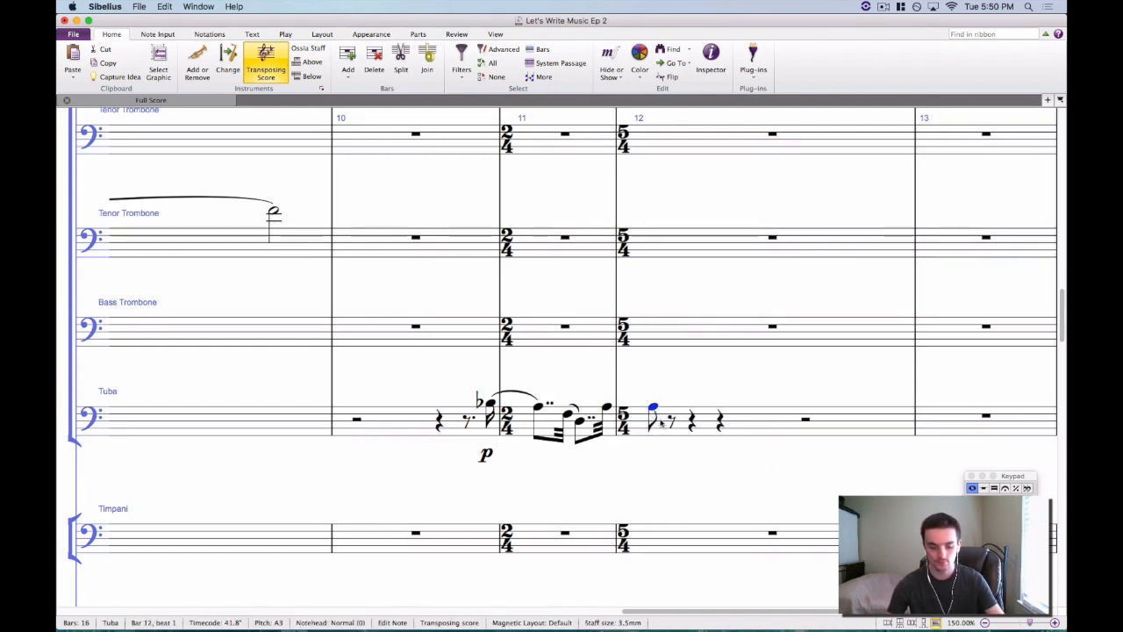
{"action": "key", "text": "9"}
{"action": "key", "text": "Escape"}
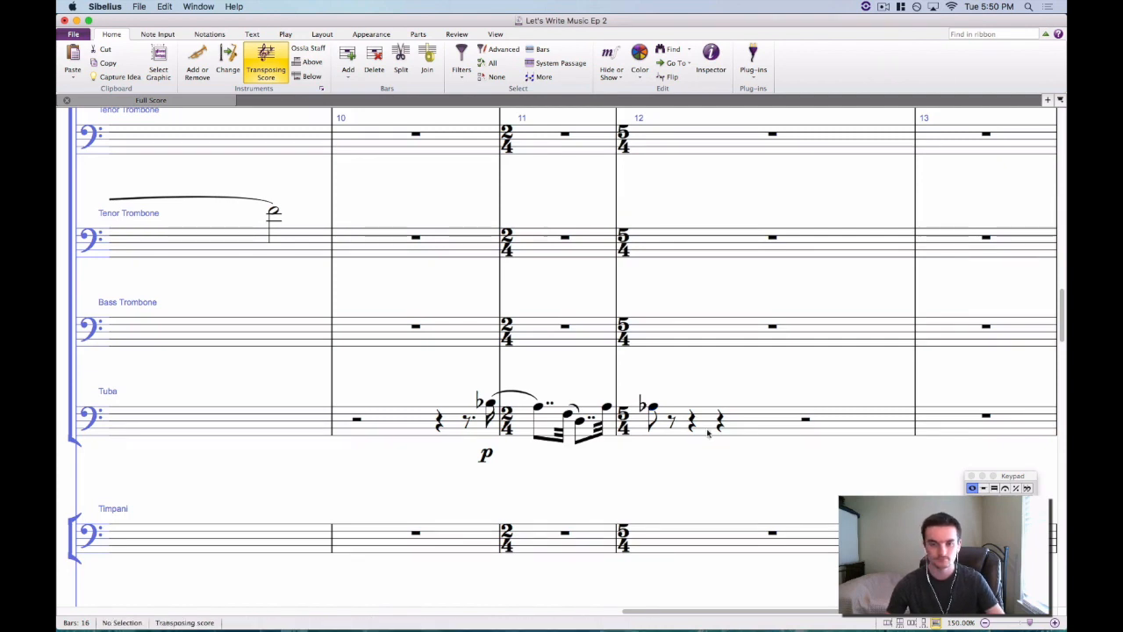
Slur the Tuba's last note of bar 11 to the first note of bar 12.
{"action": "left_click", "coordinate": [606, 409]}
{"action": "key", "text": "Return"}
{"action": "key", "text": "Escape"}
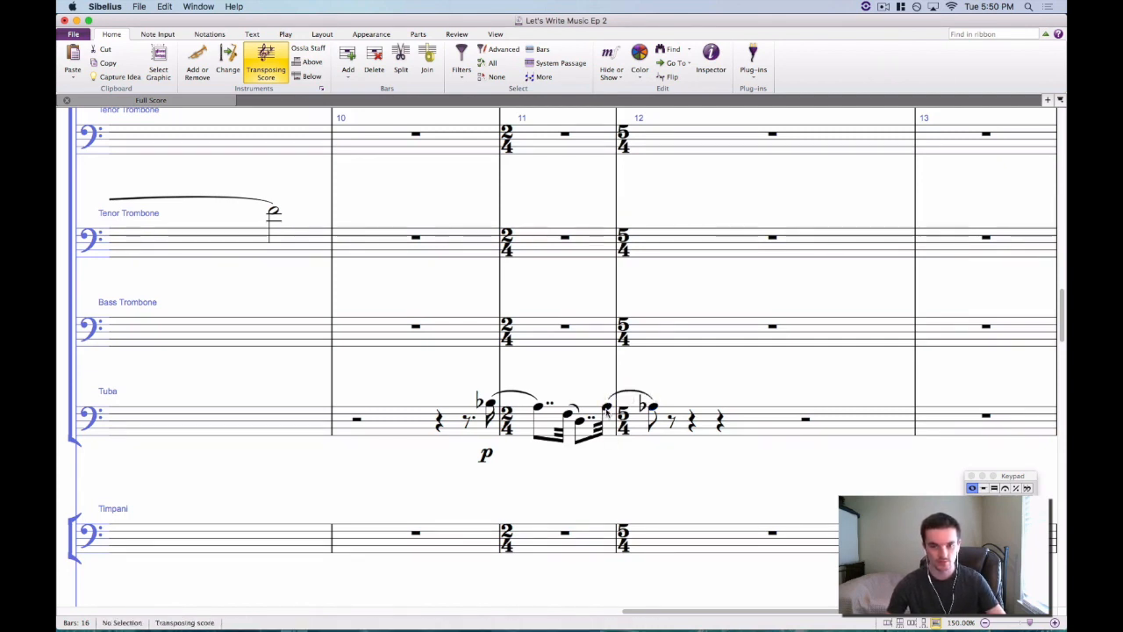
Try a p dynamic under the Tuba's first note in bar 12.
{"action": "left_click", "coordinate": [650, 409]}
{"action": "key", "text": "super+e"}
{"action": "type", "text": "p"}
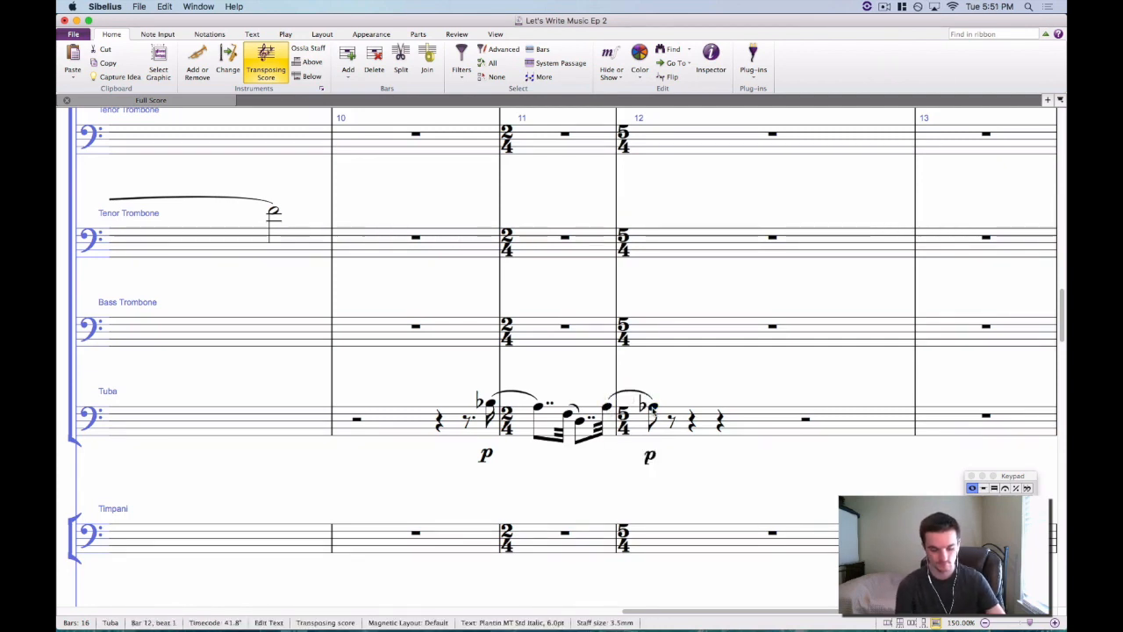
{"action": "type", "text": "p"}
{"action": "key", "text": "Escape"}
{"action": "key", "text": "Delete"}
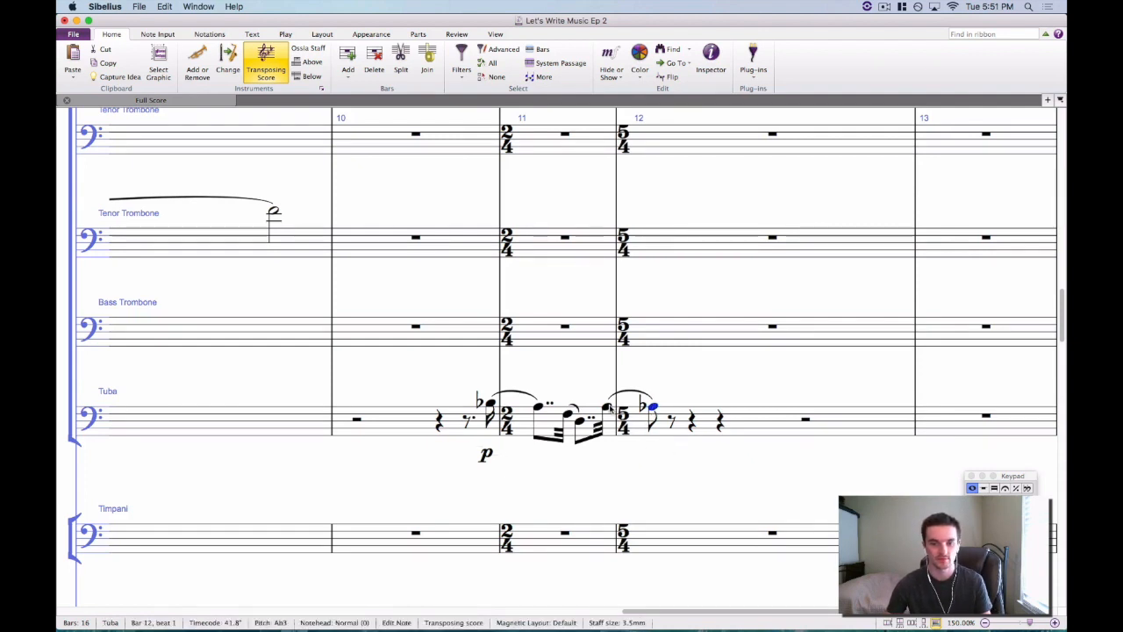
Add a diminuendo hairpin under beat 2 of bar 11 in the Tuba.
{"action": "left_click", "coordinate": [579, 422], "text": "shift"}
{"action": "key", "text": "shift+h"}
{"action": "key", "text": "Escape"}
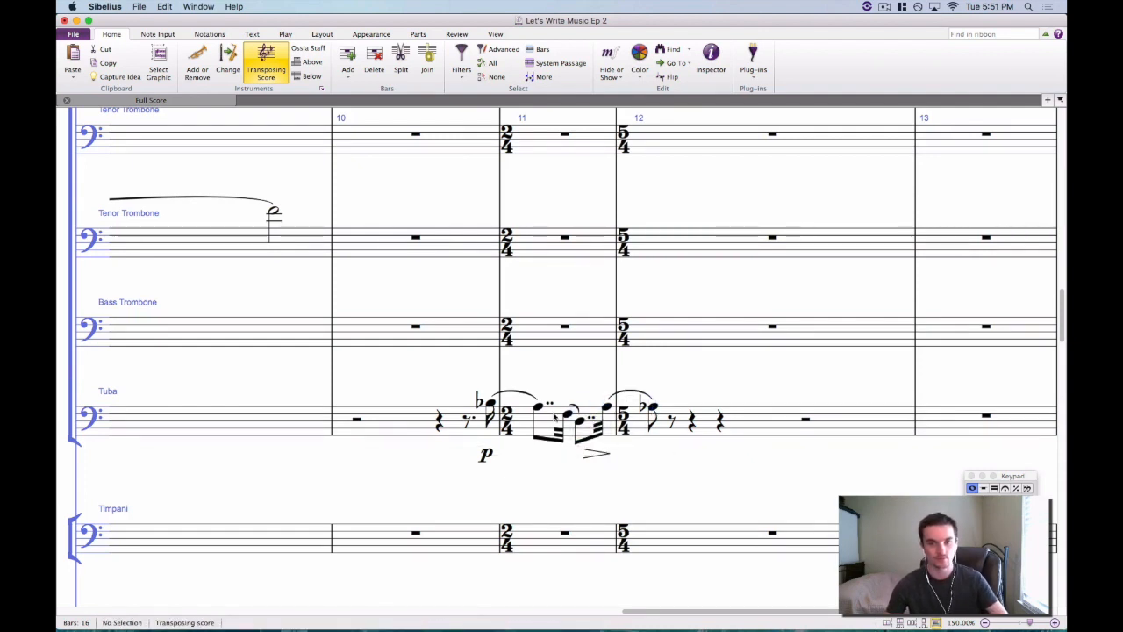
Play back the score from bar 10 into bar 12 to check the new Tuba line.
{"action": "left_click", "coordinate": [355, 422]}
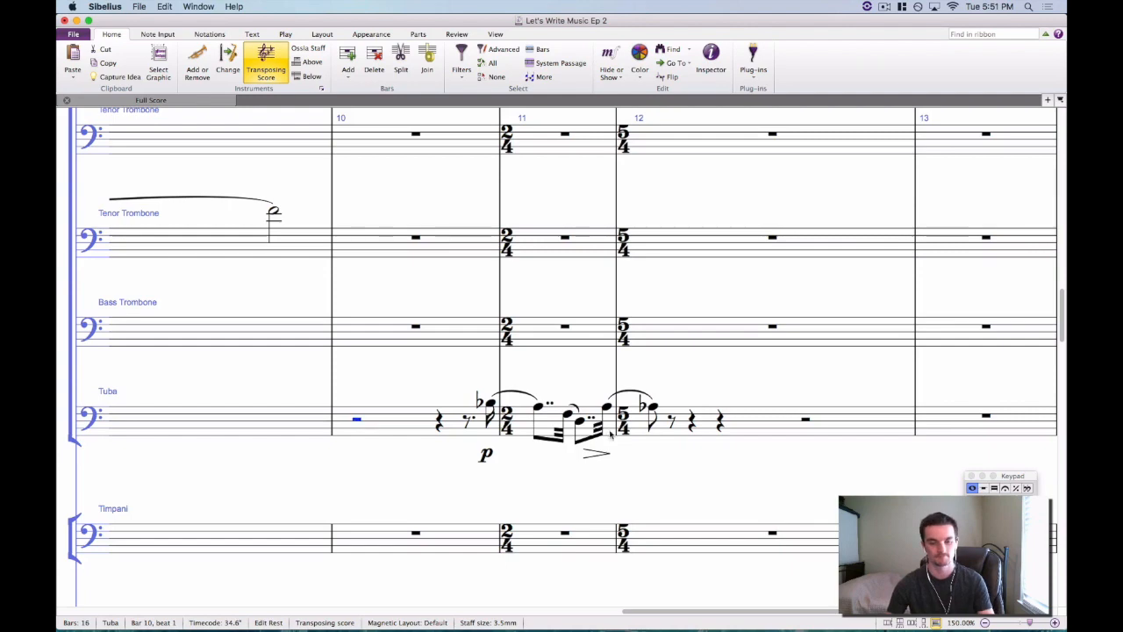
{"action": "key", "text": "super+minus"}
{"action": "key", "text": "super+minus"}
{"action": "key", "text": "super+minus"}
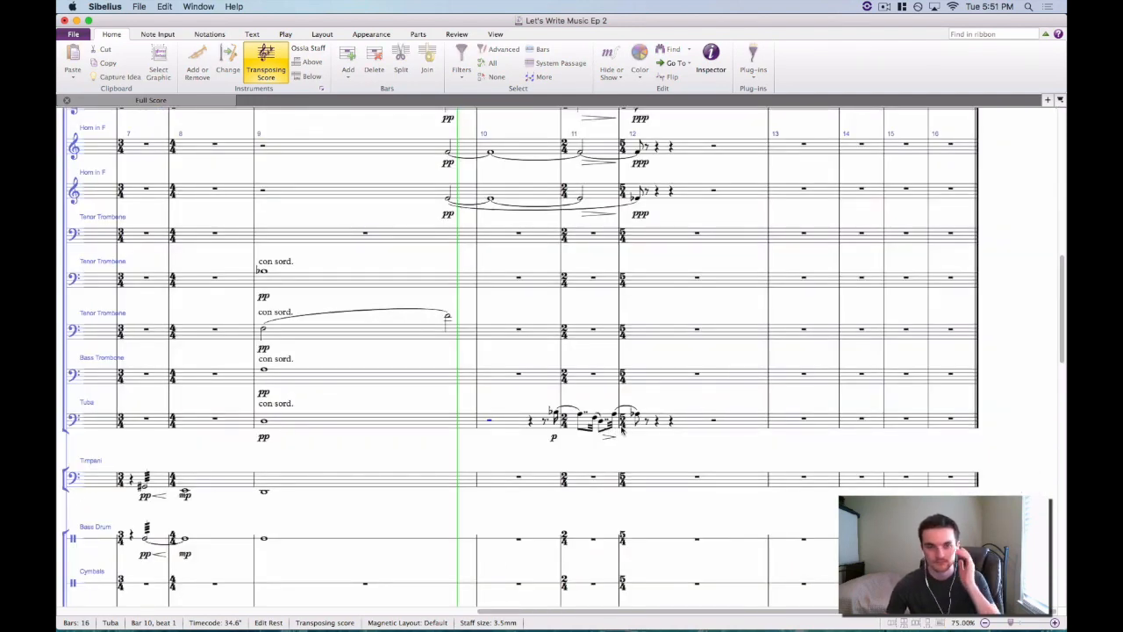
{"action": "key", "text": "p"}
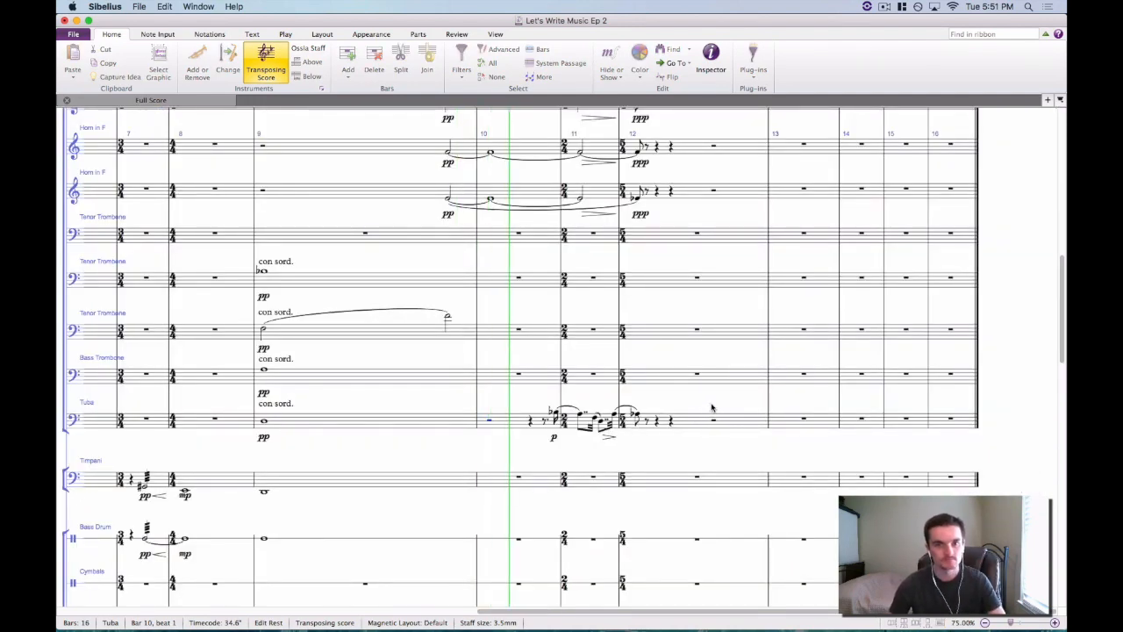
{"action": "scroll", "coordinate": [687, 435], "scroll_direction": "down", "scroll_amount": 2}
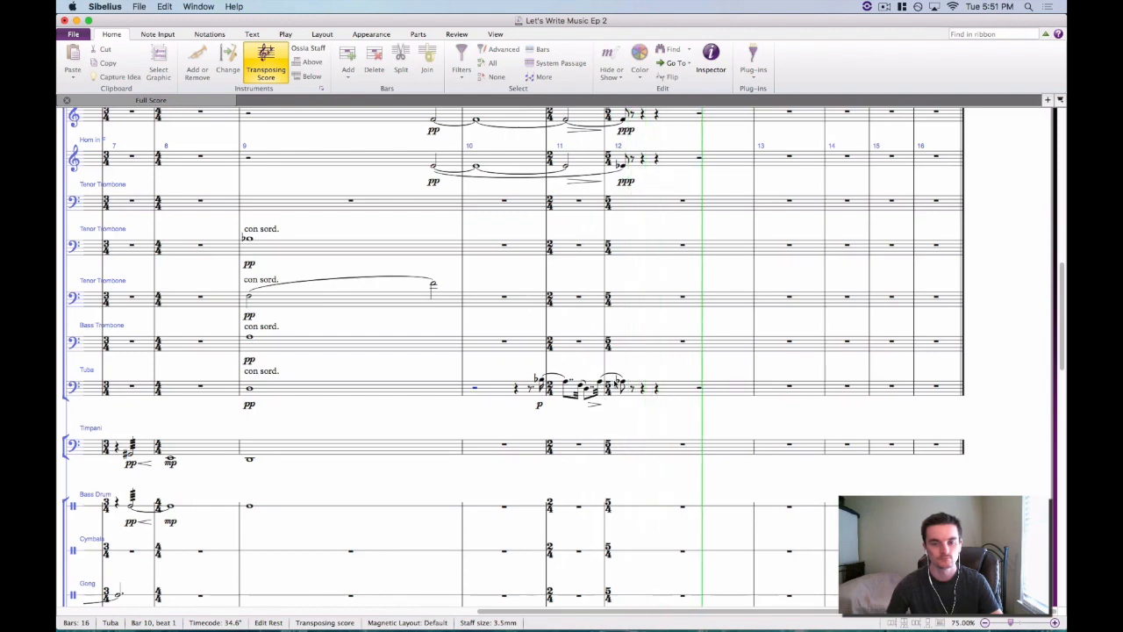
{"action": "key", "text": "space"}
Change the Tuba's dynamic under the pickup at the end of bar 10 to mf.
{"action": "left_click_drag", "start_coordinate": [488, 335], "coordinate": [424, 394]}
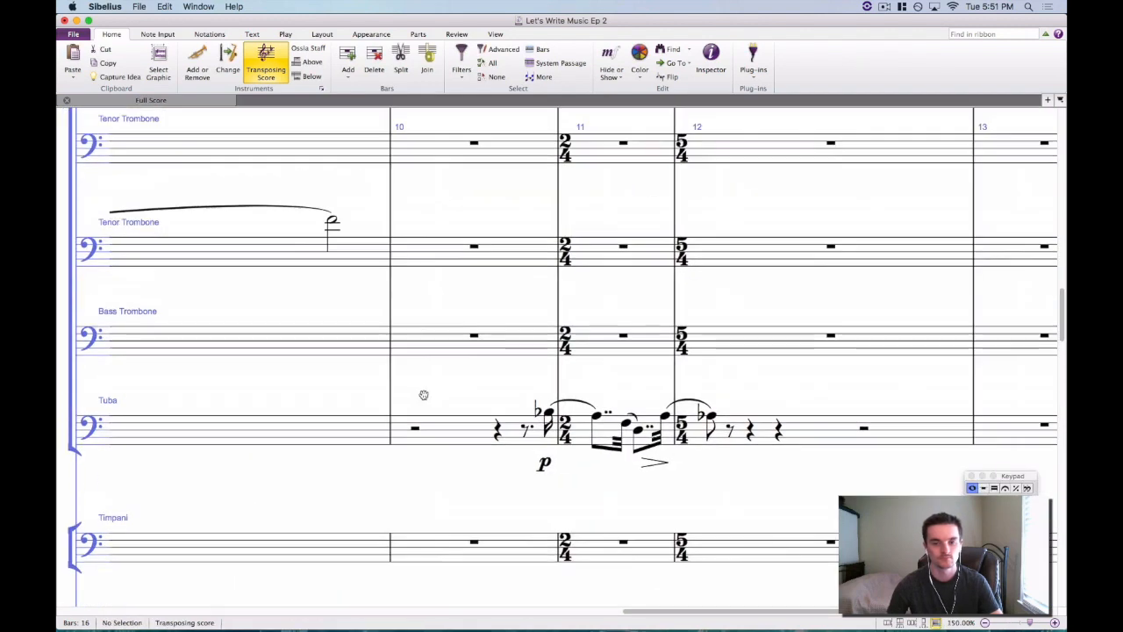
{"action": "scroll", "coordinate": [555, 370], "scroll_direction": "down", "scroll_amount": 3}
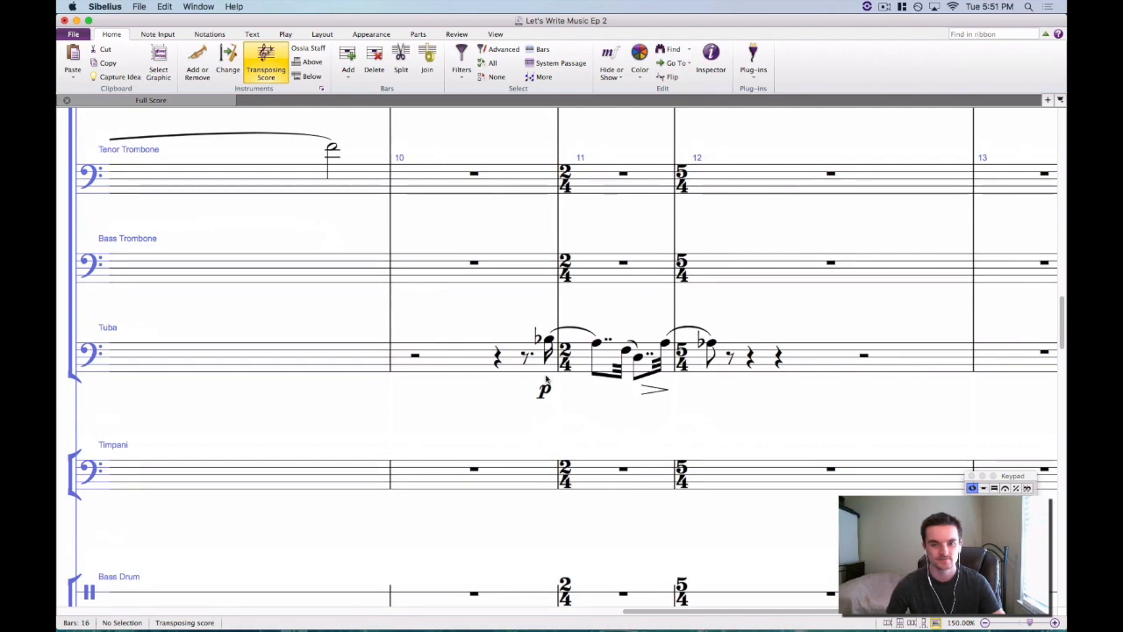
{"action": "double_click", "coordinate": [544, 391]}
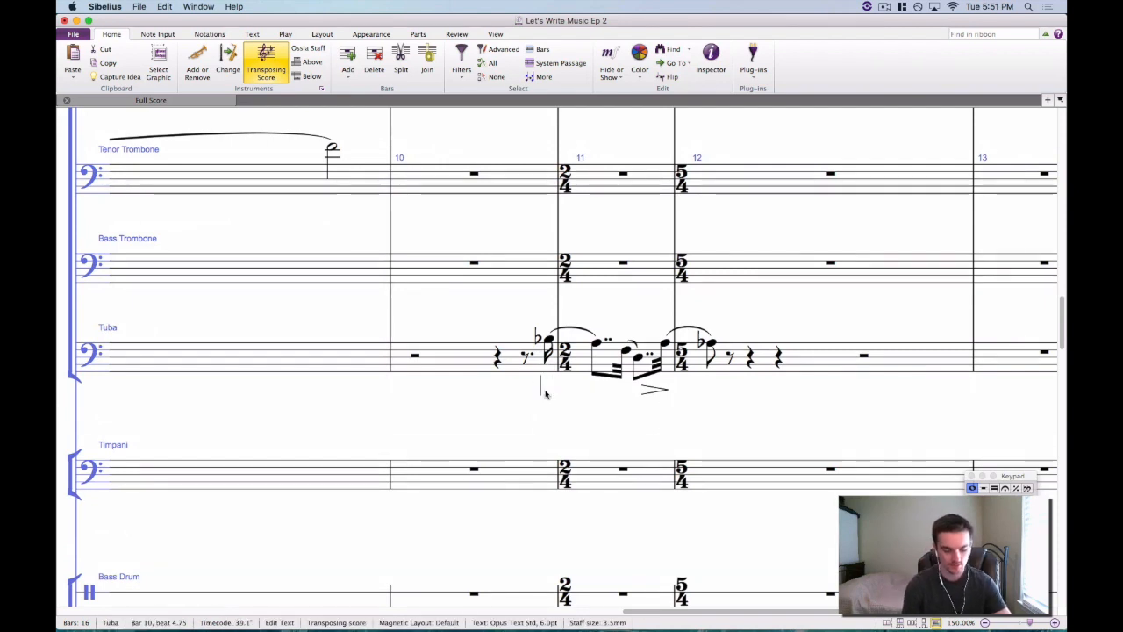
{"action": "type", "text": "f"}
{"action": "key", "text": "Escape"}
{"action": "key", "text": "Escape"}
Replace the Tuba's short hairpin in bar 11 with a diminuendo spanning the whole bar.
{"action": "left_click", "coordinate": [611, 357]}
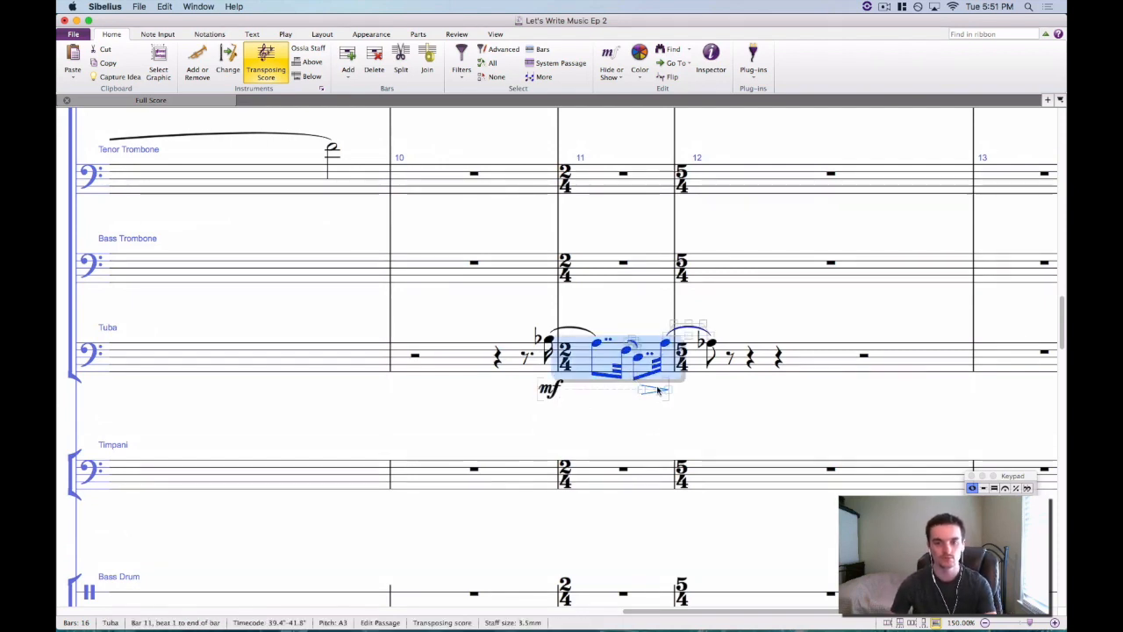
{"action": "left_click", "coordinate": [657, 389]}
{"action": "key", "text": "Delete"}
{"action": "left_click", "coordinate": [608, 364]}
{"action": "key", "text": "shift+period"}
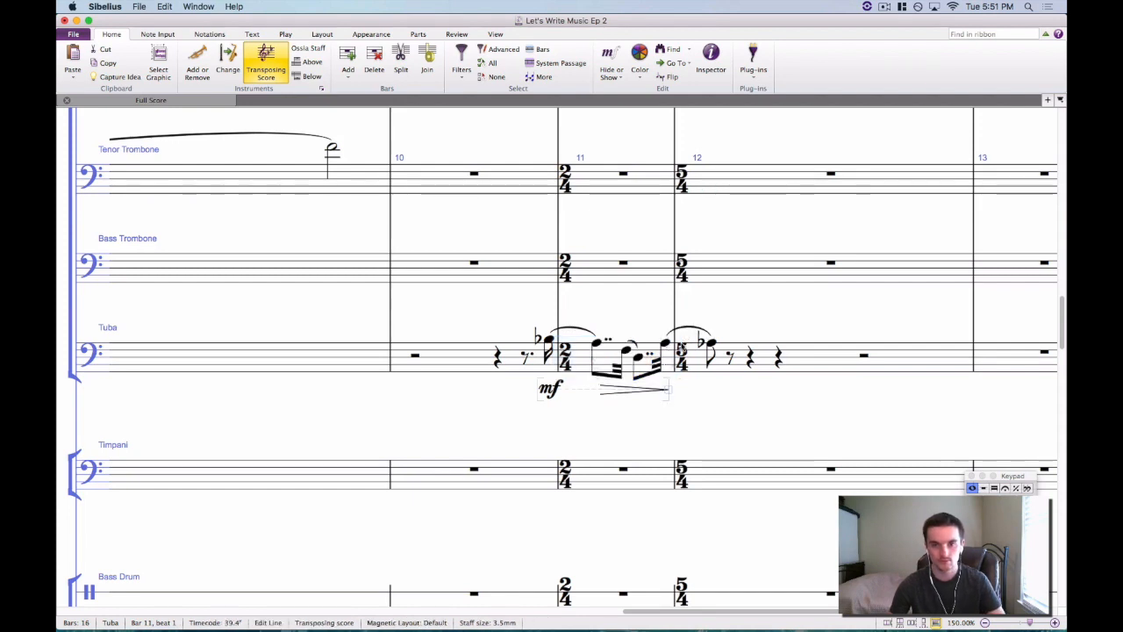
Raise the Tuba's last note of bar 11 and first note of bar 12 to B flat.
{"action": "key", "text": "Up"}
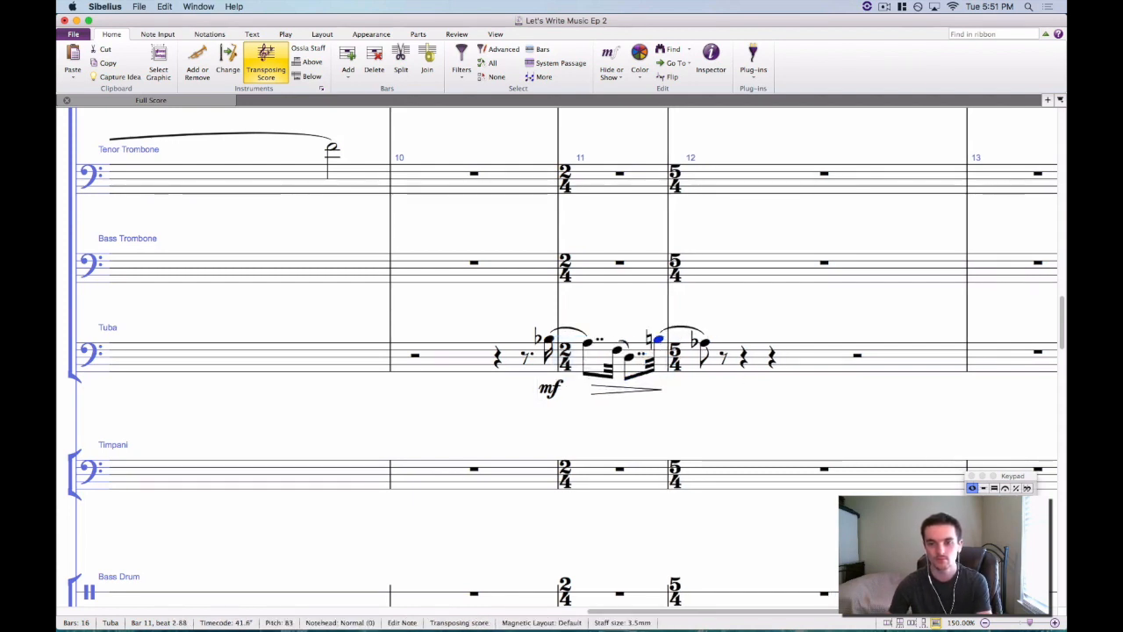
{"action": "key", "text": "minus"}
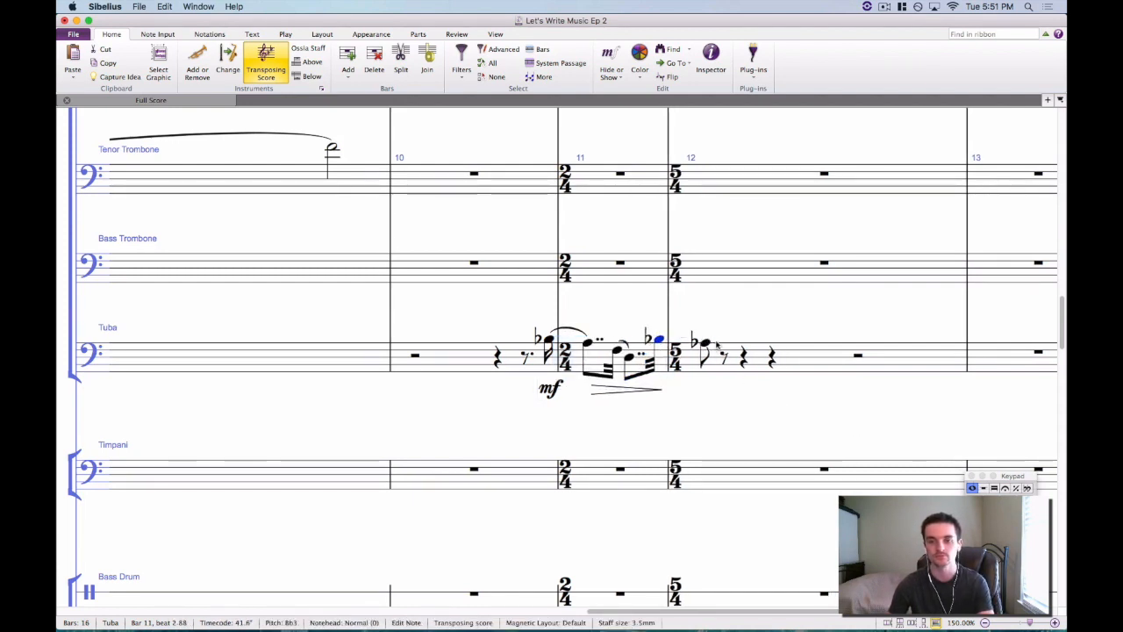
{"action": "key", "text": "Right"}
{"action": "key", "text": "7"}
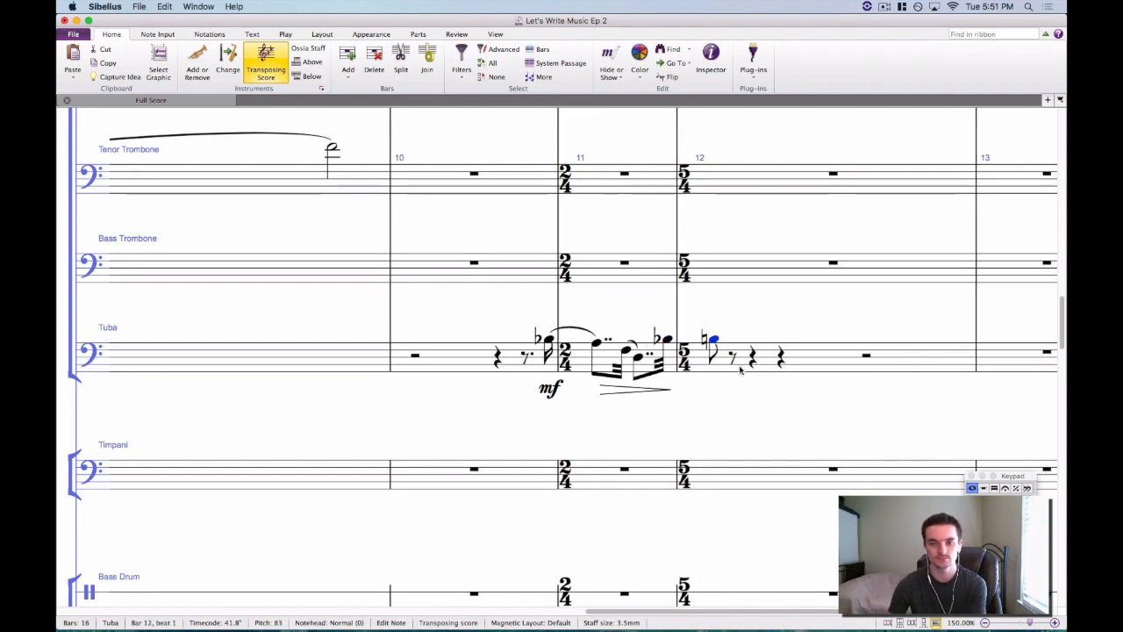
{"action": "key", "text": "9"}
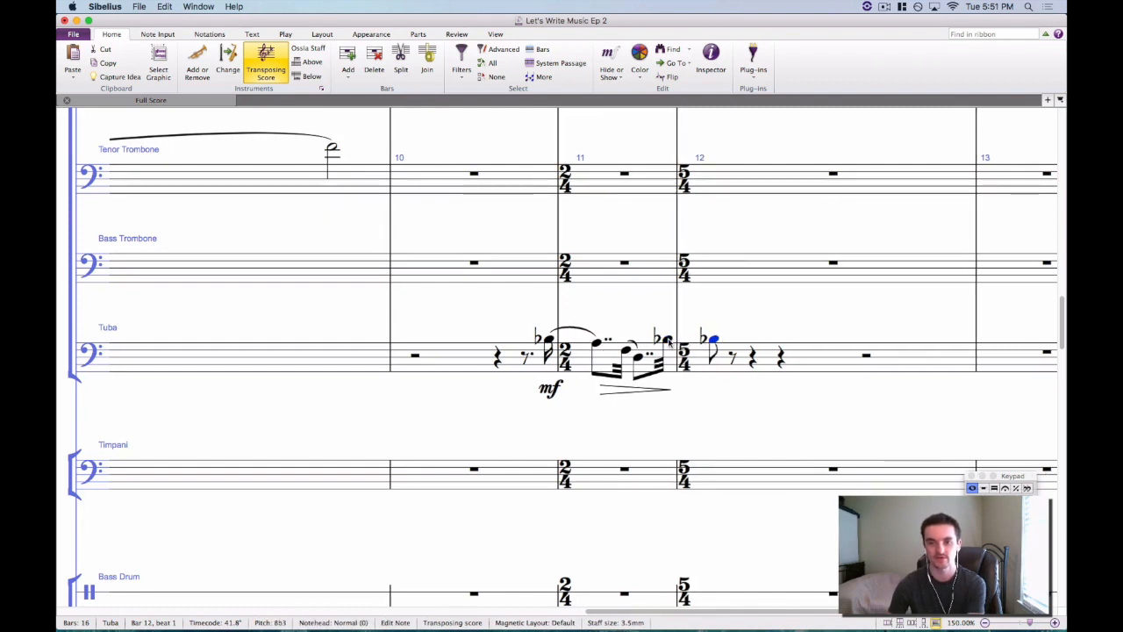
Slur the Tuba's B flat at the end of bar 11 to the one on beat 1 of bar 12.
{"action": "key", "text": "Left"}
{"action": "key", "text": "Return"}
{"action": "key", "text": "Escape"}
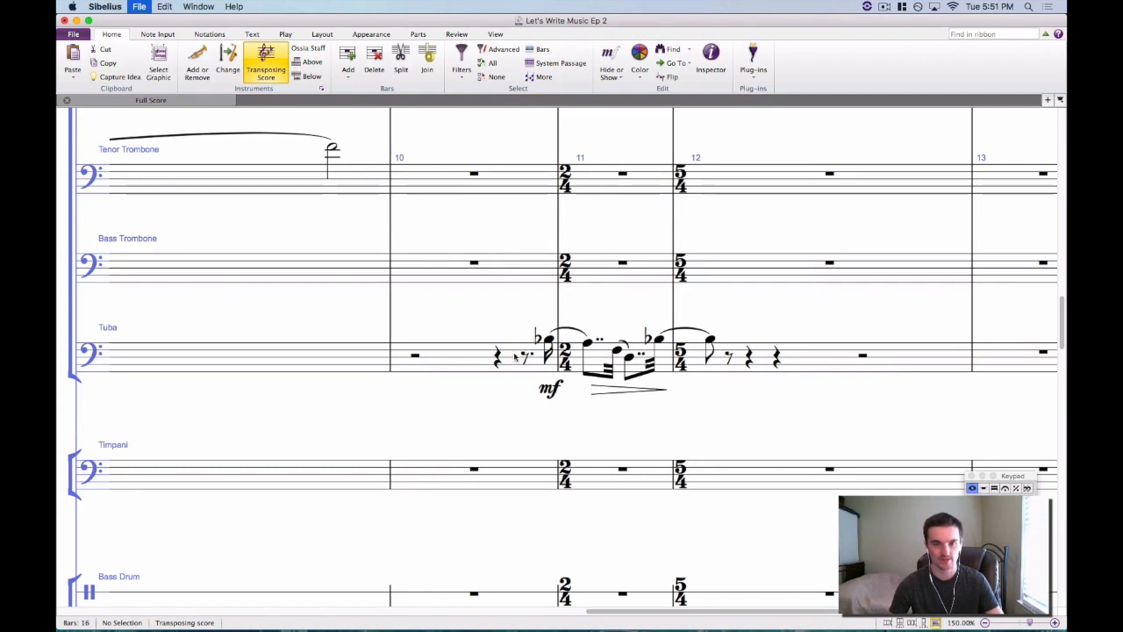
Start playback from the Tuba's rest at the beginning of bar 10 and stop it.
{"action": "left_click", "coordinate": [415, 356]}
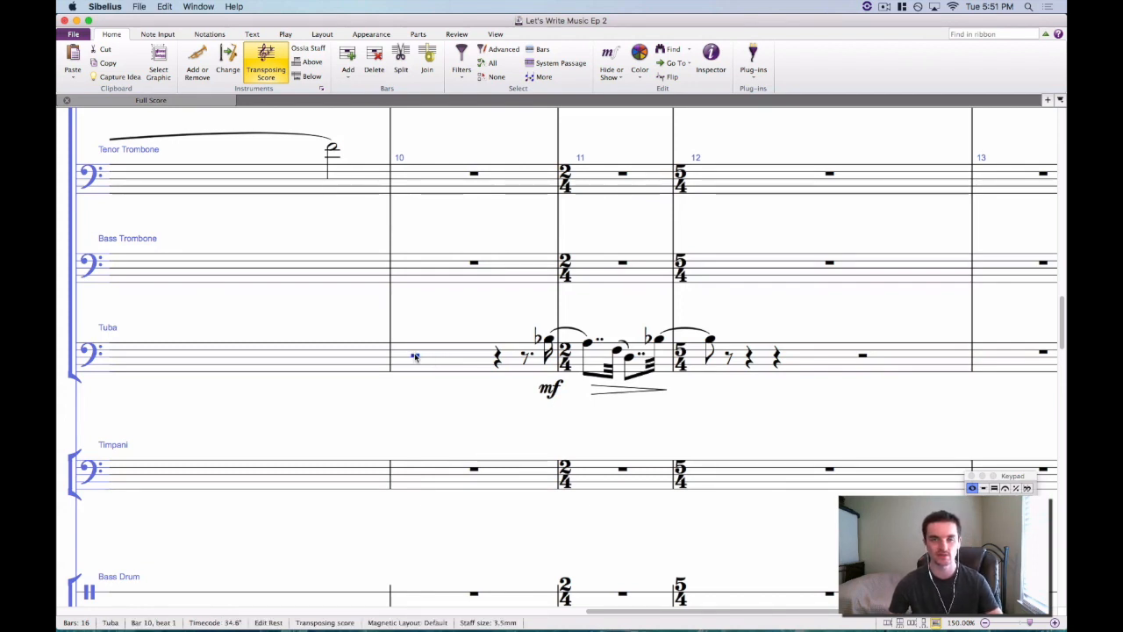
{"action": "key", "text": "p"}
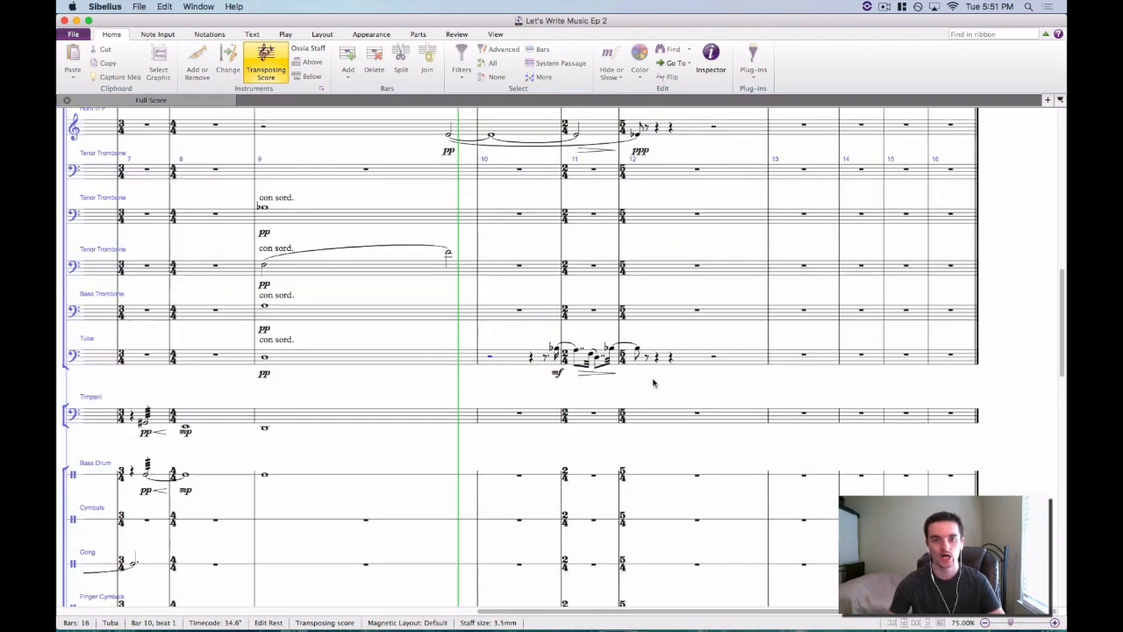
{"action": "key", "text": "Escape"}
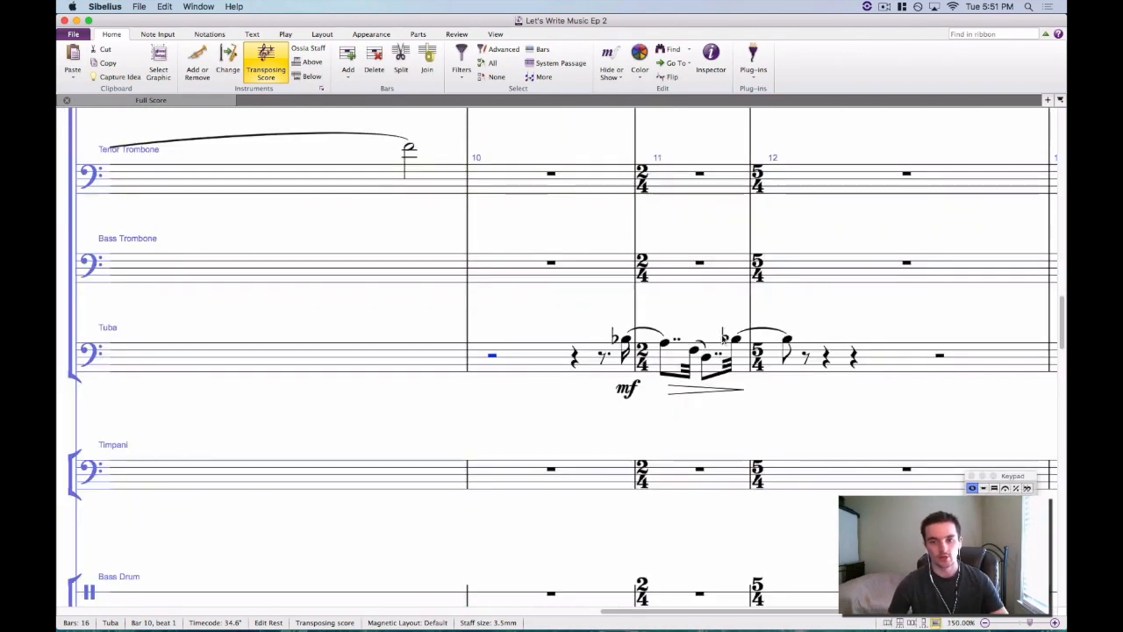
Add a p dynamic under the Tuba's first note in bar 12.
{"action": "left_click", "coordinate": [787, 340]}
{"action": "key", "text": "super+e"}
{"action": "key", "text": "super+p"}
{"action": "key", "text": "super+p"}
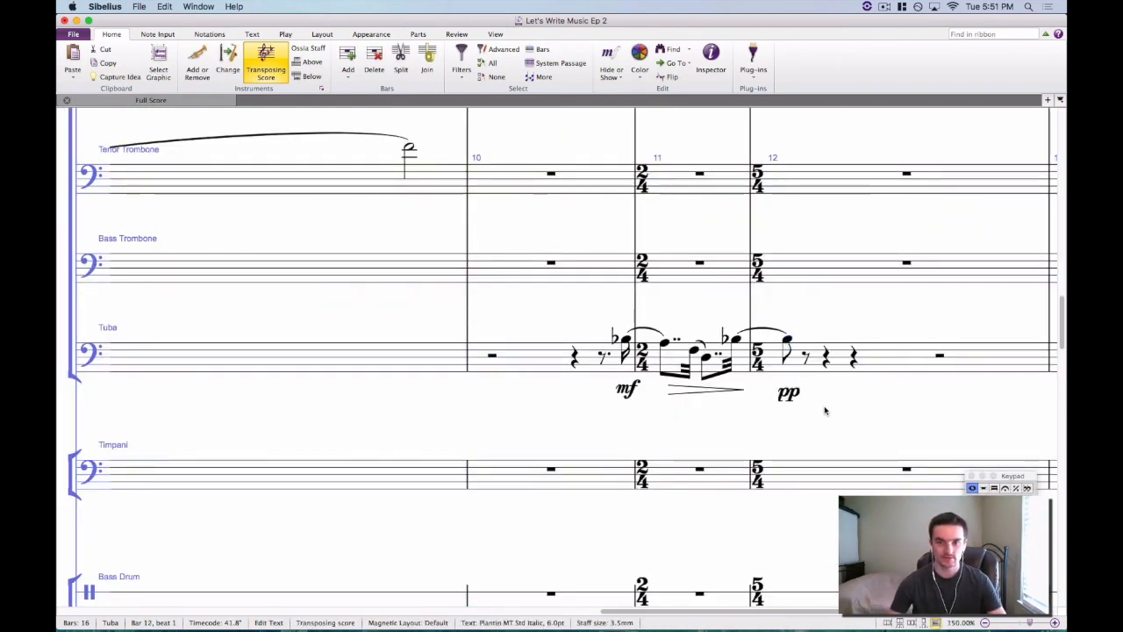
{"action": "key", "text": "super+z"}
{"action": "key", "text": "Escape"}
Play back the Horn and Tuba transition from bar 10 and examine the Tuba line in bars 10 to 12.
{"action": "left_click", "coordinate": [492, 355]}
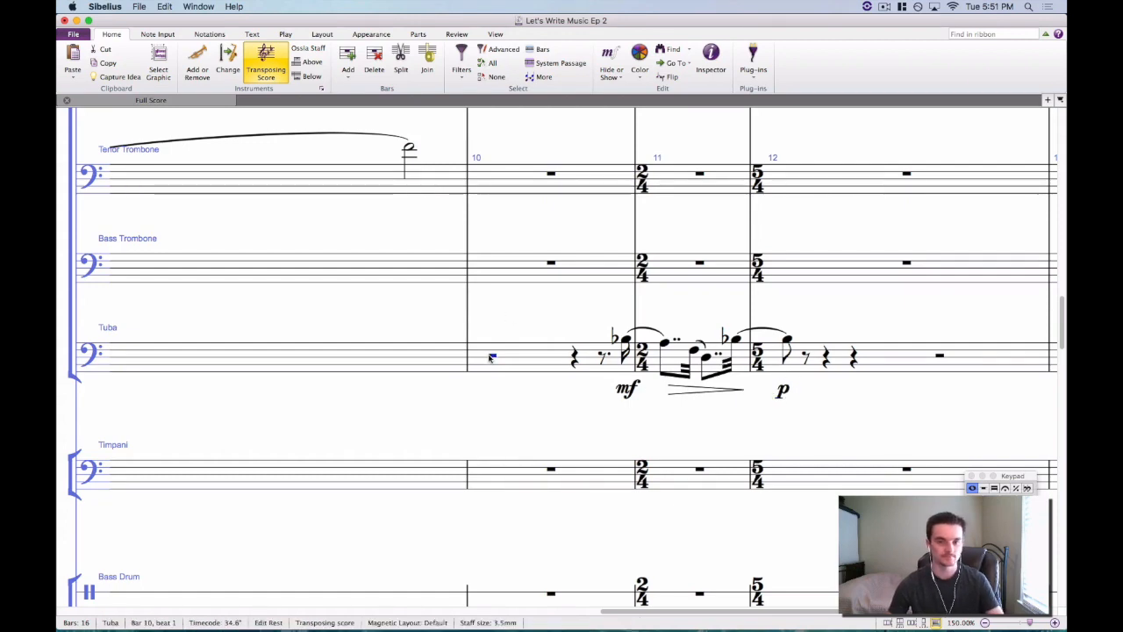
{"action": "key", "text": "p"}
{"action": "scroll", "coordinate": [580, 376], "scroll_direction": "up", "scroll_amount": 2}
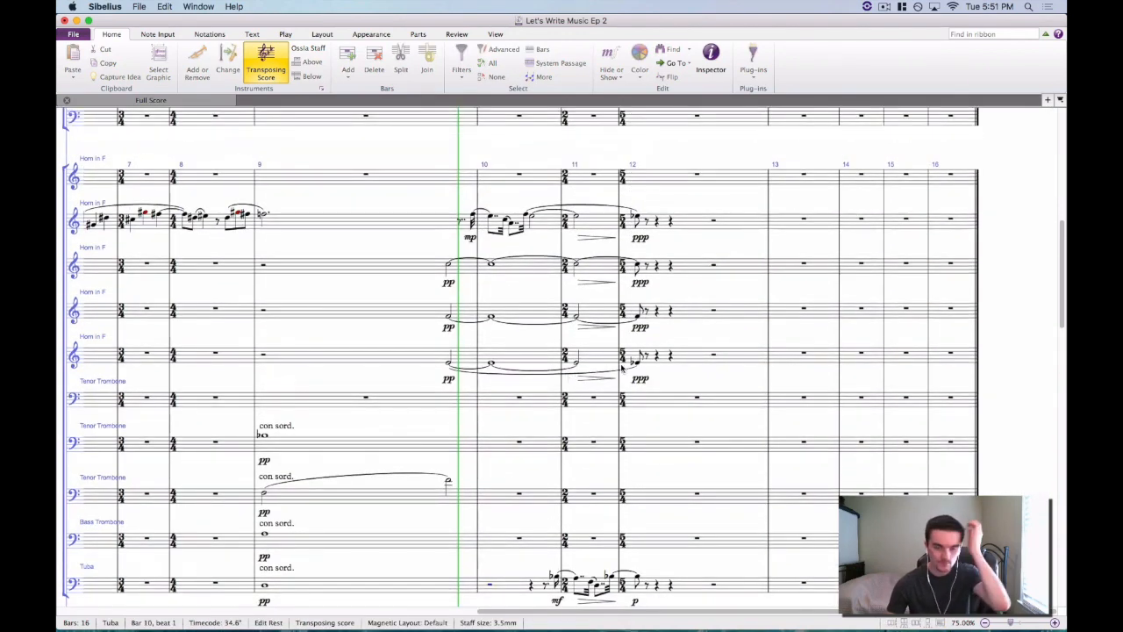
{"action": "scroll", "coordinate": [675, 362], "scroll_direction": "down", "scroll_amount": 1}
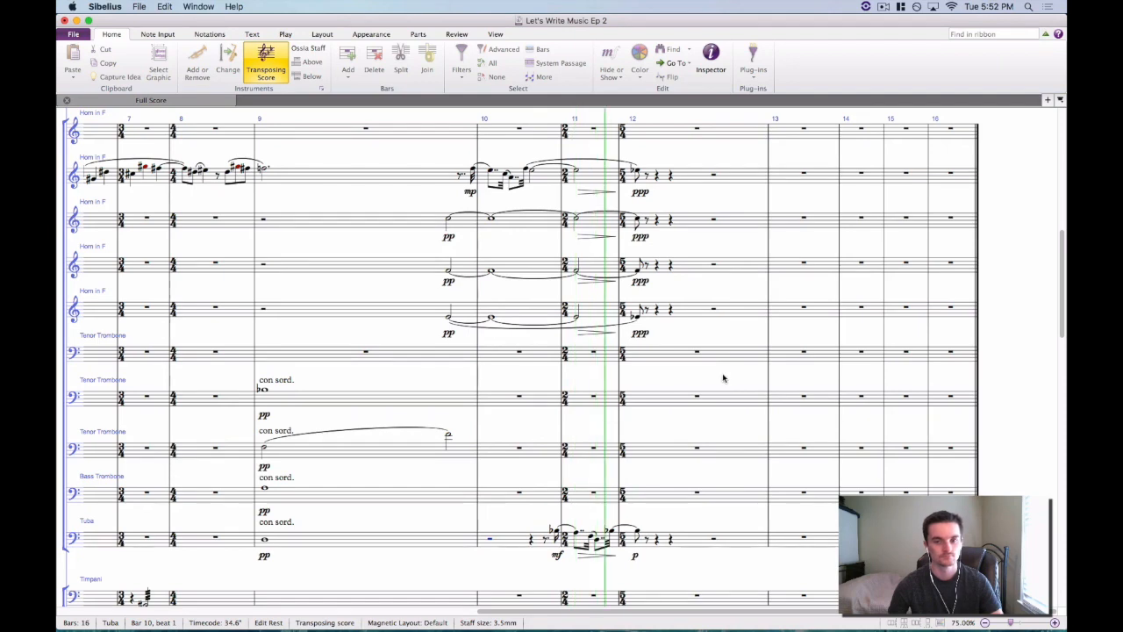
{"action": "key", "text": "space"}
{"action": "key", "text": "super+equal"}
{"action": "key", "text": "super+equal"}
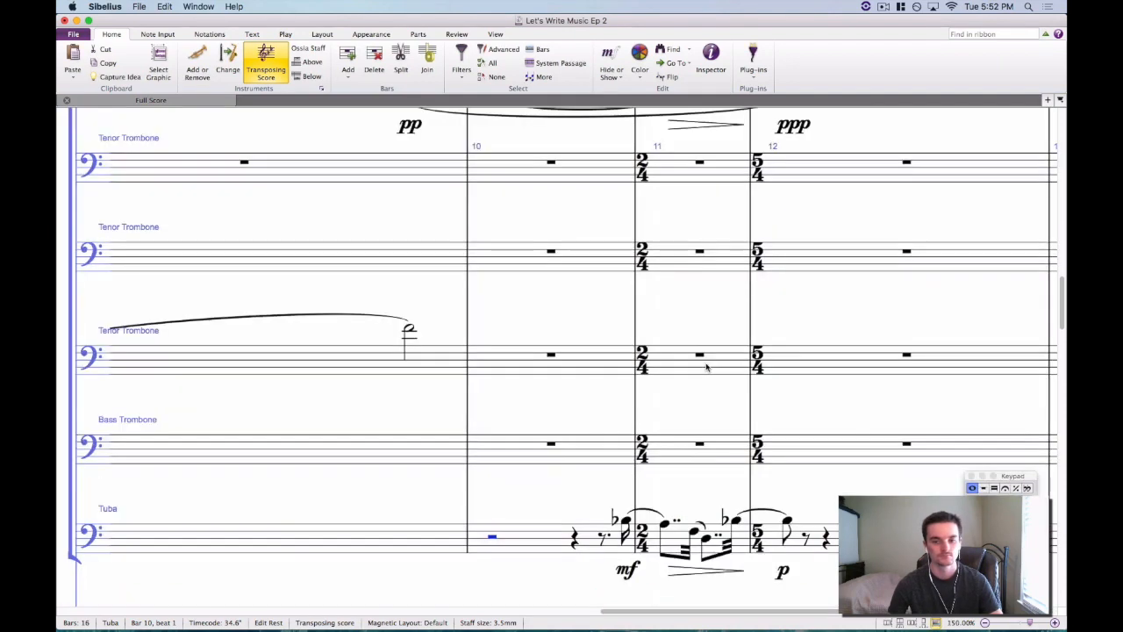
{"action": "scroll", "coordinate": [728, 399], "scroll_direction": "down", "scroll_amount": 3}
{"action": "left_click_drag", "start_coordinate": [699, 307], "coordinate": [604, 282]}
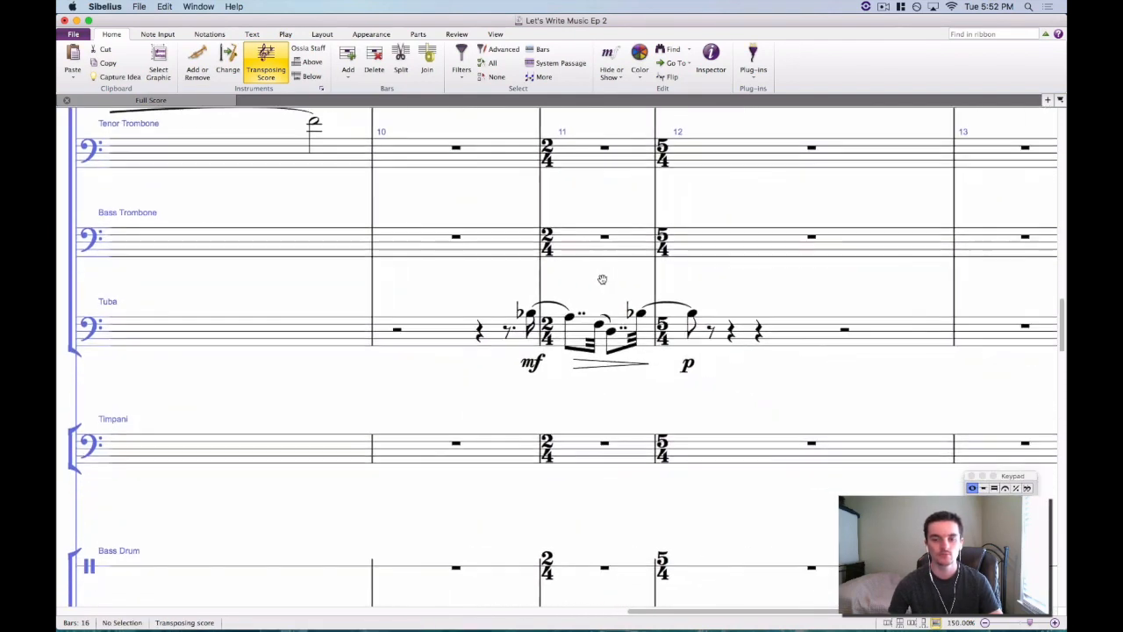
Shorten the Tuba's double-dotted D on beat 2 of bar 11 to a plain eighth note.
{"action": "left_click", "coordinate": [611, 331]}
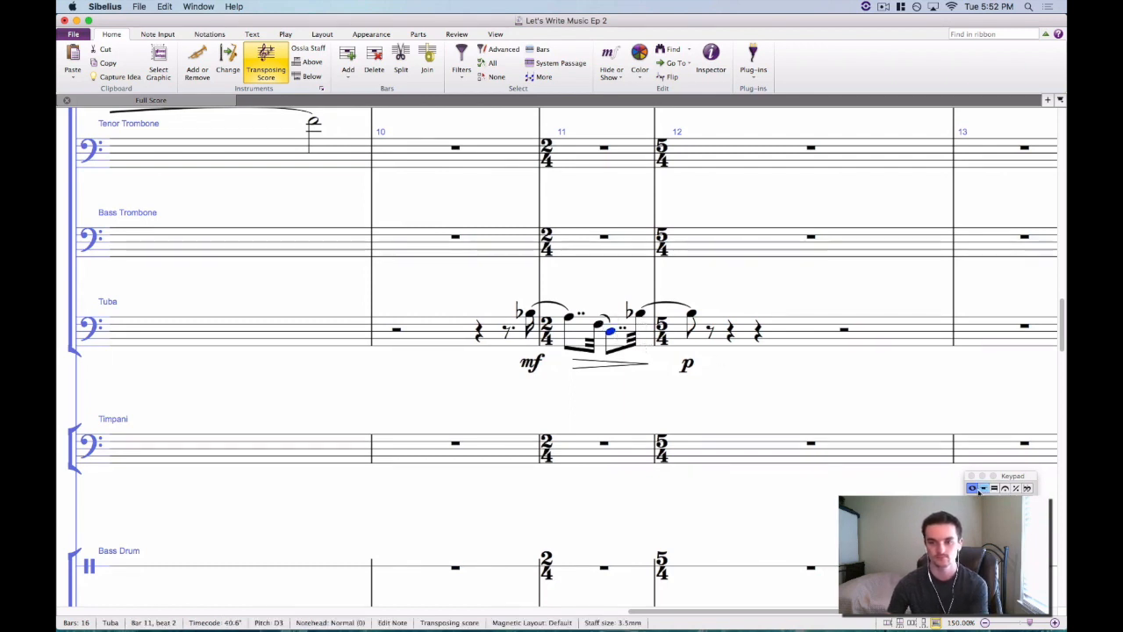
{"action": "key", "text": "KP_Decimal"}
{"action": "key", "text": "KP_Decimal"}
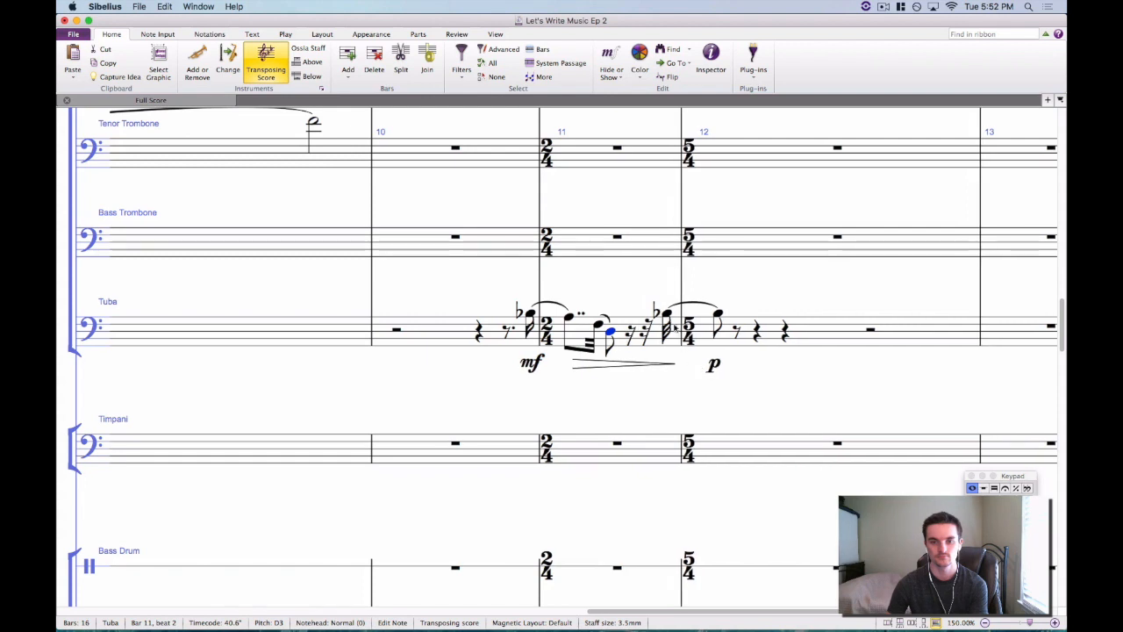
Delete the Tuba's B flats at the end of bar 11 and start of bar 12 with their slur and p, plus the diminuendo hairpin.
{"action": "left_click", "coordinate": [630, 335]}
{"action": "left_click", "coordinate": [719, 314], "text": "shift"}
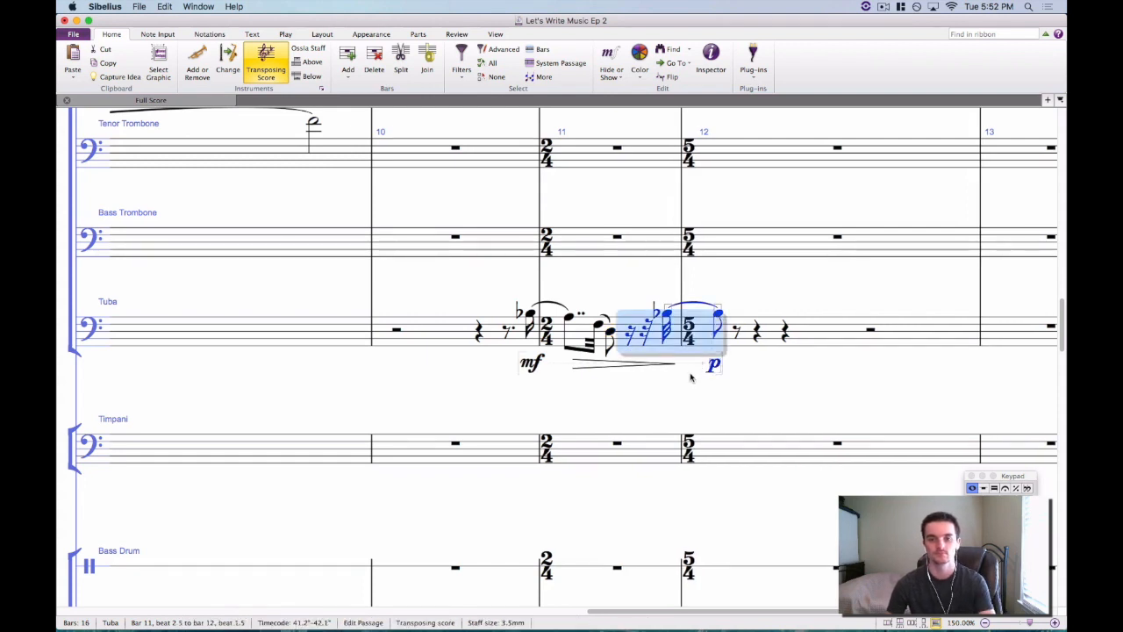
{"action": "key", "text": "Delete"}
{"action": "left_click", "coordinate": [601, 368]}
{"action": "key", "text": "Delete"}
Change the dynamic under the Tuba's B flat at the end of bar 10 to f.
{"action": "left_click", "coordinate": [520, 367]}
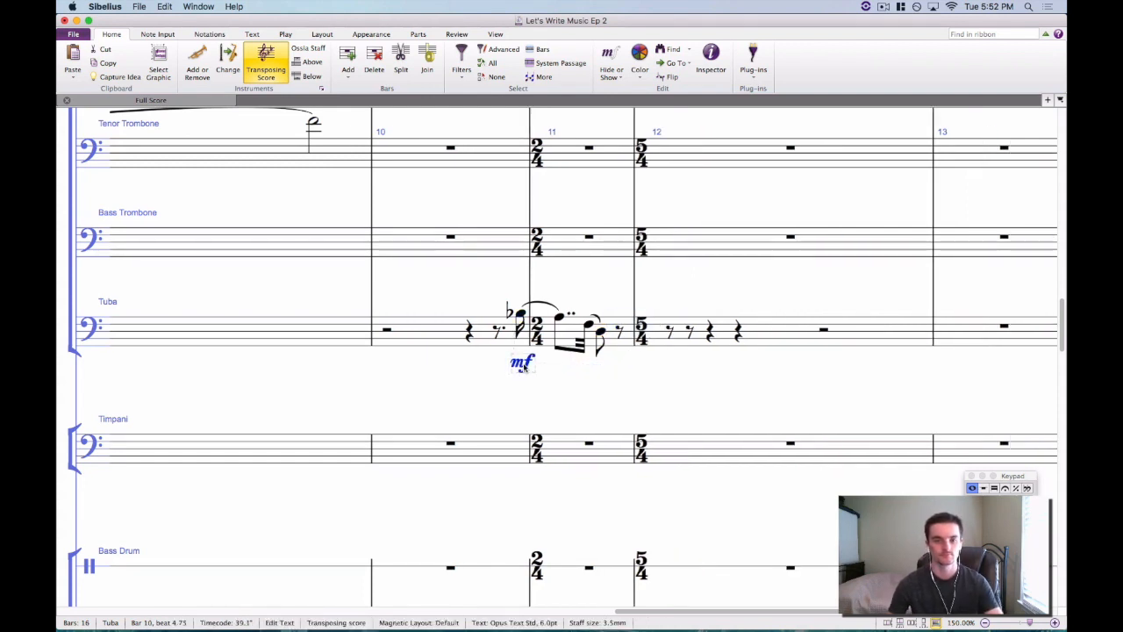
{"action": "key", "text": "BackSpace"}
{"action": "left_click", "coordinate": [555, 389]}
{"action": "key", "text": "super+minus"}
{"action": "key", "text": "super+minus"}
{"action": "key", "text": "super+minus"}
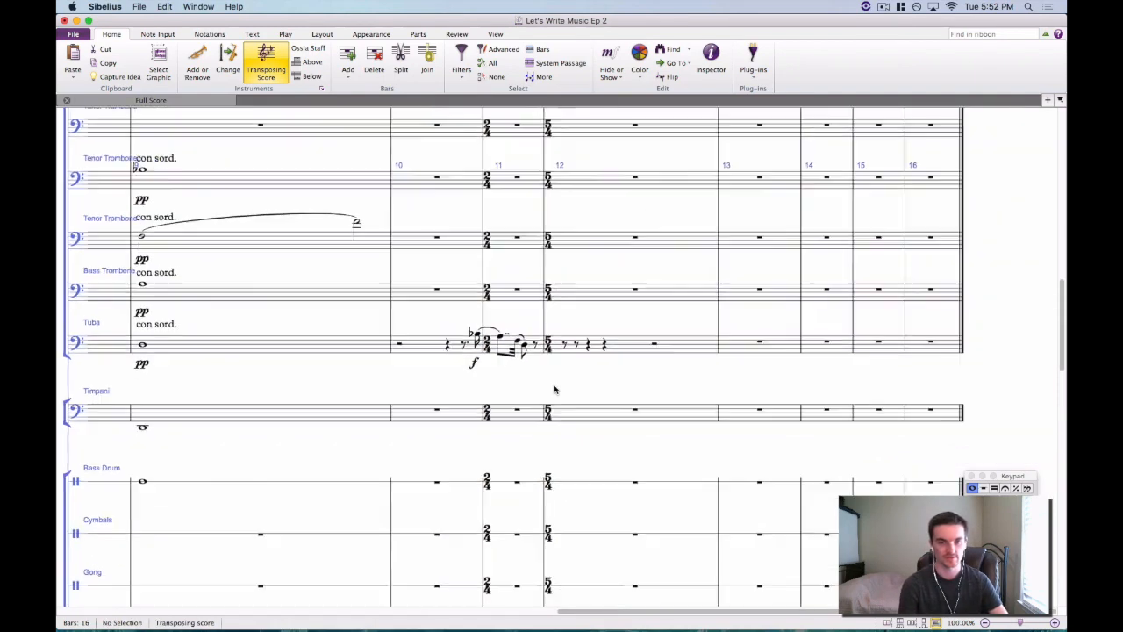
{"action": "scroll", "coordinate": [523, 355], "scroll_direction": "up", "scroll_amount": 5}
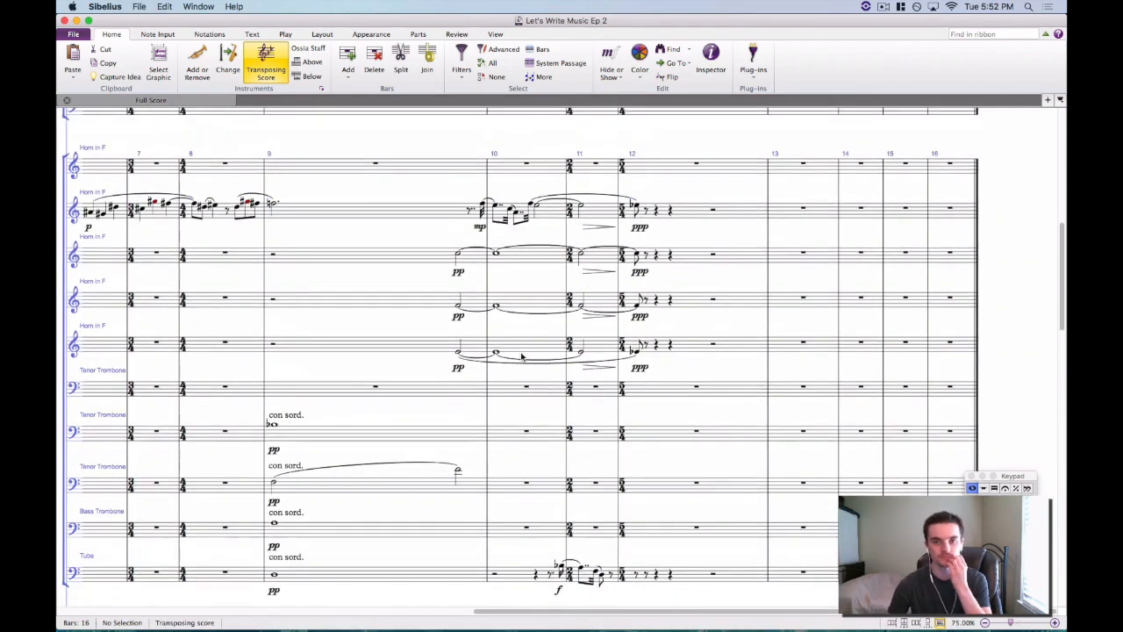
On the second horn staff, add a decrescendo hairpin under bar 10's last note and replace bar 11's hairpin with a p dynamic.
{"action": "scroll", "coordinate": [498, 251], "scroll_direction": "down", "scroll_amount": 1}
{"action": "scroll", "coordinate": [499, 251], "scroll_direction": "right", "scroll_amount": 1}
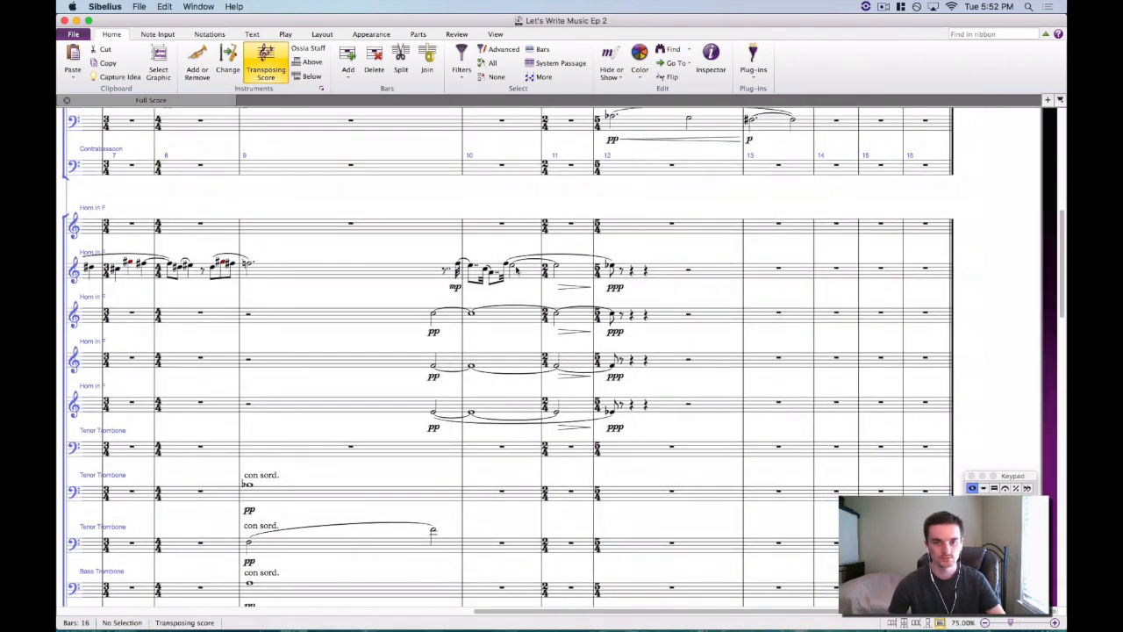
{"action": "left_click", "coordinate": [513, 266]}
{"action": "key", "text": "shift+h"}
{"action": "left_click", "coordinate": [556, 267]}
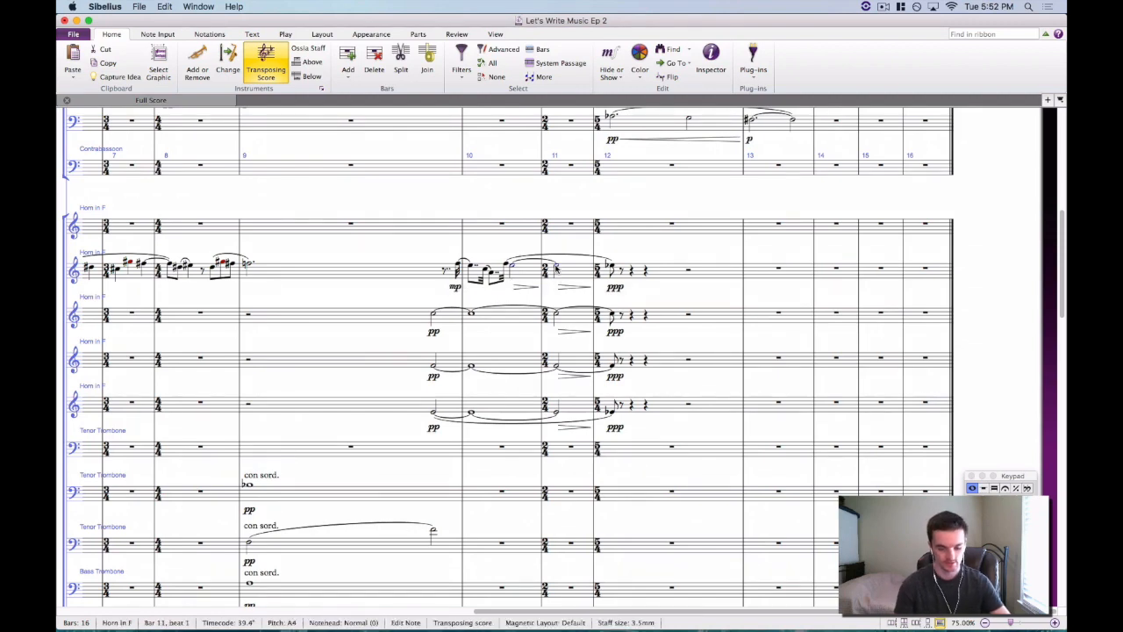
{"action": "key", "text": "super+e"}
{"action": "type", "text": "p"}
{"action": "key", "text": "Escape"}
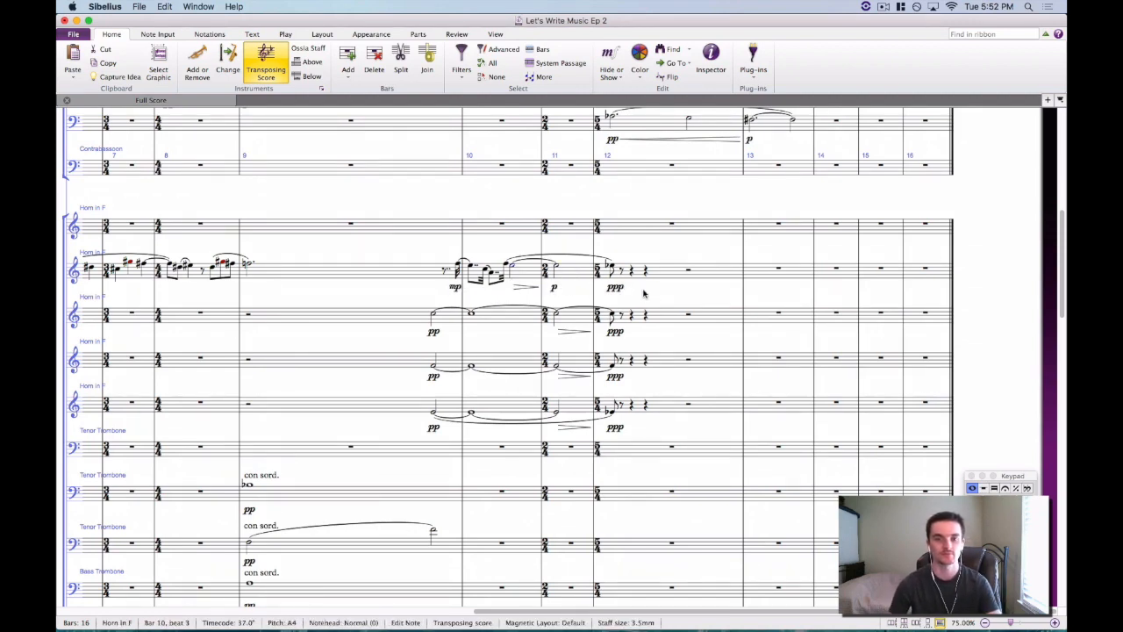
{"action": "key", "text": "Escape"}
Delete bar 11's decrescendo hairpins from all five string staves, along with the pp at the end of the contrabass bar.
{"action": "scroll", "coordinate": [660, 295], "scroll_direction": "down", "scroll_amount": 1}
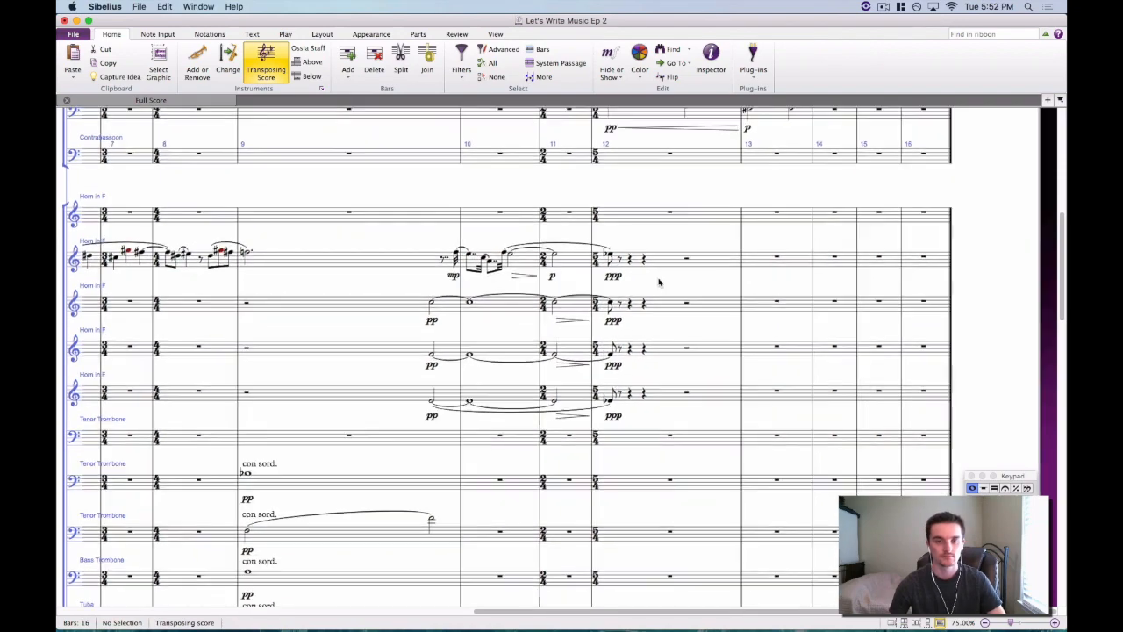
{"action": "scroll", "coordinate": [647, 389], "scroll_direction": "down", "scroll_amount": 15}
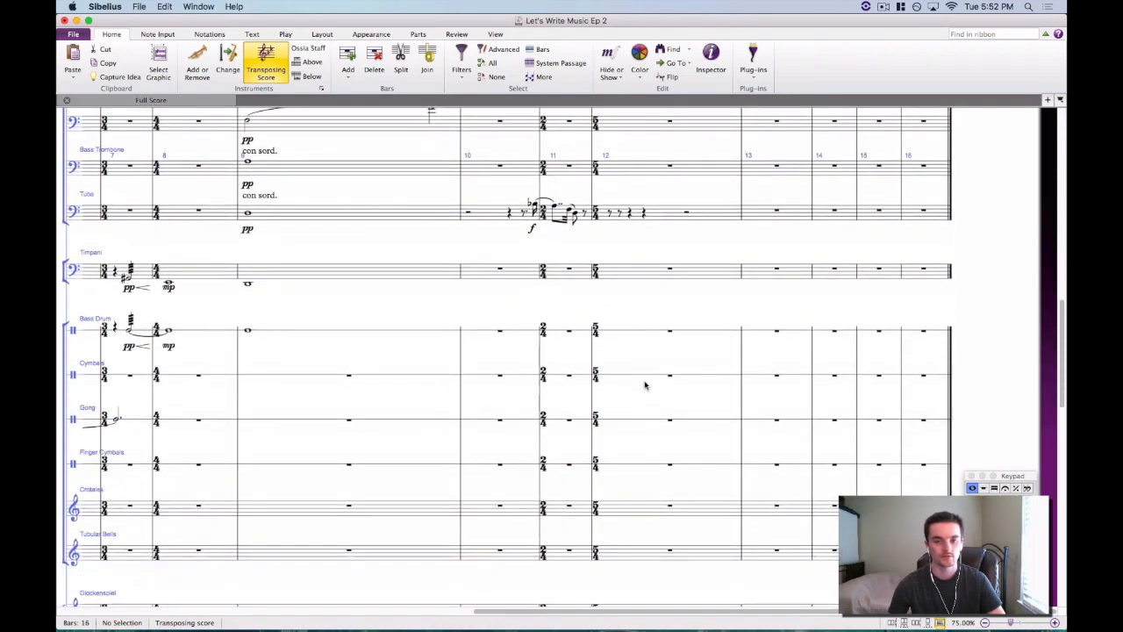
{"action": "scroll", "coordinate": [640, 383], "scroll_direction": "down", "scroll_amount": 8}
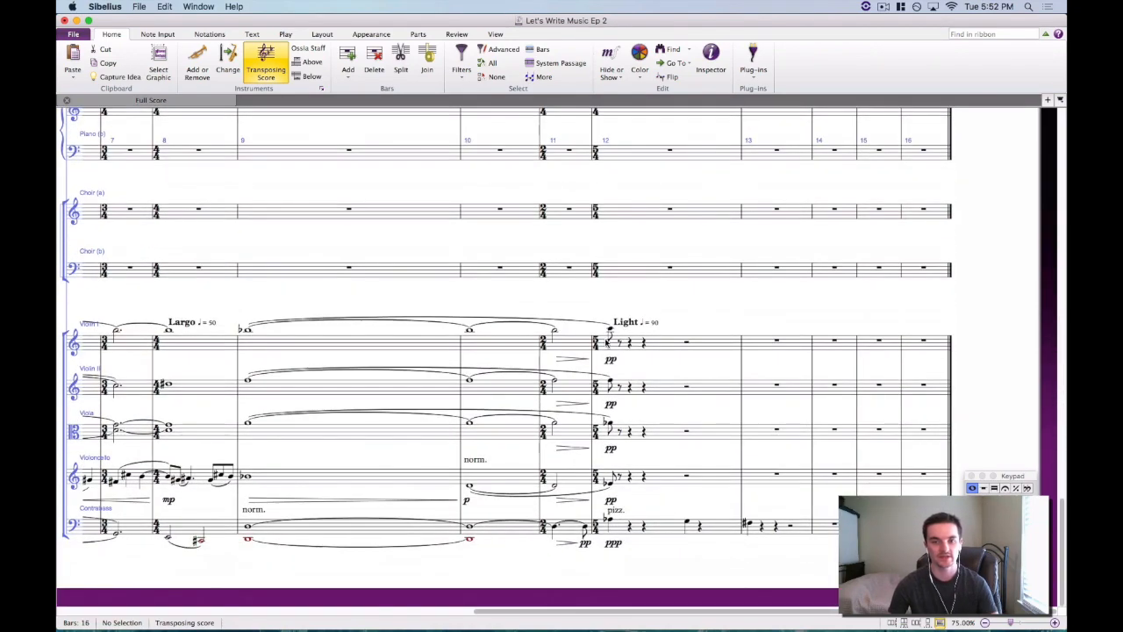
{"action": "left_click", "coordinate": [570, 359]}
{"action": "key", "text": "Delete"}
{"action": "left_click", "coordinate": [570, 405]}
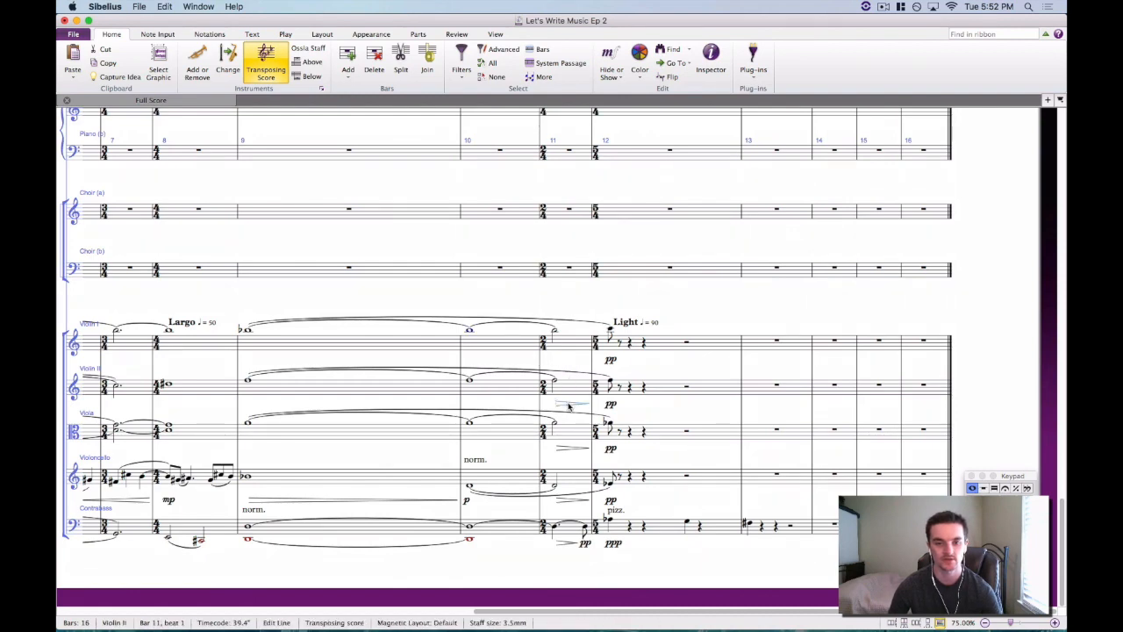
{"action": "key", "text": "Delete"}
{"action": "left_click", "coordinate": [574, 451]}
{"action": "key", "text": "Delete"}
{"action": "left_click", "coordinate": [570, 501]}
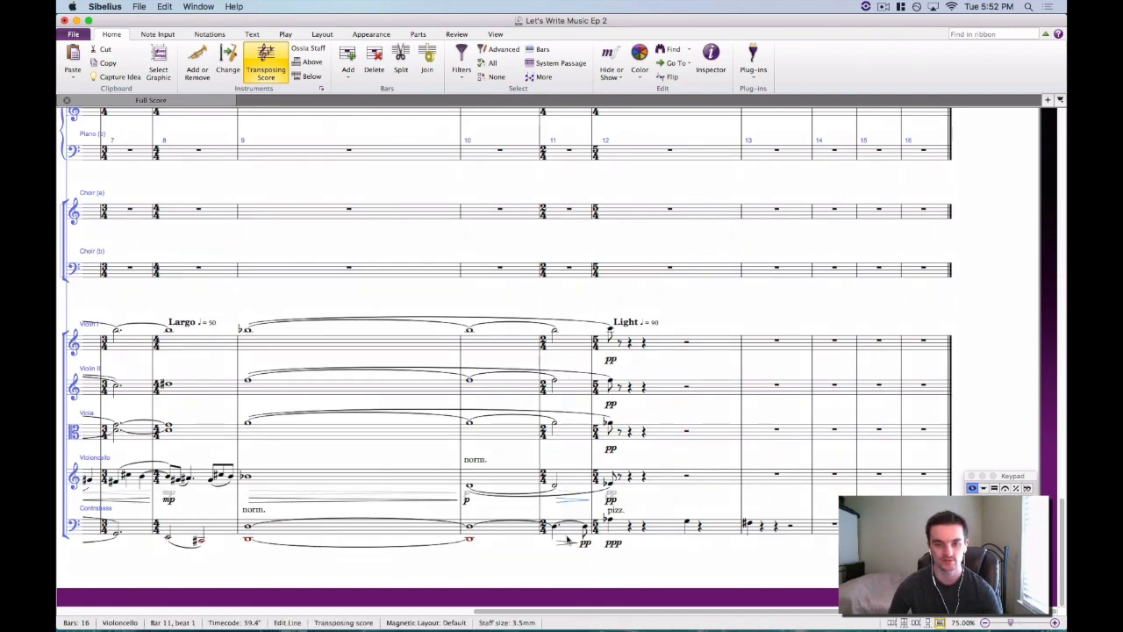
{"action": "key", "text": "Delete"}
{"action": "left_click", "coordinate": [577, 545]}
{"action": "key", "text": "Delete"}
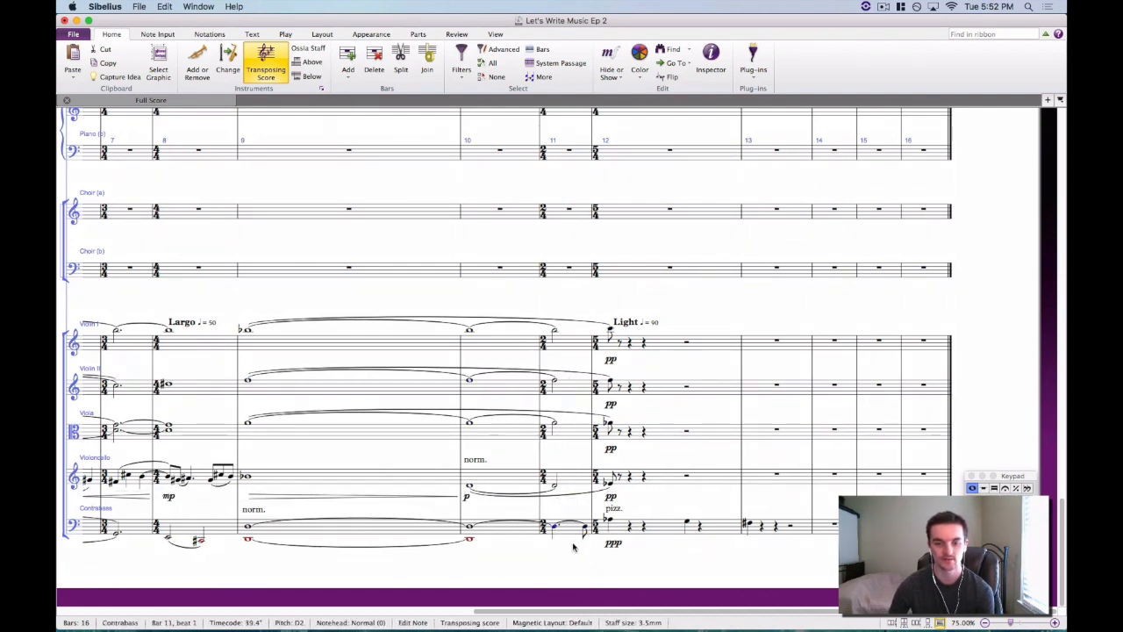
{"action": "left_click", "coordinate": [597, 555]}
Delete the pp dynamics at the start of bar 12 from the Violoncello, Viola, Violin II and Violin I staves.
{"action": "left_click", "coordinate": [619, 497]}
{"action": "key", "text": "Delete"}
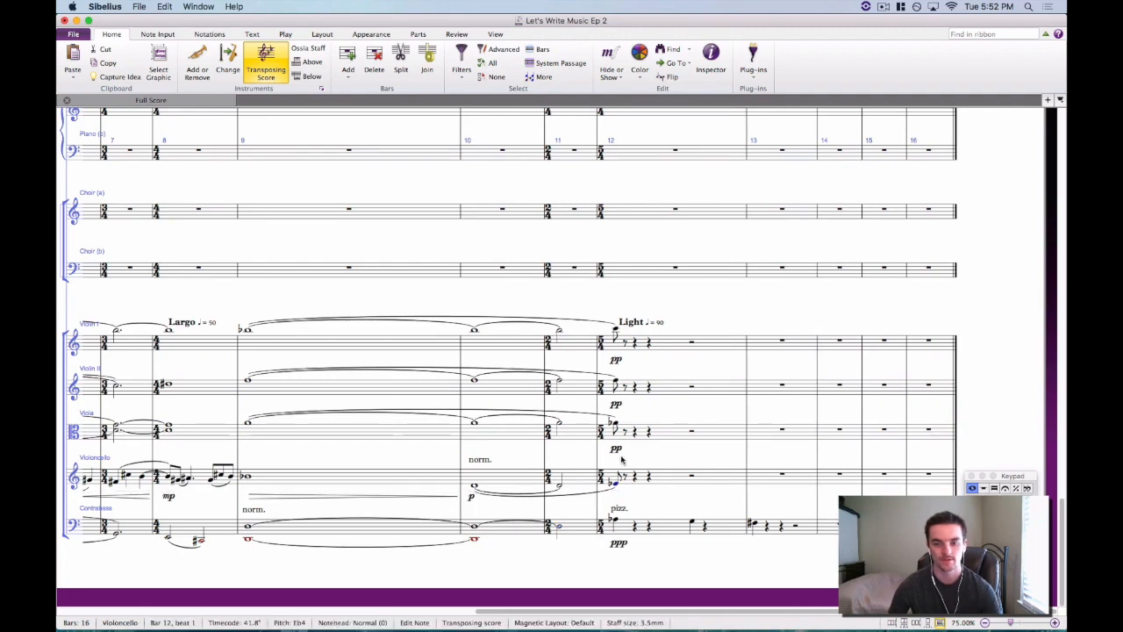
{"action": "left_click", "coordinate": [619, 449]}
{"action": "key", "text": "Delete"}
{"action": "left_click", "coordinate": [618, 404]}
{"action": "key", "text": "Delete"}
{"action": "left_click", "coordinate": [616, 359]}
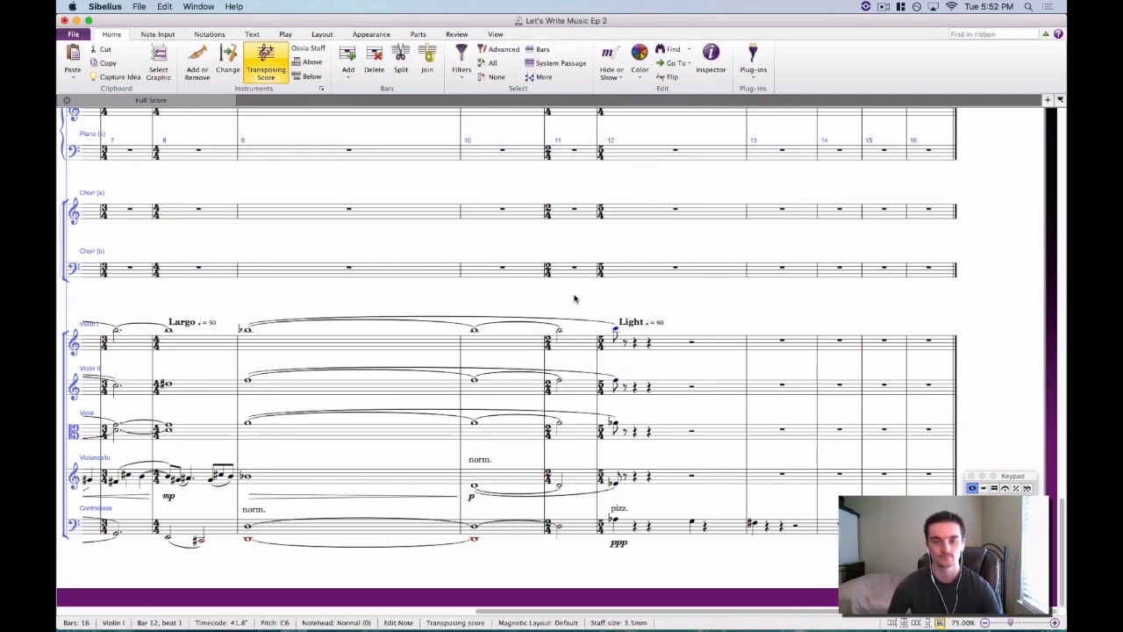
{"action": "key", "text": "Delete"}
Play the score back from the start of bar 9.
{"action": "scroll", "coordinate": [591, 281], "scroll_direction": "left", "scroll_amount": 4}
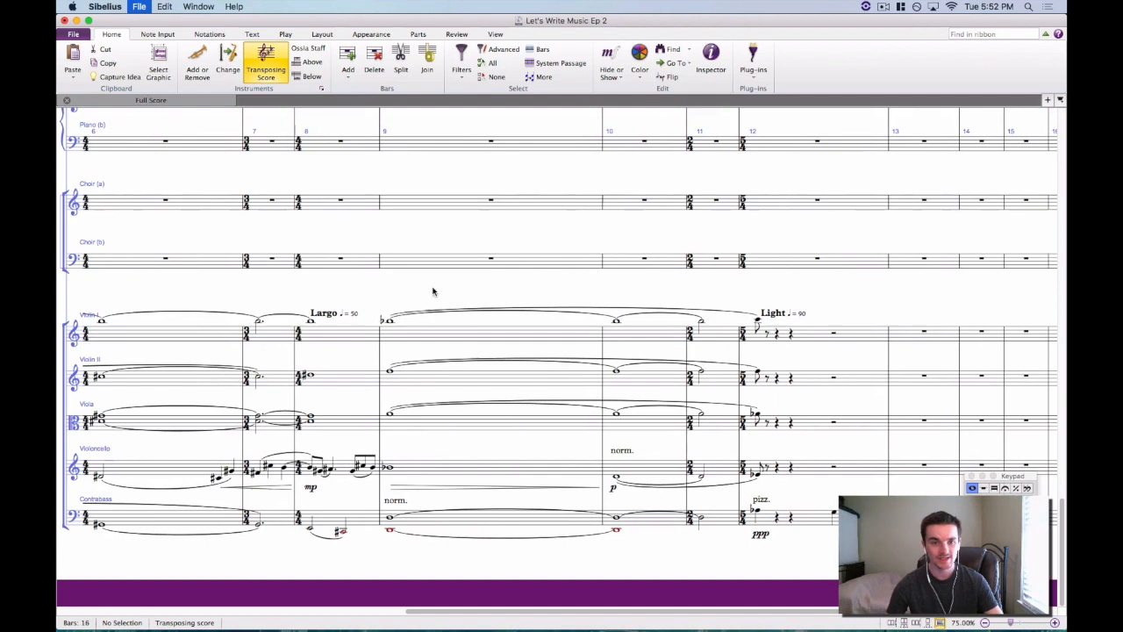
{"action": "left_click", "coordinate": [391, 322]}
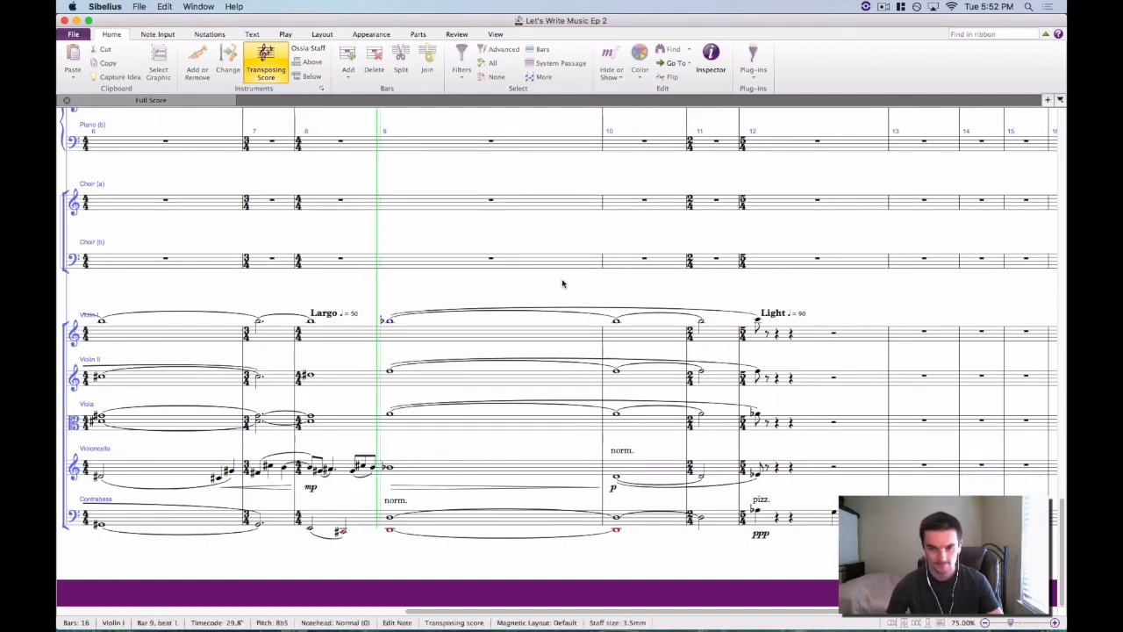
{"action": "key", "text": "XF86AudioRaiseVolume"}
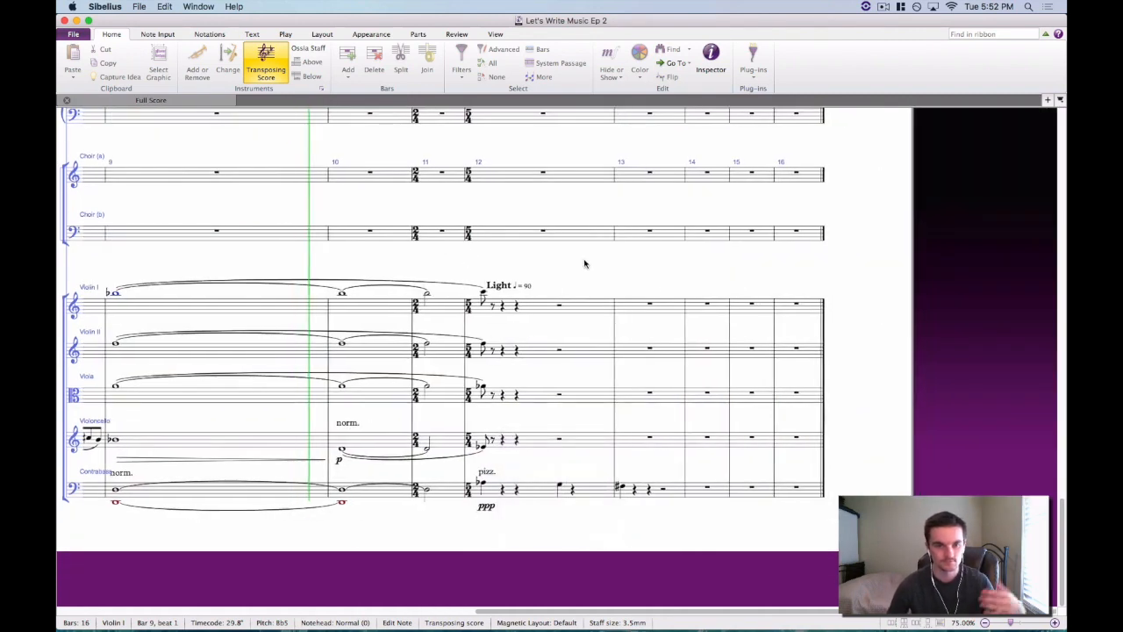
{"action": "left_click_drag", "start_coordinate": [558, 270], "coordinate": [707, 261]}
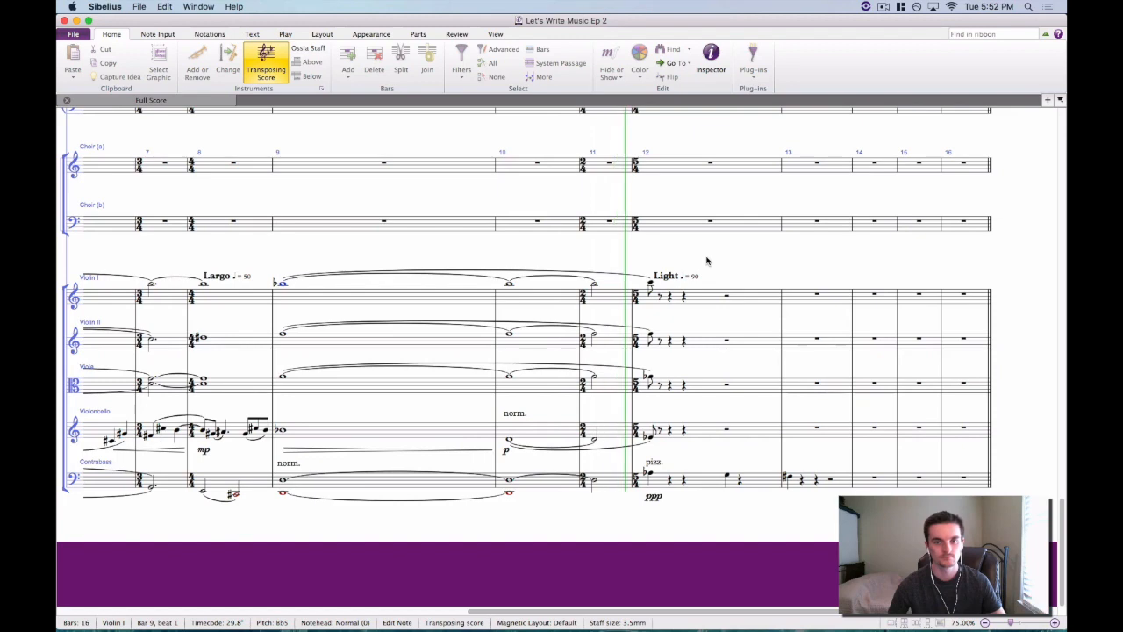
{"action": "key", "text": "space"}
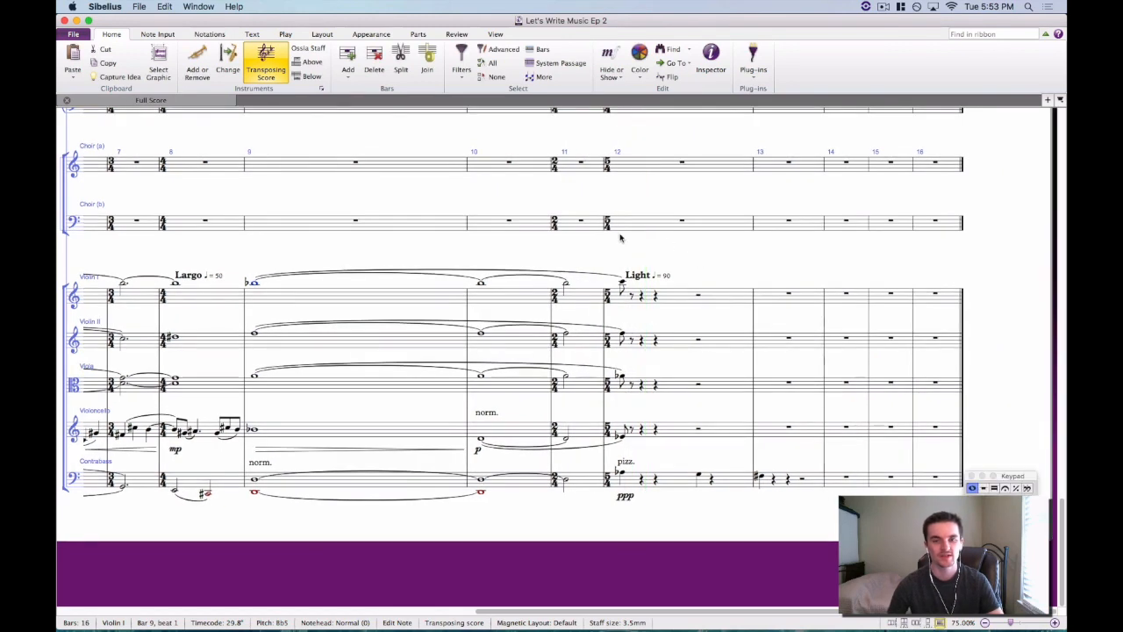
Select bars 9 to 12 on the Violin I through Violoncello staves and play back the selected passage.
{"action": "left_click_drag", "start_coordinate": [567, 255], "coordinate": [630, 228]}
{"action": "left_click", "coordinate": [457, 270]}
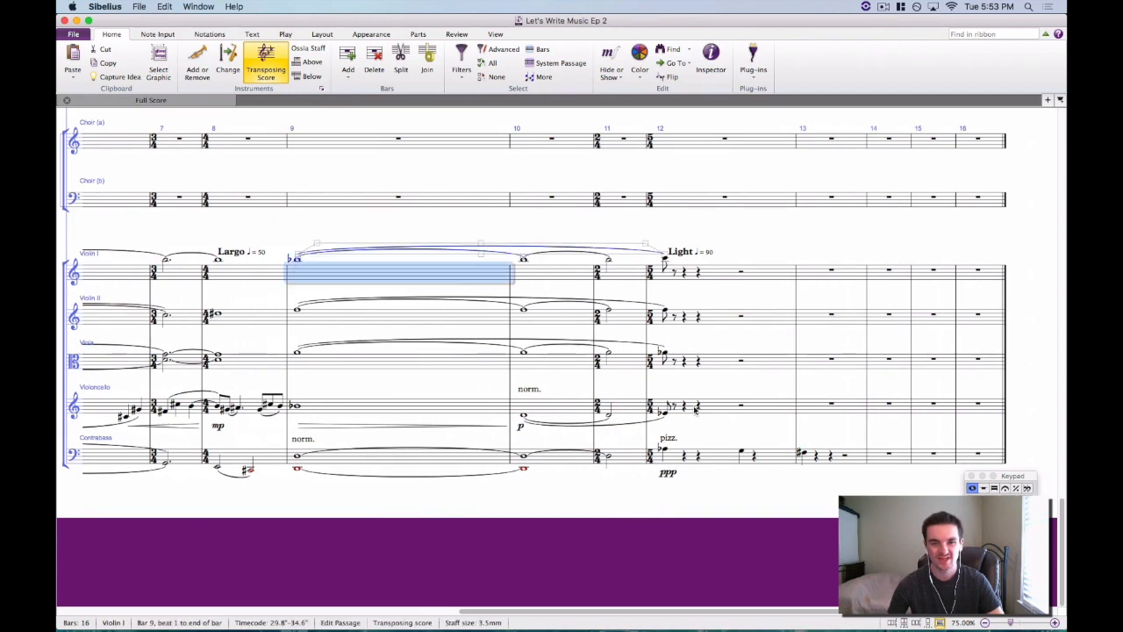
{"action": "left_click", "coordinate": [721, 409], "text": "shift"}
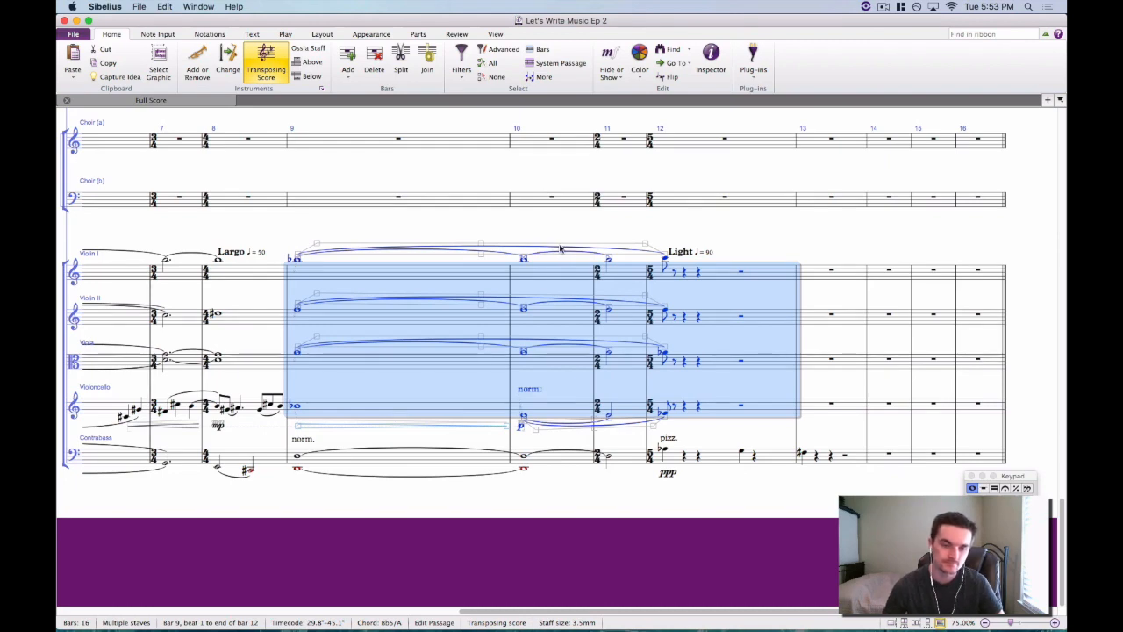
{"action": "key", "text": "p"}
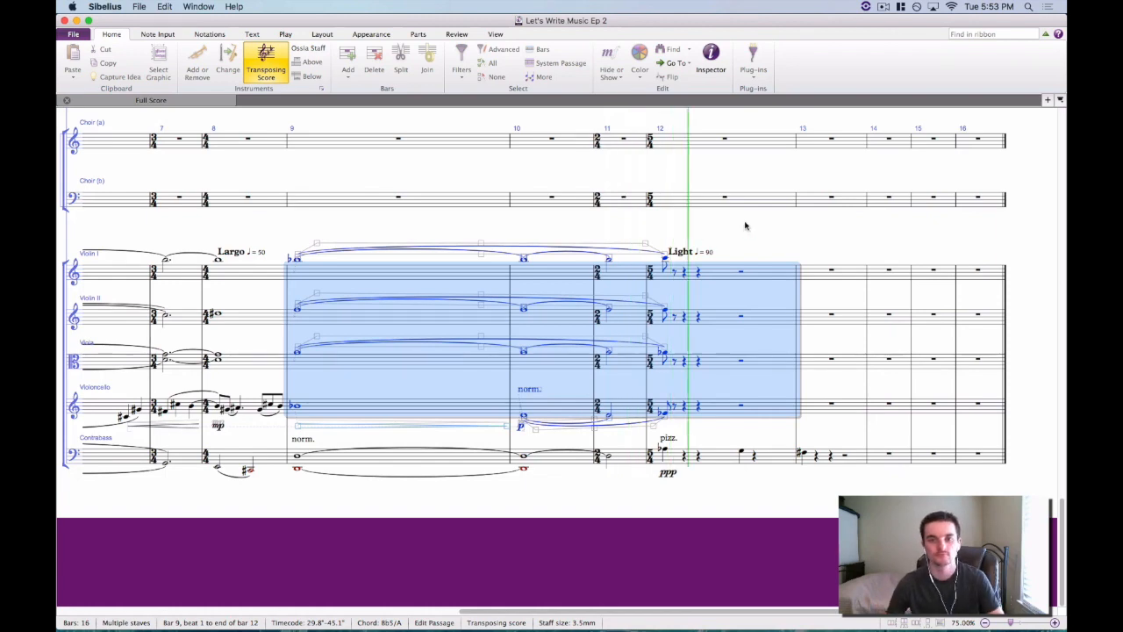
{"action": "key", "text": "space"}
{"action": "key", "text": "Escape"}
Add a pp dynamic to the Violin I note on the first beat of bar 12.
{"action": "left_click", "coordinate": [665, 263]}
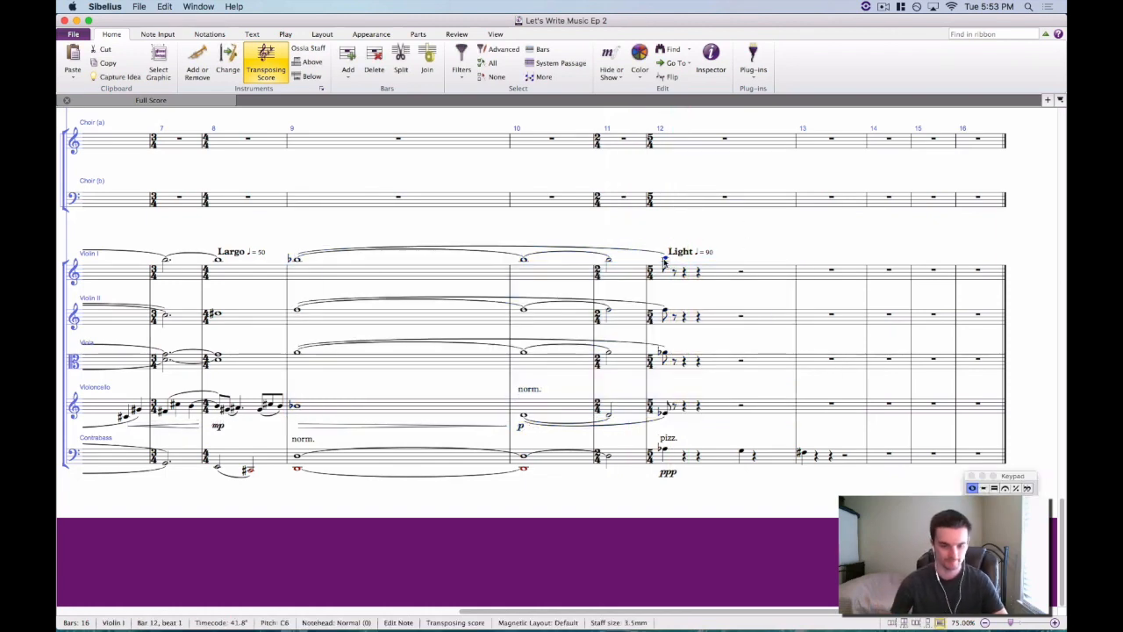
{"action": "key", "text": "super+e"}
{"action": "type", "text": "pp"}
{"action": "key", "text": "Escape"}
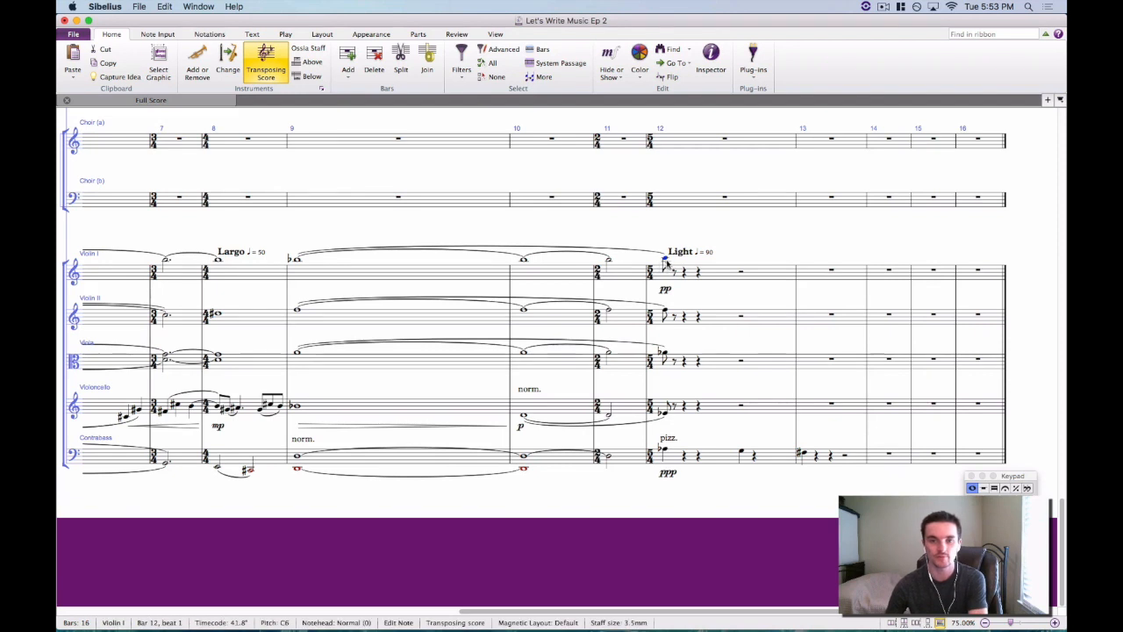
Lengthen the first note of bar 12 to a quarter note in both violins, the viola and the cello.
{"action": "left_click", "coordinate": [673, 312]}
{"action": "key", "text": "alt+Down"}
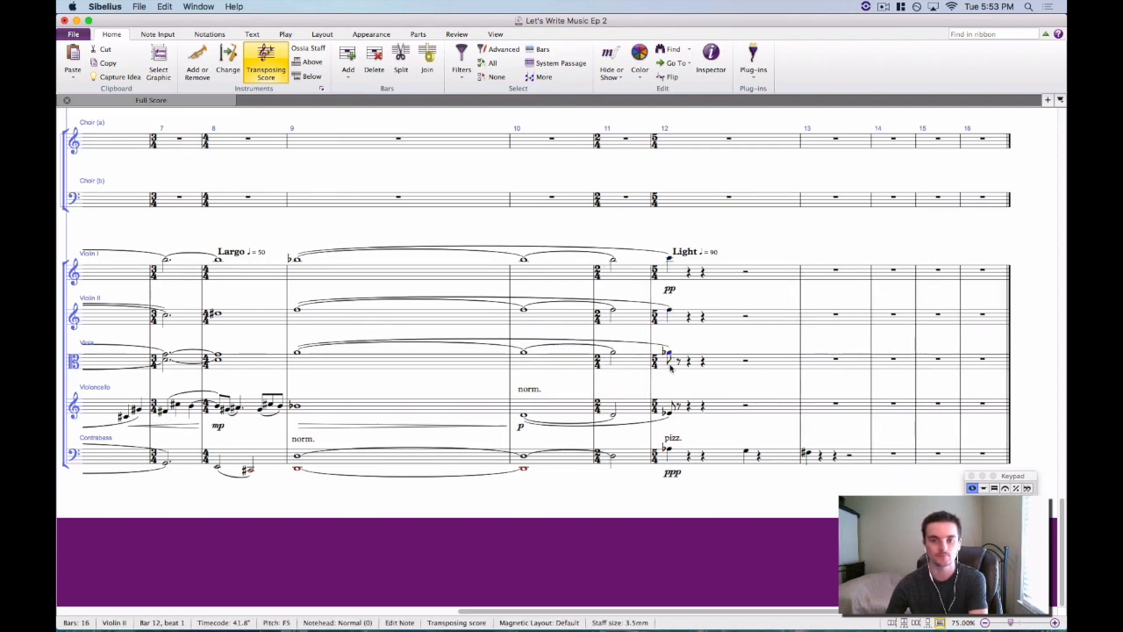
{"action": "key", "text": "alt+Down"}
Copy Violin I's bar 12 pp dynamic to the first note of the same bar in Violin II, Viola and Violoncello.
{"action": "left_click", "coordinate": [672, 293]}
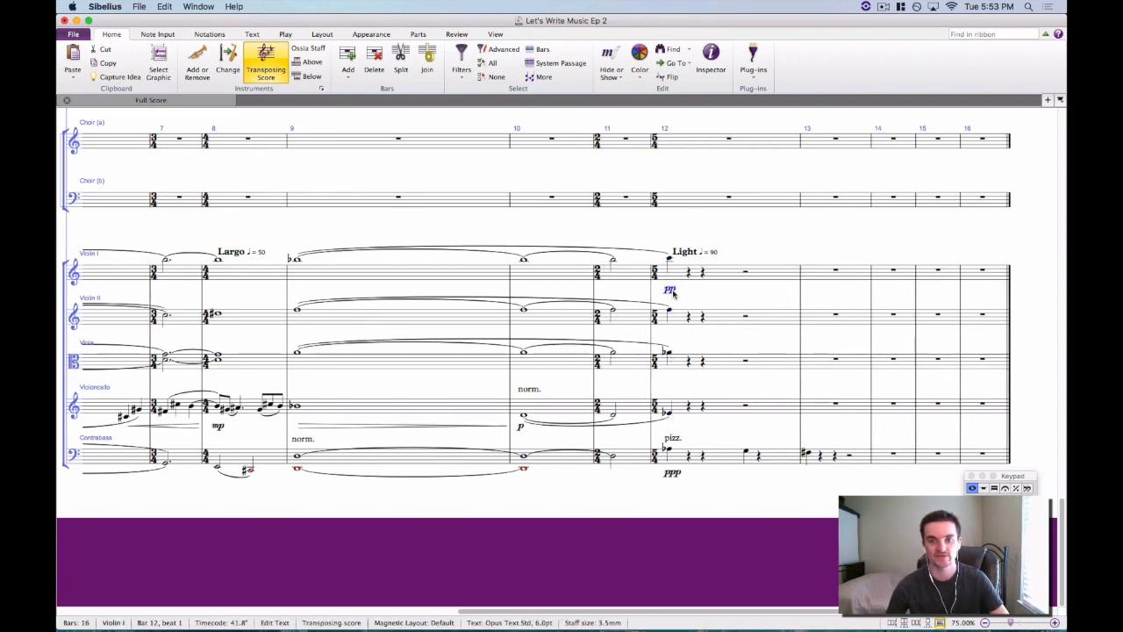
{"action": "left_click", "coordinate": [669, 316], "text": "alt"}
{"action": "left_click", "coordinate": [669, 353], "text": "alt"}
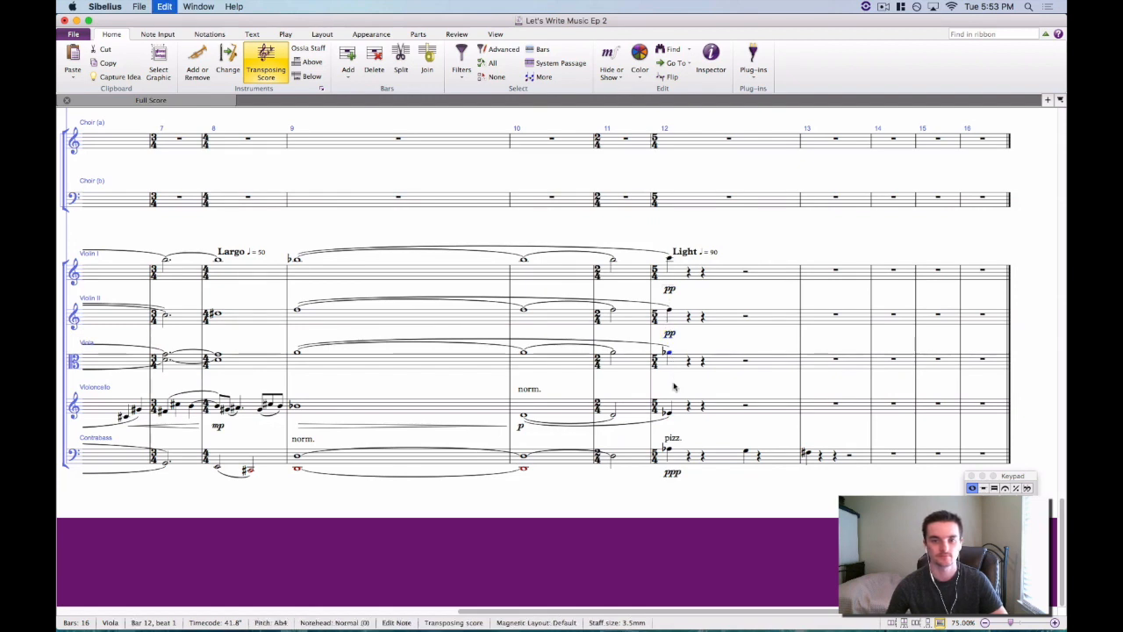
{"action": "left_click", "coordinate": [672, 419], "text": "alt"}
{"action": "key", "text": "Escape"}
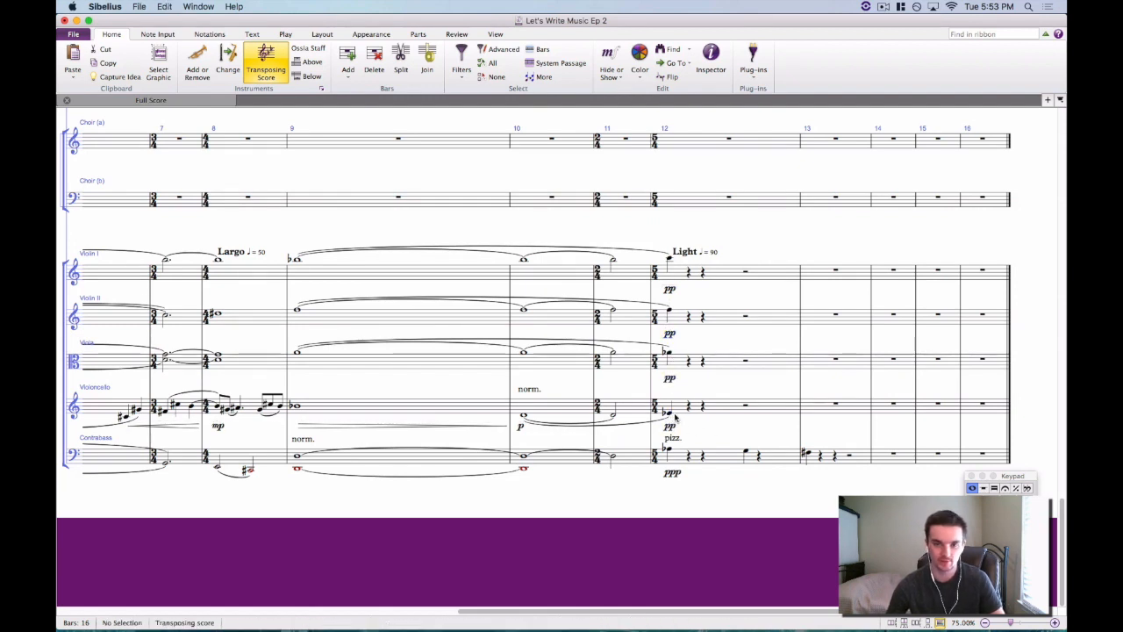
Add a decrescendo hairpin under the first note of bar 12 in the Violoncello, Viola, Violin II and Violin I staves.
{"action": "left_click", "coordinate": [670, 414]}
{"action": "key", "text": "shift+h"}
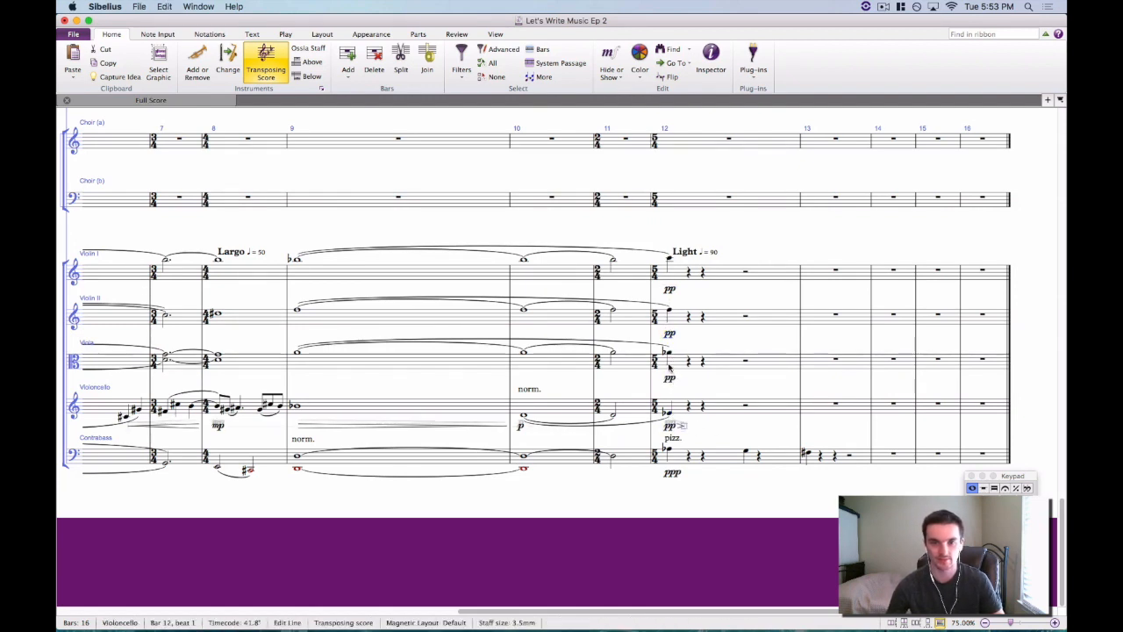
{"action": "left_click", "coordinate": [670, 354]}
{"action": "key", "text": "shift+h"}
{"action": "left_click", "coordinate": [670, 311]}
{"action": "key", "text": "shift+h"}
{"action": "left_click", "coordinate": [670, 259]}
{"action": "key", "text": "shift+h"}
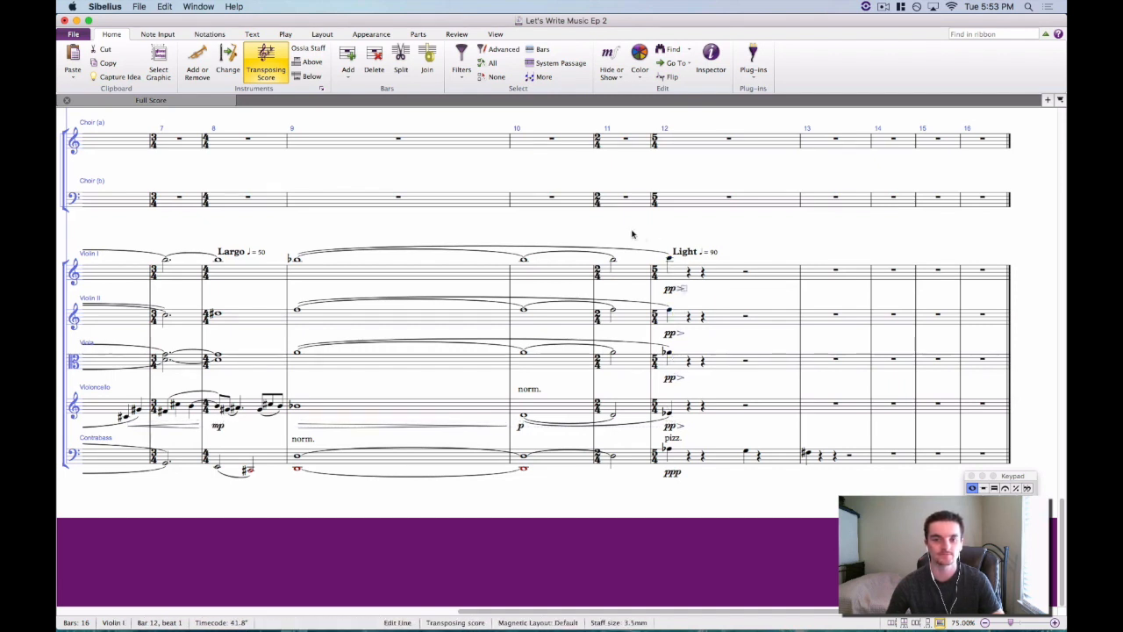
{"action": "key", "text": "Escape"}
Play back the revised string ending from bar 9 into bar 13.
{"action": "left_click", "coordinate": [377, 253]}
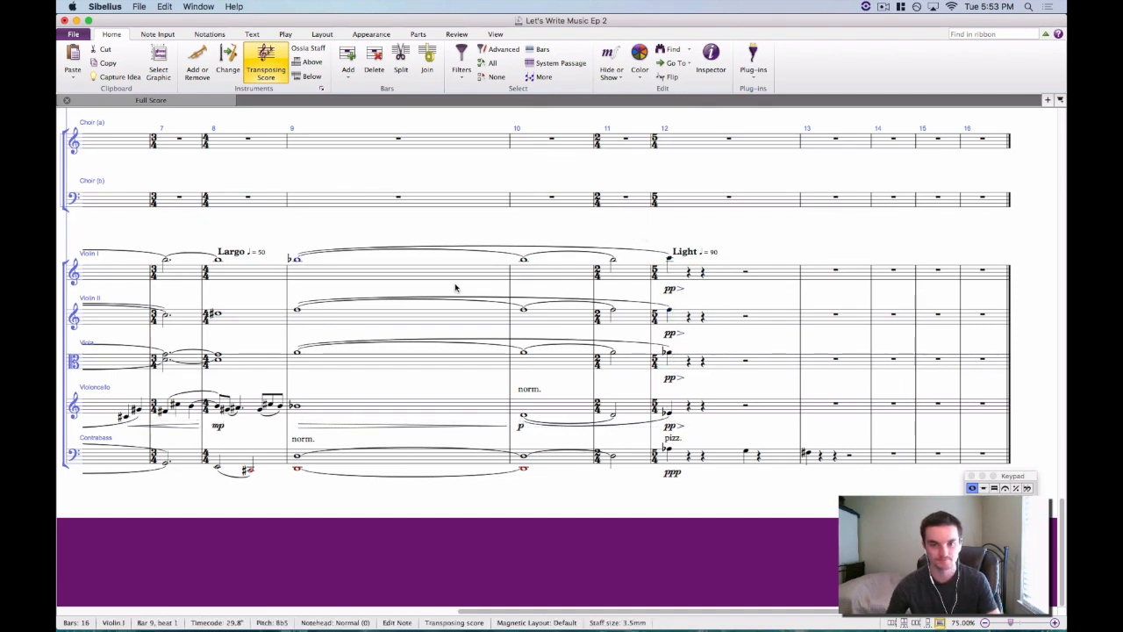
{"action": "key", "text": "space"}
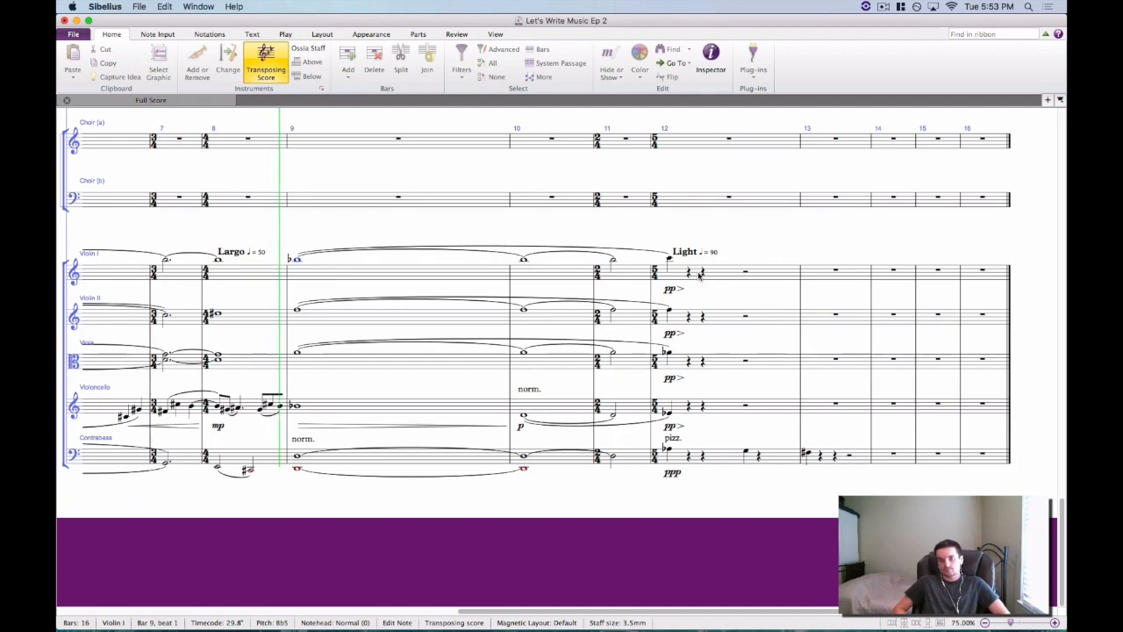
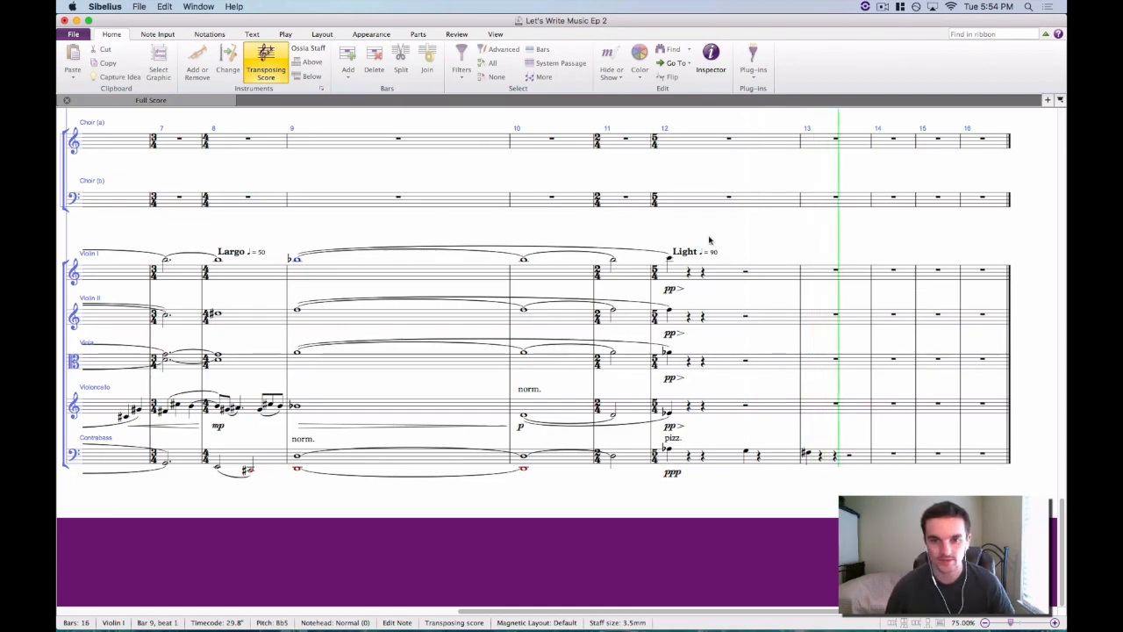
{"action": "key", "text": "space"}
{"action": "left_click_drag", "start_coordinate": [672, 230], "coordinate": [597, 216]}
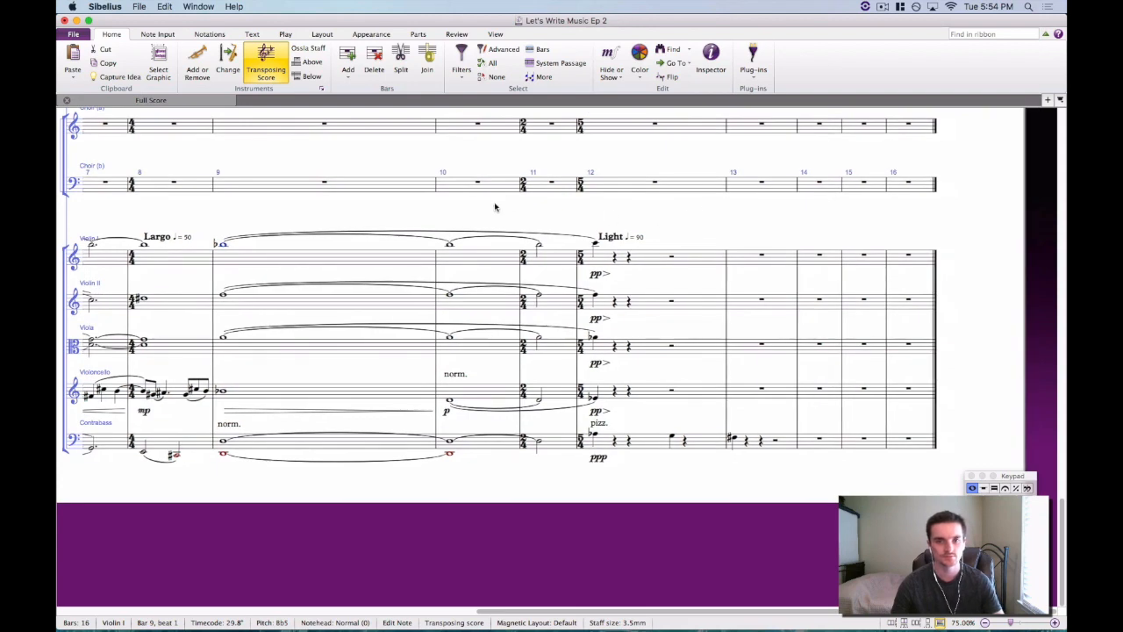
Review the celesta, percussion and low brass parts around bars 9 to 12, ending at the tuba figure.
{"action": "scroll", "coordinate": [495, 208], "scroll_direction": "up", "scroll_amount": 10}
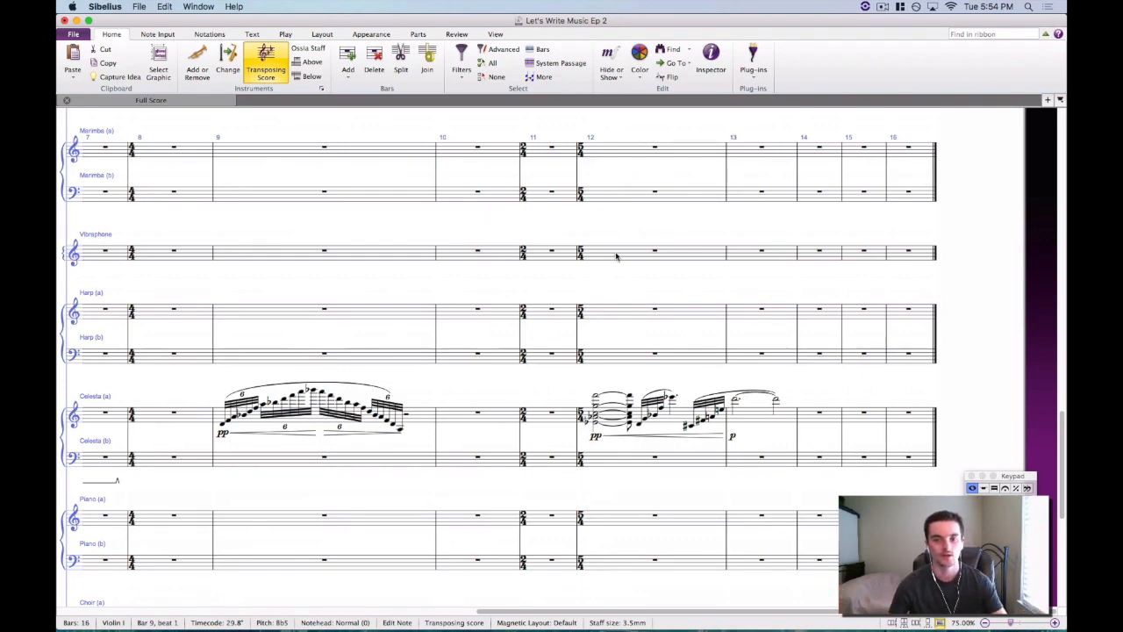
{"action": "scroll", "coordinate": [616, 254], "scroll_direction": "up", "scroll_amount": 5}
{"action": "scroll", "coordinate": [616, 253], "scroll_direction": "down", "scroll_amount": 3}
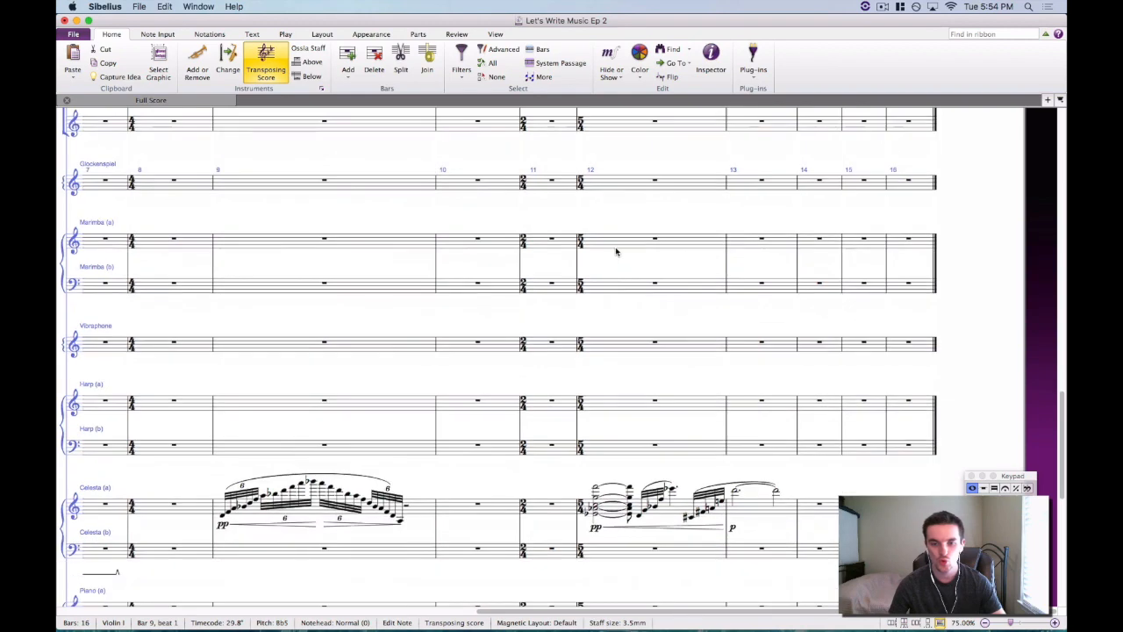
{"action": "scroll", "coordinate": [616, 252], "scroll_direction": "up", "scroll_amount": 10}
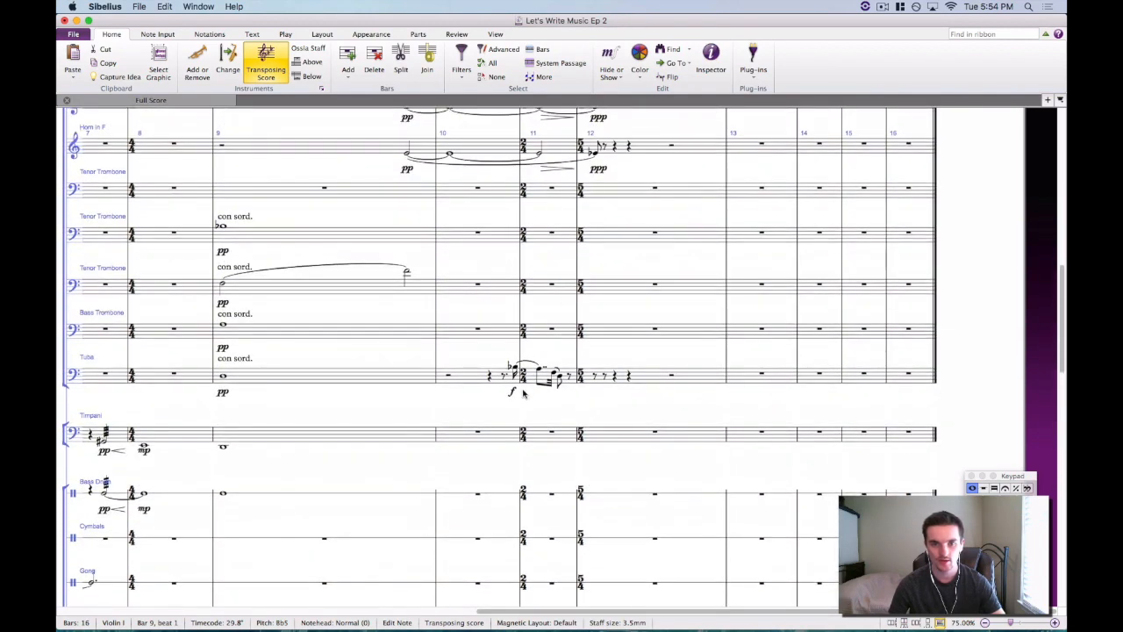
{"action": "left_click_drag", "start_coordinate": [466, 397], "coordinate": [580, 406]}
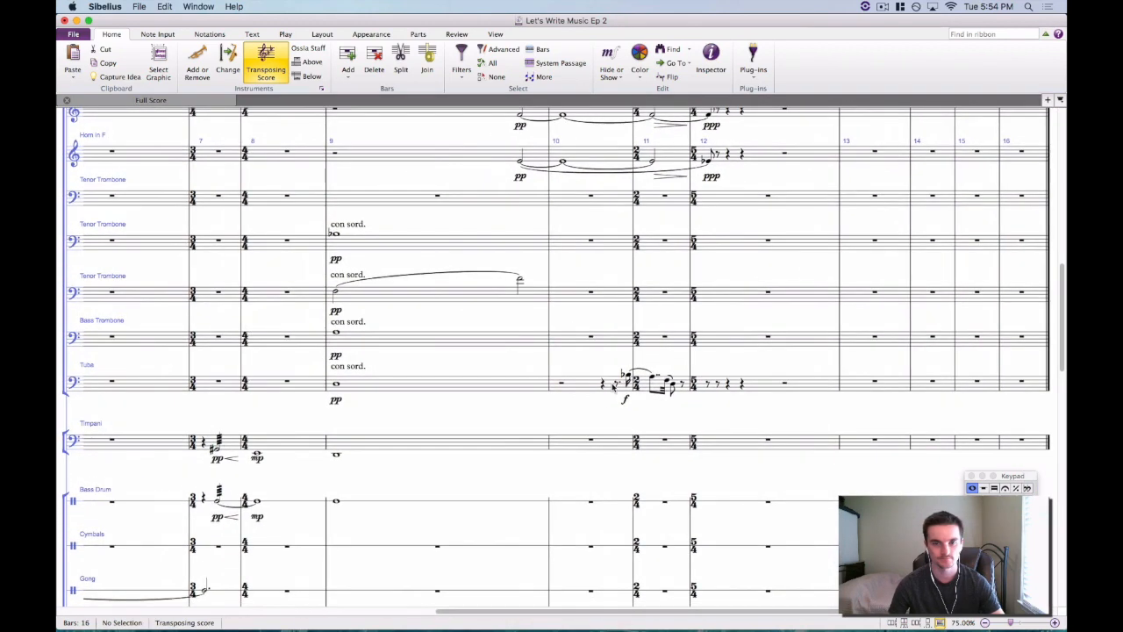
Try removing the tuba's con sord. marking at bar 9, and undo the removal.
{"action": "left_click", "coordinate": [625, 378]}
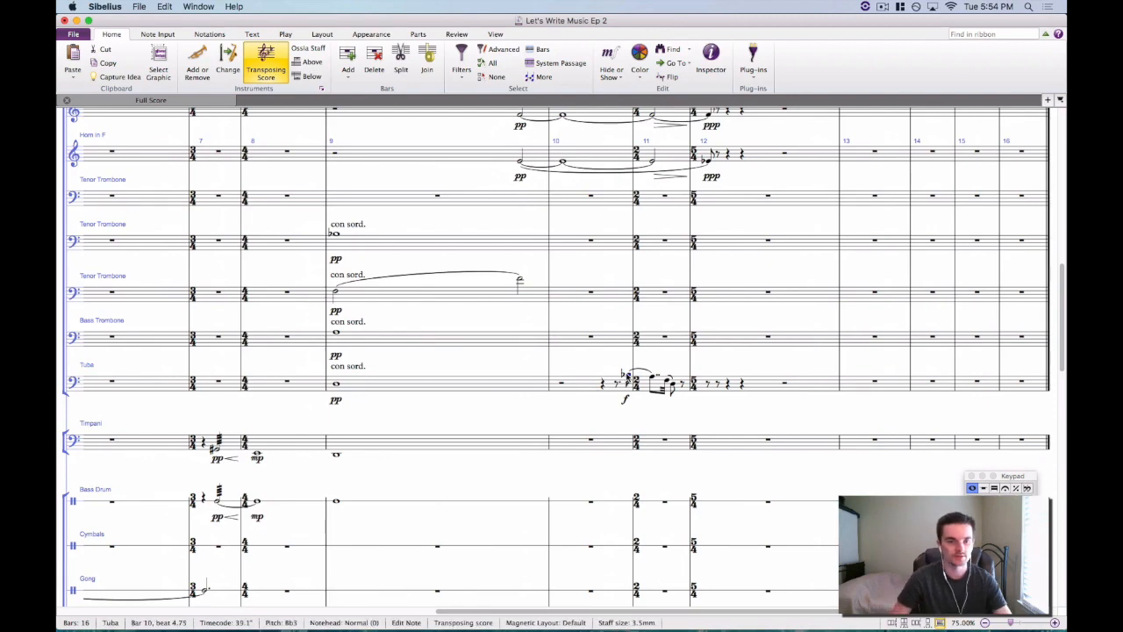
{"action": "scroll", "coordinate": [349, 369], "scroll_direction": "up", "scroll_amount": 1}
{"action": "left_click", "coordinate": [346, 370]}
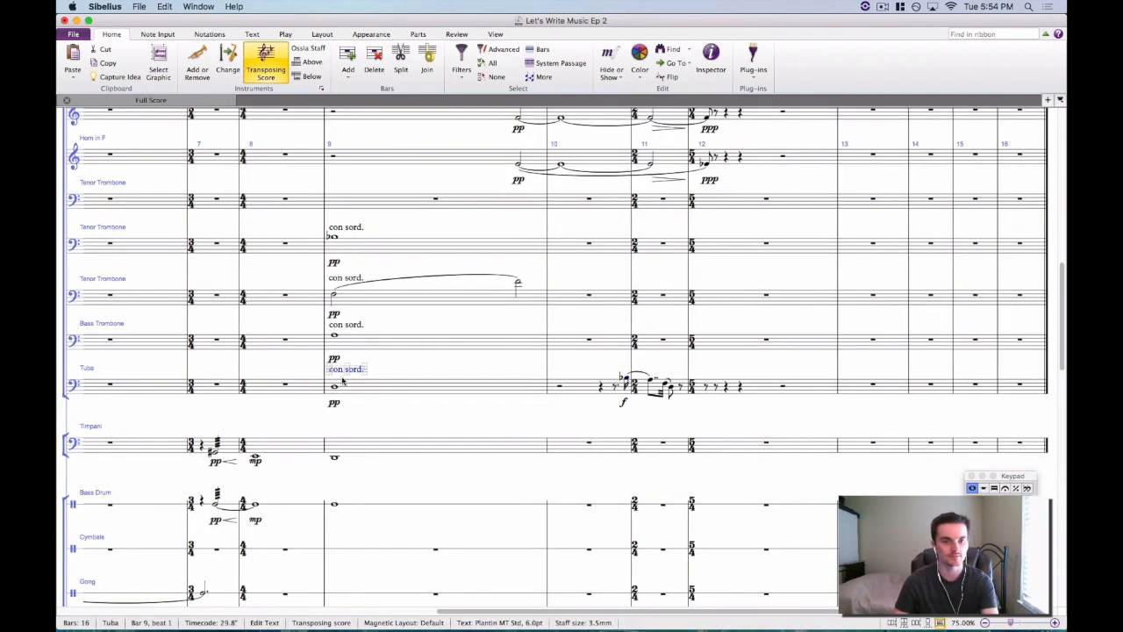
{"action": "left_click", "coordinate": [336, 387]}
{"action": "left_click", "coordinate": [474, 364]}
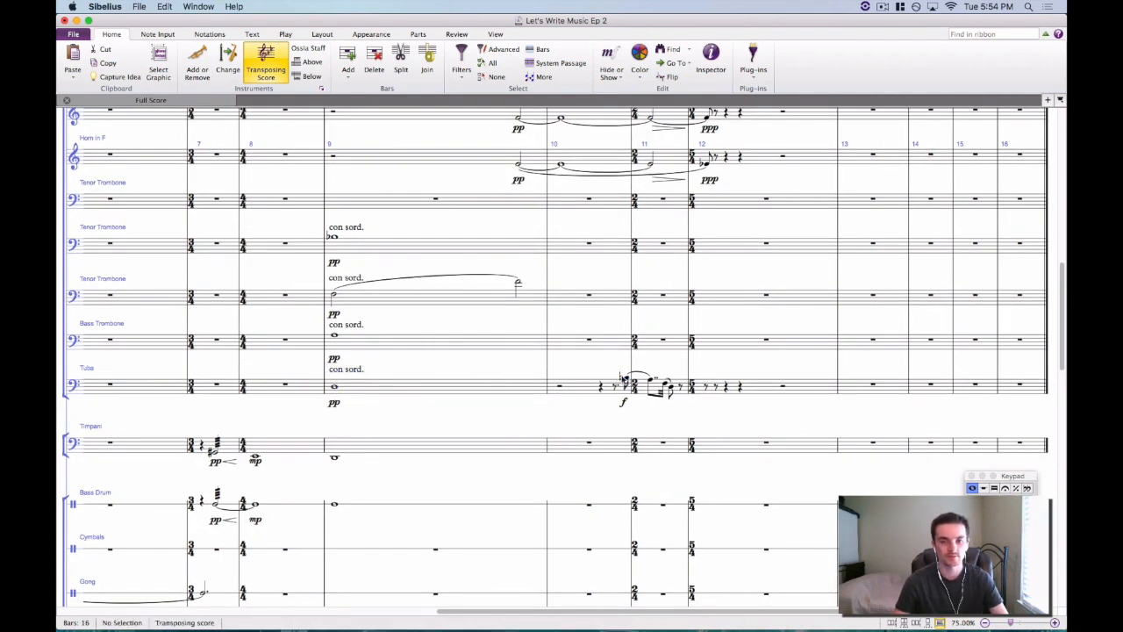
{"action": "left_click", "coordinate": [631, 376]}
{"action": "left_click", "coordinate": [358, 372]}
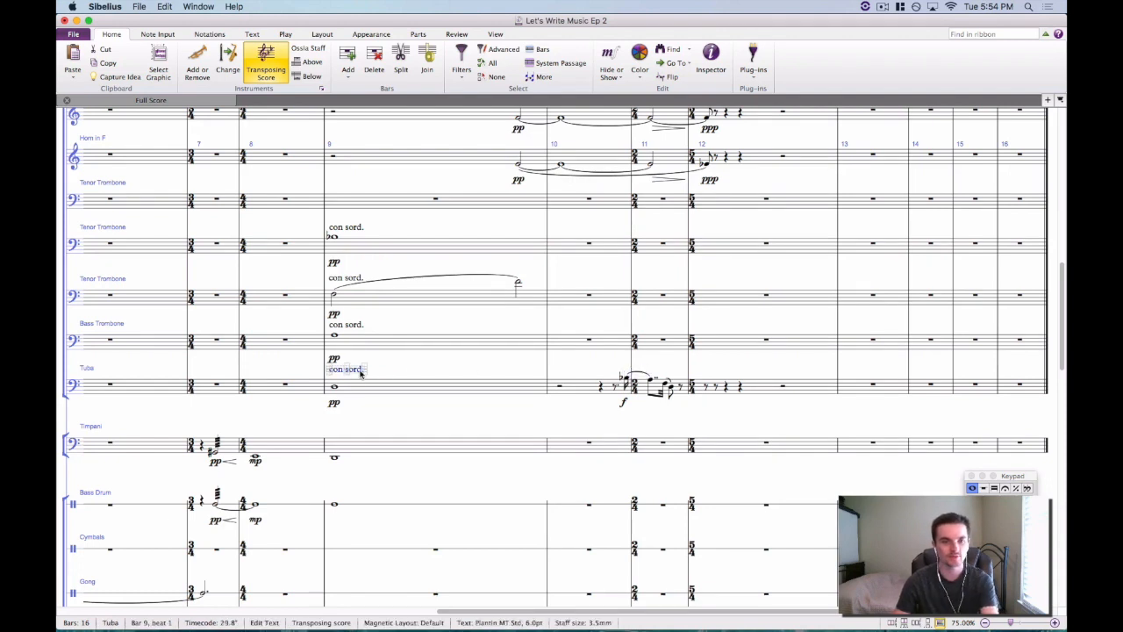
{"action": "key", "text": "Delete"}
{"action": "left_click", "coordinate": [334, 387]}
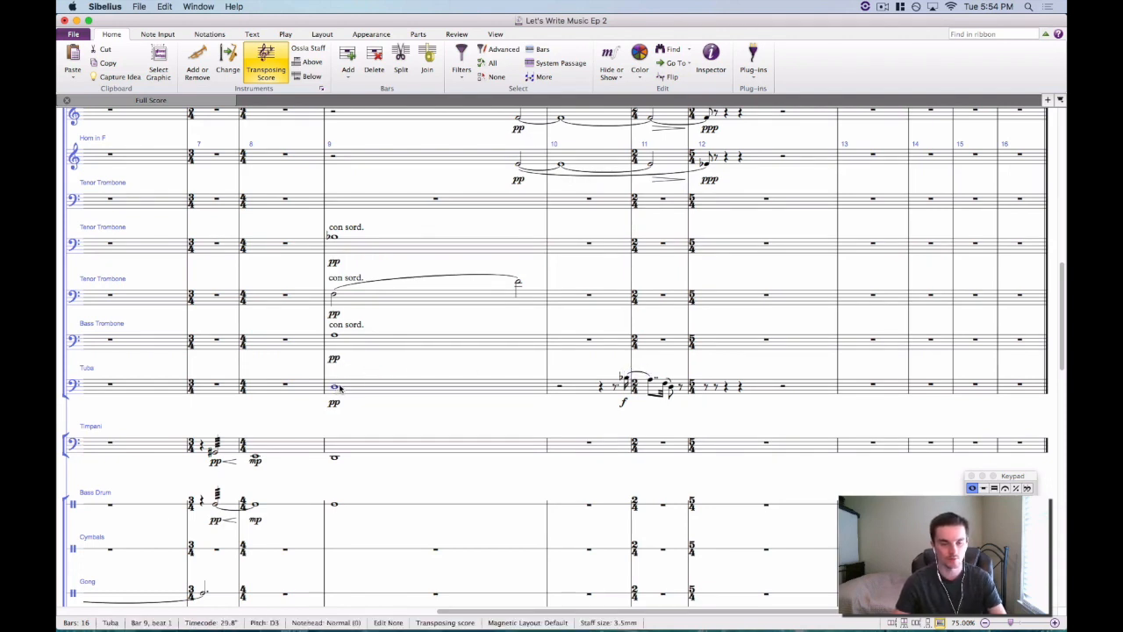
{"action": "key", "text": "Escape"}
{"action": "key", "text": "super+z"}
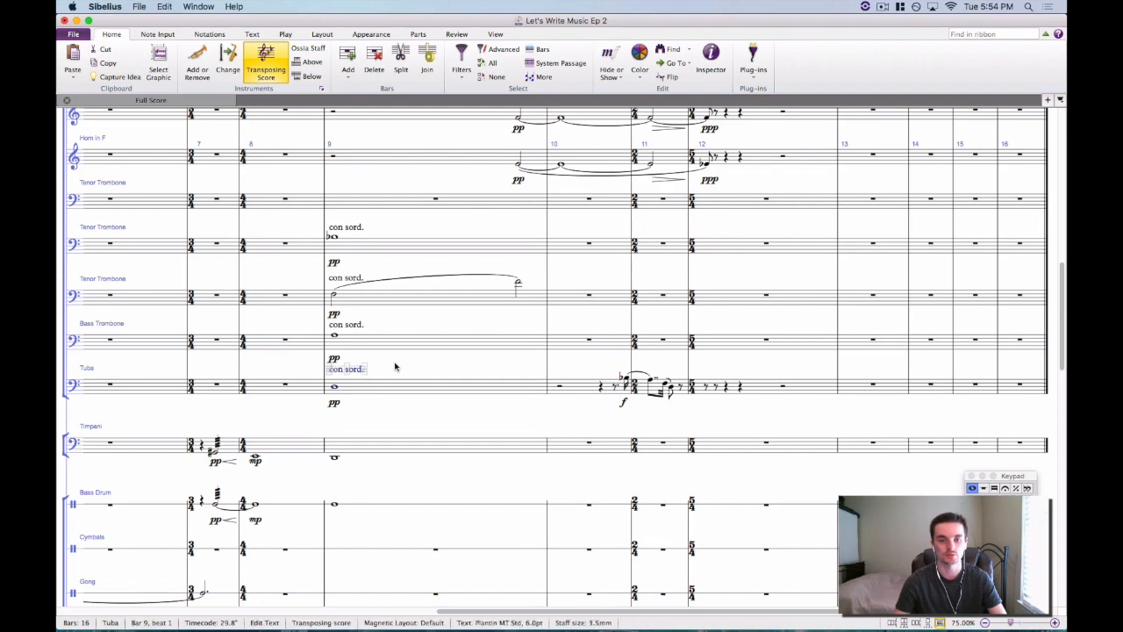
{"action": "key", "text": "Escape"}
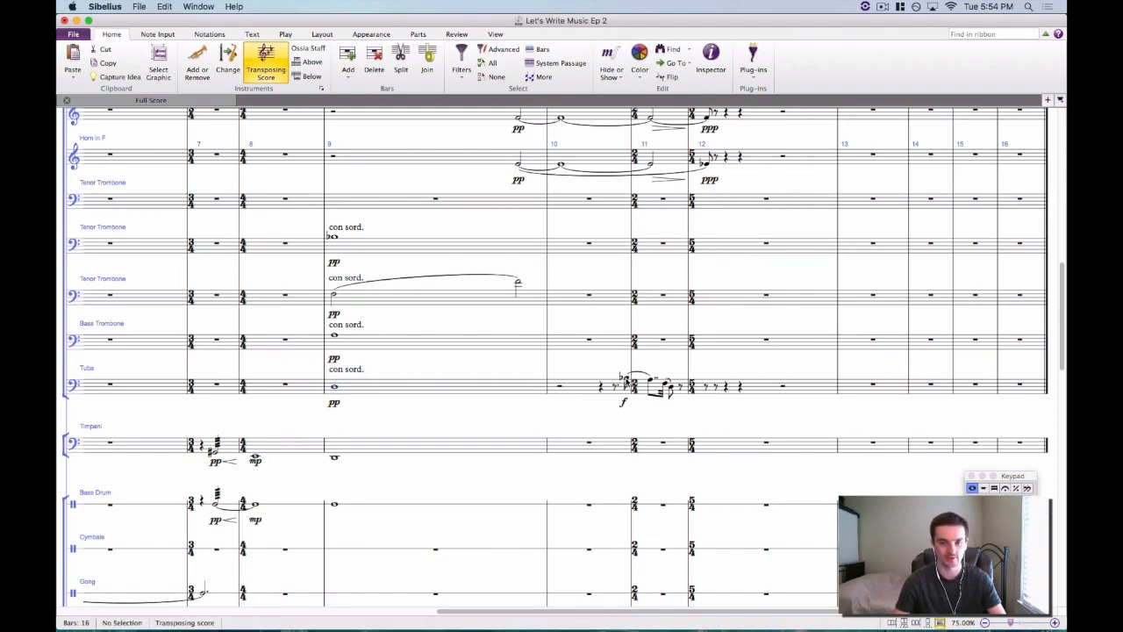
Add the technique text "norm." above the tuba's pickup note at the end of bar 10.
{"action": "left_click", "coordinate": [627, 383]}
{"action": "key", "text": "super+t"}
{"action": "type", "text": "norm"}
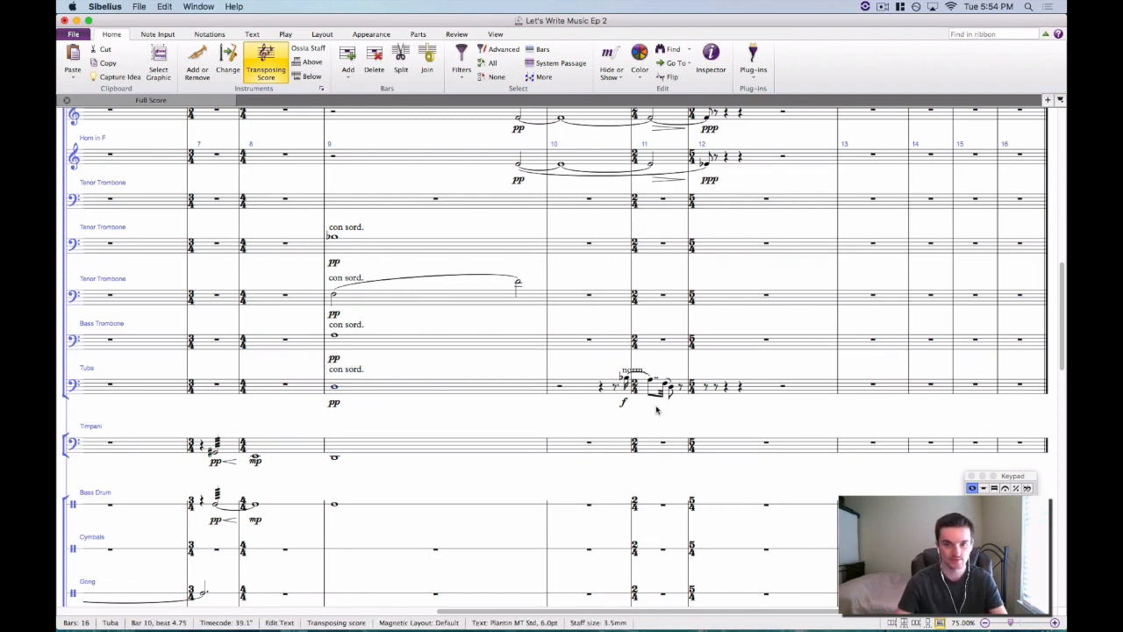
{"action": "type", "text": "."}
{"action": "key", "text": "Escape"}
{"action": "key", "text": "Escape"}
Change the dynamic under the tuba's pickup note at the end of bar 10 to mf.
{"action": "left_click", "coordinate": [626, 378]}
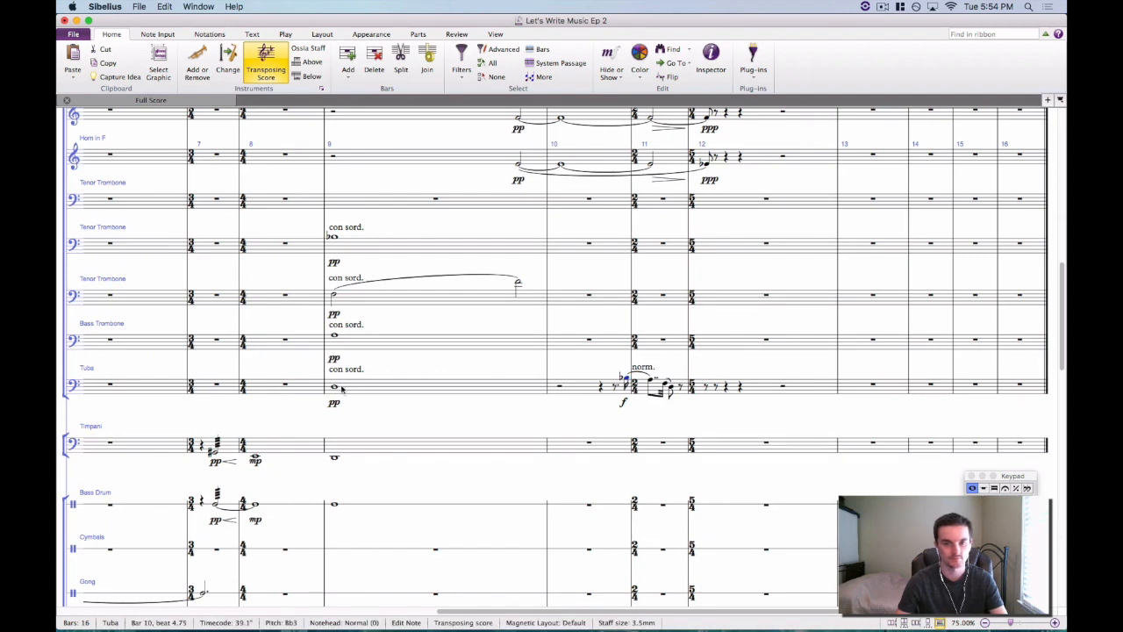
{"action": "left_click", "coordinate": [624, 402]}
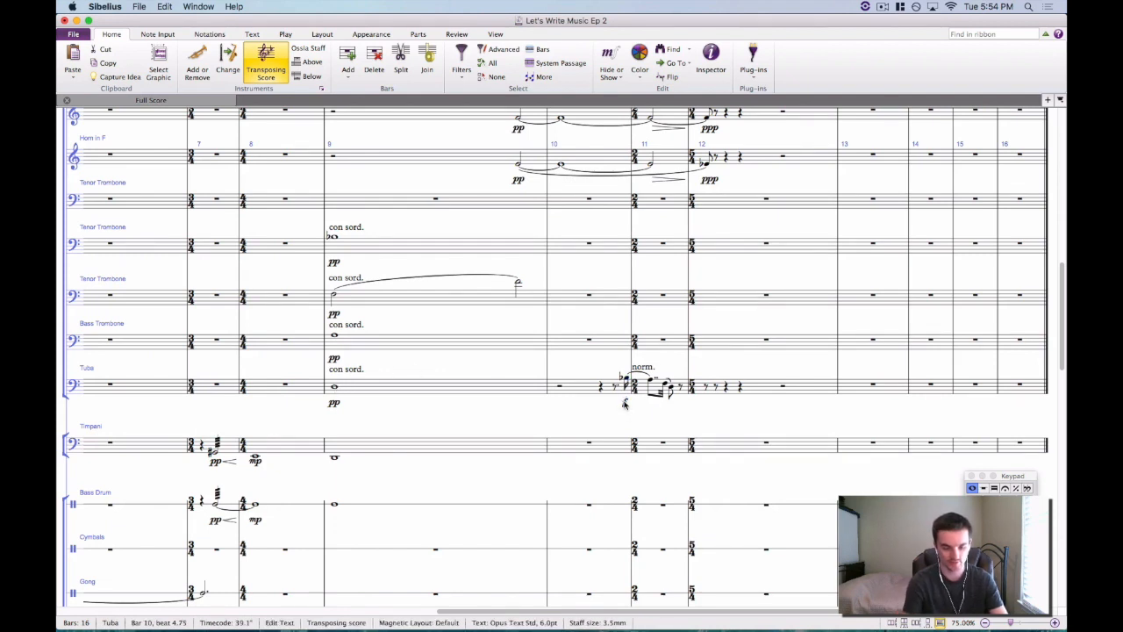
{"action": "key", "text": "Escape"}
Play back the passage around bar 9 into bar 12, following the woodwinds down to the tuba, and save the score.
{"action": "left_click", "coordinate": [334, 388]}
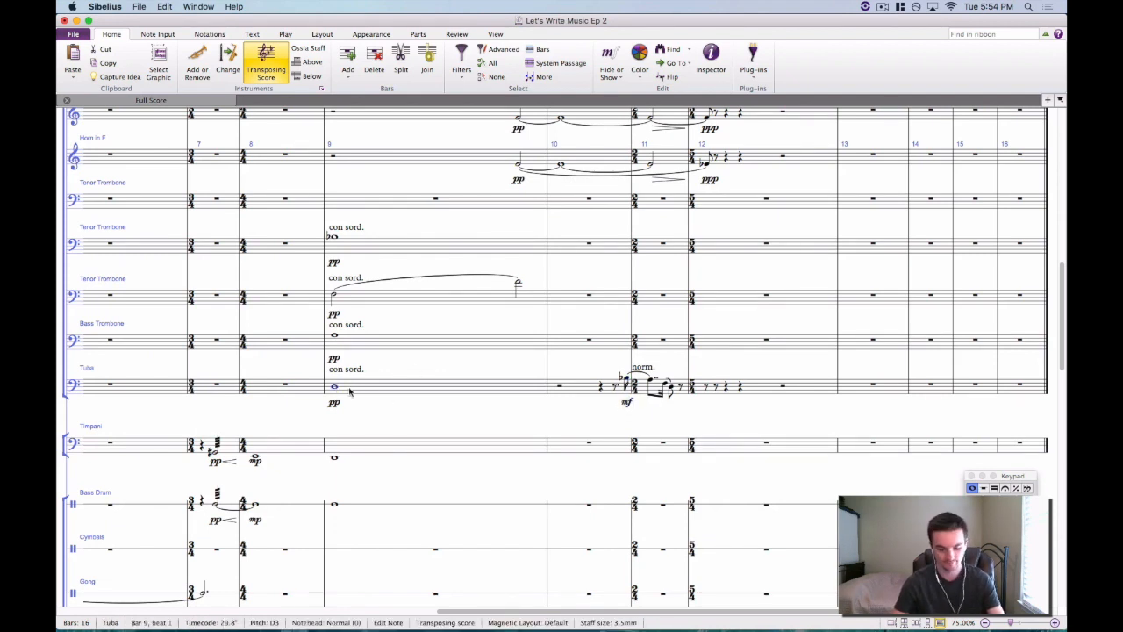
{"action": "key", "text": "space"}
{"action": "scroll", "coordinate": [492, 386], "scroll_direction": "up", "scroll_amount": 10}
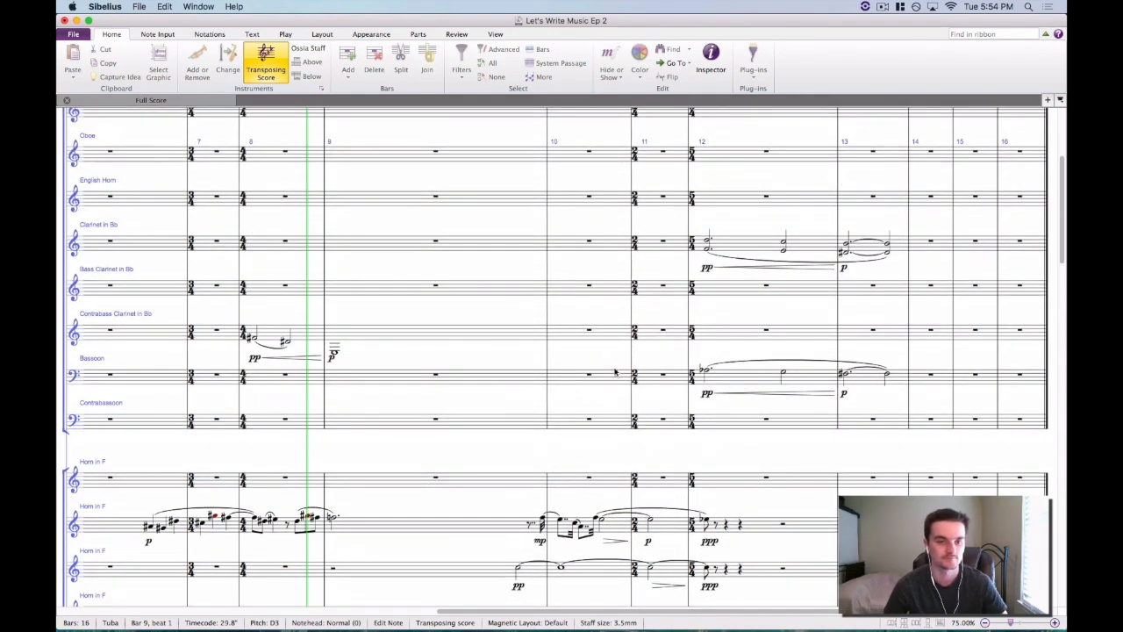
{"action": "scroll", "coordinate": [614, 372], "scroll_direction": "up", "scroll_amount": 5}
{"action": "key", "text": "super+s"}
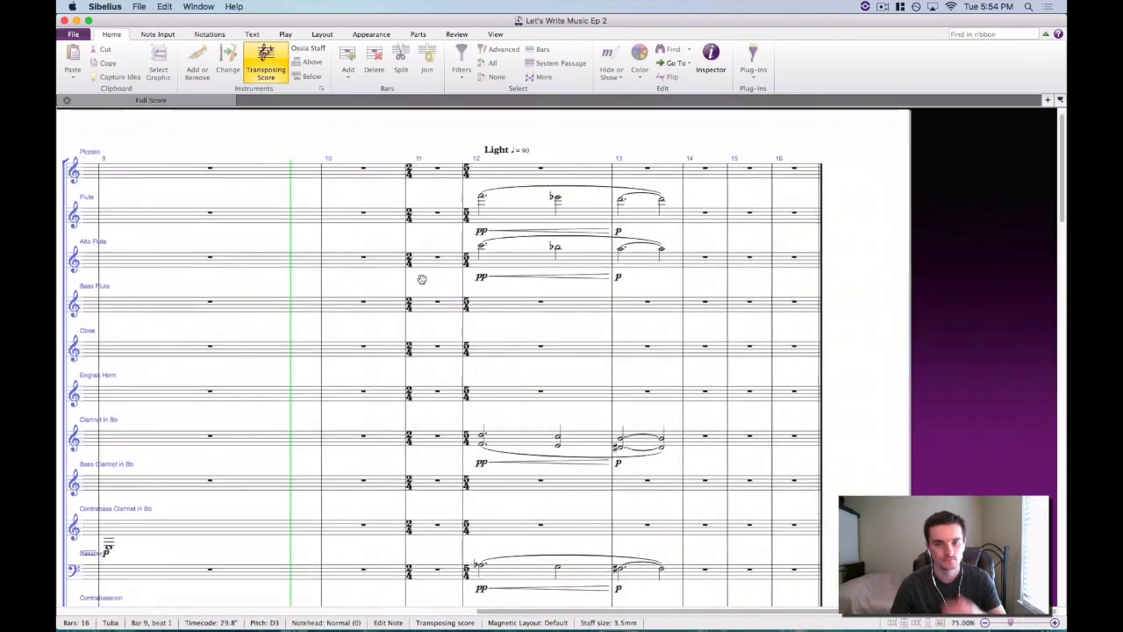
{"action": "scroll", "coordinate": [554, 344], "scroll_direction": "down", "scroll_amount": 3}
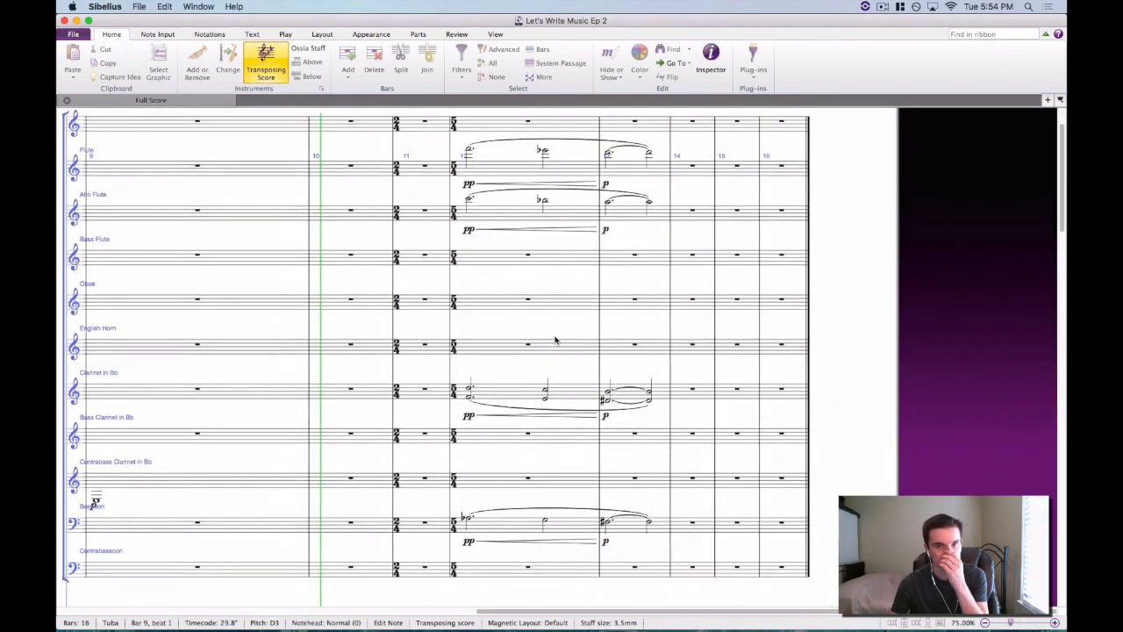
{"action": "scroll", "coordinate": [587, 335], "scroll_direction": "down", "scroll_amount": 7}
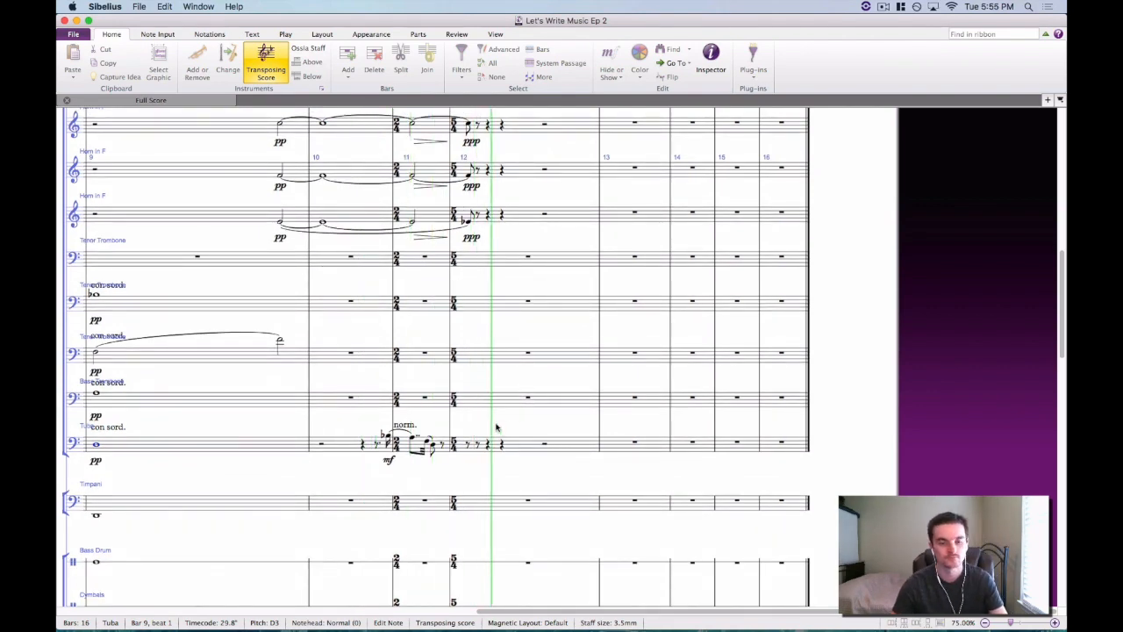
{"action": "key", "text": "space"}
Repeat the tuba's double-dotted figure from the start of bar 11 on beat 2 of the same bar.
{"action": "scroll", "coordinate": [497, 431], "scroll_direction": "down", "scroll_amount": 2}
{"action": "left_click", "coordinate": [432, 310]}
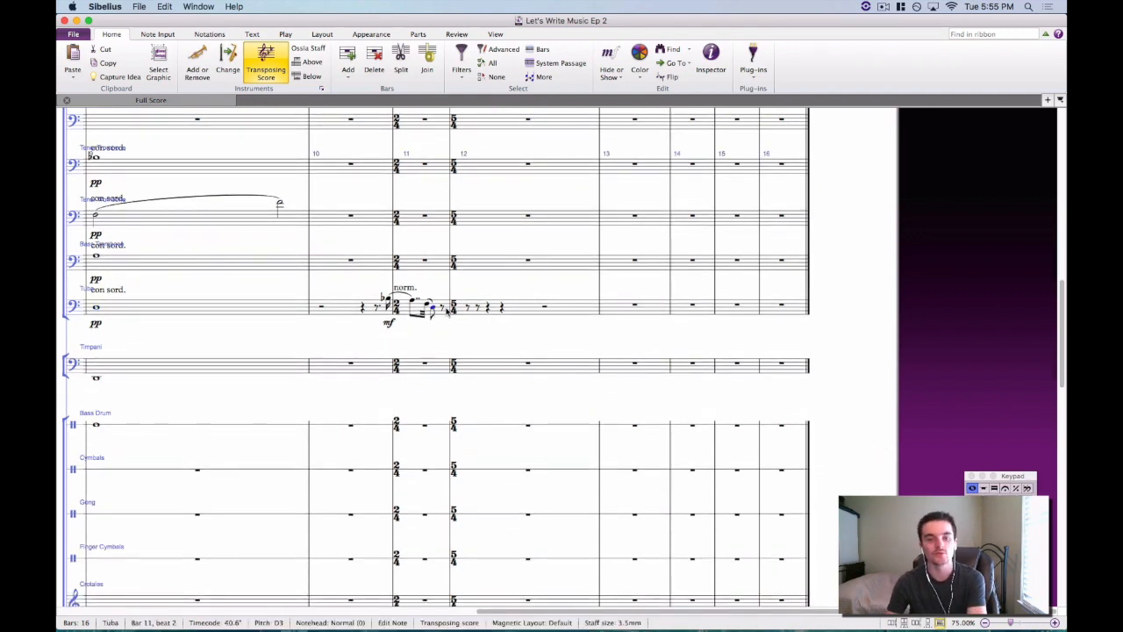
{"action": "scroll", "coordinate": [443, 311], "scroll_direction": "left", "scroll_amount": 3}
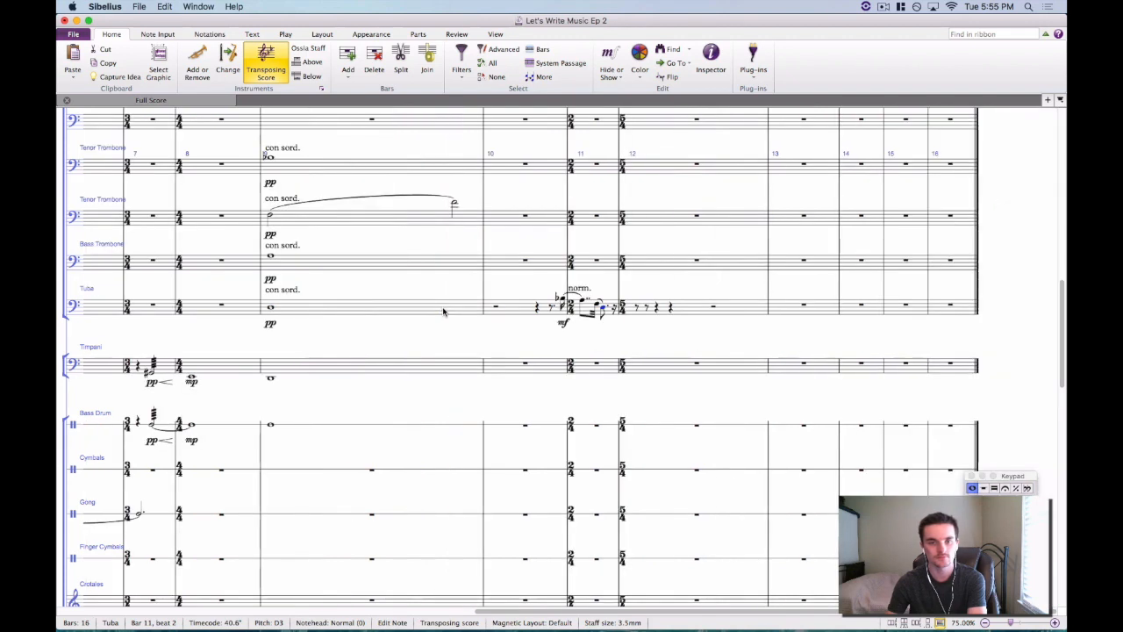
{"action": "left_click", "coordinate": [619, 313]}
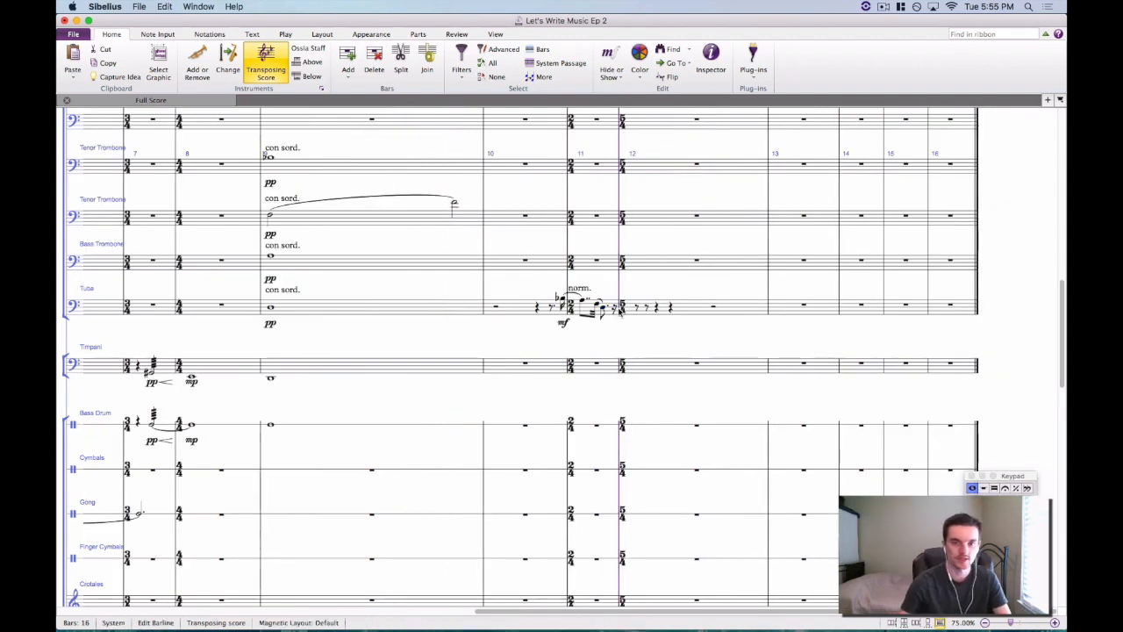
{"action": "left_click", "coordinate": [583, 300]}
{"action": "left_click", "coordinate": [598, 305], "text": "shift"}
{"action": "key", "text": "r"}
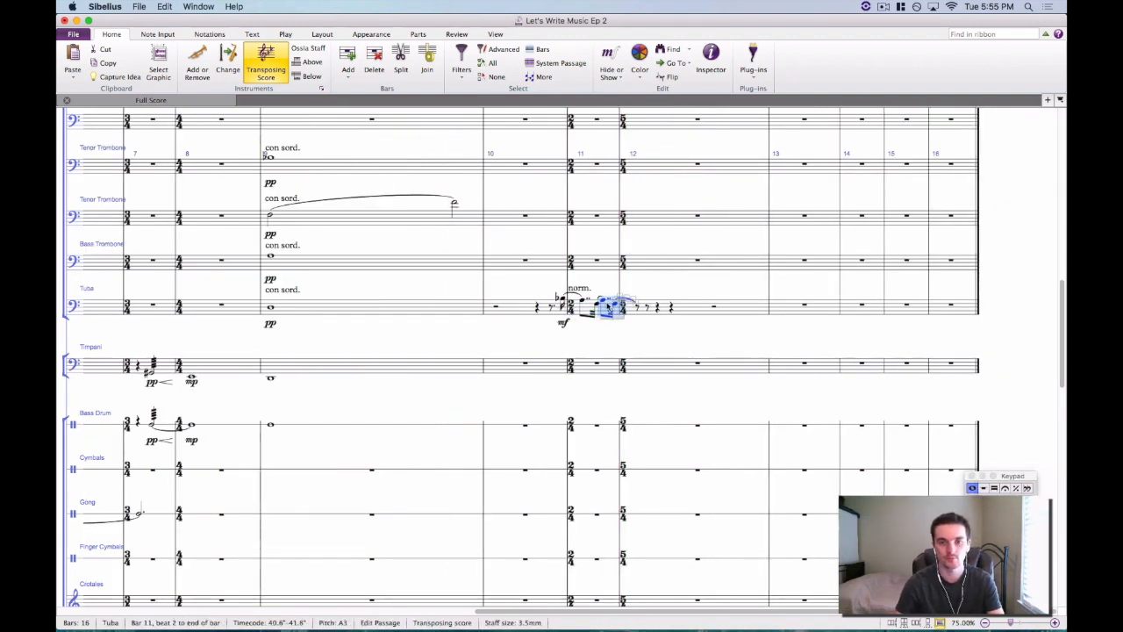
Continue the tuba line from the last note of bar 11 to an Ab3 eighth note on beat 1 of bar 12.
{"action": "left_click", "coordinate": [617, 303]}
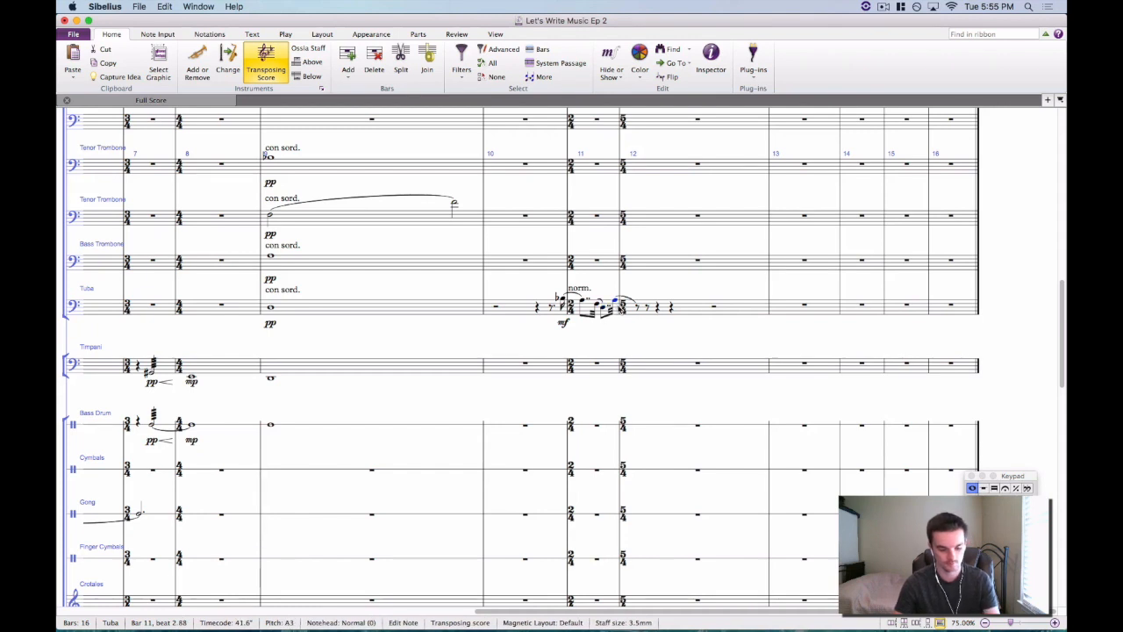
{"action": "key", "text": "r"}
{"action": "key", "text": "9"}
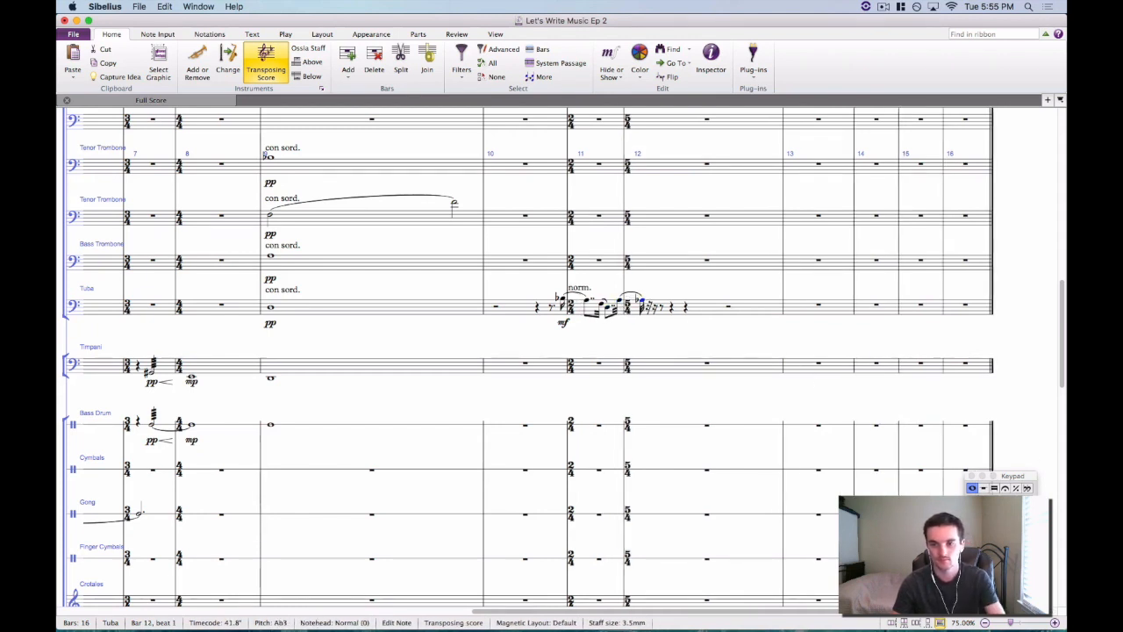
{"action": "key", "text": "Escape"}
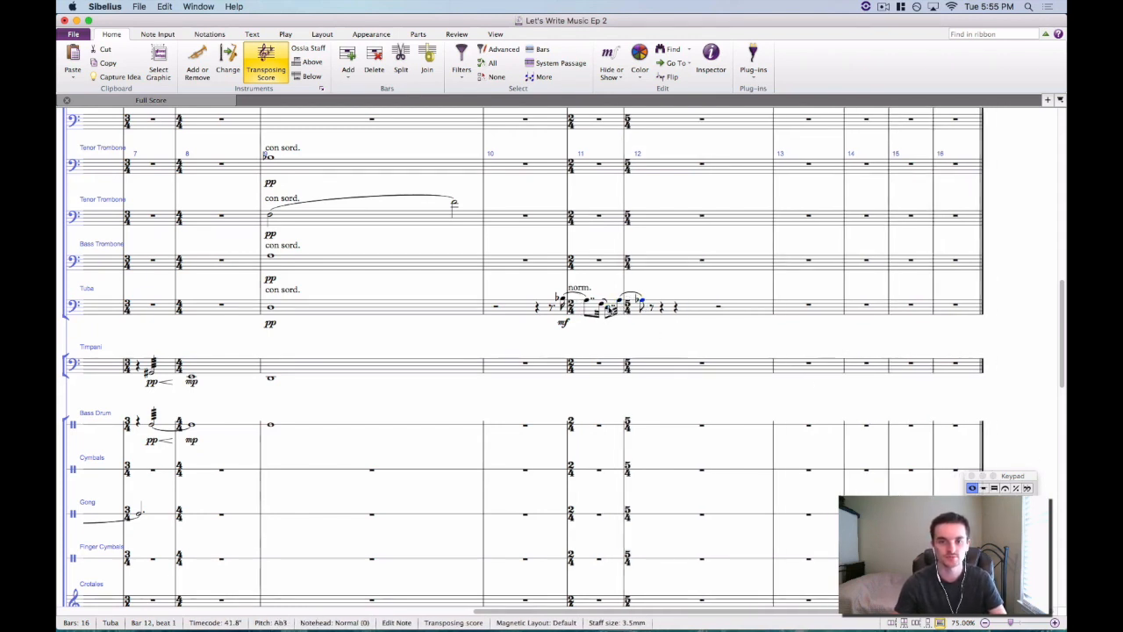
Add a decrescendo hairpin under the tuba's beat 2 of bar 11 and a pp dynamic on the first note of bar 12.
{"action": "left_click", "coordinate": [607, 307]}
{"action": "key", "text": "shift+h"}
{"action": "left_click", "coordinate": [643, 301]}
{"action": "key", "text": "ctrl+e"}
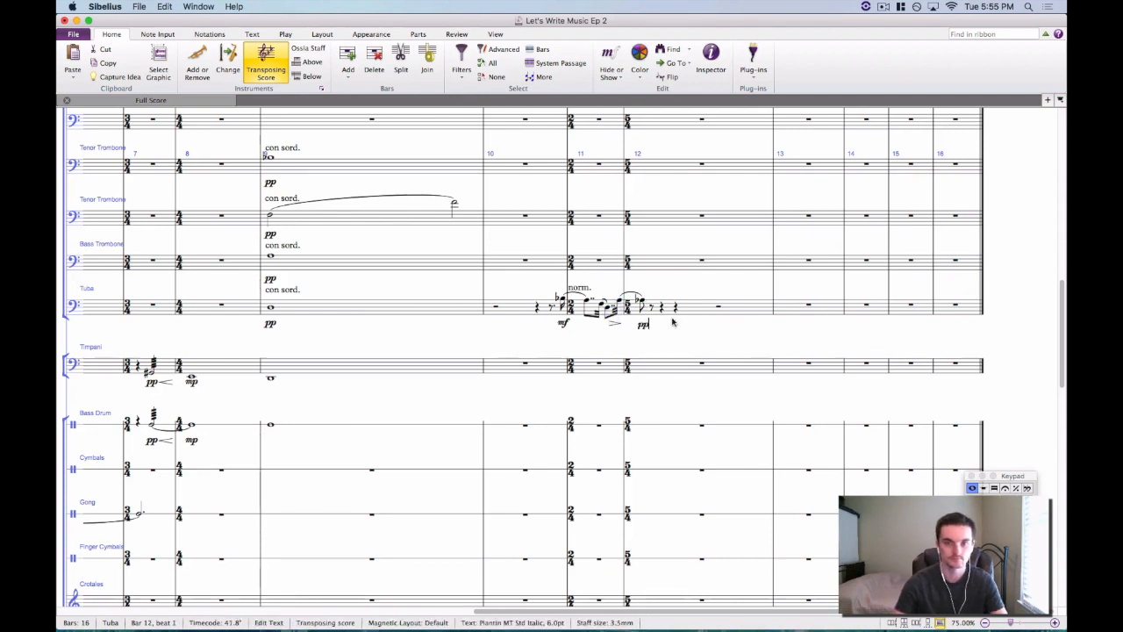
{"action": "type", "text": "pp"}
{"action": "key", "text": "Escape"}
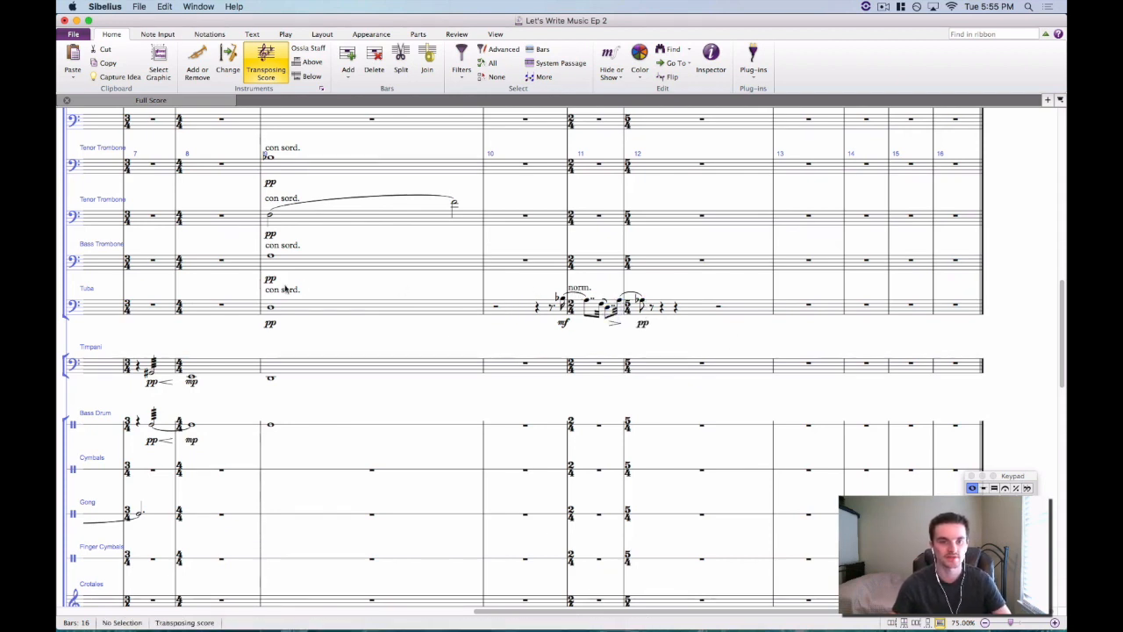
Play back the extended tuba figure from bar 9 into bar 12.
{"action": "left_click", "coordinate": [270, 307]}
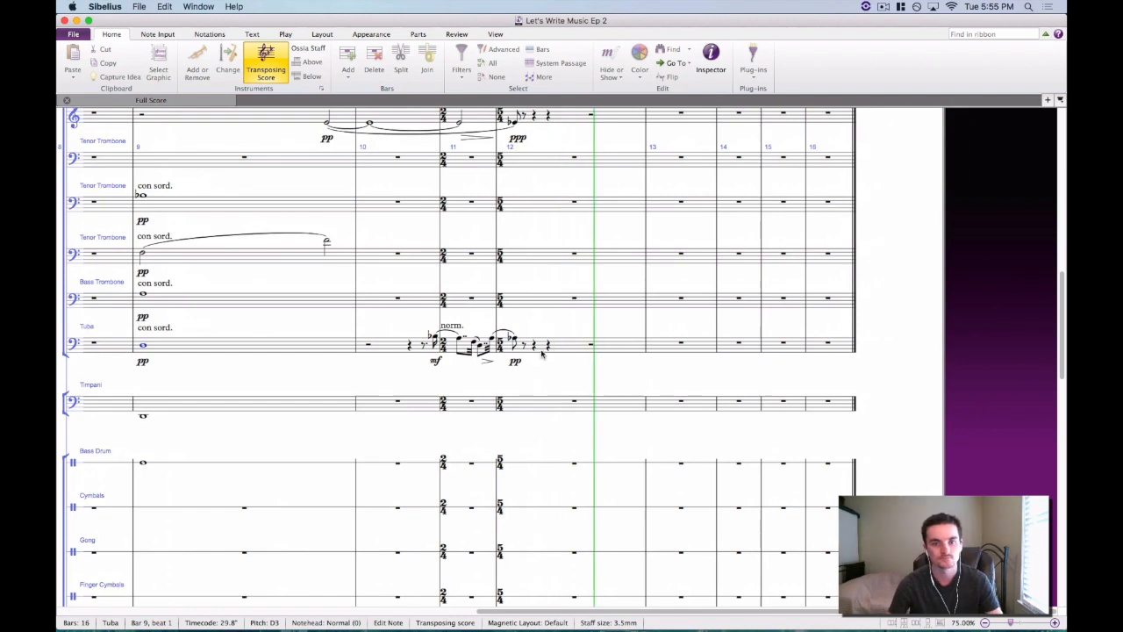
{"action": "key", "text": "space"}
Double-dot the eighth rest on beat 4 of the tuba's bar 10 and re-enter the pickup as a slurred Bb3 thirty-second note.
{"action": "left_click_drag", "start_coordinate": [417, 378], "coordinate": [465, 380]}
{"action": "key", "text": "super+equal"}
{"action": "key", "text": "super+equal"}
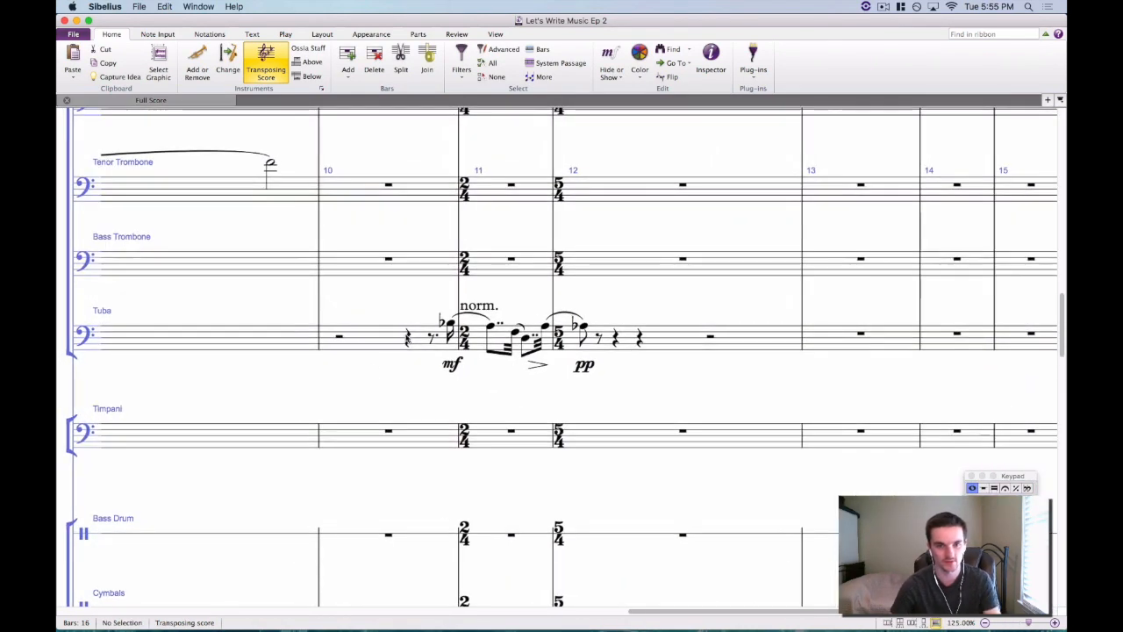
{"action": "left_click", "coordinate": [432, 336]}
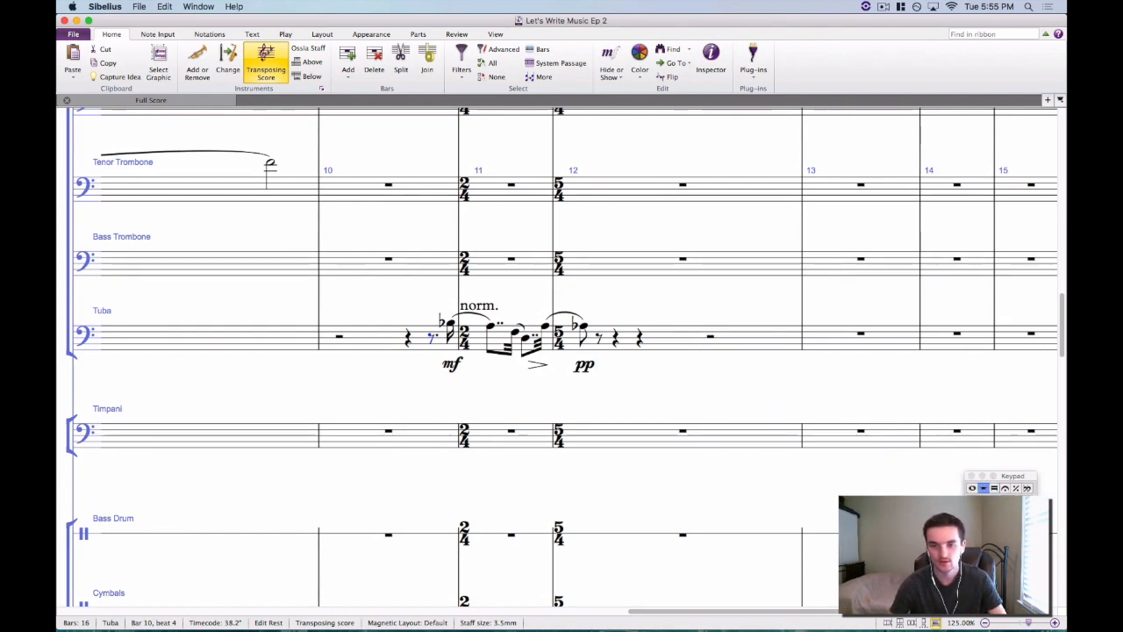
{"action": "left_click", "coordinate": [1009, 574]}
{"action": "left_click", "coordinate": [449, 339]}
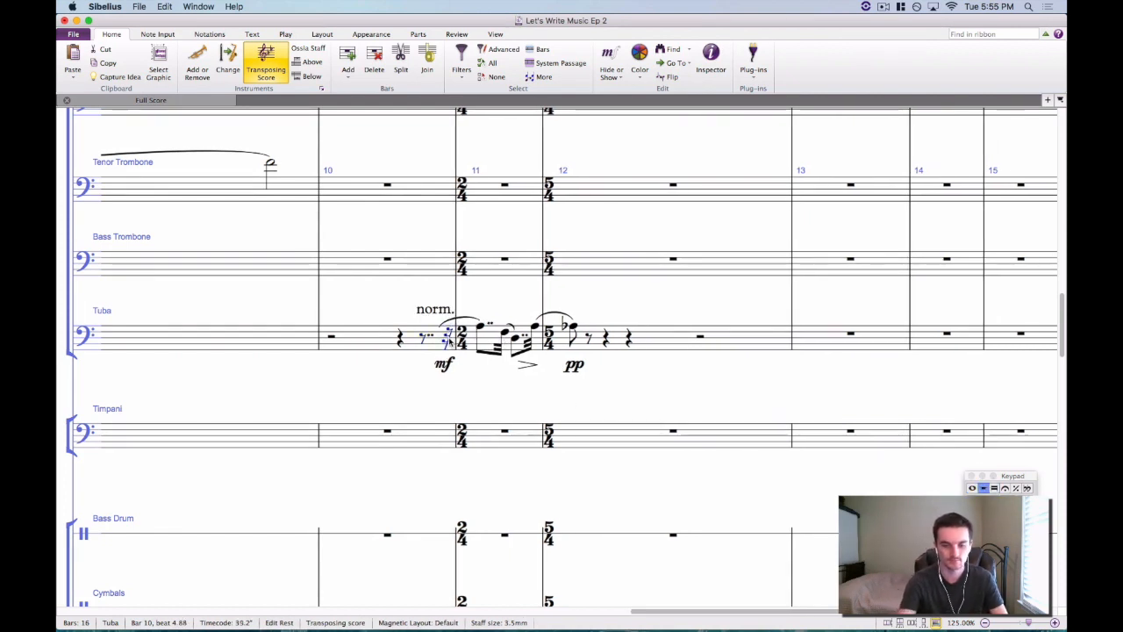
{"action": "key", "text": "b"}
{"action": "key", "text": "super+Up"}
{"action": "key", "text": "shift+Down"}
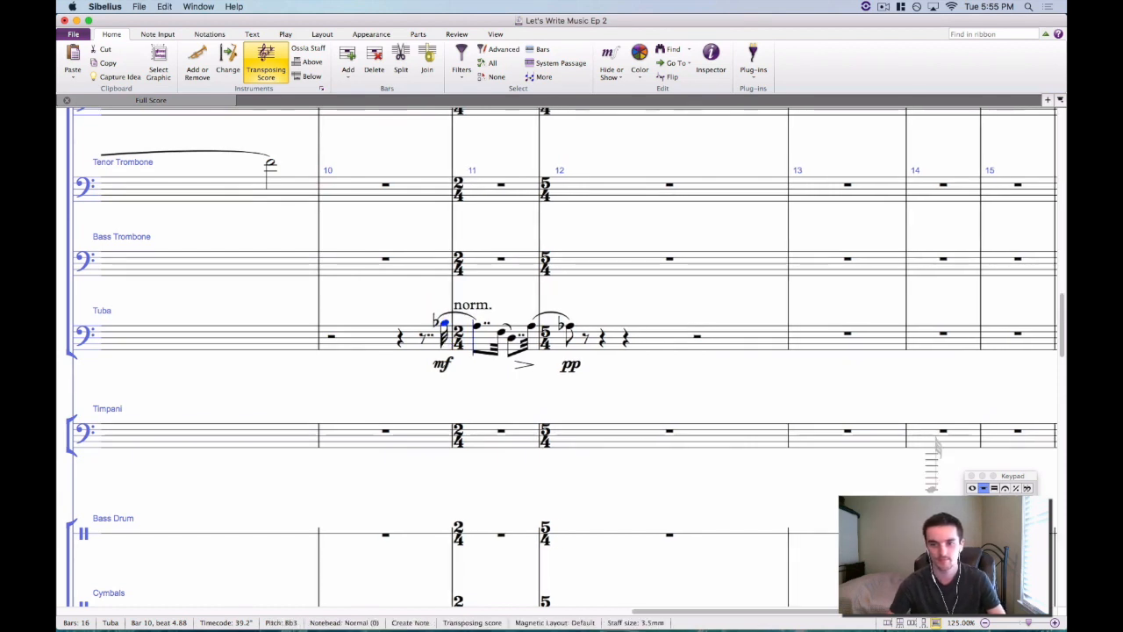
Delete the tuba's "norm." text and enter it again on the thirty-second pickup note at the end of bar 10.
{"action": "double_click", "coordinate": [474, 309]}
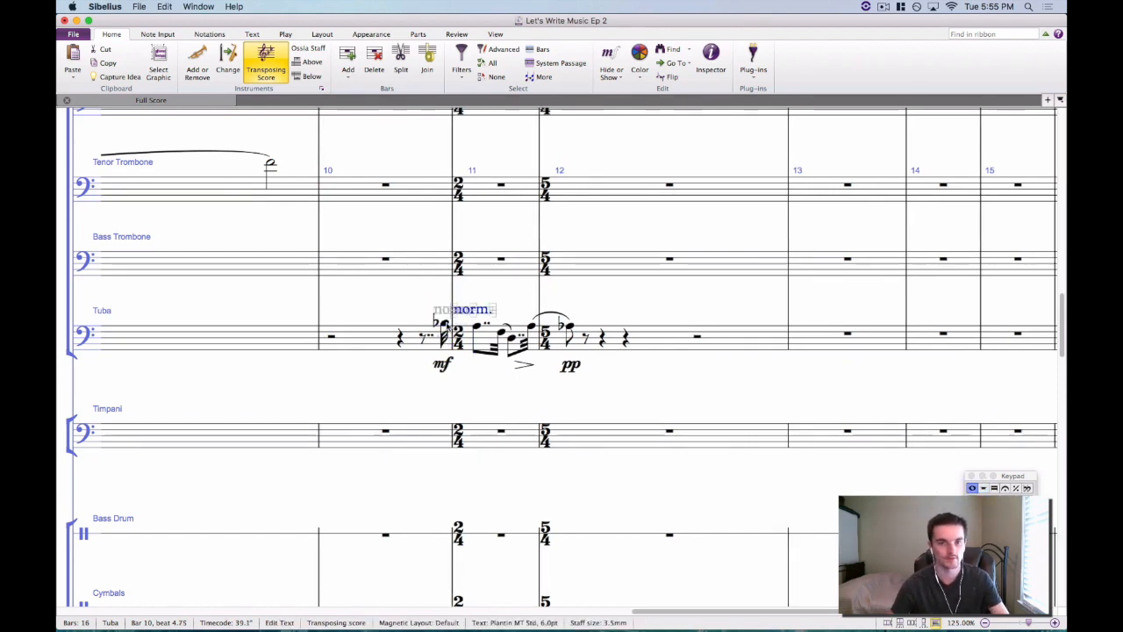
{"action": "key", "text": "Escape"}
{"action": "key", "text": "Delete"}
{"action": "left_click", "coordinate": [445, 326]}
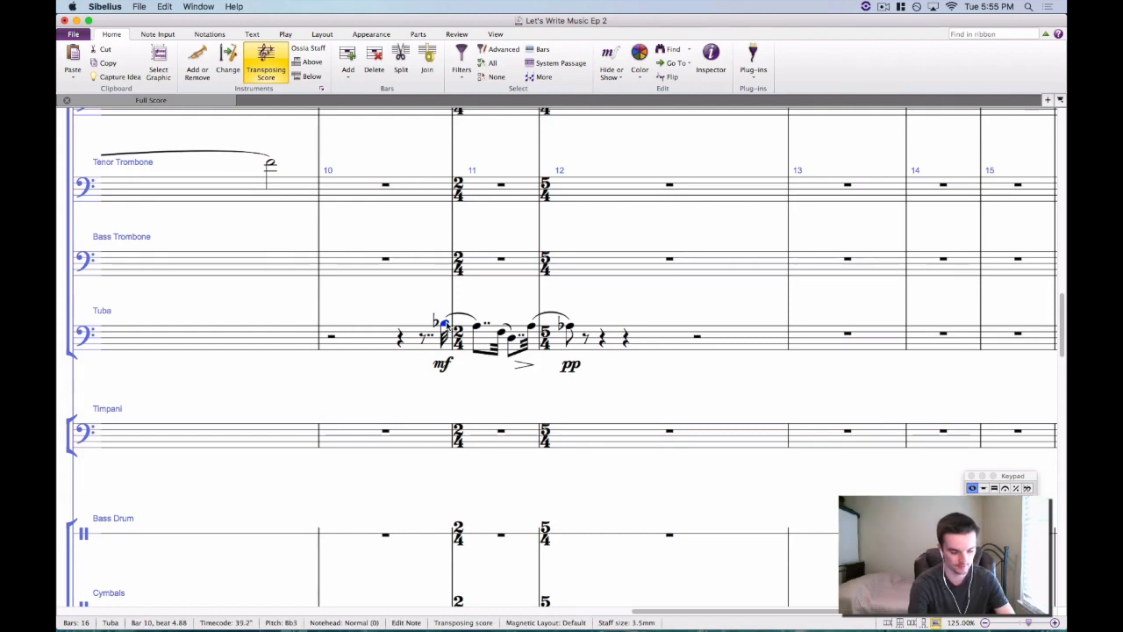
{"action": "key", "text": "super+t"}
{"action": "type", "text": "norm."}
{"action": "left_click", "coordinate": [493, 294]}
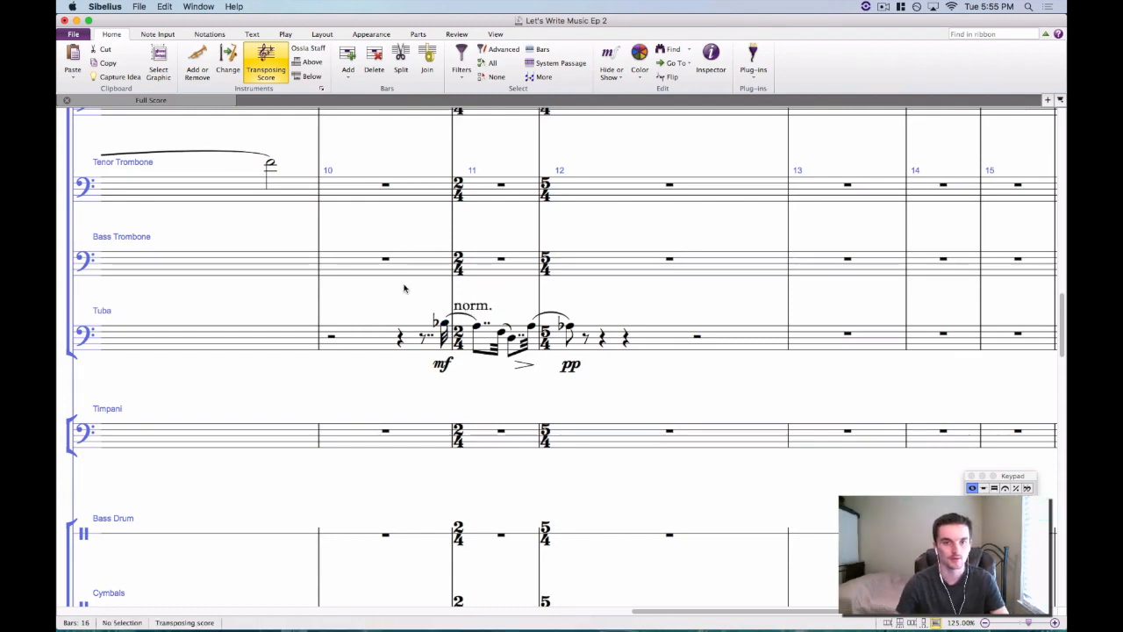
Review the brass and woodwind parts around bars 10 to 13, ending at the bassoon's first note of bar 12.
{"action": "left_click_drag", "start_coordinate": [349, 321], "coordinate": [356, 389]}
{"action": "left_click", "coordinate": [436, 338]}
{"action": "left_click", "coordinate": [479, 311]}
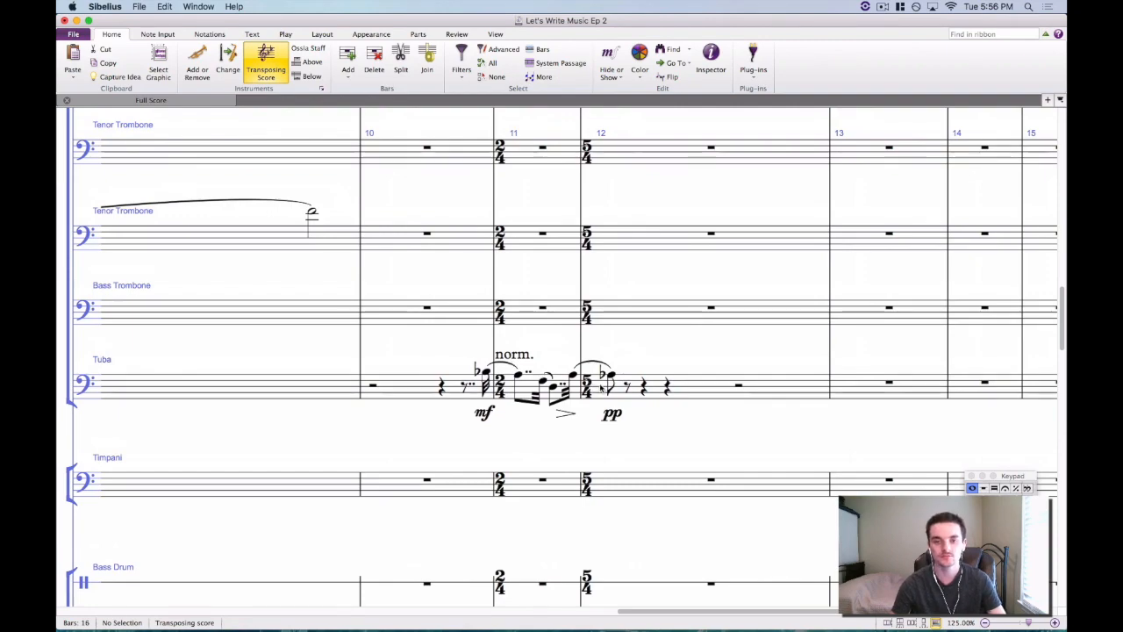
{"action": "scroll", "coordinate": [602, 390], "scroll_direction": "right", "scroll_amount": 2}
{"action": "scroll", "coordinate": [547, 345], "scroll_direction": "up", "scroll_amount": 5}
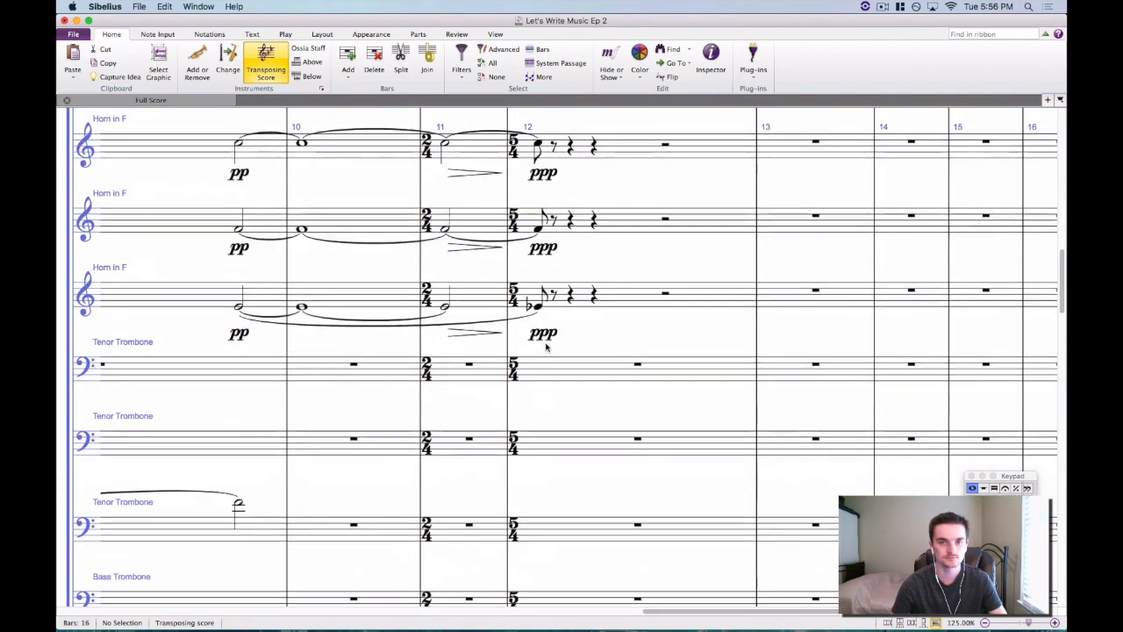
{"action": "scroll", "coordinate": [546, 348], "scroll_direction": "up", "scroll_amount": 8}
{"action": "left_click", "coordinate": [540, 346]}
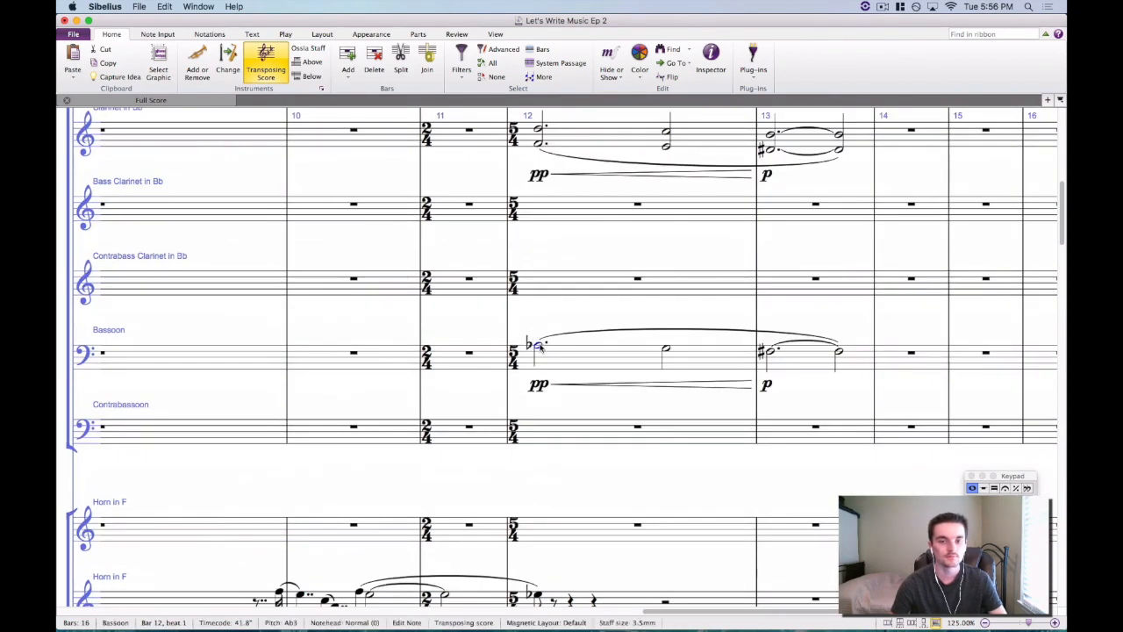
Copy the flute's passage in bars 12 and 13 onto the Crotales staff, starting at bar 12.
{"action": "left_click", "coordinate": [562, 321]}
{"action": "scroll", "coordinate": [581, 323], "scroll_direction": "up", "scroll_amount": 8}
{"action": "scroll", "coordinate": [582, 323], "scroll_direction": "right", "scroll_amount": 1}
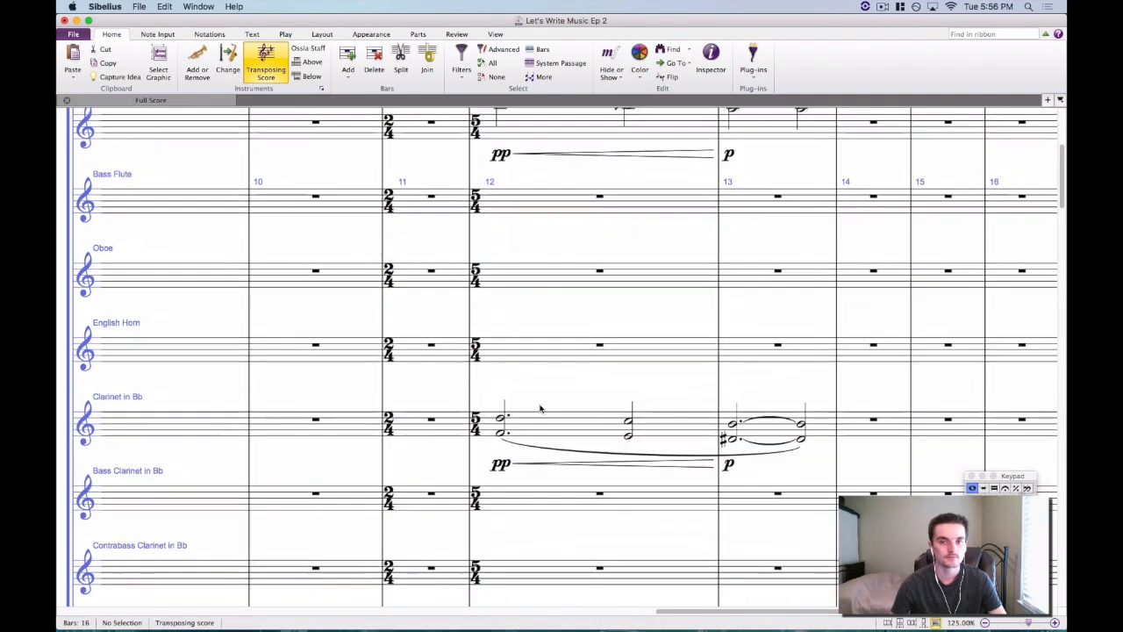
{"action": "scroll", "coordinate": [540, 408], "scroll_direction": "up", "scroll_amount": 8}
{"action": "left_click", "coordinate": [671, 332]}
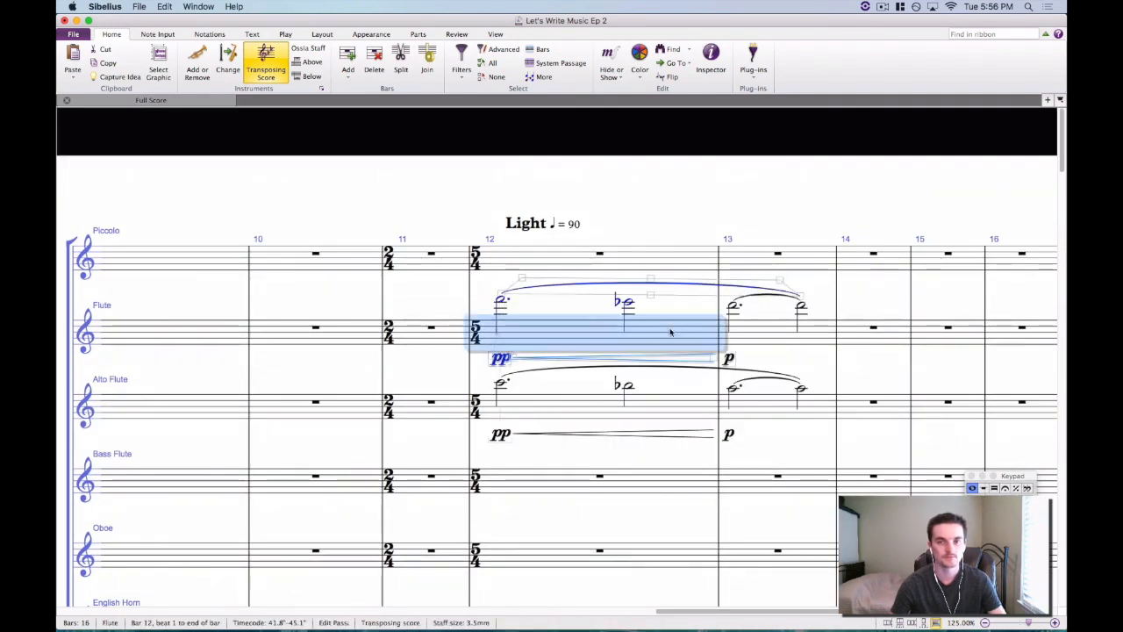
{"action": "left_click", "coordinate": [775, 327], "text": "shift"}
{"action": "scroll", "coordinate": [585, 343], "scroll_direction": "down", "scroll_amount": 15}
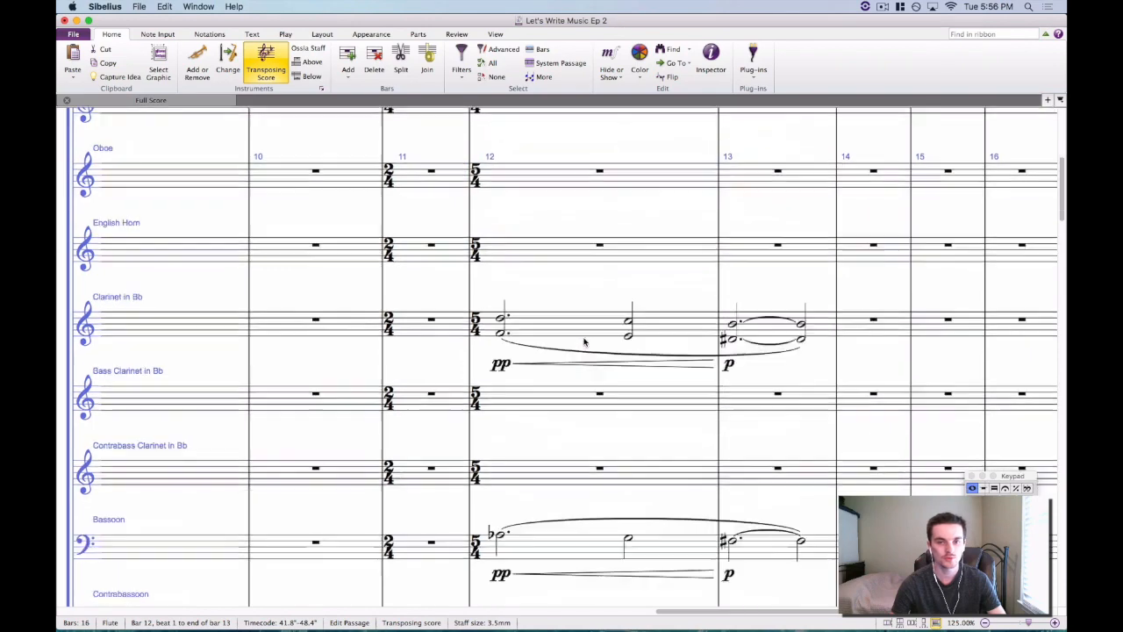
{"action": "scroll", "coordinate": [580, 347], "scroll_direction": "down", "scroll_amount": 15}
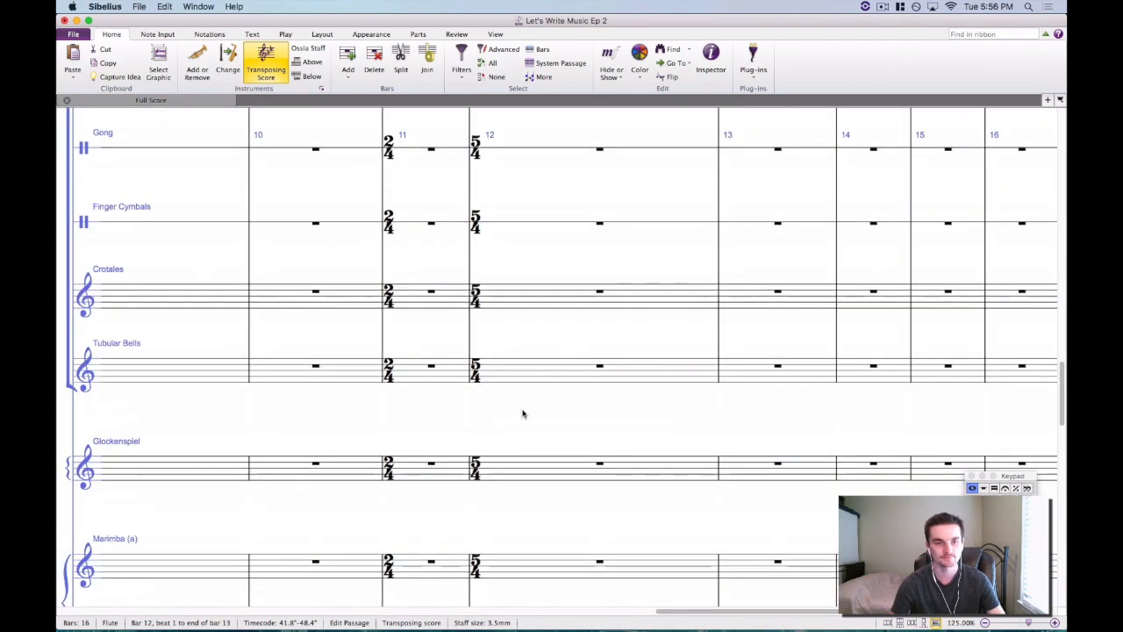
{"action": "left_click", "coordinate": [522, 299]}
{"action": "key", "text": "super+v"}
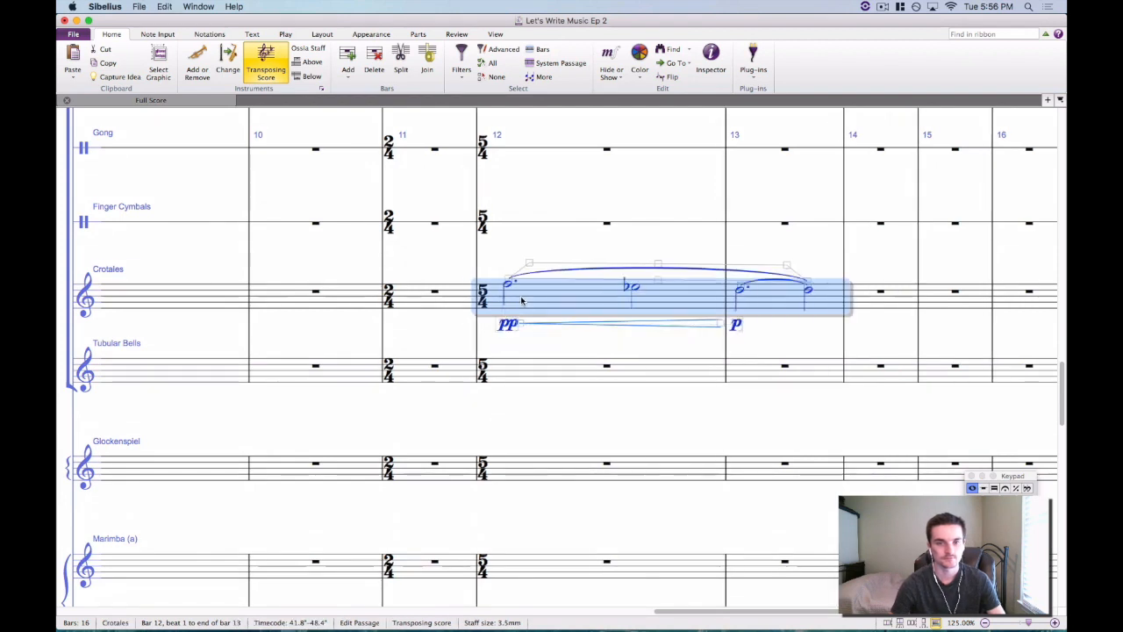
Strip the dynamics, hairpin and long slur from the crotales passage in bars 12 and 13 and enter pp on its first note.
{"action": "left_click", "coordinate": [508, 324]}
{"action": "key", "text": "Delete"}
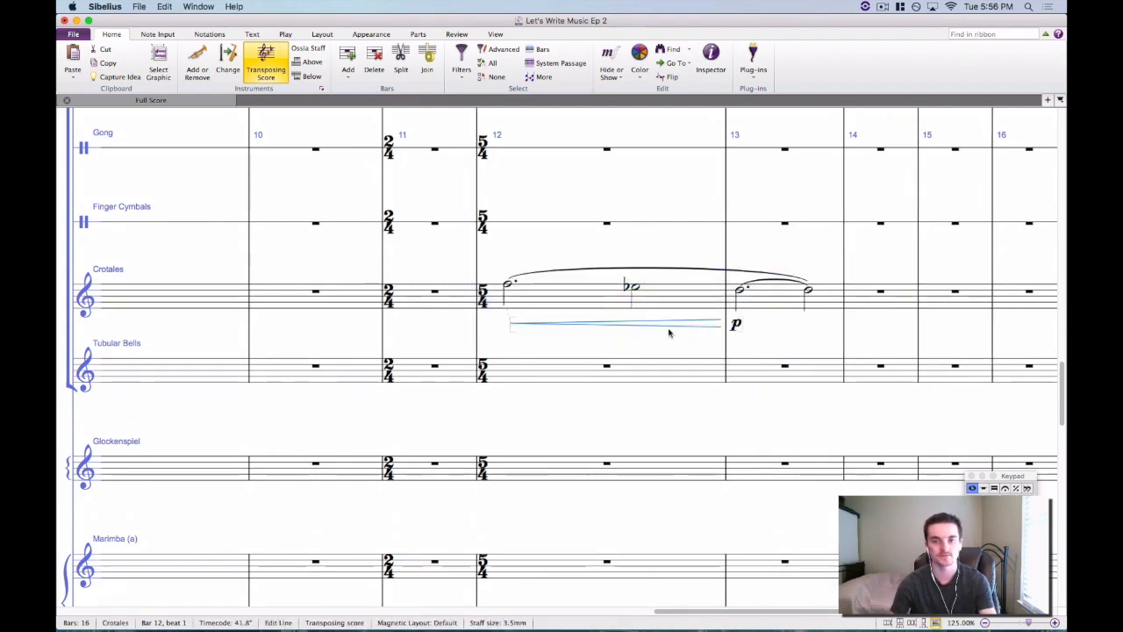
{"action": "key", "text": "Delete"}
{"action": "left_click", "coordinate": [738, 328]}
{"action": "key", "text": "Delete"}
{"action": "key", "text": "Delete"}
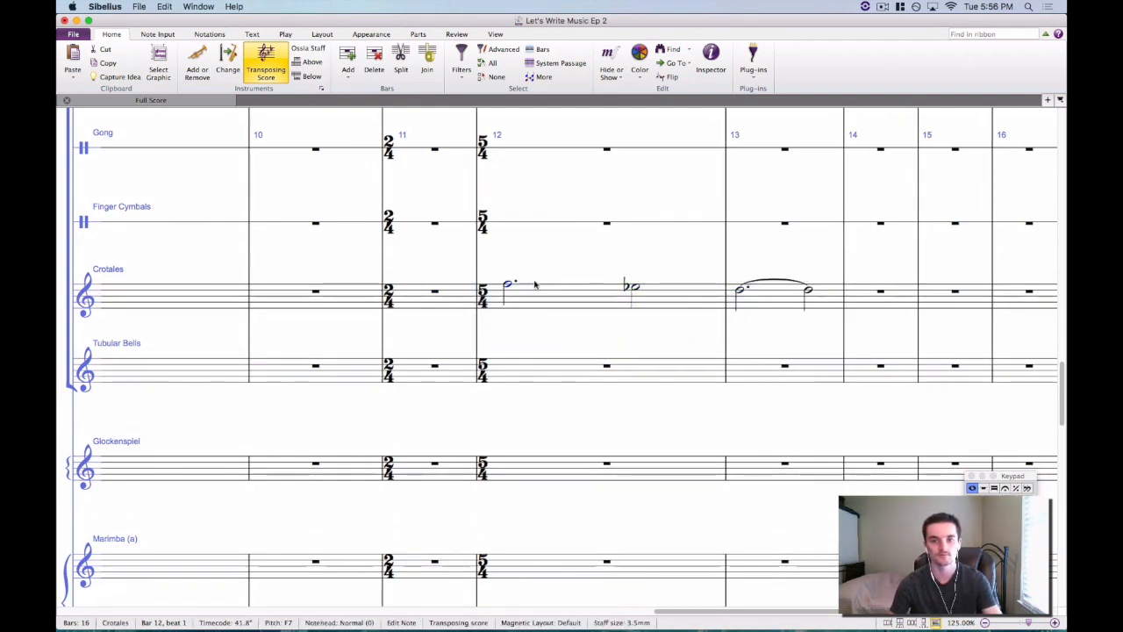
{"action": "key", "text": "super+e"}
{"action": "key", "text": "super+p"}
{"action": "key", "text": "super+p"}
Play back the whole score from bar 1 through bar 13, following the percussion, celesta and string staves.
{"action": "left_click_drag", "start_coordinate": [559, 364], "coordinate": [919, 565]}
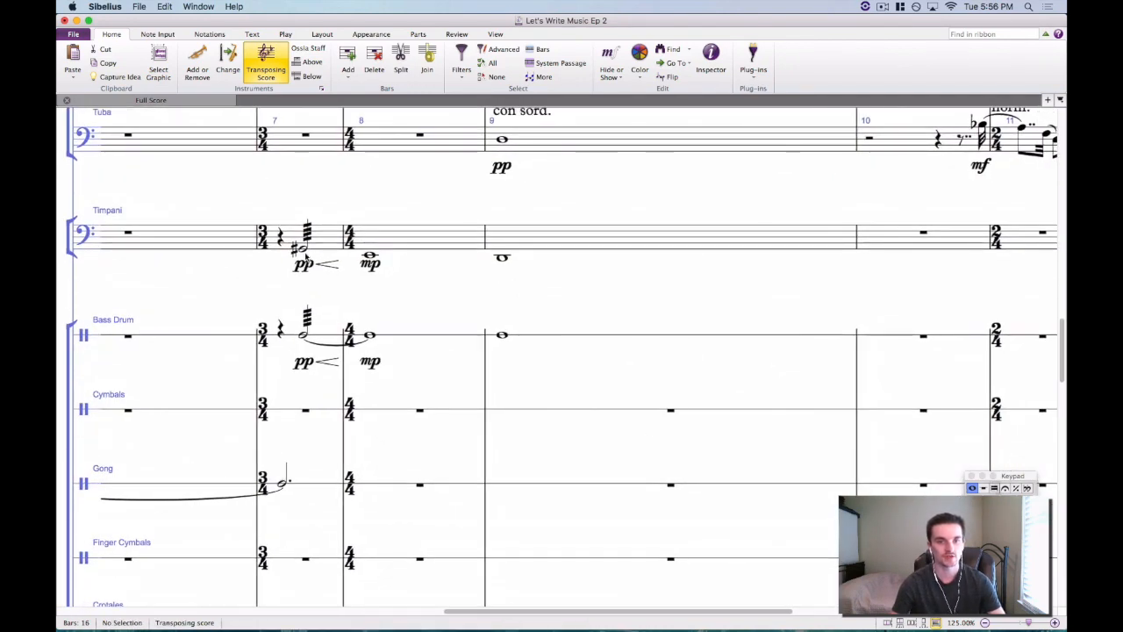
{"action": "left_click_drag", "start_coordinate": [450, 611], "coordinate": [52, 590]}
{"action": "left_click", "coordinate": [514, 337]}
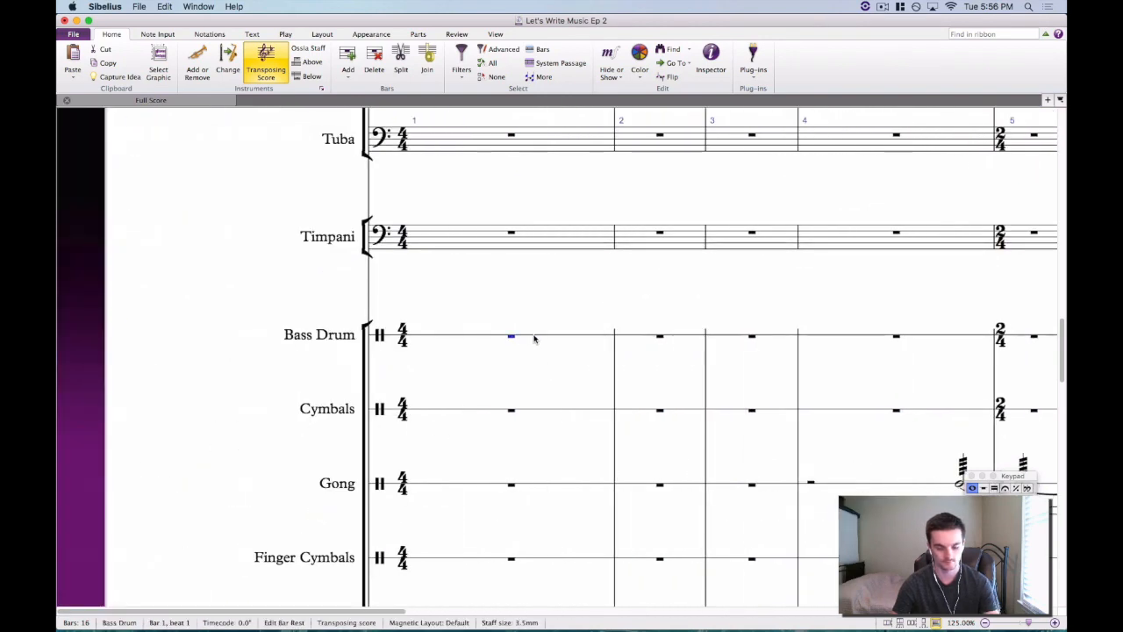
{"action": "left_click", "coordinate": [883, 6]}
{"action": "left_click", "coordinate": [884, 5]}
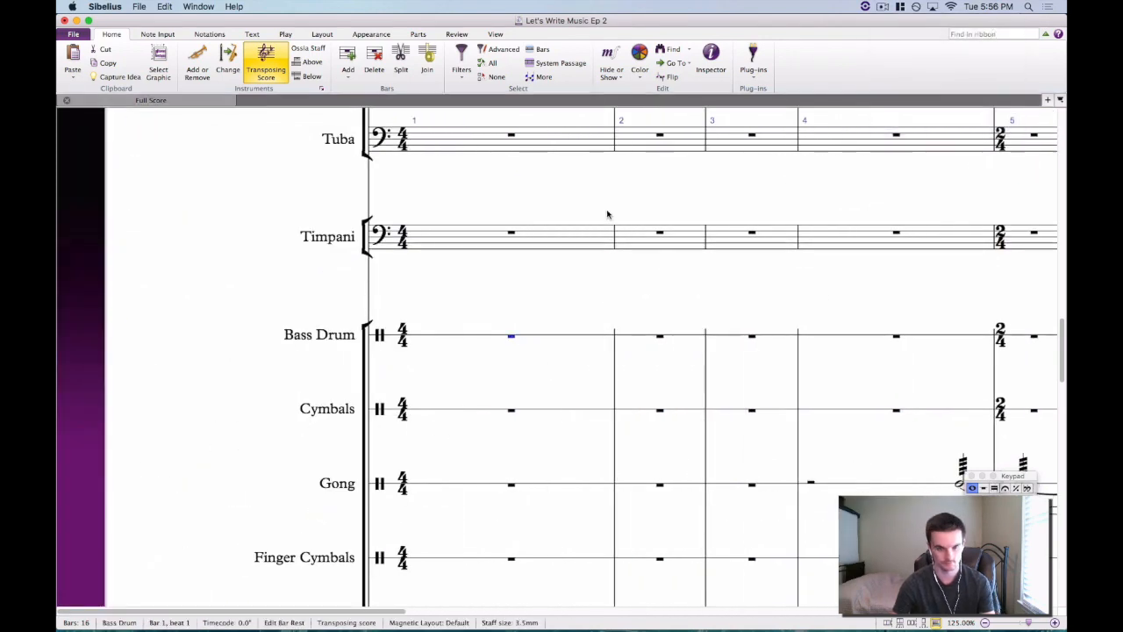
{"action": "key", "text": "p"}
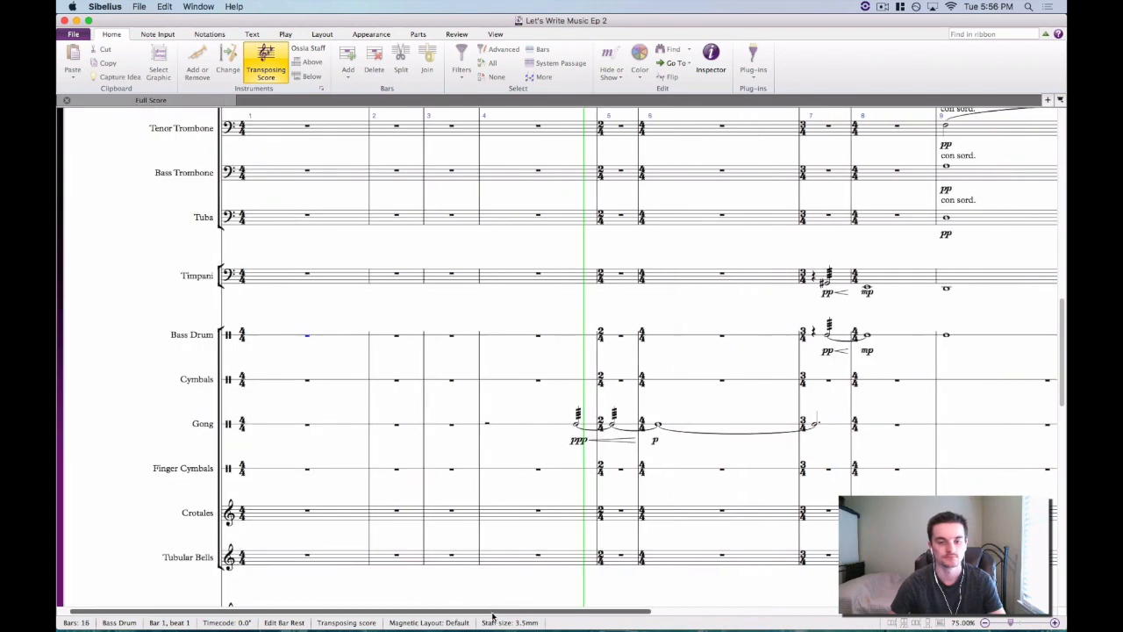
{"action": "scroll", "coordinate": [658, 498], "scroll_direction": "down", "scroll_amount": 3}
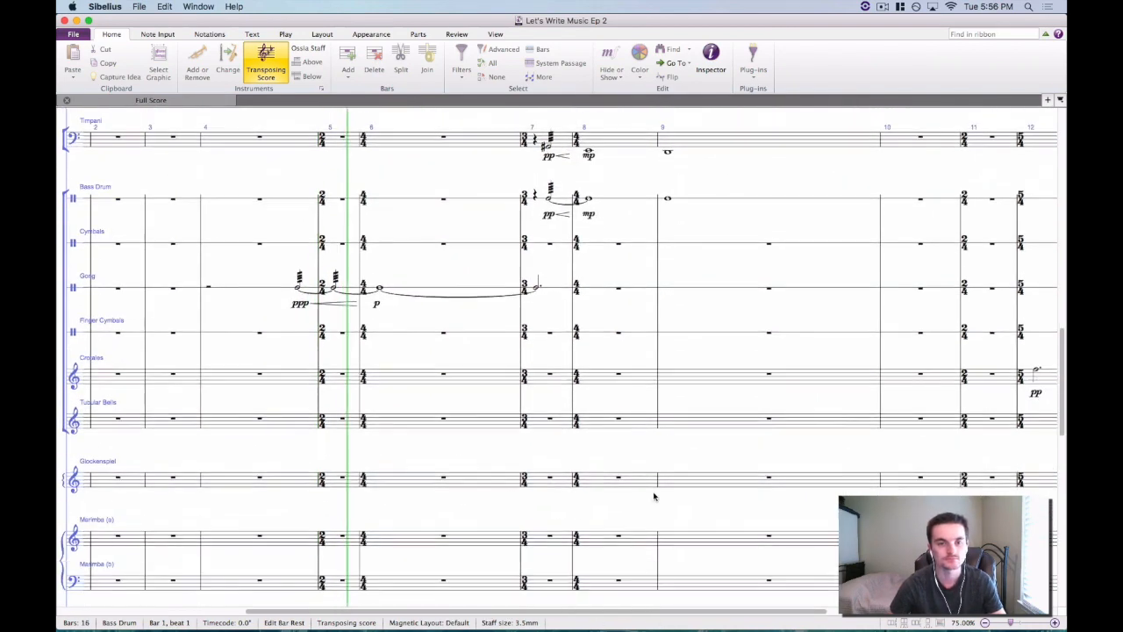
{"action": "scroll", "coordinate": [667, 487], "scroll_direction": "down", "scroll_amount": 8}
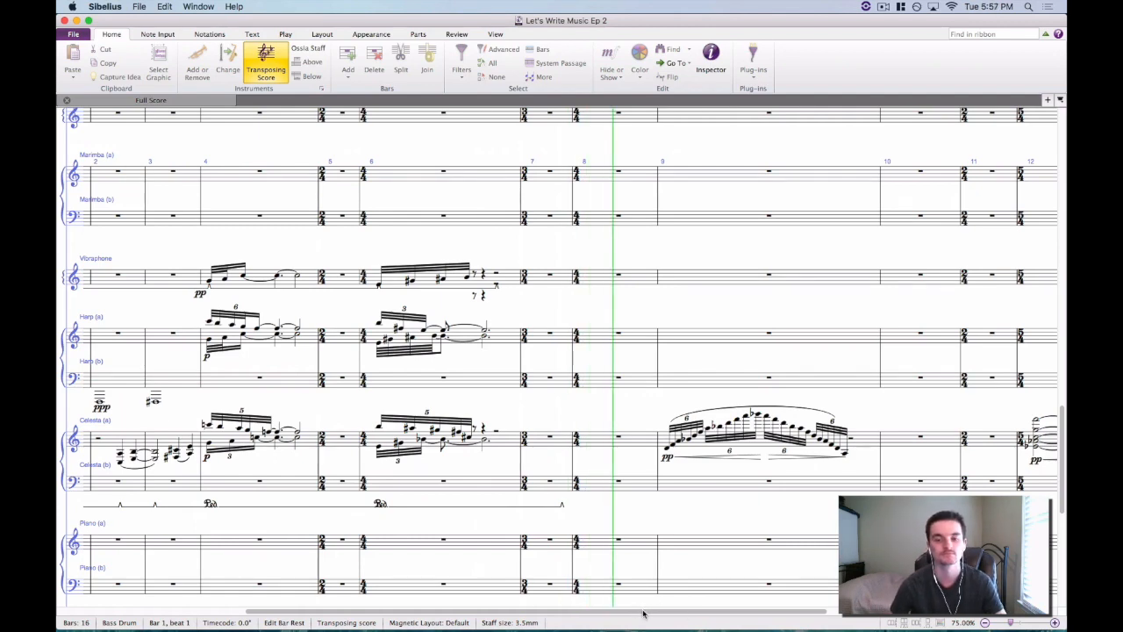
{"action": "left_click_drag", "start_coordinate": [643, 614], "coordinate": [822, 621]}
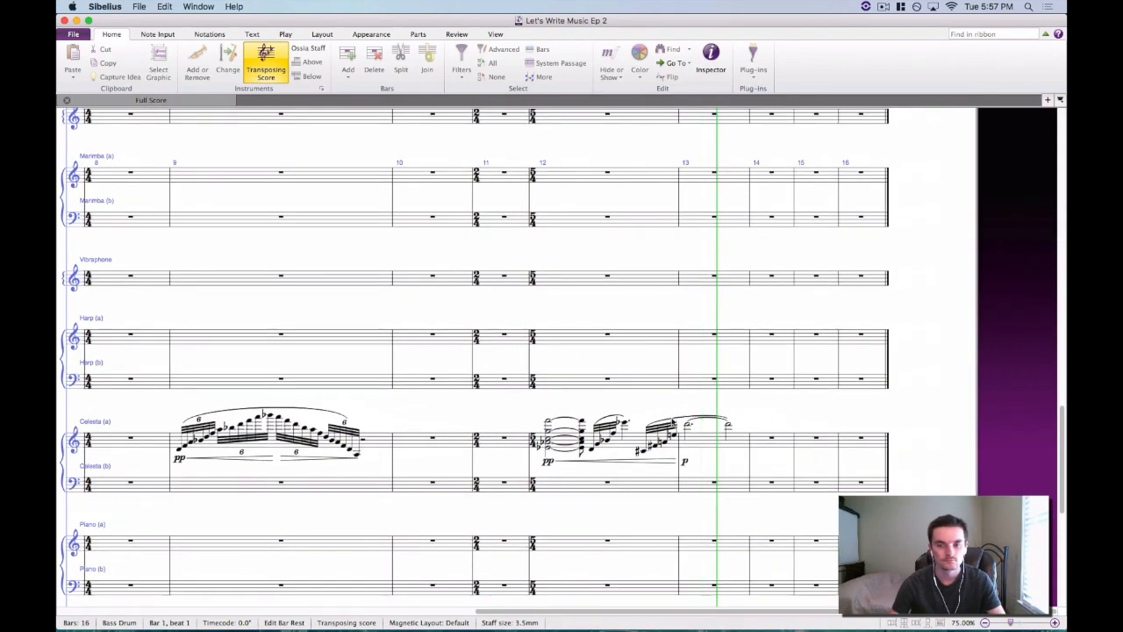
{"action": "scroll", "coordinate": [670, 426], "scroll_direction": "down", "scroll_amount": 8}
{"action": "scroll", "coordinate": [670, 425], "scroll_direction": "down", "scroll_amount": 3}
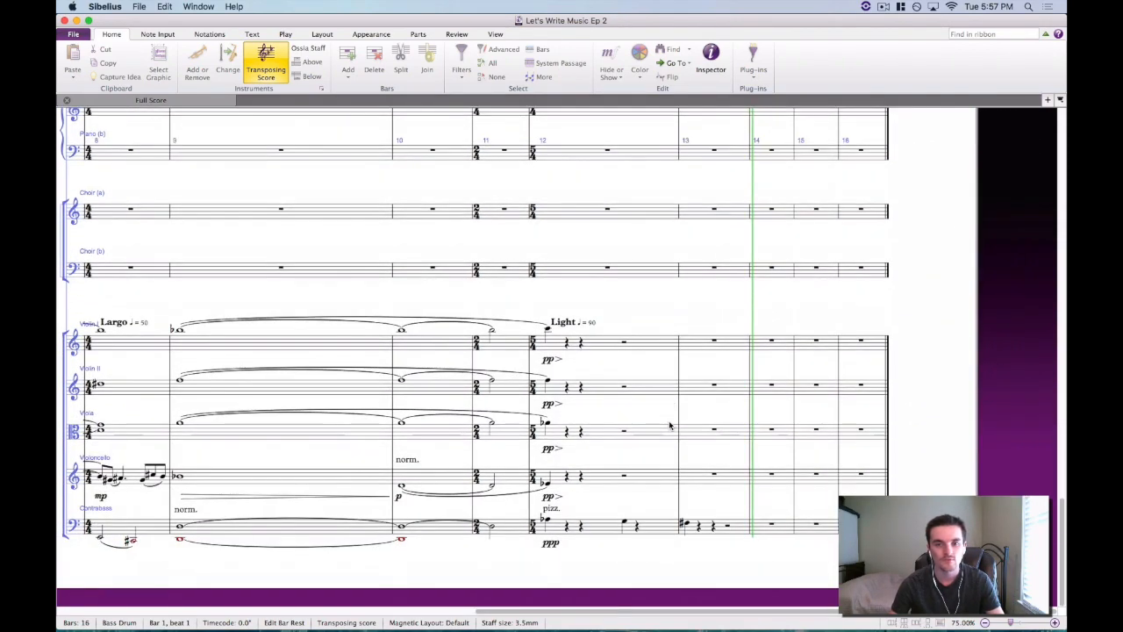
Review the woodwind, horn, percussion and string parts around bars 8 to 13, ending at the strings' Light section.
{"action": "scroll", "coordinate": [667, 435], "scroll_direction": "up", "scroll_amount": 15}
{"action": "scroll", "coordinate": [663, 443], "scroll_direction": "left", "scroll_amount": 5}
{"action": "scroll", "coordinate": [662, 443], "scroll_direction": "up", "scroll_amount": 15}
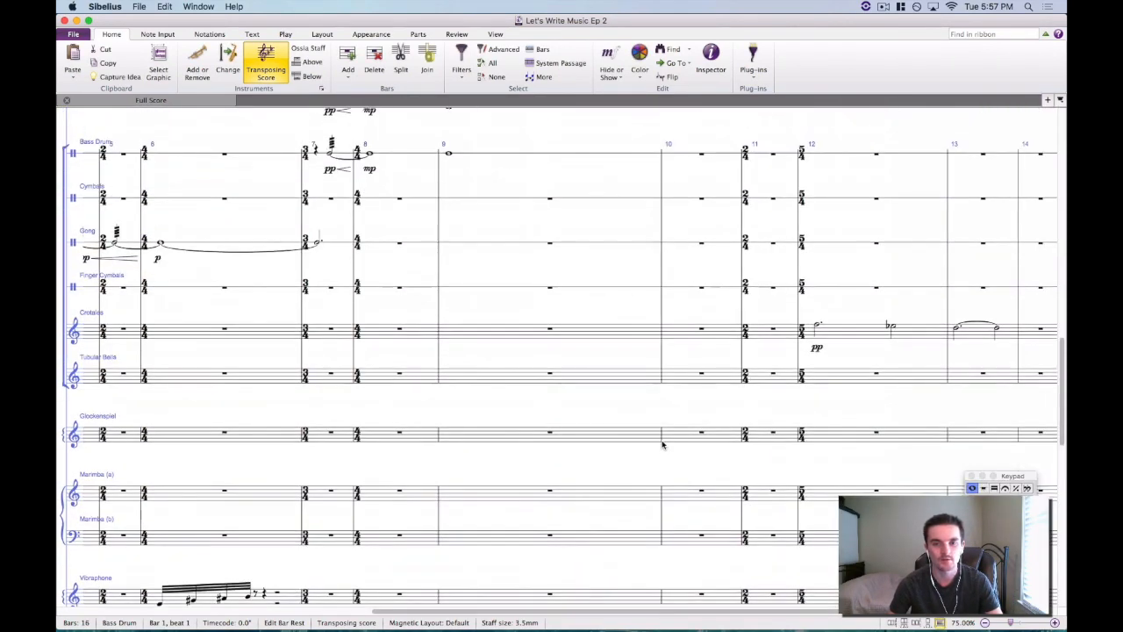
{"action": "scroll", "coordinate": [669, 451], "scroll_direction": "up", "scroll_amount": 6}
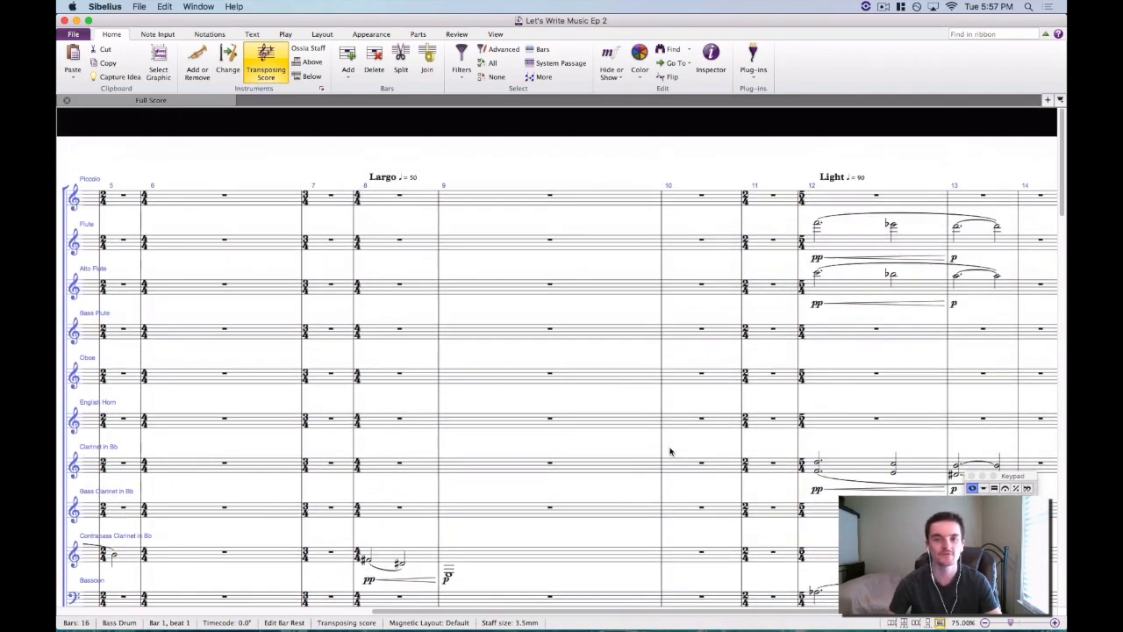
{"action": "left_click_drag", "start_coordinate": [751, 163], "coordinate": [886, 178]}
{"action": "left_click", "coordinate": [665, 165]}
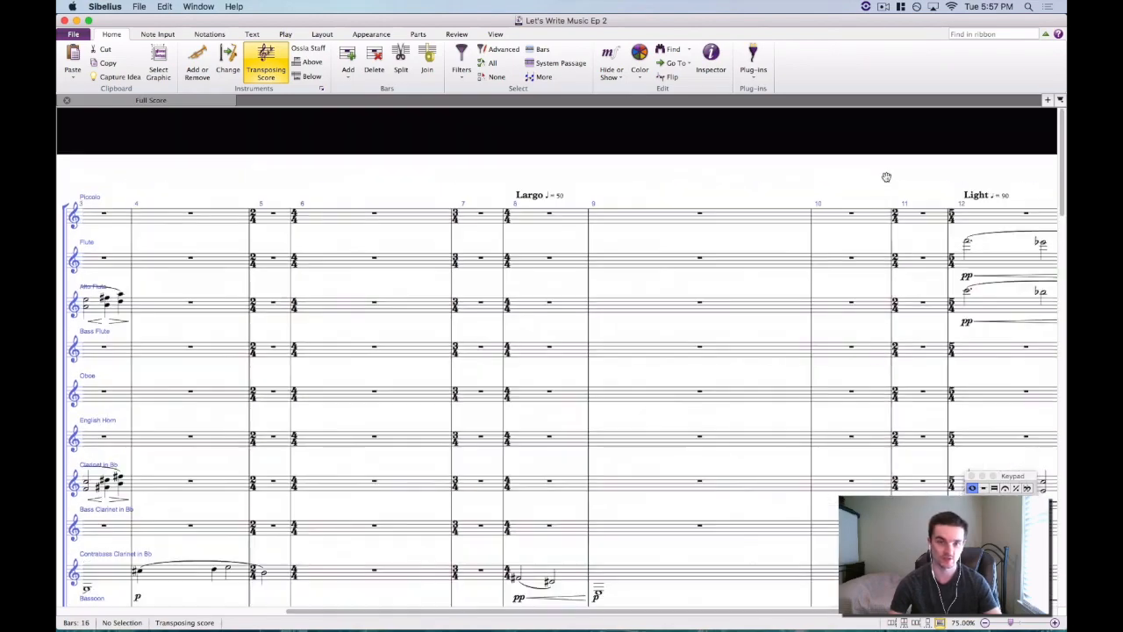
{"action": "left_click_drag", "start_coordinate": [986, 187], "coordinate": [552, 172]}
{"action": "scroll", "coordinate": [806, 307], "scroll_direction": "down", "scroll_amount": 5}
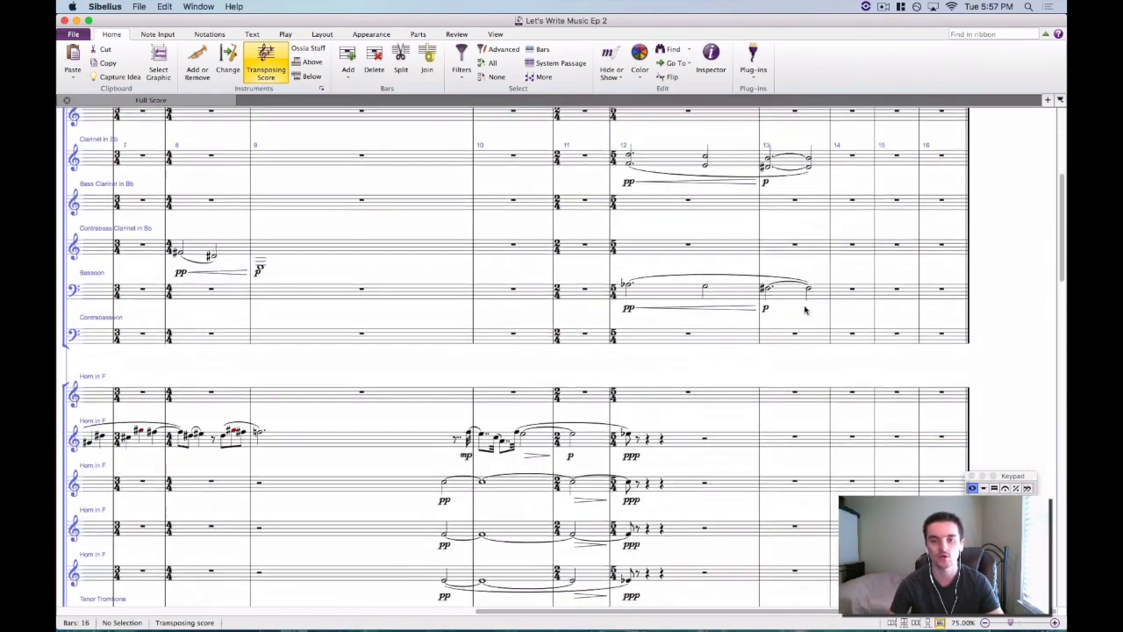
{"action": "scroll", "coordinate": [806, 307], "scroll_direction": "down", "scroll_amount": 10}
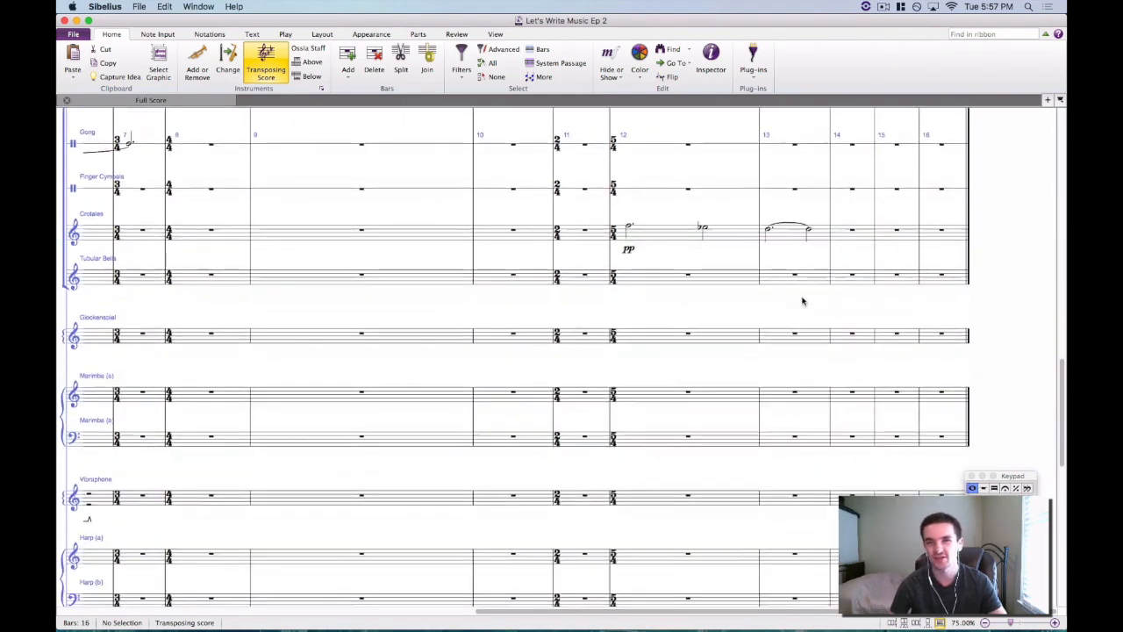
{"action": "scroll", "coordinate": [802, 301], "scroll_direction": "down", "scroll_amount": 10}
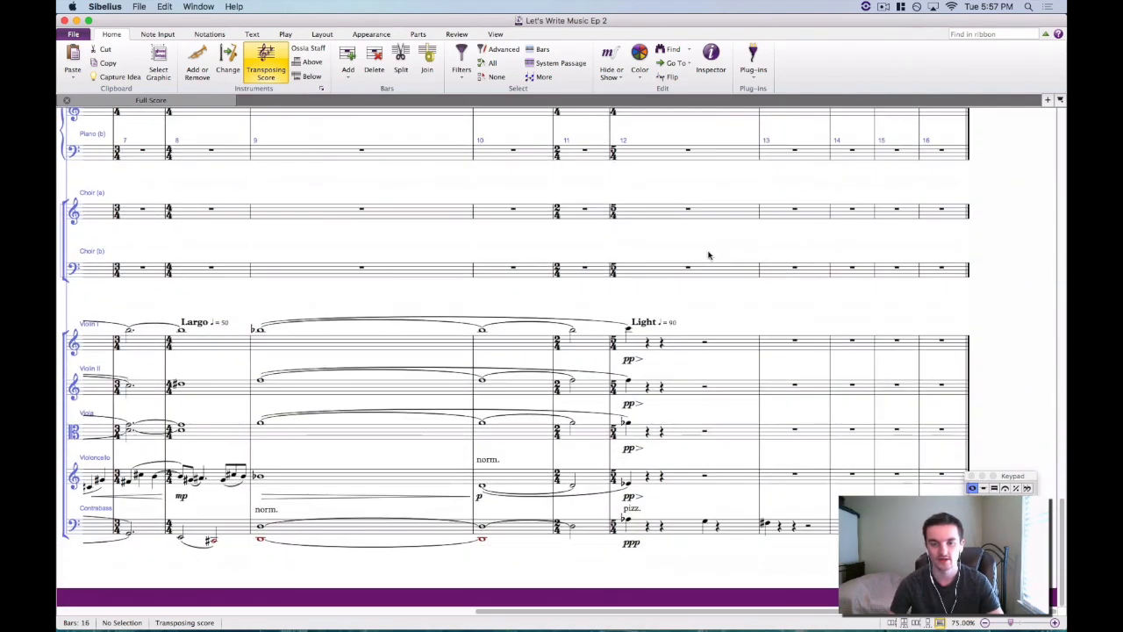
{"action": "left_click_drag", "start_coordinate": [694, 308], "coordinate": [671, 267]}
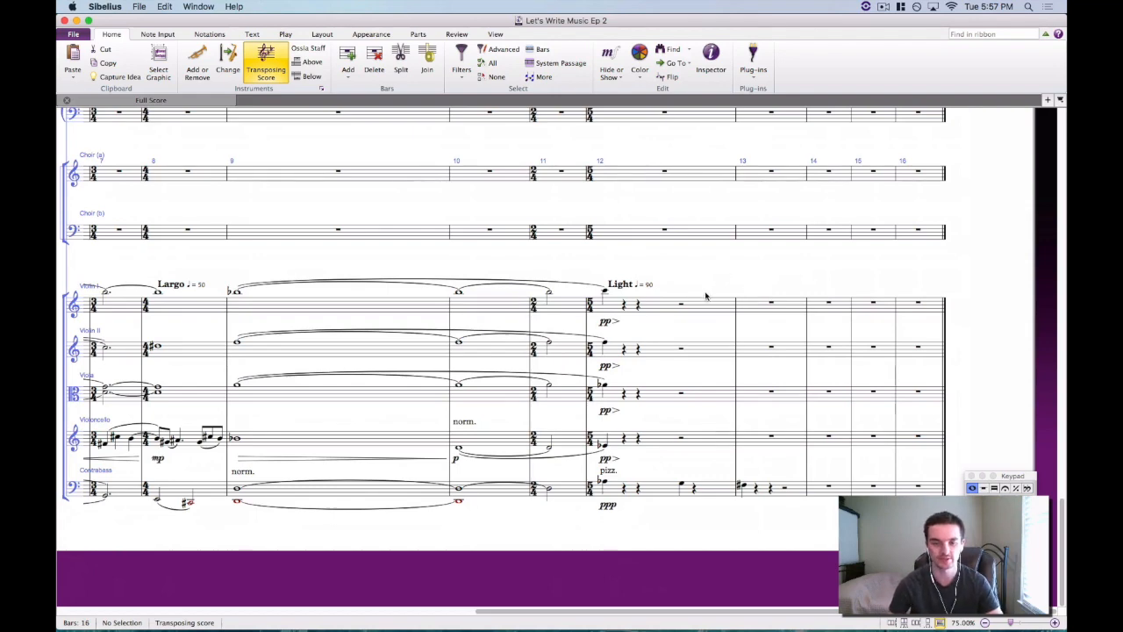
{"action": "left_click_drag", "start_coordinate": [719, 276], "coordinate": [619, 335]}
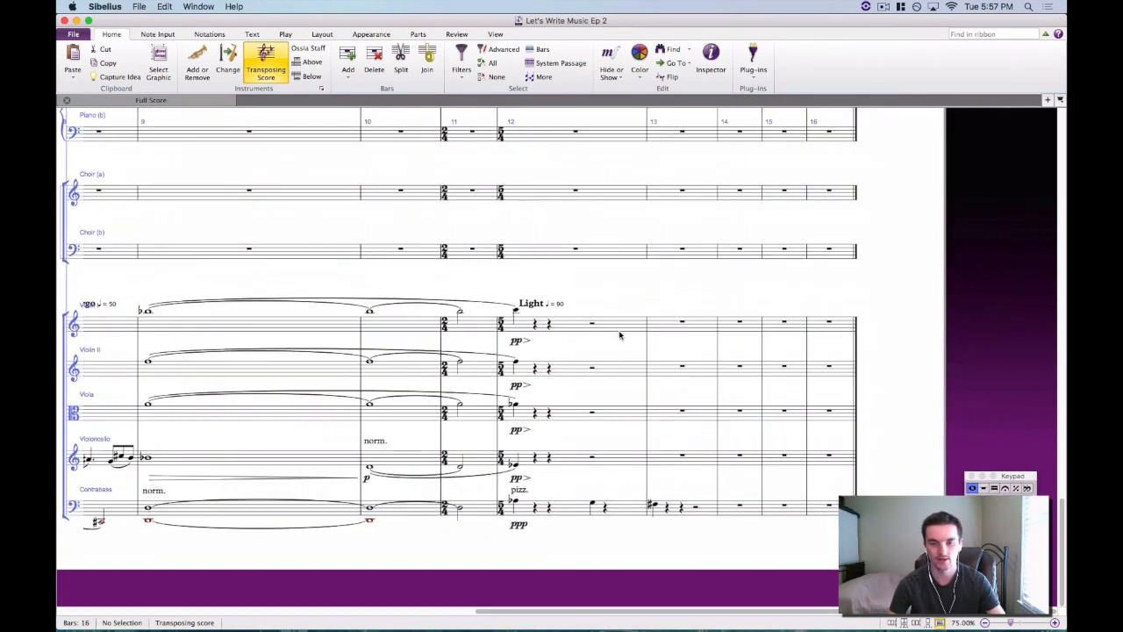
Switch to the Let's Write Music Episode 2 MELODIC SKETCH score and copy the contrabass's pizz. figure in bar 6.
{"action": "mouse_move", "coordinate": [585, 629]}
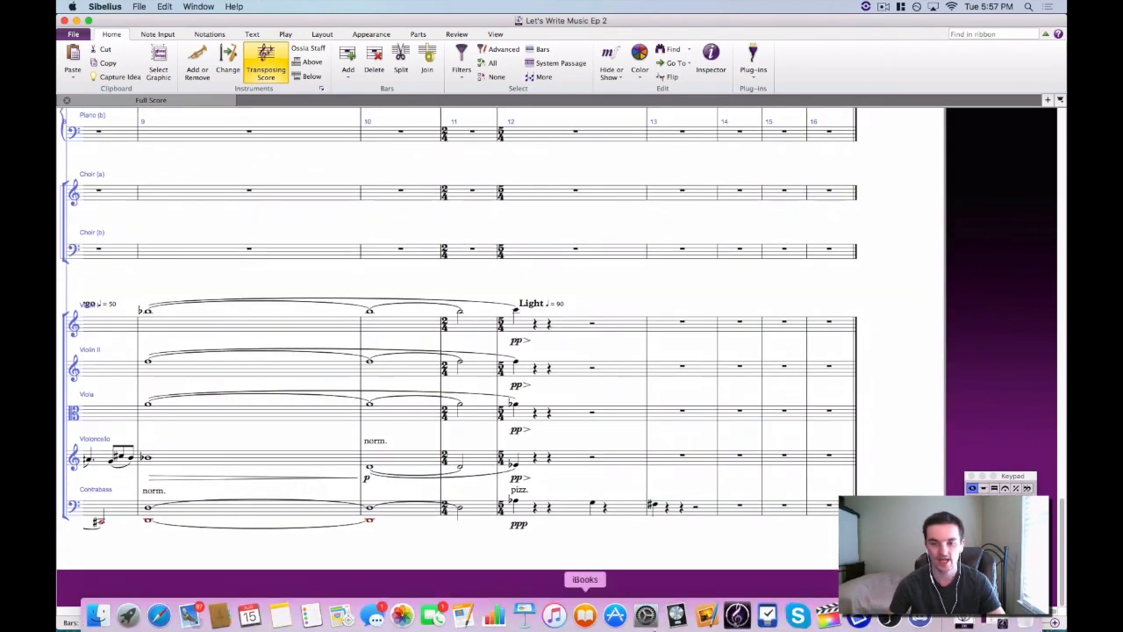
{"action": "left_click", "coordinate": [992, 624]}
{"action": "scroll", "coordinate": [715, 434], "scroll_direction": "down", "scroll_amount": 10}
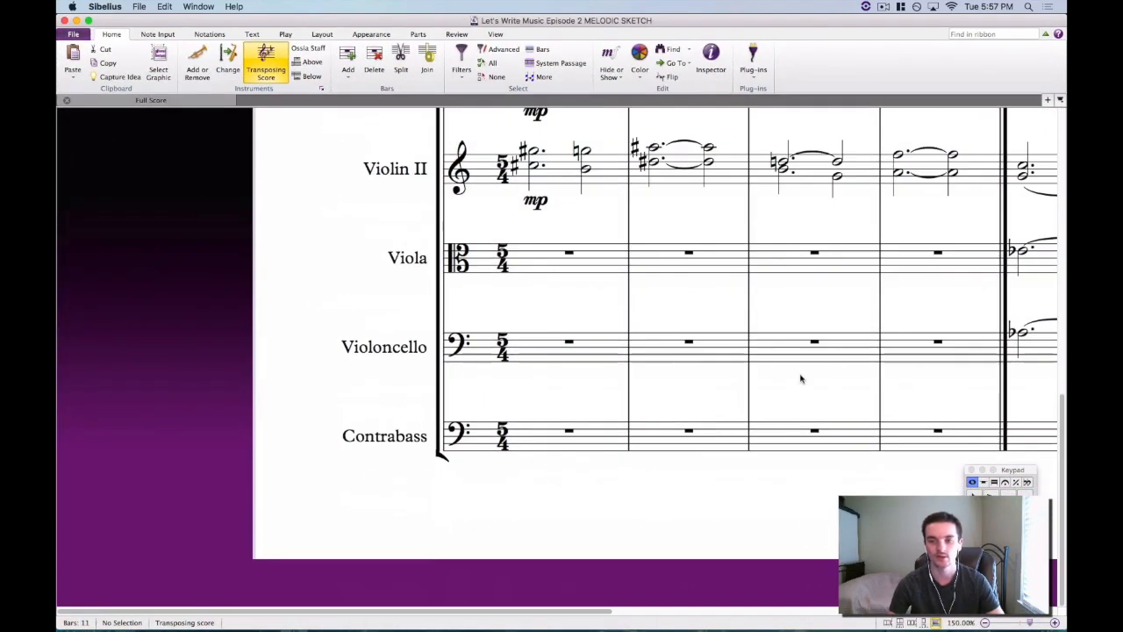
{"action": "scroll", "coordinate": [801, 379], "scroll_direction": "right", "scroll_amount": 15}
{"action": "left_click", "coordinate": [725, 448]}
{"action": "key", "text": "super+c"}
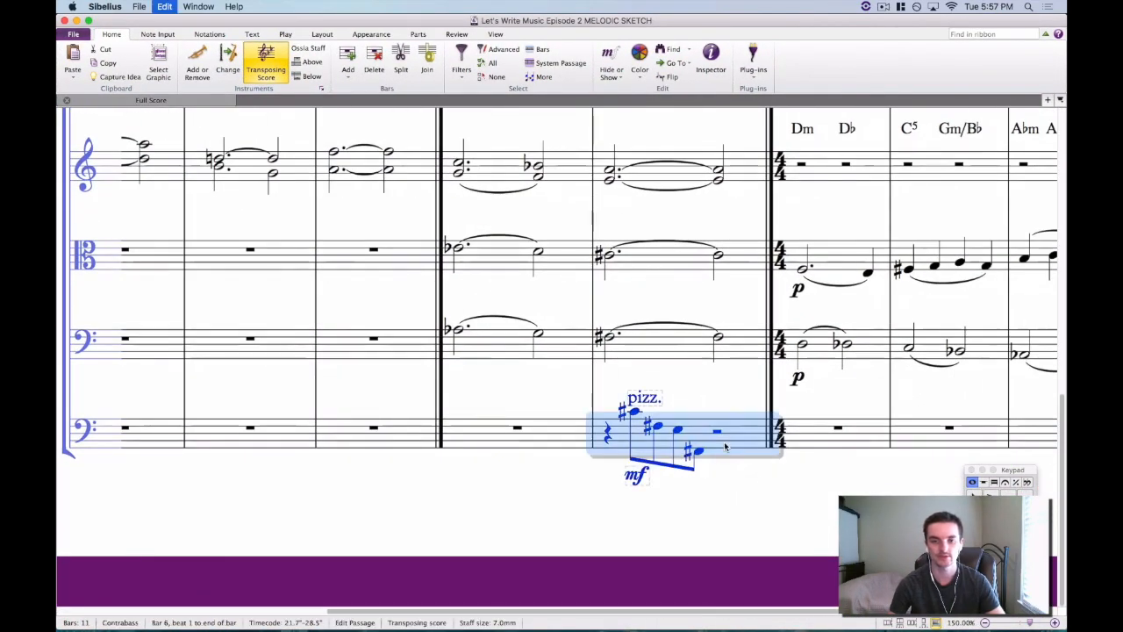
Paste the copied figure into bar 13 of the contrabass in Let's Write Music Ep 2, without its pizz. text and with dynamic mp.
{"action": "mouse_move", "coordinate": [920, 623]}
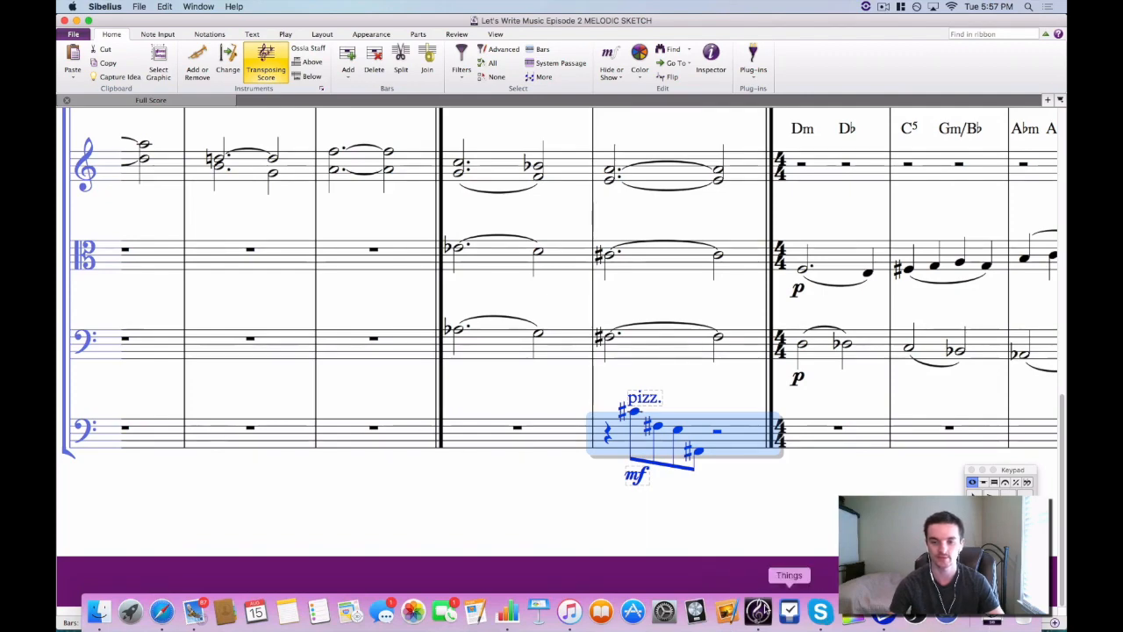
{"action": "left_click", "coordinate": [75, 19]}
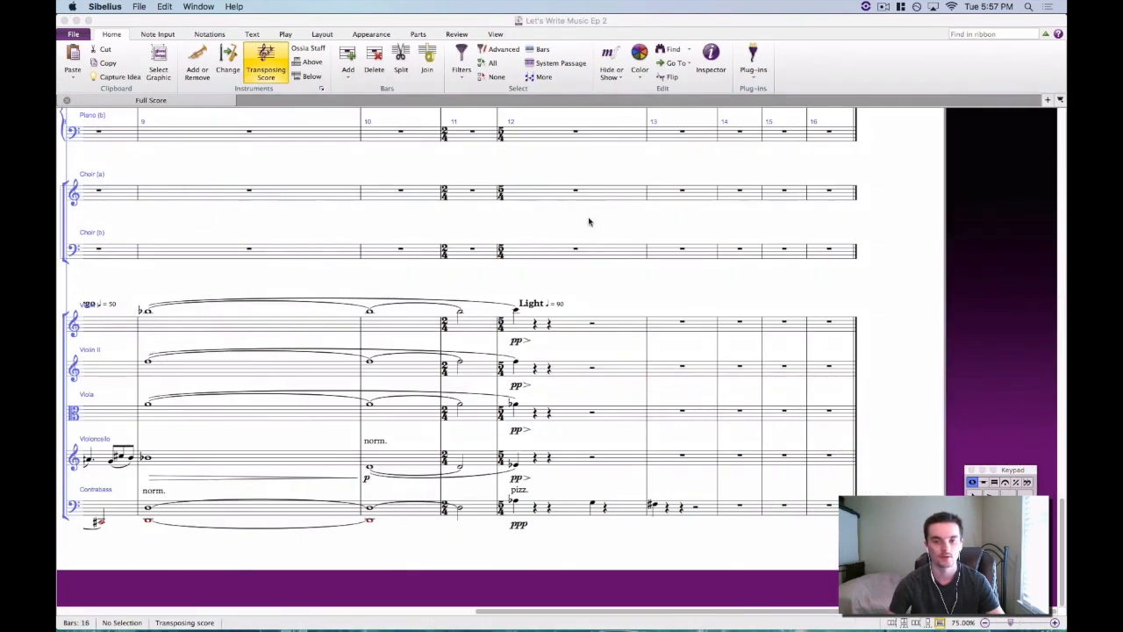
{"action": "left_click", "coordinate": [679, 511]}
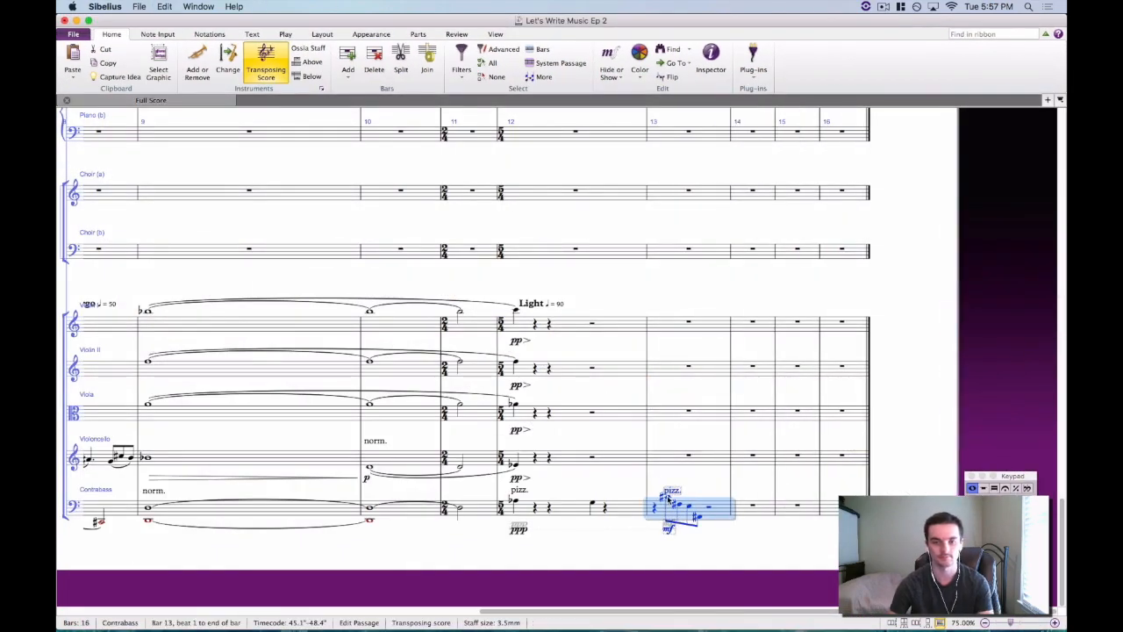
{"action": "left_click", "coordinate": [672, 529]}
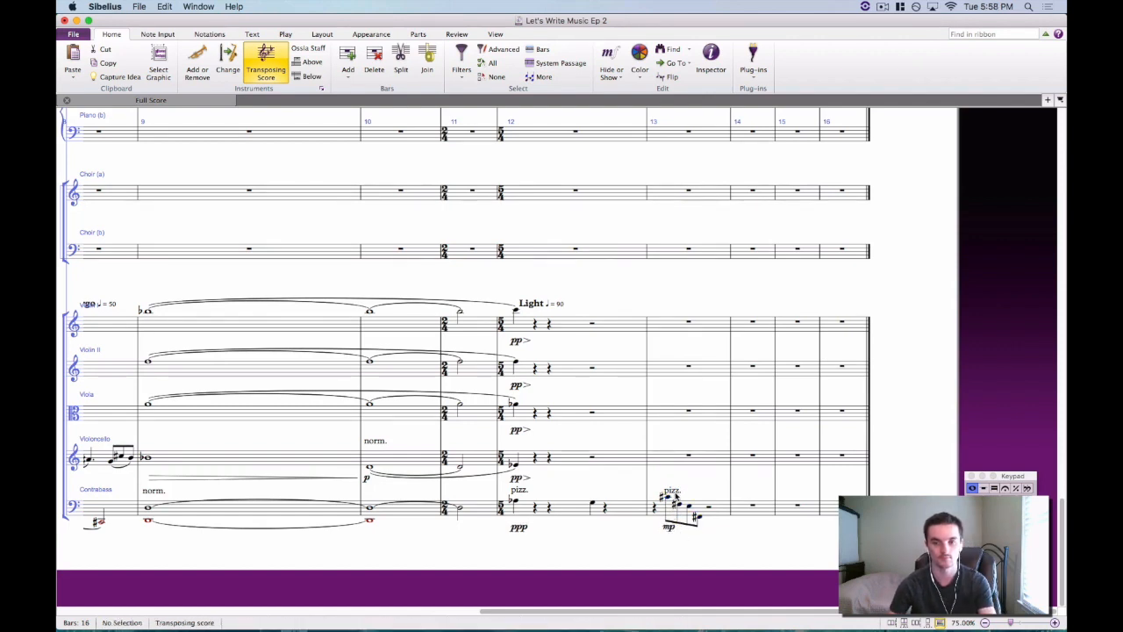
Play back from the contrabass's first note of bar 12 through bar 13 and look over the percussion, horn and woodwind staves.
{"action": "left_click", "coordinate": [518, 500]}
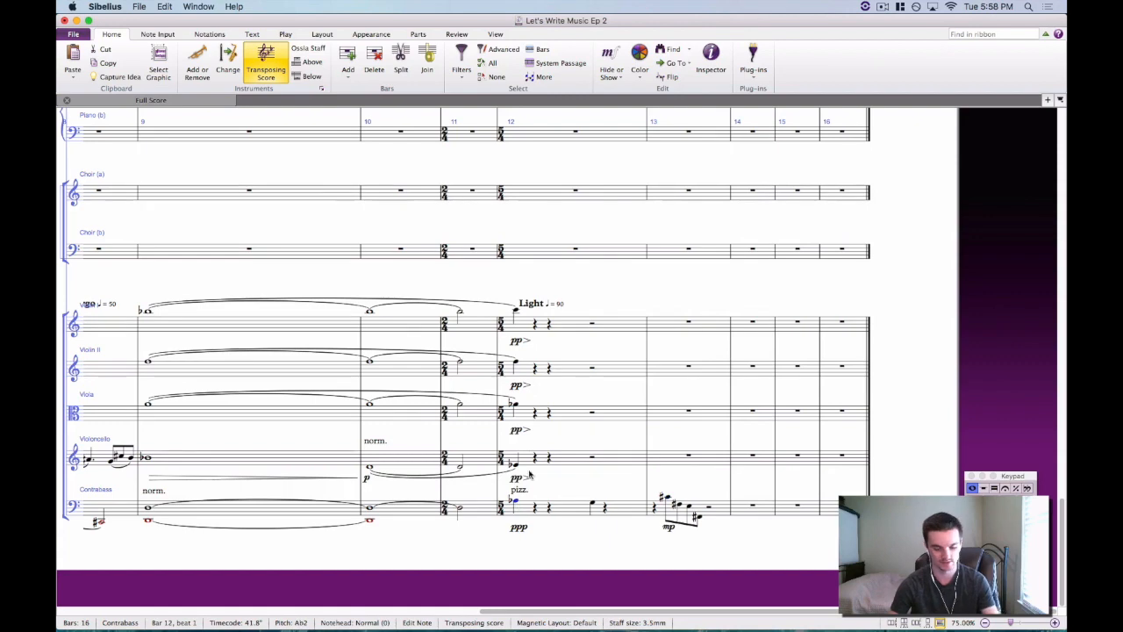
{"action": "key", "text": "space"}
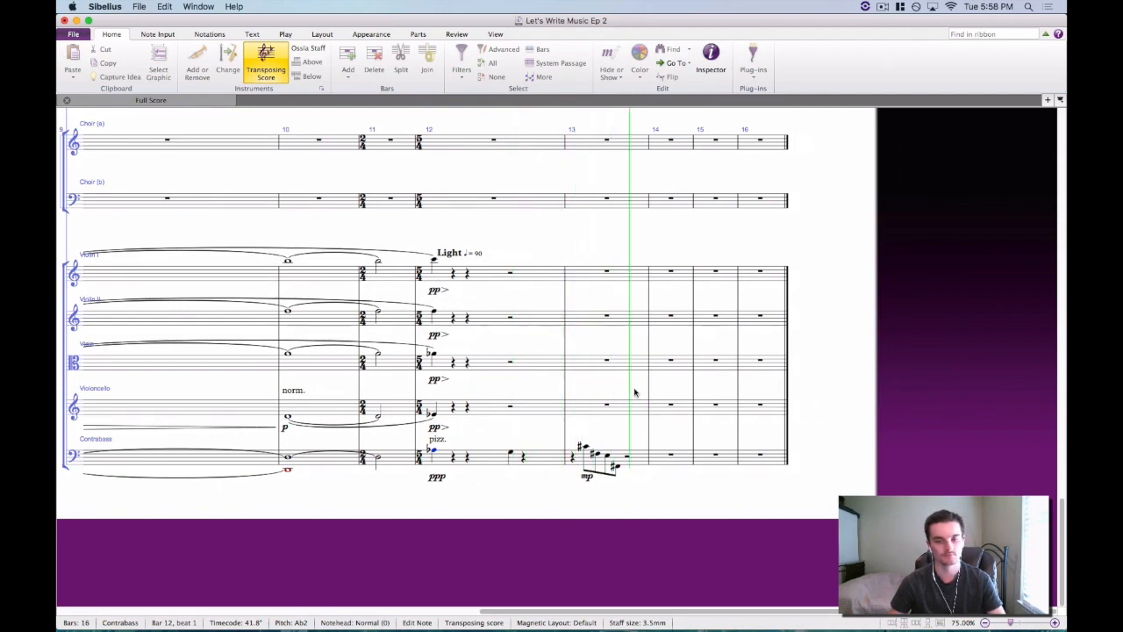
{"action": "key", "text": "space"}
{"action": "scroll", "coordinate": [752, 383], "scroll_direction": "up", "scroll_amount": 15}
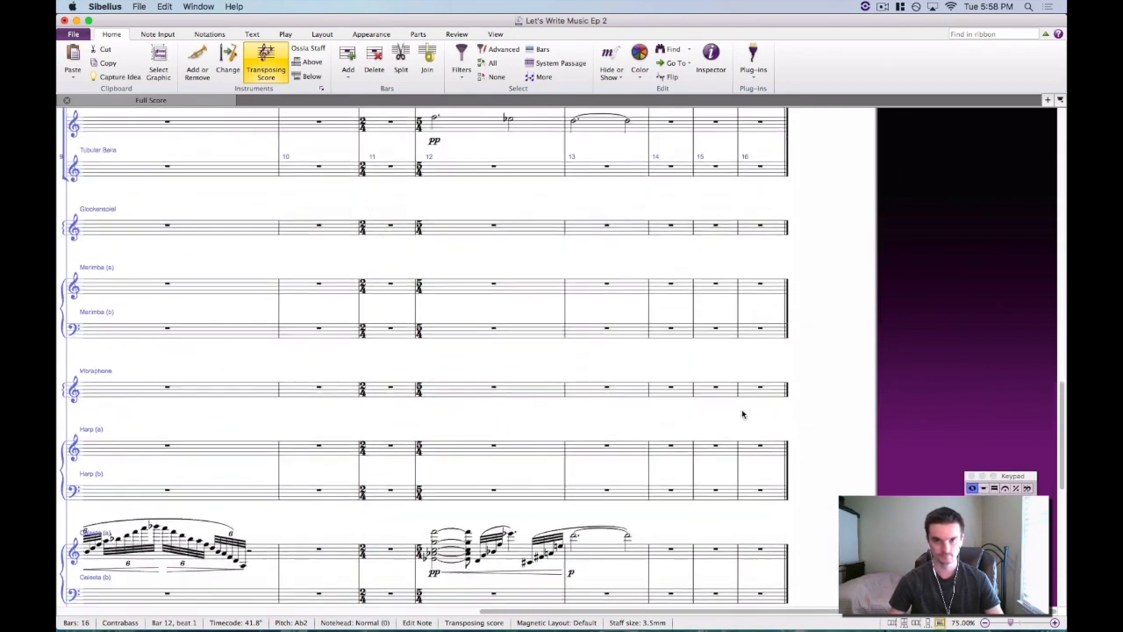
{"action": "scroll", "coordinate": [694, 472], "scroll_direction": "up", "scroll_amount": 4}
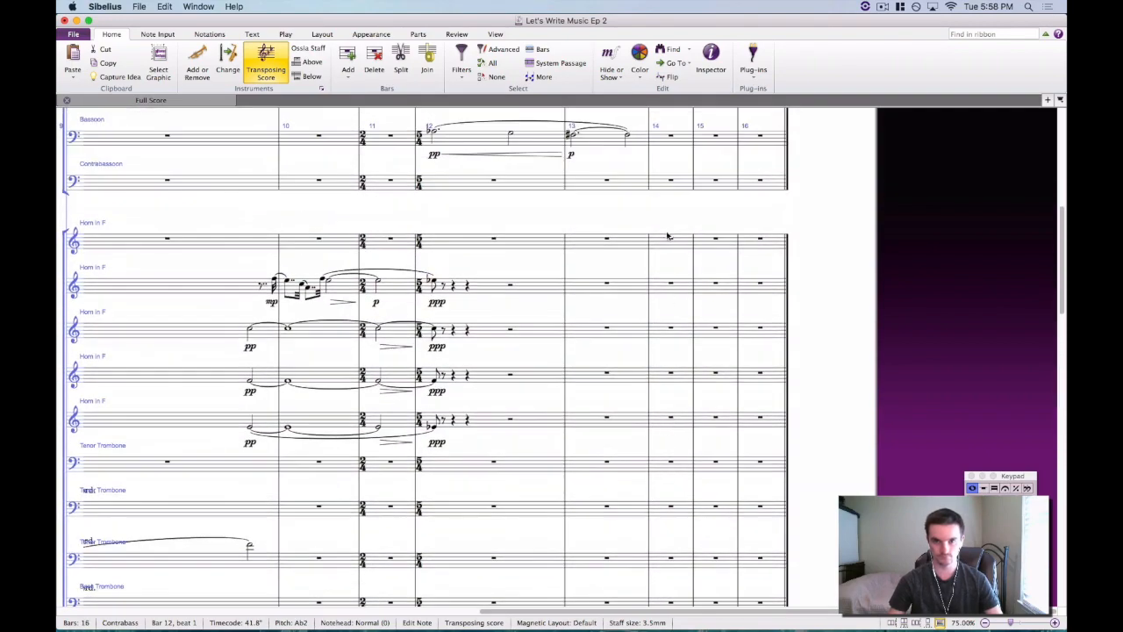
{"action": "scroll", "coordinate": [666, 212], "scroll_direction": "up", "scroll_amount": 4}
{"action": "scroll", "coordinate": [612, 376], "scroll_direction": "right", "scroll_amount": 2}
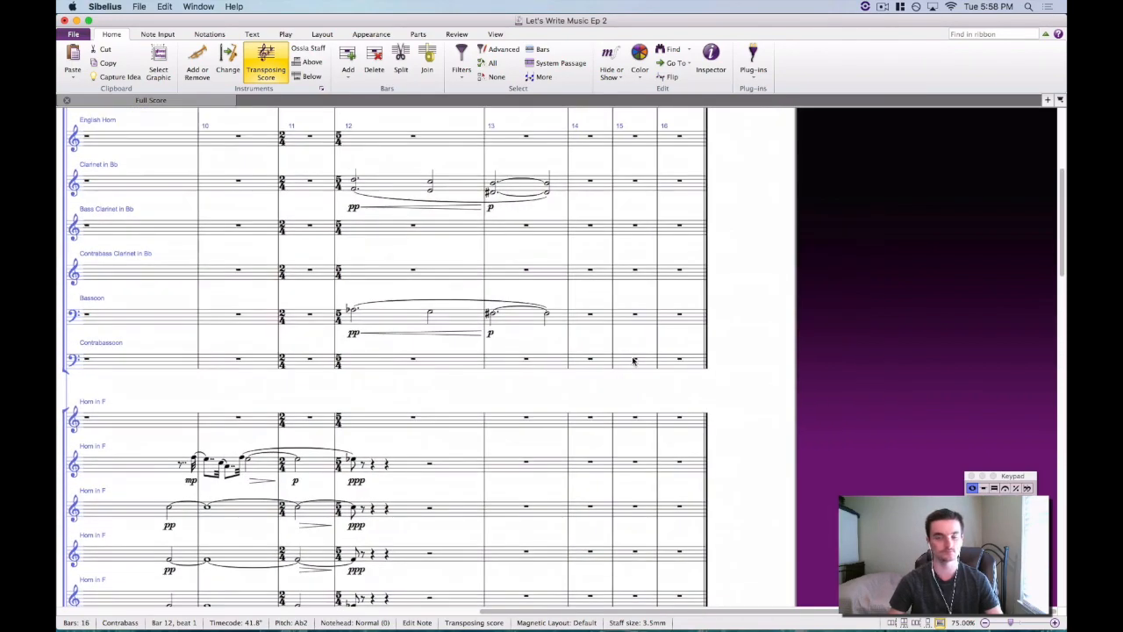
Delete the tempo marking above bar 12, re-enter it as "Light ♩ = 90" and align it over the flute's first note.
{"action": "scroll", "coordinate": [634, 360], "scroll_direction": "down", "scroll_amount": 20}
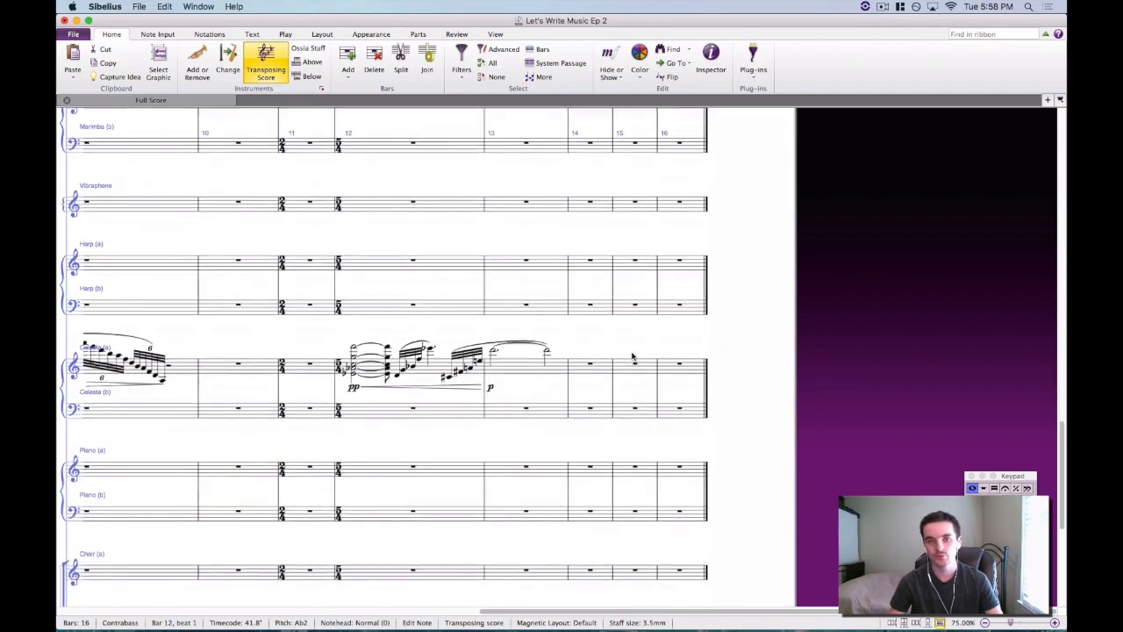
{"action": "scroll", "coordinate": [632, 357], "scroll_direction": "down", "scroll_amount": 10}
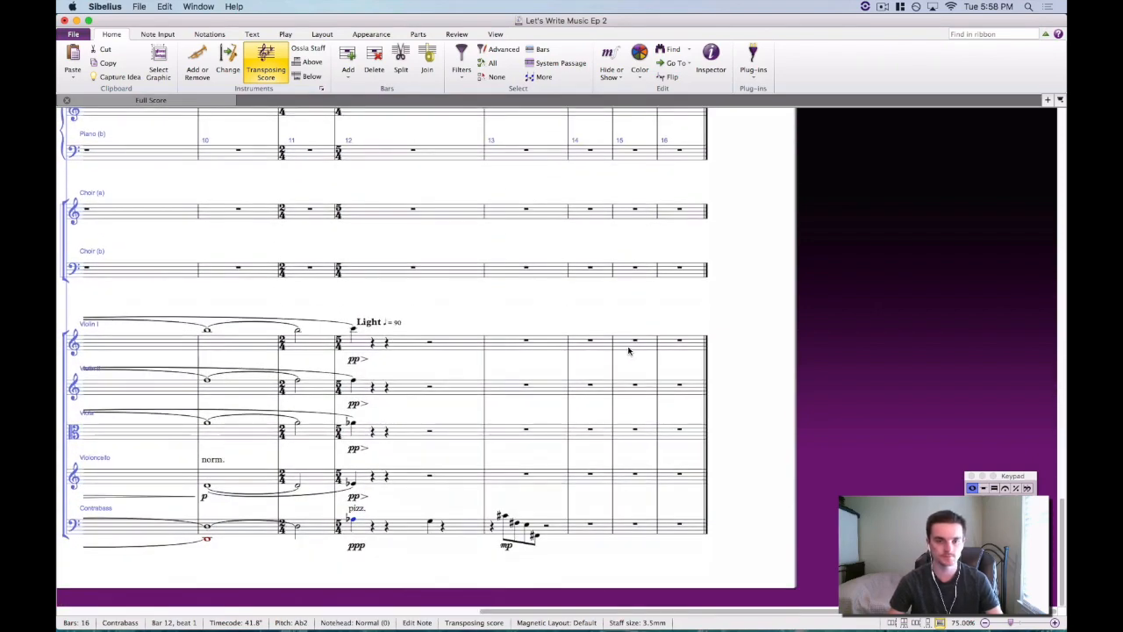
{"action": "scroll", "coordinate": [628, 350], "scroll_direction": "up", "scroll_amount": 20}
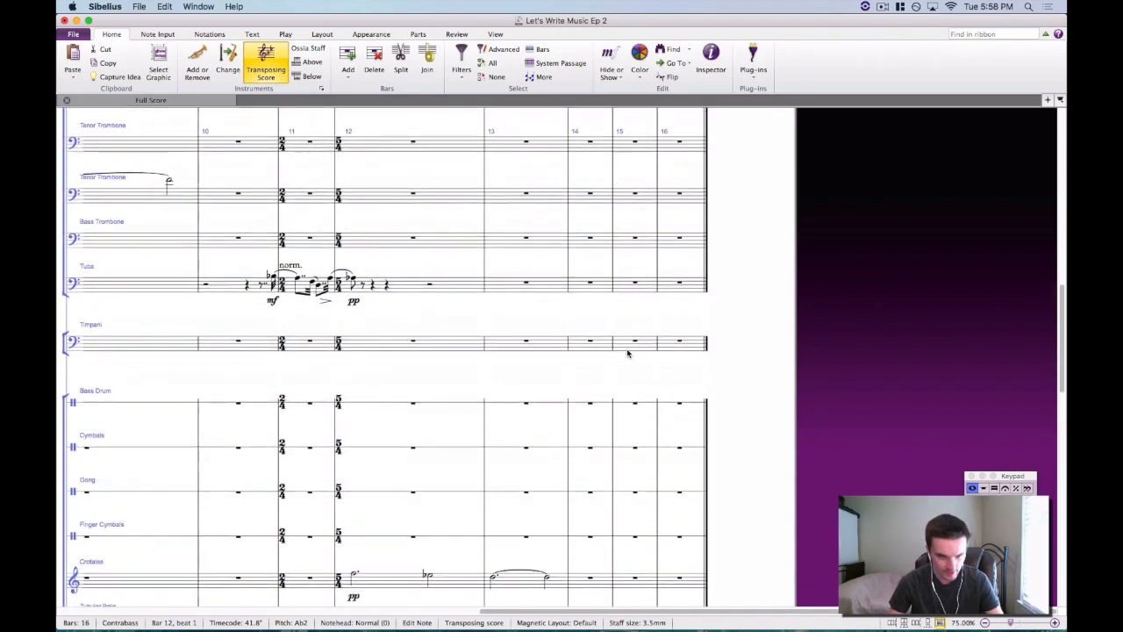
{"action": "scroll", "coordinate": [606, 395], "scroll_direction": "up", "scroll_amount": 10}
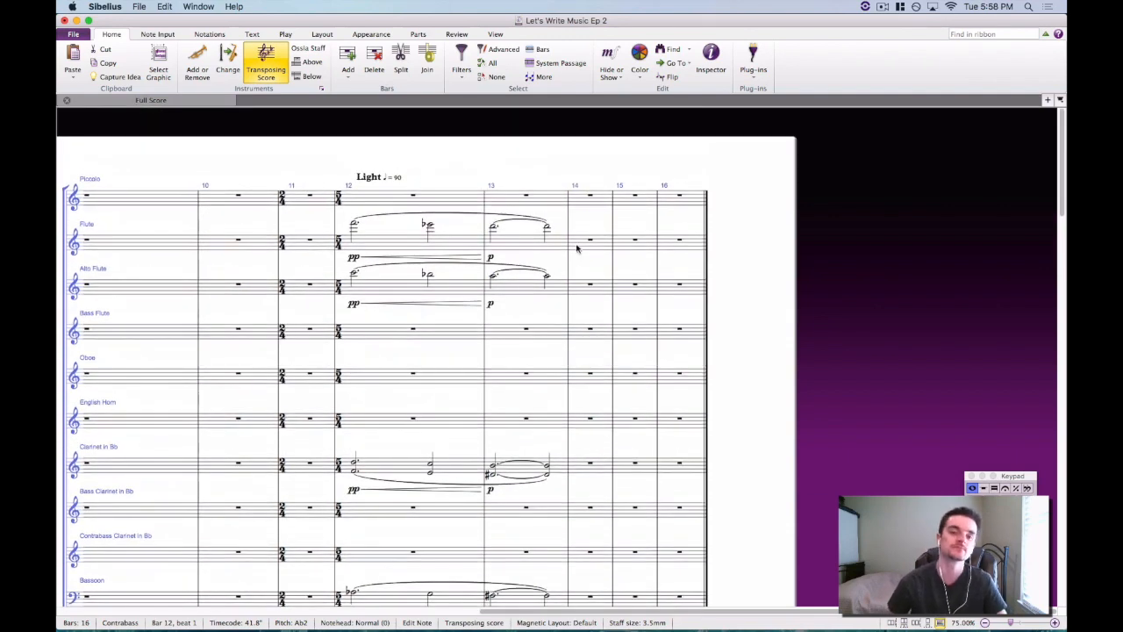
{"action": "key", "text": "Escape"}
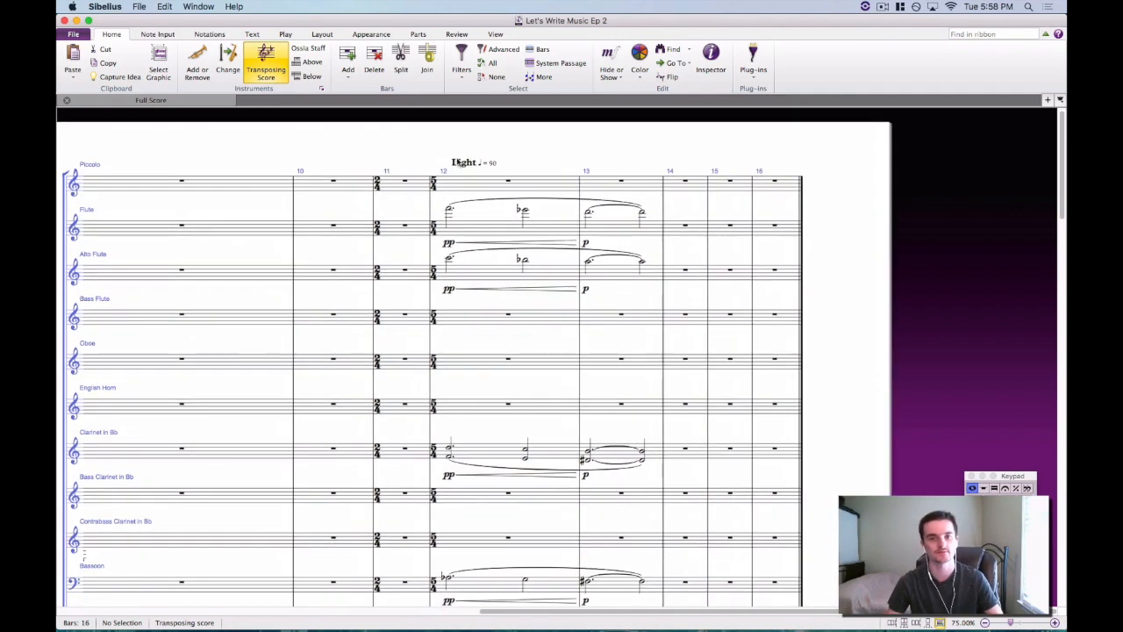
{"action": "left_click", "coordinate": [462, 166]}
{"action": "key", "text": "Delete"}
{"action": "left_click", "coordinate": [450, 208]}
{"action": "left_click", "coordinate": [450, 210]}
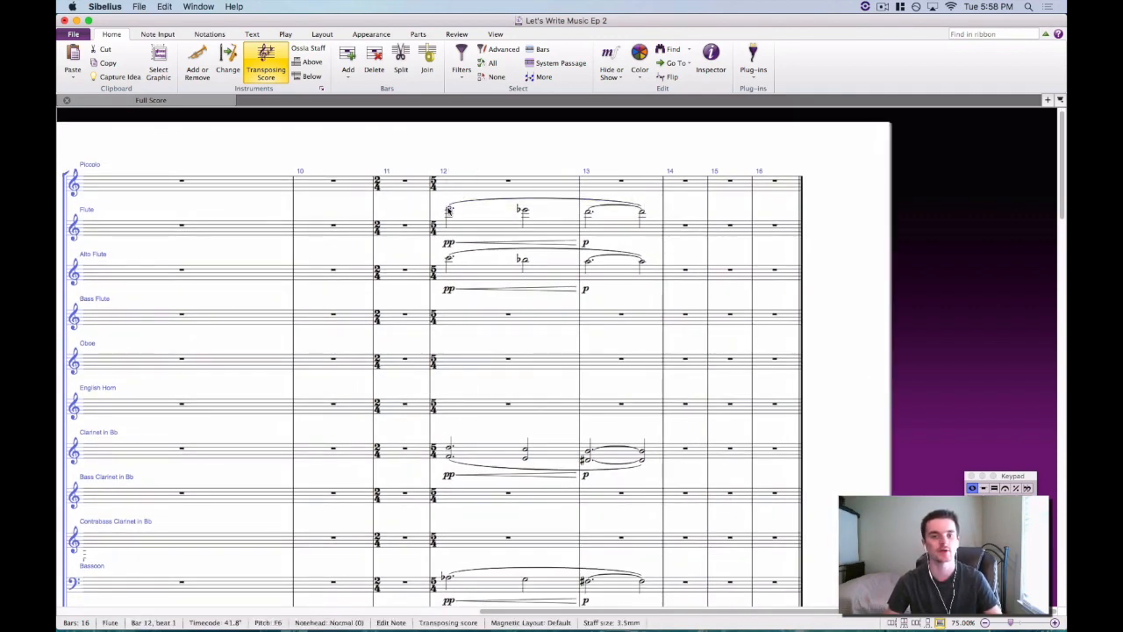
{"action": "type", "text": "Light ♩ = 90"}
{"action": "key", "text": "Escape"}
{"action": "left_click_drag", "start_coordinate": [473, 164], "coordinate": [466, 164]}
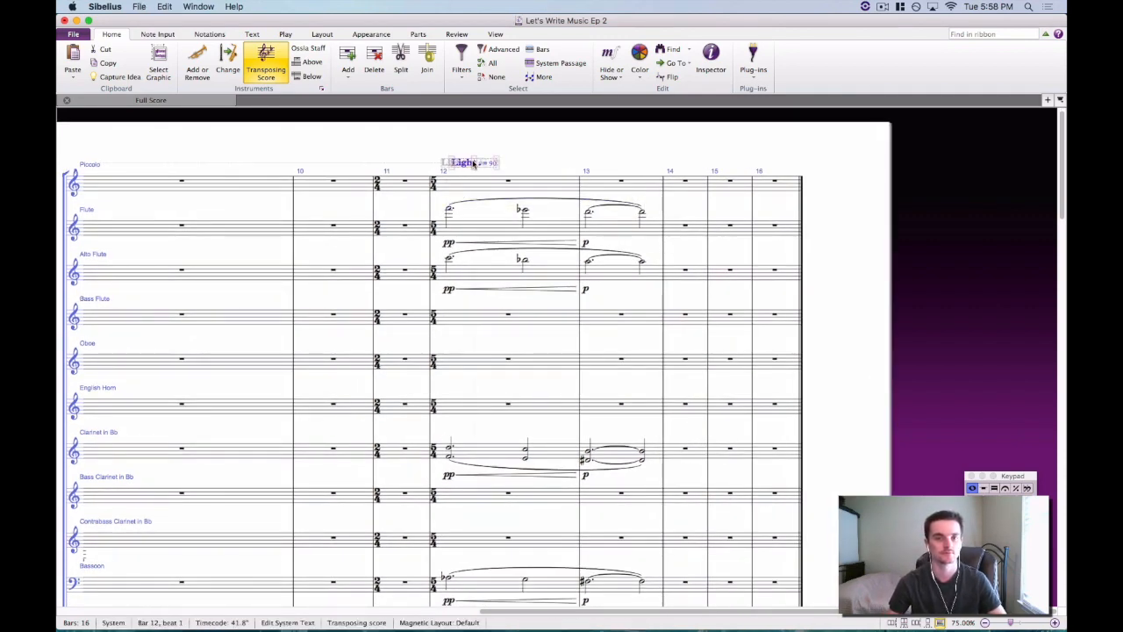
Play back from the flute's first note of bar 12 into bar 14, following the celesta and string staves.
{"action": "key", "text": "Escape"}
{"action": "scroll", "coordinate": [656, 123], "scroll_direction": "left", "scroll_amount": 3}
{"action": "scroll", "coordinate": [657, 123], "scroll_direction": "down", "scroll_amount": 1}
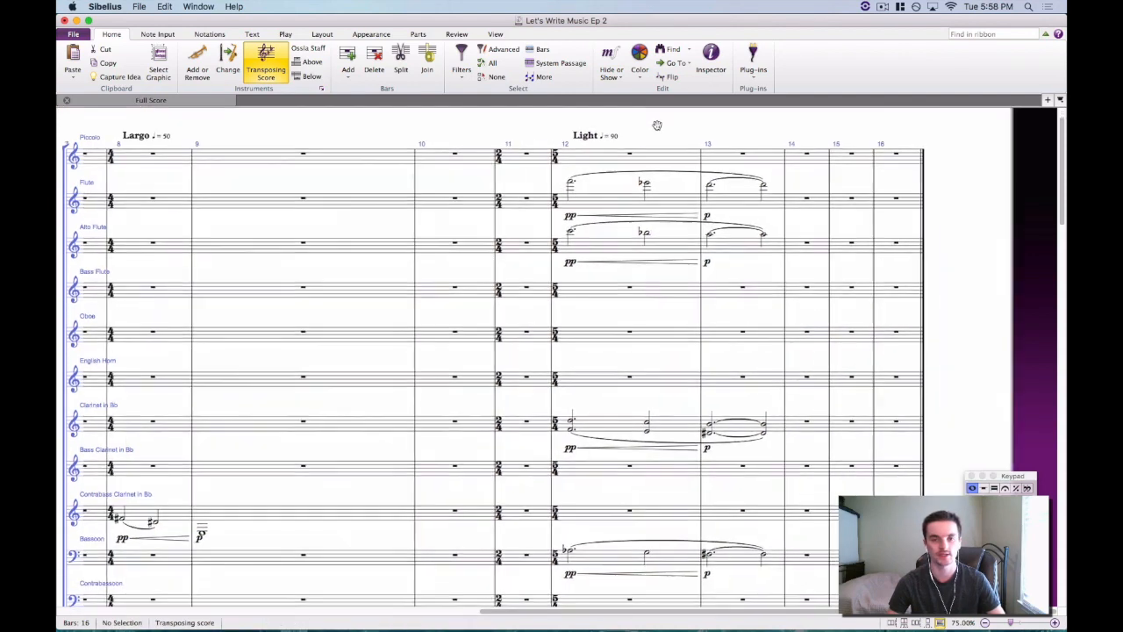
{"action": "left_click", "coordinate": [573, 180]}
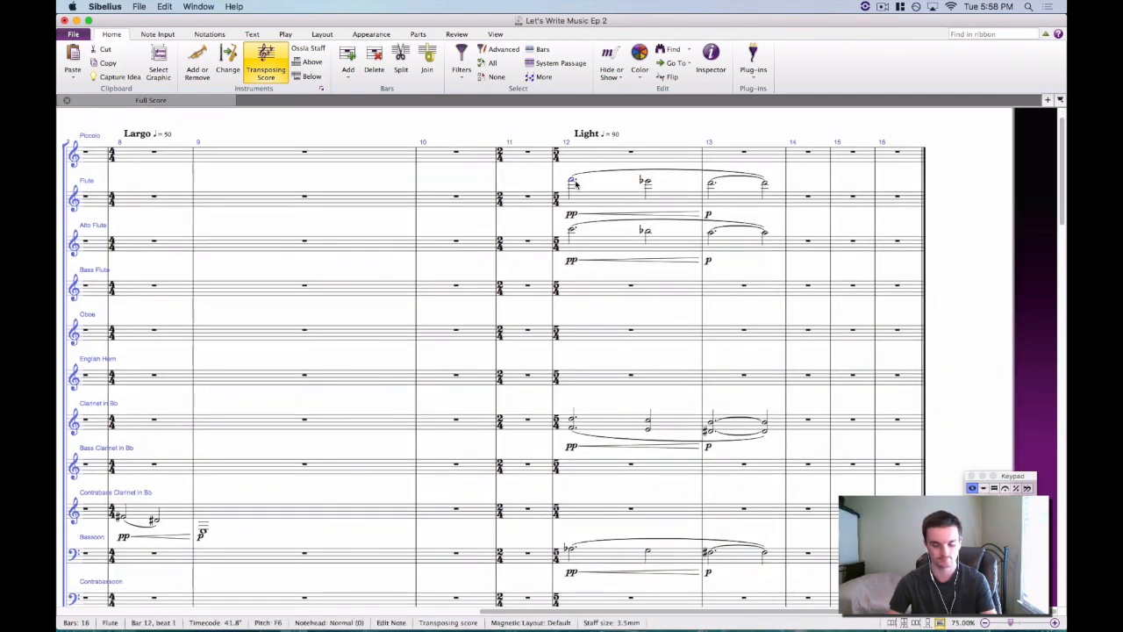
{"action": "scroll", "coordinate": [797, 281], "scroll_direction": "down", "scroll_amount": 10}
{"action": "scroll", "coordinate": [797, 281], "scroll_direction": "down", "scroll_amount": 20}
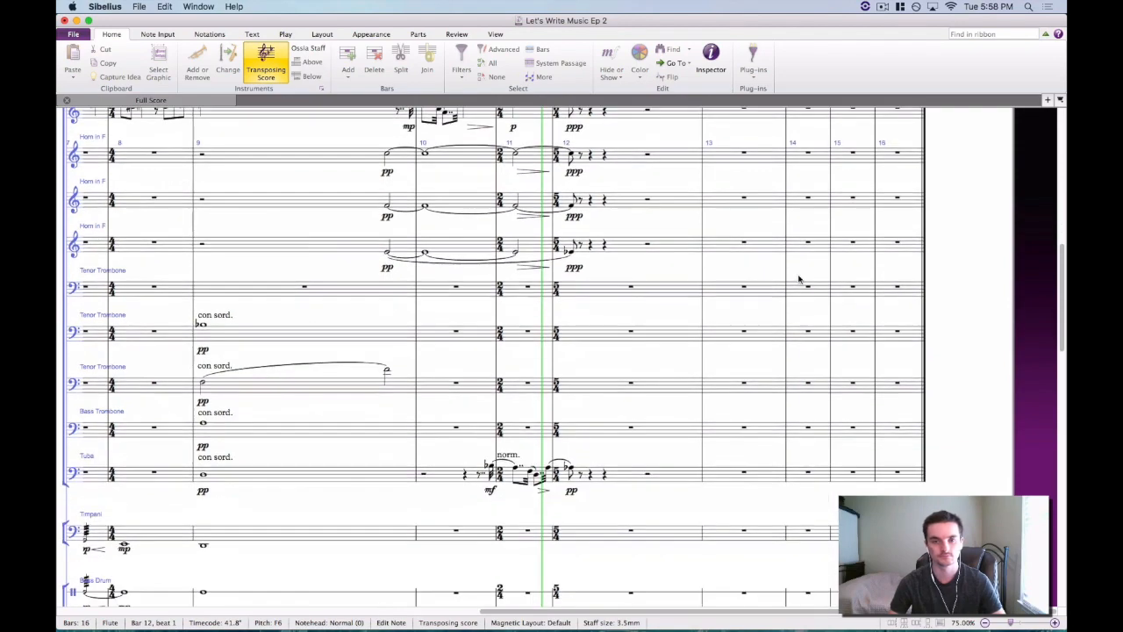
{"action": "scroll", "coordinate": [797, 263], "scroll_direction": "down", "scroll_amount": 3}
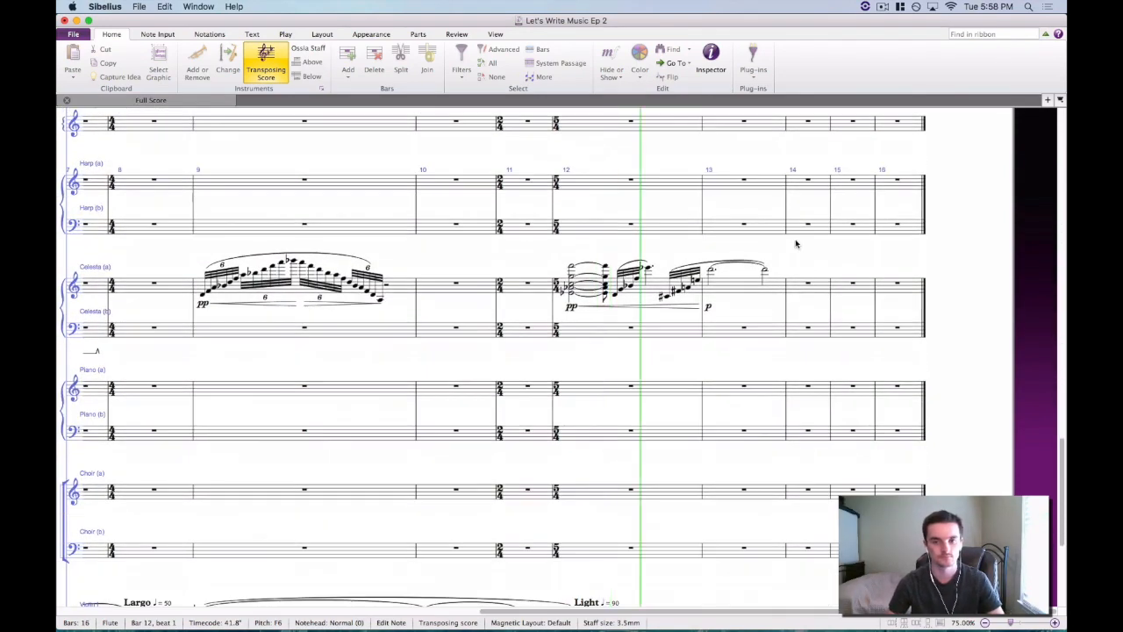
{"action": "scroll", "coordinate": [727, 233], "scroll_direction": "right", "scroll_amount": 5}
{"action": "left_click_drag", "start_coordinate": [588, 221], "coordinate": [616, 208]}
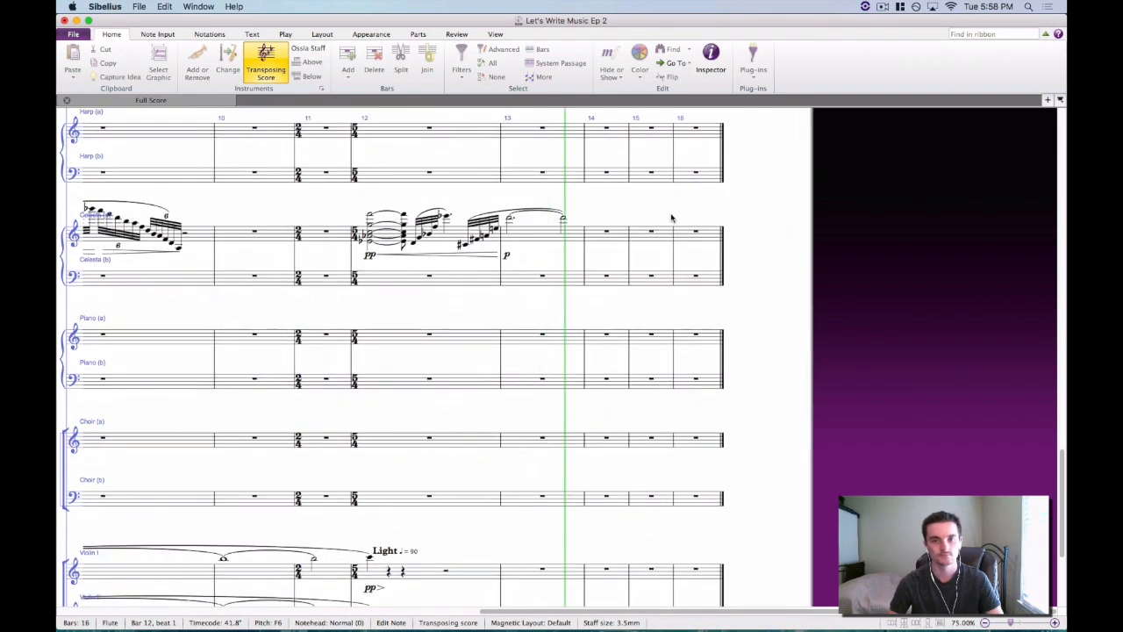
{"action": "scroll", "coordinate": [670, 219], "scroll_direction": "down", "scroll_amount": 3}
{"action": "scroll", "coordinate": [665, 215], "scroll_direction": "up", "scroll_amount": 5}
{"action": "scroll", "coordinate": [660, 218], "scroll_direction": "down", "scroll_amount": 4}
{"action": "scroll", "coordinate": [660, 215], "scroll_direction": "down", "scroll_amount": 5}
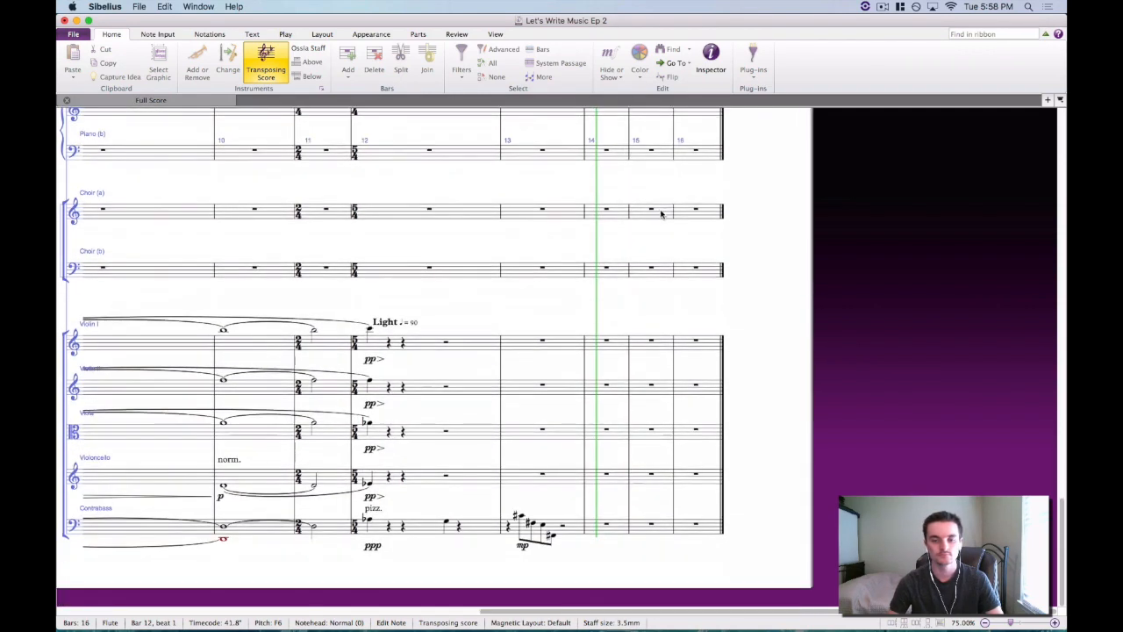
{"action": "key", "text": "space"}
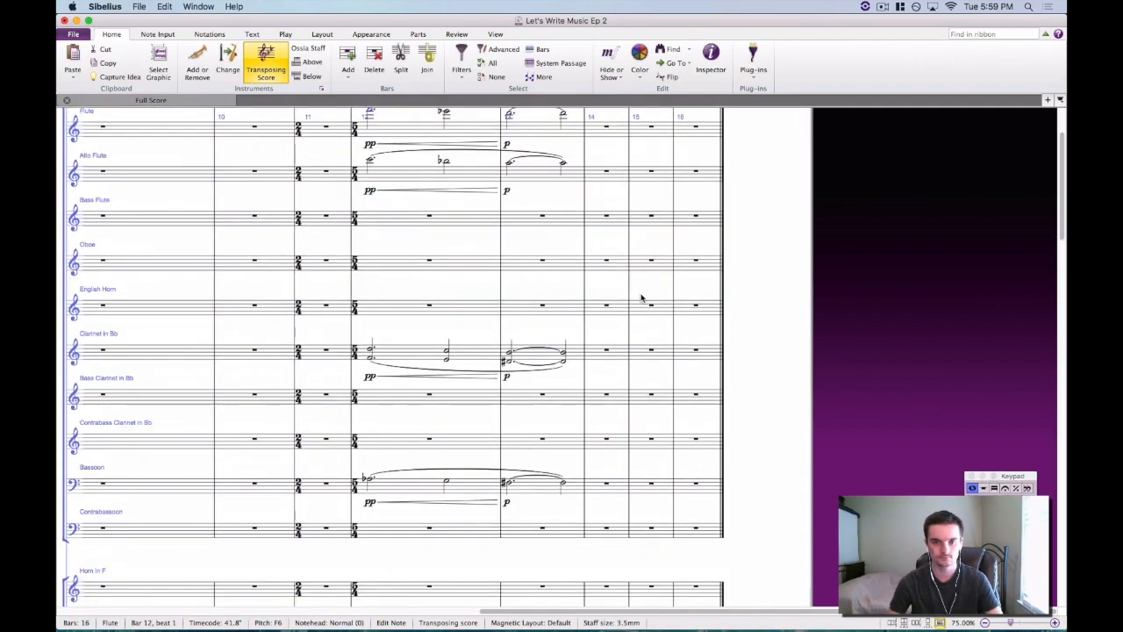
Switch to the Let's Write Music Episode 2 MELODIC SKETCH score and copy bars 5 and 6 of Violin I through Violoncello.
{"action": "scroll", "coordinate": [640, 299], "scroll_direction": "down", "scroll_amount": 15}
{"action": "scroll", "coordinate": [630, 411], "scroll_direction": "down", "scroll_amount": 15}
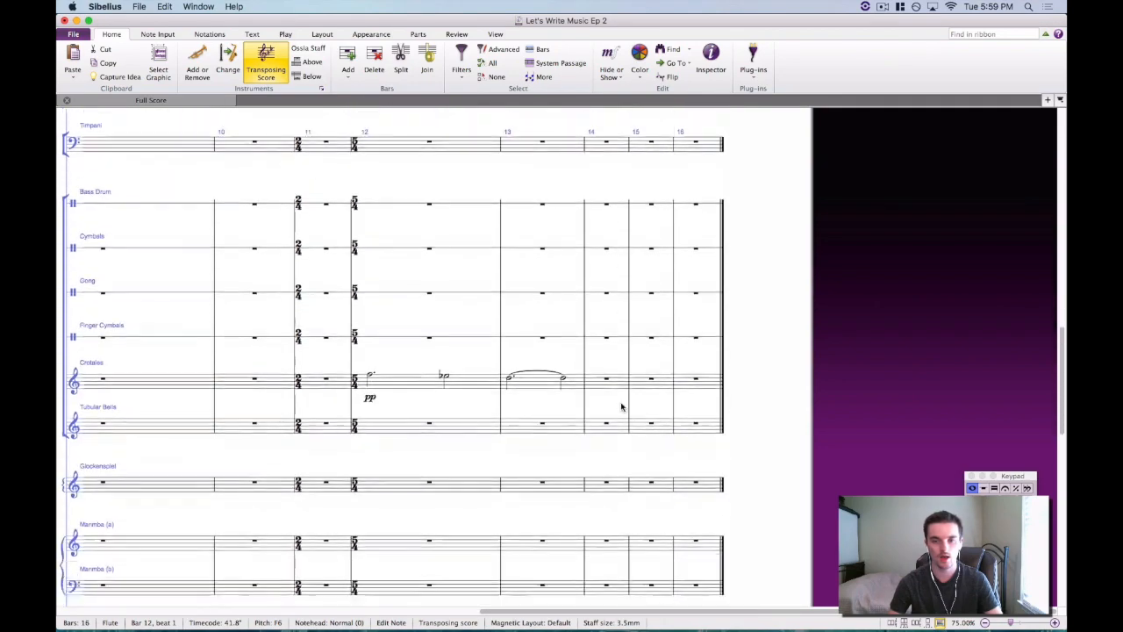
{"action": "scroll", "coordinate": [664, 409], "scroll_direction": "down", "scroll_amount": 4}
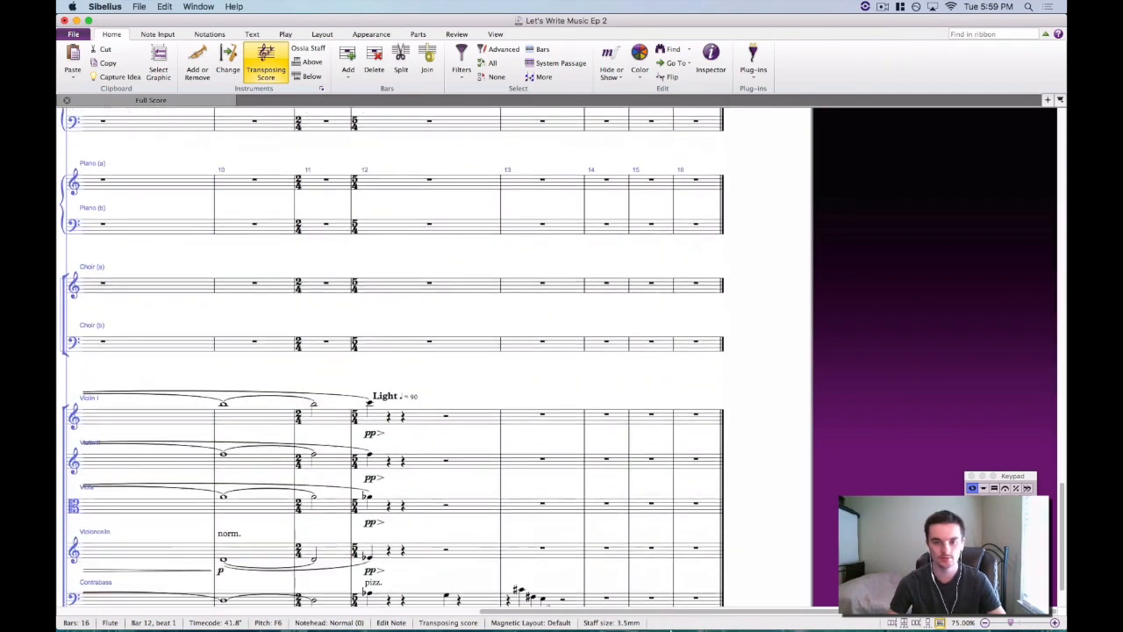
{"action": "scroll", "coordinate": [680, 365], "scroll_direction": "down", "scroll_amount": 3}
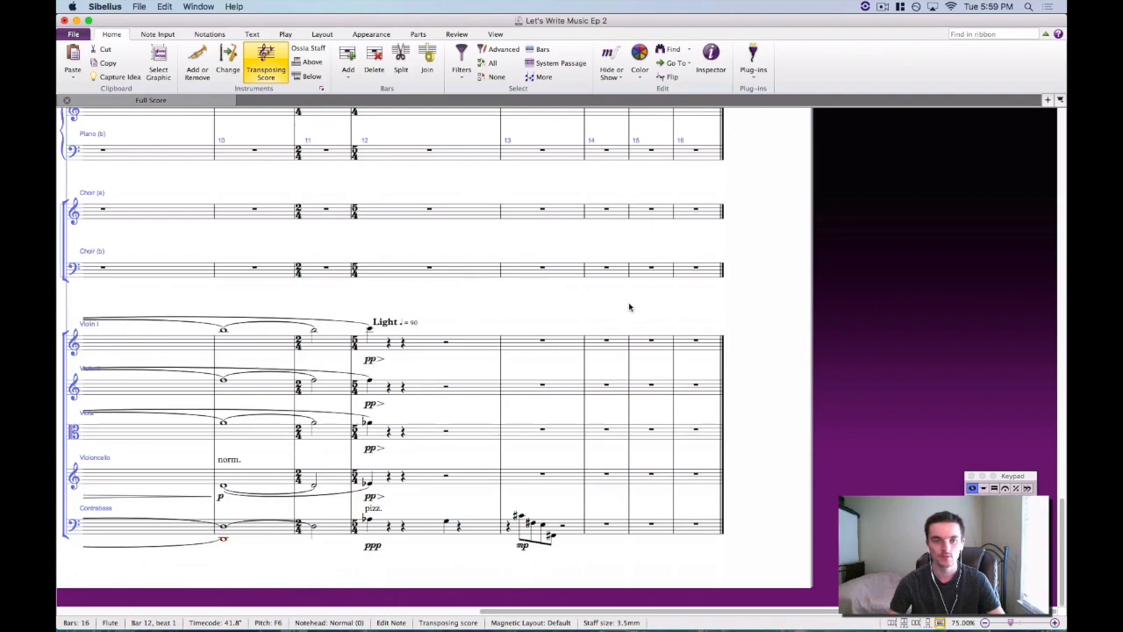
{"action": "key", "text": "Escape"}
{"action": "scroll", "coordinate": [619, 320], "scroll_direction": "up", "scroll_amount": 3}
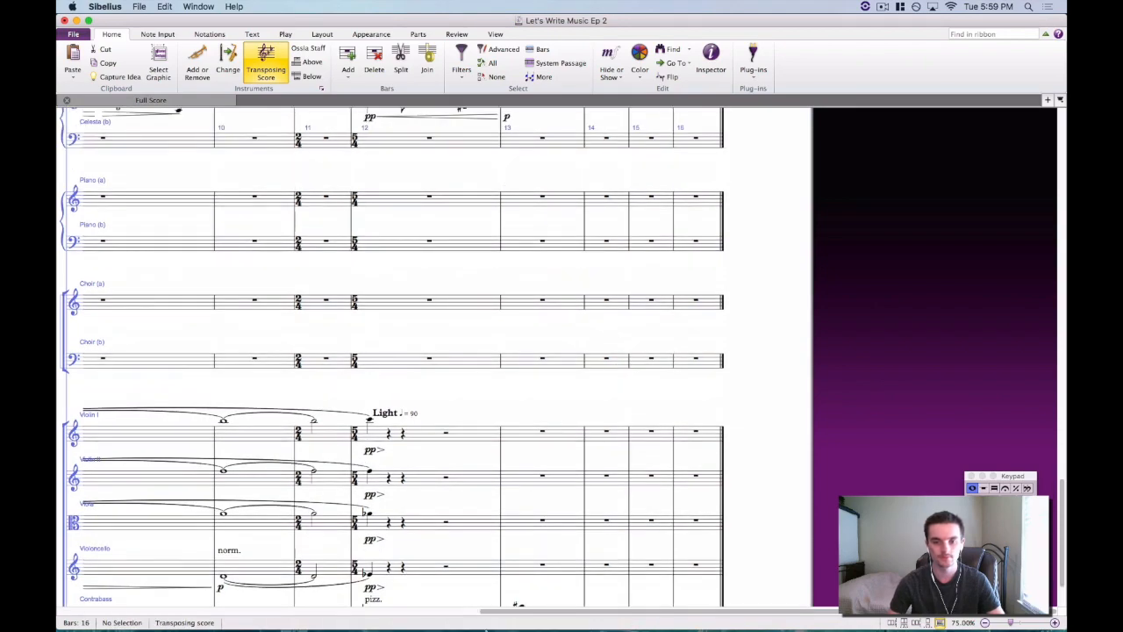
{"action": "mouse_move", "coordinate": [486, 630]}
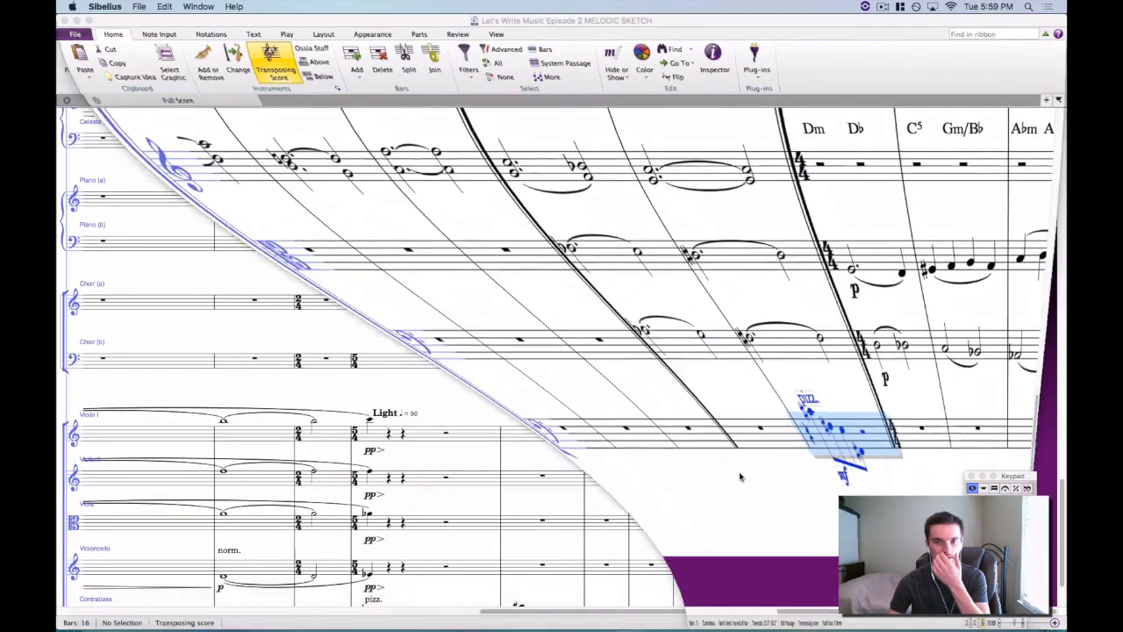
{"action": "scroll", "coordinate": [647, 296], "scroll_direction": "up", "scroll_amount": 3}
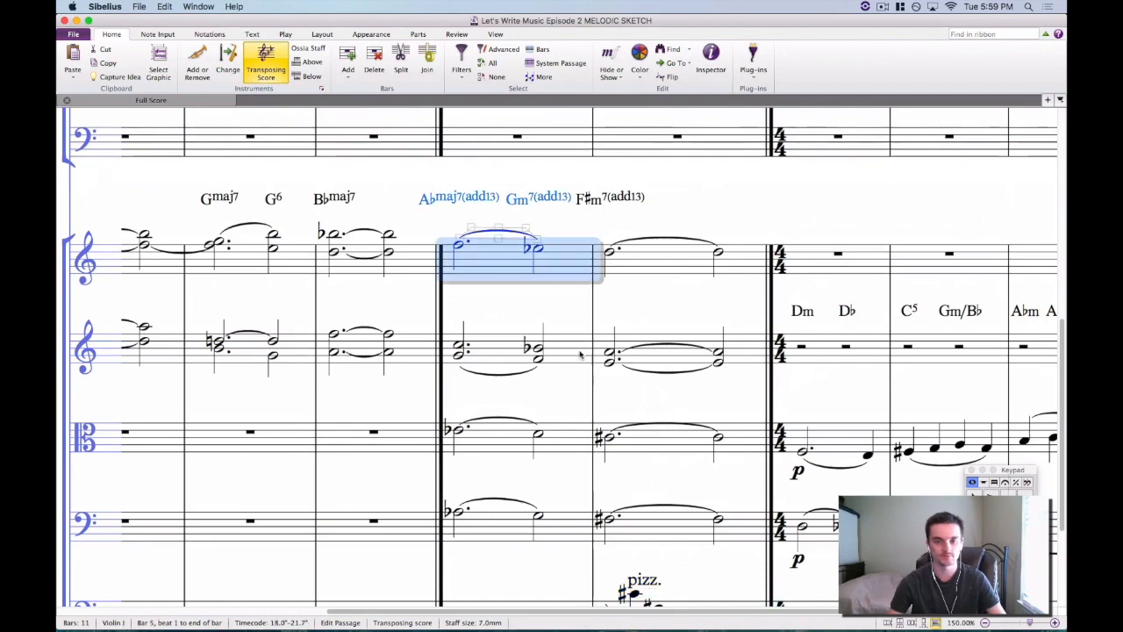
{"action": "left_click", "coordinate": [608, 509], "text": "shift"}
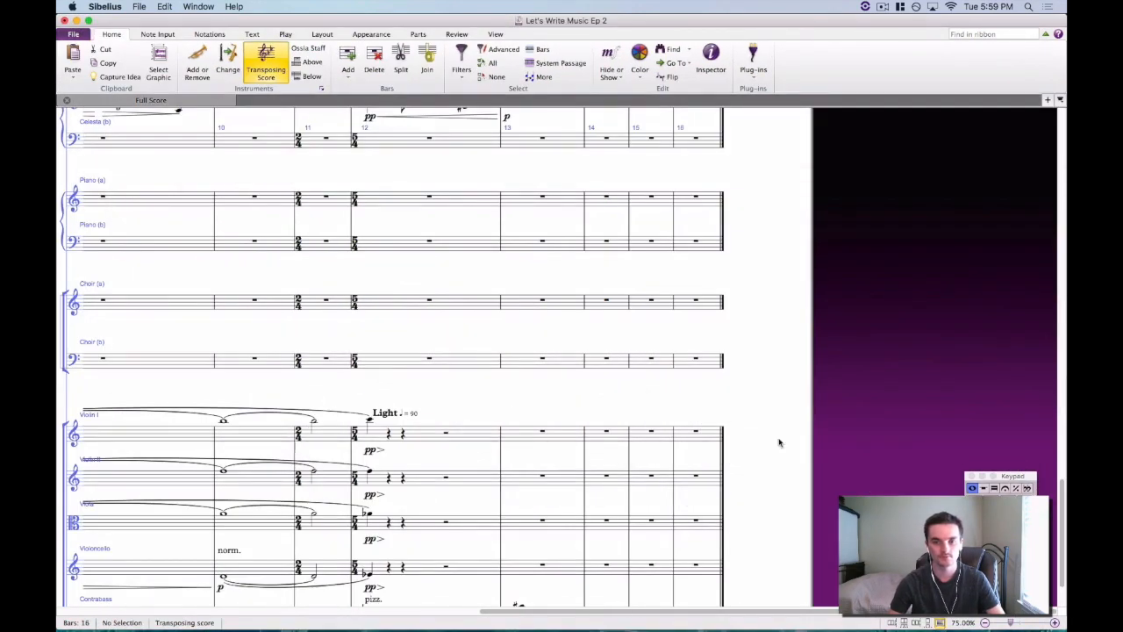
Paste the copied string passage into Let's Write Music Ep 2, starting at bar 16 of Violin I.
{"action": "scroll", "coordinate": [779, 444], "scroll_direction": "down", "scroll_amount": 2}
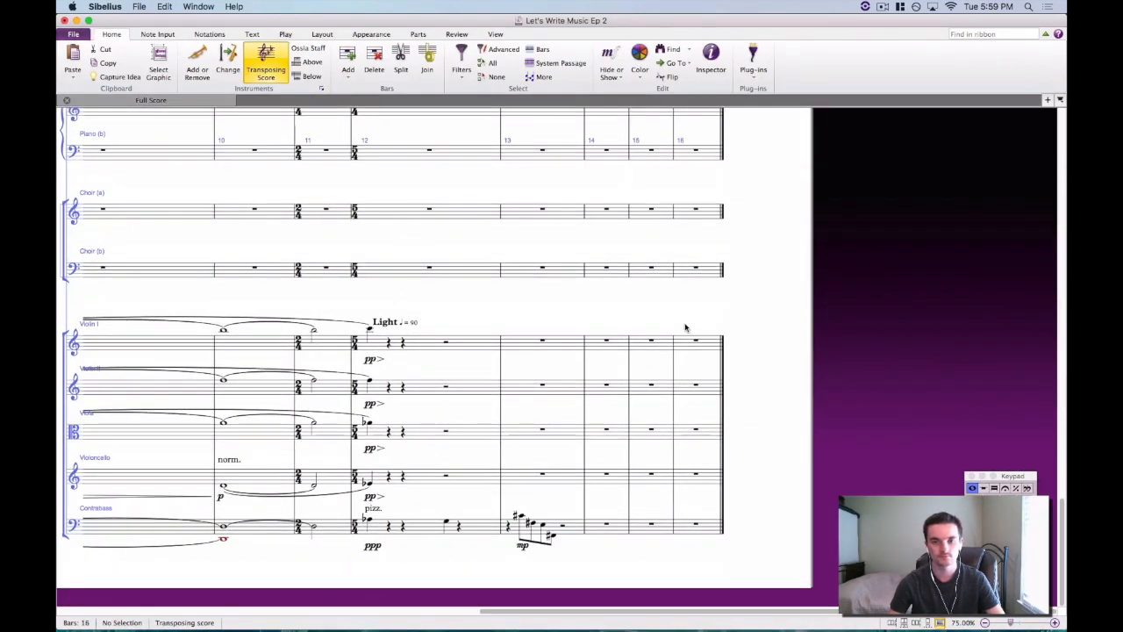
{"action": "left_click", "coordinate": [689, 346]}
{"action": "key", "text": "super+v"}
{"action": "left_click_drag", "start_coordinate": [684, 299], "coordinate": [453, 302]}
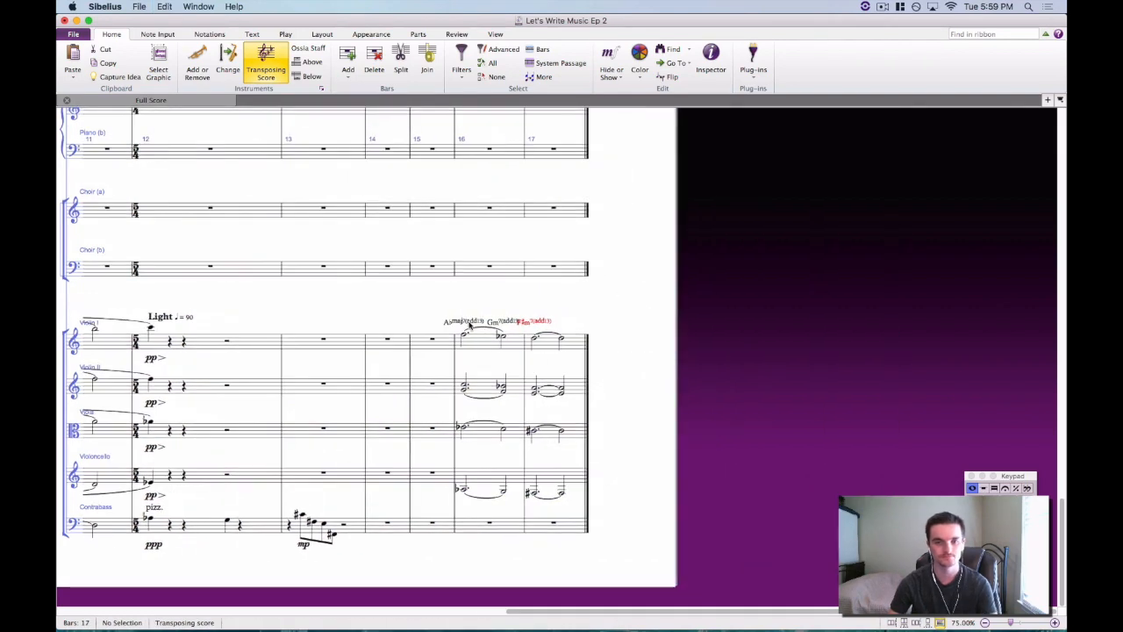
Delete the three pasted chord symbols above Violin I in bars 16 and 17.
{"action": "left_click", "coordinate": [467, 321]}
{"action": "key", "text": "Delete"}
{"action": "left_click", "coordinate": [500, 321]}
{"action": "key", "text": "Delete"}
{"action": "left_click", "coordinate": [521, 320]}
{"action": "key", "text": "Delete"}
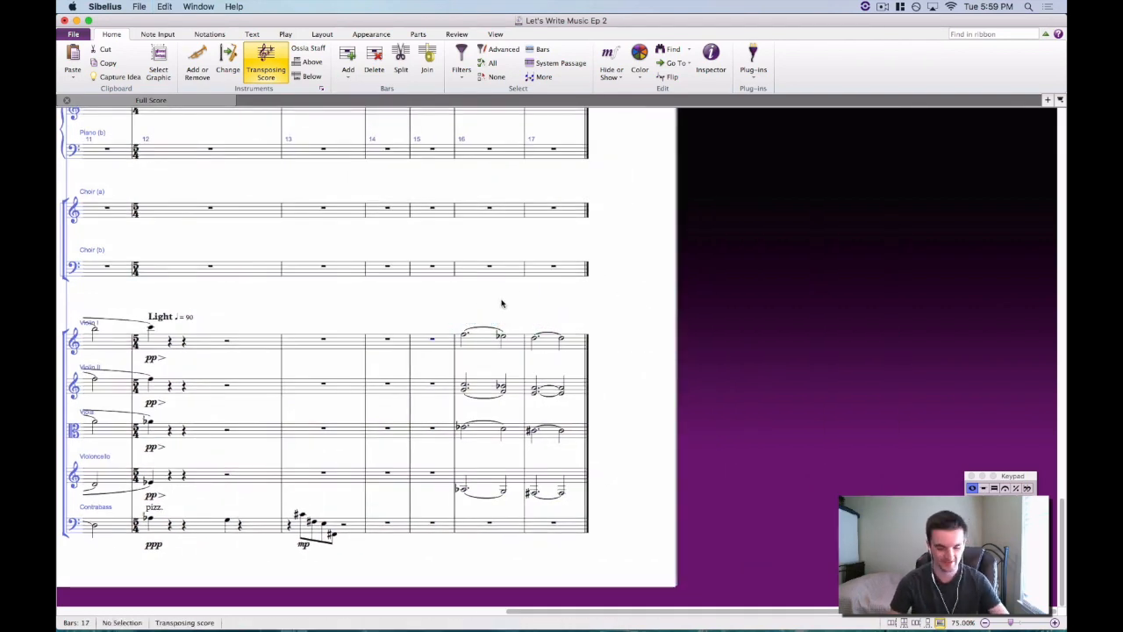
Add the dynamic p under Violin I's first note in bar 16.
{"action": "key", "text": "super+equal"}
{"action": "key", "text": "super+equal"}
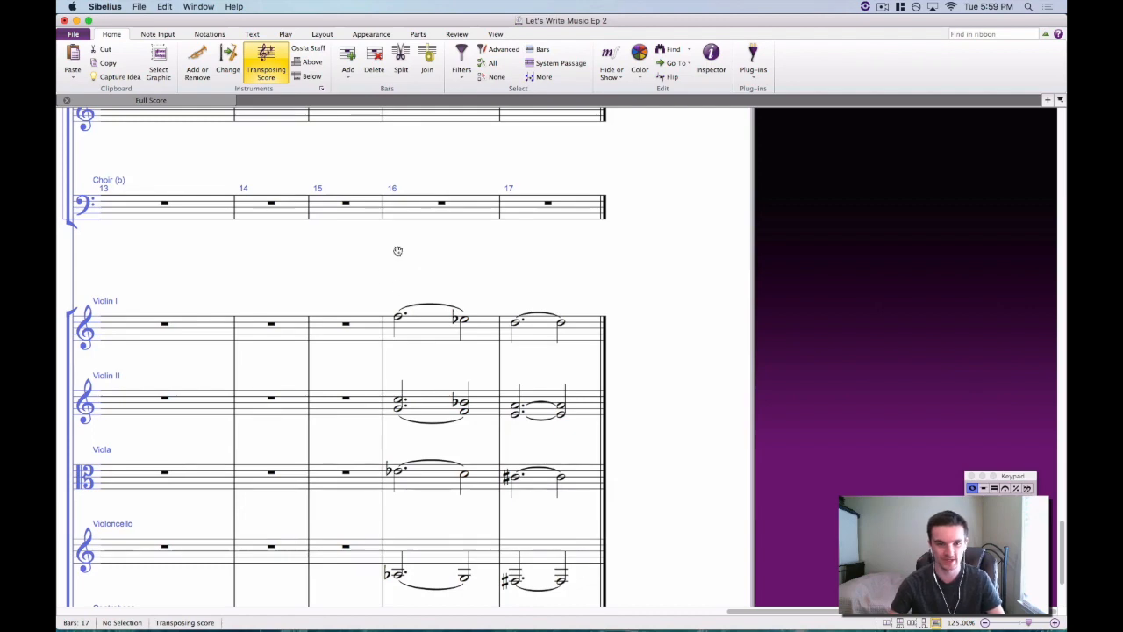
{"action": "left_click_drag", "start_coordinate": [396, 251], "coordinate": [626, 183]}
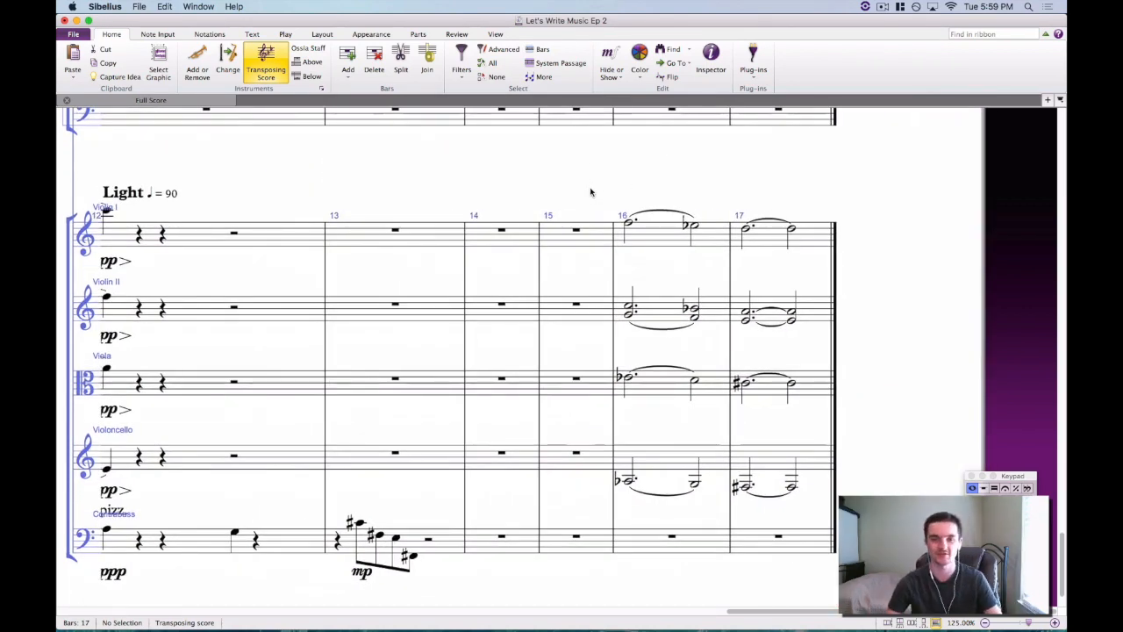
{"action": "left_click_drag", "start_coordinate": [562, 184], "coordinate": [524, 154]}
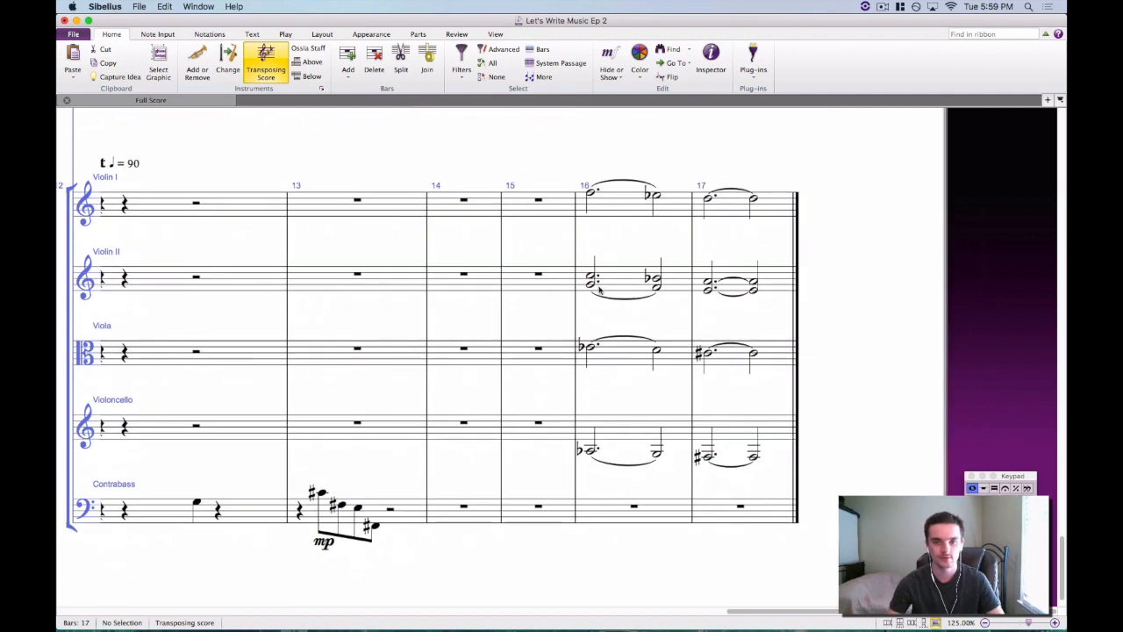
{"action": "left_click", "coordinate": [593, 284]}
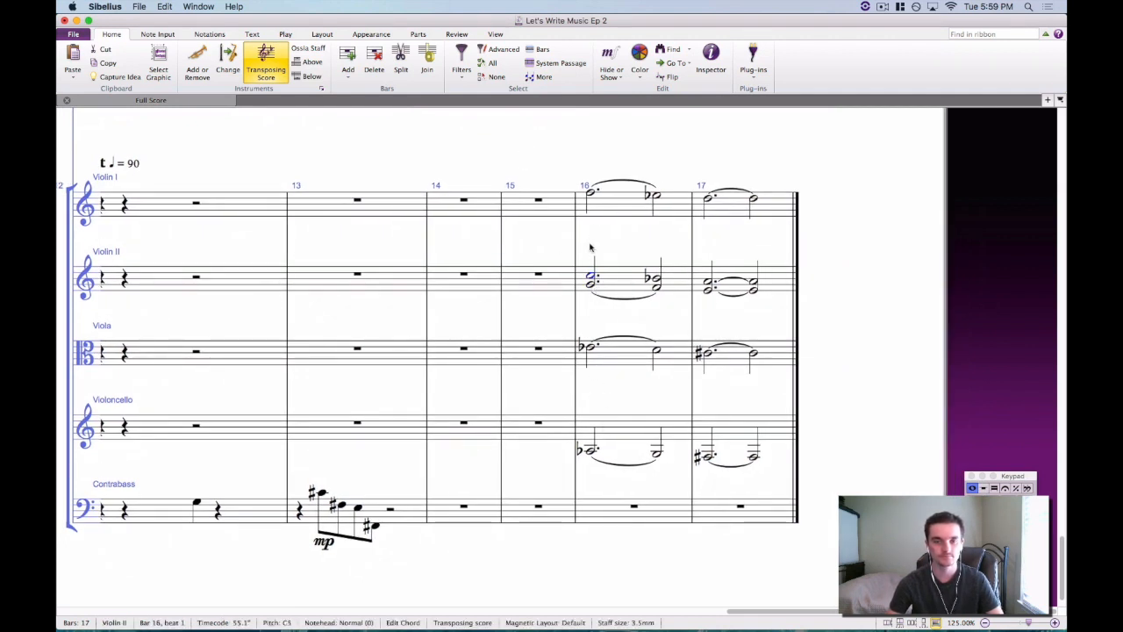
{"action": "left_click_drag", "start_coordinate": [590, 249], "coordinate": [621, 248]}
{"action": "left_click", "coordinate": [629, 223]}
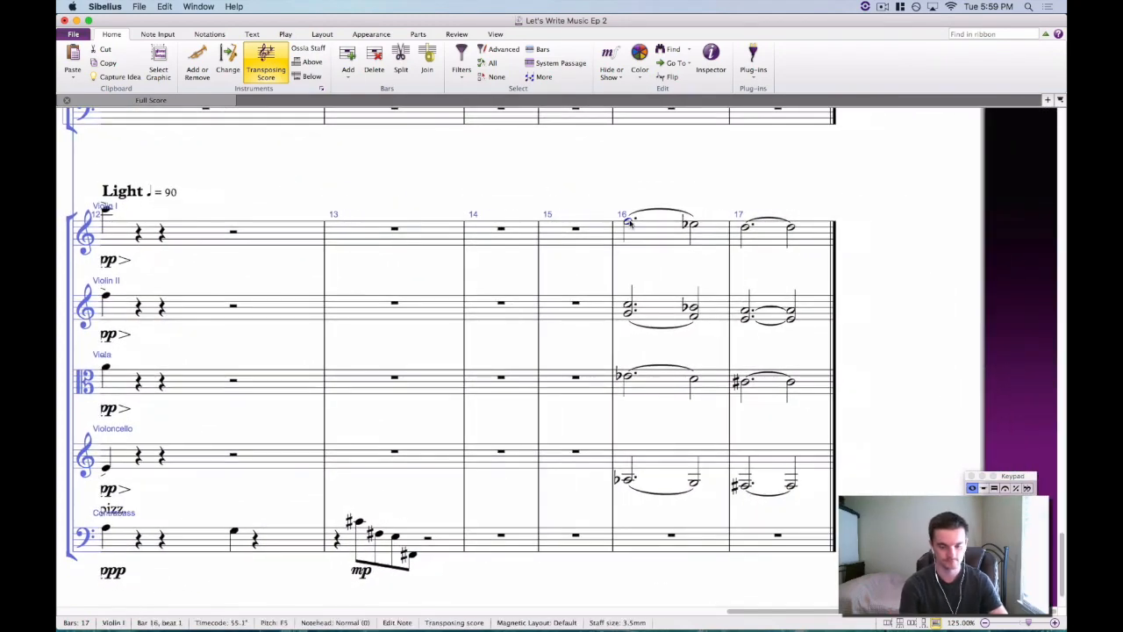
{"action": "key", "text": "super+e"}
{"action": "type", "text": "p"}
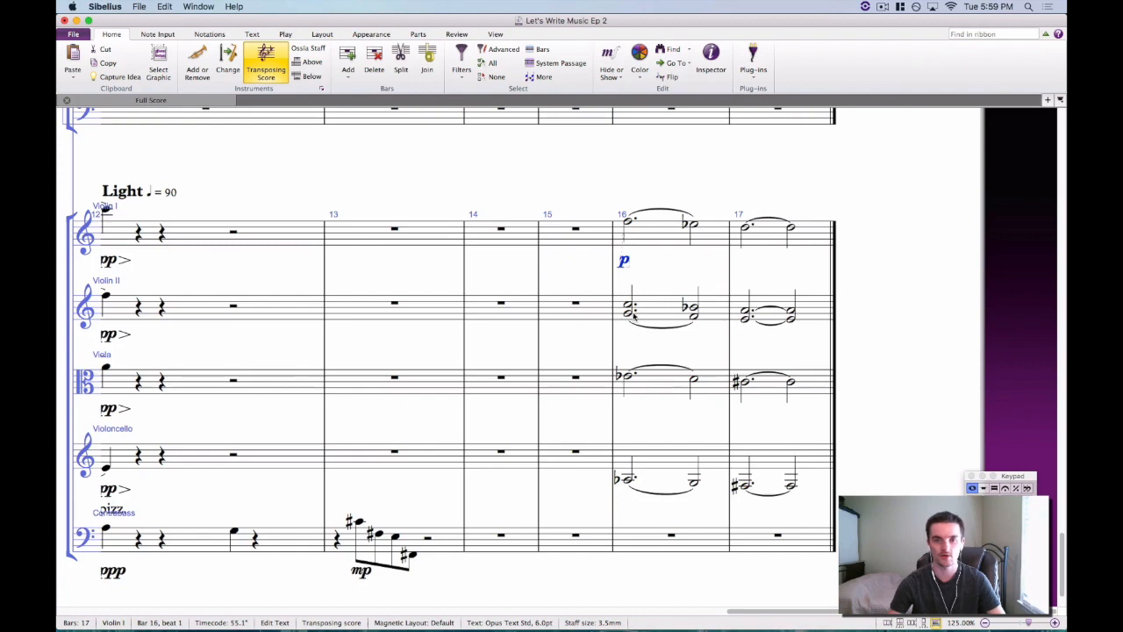
Add the dynamic p to the first bar 16 notes of Violin II, Viola and Violoncello.
{"action": "left_click", "coordinate": [632, 312]}
{"action": "key", "text": "super+e"}
{"action": "type", "text": "p"}
{"action": "left_click", "coordinate": [625, 376]}
{"action": "key", "text": "super+e"}
{"action": "type", "text": "p"}
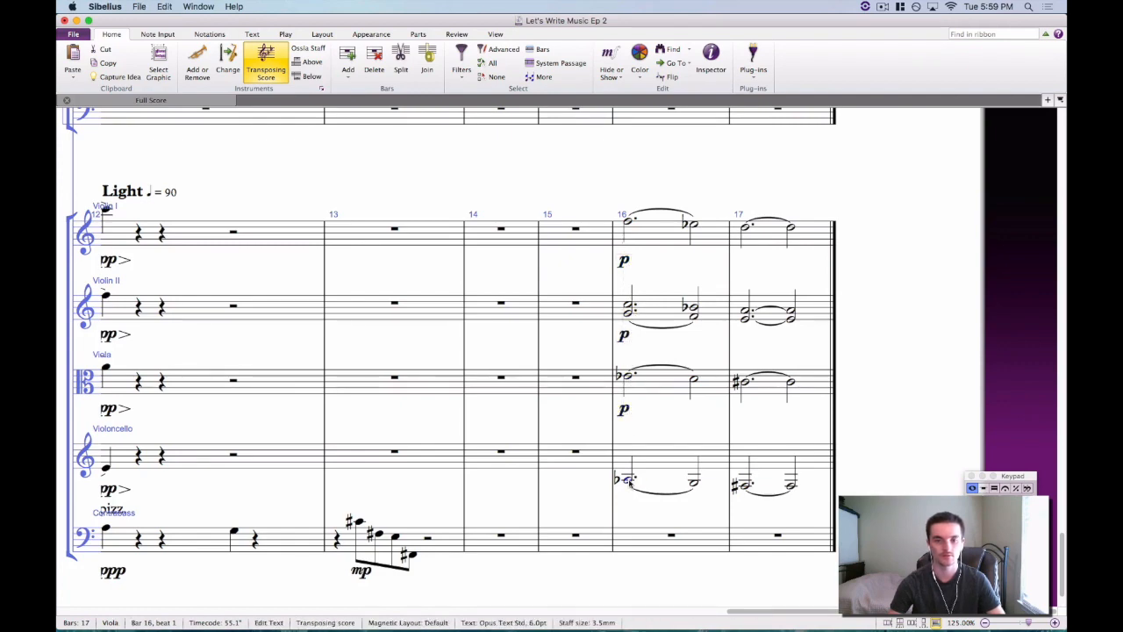
{"action": "key", "text": "super+e"}
{"action": "type", "text": "p"}
{"action": "left_click", "coordinate": [582, 488]}
Review the string parts from bar 6 through the pasted chords in bars 16 and 17.
{"action": "left_click_drag", "start_coordinate": [403, 419], "coordinate": [796, 409]}
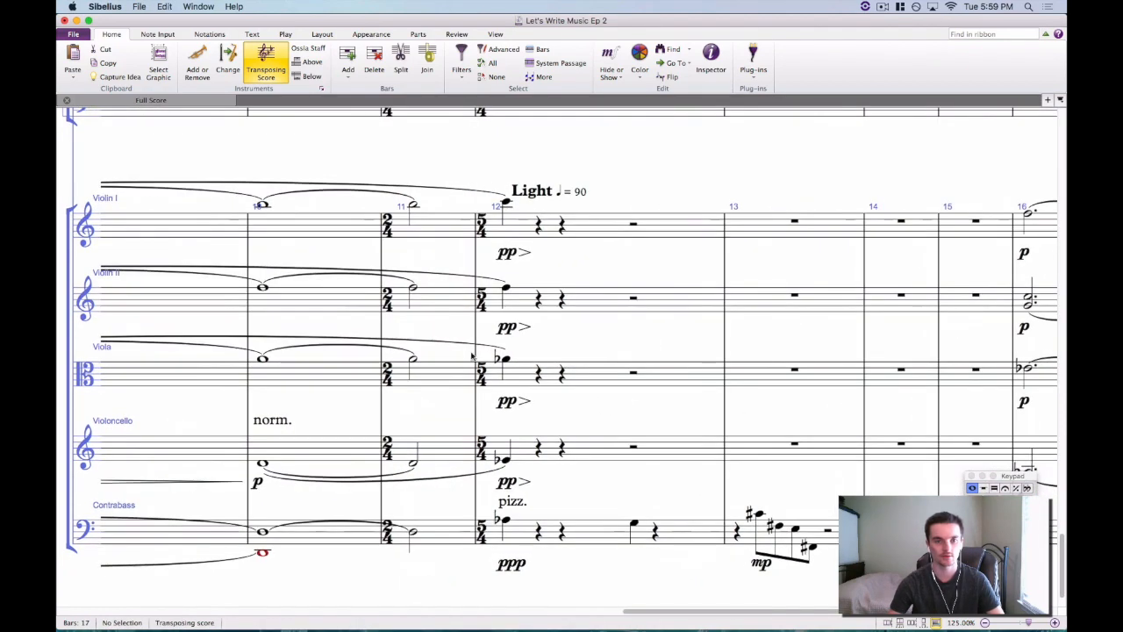
{"action": "left_click_drag", "start_coordinate": [334, 326], "coordinate": [1018, 349]}
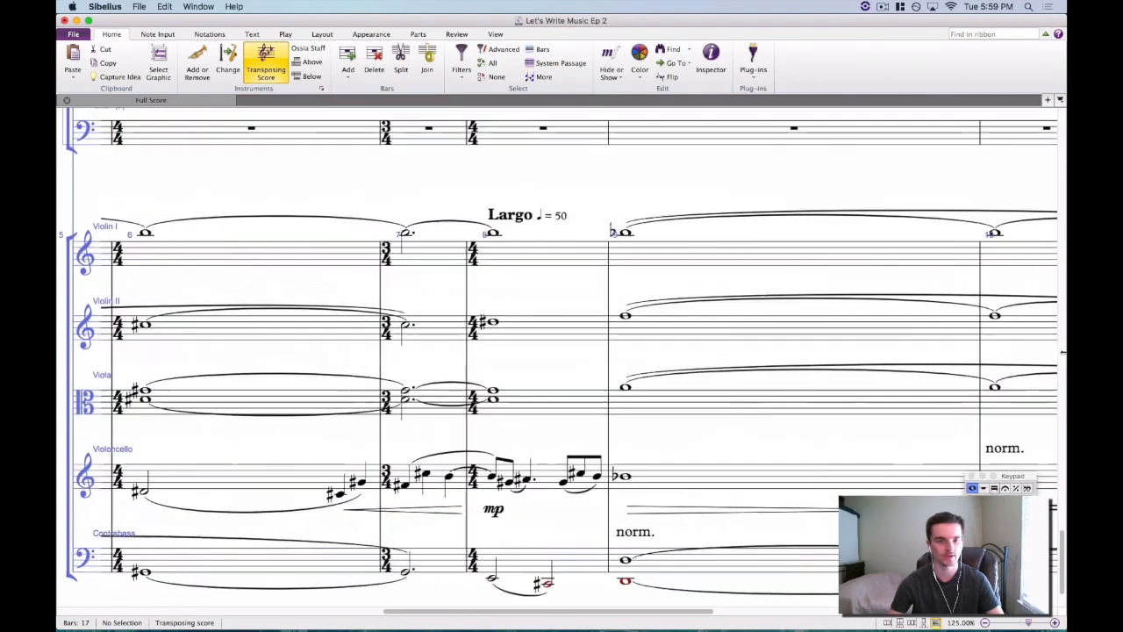
{"action": "left_click_drag", "start_coordinate": [237, 350], "coordinate": [70, 320]}
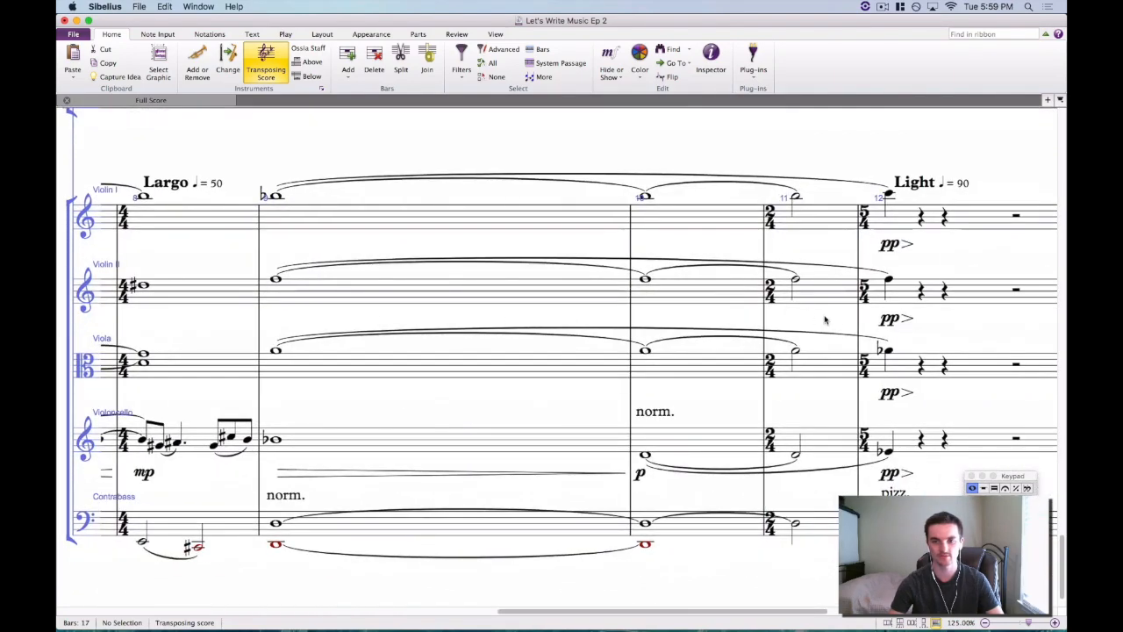
{"action": "left_click_drag", "start_coordinate": [789, 314], "coordinate": [313, 296]}
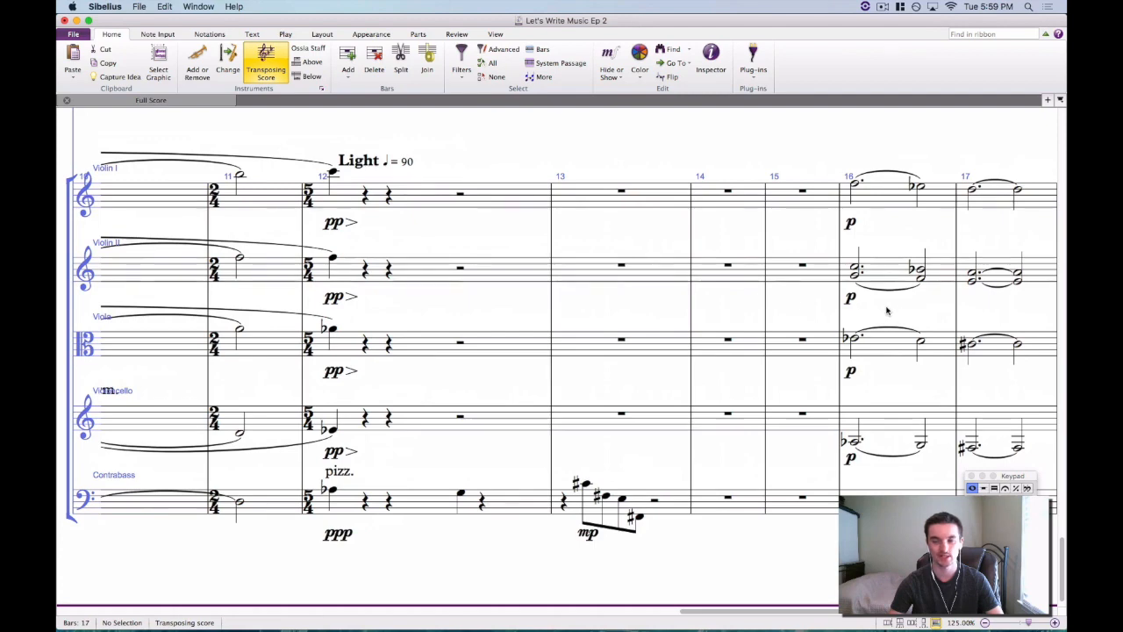
Add the technique text "norm." above Violin II's first note in bar 16.
{"action": "left_click_drag", "start_coordinate": [852, 313], "coordinate": [557, 333]}
{"action": "left_click", "coordinate": [530, 278]}
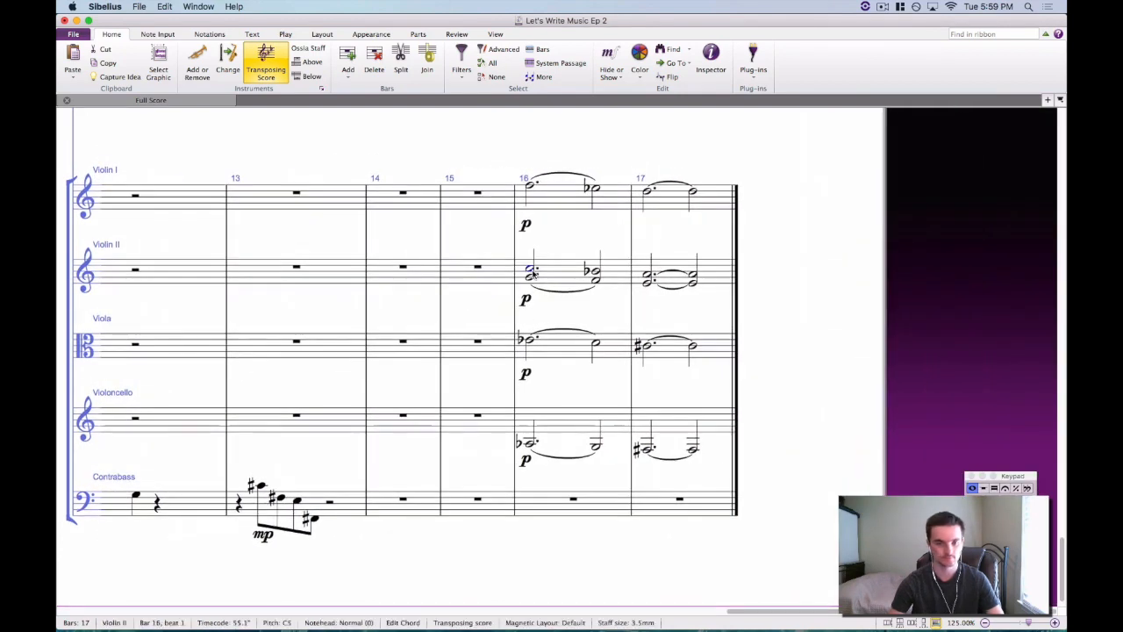
{"action": "key", "text": "super+t"}
{"action": "type", "text": "norm"}
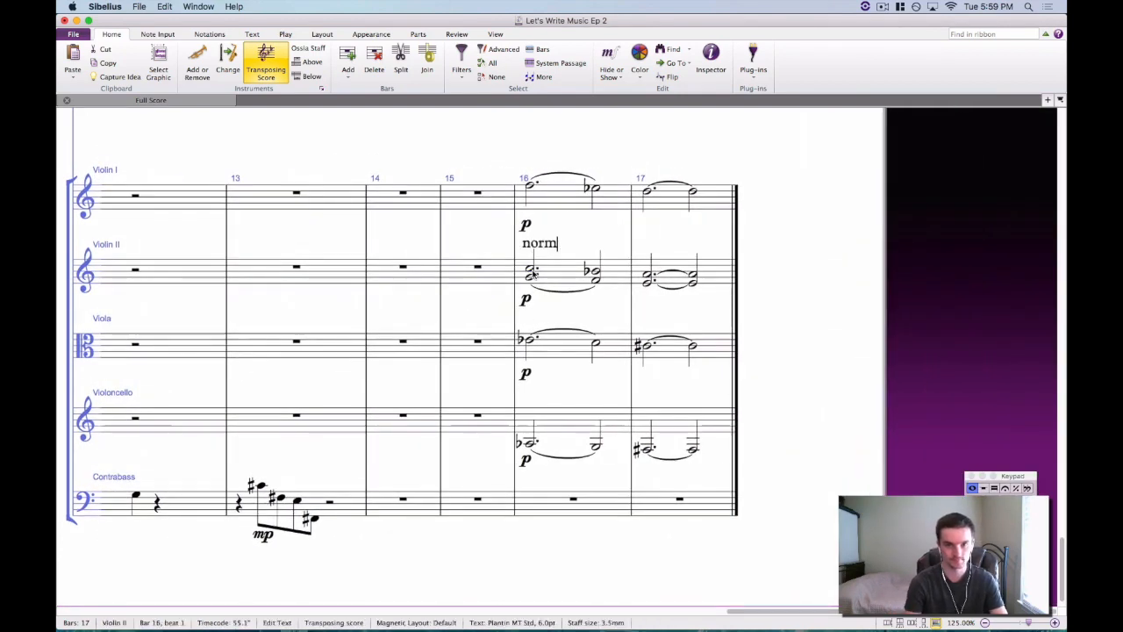
{"action": "key", "text": "Escape"}
{"action": "key", "text": "Escape"}
Copy the "norm." technique text from Violin II to above Violin I's first note in bar 16.
{"action": "left_click", "coordinate": [533, 272]}
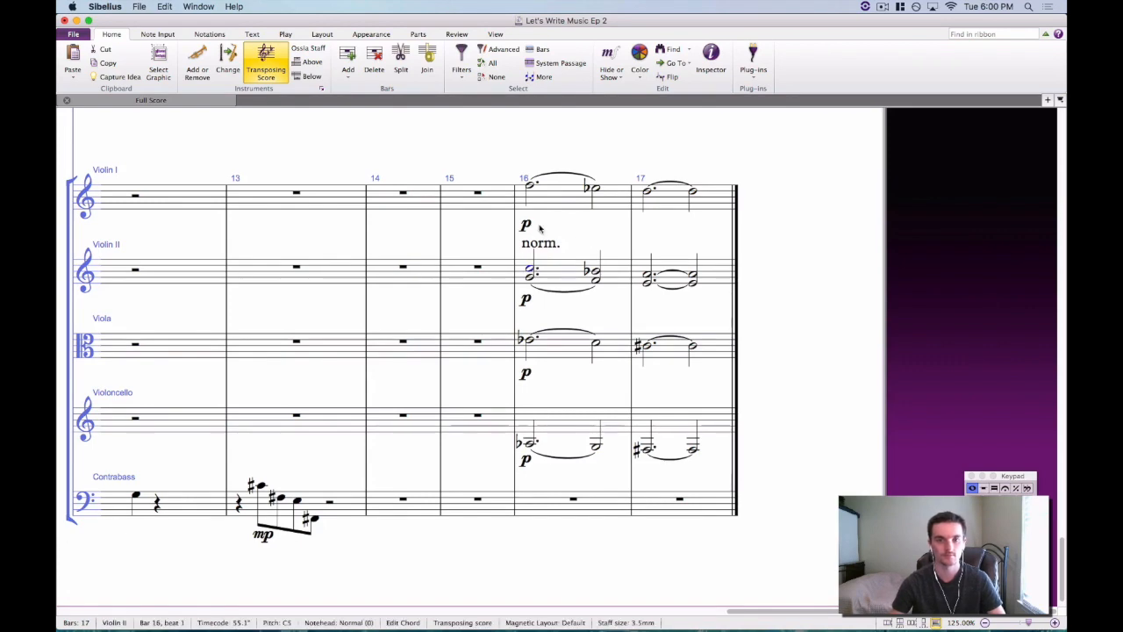
{"action": "left_click", "coordinate": [546, 249]}
{"action": "left_click", "coordinate": [492, 160], "text": "alt"}
{"action": "key", "text": "Escape"}
Play back the score from Violin I's first note in bar 12 into bar 13.
{"action": "scroll", "coordinate": [447, 194], "scroll_direction": "left", "scroll_amount": 5}
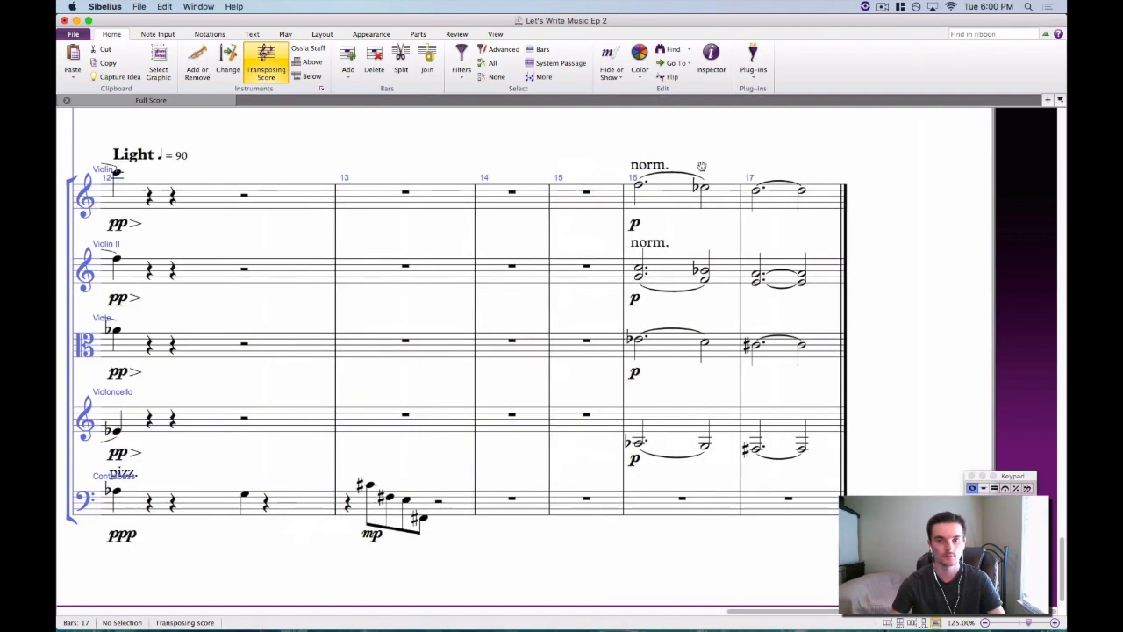
{"action": "left_click", "coordinate": [300, 194]}
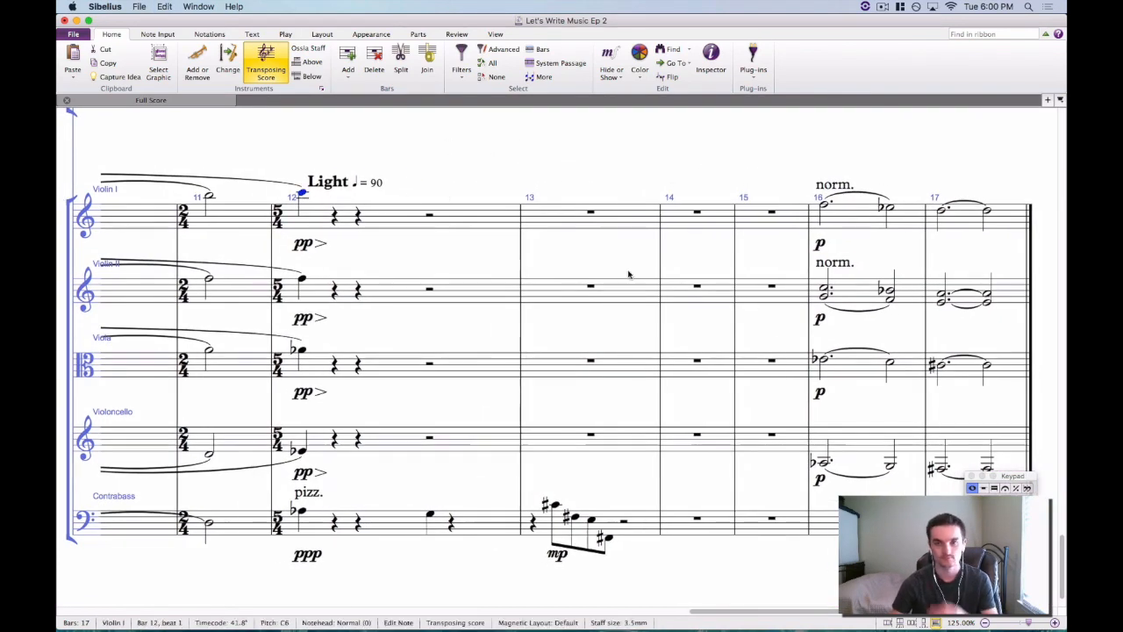
{"action": "key", "text": "super+minus"}
{"action": "key", "text": "super+minus"}
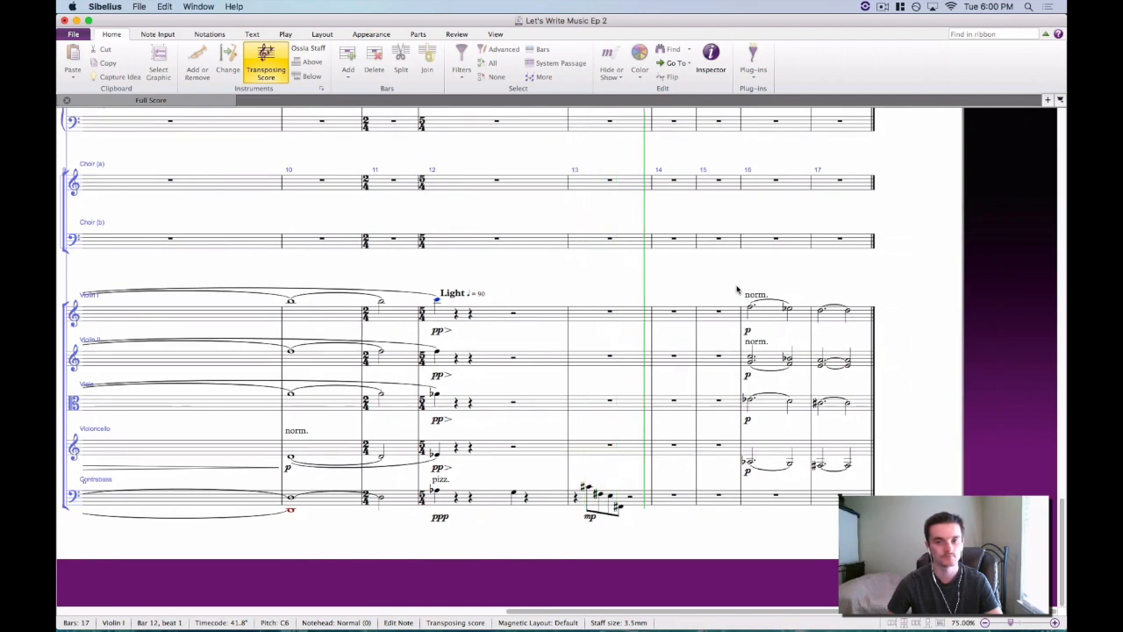
{"action": "key", "text": "space"}
Move the Violin I to Violoncello passage with its norm. and p markings from bars 16–17 to bars 14–15.
{"action": "scroll", "coordinate": [888, 299], "scroll_direction": "right", "scroll_amount": 10}
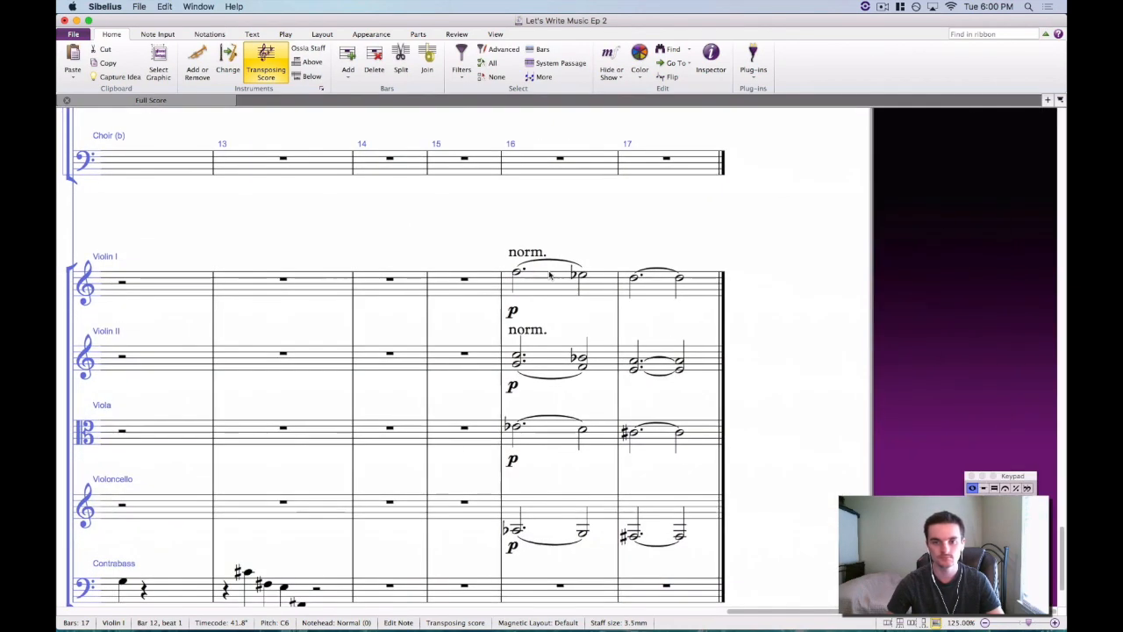
{"action": "left_click", "coordinate": [606, 282]}
{"action": "left_click", "coordinate": [660, 507], "text": "shift"}
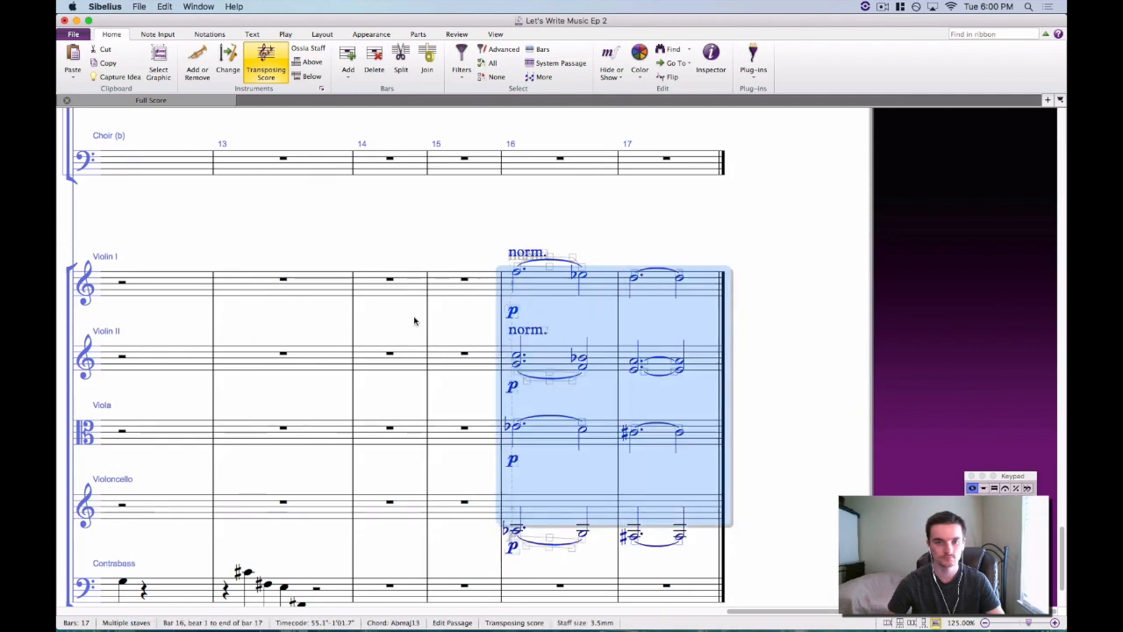
{"action": "key", "text": "Delete"}
{"action": "left_click", "coordinate": [652, 284]}
{"action": "key", "text": "super+v"}
{"action": "left_click", "coordinate": [559, 227]}
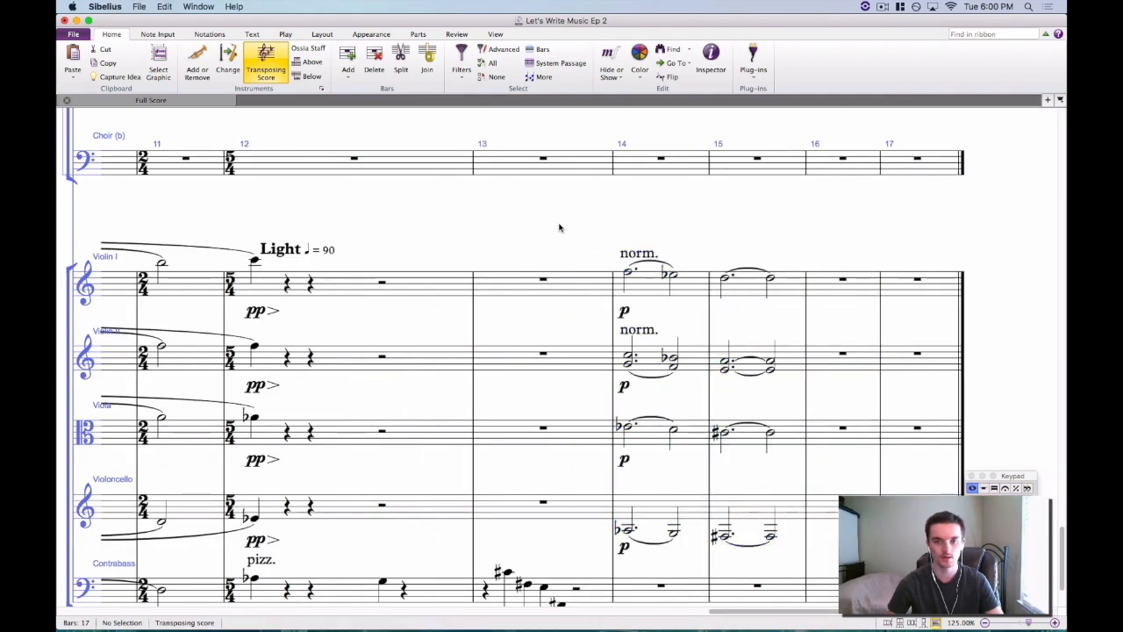
Examine the moved string chords, checking the individual chord notes in bar 15.
{"action": "left_click_drag", "start_coordinate": [479, 217], "coordinate": [385, 185]}
{"action": "scroll", "coordinate": [435, 205], "scroll_direction": "right", "scroll_amount": 2}
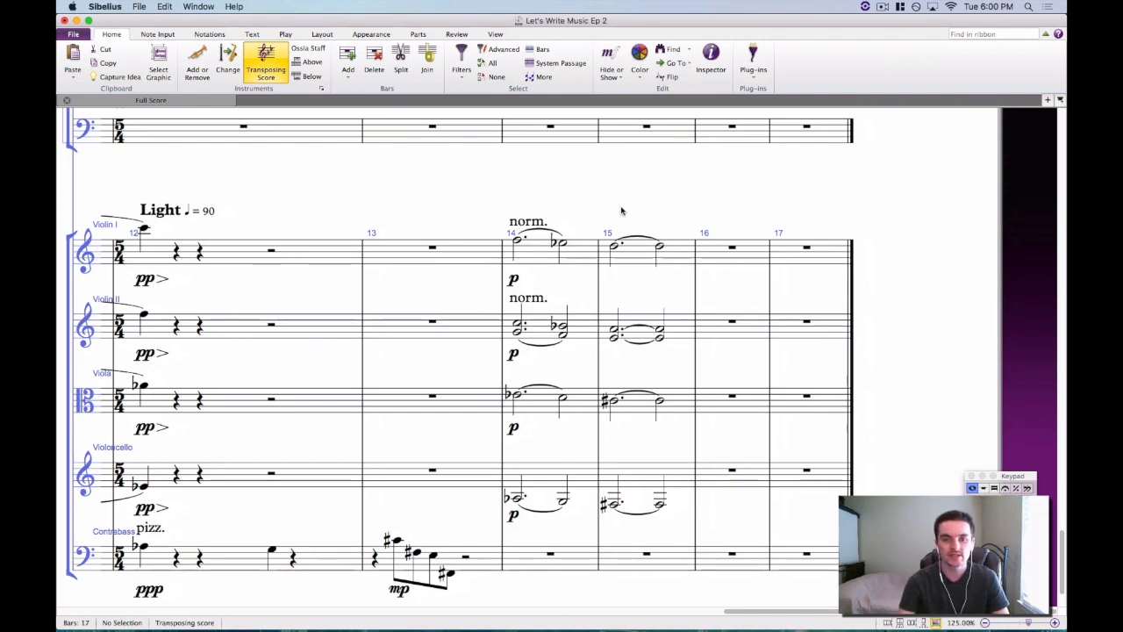
{"action": "left_click", "coordinate": [614, 337]}
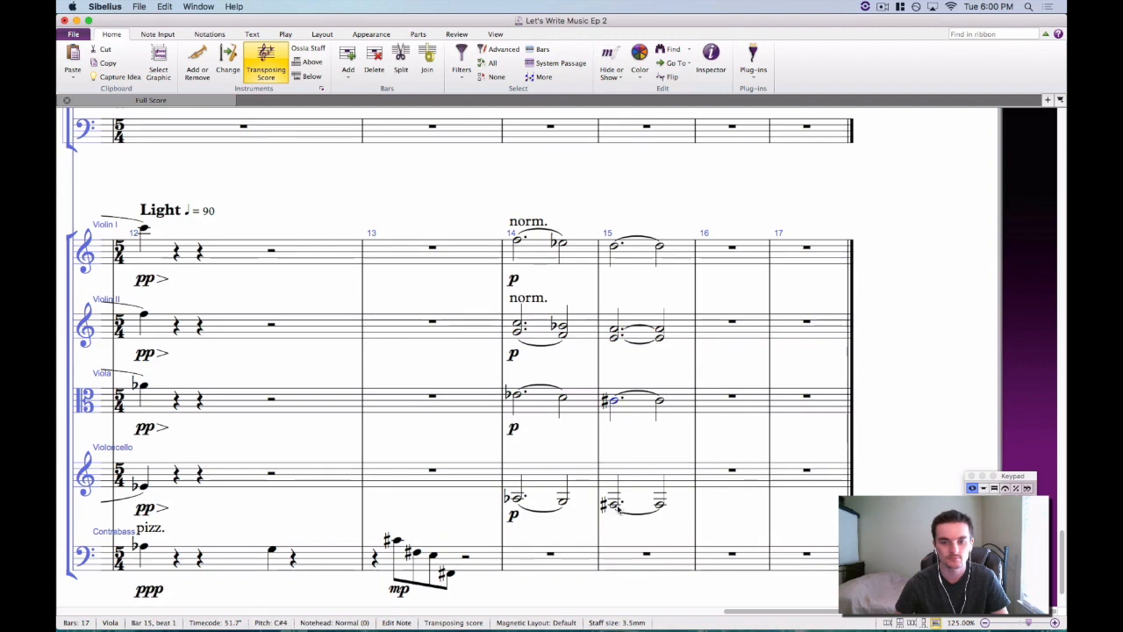
{"action": "left_click", "coordinate": [625, 446]}
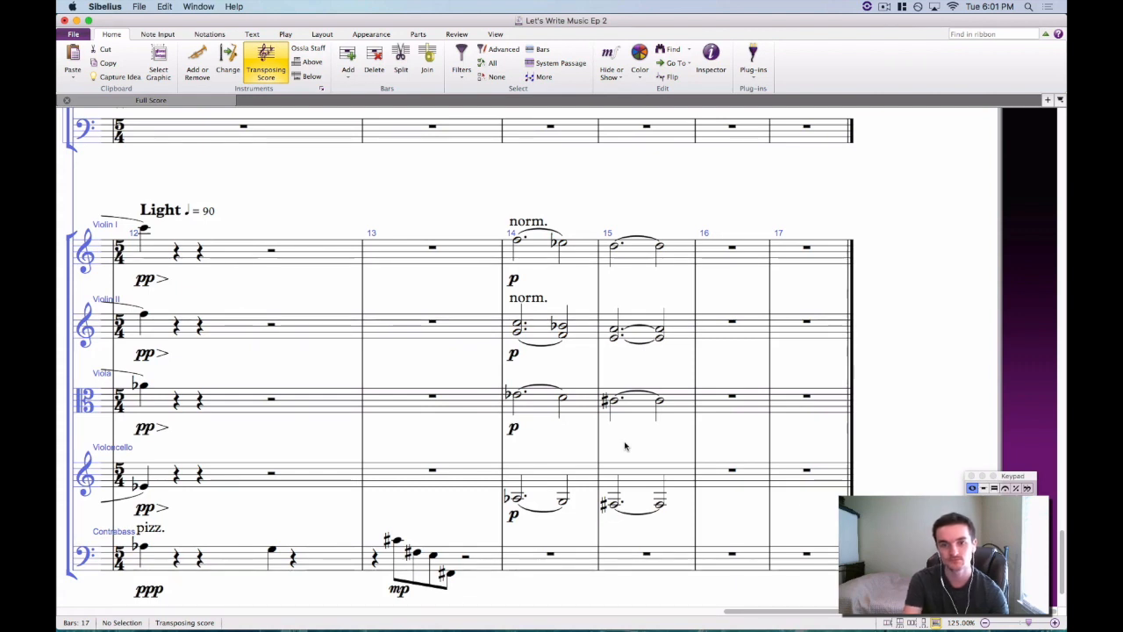
{"action": "left_click", "coordinate": [662, 248]}
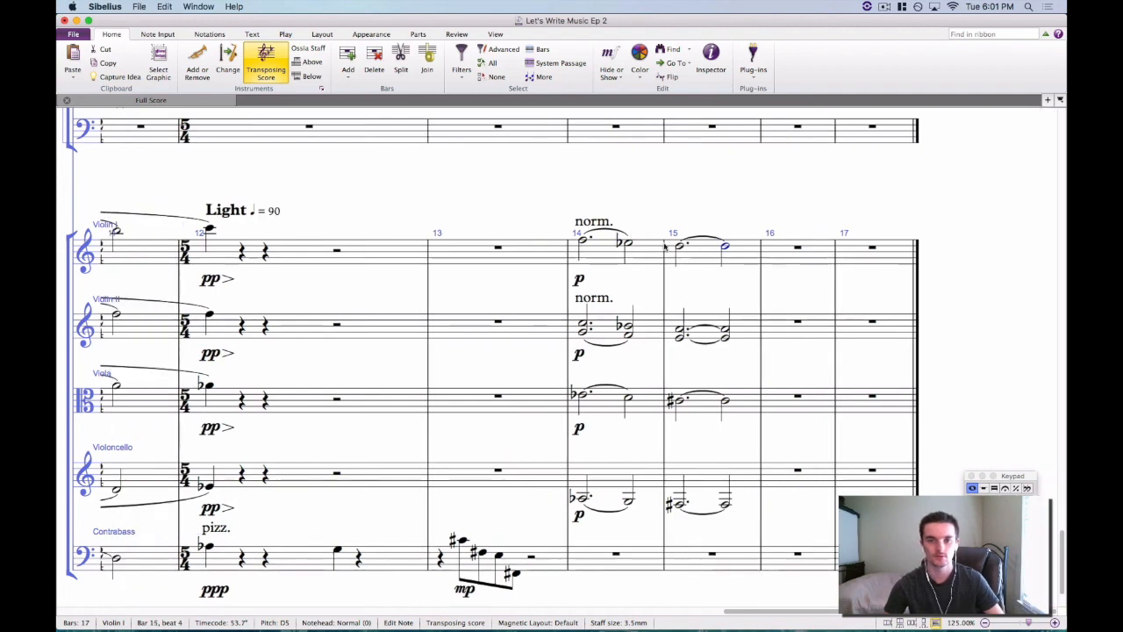
{"action": "scroll", "coordinate": [694, 193], "scroll_direction": "down", "scroll_amount": 1}
{"action": "left_click", "coordinate": [656, 316]}
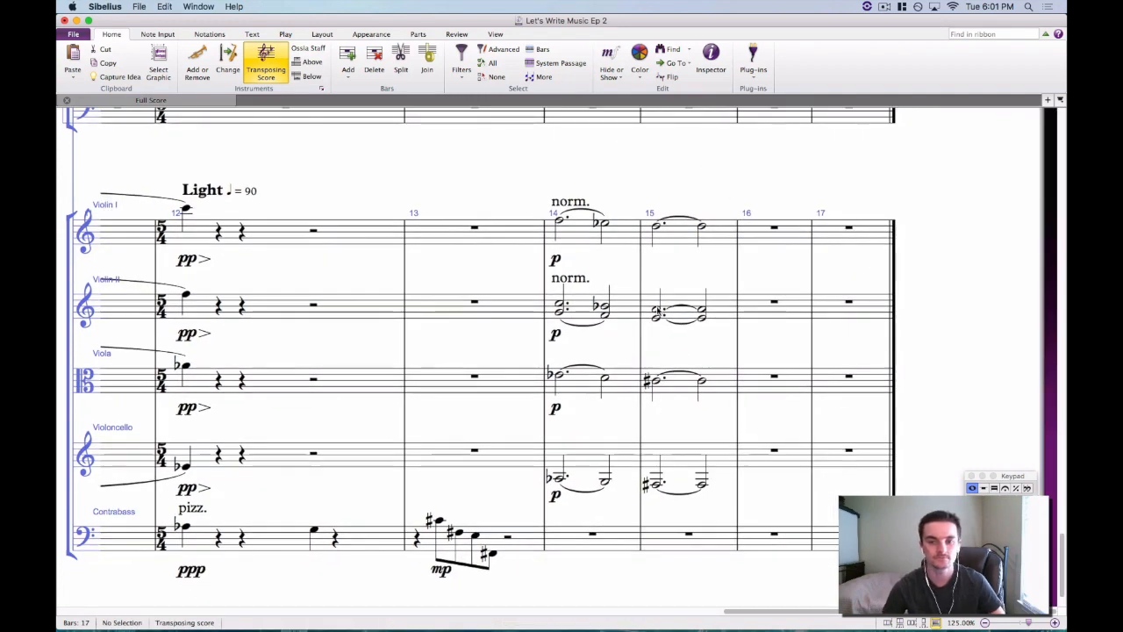
Change both bar 15 notes to C natural in the Viola and to F natural in the Violoncello.
{"action": "left_click", "coordinate": [656, 382]}
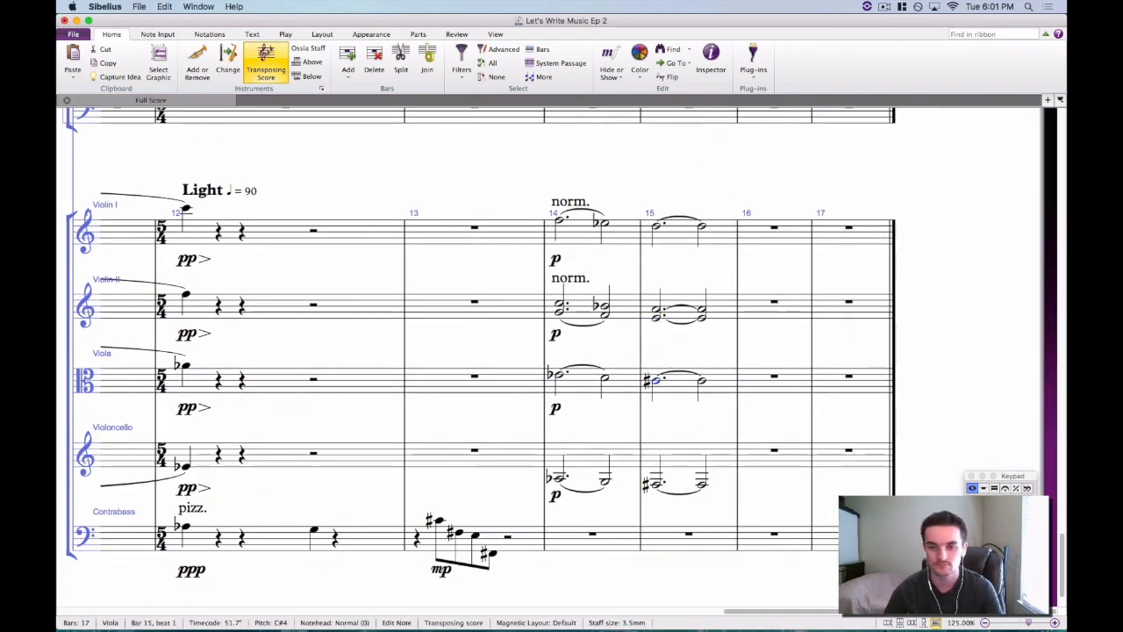
{"action": "scroll", "coordinate": [526, 368], "scroll_direction": "left", "scroll_amount": 1}
{"action": "key", "text": "Right"}
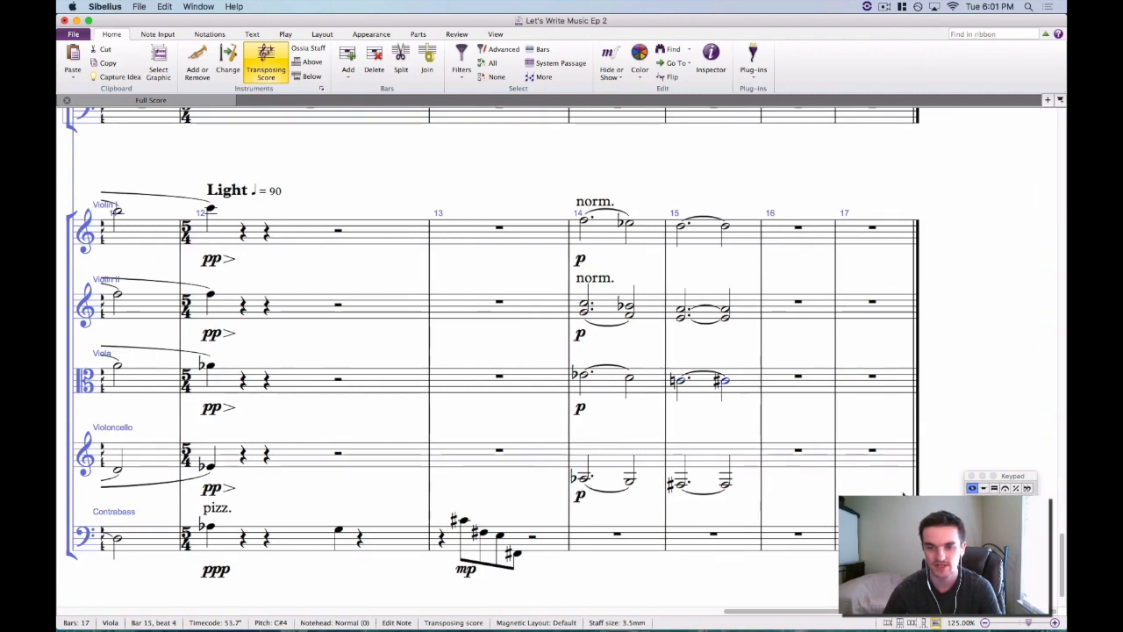
{"action": "key", "text": "7"}
{"action": "left_click", "coordinate": [683, 485]}
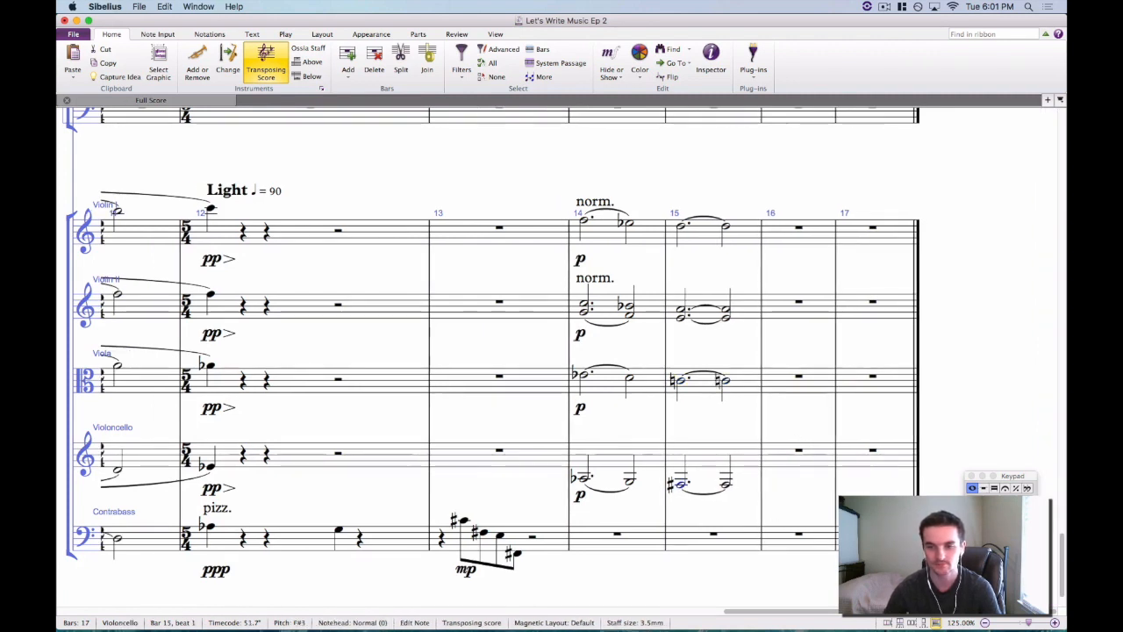
{"action": "key", "text": "7"}
{"action": "key", "text": "Right"}
{"action": "key", "text": "7"}
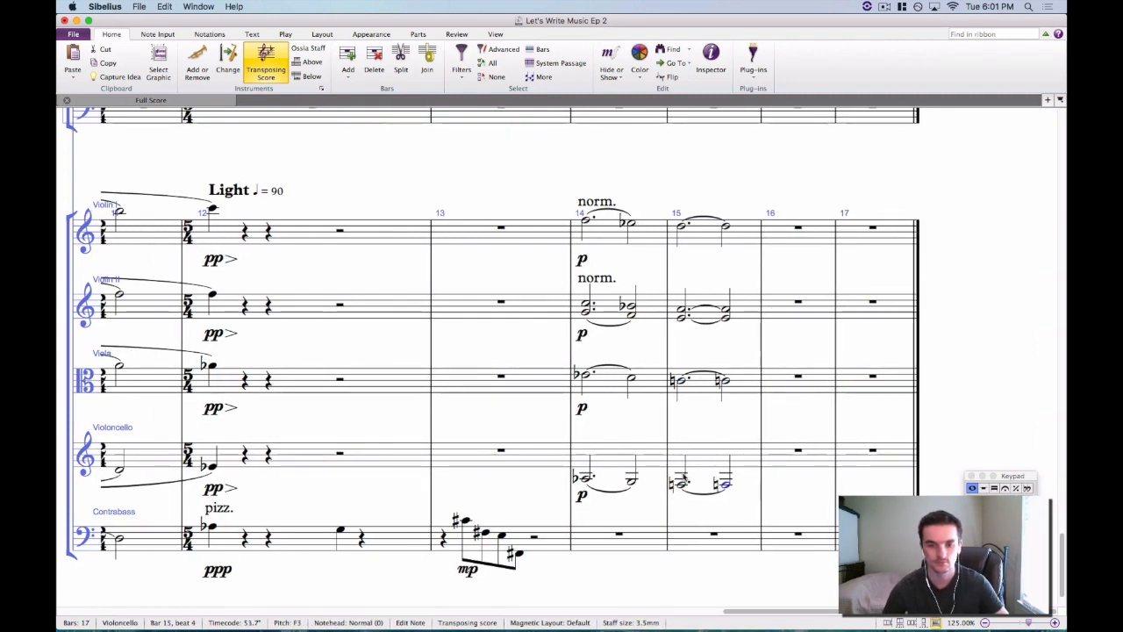
Insert a bass clef in the Violoncello at bar 14 and delete the treble clef before bar 15.
{"action": "left_click", "coordinate": [621, 451]}
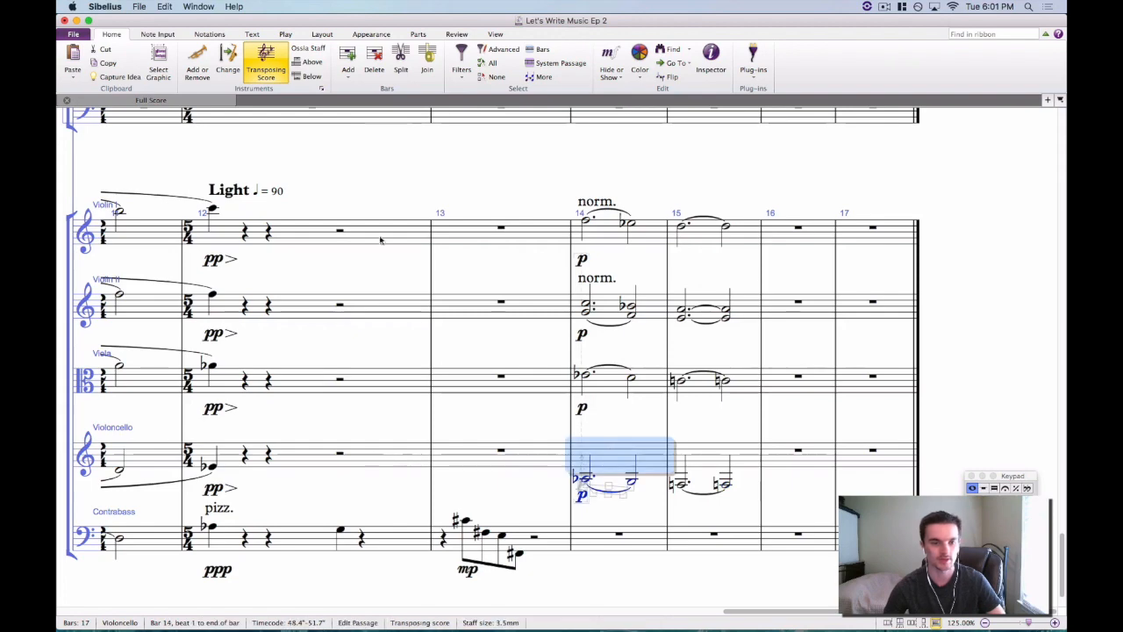
{"action": "left_click", "coordinate": [209, 34]}
{"action": "left_click", "coordinate": [73, 62]}
{"action": "left_click", "coordinate": [162, 135]}
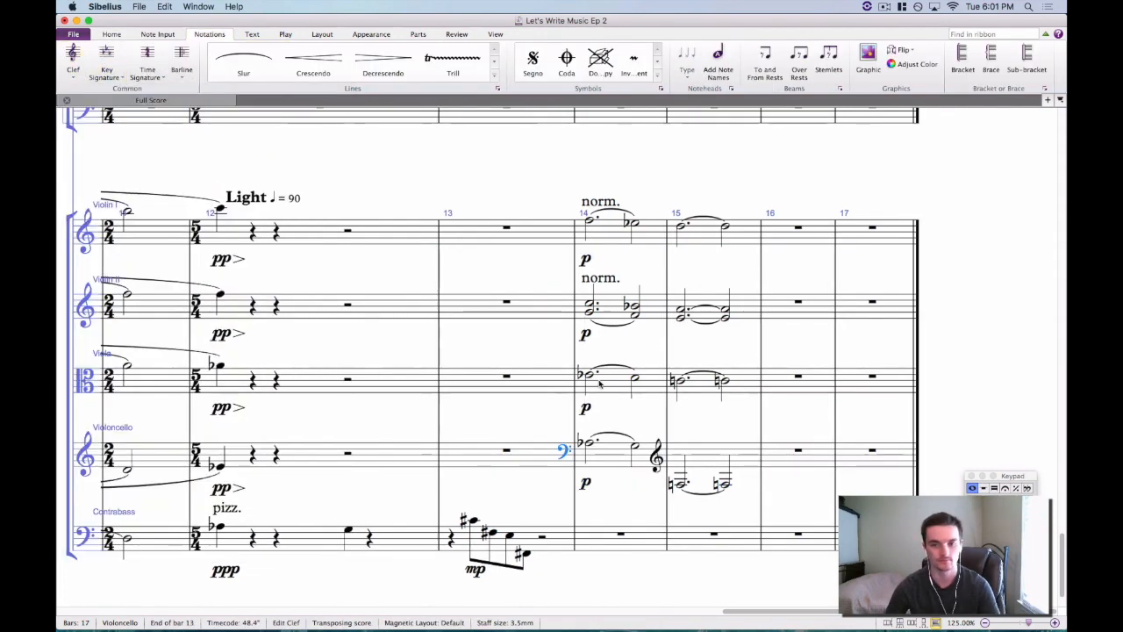
{"action": "left_click", "coordinate": [658, 461]}
{"action": "key", "text": "Delete"}
{"action": "left_click_drag", "start_coordinate": [624, 504], "coordinate": [740, 500]}
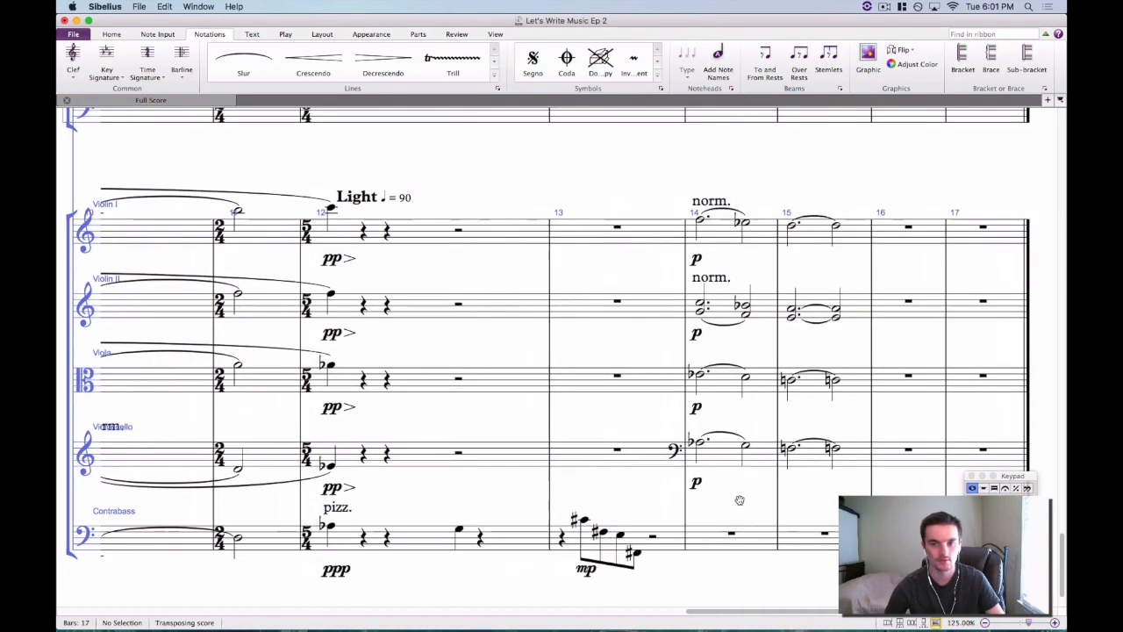
Remove the redundant natural signs from the second bar 15 note in the Violoncello and Viola.
{"action": "left_click", "coordinate": [828, 449]}
{"action": "key", "text": "Delete"}
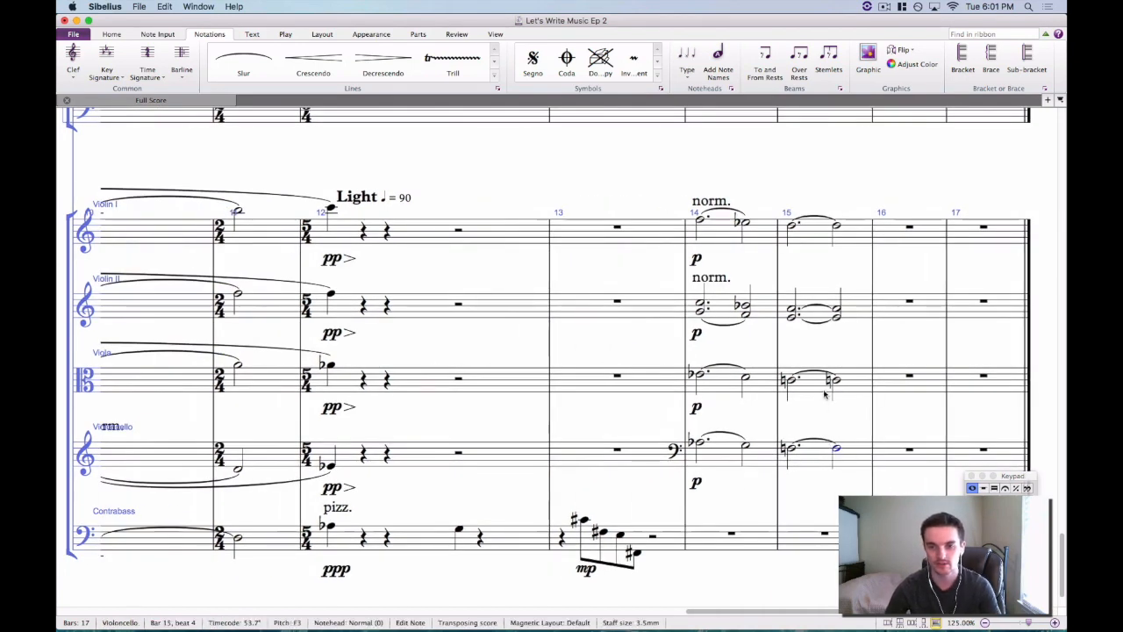
{"action": "left_click", "coordinate": [829, 382]}
{"action": "key", "text": "Delete"}
{"action": "key", "text": "Escape"}
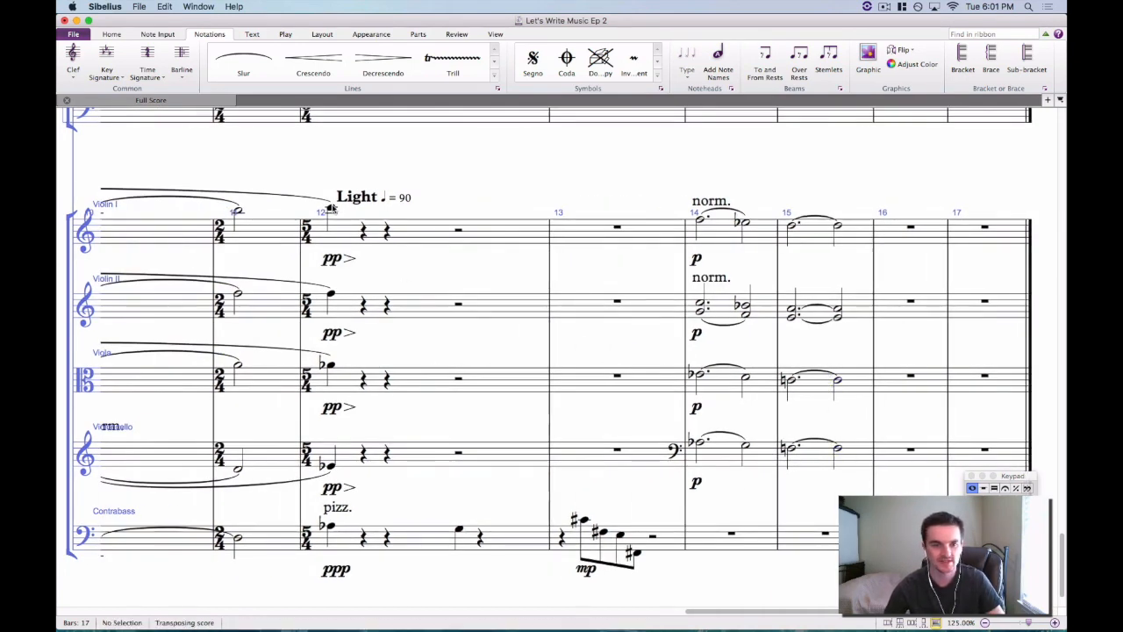
Play back the Light section from bar 12, following the Celesta and string parts through bar 14.
{"action": "left_click", "coordinate": [331, 208]}
{"action": "key", "text": "p"}
{"action": "scroll", "coordinate": [592, 233], "scroll_direction": "up", "scroll_amount": 10}
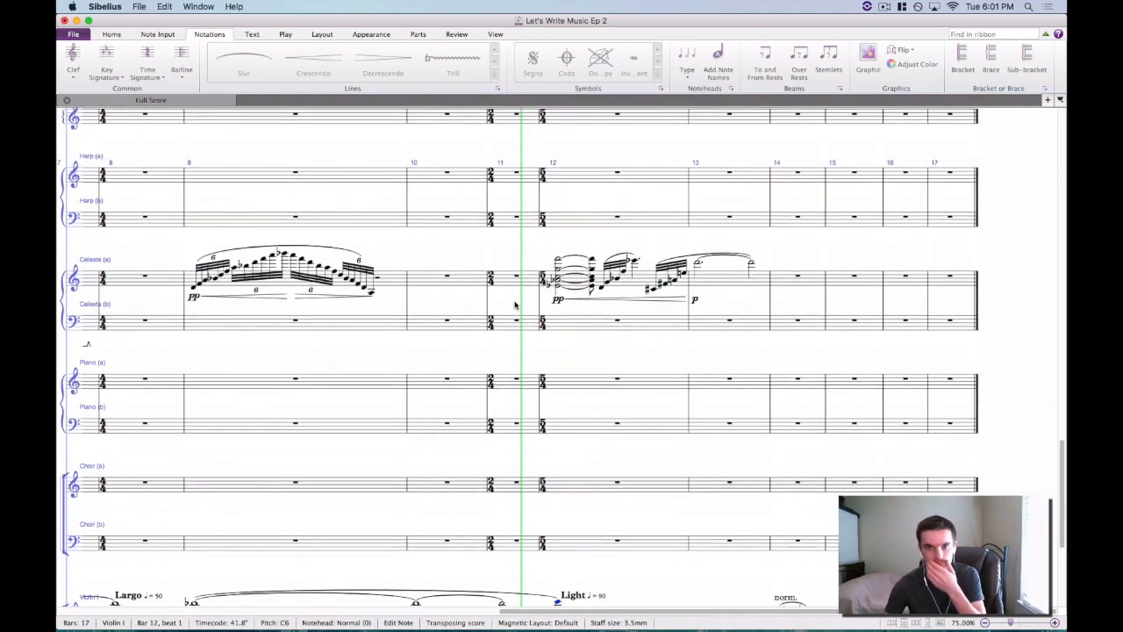
{"action": "scroll", "coordinate": [658, 333], "scroll_direction": "down", "scroll_amount": 4}
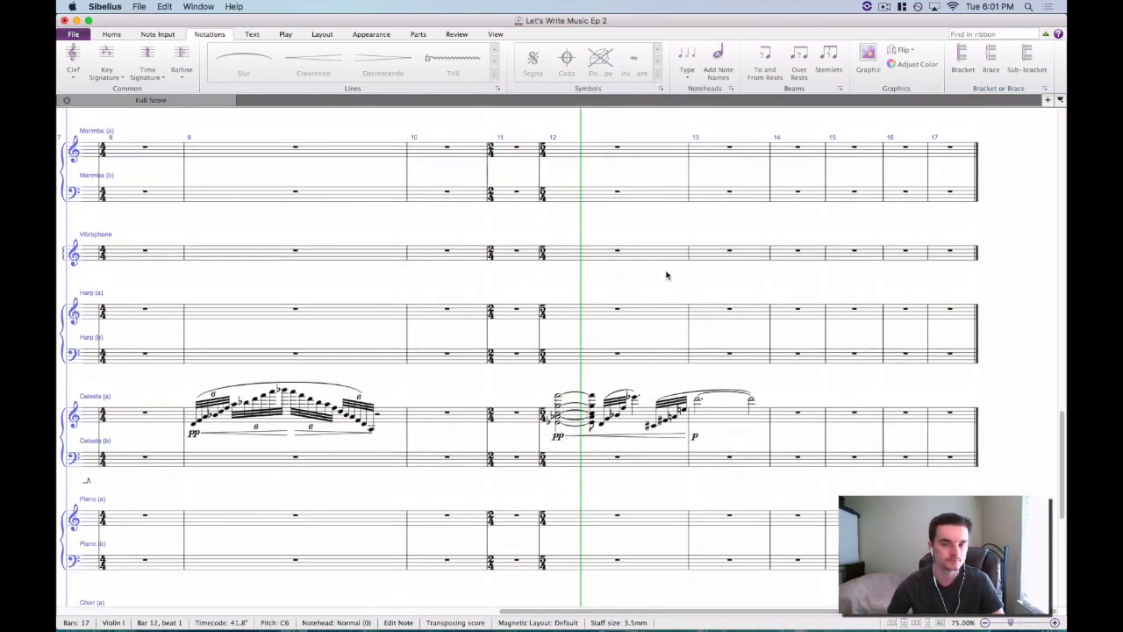
{"action": "left_click_drag", "start_coordinate": [691, 273], "coordinate": [451, 220]}
{"action": "scroll", "coordinate": [587, 279], "scroll_direction": "down", "scroll_amount": 7}
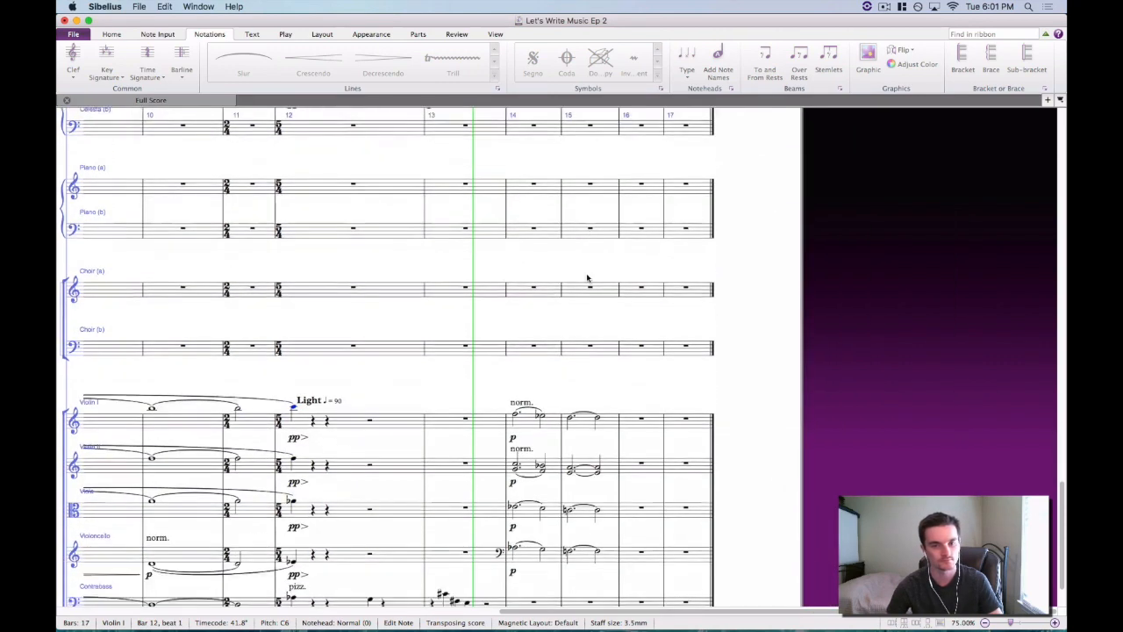
{"action": "scroll", "coordinate": [588, 279], "scroll_direction": "down", "scroll_amount": 2}
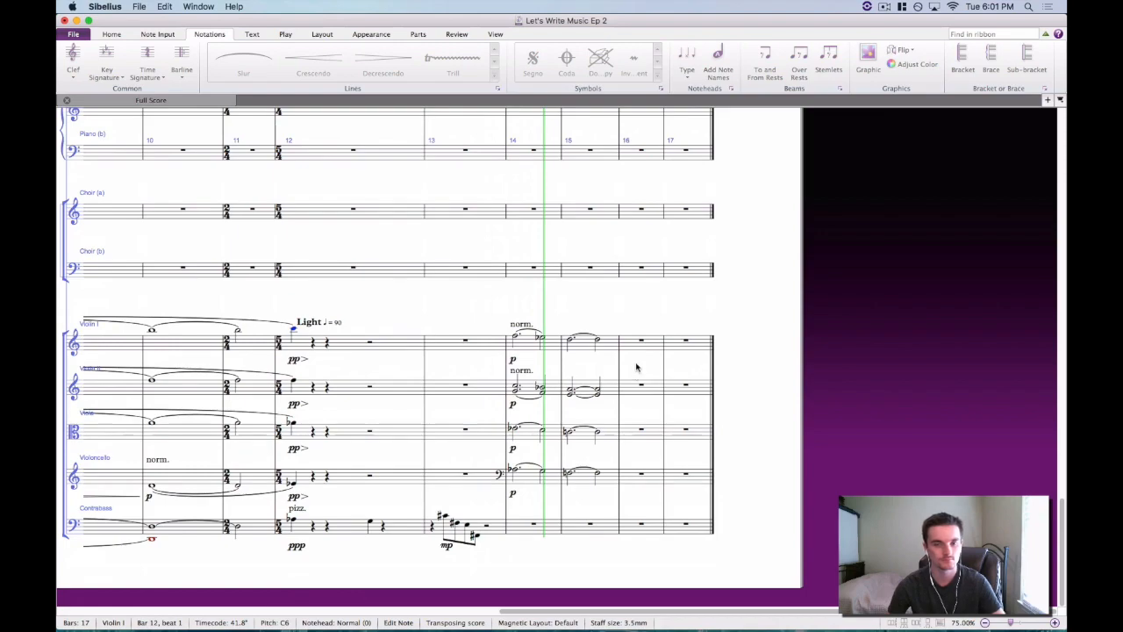
{"action": "key", "text": "space"}
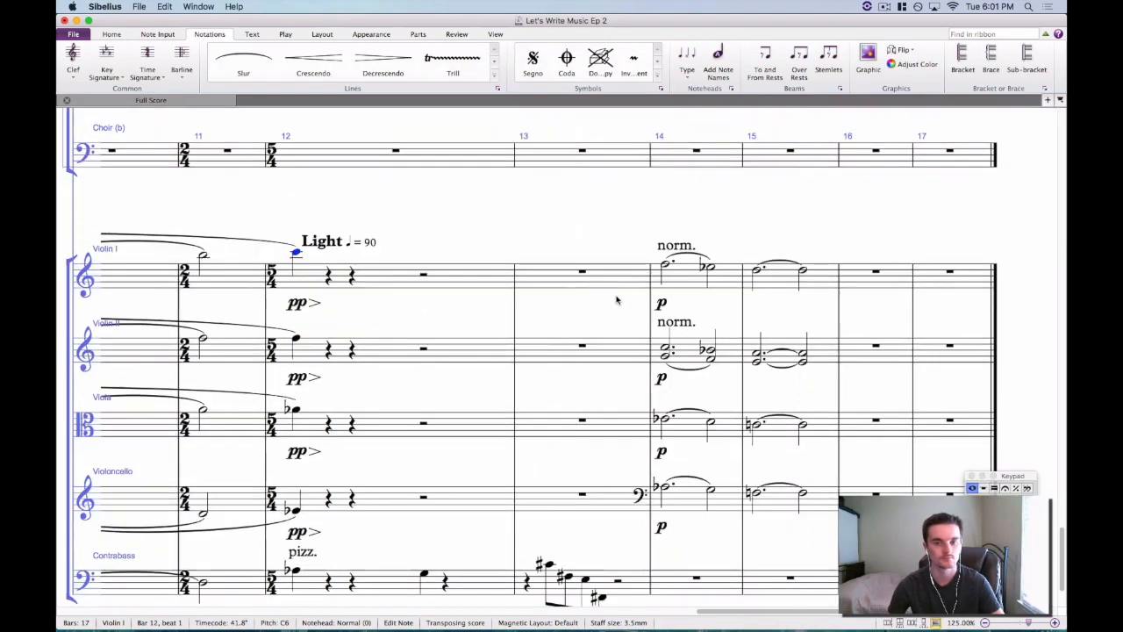
Enter a low F quarter note on beat 1 of bar 15 in the Contrabass.
{"action": "scroll", "coordinate": [694, 269], "scroll_direction": "up", "scroll_amount": 20}
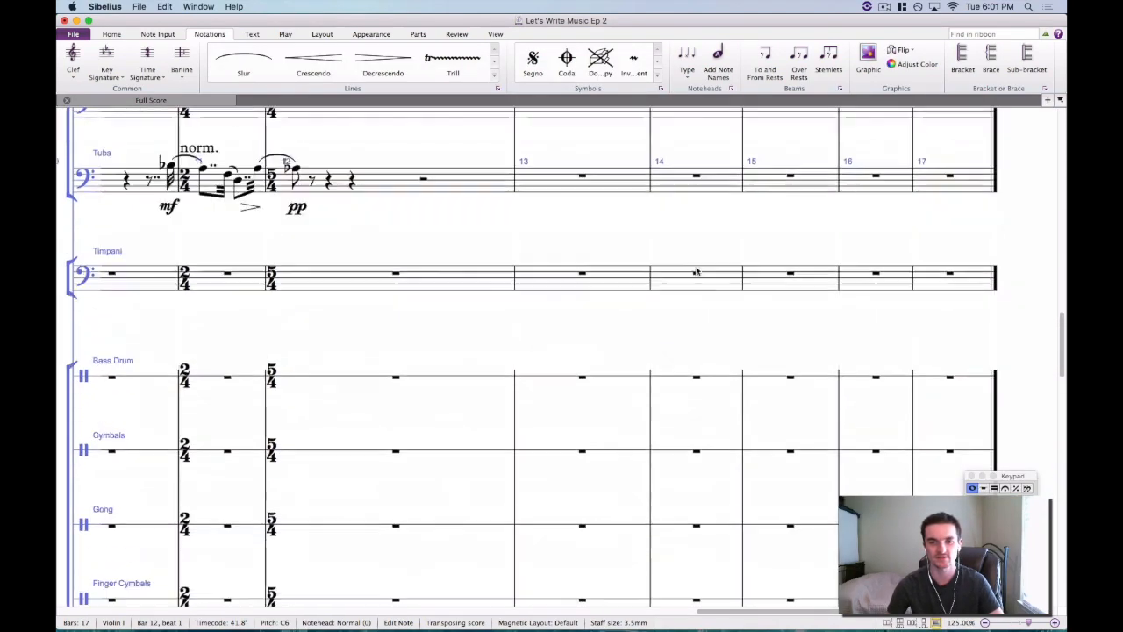
{"action": "scroll", "coordinate": [704, 271], "scroll_direction": "up", "scroll_amount": 10}
{"action": "scroll", "coordinate": [715, 240], "scroll_direction": "down", "scroll_amount": 20}
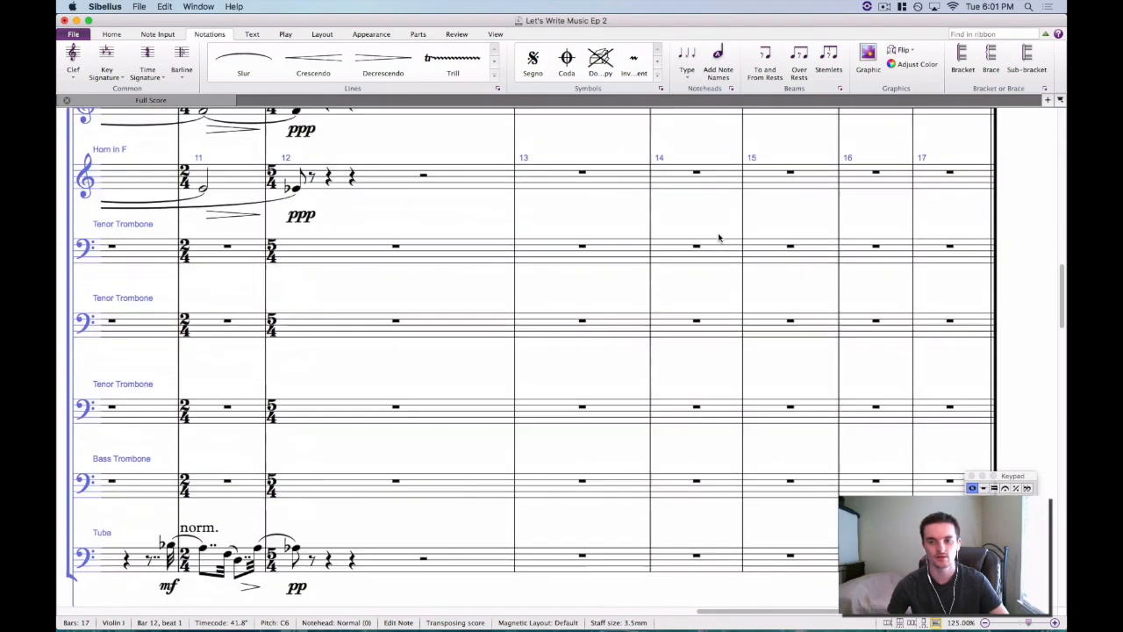
{"action": "scroll", "coordinate": [708, 231], "scroll_direction": "down", "scroll_amount": 15}
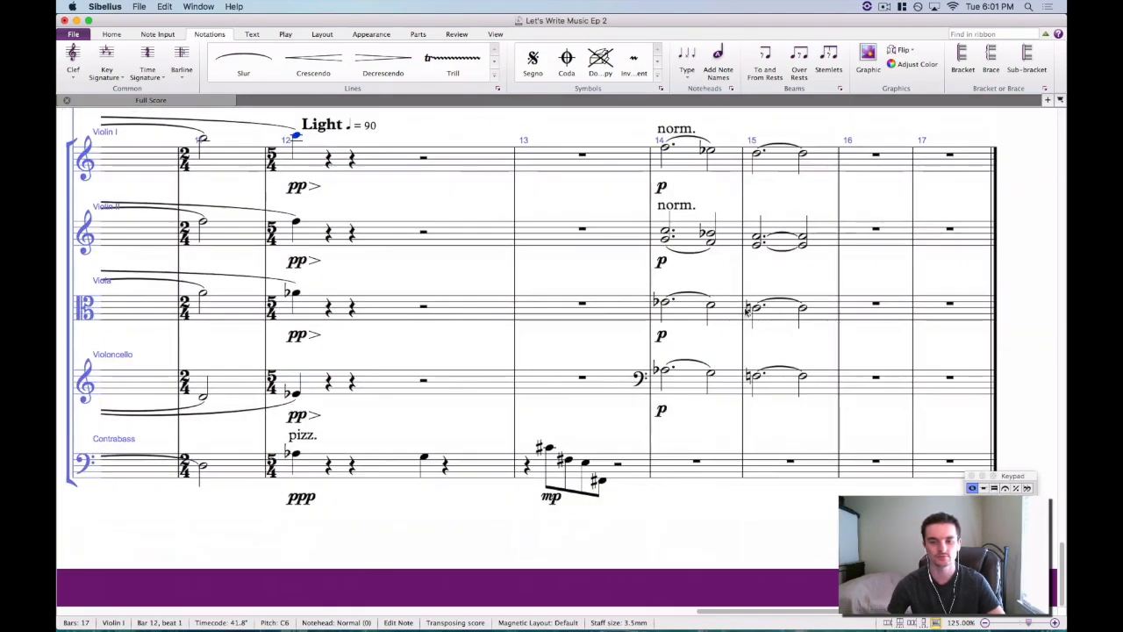
{"action": "key", "text": "Escape"}
{"action": "left_click", "coordinate": [790, 462]}
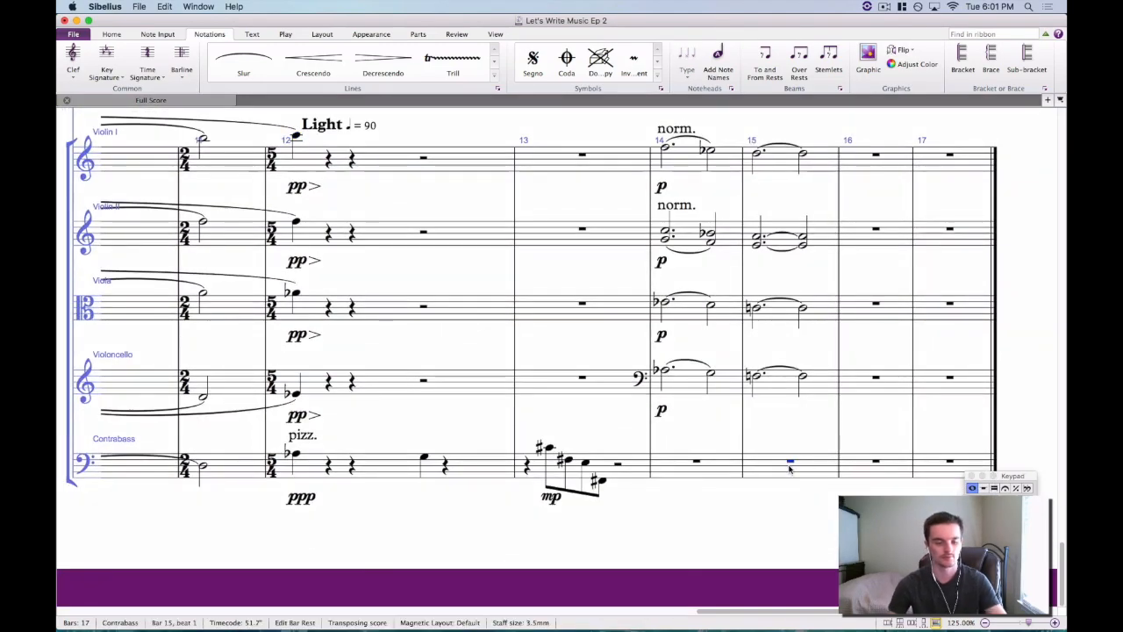
{"action": "key", "text": "f"}
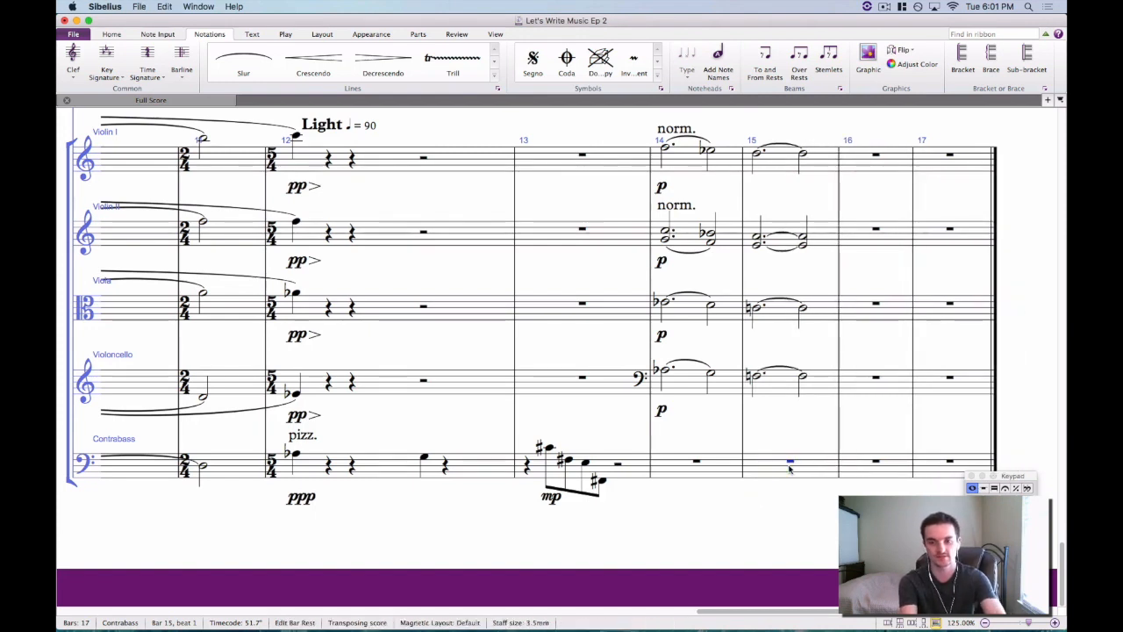
{"action": "key", "text": "Escape"}
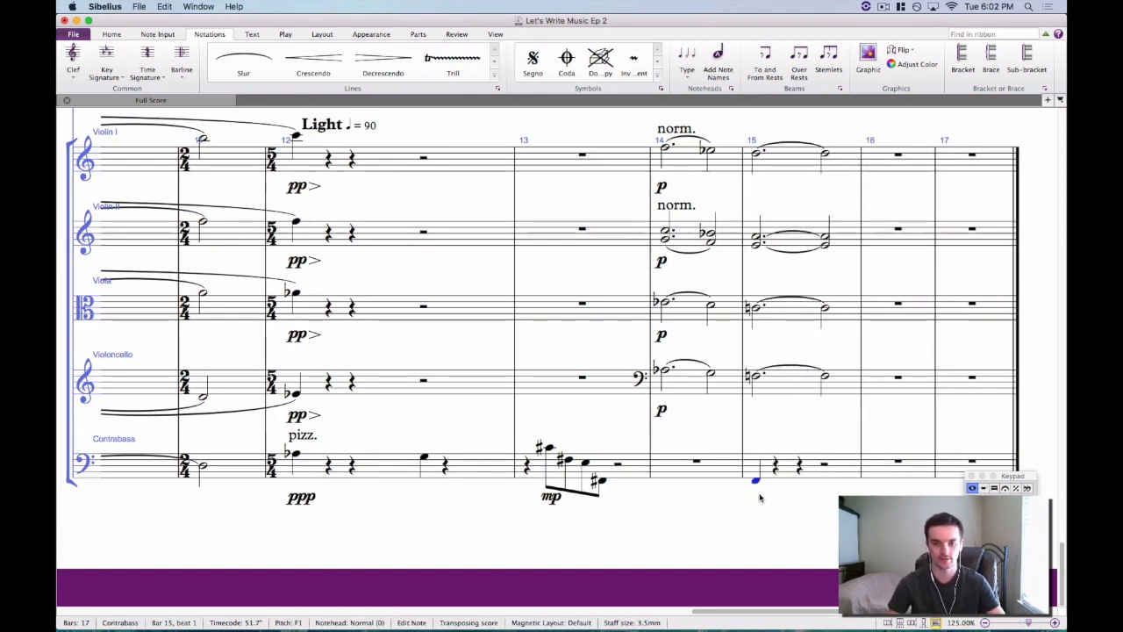
Add the dynamic p under the Contrabass note in bar 15.
{"action": "key", "text": "super+e"}
{"action": "key", "text": "super+p"}
{"action": "key", "text": "Escape"}
{"action": "key", "text": "Escape"}
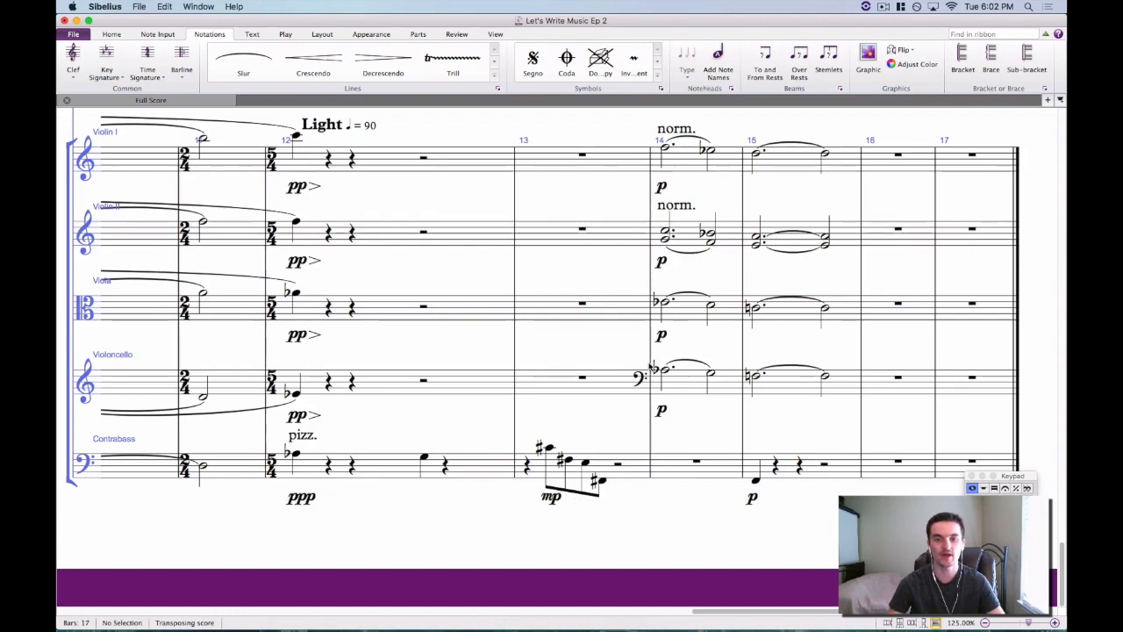
Play back the score from the Violoncello's first bar 14 note into bar 15, following the staves up to the woodwinds.
{"action": "left_click", "coordinate": [667, 370]}
{"action": "key", "text": "p"}
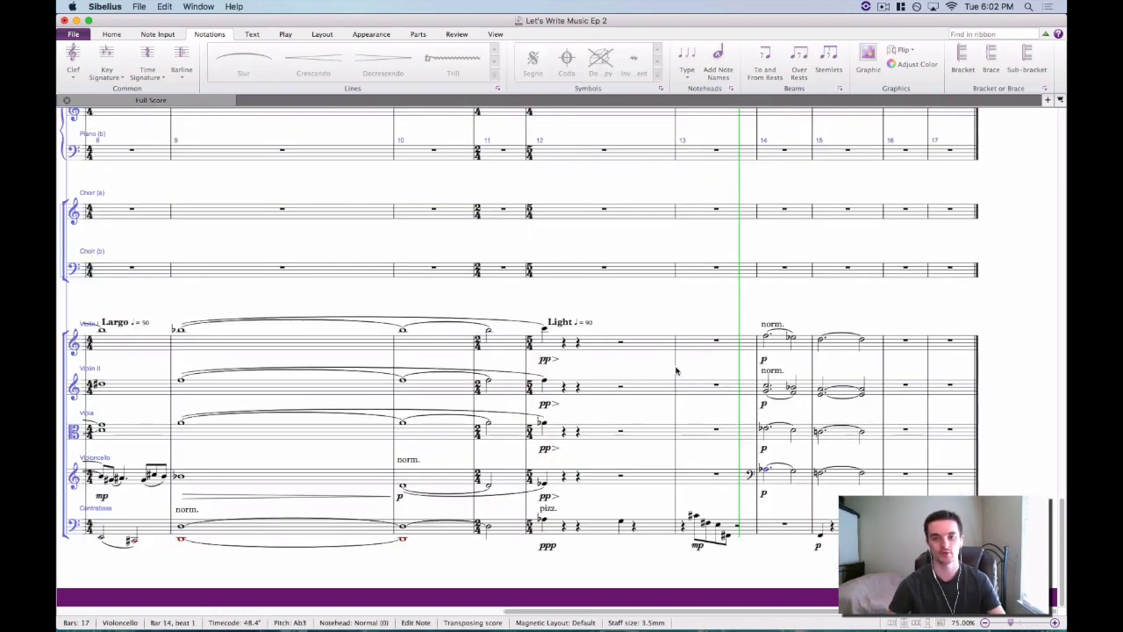
{"action": "scroll", "coordinate": [821, 376], "scroll_direction": "up", "scroll_amount": 10}
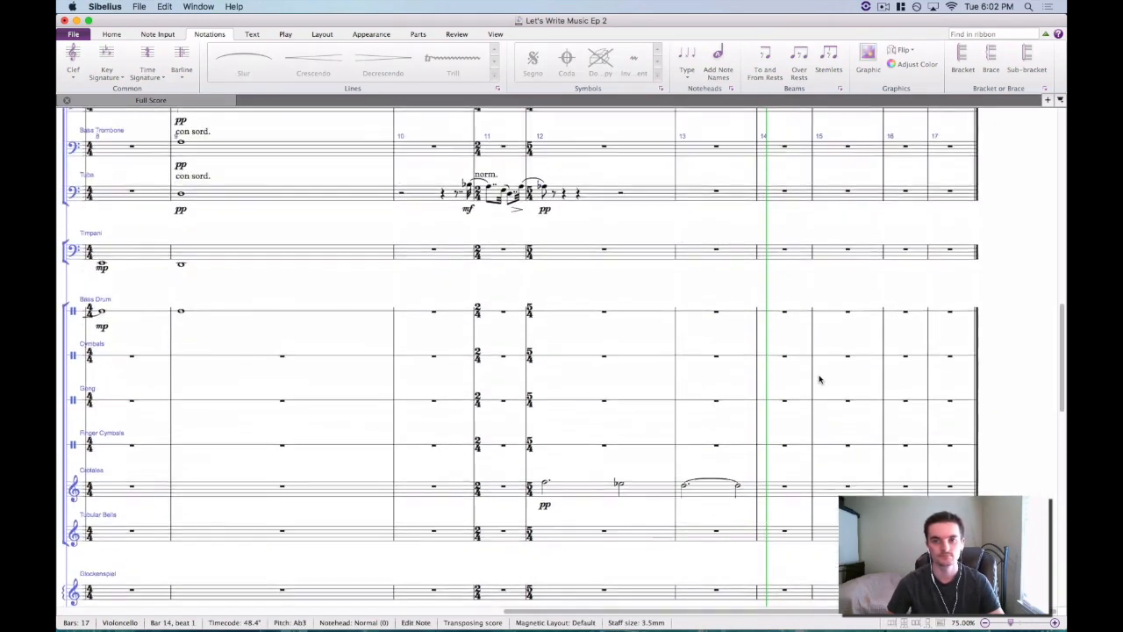
{"action": "scroll", "coordinate": [821, 382], "scroll_direction": "up", "scroll_amount": 10}
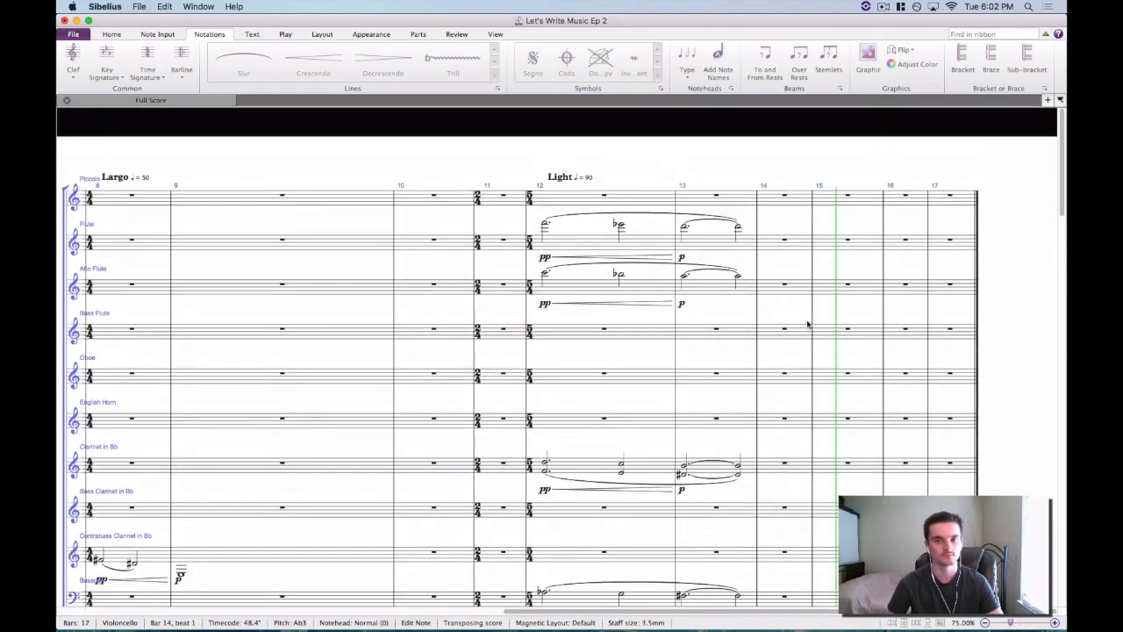
{"action": "key", "text": "Escape"}
Repeat the Flute's last bar 13 note at the start of bar 14 as an eighth note.
{"action": "left_click", "coordinate": [889, 460]}
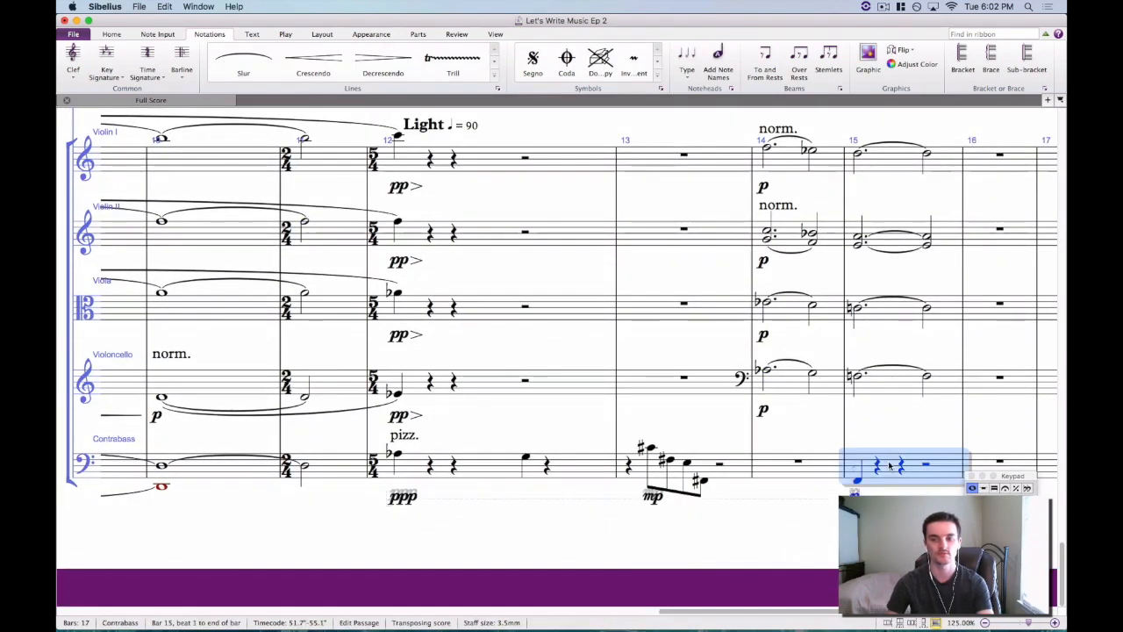
{"action": "scroll", "coordinate": [819, 439], "scroll_direction": "up", "scroll_amount": 5}
{"action": "scroll", "coordinate": [819, 439], "scroll_direction": "up", "scroll_amount": 15}
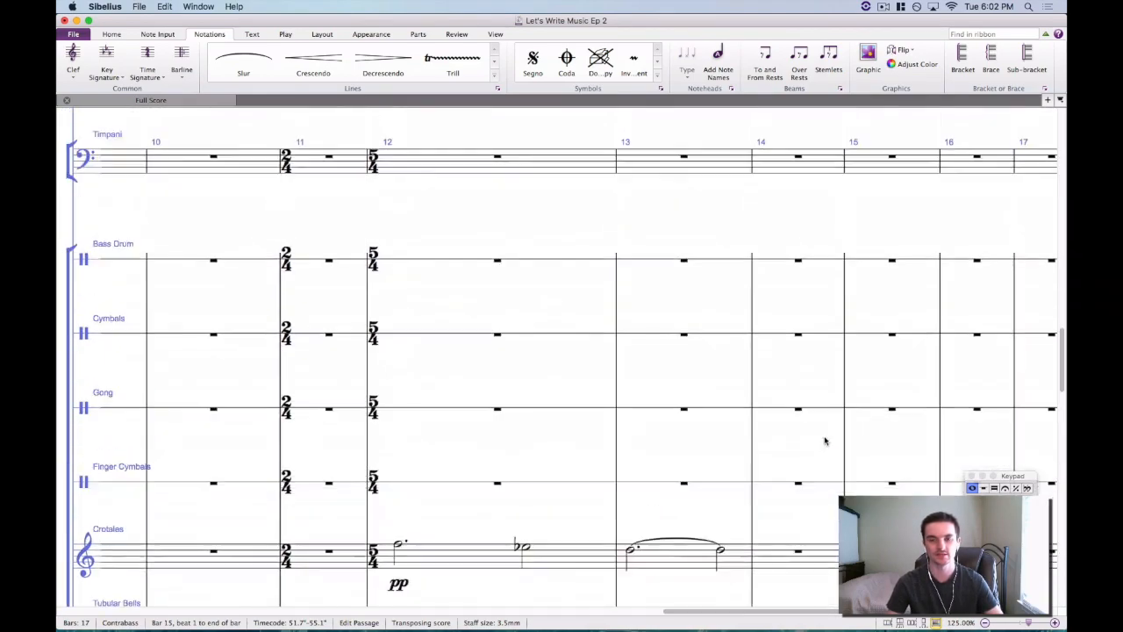
{"action": "scroll", "coordinate": [827, 445], "scroll_direction": "up", "scroll_amount": 12}
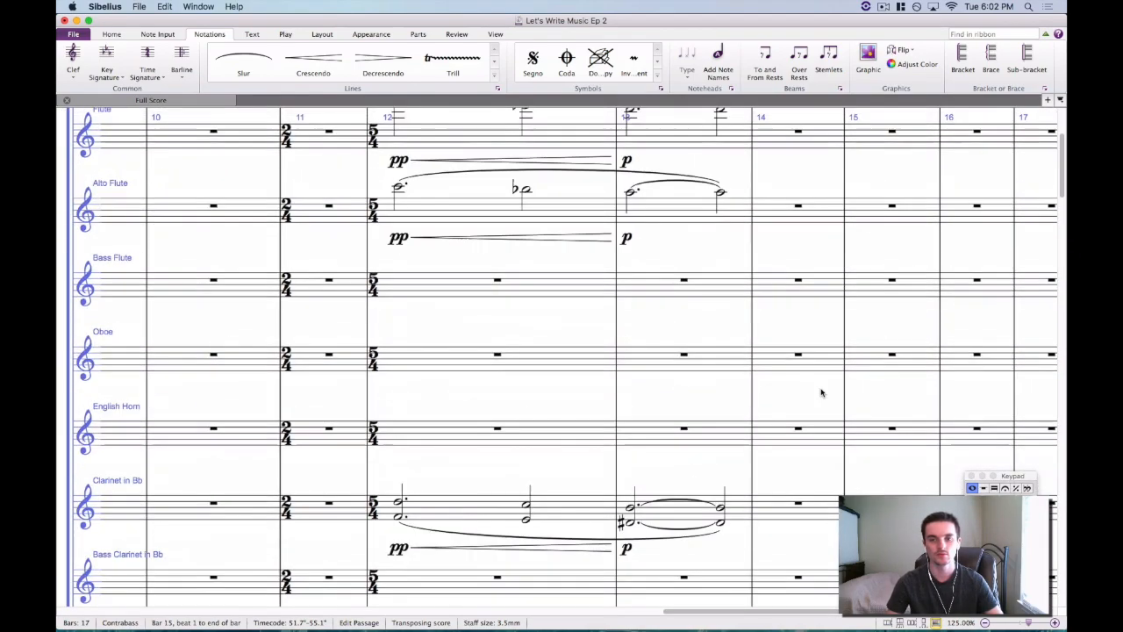
{"action": "left_click", "coordinate": [722, 308]}
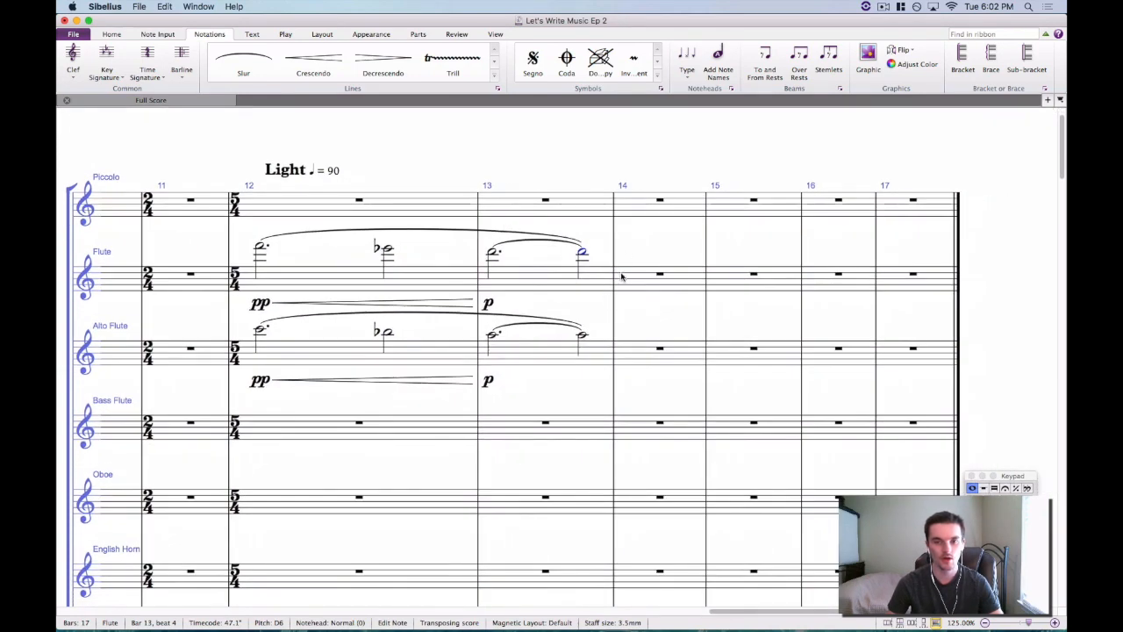
{"action": "key", "text": "r"}
{"action": "key", "text": "3"}
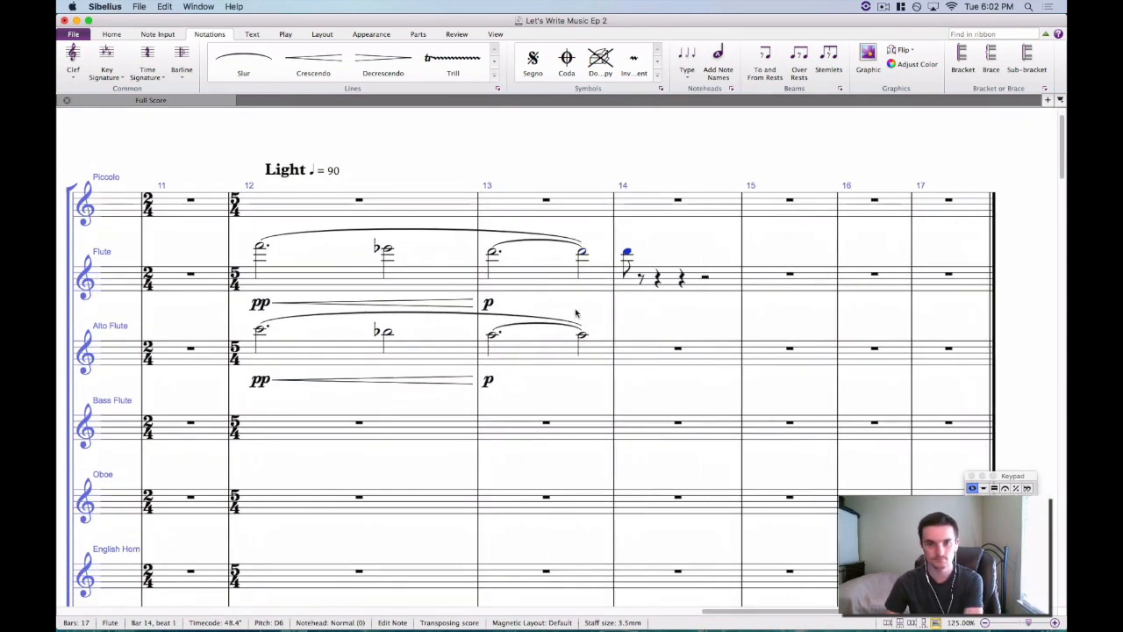
{"action": "left_click", "coordinate": [582, 336]}
{"action": "key", "text": "3"}
{"action": "key", "text": "Escape"}
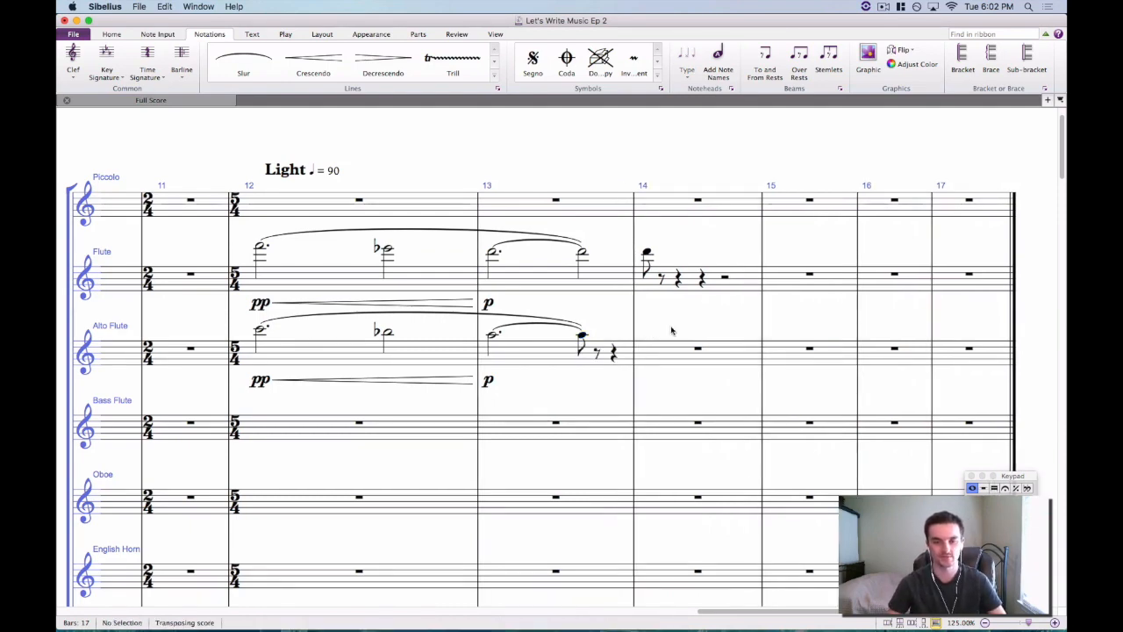
{"action": "left_click_drag", "start_coordinate": [681, 324], "coordinate": [594, 319]}
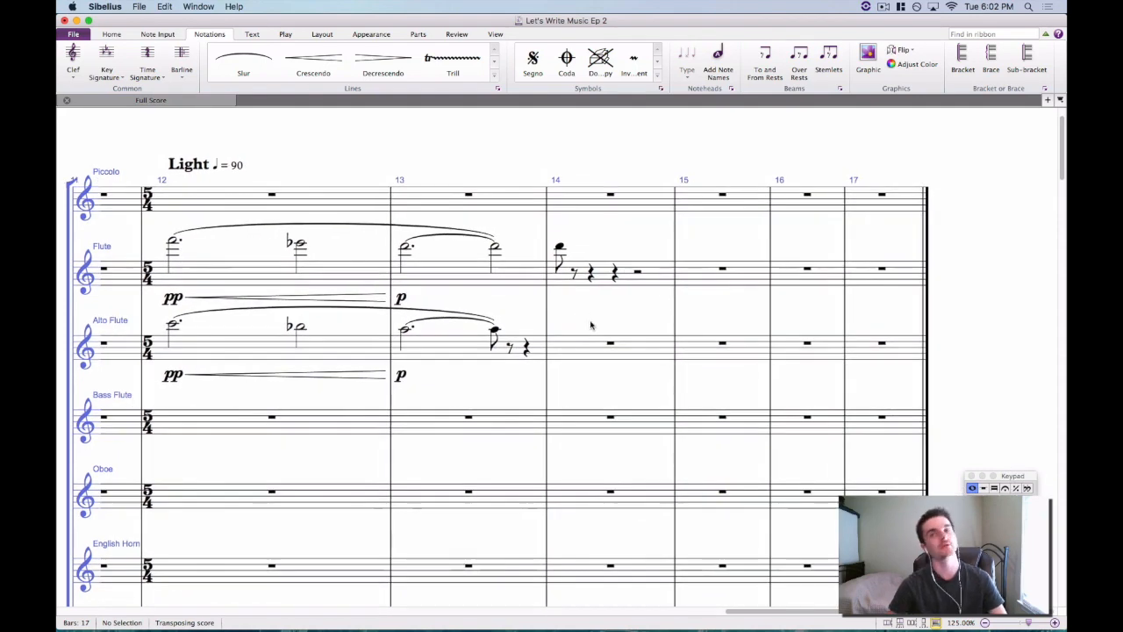
{"action": "left_click", "coordinate": [494, 330]}
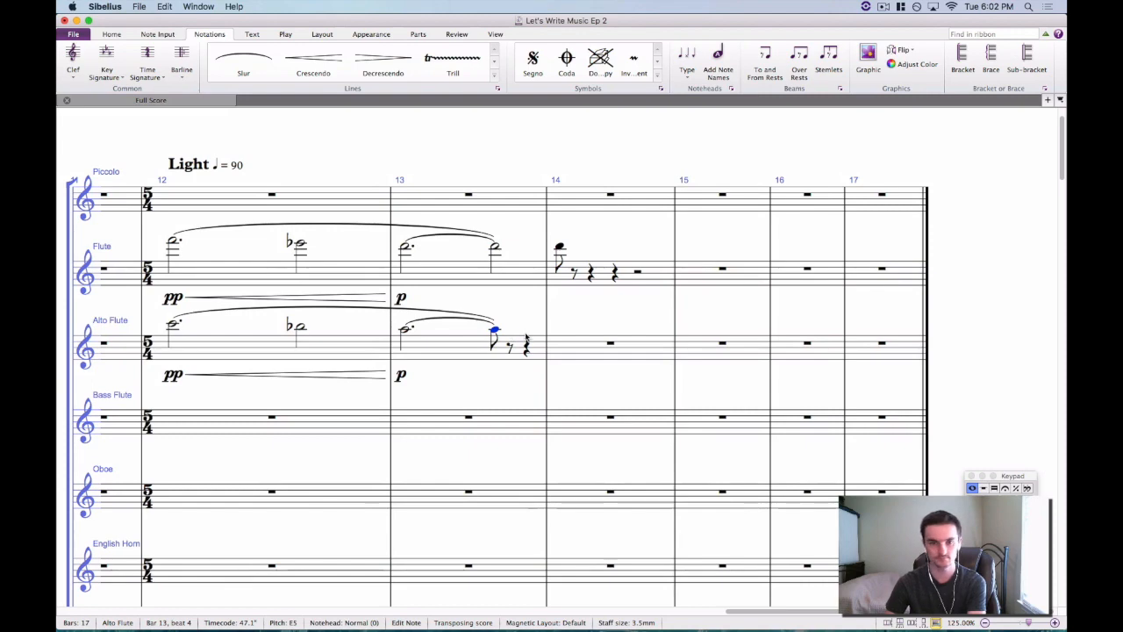
{"action": "key", "text": "5"}
{"action": "key", "text": "Escape"}
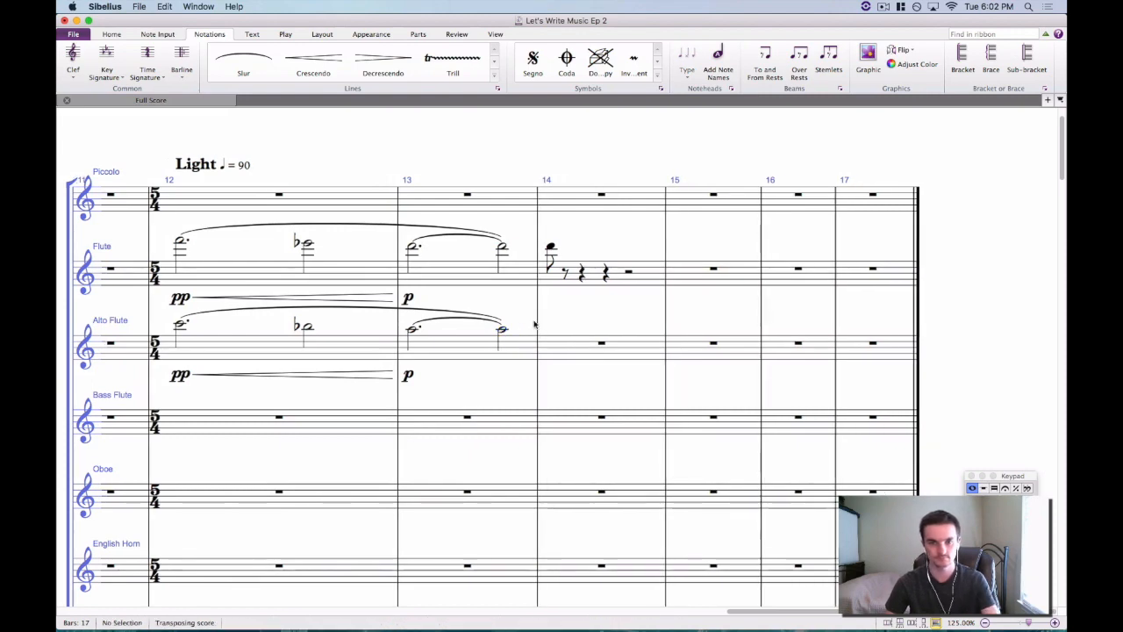
Enter a flattened eighth note on beat 1 of bar 14 in the Alto Flute, repeating its last bar 13 note.
{"action": "left_click", "coordinate": [550, 250]}
{"action": "left_click", "coordinate": [588, 281]}
{"action": "left_click", "coordinate": [572, 349], "text": "alt"}
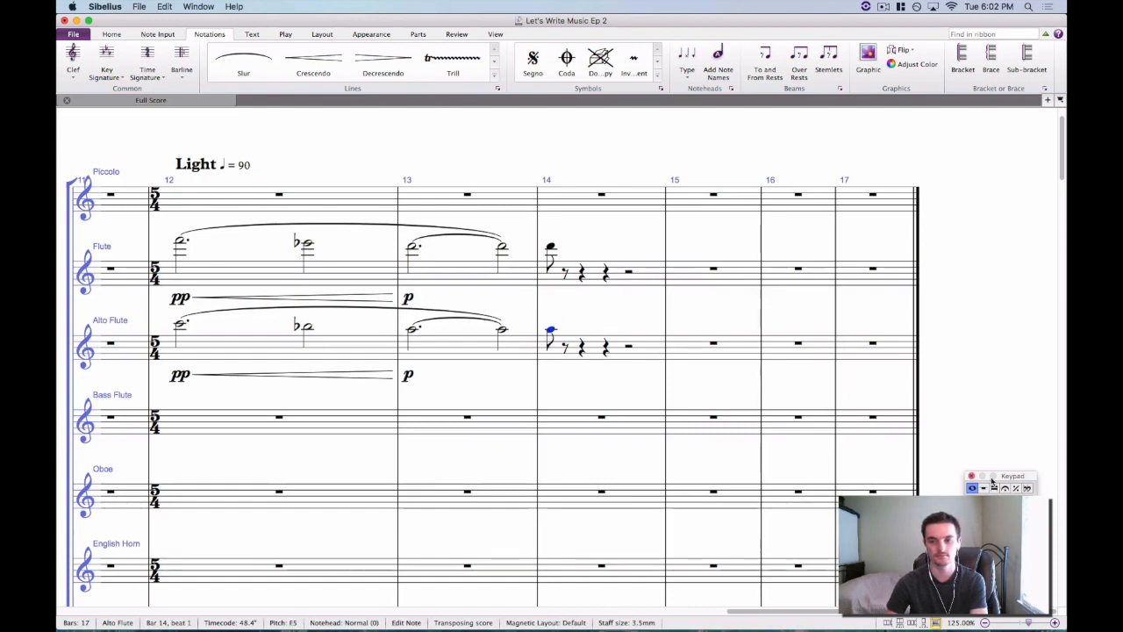
{"action": "key", "text": "9"}
Lower the Flute's eighth note in bar 14 by one staff step.
{"action": "left_click", "coordinate": [552, 247]}
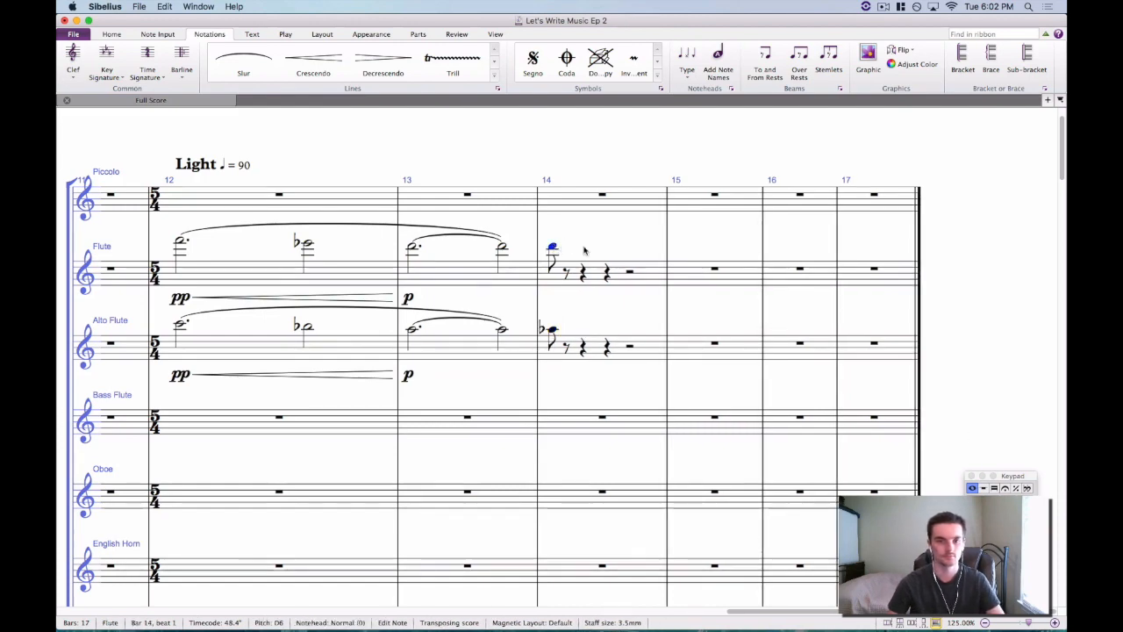
{"action": "key", "text": "Escape"}
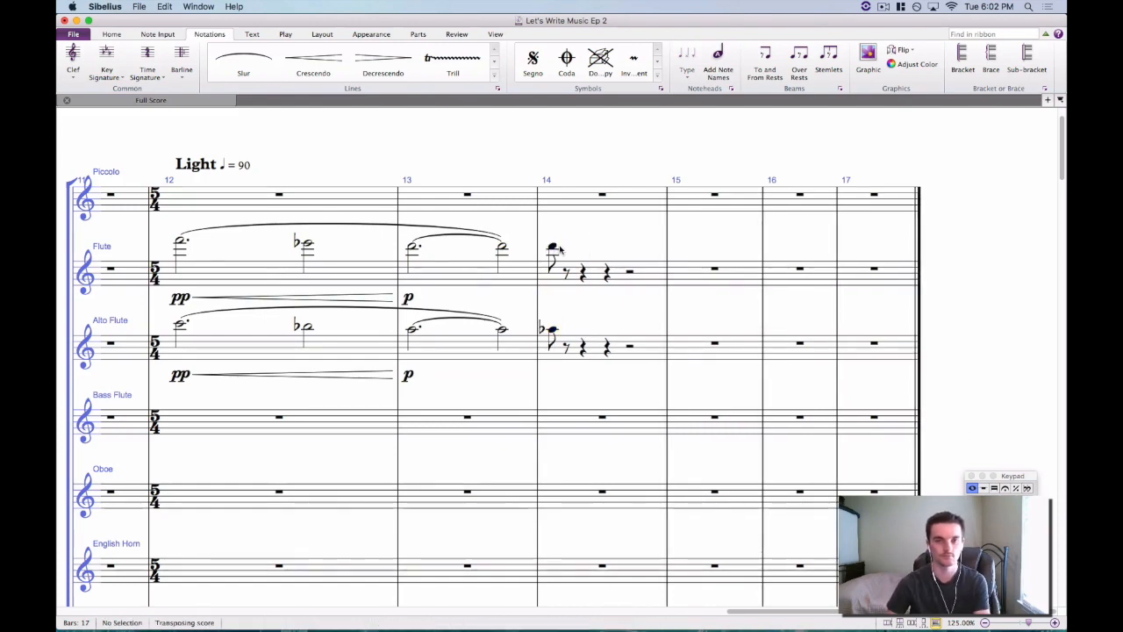
{"action": "left_click", "coordinate": [552, 247]}
{"action": "key", "text": "Escape"}
Repeat the Clarinet's last bar 13 chord on beat 1 of bar 14 as an eighth-note chord.
{"action": "scroll", "coordinate": [551, 334], "scroll_direction": "down", "scroll_amount": 5}
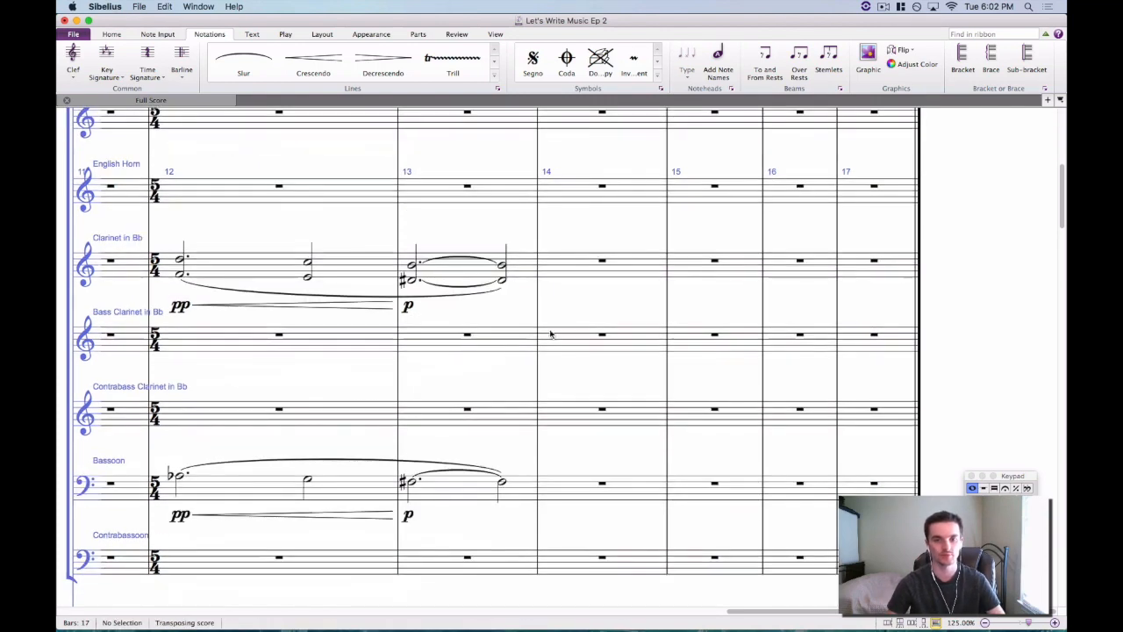
{"action": "left_click", "coordinate": [505, 272]}
{"action": "key", "text": "Escape"}
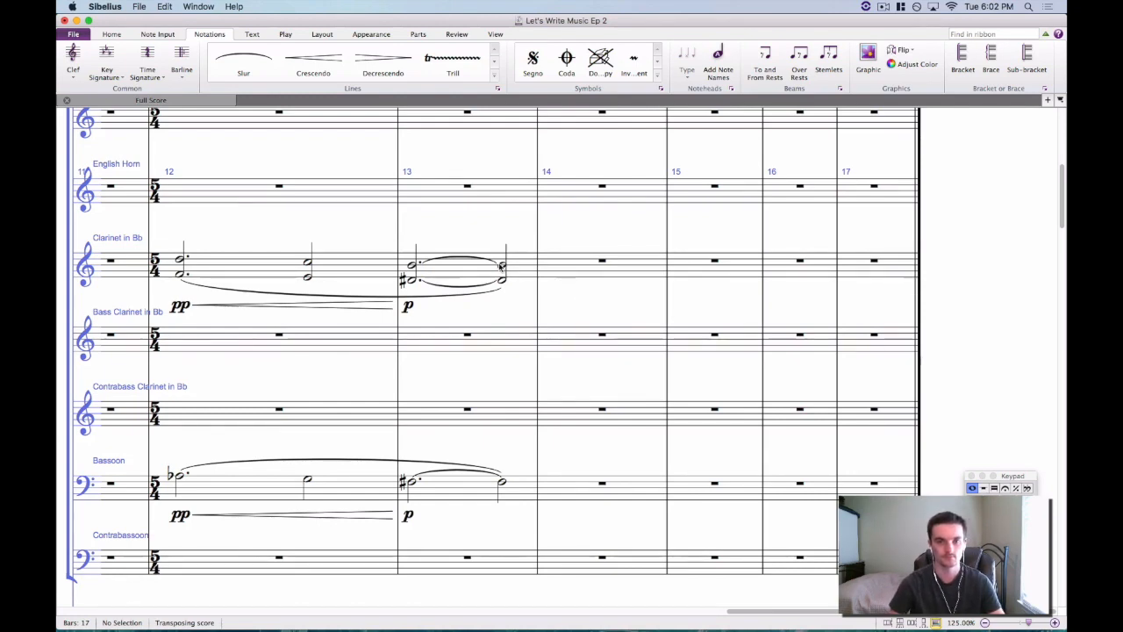
{"action": "left_click", "coordinate": [501, 266]}
{"action": "left_click", "coordinate": [504, 280], "text": "shift"}
{"action": "key", "text": "r"}
{"action": "left_click", "coordinate": [553, 280]}
{"action": "key", "text": "3"}
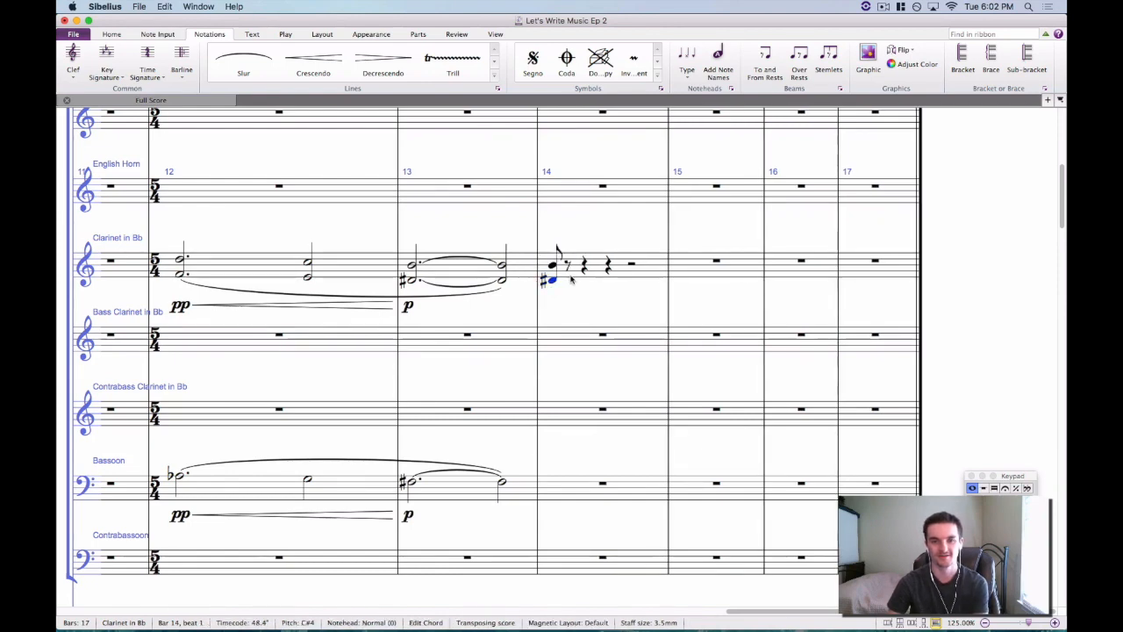
Flatten the upper note of the Clarinet's bar 14 chord.
{"action": "left_click", "coordinate": [554, 265]}
{"action": "key", "text": "Down"}
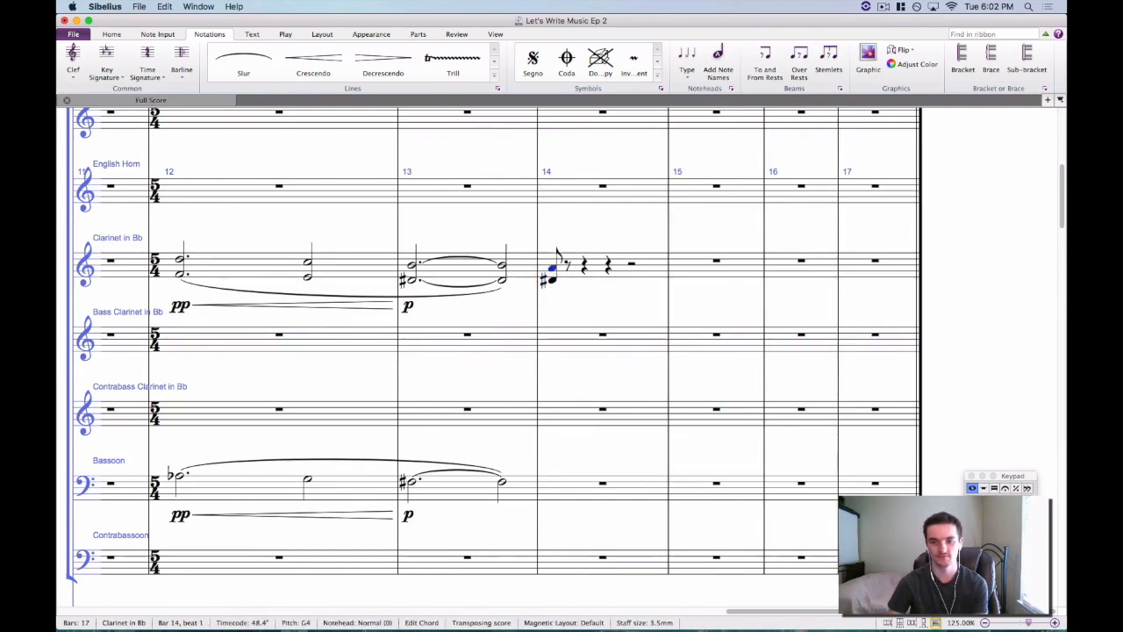
{"action": "key", "text": "9"}
{"action": "key", "text": "Up"}
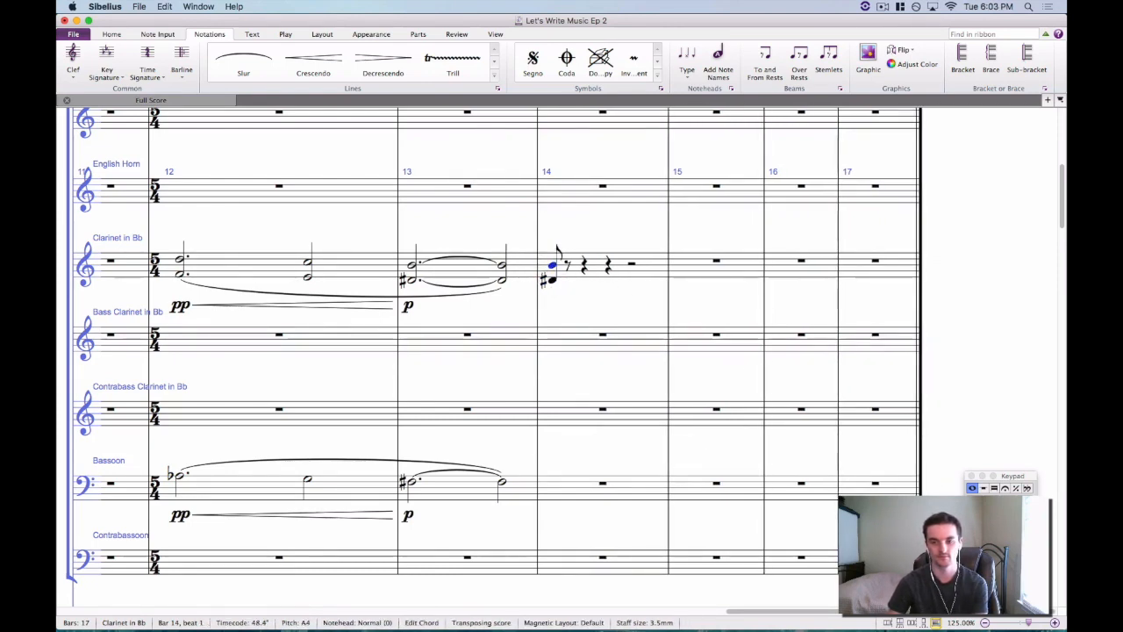
{"action": "key", "text": "9"}
Set the lower note of the Clarinet's bar 14 chord to natural, after trying it flat.
{"action": "left_click", "coordinate": [552, 280]}
{"action": "key", "text": "7"}
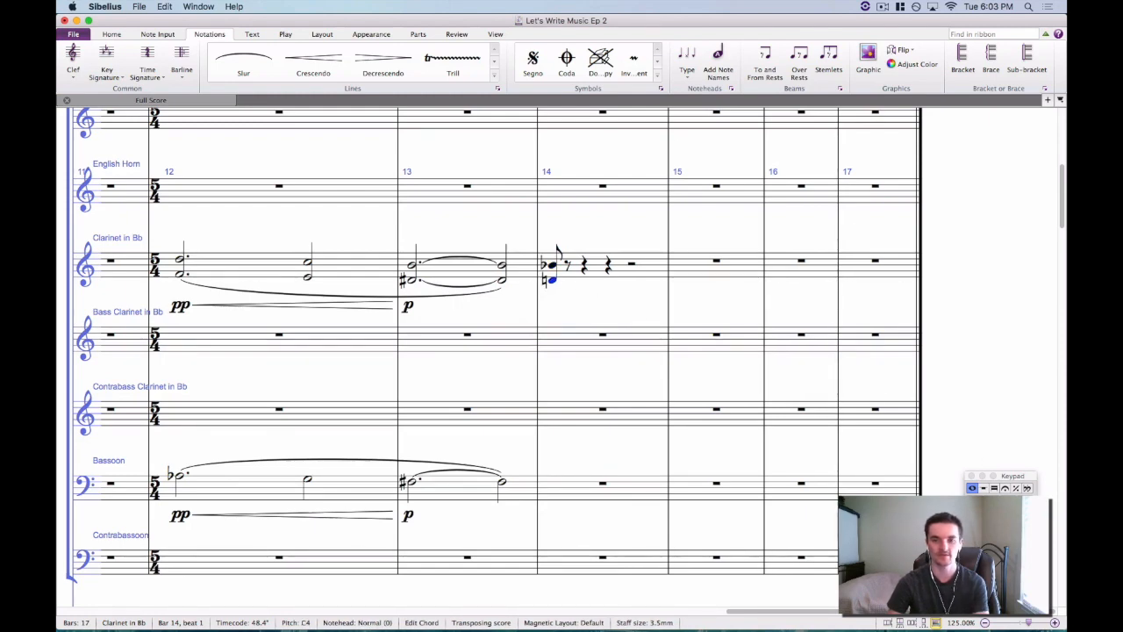
{"action": "key", "text": "9"}
{"action": "key", "text": "Escape"}
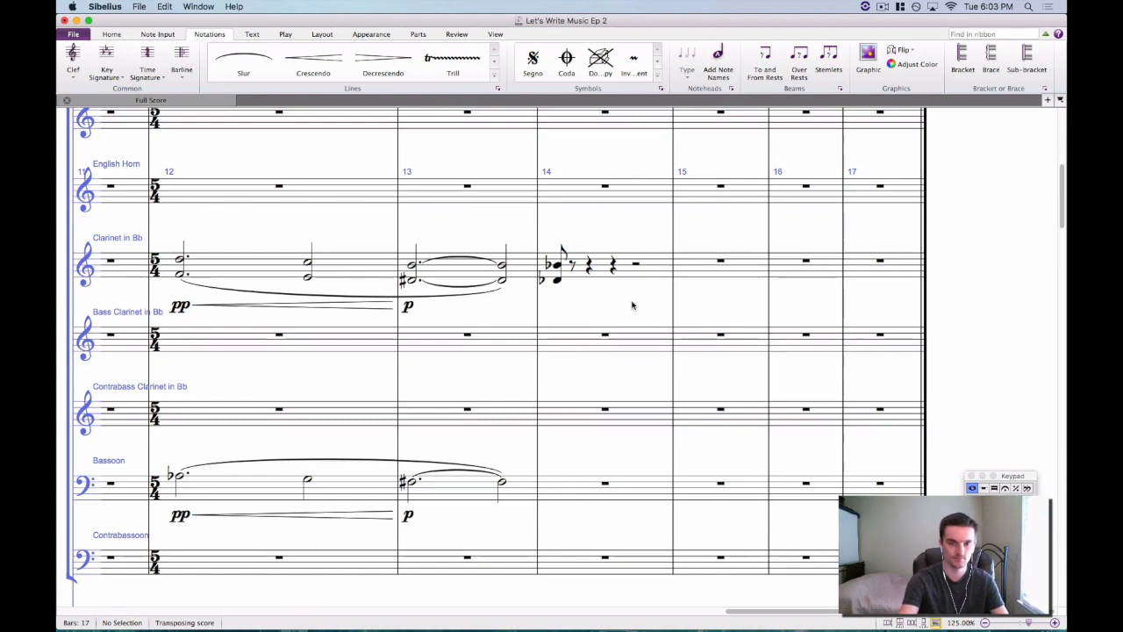
{"action": "left_click", "coordinate": [557, 277]}
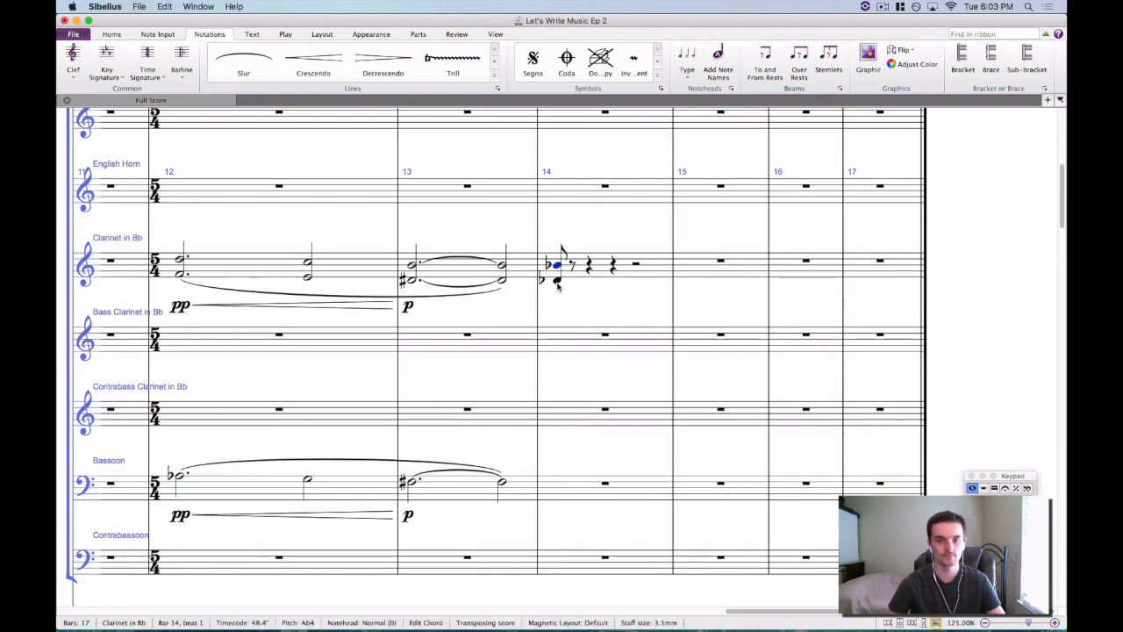
{"action": "key", "text": "KP_7"}
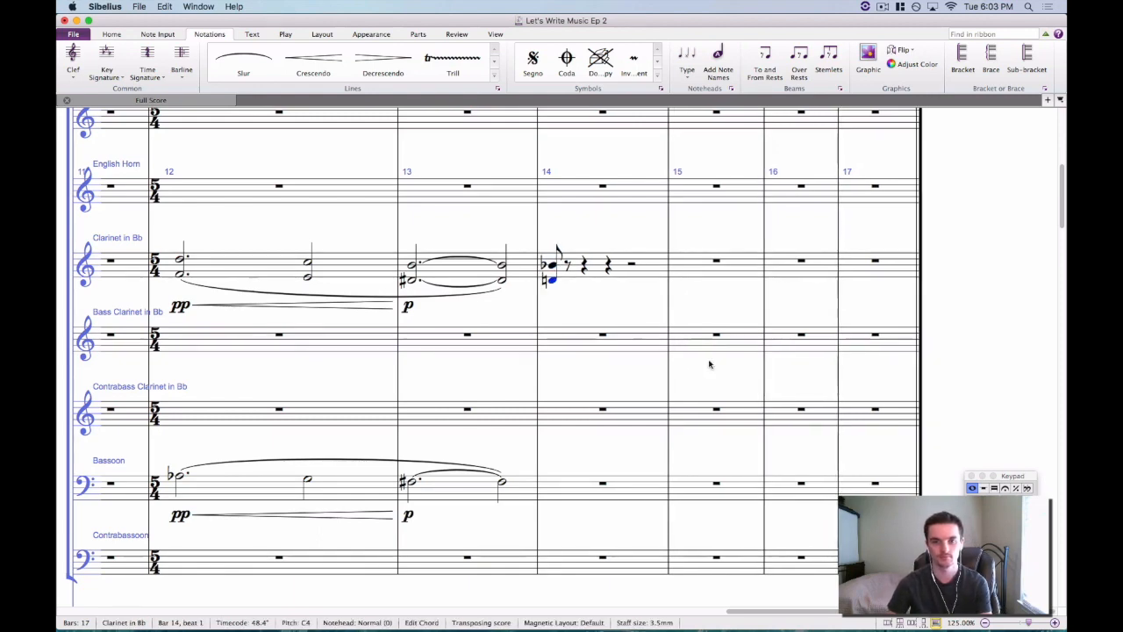
{"action": "key", "text": "Escape"}
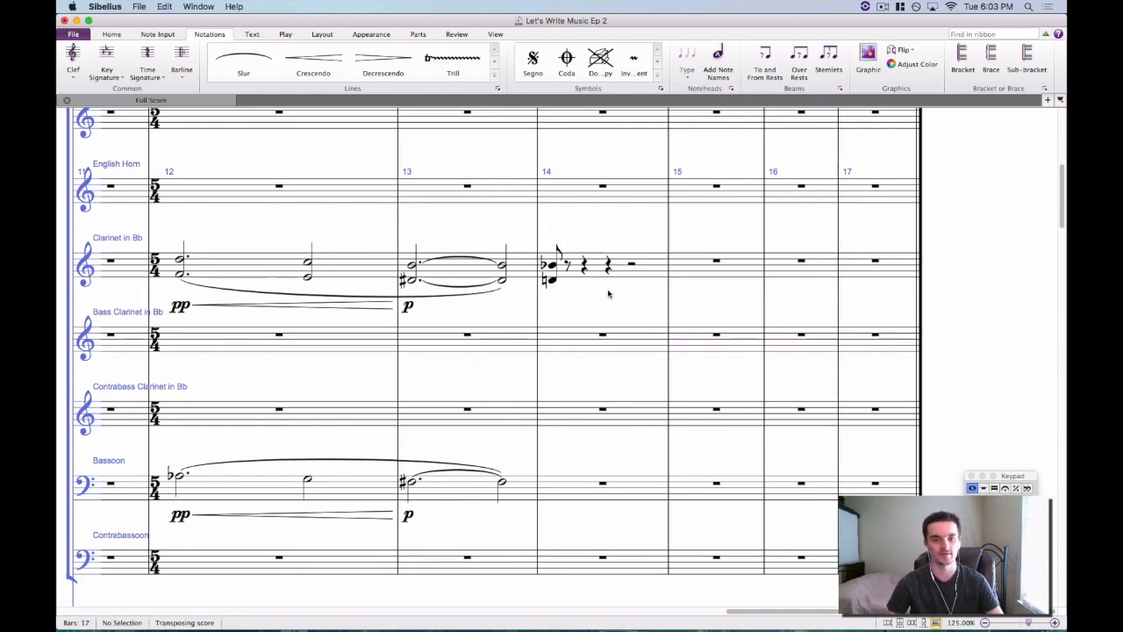
Enter an F natural eighth note on beat 1 of bar 14 in the Bassoon, following its last bar 13 note.
{"action": "scroll", "coordinate": [609, 294], "scroll_direction": "down", "scroll_amount": 3}
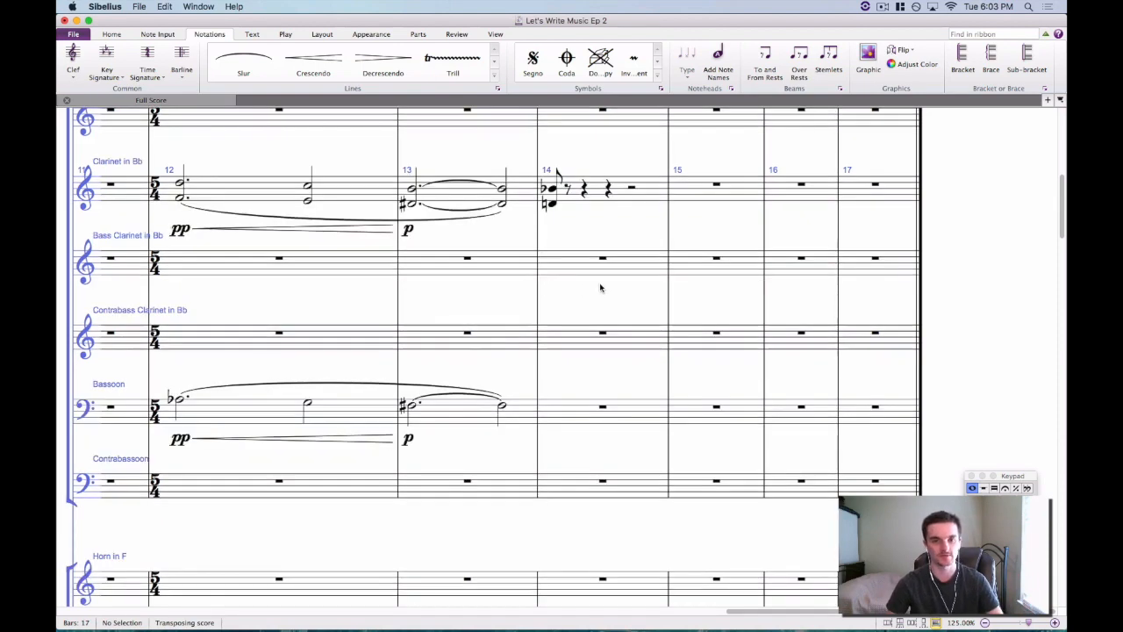
{"action": "left_click", "coordinate": [505, 406]}
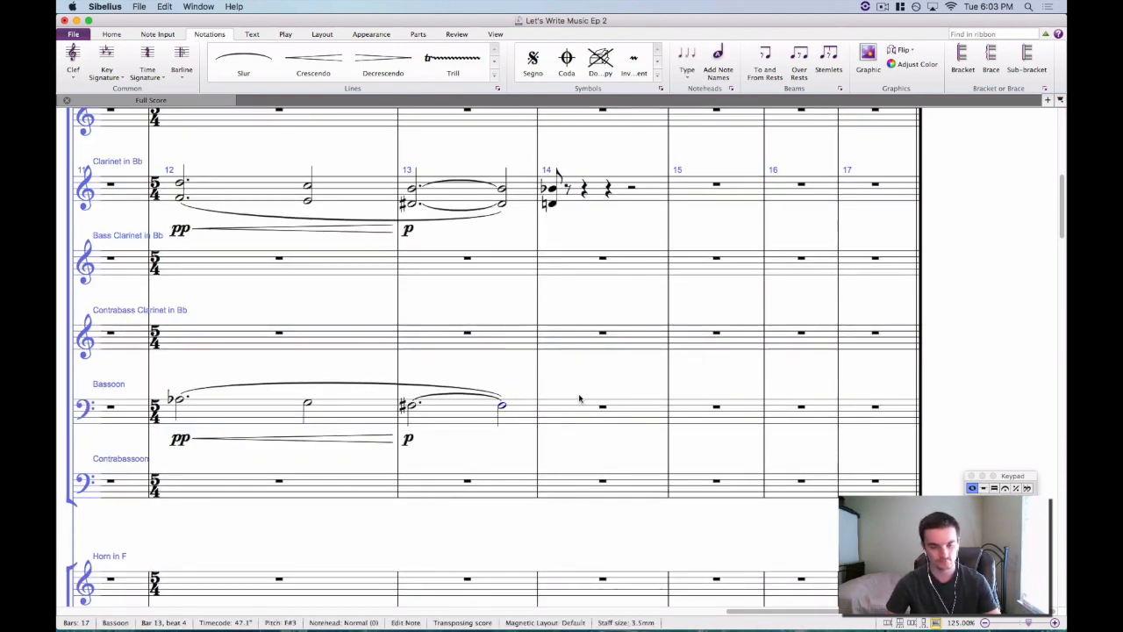
{"action": "key", "text": "Escape"}
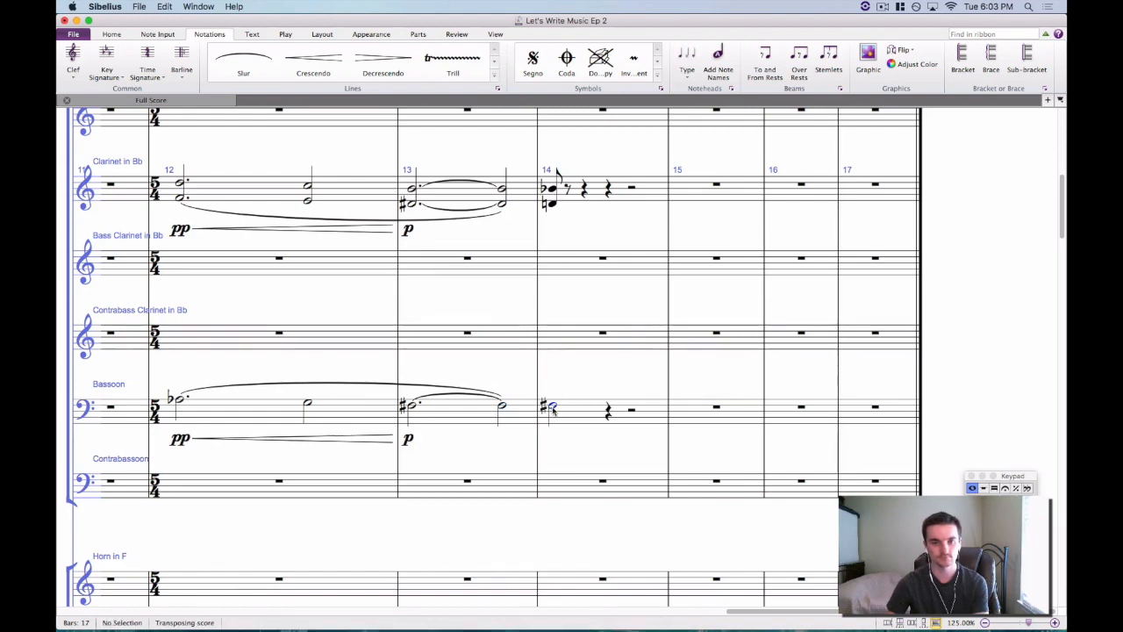
{"action": "left_click", "coordinate": [551, 409]}
{"action": "key", "text": "7"}
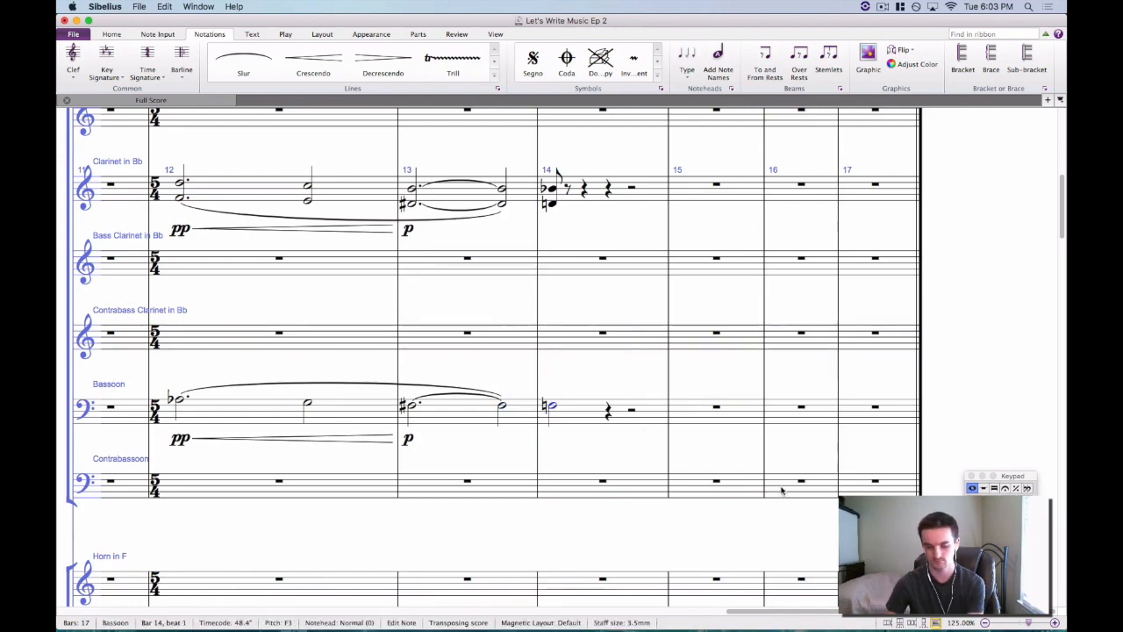
{"action": "key", "text": "4"}
{"action": "key", "text": "Escape"}
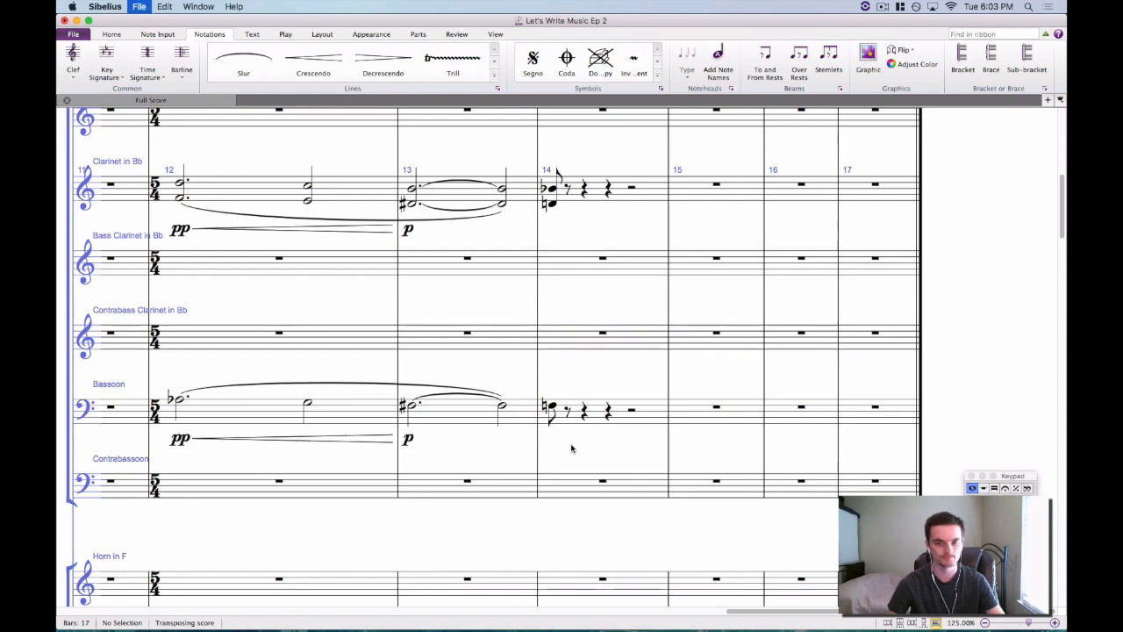
Extend the Bassoon and Clarinet slurs that start in bar 12 to the eighth notes in bar 14.
{"action": "left_click", "coordinate": [463, 391]}
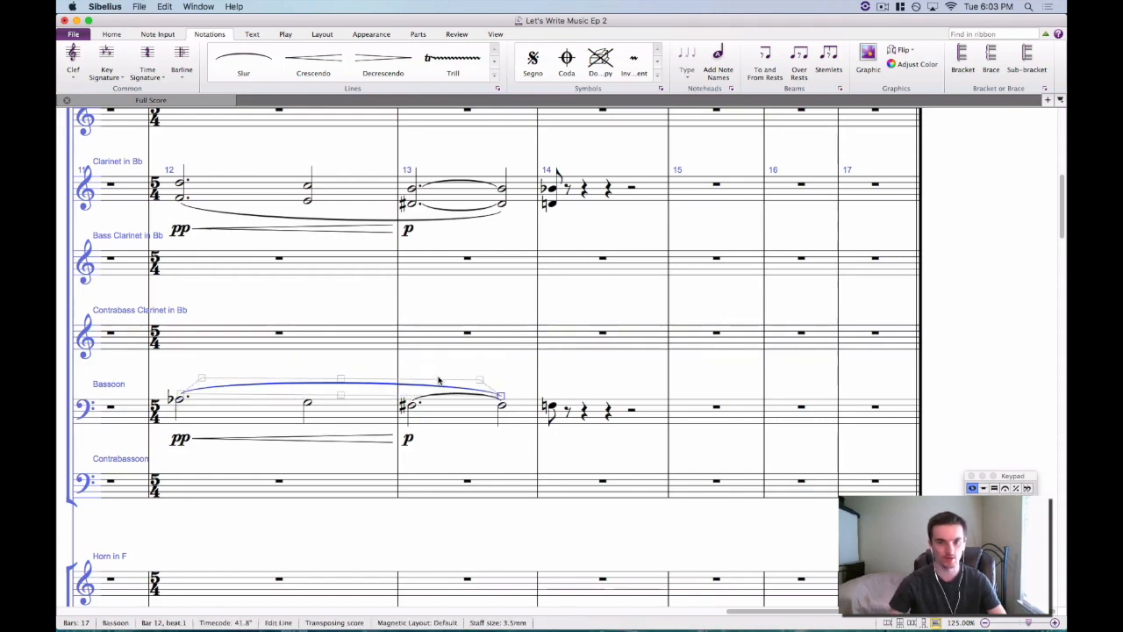
{"action": "key", "text": "space"}
{"action": "left_click", "coordinate": [281, 219]}
{"action": "key", "text": "space"}
{"action": "key", "text": "space"}
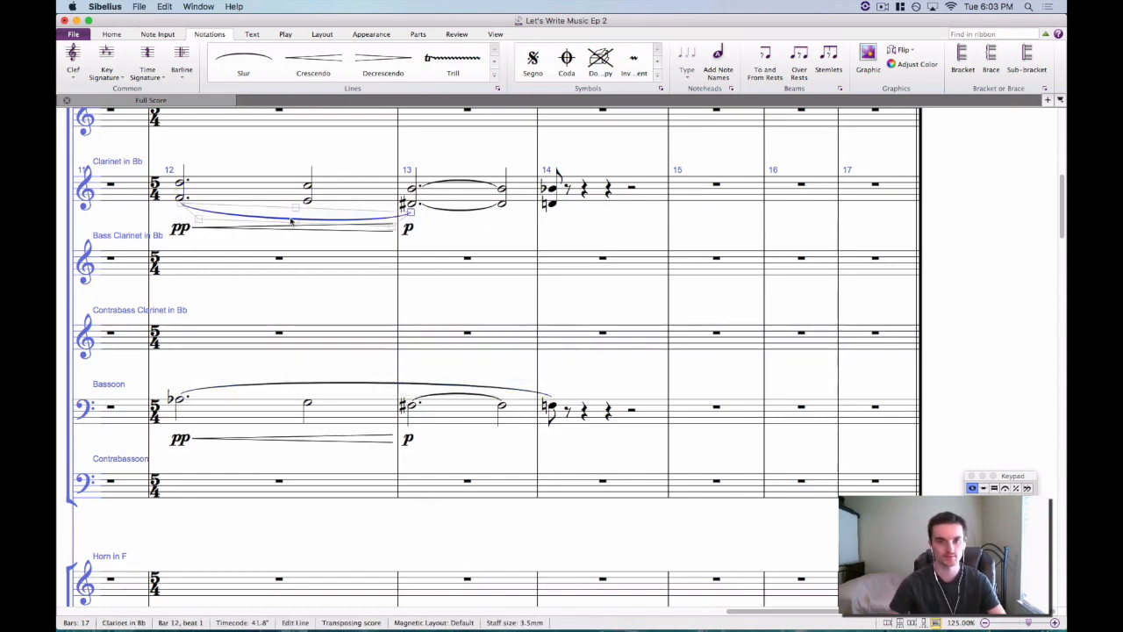
Extend the Alto Flute slur that starts in bar 12 to the eighth note in bar 14.
{"action": "scroll", "coordinate": [401, 272], "scroll_direction": "up", "scroll_amount": 5}
{"action": "scroll", "coordinate": [401, 275], "scroll_direction": "up", "scroll_amount": 3}
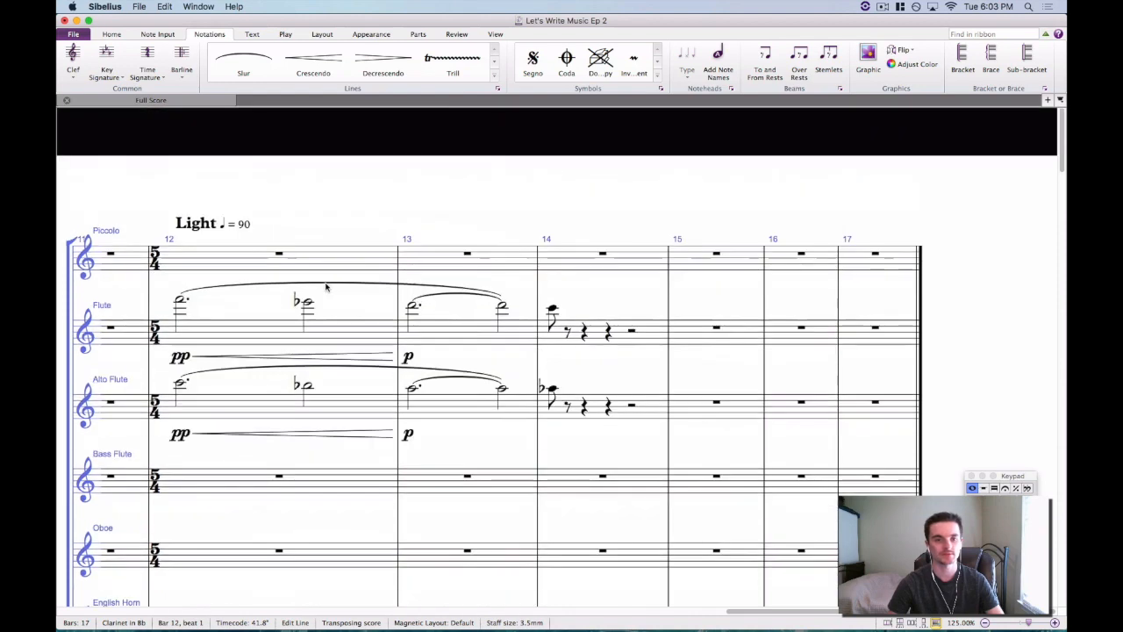
{"action": "left_click", "coordinate": [261, 374]}
{"action": "key", "text": "space"}
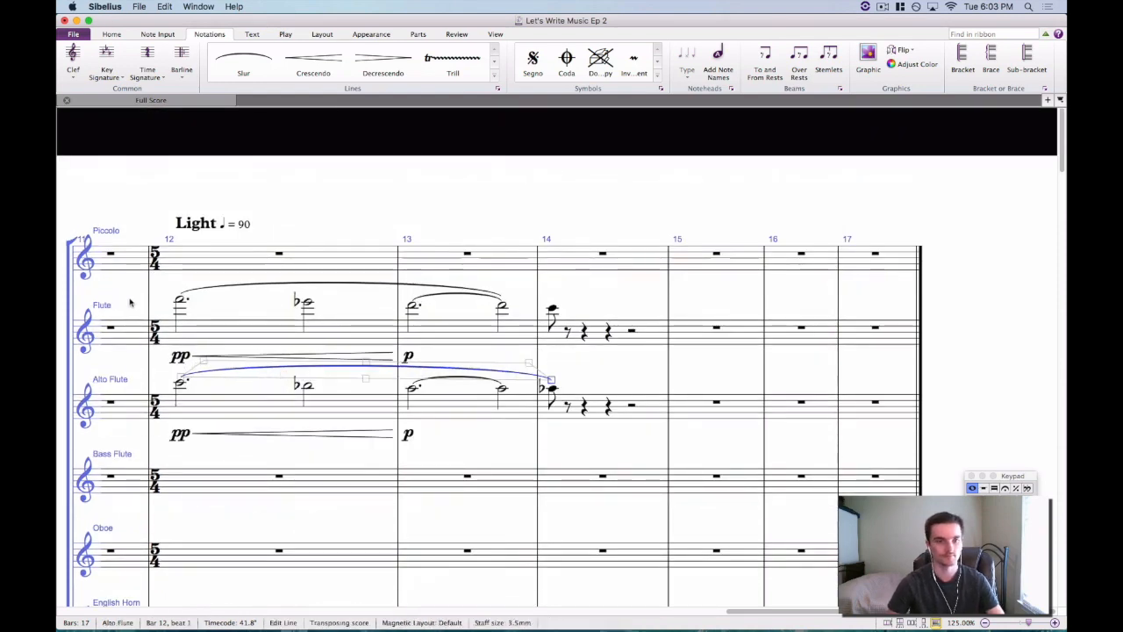
Replace the Flute slur that starts in bar 12 with one extending to the eighth note in bar 14.
{"action": "key", "text": "Escape"}
{"action": "left_click", "coordinate": [220, 290]}
{"action": "key", "text": "Delete"}
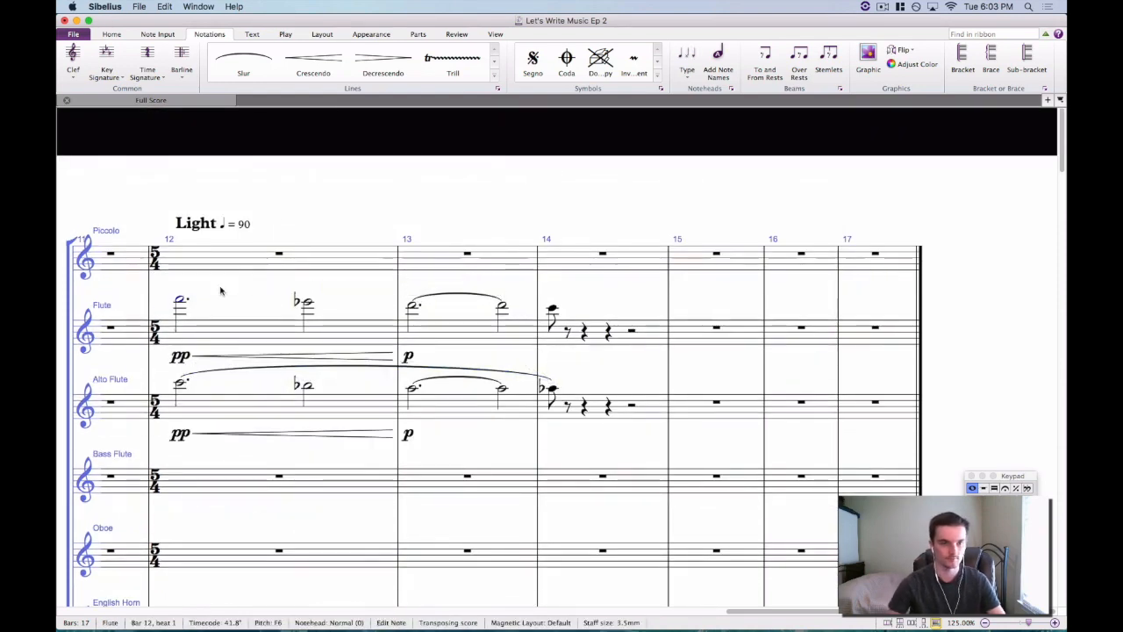
{"action": "key", "text": "s"}
{"action": "key", "text": "space"}
{"action": "key", "text": "space"}
{"action": "key", "text": "space"}
{"action": "key", "text": "Escape"}
Play back the score from bar 12 into bar 14 to check the woodwind resolution.
{"action": "left_click", "coordinate": [181, 300]}
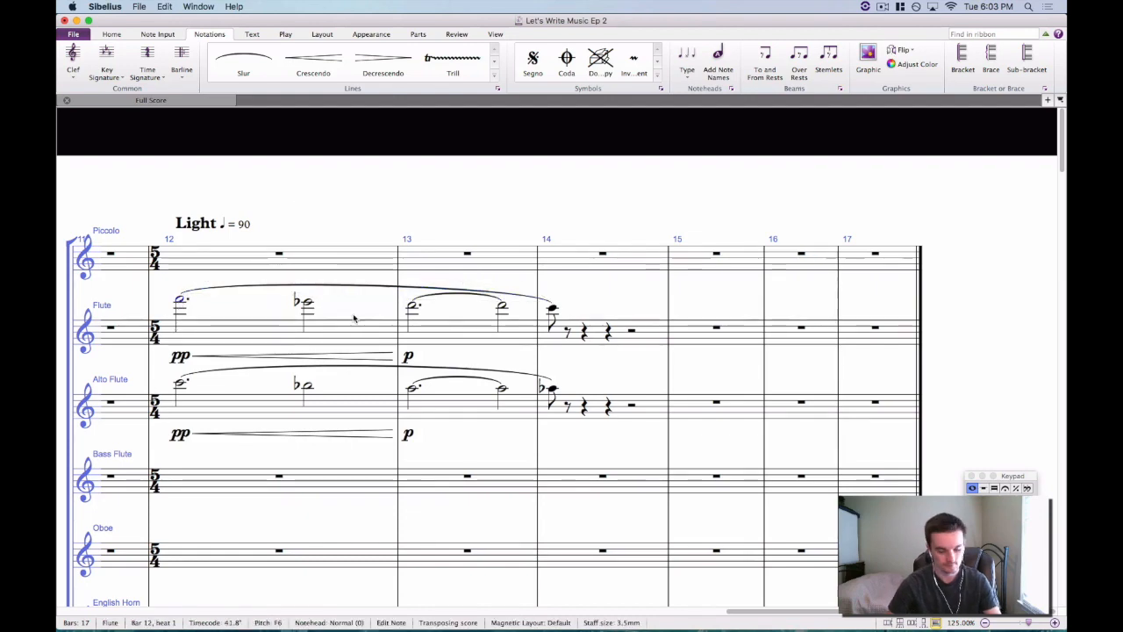
{"action": "key", "text": "super+minus"}
{"action": "key", "text": "super+minus"}
{"action": "key", "text": "space"}
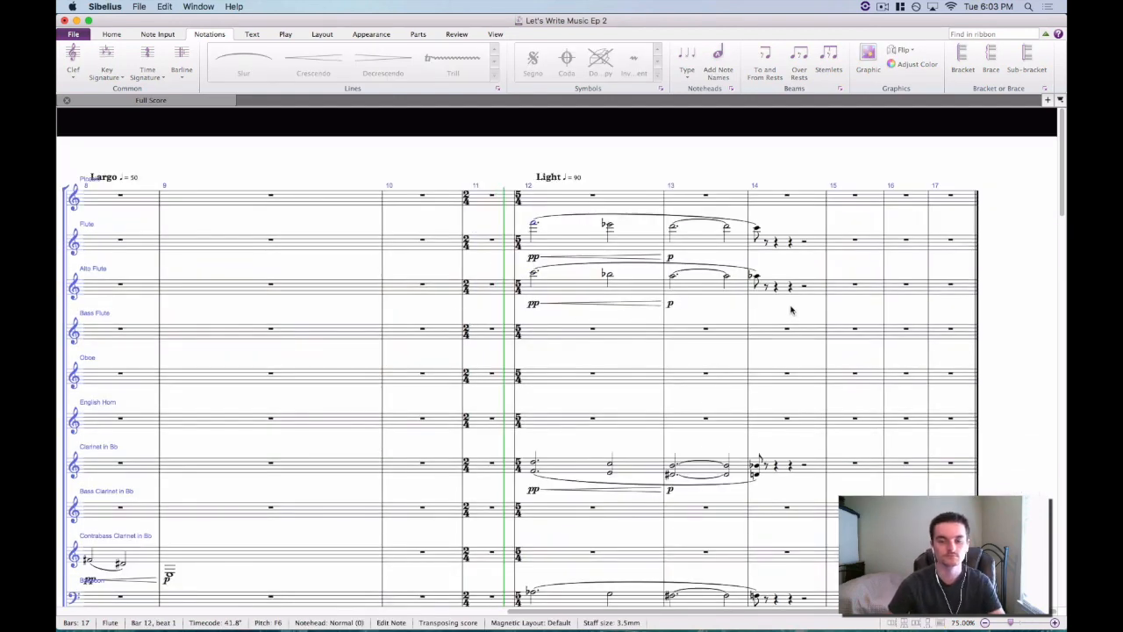
{"action": "left_click_drag", "start_coordinate": [781, 317], "coordinate": [678, 283]}
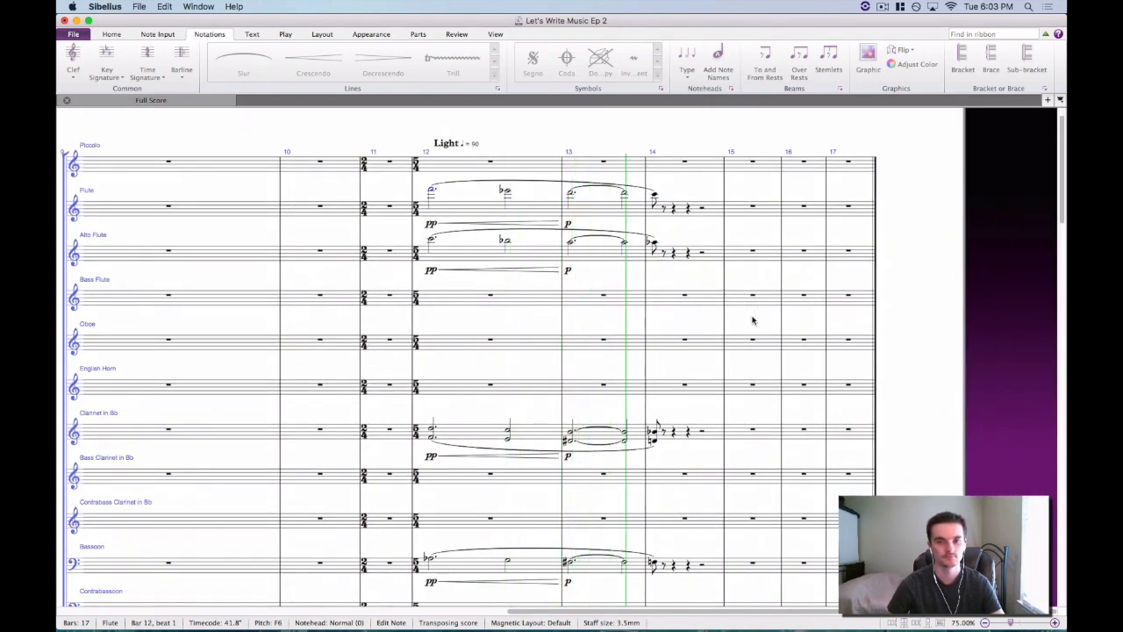
{"action": "left_click_drag", "start_coordinate": [752, 320], "coordinate": [599, 278]}
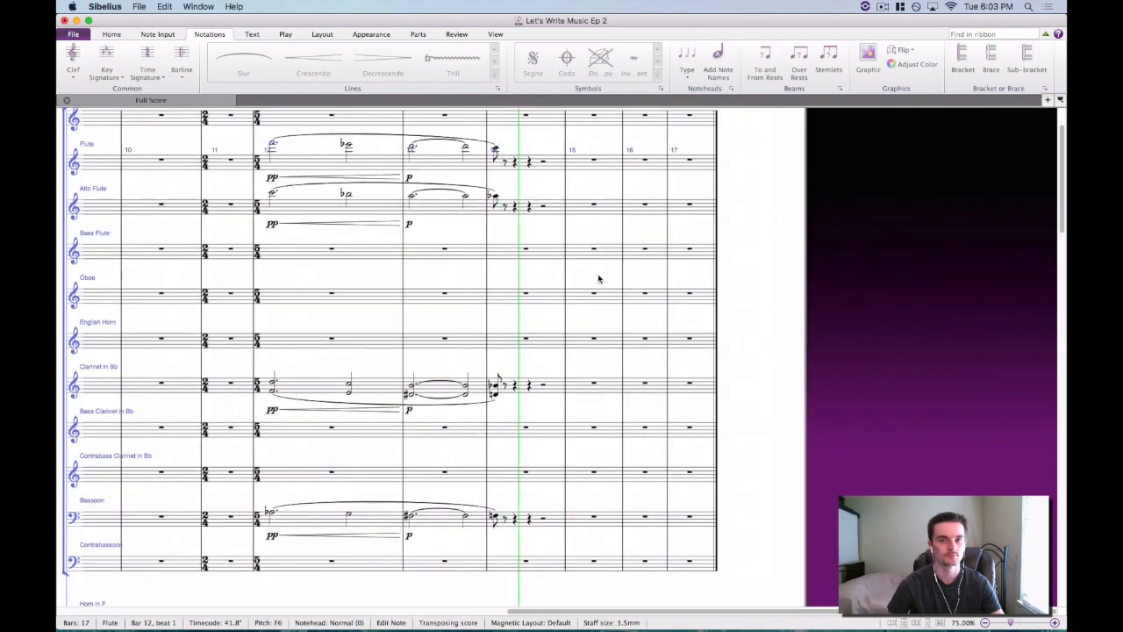
{"action": "key", "text": "space"}
Lengthen the bar 14 notes in the Flute, Alto Flute, Clarinet and Bassoon to half notes.
{"action": "key", "text": "super+plus"}
{"action": "key", "text": "super+plus"}
{"action": "left_click_drag", "start_coordinate": [682, 288], "coordinate": [627, 327]}
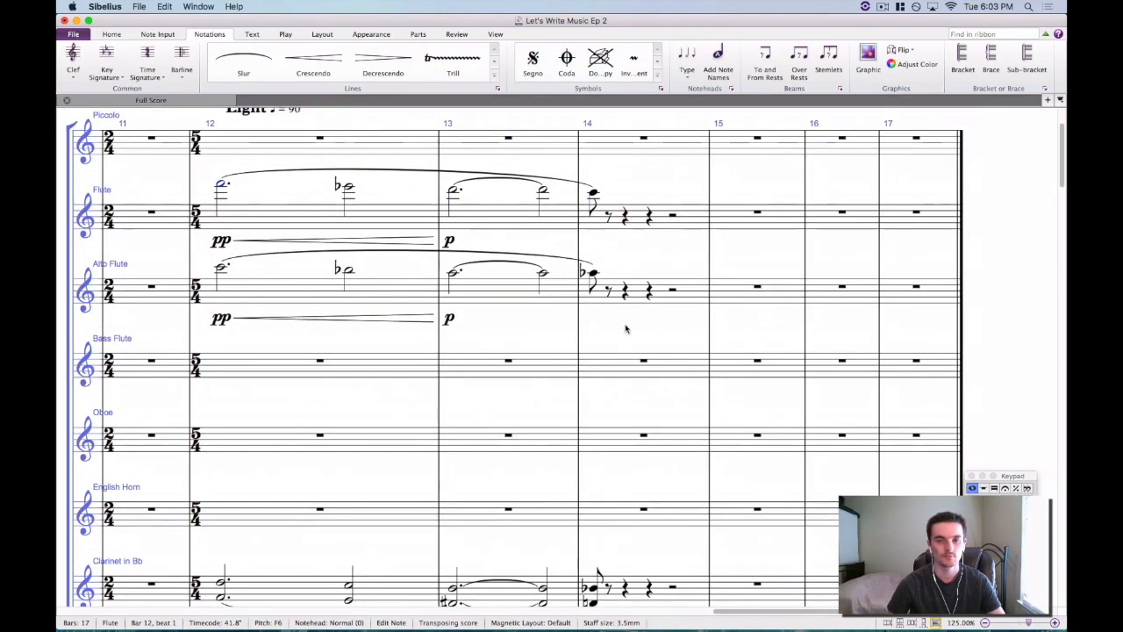
{"action": "left_click", "coordinate": [594, 195]}
{"action": "key", "text": "5"}
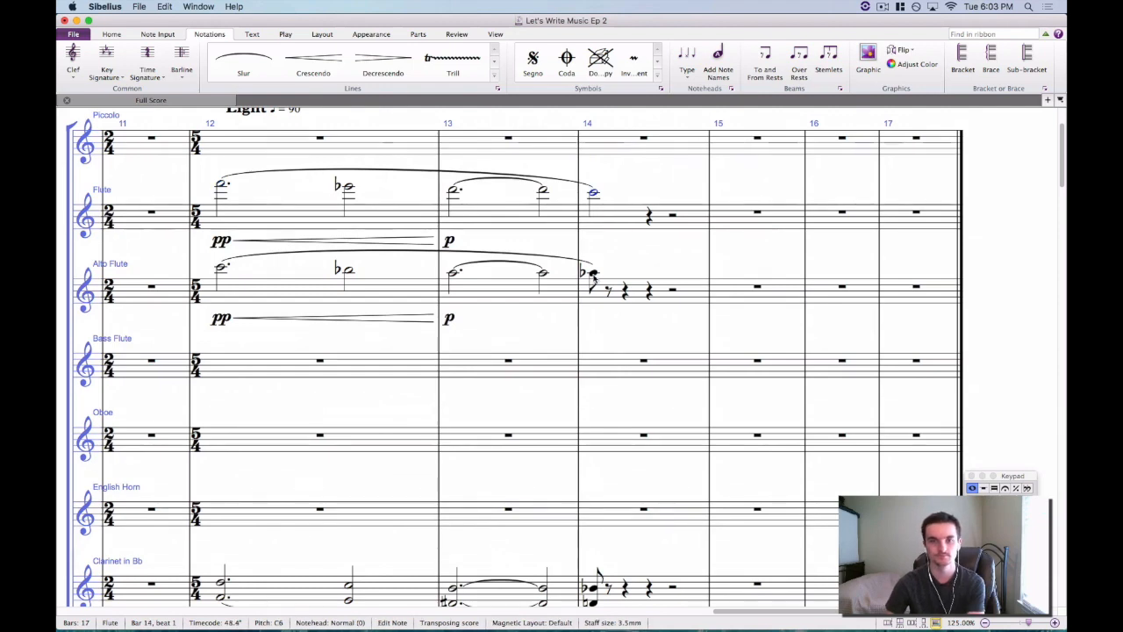
{"action": "scroll", "coordinate": [595, 277], "scroll_direction": "down", "scroll_amount": 5}
{"action": "left_click", "coordinate": [594, 297]}
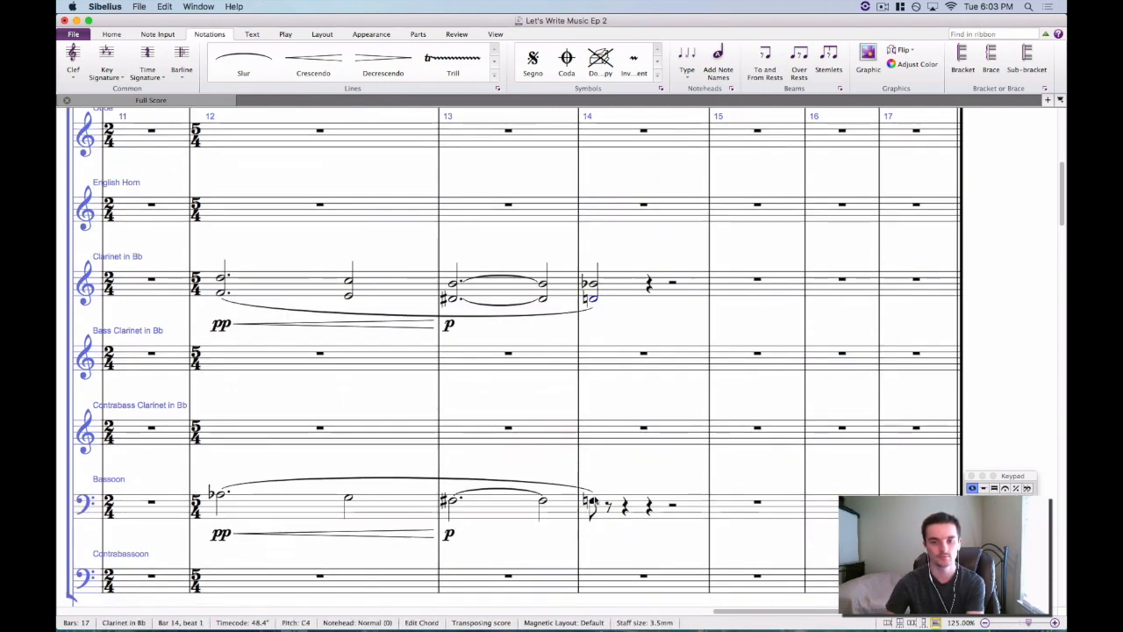
{"action": "left_click", "coordinate": [594, 501]}
{"action": "key", "text": "5"}
{"action": "scroll", "coordinate": [599, 494], "scroll_direction": "down", "scroll_amount": 3}
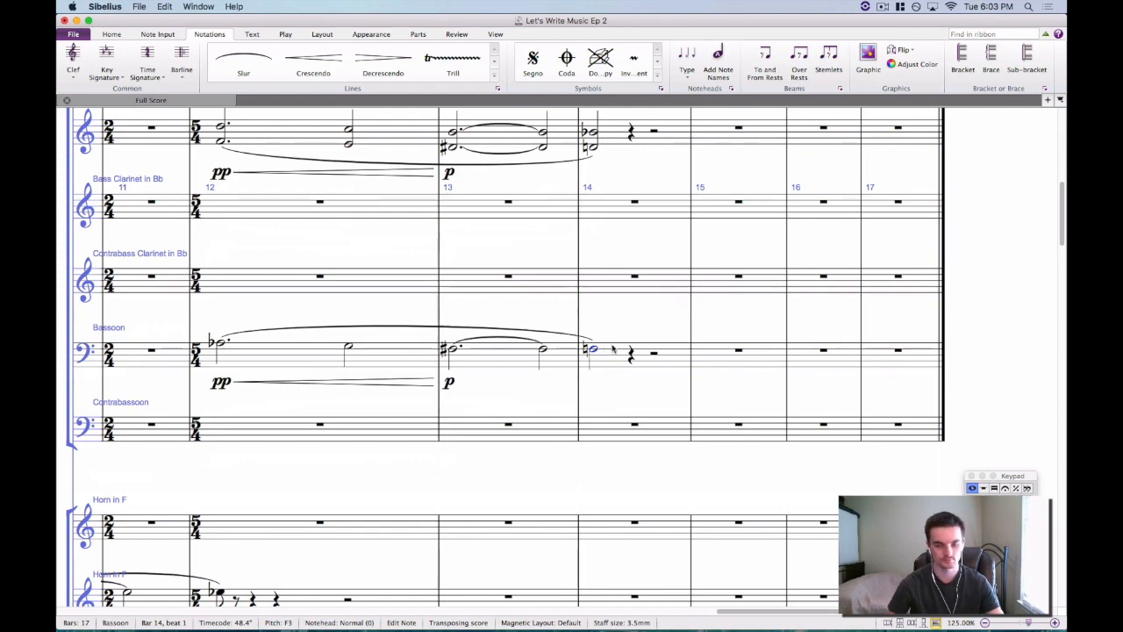
Add a pp dynamic followed by a short decrescendo under the Bassoon's half note in bar 14.
{"action": "key", "text": "super+e"}
{"action": "type", "text": "pp"}
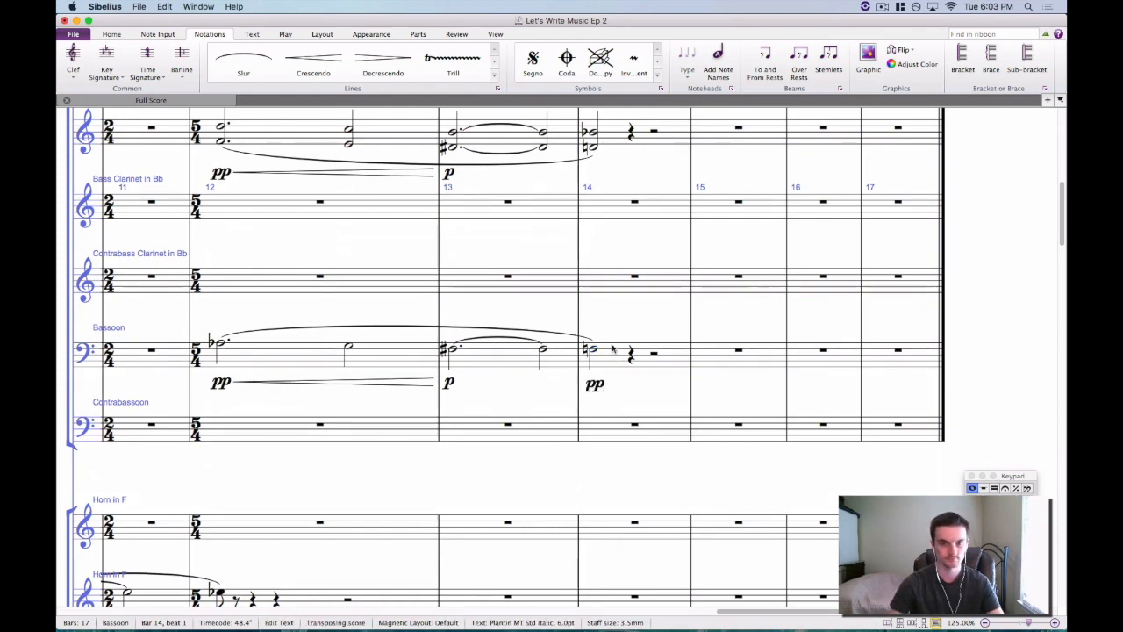
{"action": "key", "text": "Escape"}
{"action": "key", "text": "shift+h"}
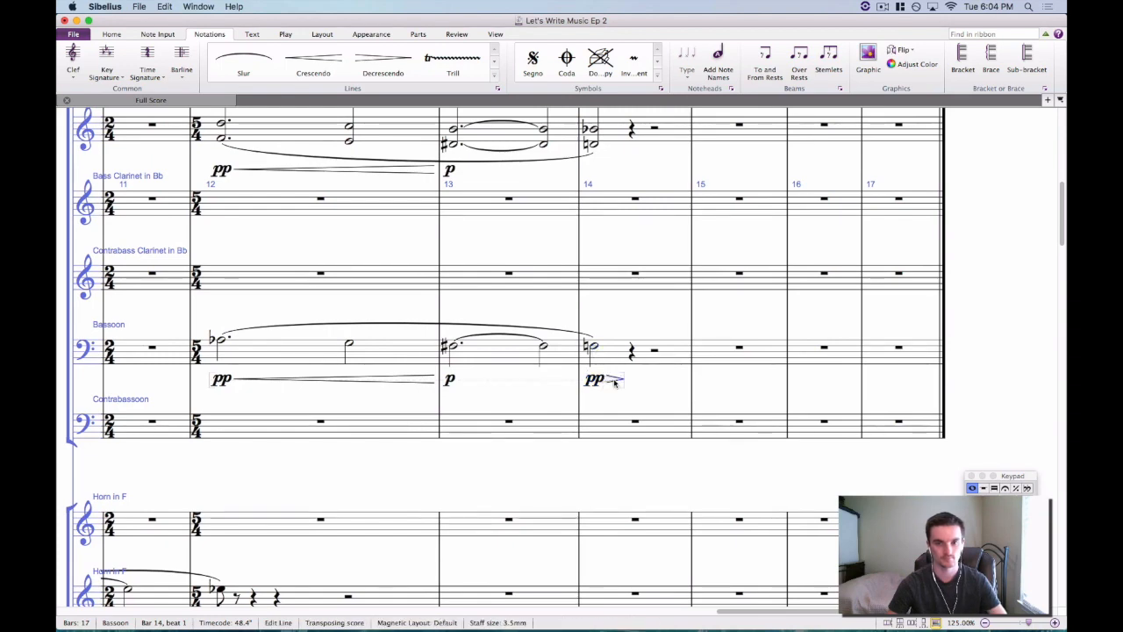
Copy the Bassoon's bar 14 pp and decrescendo to the Clarinet, Alto Flute and Flute.
{"action": "scroll", "coordinate": [594, 382], "scroll_direction": "up", "scroll_amount": 5}
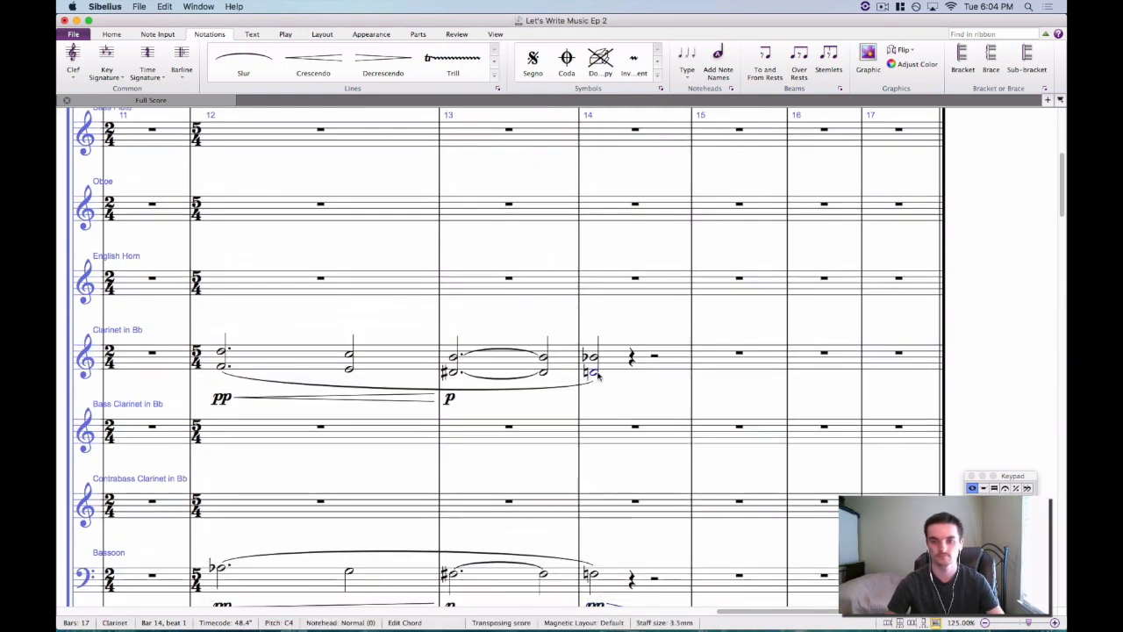
{"action": "scroll", "coordinate": [588, 360], "scroll_direction": "up", "scroll_amount": 8}
{"action": "left_click", "coordinate": [596, 346]}
{"action": "key", "text": "super+v"}
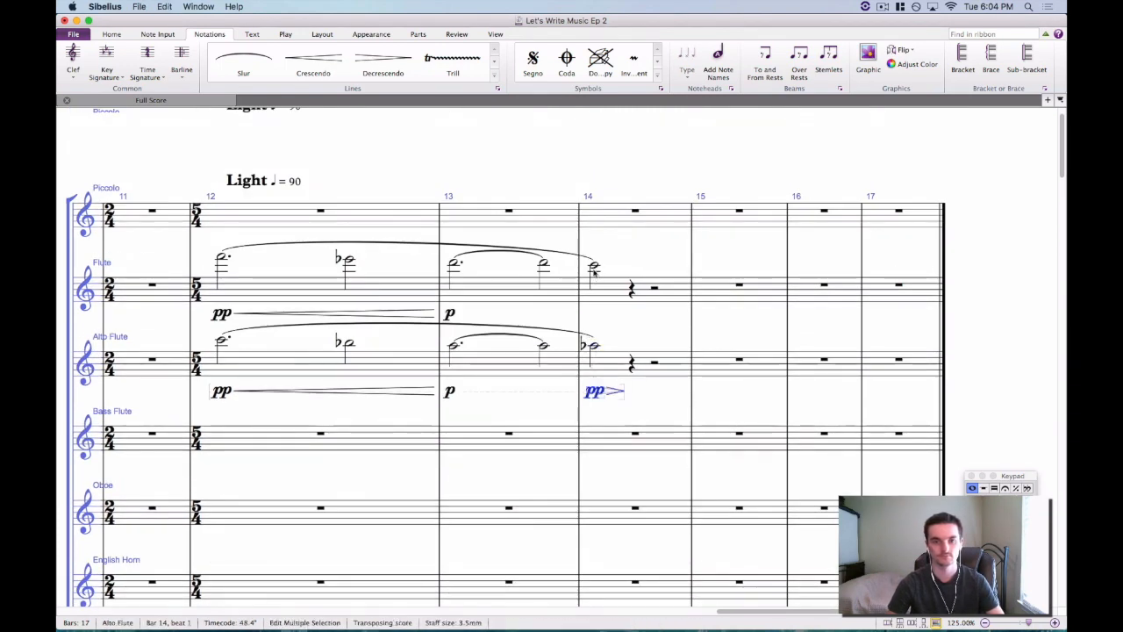
{"action": "left_click", "coordinate": [595, 265]}
{"action": "key", "text": "super+v"}
{"action": "key", "text": "Escape"}
Play back the Light section from bar 12 with the half notes and dynamics in bar 14.
{"action": "scroll", "coordinate": [526, 141], "scroll_direction": "left", "scroll_amount": 3}
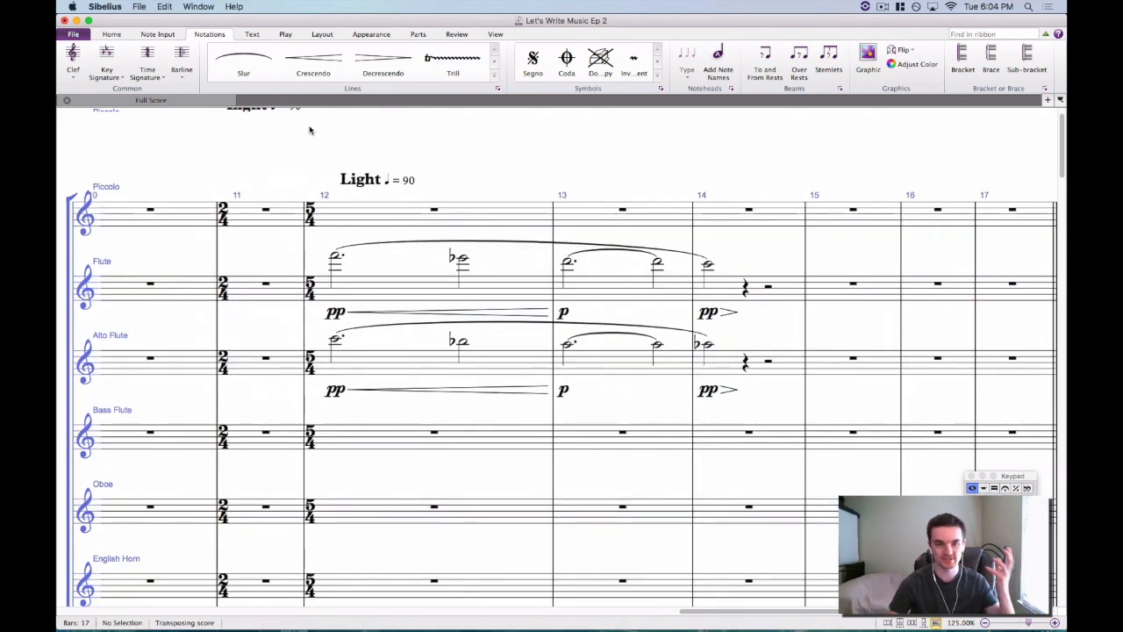
{"action": "scroll", "coordinate": [351, 135], "scroll_direction": "left", "scroll_amount": 2}
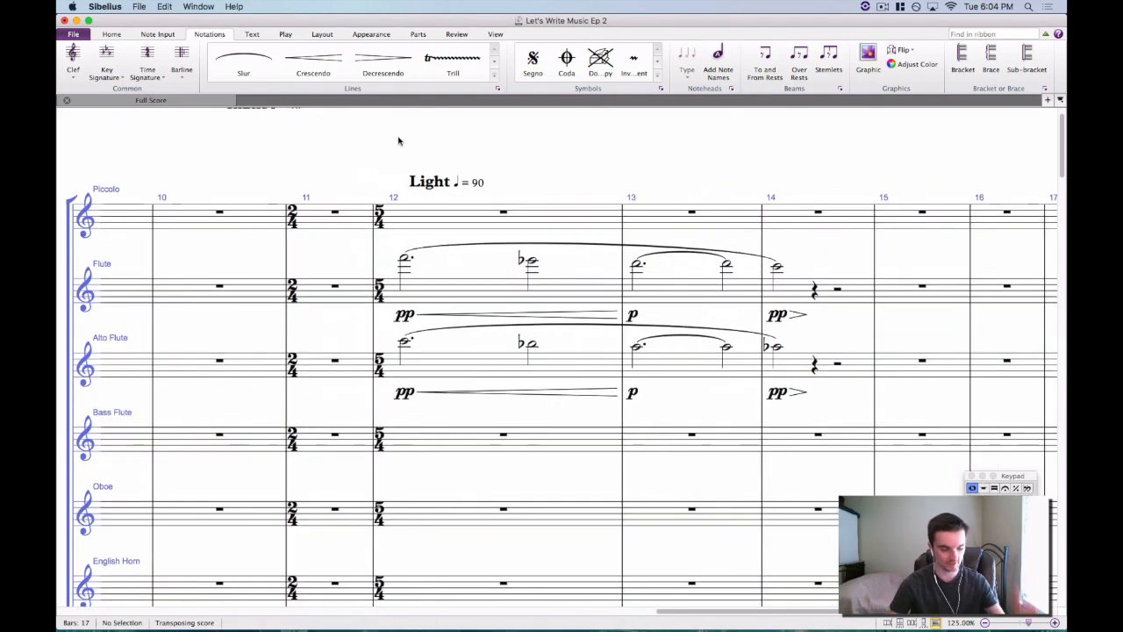
{"action": "left_click", "coordinate": [406, 259]}
{"action": "key", "text": "super+minus"}
{"action": "key", "text": "super+minus"}
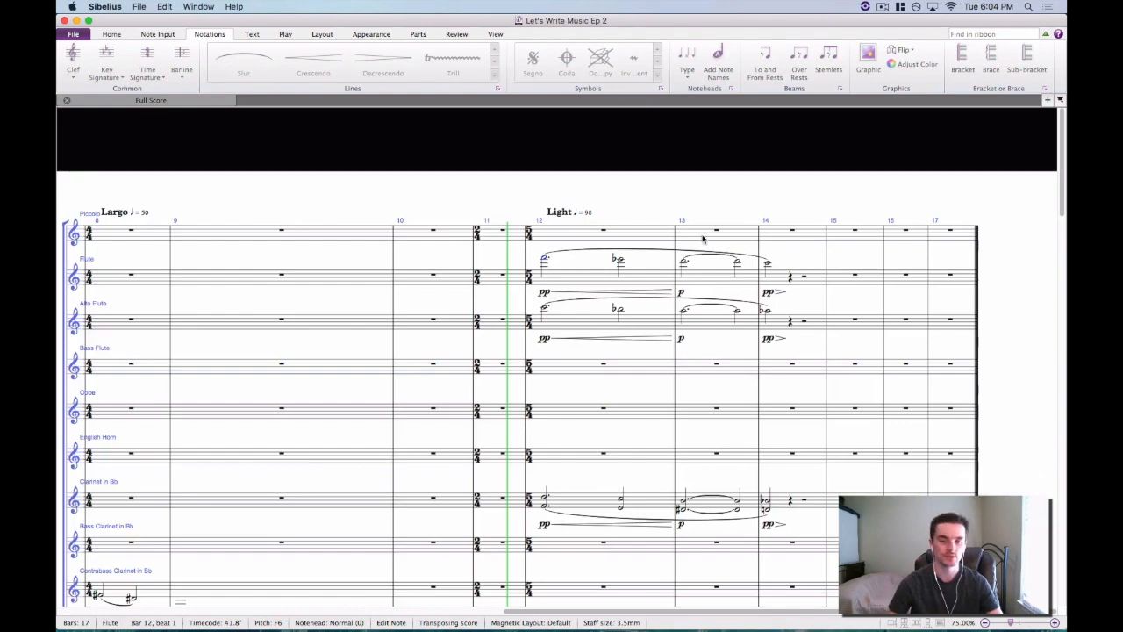
{"action": "left_click_drag", "start_coordinate": [708, 204], "coordinate": [563, 190]}
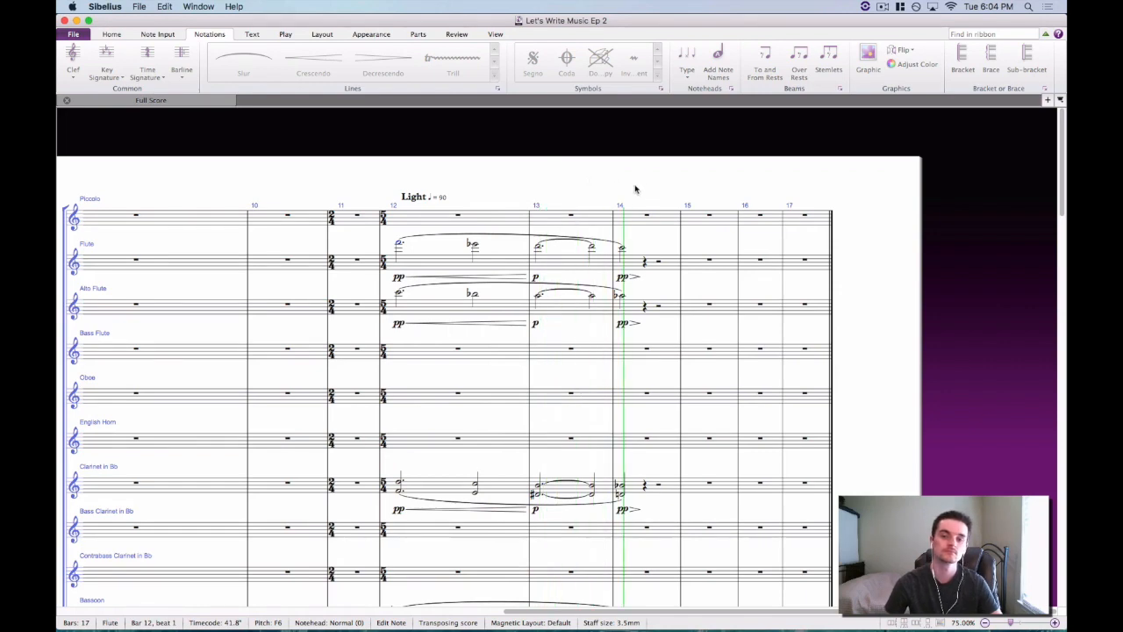
{"action": "left_click_drag", "start_coordinate": [658, 194], "coordinate": [560, 181]}
{"action": "key", "text": "space"}
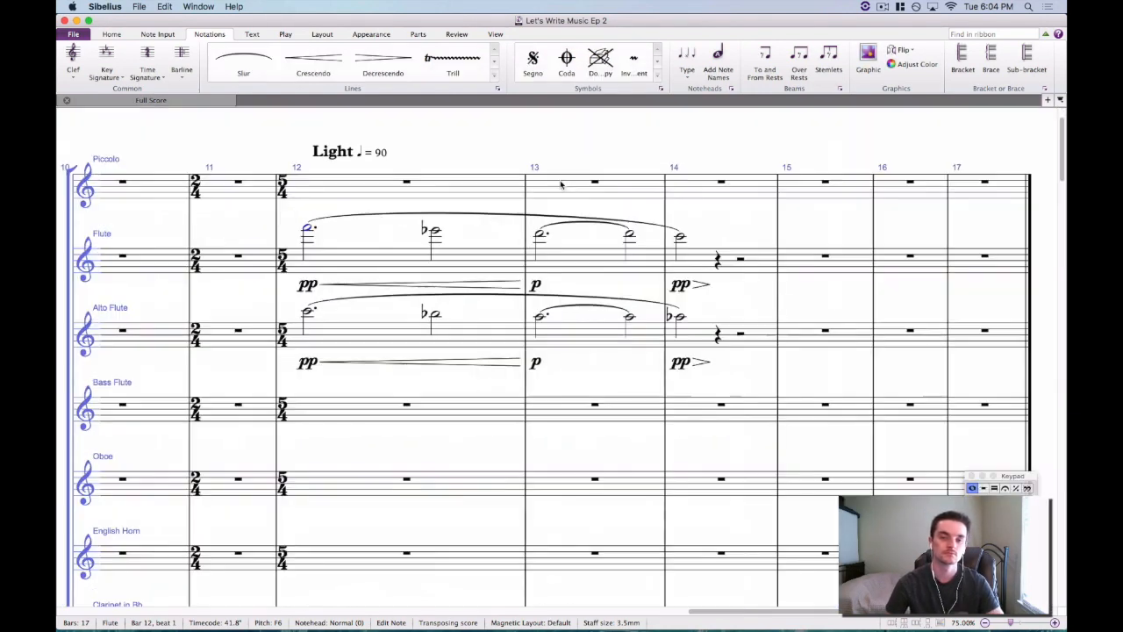
Shorten the Flute's last note in bar 13 to a dotted quarter note.
{"action": "key", "text": "Escape"}
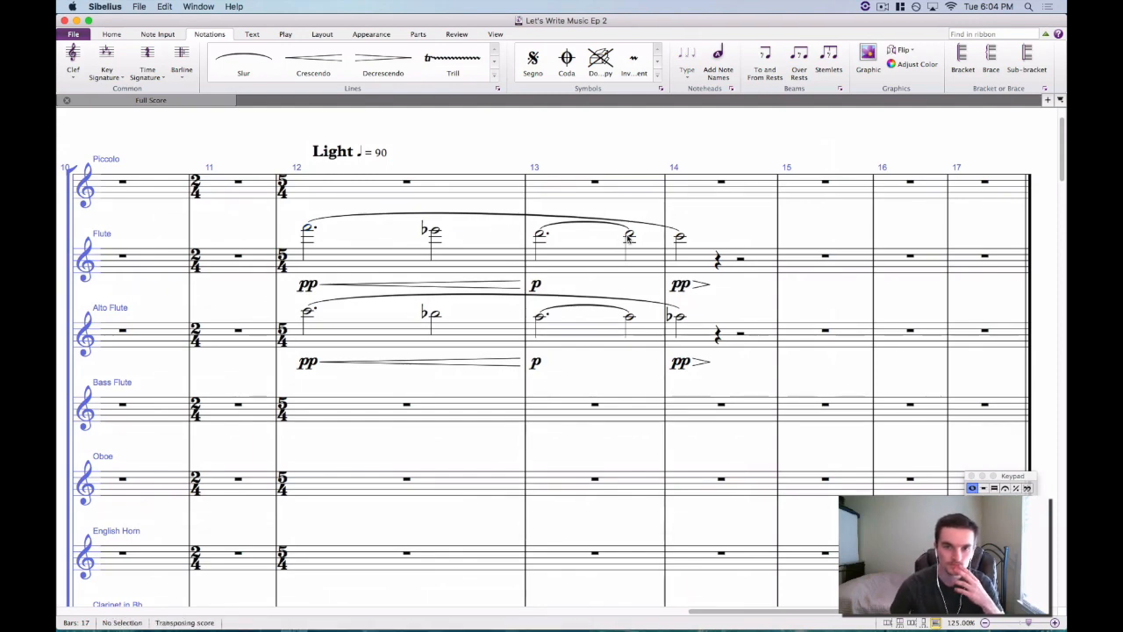
{"action": "left_click", "coordinate": [628, 237]}
{"action": "left_click", "coordinate": [698, 225]}
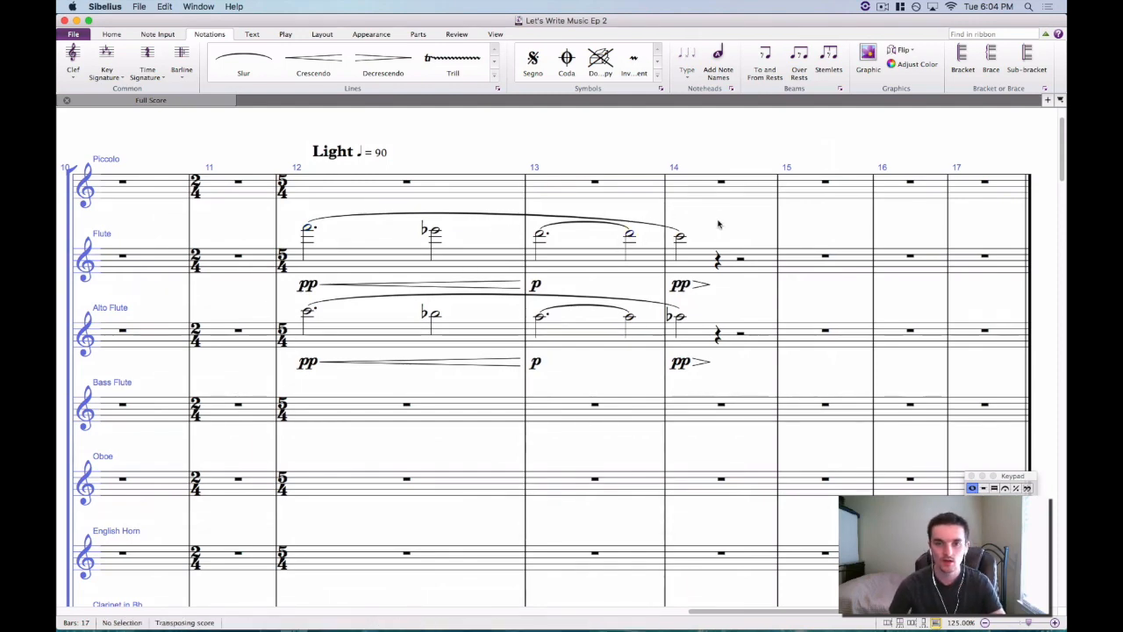
{"action": "left_click", "coordinate": [629, 234]}
{"action": "key", "text": "KP_4"}
{"action": "key", "text": "KP_Decimal"}
Enter E flat and D sixteenth notes at the end of bar 13 in the Flute, before its bar 14 note.
{"action": "left_click", "coordinate": [662, 265]}
{"action": "key", "text": "KP_2"}
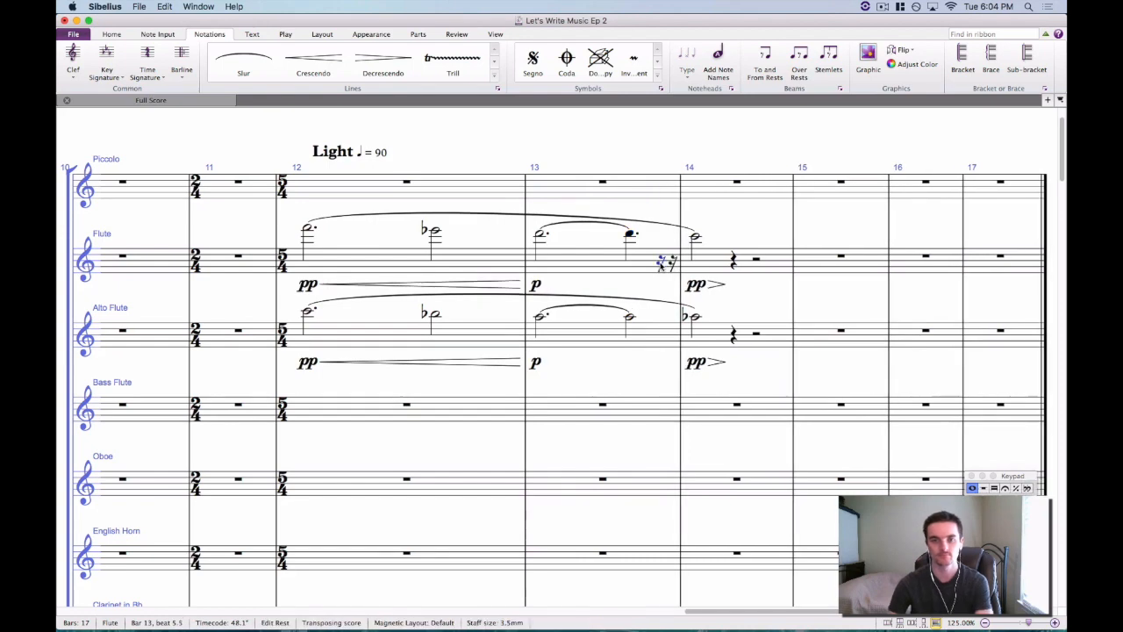
{"action": "key", "text": "e"}
{"action": "key", "text": "super+z"}
{"action": "key", "text": "KP_9"}
{"action": "key", "text": "e"}
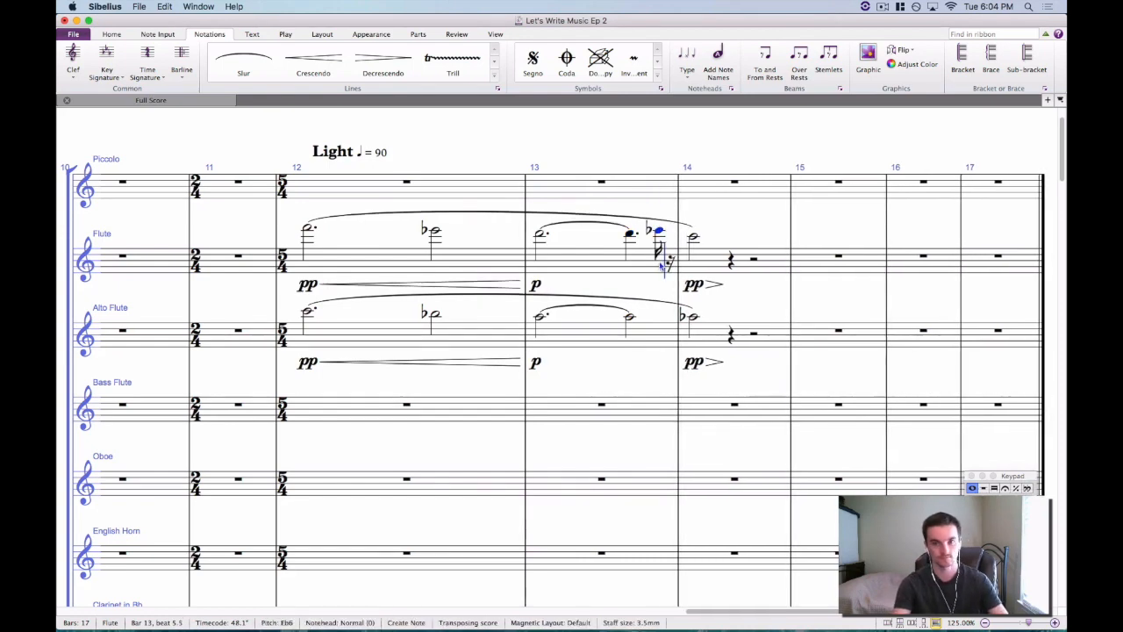
{"action": "key", "text": "d"}
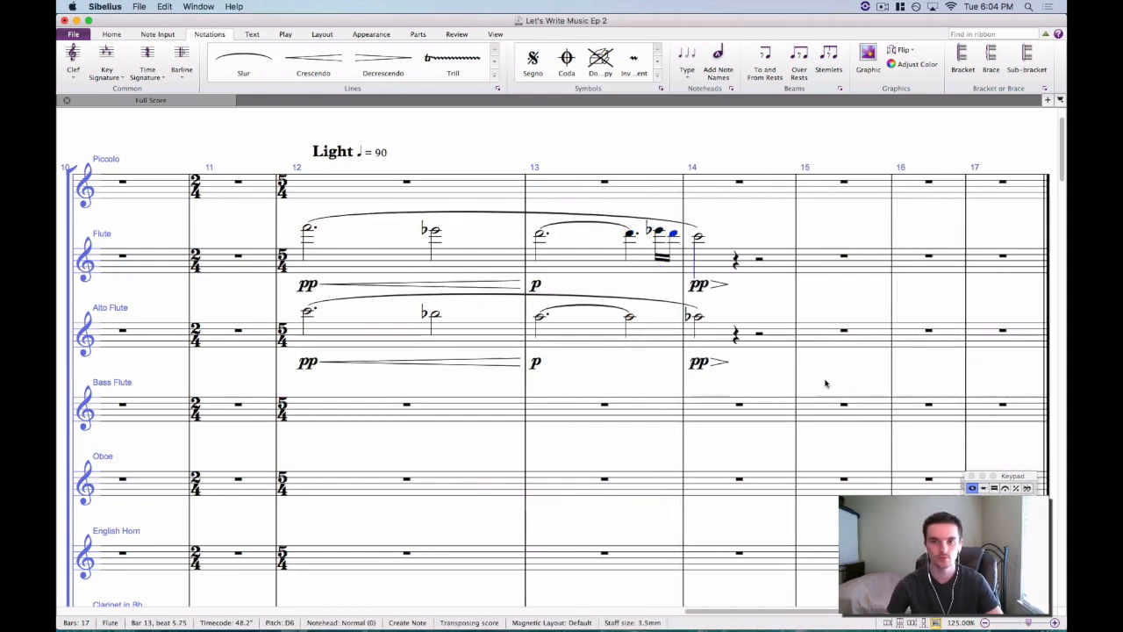
{"action": "key", "text": "Escape"}
{"action": "key", "text": "Escape"}
Add a decrescendo from beat 4 of bar 13 in the Flute and copy it to the Alto Flute.
{"action": "left_click", "coordinate": [306, 232]}
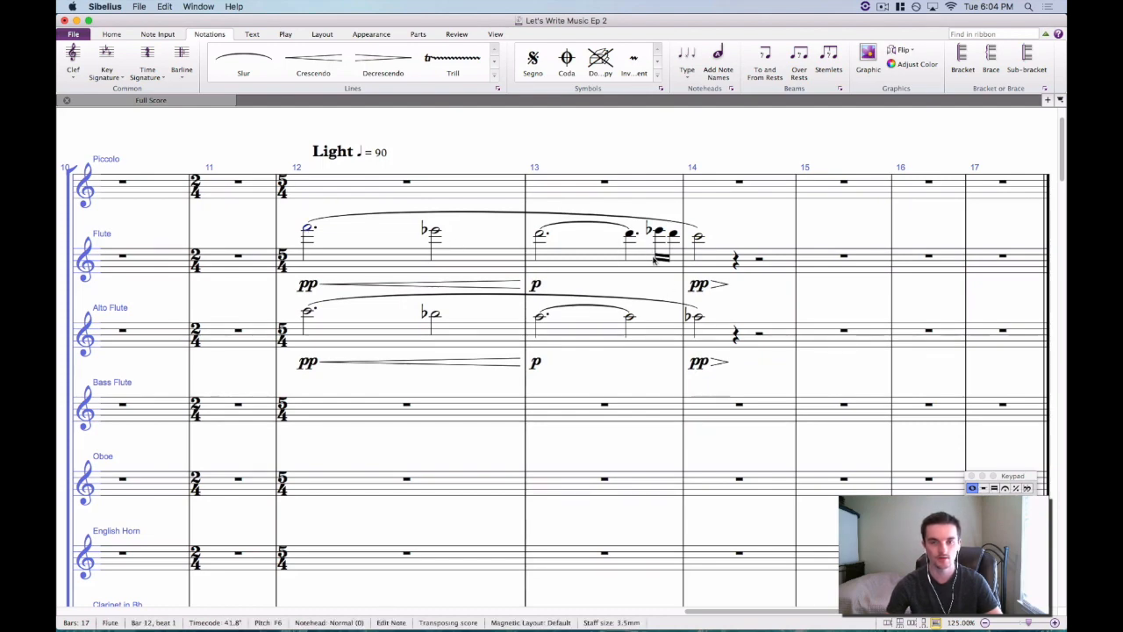
{"action": "left_click", "coordinate": [631, 233]}
{"action": "key", "text": "shift+period"}
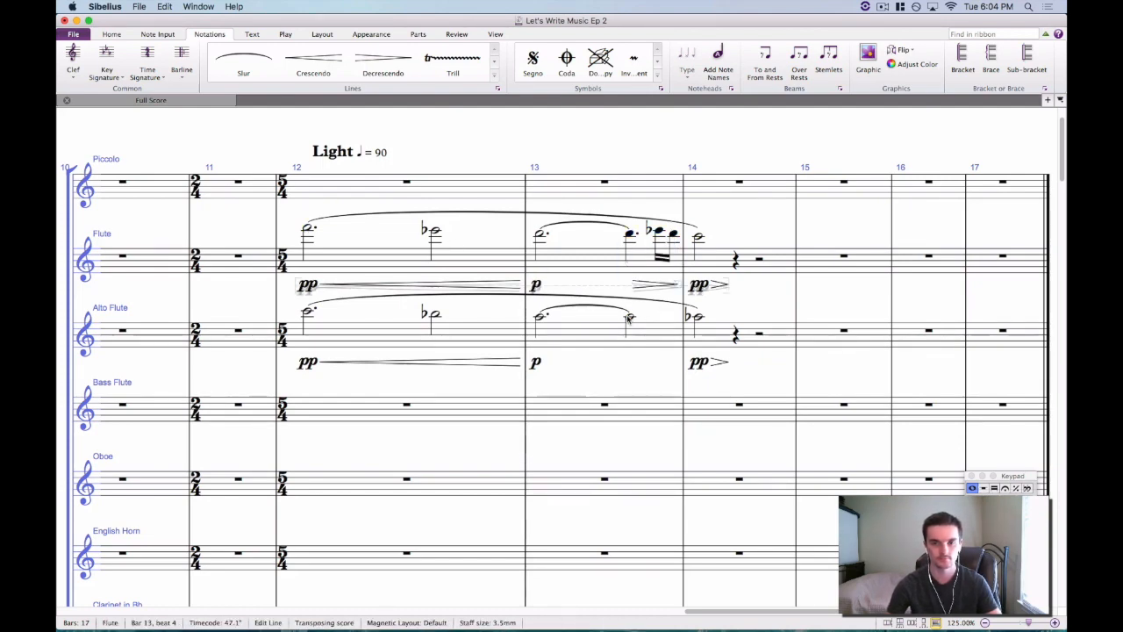
{"action": "left_click", "coordinate": [628, 317], "text": "alt"}
{"action": "key", "text": "Escape"}
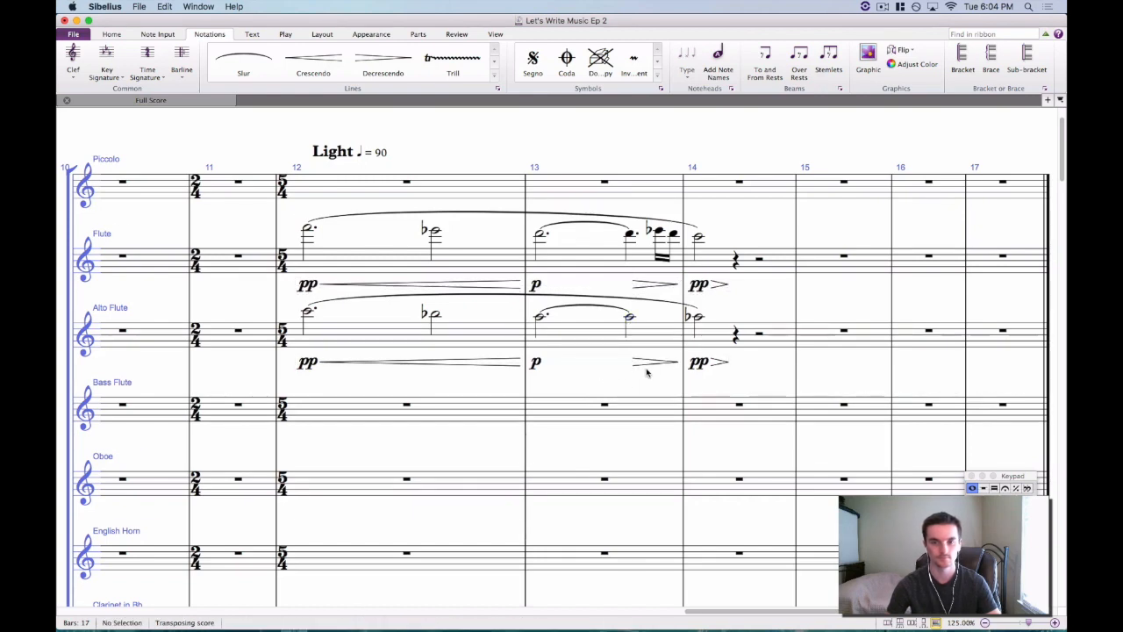
Add the same decrescendo from beat 4 of bar 13 in the Clarinet and the Bassoon.
{"action": "scroll", "coordinate": [647, 373], "scroll_direction": "down", "scroll_amount": 5}
{"action": "left_click", "coordinate": [630, 267]}
{"action": "key", "text": "shift+period"}
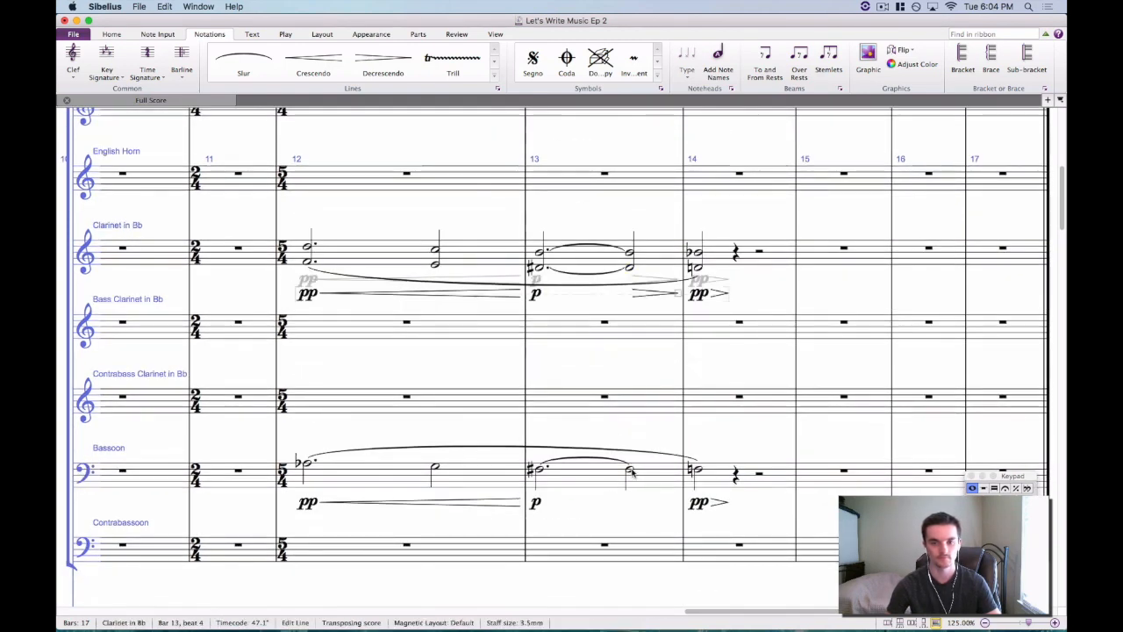
{"action": "left_click", "coordinate": [631, 468], "text": "alt"}
{"action": "key", "text": "Escape"}
Split the Contrabass's closing half rest in bar 13 into quarter rests and copy the figure's first two eighth notes onto beat 5.
{"action": "scroll", "coordinate": [643, 428], "scroll_direction": "down", "scroll_amount": 20}
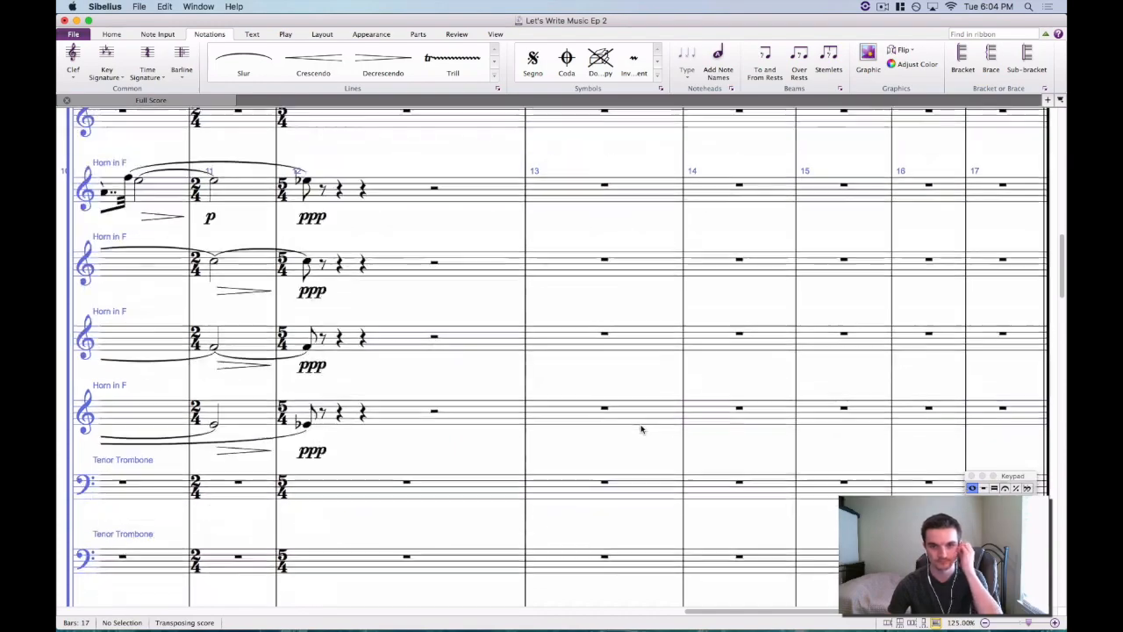
{"action": "scroll", "coordinate": [647, 423], "scroll_direction": "down", "scroll_amount": 20}
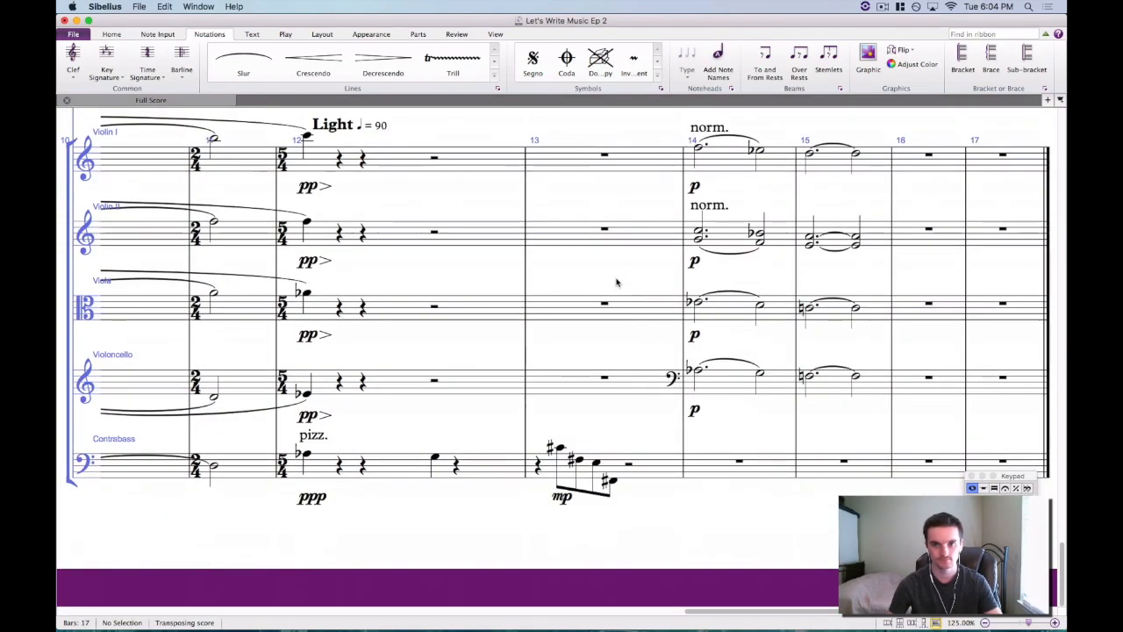
{"action": "left_click_drag", "start_coordinate": [619, 279], "coordinate": [550, 308]}
{"action": "scroll", "coordinate": [549, 308], "scroll_direction": "left", "scroll_amount": 5}
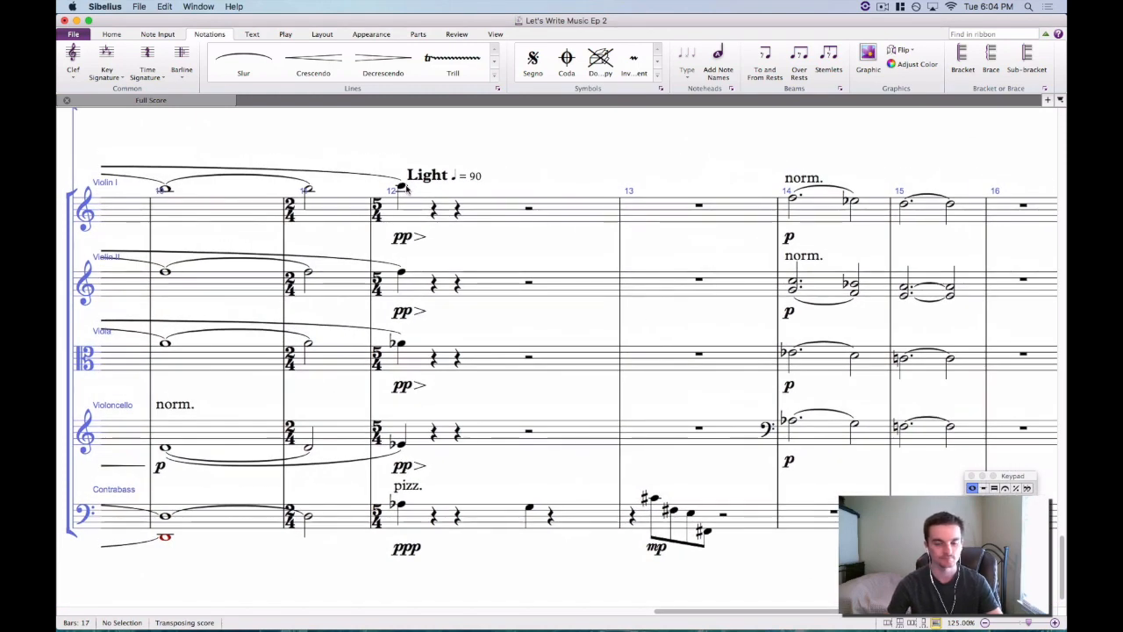
{"action": "left_click", "coordinate": [722, 514]}
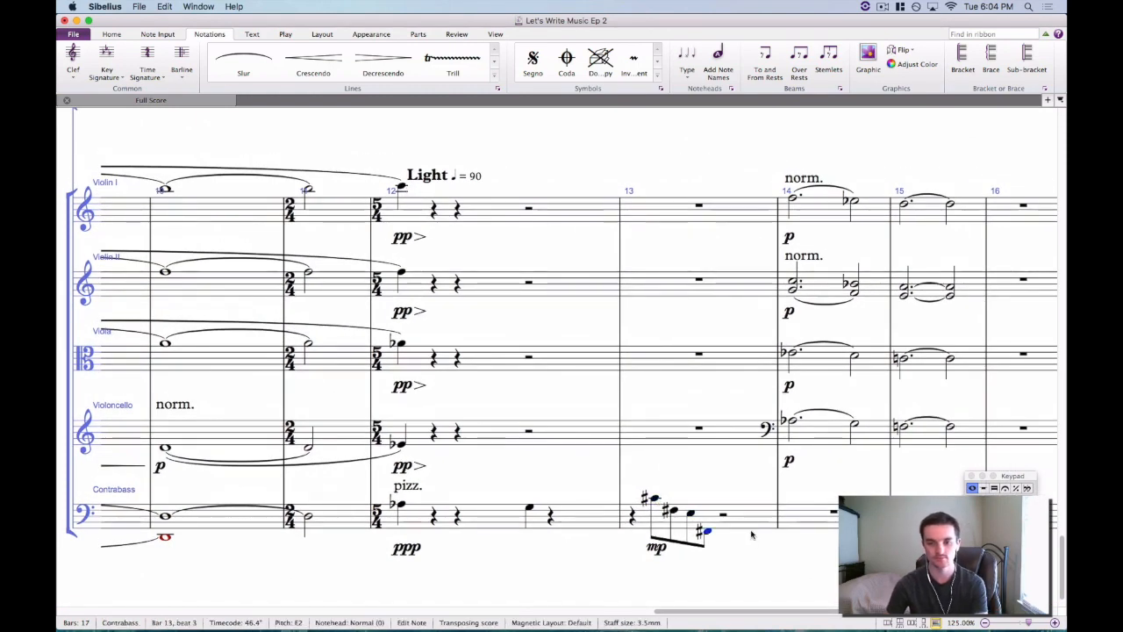
{"action": "key", "text": "4"}
{"action": "key", "text": "Left"}
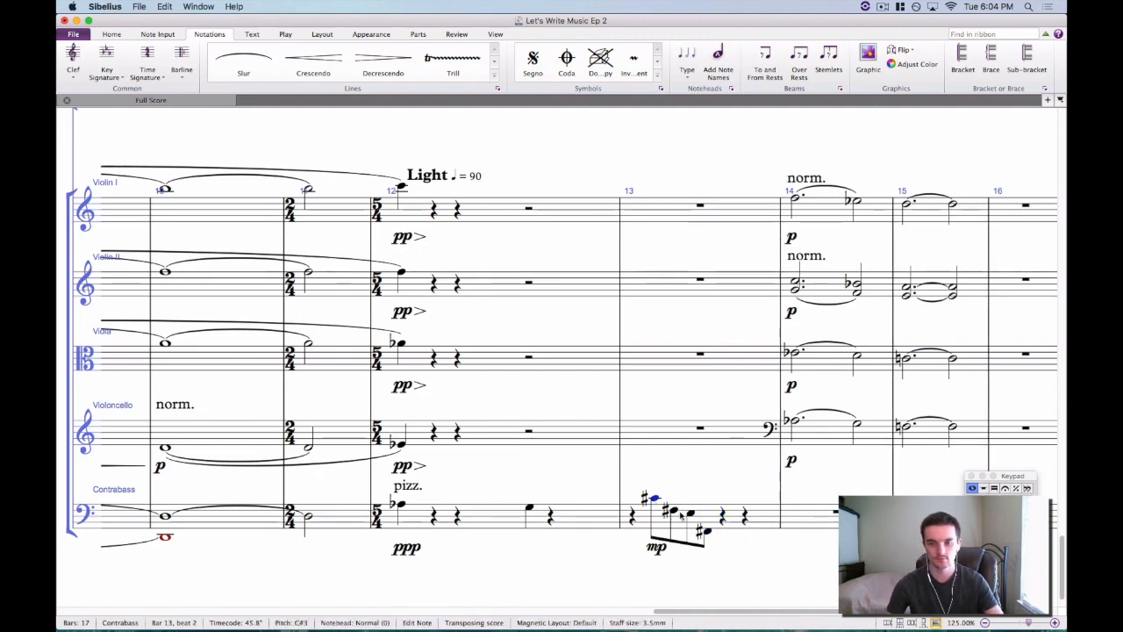
{"action": "left_click", "coordinate": [746, 516]}
{"action": "key", "text": "super+v"}
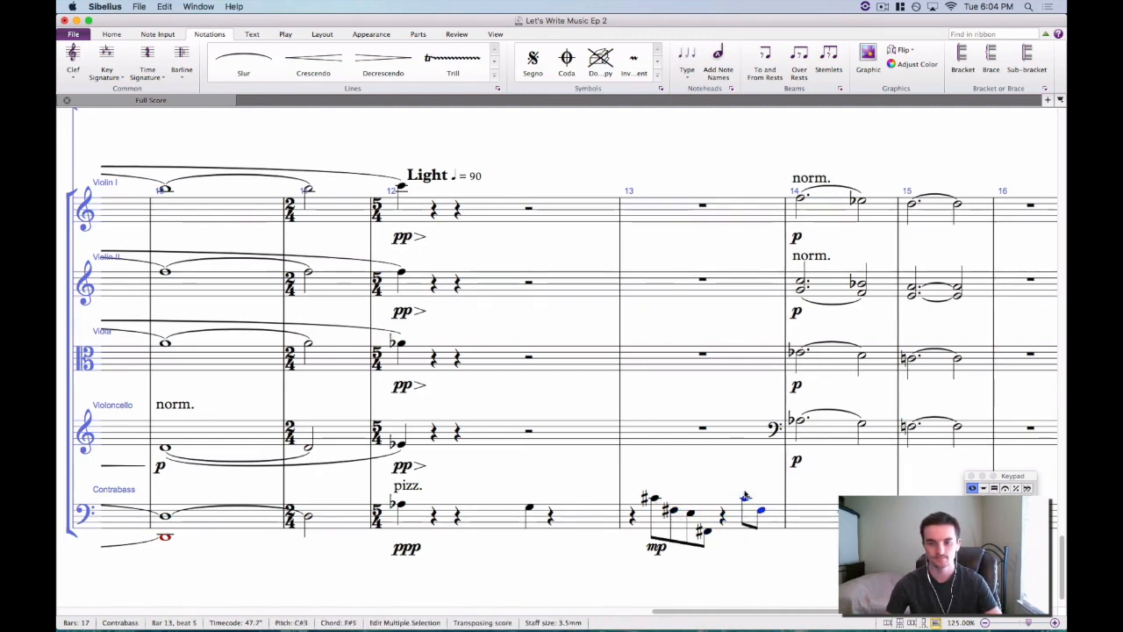
{"action": "key", "text": "Escape"}
{"action": "left_click", "coordinate": [761, 510]}
{"action": "key", "text": "Escape"}
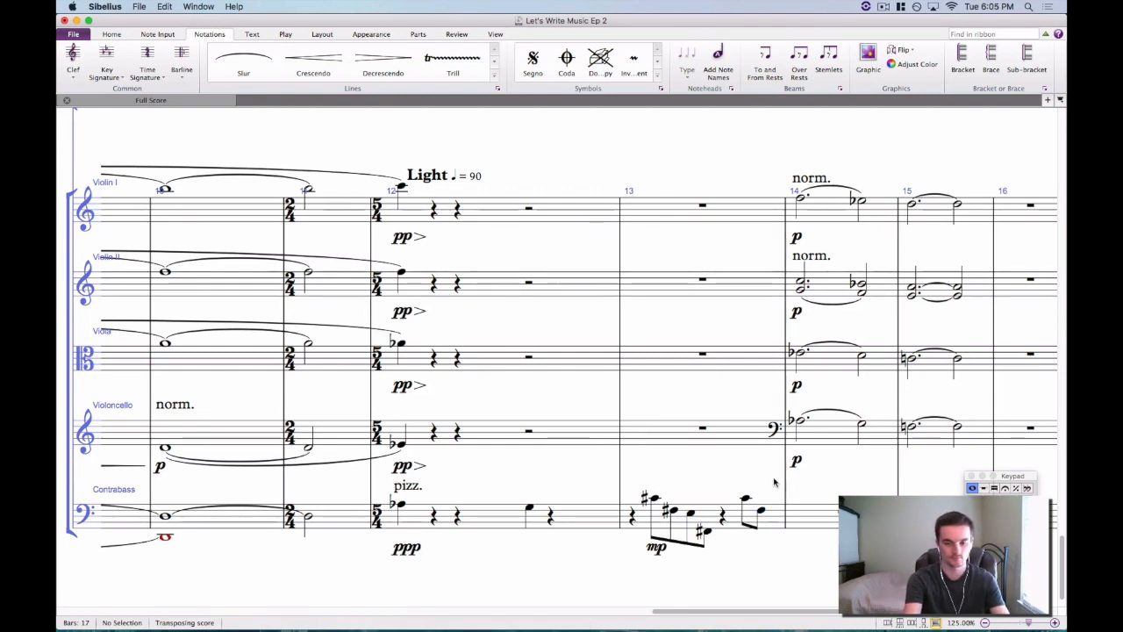
Enter F natural and low A flat eighth notes on beat 1 of bar 14 in the Contrabass.
{"action": "left_click", "coordinate": [848, 513]}
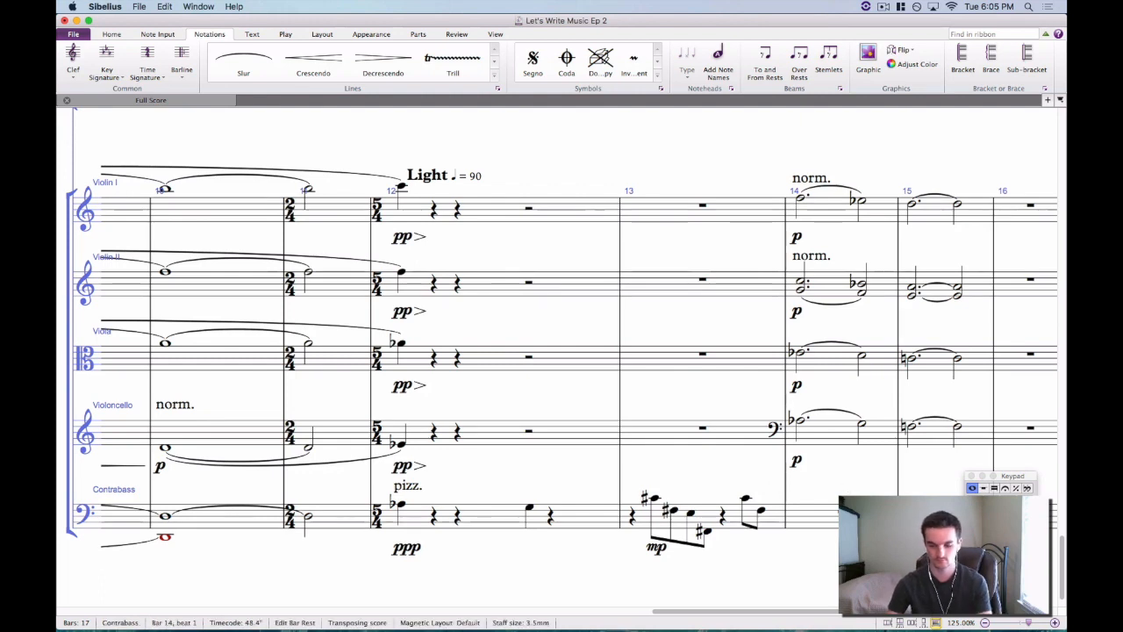
{"action": "key", "text": "3"}
{"action": "key", "text": "Delete"}
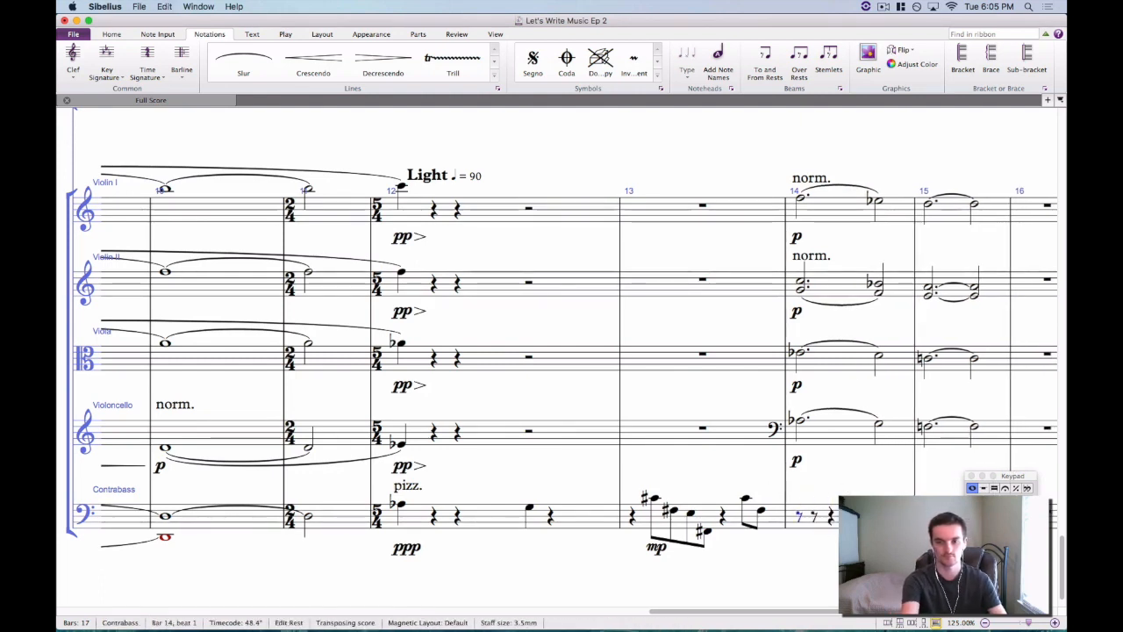
{"action": "key", "text": "f"}
{"action": "key", "text": "g"}
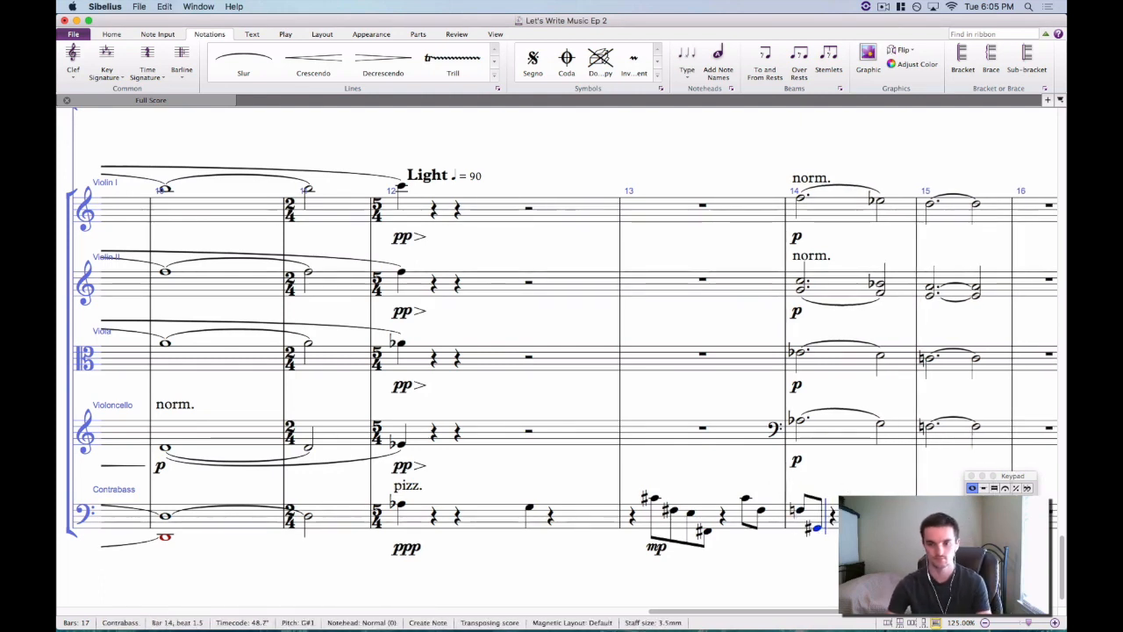
{"action": "key", "text": "Return"}
{"action": "key", "text": "Escape"}
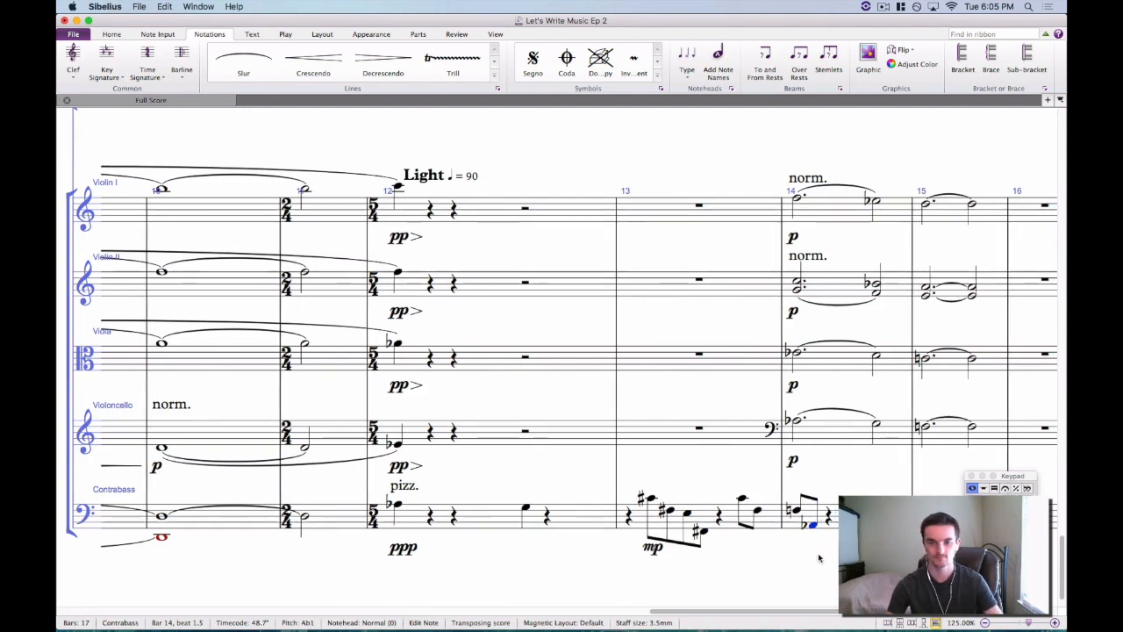
{"action": "key", "text": "Escape"}
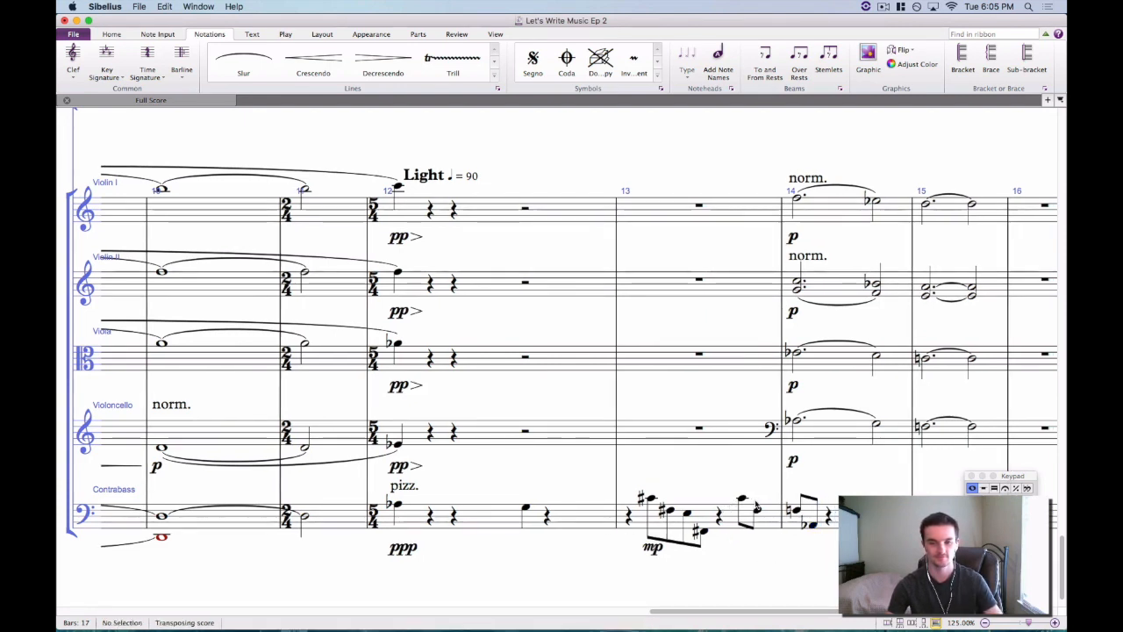
Play back the score from beat 1 of bar 12 to review the pizzicato Contrabass line.
{"action": "left_click", "coordinate": [396, 506]}
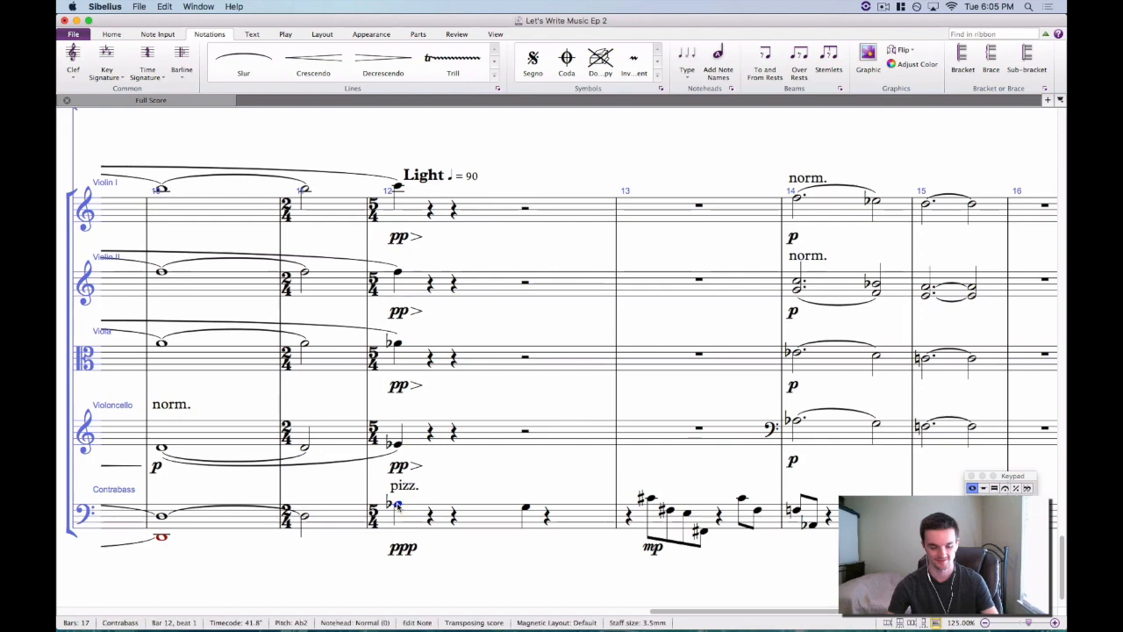
{"action": "key", "text": "super+minus"}
{"action": "key", "text": "super+minus"}
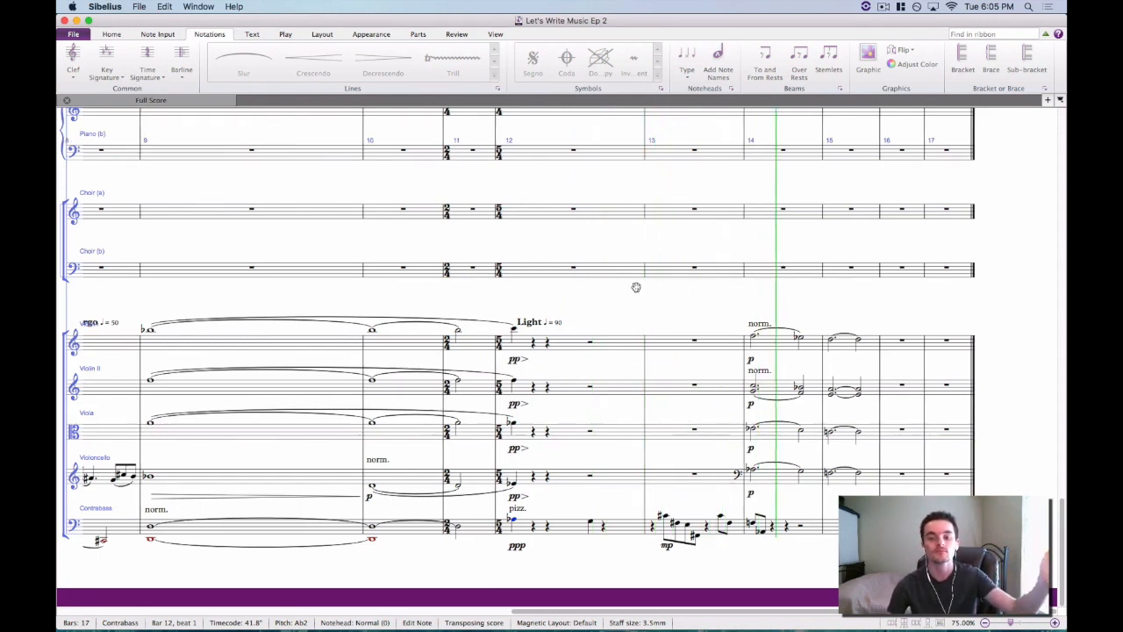
{"action": "key", "text": "space"}
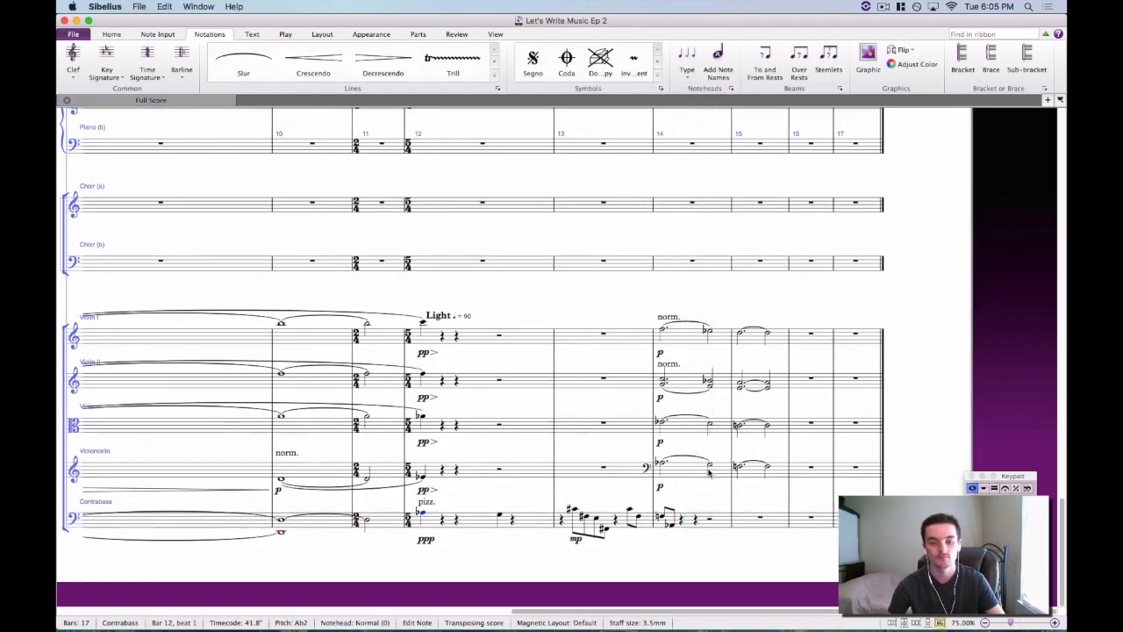
Raise the Contrabass's A flat eighth note in bar 14 by an octave.
{"action": "left_click", "coordinate": [676, 534]}
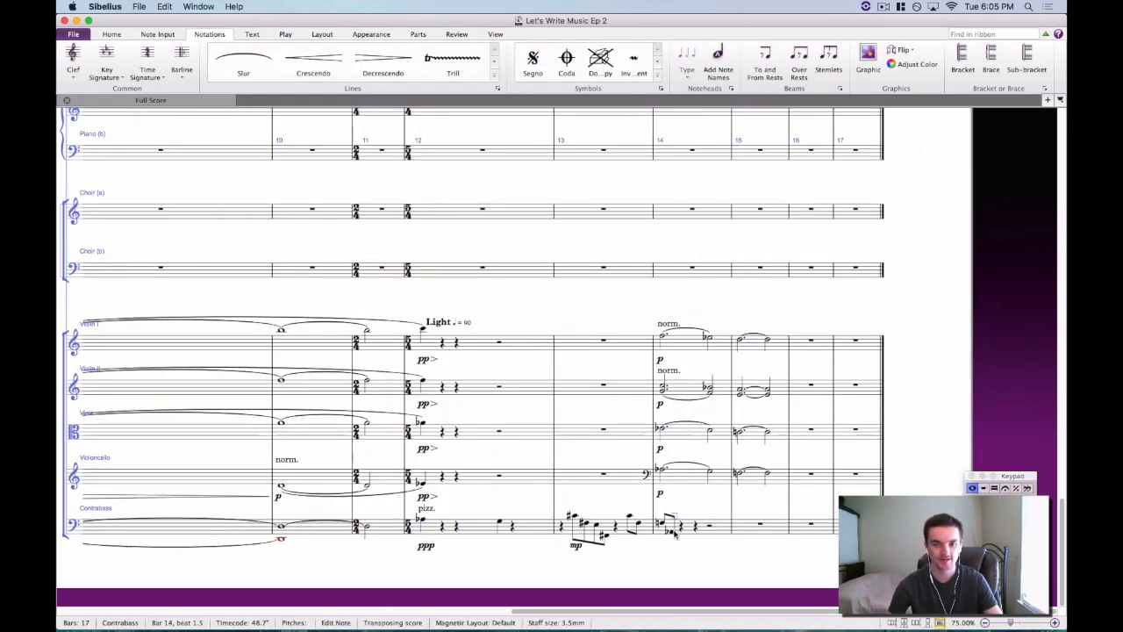
{"action": "left_click", "coordinate": [674, 534]}
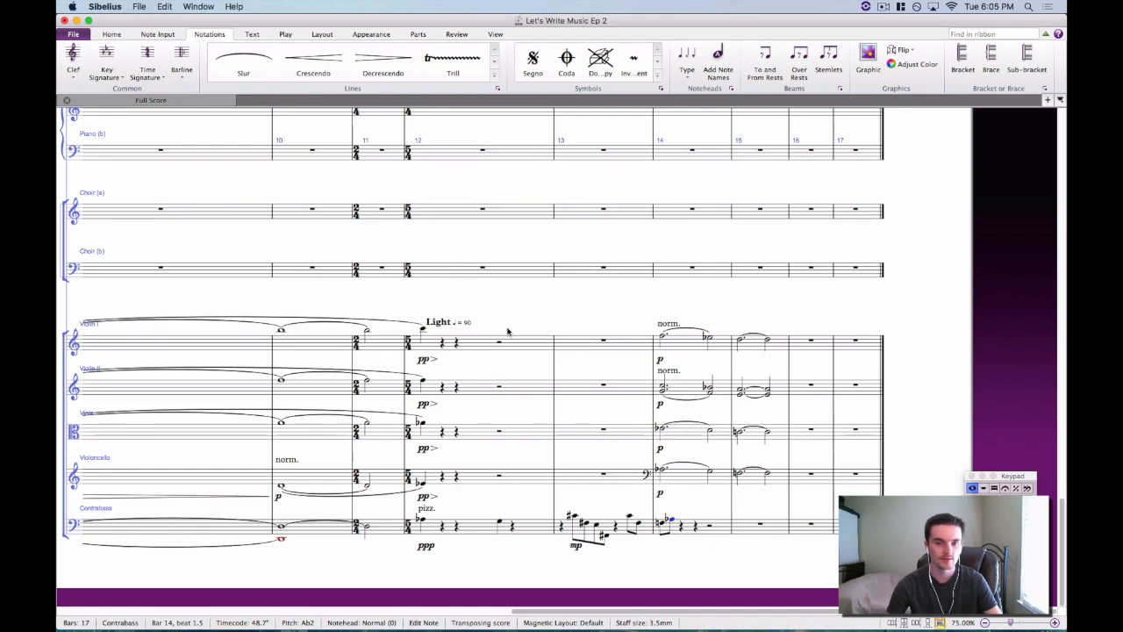
{"action": "key", "text": "Escape"}
Set the Light section's tempo marking at bar 12 to quarter note = 85.
{"action": "left_click", "coordinate": [455, 325]}
{"action": "left_click", "coordinate": [466, 313]}
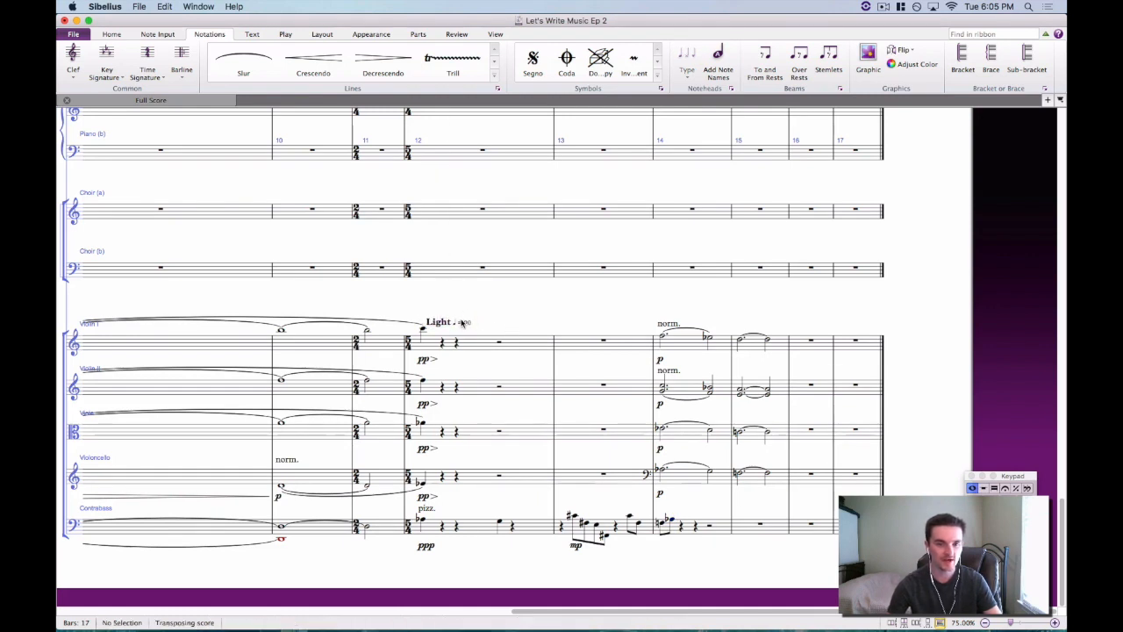
{"action": "double_click", "coordinate": [463, 324]}
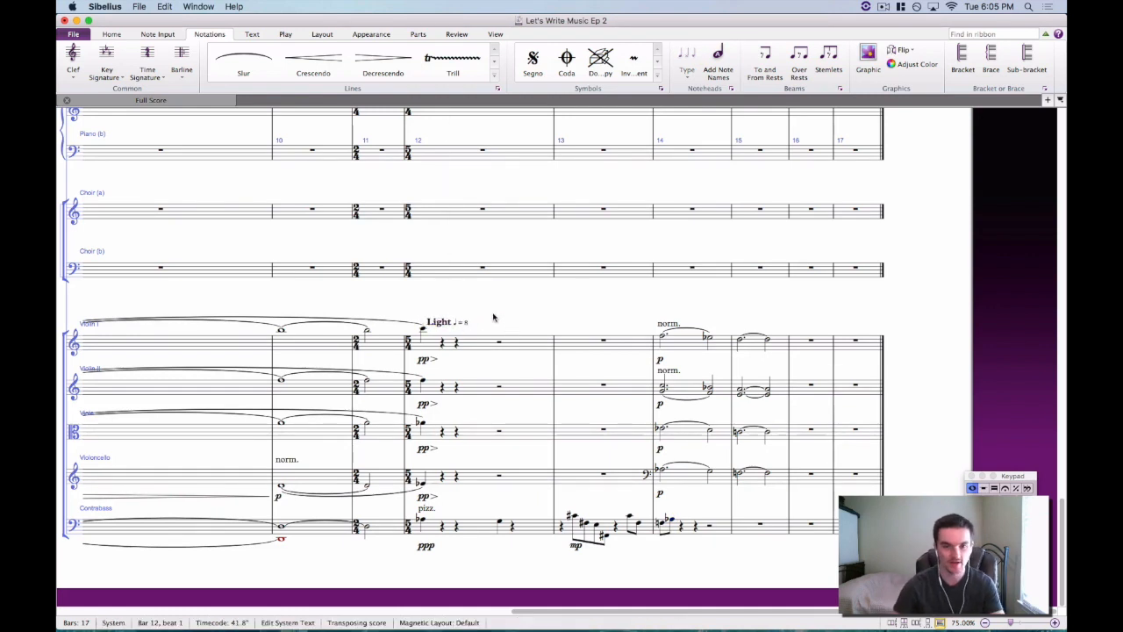
{"action": "left_click", "coordinate": [541, 316]}
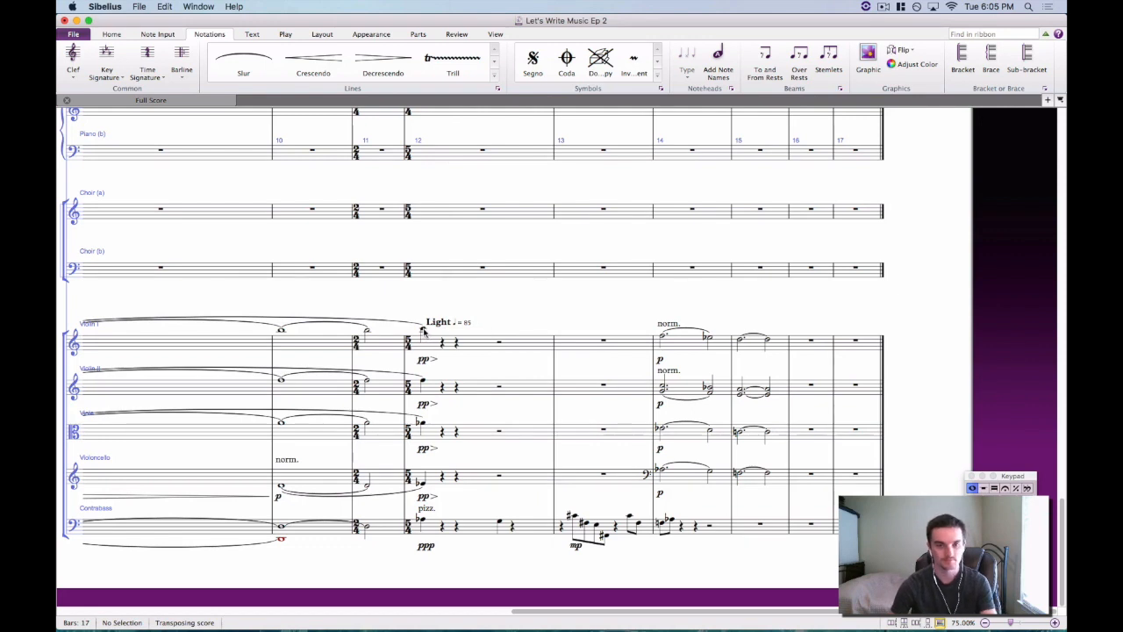
Play back the score from bar 12 to hear the Light section's new tempo.
{"action": "left_click", "coordinate": [423, 330]}
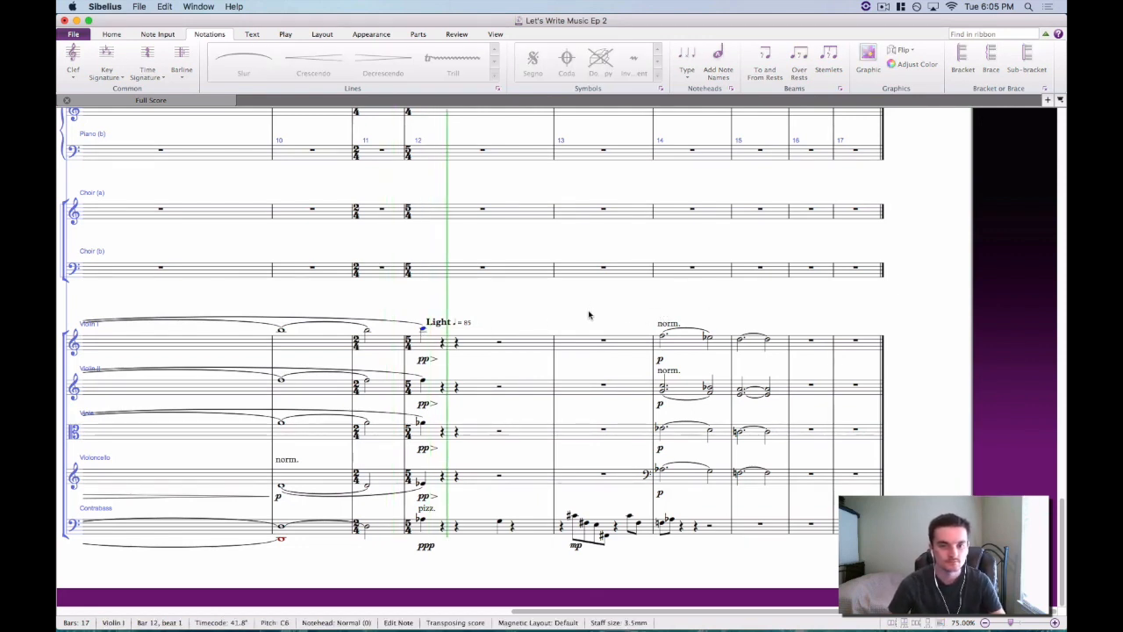
{"action": "left_click_drag", "start_coordinate": [589, 315], "coordinate": [627, 346]}
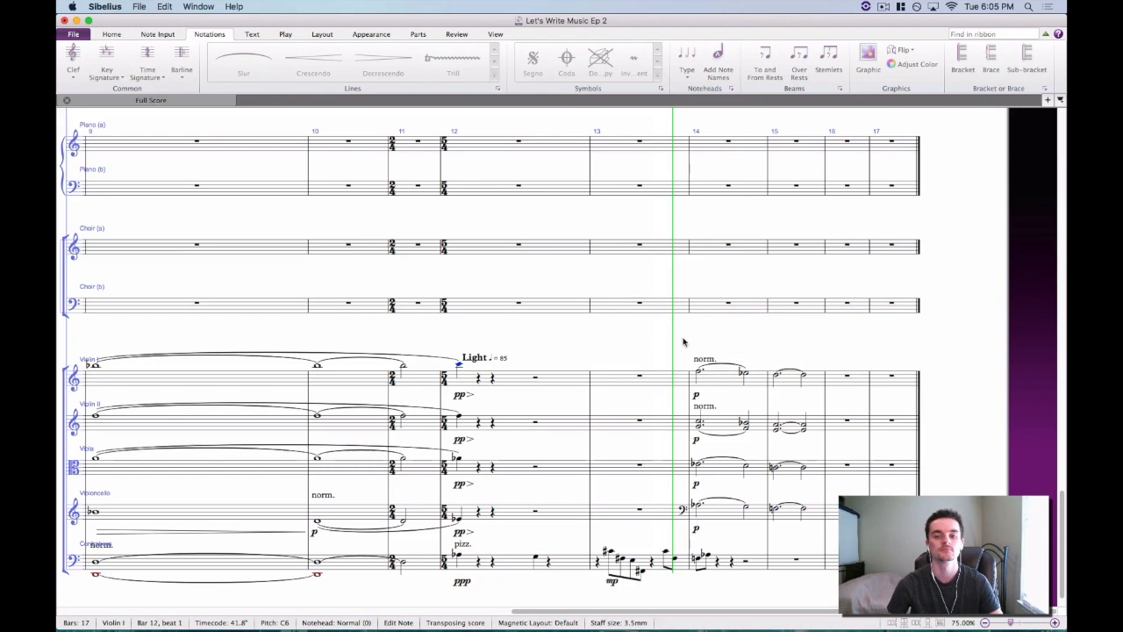
{"action": "left_click_drag", "start_coordinate": [647, 344], "coordinate": [488, 320]}
{"action": "key", "text": "space"}
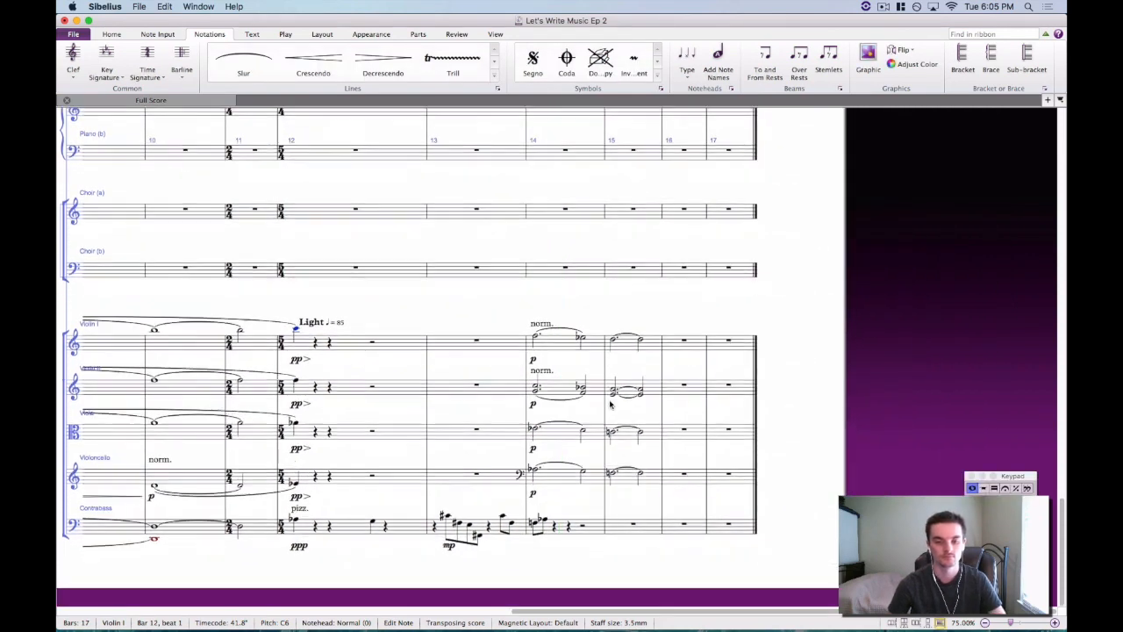
Move the Contrabass's A flat eighth note in bar 14 back down an octave.
{"action": "left_click", "coordinate": [538, 523]}
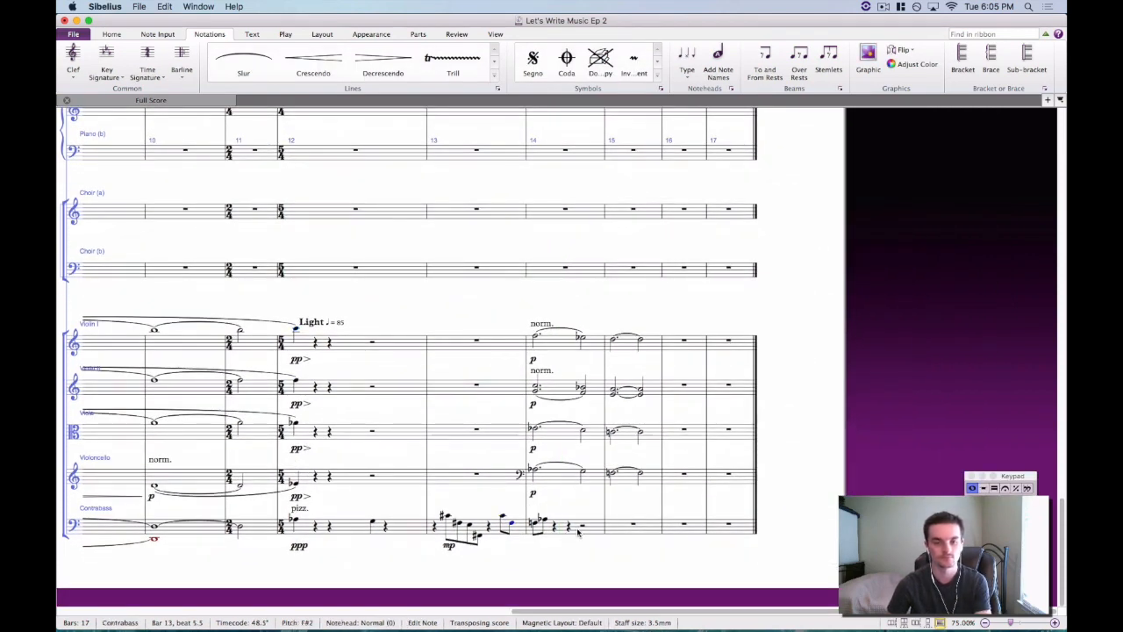
{"action": "left_click", "coordinate": [544, 523]}
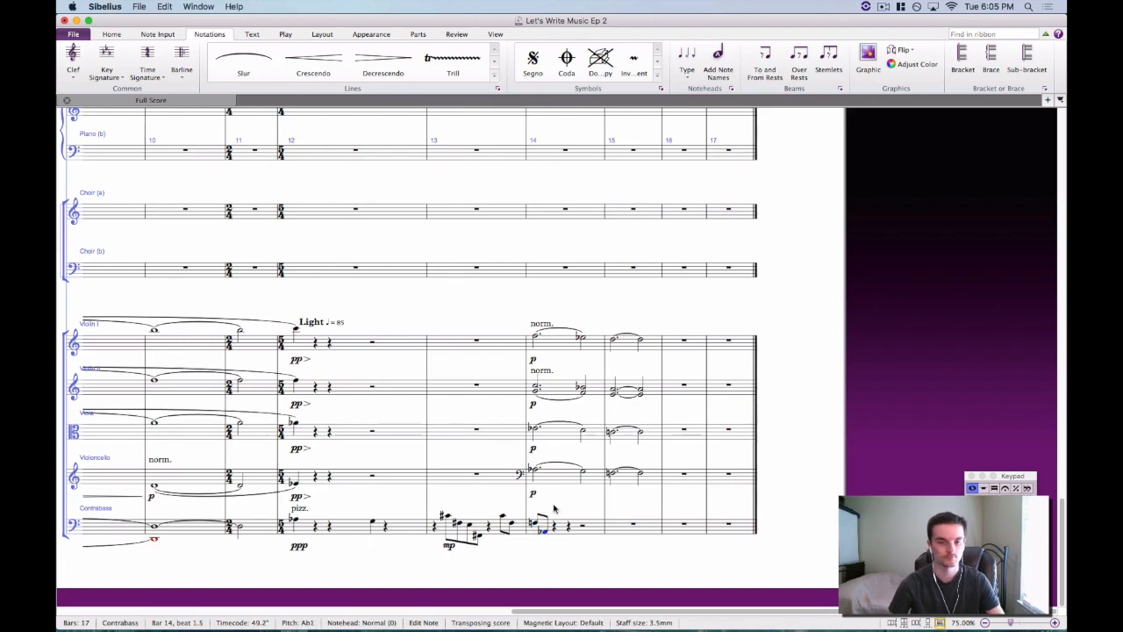
{"action": "key", "text": "Escape"}
Add a decrescendo under the Contrabass's two eighth notes on beat 5 of bar 13 and a p dynamic at bar 14.
{"action": "left_click_drag", "start_coordinate": [473, 502], "coordinate": [494, 429]}
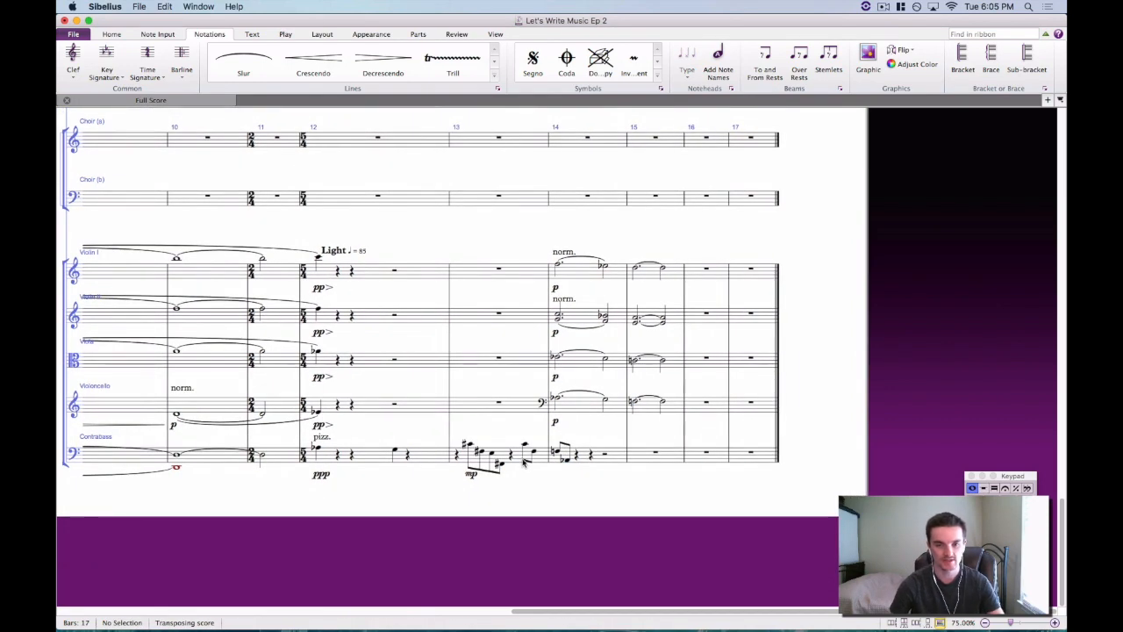
{"action": "left_click", "coordinate": [525, 445]}
{"action": "left_click", "coordinate": [534, 451], "text": "shift"}
{"action": "key", "text": "shift+h"}
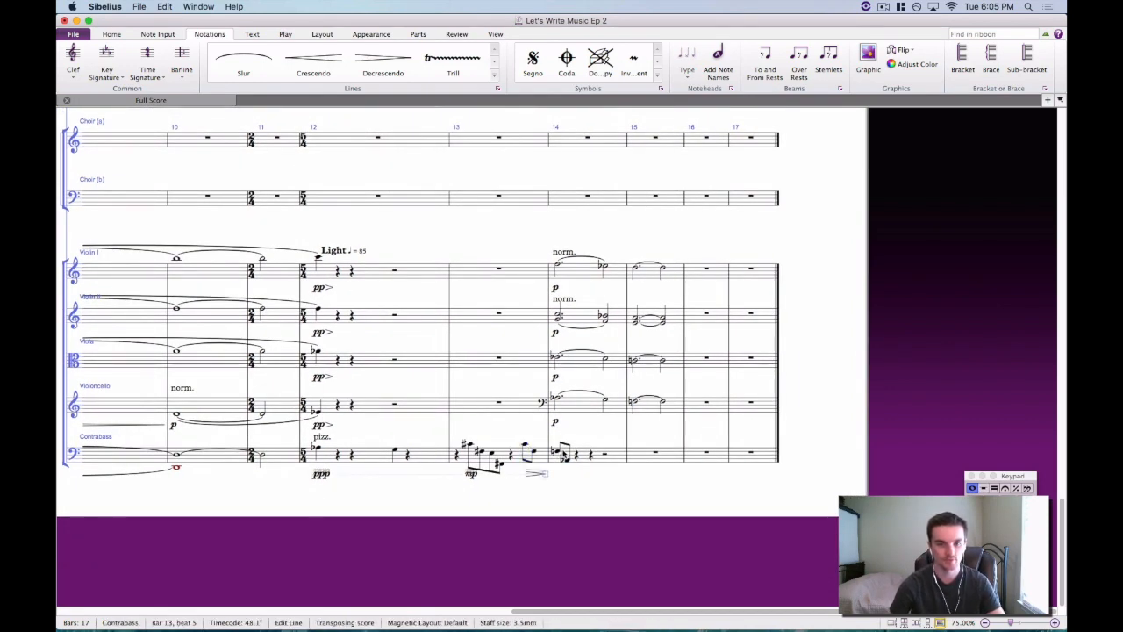
{"action": "left_click", "coordinate": [557, 453]}
{"action": "key", "text": "super+e"}
{"action": "key", "text": "super+p"}
{"action": "key", "text": "Escape"}
{"action": "key", "text": "Escape"}
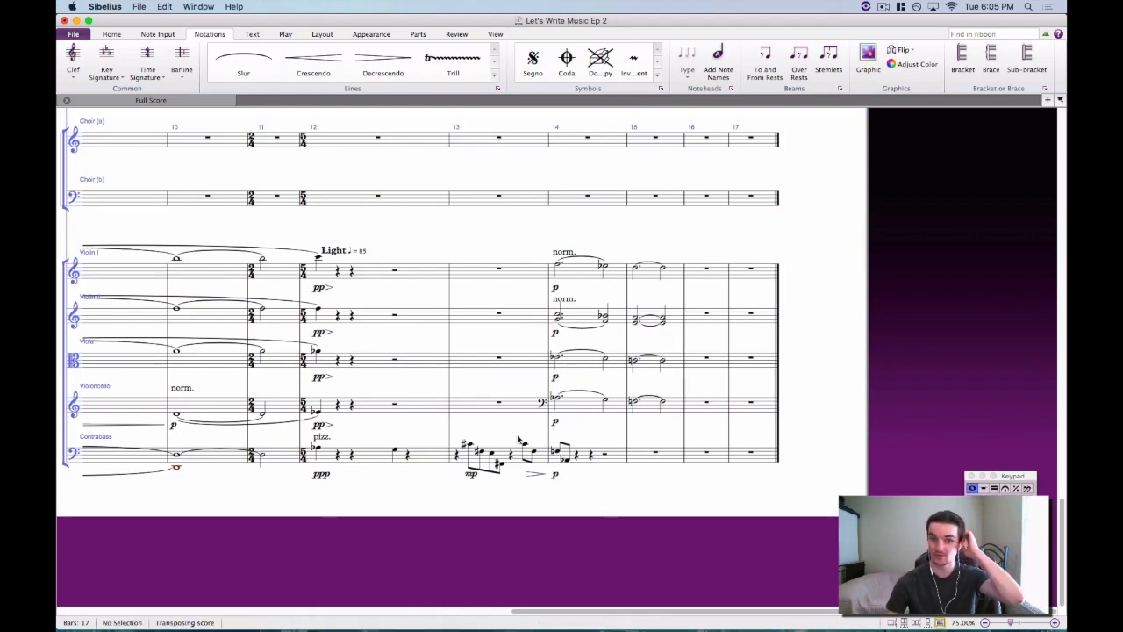
Try applying a 6/4 time signature at the barline before bar 14.
{"action": "scroll", "coordinate": [456, 447], "scroll_direction": "up", "scroll_amount": 15}
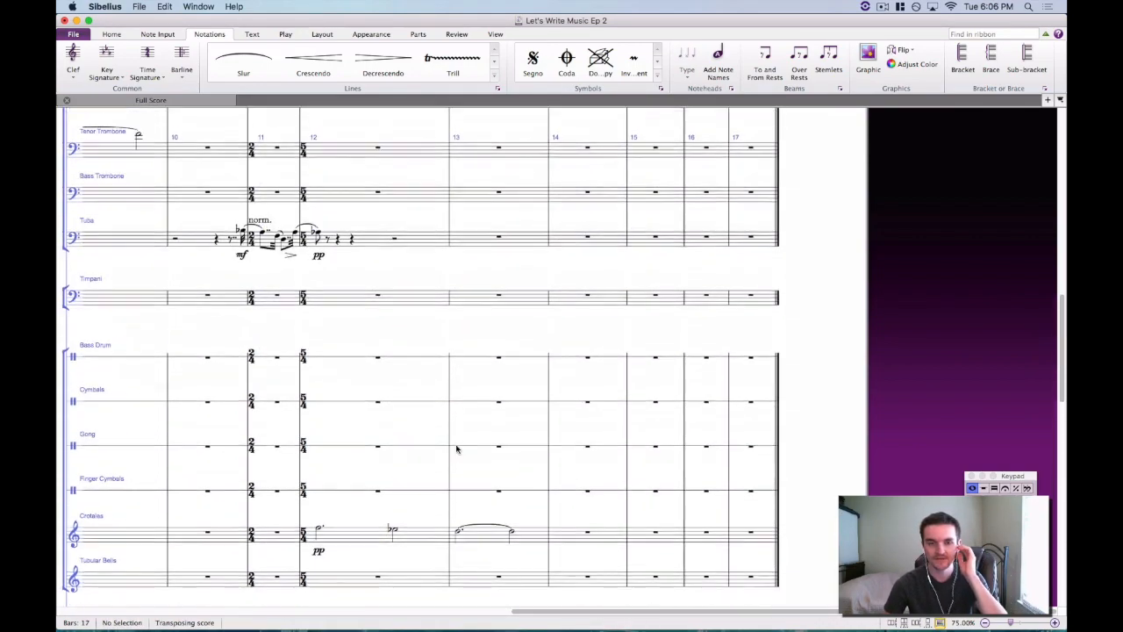
{"action": "scroll", "coordinate": [456, 447], "scroll_direction": "up", "scroll_amount": 10}
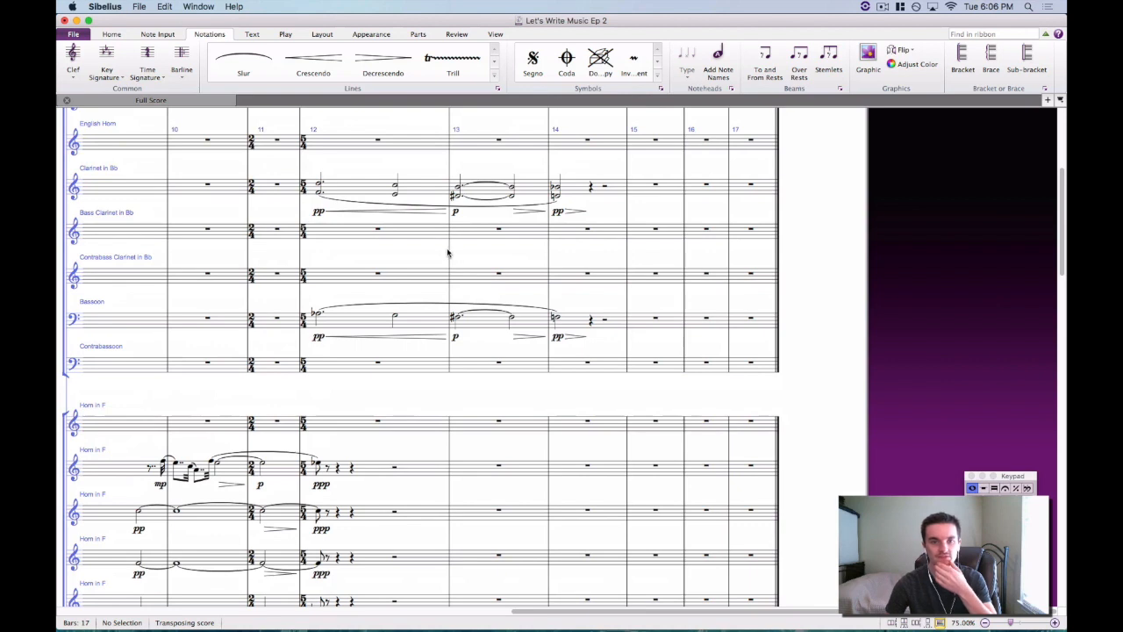
{"action": "left_click", "coordinate": [449, 253]}
{"action": "key", "text": "Escape"}
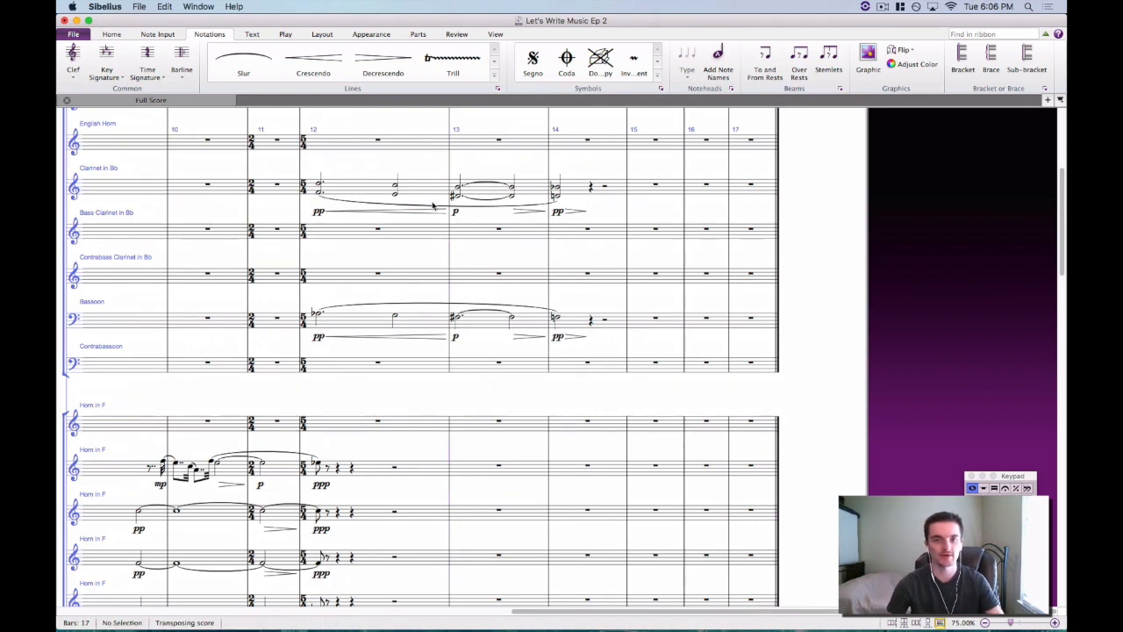
{"action": "left_click", "coordinate": [550, 253]}
{"action": "left_click", "coordinate": [147, 61]}
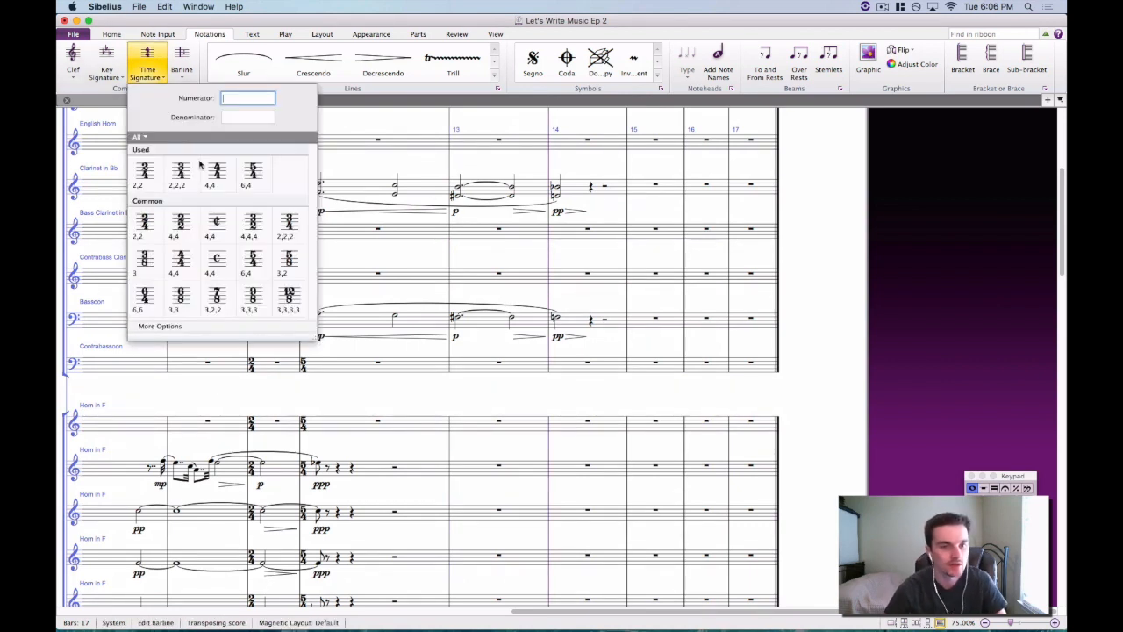
{"action": "left_click", "coordinate": [156, 297]}
{"action": "key", "text": "super+z"}
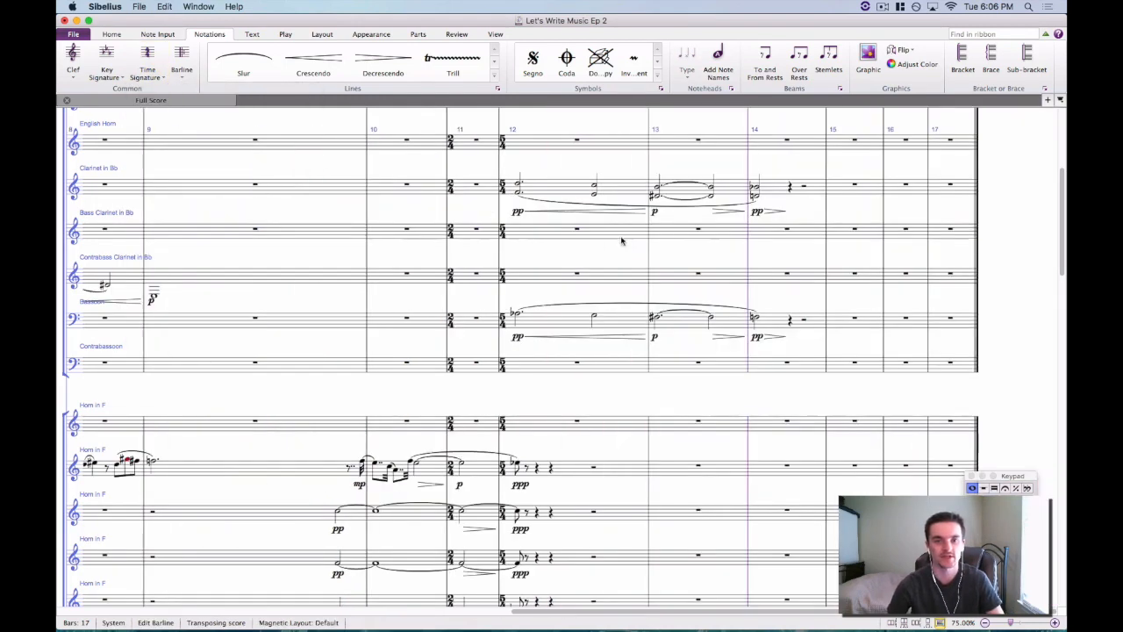
Set the time signature of bar 13 alone to 6/4.
{"action": "left_click", "coordinate": [687, 231]}
{"action": "left_click", "coordinate": [149, 70]}
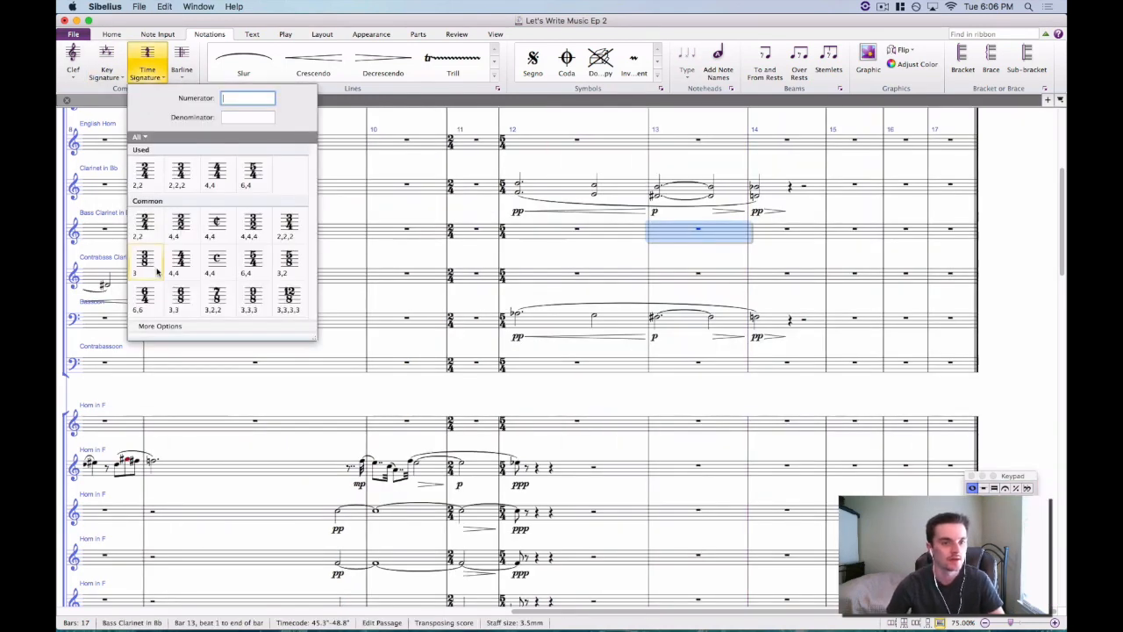
{"action": "left_click", "coordinate": [146, 297]}
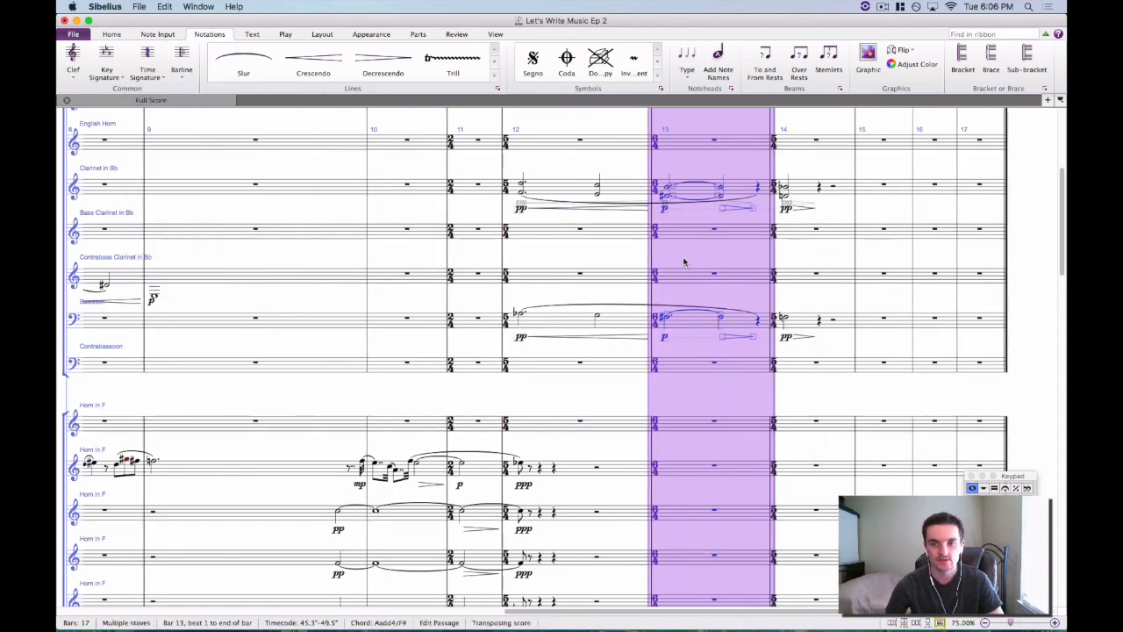
{"action": "key", "text": "Escape"}
Lengthen the Clarinet chord and the Bassoon note at the start of bar 13 to dotted whole notes.
{"action": "left_click", "coordinate": [667, 187]}
{"action": "key", "text": "6"}
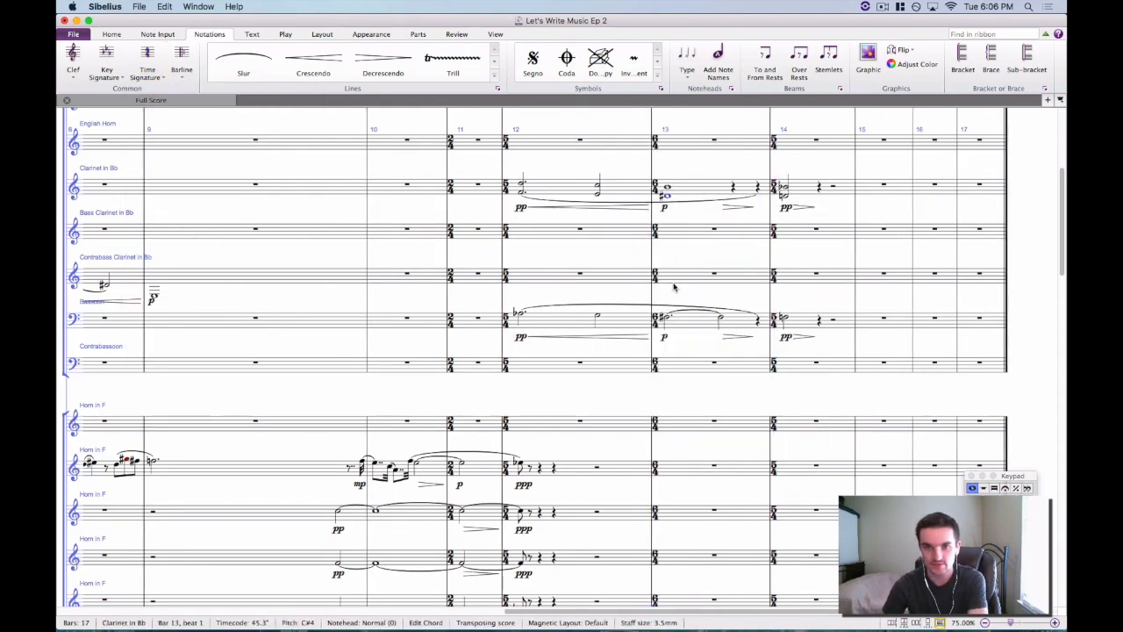
{"action": "key", "text": "."}
{"action": "left_click", "coordinate": [664, 319]}
Lengthen the Alto Flute and Flute notes at the start of bar 13 to dotted whole notes.
{"action": "scroll", "coordinate": [676, 326], "scroll_direction": "up", "scroll_amount": 5}
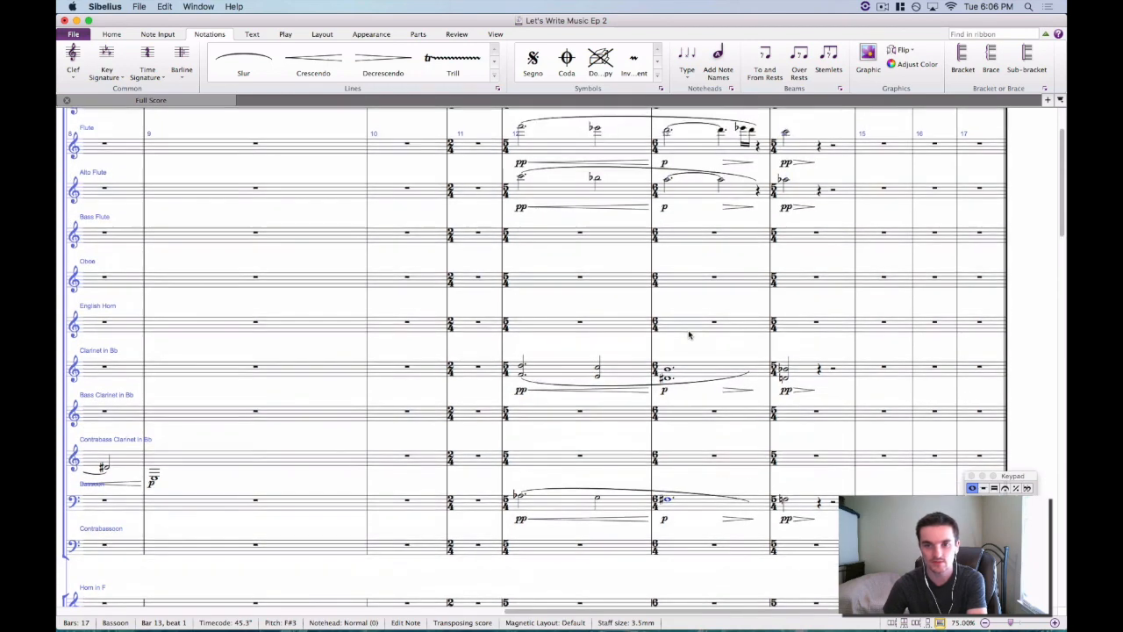
{"action": "left_click", "coordinate": [667, 277]}
{"action": "key", "text": "6"}
{"action": "key", "text": "."}
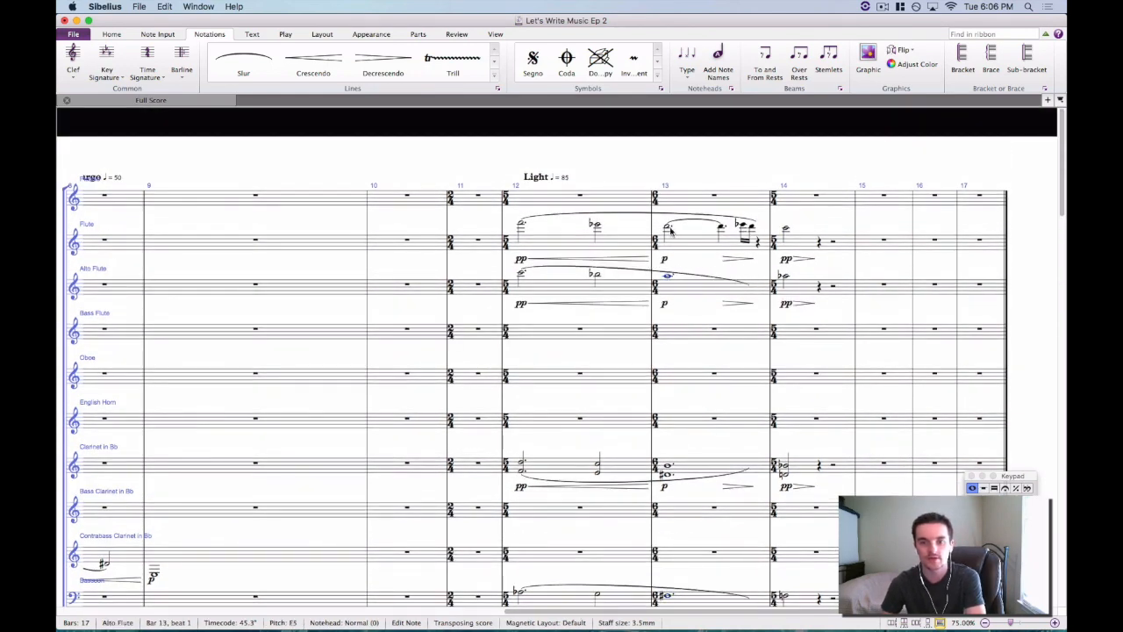
{"action": "left_click", "coordinate": [669, 228]}
{"action": "key", "text": "6"}
{"action": "key", "text": "."}
Replace the Flute and Alto Flute phrase slurs with new ones from the first note of bar 12 to bar 14.
{"action": "left_click", "coordinate": [691, 229]}
{"action": "key", "text": "Delete"}
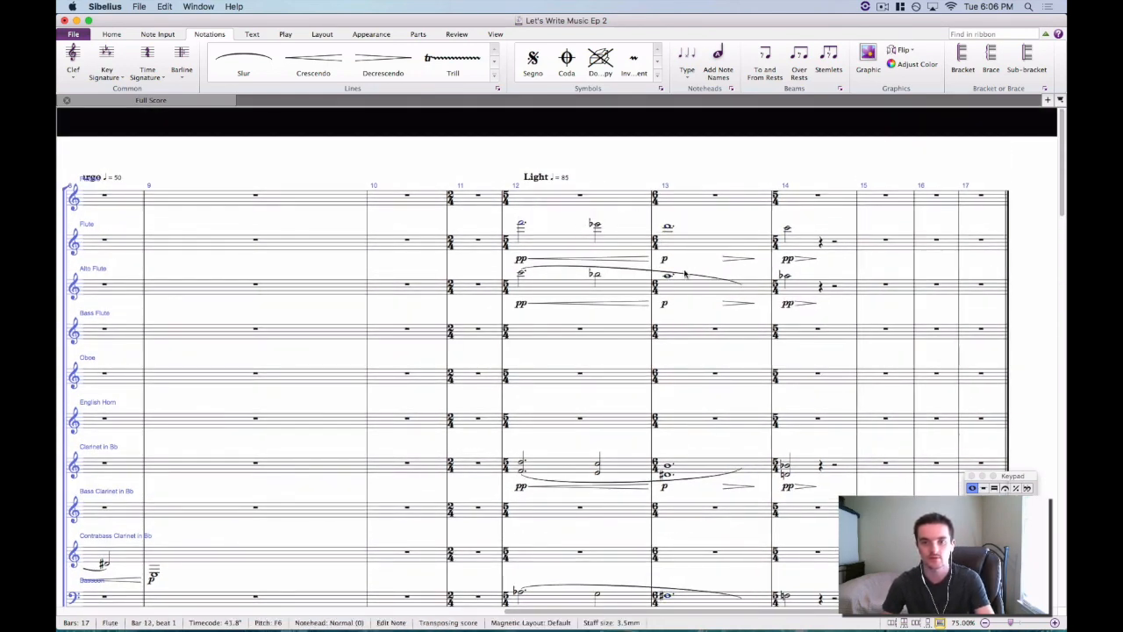
{"action": "left_click", "coordinate": [746, 279]}
{"action": "key", "text": "Delete"}
{"action": "key", "text": "s"}
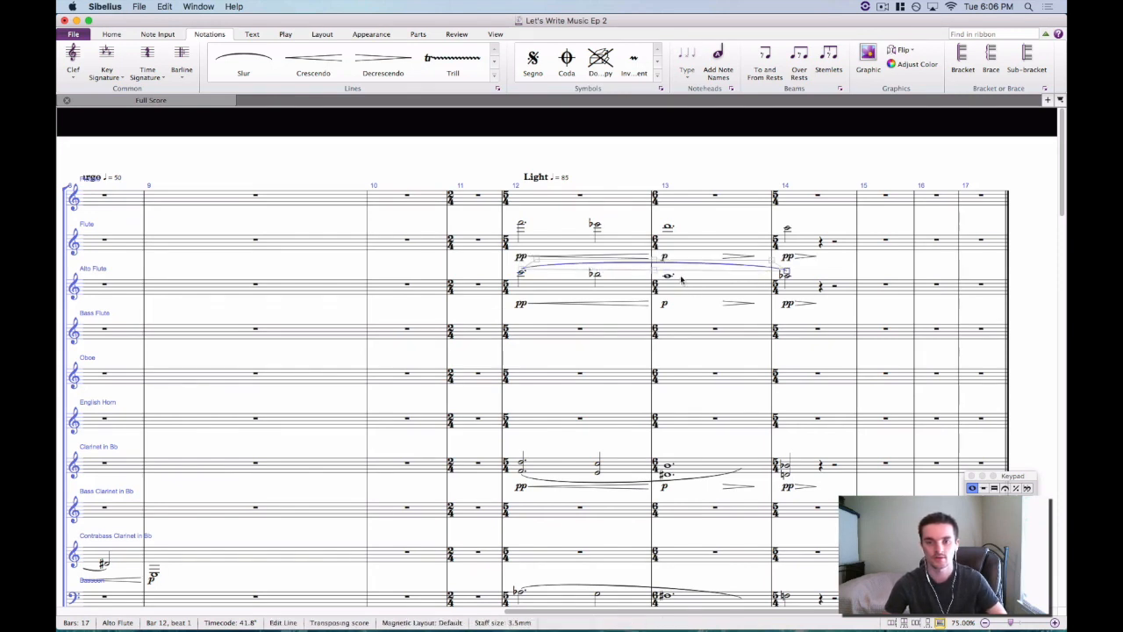
{"action": "left_click", "coordinate": [521, 226]}
{"action": "key", "text": "s"}
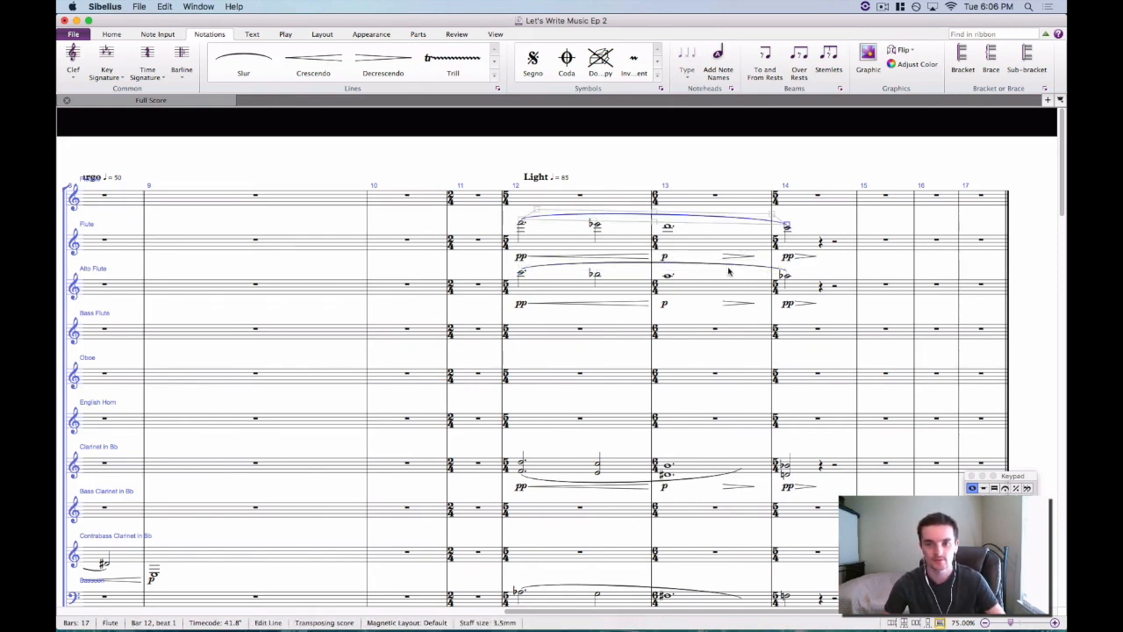
{"action": "key", "text": "Escape"}
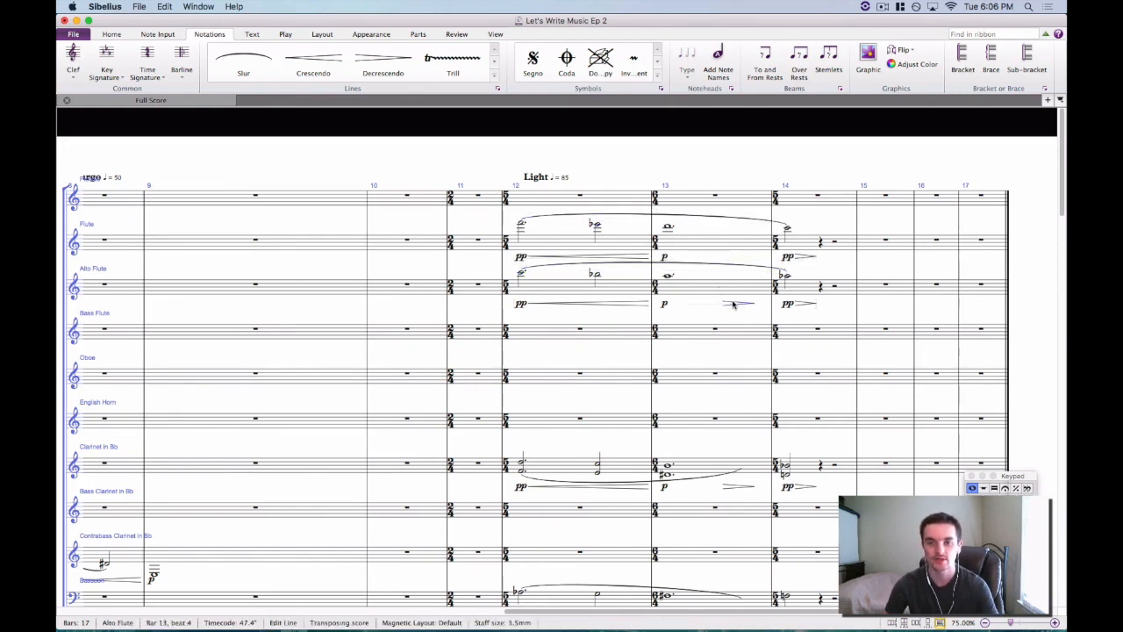
Replace the short bar 13 hairpins in the Flute and Alto Flute with diminuendos spanning the whole bar.
{"action": "left_click", "coordinate": [699, 292]}
{"action": "left_click", "coordinate": [724, 242]}
{"action": "key", "text": "s"}
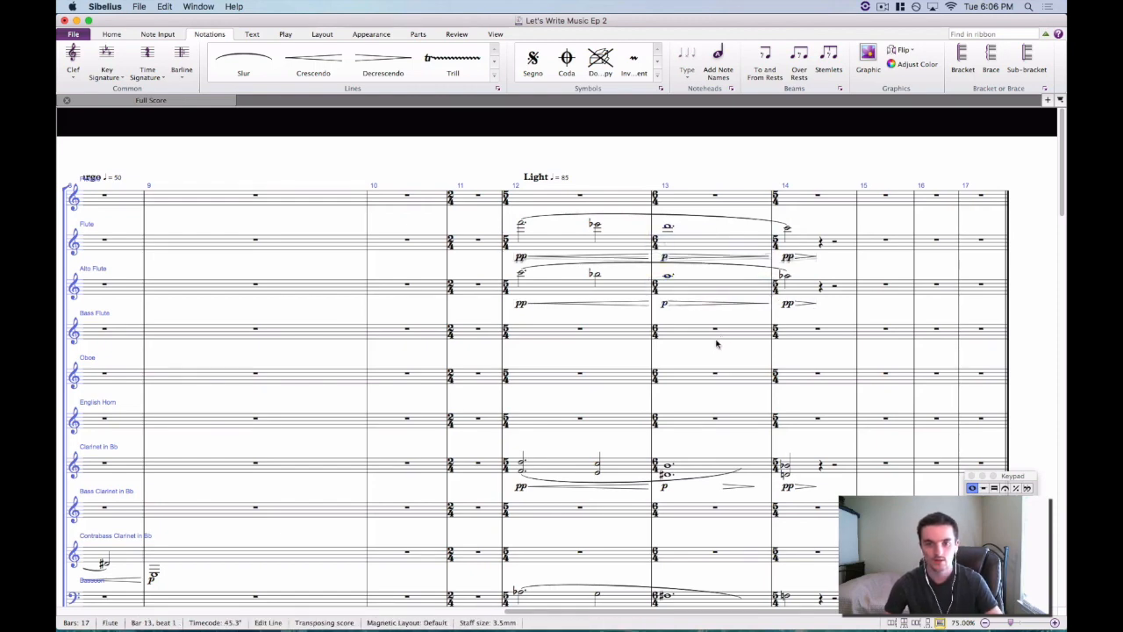
Replace the Clarinet and Bassoon phrase slurs with new ones from the first note of bar 12 to bar 14.
{"action": "scroll", "coordinate": [720, 342], "scroll_direction": "down", "scroll_amount": 5}
{"action": "left_click", "coordinate": [686, 299]}
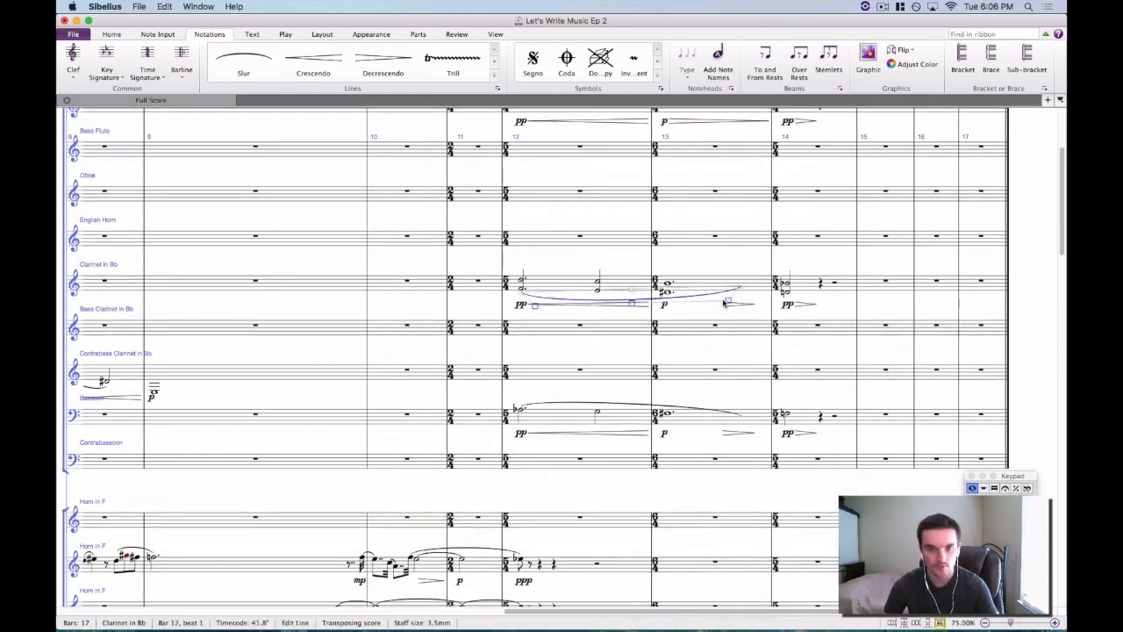
{"action": "key", "text": "Delete"}
{"action": "key", "text": "s"}
{"action": "key", "text": "space"}
{"action": "key", "text": "space"}
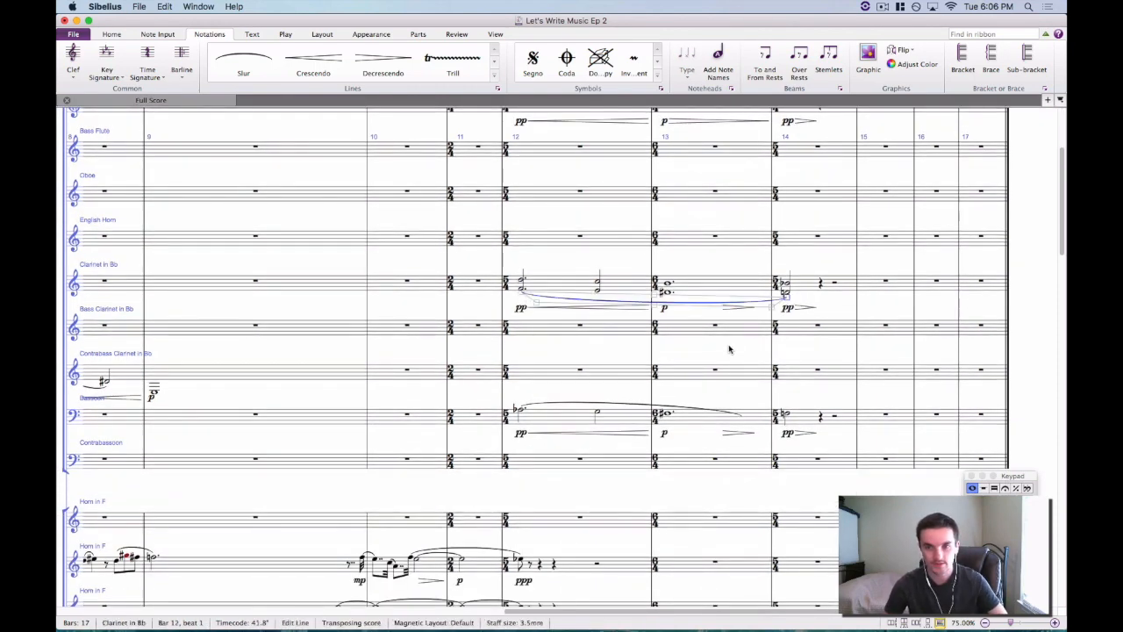
{"action": "left_click", "coordinate": [540, 403]}
{"action": "key", "text": "Delete"}
{"action": "key", "text": "s"}
{"action": "key", "text": "space"}
{"action": "key", "text": "space"}
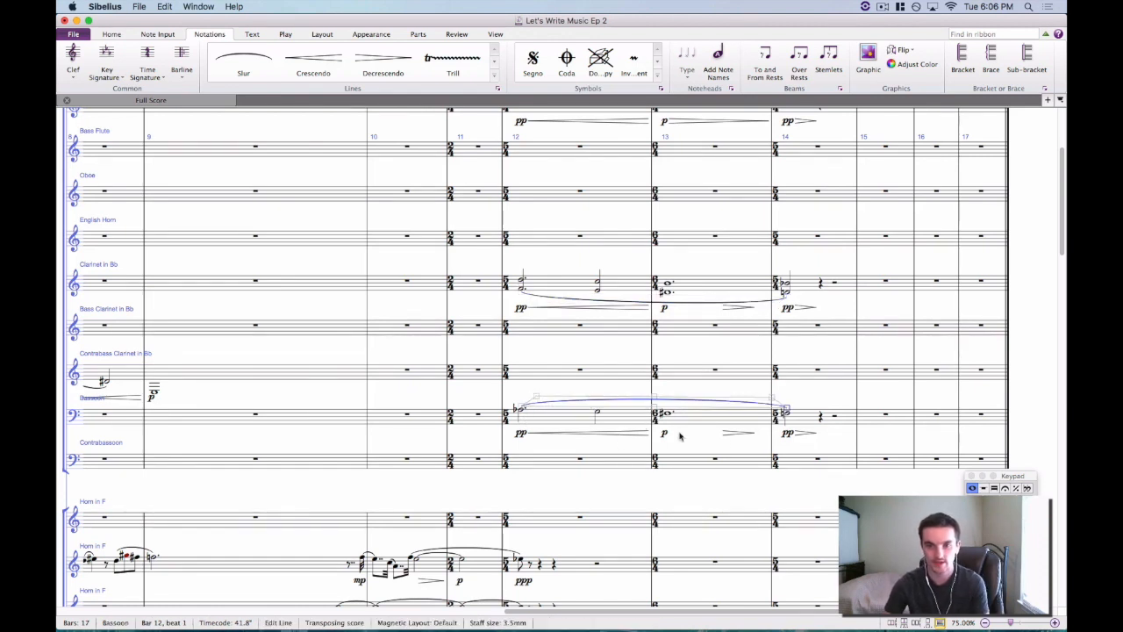
Replace the short bar 13 hairpins in the Bassoon and Clarinet with diminuendos spanning the whole bar.
{"action": "left_click", "coordinate": [737, 433]}
{"action": "key", "text": "Delete"}
{"action": "left_click", "coordinate": [742, 308]}
{"action": "key", "text": "Delete"}
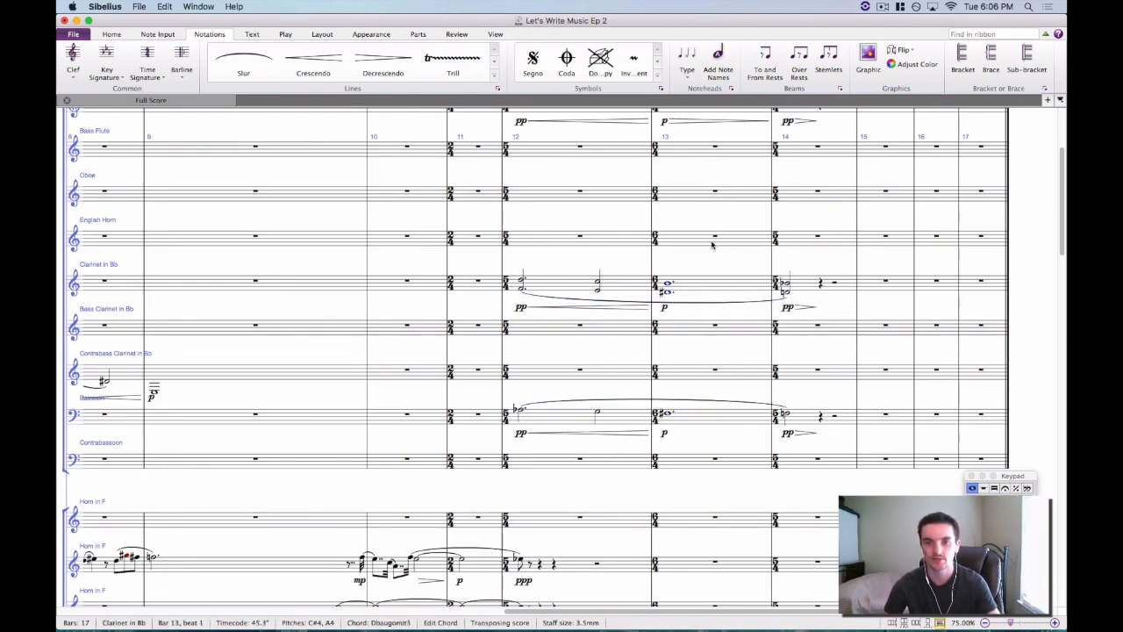
{"action": "left_click", "coordinate": [699, 283]}
{"action": "key", "text": "Escape"}
{"action": "left_click", "coordinate": [693, 372]}
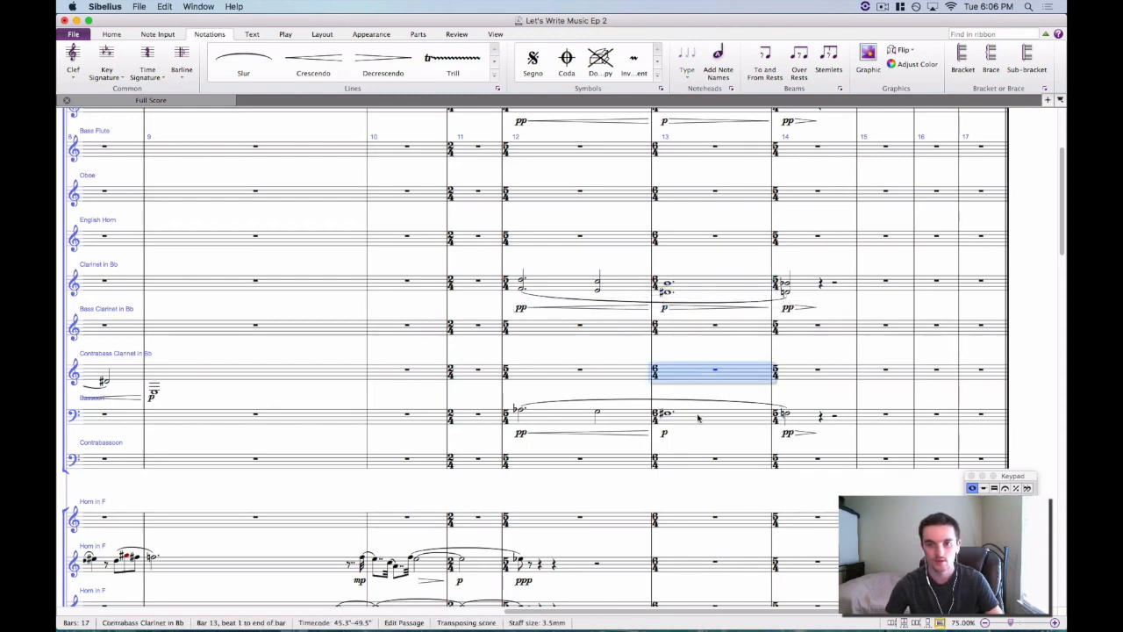
{"action": "left_click", "coordinate": [702, 416]}
Turn the tied Crotales note in bar 13 into a single dotted whole note.
{"action": "scroll", "coordinate": [822, 387], "scroll_direction": "down", "scroll_amount": 10}
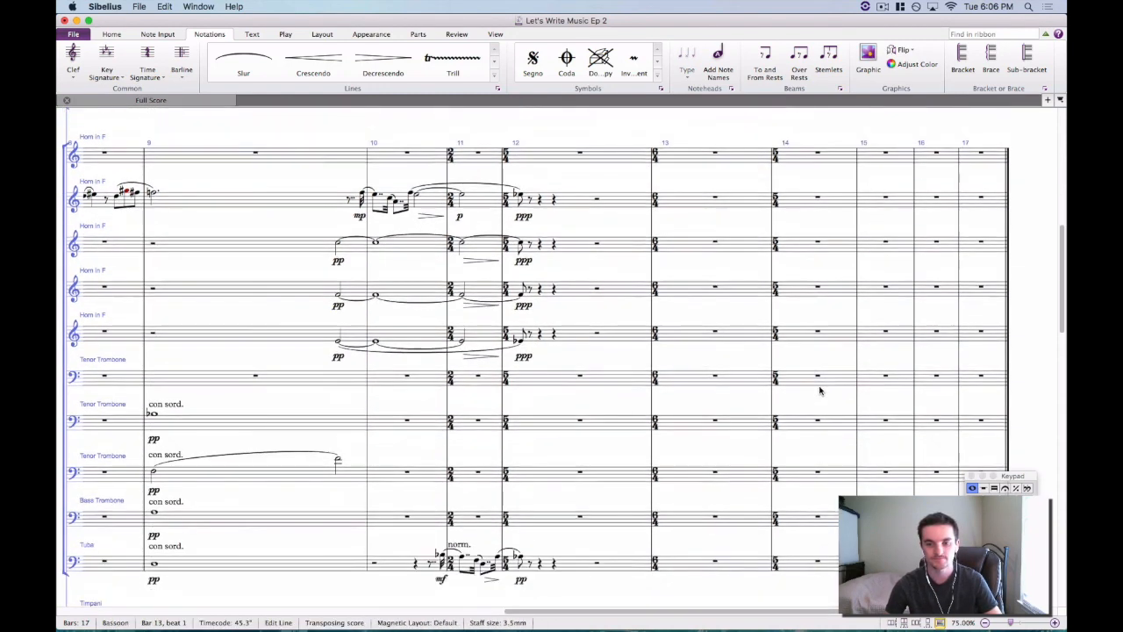
{"action": "scroll", "coordinate": [823, 386], "scroll_direction": "down", "scroll_amount": 5}
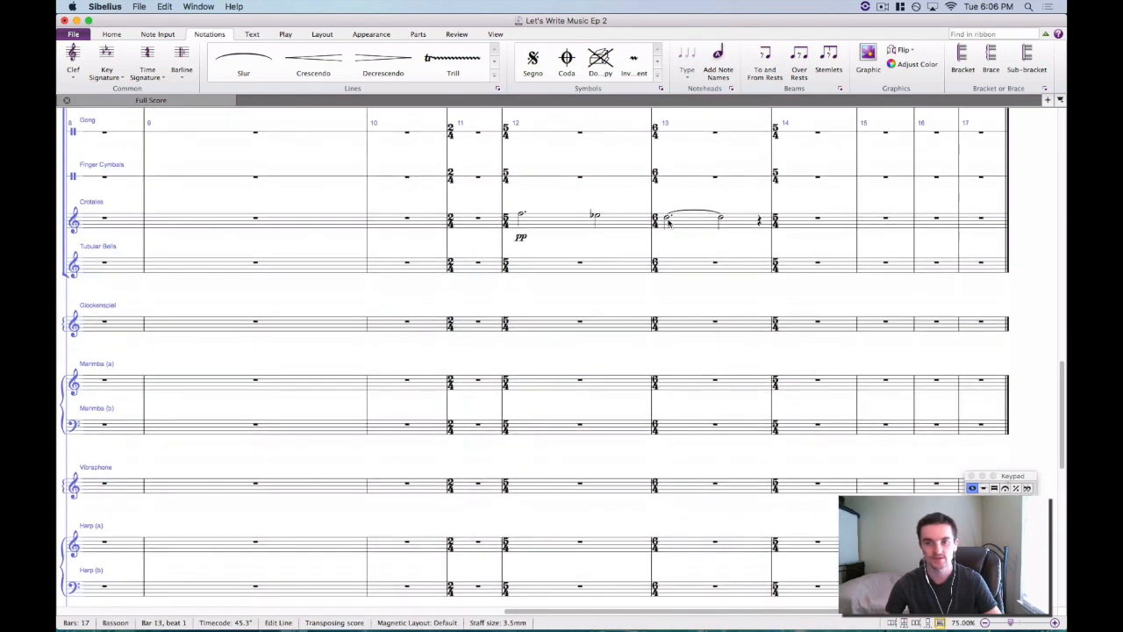
{"action": "left_click", "coordinate": [669, 224]}
{"action": "left_click", "coordinate": [669, 220]}
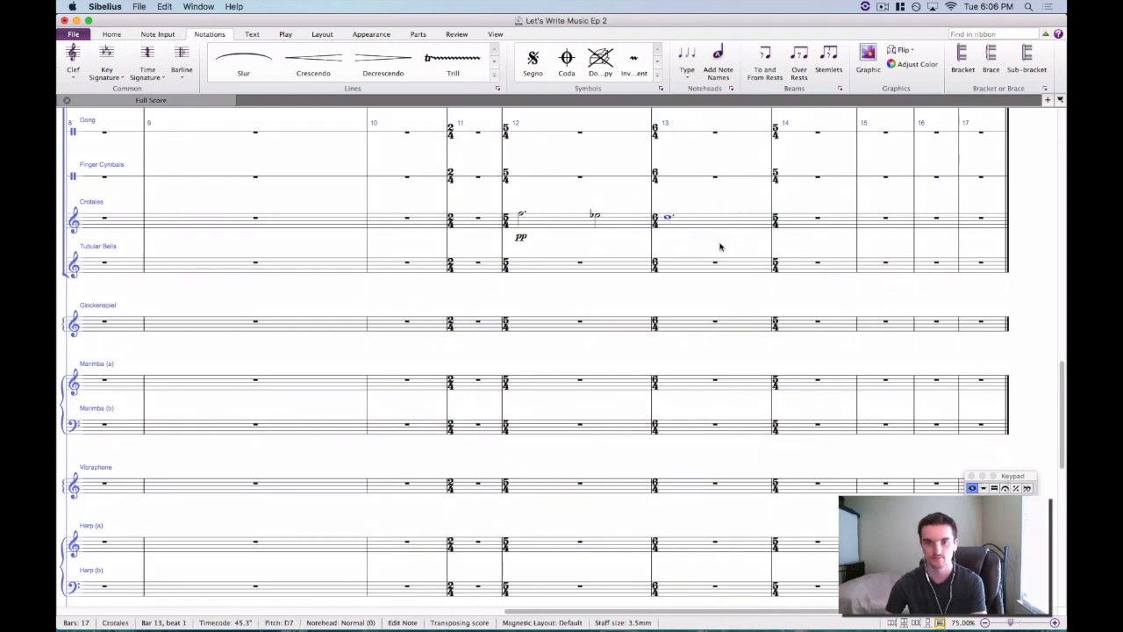
{"action": "key", "text": "Escape"}
Lengthen the Celesta note at the start of bar 13 to a dotted whole note and end the preceding run's slur on it.
{"action": "scroll", "coordinate": [712, 264], "scroll_direction": "down", "scroll_amount": 5}
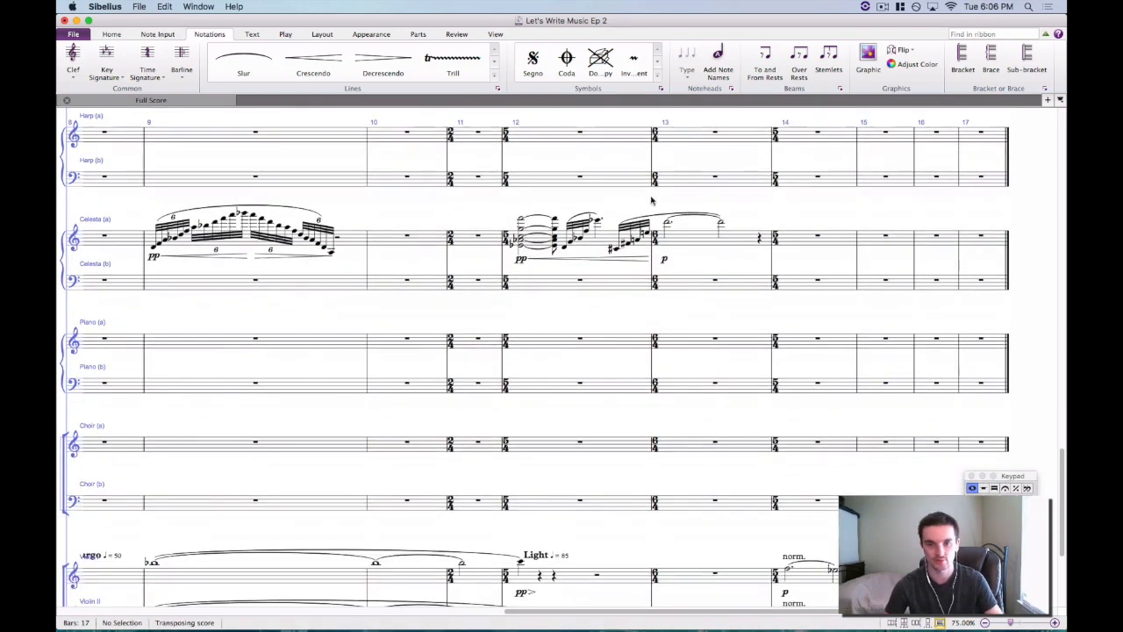
{"action": "left_click", "coordinate": [669, 223]}
{"action": "key", "text": "6"}
{"action": "left_click", "coordinate": [669, 213]}
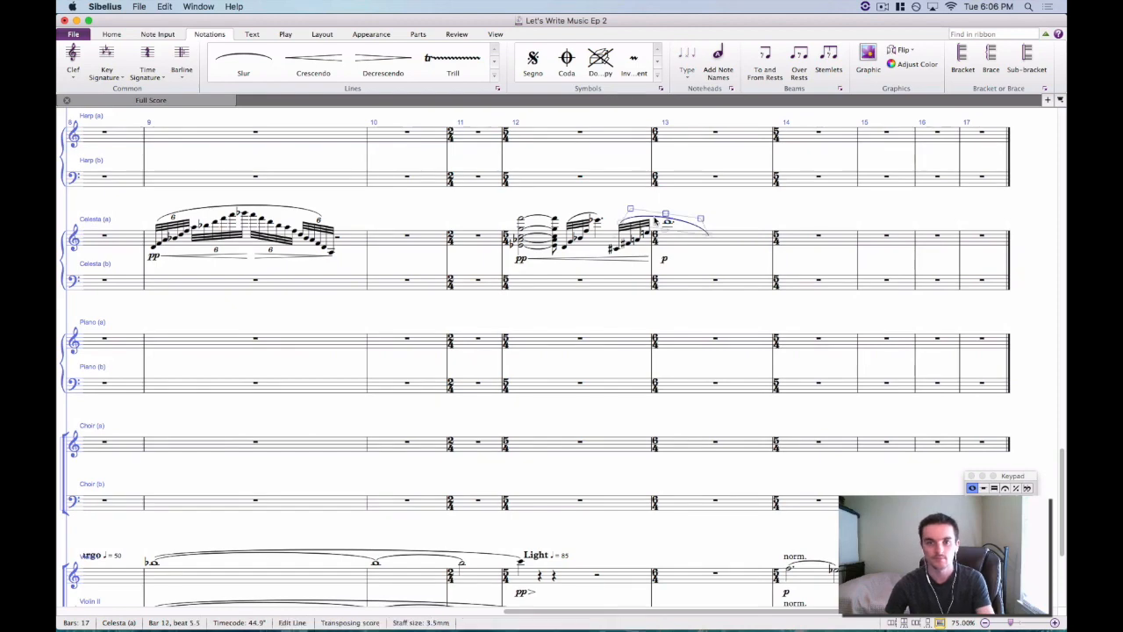
{"action": "key", "text": "Delete"}
{"action": "key", "text": "Escape"}
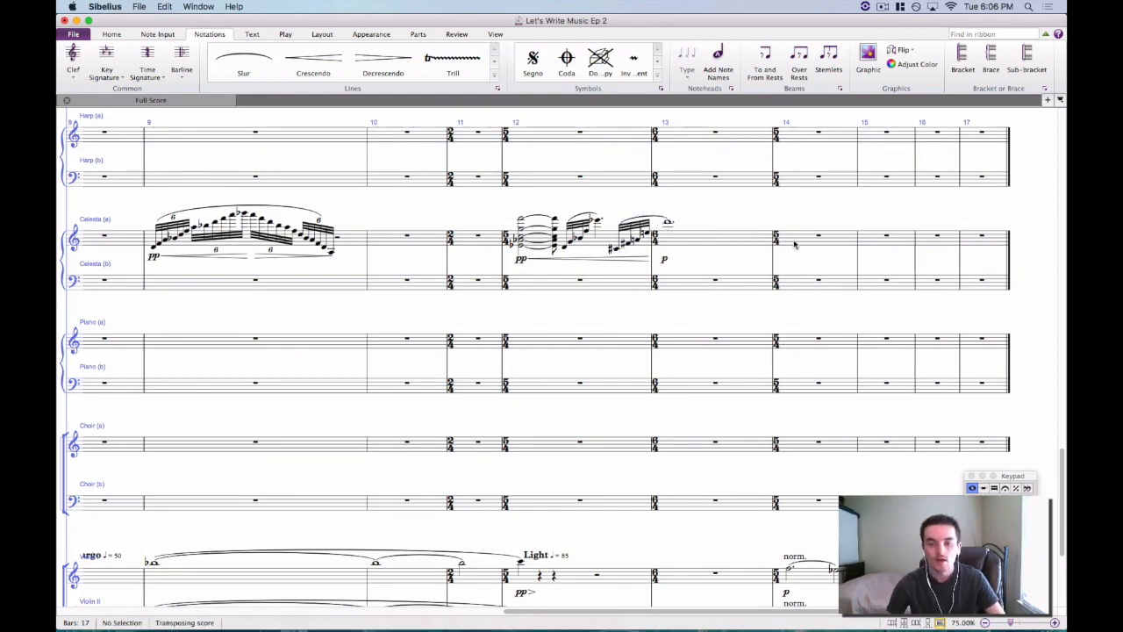
Move the last pair of Contrabass eighth notes in bar 13, with their hairpin, from beat 5 to beat 6.
{"action": "scroll", "coordinate": [797, 243], "scroll_direction": "down", "scroll_amount": 3}
{"action": "left_click", "coordinate": [679, 517]}
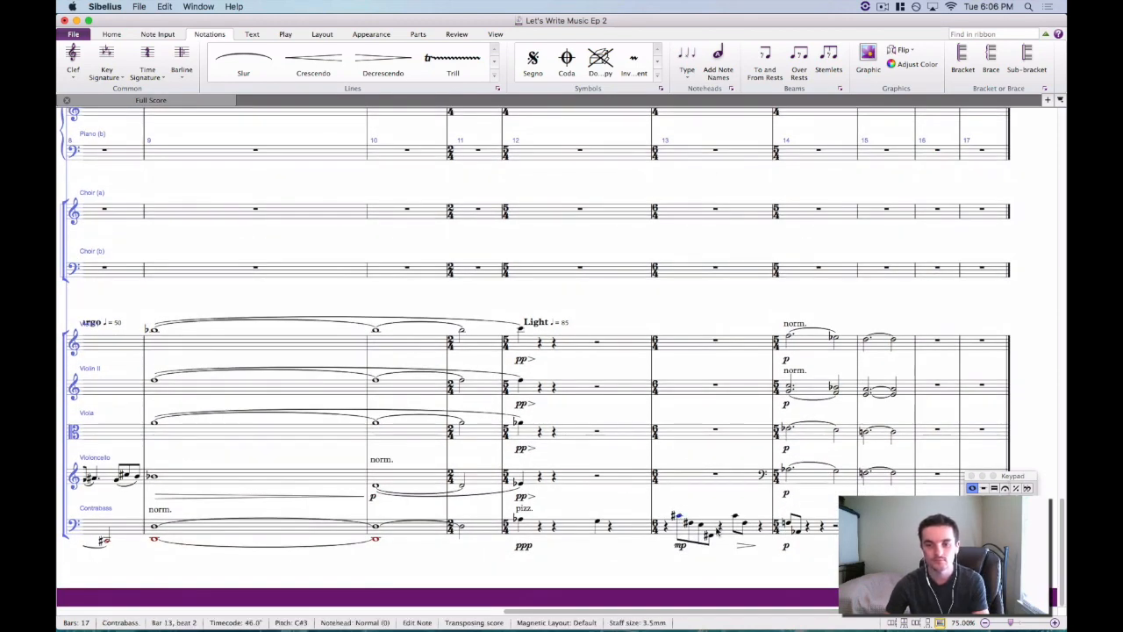
{"action": "left_click", "coordinate": [690, 523]}
{"action": "left_click", "coordinate": [701, 525]}
{"action": "left_click", "coordinate": [711, 535]}
{"action": "left_click", "coordinate": [735, 516]}
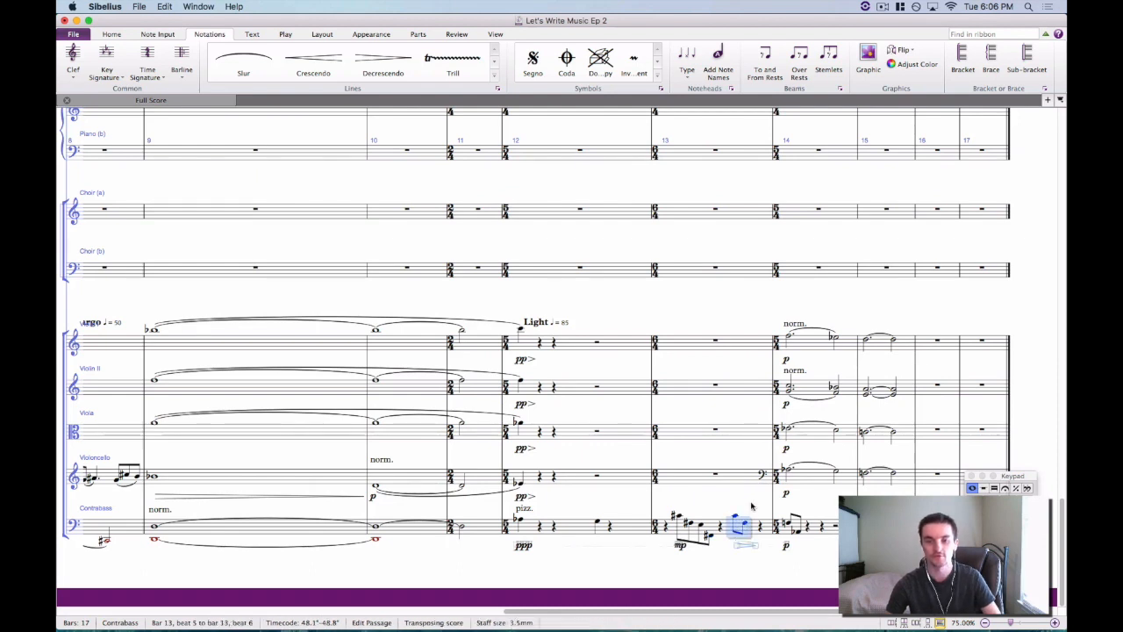
{"action": "key", "text": "Delete"}
{"action": "key", "text": "ctrl+z"}
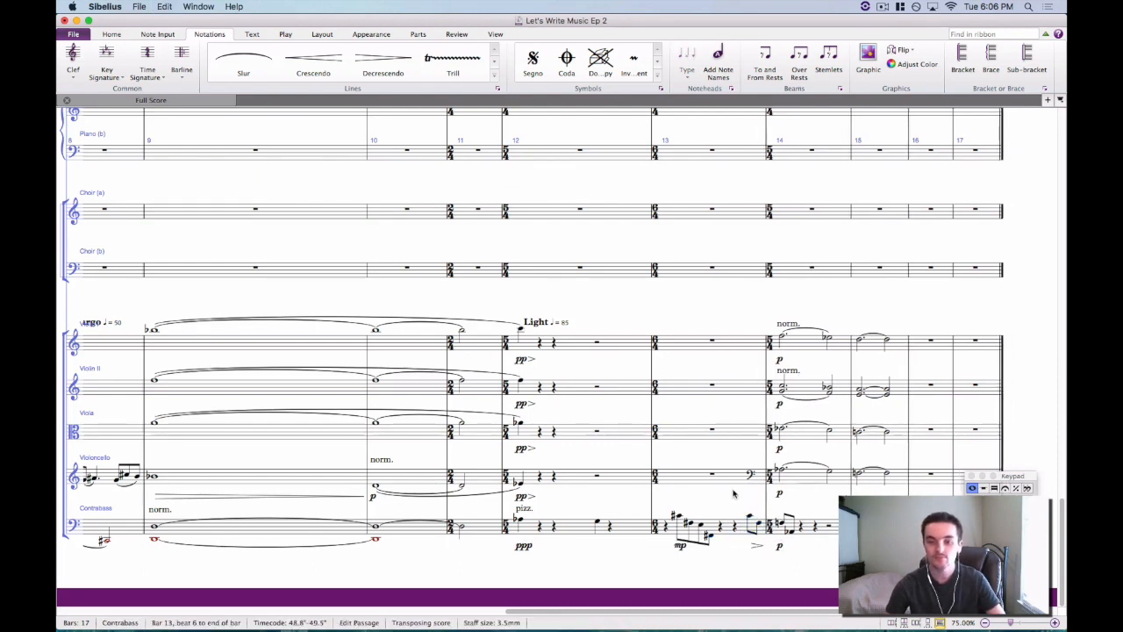
{"action": "key", "text": "Escape"}
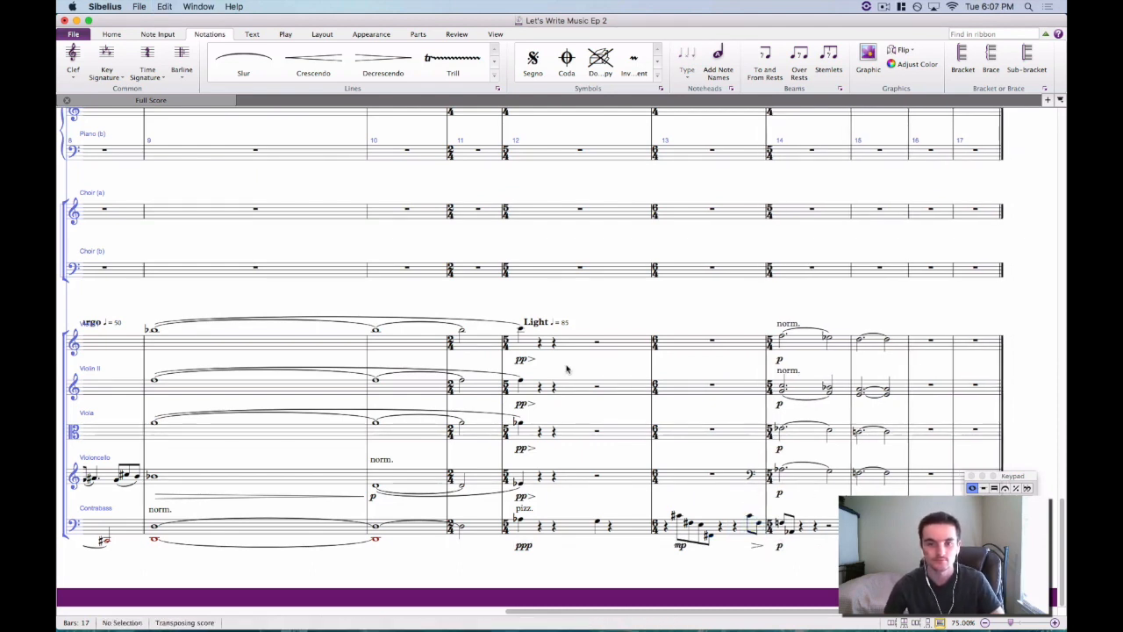
Play back the revised Light section from the start of bar 12 through bar 14.
{"action": "left_click", "coordinate": [522, 329]}
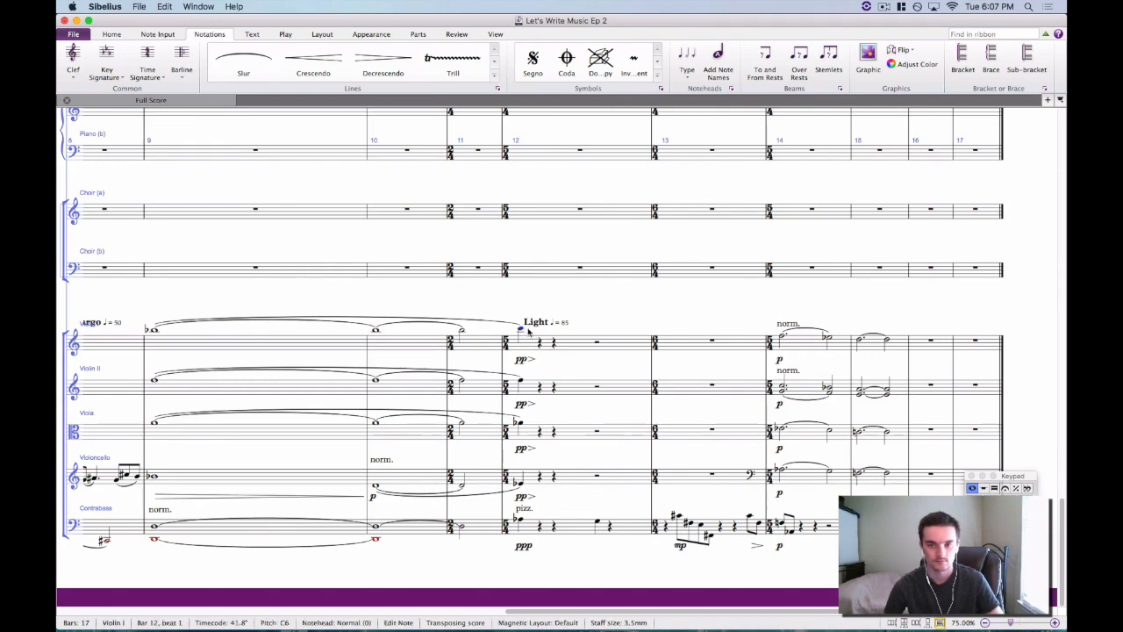
{"action": "key", "text": "space"}
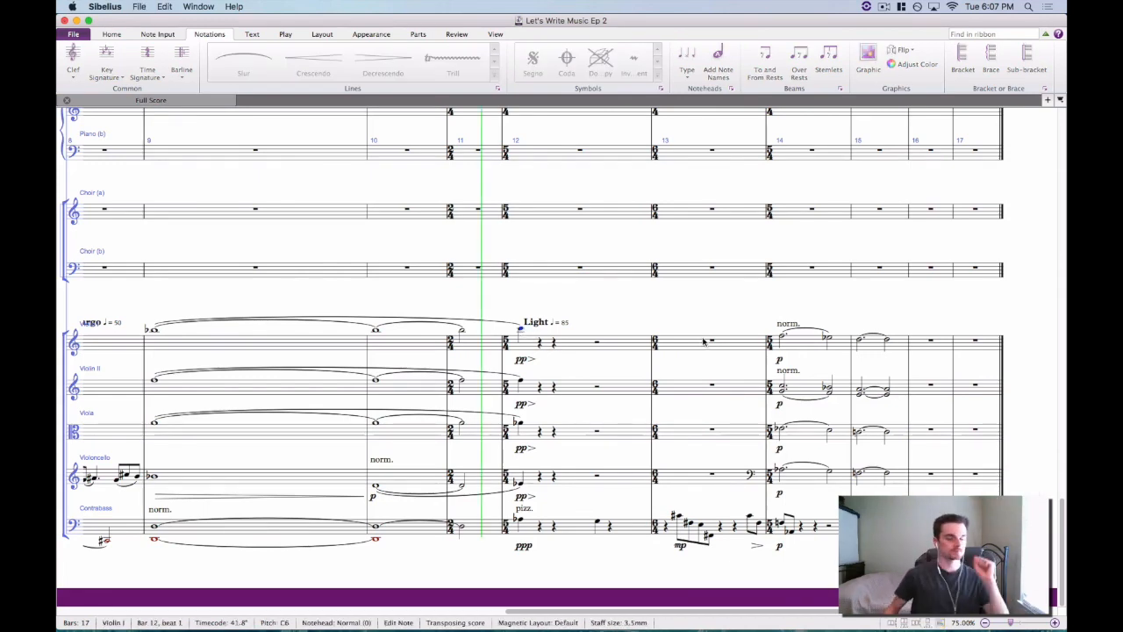
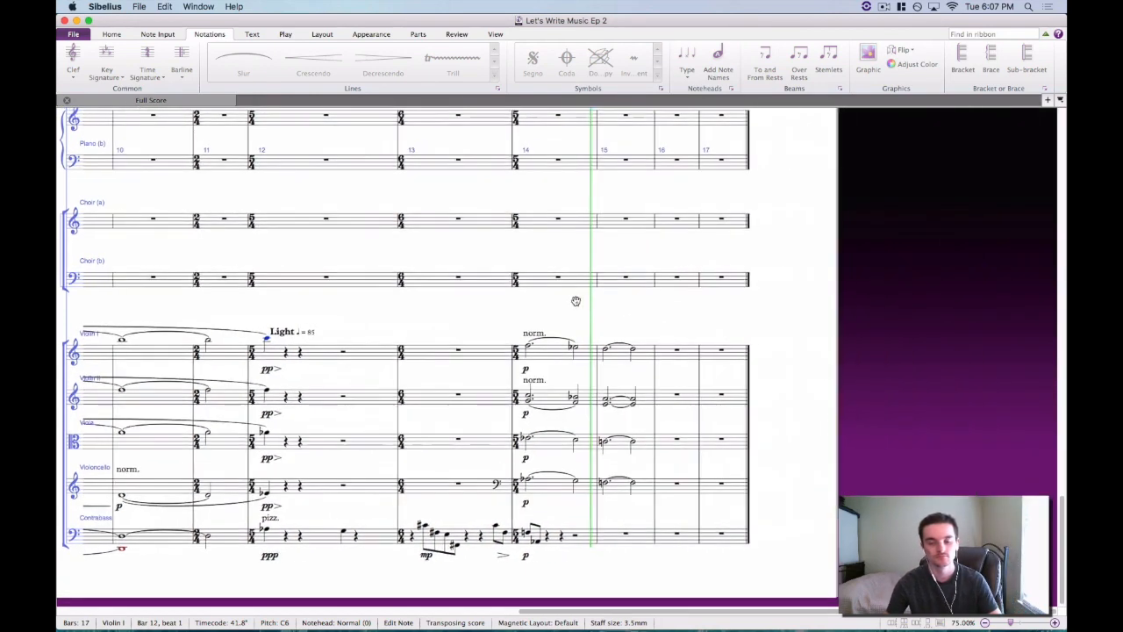
{"action": "key", "text": "space"}
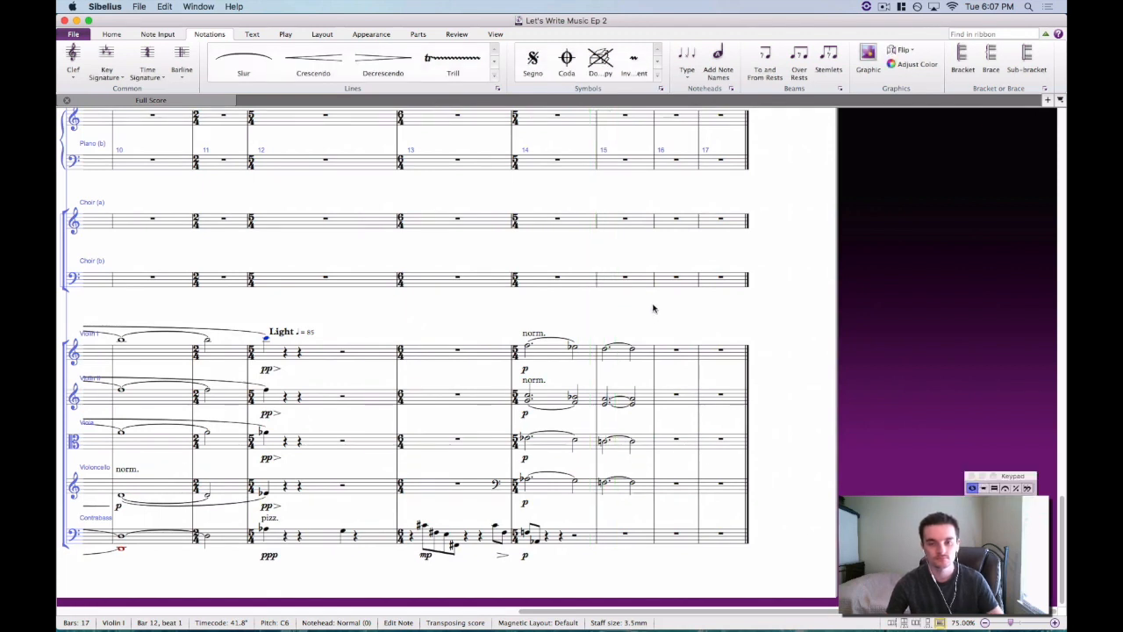
Change the dynamics at the start of bar 14 to pp in Violin I, Violin II, Viola and Violoncello.
{"action": "scroll", "coordinate": [507, 341], "scroll_direction": "down", "scroll_amount": 1}
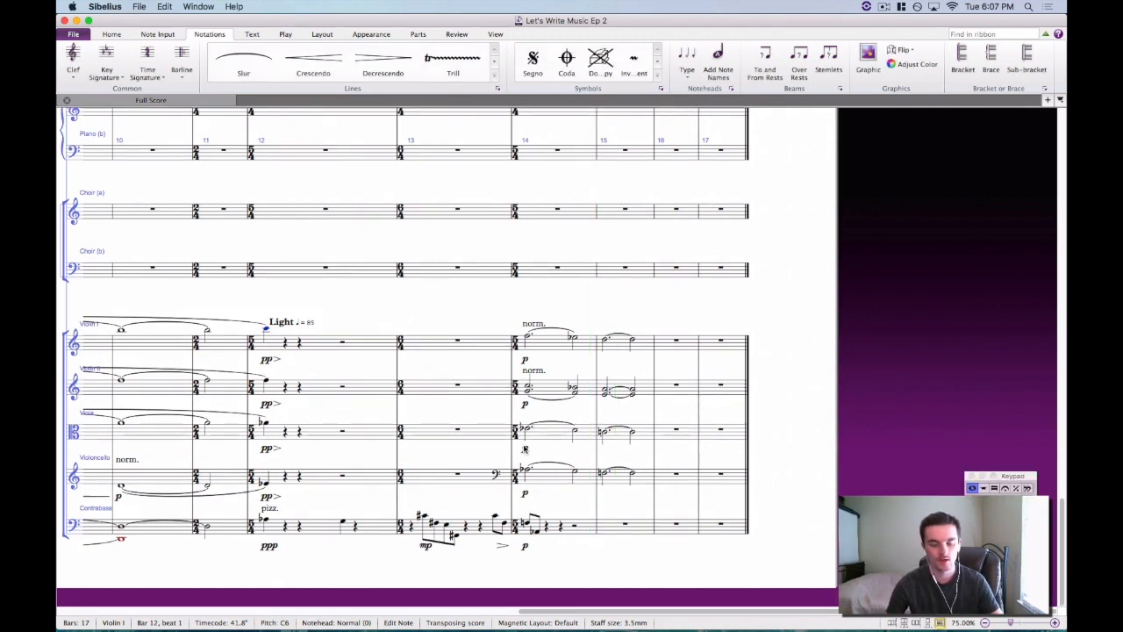
{"action": "key", "text": "Escape"}
{"action": "double_click", "coordinate": [529, 359]}
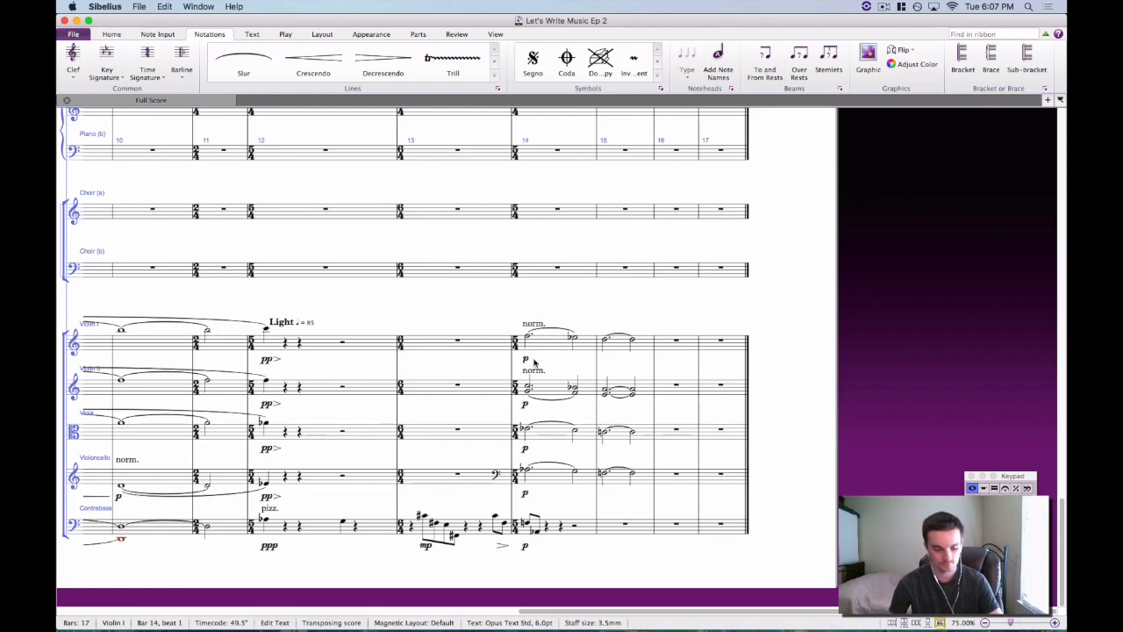
{"action": "double_click", "coordinate": [525, 404]}
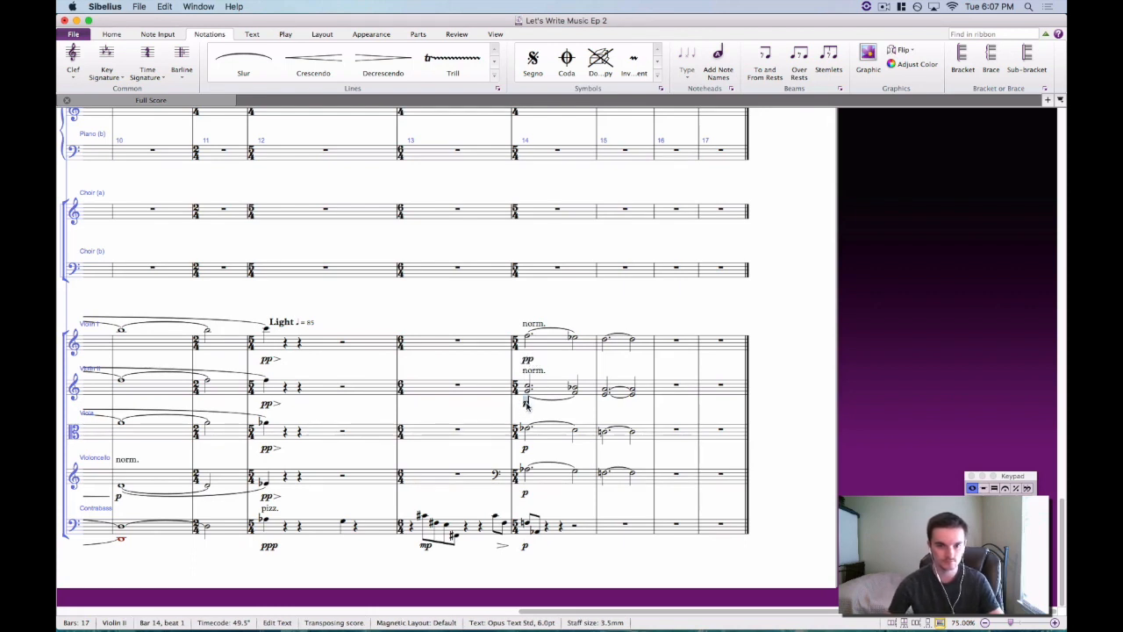
{"action": "left_click", "coordinate": [540, 410]}
{"action": "double_click", "coordinate": [527, 406]}
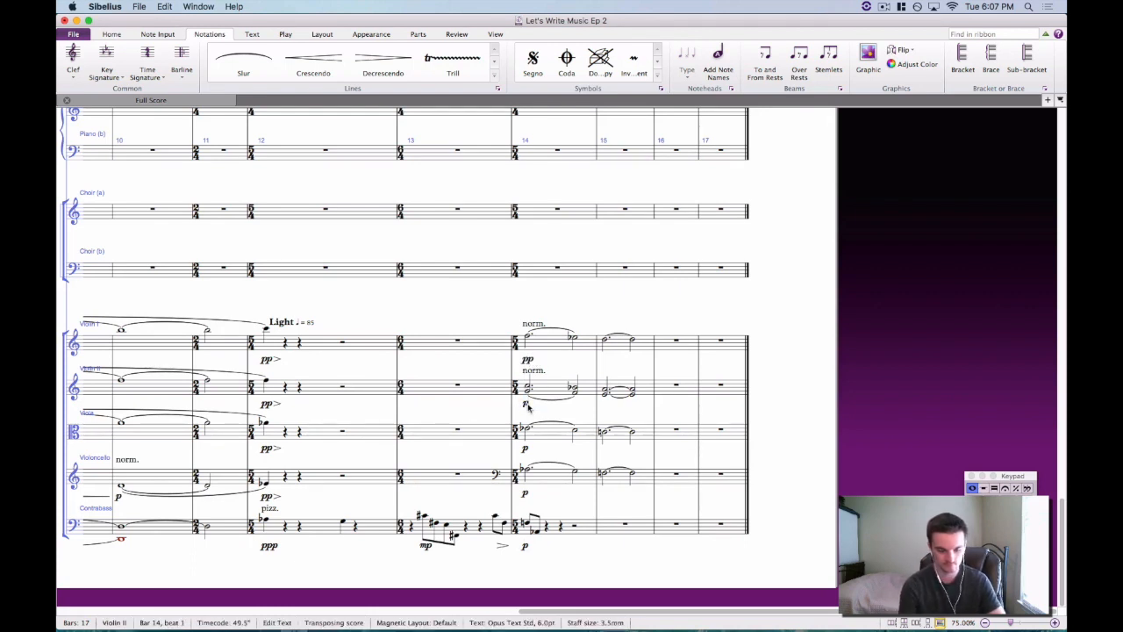
{"action": "type", "text": "p"}
{"action": "double_click", "coordinate": [528, 450]}
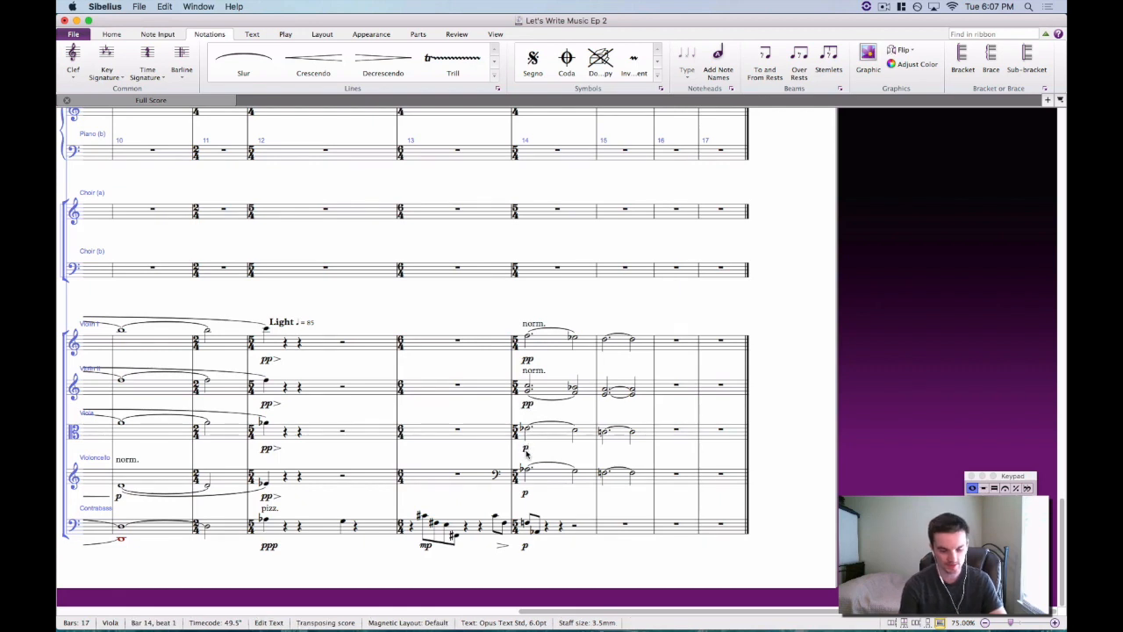
{"action": "double_click", "coordinate": [527, 495]}
{"action": "type", "text": "p"}
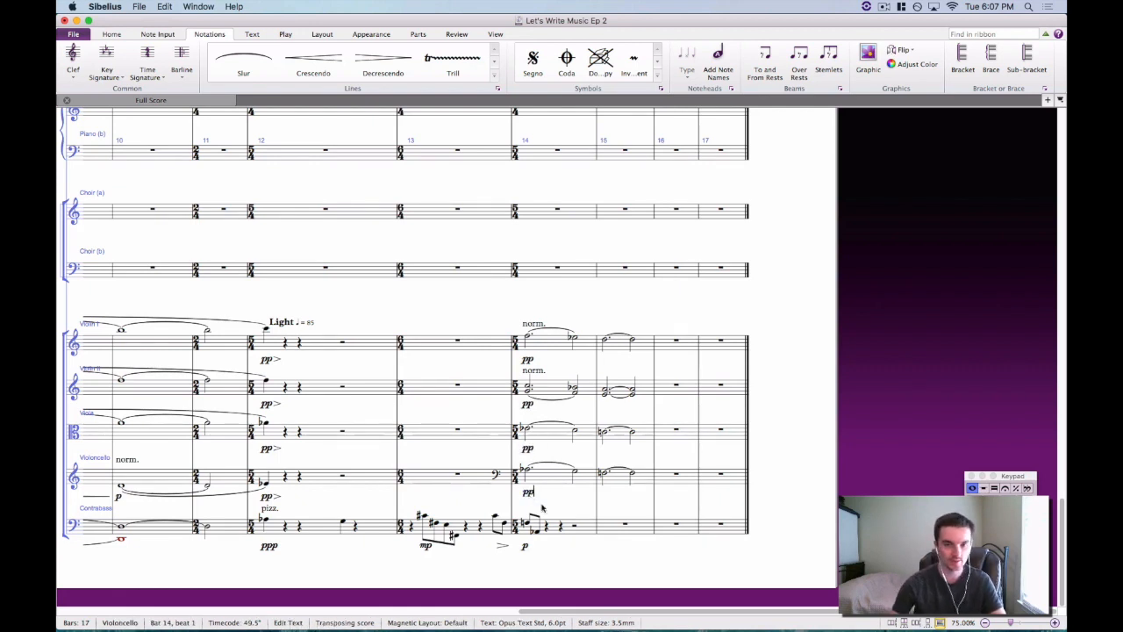
Try pp as the Contrabass dynamic at the start of bar 14 and restore the p.
{"action": "double_click", "coordinate": [528, 547]}
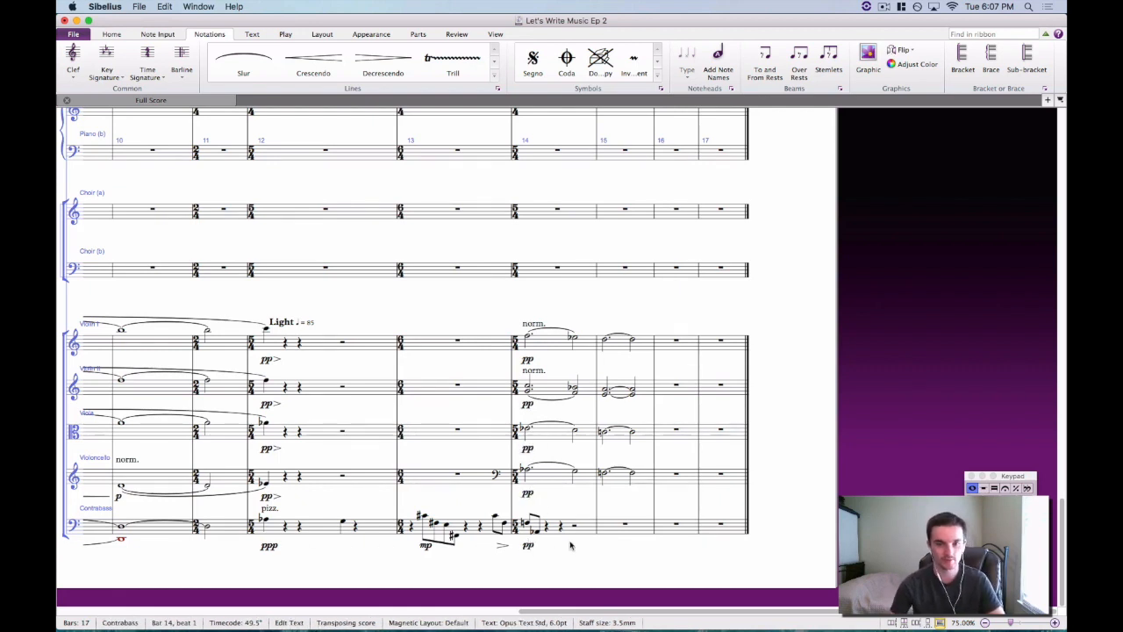
{"action": "left_click", "coordinate": [570, 545]}
{"action": "left_click", "coordinate": [555, 481]}
{"action": "left_click", "coordinate": [529, 552]}
{"action": "double_click", "coordinate": [528, 547]}
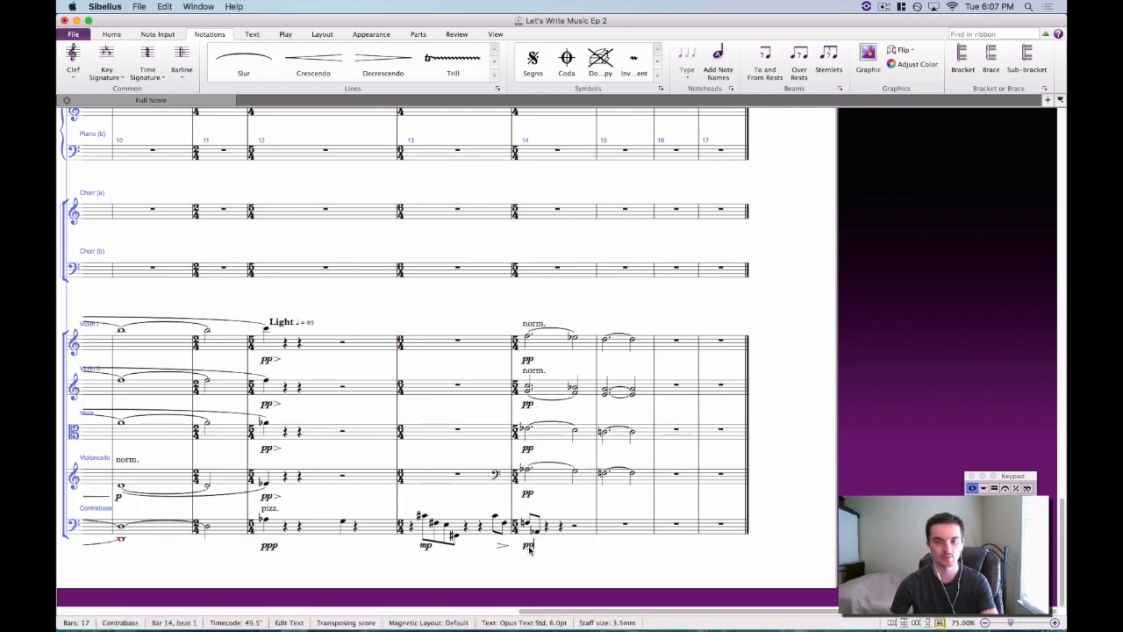
{"action": "key", "text": "Escape"}
{"action": "key", "text": "Escape"}
Add crescendo hairpins across bar 14 in the Violoncello, Viola, Violin II and Violin I.
{"action": "left_click", "coordinate": [554, 477]}
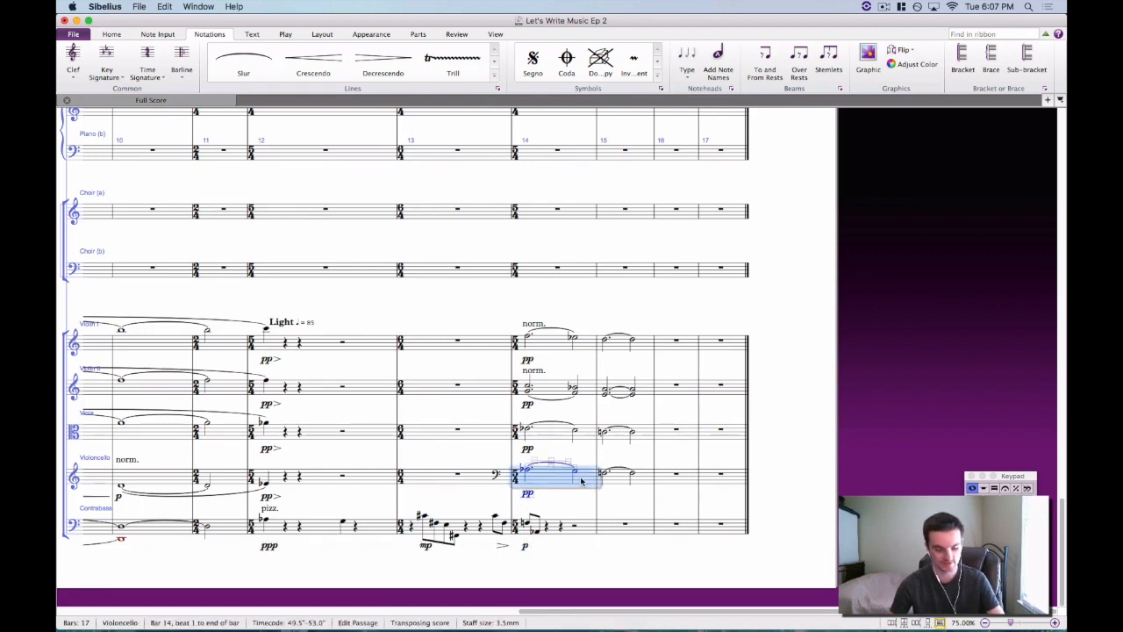
{"action": "key", "text": "h"}
{"action": "left_click", "coordinate": [560, 432]}
{"action": "key", "text": "h"}
{"action": "left_click", "coordinate": [554, 388]}
{"action": "key", "text": "h"}
{"action": "left_click", "coordinate": [548, 345]}
{"action": "key", "text": "h"}
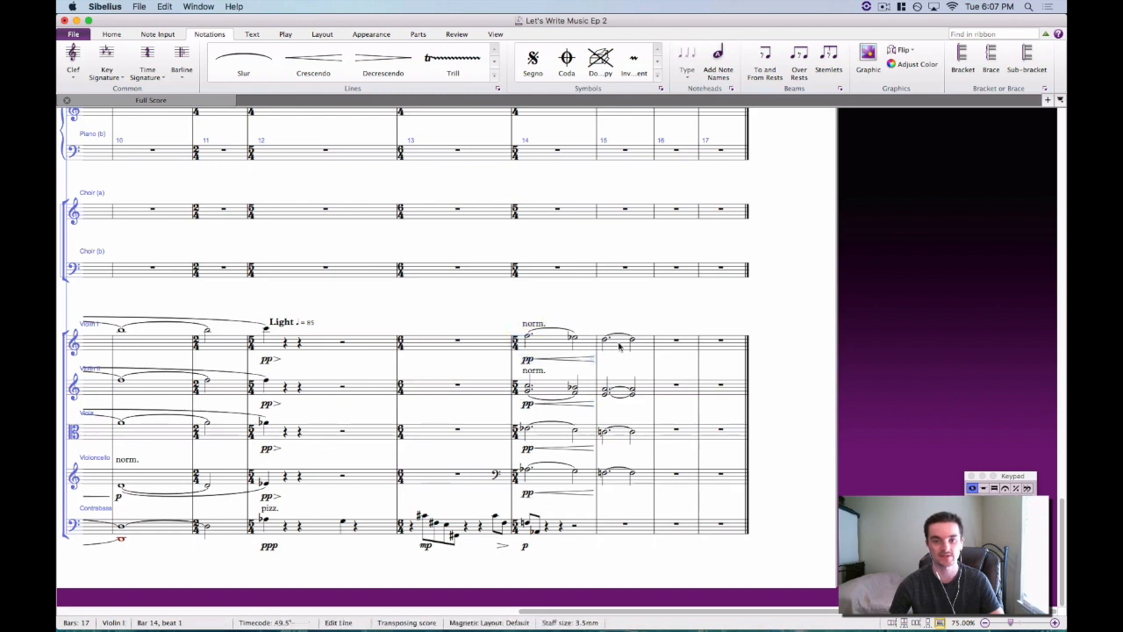
Add an mp dynamic at the start of bar 15 in Violin I, followed by a diminuendo across the bar.
{"action": "left_click", "coordinate": [604, 340]}
{"action": "key", "text": "super+e"}
{"action": "key", "text": "super+m"}
{"action": "key", "text": "super+p"}
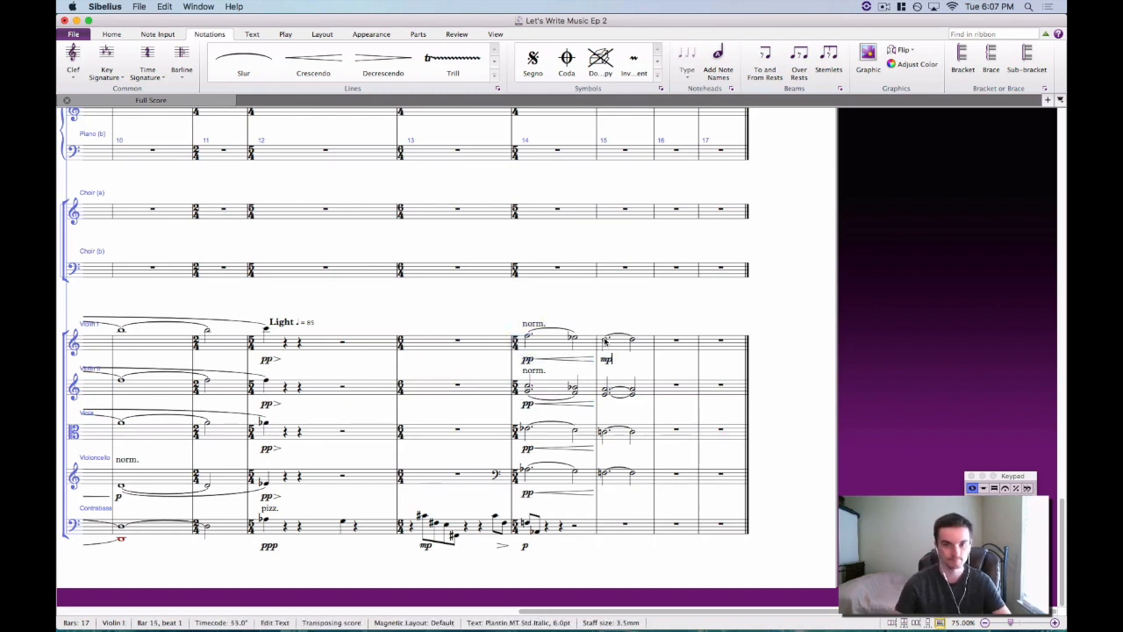
{"action": "left_click", "coordinate": [650, 370]}
{"action": "left_click", "coordinate": [622, 346]}
{"action": "key", "text": "shift+h"}
Copy the bar 15 mp and diminuendo from Violin I to Violin II, Viola and Violoncello, and save the score.
{"action": "left_click", "coordinate": [606, 361]}
{"action": "left_click", "coordinate": [626, 359], "text": "super"}
{"action": "key", "text": "super+c"}
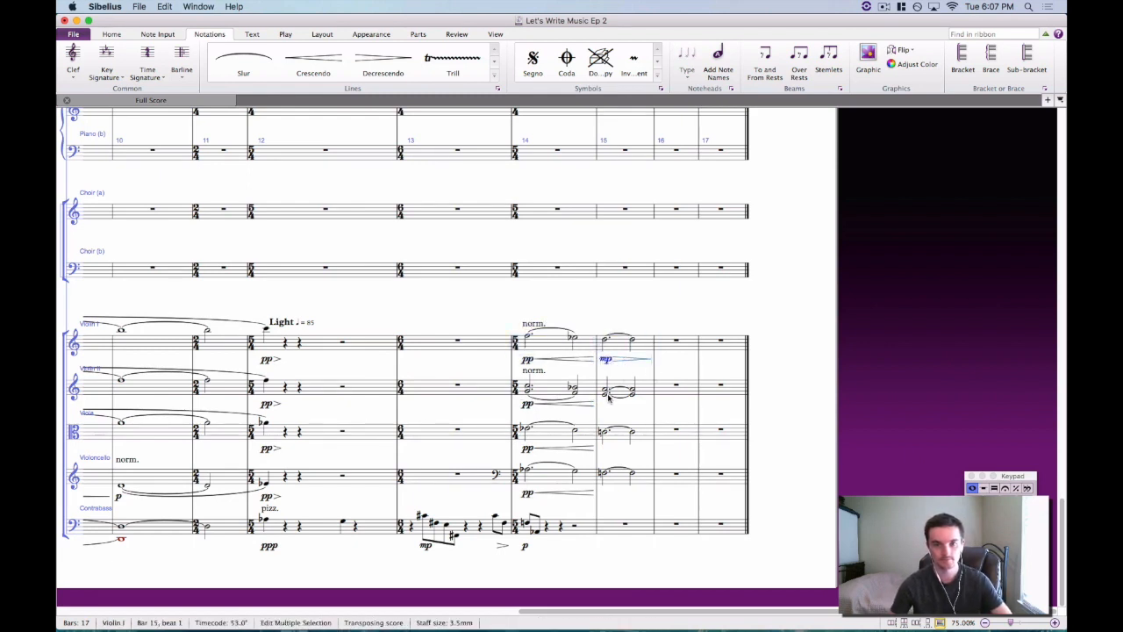
{"action": "left_click", "coordinate": [607, 395]}
{"action": "key", "text": "super+v"}
{"action": "left_click", "coordinate": [605, 431]}
{"action": "key", "text": "super+v"}
{"action": "left_click", "coordinate": [605, 474]}
{"action": "key", "text": "super+v"}
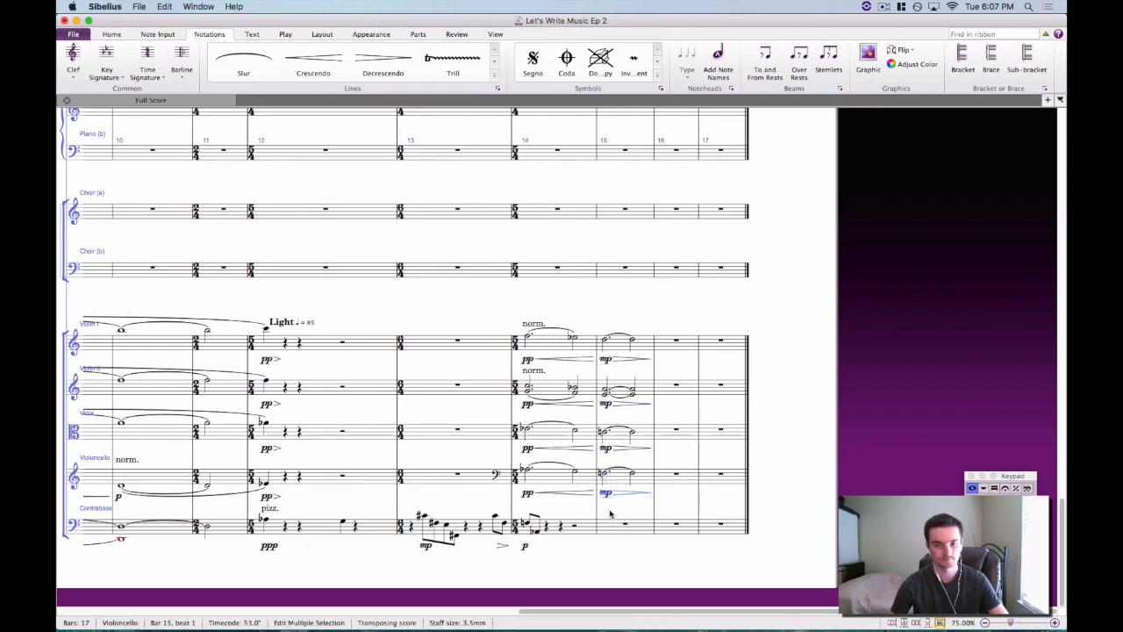
{"action": "key", "text": "Escape"}
{"action": "key", "text": "super+s"}
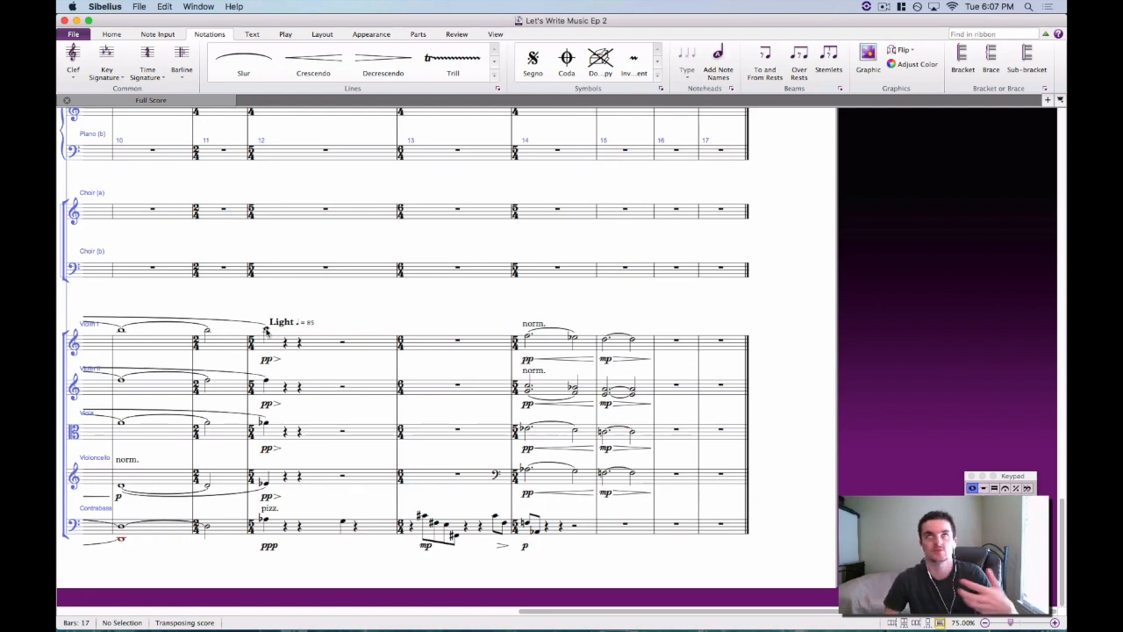
Play back the score from the Violin I note at the start of bar 12 into bar 14.
{"action": "left_click", "coordinate": [266, 329]}
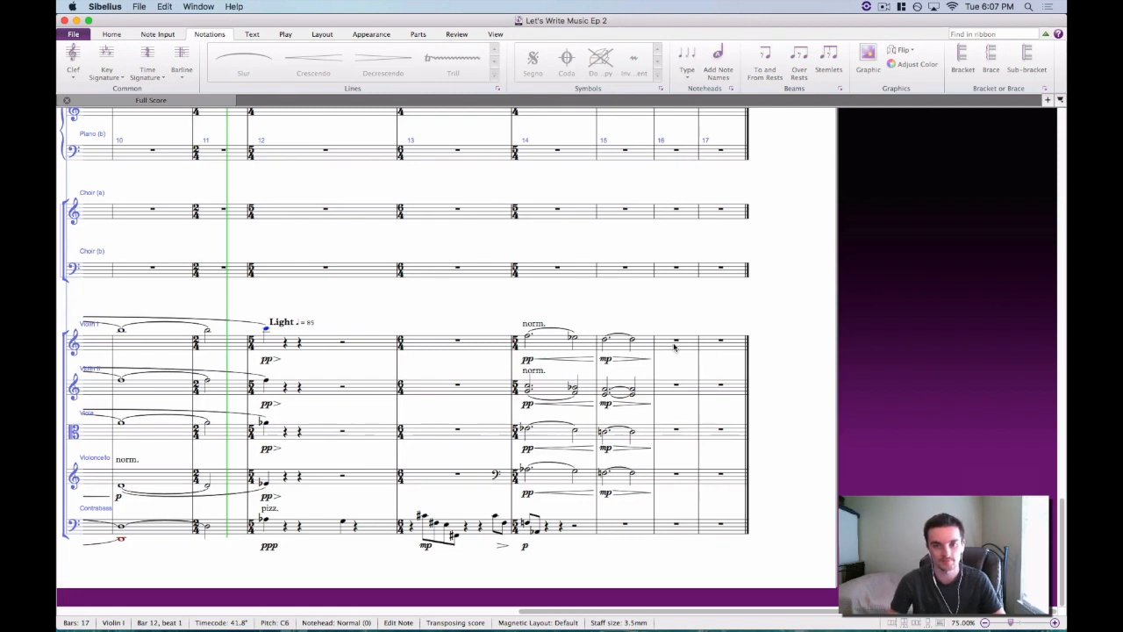
{"action": "left_click", "coordinate": [884, 7]}
{"action": "left_click", "coordinate": [884, 7]}
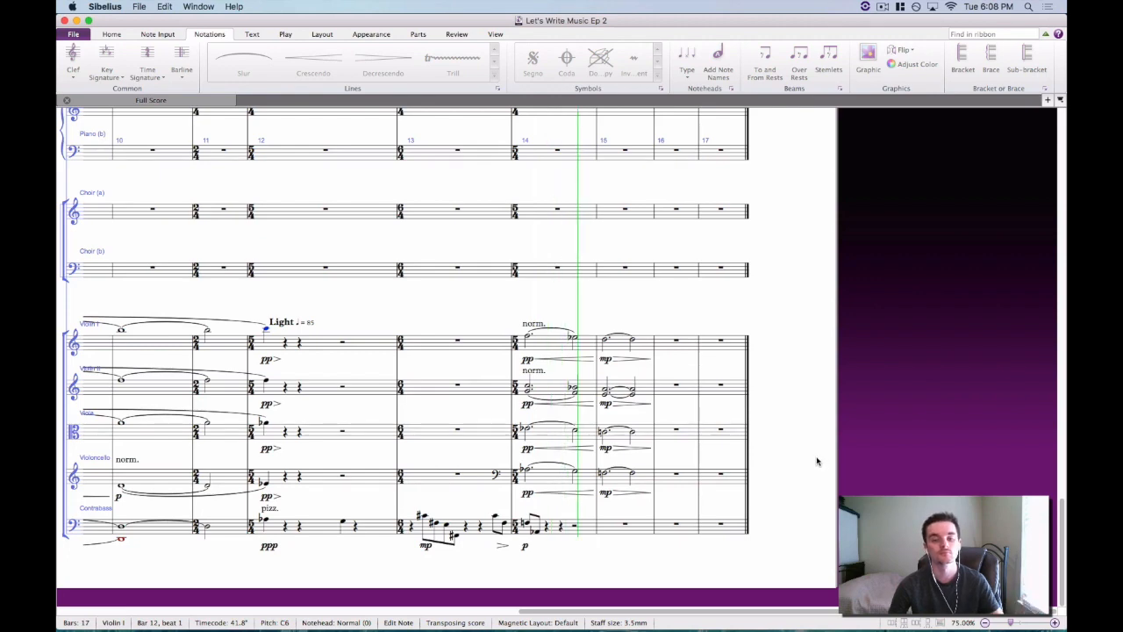
{"action": "key", "text": "space"}
Lengthen the bar 14 notes in Flute, Alto Flute, Clarinet in Bb and Bassoon to dotted half notes.
{"action": "scroll", "coordinate": [698, 373], "scroll_direction": "up", "scroll_amount": 15}
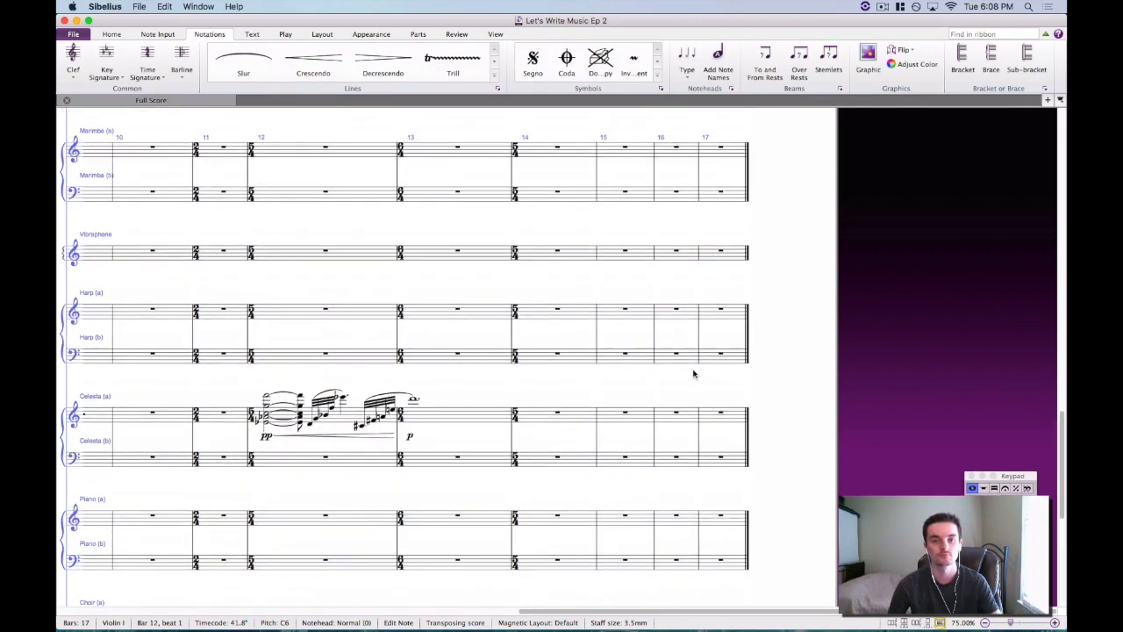
{"action": "scroll", "coordinate": [697, 377], "scroll_direction": "up", "scroll_amount": 15}
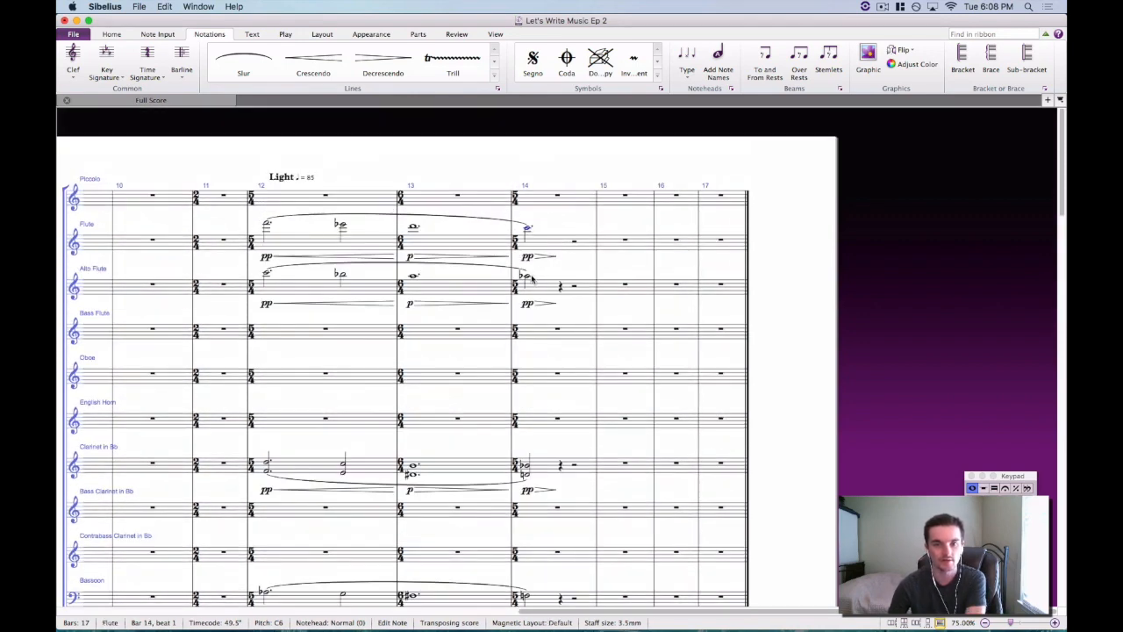
{"action": "left_click", "coordinate": [526, 278]}
{"action": "scroll", "coordinate": [529, 294], "scroll_direction": "down", "scroll_amount": 5}
{"action": "left_click", "coordinate": [527, 287]}
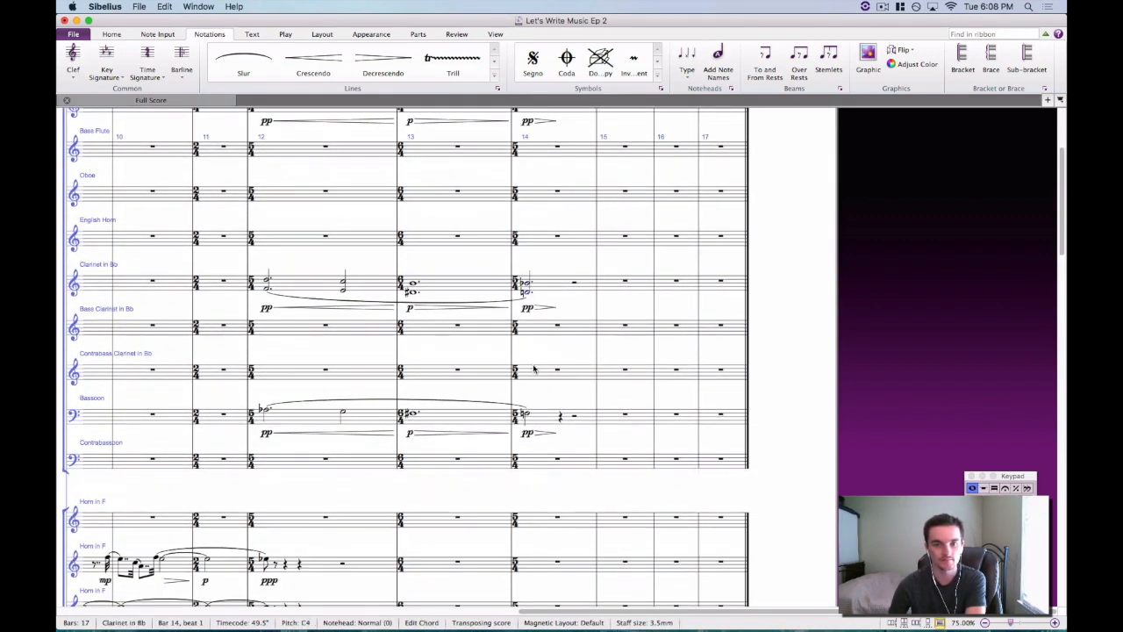
{"action": "left_click", "coordinate": [526, 415]}
{"action": "key", "text": "period"}
{"action": "key", "text": "Escape"}
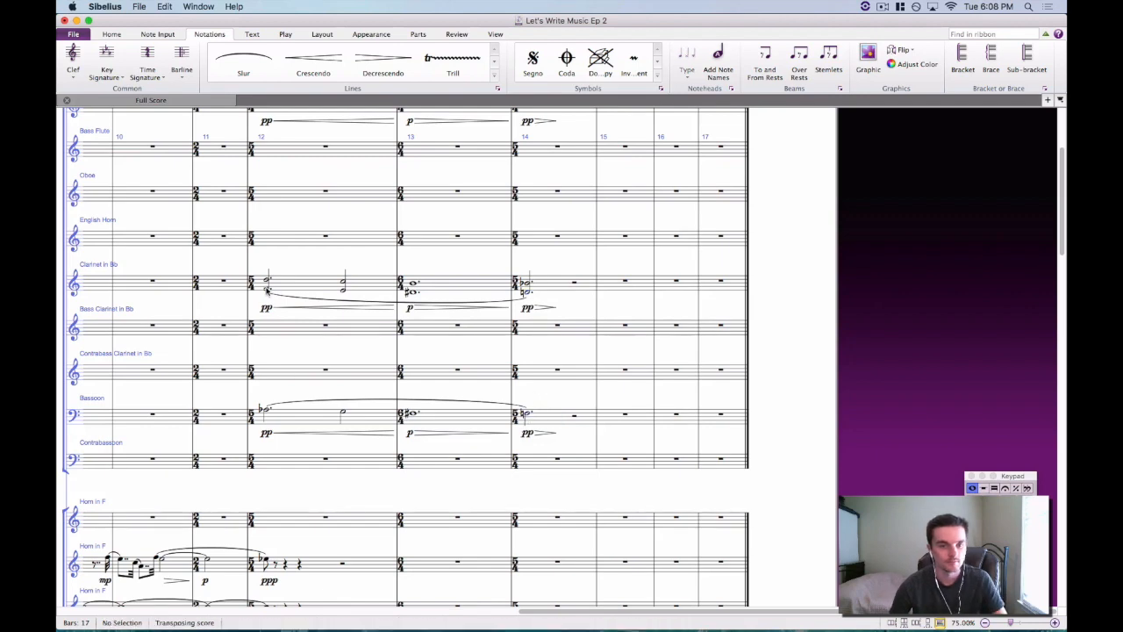
Play back from the Clarinet in Bb chord at the start of bar 12 into bar 15, following the score down to the strings.
{"action": "left_click", "coordinate": [268, 281]}
{"action": "key", "text": "p"}
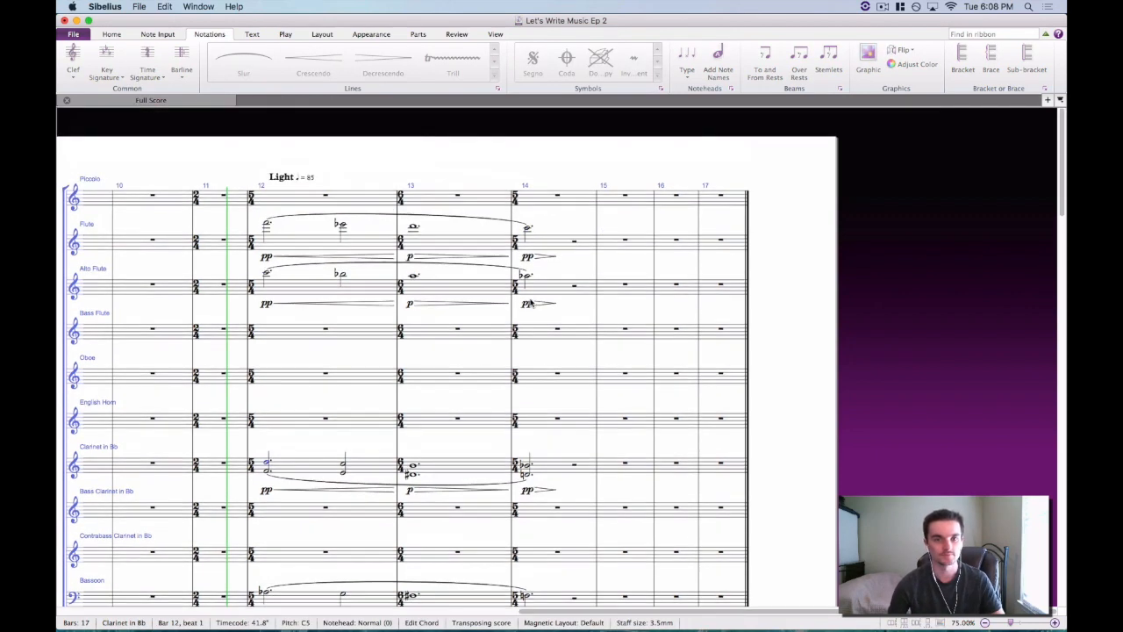
{"action": "scroll", "coordinate": [628, 324], "scroll_direction": "down", "scroll_amount": 20}
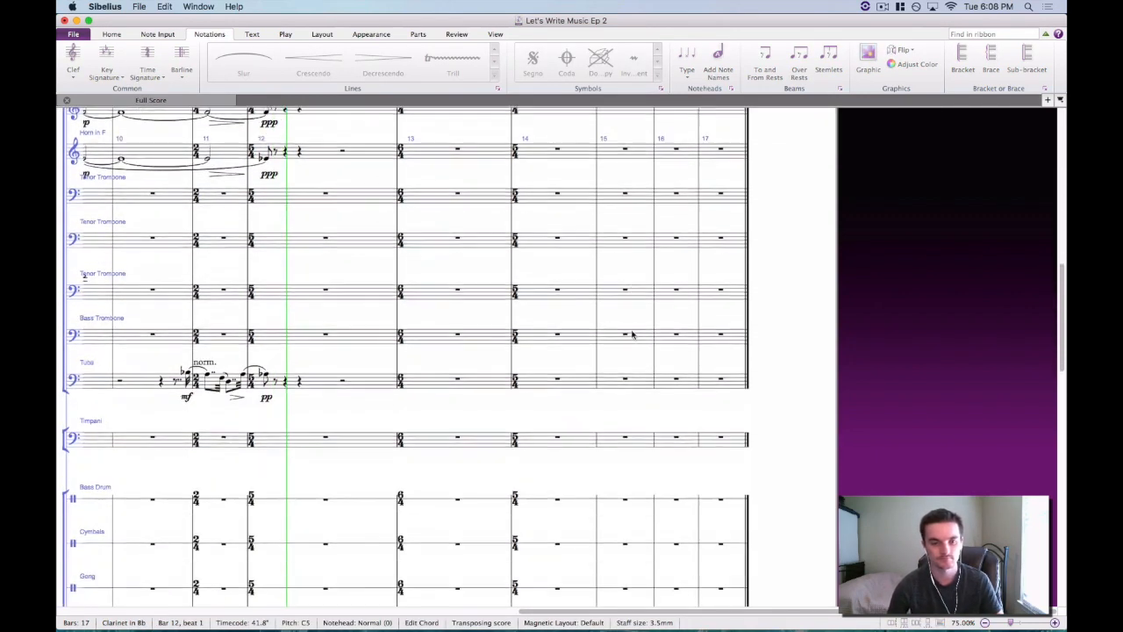
{"action": "scroll", "coordinate": [631, 332], "scroll_direction": "down", "scroll_amount": 15}
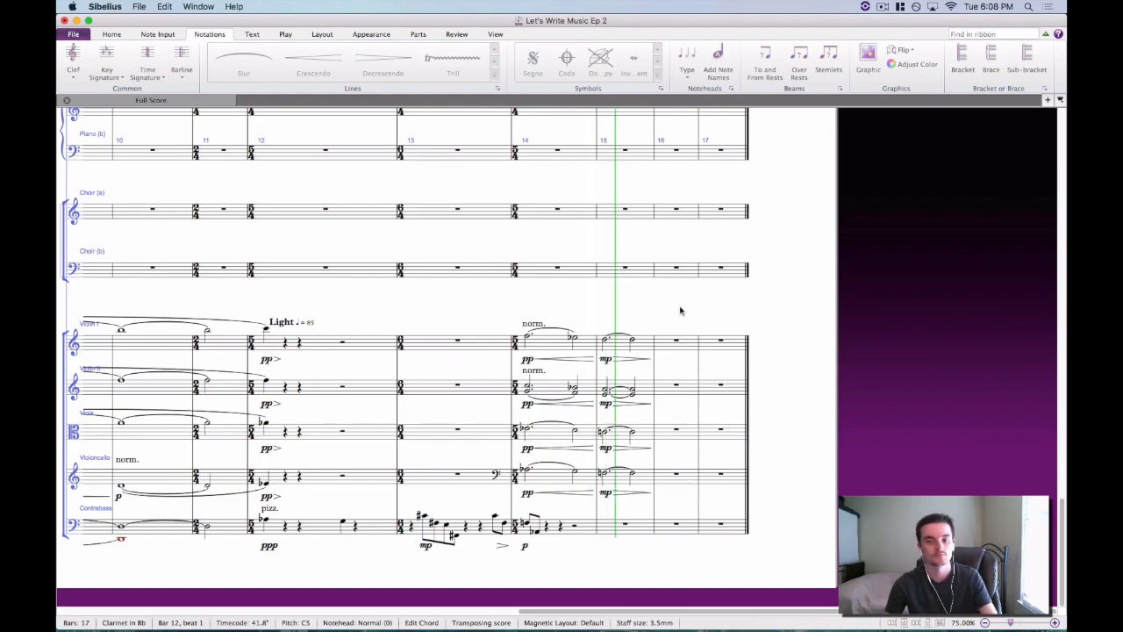
{"action": "key", "text": "space"}
Raise the first bar 15 note by a half step in Viola to C#4 and in Violoncello to F#3.
{"action": "scroll", "coordinate": [680, 310], "scroll_direction": "down", "scroll_amount": 10}
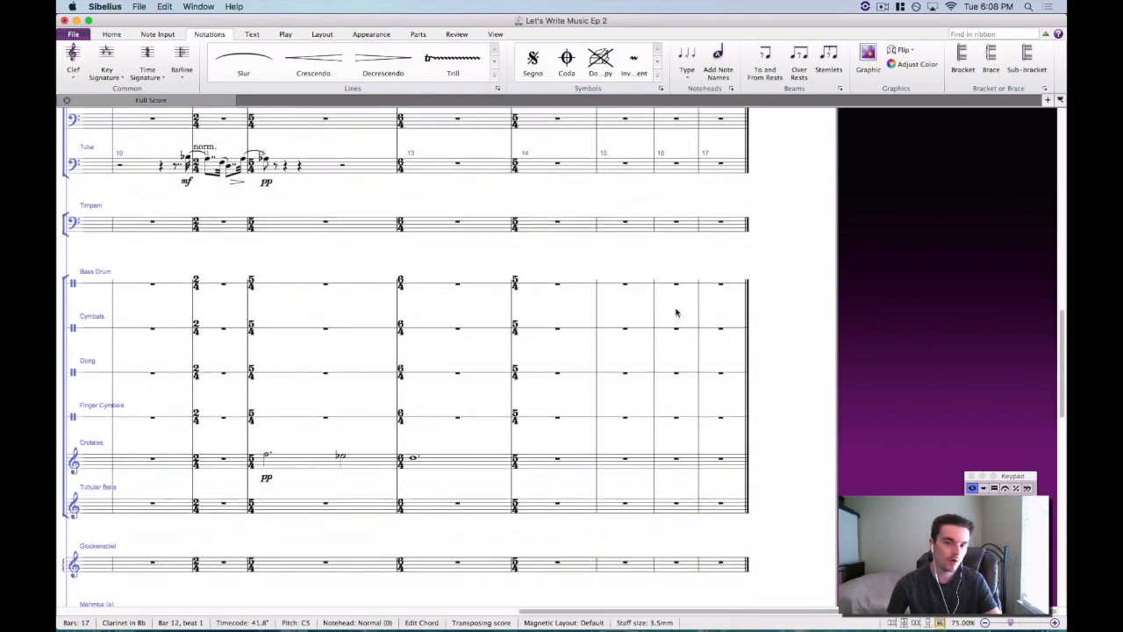
{"action": "scroll", "coordinate": [676, 313], "scroll_direction": "down", "scroll_amount": 10}
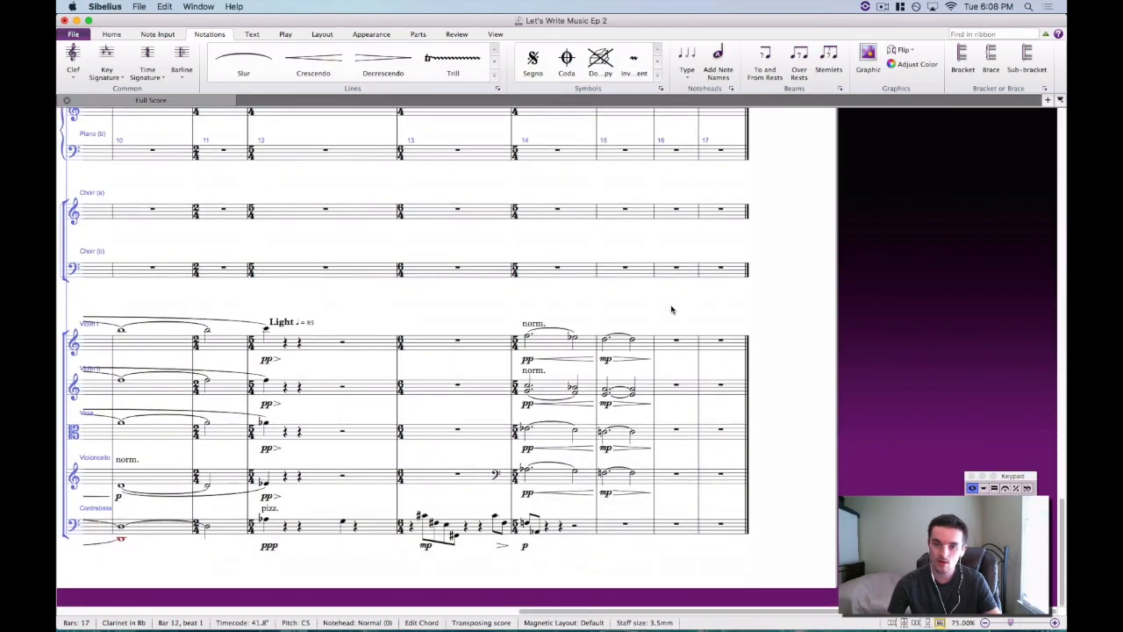
{"action": "key", "text": "Escape"}
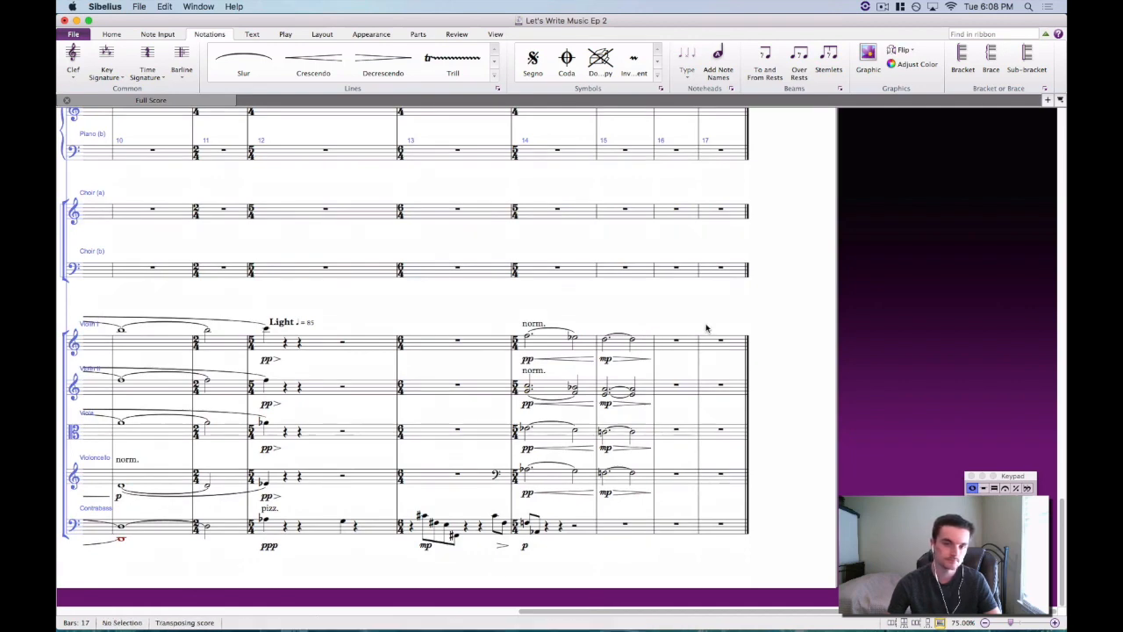
{"action": "left_click_drag", "start_coordinate": [706, 328], "coordinate": [680, 296]}
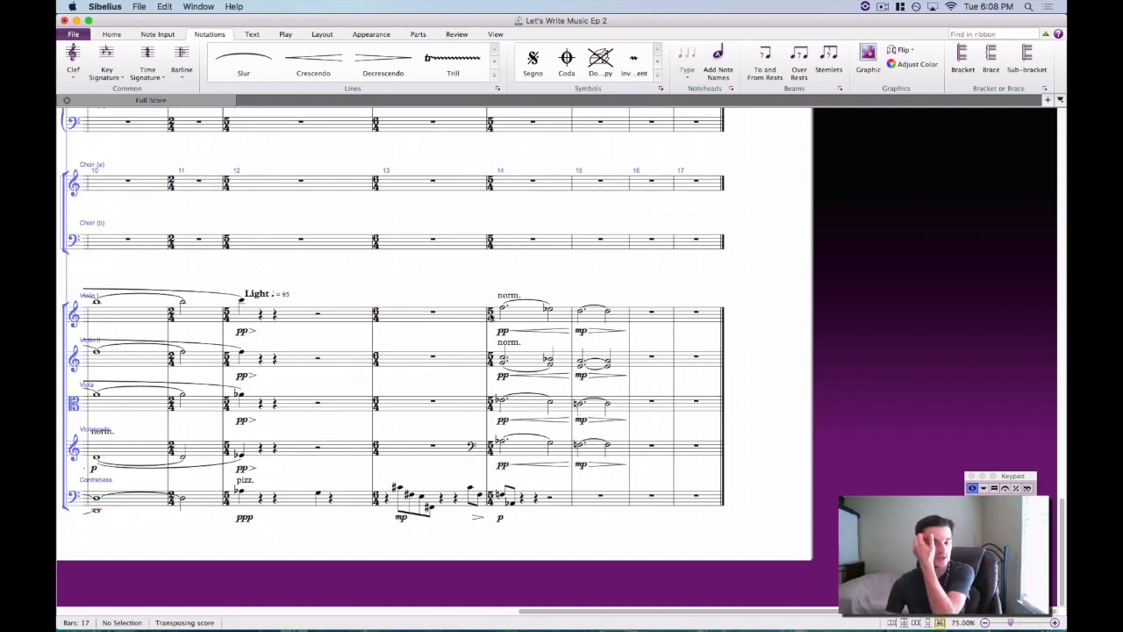
{"action": "left_click", "coordinate": [580, 405]}
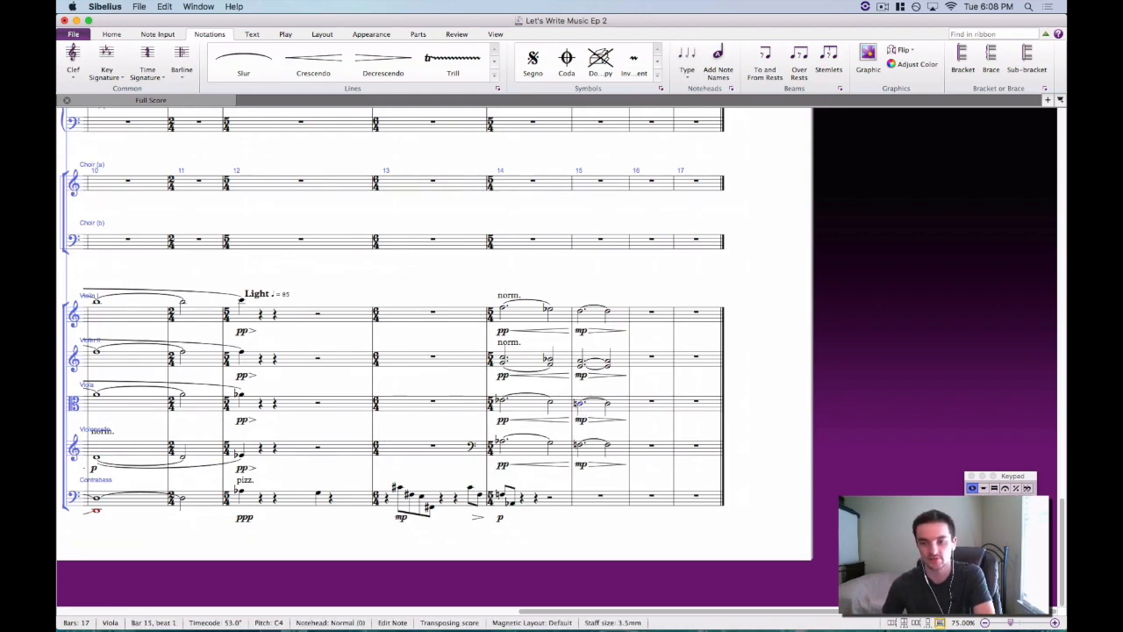
{"action": "key", "text": "Up"}
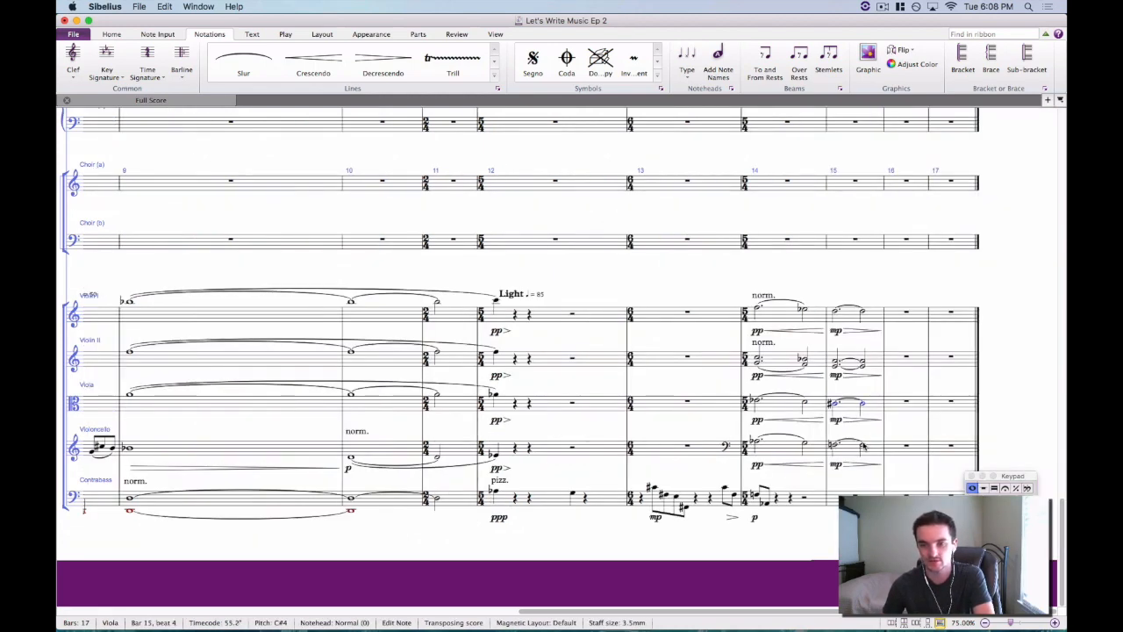
{"action": "key", "text": "alt+Down"}
{"action": "key", "text": "Up"}
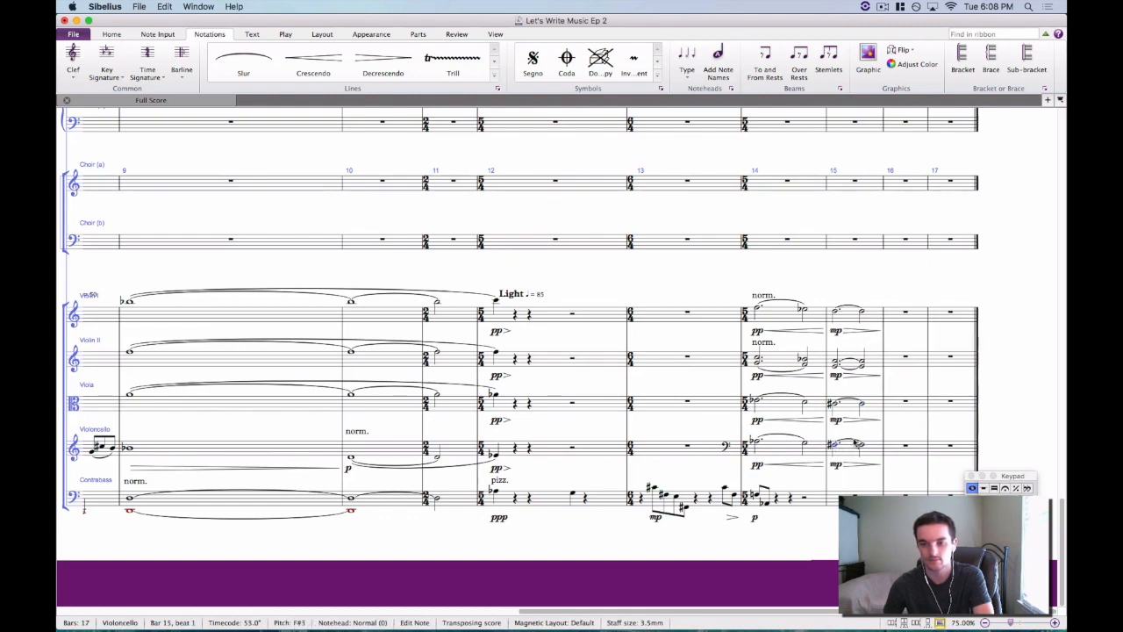
{"action": "left_click", "coordinate": [860, 448]}
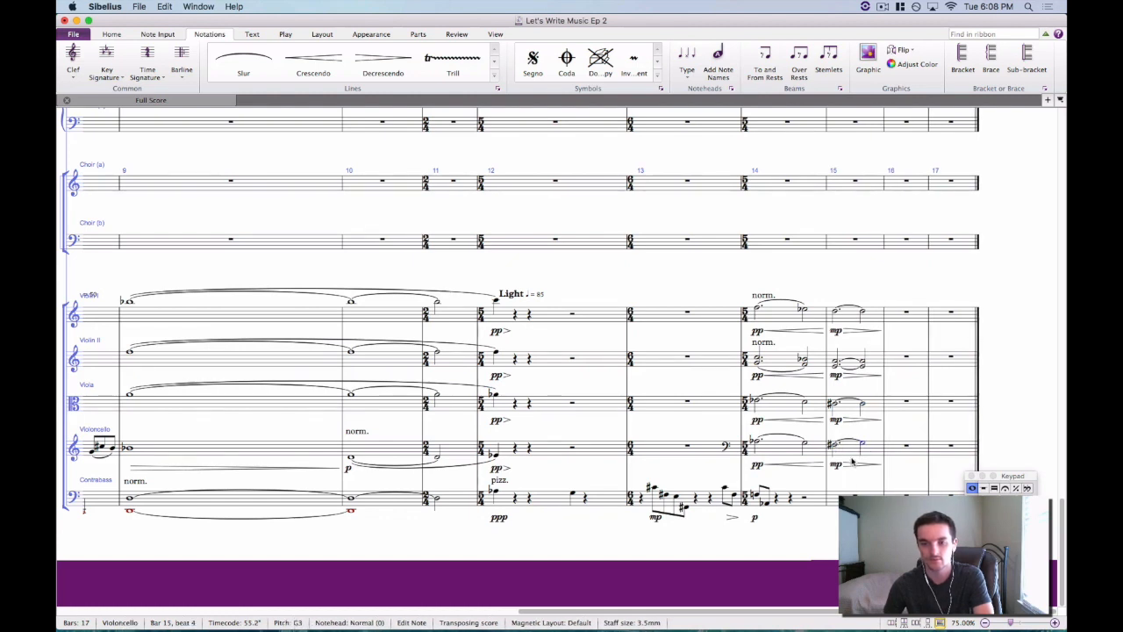
Play back the strings from the start of bar 12 to check the altered bar 15 harmony.
{"action": "left_click", "coordinate": [495, 303]}
{"action": "key", "text": "space"}
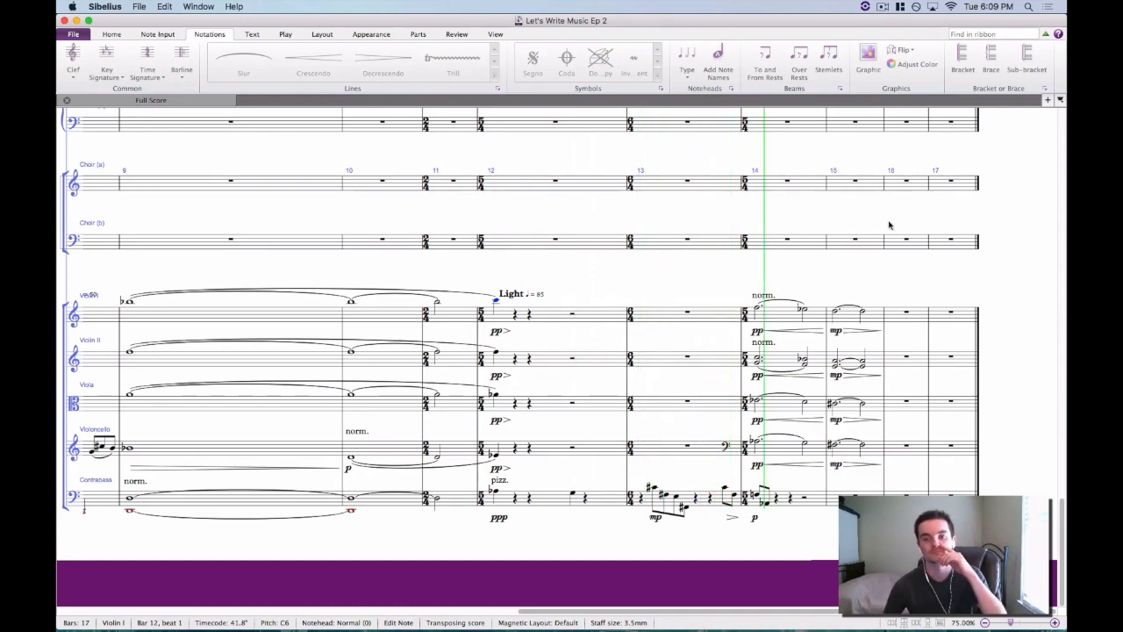
{"action": "left_click_drag", "start_coordinate": [877, 274], "coordinate": [729, 286]}
{"action": "key", "text": "space"}
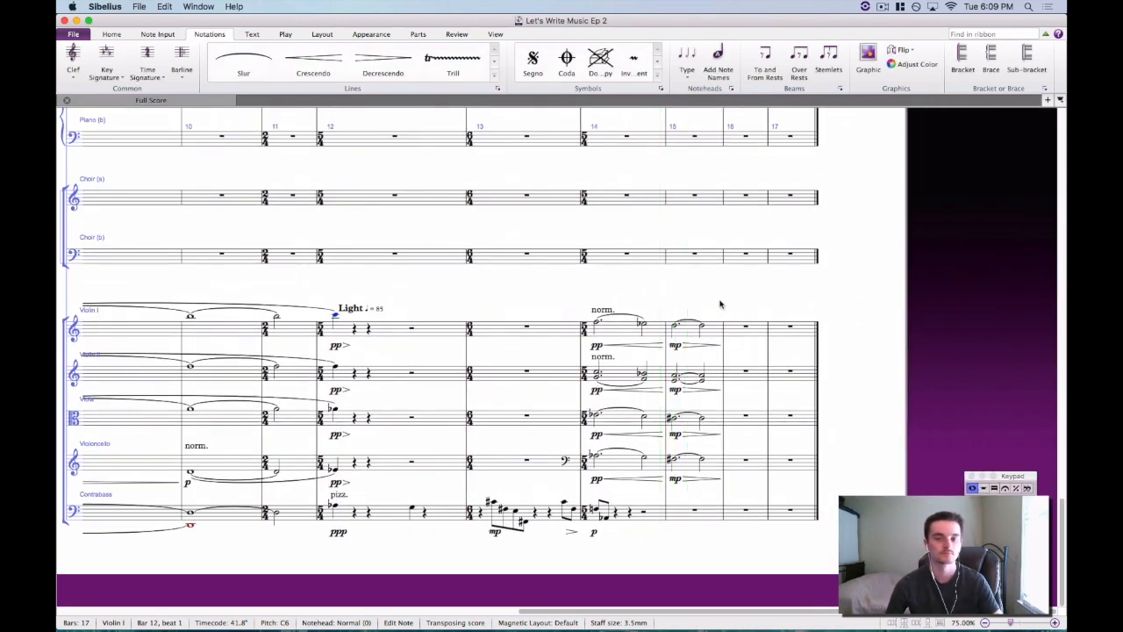
{"action": "key", "text": "Escape"}
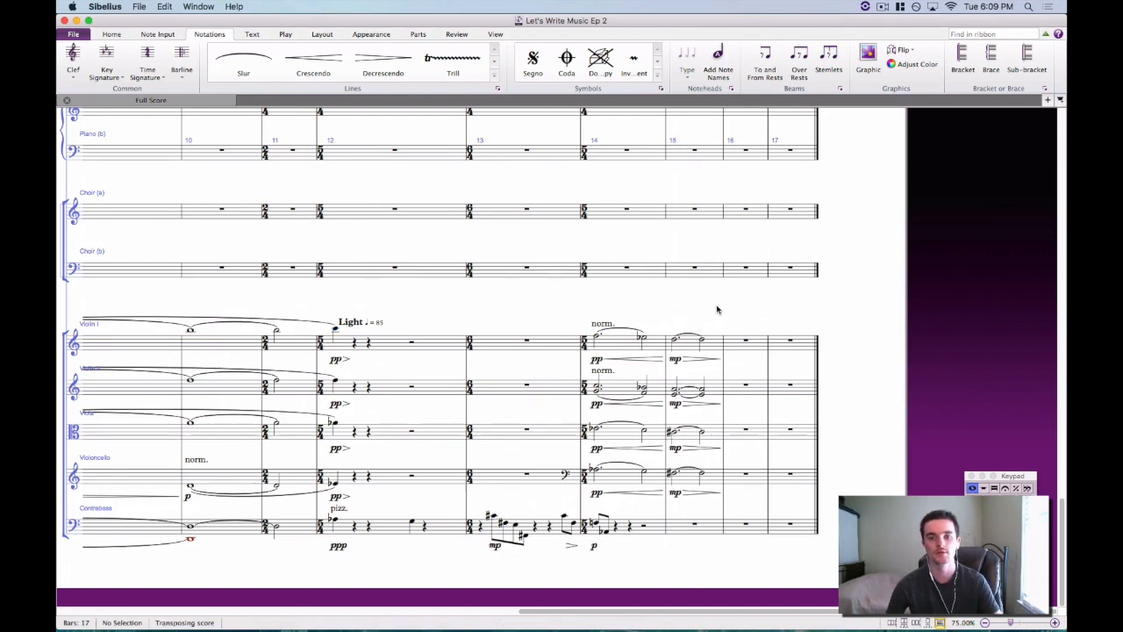
{"action": "scroll", "coordinate": [714, 301], "scroll_direction": "down", "scroll_amount": 3}
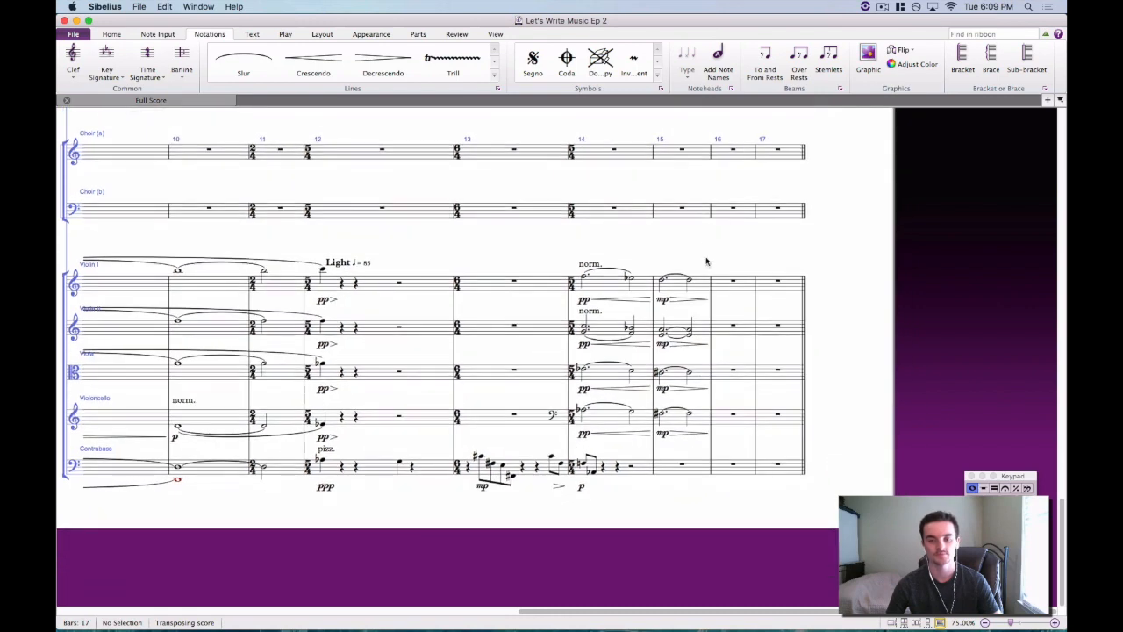
{"action": "left_click", "coordinate": [612, 286]}
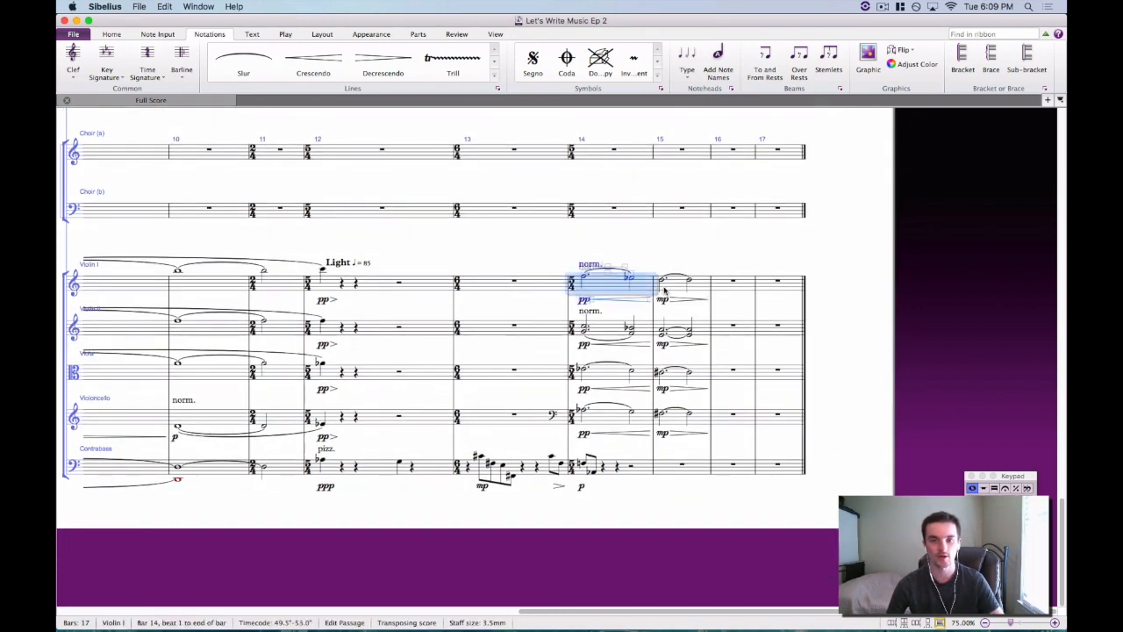
{"action": "left_click", "coordinate": [678, 373], "text": "shift"}
{"action": "left_click", "coordinate": [670, 418], "text": "shift"}
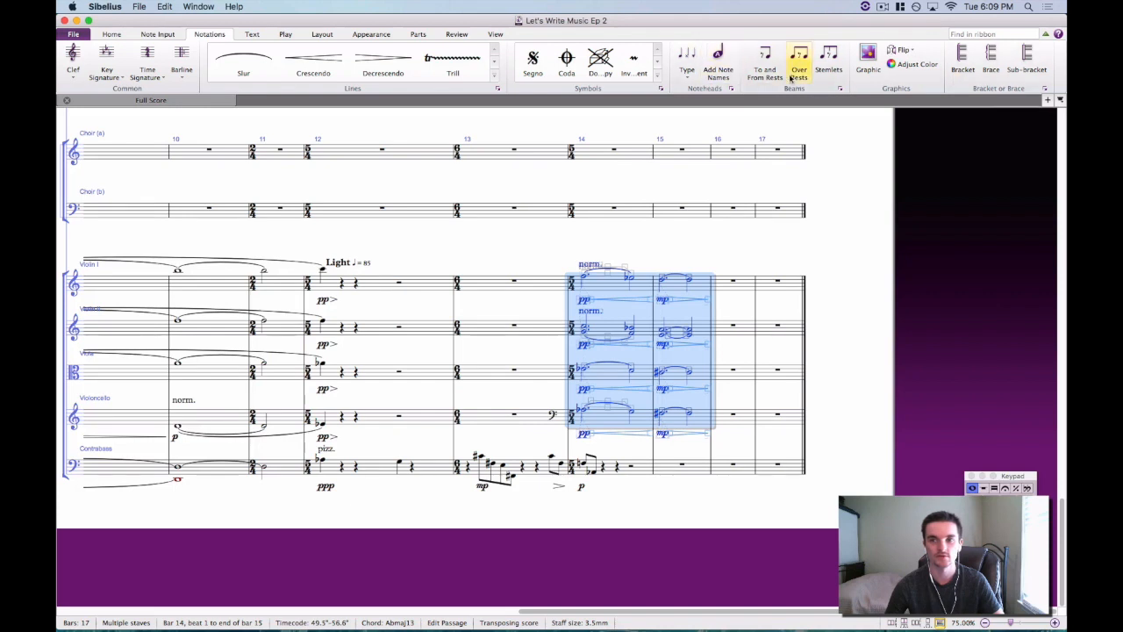
{"action": "left_click", "coordinate": [554, 230]}
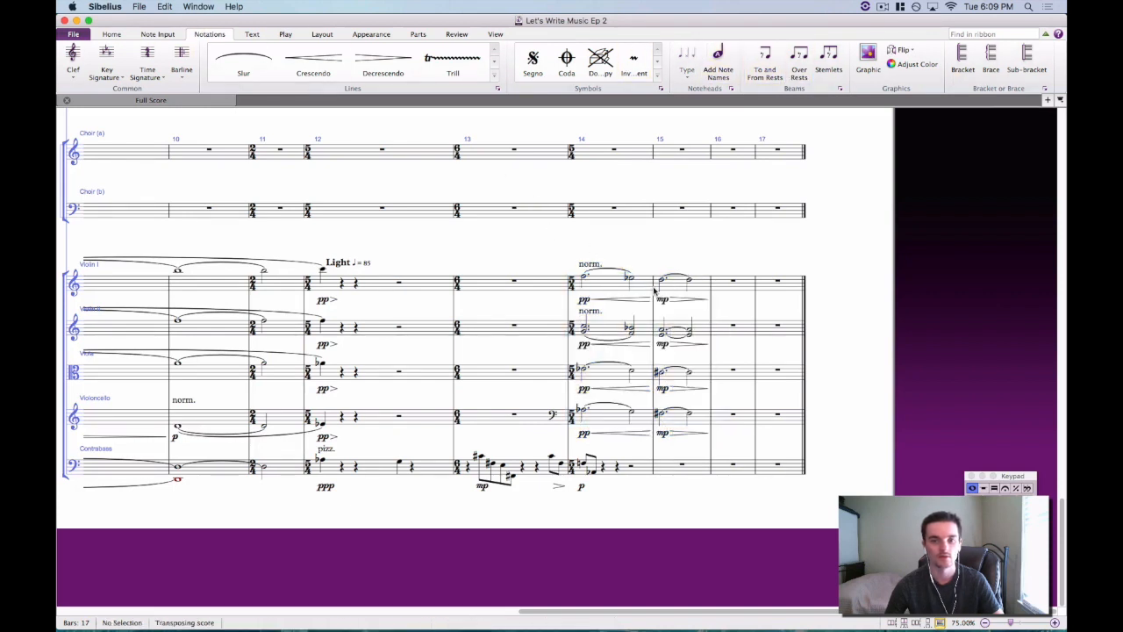
{"action": "left_click", "coordinate": [616, 288]}
{"action": "left_click", "coordinate": [584, 369]}
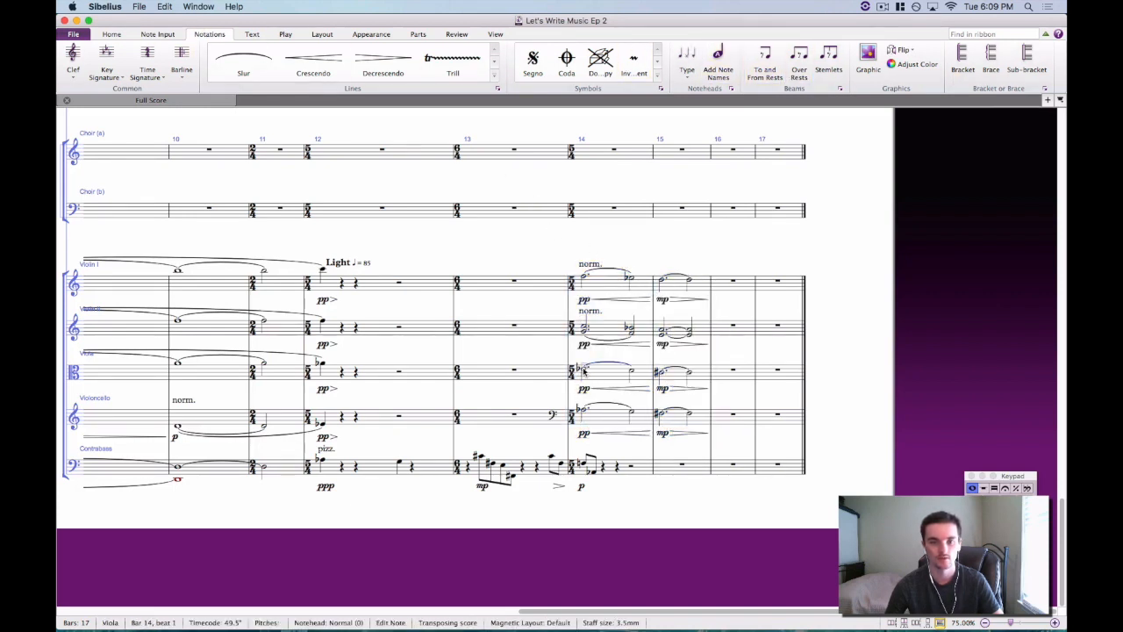
{"action": "left_click", "coordinate": [606, 373]}
Reduce bars 14–15 of Violin I and Violin II onto the existing Choir (a) staff and delete the copied norm. text.
{"action": "left_click", "coordinate": [616, 288]}
{"action": "left_click", "coordinate": [683, 332], "text": "shift"}
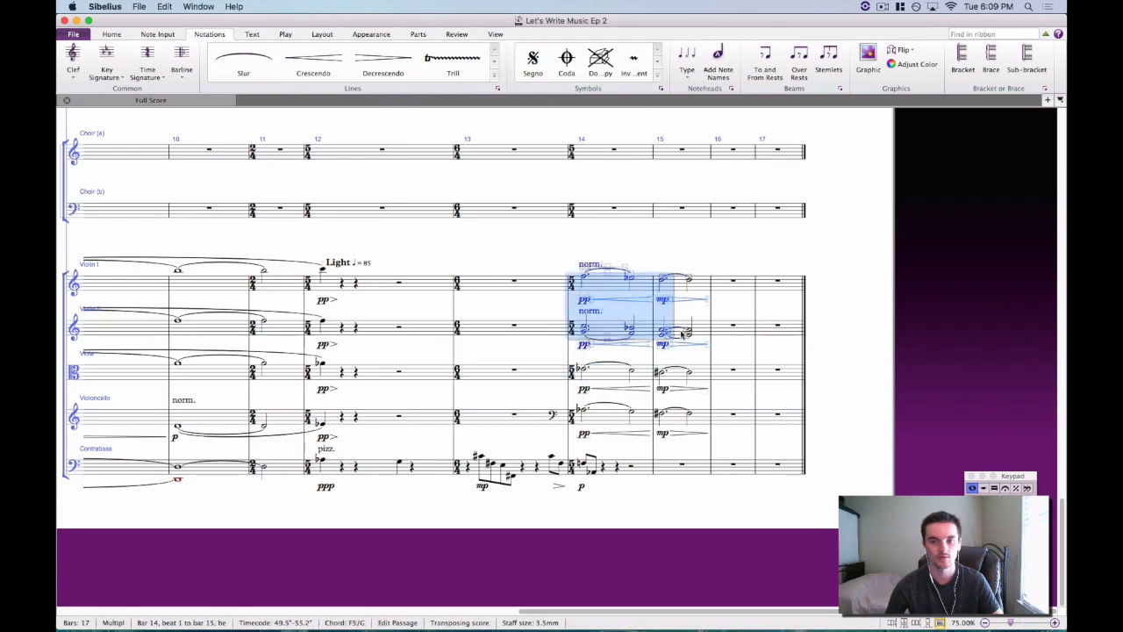
{"action": "left_click", "coordinate": [148, 37]}
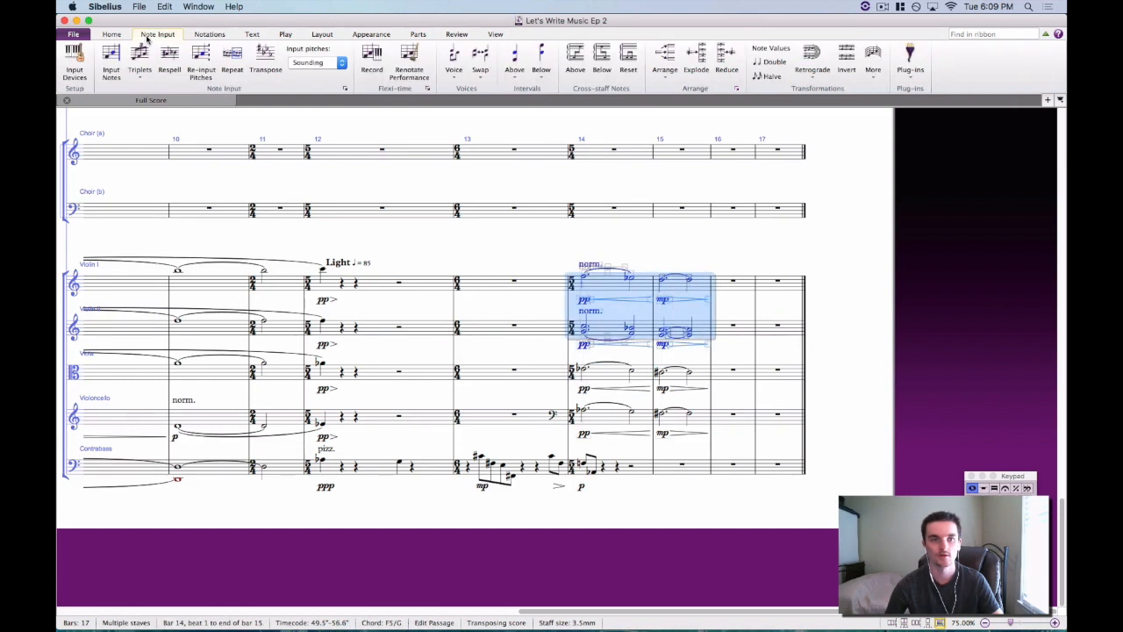
{"action": "left_click", "coordinate": [724, 66]}
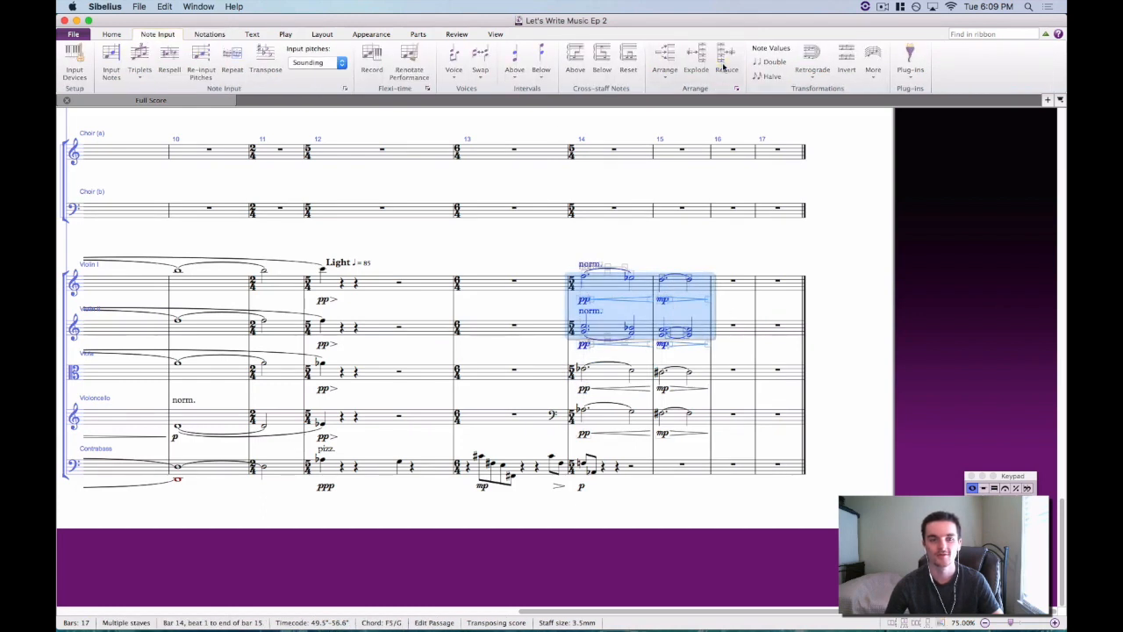
{"action": "left_click", "coordinate": [607, 312]}
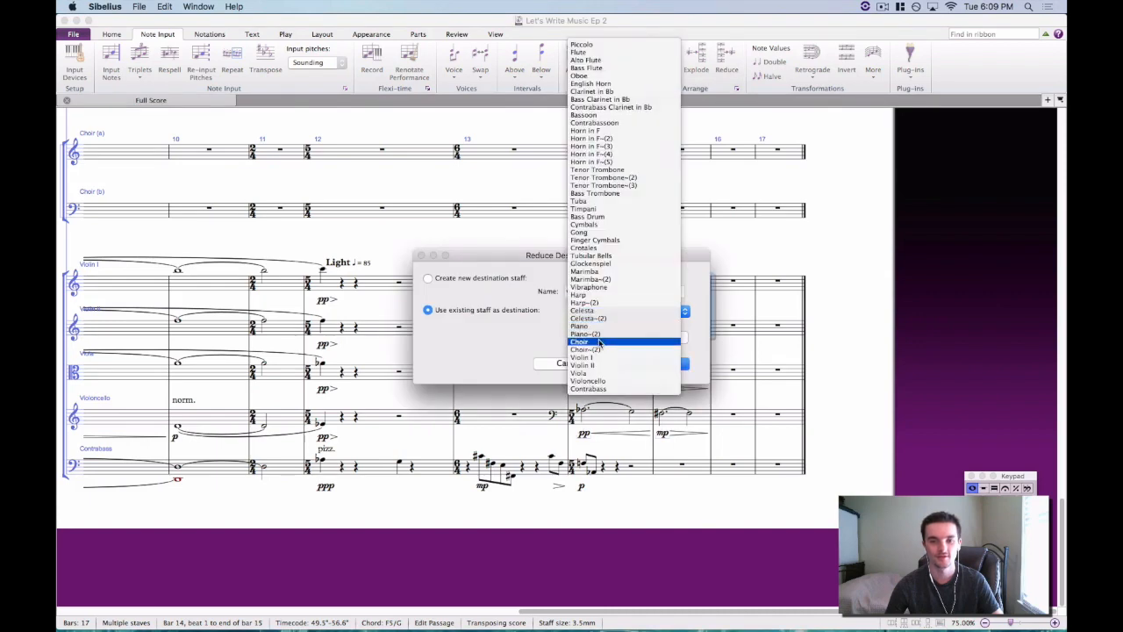
{"action": "left_click", "coordinate": [605, 335]}
{"action": "left_click", "coordinate": [648, 365]}
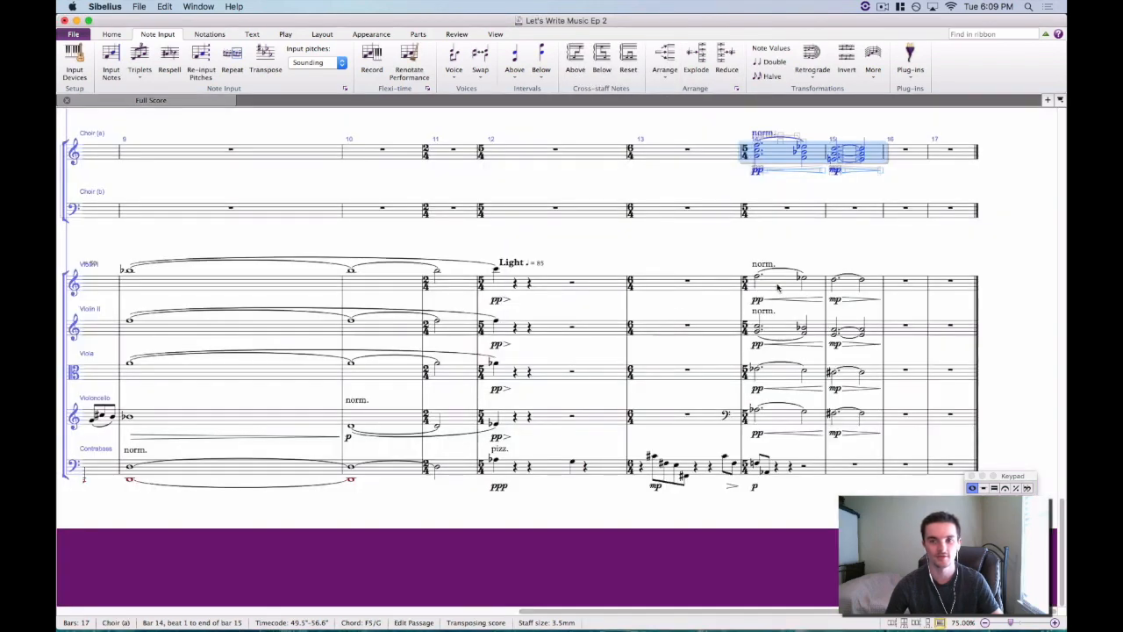
{"action": "left_click", "coordinate": [763, 134]}
{"action": "key", "text": "Delete"}
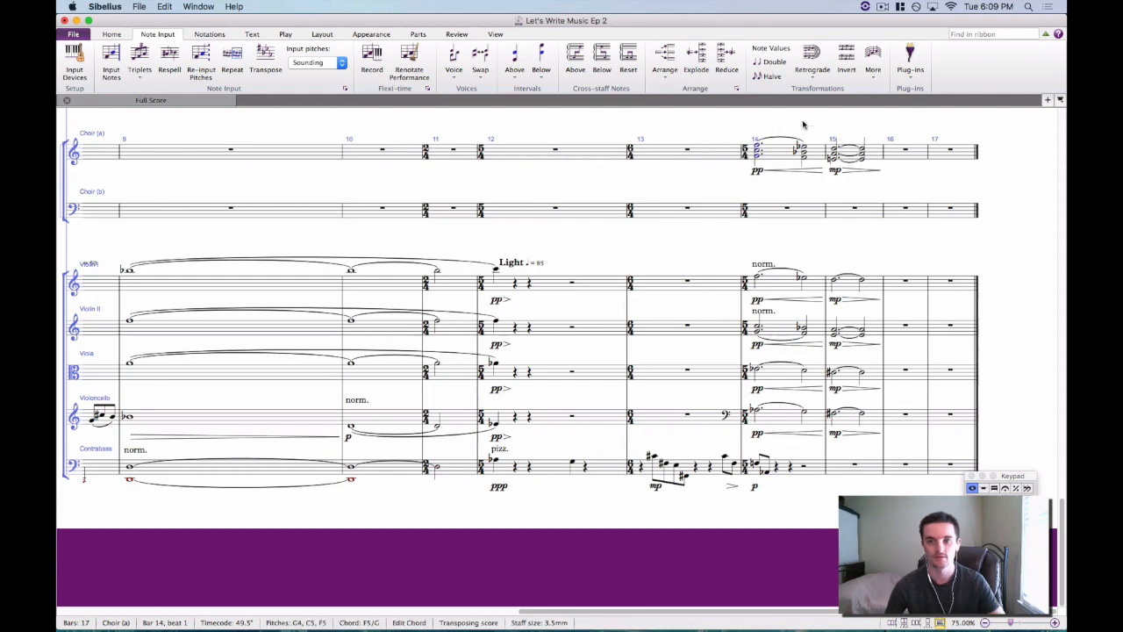
Reduce bars 14–15 of Viola and Violoncello onto the existing Choir (b) staff.
{"action": "left_click_drag", "start_coordinate": [827, 118], "coordinate": [670, 115]}
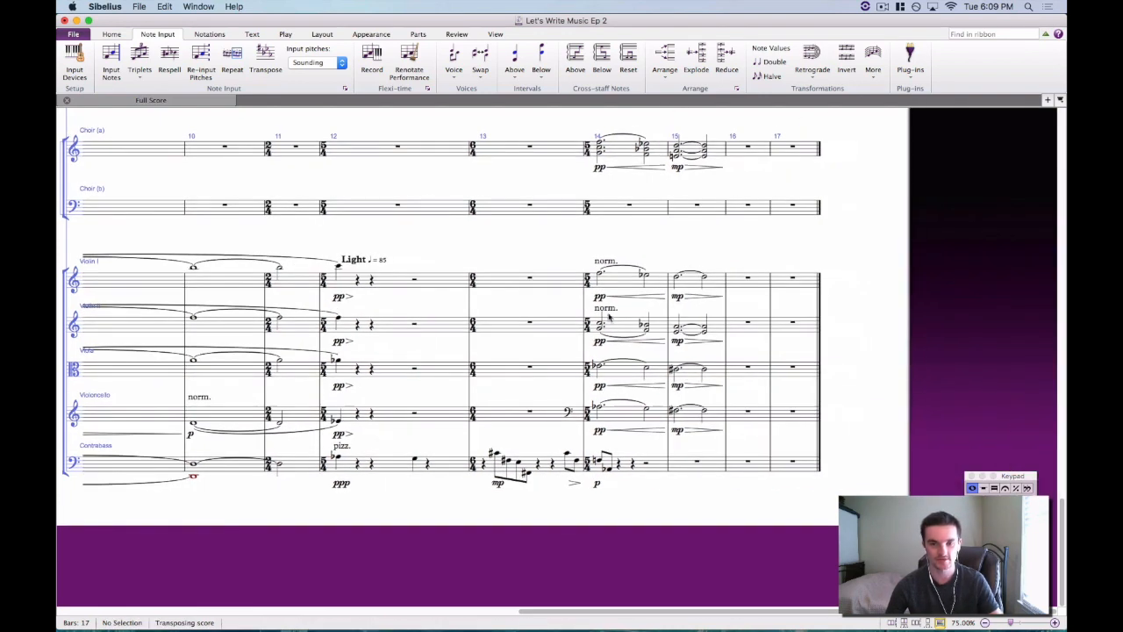
{"action": "left_click", "coordinate": [625, 376]}
{"action": "left_click", "coordinate": [692, 415], "text": "shift"}
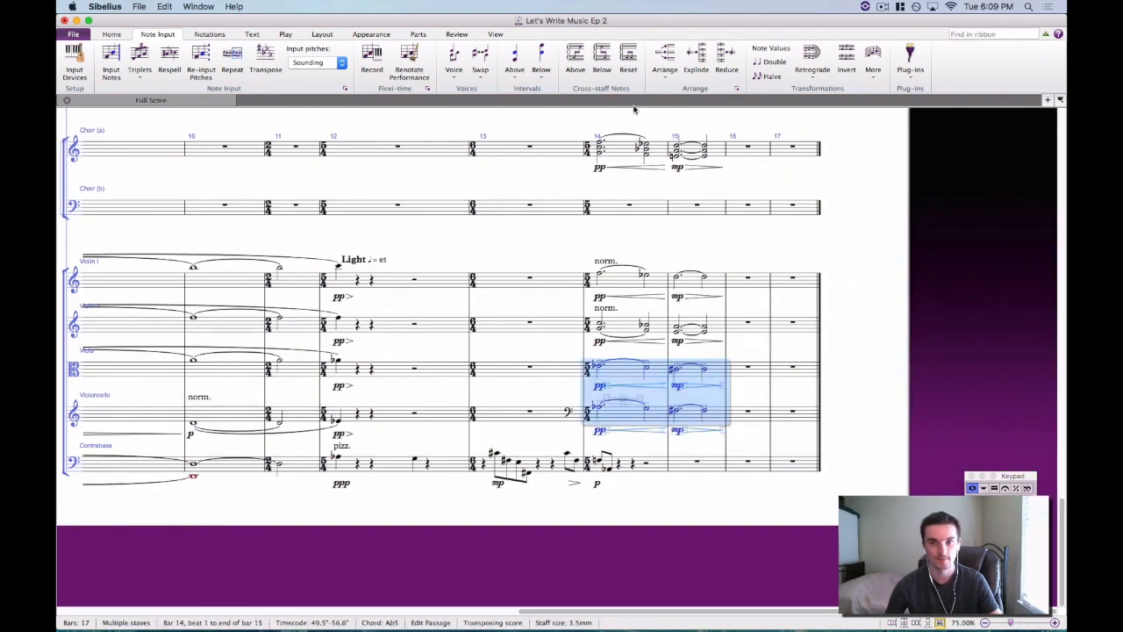
{"action": "left_click", "coordinate": [727, 63]}
{"action": "left_click", "coordinate": [618, 311]}
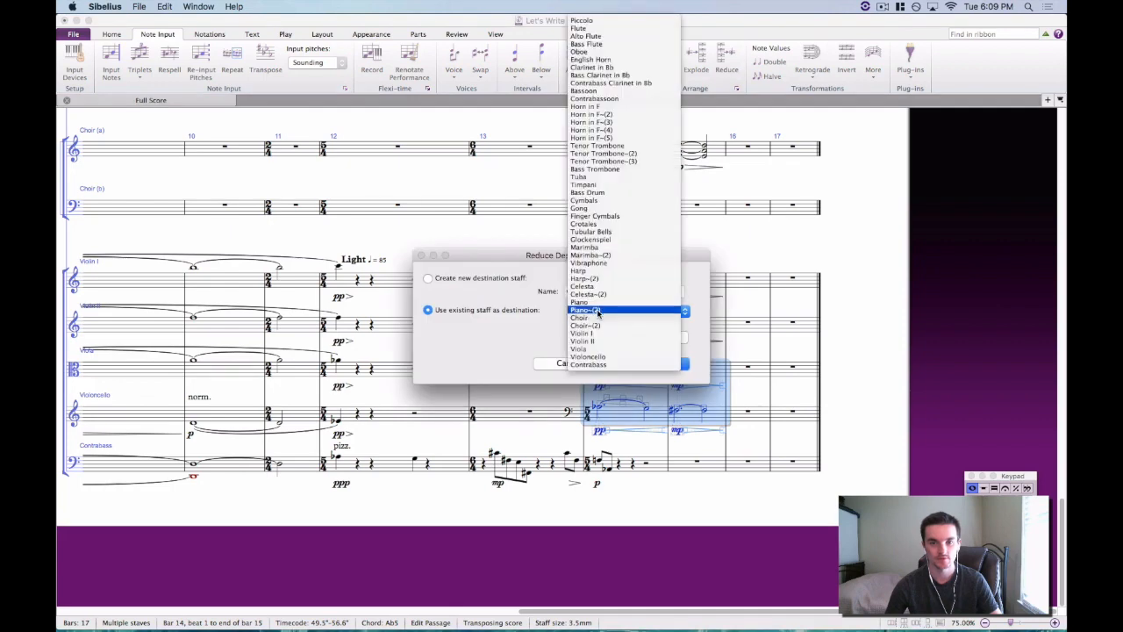
{"action": "left_click", "coordinate": [632, 321]}
{"action": "left_click", "coordinate": [645, 367]}
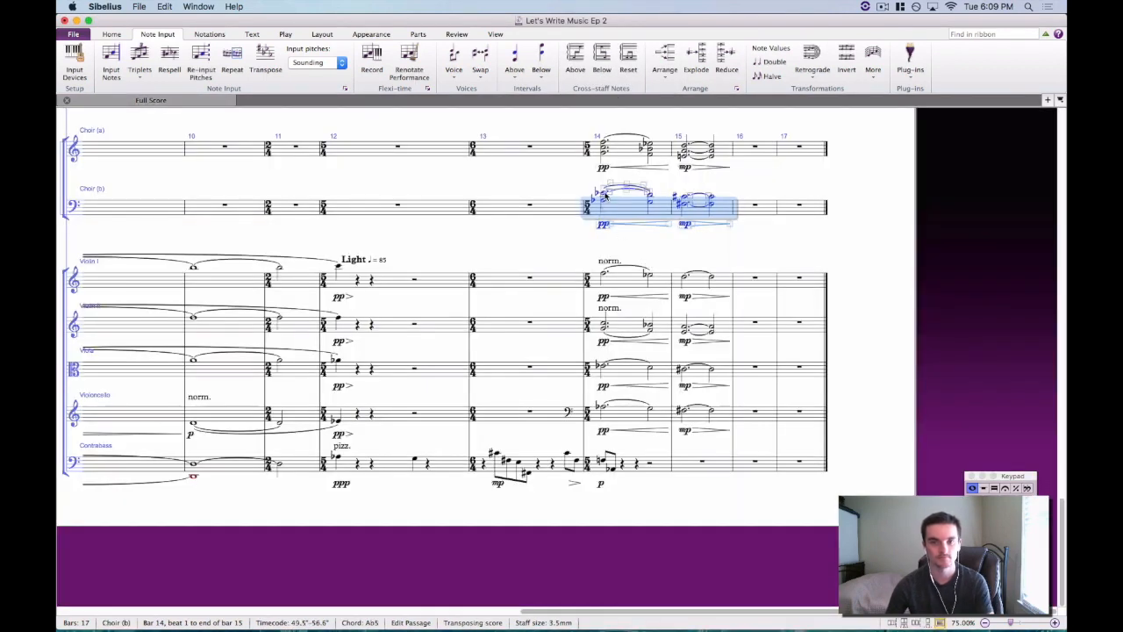
Audition the bar 14 chord notes on the Choir (b) staff.
{"action": "left_click", "coordinate": [606, 195]}
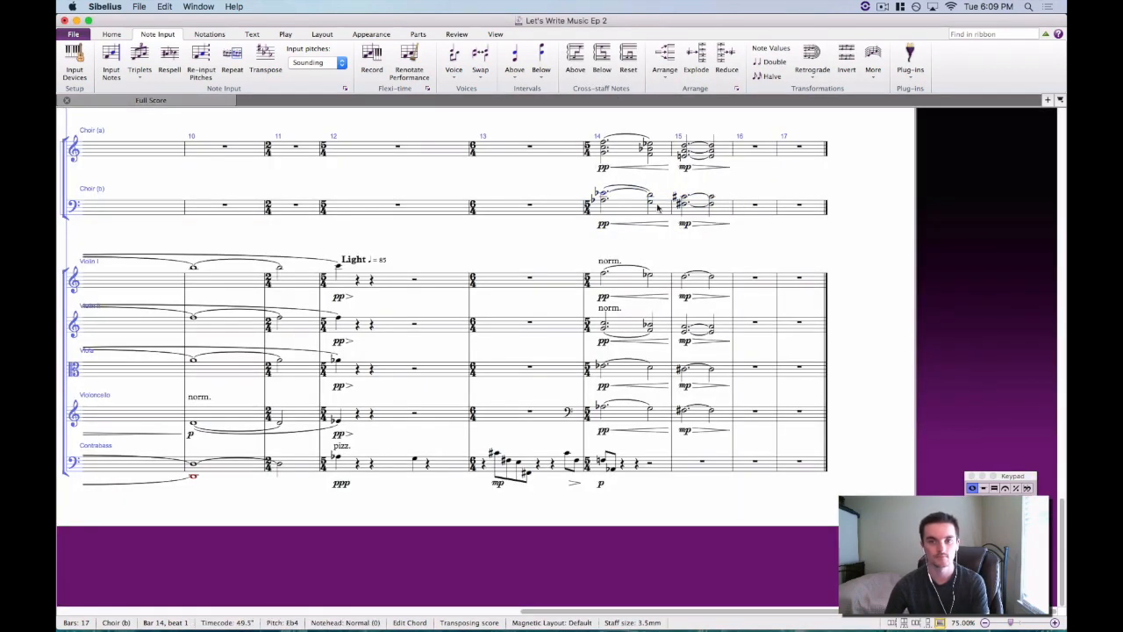
{"action": "left_click", "coordinate": [650, 201]}
{"action": "left_click", "coordinate": [634, 209]}
{"action": "left_click", "coordinate": [527, 223]}
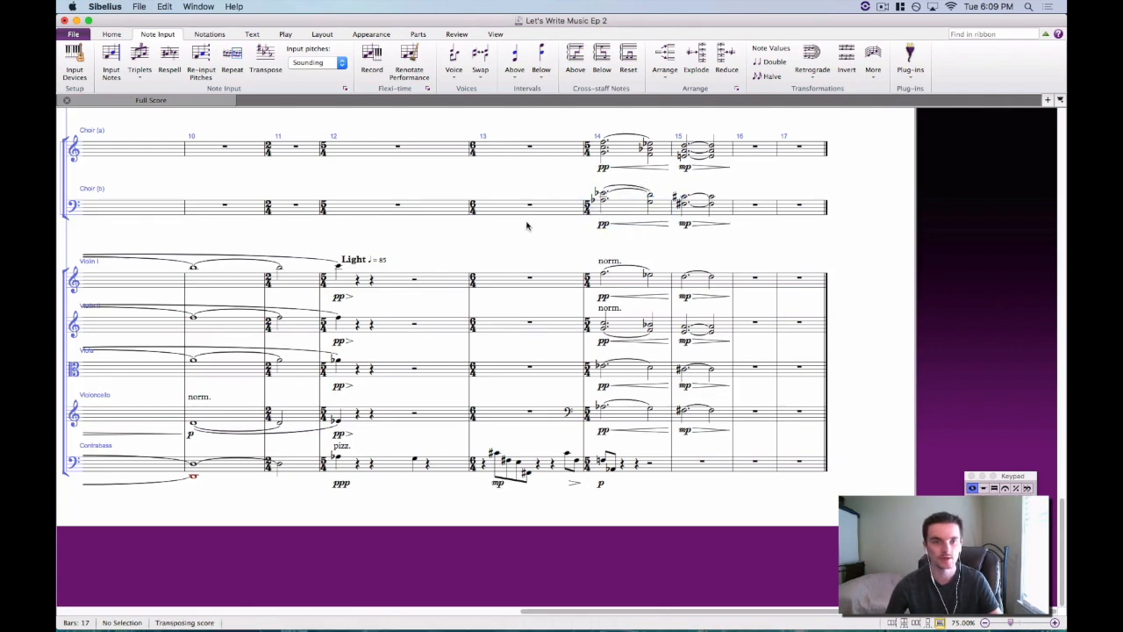
{"action": "left_click_drag", "start_coordinate": [477, 237], "coordinate": [552, 271]}
{"action": "left_click", "coordinate": [680, 227]}
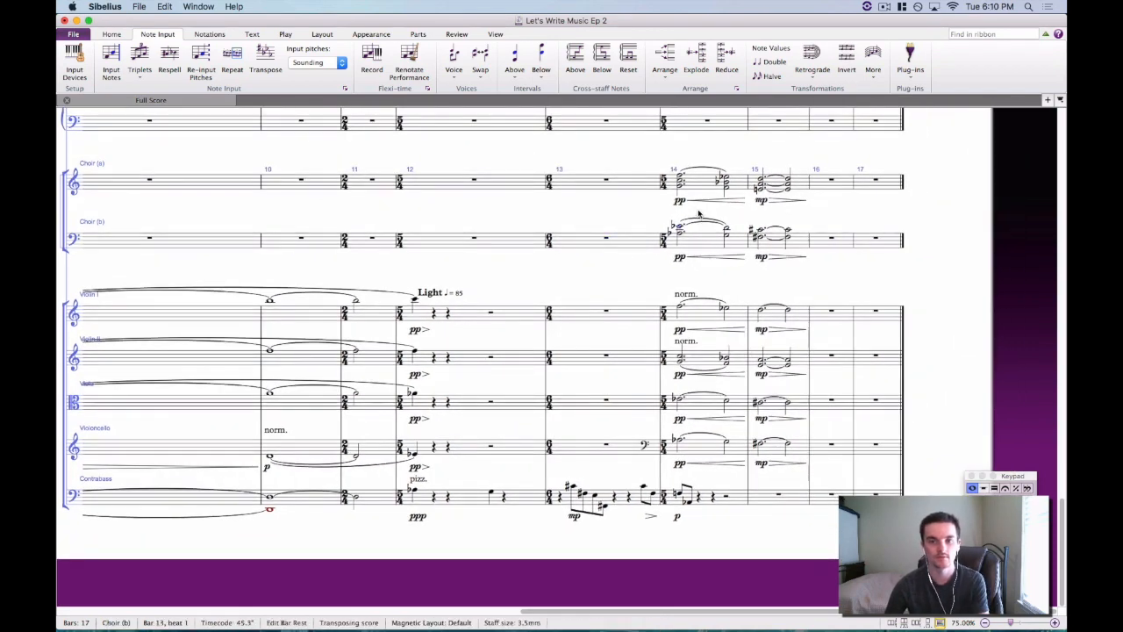
{"action": "left_click", "coordinate": [599, 155]}
{"action": "scroll", "coordinate": [599, 155], "scroll_direction": "up", "scroll_amount": 5}
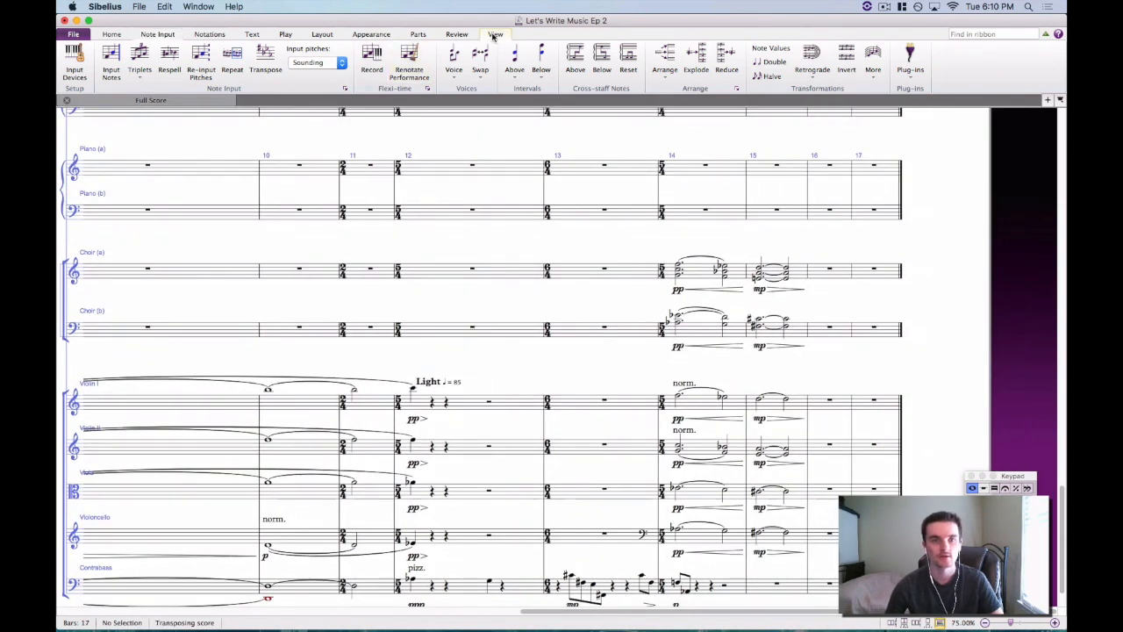
Open the Mixer and bring the Choir (a) and Choir (b) channels into view.
{"action": "left_click", "coordinate": [495, 33]}
{"action": "scroll", "coordinate": [565, 275], "scroll_direction": "up", "scroll_amount": 5}
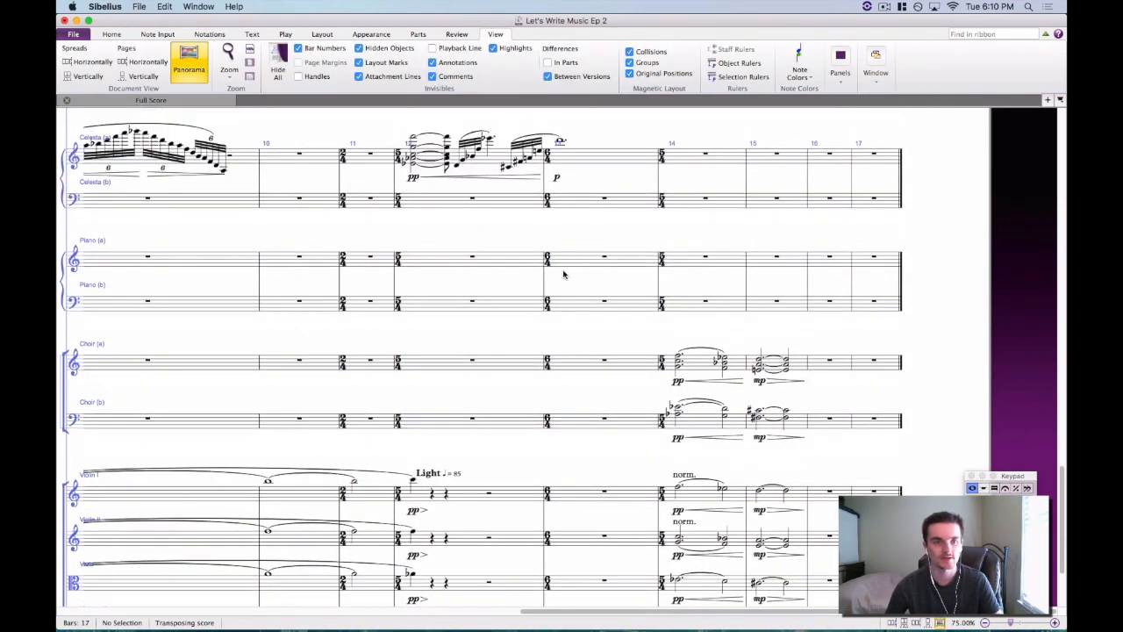
{"action": "left_click", "coordinate": [840, 68]}
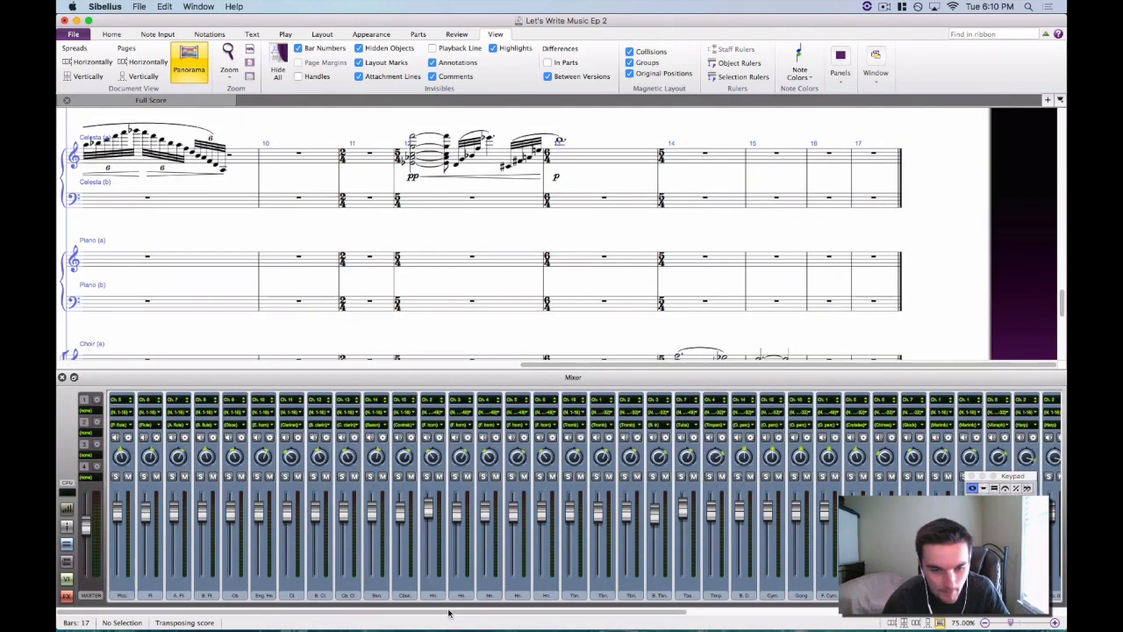
{"action": "left_click_drag", "start_coordinate": [468, 615], "coordinate": [285, 626]}
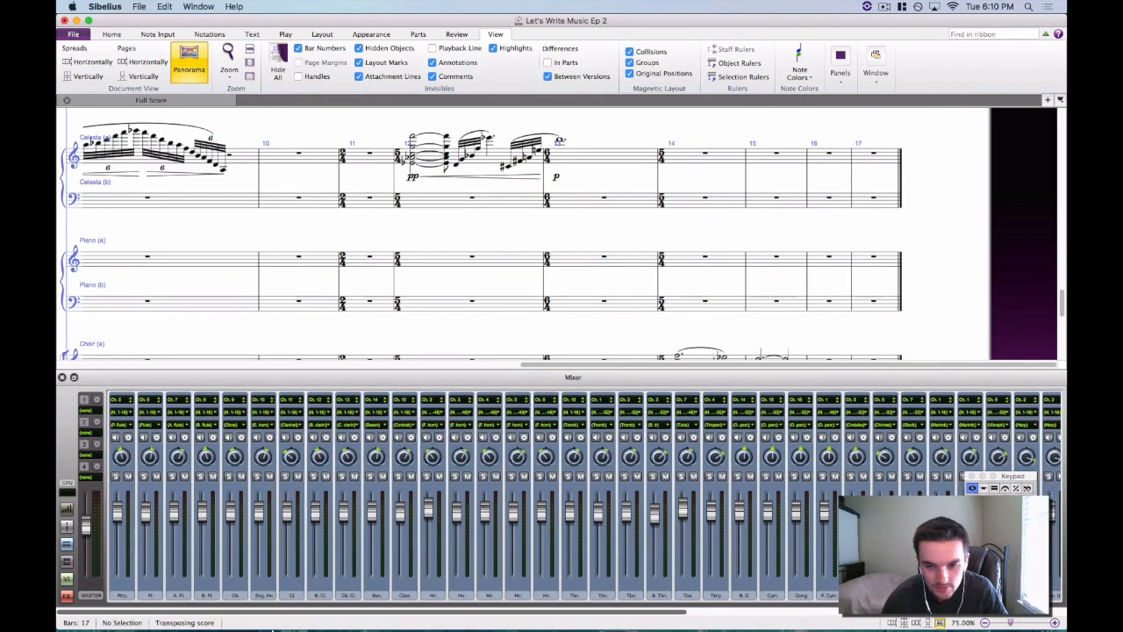
{"action": "left_click_drag", "start_coordinate": [272, 629], "coordinate": [387, 628]}
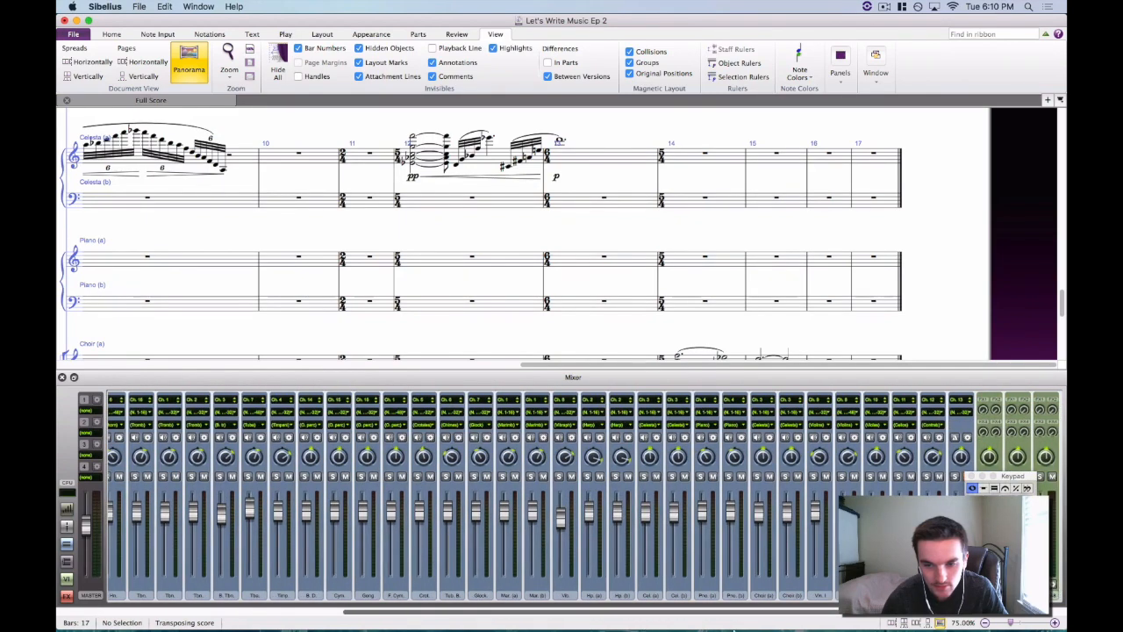
Assign NotePerformer sounds to the Choir (a) and Choir (b) mixer channels.
{"action": "left_click", "coordinate": [762, 427]}
{"action": "mouse_move", "coordinate": [807, 440]}
{"action": "mouse_move", "coordinate": [890, 451]}
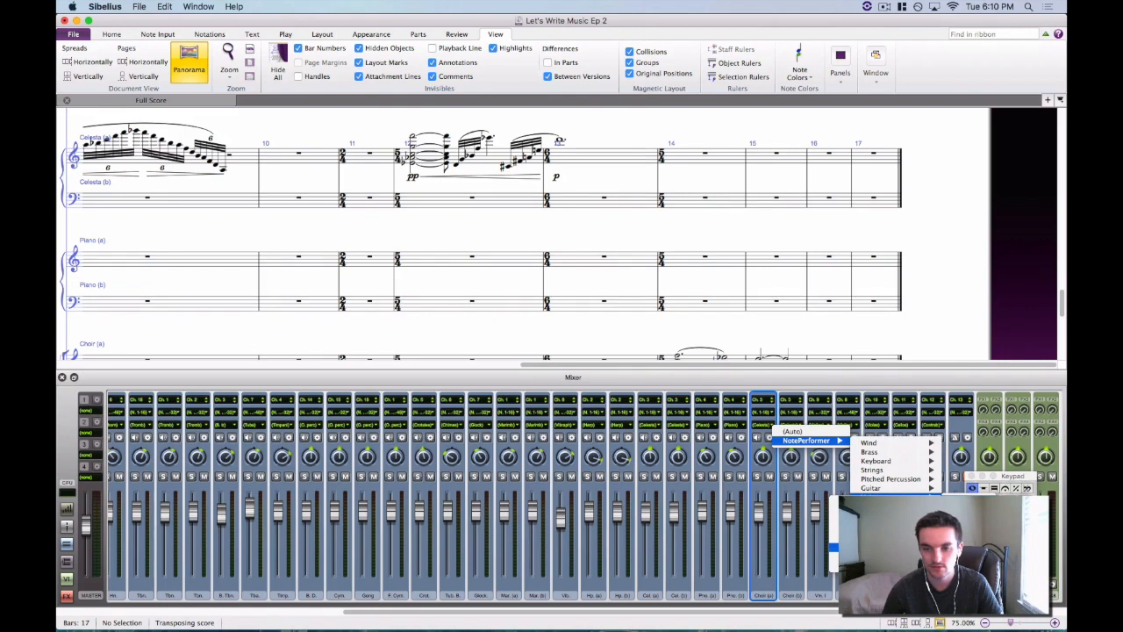
{"action": "left_click", "coordinate": [878, 511]}
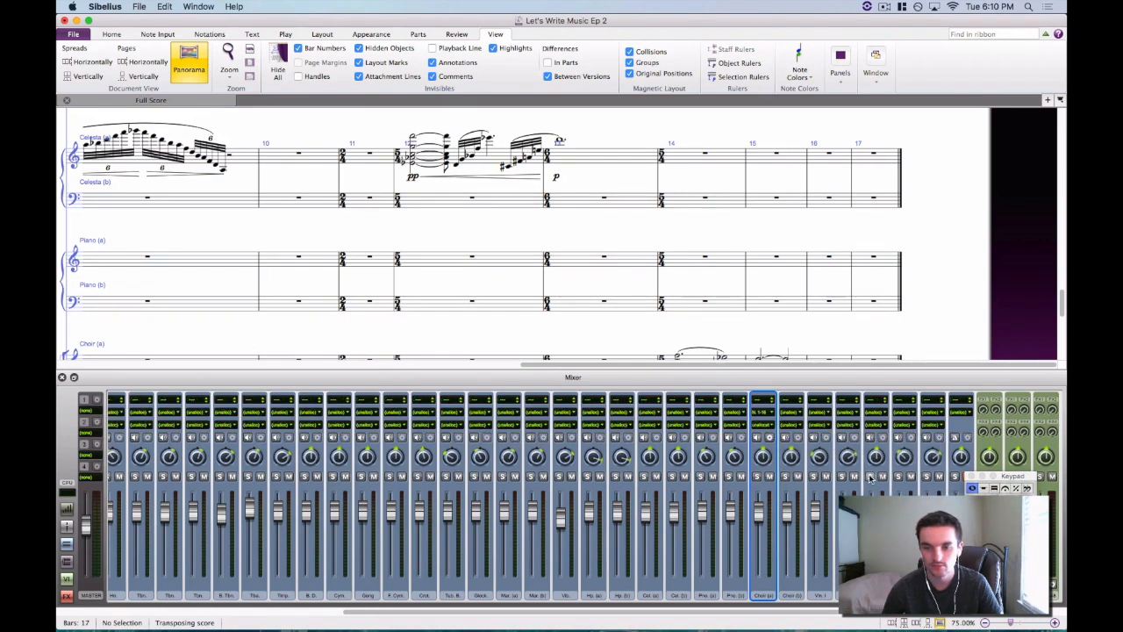
{"action": "left_click", "coordinate": [801, 435]}
{"action": "mouse_move", "coordinate": [834, 442]}
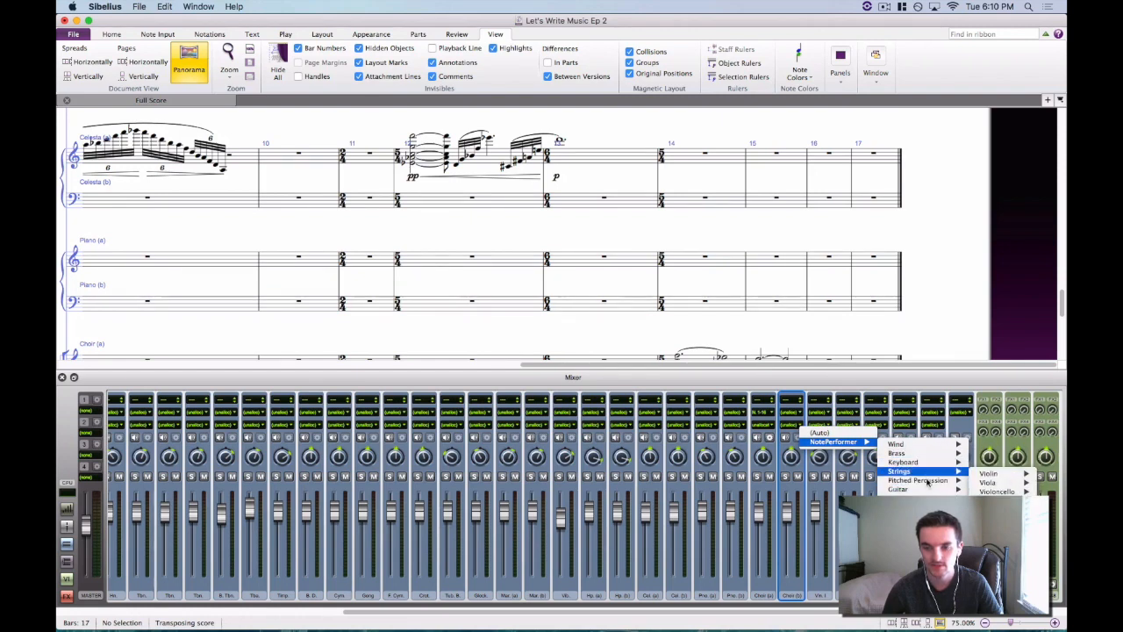
{"action": "mouse_move", "coordinate": [928, 484]}
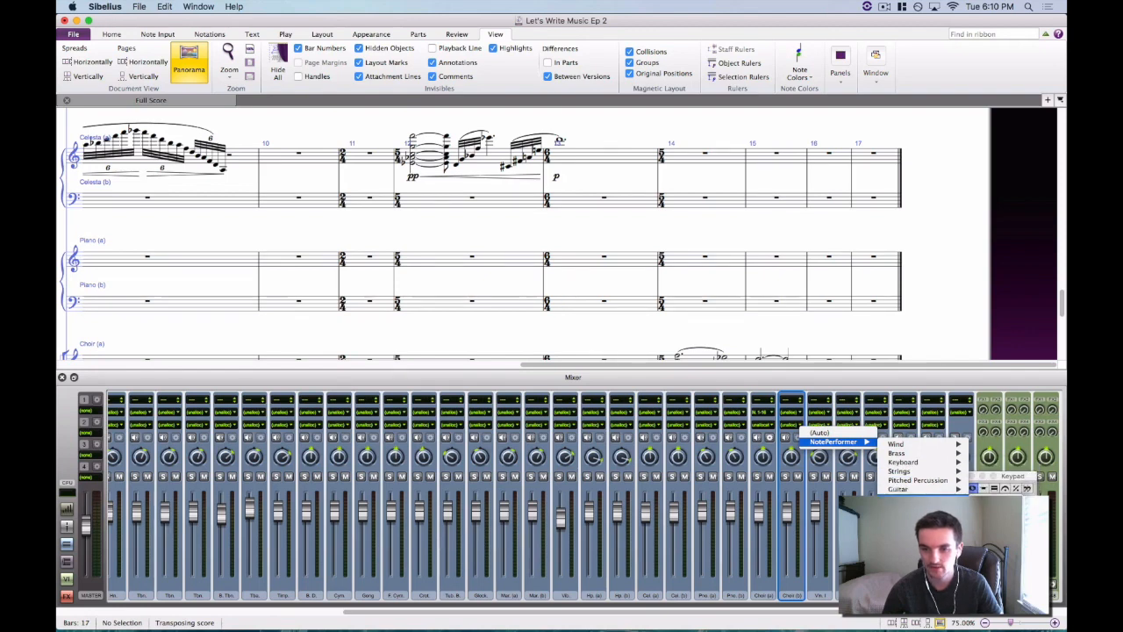
{"action": "left_click", "coordinate": [1001, 501]}
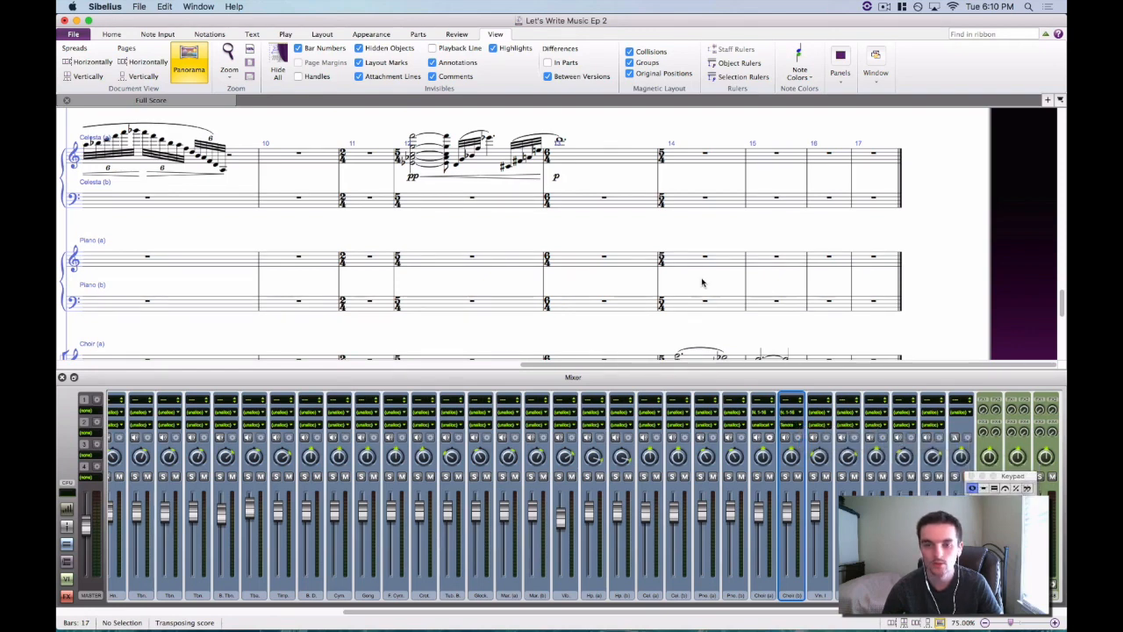
Audition the opening bar 14 notes of Choir (a) and Choir (b) with their assigned sounds.
{"action": "scroll", "coordinate": [702, 279], "scroll_direction": "down", "scroll_amount": 5}
{"action": "left_click", "coordinate": [678, 265]}
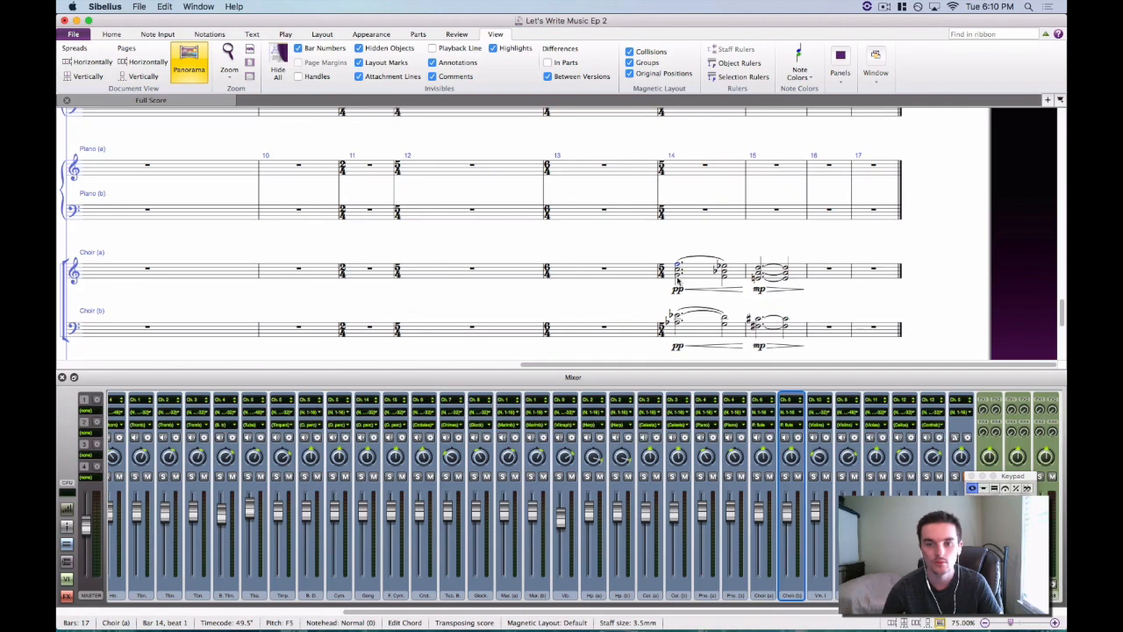
{"action": "left_click", "coordinate": [677, 316]}
{"action": "left_click", "coordinate": [678, 323]}
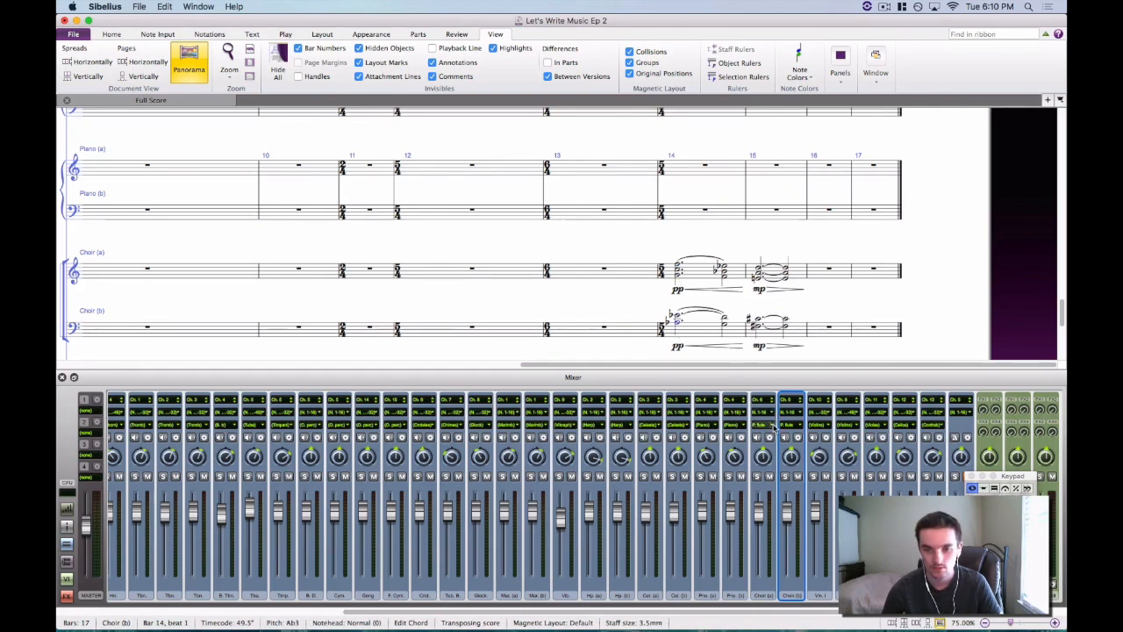
Reassign the NotePerformer sounds of the Choir (a) and Choir (b) channels and audition their first bar 14 notes.
{"action": "left_click", "coordinate": [771, 428]}
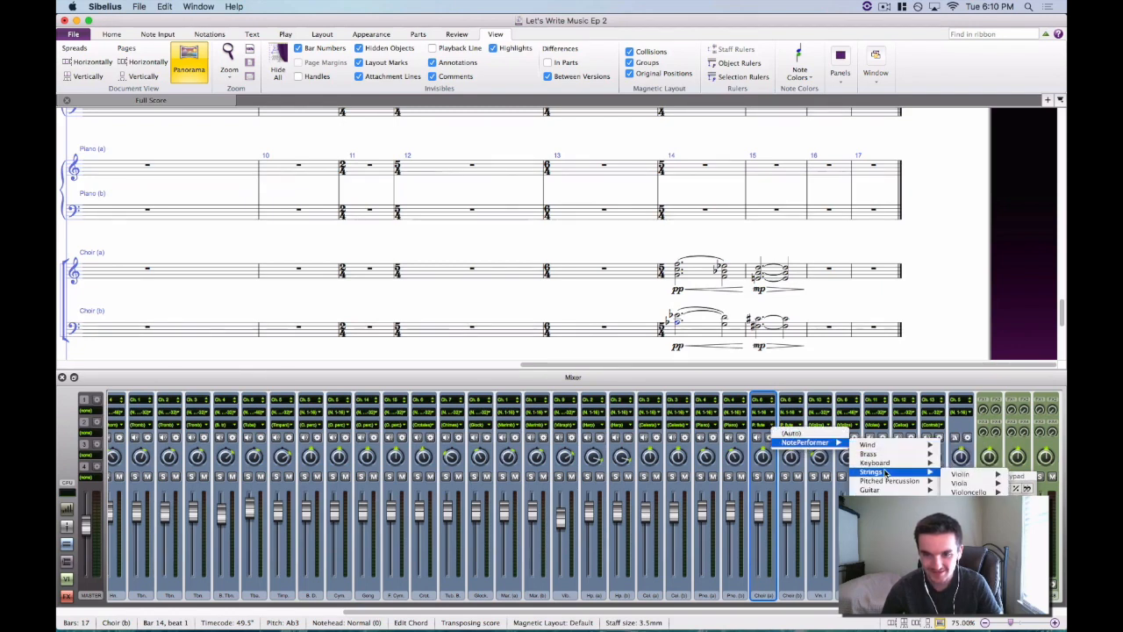
{"action": "mouse_move", "coordinate": [887, 492]}
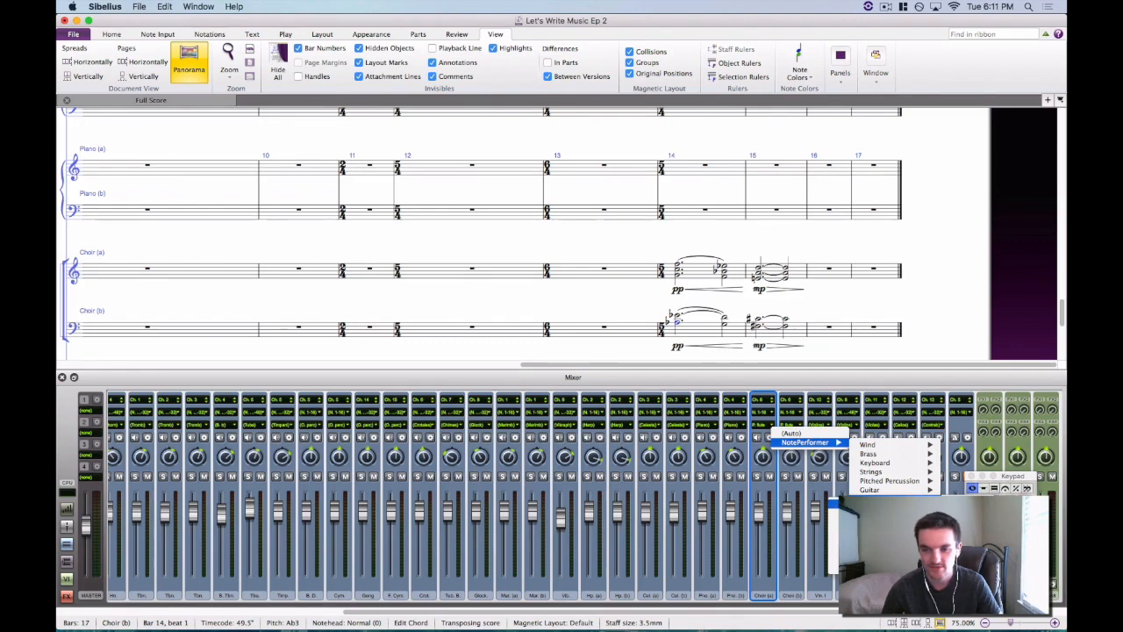
{"action": "left_click", "coordinate": [864, 504]}
{"action": "left_click", "coordinate": [827, 426]}
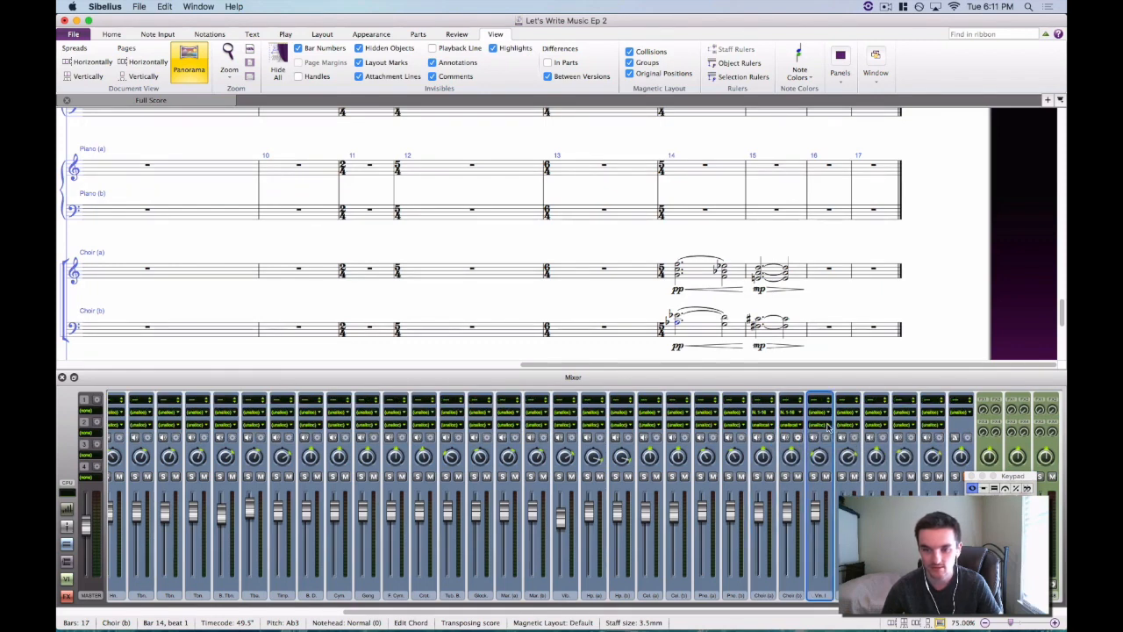
{"action": "left_click", "coordinate": [799, 428]}
{"action": "left_click", "coordinate": [797, 427]}
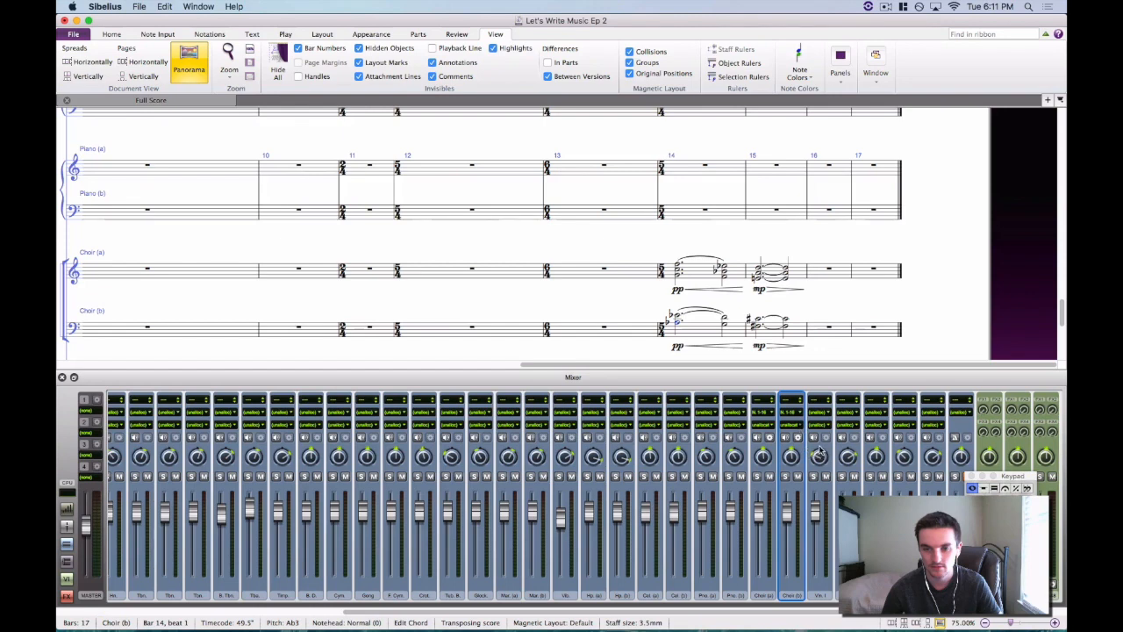
{"action": "left_click", "coordinate": [798, 429]}
{"action": "mouse_move", "coordinate": [834, 440]}
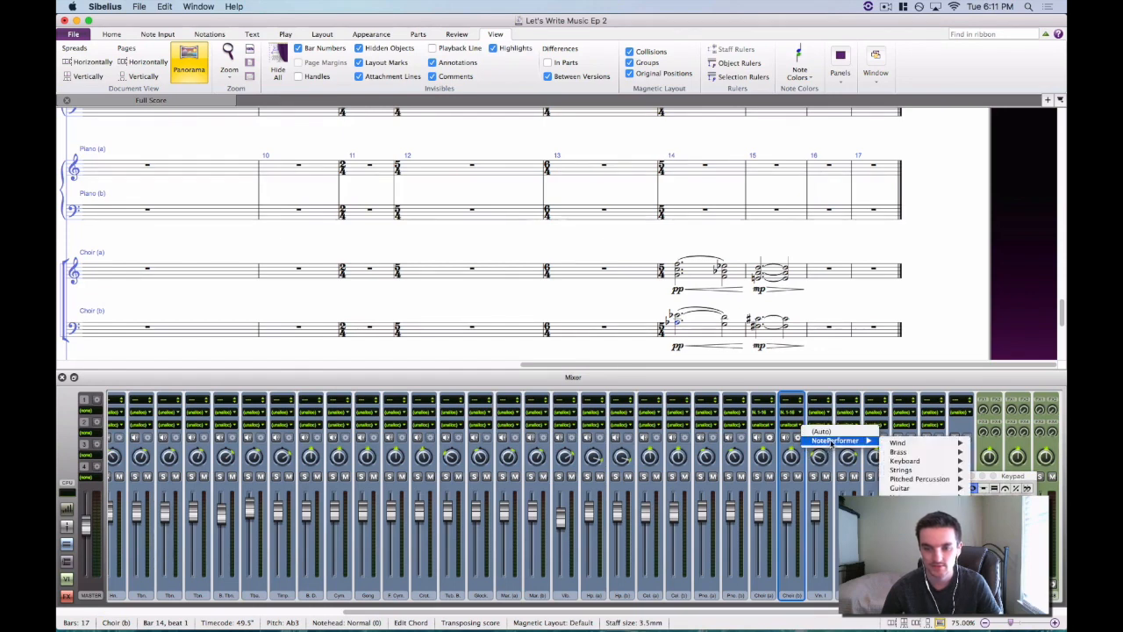
{"action": "mouse_move", "coordinate": [904, 472]}
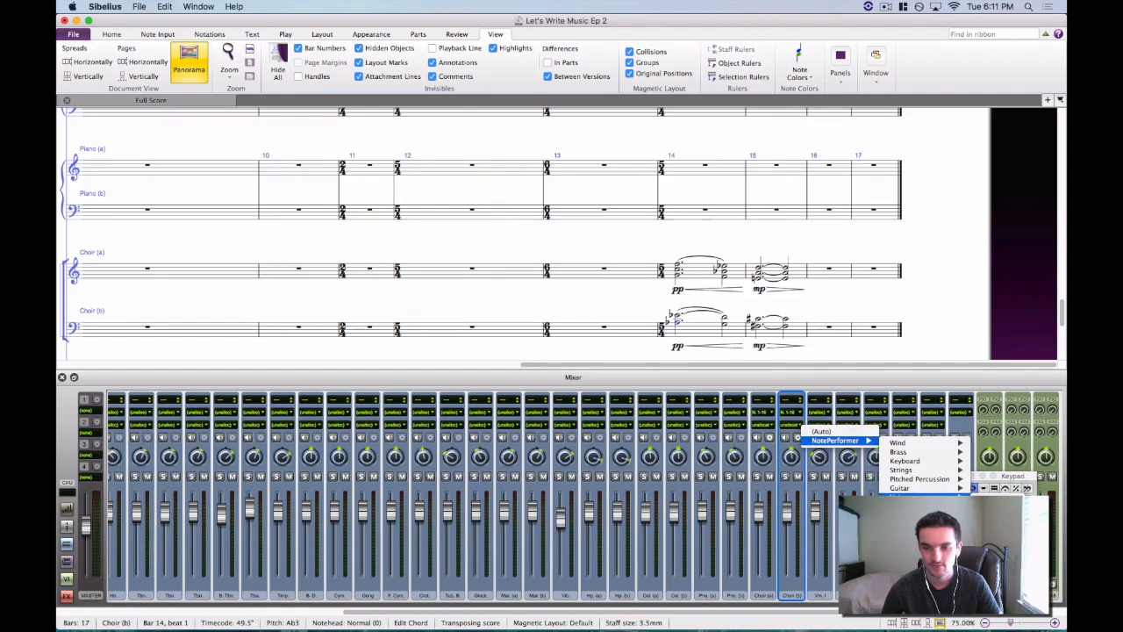
{"action": "left_click", "coordinate": [996, 504]}
{"action": "left_click", "coordinate": [677, 315]}
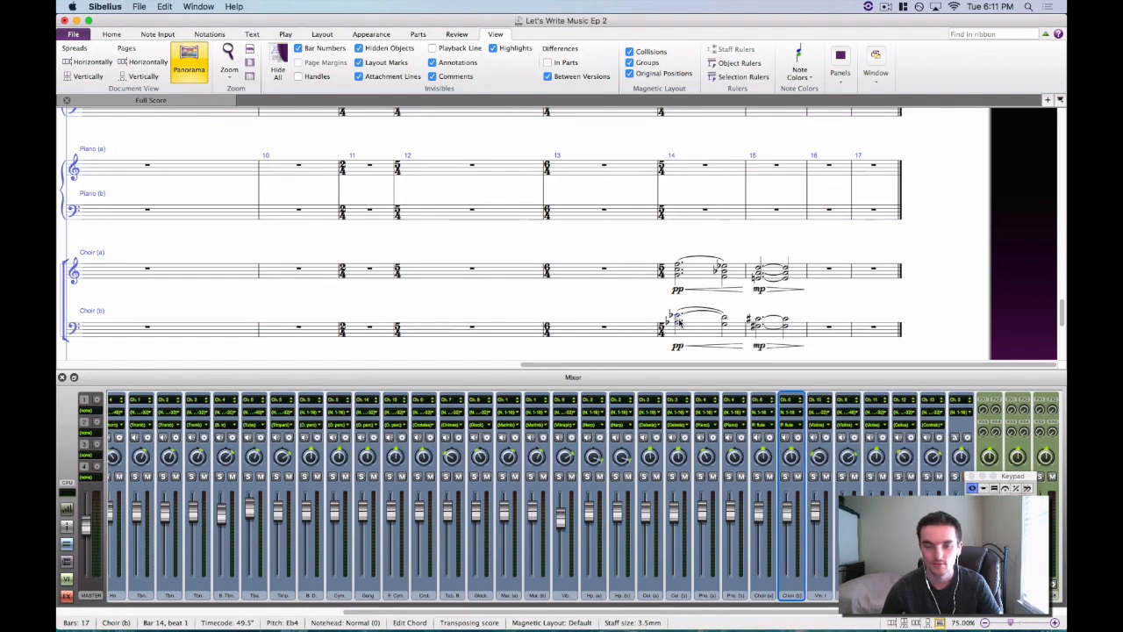
{"action": "left_click", "coordinate": [679, 264]}
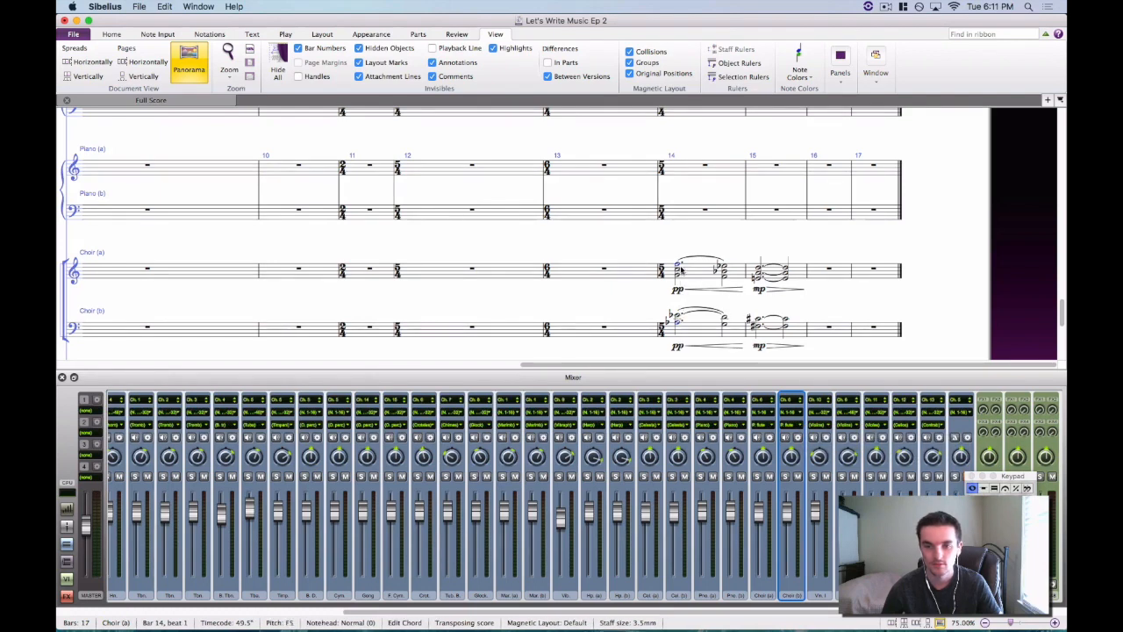
Delete the music in bars 14–15 of Choir (a) and Choir (b) and close the Mixer.
{"action": "left_click", "coordinate": [727, 264]}
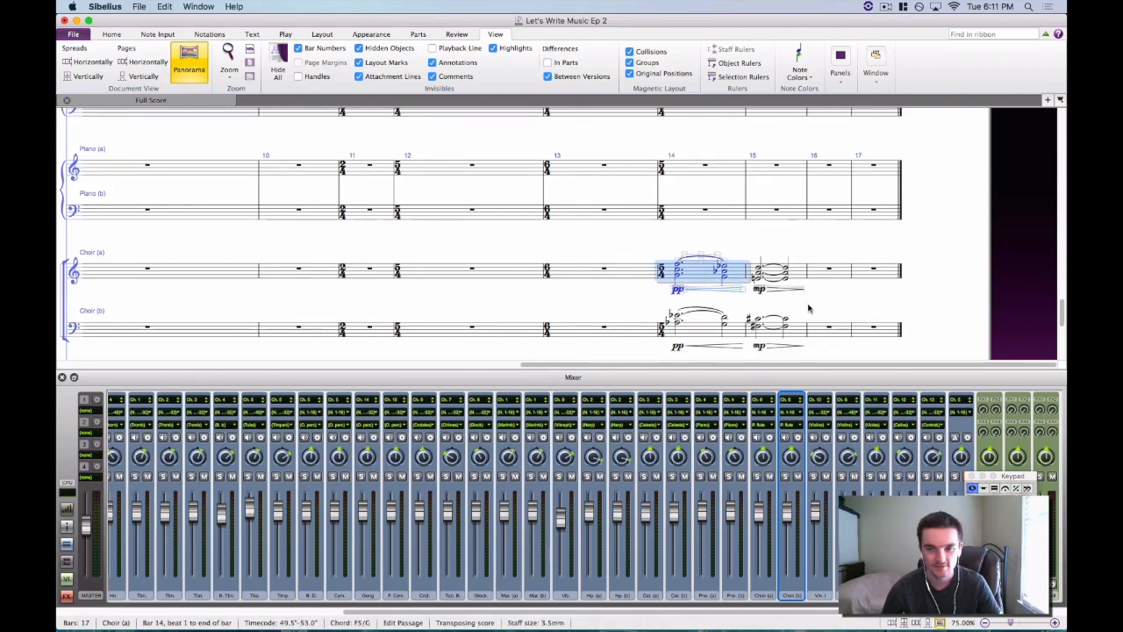
{"action": "scroll", "coordinate": [801, 276], "scroll_direction": "down", "scroll_amount": 3}
{"action": "left_click", "coordinate": [798, 242], "text": "shift"}
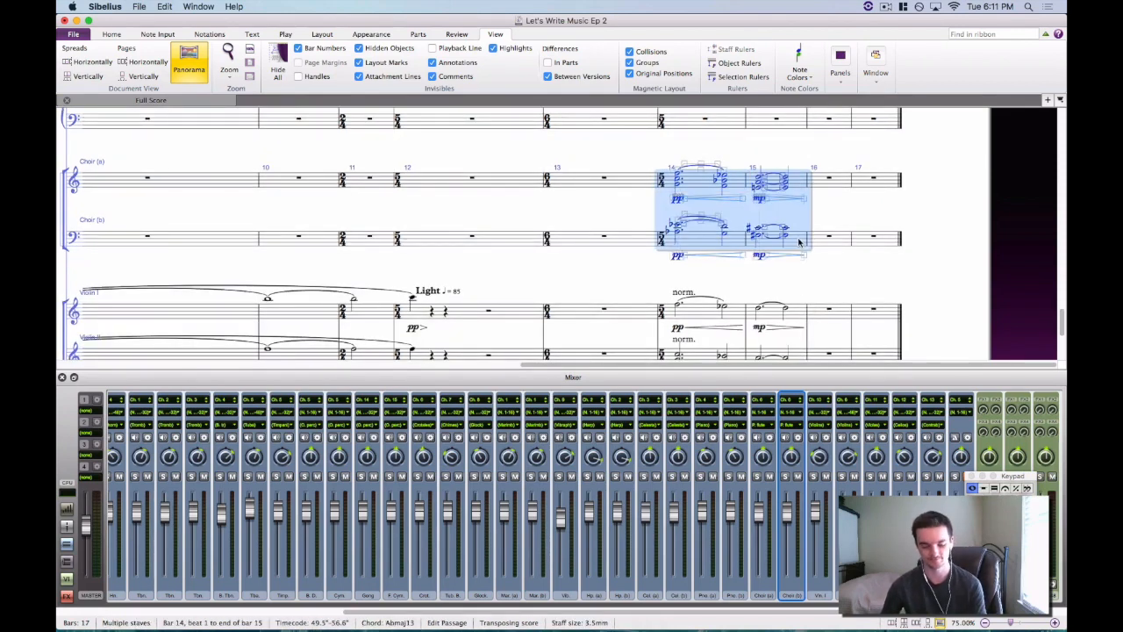
{"action": "key", "text": "Delete"}
{"action": "key", "text": "Escape"}
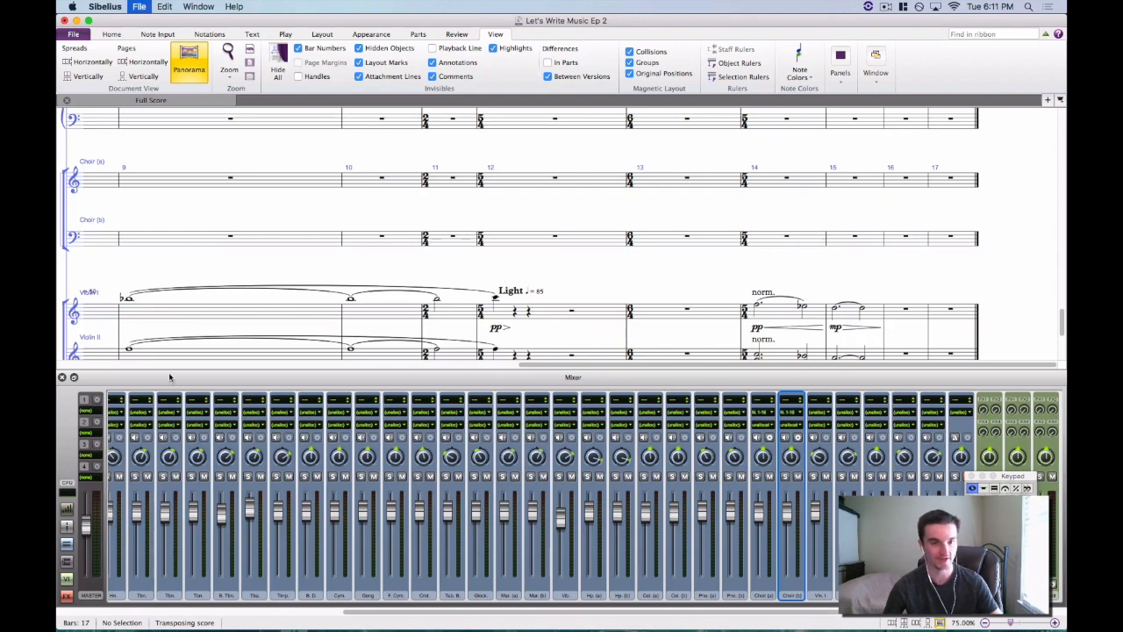
{"action": "key", "text": "m"}
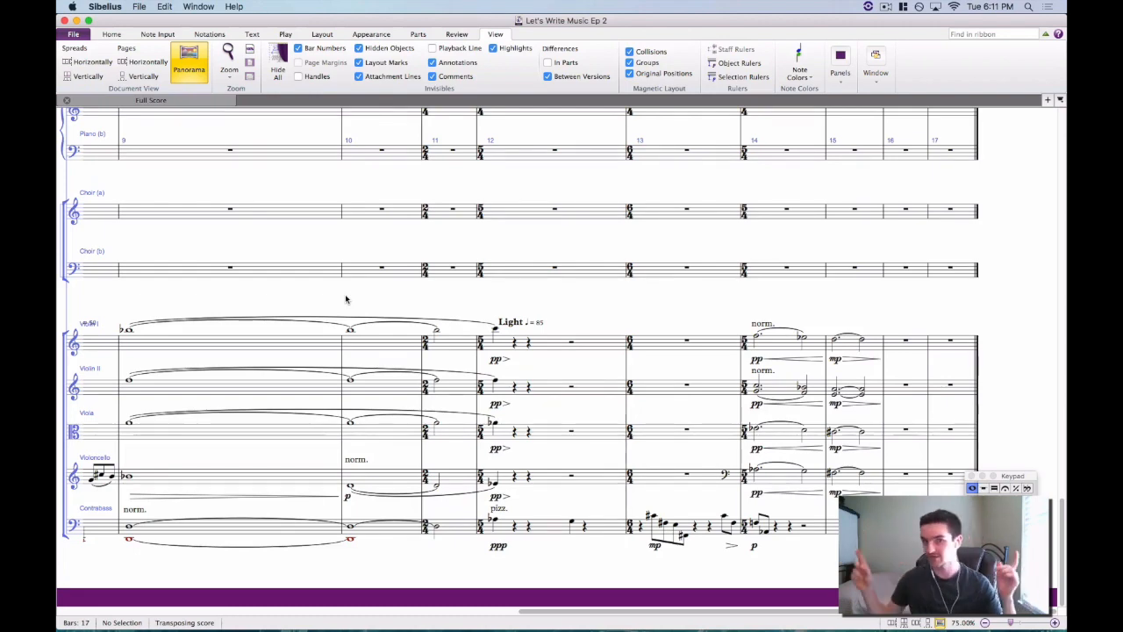
{"action": "scroll", "coordinate": [672, 308], "scroll_direction": "down", "scroll_amount": 2}
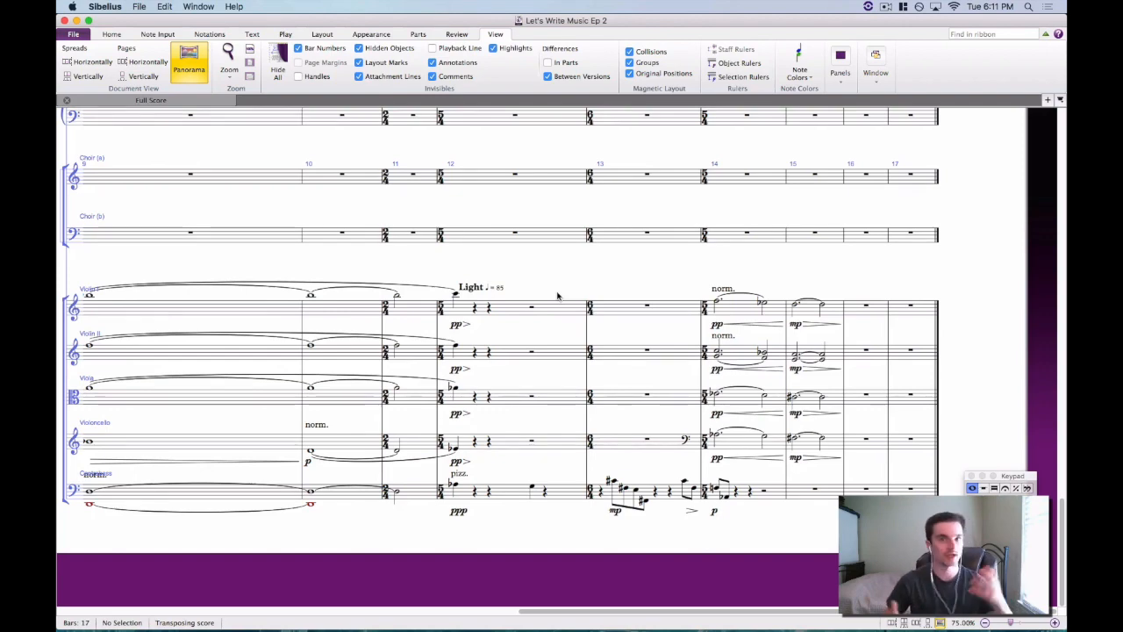
{"action": "scroll", "coordinate": [573, 280], "scroll_direction": "right", "scroll_amount": 2}
{"action": "scroll", "coordinate": [573, 280], "scroll_direction": "right", "scroll_amount": 2}
{"action": "scroll", "coordinate": [573, 280], "scroll_direction": "up", "scroll_amount": 1}
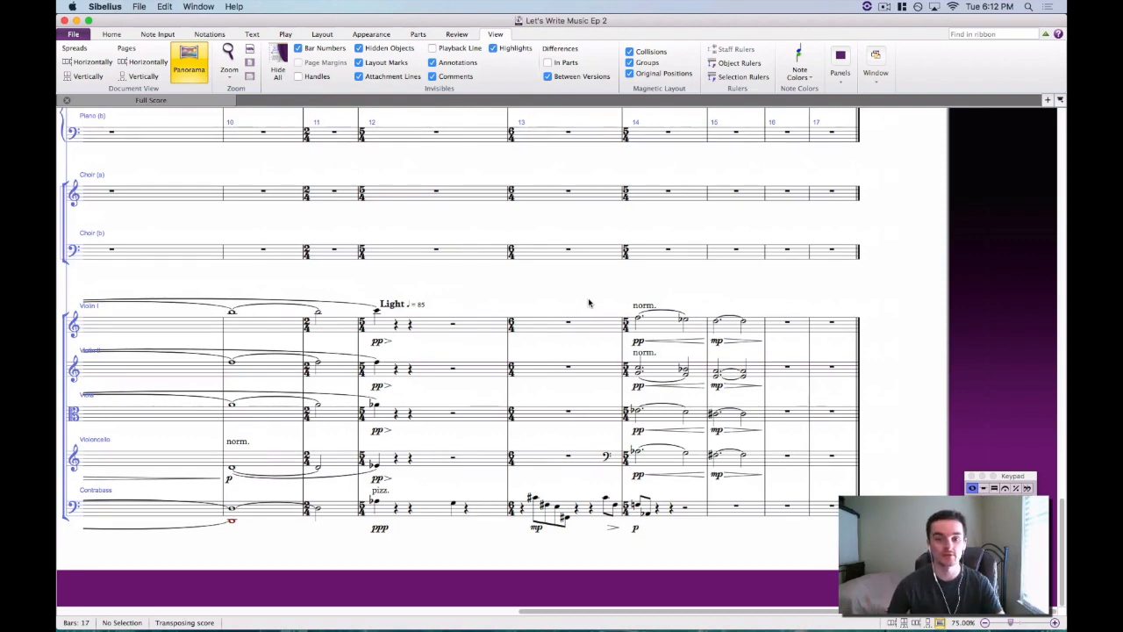
{"action": "left_click_drag", "start_coordinate": [552, 285], "coordinate": [491, 321]}
{"action": "scroll", "coordinate": [510, 318], "scroll_direction": "down", "scroll_amount": 2}
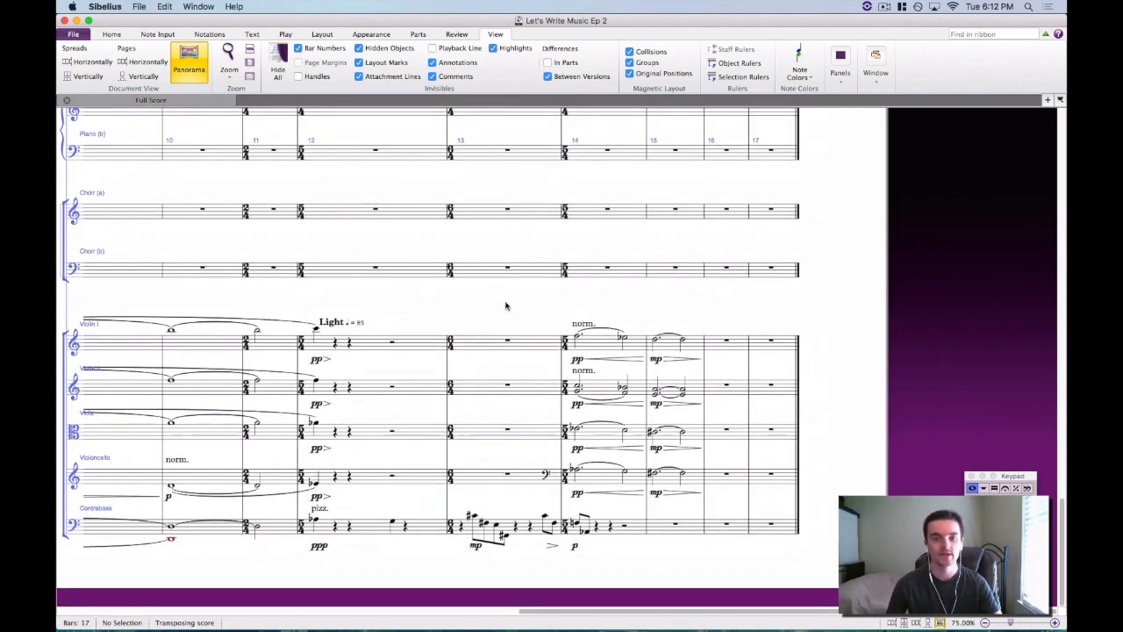
{"action": "scroll", "coordinate": [506, 305], "scroll_direction": "down", "scroll_amount": 2}
{"action": "scroll", "coordinate": [505, 305], "scroll_direction": "right", "scroll_amount": 2}
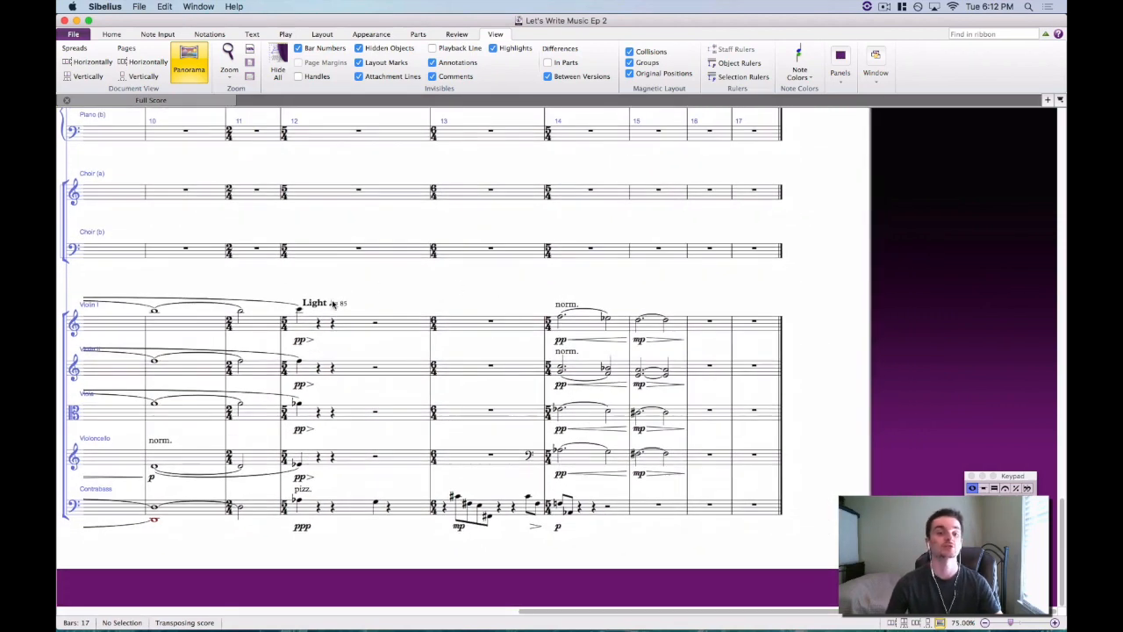
{"action": "left_click", "coordinate": [332, 302]}
{"action": "key", "text": "Escape"}
{"action": "left_click_drag", "start_coordinate": [418, 296], "coordinate": [444, 315]}
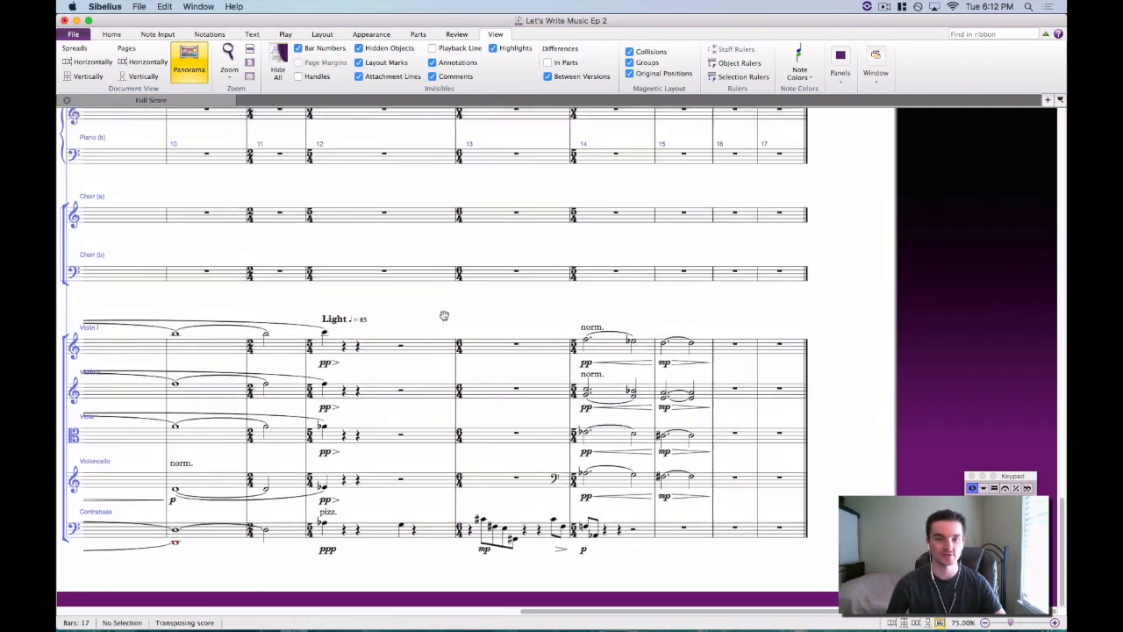
{"action": "left_click", "coordinate": [350, 321]}
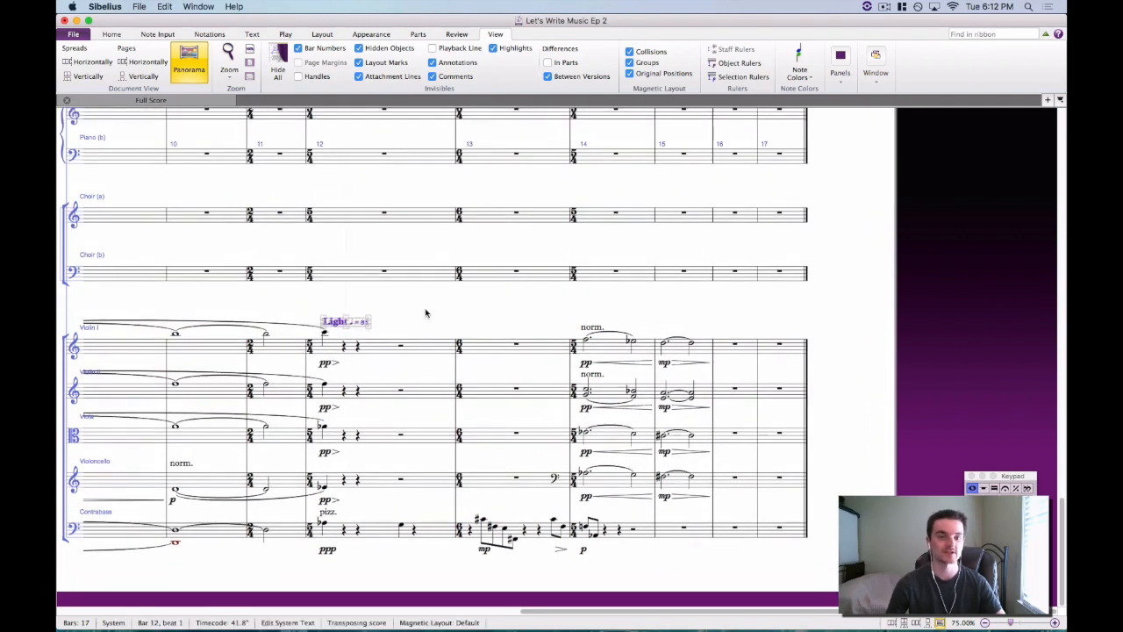
{"action": "key", "text": "Escape"}
{"action": "left_click_drag", "start_coordinate": [459, 315], "coordinate": [471, 314]}
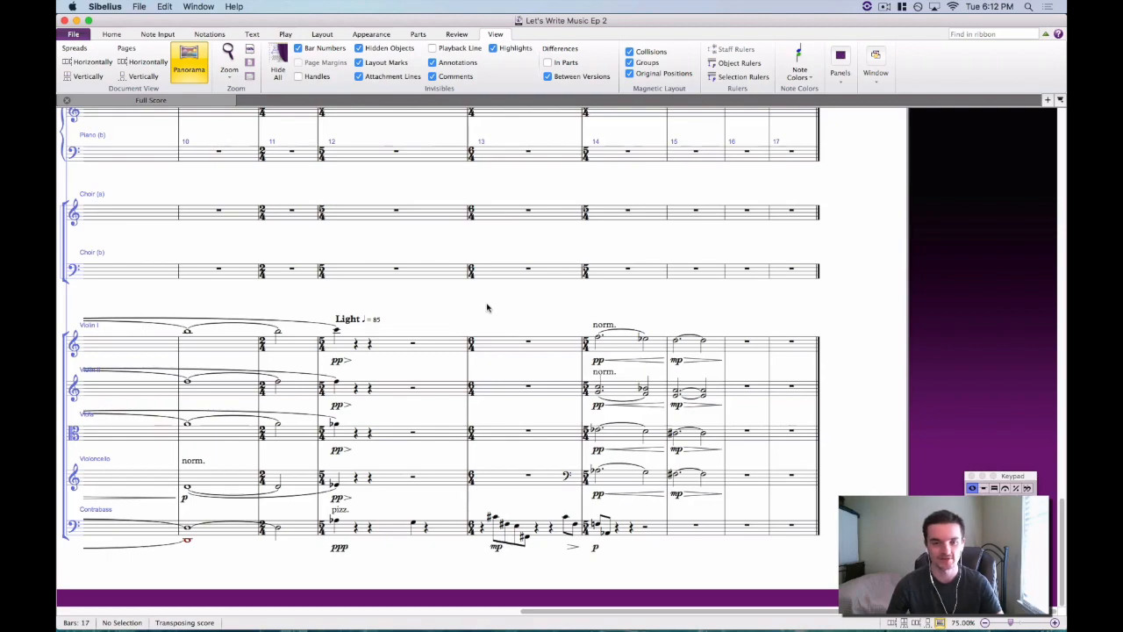
{"action": "left_click_drag", "start_coordinate": [487, 306], "coordinate": [582, 315]}
{"action": "left_click_drag", "start_coordinate": [544, 310], "coordinate": [482, 310]}
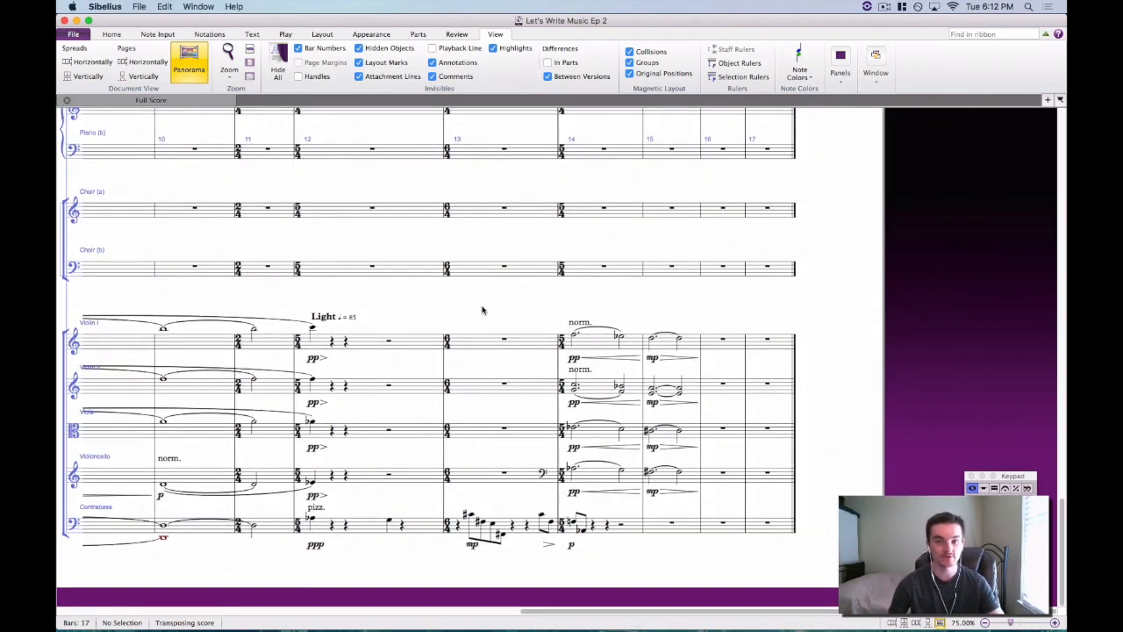
{"action": "left_click_drag", "start_coordinate": [561, 303], "coordinate": [617, 309]}
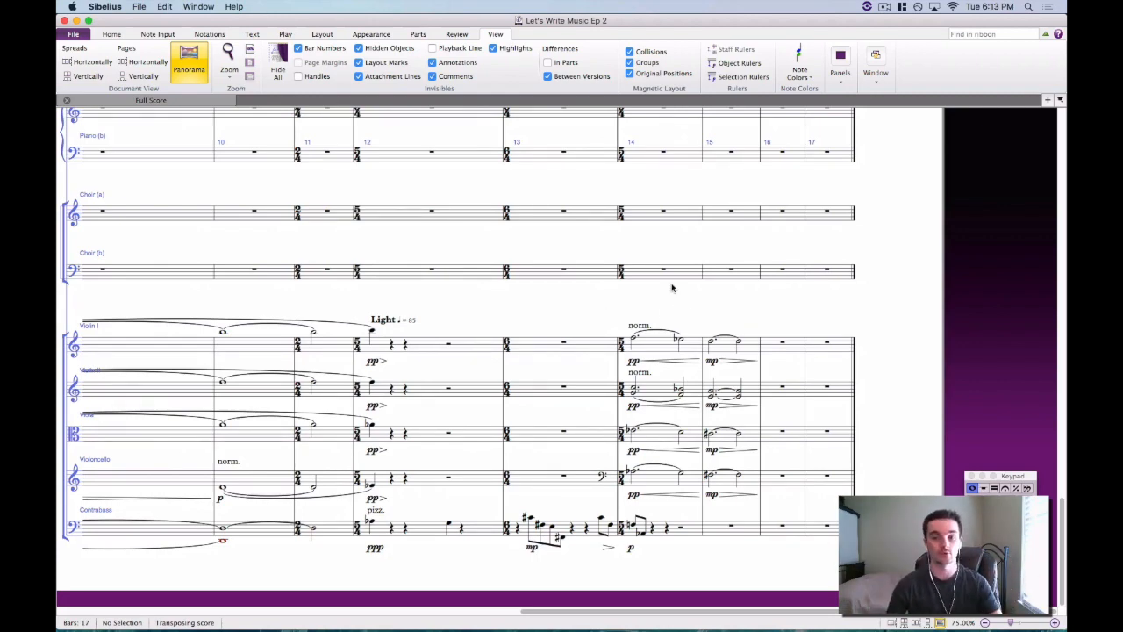
{"action": "scroll", "coordinate": [672, 293], "scroll_direction": "right", "scroll_amount": 3}
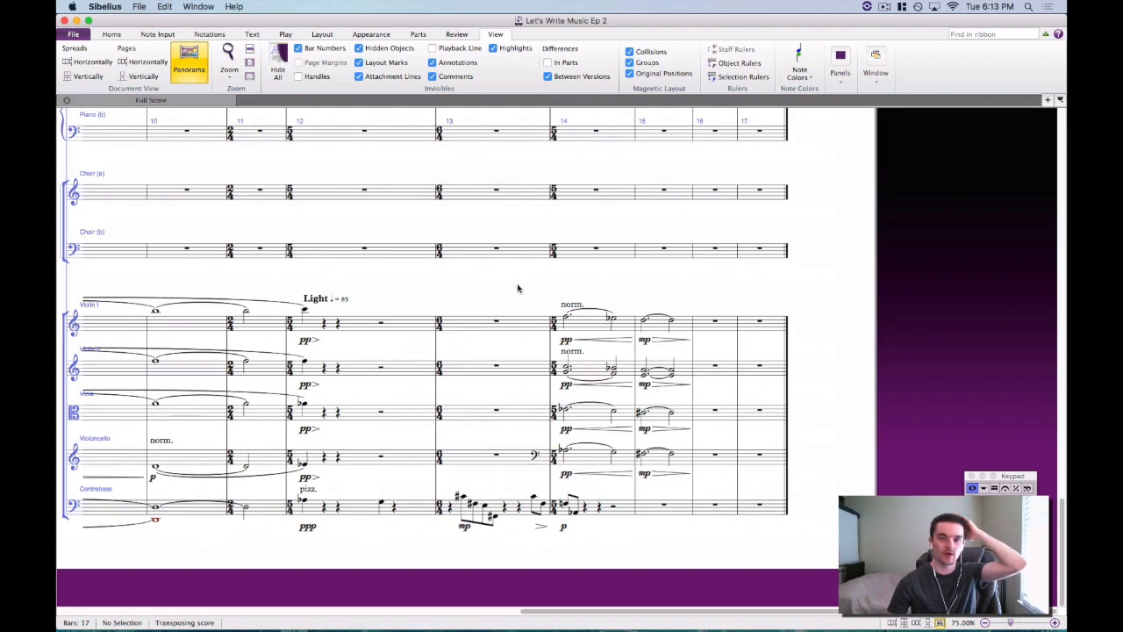
{"action": "scroll", "coordinate": [518, 288], "scroll_direction": "left", "scroll_amount": 1}
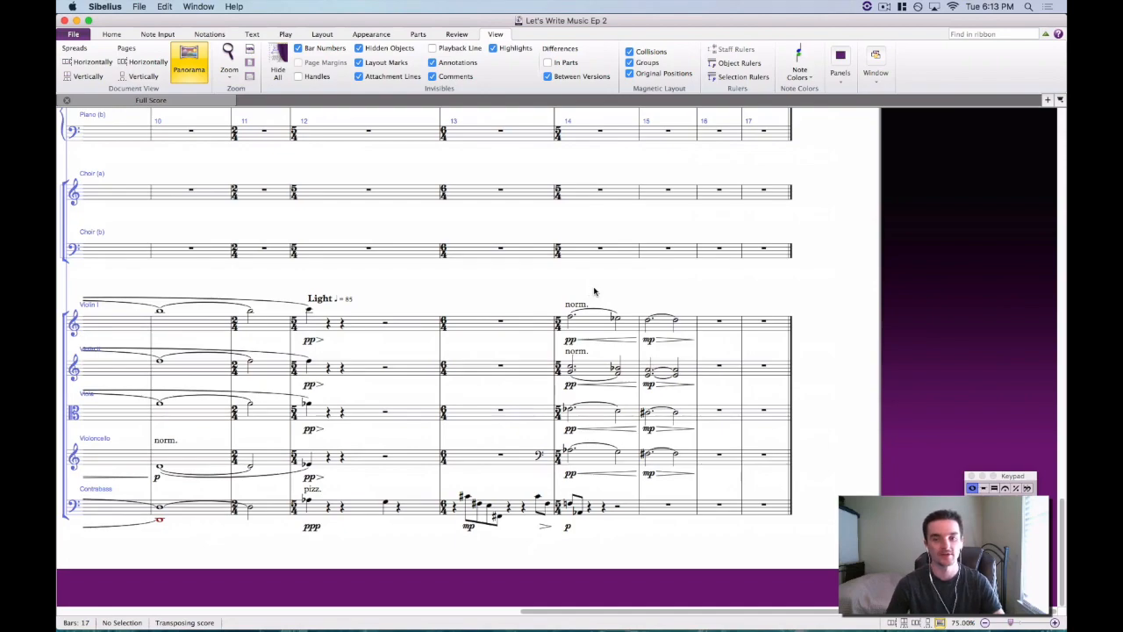
Look over the celesta, horn and woodwind staves from bar 12 onward.
{"action": "left_click_drag", "start_coordinate": [654, 288], "coordinate": [585, 316]}
{"action": "scroll", "coordinate": [584, 316], "scroll_direction": "up", "scroll_amount": 20}
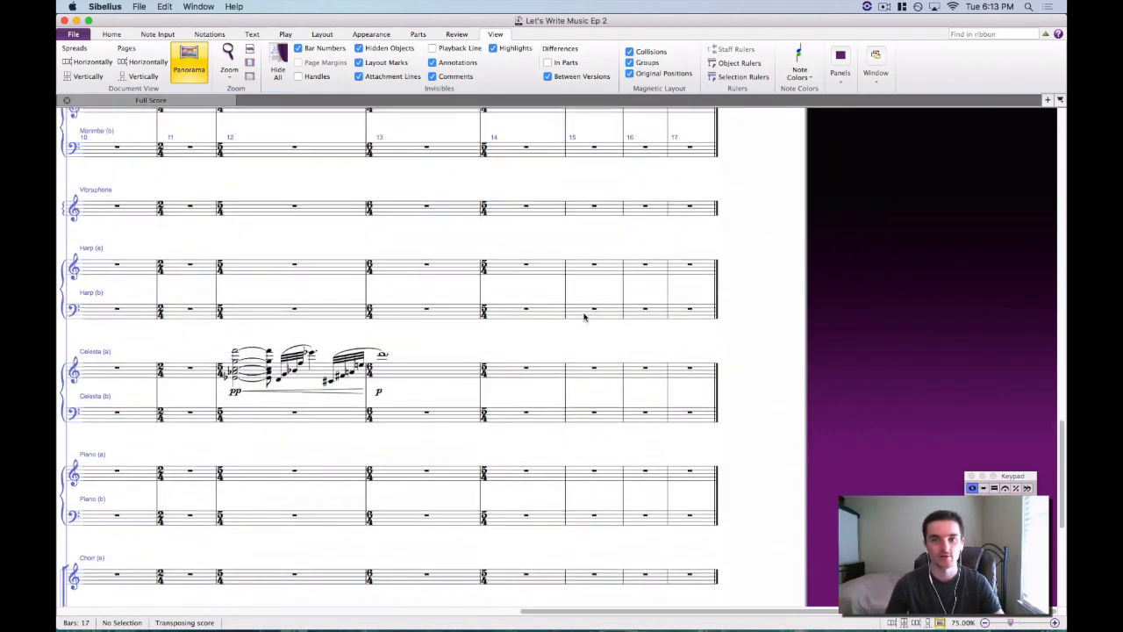
{"action": "scroll", "coordinate": [592, 327], "scroll_direction": "up", "scroll_amount": 15}
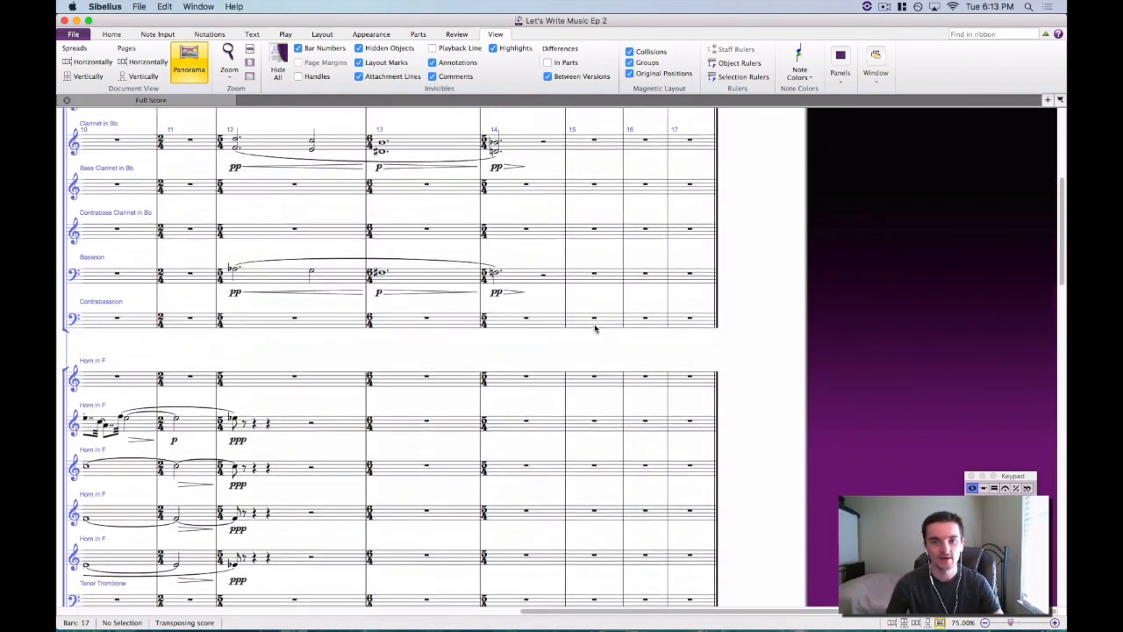